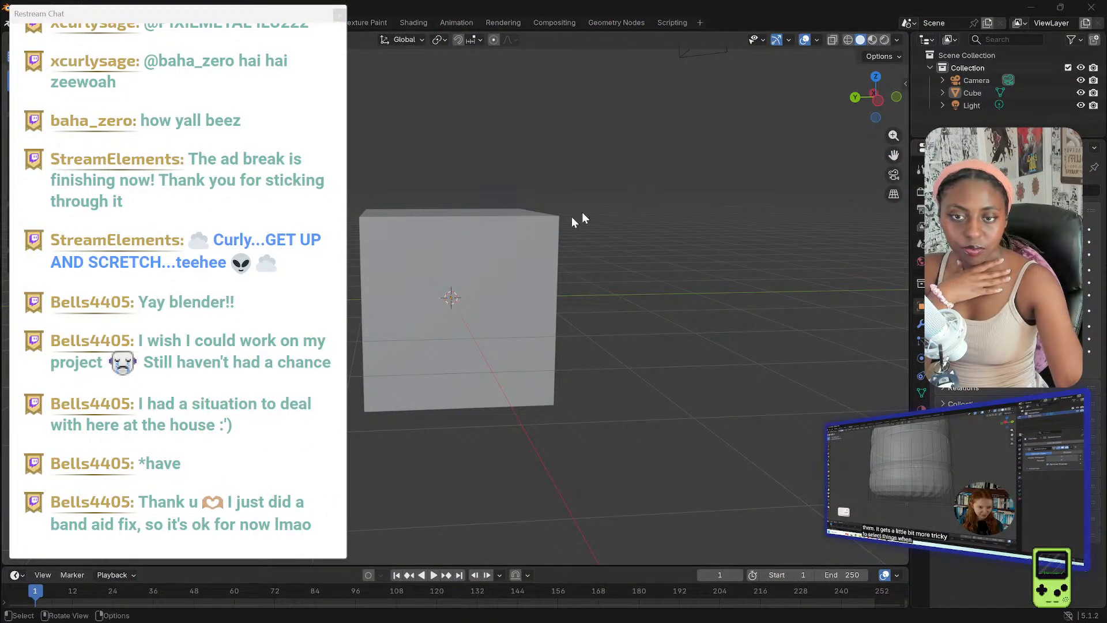
left_click(522, 7)
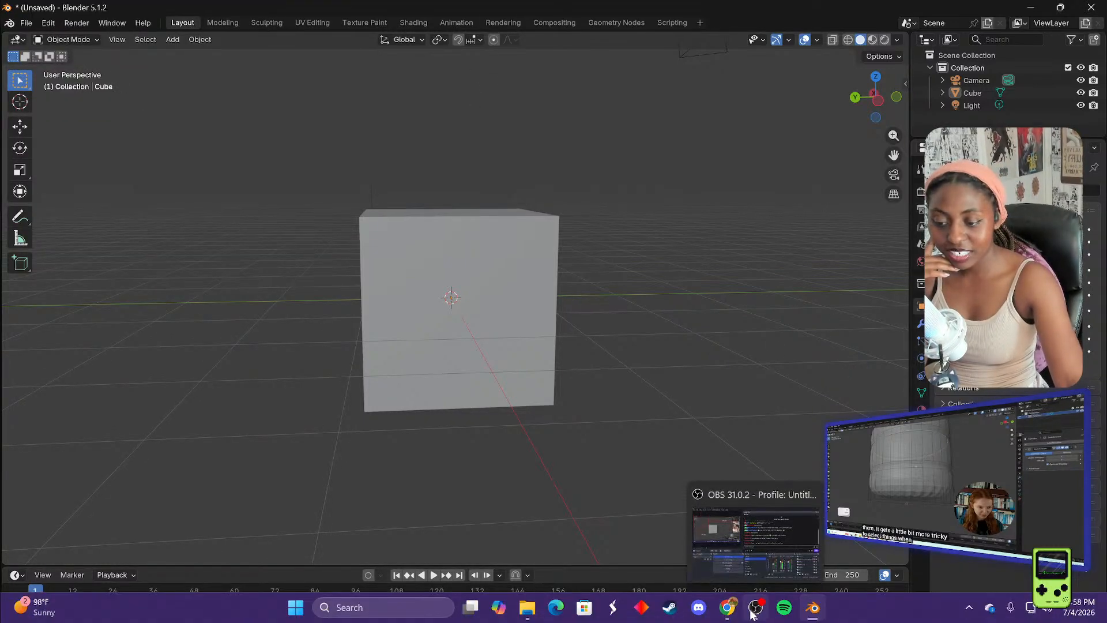
left_click(751, 614)
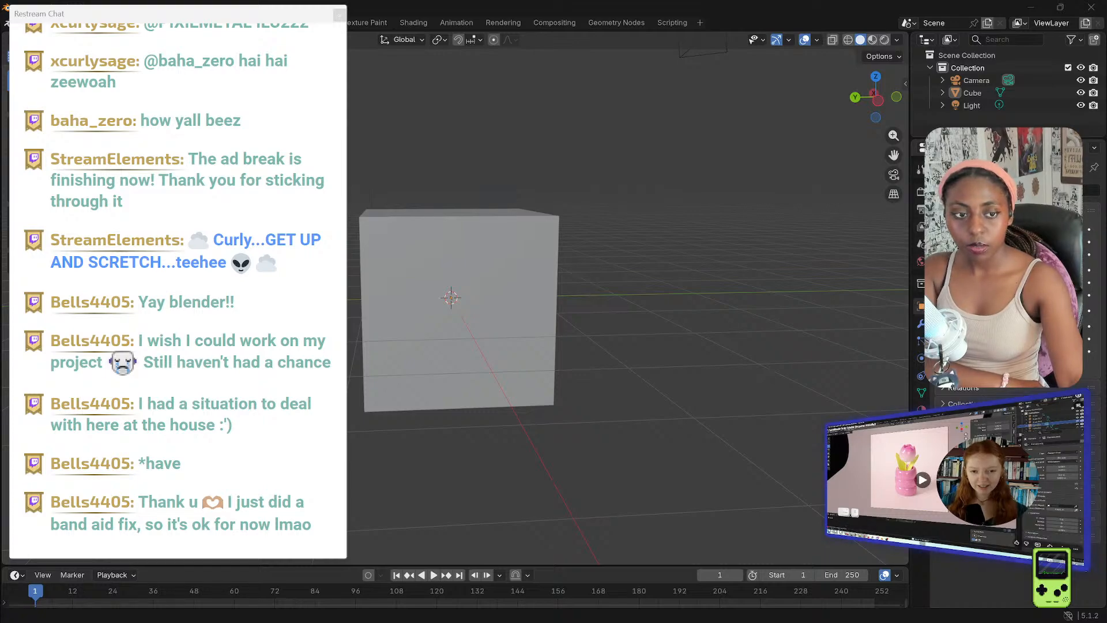
mouse_move(808, 617)
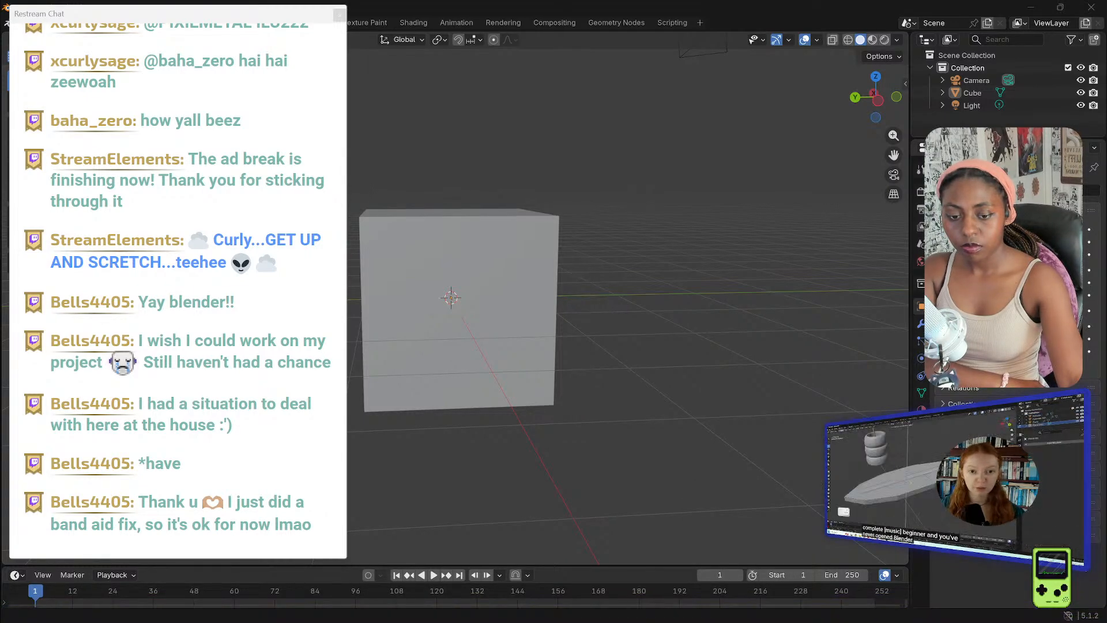
mouse_move(698, 612)
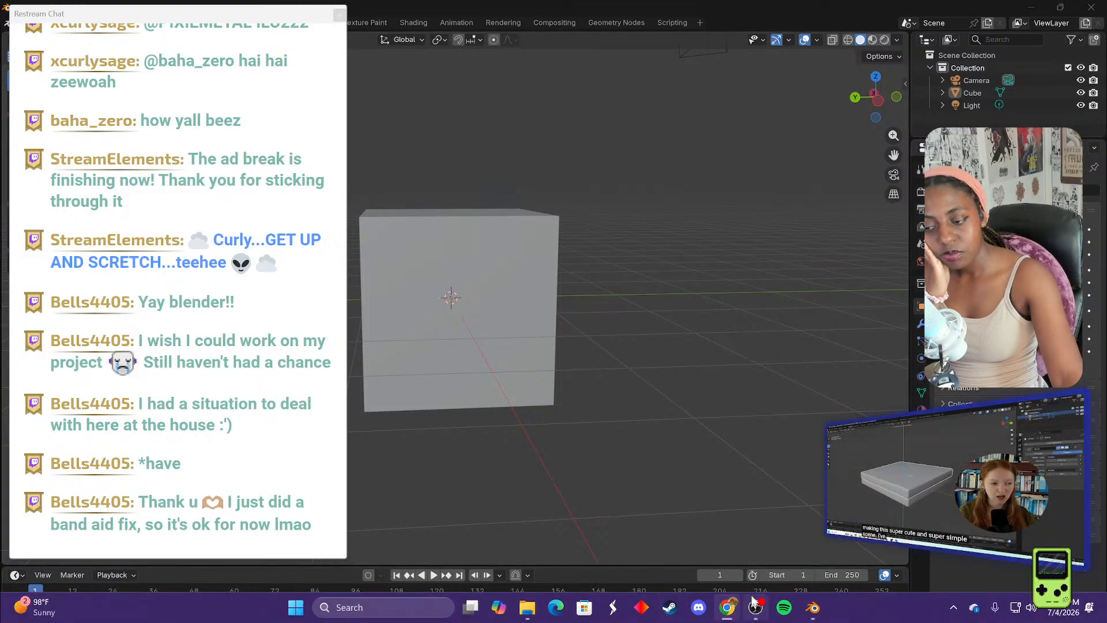
left_click(755, 605)
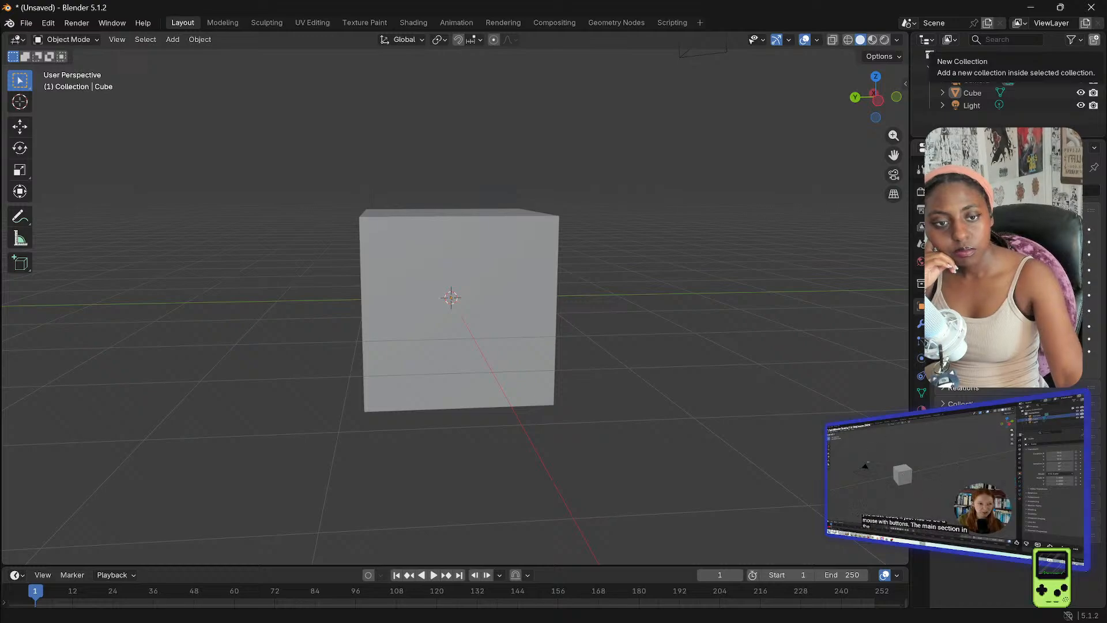
middle_click_drag(544, 243, 454, 237)
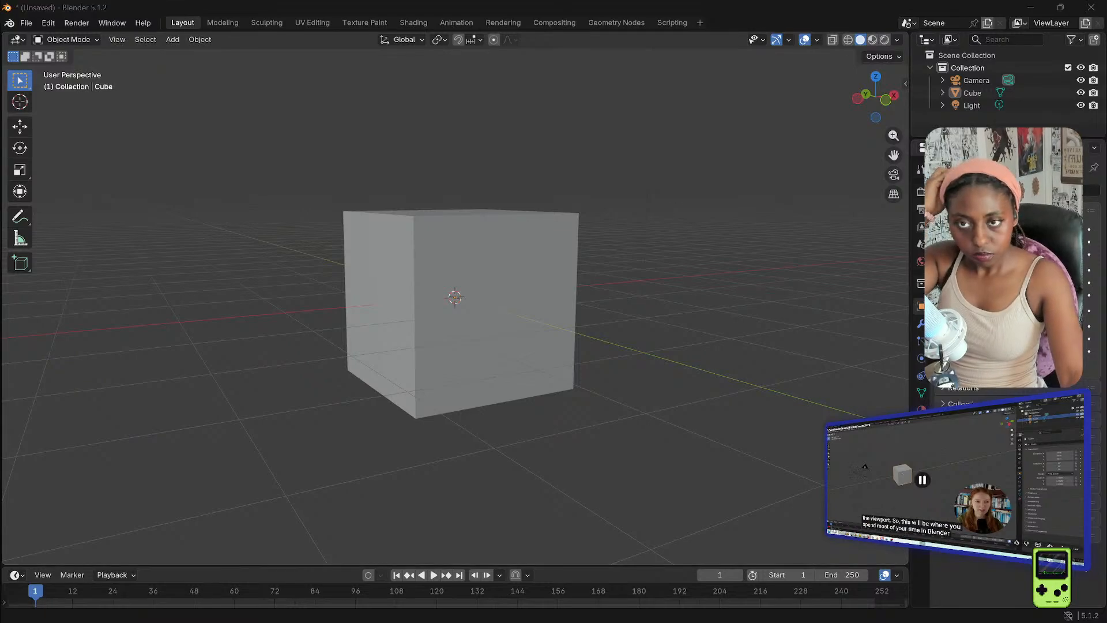
double_click(806, 8)
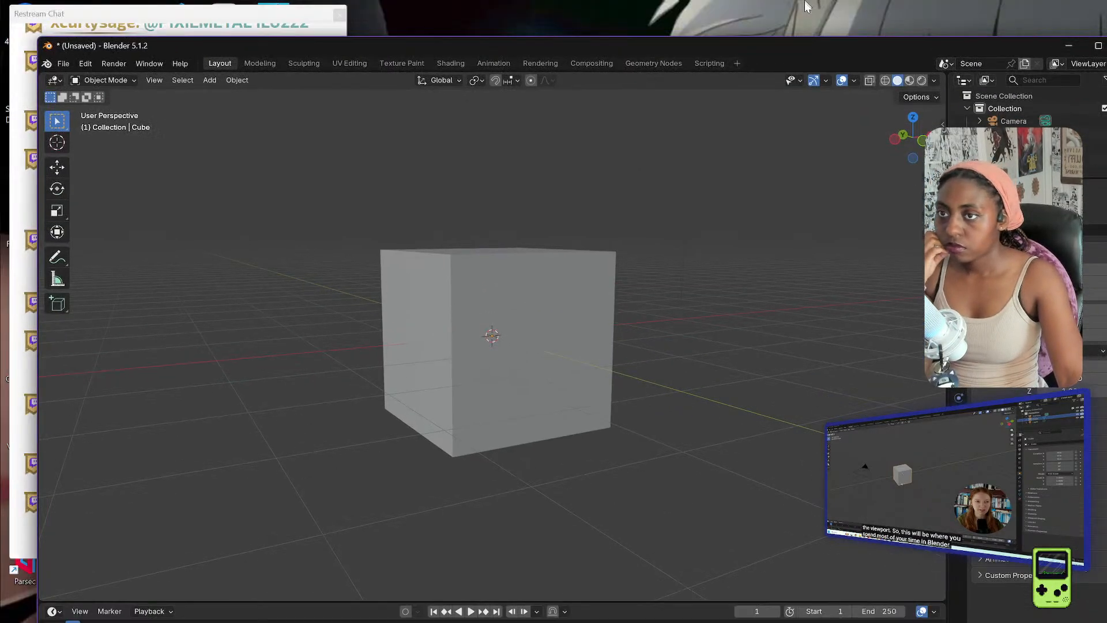
left_click(274, 20)
left_click_drag(536, 44, 519, 4)
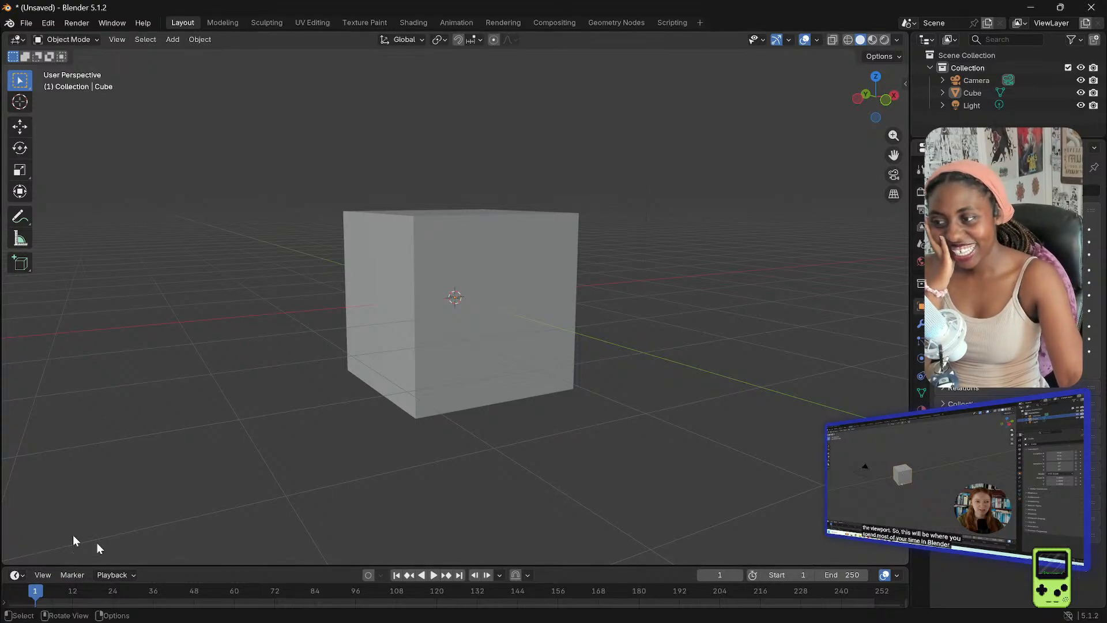
middle_click_drag(517, 324, 324, 306)
scroll(482, 326, "up", 4)
middle_click_drag(583, 253, 443, 266)
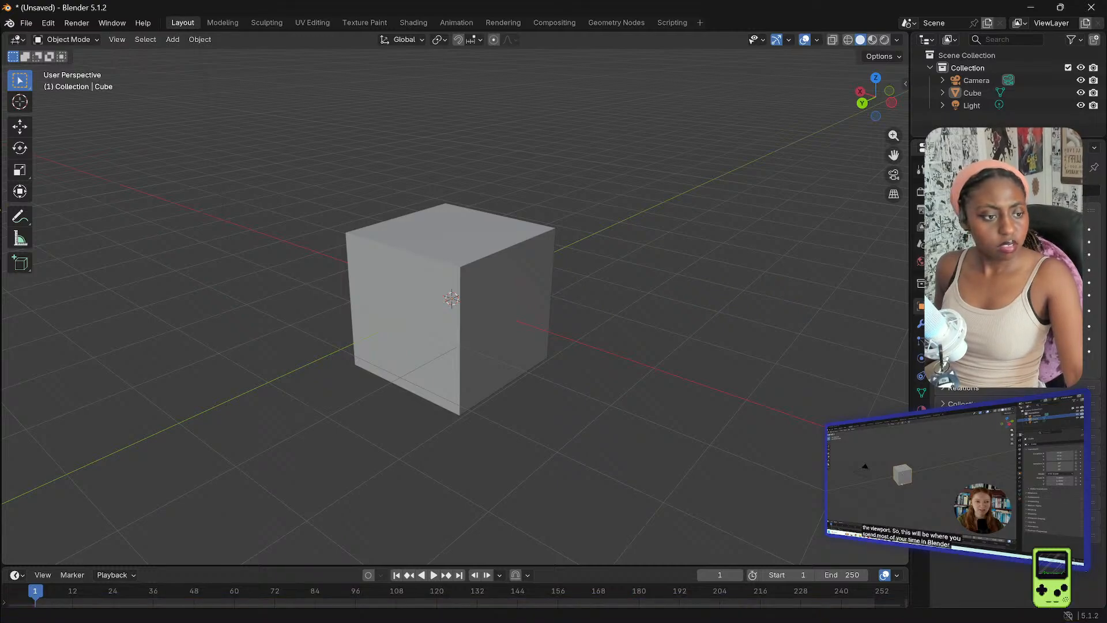
key("alt+Tab")
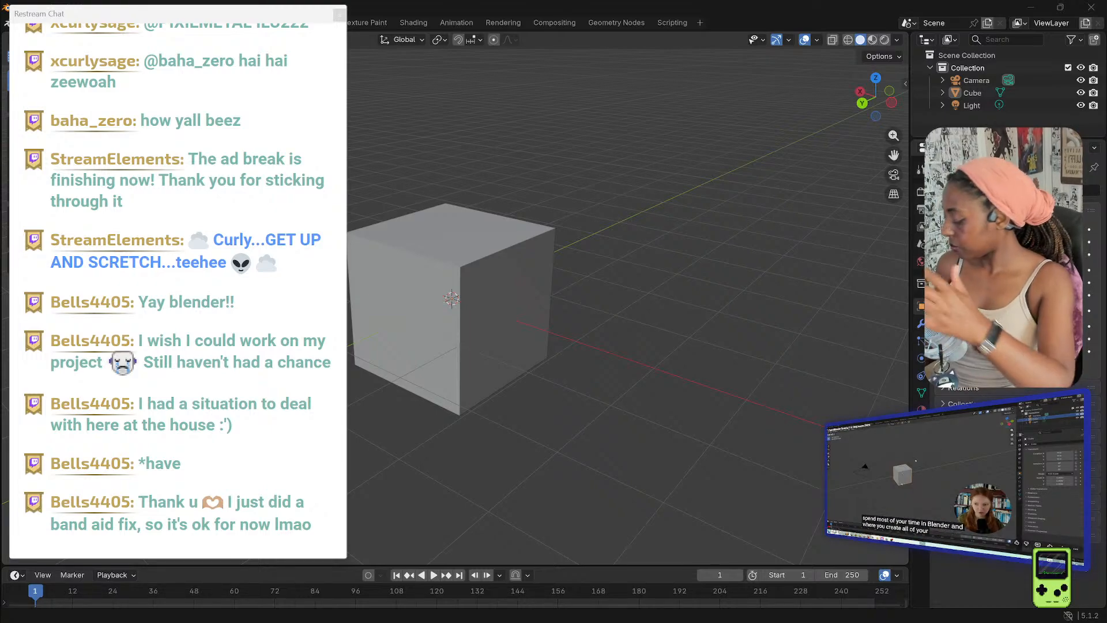
left_click(757, 12)
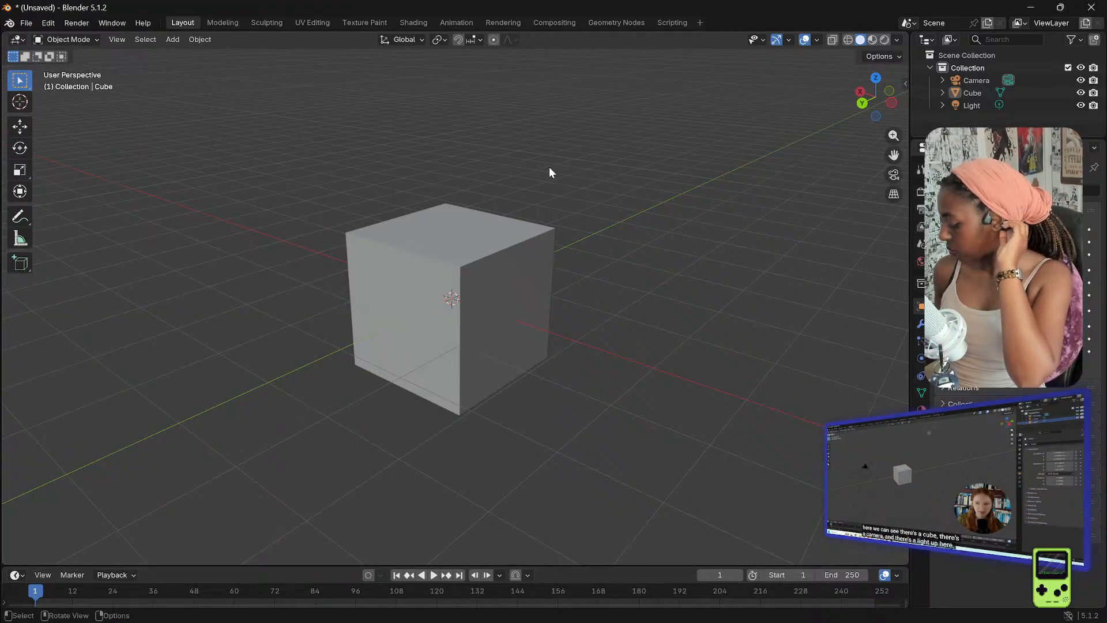
key("XF86AudioRaiseVolume")
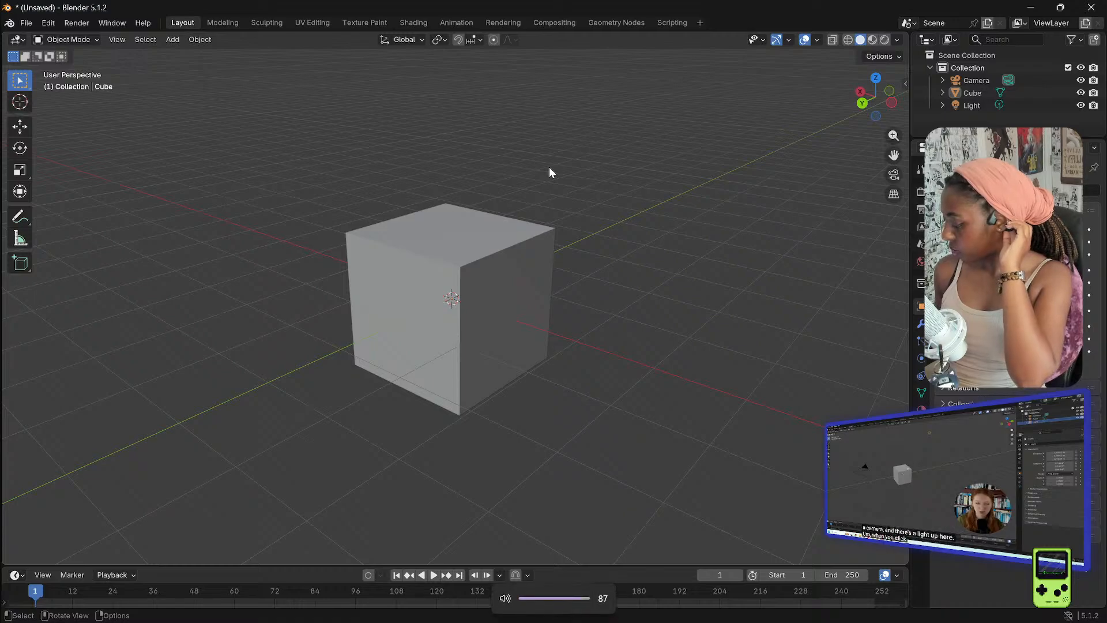
key("XF86AudioLowerVolume")
key("XF86AudioLowerVolume")
key("XF86AudioLowerVolume")
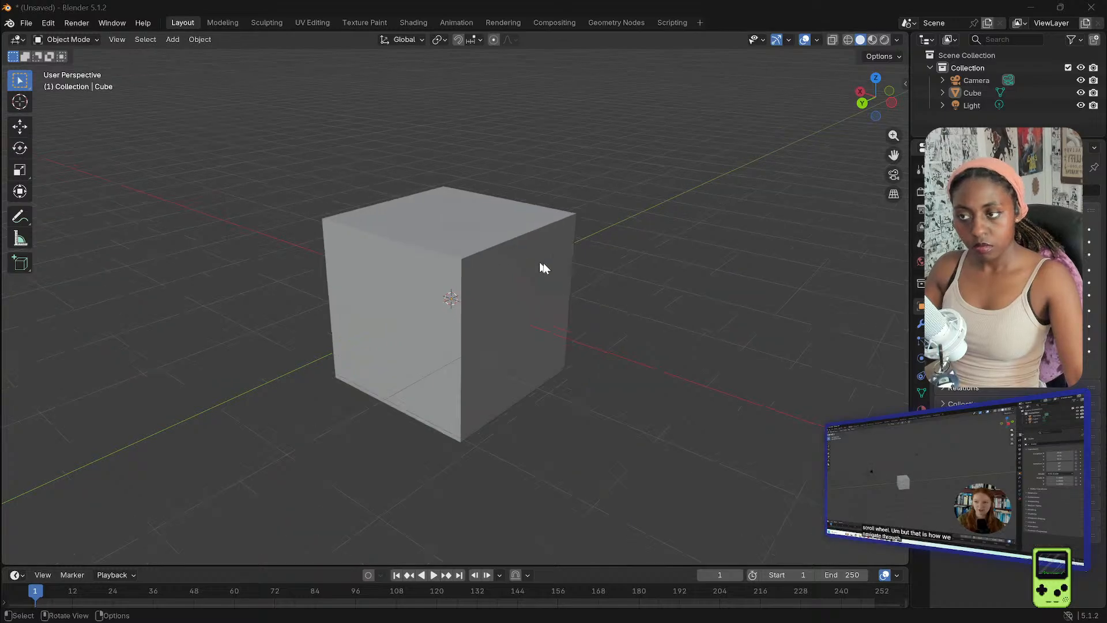
scroll(530, 257, "down", 5)
mouse_move(493, 272)
middle_mouse_down()
mouse_move(373, 244)
mouse_move(487, 265)
mouse_move(415, 269)
mouse_move(487, 261)
mouse_move(457, 271)
mouse_move(583, 248)
mouse_move(417, 246)
mouse_move(502, 260)
middle_mouse_up()
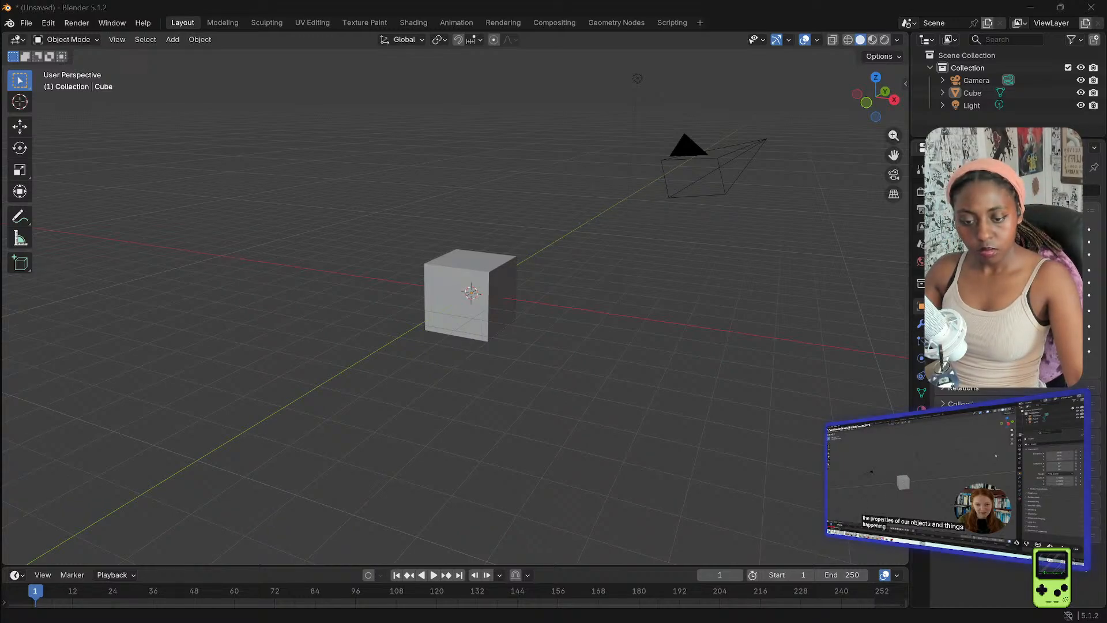
key("XF86AudioRaiseVolume")
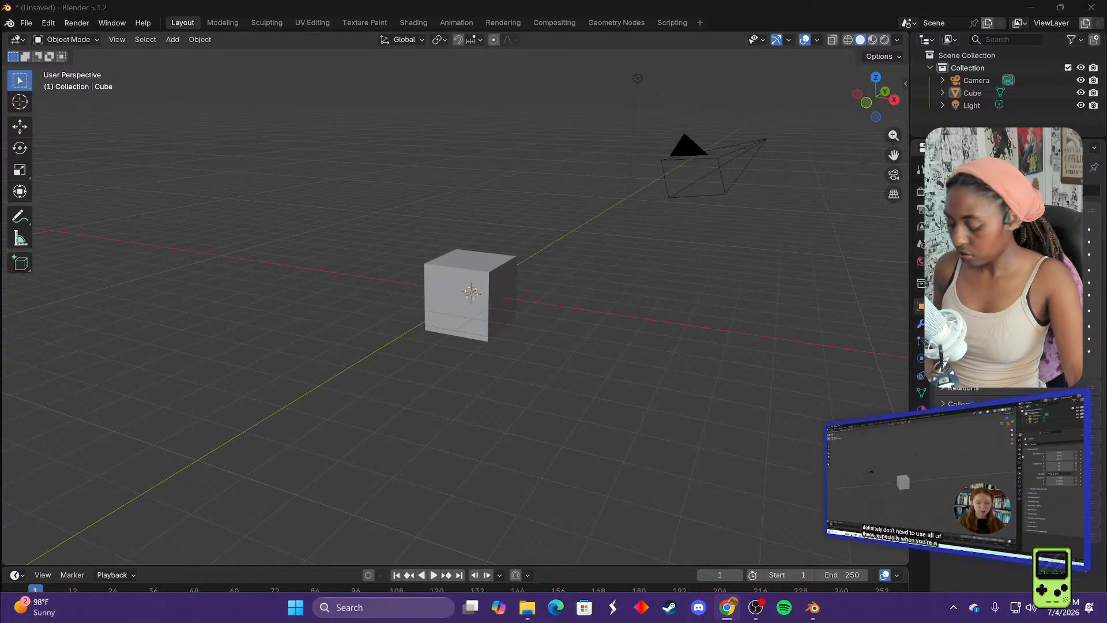
left_click(755, 607)
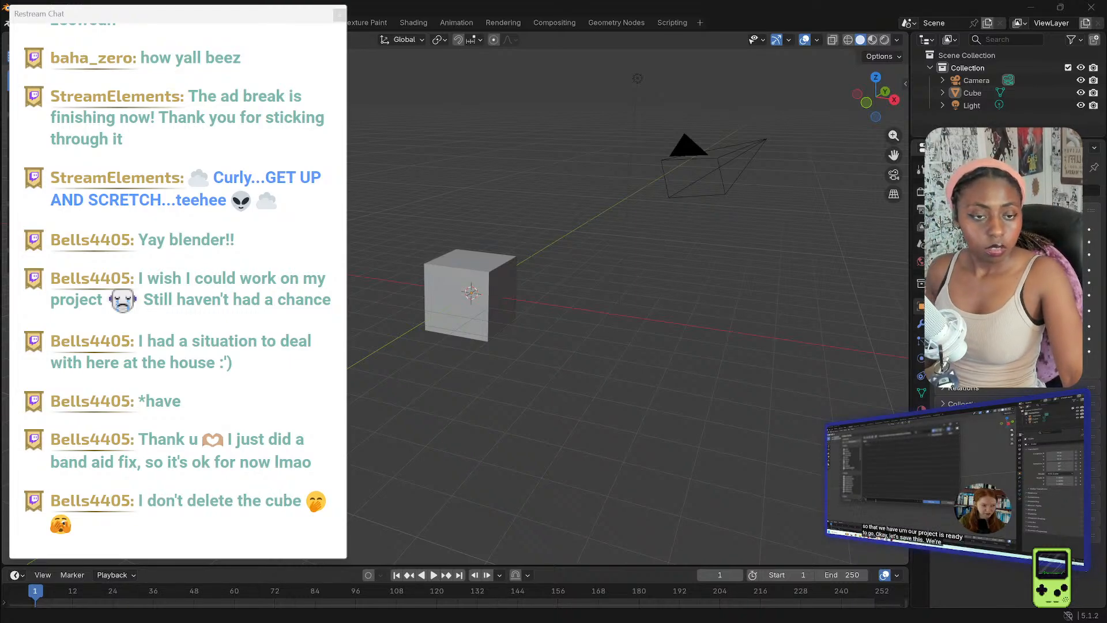
key("XF86AudioLowerVolume")
key("XF86AudioLowerVolume")
key("XF86AudioLowerVolume")
key("XF86AudioLowerVolume")
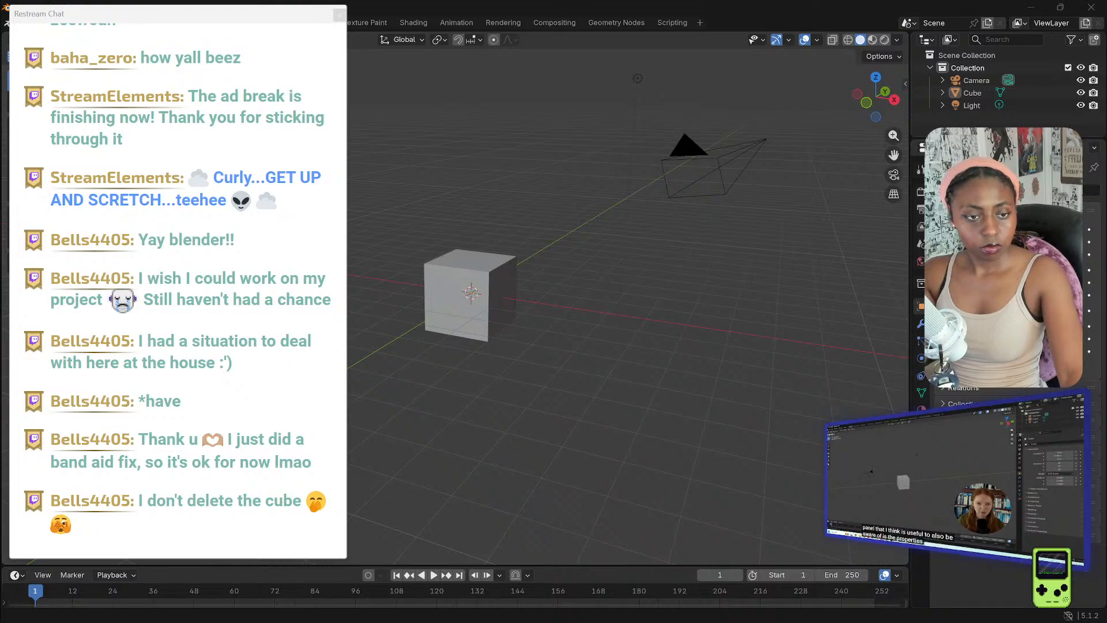
key("XF86AudioRaiseVolume")
key("XF86AudioRaiseVolume")
key("XF86AudioLowerVolume")
key("XF86AudioLowerVolume")
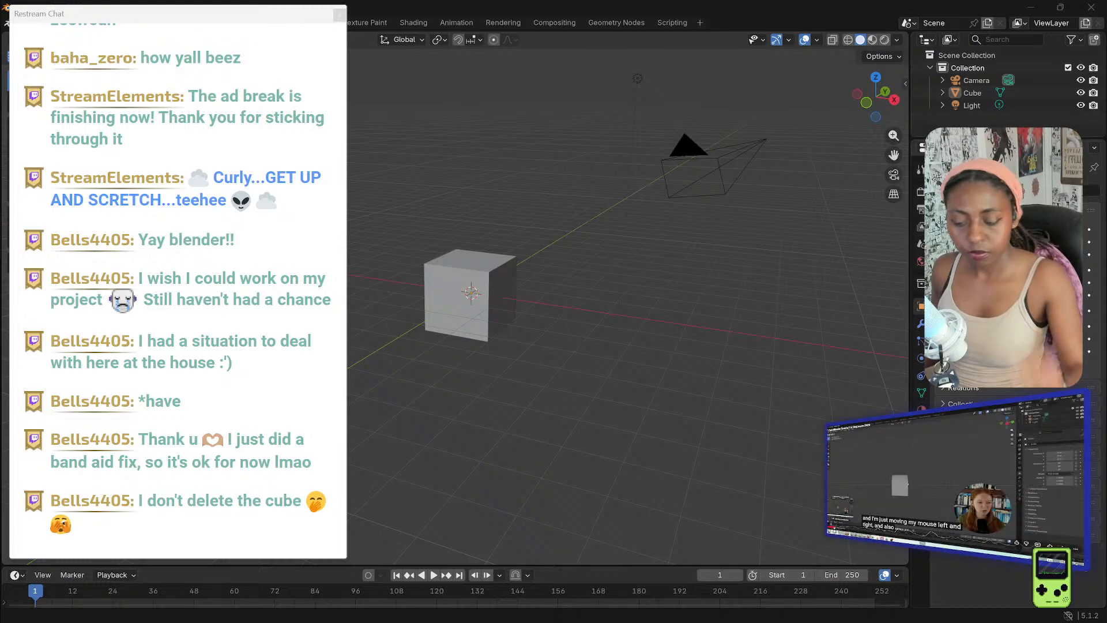
key("XF86AudioLowerVolume")
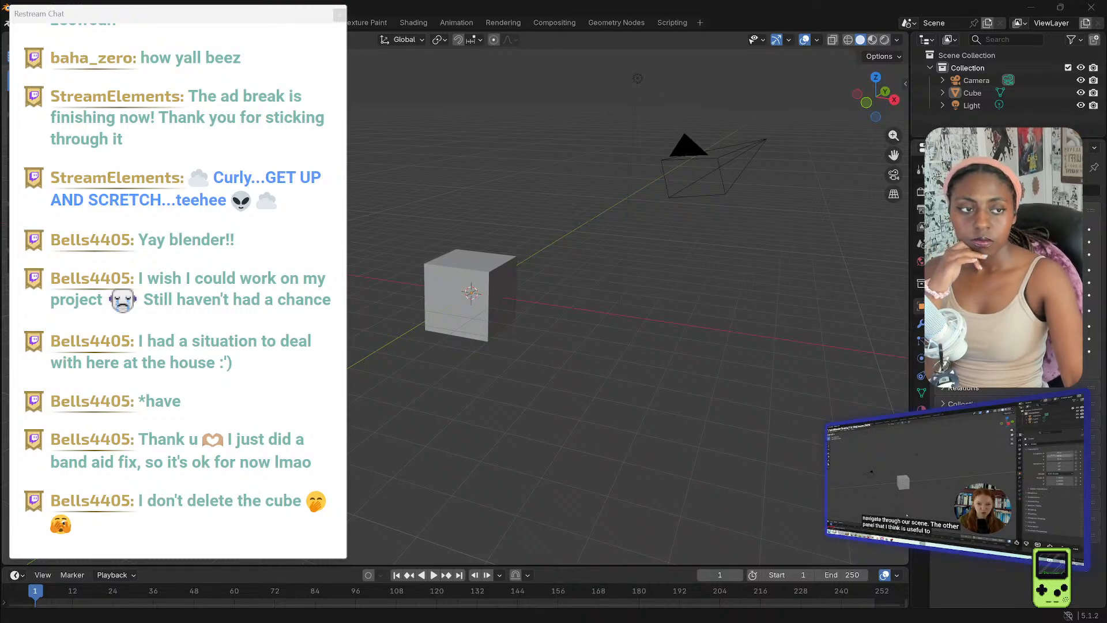
left_click(692, 5)
middle_click_drag(541, 182, 439, 190)
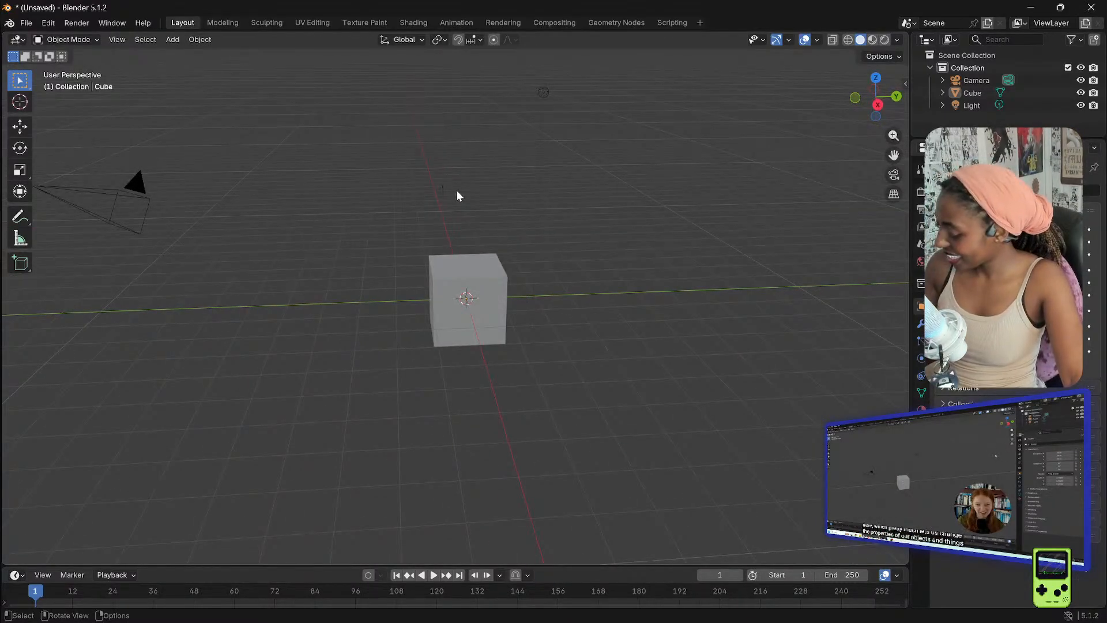
middle_click_drag(465, 194, 346, 191)
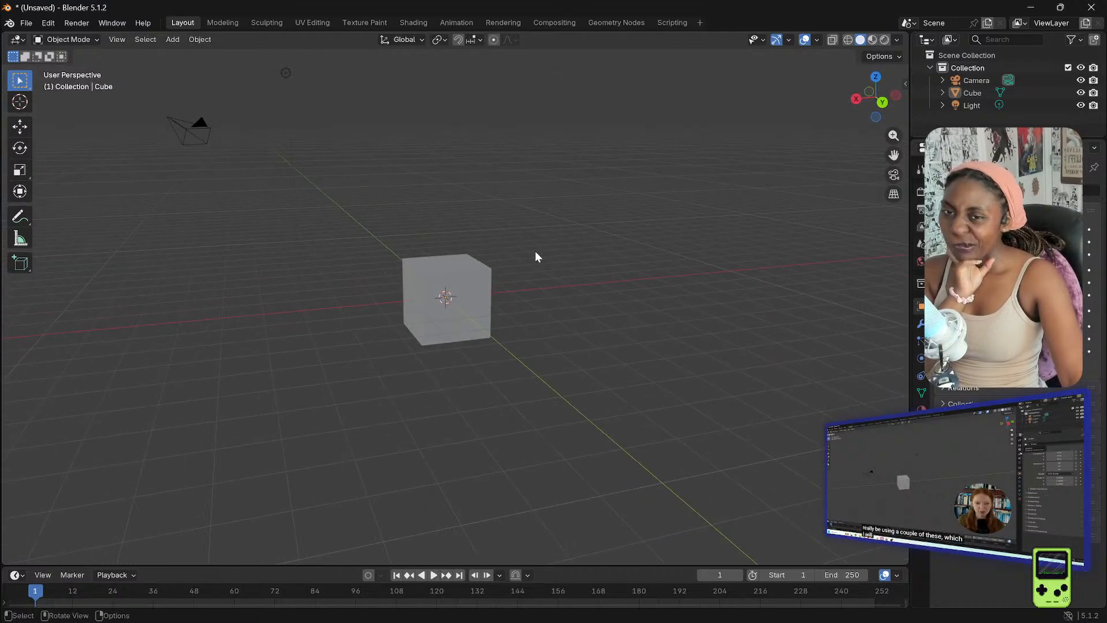
scroll(589, 280, "up", 3)
mouse_move(589, 281)
middle_mouse_down()
mouse_move(463, 279)
mouse_move(592, 282)
middle_mouse_up()
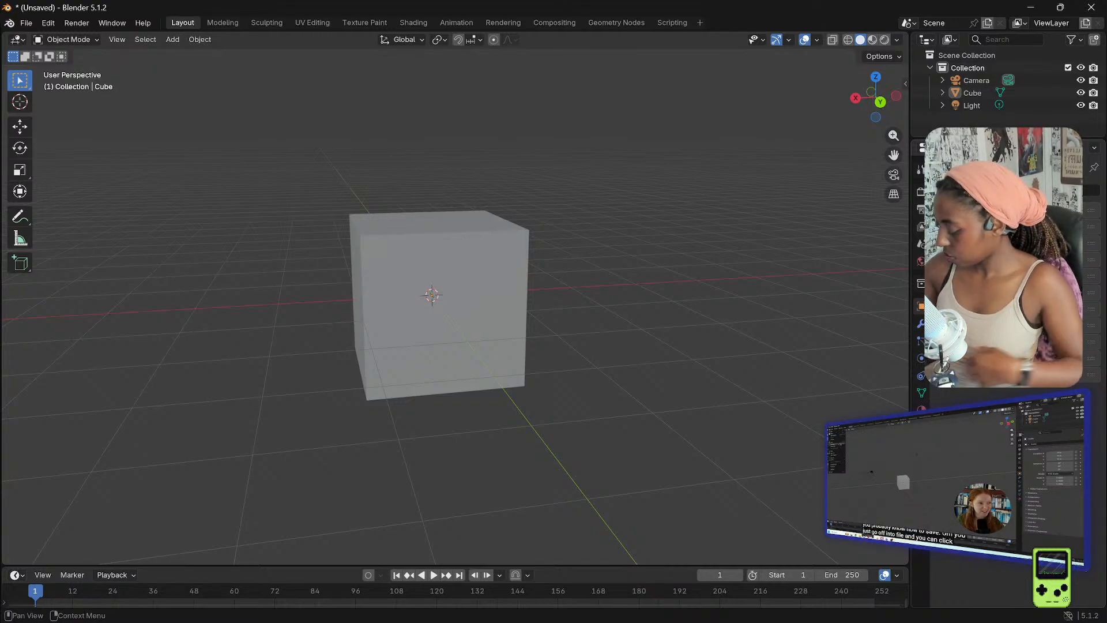
left_click(27, 22)
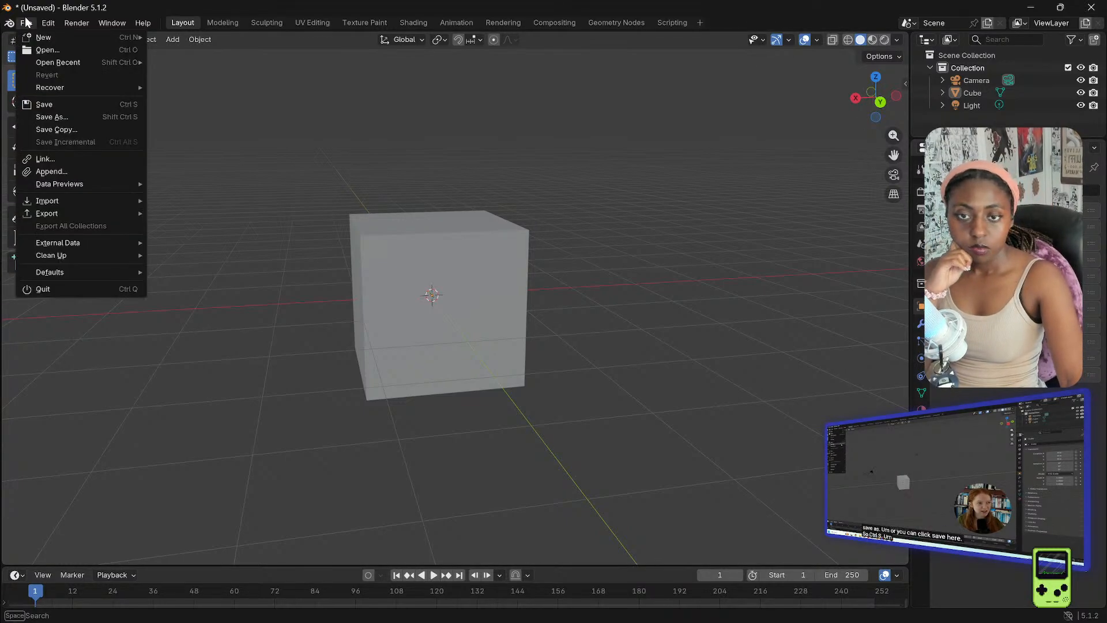
left_click(50, 119)
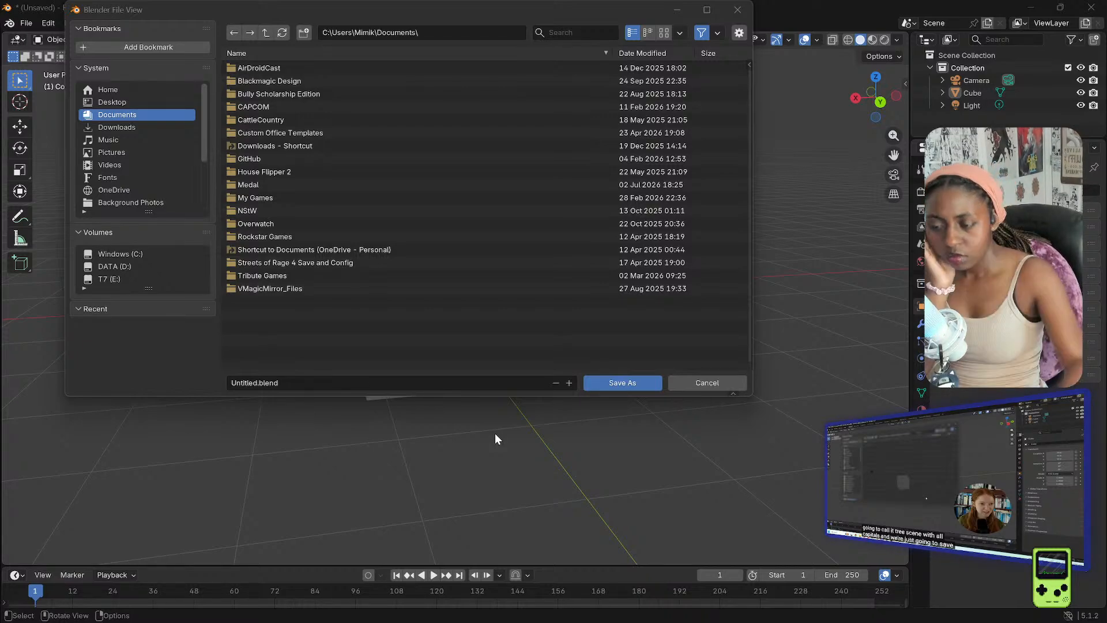
mouse_move(639, 618)
left_click(754, 607)
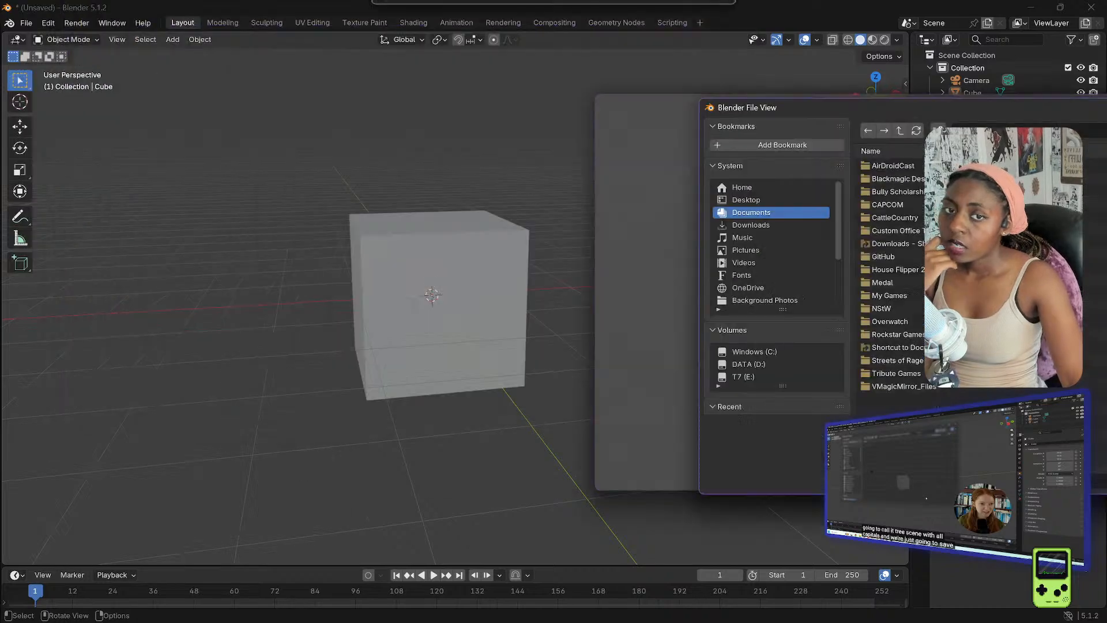
key("Escape")
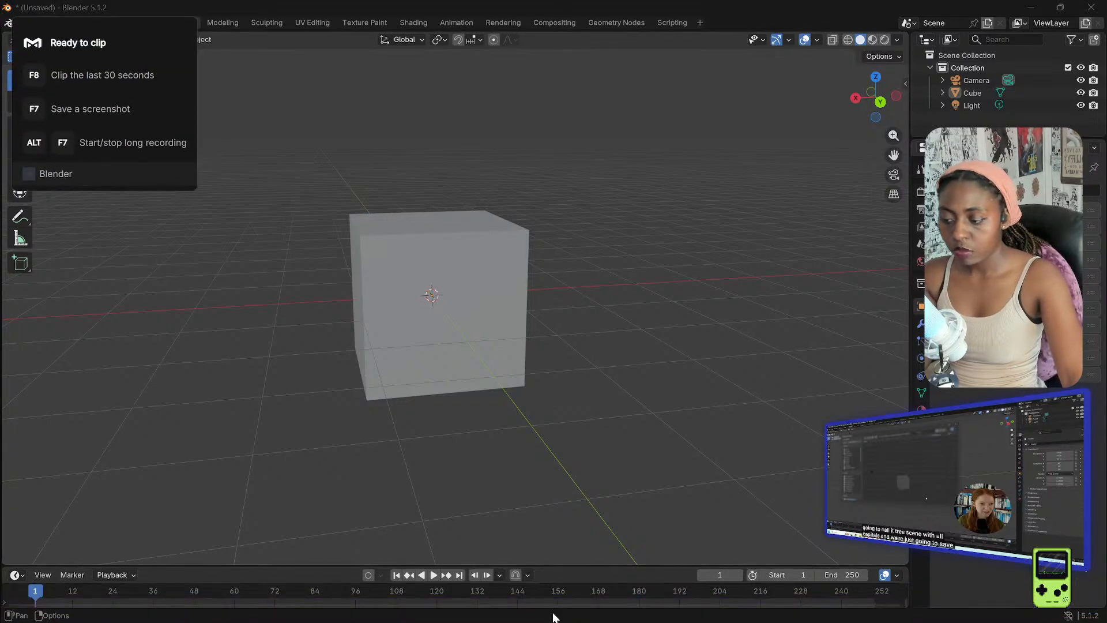
left_click(528, 609)
left_click_drag(620, 12, 1106, 12)
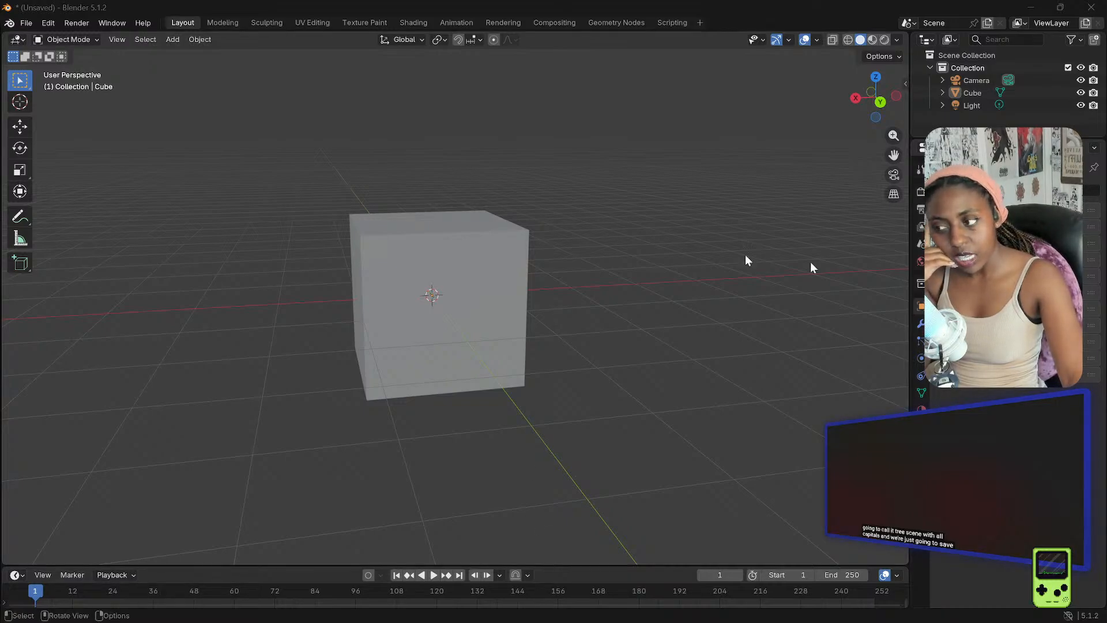
left_click(759, 607)
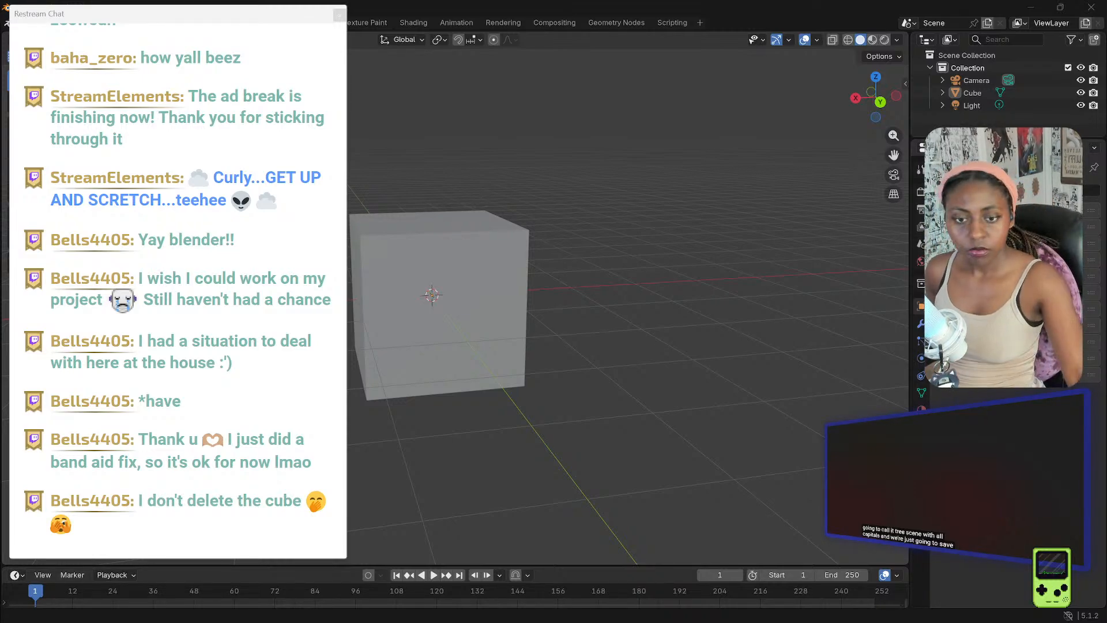
mouse_move(858, 615)
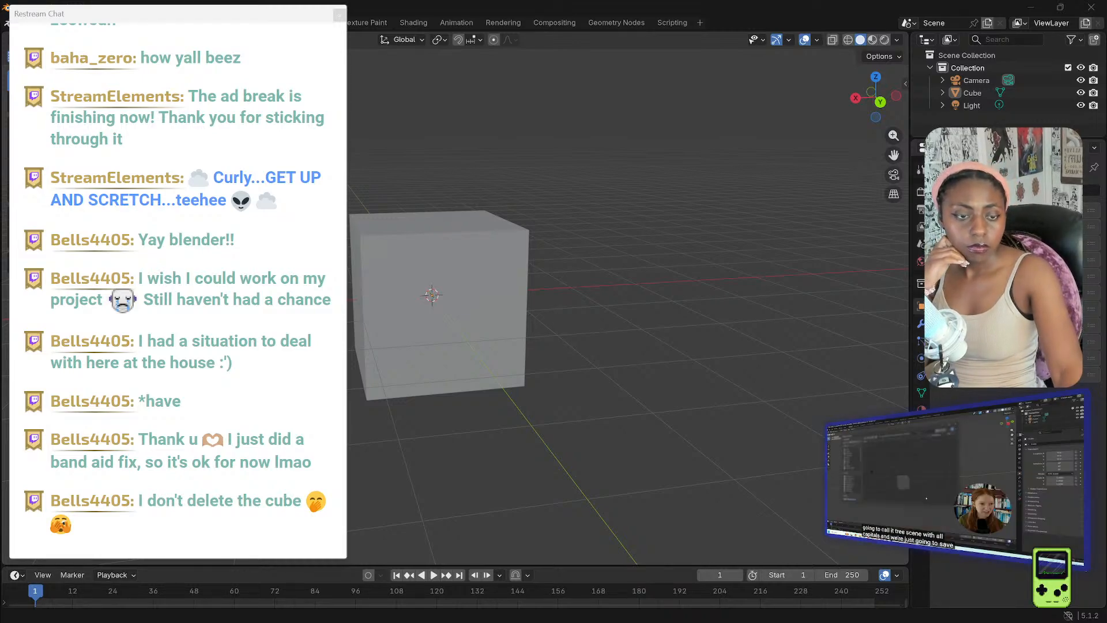
key("super+d")
key("super+d")
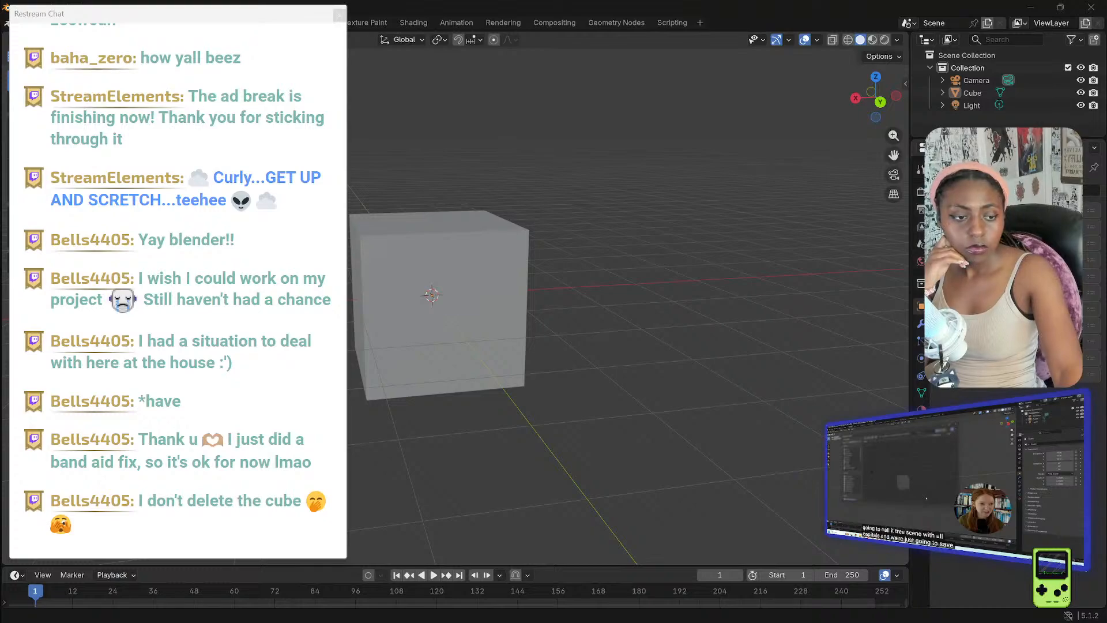
left_click(796, 254)
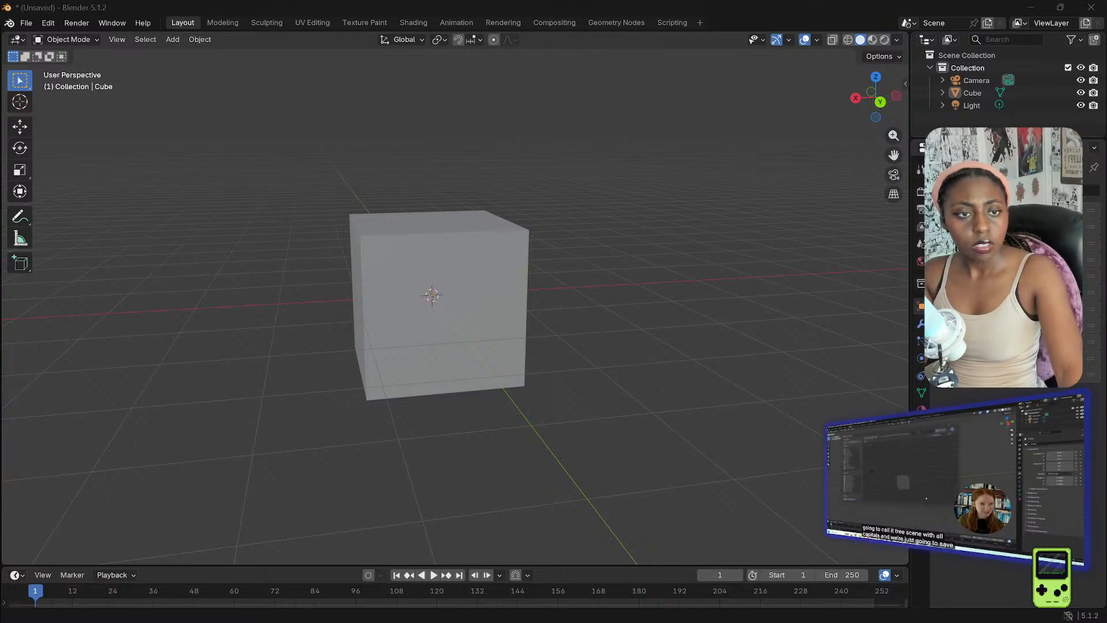
- Save the project as TREE_SCENE in the D:\Blender Projects folder
key("ctrl+s")
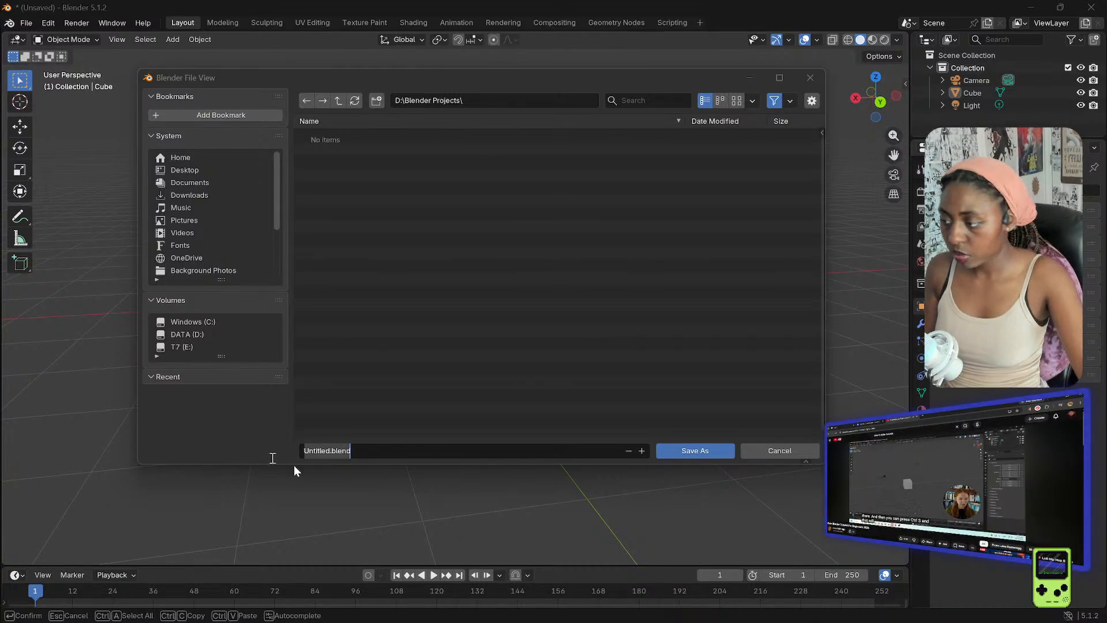
left_click(373, 447)
key("BackSpace")
key("BackSpace")
key("BackSpace")
key("BackSpace")
key("BackSpace")
key("BackSpace")
key("BackSpace")
key("BackSpace")
key("BackSpace")
key("BackSpace")
key("BackSpace")
key("BackSpace")
key("BackSpace")
key("BackSpace")
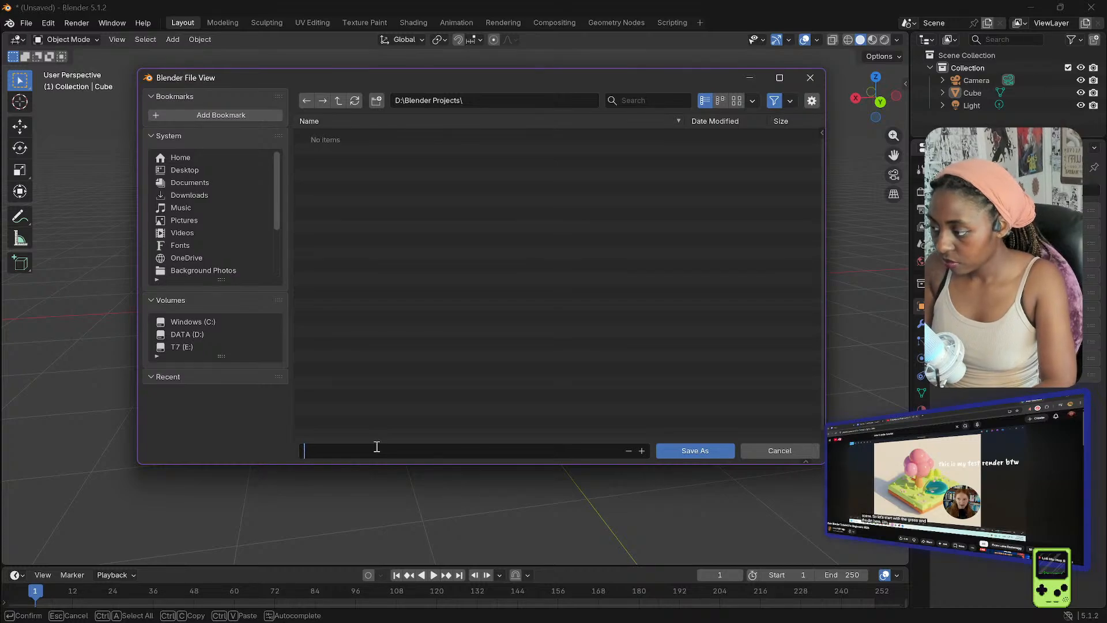
type("TR")
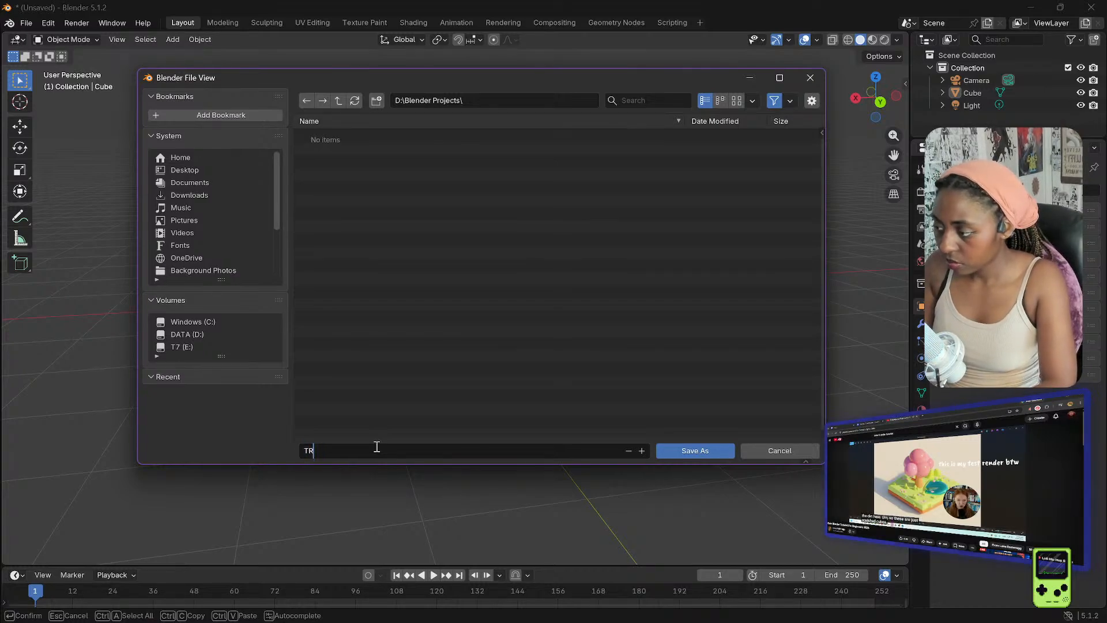
type("EE_SCENE")
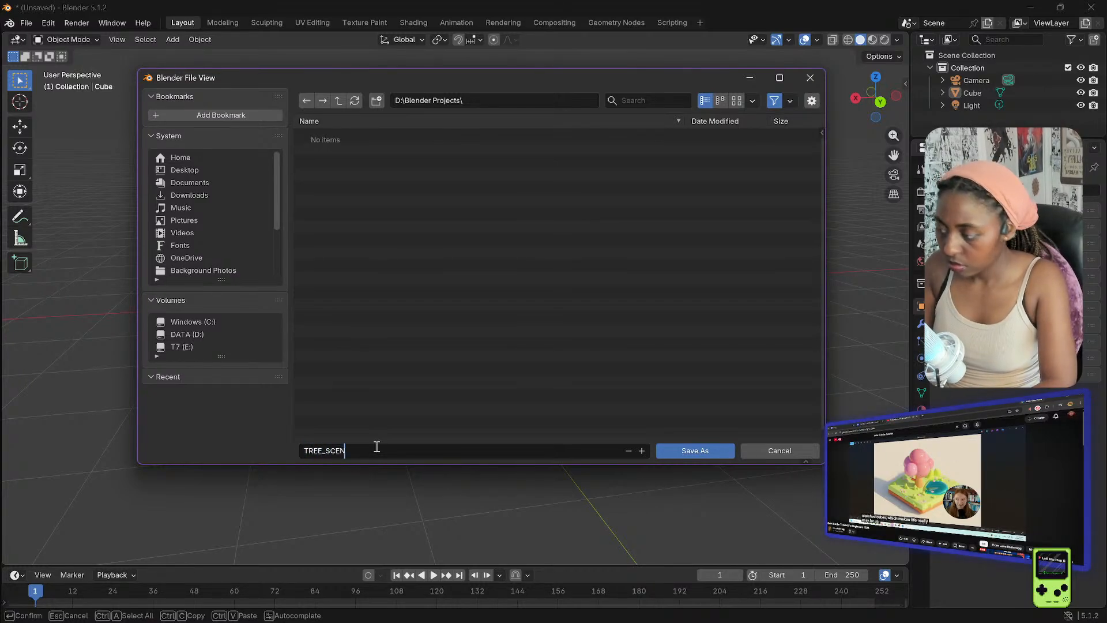
left_click(670, 450)
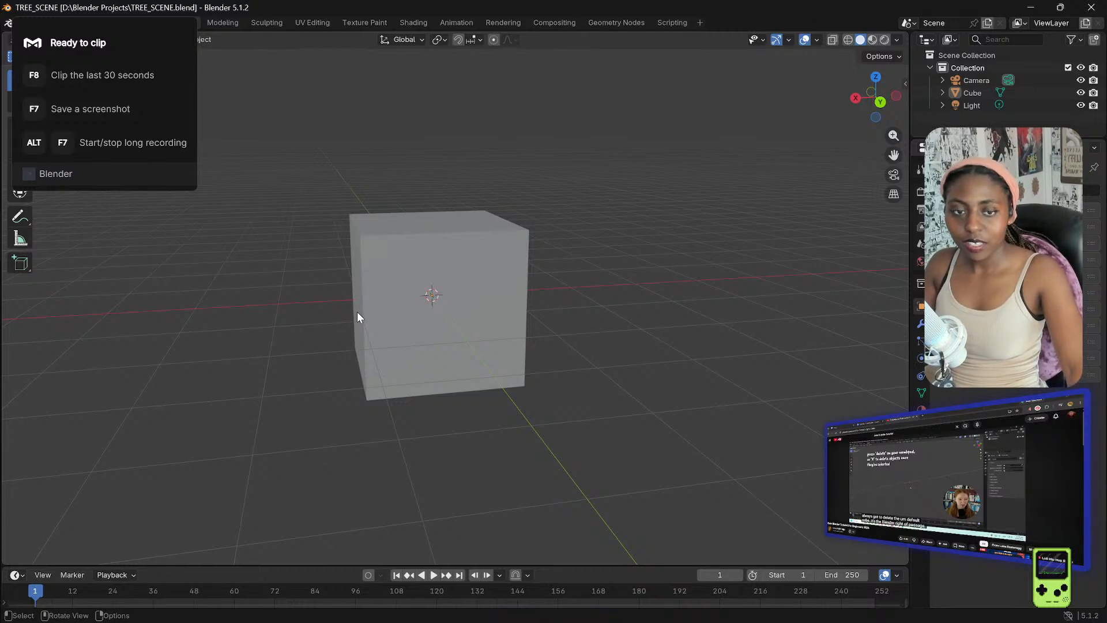
- Delete the default cube from the scene
left_click(403, 304)
key("x")
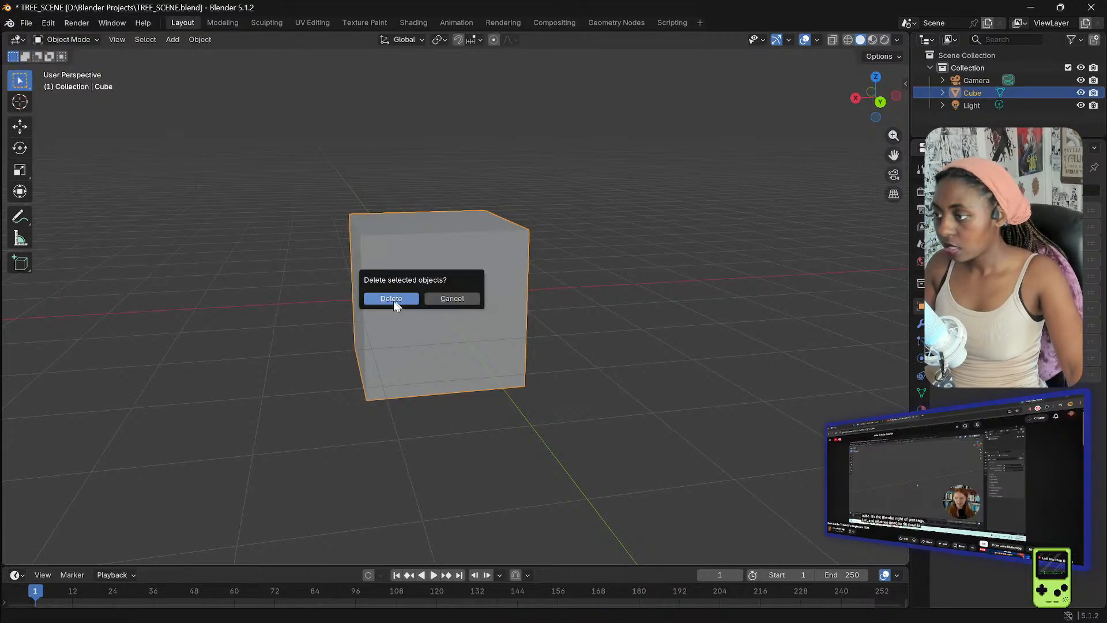
left_click(410, 300)
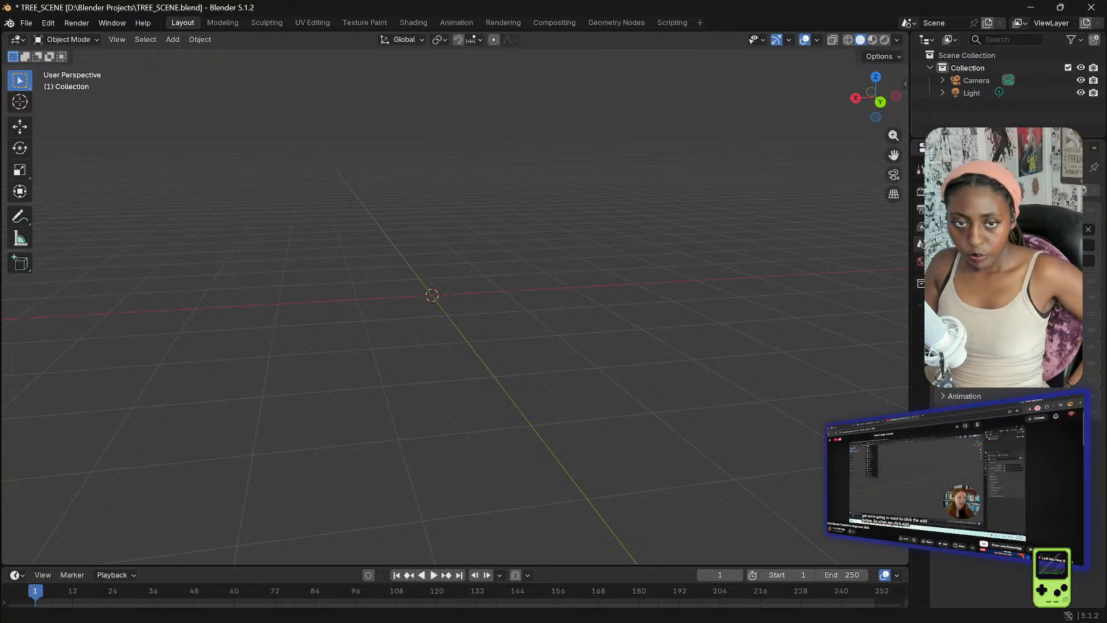
- Add a new cube mesh at the scene origin
left_click(173, 41)
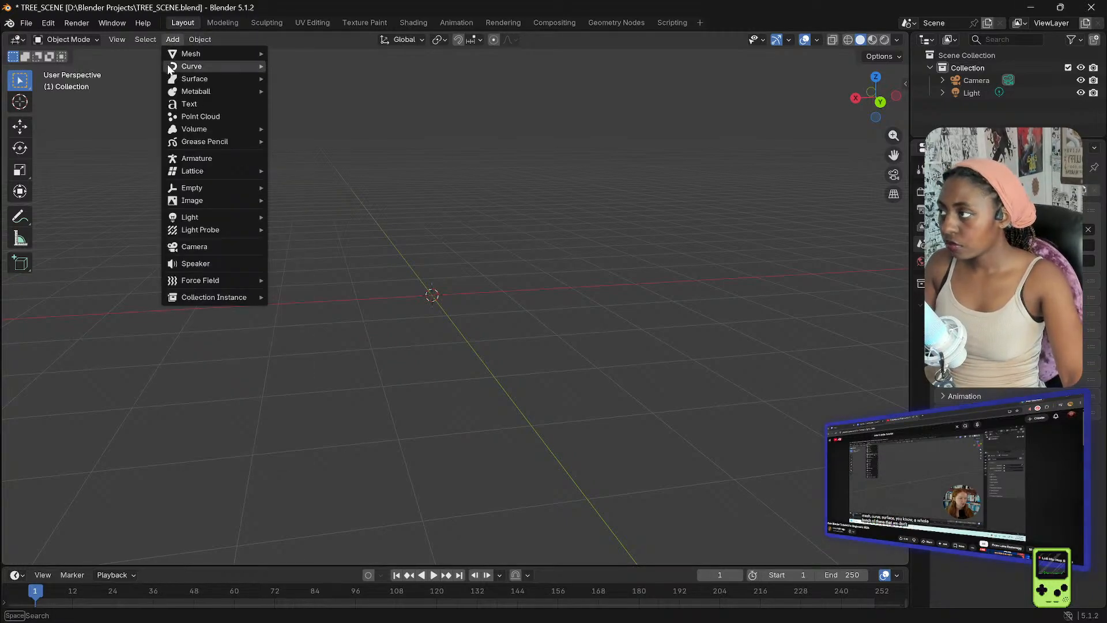
mouse_move(176, 55)
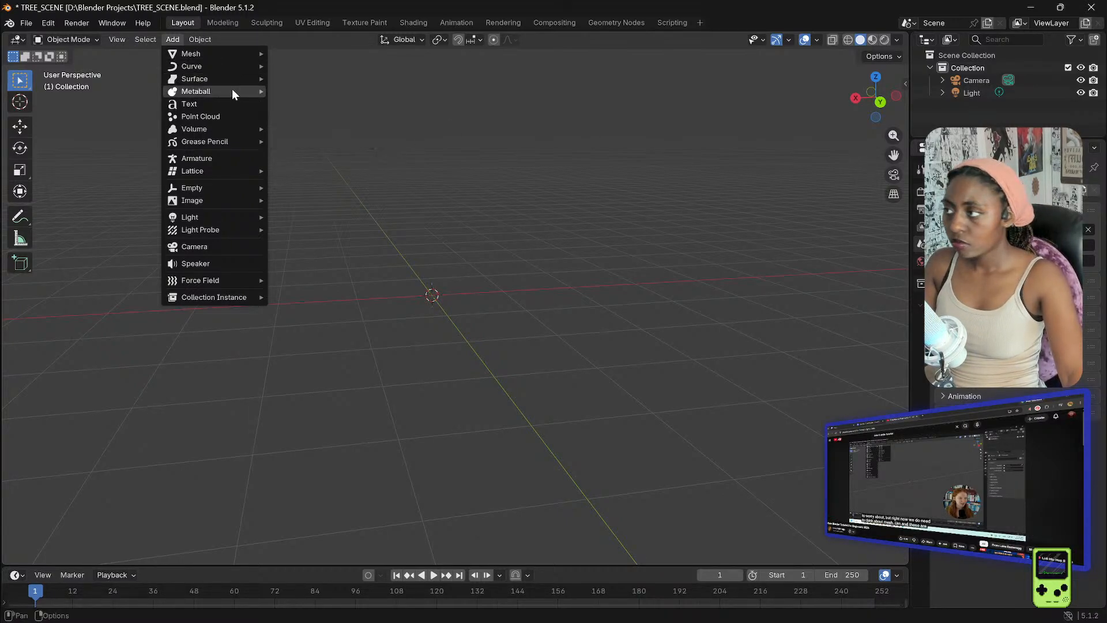
mouse_move(239, 56)
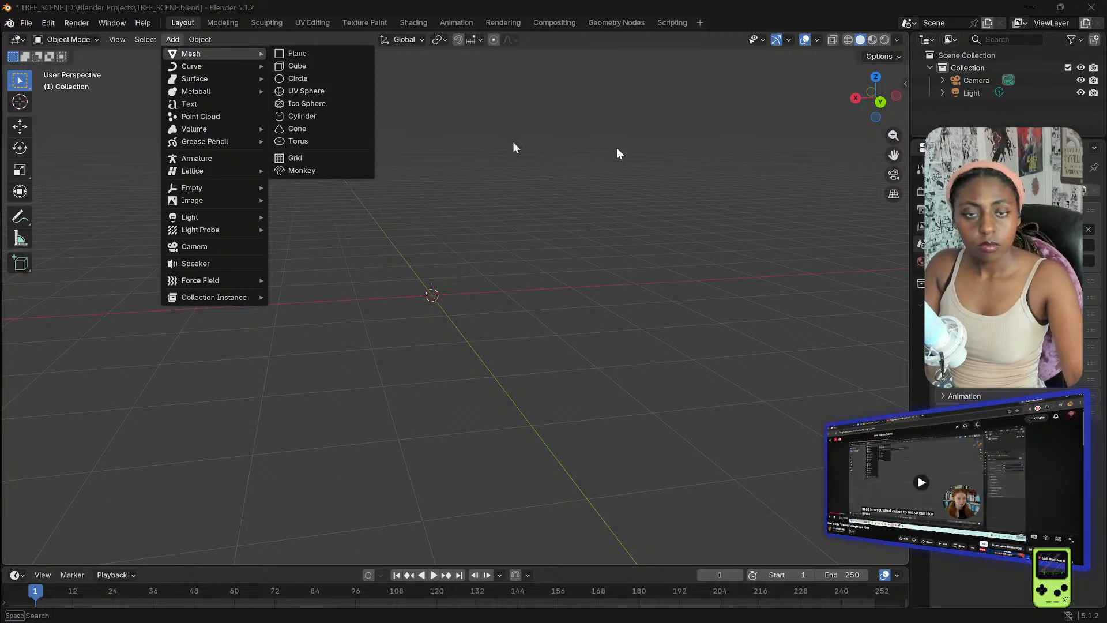
left_click(296, 65)
scroll(603, 263, "down", 2)
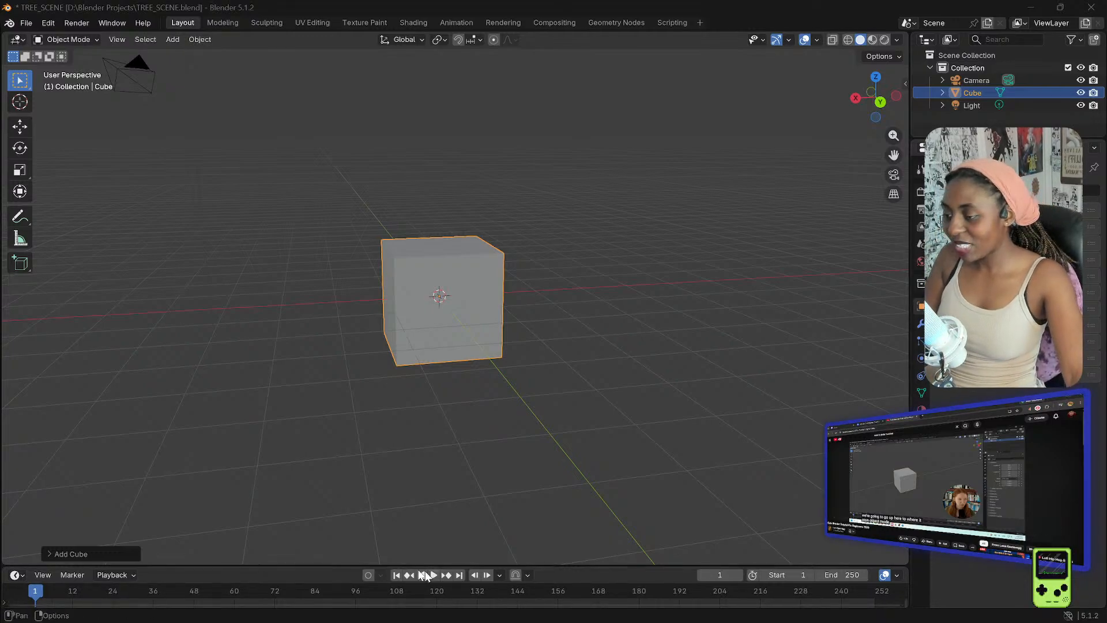
key("super")
left_click(754, 605)
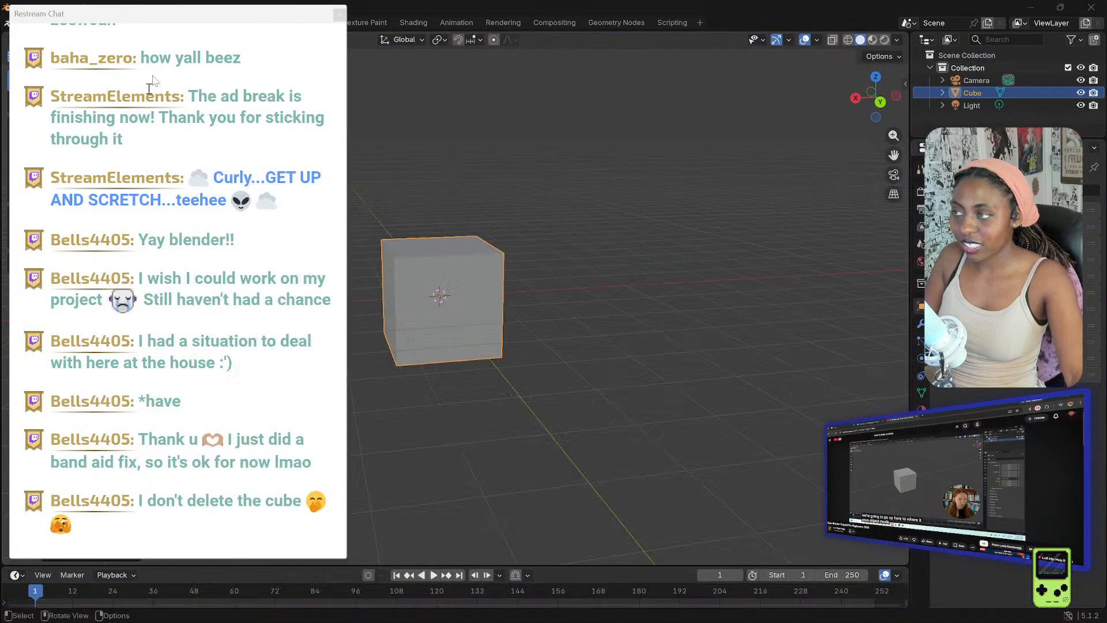
left_click_drag(178, 15, 0, 15)
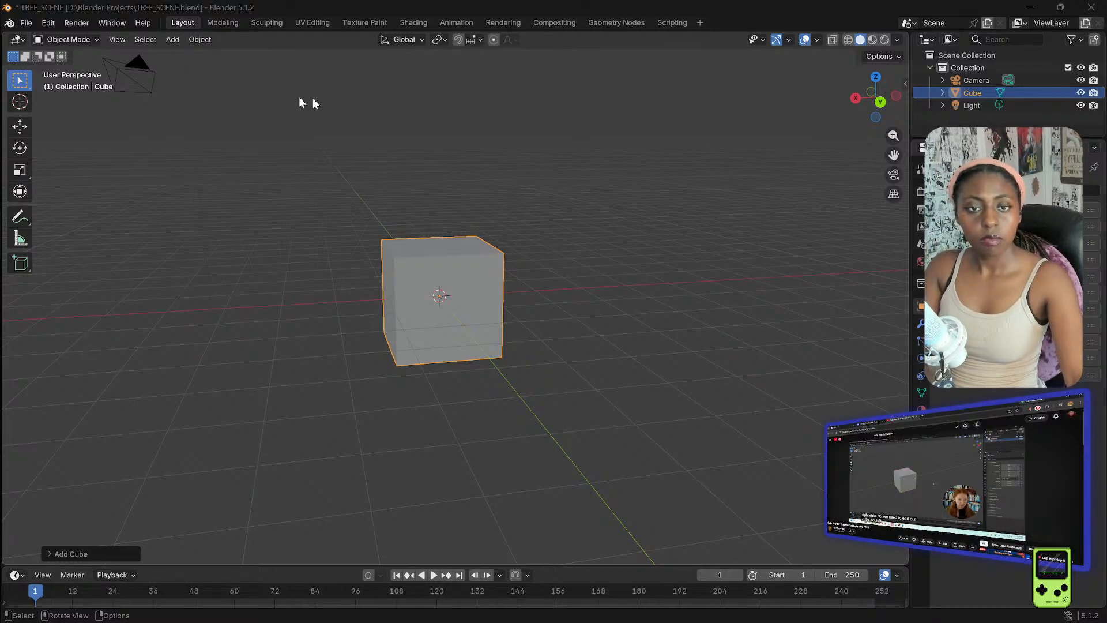
- Switch the new cube from Object Mode to Edit Mode
right_click(407, 282)
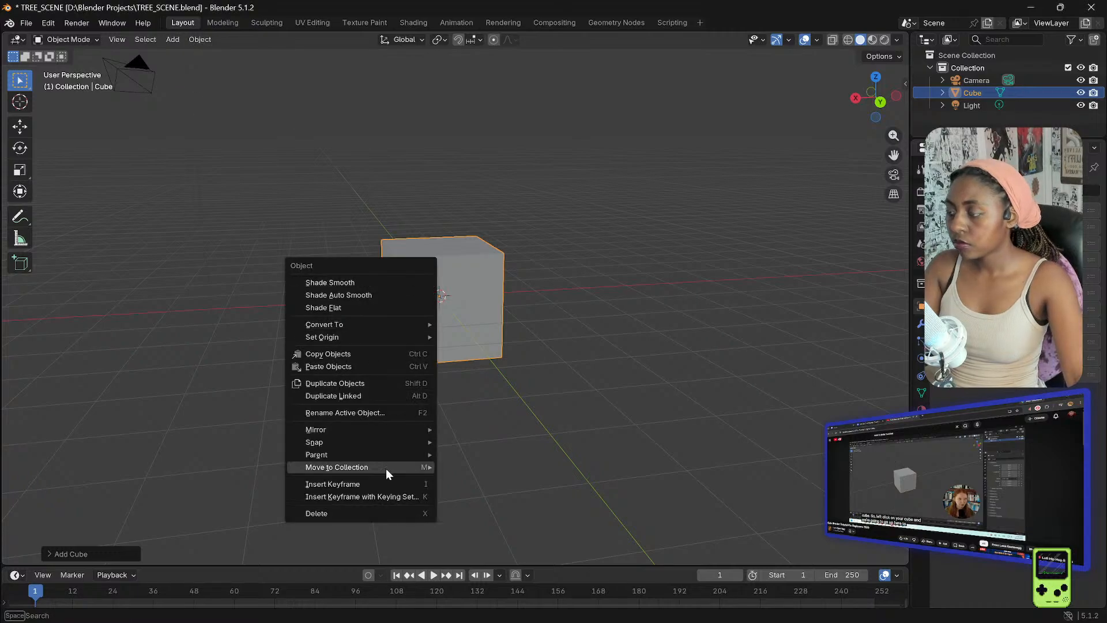
left_click(68, 41)
left_click(73, 39)
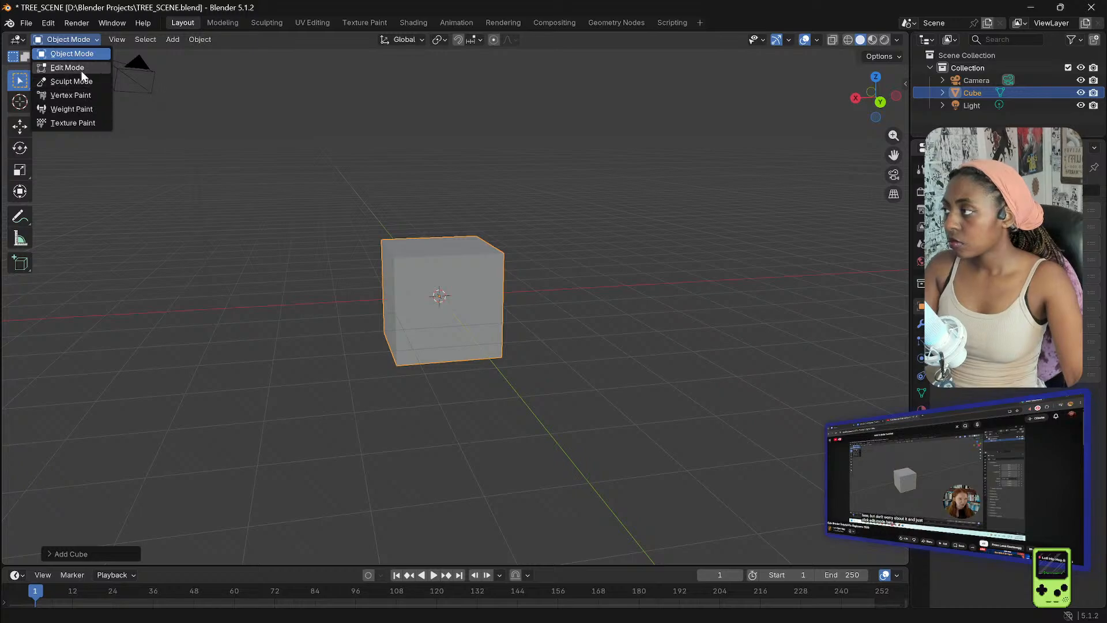
left_click(67, 67)
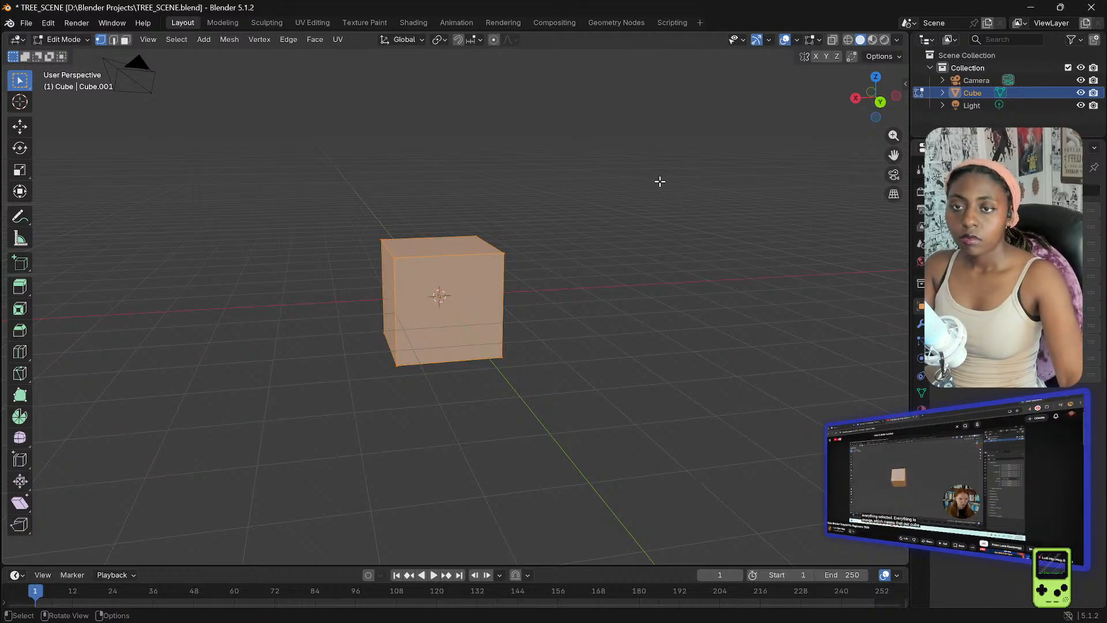
middle_click_drag(660, 182, 452, 275)
scroll(452, 275, "up", 6)
middle_click_drag(622, 284, 597, 207)
scroll(608, 183, "down", 4)
scroll(617, 183, "up", 1)
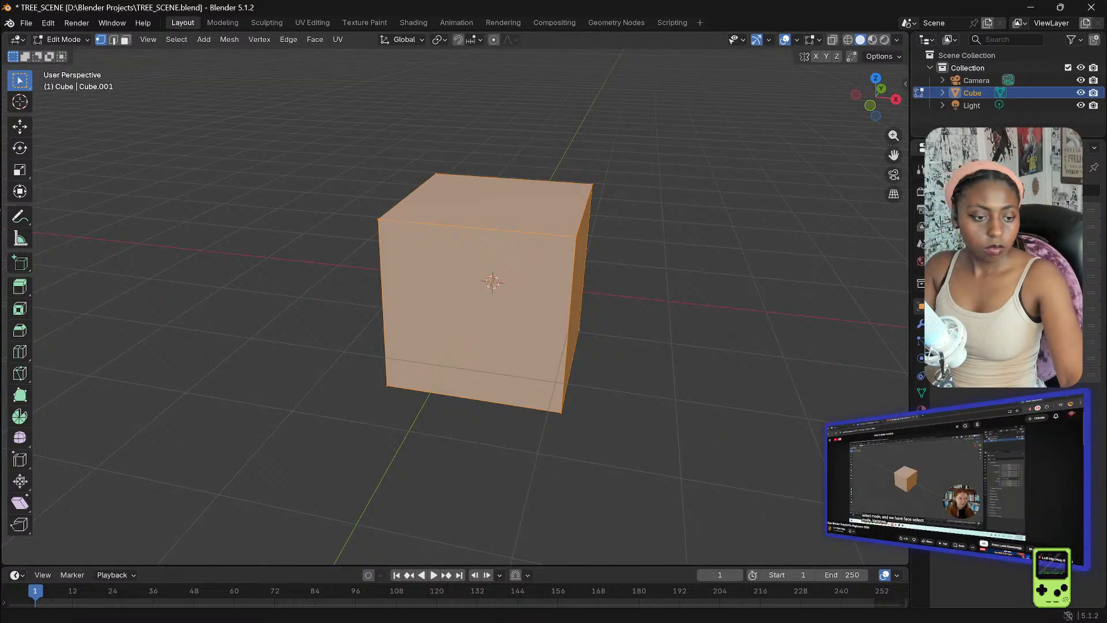
- Switch to the tutorial video and replay its explanation of the selection modes in Edit Mode
left_click(0, 211)
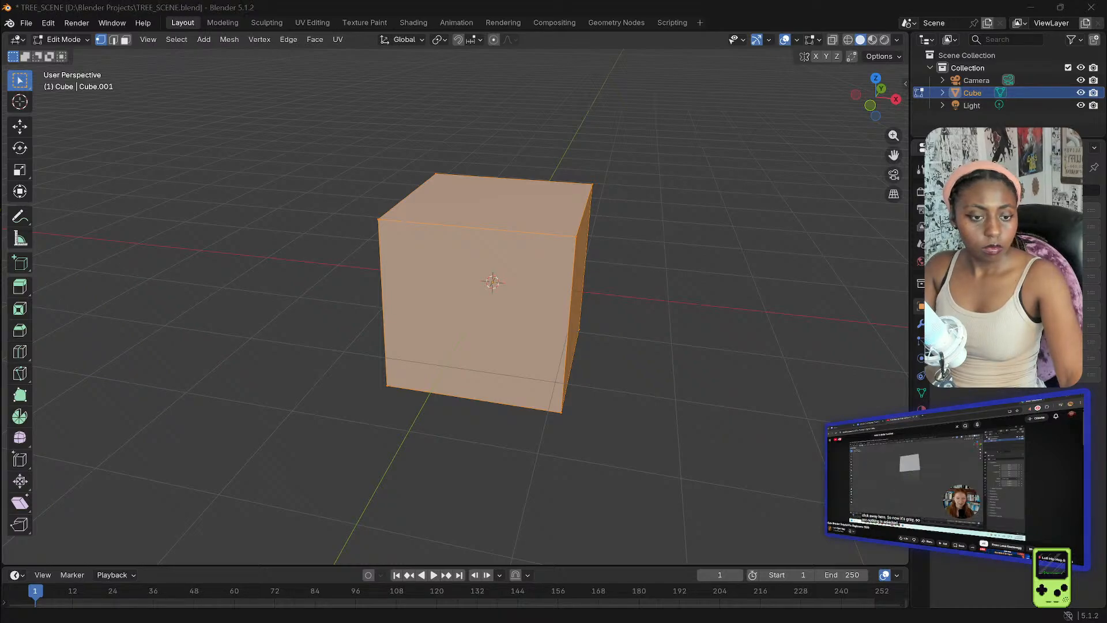
key("alt+Tab")
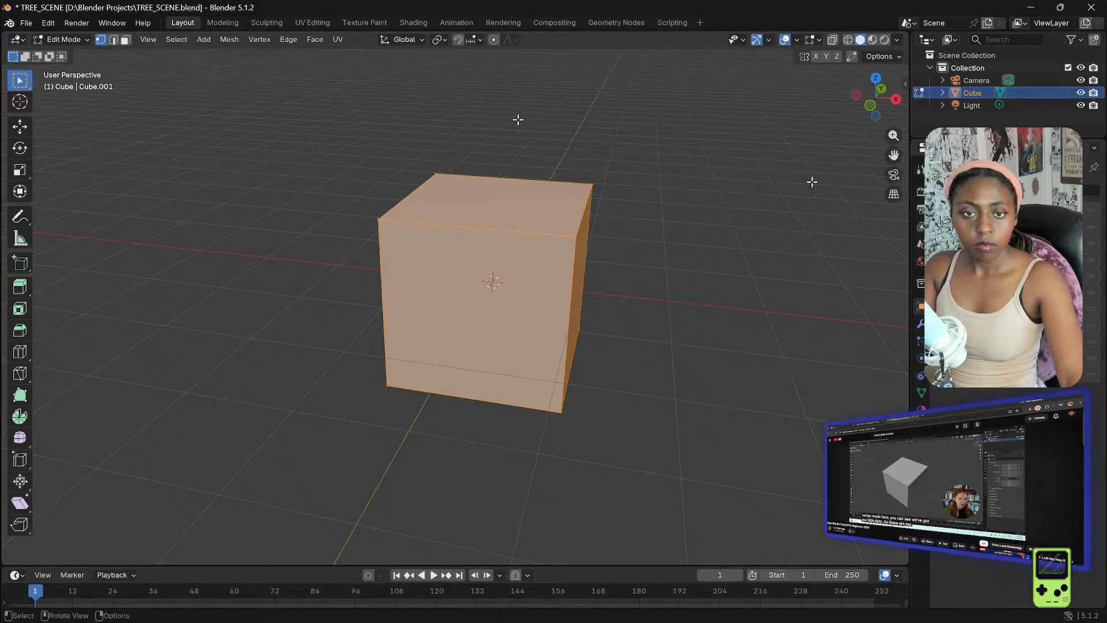
left_click(921, 482)
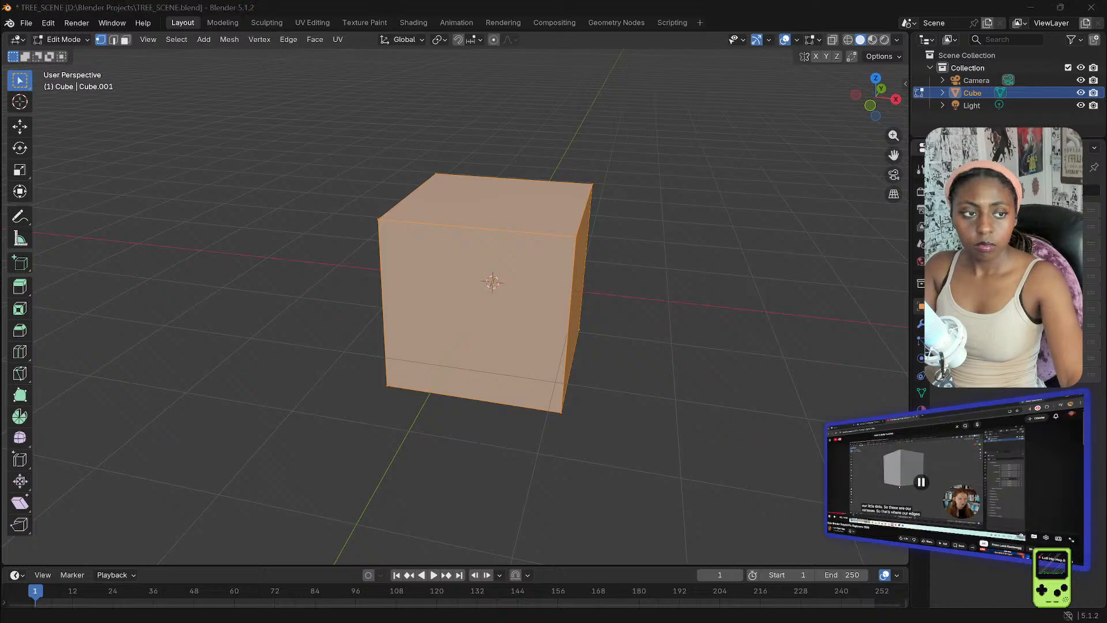
key("Left")
key("Left")
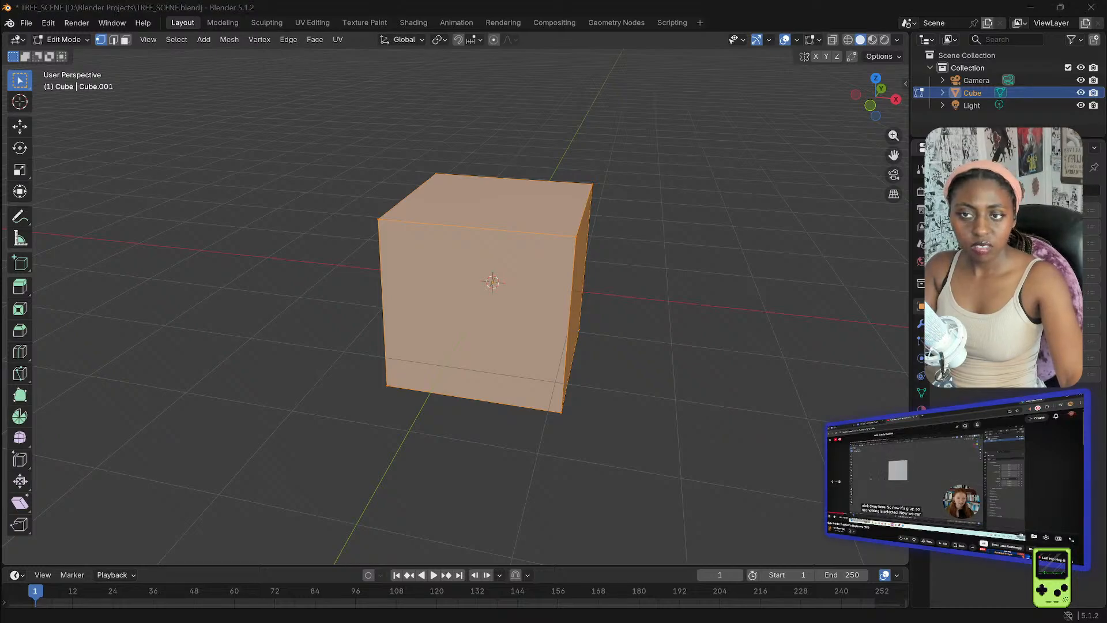
left_click(981, 90)
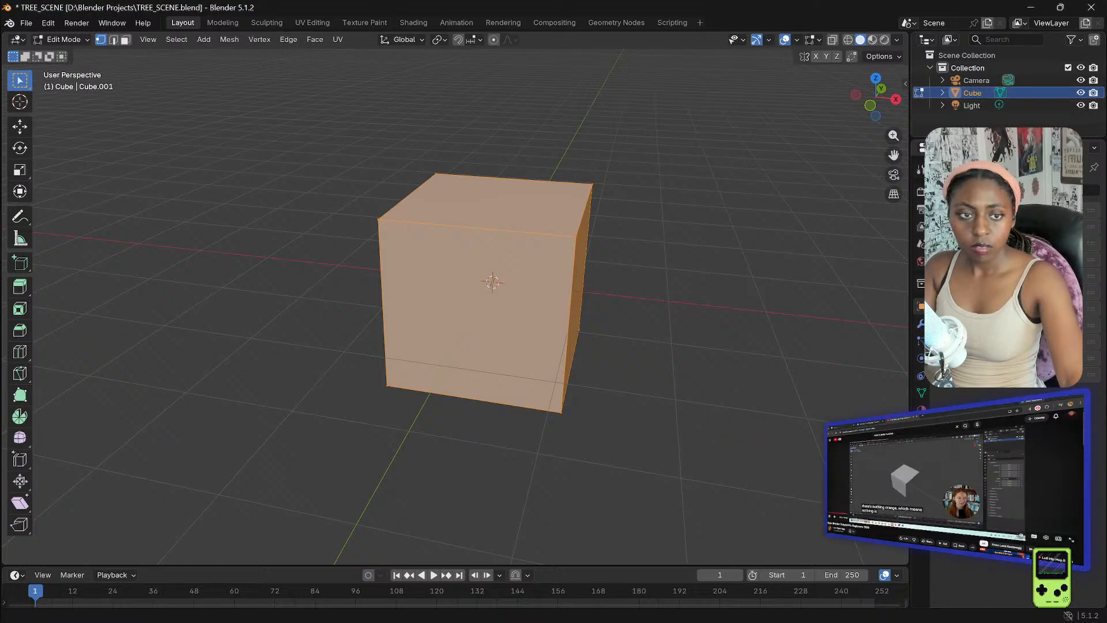
left_click(921, 482)
key("Left")
key("Left")
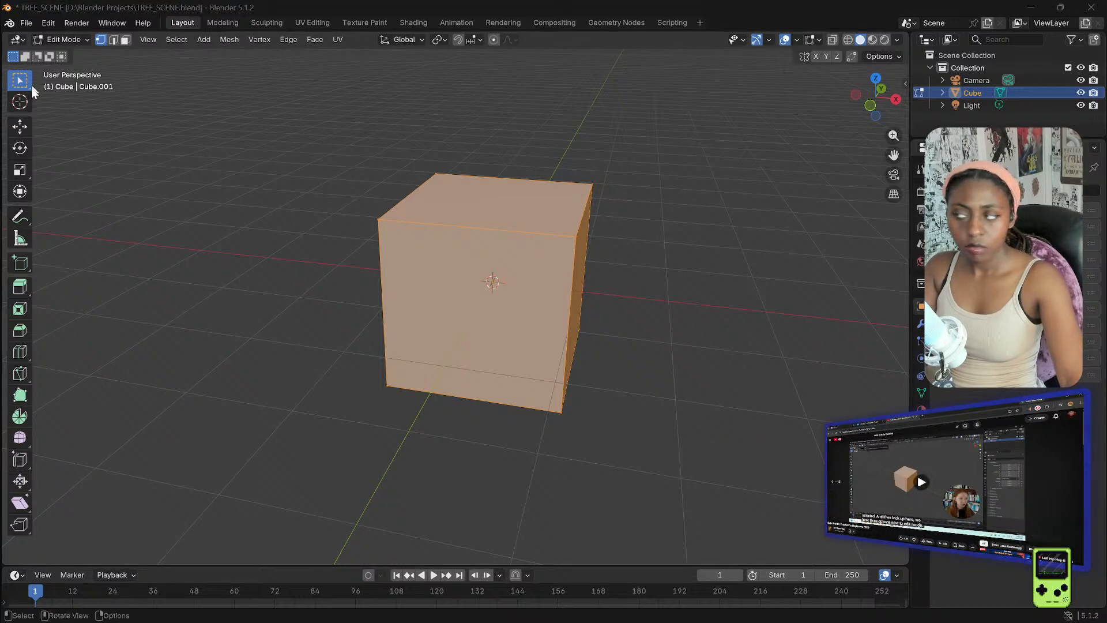
- Deselect all of the cube's geometry in Edit Mode
left_click(303, 218)
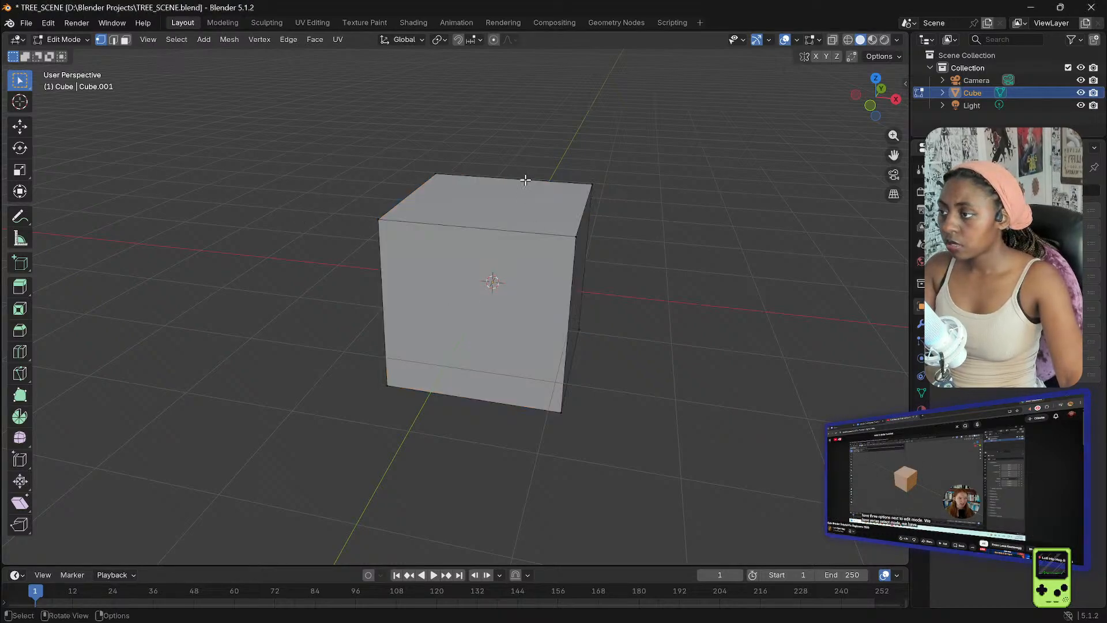
right_click(677, 180)
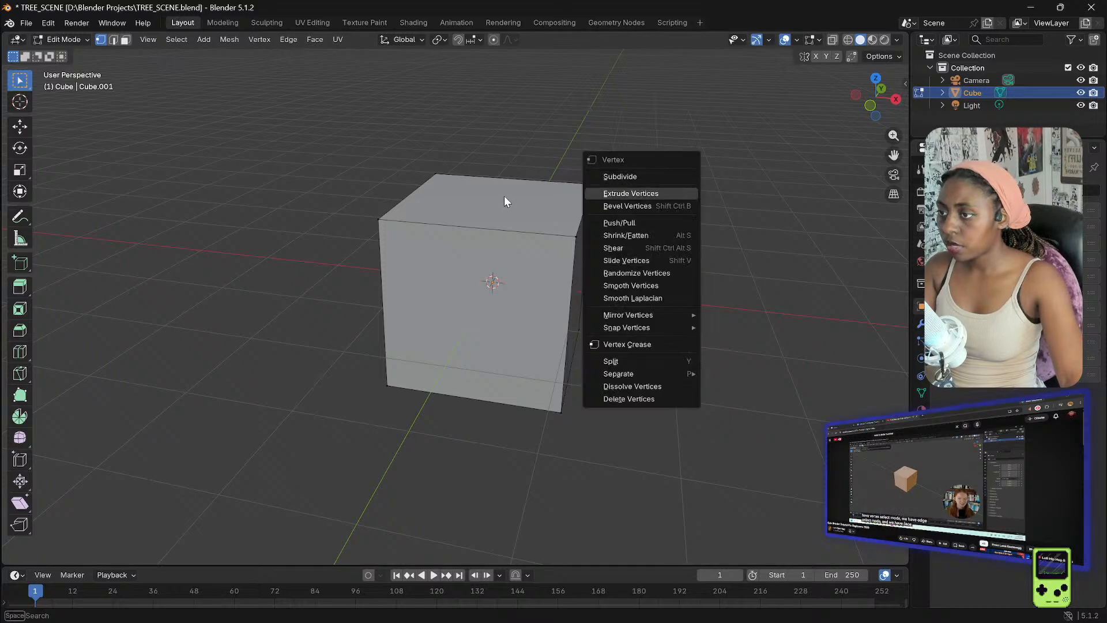
middle_click_drag(515, 222, 328, 225)
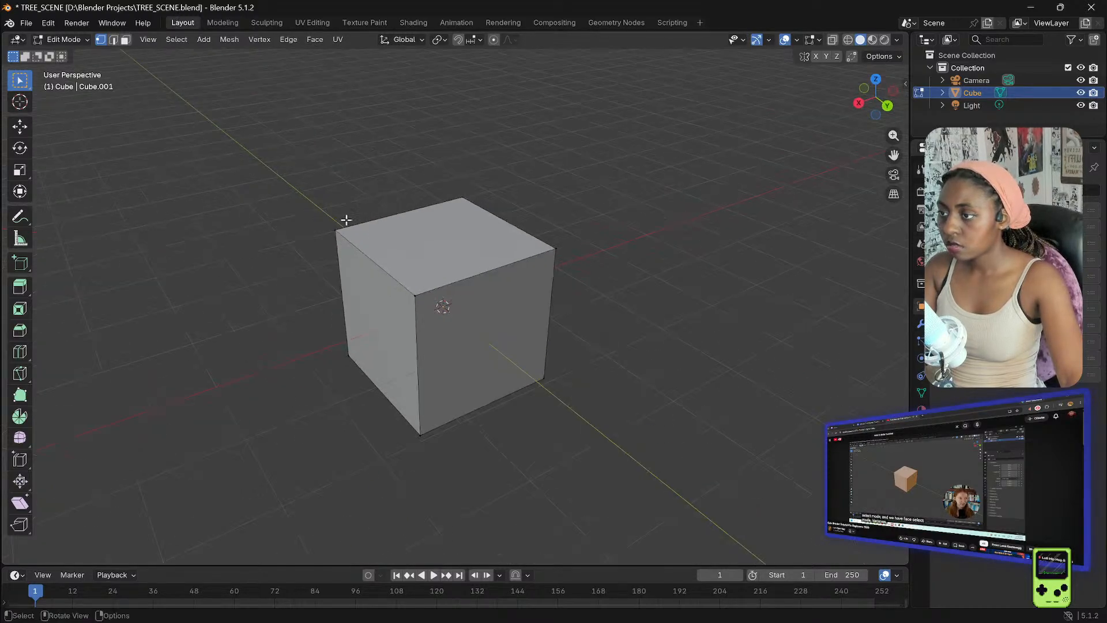
- Select individual corner vertices on the cube's top face, one at a time, in vertex select mode
scroll(455, 227, "up", 5)
middle_click_drag(470, 220, 435, 176)
scroll(324, 199, "down", 3)
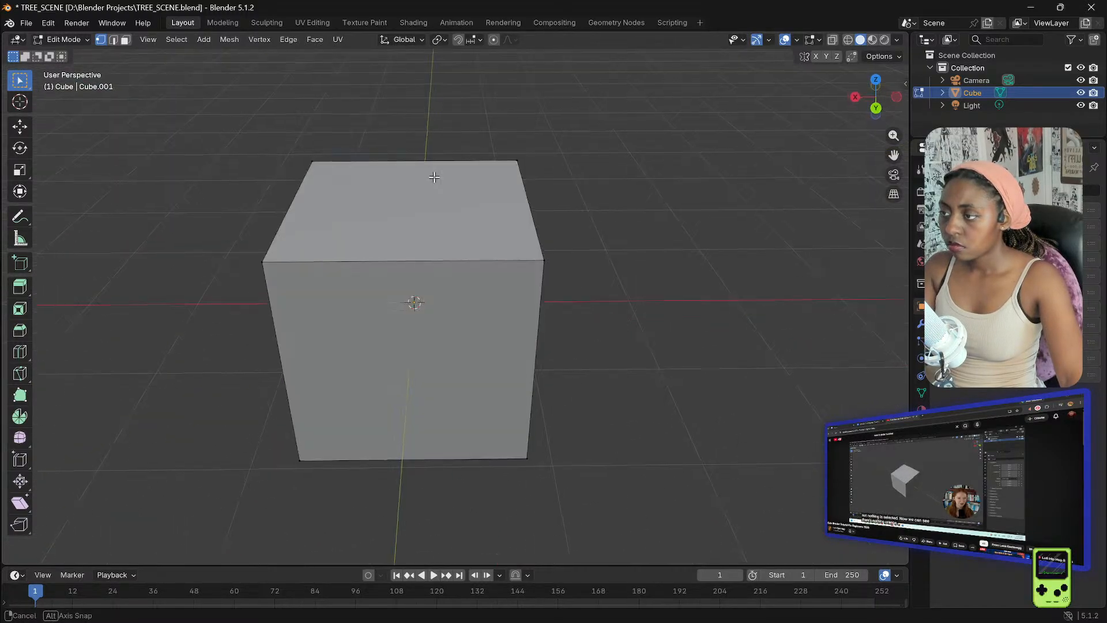
scroll(457, 193, "up", 8)
scroll(544, 192, "down", 3)
scroll(662, 165, "down", 4)
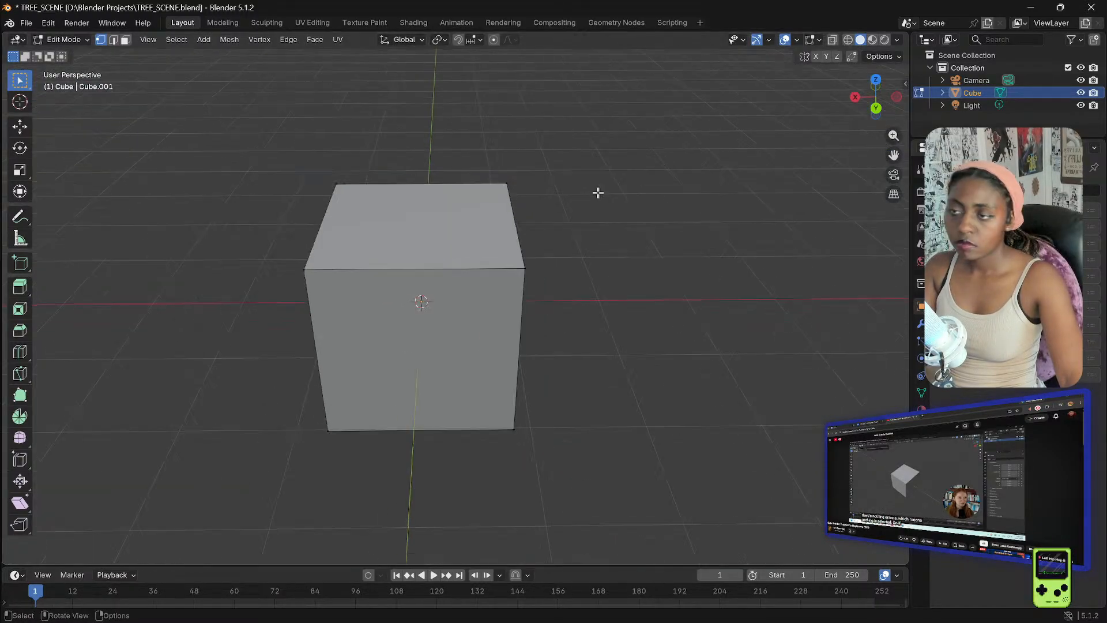
middle_click_drag(588, 225, 507, 179)
scroll(505, 187, "up", 4)
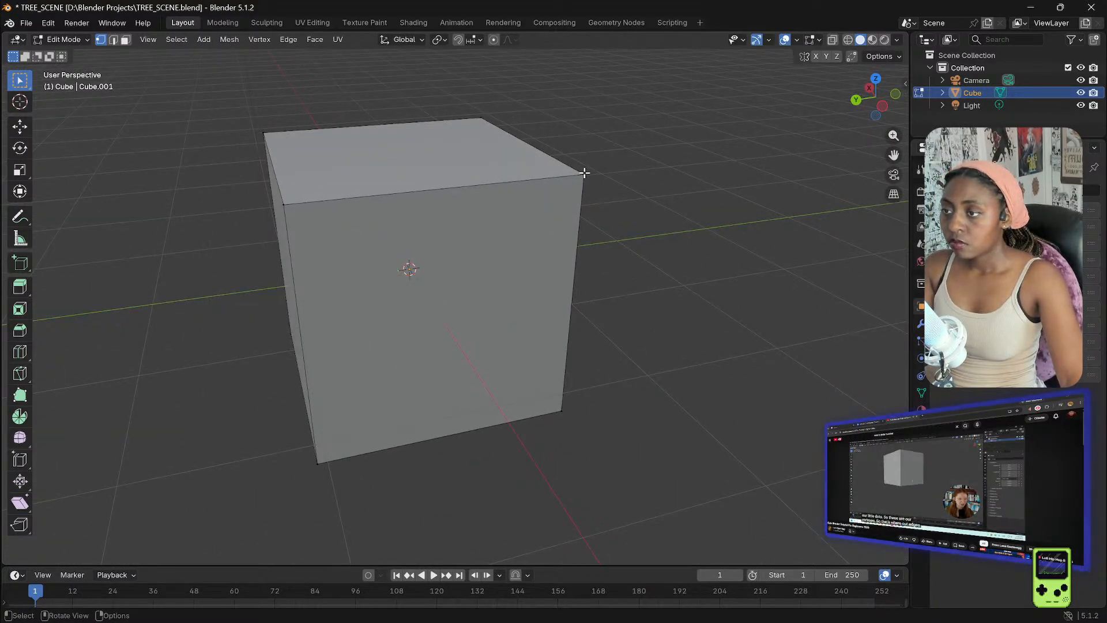
left_click(581, 172)
left_click(285, 202)
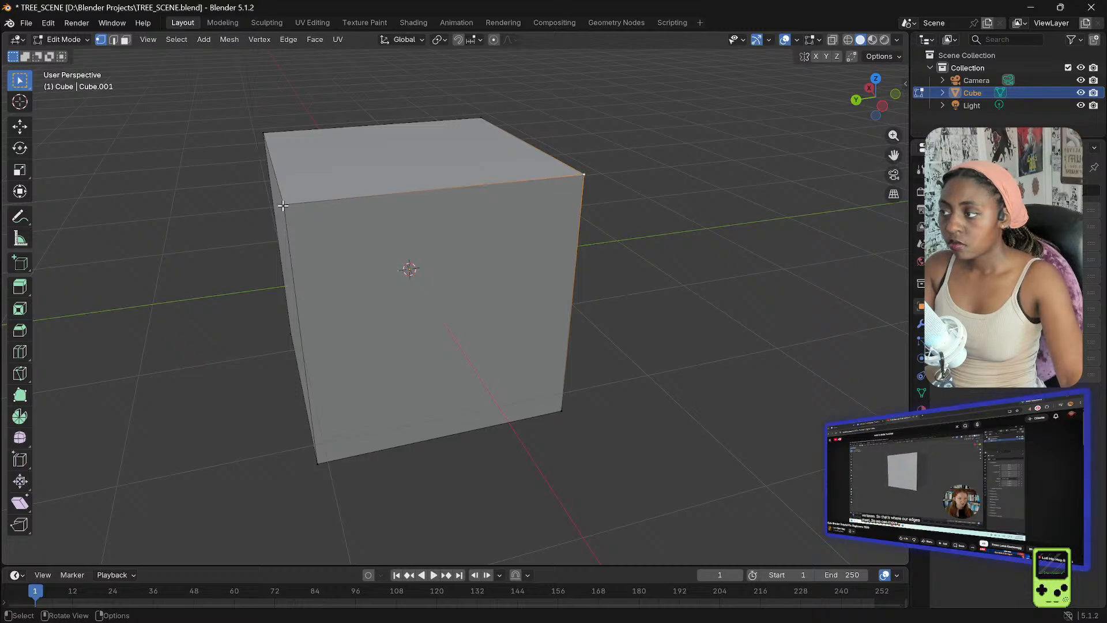
mouse_move(208, 220)
middle_mouse_down()
mouse_move(322, 207)
mouse_move(338, 282)
mouse_move(213, 237)
middle_mouse_up()
left_click(575, 217)
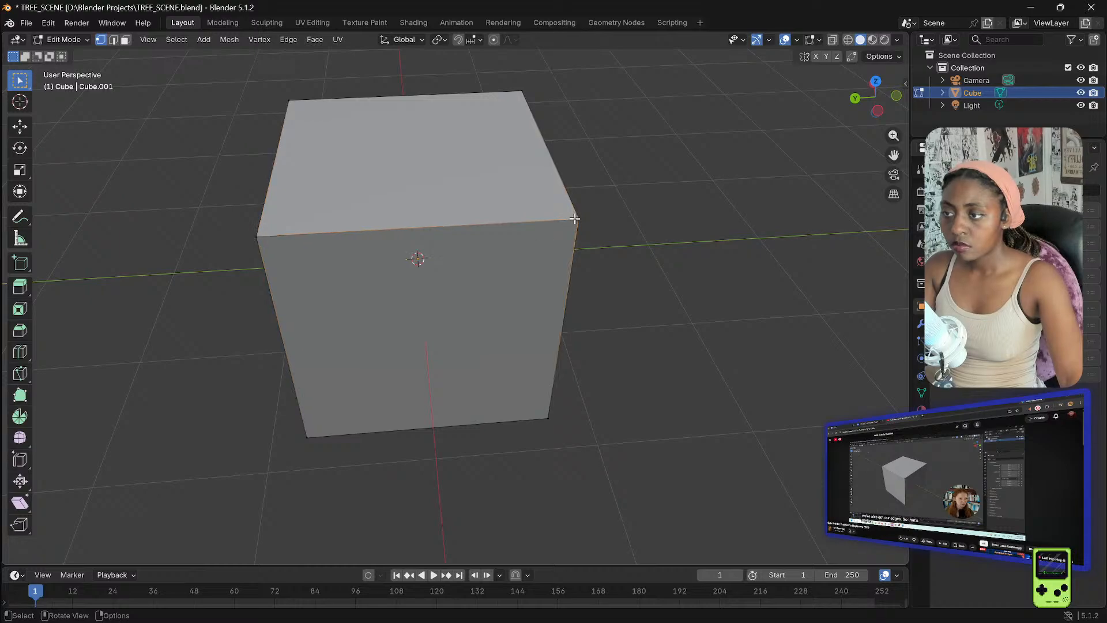
middle_click_drag(606, 202, 536, 209)
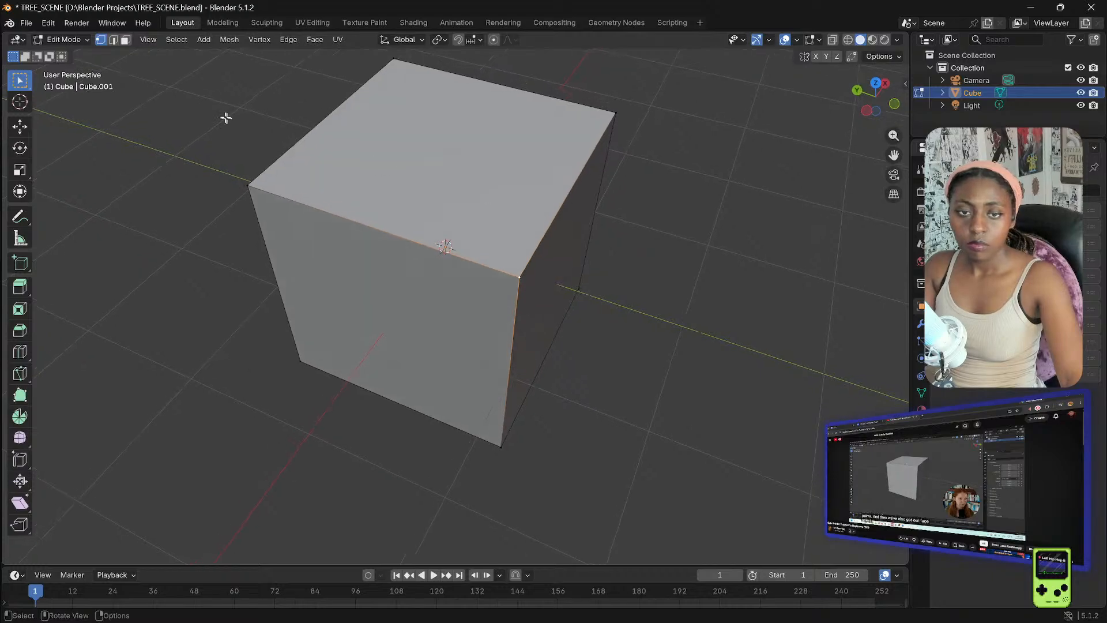
- Switch to edge select mode and select the near edge of the cube's top face
left_click(114, 40)
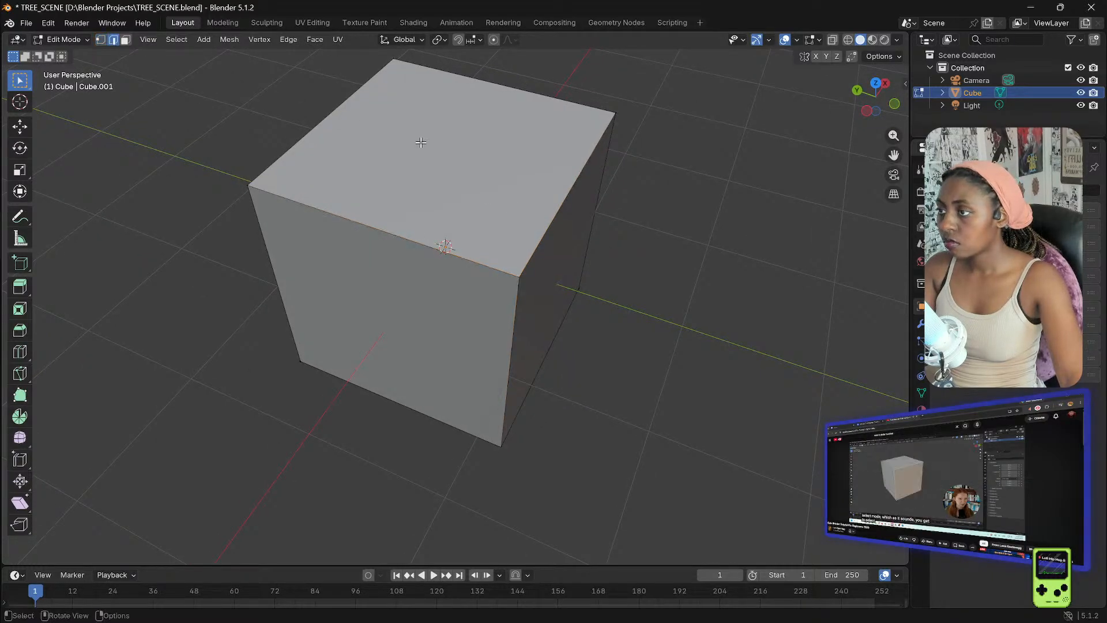
middle_click_drag(524, 294, 445, 219)
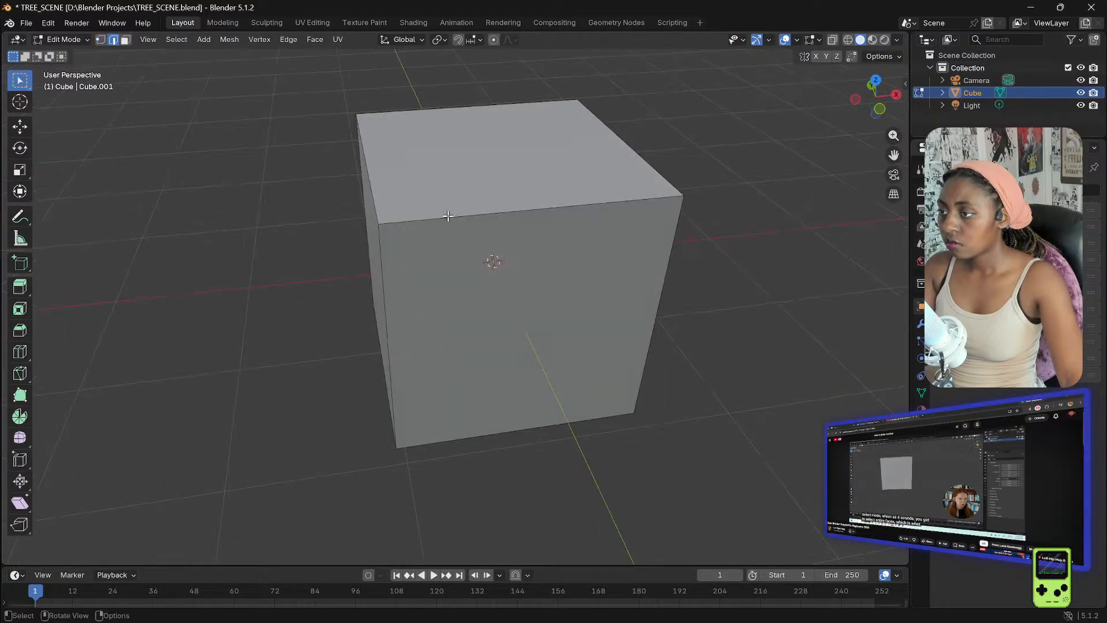
left_click(390, 221)
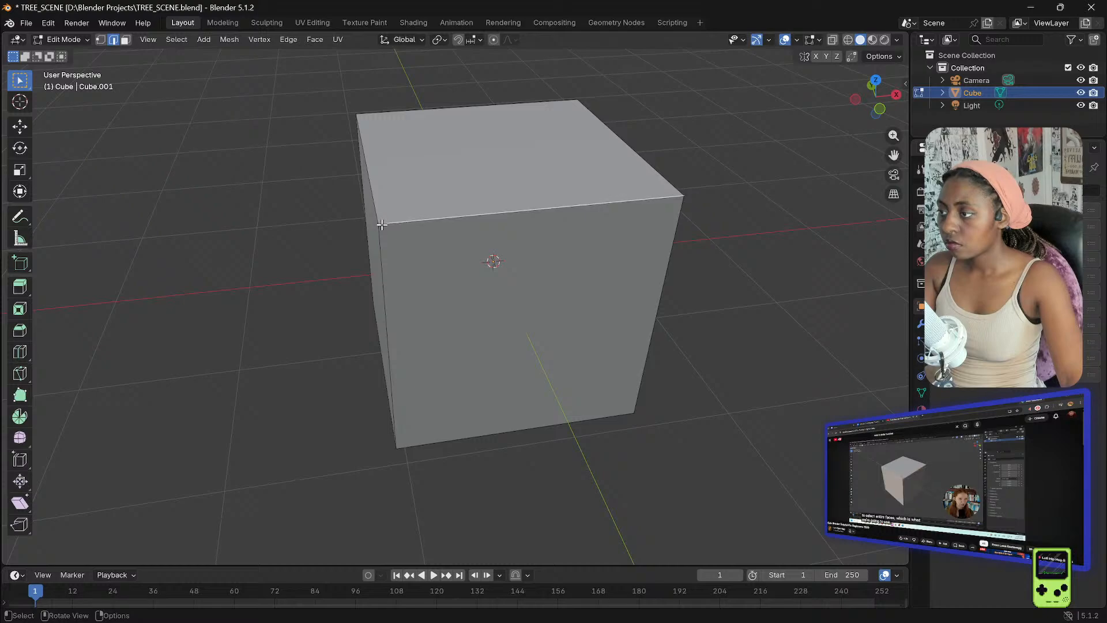
- Switch to face select mode and select the cube's front face, followed by its top face
left_click(125, 40)
left_click(488, 257)
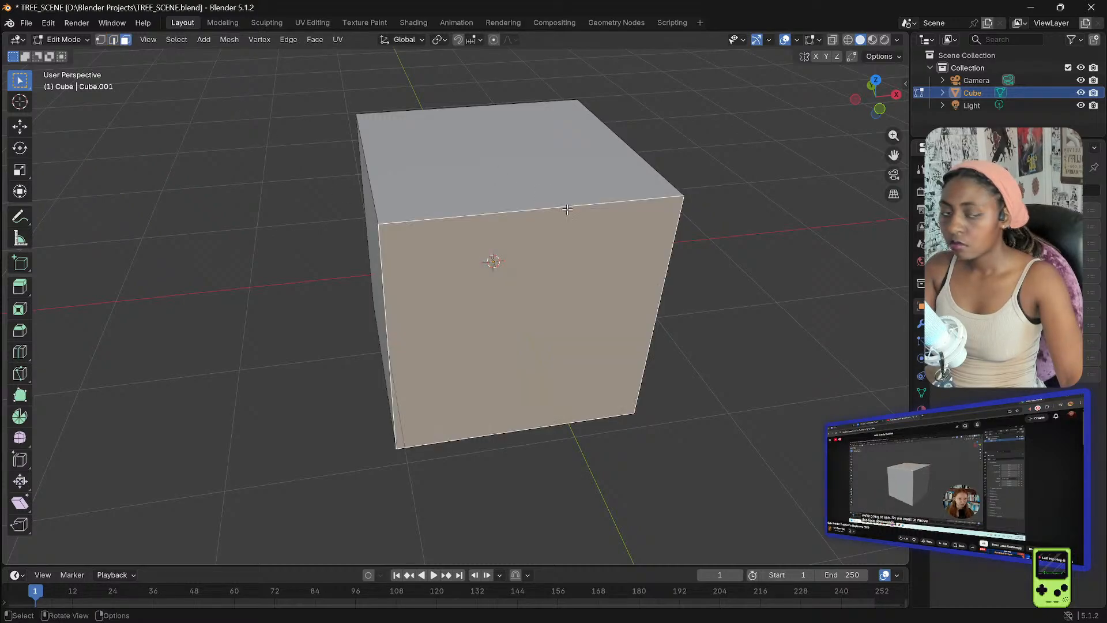
middle_click_drag(489, 257, 515, 266)
scroll(507, 230, "down", 4)
left_click(497, 183)
middle_click_drag(594, 230, 618, 230)
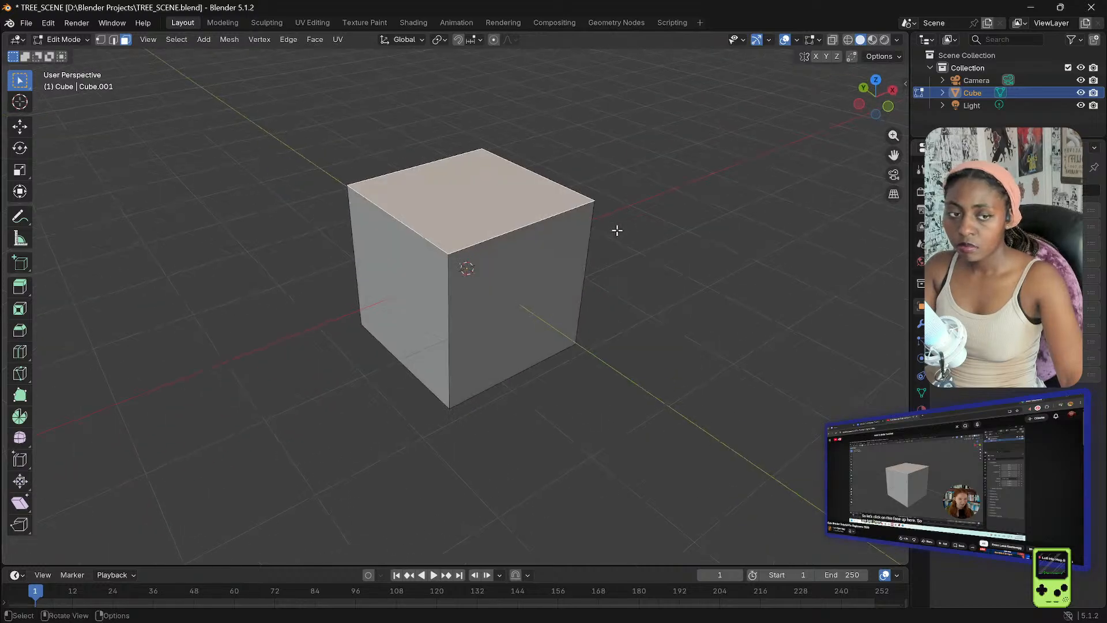
scroll(618, 230, "up", 2)
scroll(615, 227, "down", 1)
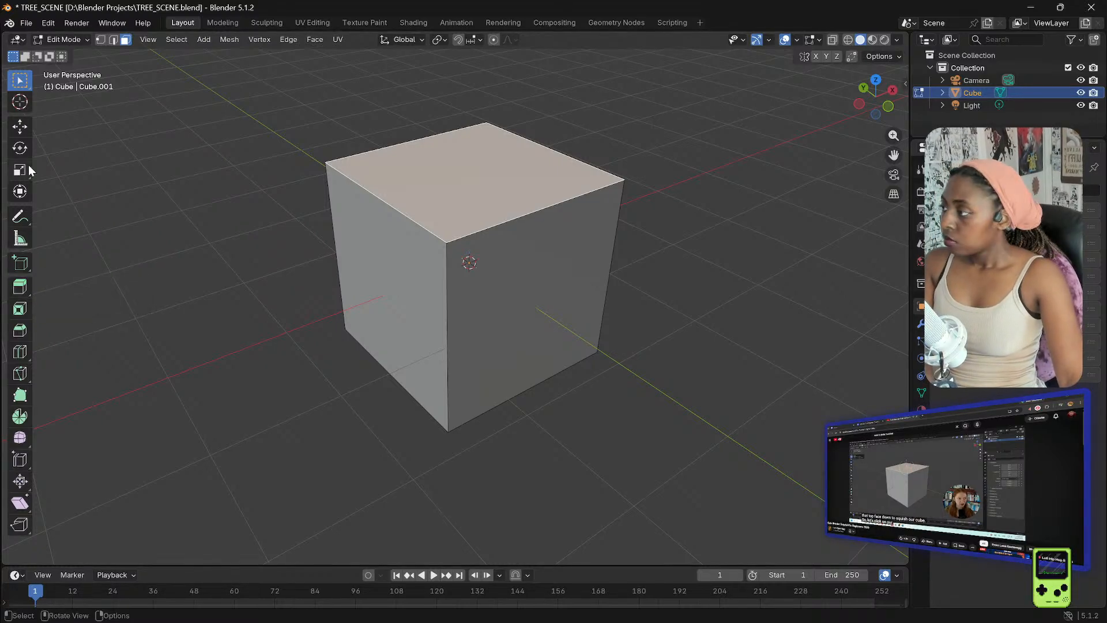
- Lower the selected top face along the Z axis with the Move tool to flatten the cube into a thin slab
left_click(20, 126)
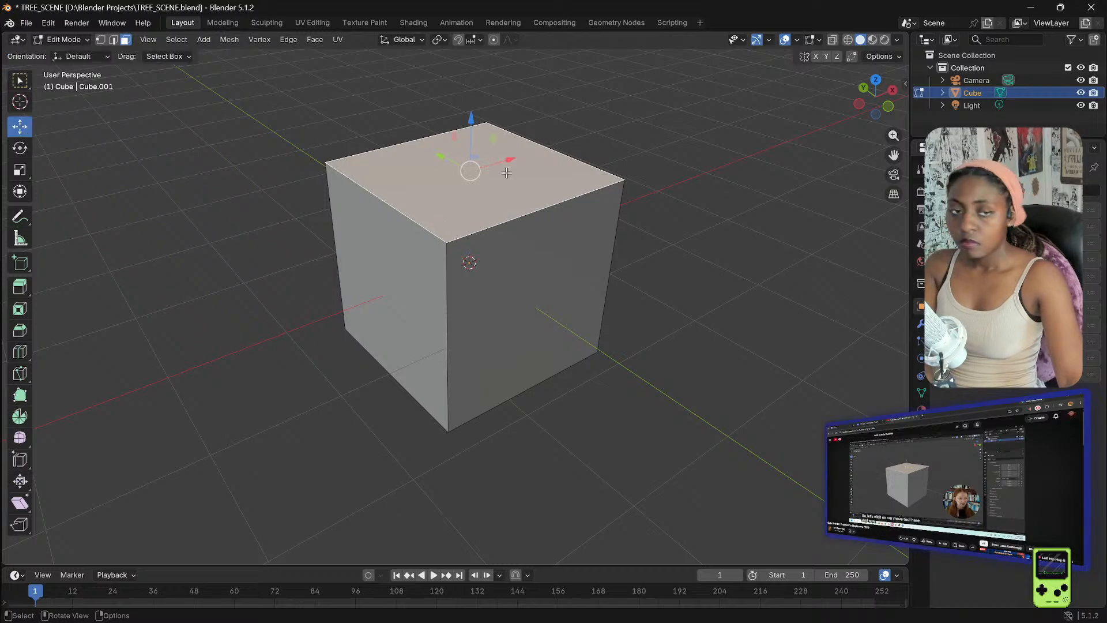
middle_click_drag(430, 172, 736, 158)
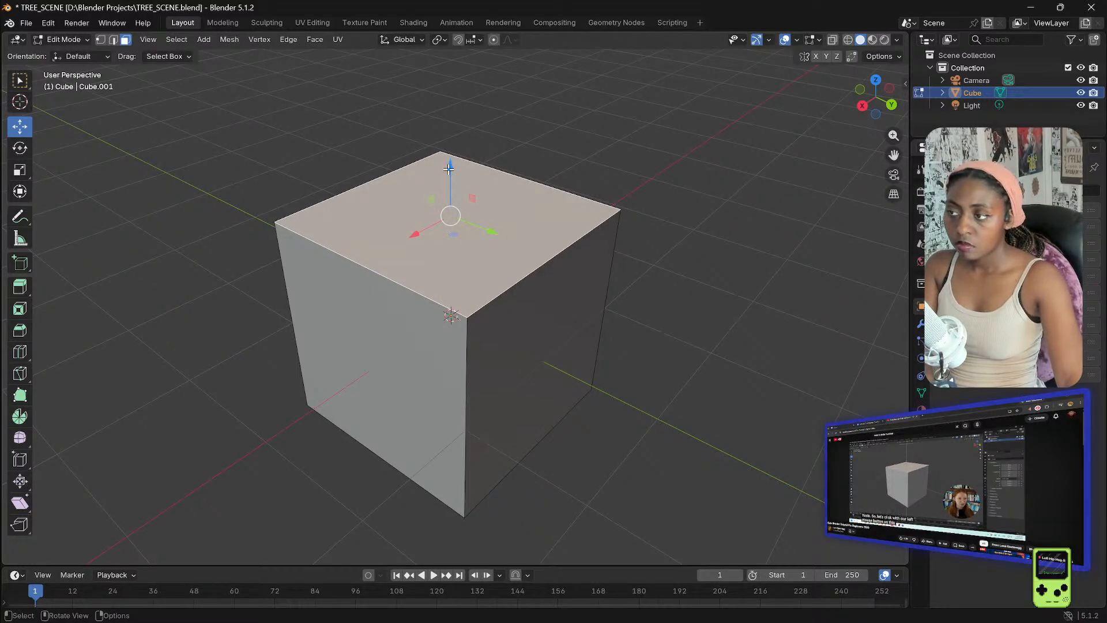
left_click_drag(449, 167, 453, 94)
scroll(453, 95, "down", 3)
left_click_drag(451, 169, 500, 296)
scroll(498, 291, "up", 2)
scroll(498, 291, "up", 1)
middle_click_drag(531, 299, 537, 265)
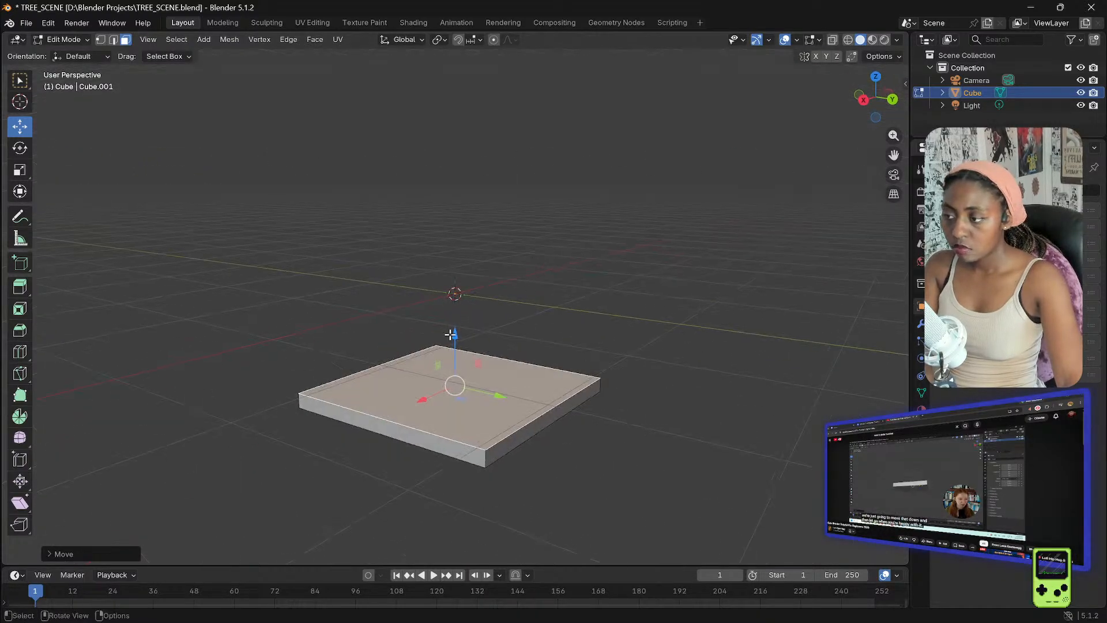
left_click_drag(450, 335, 457, 323)
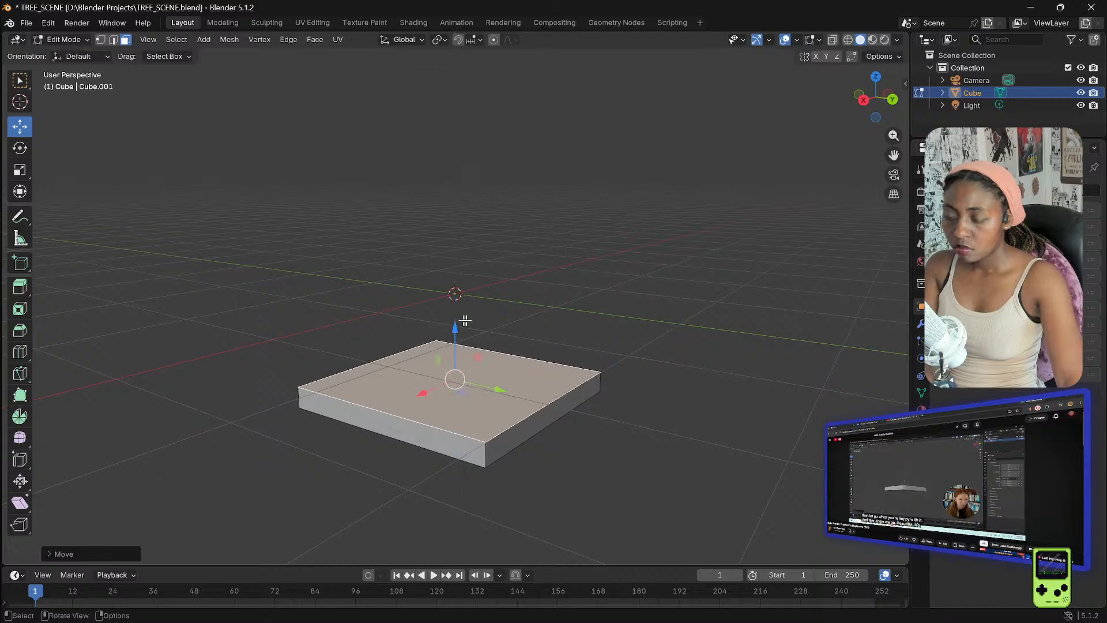
middle_click_drag(603, 312, 531, 329)
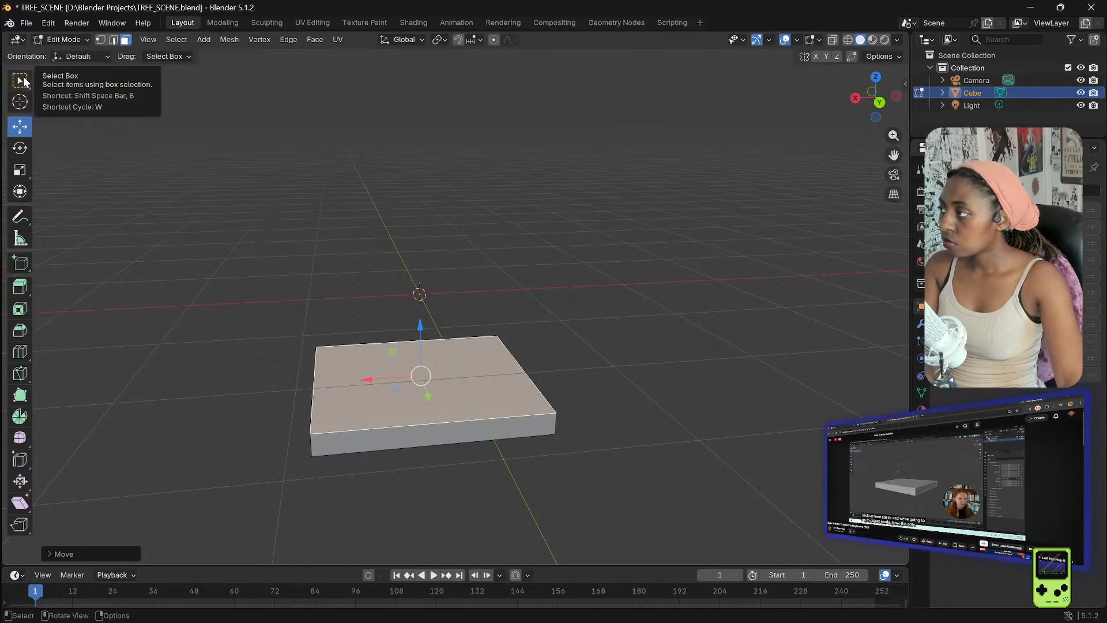
- Return to Object Mode and raise the slab along the Z axis to the level of the grid floor
left_click(64, 40)
left_click(60, 54)
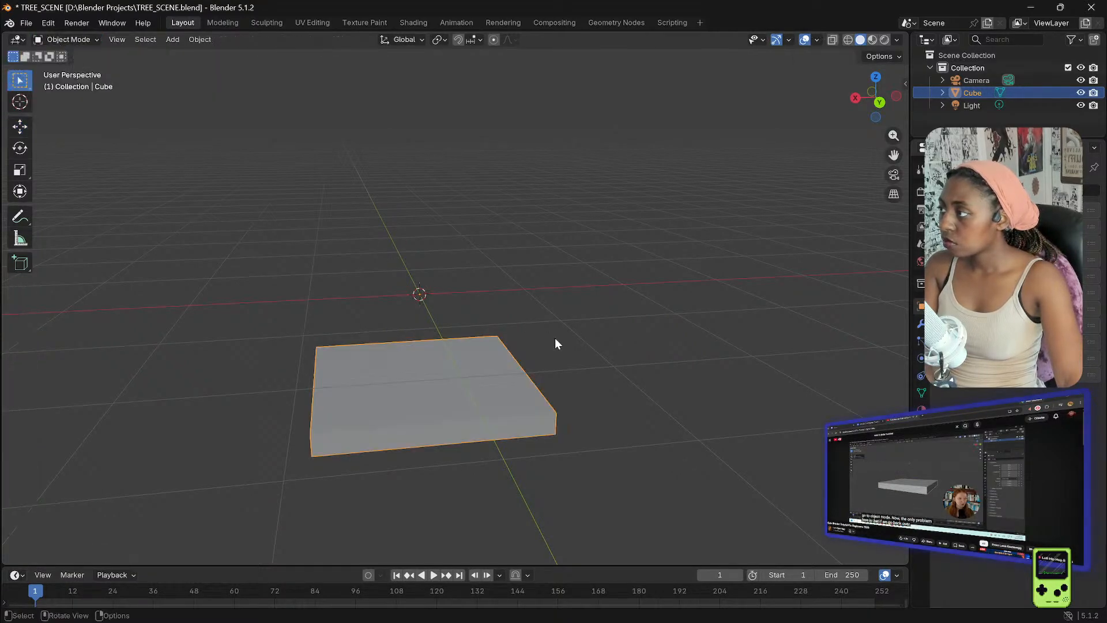
middle_click_drag(569, 305, 467, 305)
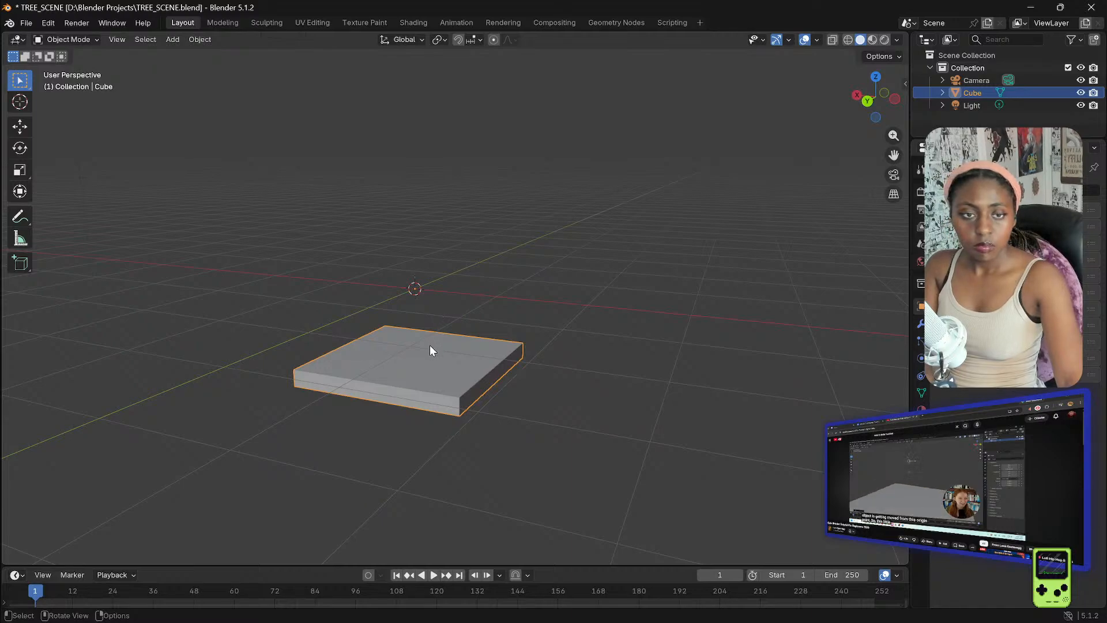
left_click(15, 129)
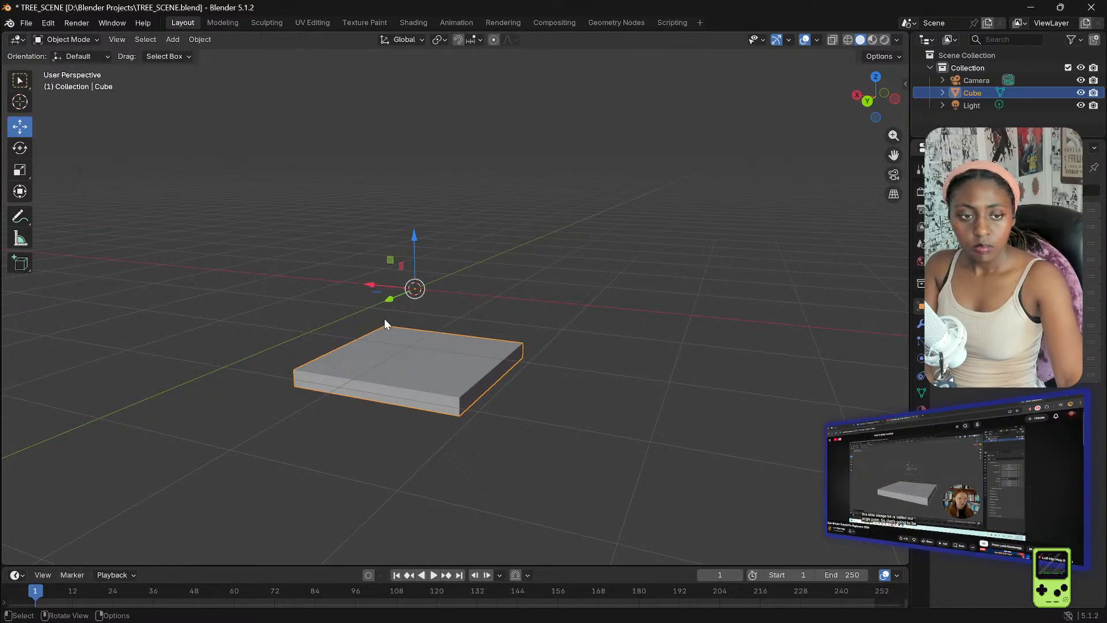
left_click_drag(413, 235, 420, 128)
left_click_drag(417, 118, 407, 155)
middle_click_drag(332, 178, 405, 192)
- Set the slab's origin with Origin to Geometry
right_click(421, 299)
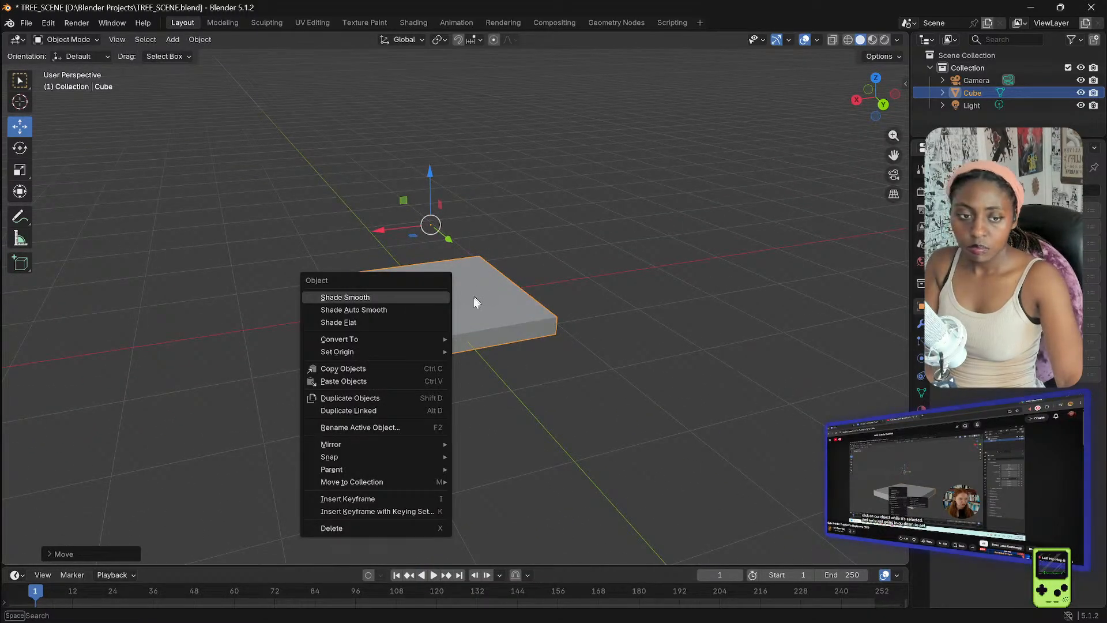
mouse_move(428, 355)
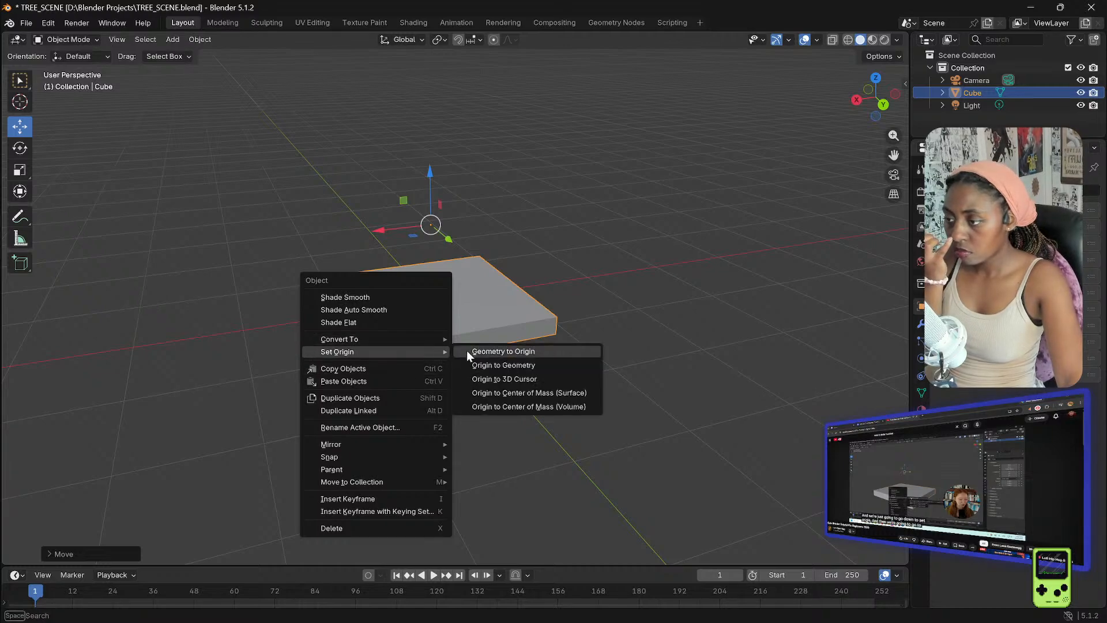
left_click(495, 370)
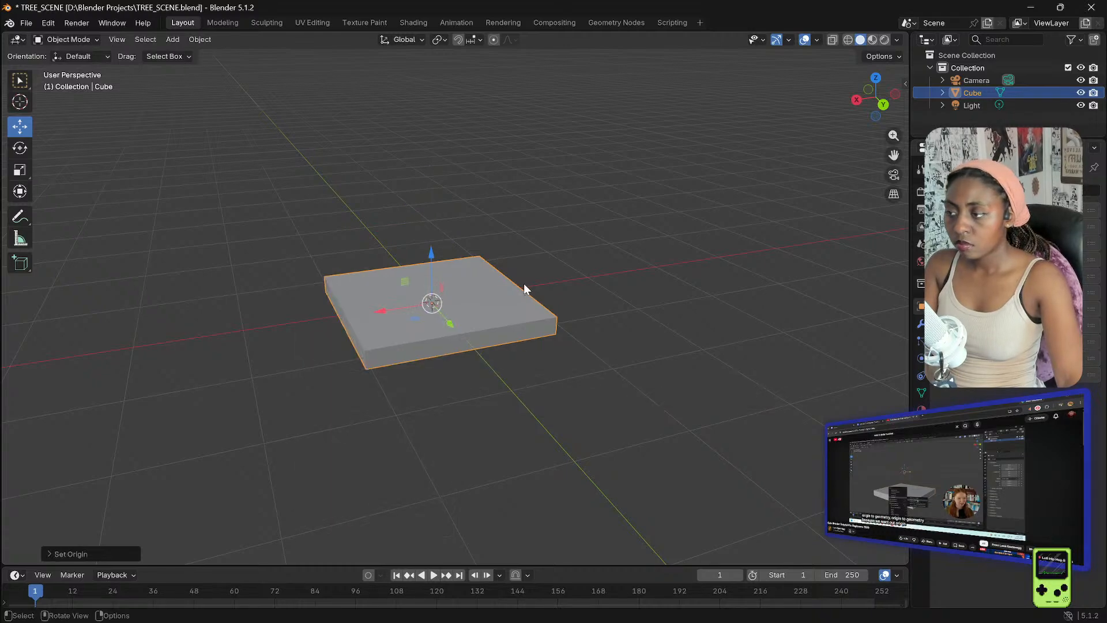
middle_click_drag(523, 289, 492, 284)
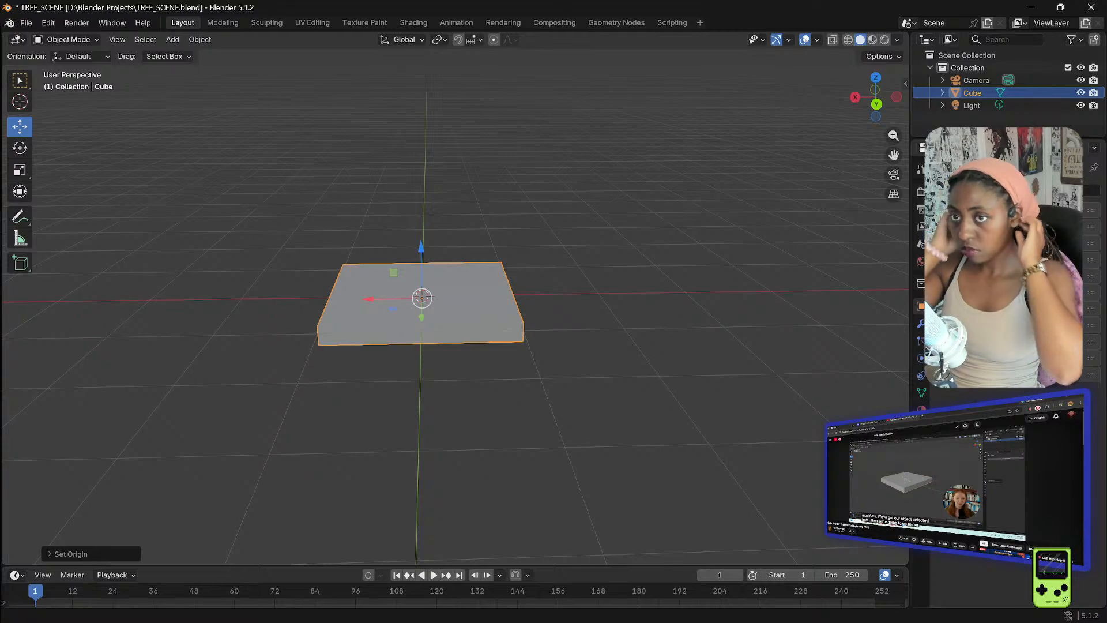
- Find the Bevel modifier in the modifier search and add it to the slab
left_click(949, 457)
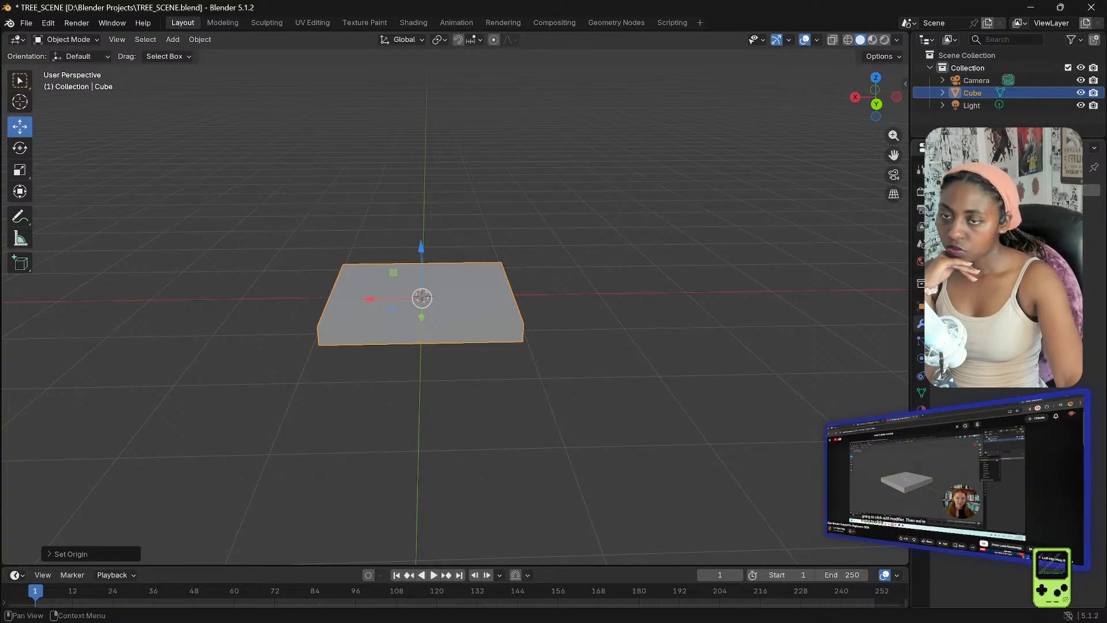
left_click(950, 190)
mouse_move(945, 219)
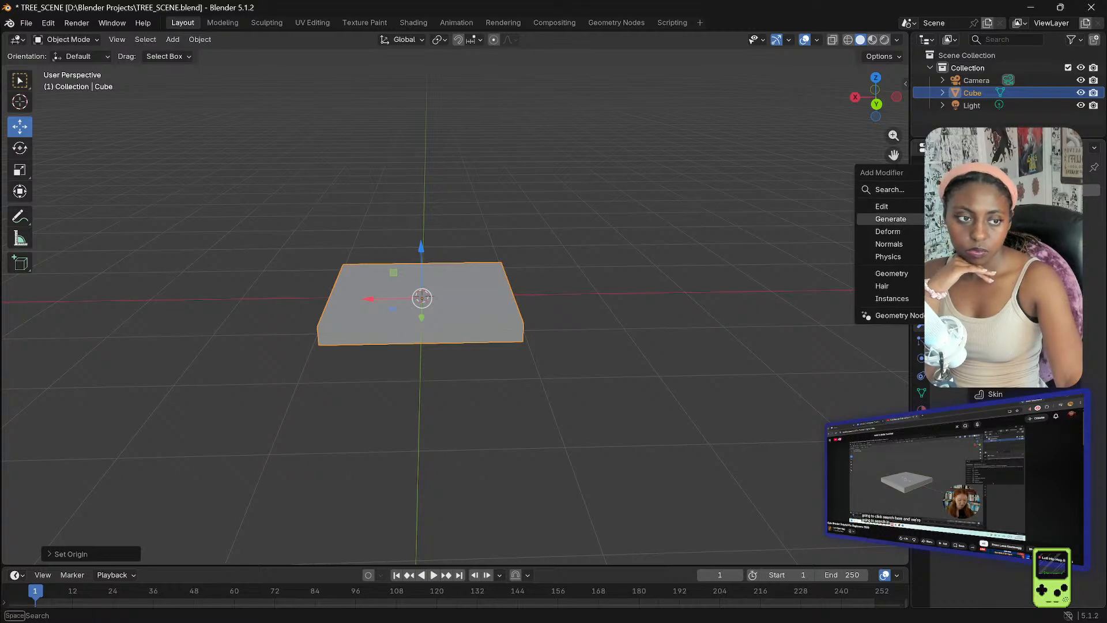
left_click(906, 190)
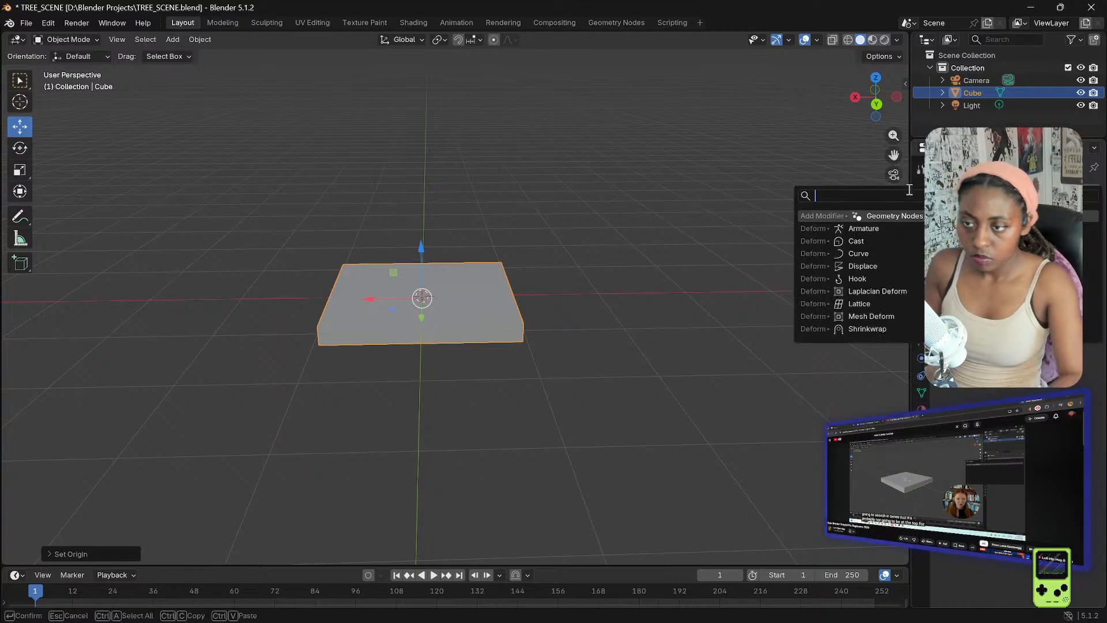
type("BEVE")
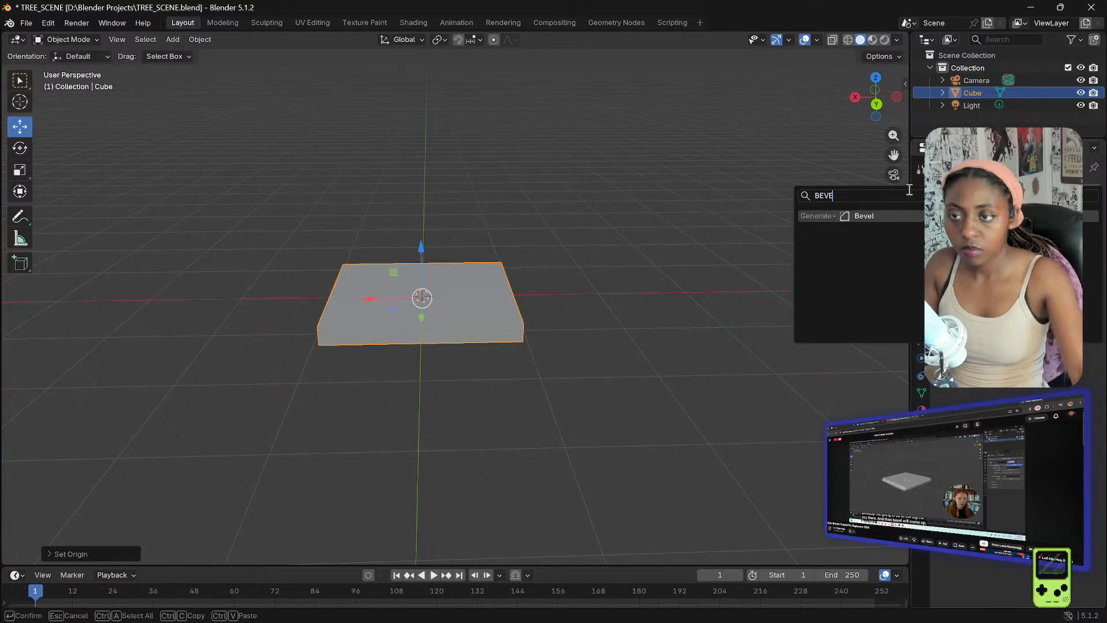
left_click(870, 216)
mouse_move(710, 331)
middle_mouse_down()
mouse_move(578, 297)
mouse_move(578, 309)
mouse_move(693, 317)
mouse_move(694, 338)
middle_mouse_up()
scroll(661, 322, "up", 5)
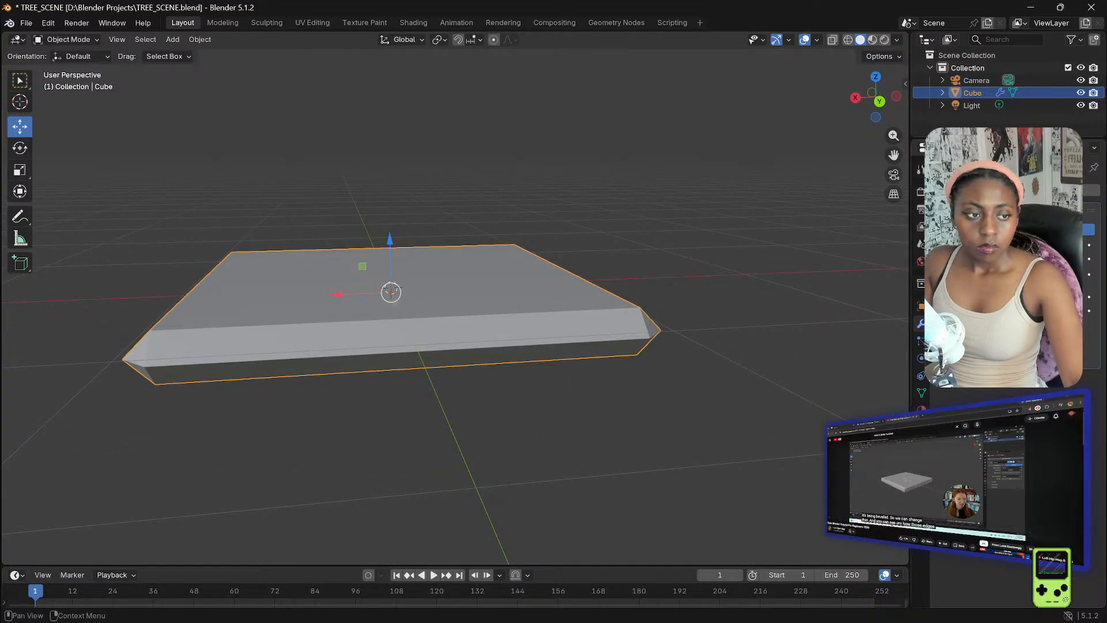
- Reduce the Bevel modifier's amount and increase its segments to give the slab narrow, rounded edges
left_click_drag(1046, 259, 1049, 259)
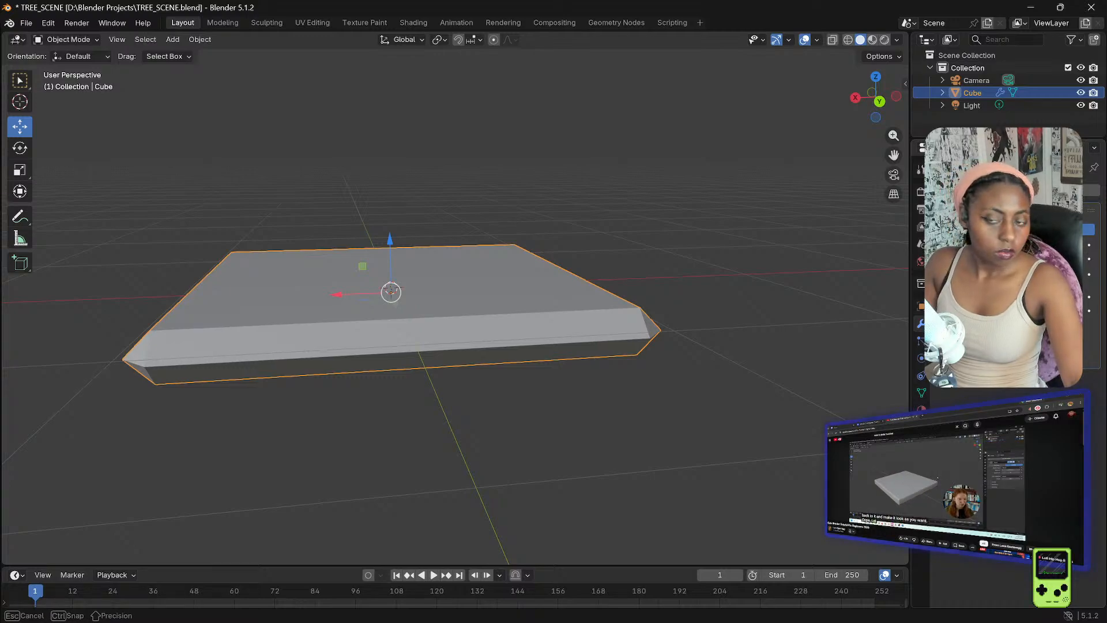
mouse_move(1049, 259)
left_mouse_down()
mouse_move(1020, 259)
mouse_move(1030, 259)
left_mouse_up()
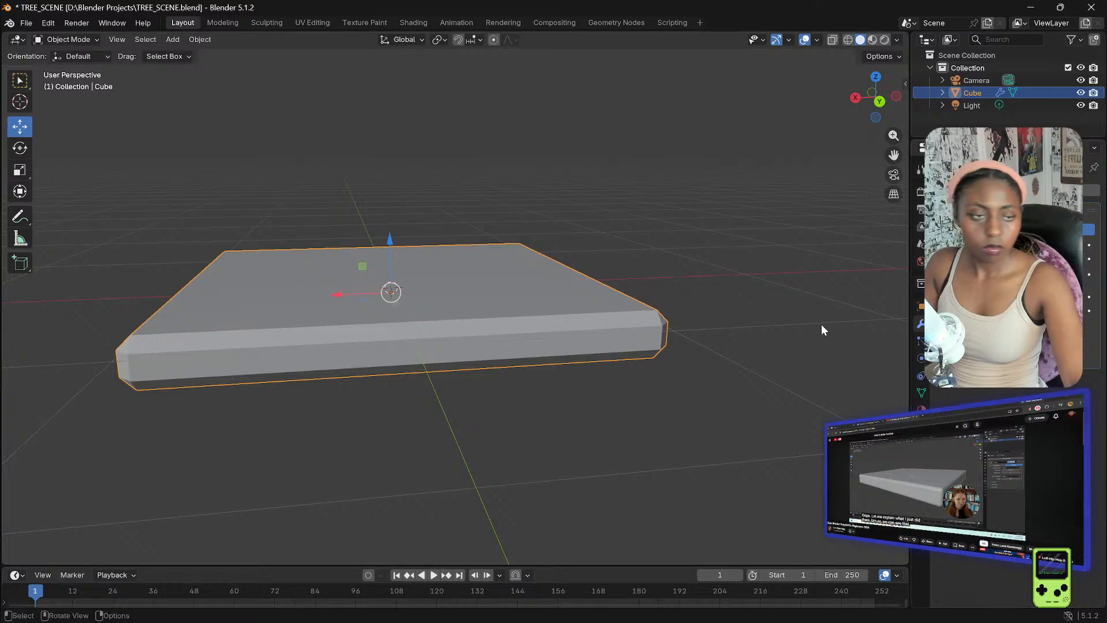
middle_click_drag(857, 326, 884, 321)
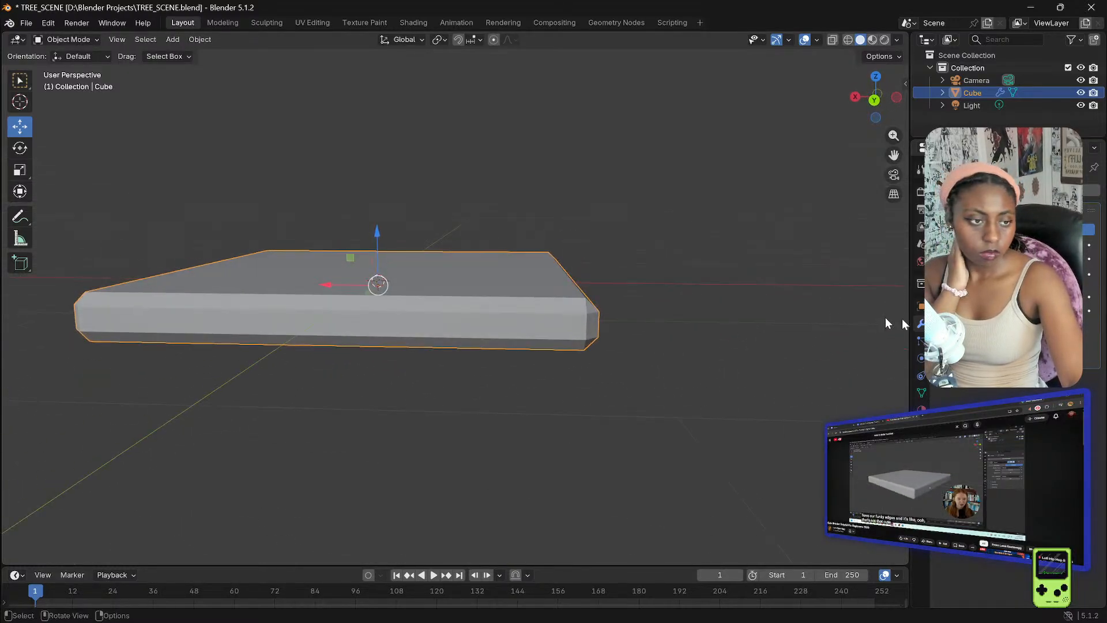
left_click(1081, 274)
left_click(1082, 274)
left_click(1082, 275)
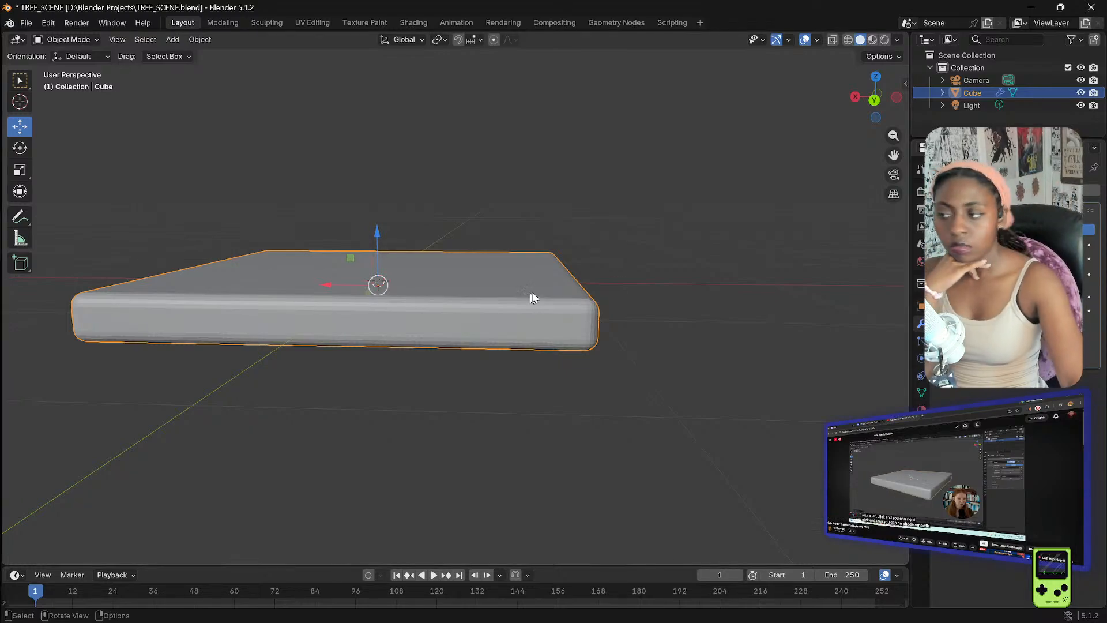
- Apply Shade Smooth to the bevelled slab, inspect its rounded edges, and deselect it
right_click(514, 274)
left_click(448, 222)
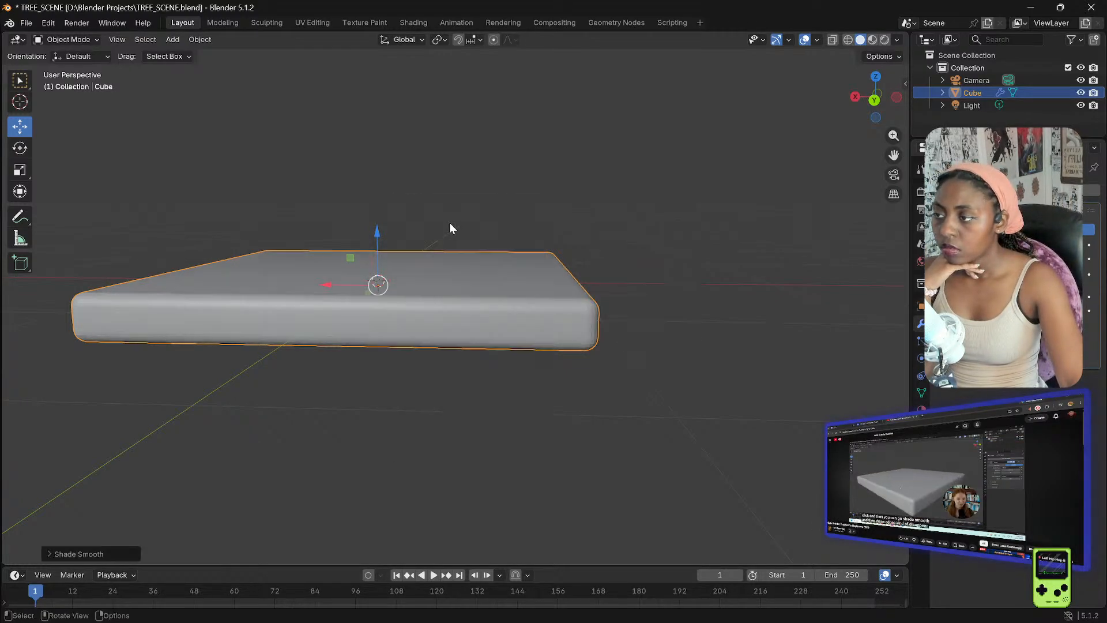
right_click(656, 313)
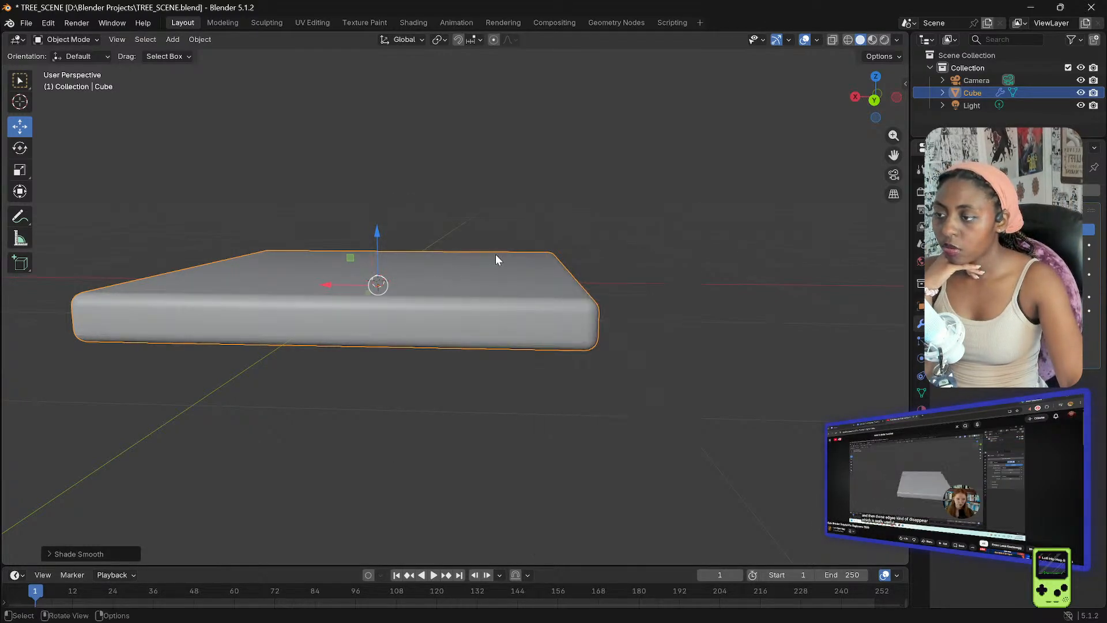
middle_click_drag(445, 270, 478, 279)
scroll(529, 279, "up", 4)
scroll(530, 284, "down", 4)
middle_click_drag(573, 302, 364, 277)
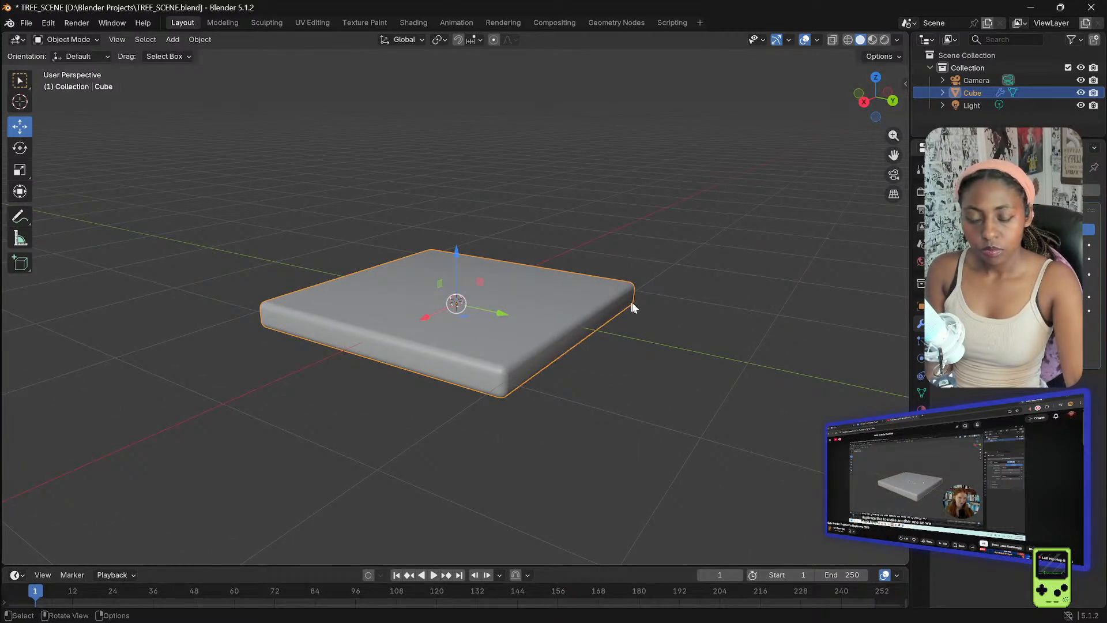
left_click(729, 263)
middle_click_drag(715, 261, 658, 259)
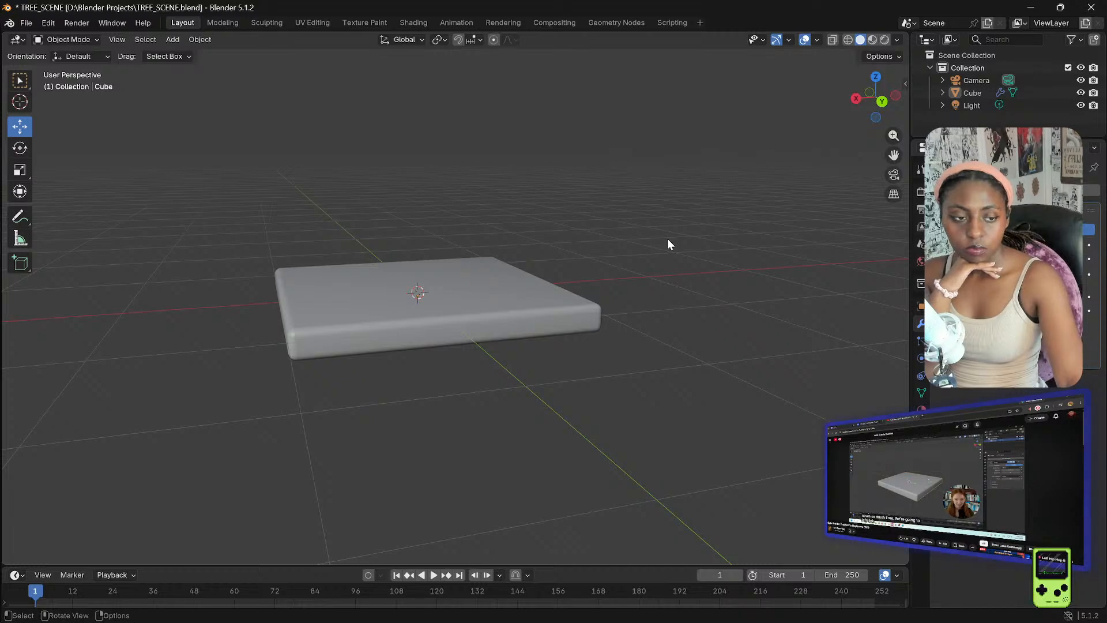
- Try duplicating the slab and freely moving the copy above the original, and undo both the move and the duplication
left_click(415, 297)
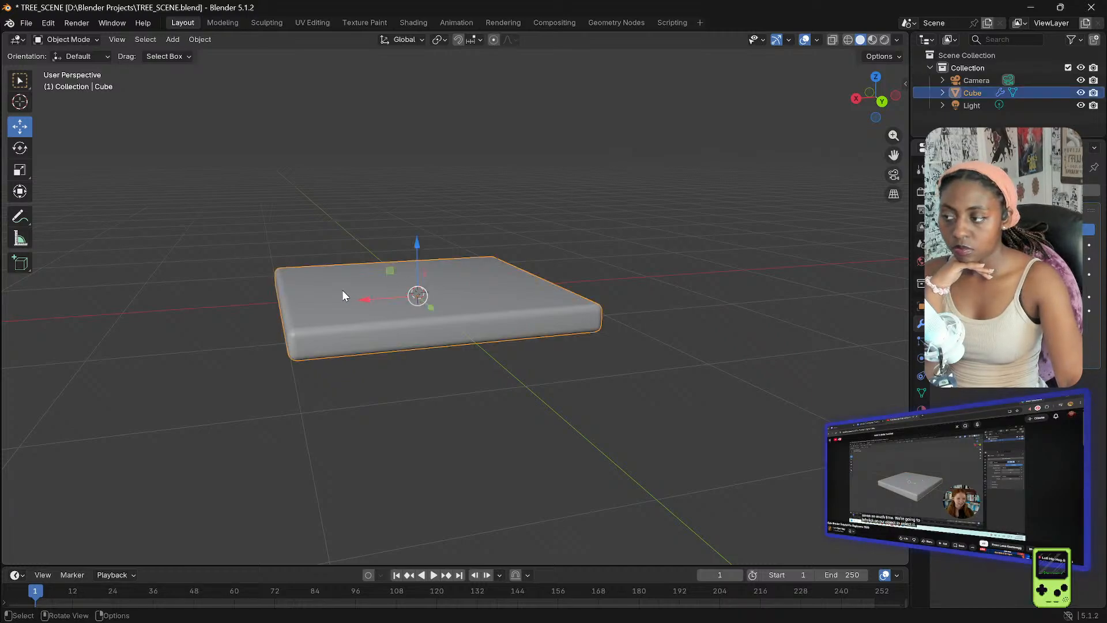
right_click(469, 287)
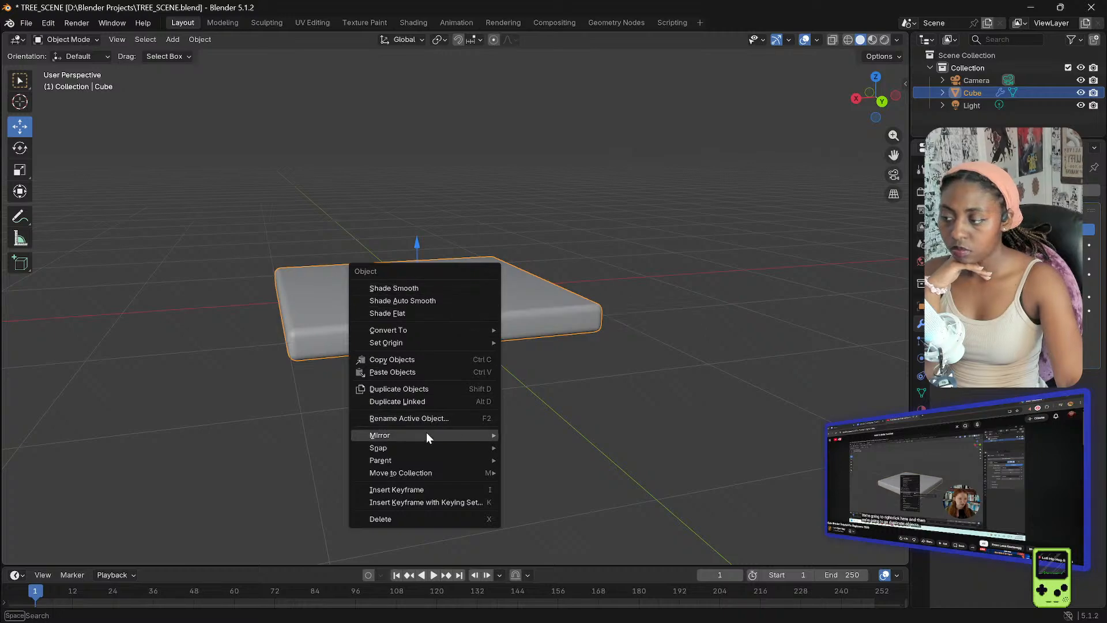
left_click(416, 387)
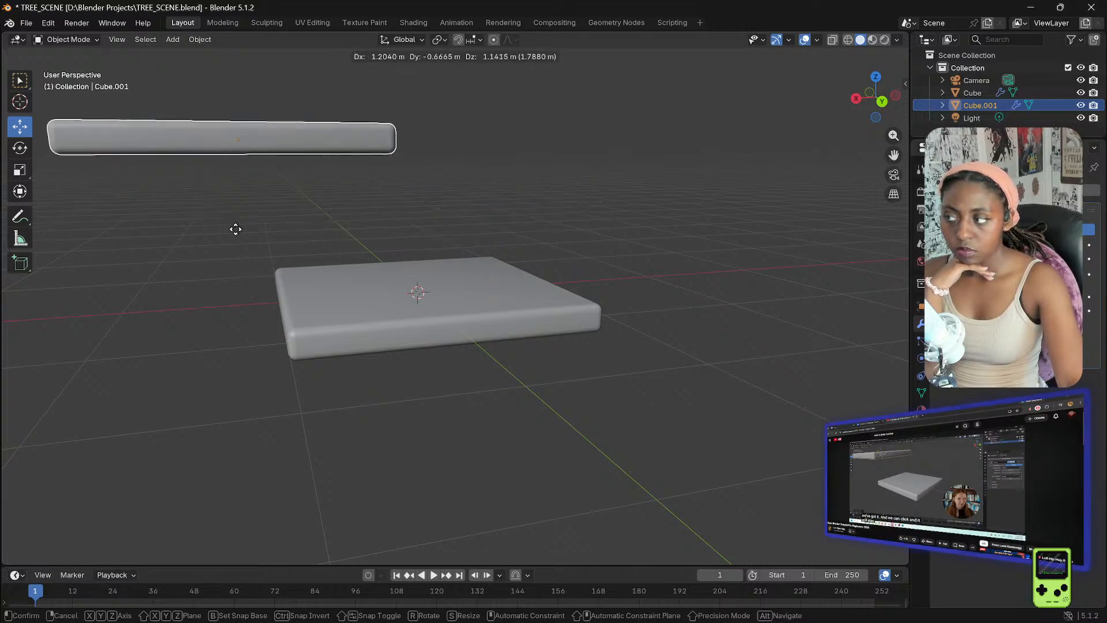
left_click(203, 234)
middle_click_drag(203, 234, 185, 206)
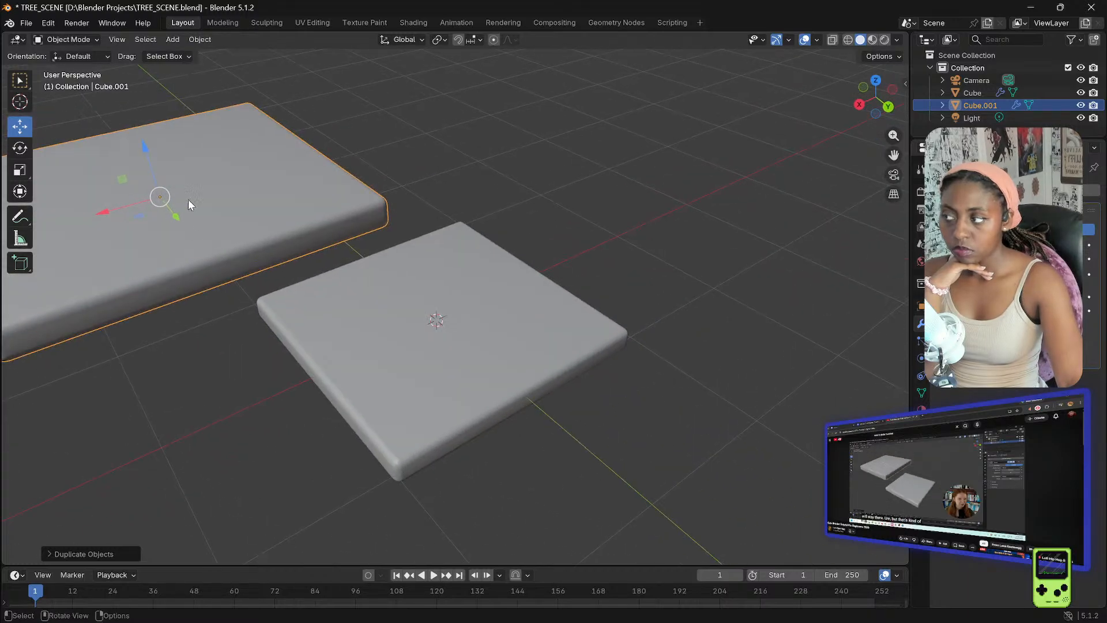
left_click_drag(155, 203, 359, 225)
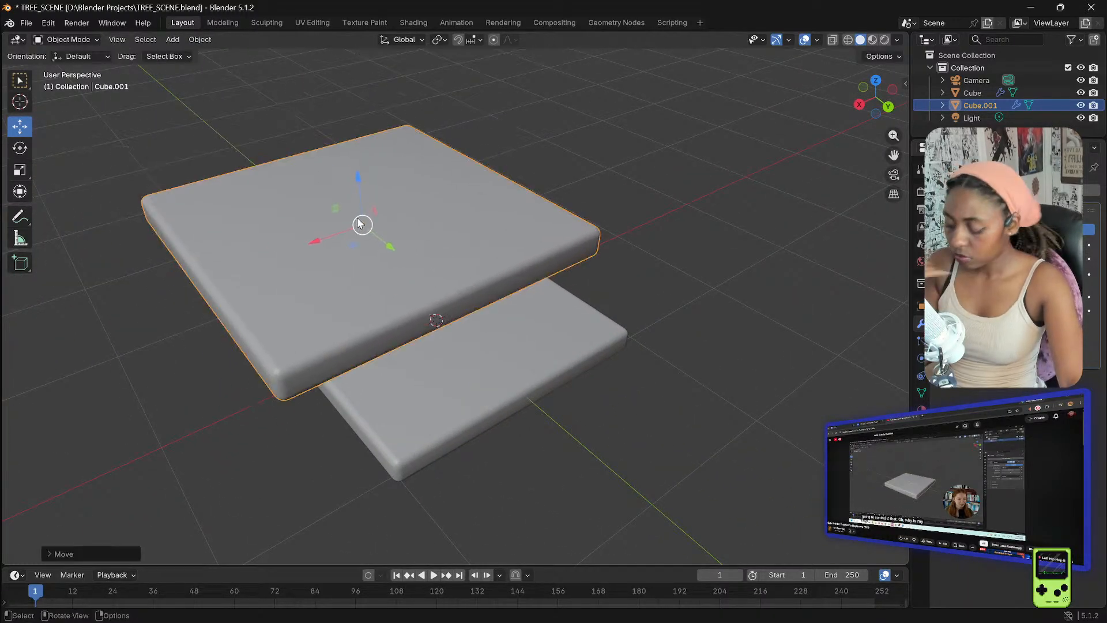
key("ctrl+z")
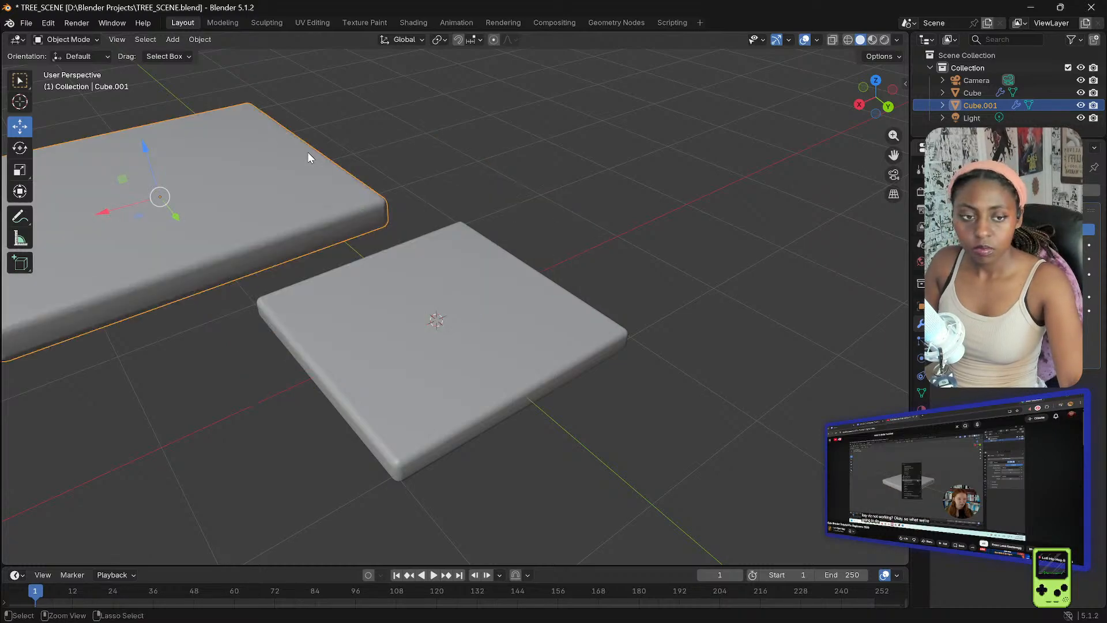
key("ctrl+z")
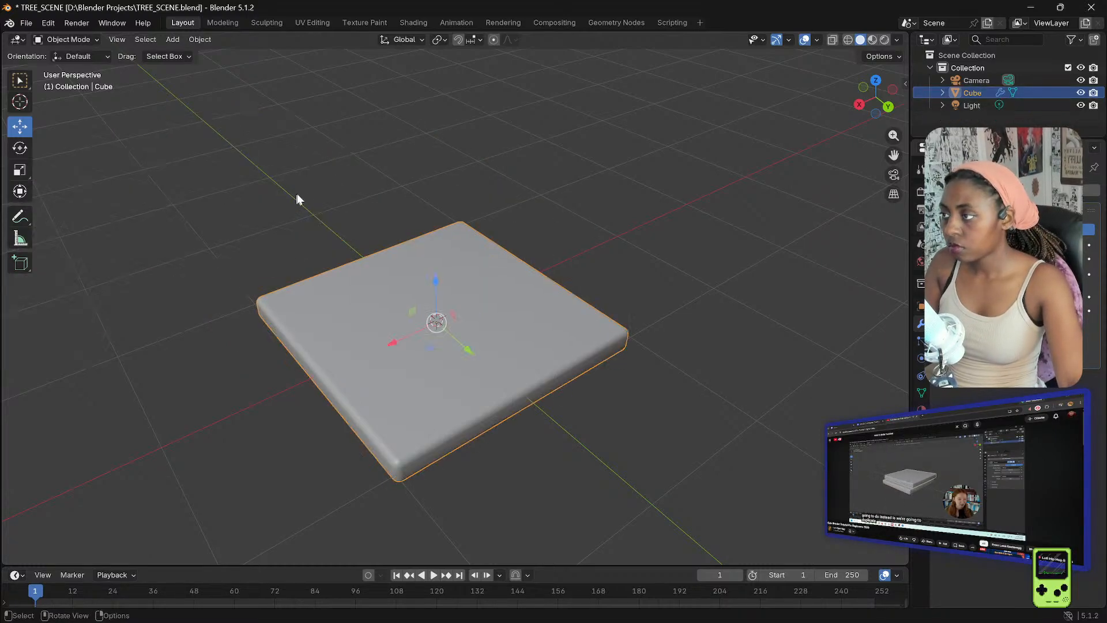
- Try duplicating the slab and placing the copy freely, offset below the original, and undo the duplication
right_click(432, 309)
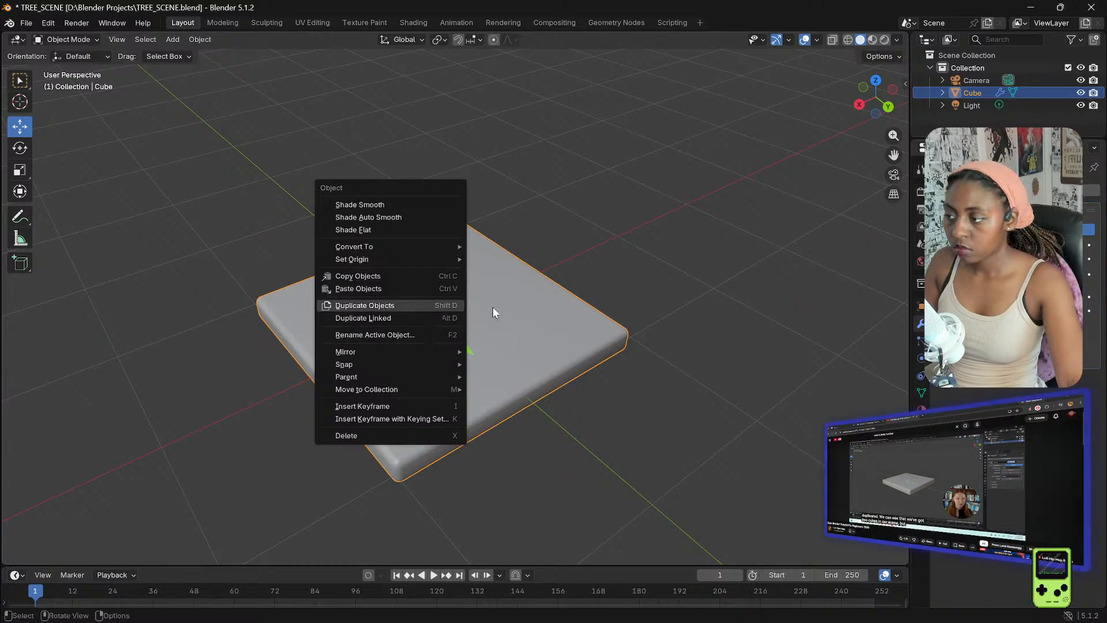
left_click(449, 305)
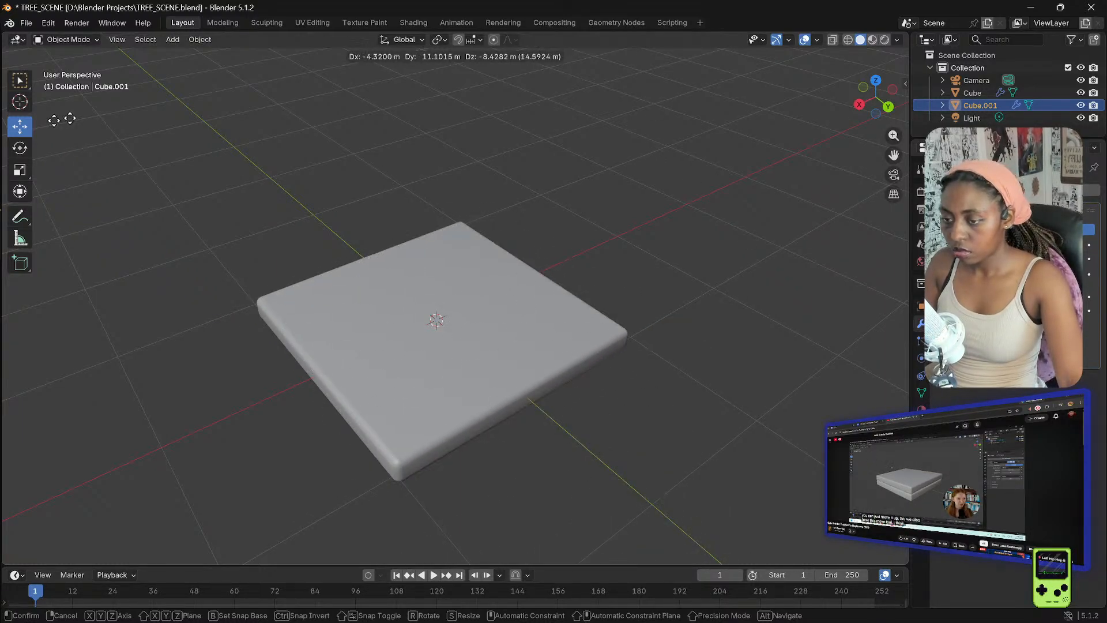
key("super")
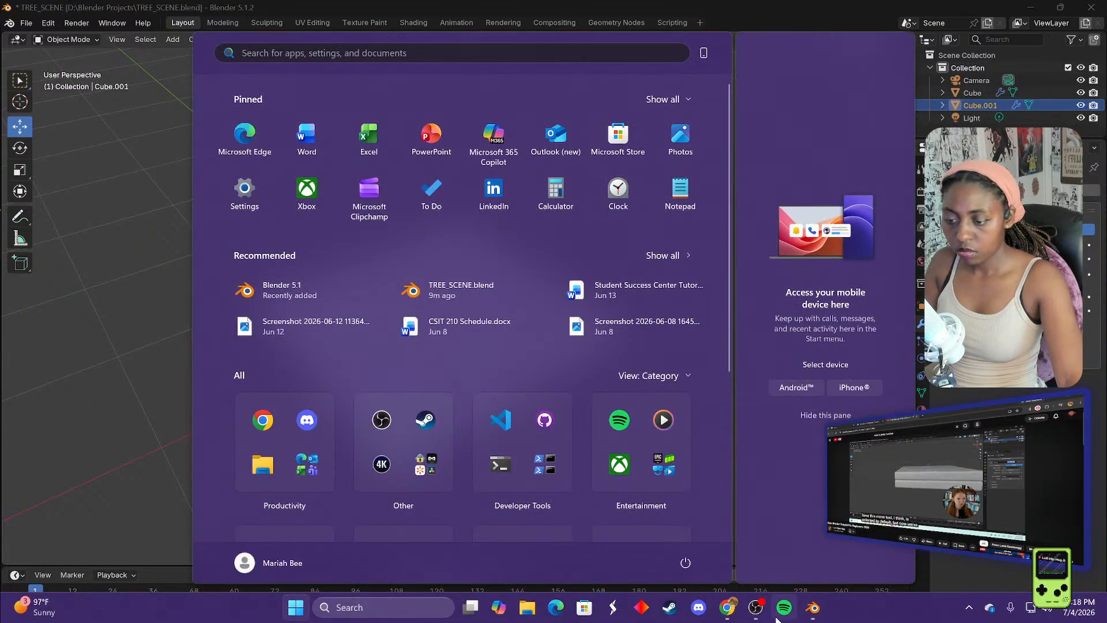
key("super")
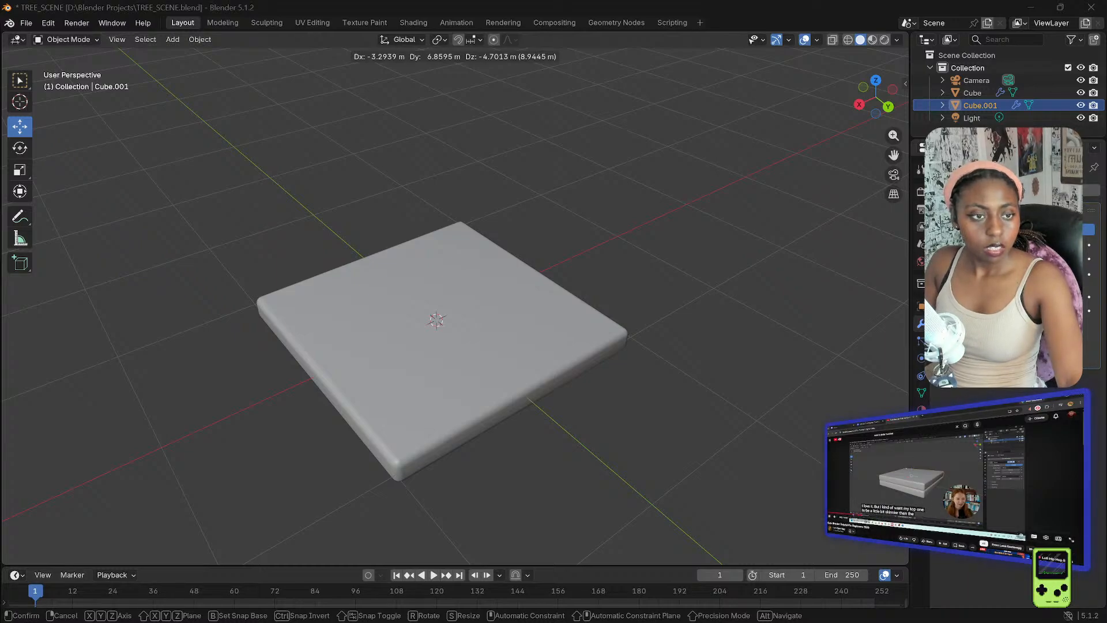
left_click(461, 335)
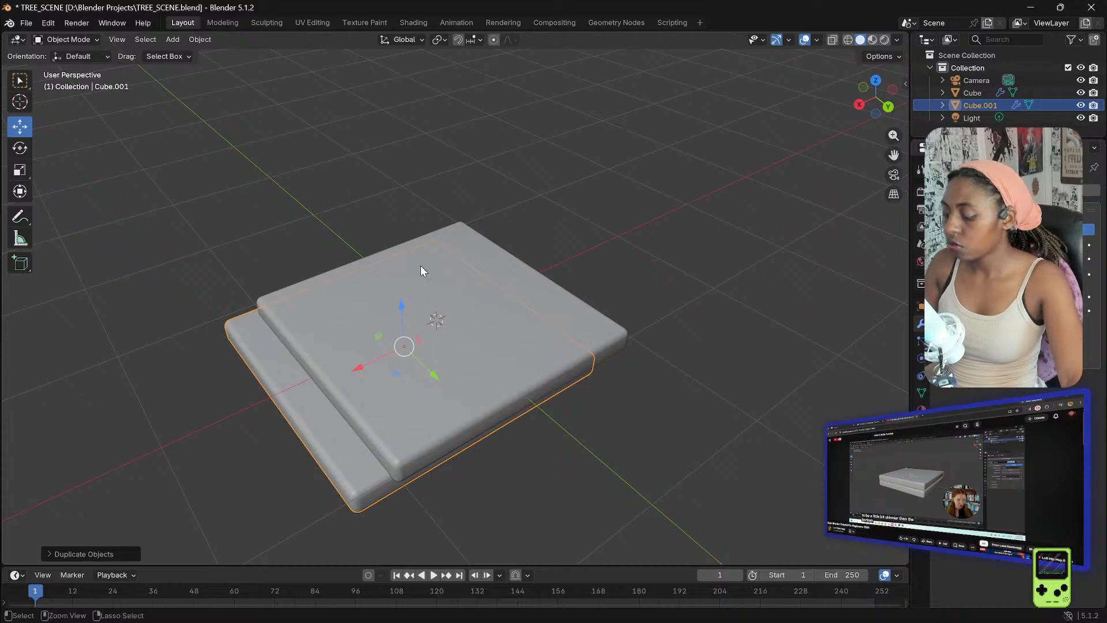
key("ctrl+z")
- Duplicate the slab and cancel the copy's free move to keep it exactly over the original, dismissing the object options
right_click(487, 309)
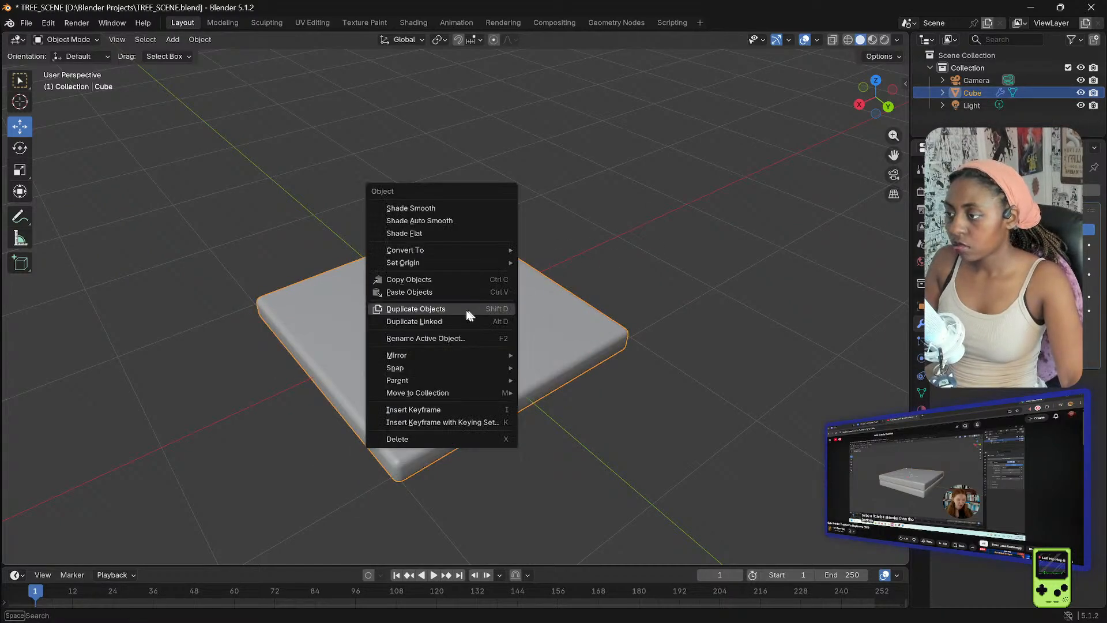
left_click(439, 307)
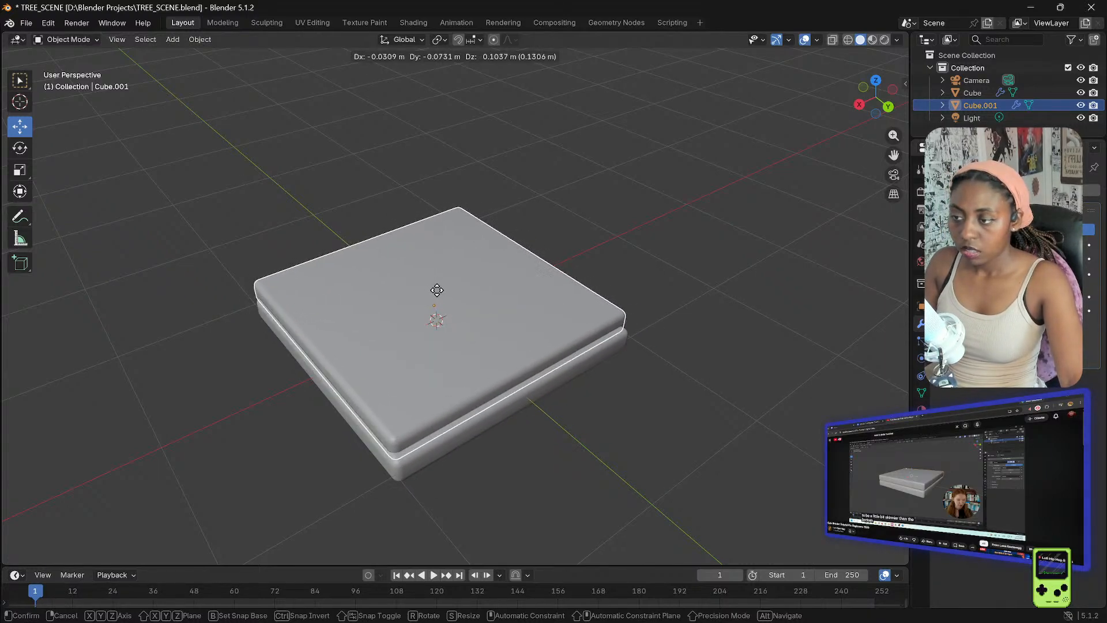
key("z")
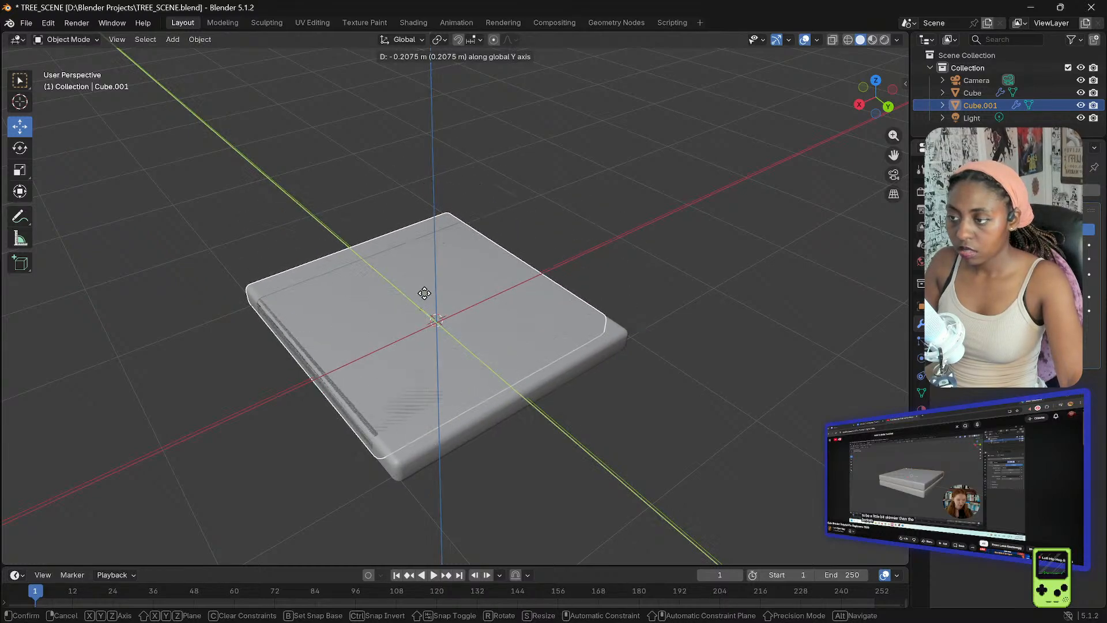
key("y")
middle_click(524, 277)
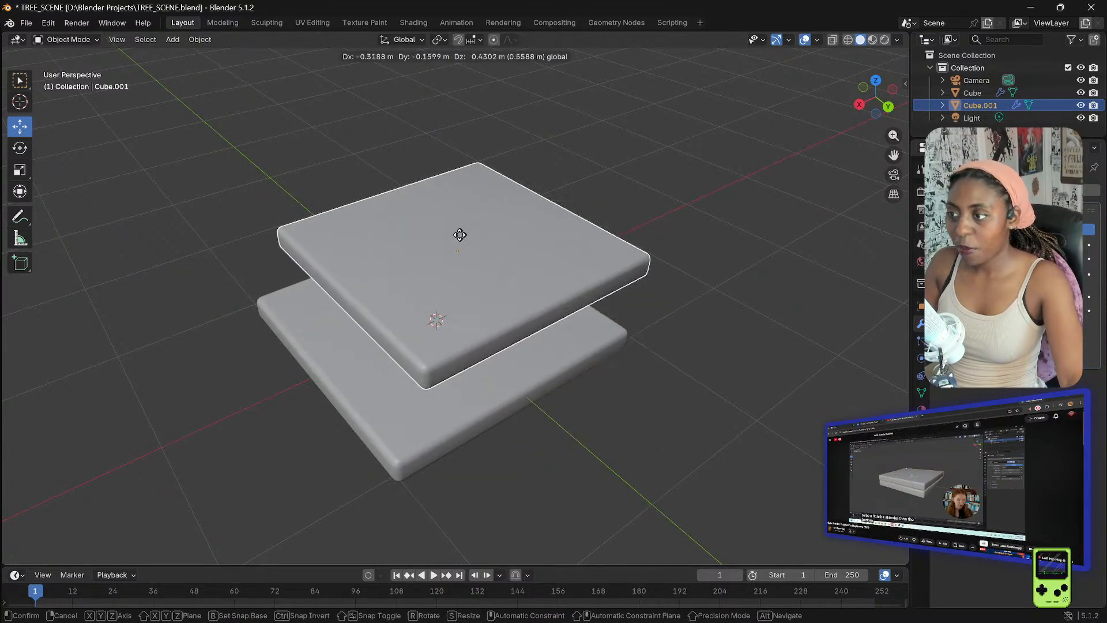
right_click(448, 267)
right_click(520, 280)
mouse_move(563, 204)
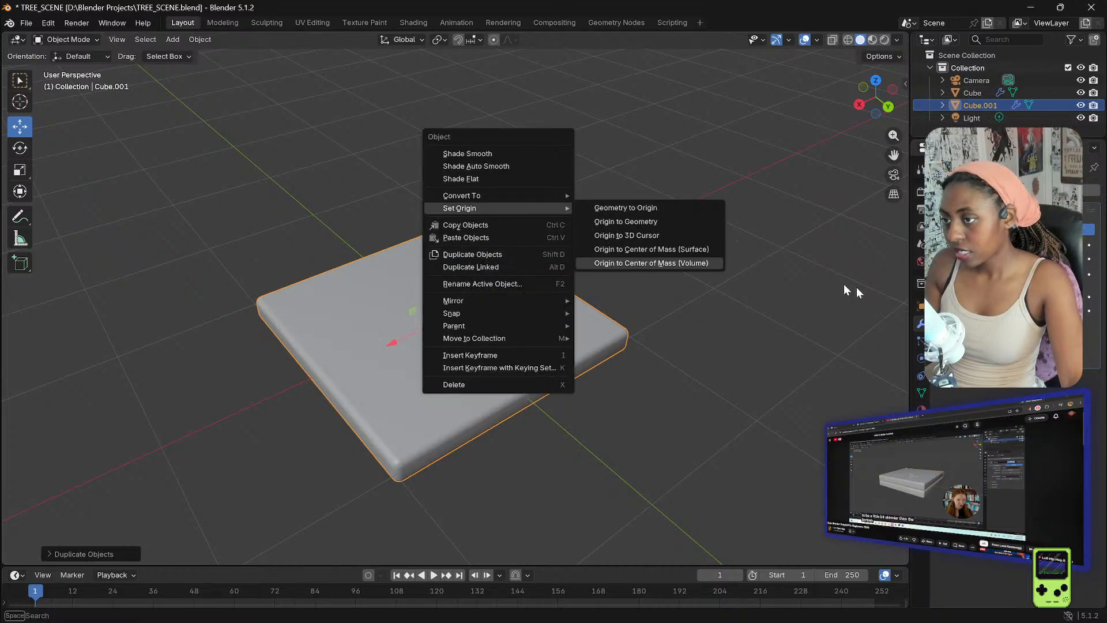
left_click(759, 271)
- Move the duplicated slab up along the Z axis and lower it until it sits directly on the original slab
middle_click_drag(700, 350, 686, 312)
left_click_drag(457, 286, 470, 206)
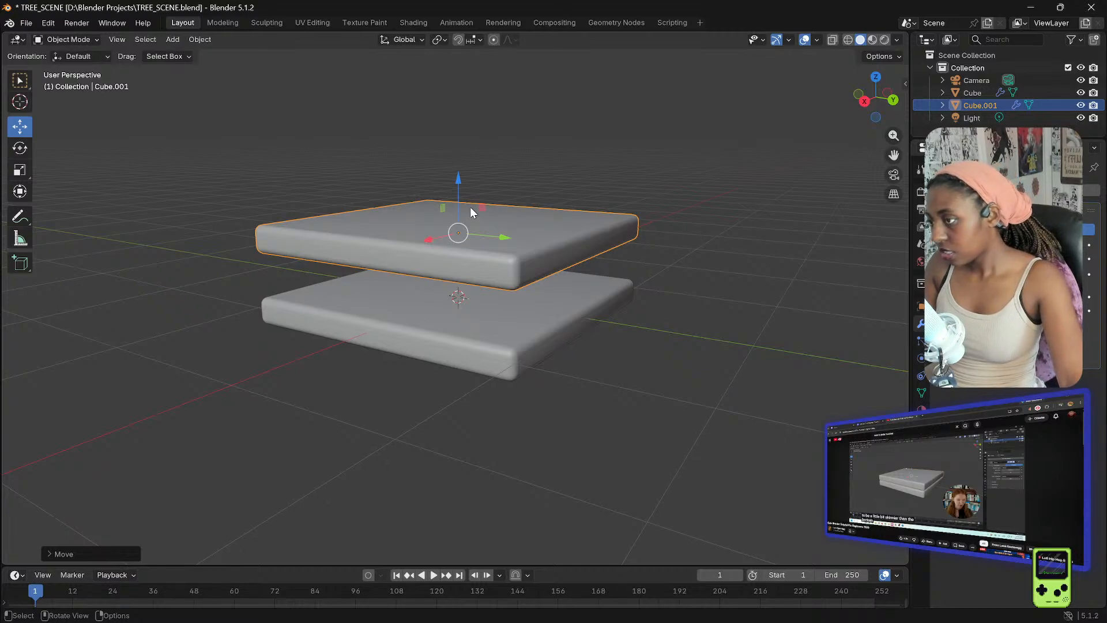
left_click_drag(458, 190, 450, 232)
middle_click_drag(696, 300, 554, 299)
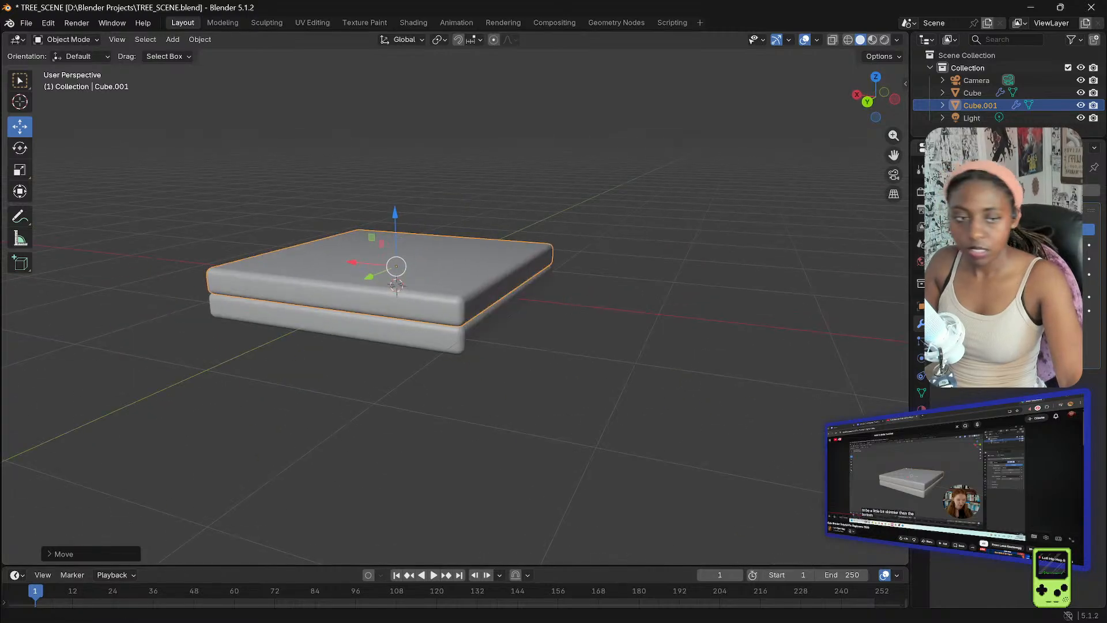
- Select the upper slab and switch to the Scale tool
left_click(921, 482)
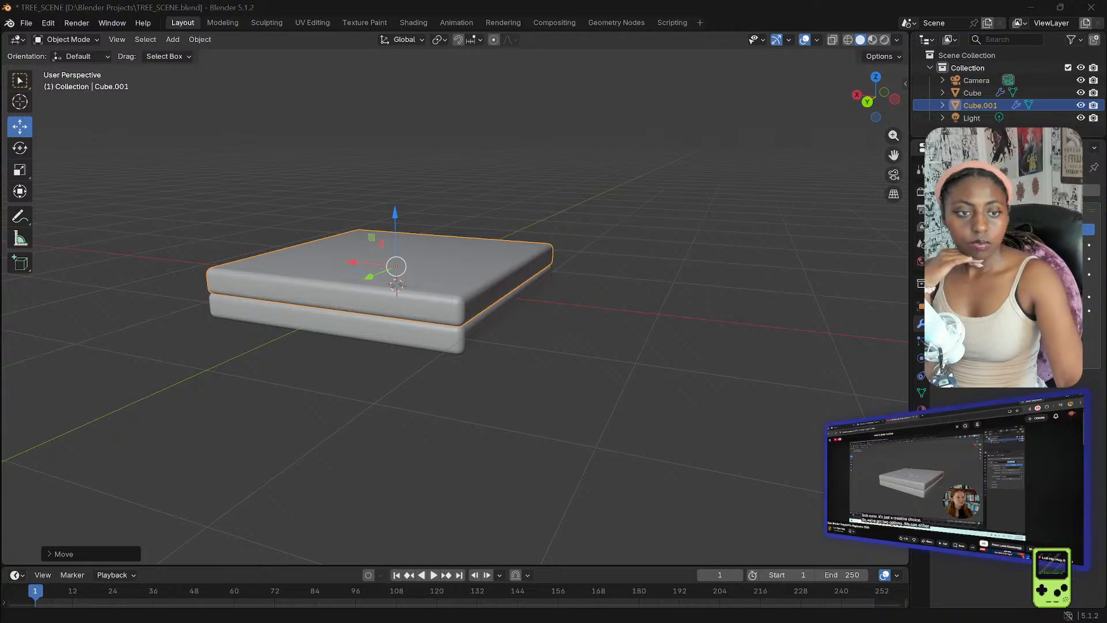
left_click(381, 329)
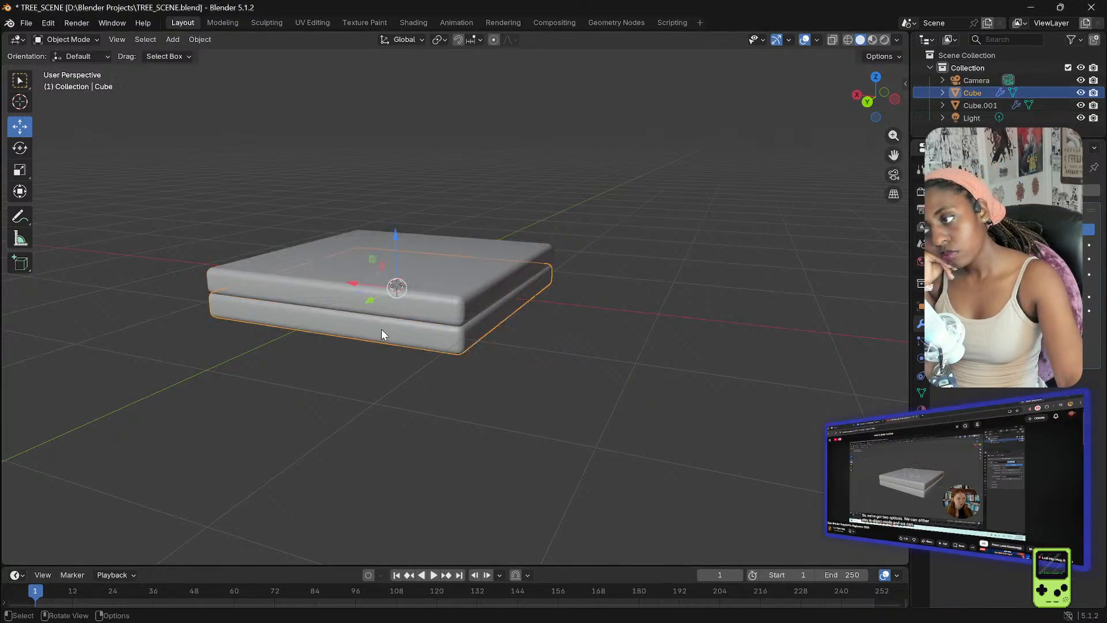
left_click(438, 299)
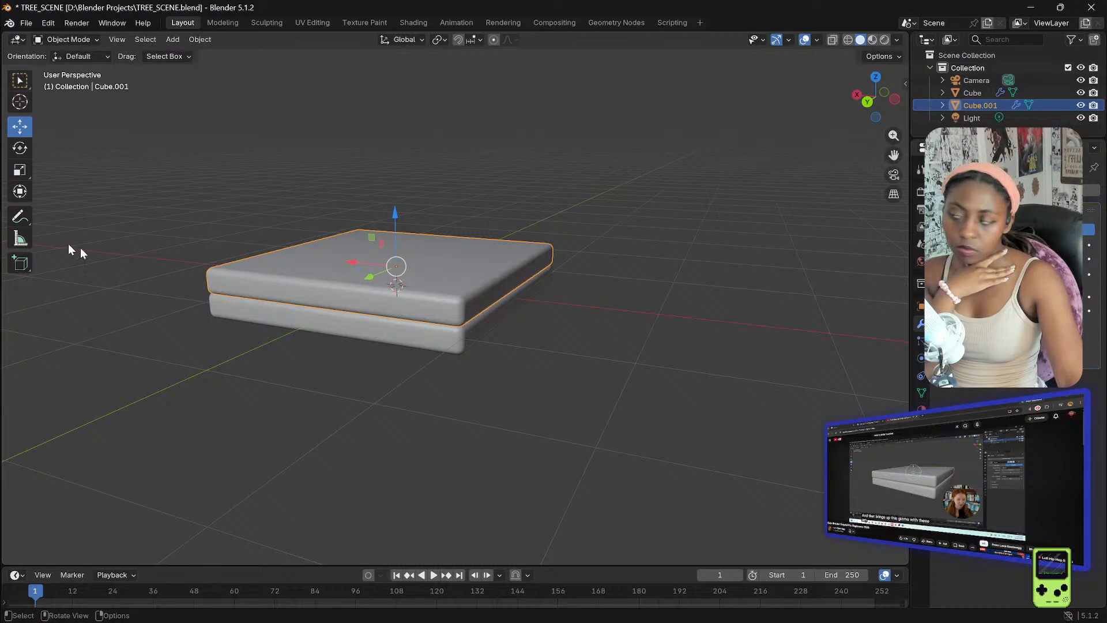
left_click(19, 169)
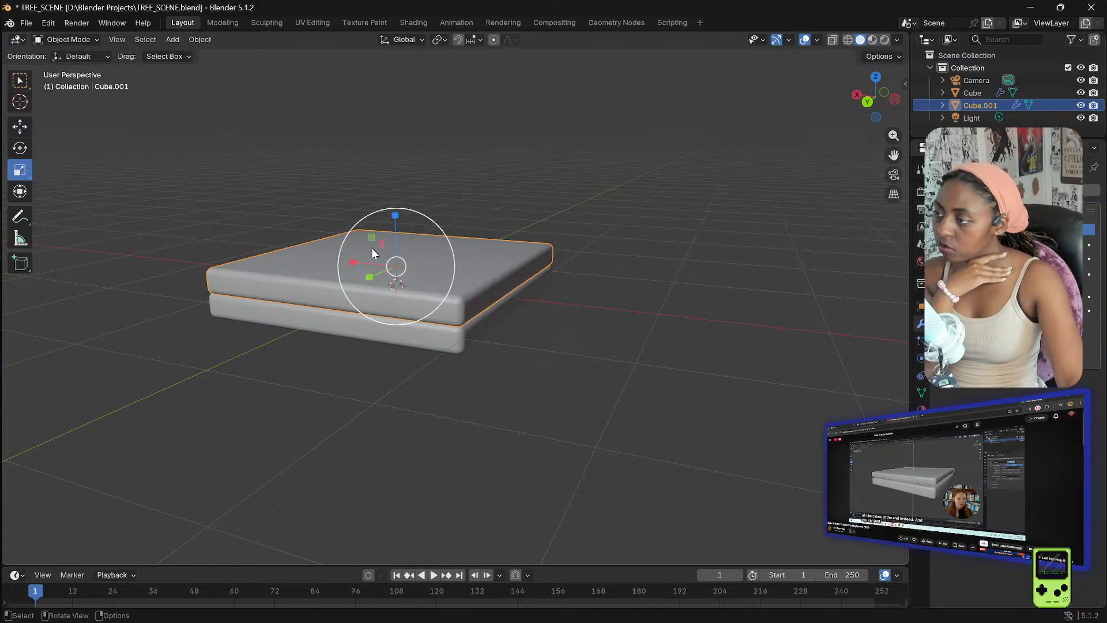
- Try thinning the upper slab by scaling it along the Z axis, and undo the scaling
middle_click_drag(342, 265, 302, 272)
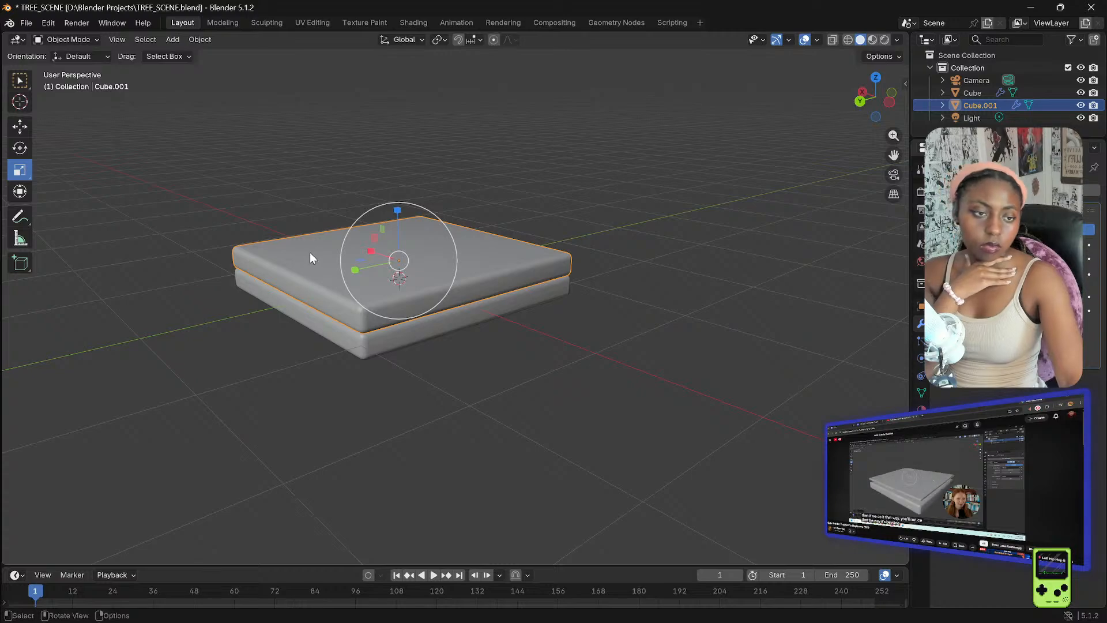
mouse_move(398, 212)
left_mouse_down()
mouse_move(397, 130)
mouse_move(415, 95)
mouse_move(405, 224)
left_mouse_up()
key("ctrl+z")
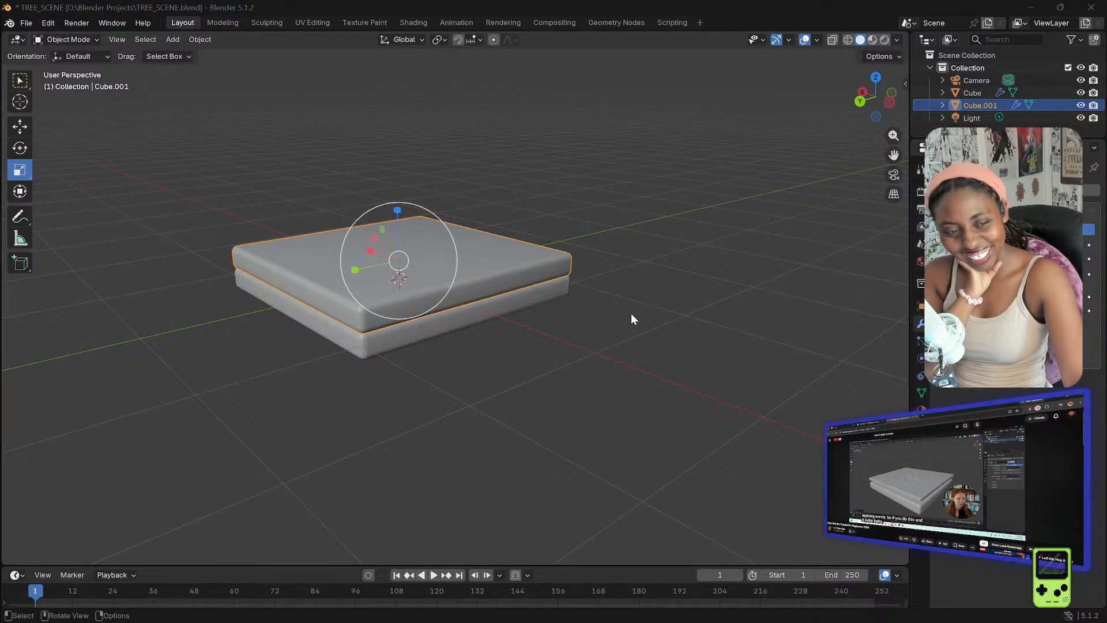
- Apply the Scale transform to the upper slab
middle_click_drag(621, 313, 424, 254)
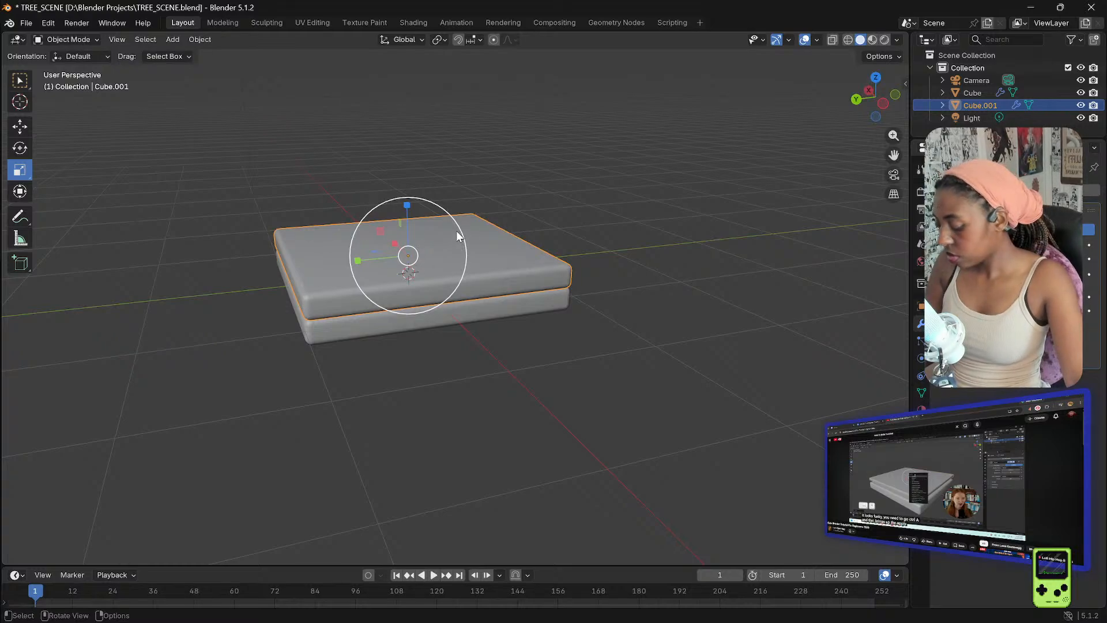
key("ctrl+a")
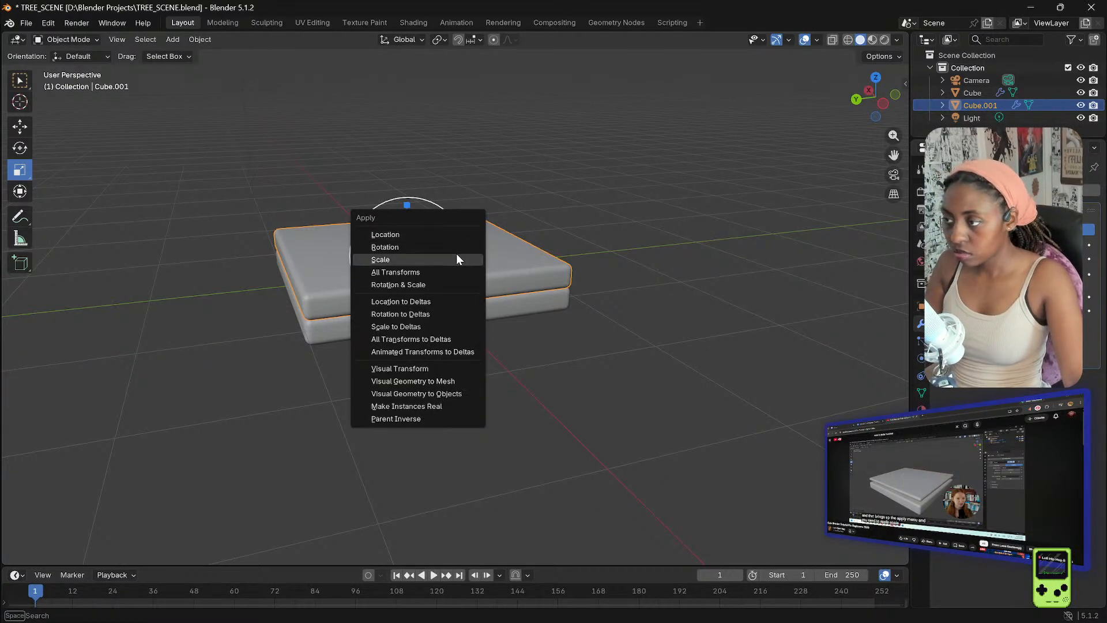
left_click(451, 259)
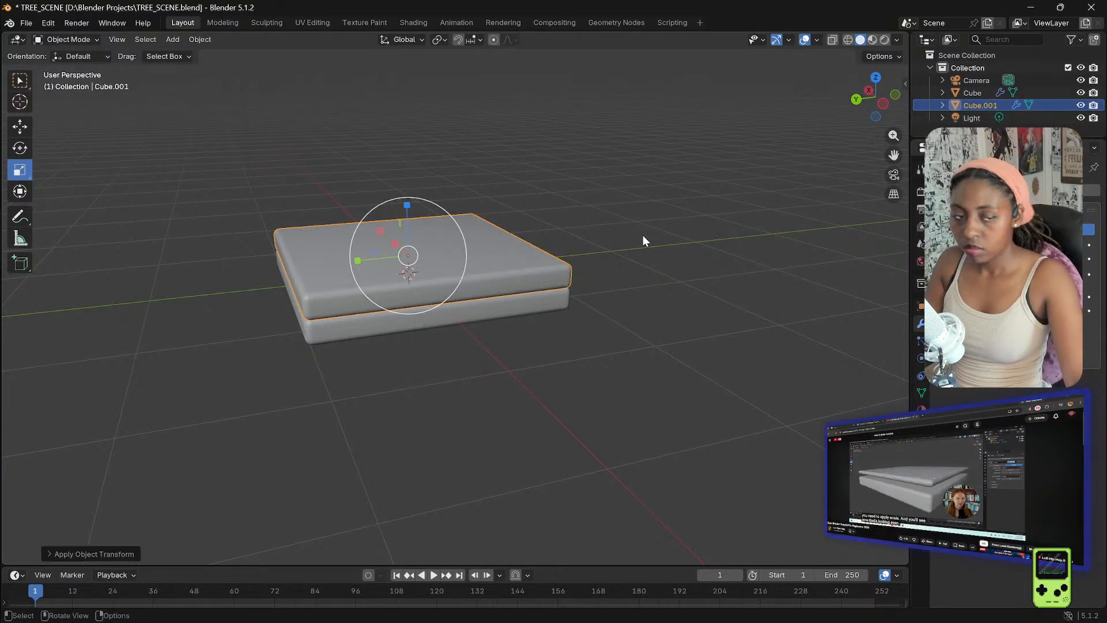
- Scale the upper slab down along the Z axis to roughly half its thickness, and deselect it
middle_click_drag(642, 234, 432, 223)
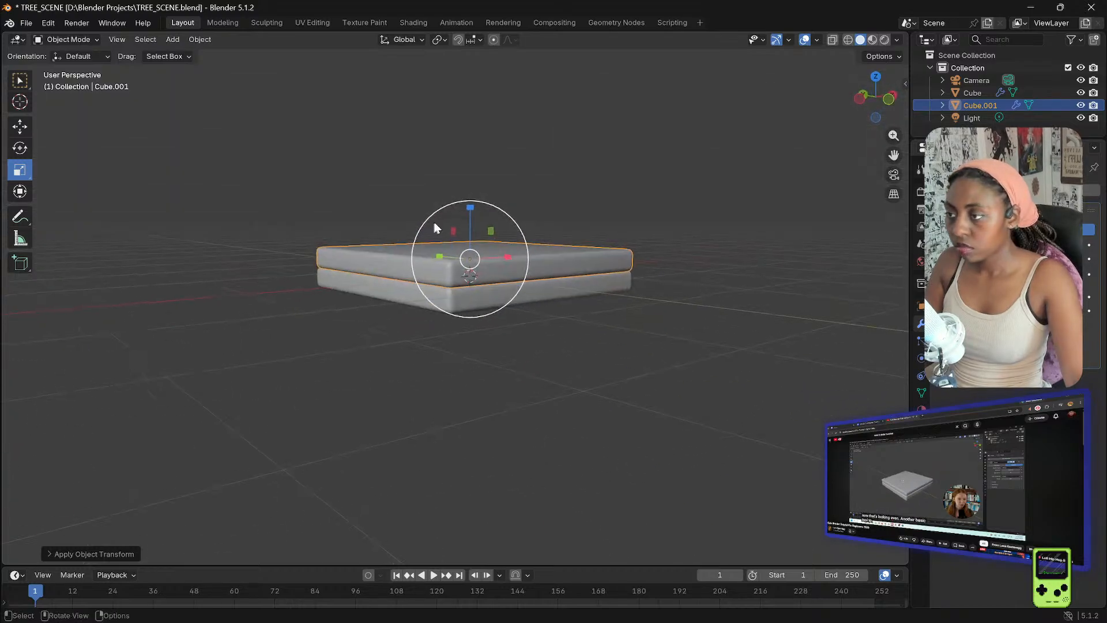
left_click_drag(469, 208, 468, 235)
middle_click_drag(542, 251, 452, 262)
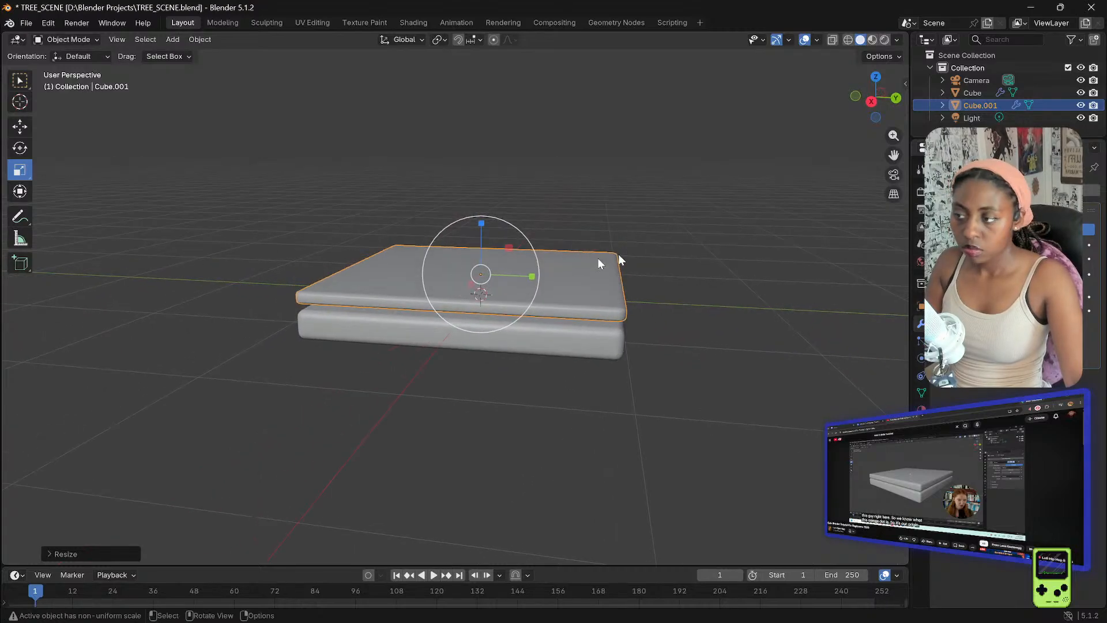
left_click(656, 243)
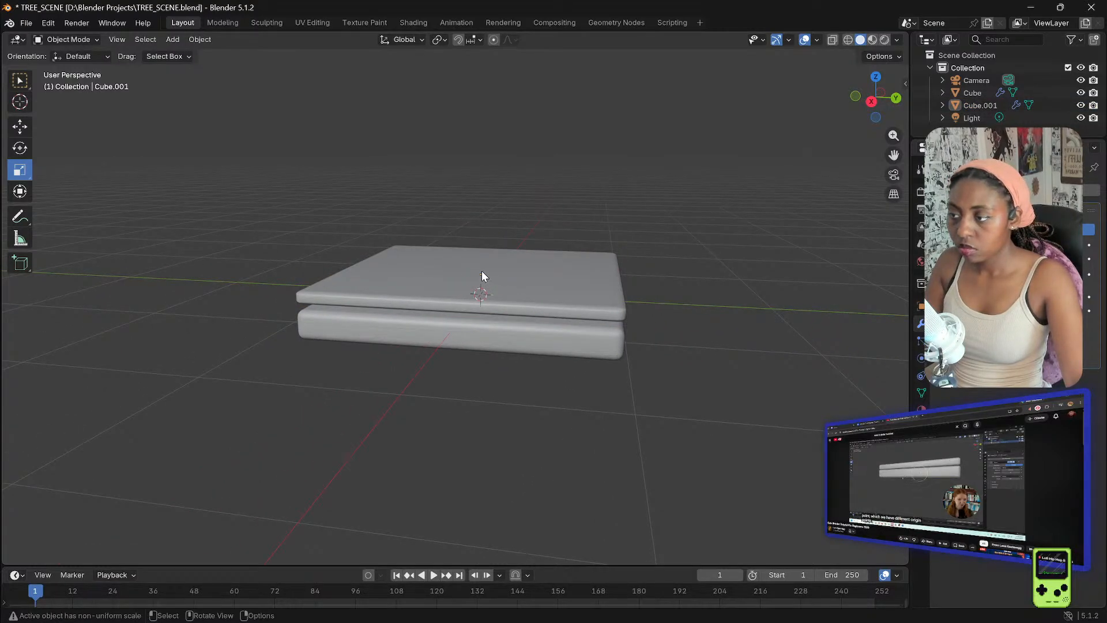
middle_click_drag(750, 258, 448, 241)
- Select the lower slab and try scaling it slightly along the Z axis
left_click(412, 289)
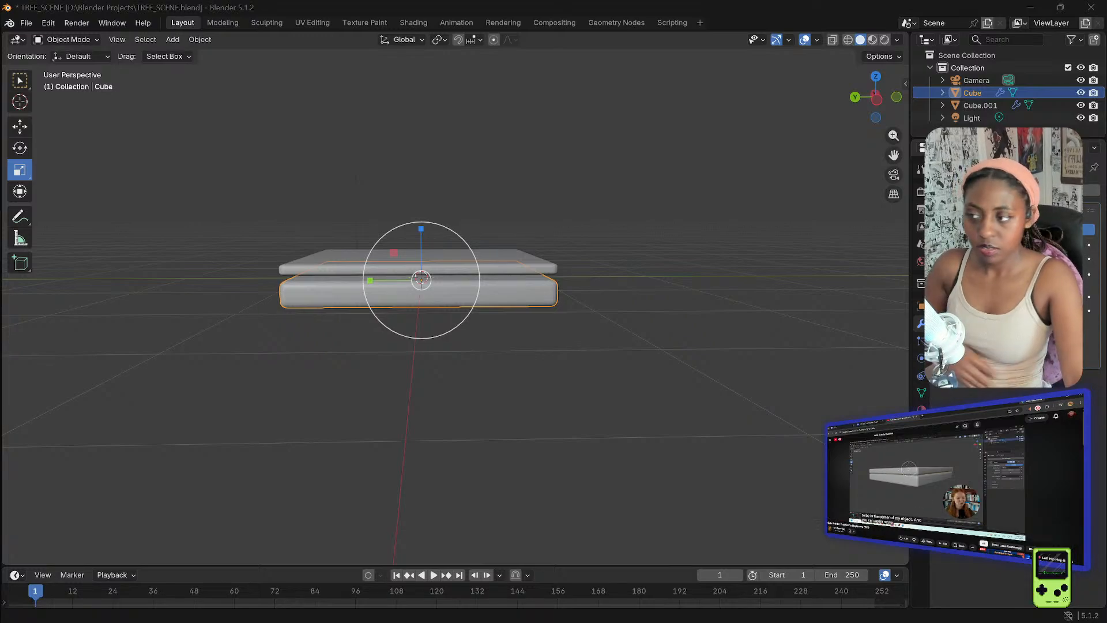
middle_click_drag(568, 302, 648, 322)
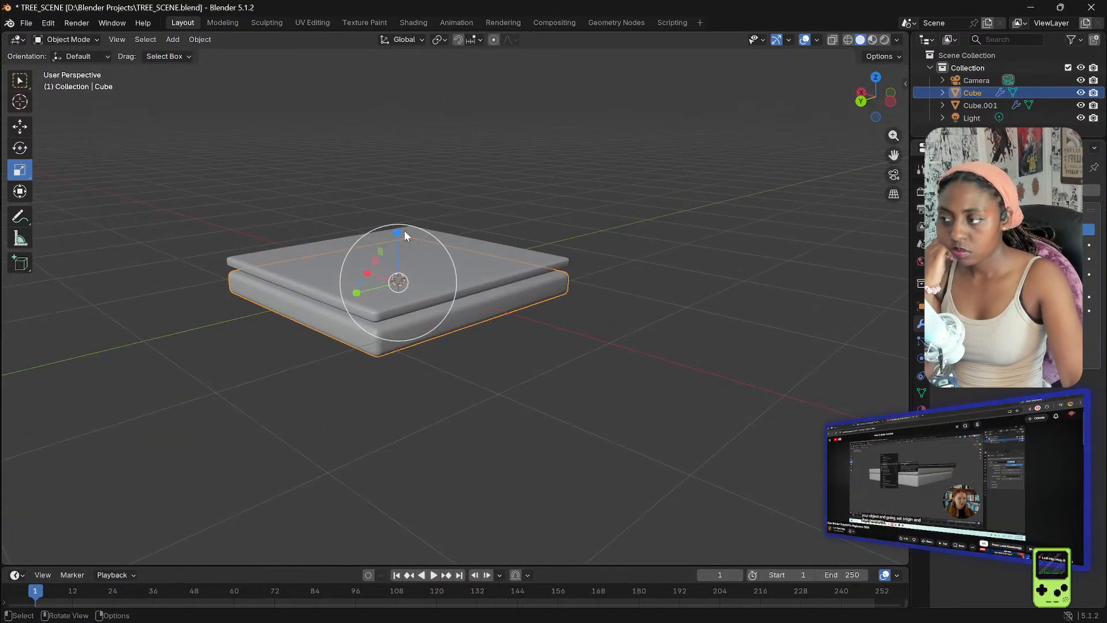
left_click_drag(399, 232, 399, 227)
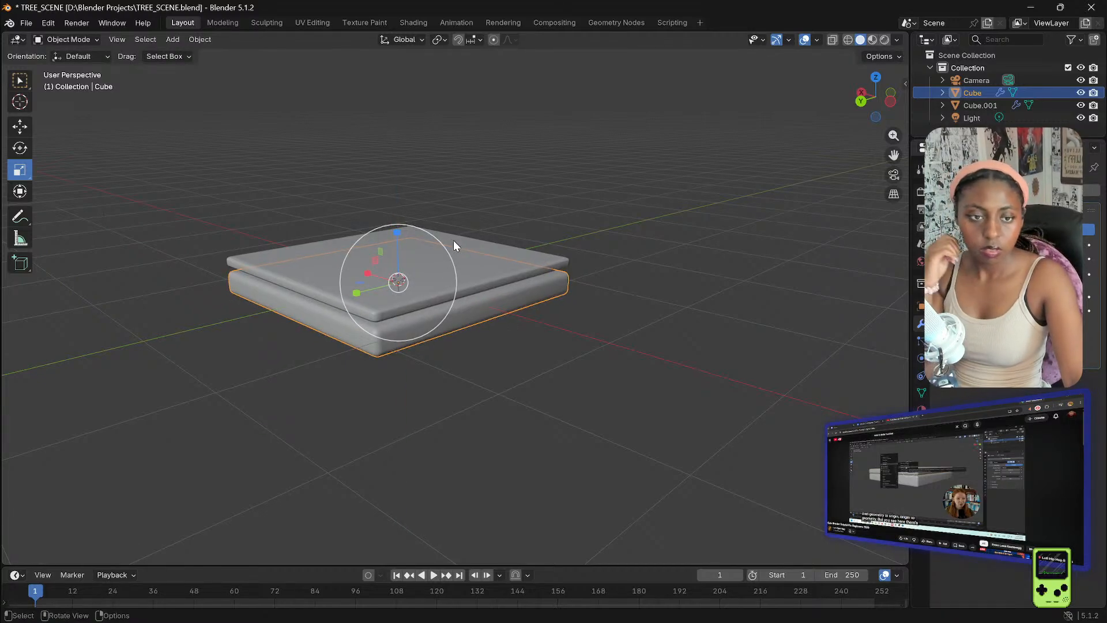
- Set the upper slab's origin to the 3D cursor
left_click(482, 254)
right_click(496, 256)
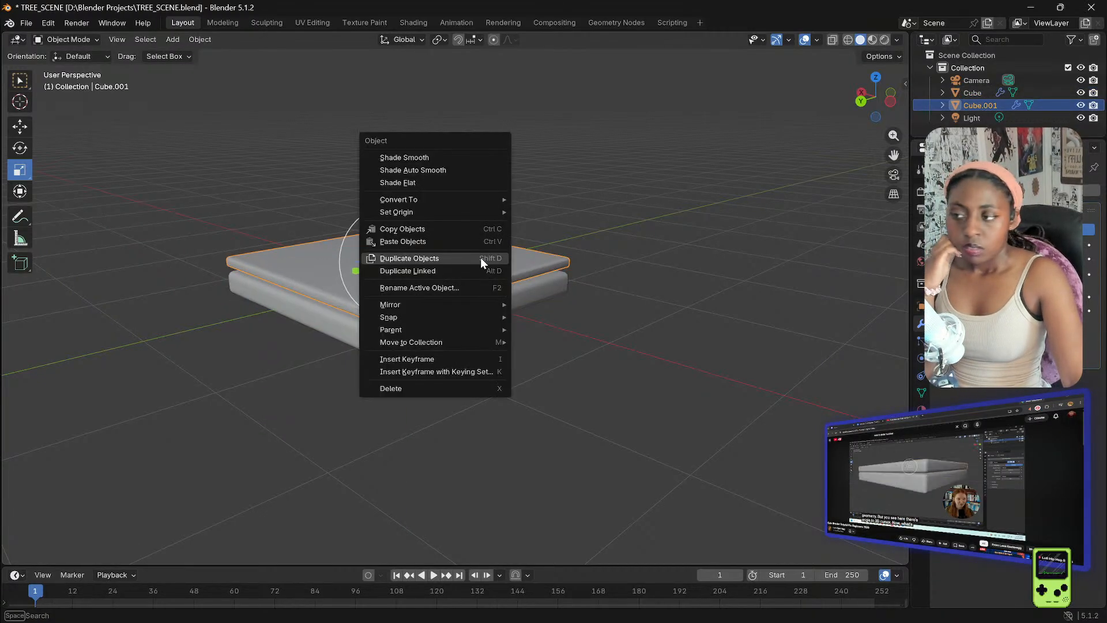
mouse_move(448, 212)
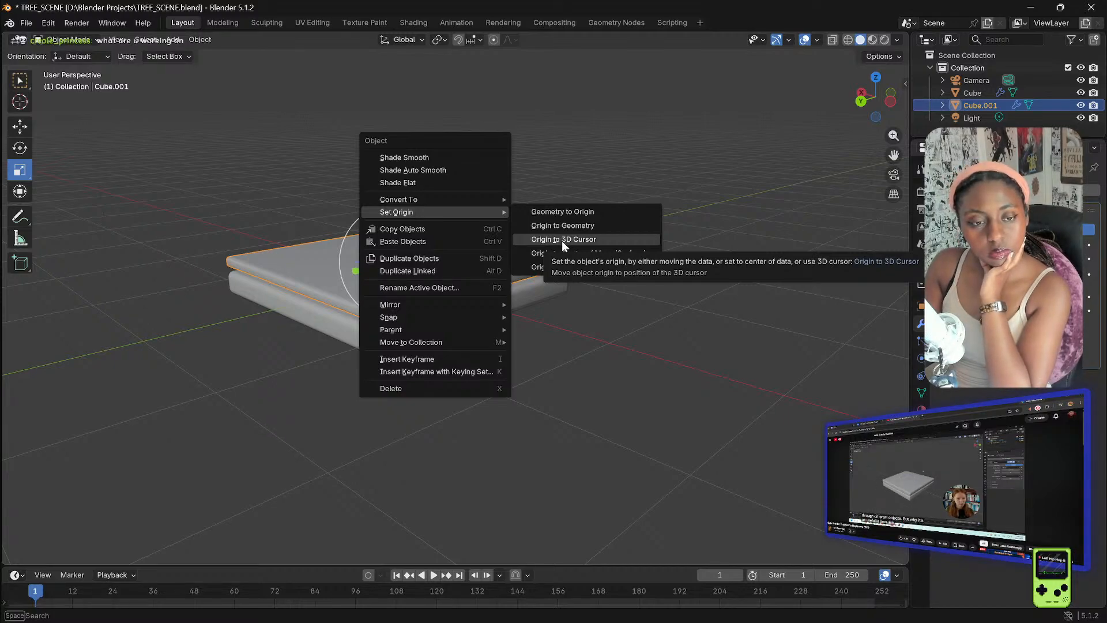
left_click(562, 239)
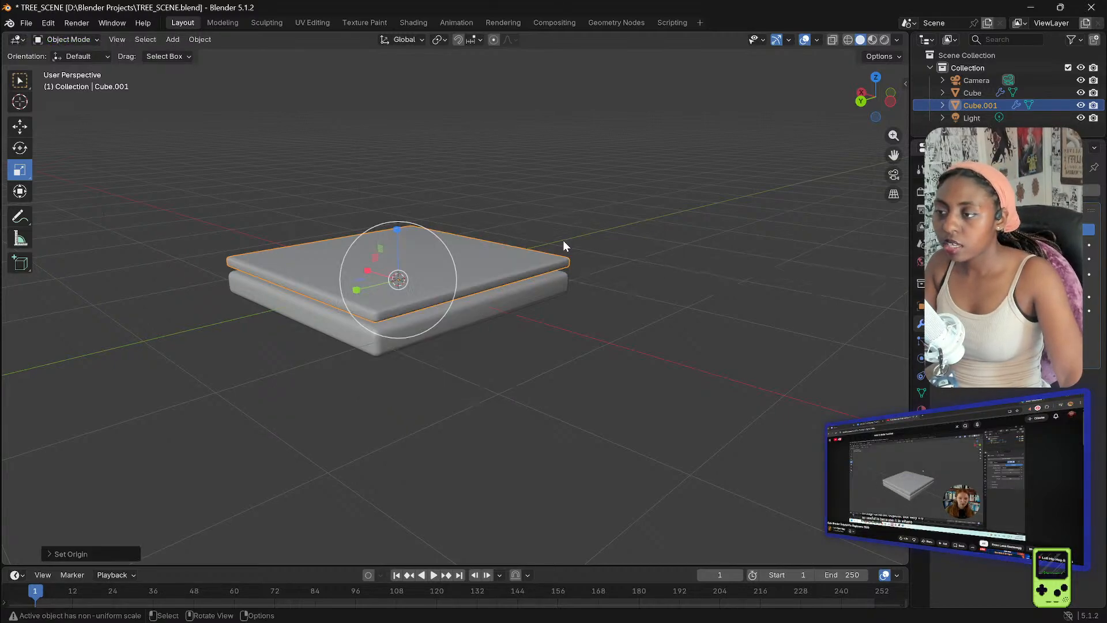
- Move the 3D cursor to two different spots on the upper slab, and place it back at the slab's origin
middle_click_drag(565, 378, 395, 278)
middle_click_drag(469, 301, 494, 305)
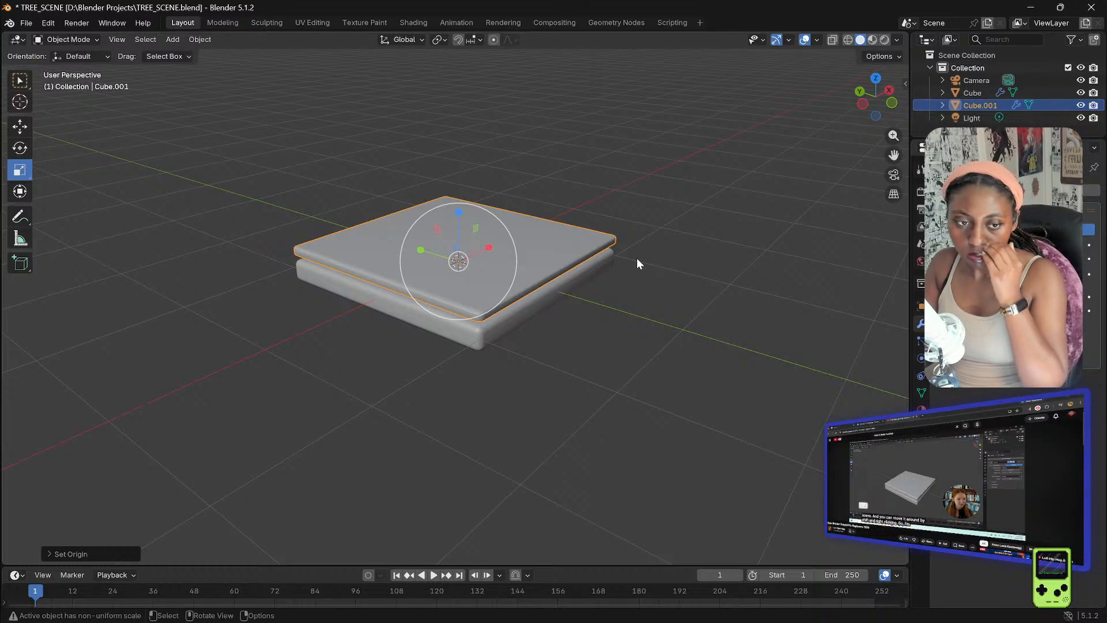
right_click(389, 243, "shift")
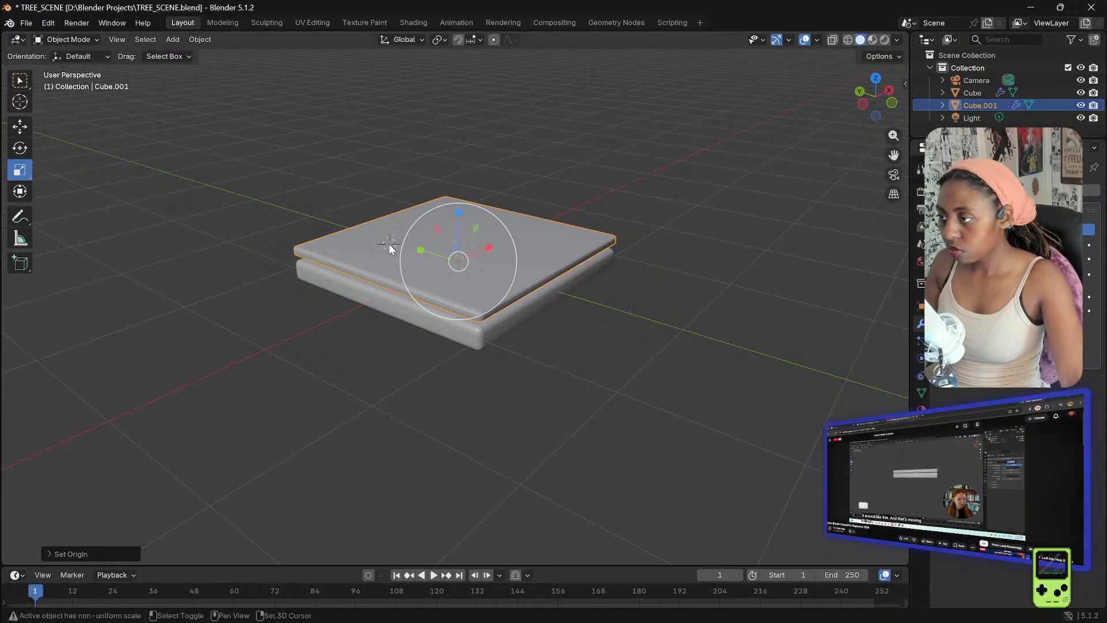
right_click(507, 235, "shift")
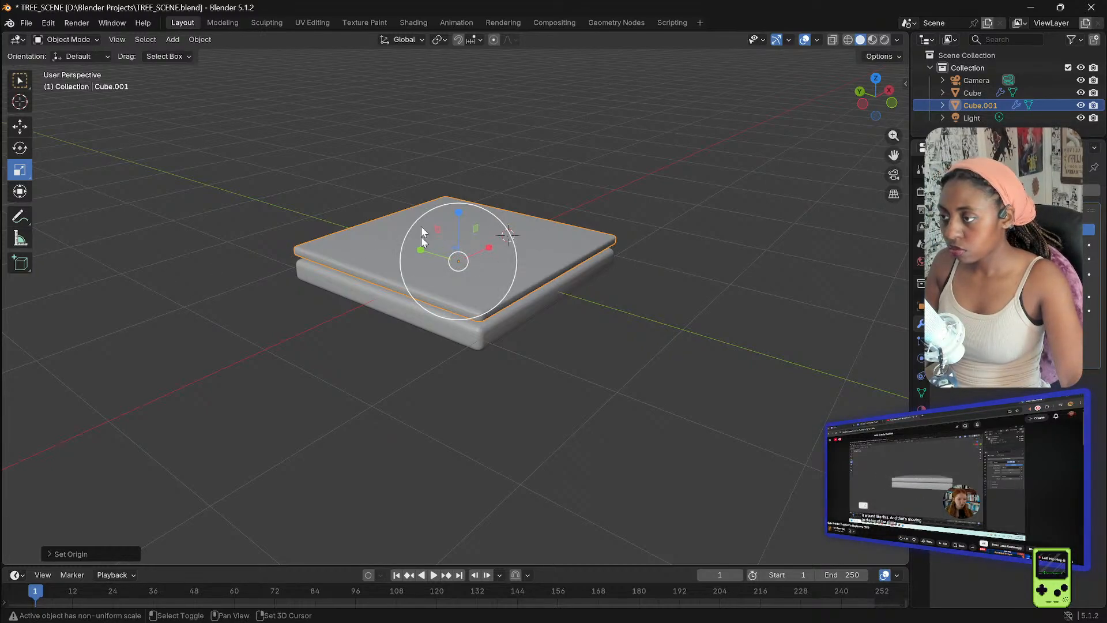
right_click(458, 263, "shift")
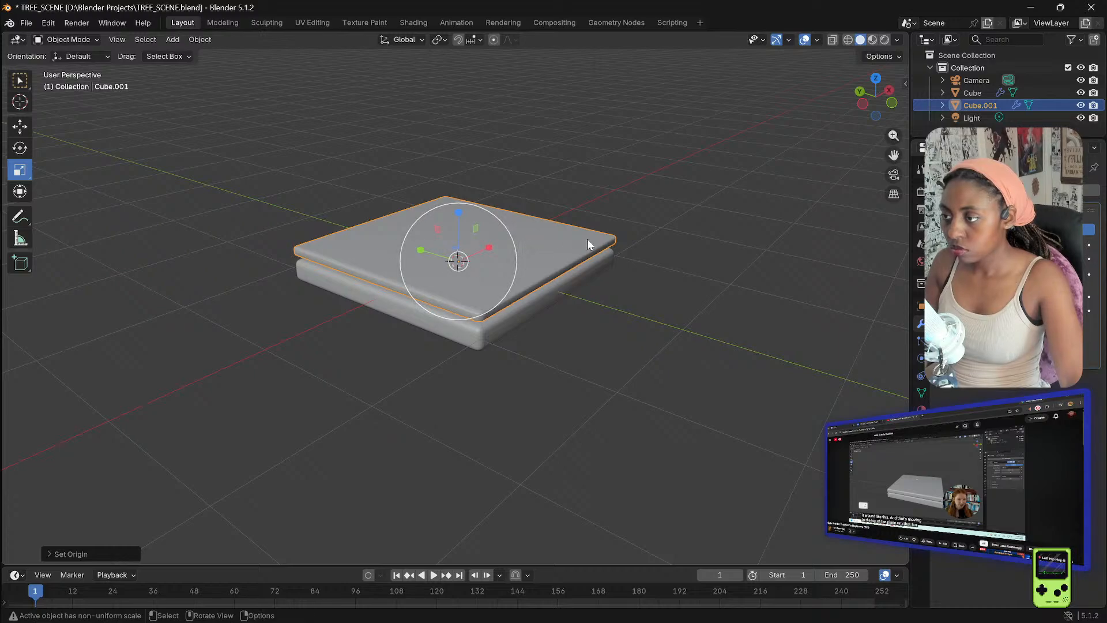
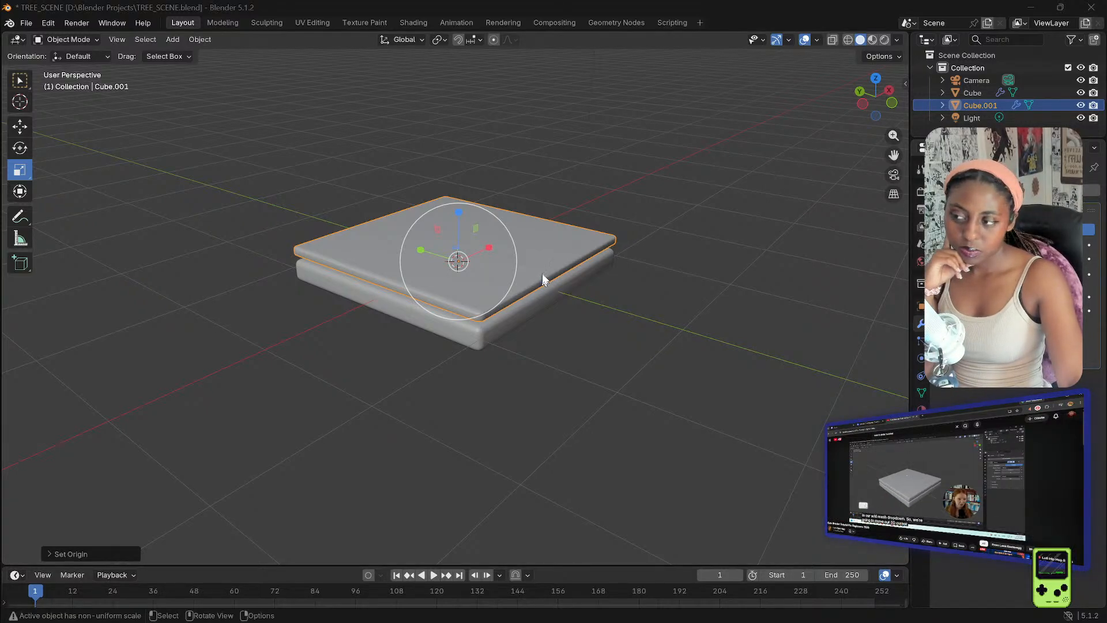
- Deselect the upper slab
right_click(635, 226)
key("Escape")
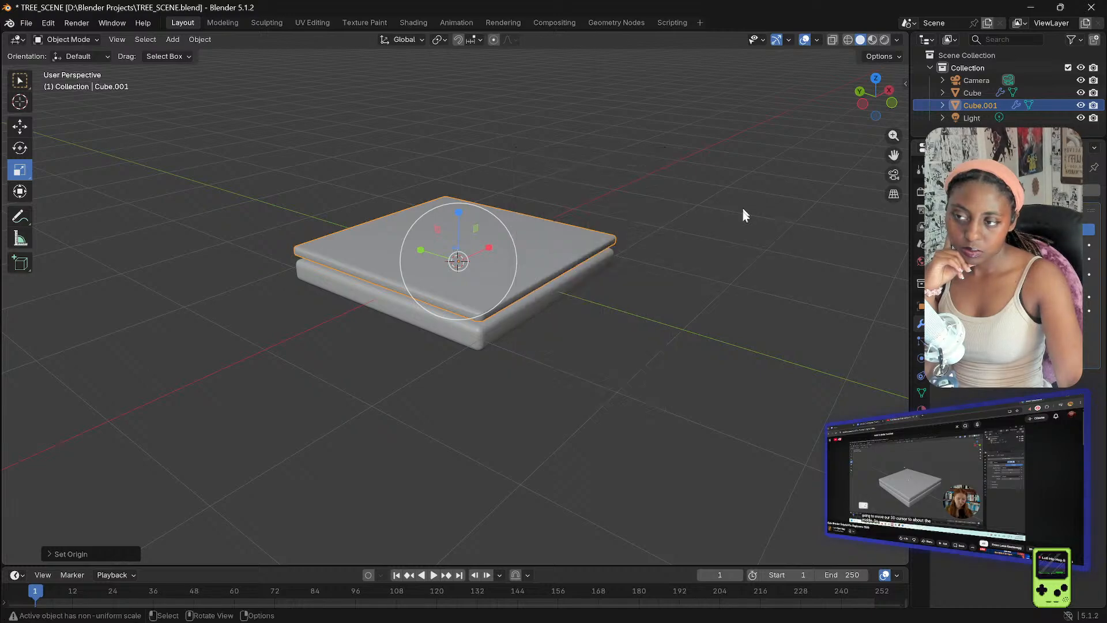
left_click(741, 203)
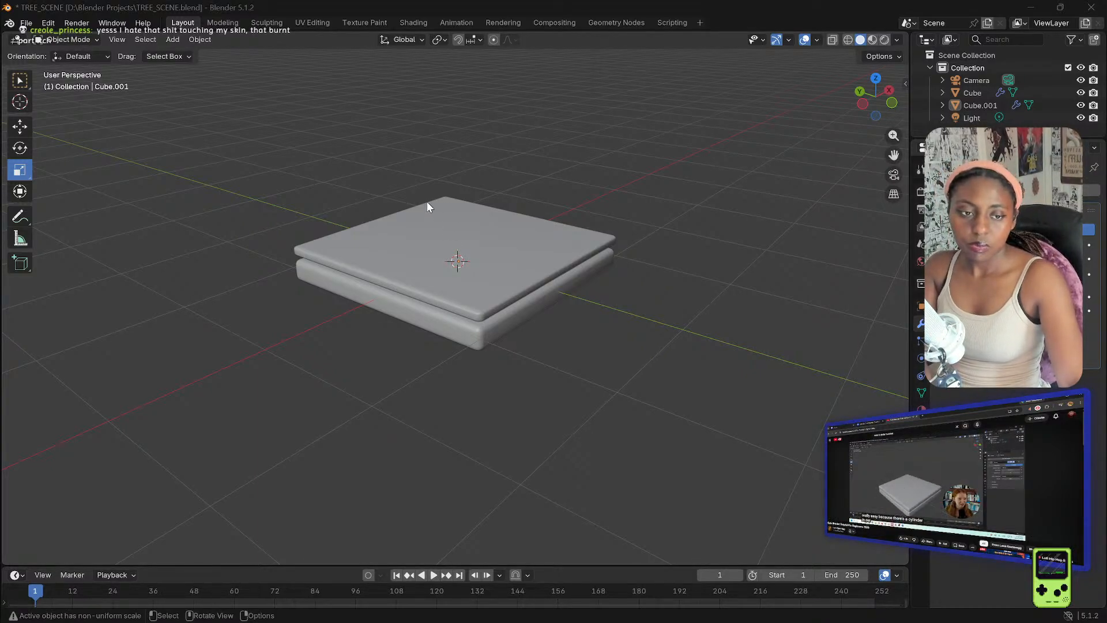
- Add a plane mesh at the 3D cursor, and delete it
middle_click_drag(427, 202, 265, 191)
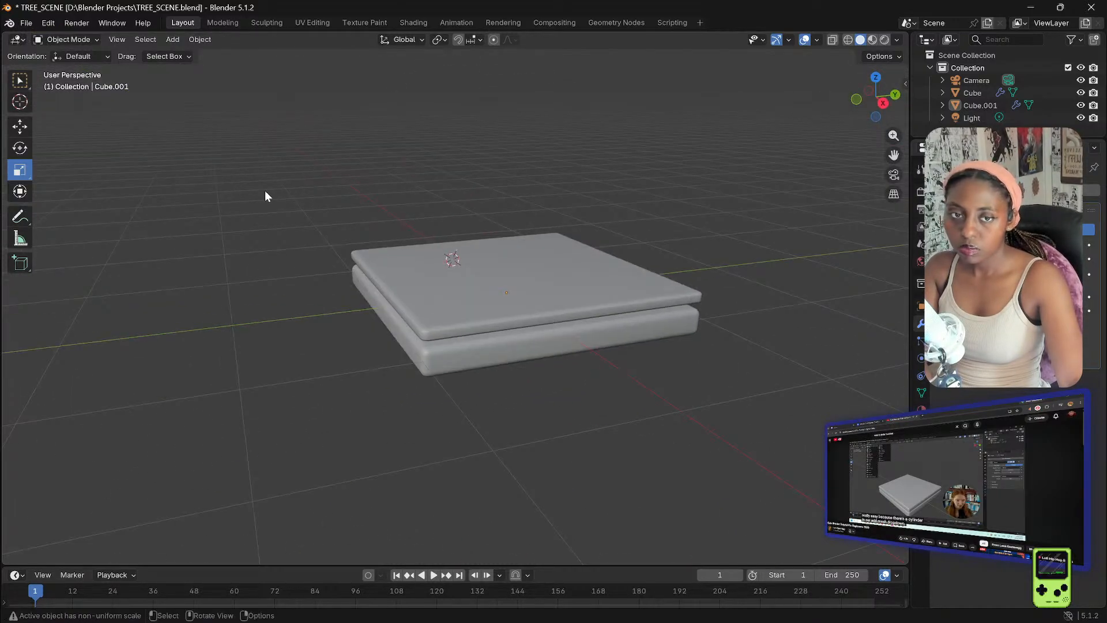
left_click(168, 39)
mouse_move(177, 50)
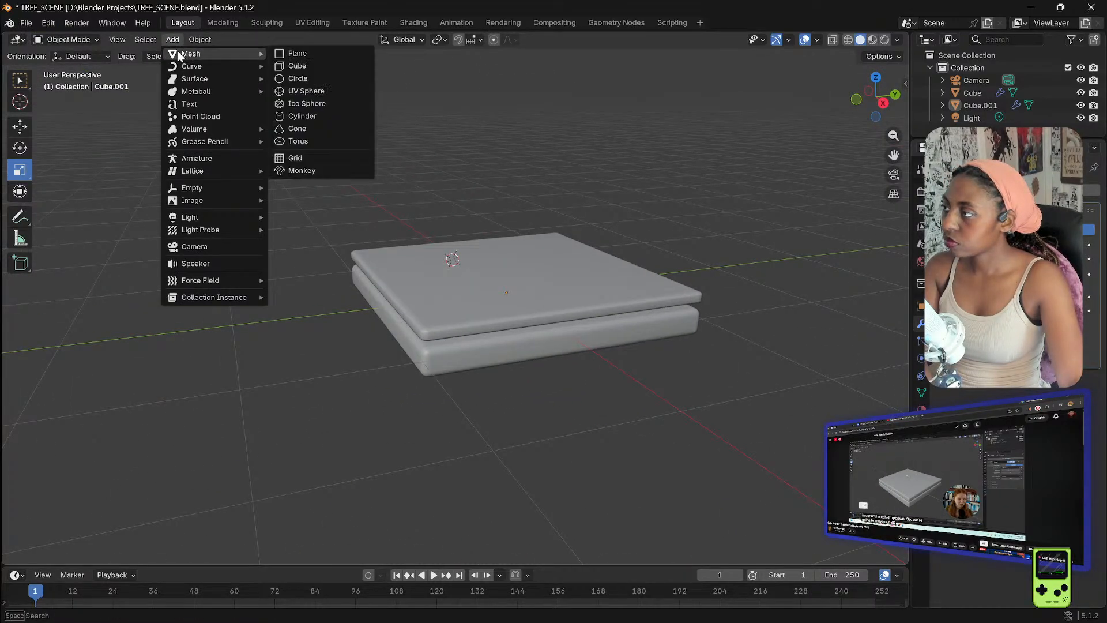
left_click(288, 56)
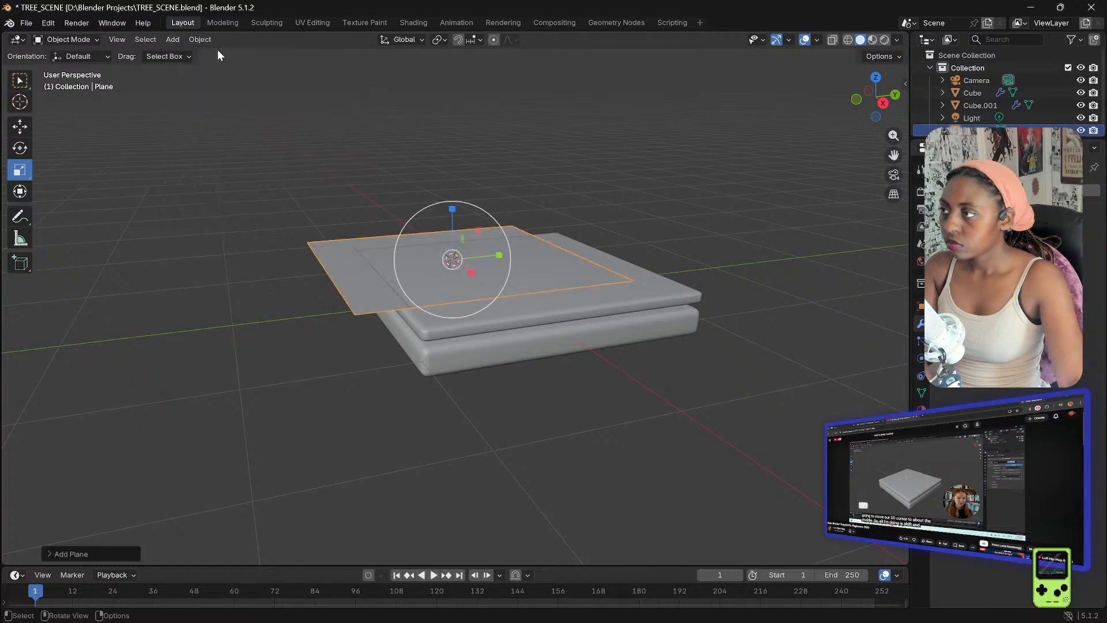
middle_click_drag(475, 137, 569, 185)
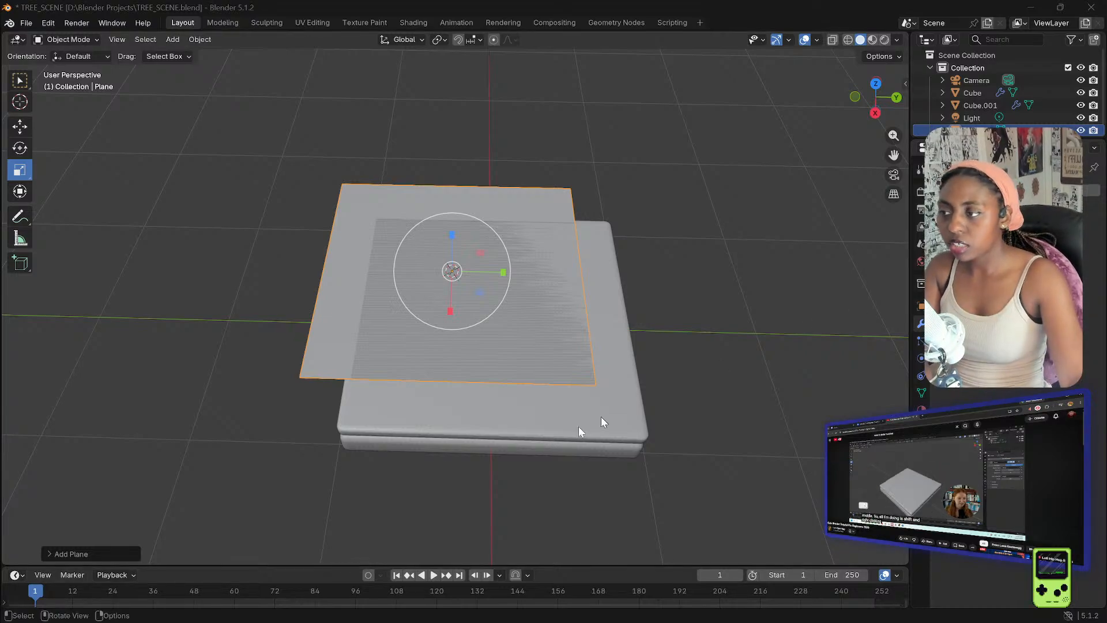
right_click(368, 193)
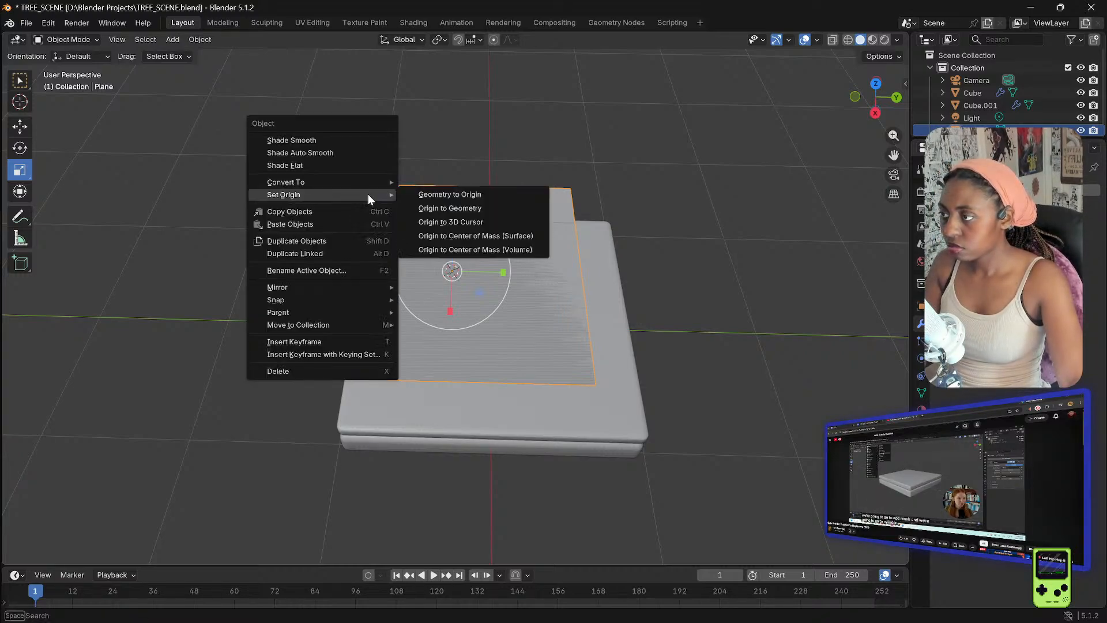
left_click(302, 372)
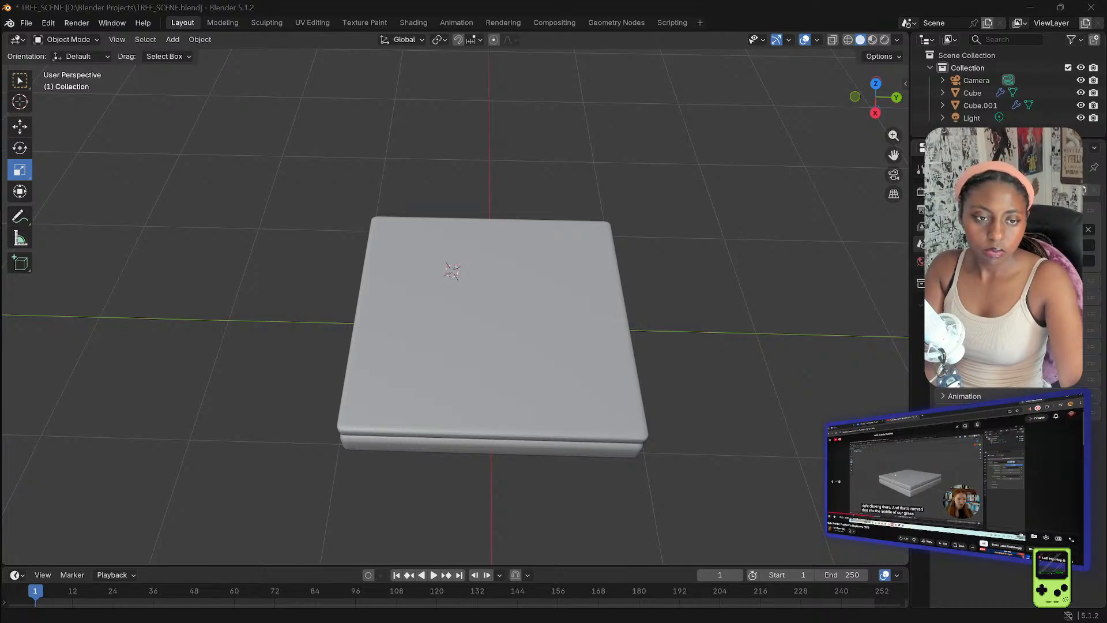
- Place the 3D cursor at the middle of the upper slab's top surface, and add a cylinder mesh there
right_click(454, 267, "shift")
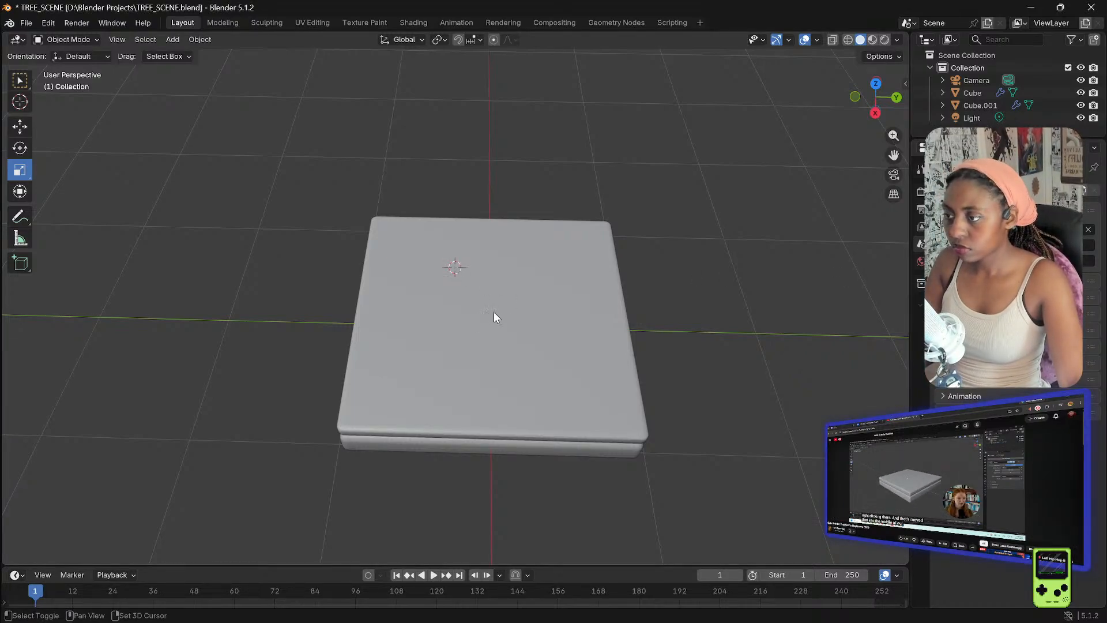
middle_click_drag(542, 316, 490, 257)
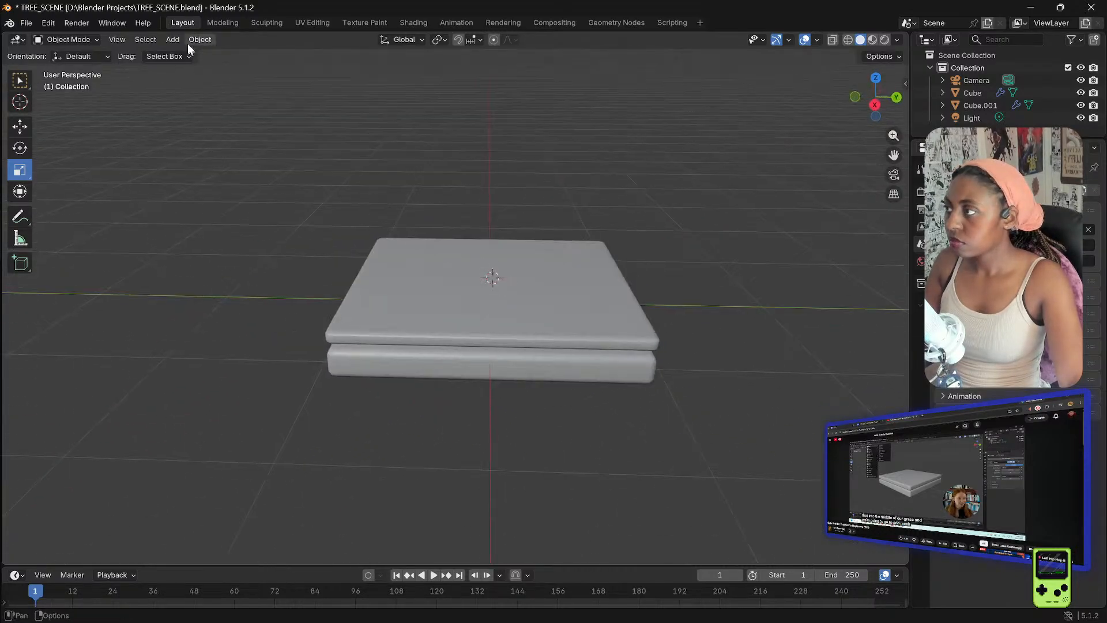
left_click(173, 39)
mouse_move(190, 54)
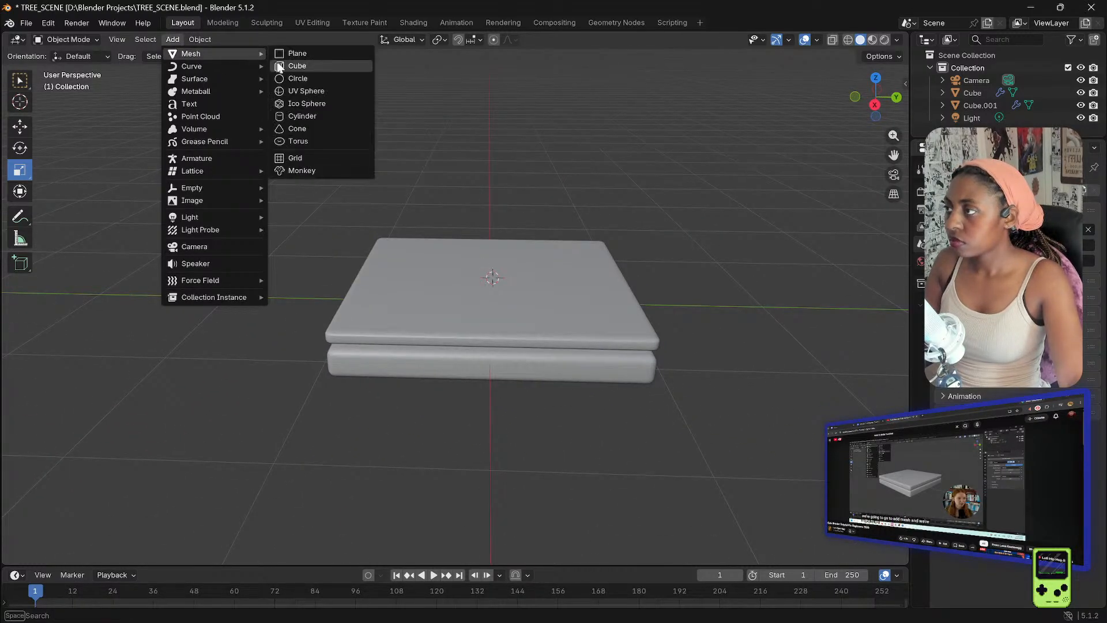
left_click(303, 117)
middle_click_drag(713, 215, 288, 202)
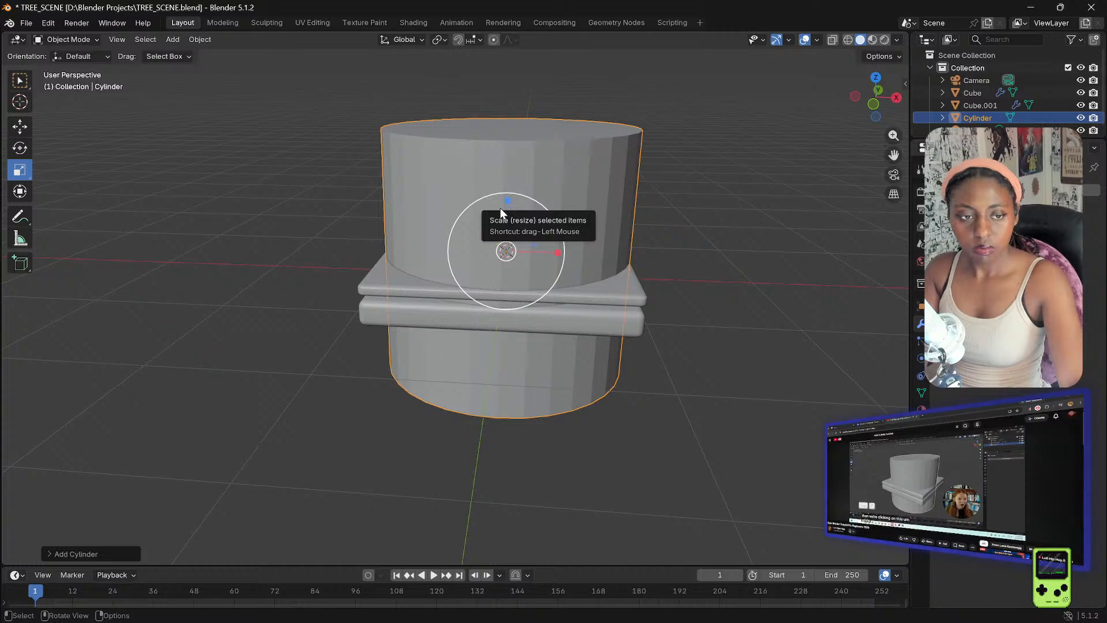
- Scale the cylinder down uniformly to about a fifth of its size, and raise it along Z to stand on the slab
left_click_drag(513, 244, 514, 247)
left_click(515, 249)
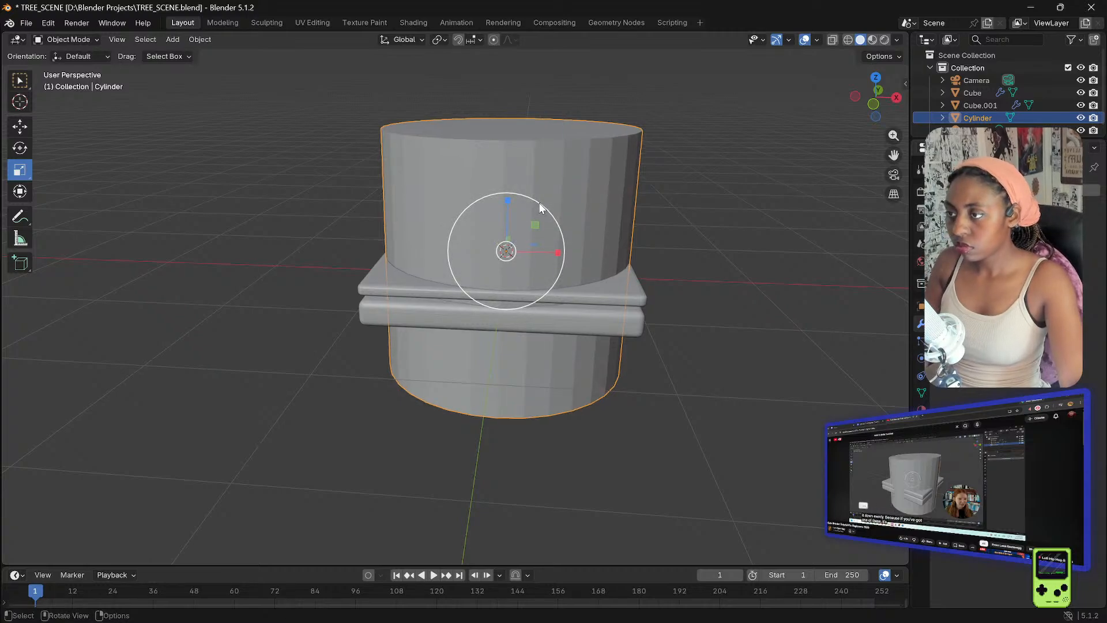
key("s")
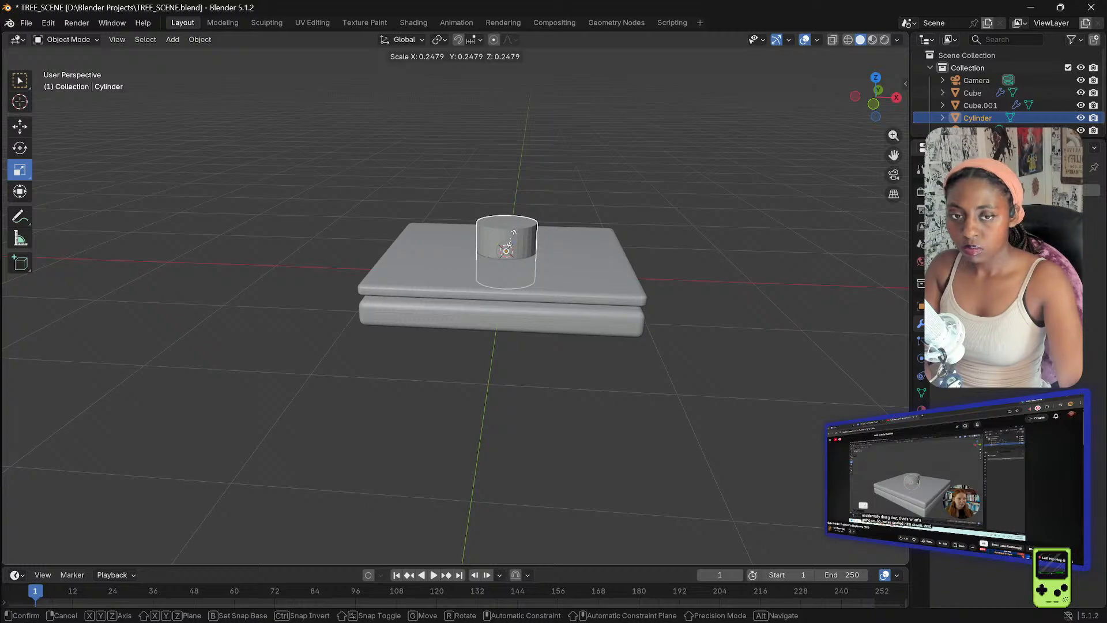
left_click(508, 240)
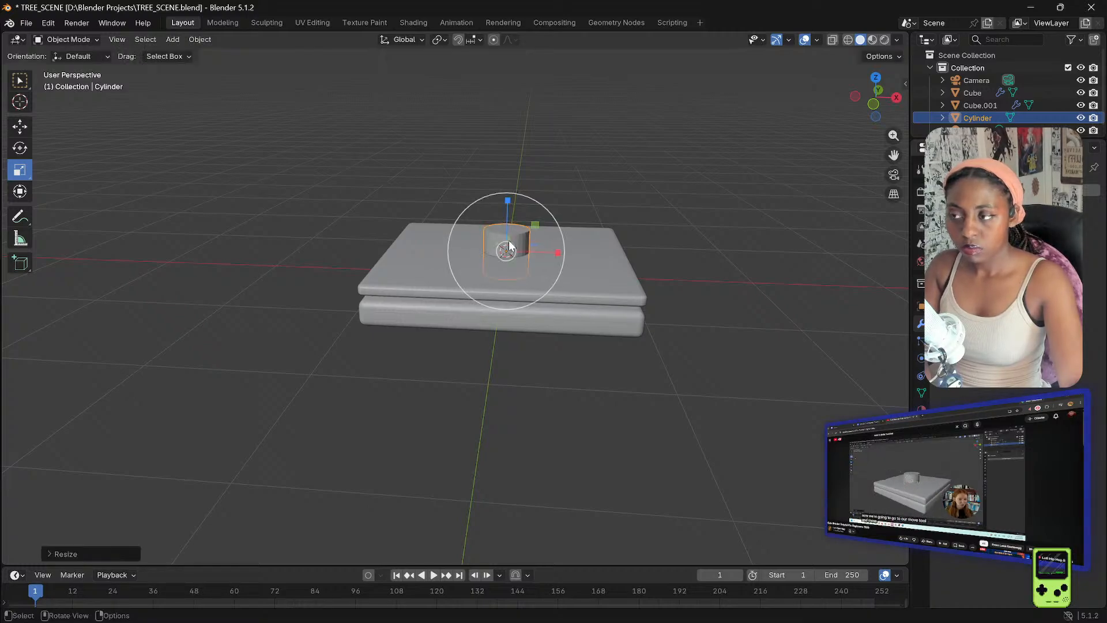
left_click(21, 128)
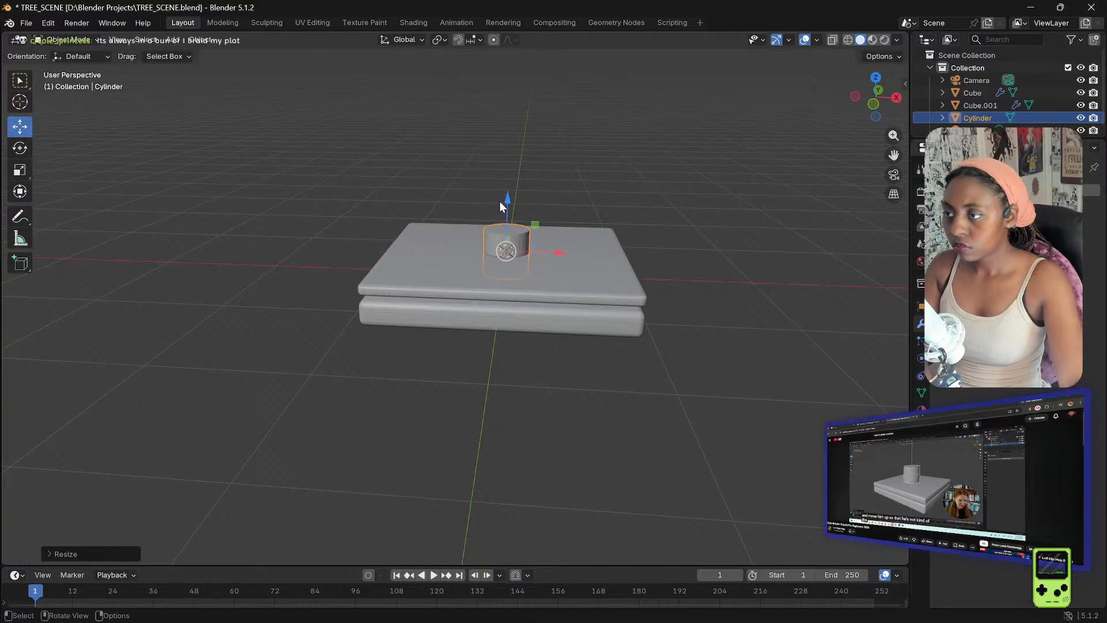
left_click_drag(506, 198, 500, 173)
middle_click_drag(697, 235, 562, 230)
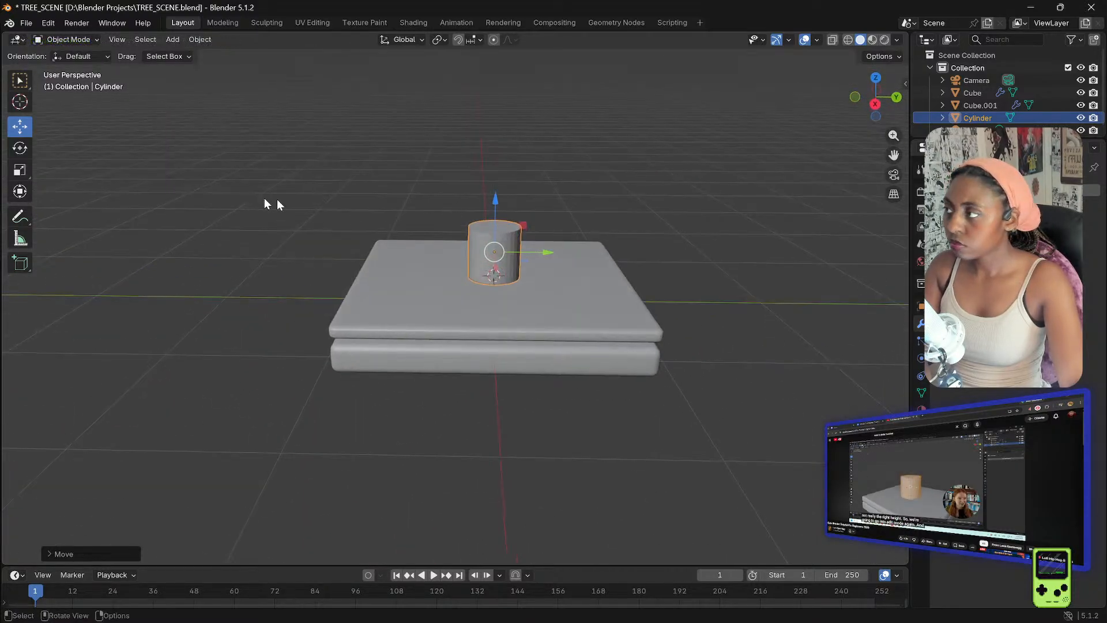
- In Edit Mode, stretch the whole cylinder along the Z axis to make it clearly taller
left_click(480, 232)
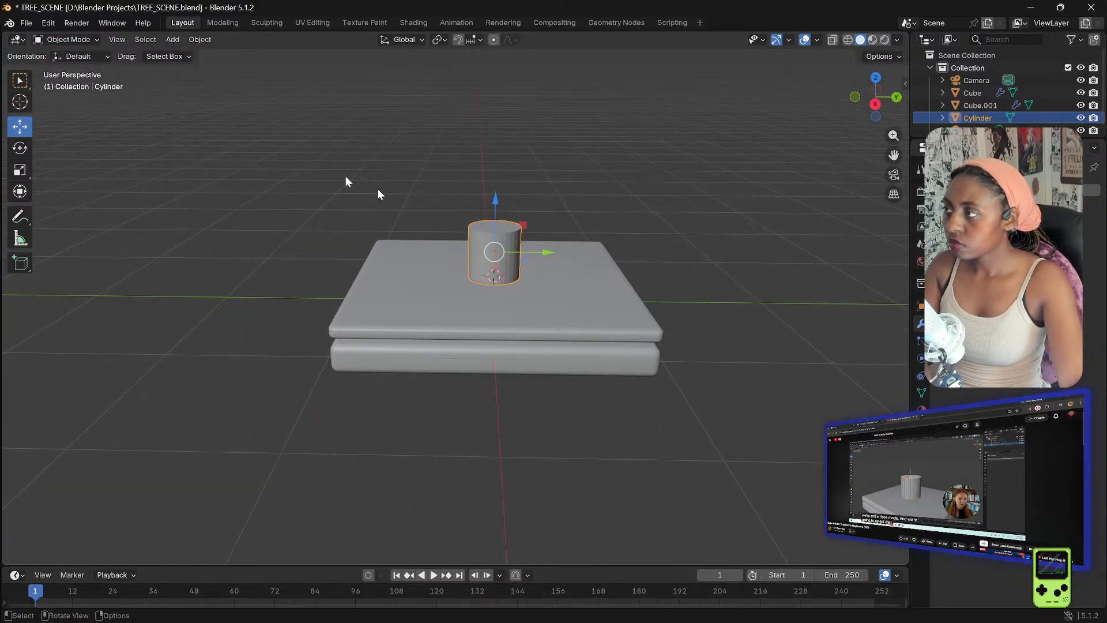
left_click(68, 39)
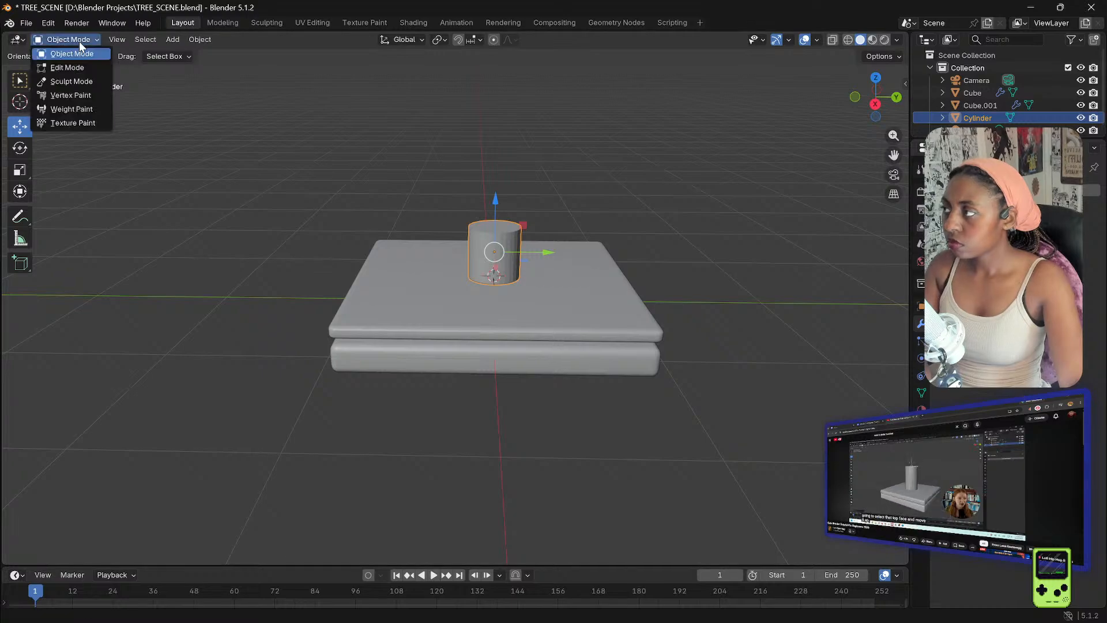
left_click(83, 69)
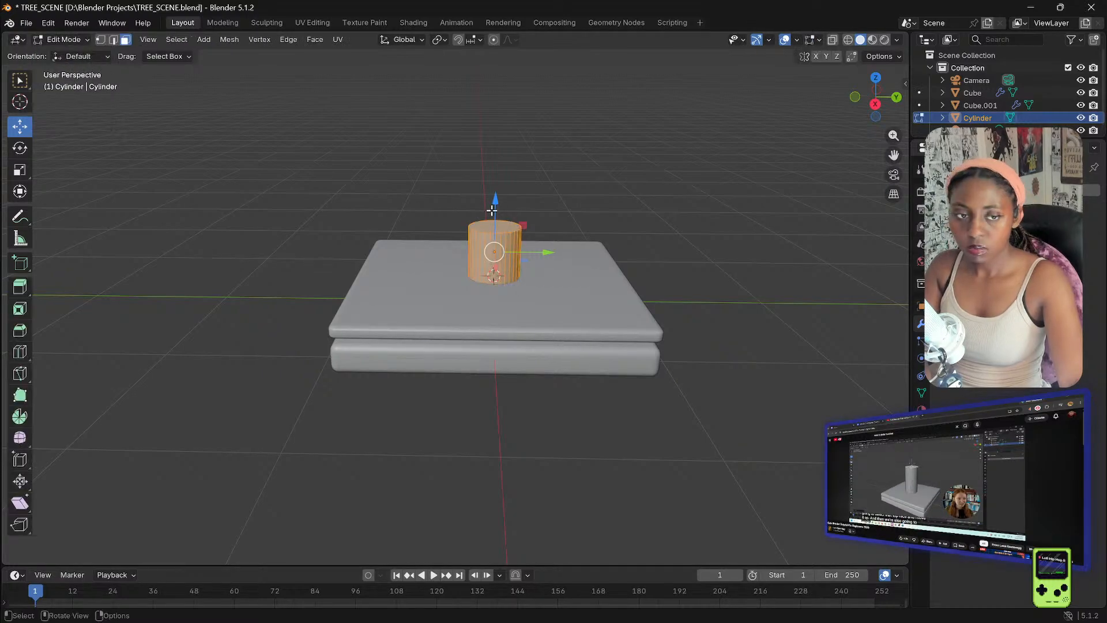
left_click(17, 172)
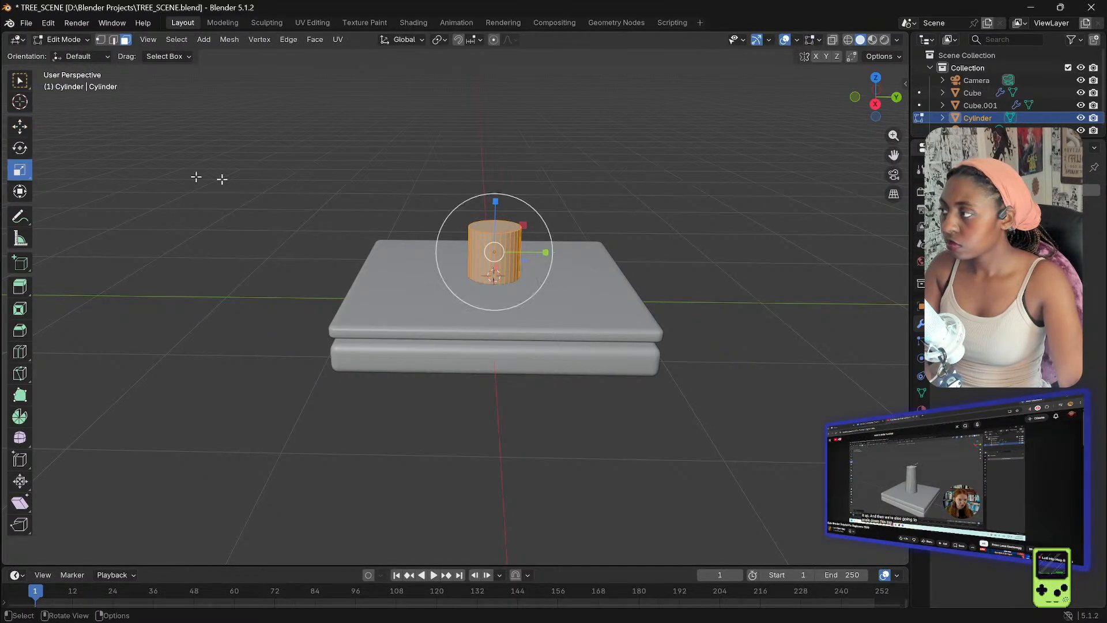
left_click_drag(497, 205, 499, 128)
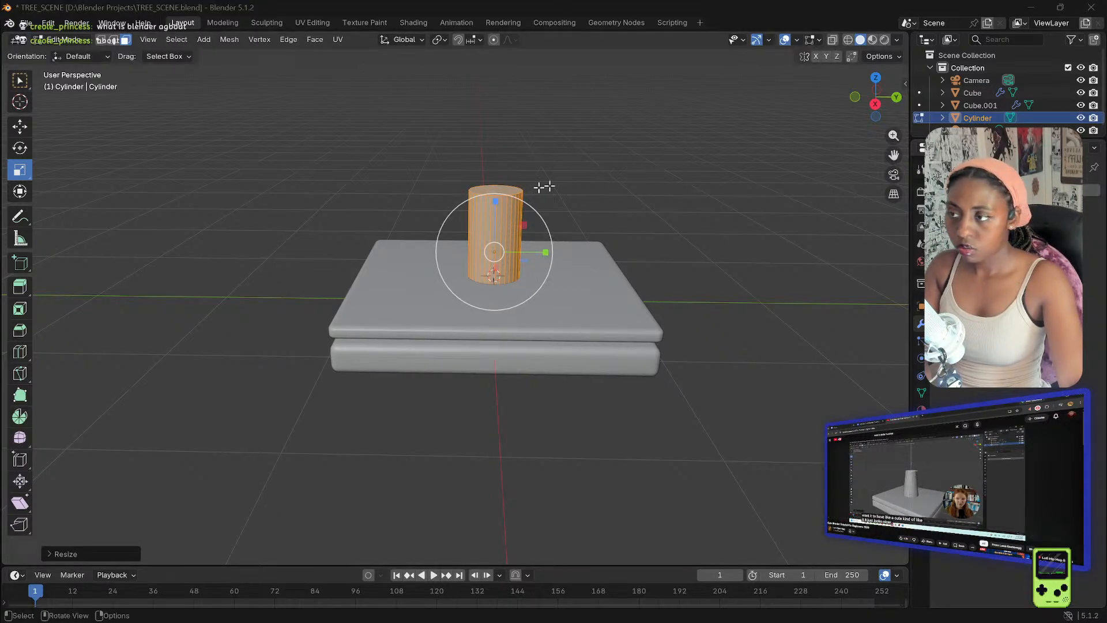
- Scale only the cylinder's top face down to about three quarters of the base width, giving a tapered trunk
left_click(495, 191)
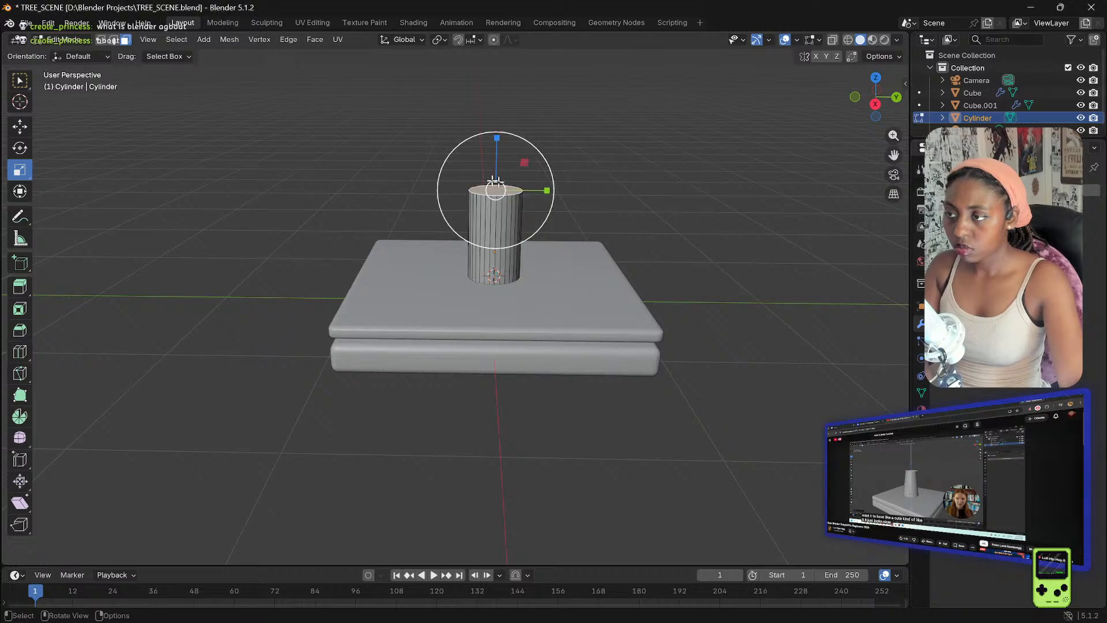
left_click_drag(514, 137, 503, 168)
scroll(630, 224, "up", 6)
scroll(631, 222, "down", 2)
middle_click_drag(633, 218, 689, 195)
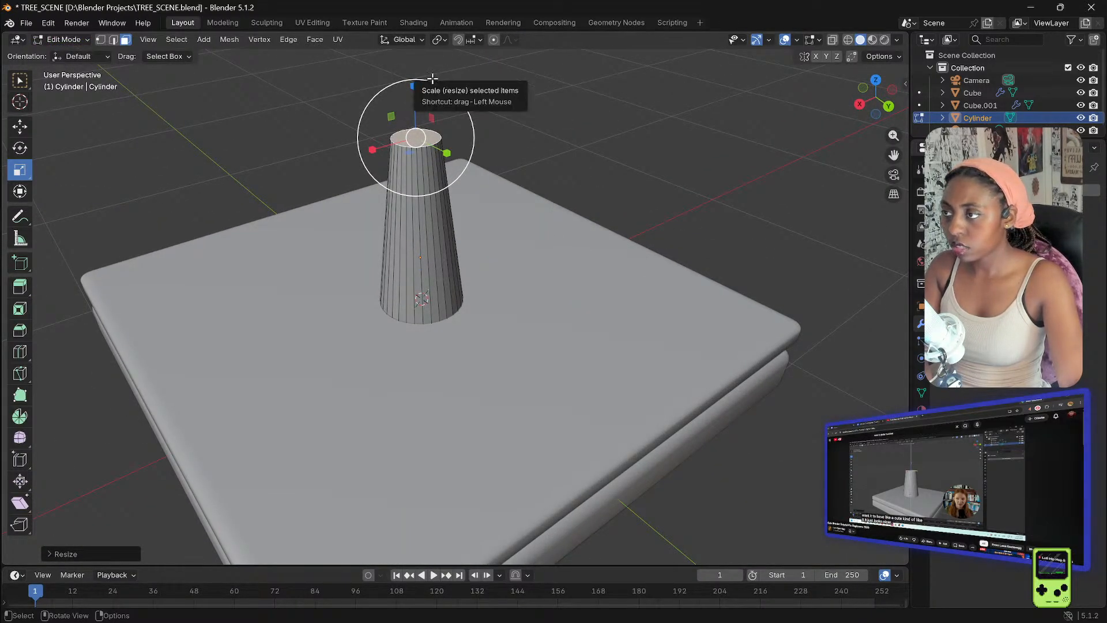
left_click_drag(433, 80, 469, 81)
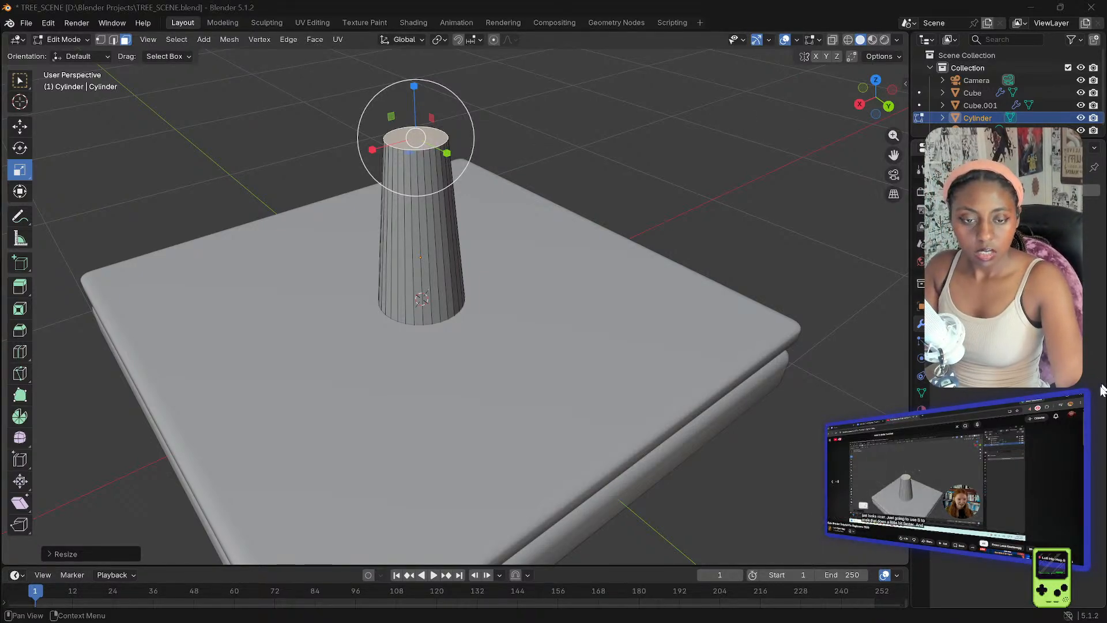
- Try snapping the trunk's selected top face to the 3D cursor, and undo it
left_click(424, 117)
left_click(418, 138)
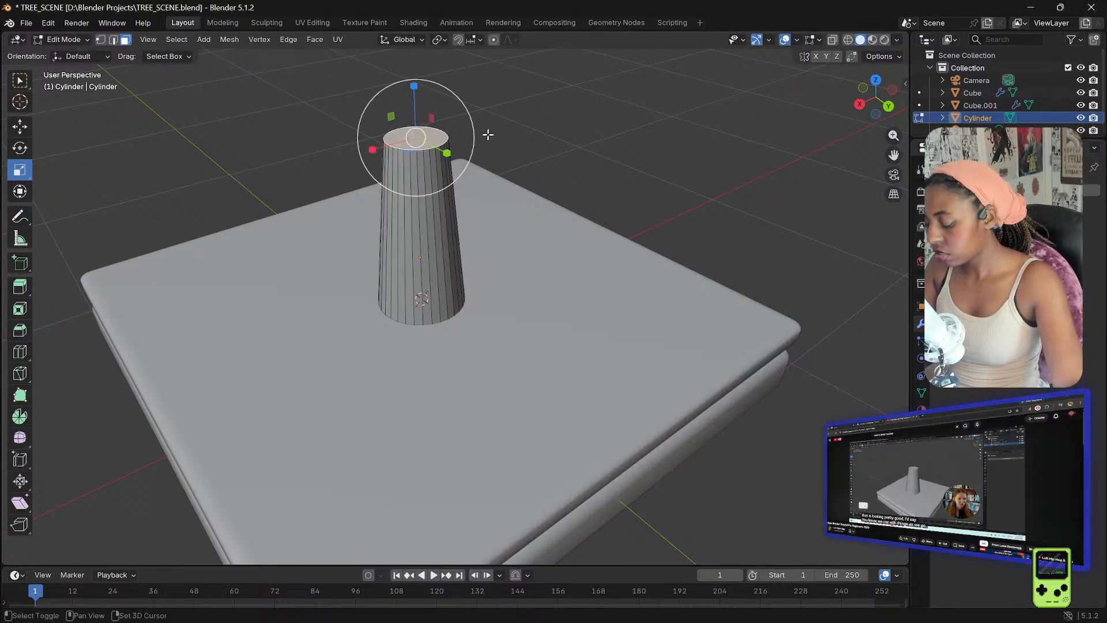
key("shift+s")
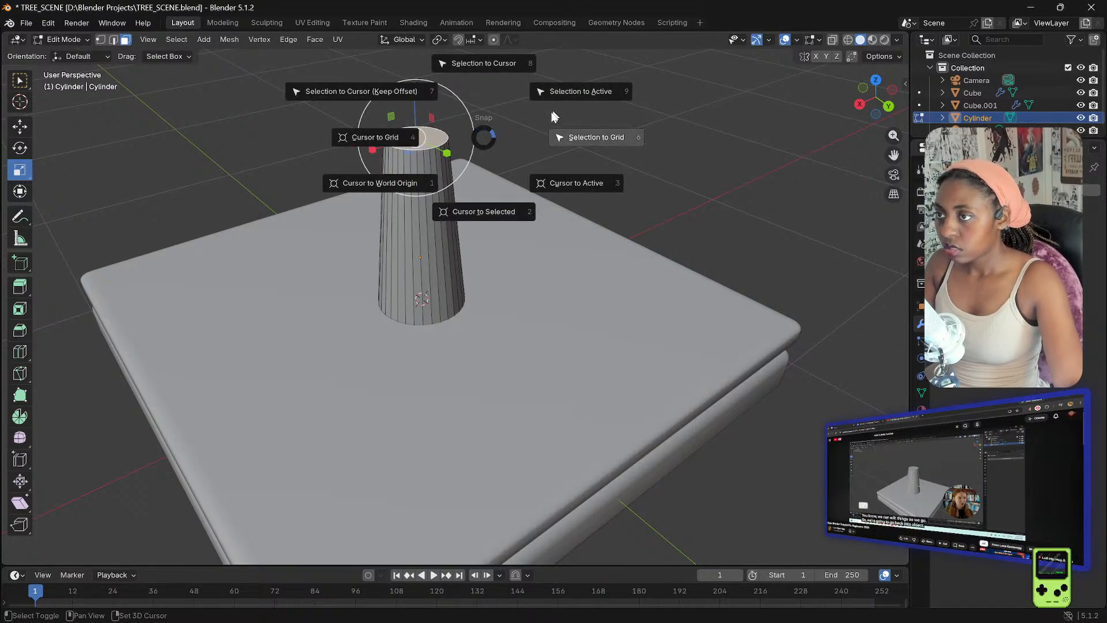
left_click(479, 119)
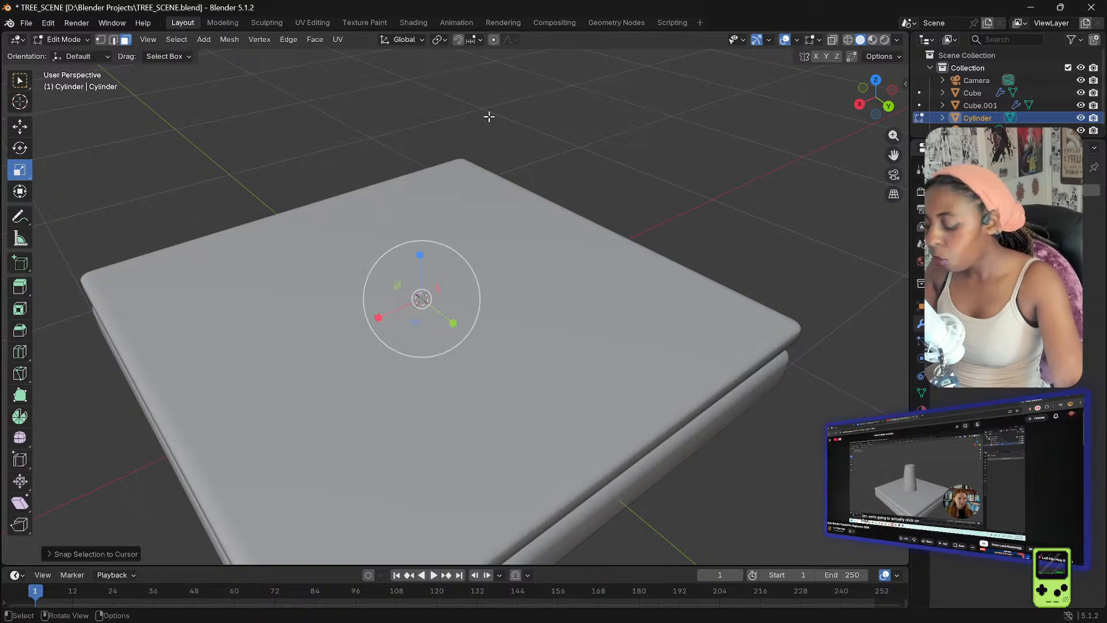
key("ctrl+z")
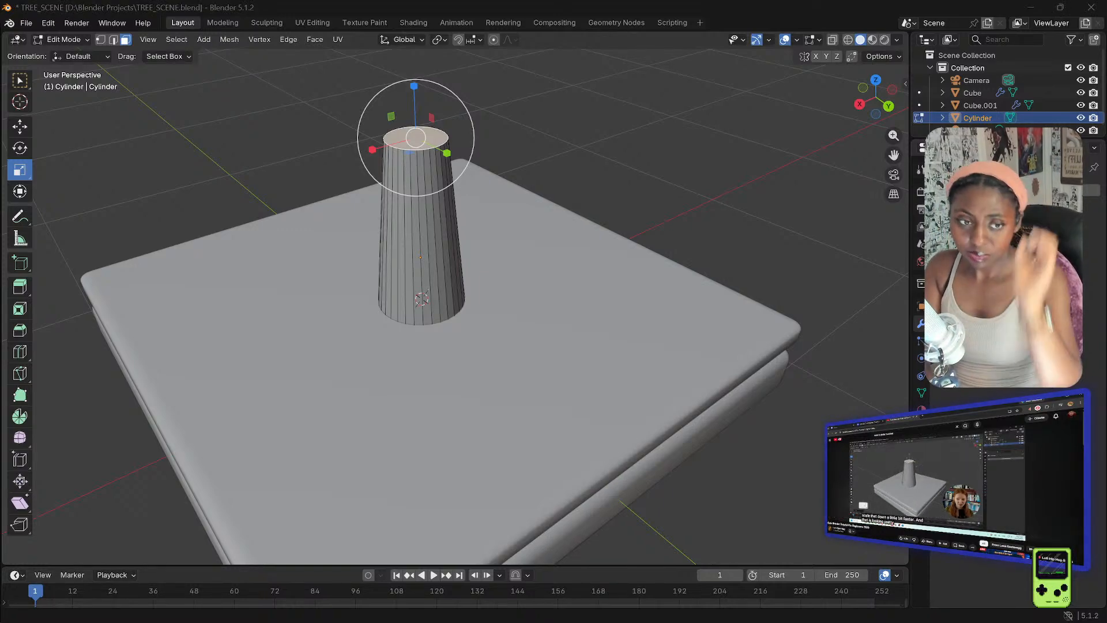
- Scale the trunk's top face down slightly more, and return to Object Mode
mouse_move(645, 227)
middle_mouse_down()
mouse_move(607, 237)
mouse_move(640, 250)
mouse_move(654, 279)
mouse_move(642, 210)
middle_mouse_up()
left_click_drag(489, 107, 482, 113)
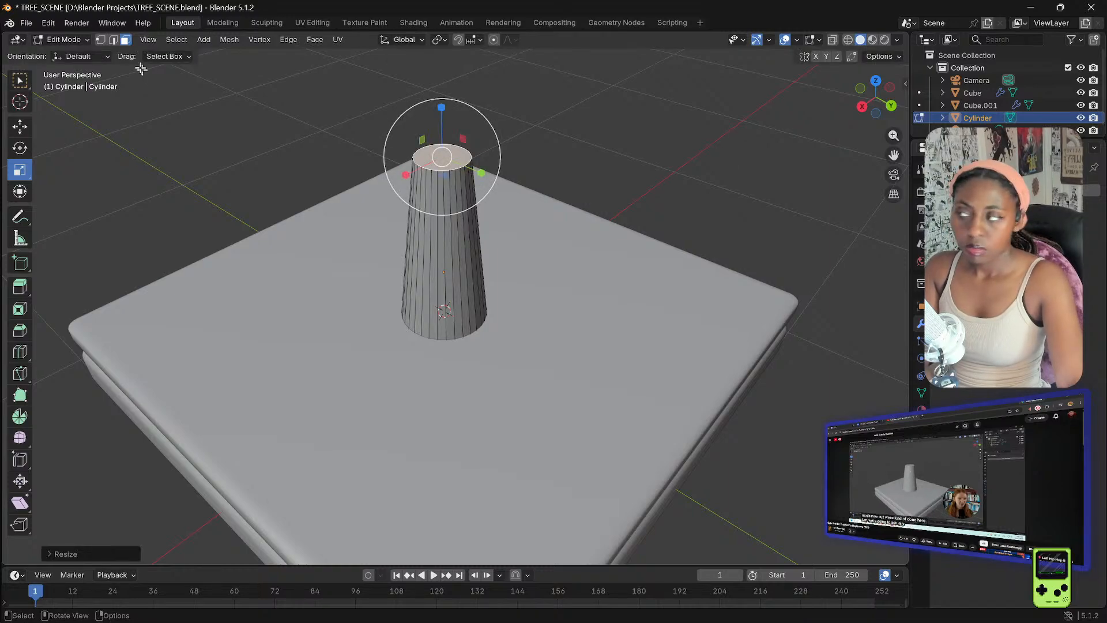
left_click(73, 41)
left_click(67, 52)
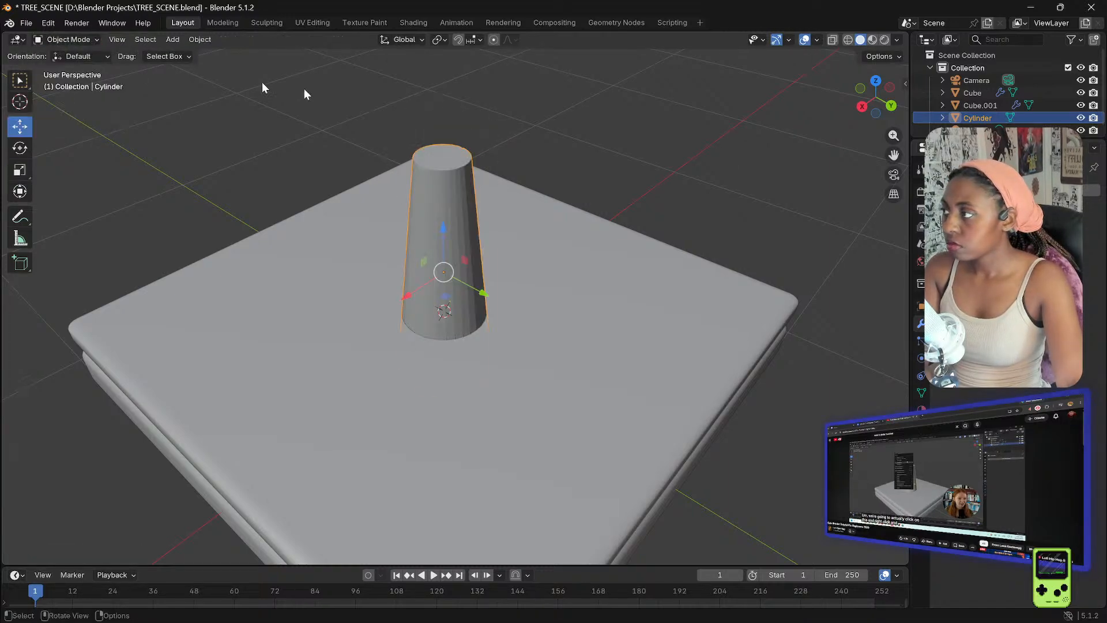
- Apply Shade Smooth to the trunk cylinder
right_click(454, 164)
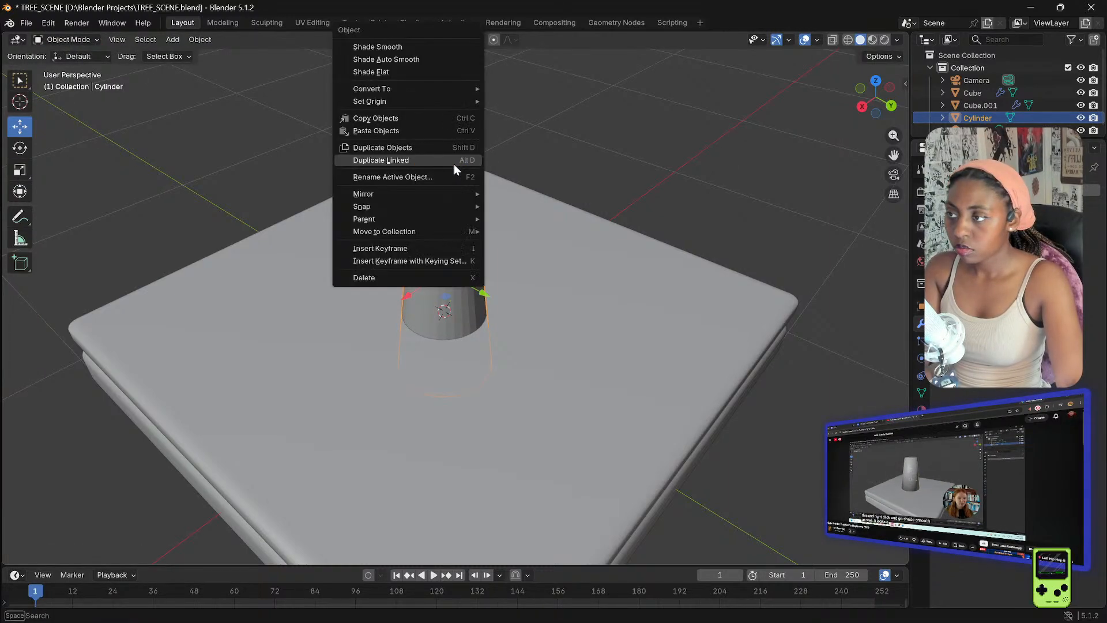
left_click(417, 48)
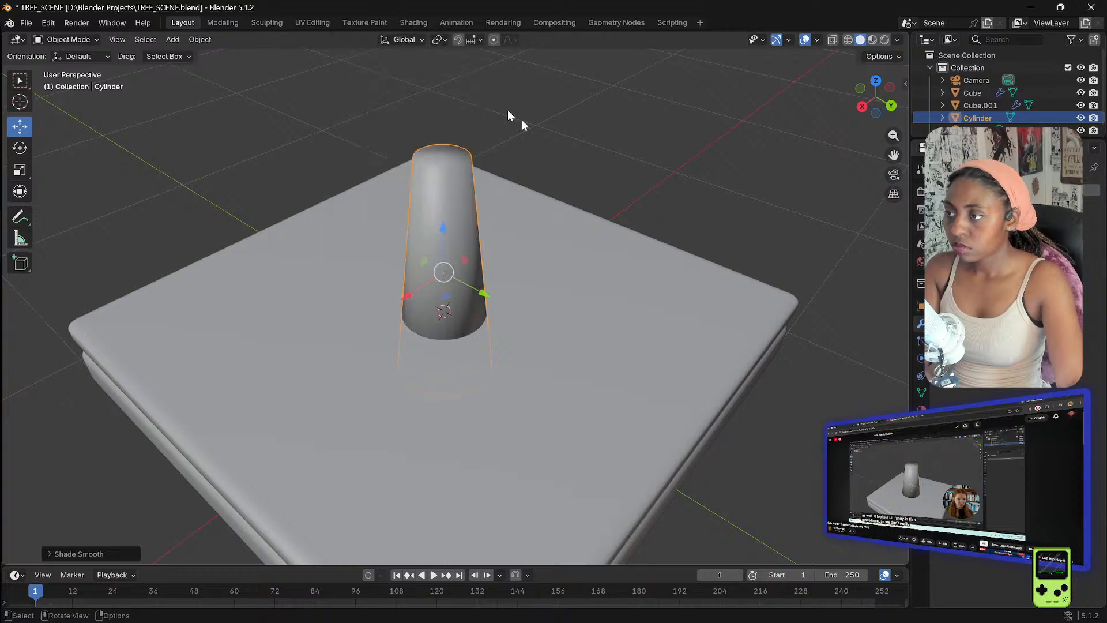
right_click(520, 159)
- Move the trunk up along the Z axis until its base rests on the upper slab
middle_click_drag(596, 113, 427, 161)
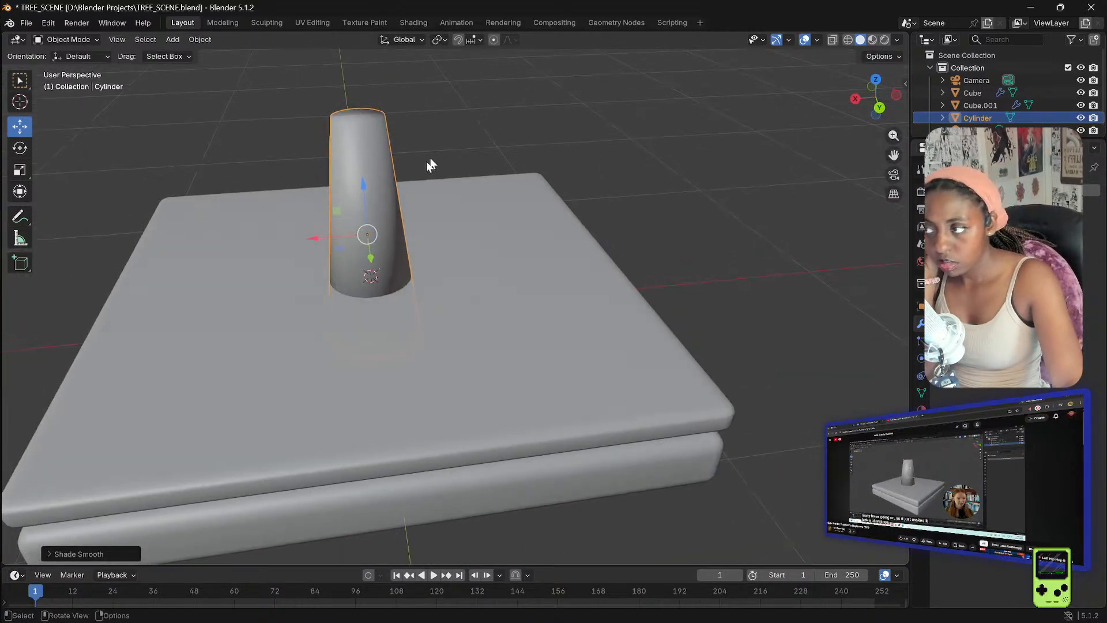
left_click_drag(363, 181, 354, 112)
scroll(619, 165, "down", 4)
scroll(620, 165, "down", 2)
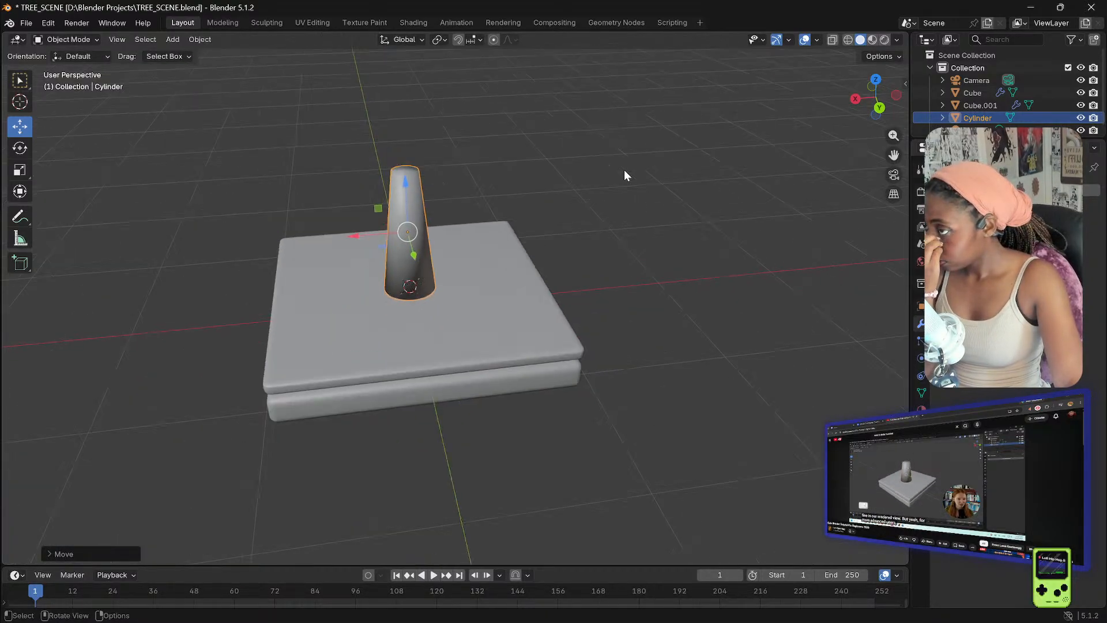
right_click(648, 172)
middle_click_drag(585, 111, 571, 167)
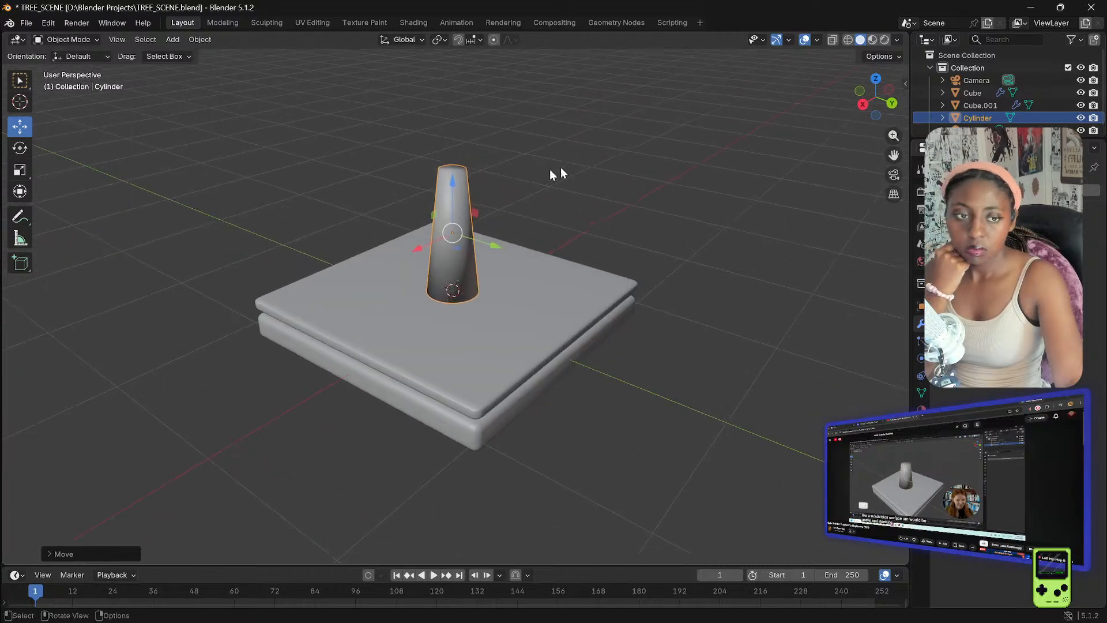
left_click(61, 38)
left_click(59, 65)
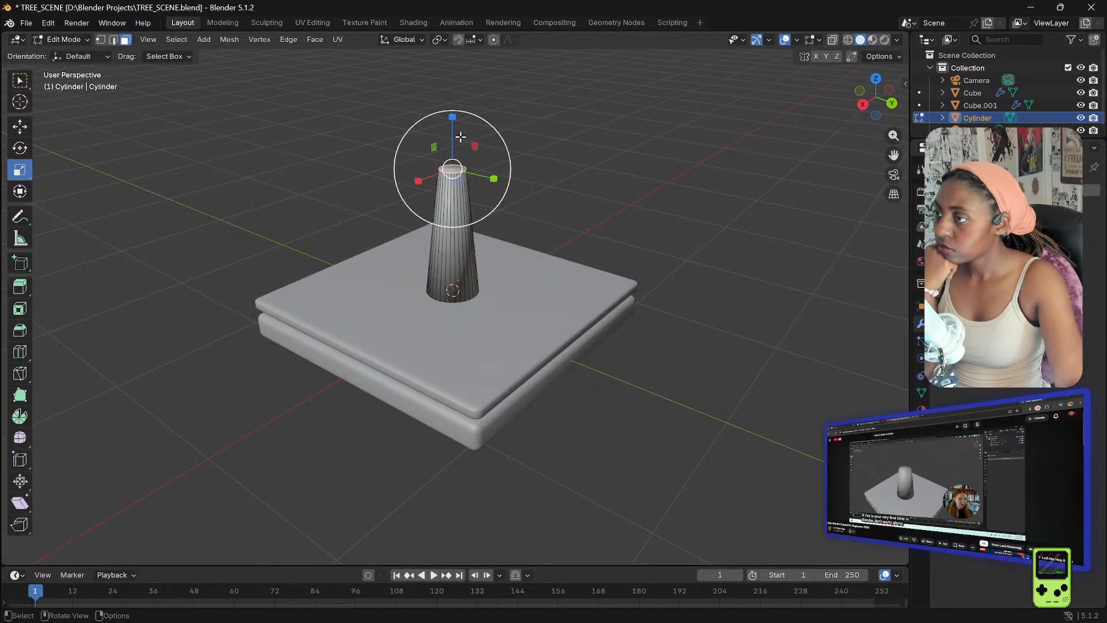
key("a")
key("a")
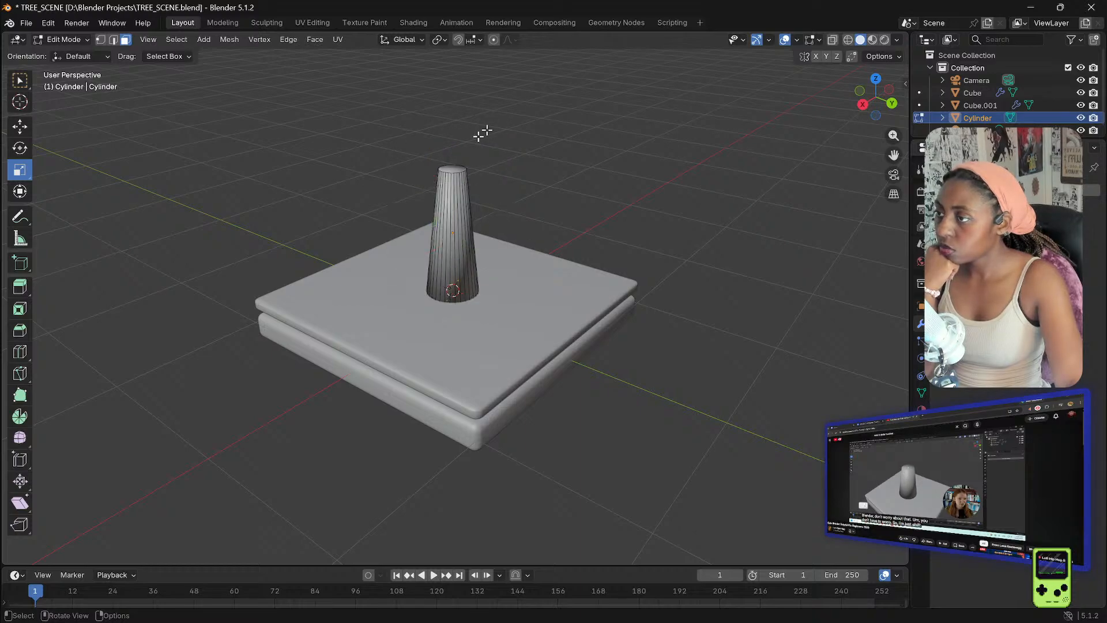
left_click(23, 128)
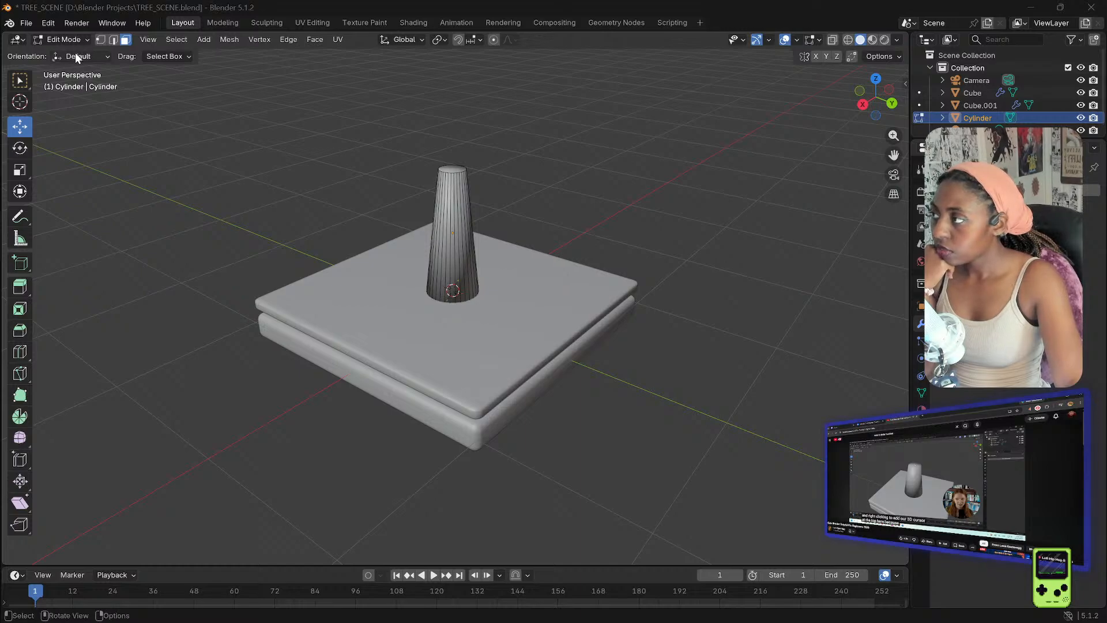
left_click(20, 80)
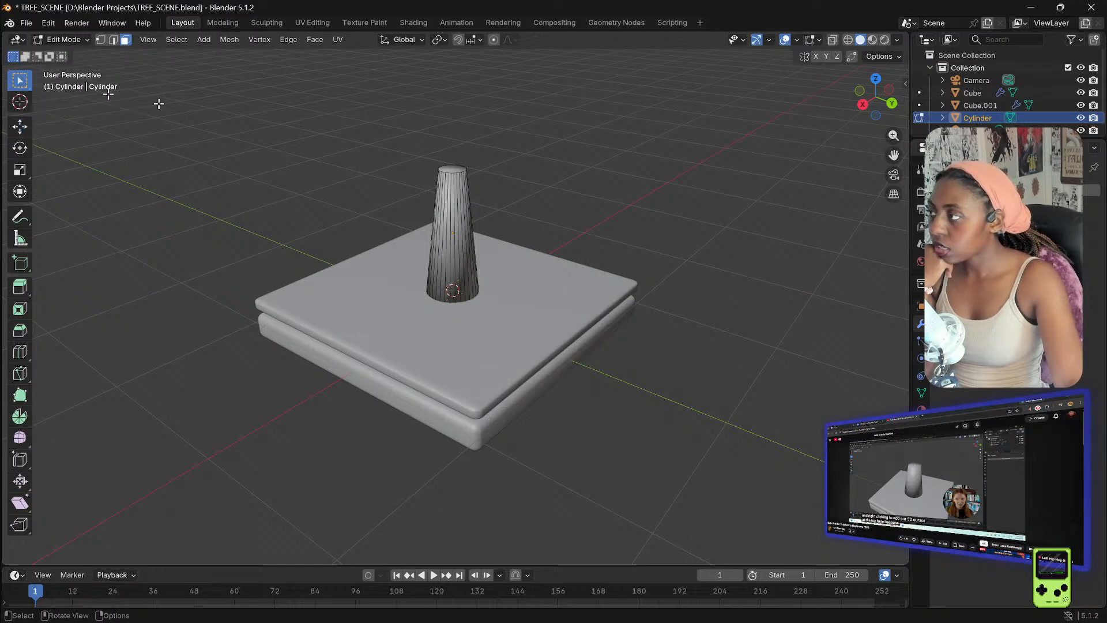
left_click(448, 188)
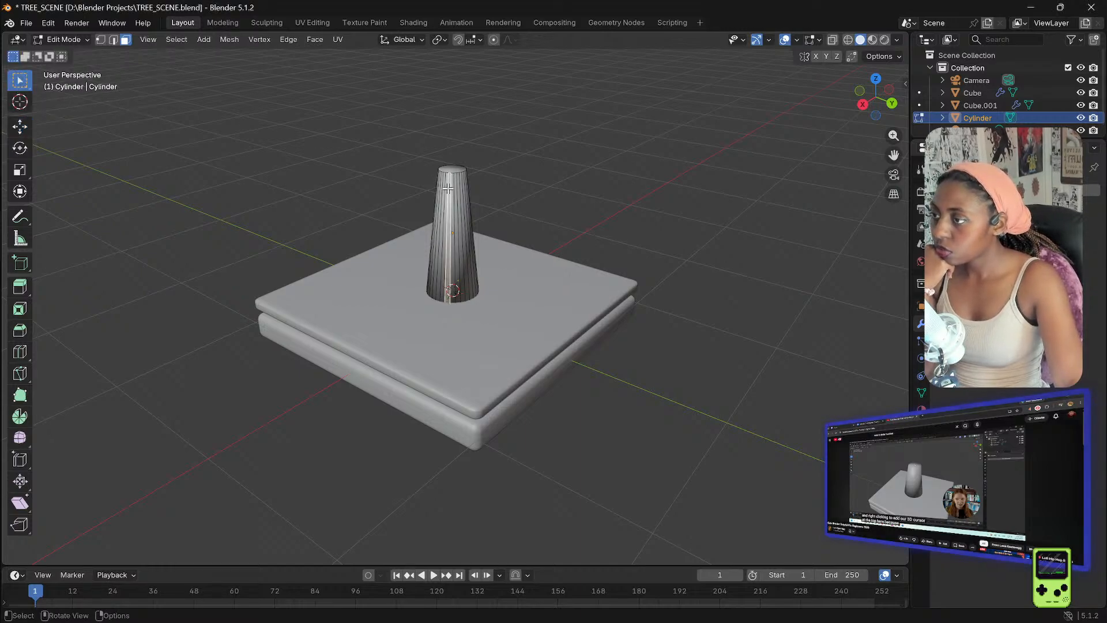
left_click(103, 40)
left_click(114, 40)
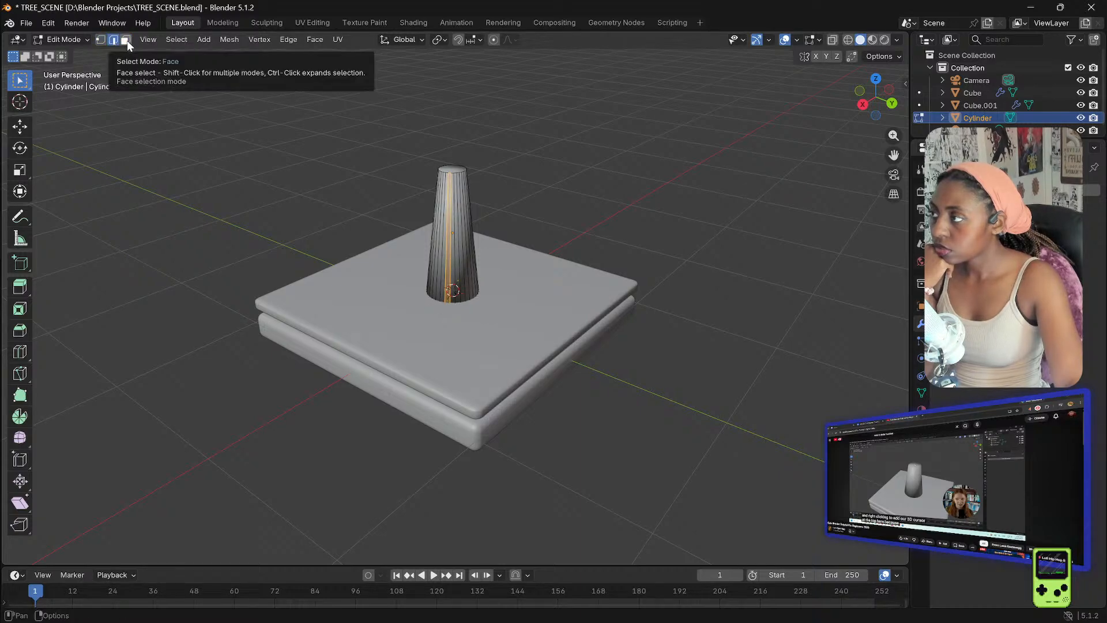
left_click(101, 40)
left_click(77, 41)
left_click(57, 60)
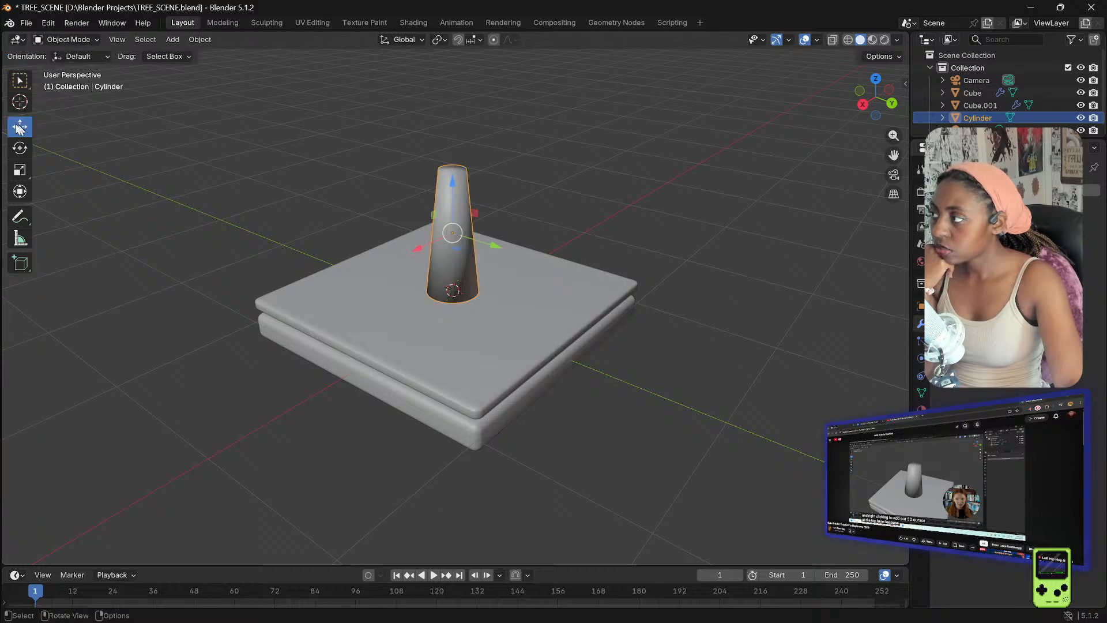
- Scale the whole trunk cylinder down uniformly so it is smaller relative to the ground slabs
left_click(19, 169)
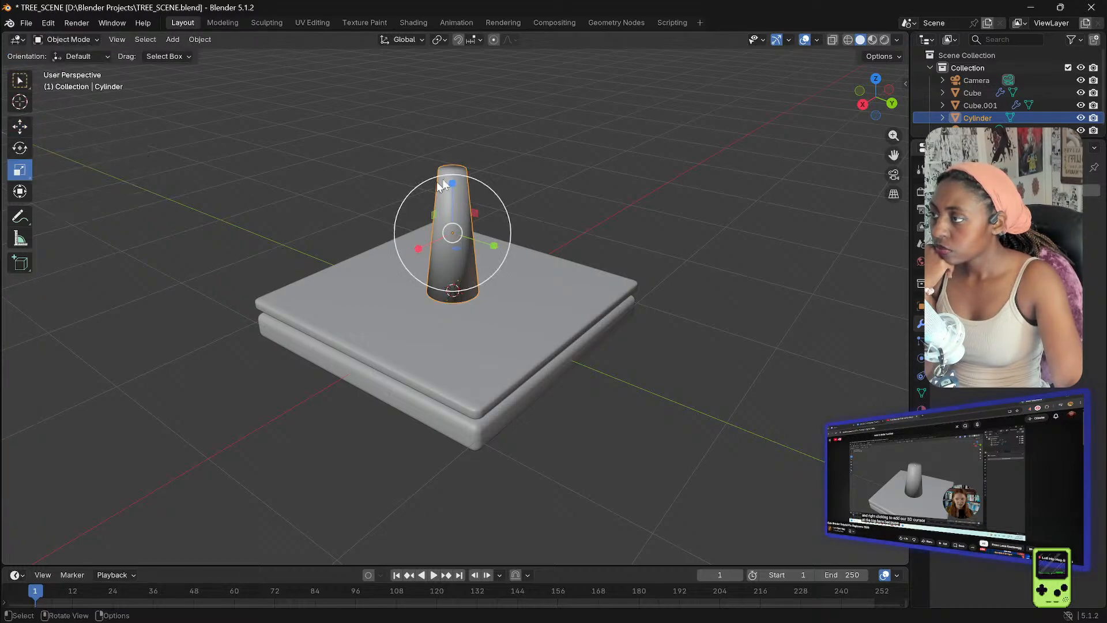
left_click_drag(465, 177, 459, 196)
middle_click_drag(459, 196, 388, 165)
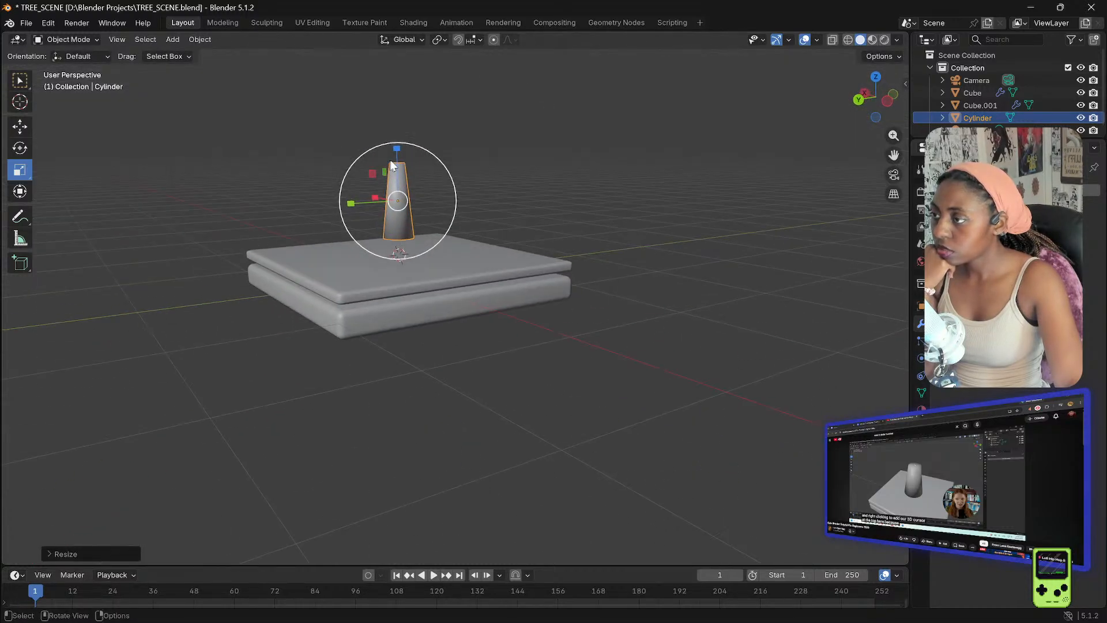
- Move the trunk down along the Z axis until its base sits on the upper slab
left_click(22, 128)
left_click_drag(395, 146, 398, 176)
left_click_drag(396, 165, 396, 168)
right_click(554, 196)
middle_click_drag(375, 174, 527, 226)
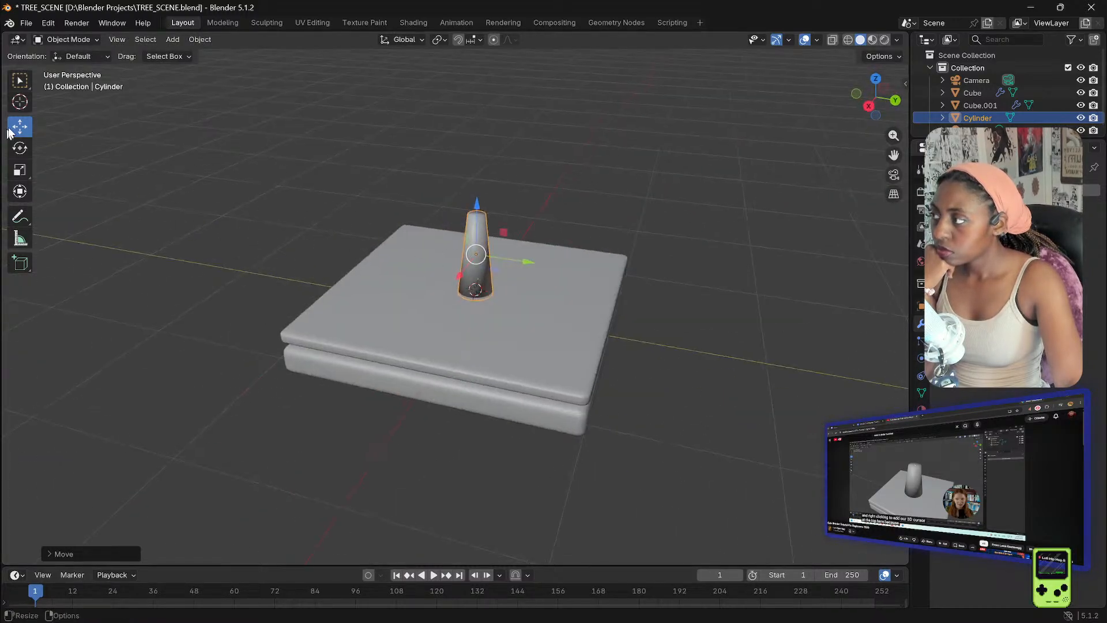
left_click_drag(479, 243, 443, 239)
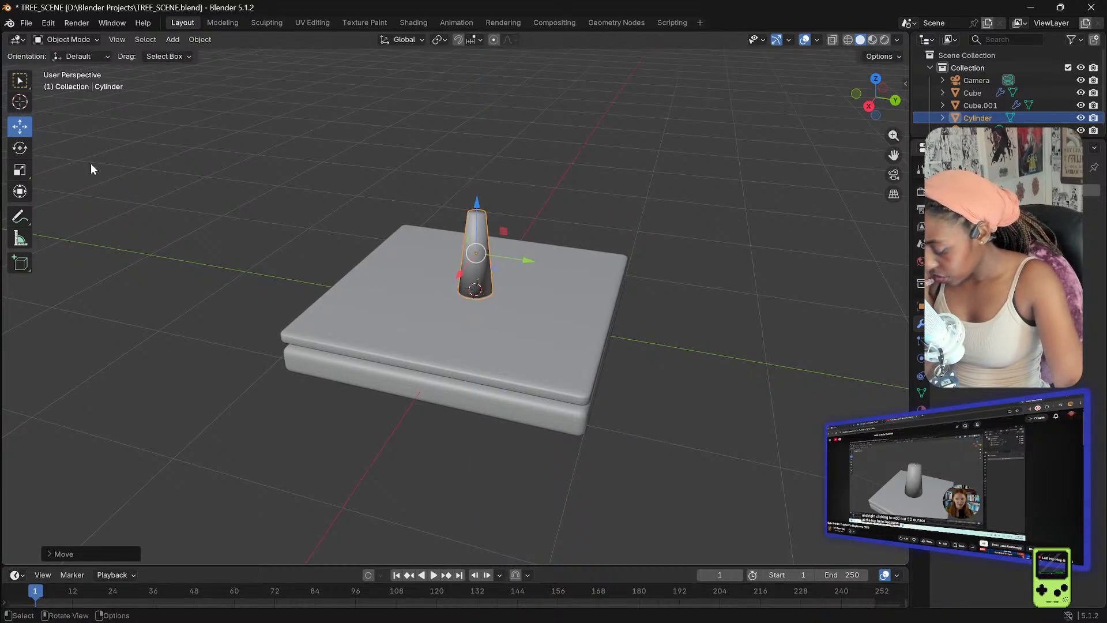
left_click(21, 85)
left_click_drag(490, 238, 444, 241)
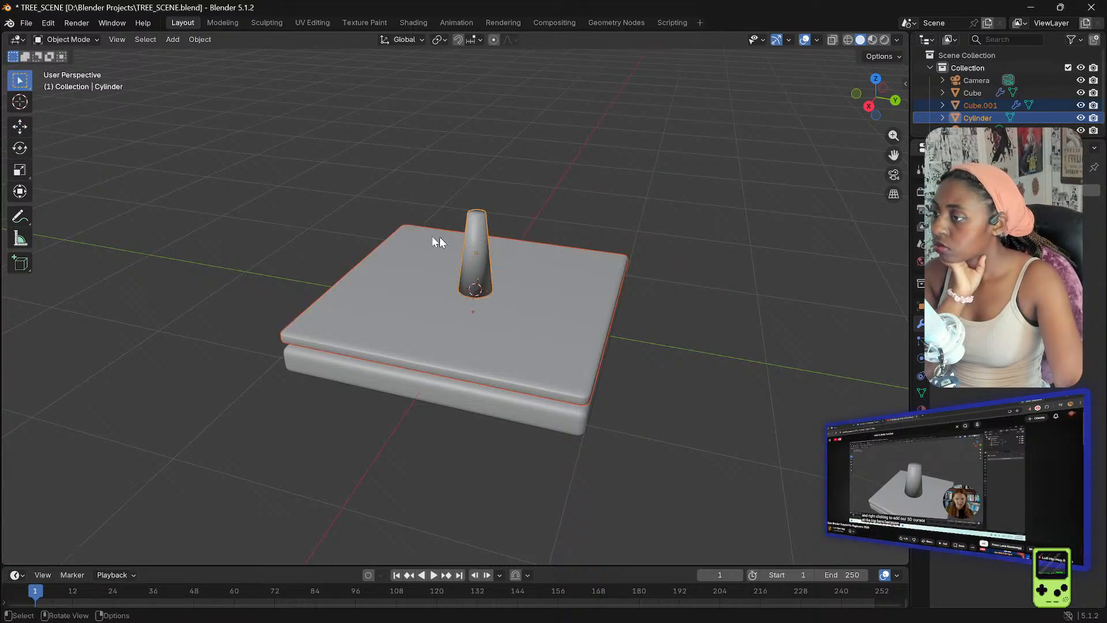
left_click(99, 217)
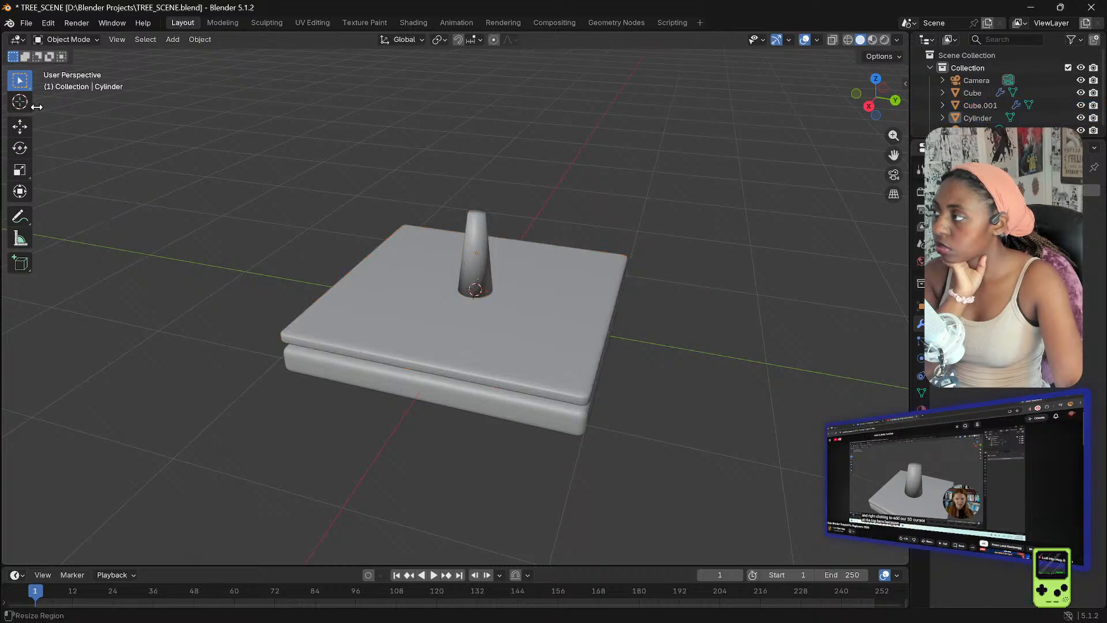
- Select the trunk and move it along the Y axis, off the centre of the upper slab
left_click(19, 125)
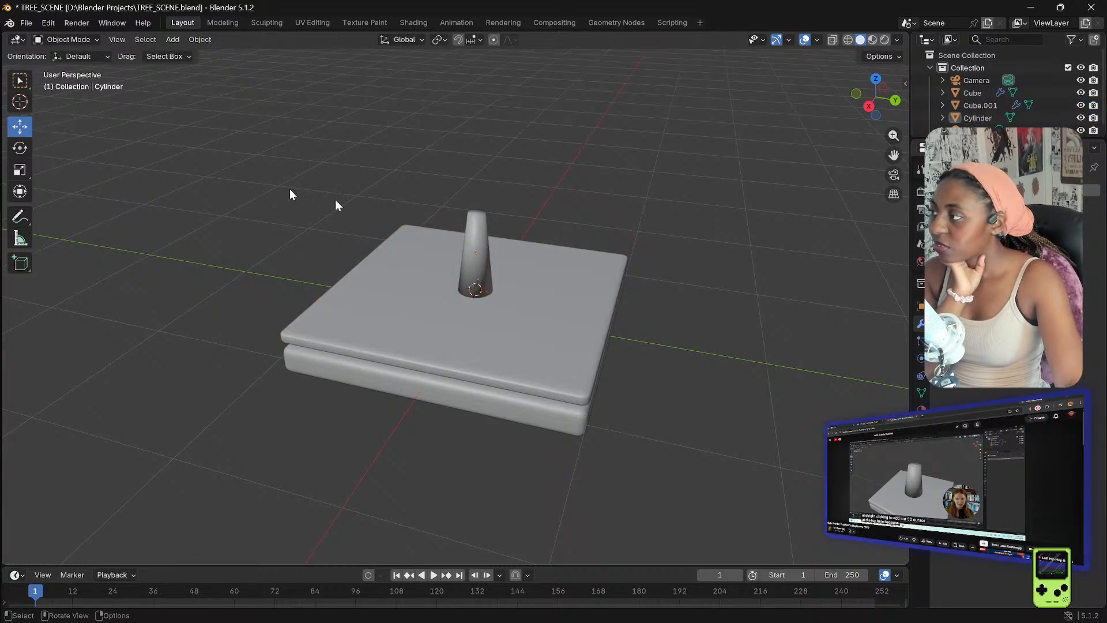
left_click(476, 237)
left_click_drag(475, 236, 463, 238)
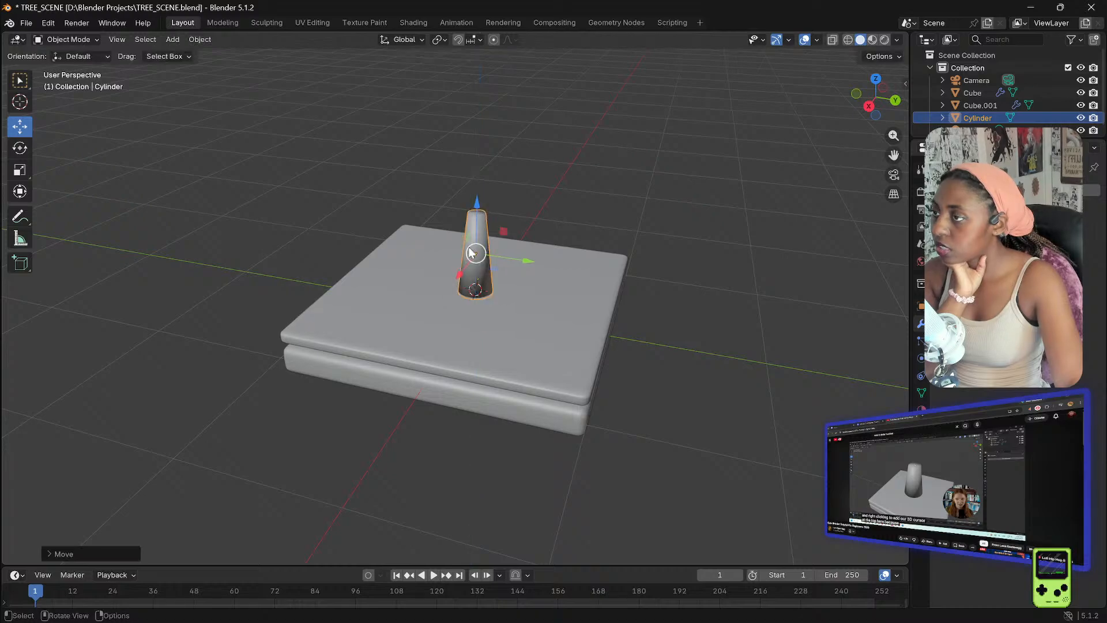
left_click_drag(517, 268, 489, 256)
right_click(502, 175)
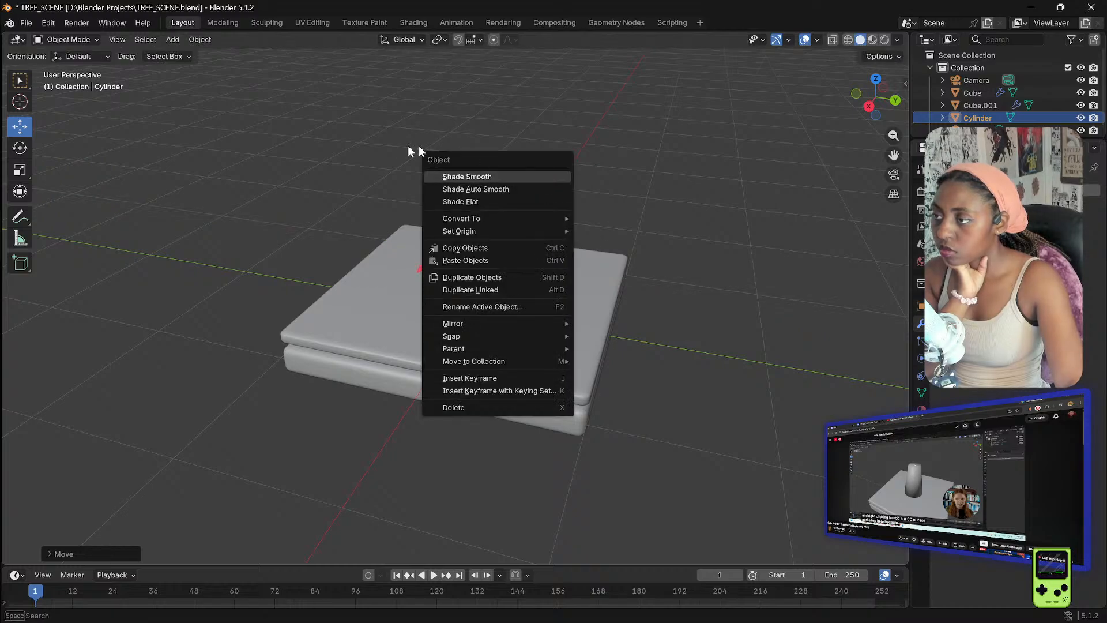
middle_click_drag(444, 234, 314, 249)
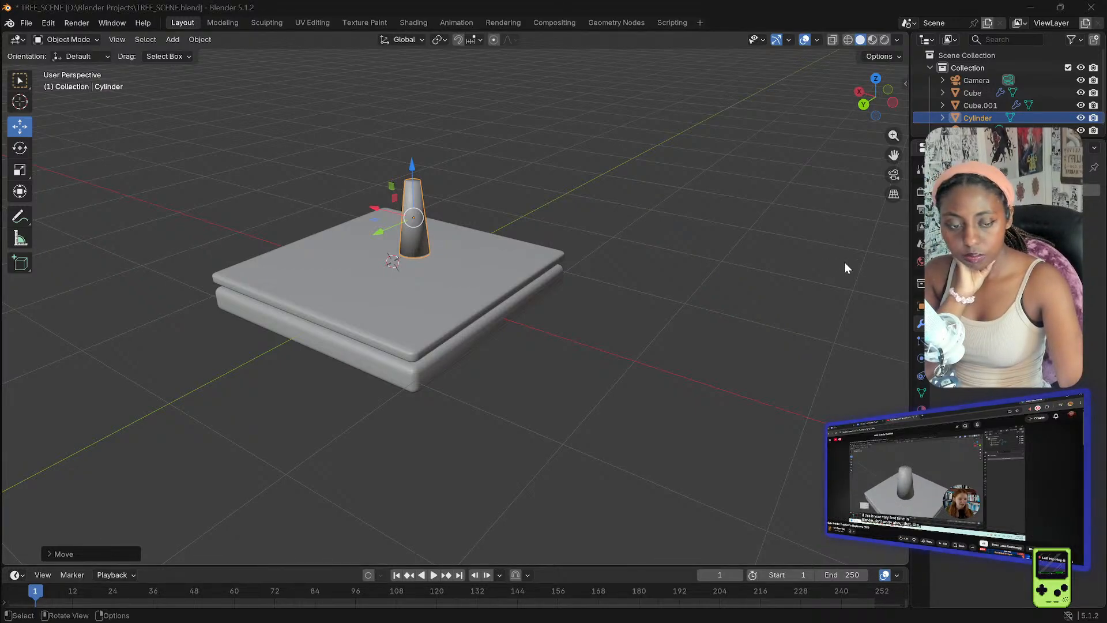
- Place the 3D cursor on the trunk's top face
scroll(493, 166, "up", 4)
middle_click_drag(544, 127, 762, 158)
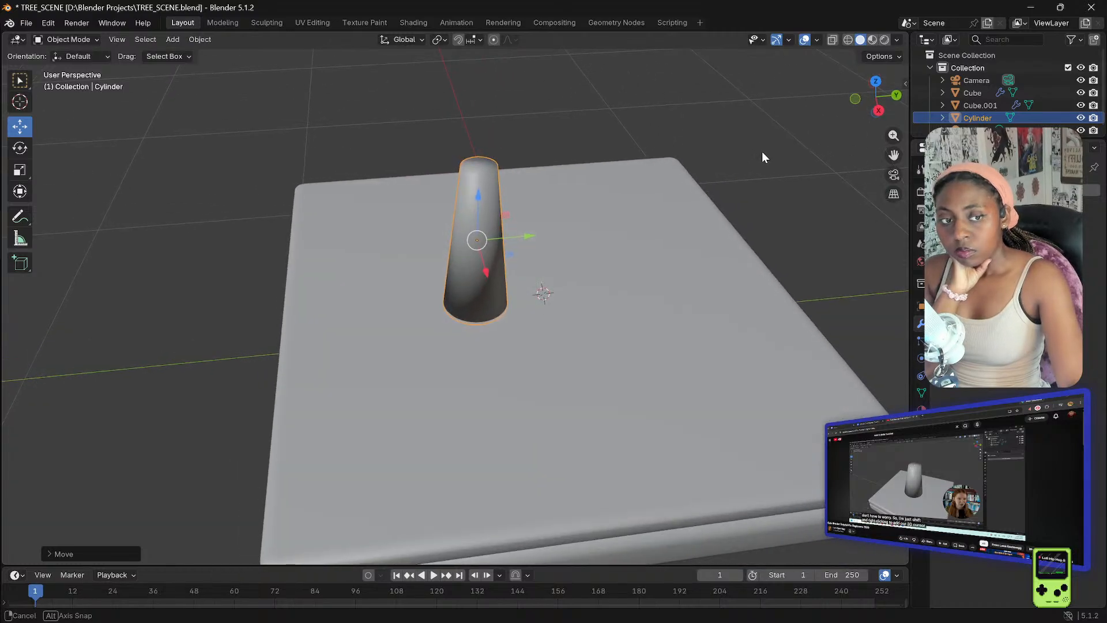
mouse_move(549, 106)
middle_mouse_down()
mouse_move(569, 110)
mouse_move(555, 124)
middle_mouse_up()
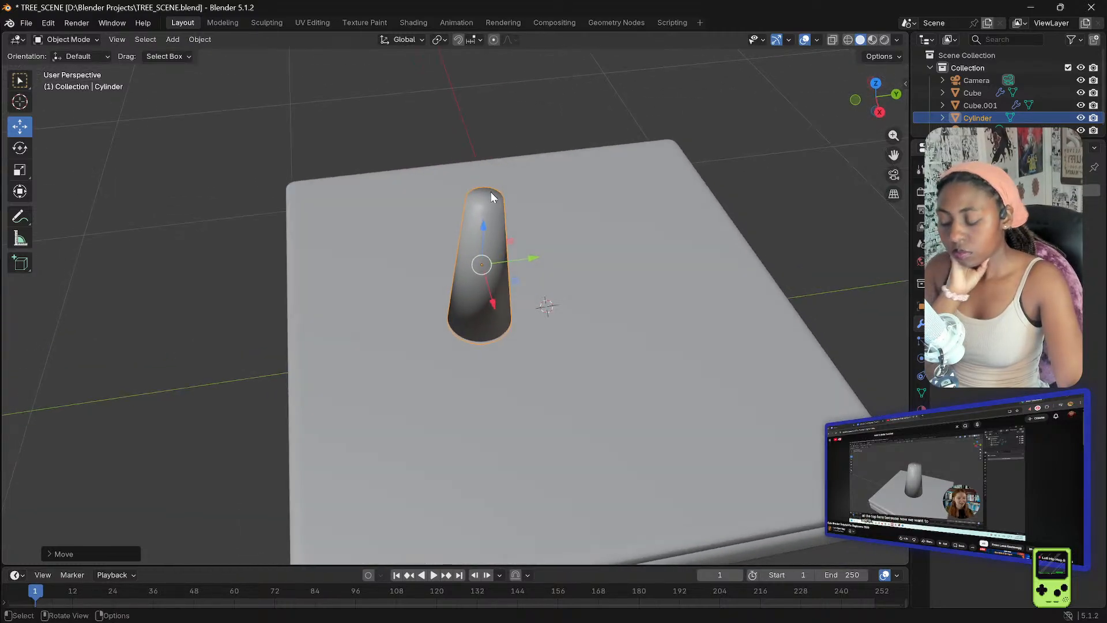
right_click(490, 196, "shift")
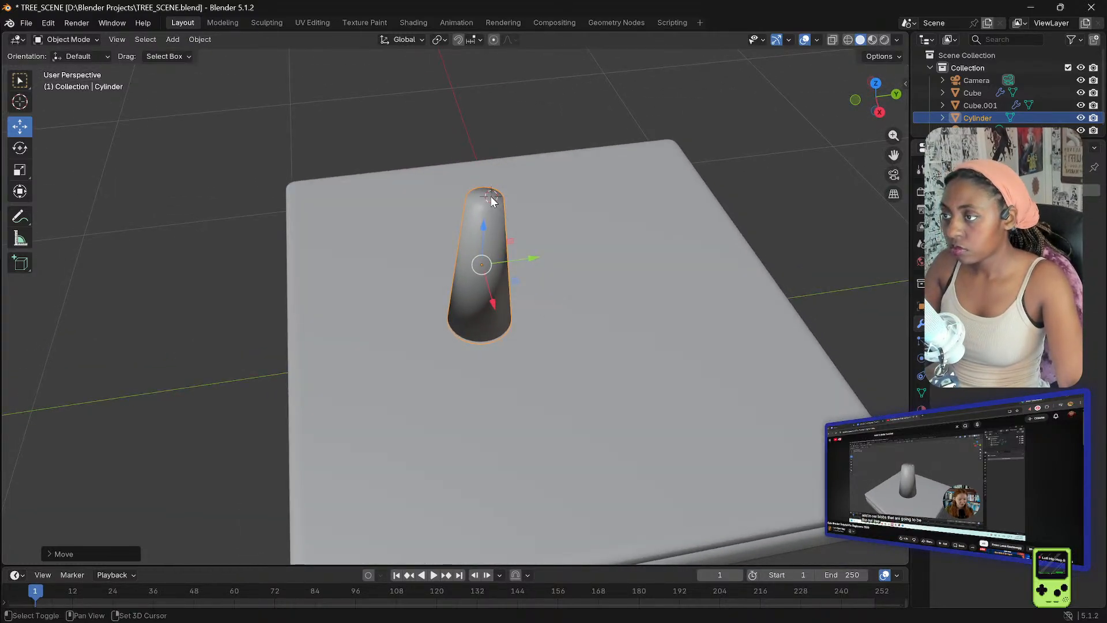
mouse_move(510, 199)
middle_mouse_down()
mouse_move(462, 161)
mouse_move(437, 158)
mouse_move(504, 186)
middle_mouse_up()
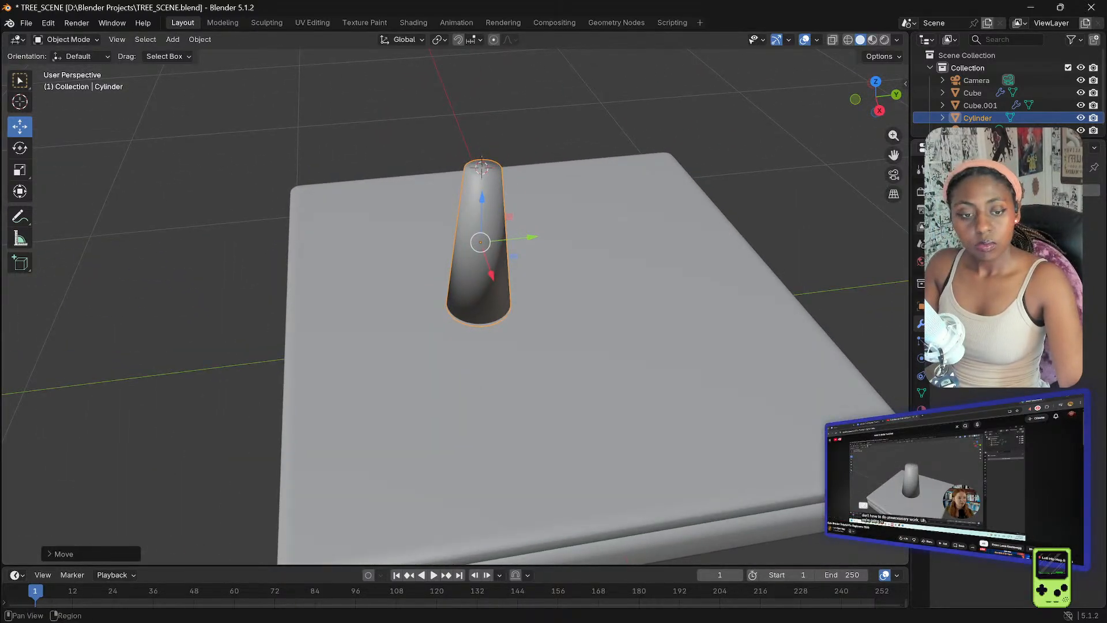
- Try adding a UV sphere at the 3D cursor and scaling it along the X axis, and undo both
left_click(173, 39)
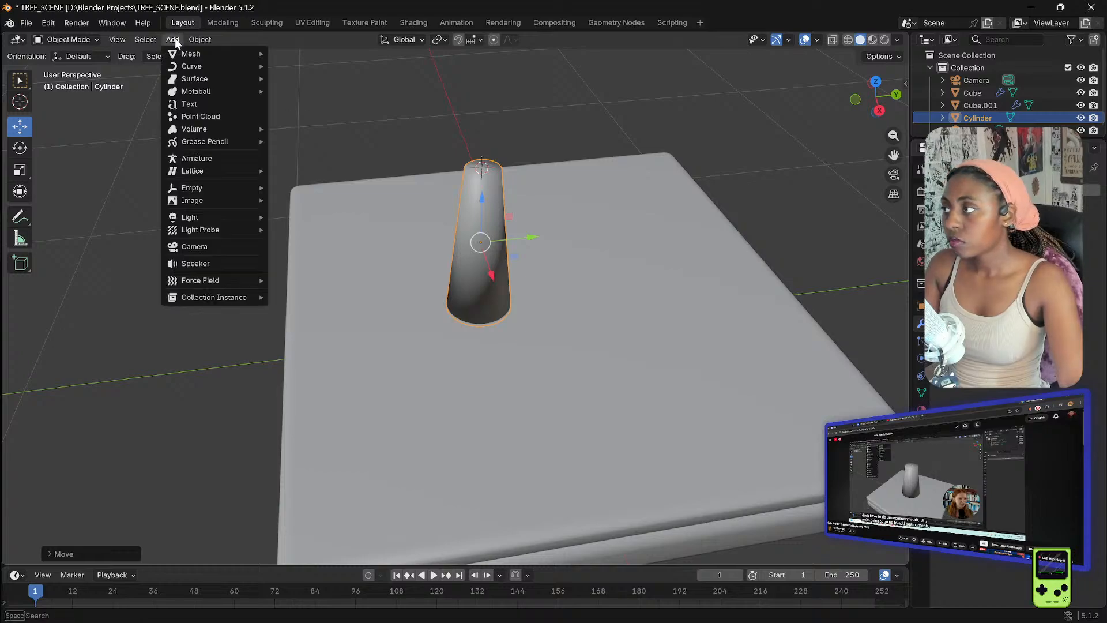
mouse_move(190, 53)
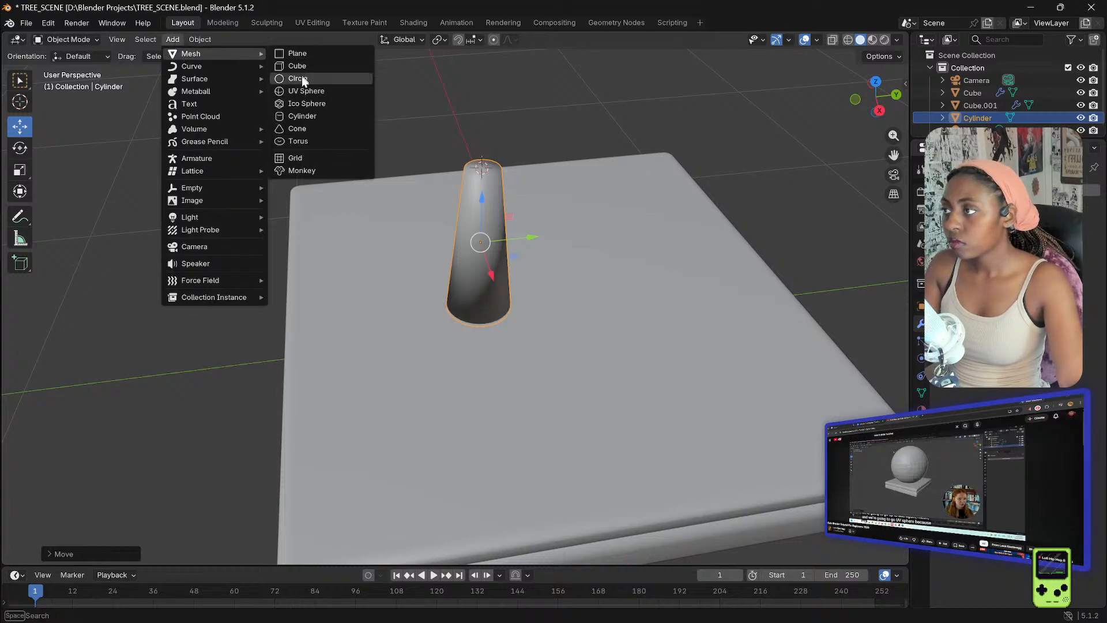
left_click(303, 91)
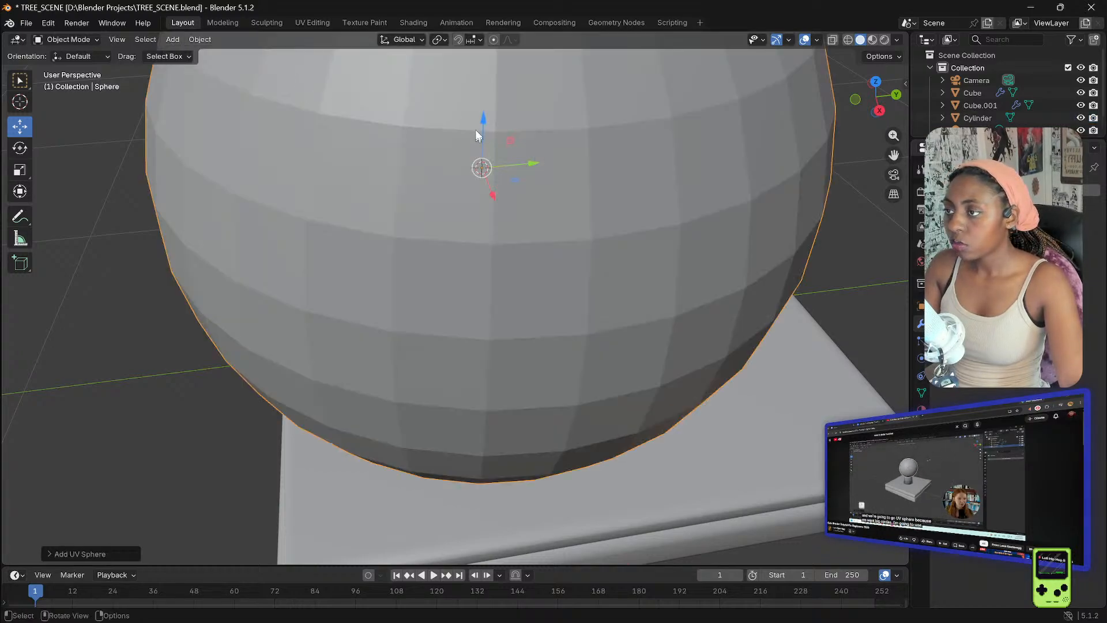
key("s")
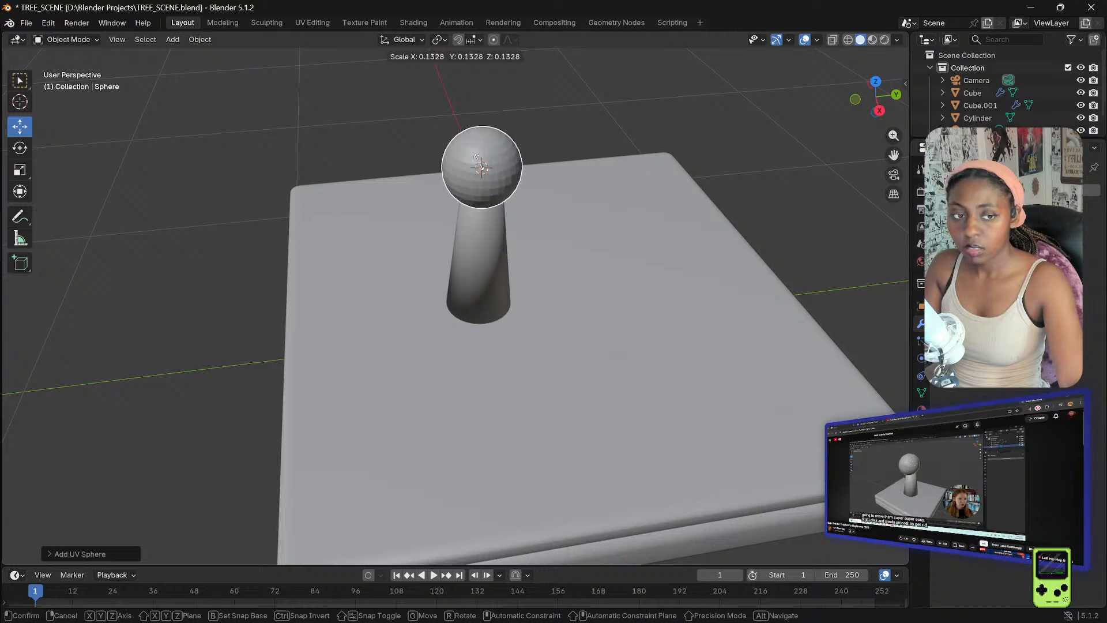
key("x")
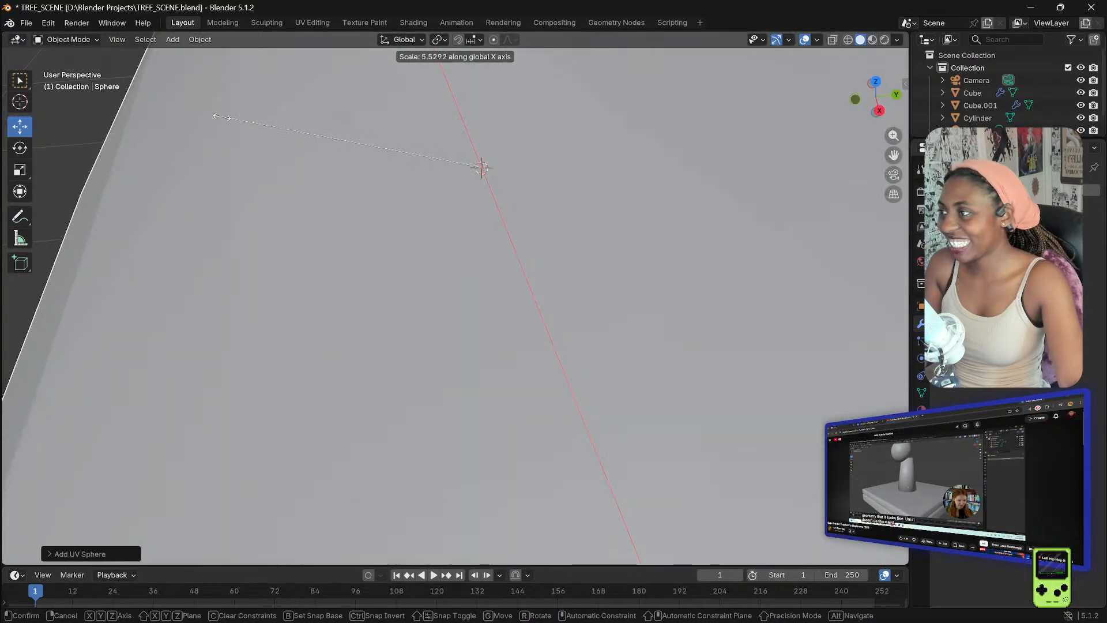
left_click(211, 119)
key("ctrl+z")
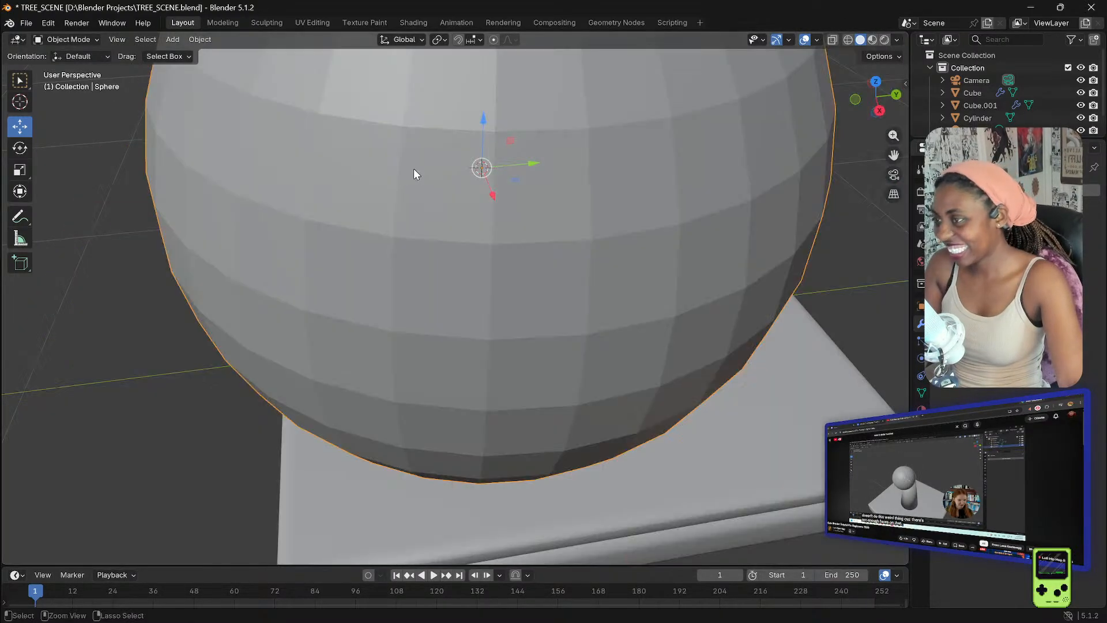
key("ctrl+z")
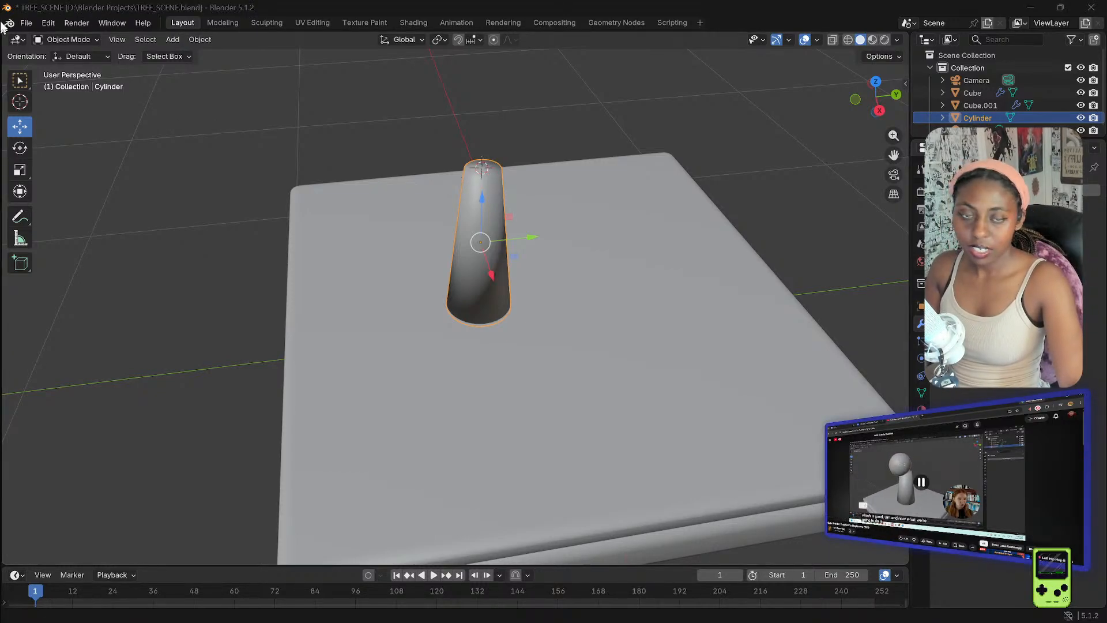
- Add a UV sphere mesh at the 3D cursor on top of the trunk
left_click(173, 39)
mouse_move(231, 54)
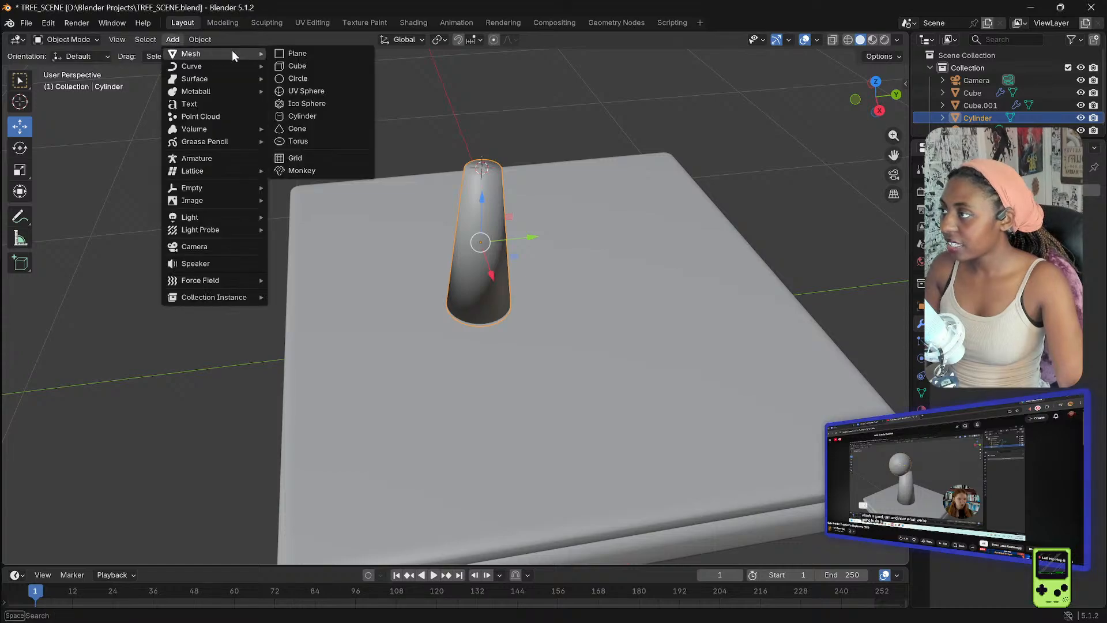
left_click(304, 93)
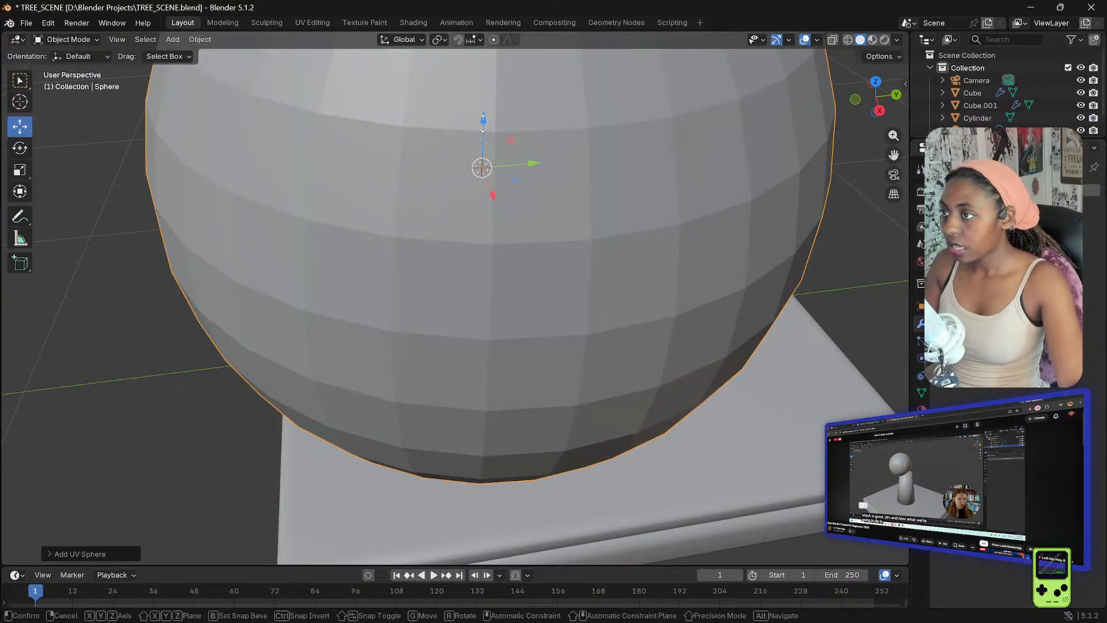
key("s")
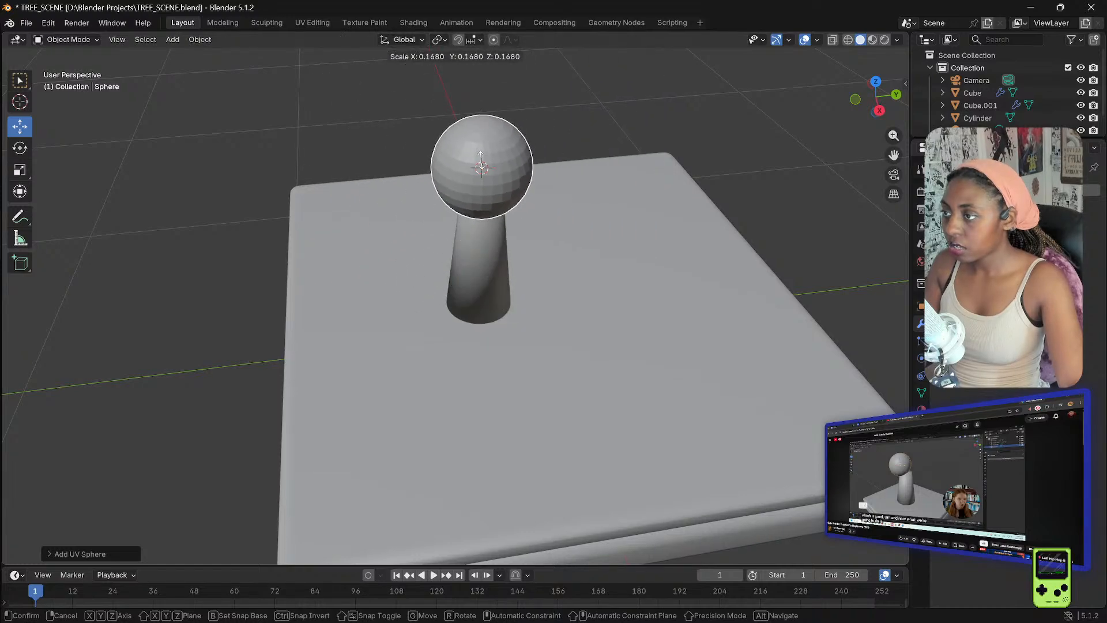
key("z")
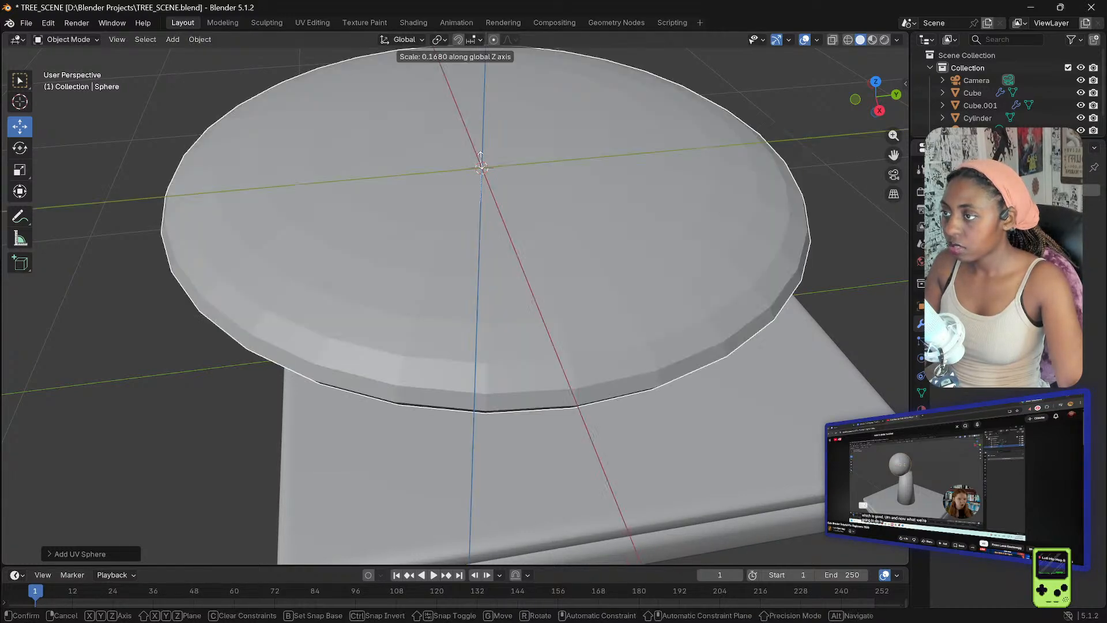
key("z")
right_click(481, 161)
right_click(482, 161)
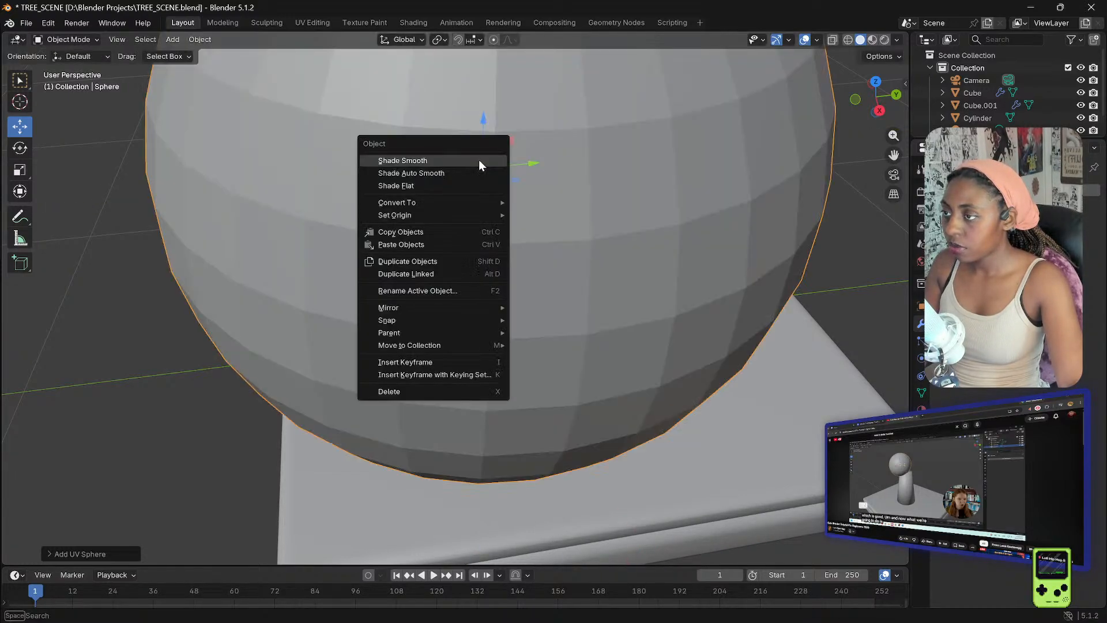
left_click(536, 161)
right_click(536, 164)
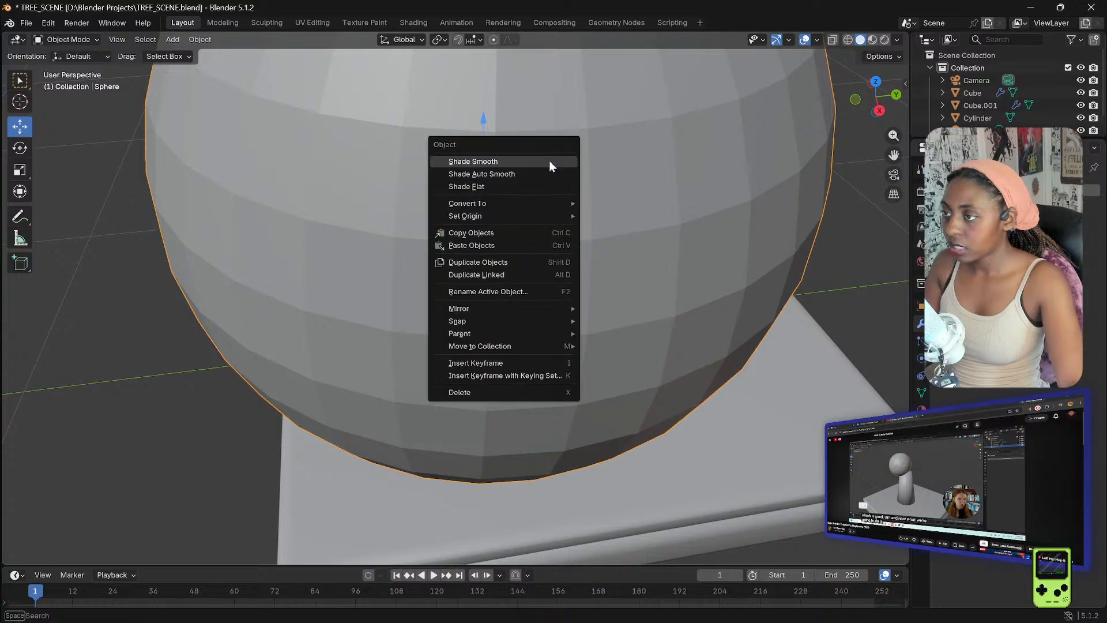
- Scale the UV sphere down uniformly to about 0.16 and raise it along the Z axis above the trunk
left_click(372, 129)
key("s")
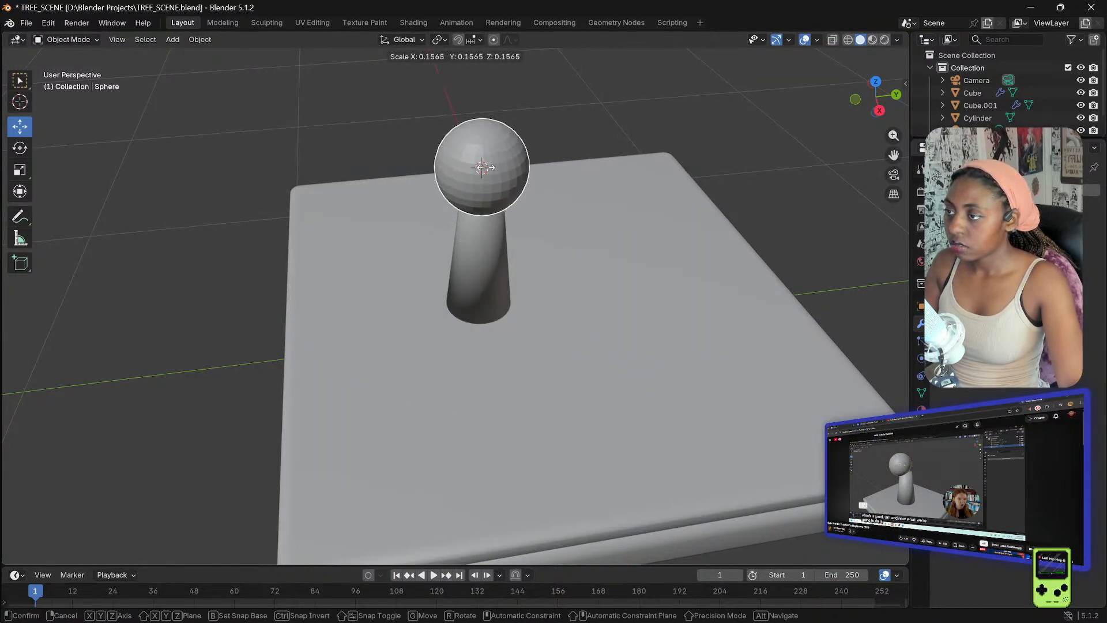
left_click(484, 167)
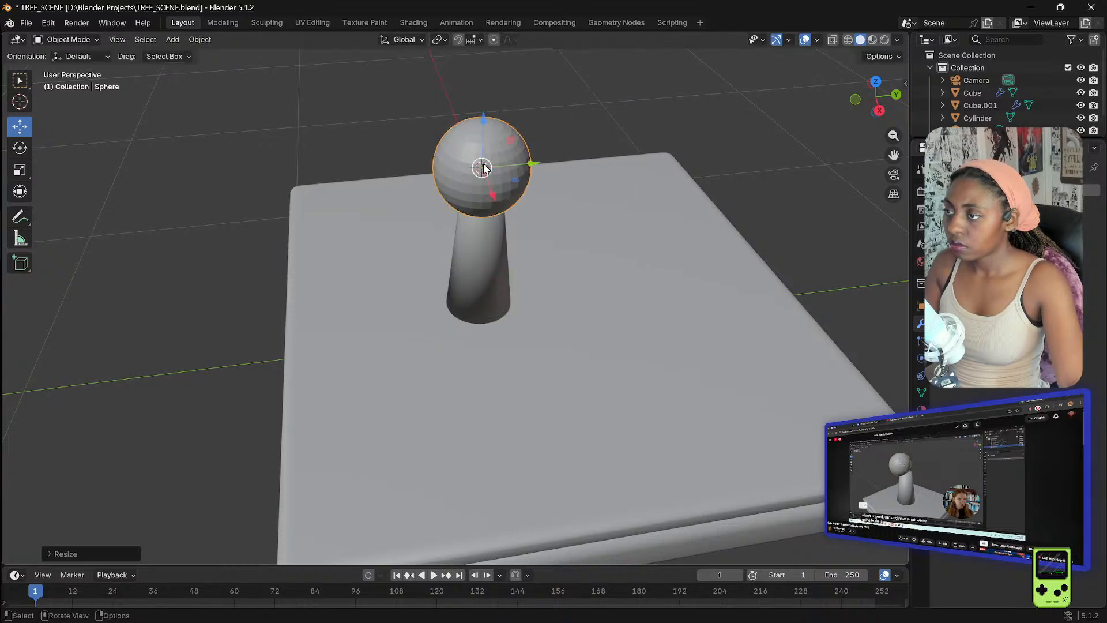
middle_click_drag(552, 146, 452, 100)
key("g")
key("z")
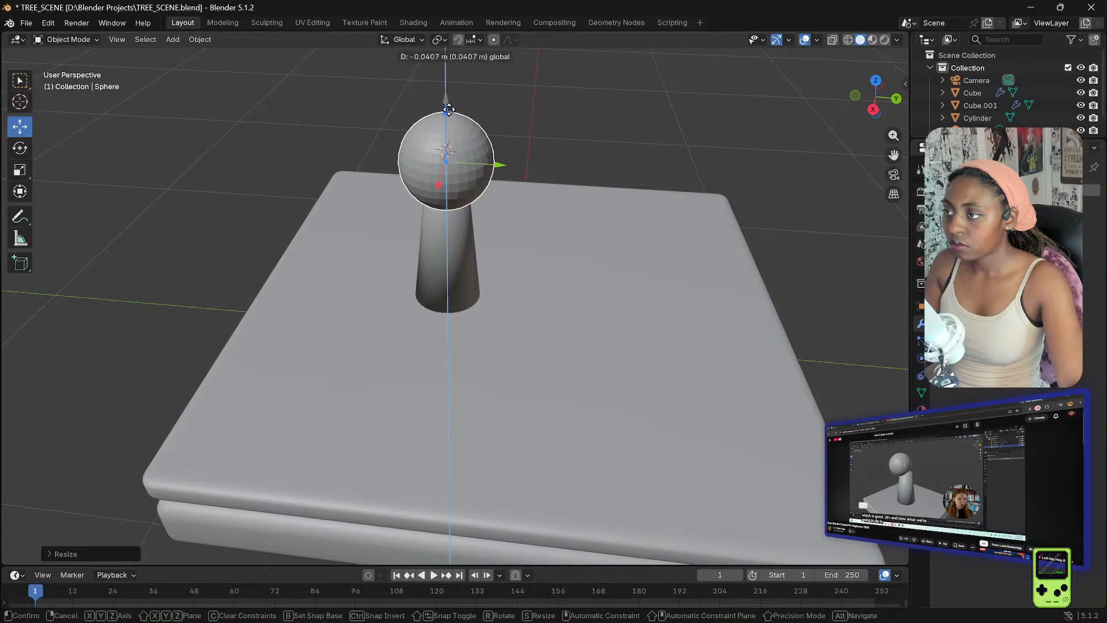
left_click(468, 71)
- Shrink the sphere further and lower it along the Z axis to rest on the trunk's top
key("s")
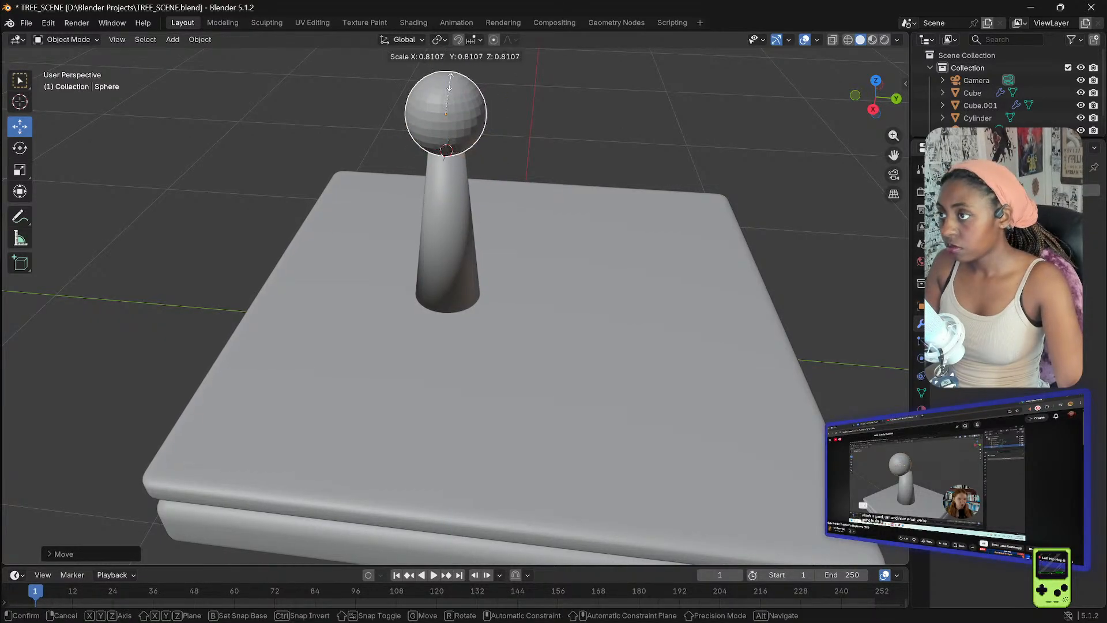
left_click(450, 89)
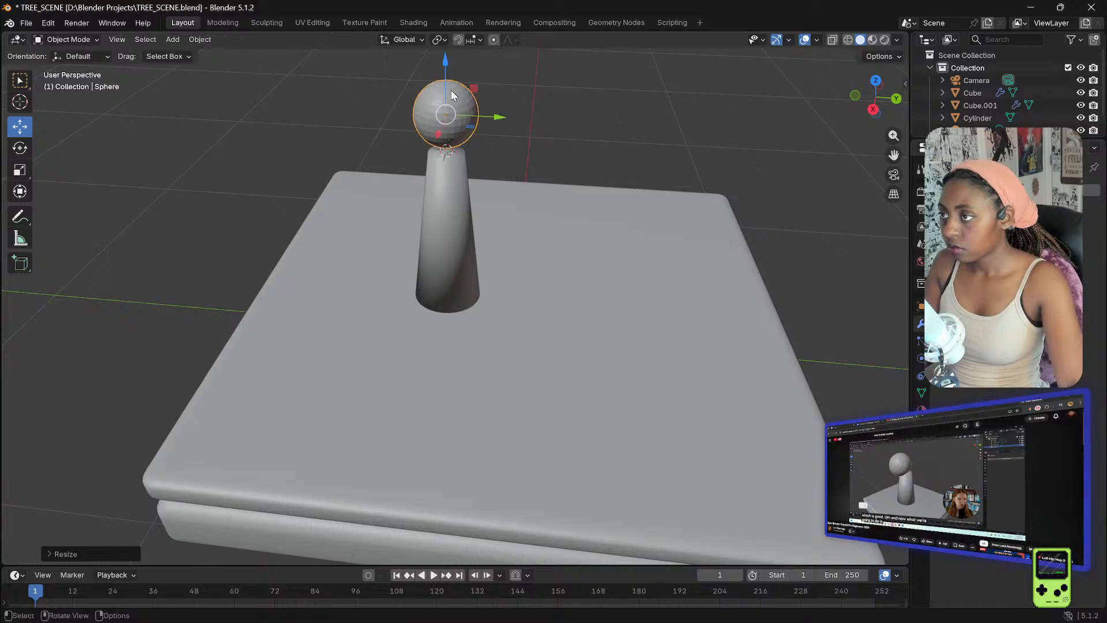
left_click_drag(445, 64, 448, 82)
middle_click_drag(325, 138, 402, 151)
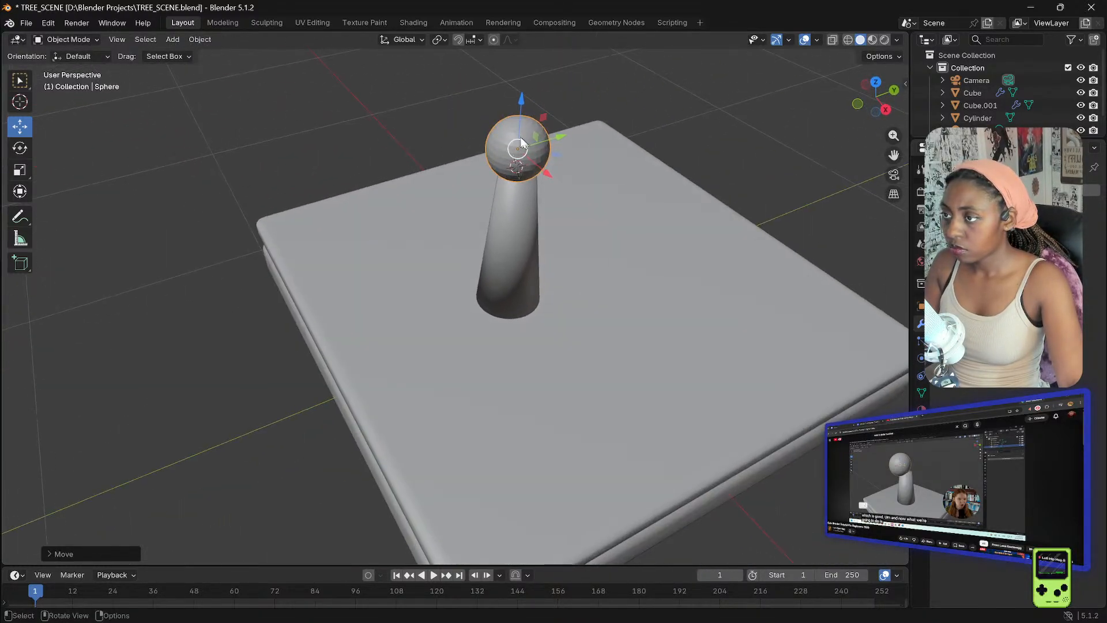
middle_click_drag(672, 148, 630, 117)
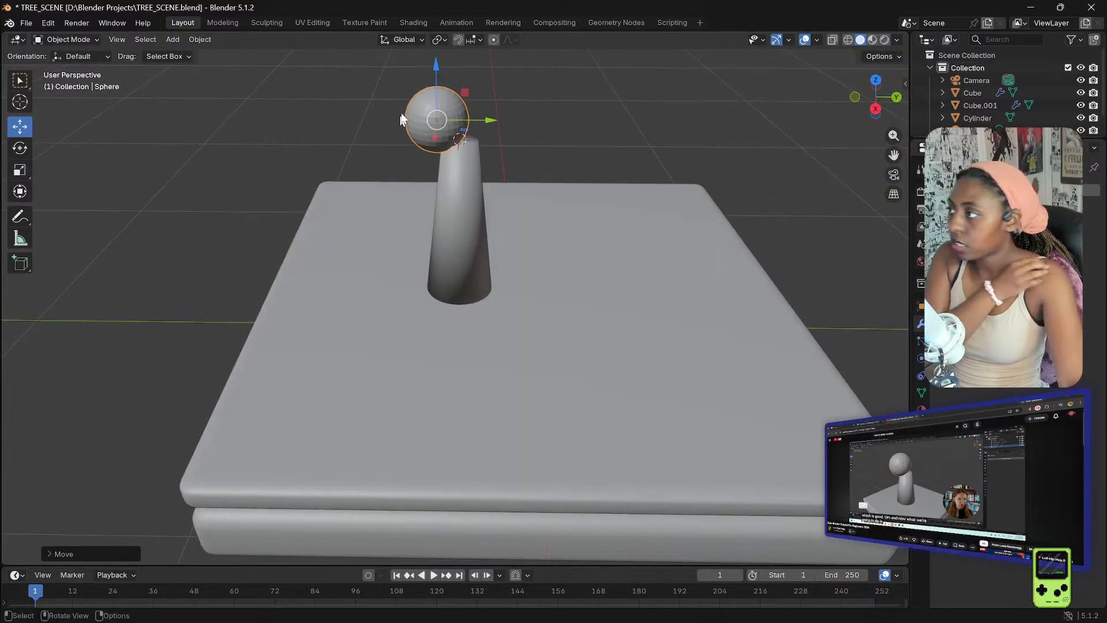
- Apply Shade Smooth to the sphere and watch the next part of the tutorial video
right_click(439, 98)
left_click(430, 102)
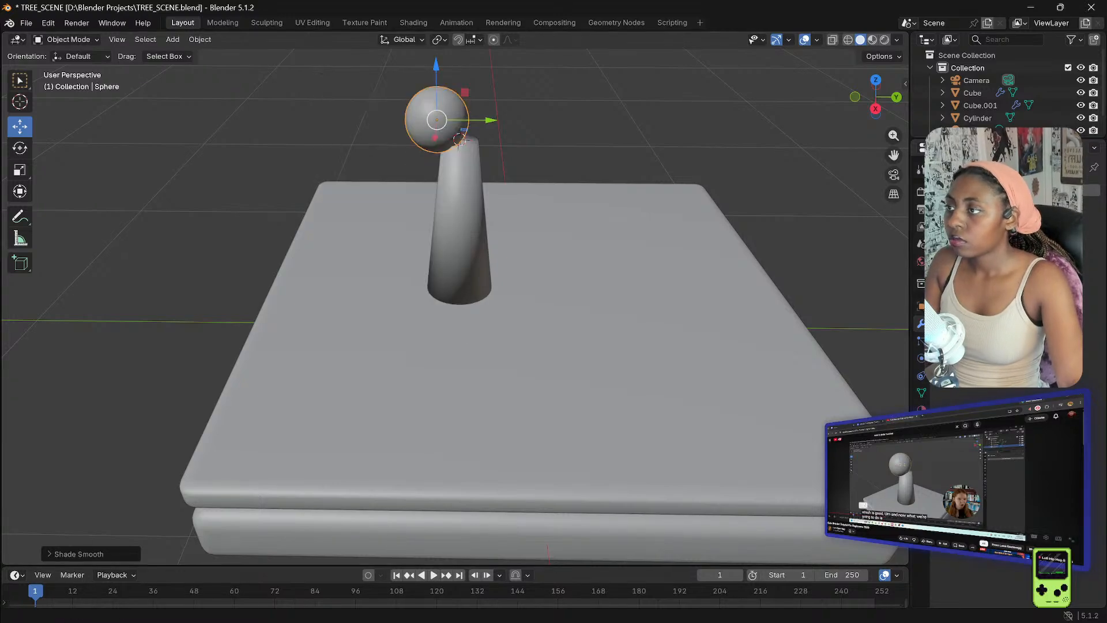
left_click(867, 482)
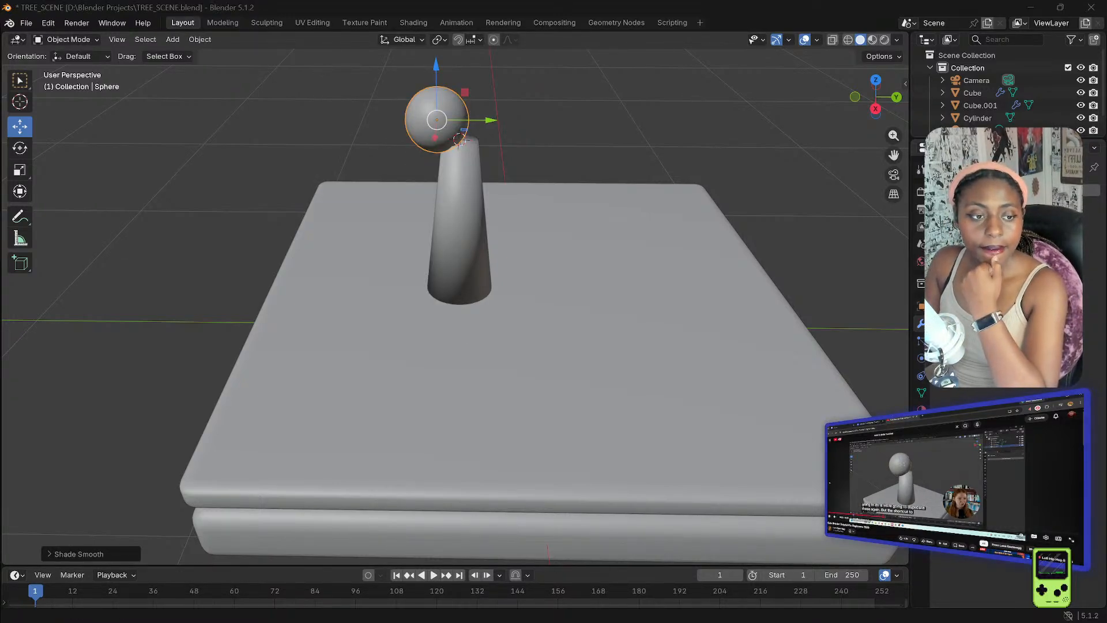
left_click(860, 505)
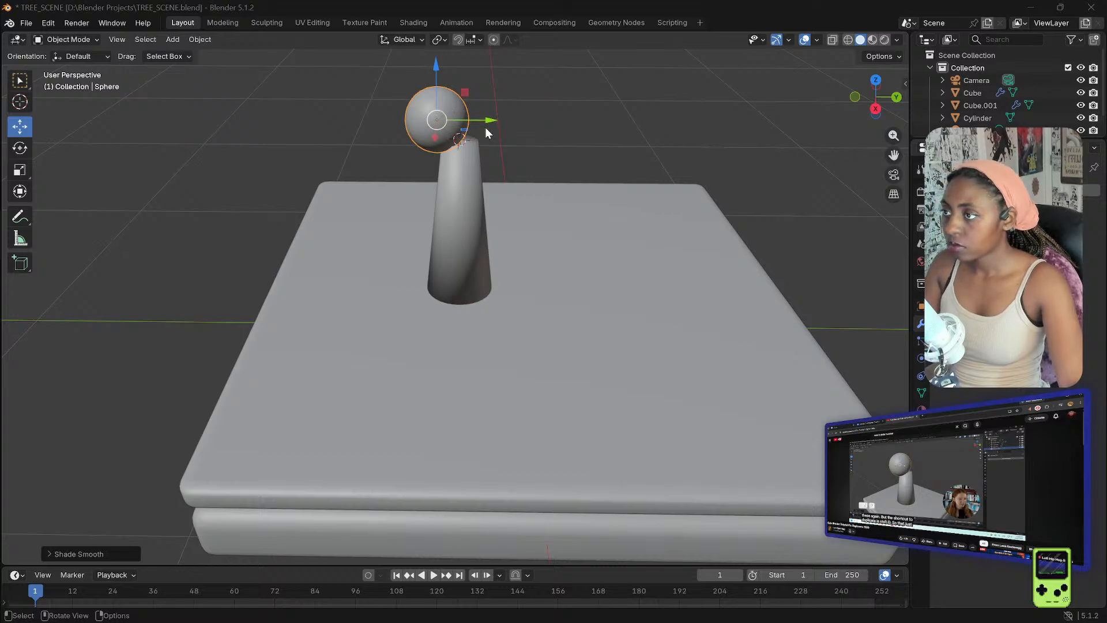
- Nudge the sphere along the Y axis and place a duplicate beside it, about 0.16 m further along Y
left_click(436, 107)
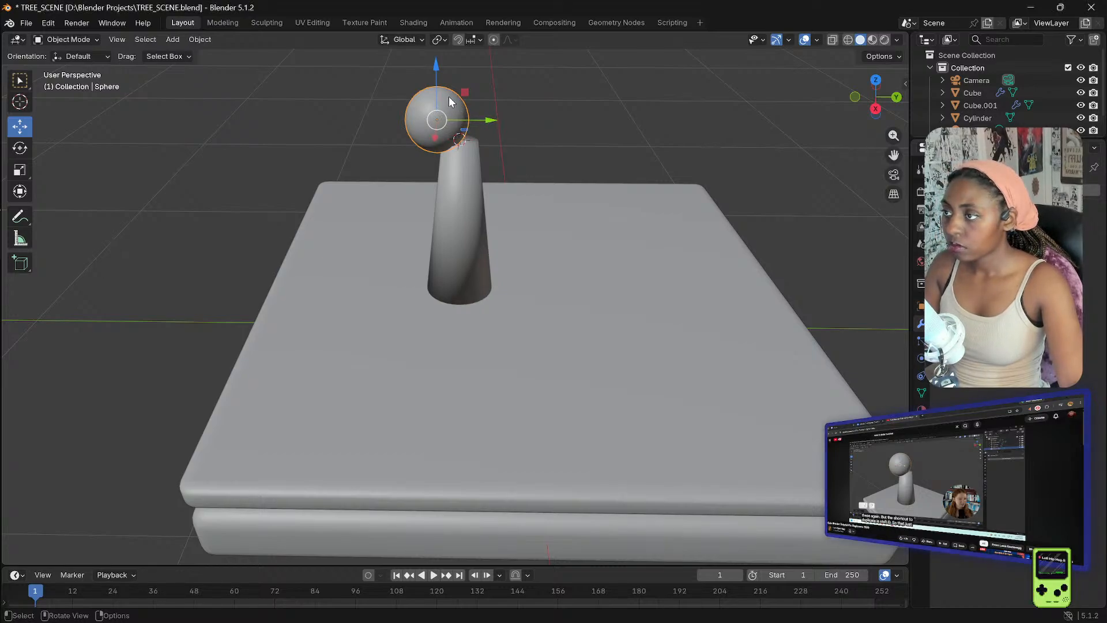
left_click_drag(483, 122, 495, 125)
key("shift+d")
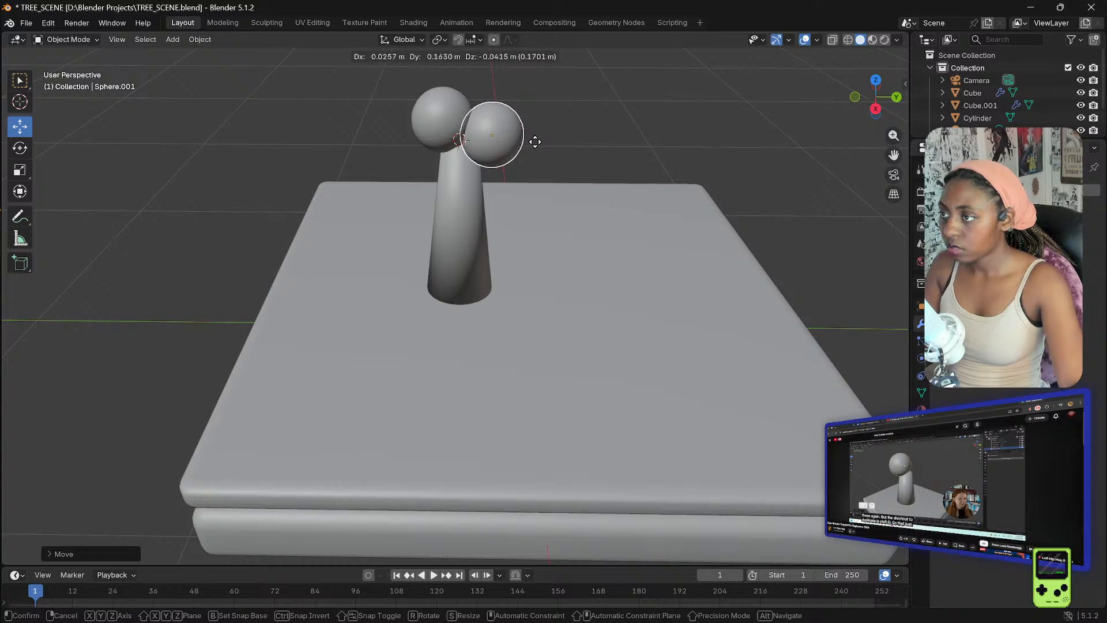
left_click(534, 137)
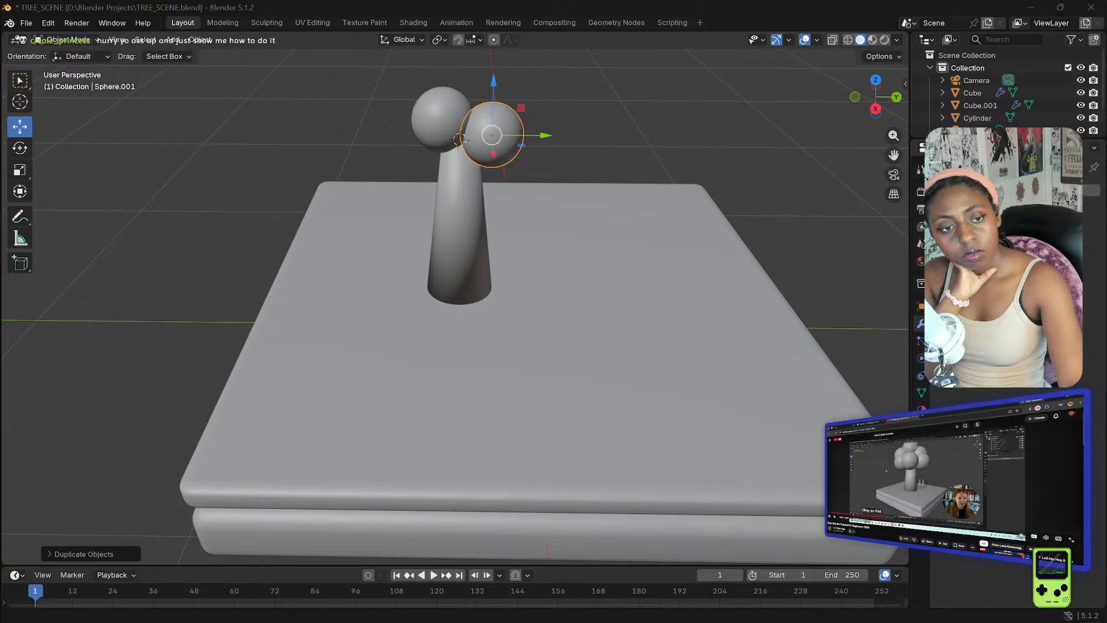
- Examine the two foliage spheres on the trunk from several sides
middle_click_drag(605, 179, 485, 156)
middle_click_drag(647, 104, 658, 93)
scroll(656, 86, "down", 1)
right_click(659, 92)
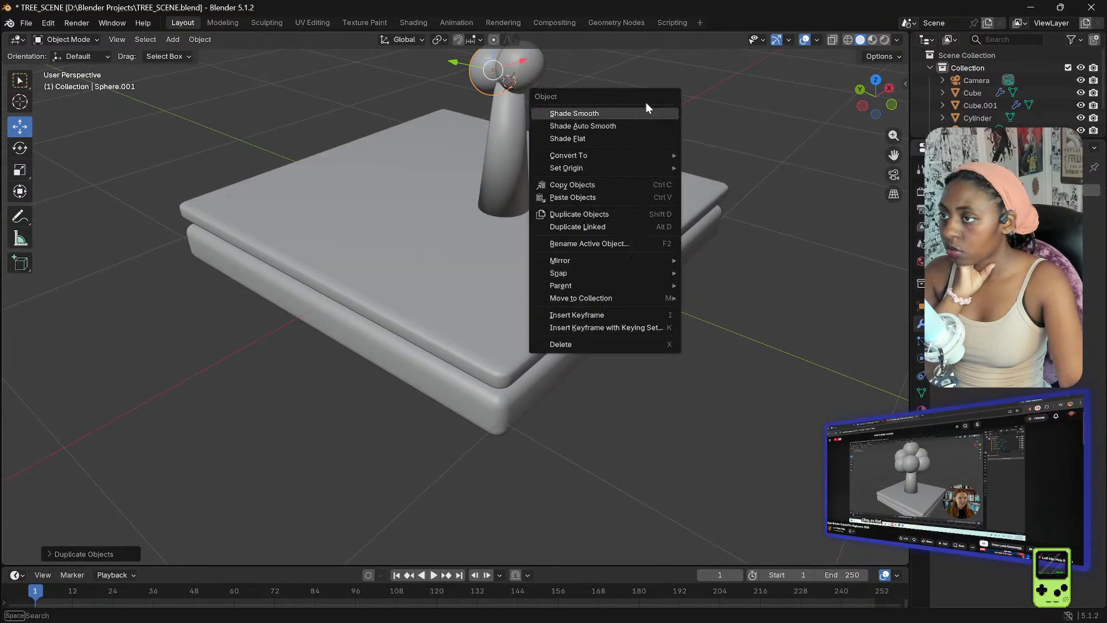
left_click(609, 82)
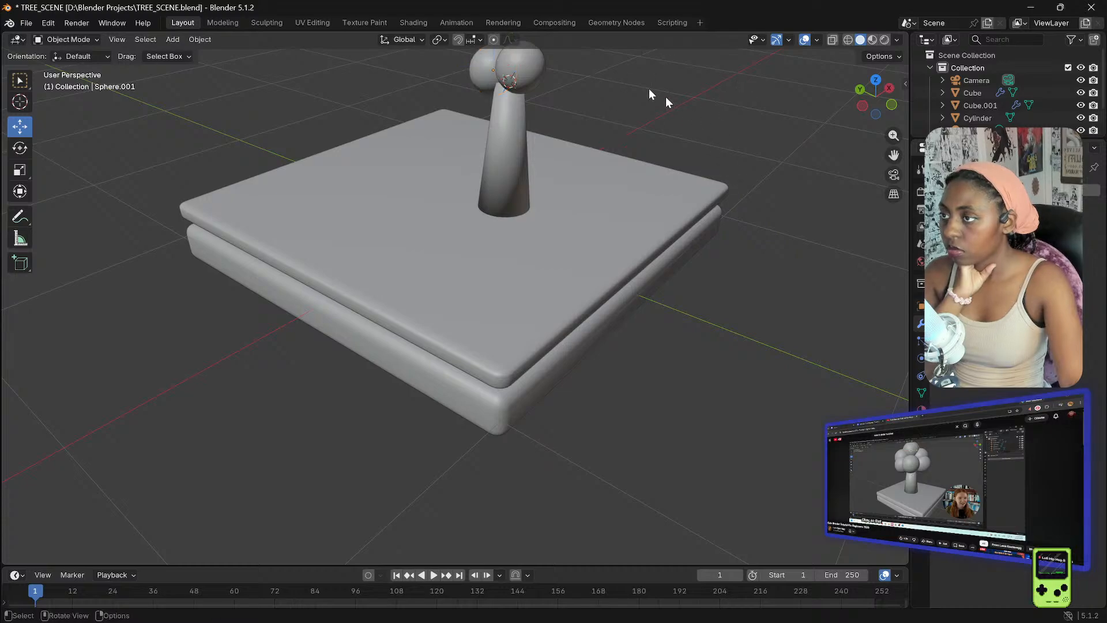
middle_click_drag(635, 88, 645, 64)
scroll(629, 85, "down", 1)
middle_click_drag(606, 107, 386, 135)
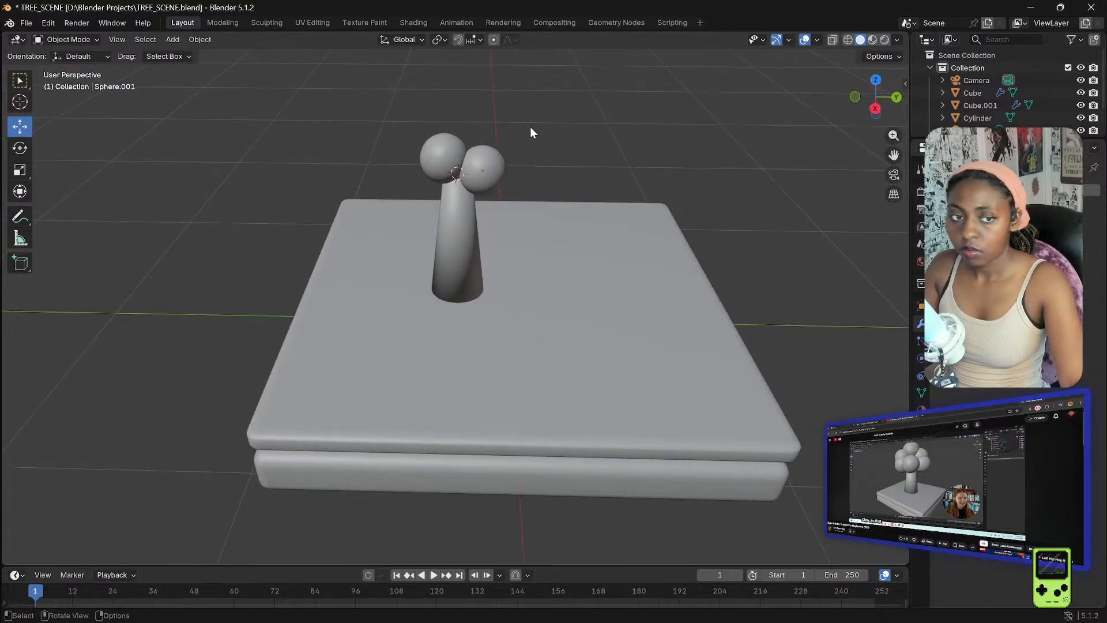
- Duplicate the original sphere and position the copy against the other two at the back of the trunk's top
middle_click_drag(544, 119, 545, 120)
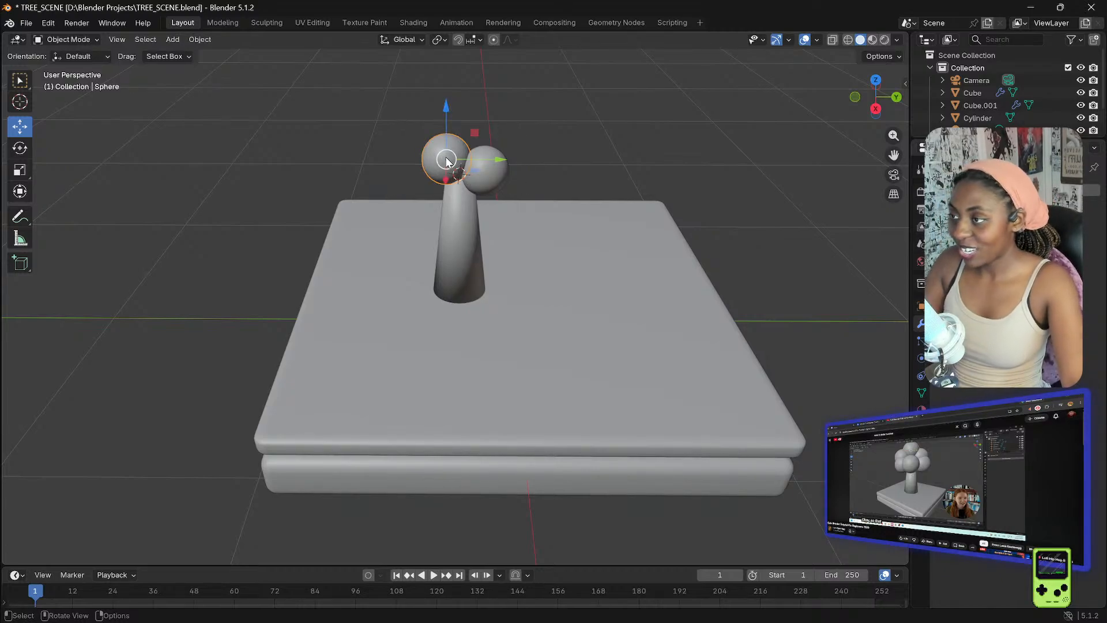
key("shift+d")
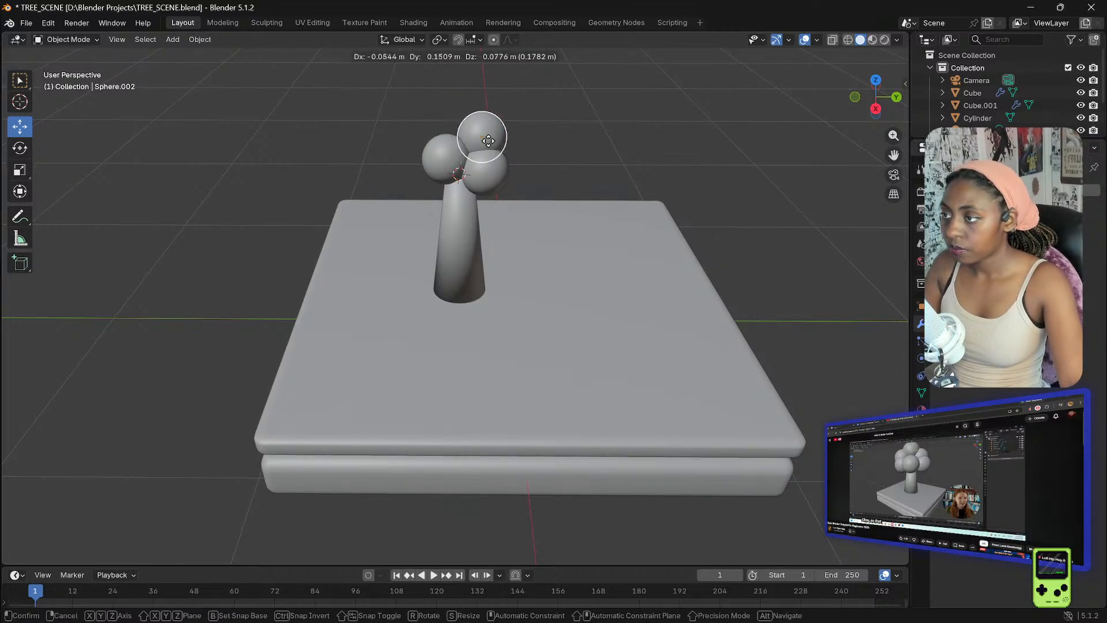
left_click(486, 142)
right_click(581, 138)
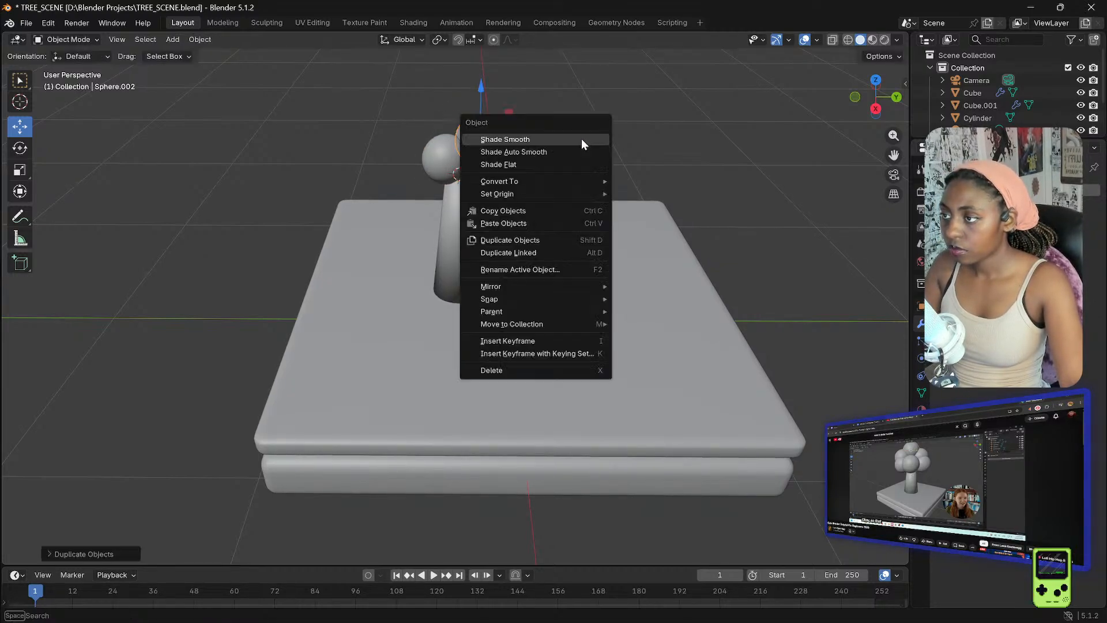
key("Escape")
middle_click_drag(642, 108, 709, 124)
key("g")
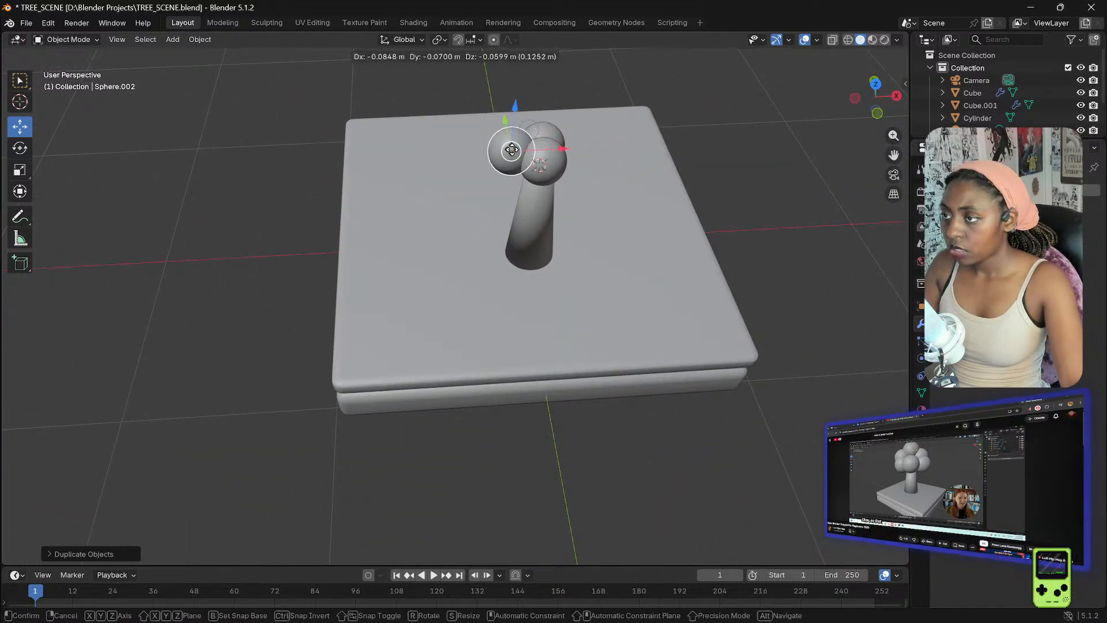
left_click(531, 148)
- Select the second foliage sphere and raise it slightly along the Z axis
scroll(729, 160, "down", 1)
scroll(573, 173, "up", 1)
middle_click_drag(573, 173, 551, 158)
scroll(554, 159, "up", 3)
left_click_drag(455, 201, 460, 196)
left_click(439, 197)
key("g")
key("z")
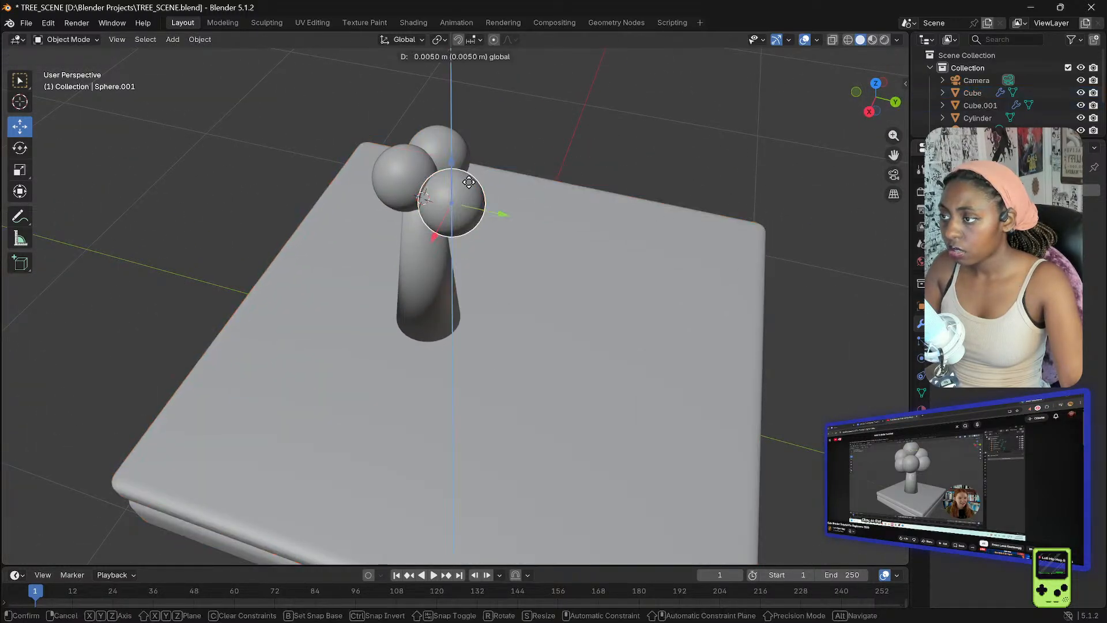
left_click(466, 175)
middle_click_drag(363, 168, 310, 112)
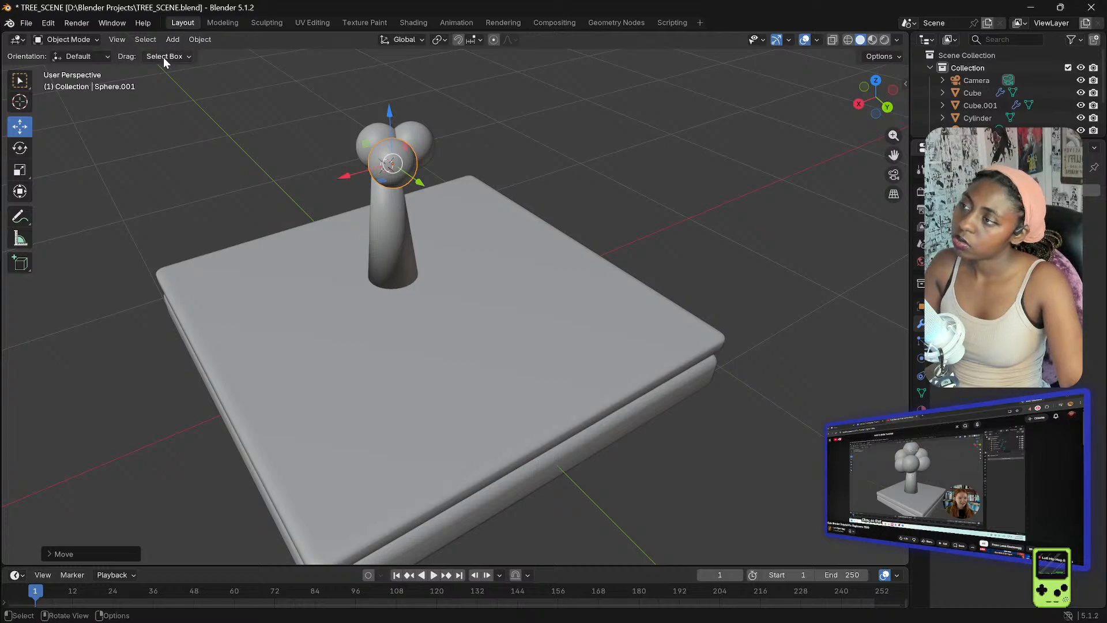
mouse_move(638, 618)
left_click(754, 611)
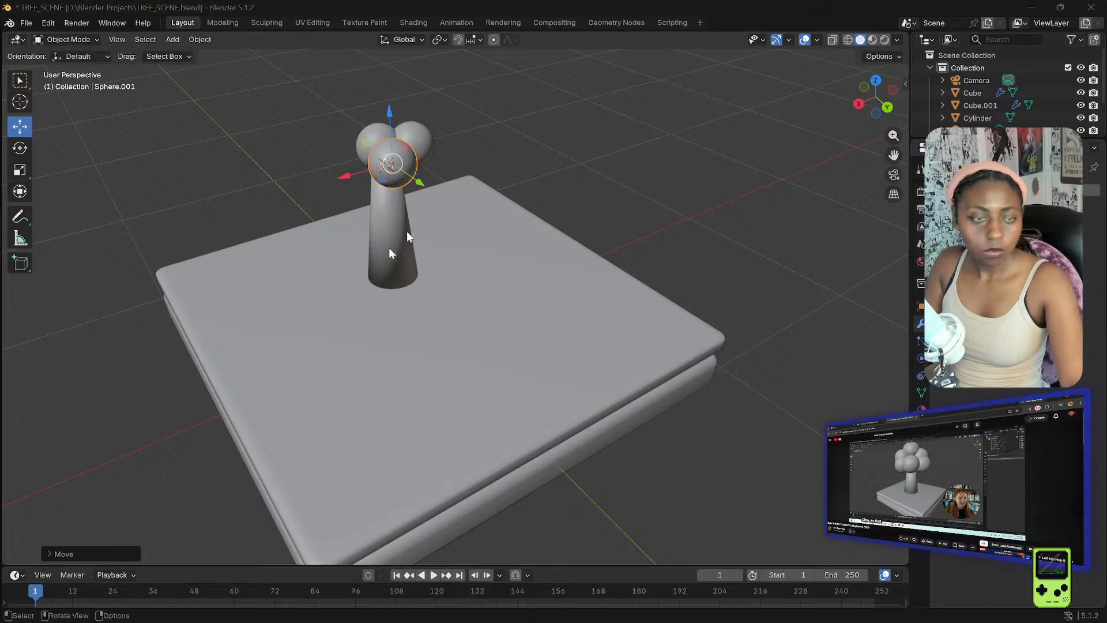
- Duplicate a foliage sphere and place the copy in the open side of the ring, about 0.11 m away
left_click(386, 145)
key("shift+d")
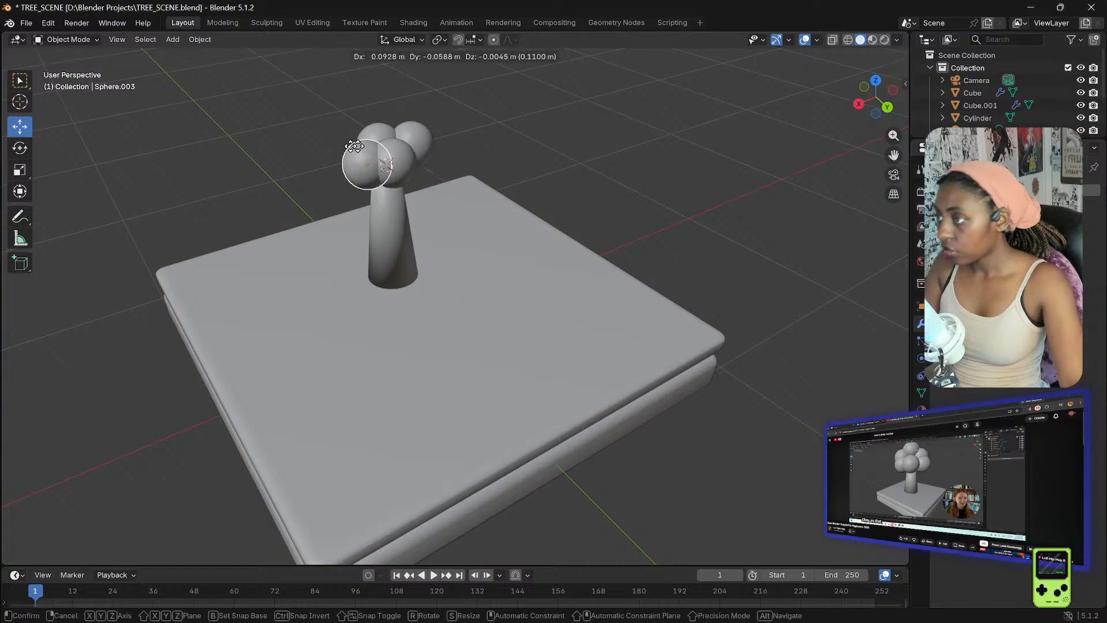
left_click(357, 144)
middle_click_drag(357, 144, 261, 154)
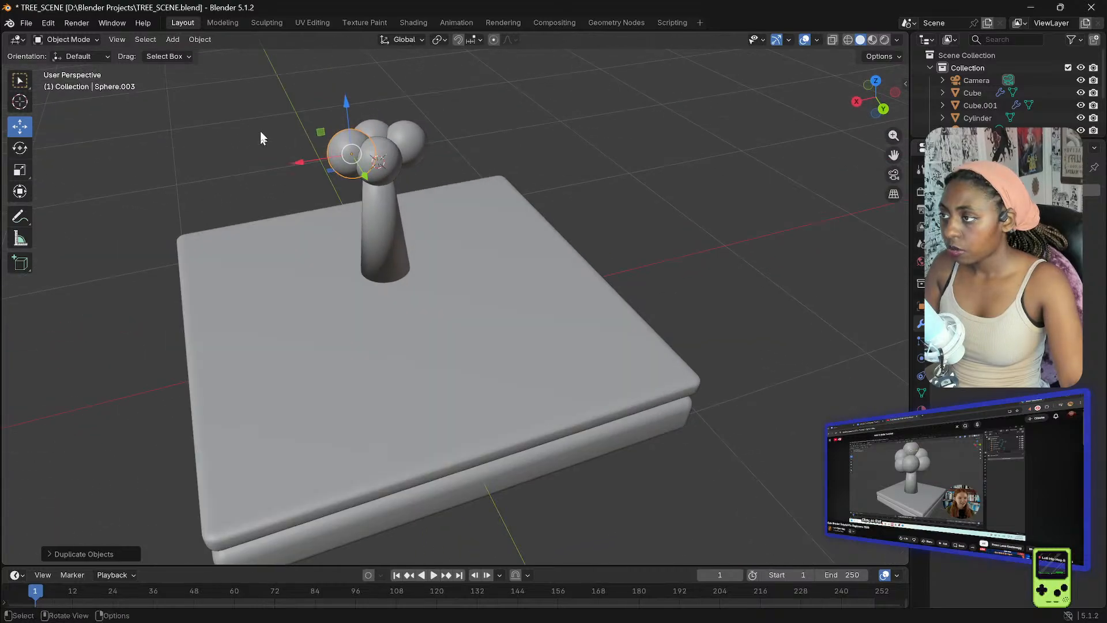
- Duplicate the newest sphere and place the copy on top of the foliage cluster as its crown
scroll(255, 120, "up", 1)
scroll(289, 132, "down", 1)
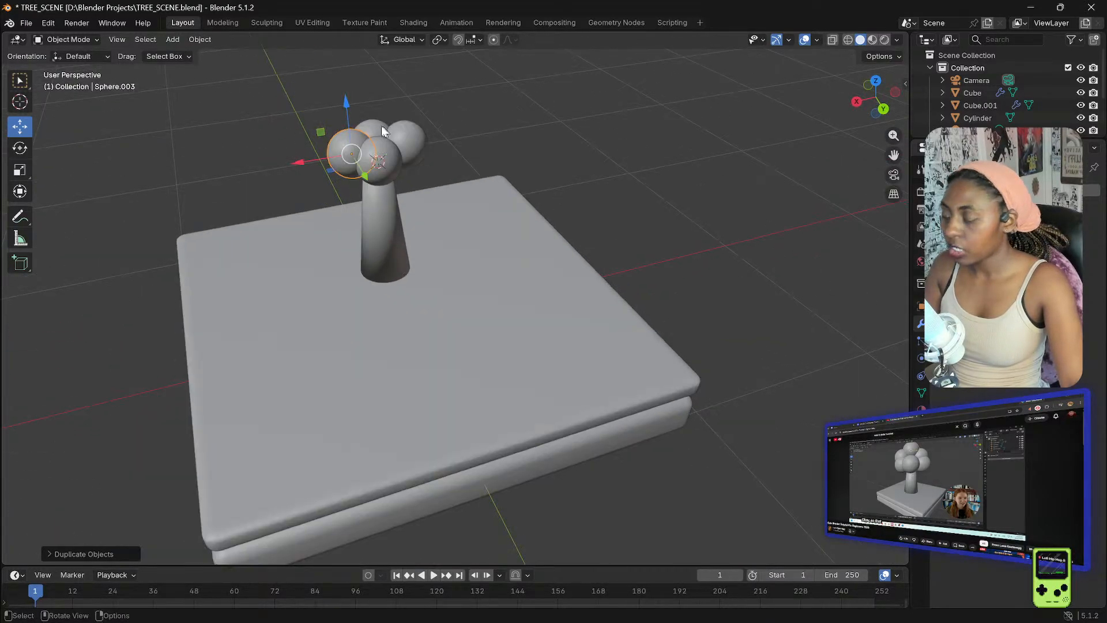
key("shift+d")
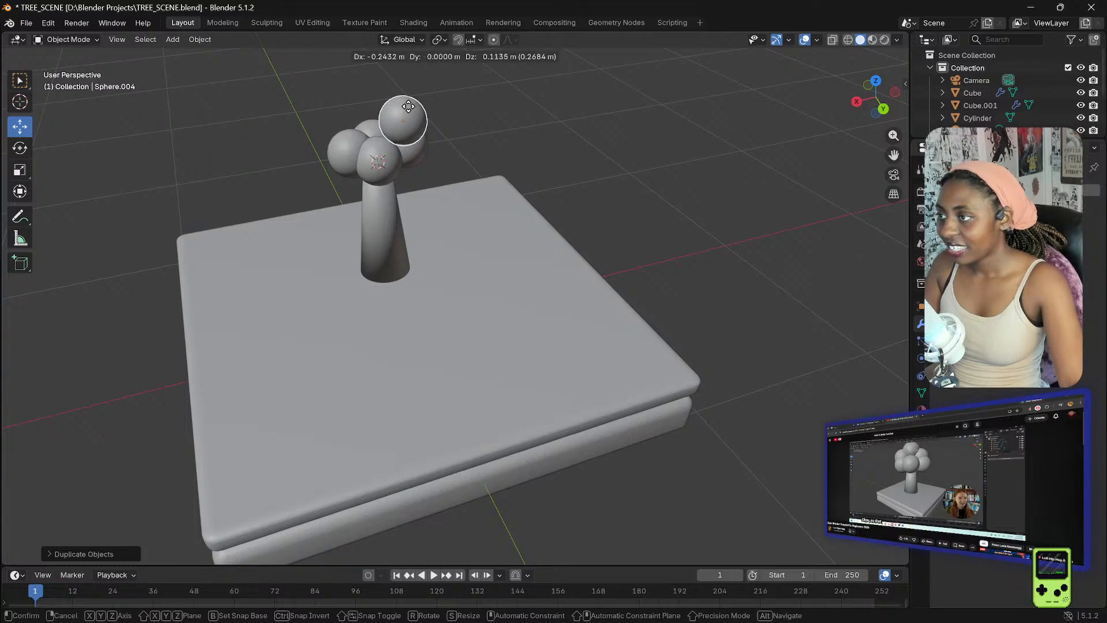
left_click(397, 111)
middle_click_drag(350, 127, 486, 132)
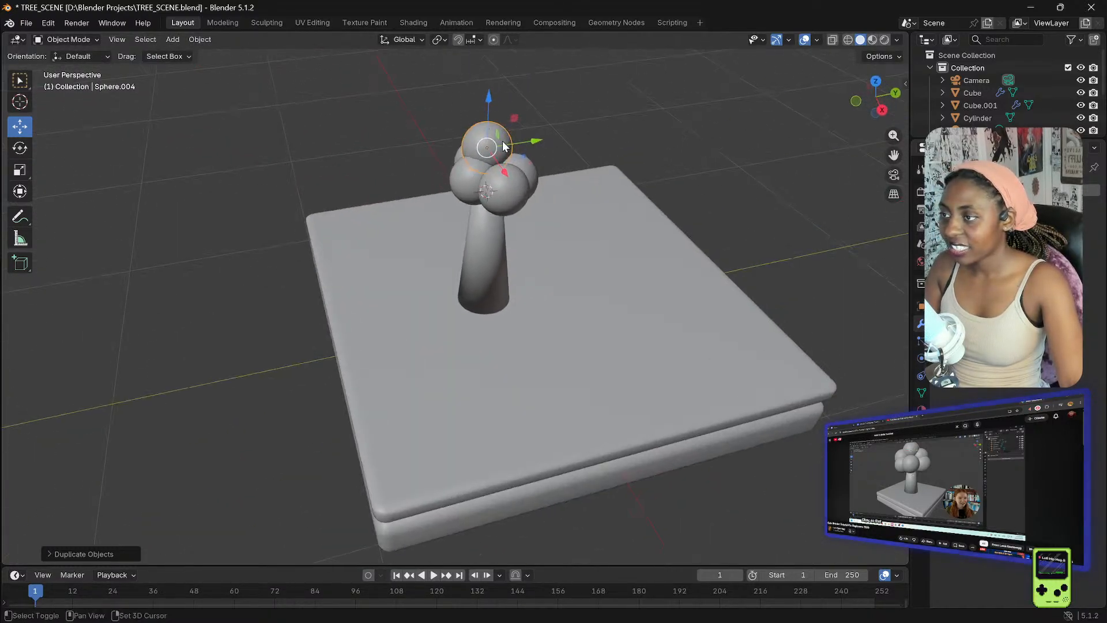
- Duplicate the crown sphere and place the copy slightly lower on the +Y side of the foliage
key("shift+d")
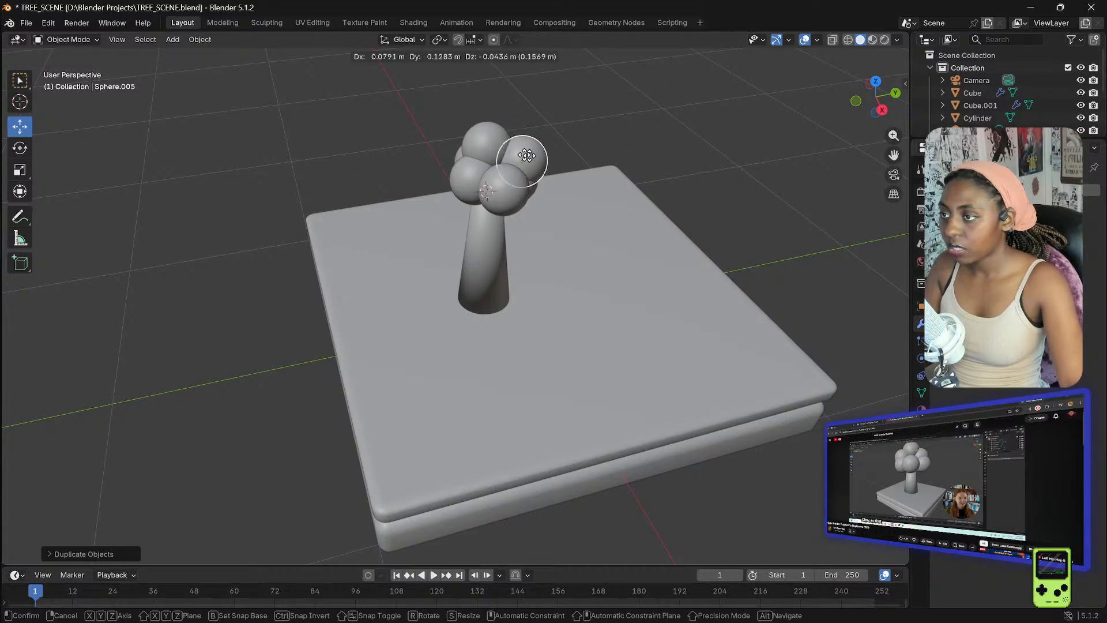
left_click(534, 146)
middle_click_drag(599, 140, 426, 123)
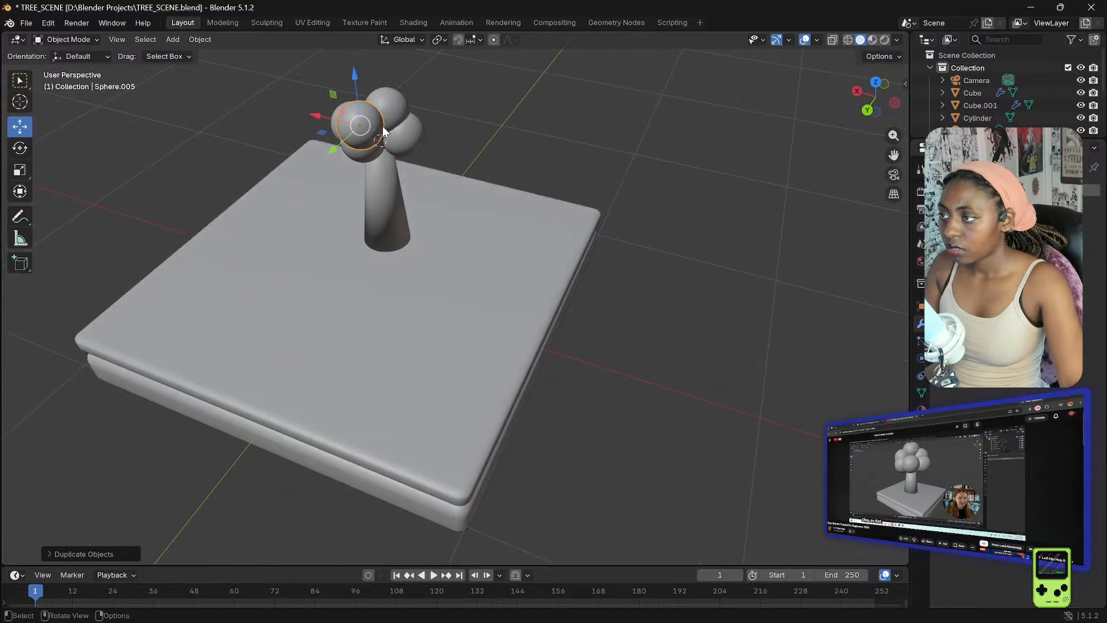
- Adjust the newest sphere's position along the axes so it fits against the side of the foliage cluster
left_click(364, 124)
left_click_drag(322, 119, 348, 126)
left_click_drag(384, 77, 384, 54)
middle_click_drag(482, 127, 456, 95)
left_click_drag(369, 118, 379, 118)
middle_click_drag(541, 123, 316, 141)
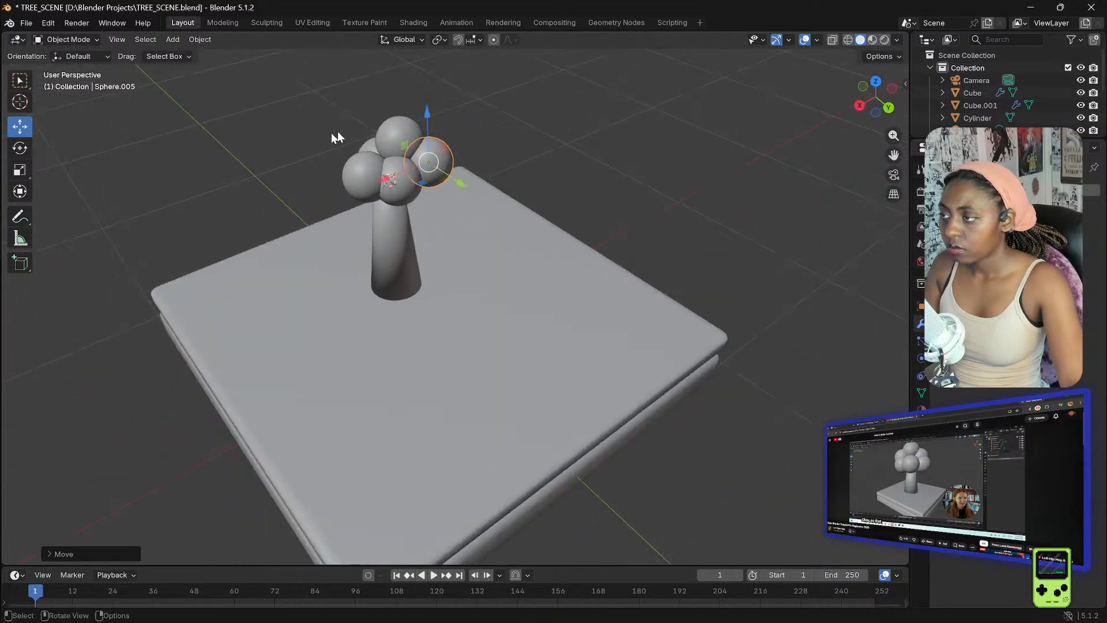
- Duplicate the crown sphere and place the copy slightly lower on the opposite side of the foliage
left_click(402, 128)
key("shift+d")
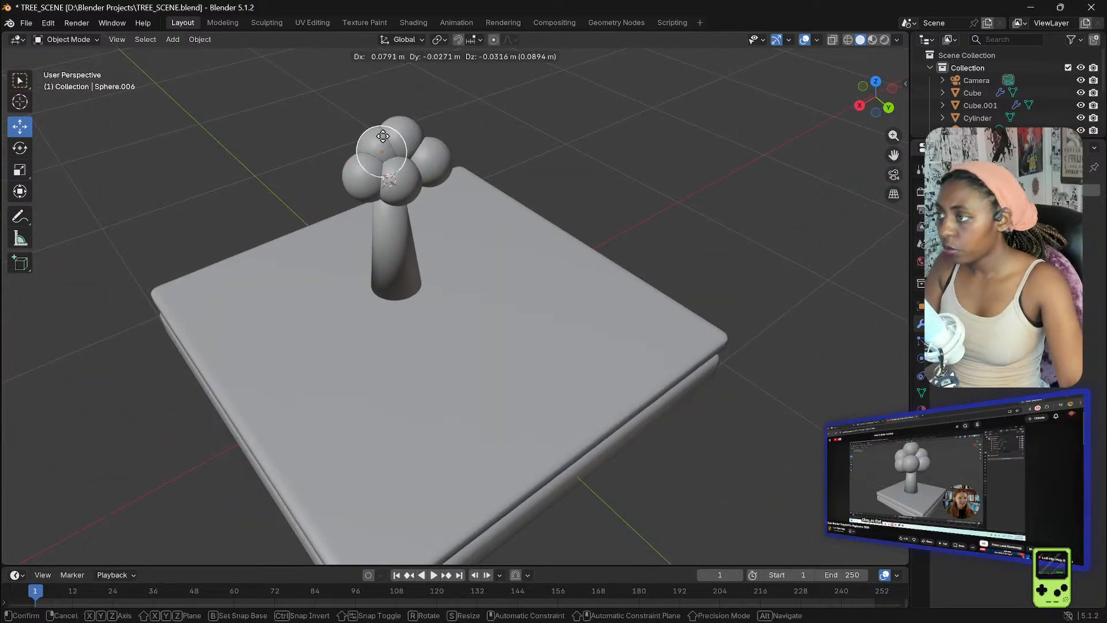
left_click(363, 140)
- Duplicate the crown sphere again, set the copy beside it and raise it along the Z axis above the cluster
middle_click_drag(267, 151, 412, 162)
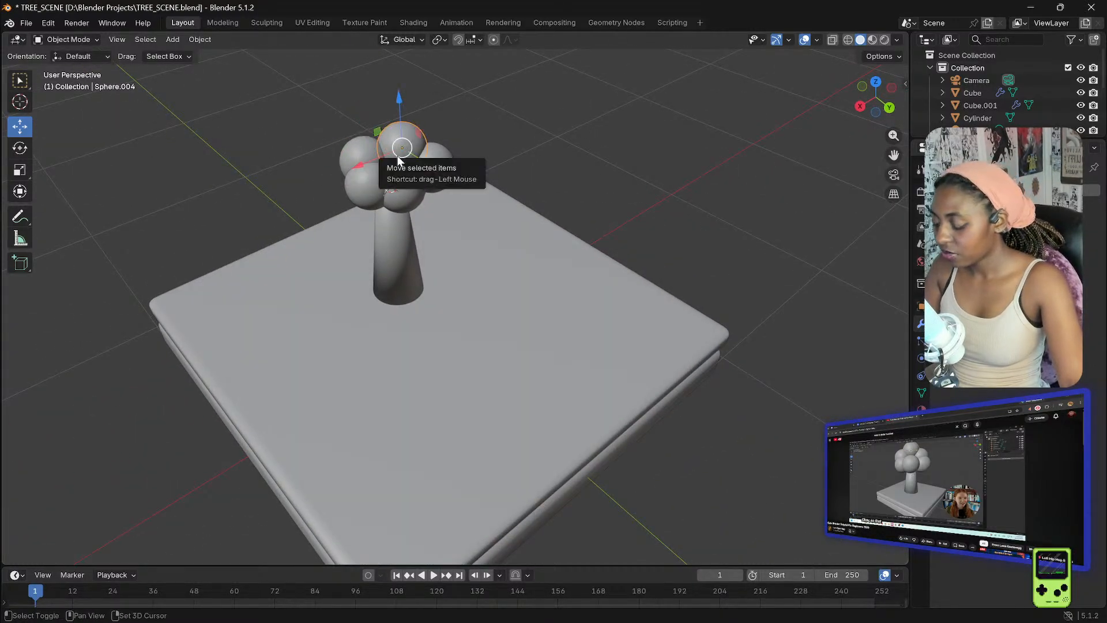
key("shift+d")
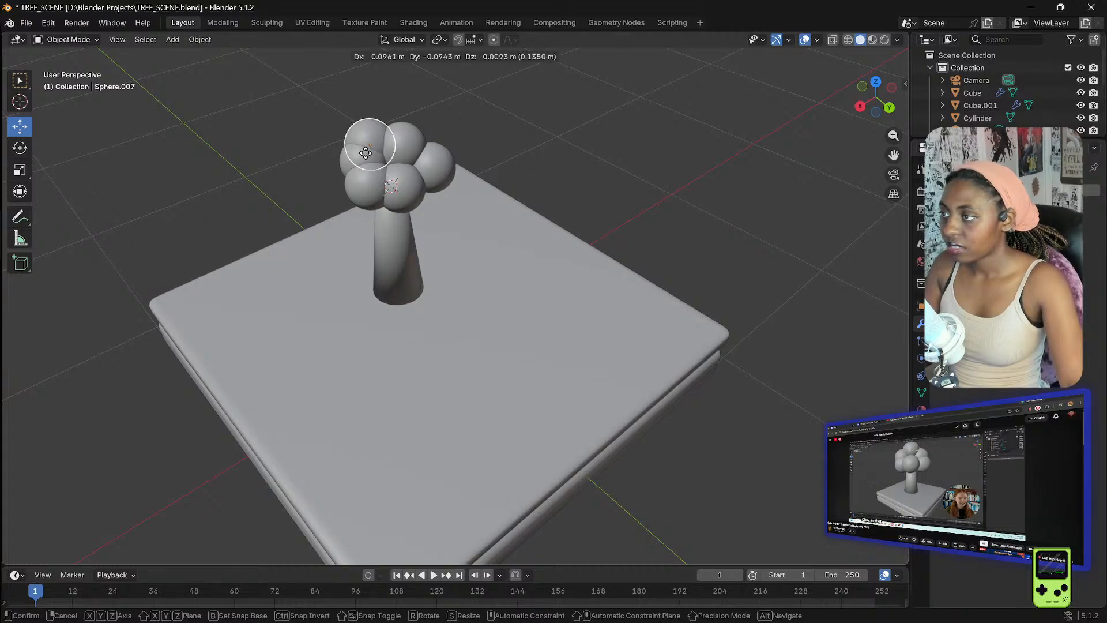
left_click(366, 150)
mouse_move(364, 104)
left_mouse_down()
mouse_move(369, 69)
mouse_move(375, 88)
left_mouse_up()
- Scale the front lower foliage sphere up about 1.2 times and slightly enlarge the lower sphere beside it on the +X side
middle_click_drag(375, 88, 407, 161)
left_click(406, 161)
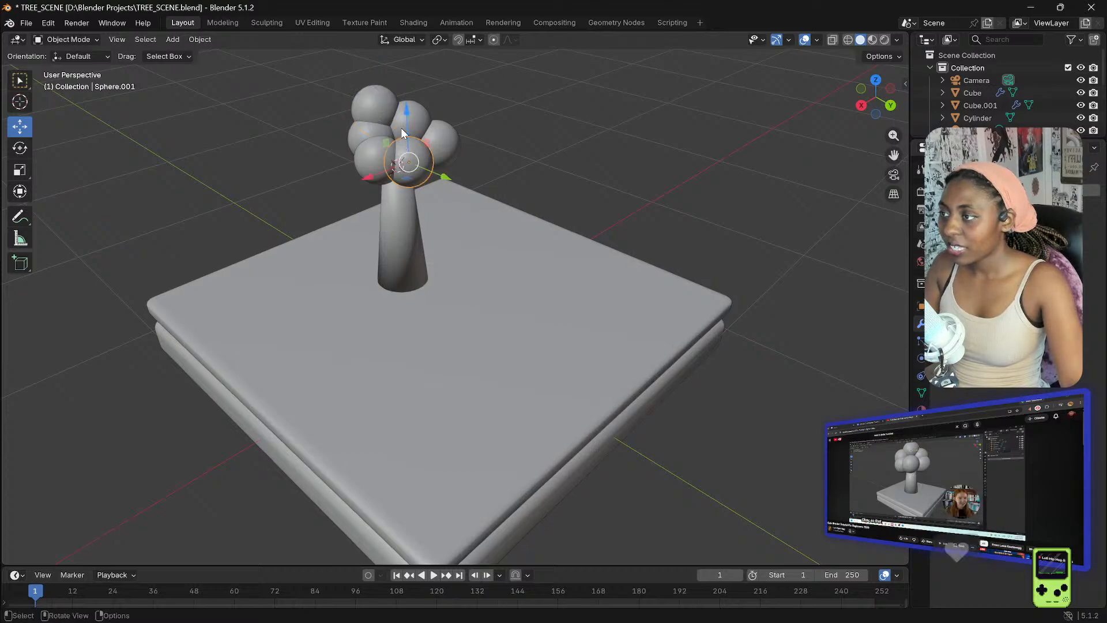
left_click_drag(408, 158, 409, 160)
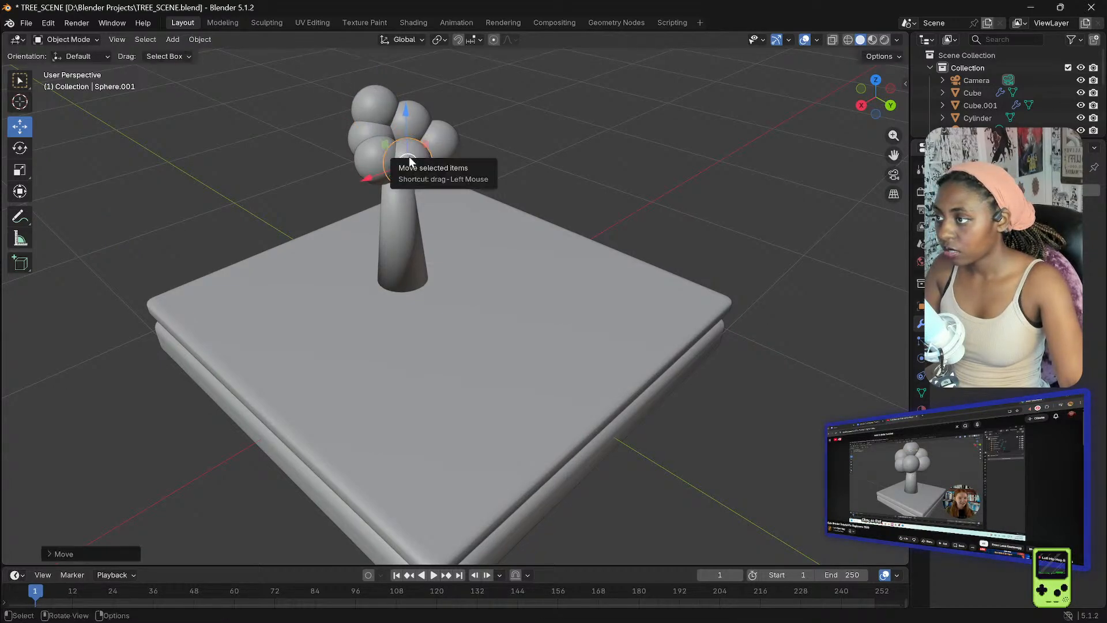
left_click(410, 156)
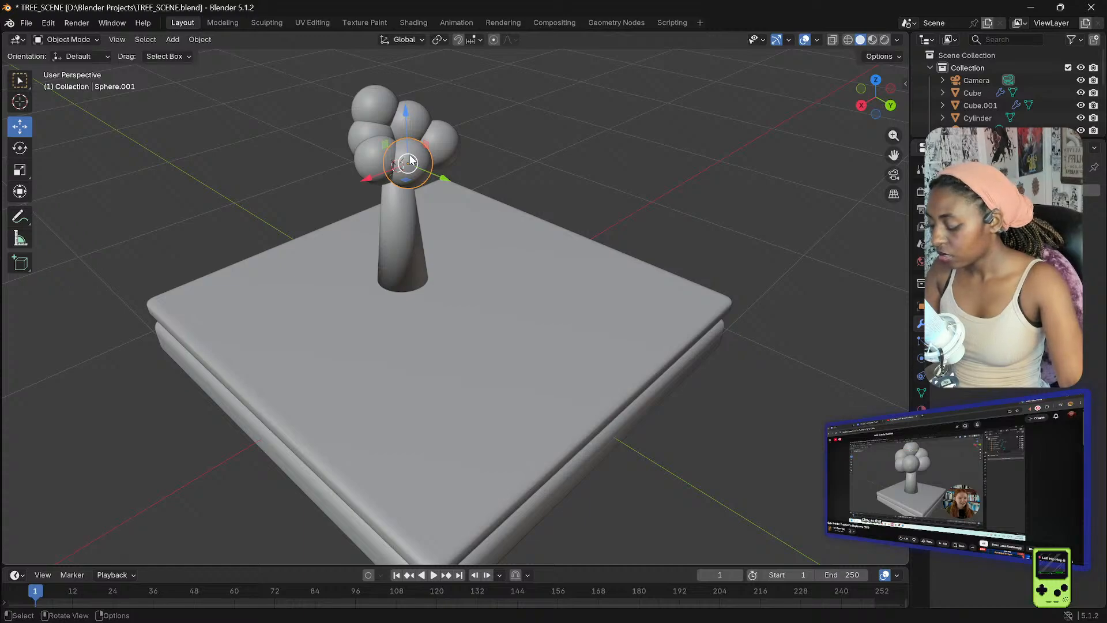
key("s")
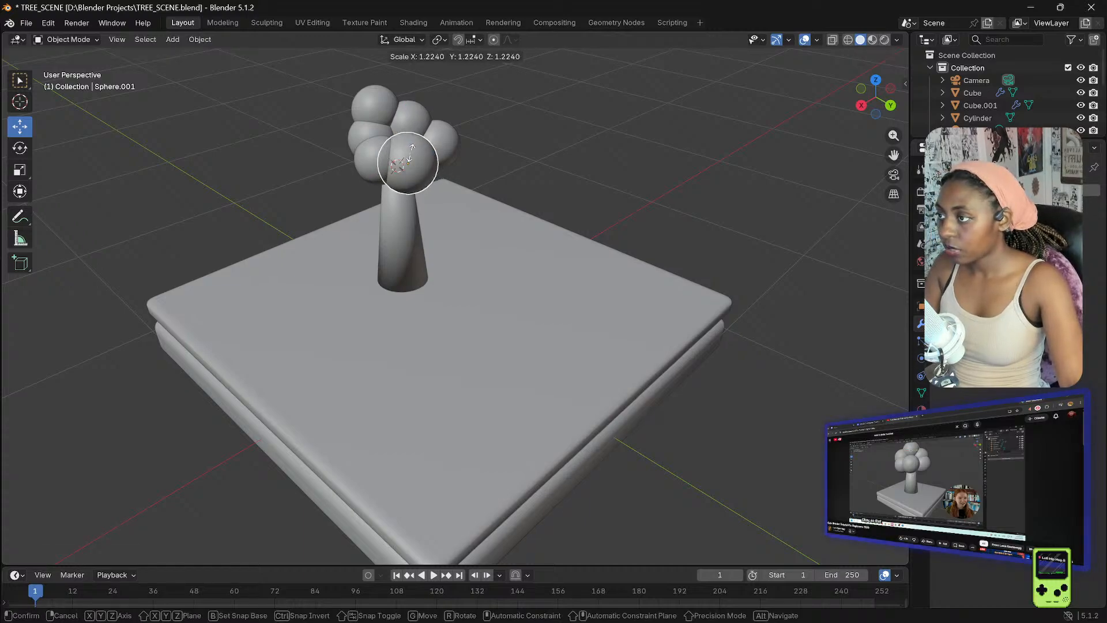
left_click(385, 153)
left_click(369, 154)
key("s")
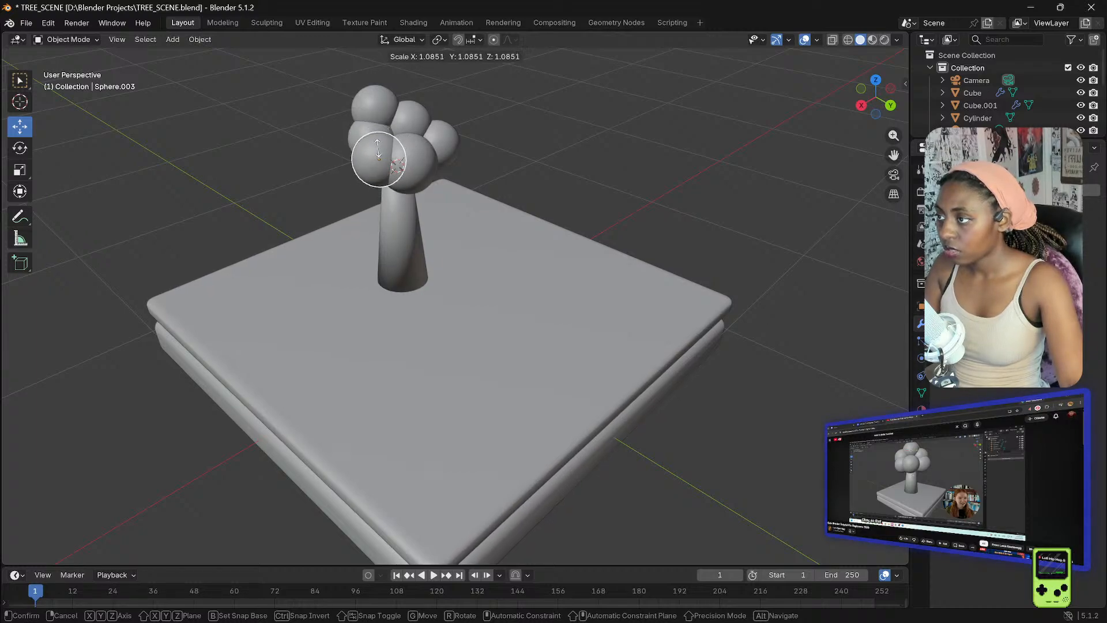
left_click(378, 150)
- Scale the lower foliage sphere on the -X side up about 1.2 times
middle_click_drag(476, 141, 342, 144)
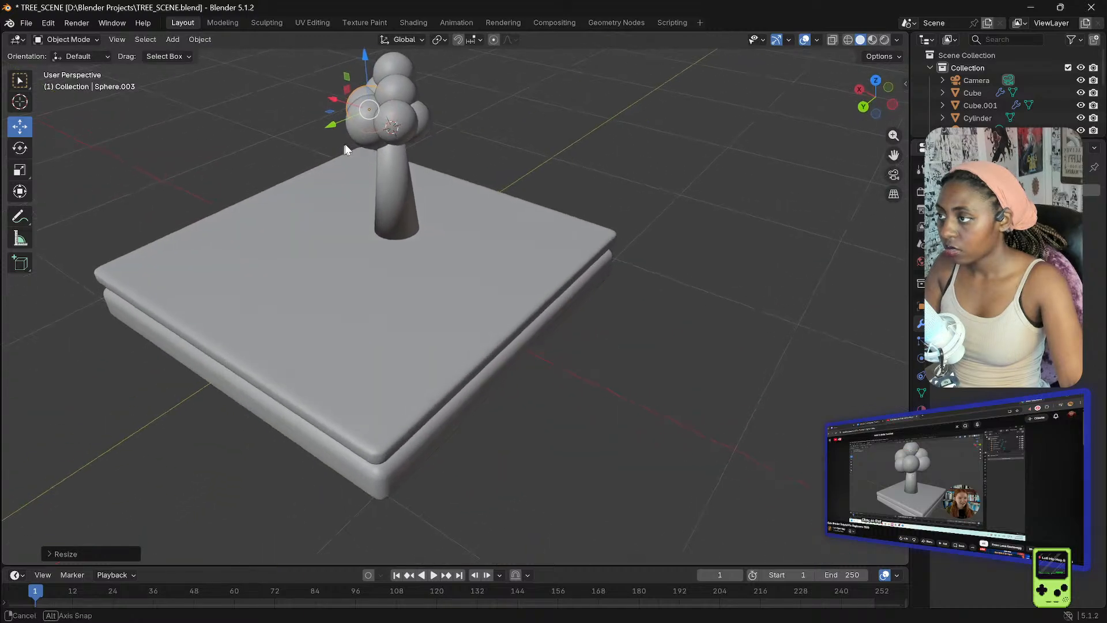
left_click(402, 123)
key("s")
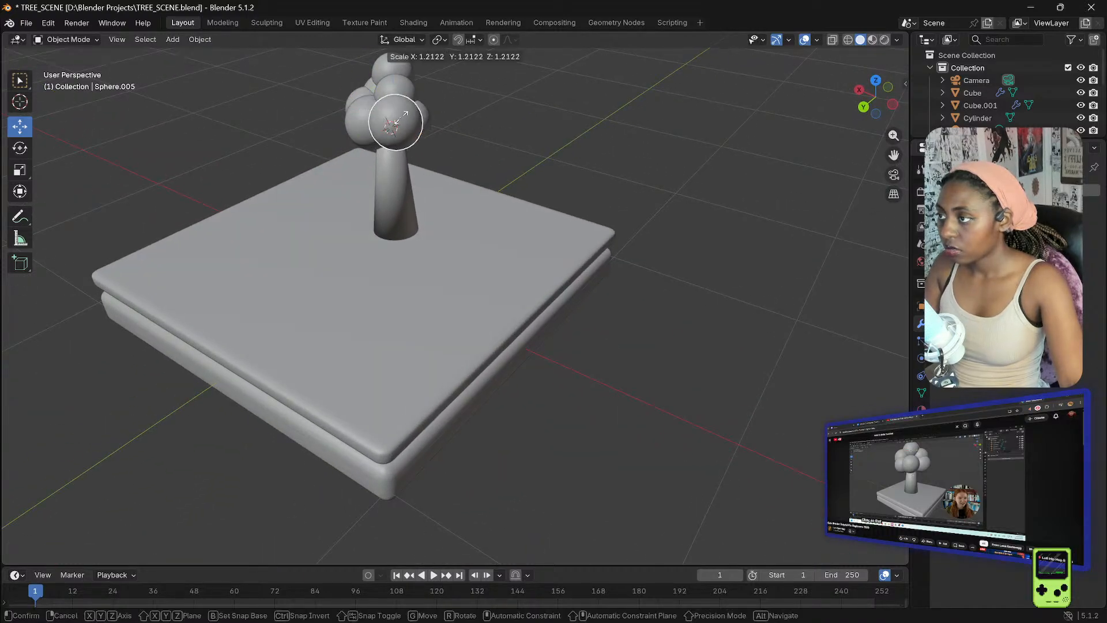
left_click(401, 117)
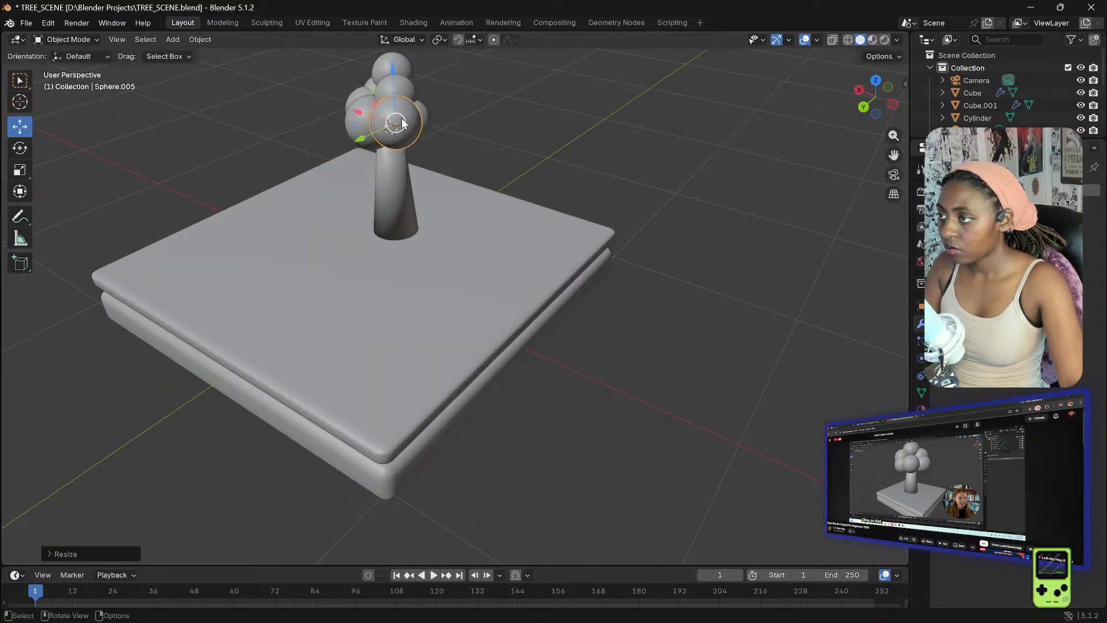
- Enlarge the two lower foliage spheres on the -Y side, scaling the one directly above the trunk about 1.23 times
middle_click_drag(469, 111, 271, 122)
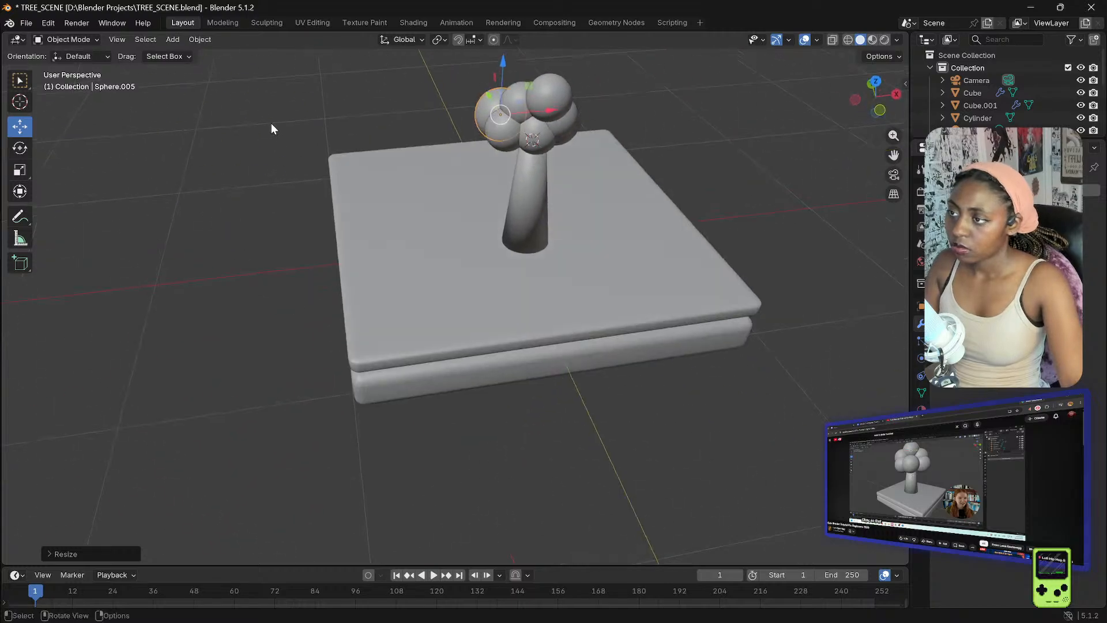
left_click(502, 116)
key("s")
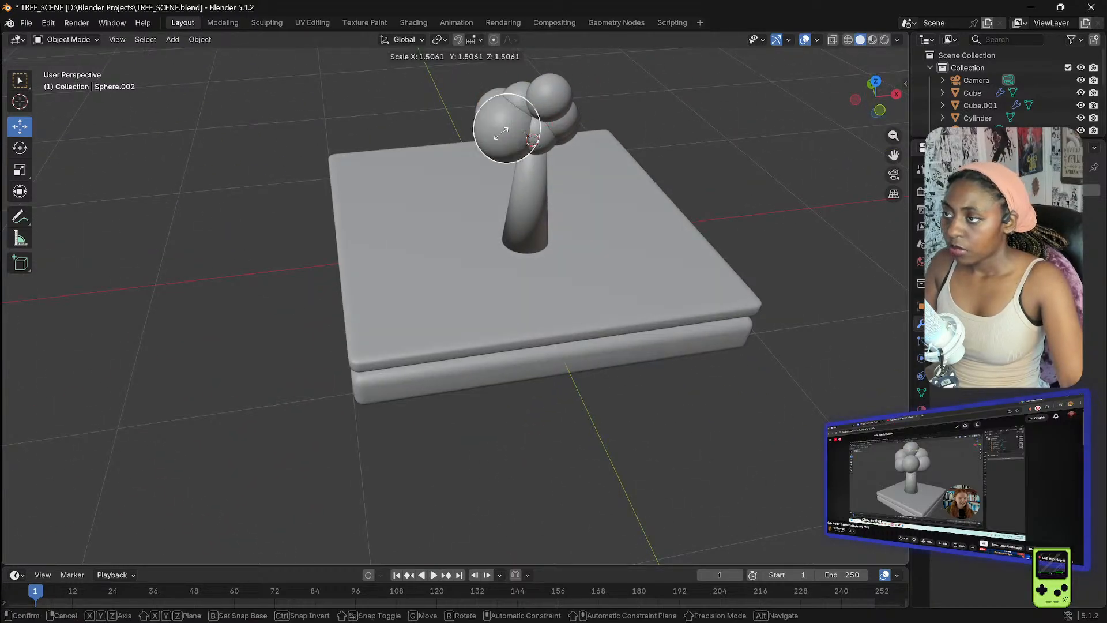
left_click(502, 136)
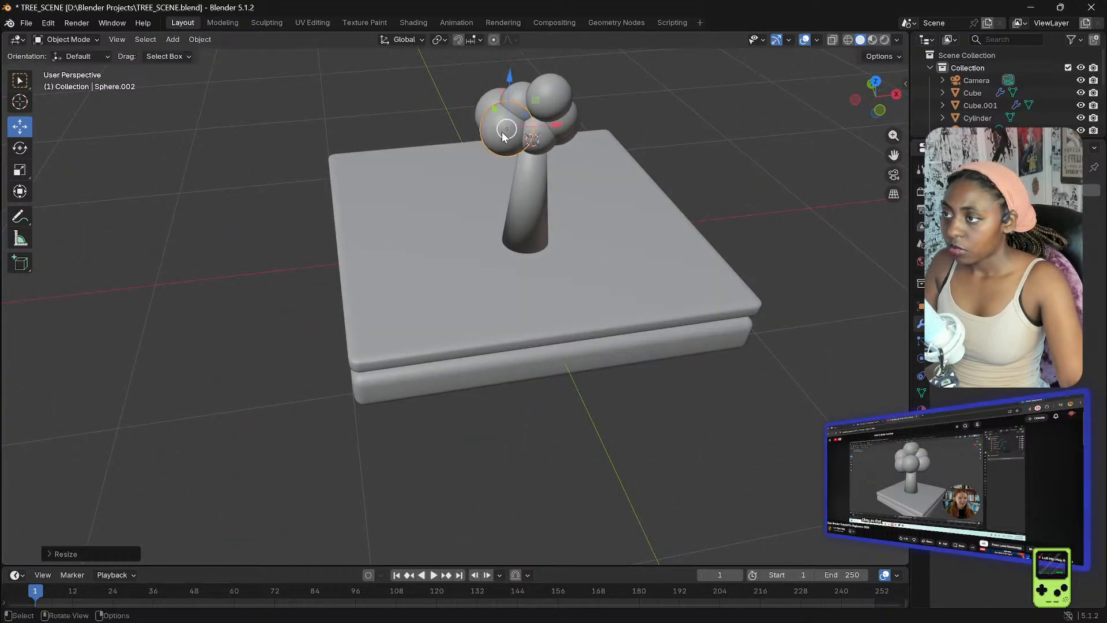
left_click(545, 135)
key("s")
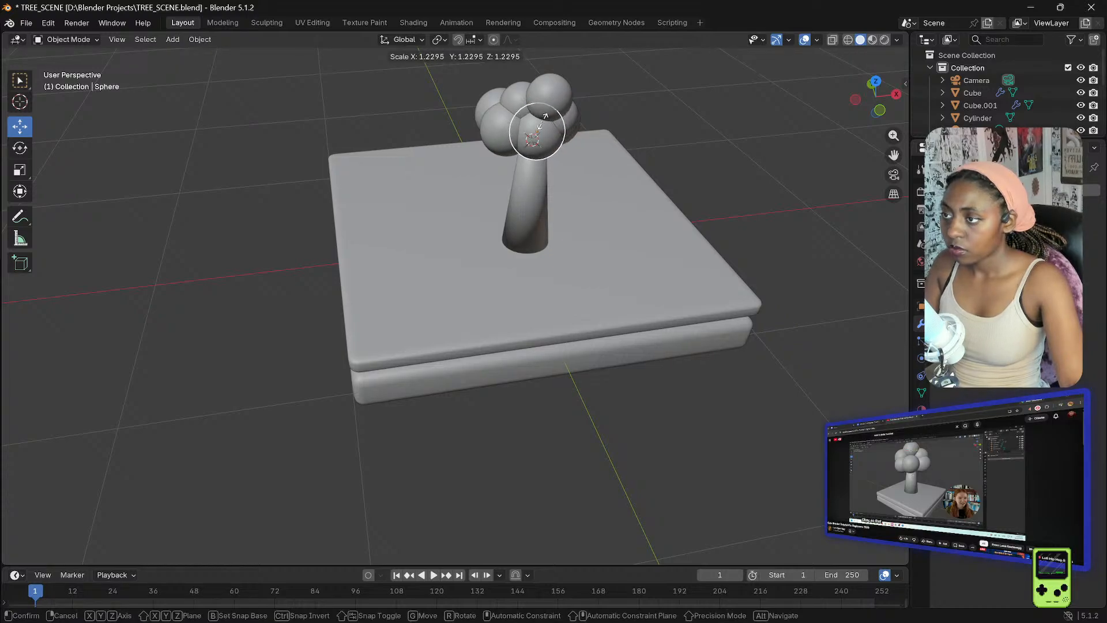
left_click(545, 117)
- Enlarge the foliage sphere just below the topmost one on the +X side
middle_click_drag(724, 172, 548, 167)
key("shift+d")
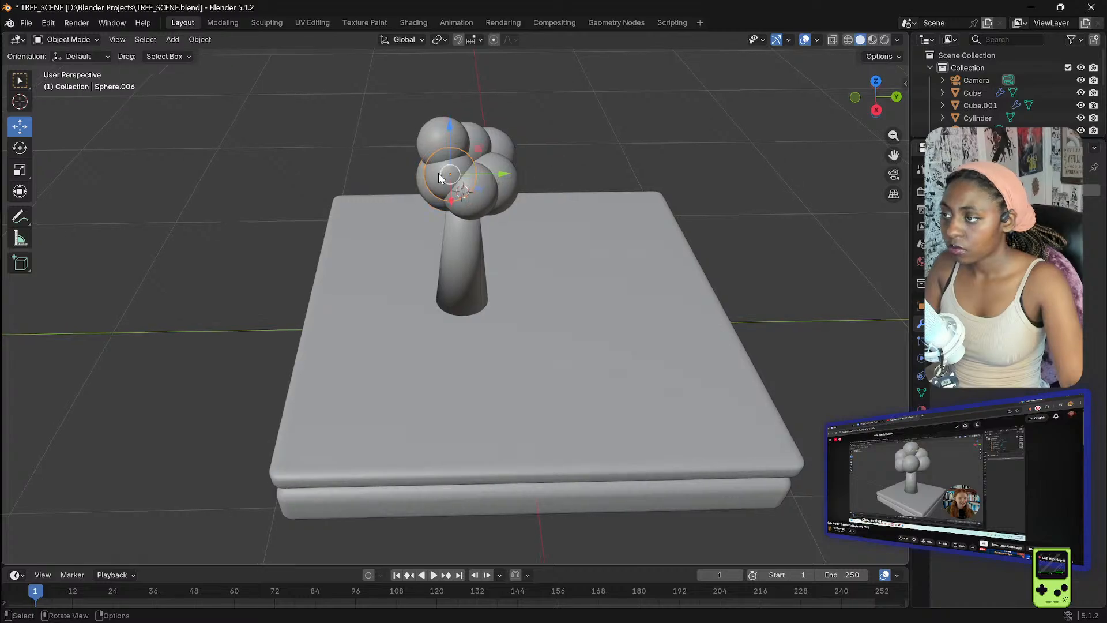
key("s")
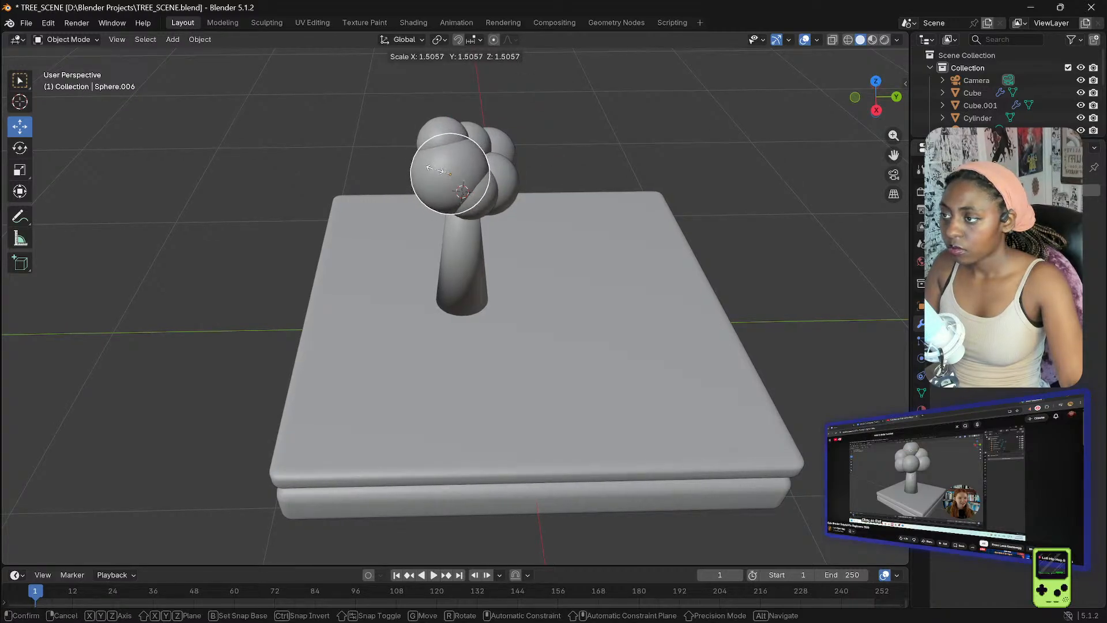
left_click(439, 176)
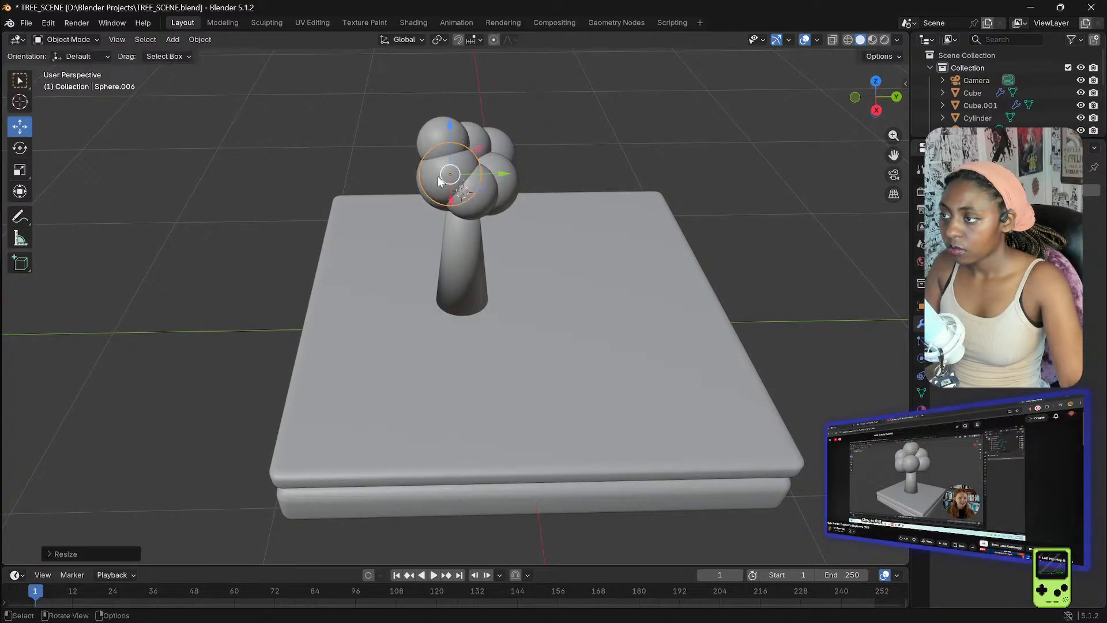
- Enlarge the two uppermost spheres of the foliage cluster, one after the other
middle_click_drag(311, 217, 289, 169)
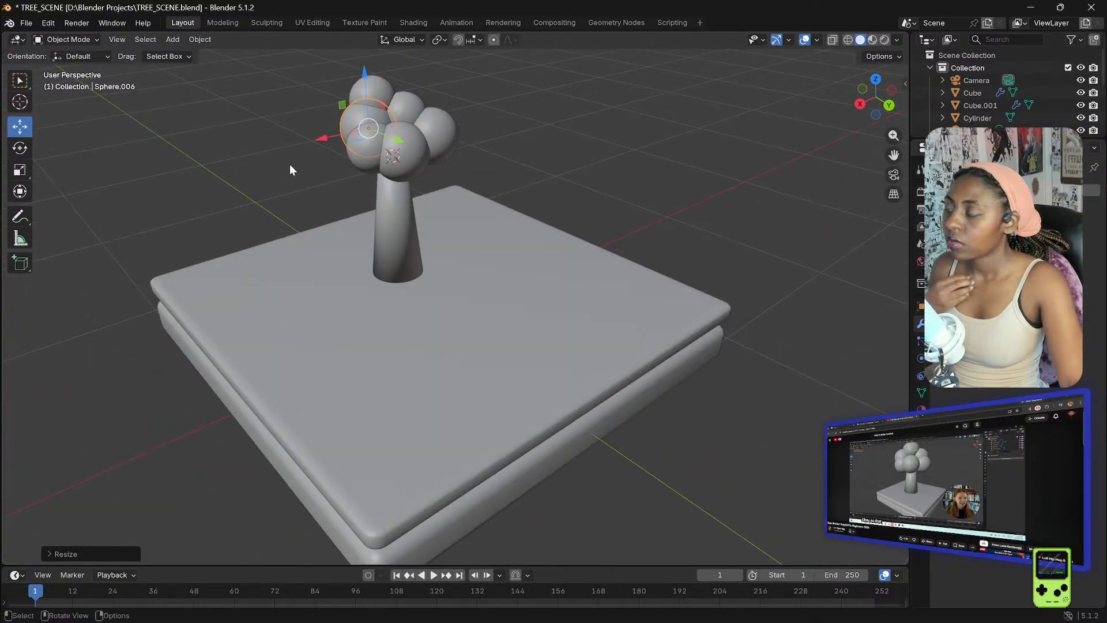
left_click(402, 105)
left_click_drag(403, 105, 403, 113)
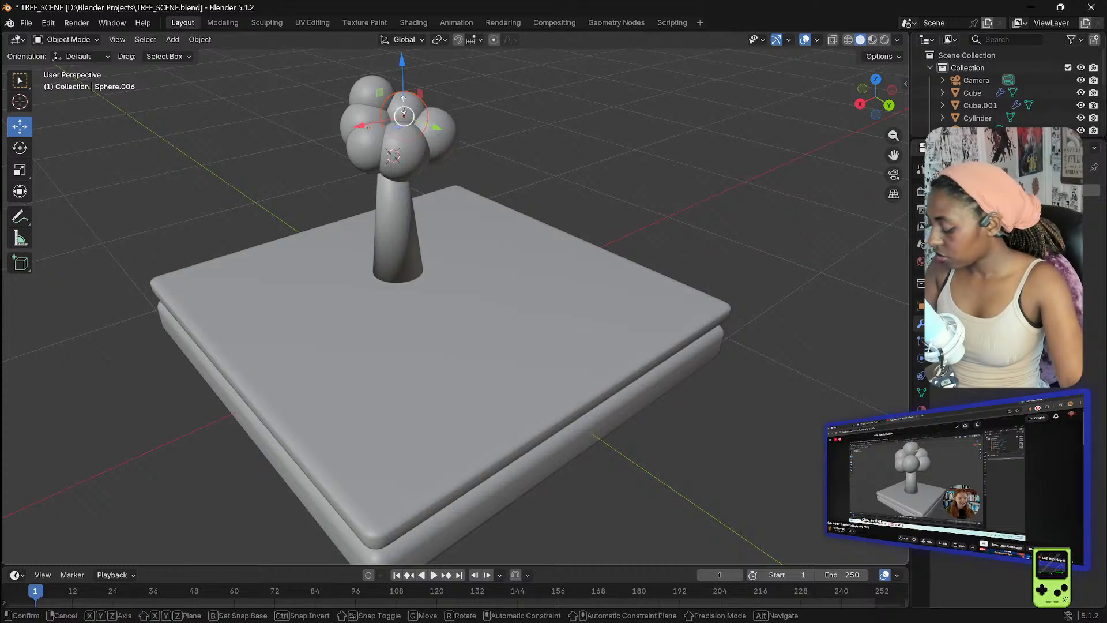
key("s")
left_click(404, 105)
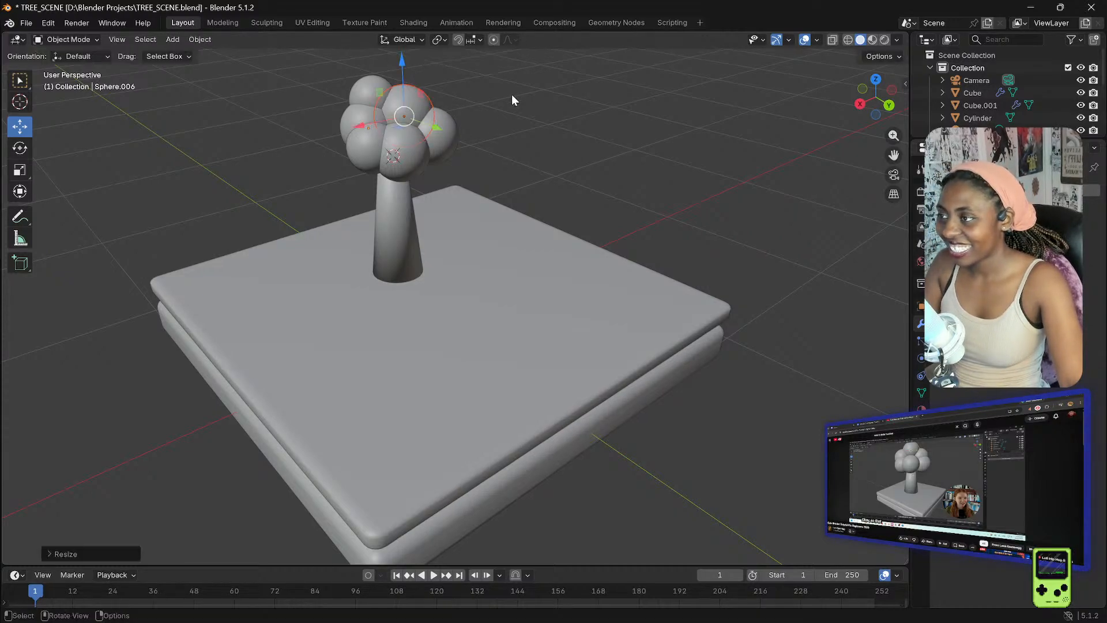
left_click(369, 92)
key("s")
left_click(372, 89)
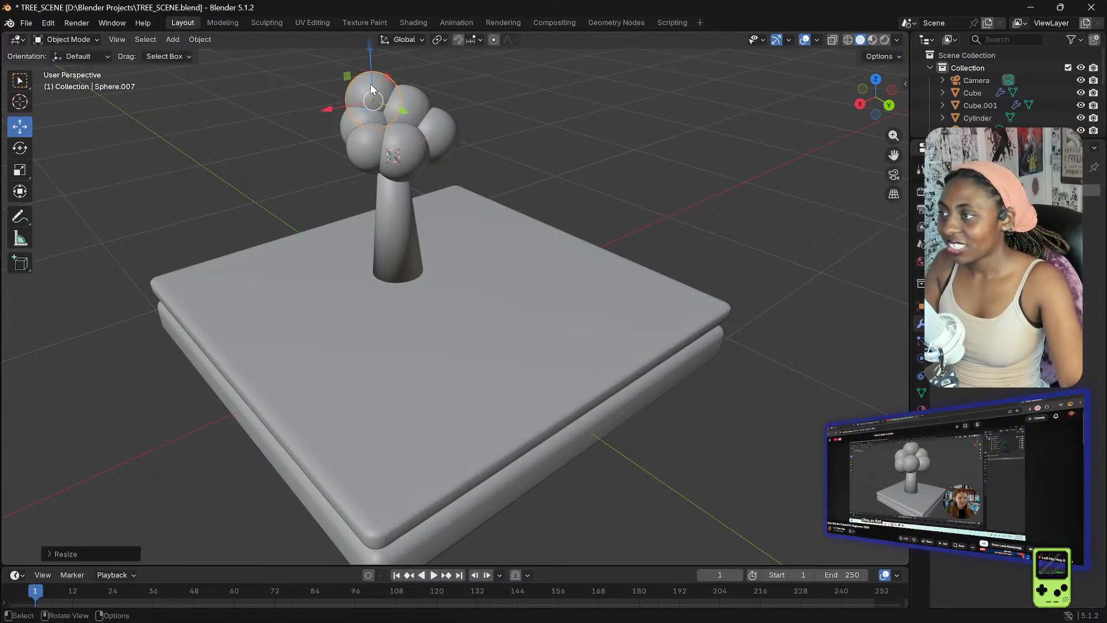
- Move the foliage sphere below the topmost one outward along the X axis
middle_click_drag(299, 99, 353, 173)
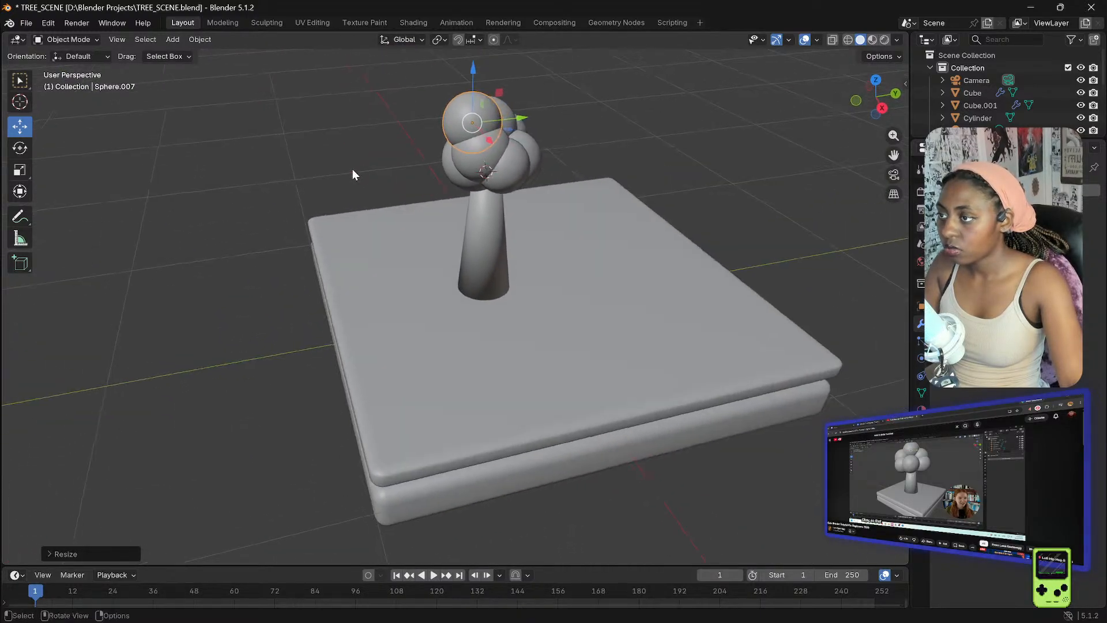
left_click(478, 164)
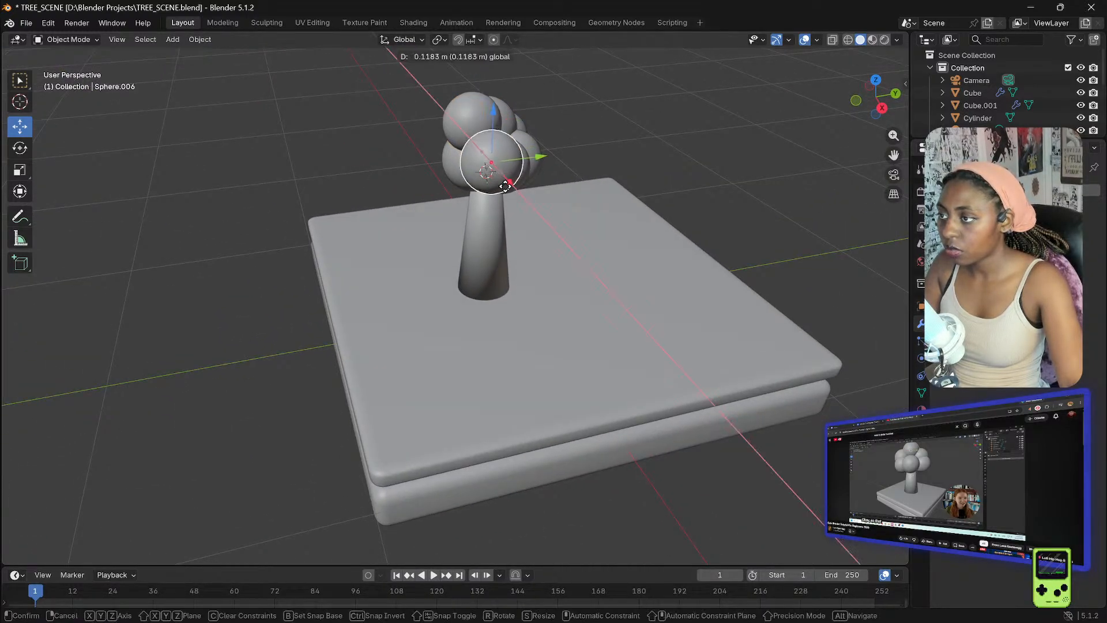
left_click(506, 167)
- Delete the three upper foliage spheres one at a time, keeping only the lower ring around the trunk
middle_click_drag(544, 190, 485, 224)
key("x")
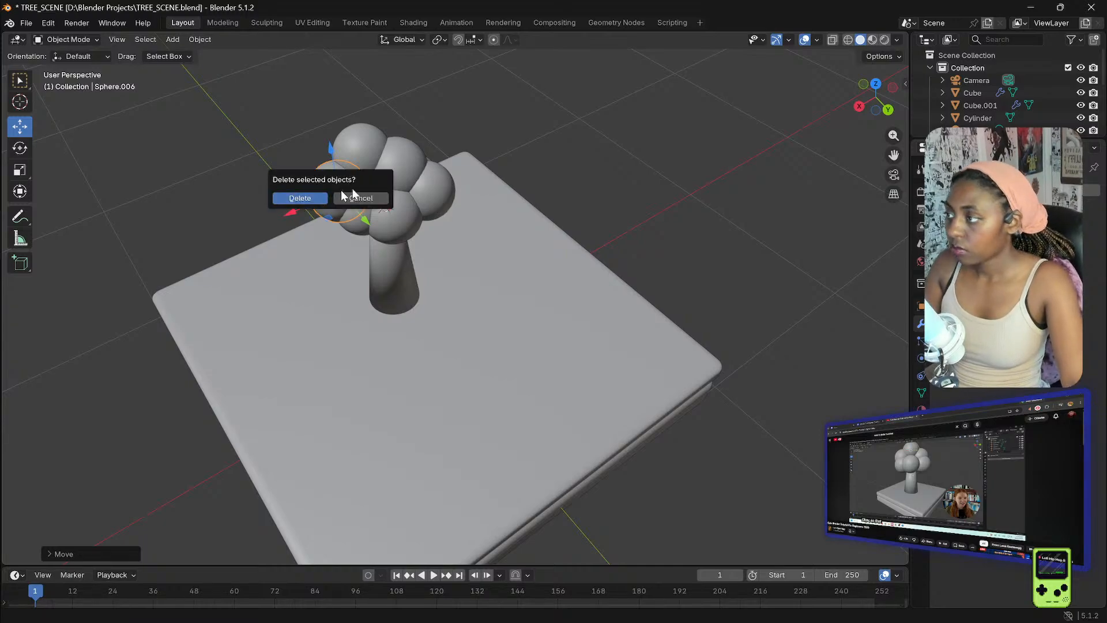
left_click(299, 198)
left_click(360, 161)
key("x")
left_click(341, 161)
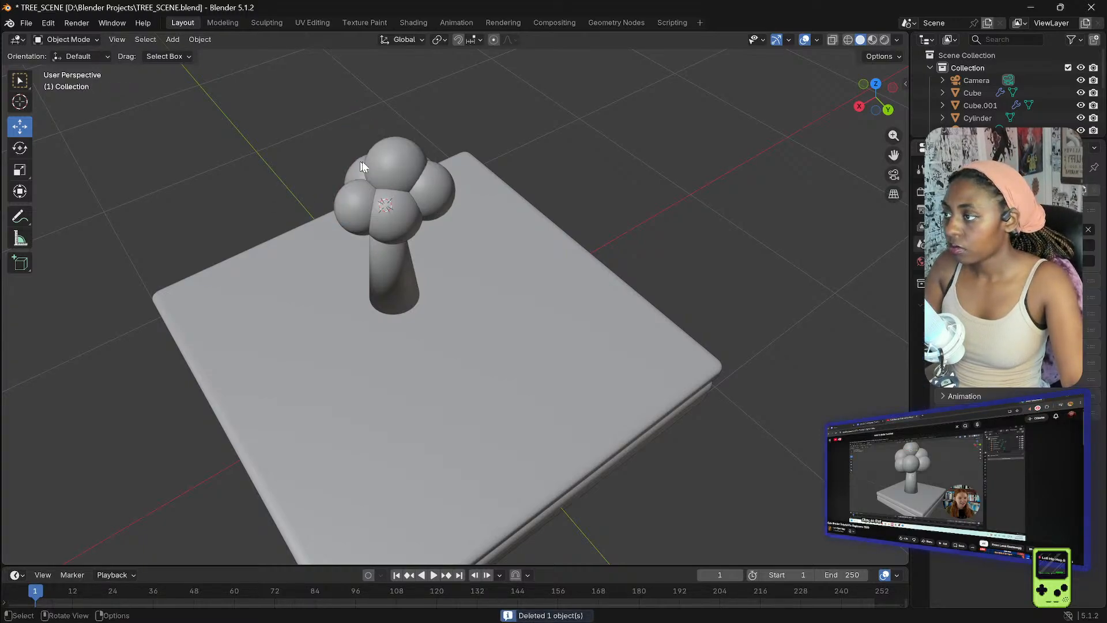
middle_click_drag(635, 168, 289, 135)
left_click(398, 161)
key("x")
left_click(381, 154)
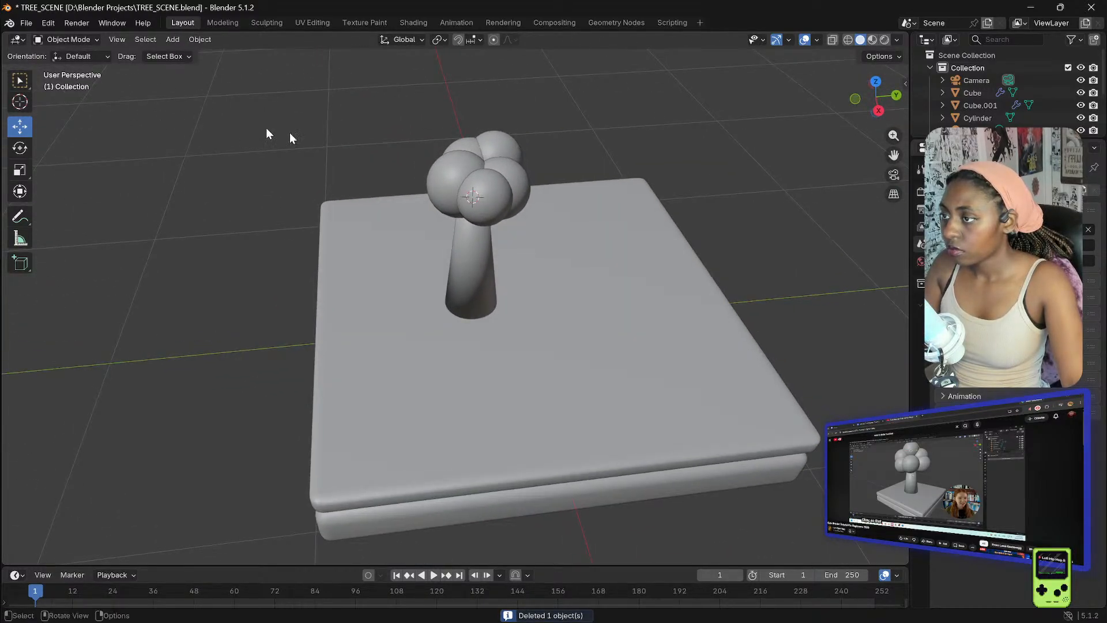
- Adjust the position of the enlarged lower foliage sphere on the +Y side along the Y axis
left_click(502, 174)
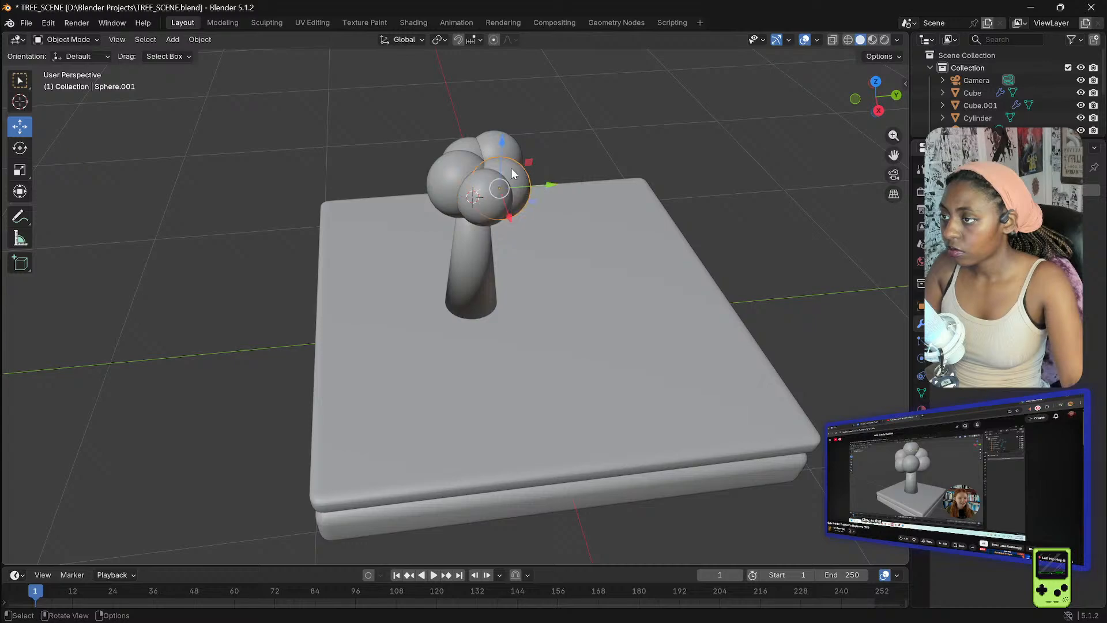
mouse_move(547, 189)
left_mouse_down()
mouse_move(566, 187)
mouse_move(534, 199)
left_mouse_up()
left_click(471, 197)
middle_click_drag(331, 191, 227, 194)
left_click_drag(303, 183, 301, 180)
middle_click_drag(301, 180, 426, 178)
- Duplicate the enlarged +Y sphere, place the copy on top of the foliage, raise it along Z and shift it along X
left_click(435, 180)
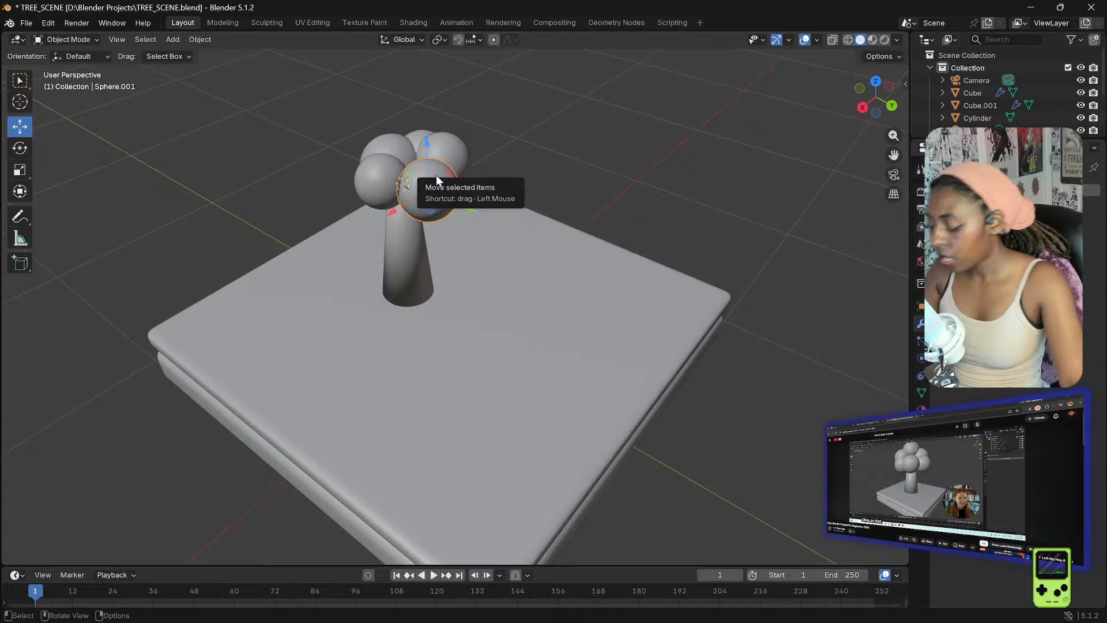
key("shift+d")
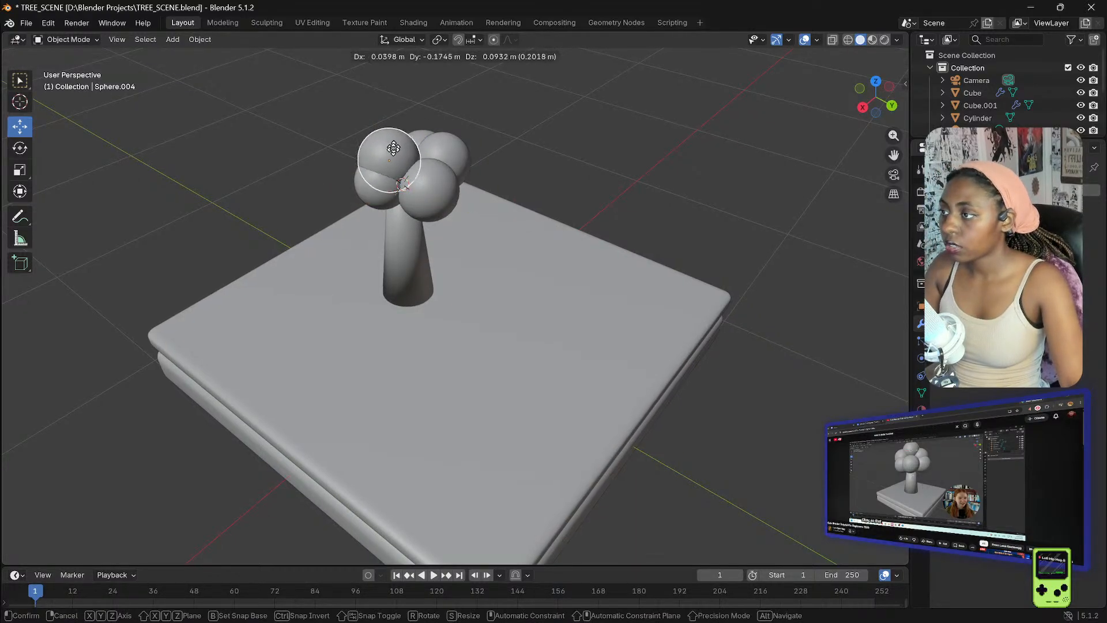
left_click(402, 148)
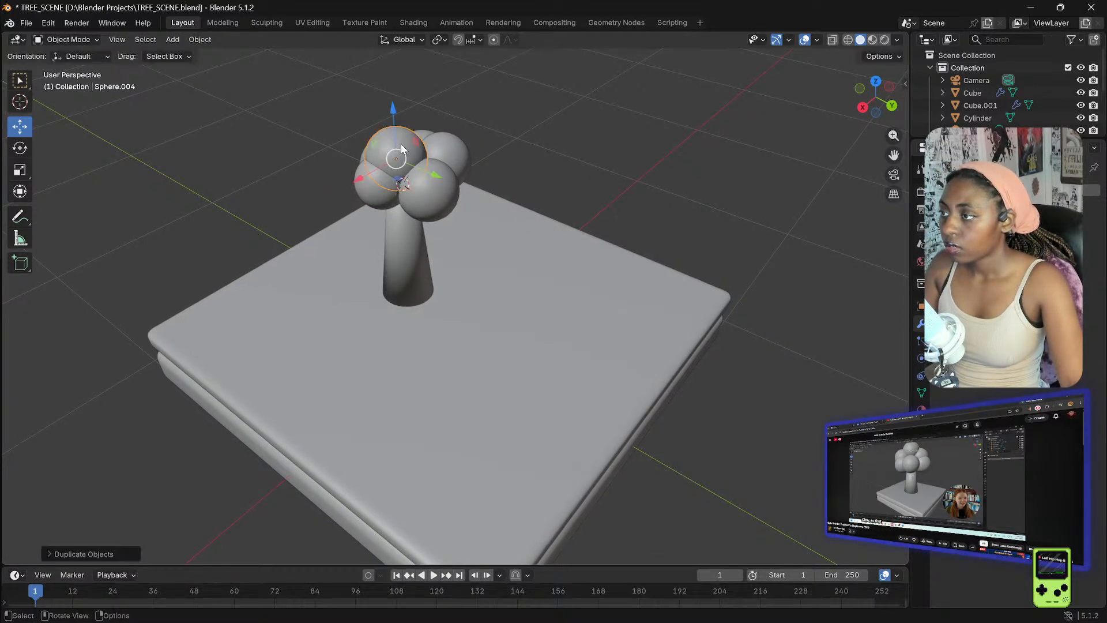
left_click_drag(394, 116, 393, 105)
mouse_move(368, 164)
left_mouse_down()
mouse_move(352, 173)
mouse_move(360, 170)
left_mouse_up()
- Duplicate the new top sphere, set the copy beside it towards -X and raise it slightly along the Z axis
middle_click_drag(293, 178, 242, 176)
key("shift+d")
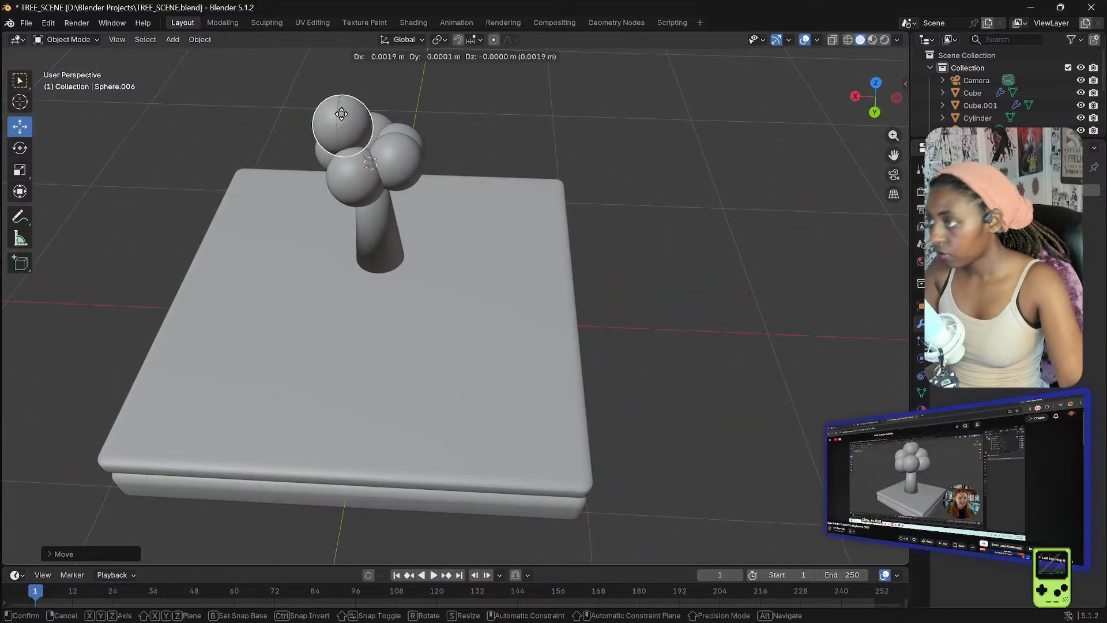
left_click(373, 144)
left_click_drag(368, 107, 370, 96)
middle_click_drag(372, 113, 376, 86)
scroll(381, 91, "up", 1)
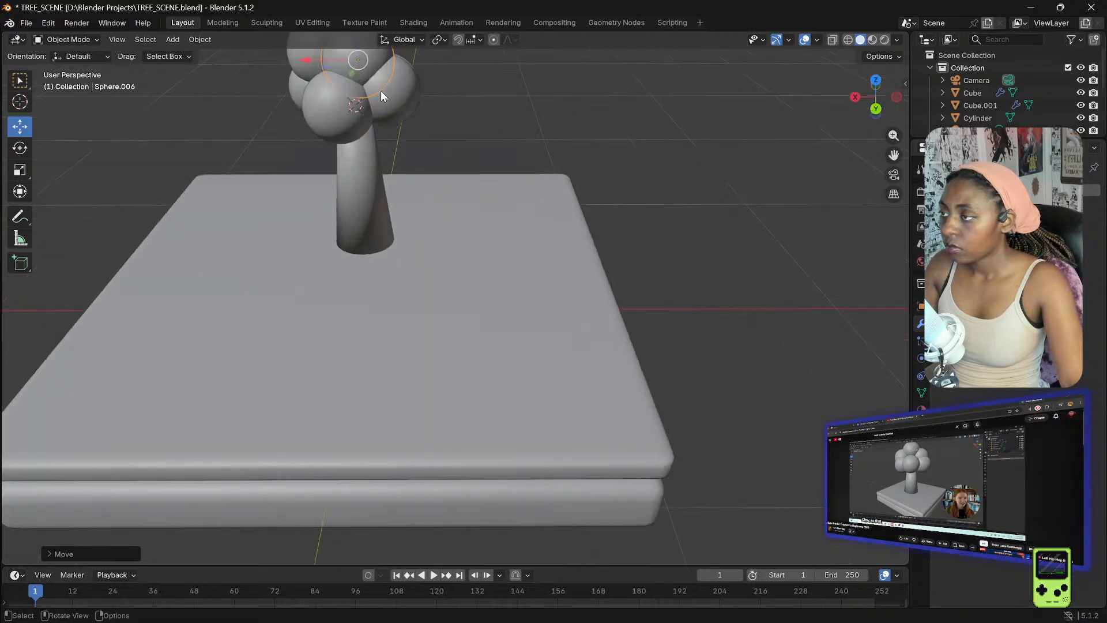
scroll(484, 124, "down", 1)
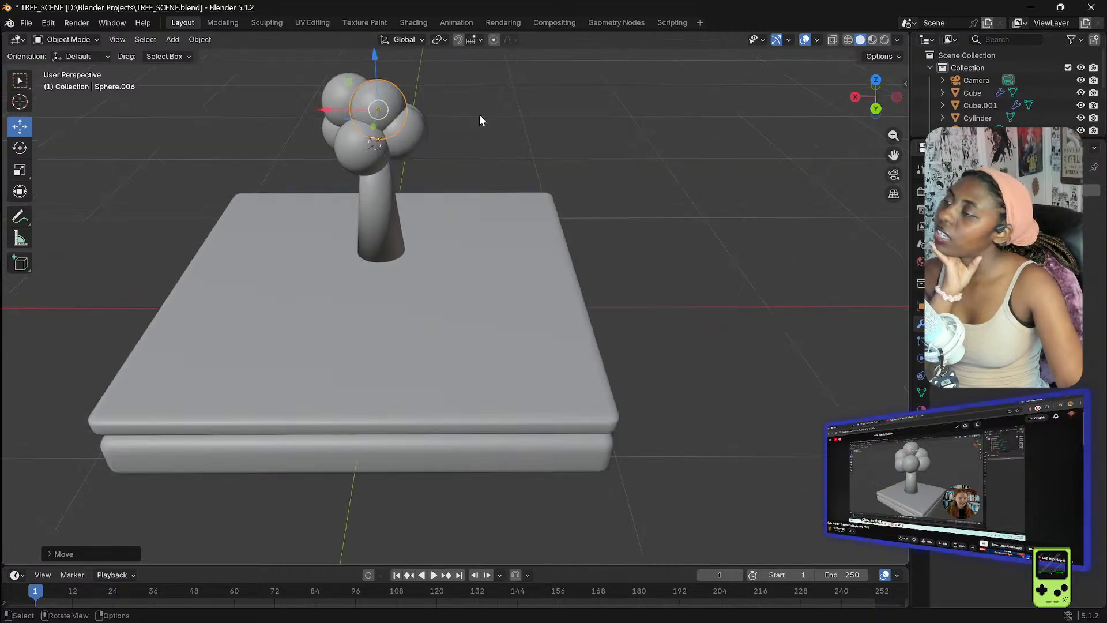
mouse_move(475, 112)
middle_mouse_down()
mouse_move(344, 154)
mouse_move(340, 54)
mouse_move(299, 86)
mouse_move(417, 101)
mouse_move(336, 112)
mouse_move(192, 103)
mouse_move(422, 103)
mouse_move(539, 122)
mouse_move(474, 134)
middle_mouse_up()
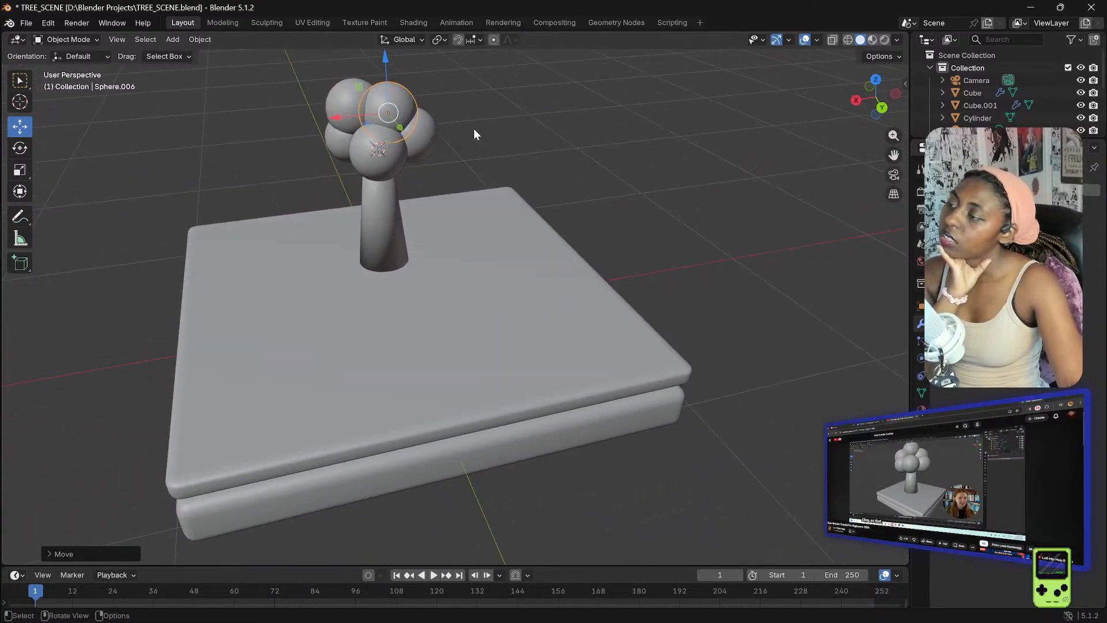
- Open the tree trunk for mesh editing in face select mode and select its top face
left_click(392, 216)
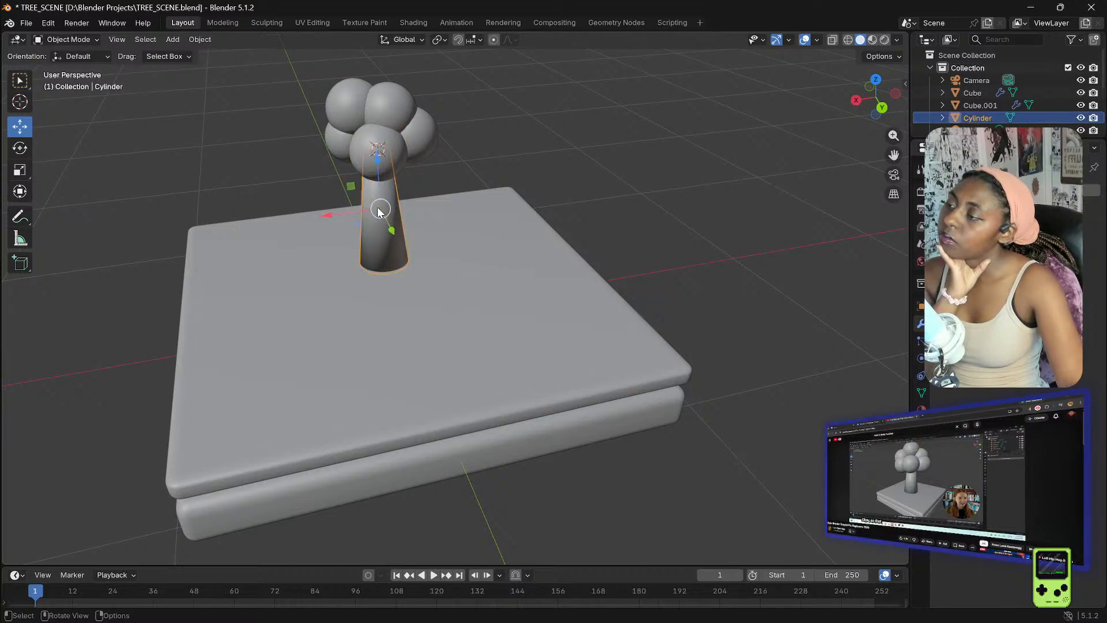
left_click(65, 40)
left_click(75, 68)
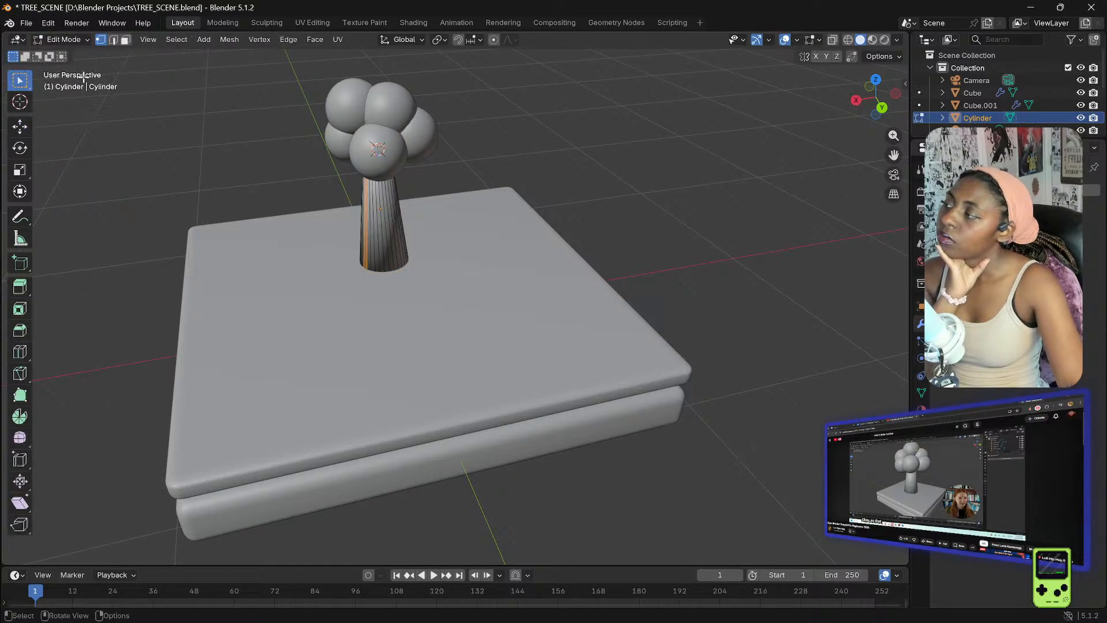
left_click(125, 40)
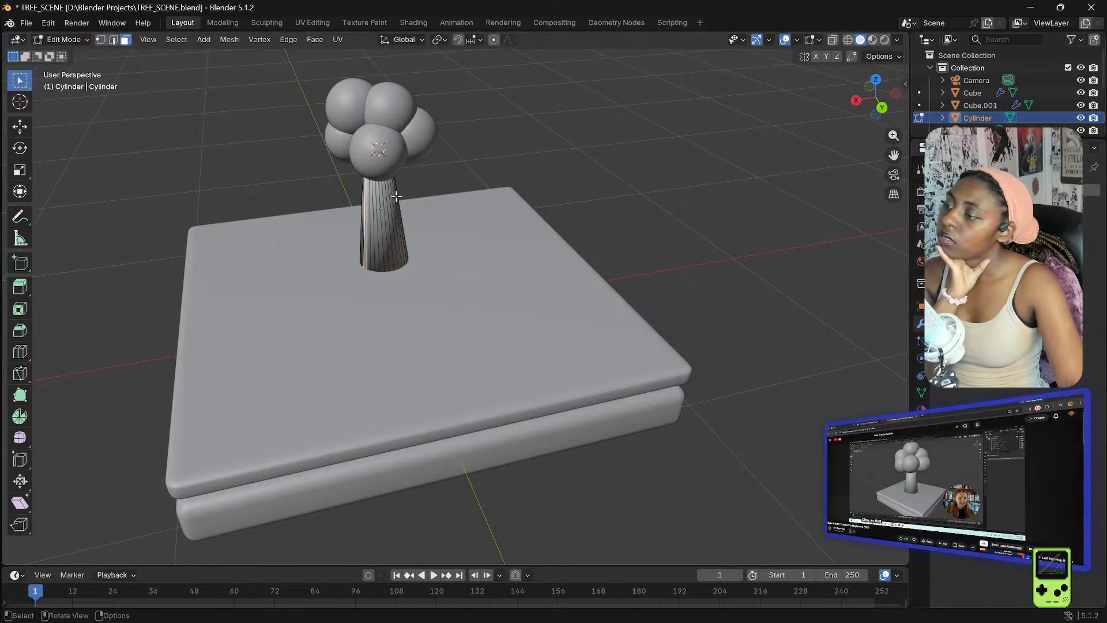
scroll(397, 198, "up", 3)
scroll(403, 173, "down", 1)
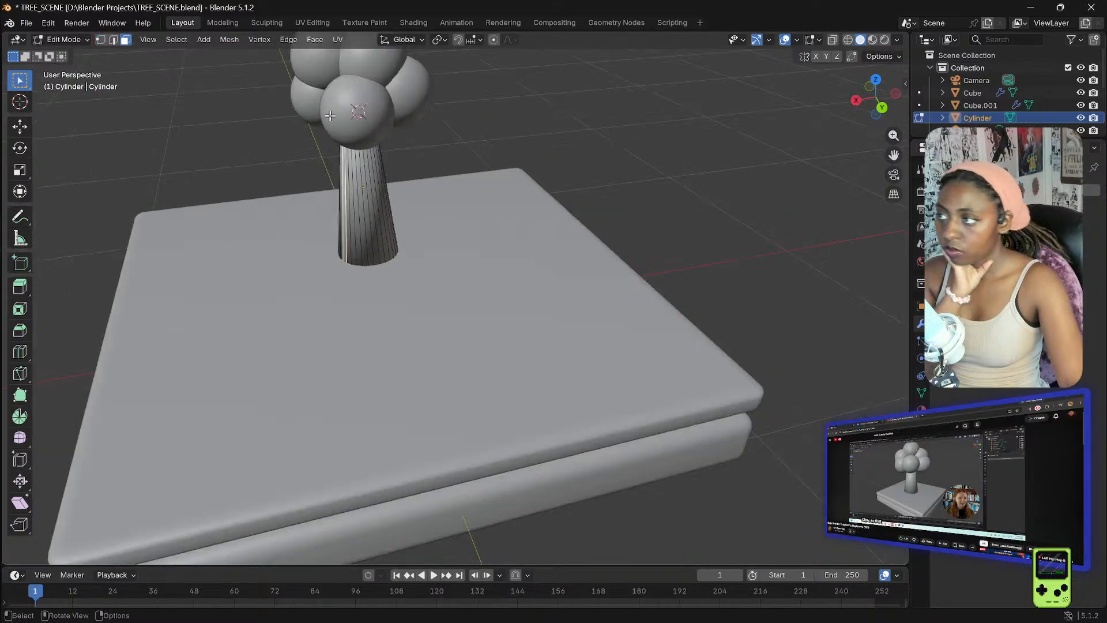
scroll(330, 116, "down", 1)
left_click(379, 157, "alt")
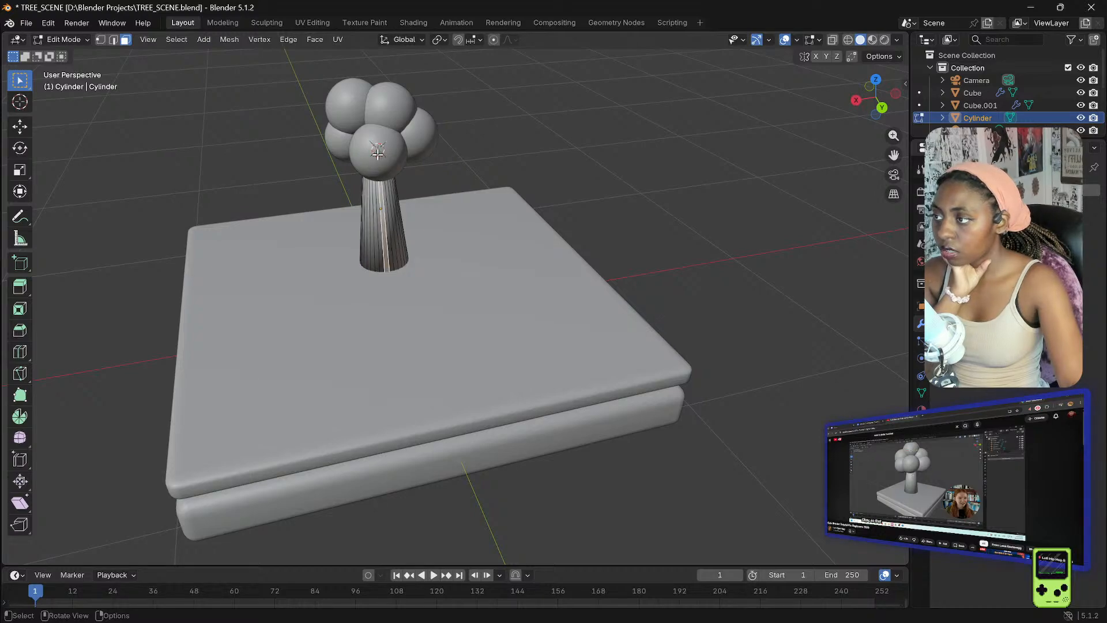
middle_click_drag(333, 154, 511, 201)
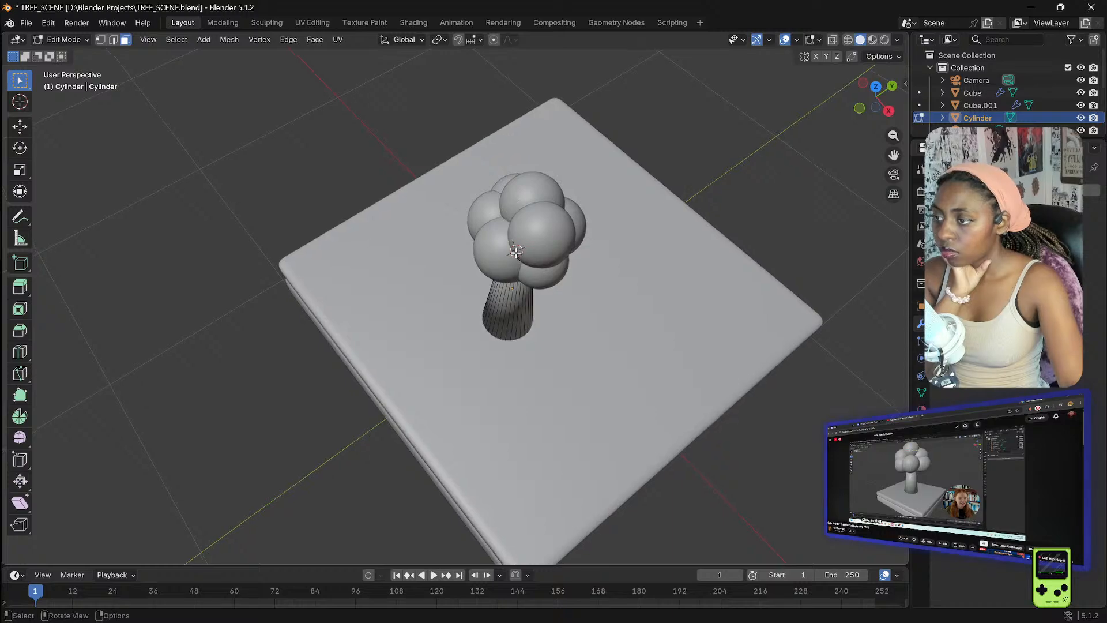
- Try to scale the trunk's top face along the Z axis
left_click(27, 171)
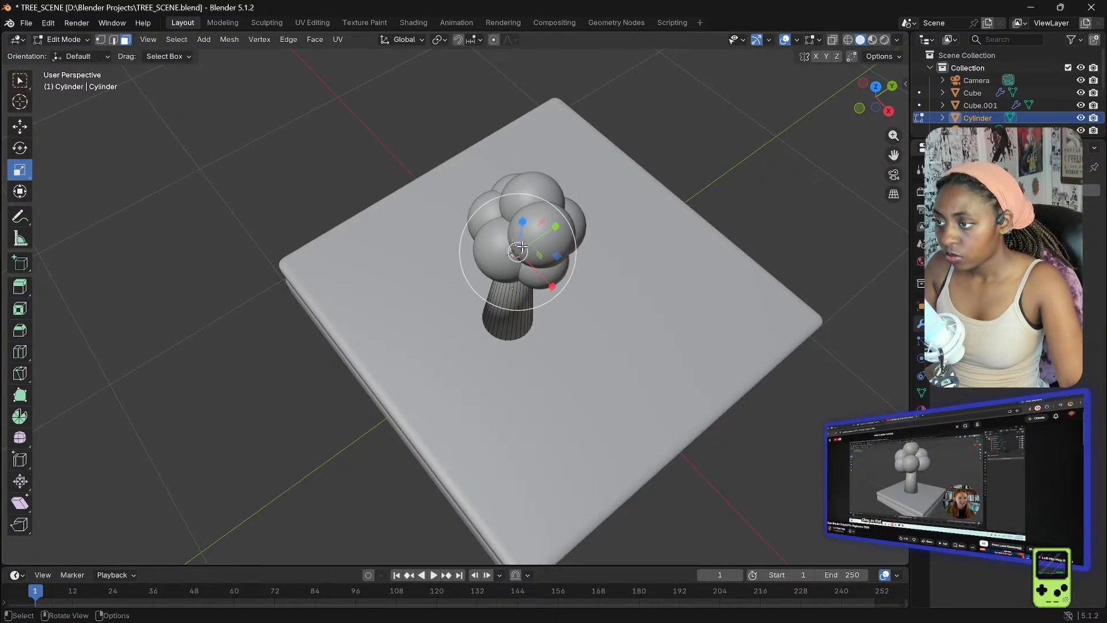
key("s")
key("z")
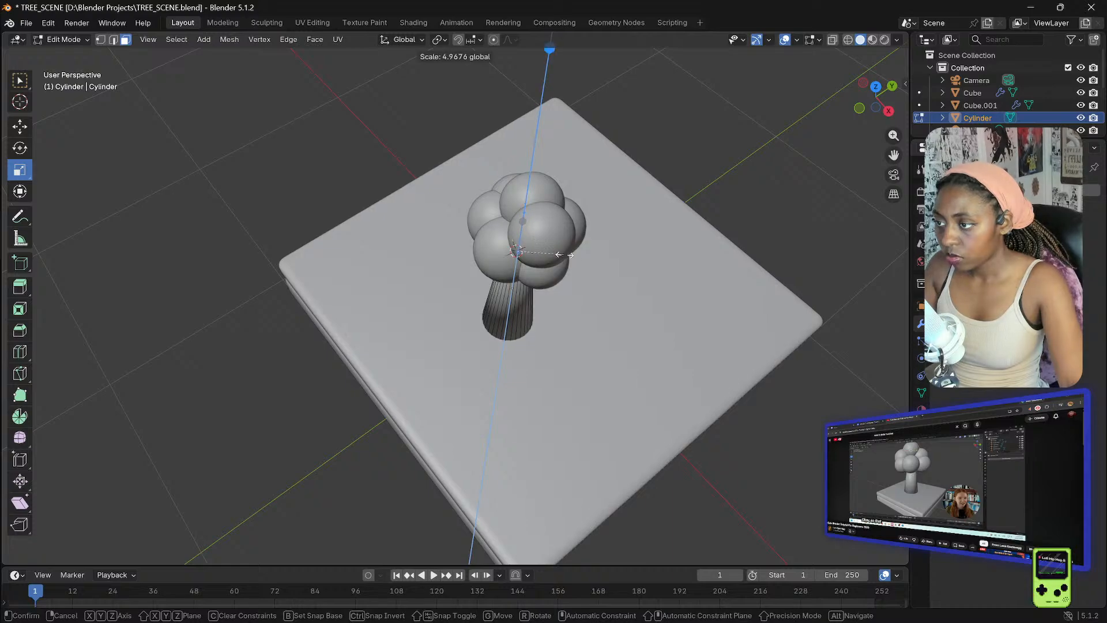
left_click(524, 250)
left_click(0, 209)
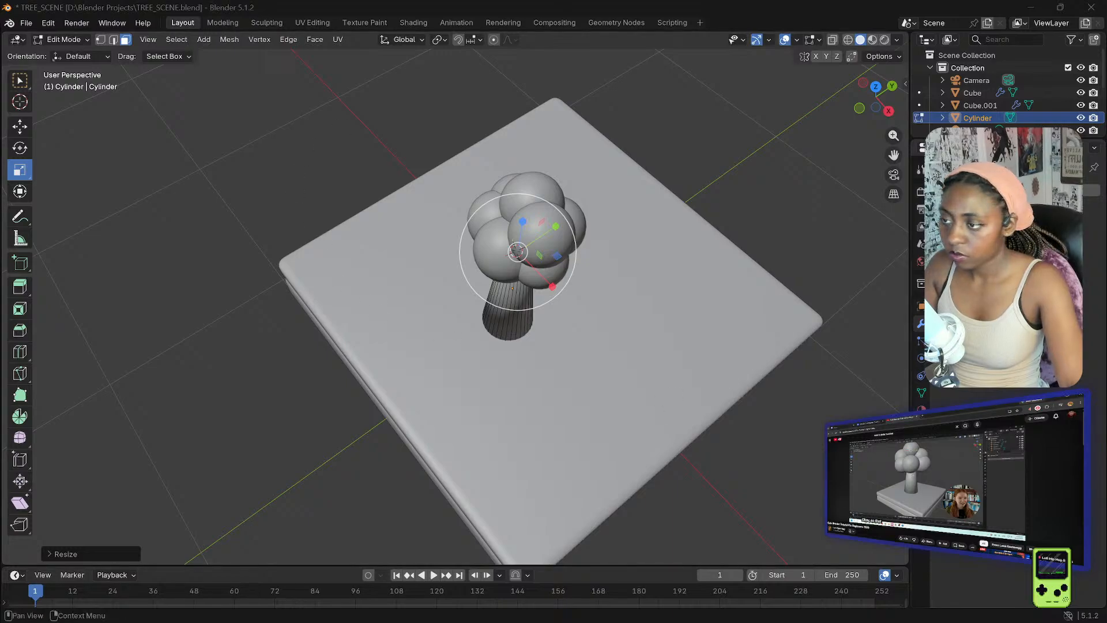
- Widen the trunk's top face along the X axis and return to Object Mode
left_click_drag(522, 258, 524, 266)
middle_click_drag(524, 266, 499, 133)
left_click_drag(470, 139, 472, 136)
left_click(303, 150)
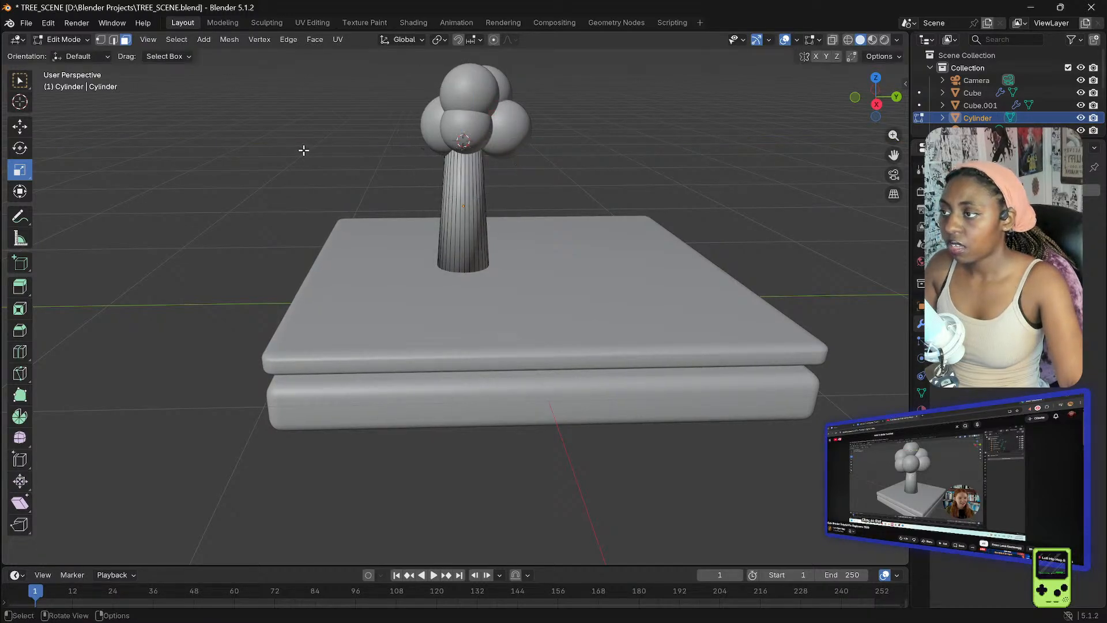
left_click(58, 39)
left_click(61, 55)
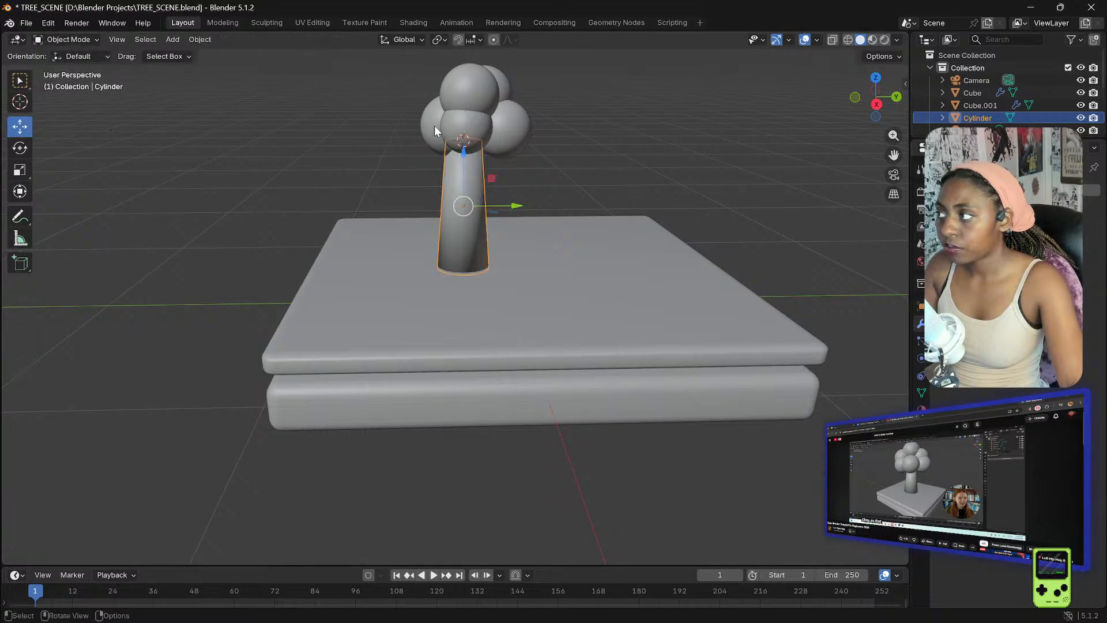
- Move the lower foliage sphere on the -Y side outward along Y and adjust the lower sphere on the +X side
left_click(430, 121)
left_click_drag(495, 126, 479, 128)
left_click(465, 125)
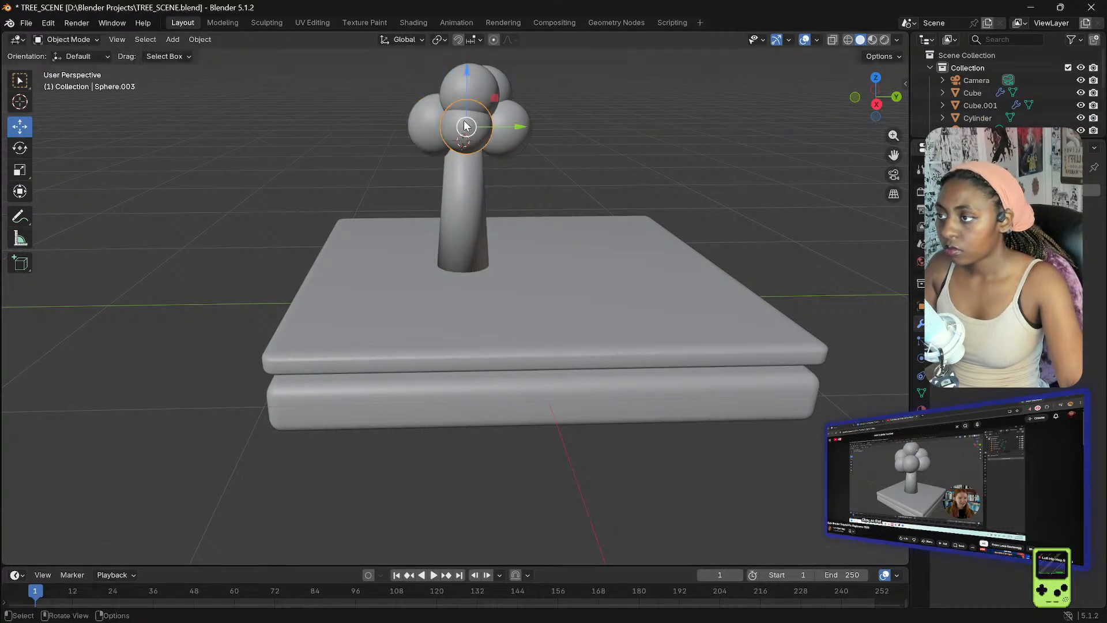
middle_click_drag(489, 128, 318, 128)
left_click_drag(318, 127, 311, 130)
middle_click_drag(311, 131, 403, 166)
- Try to move the trunk upward into the foliage, then undo the move
left_click(407, 172)
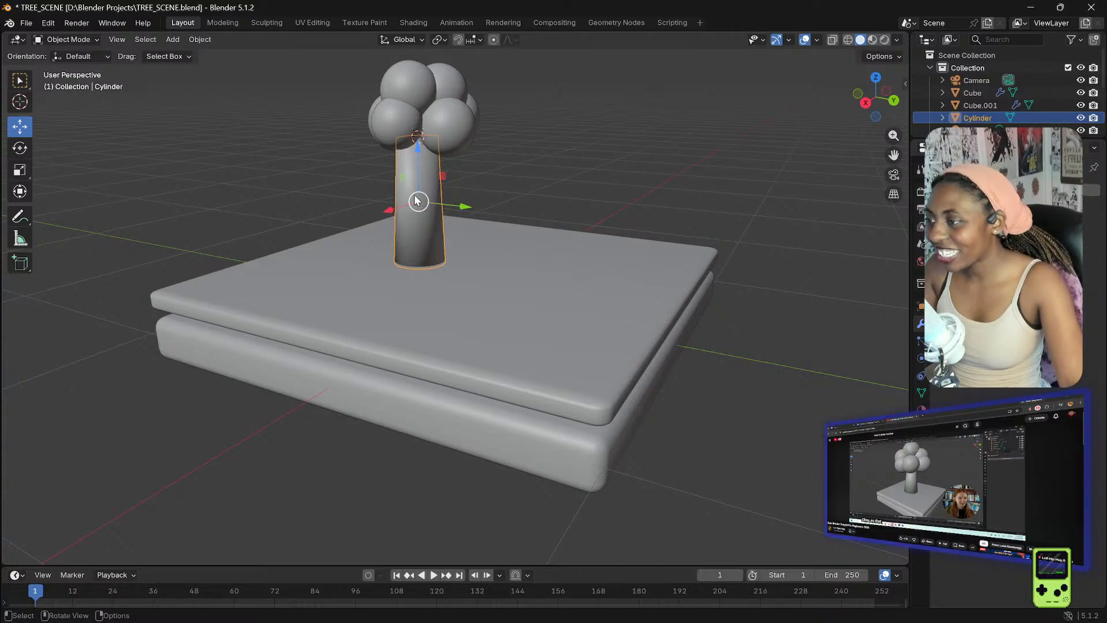
left_click_drag(414, 204, 417, 182)
key("ctrl+z")
key("ctrl+z")
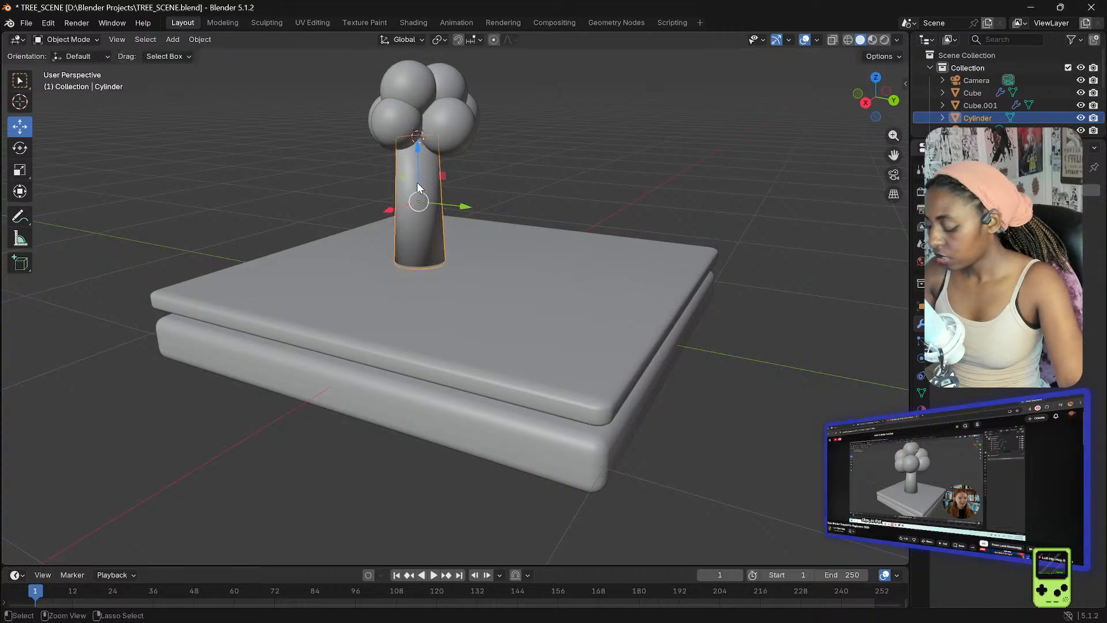
- Rescale the whole trunk slightly and lower it a little along the Z axis
key("s")
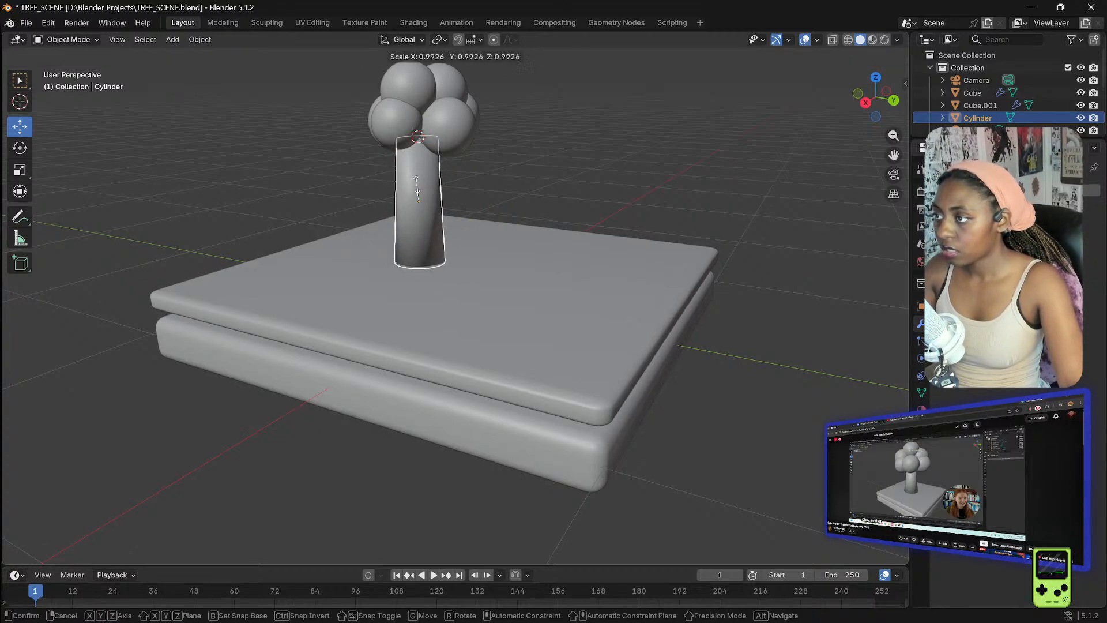
left_click(416, 187)
middle_click_drag(417, 186, 181, 184)
left_click_drag(393, 140, 392, 147)
middle_click_drag(324, 155, 413, 147)
- Delete the foliage spheres one at a time, keeping only the lower sphere on the -X side of the trunk
left_click(407, 134)
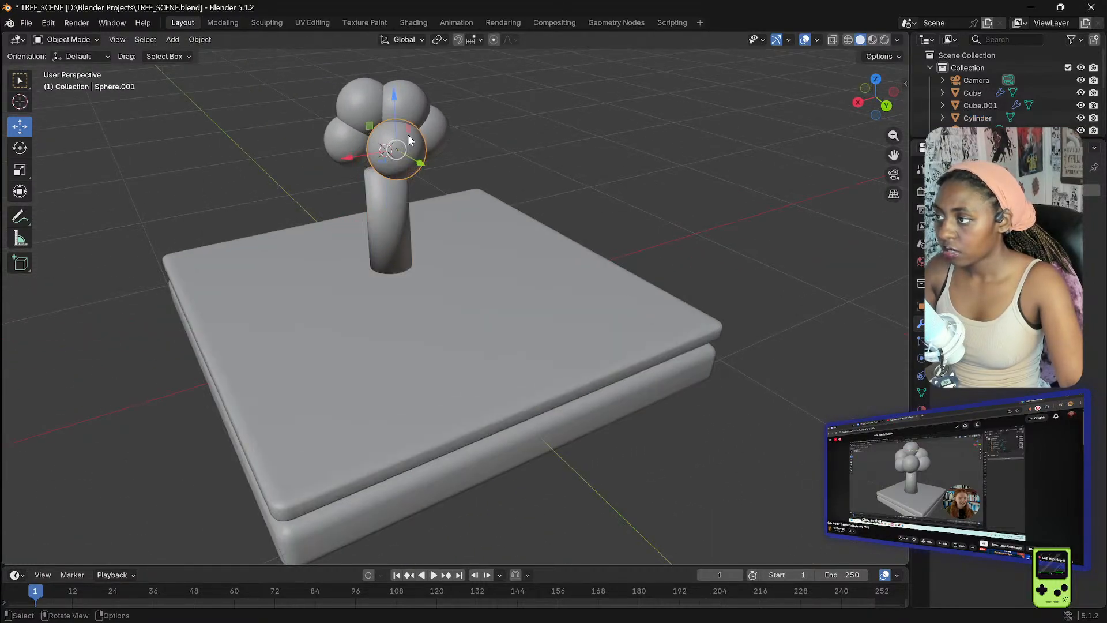
key("x")
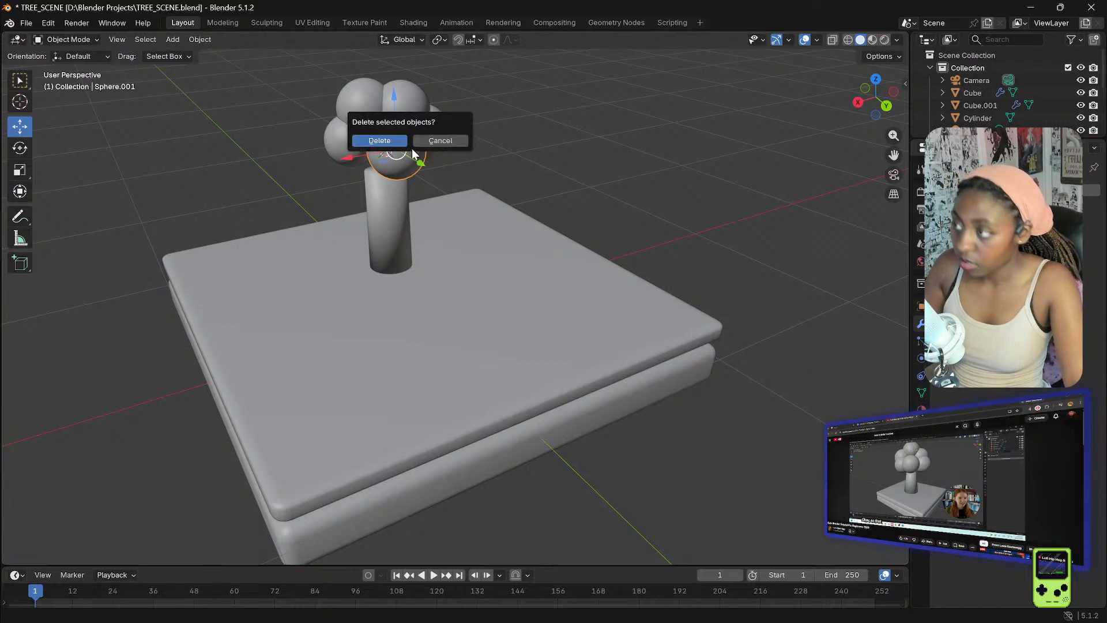
left_click(383, 141)
left_click(385, 129)
key("x")
left_click(385, 129)
left_click(404, 111)
key("x")
left_click(403, 111)
left_click(421, 128)
key("x")
left_click(426, 132)
key("x")
left_click(368, 118)
left_click(366, 117)
key("x")
left_click(372, 118)
left_click(356, 140)
key("x")
left_click(356, 139)
left_click(381, 124)
key("x")
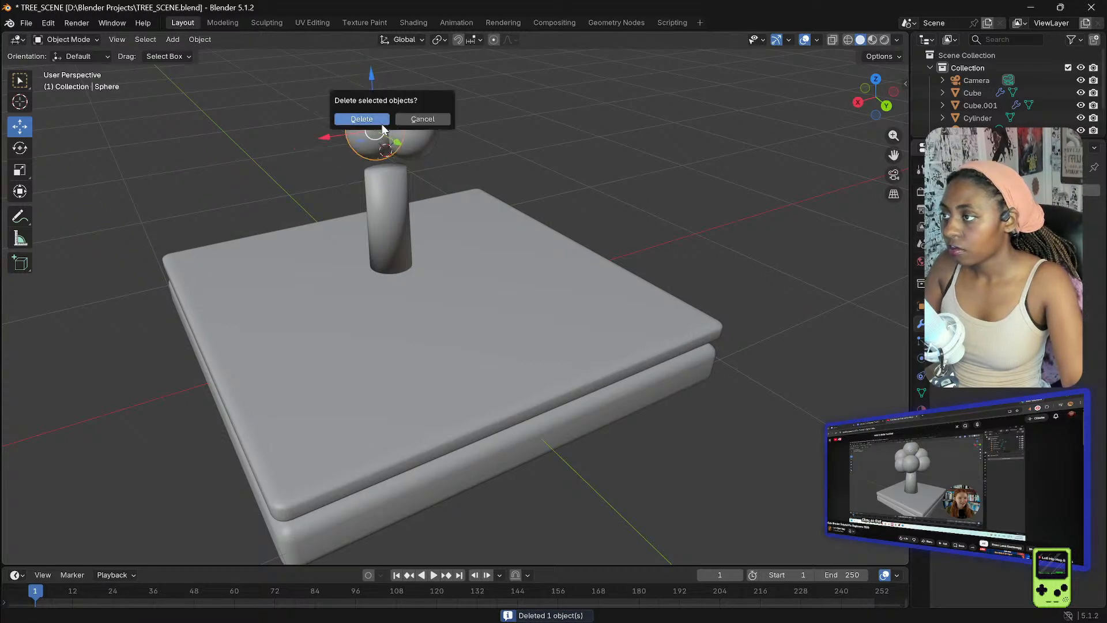
left_click(378, 123)
- Lower the remaining foliage sphere along Z and adjust its position beside the trunk's top
left_click(394, 133)
left_click_drag(408, 84, 406, 95)
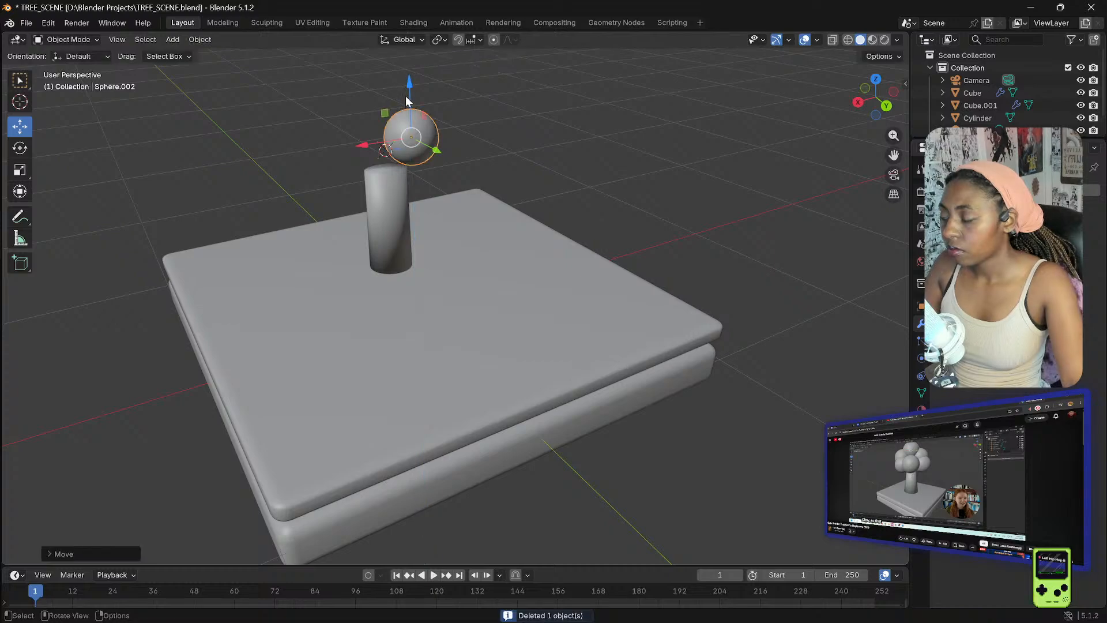
left_click(391, 168)
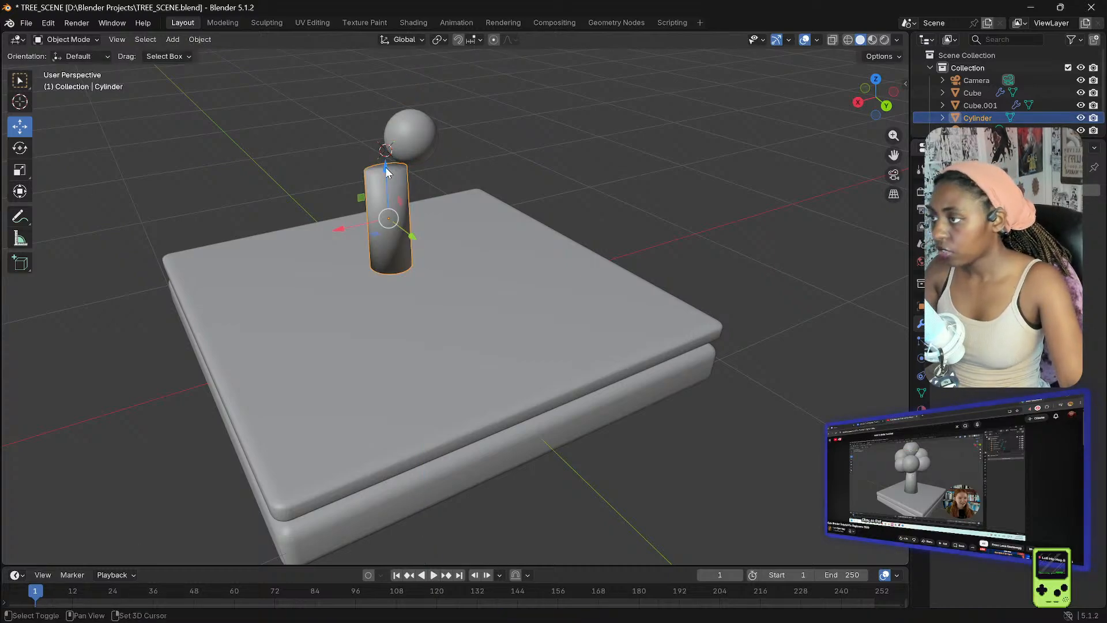
middle_click_drag(333, 168, 494, 196)
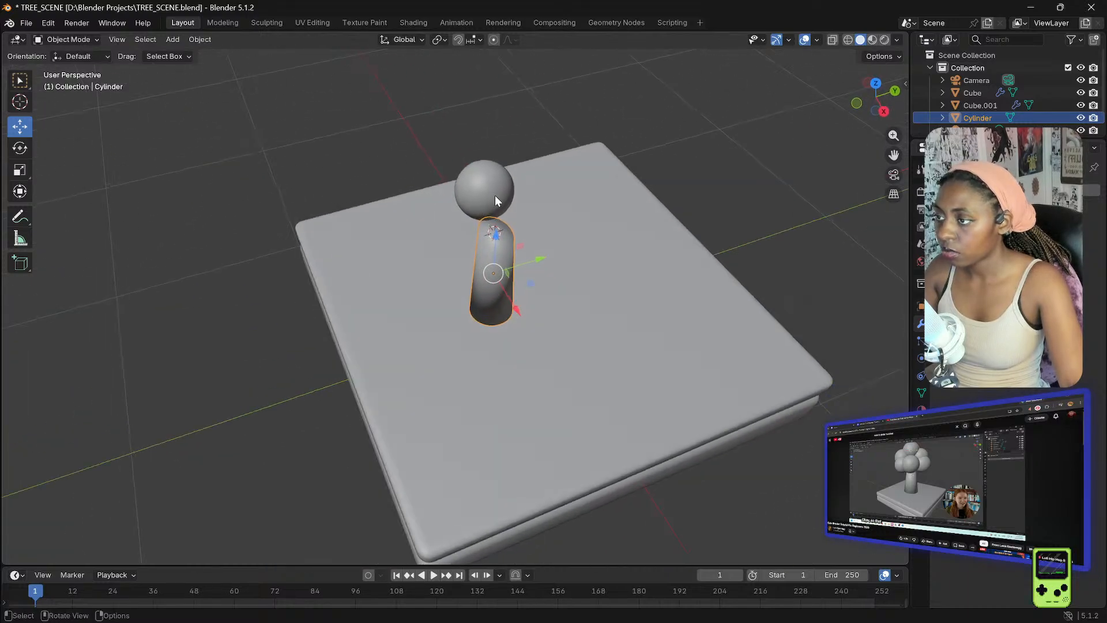
left_click(491, 189)
mouse_move(491, 189)
left_mouse_down()
mouse_move(493, 208)
mouse_move(489, 195)
left_mouse_up()
middle_click_drag(486, 200, 529, 159)
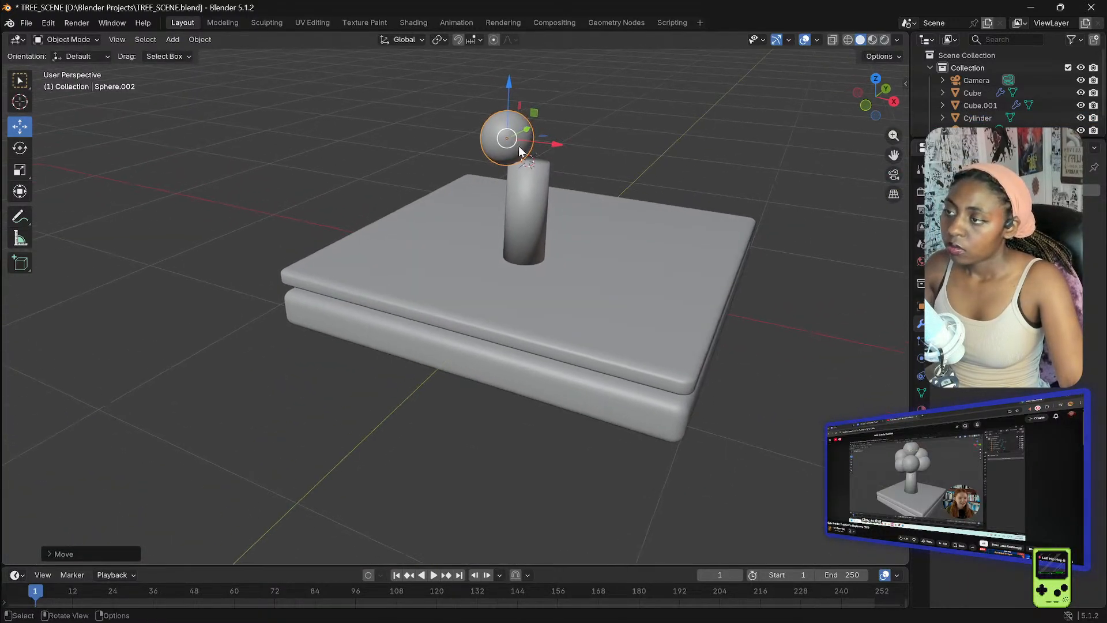
left_click_drag(509, 144, 509, 148)
middle_click_drag(500, 168, 321, 225)
- Edit the trunk's mesh and scale its top face down uniformly to taper the trunk
left_click(403, 249)
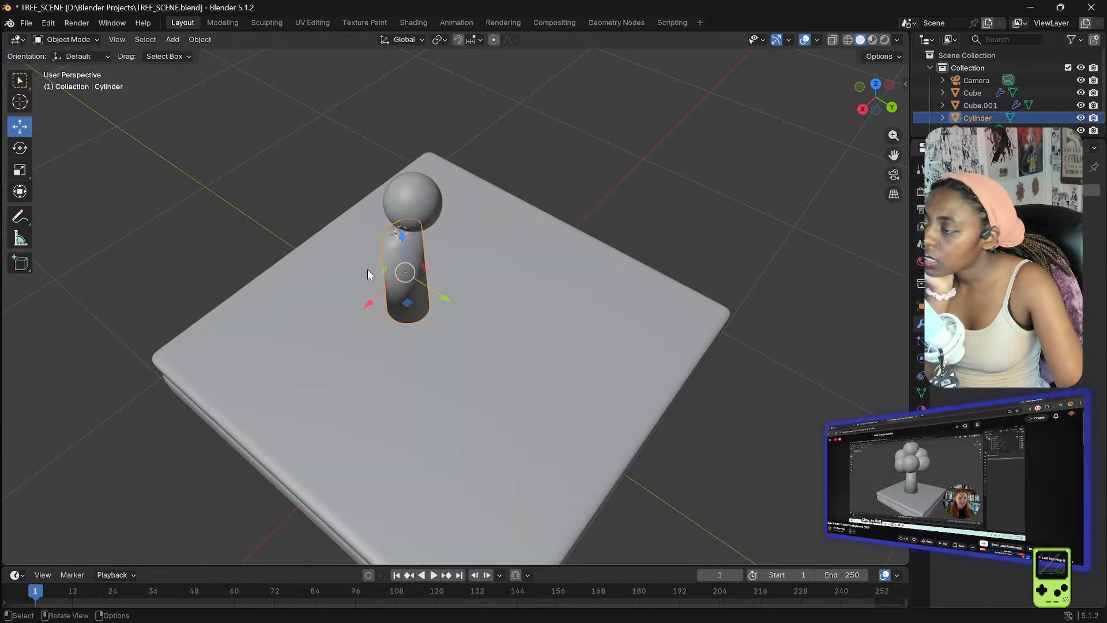
middle_click_drag(369, 275, 313, 266)
left_click(79, 40)
left_click(91, 68)
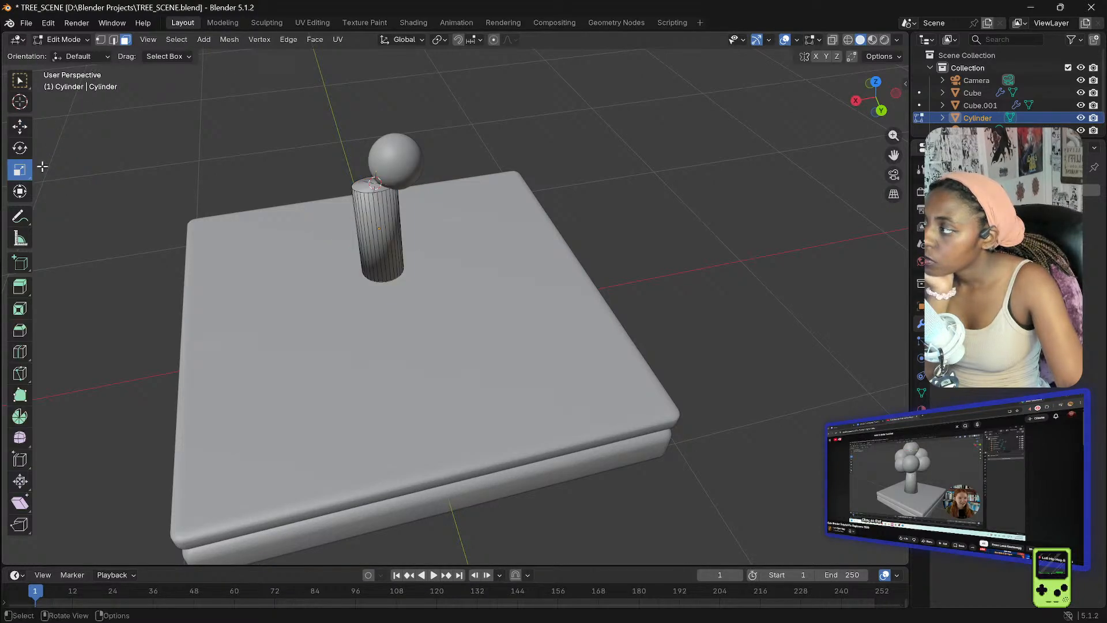
left_click(370, 189)
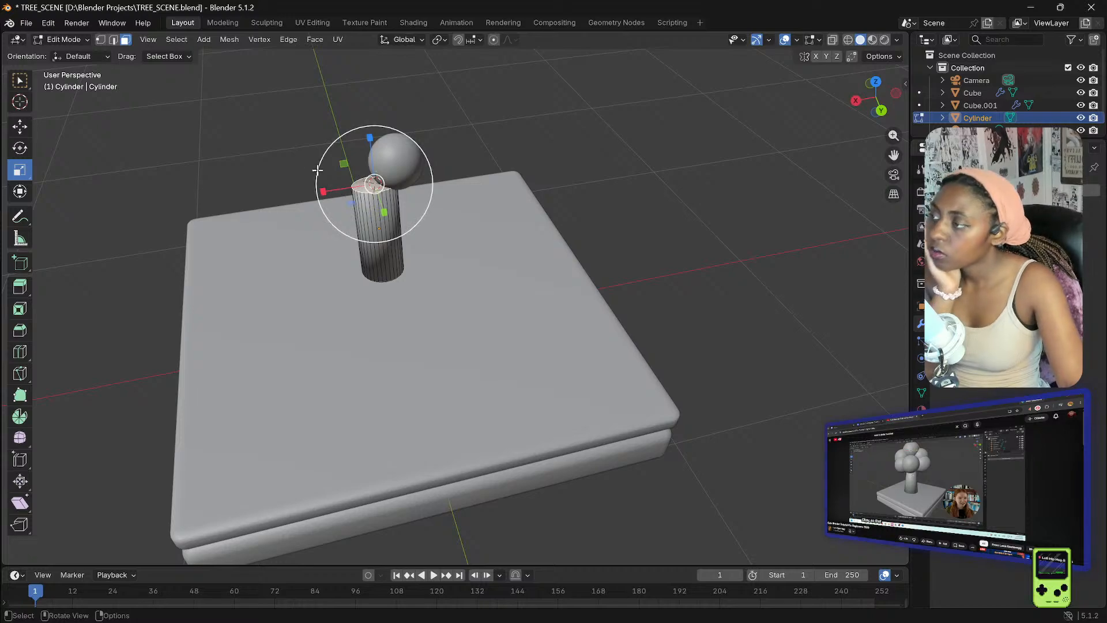
left_click_drag(318, 171, 332, 170)
middle_click_drag(332, 170, 448, 176)
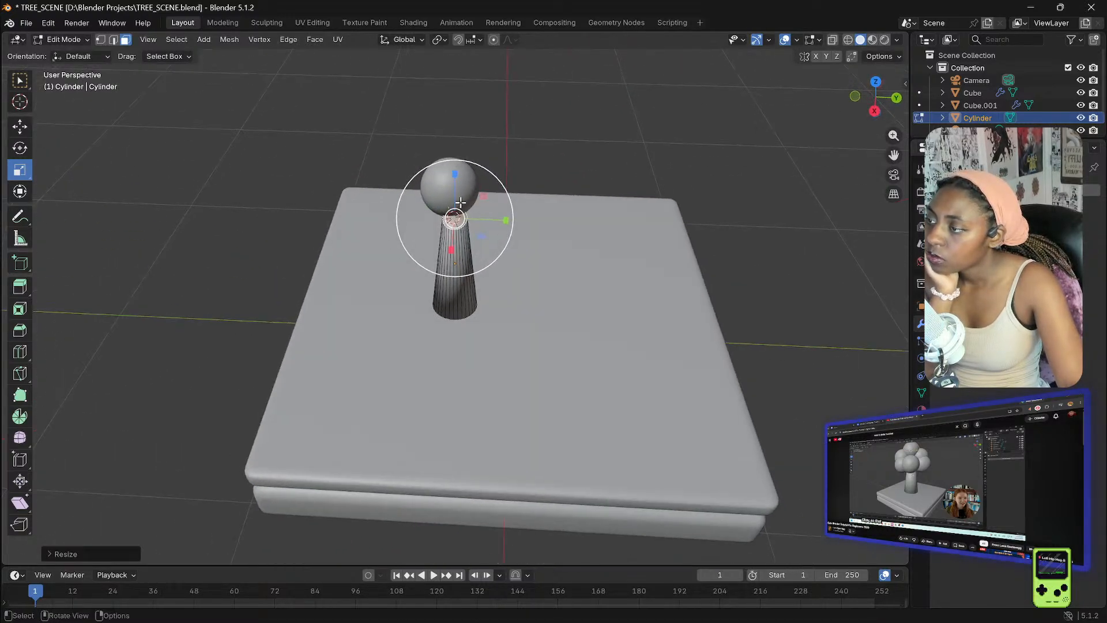
- Narrow the trunk's top face further along the X axis and return to Object Mode
left_click_drag(455, 227, 455, 219)
middle_click_drag(547, 224, 385, 210)
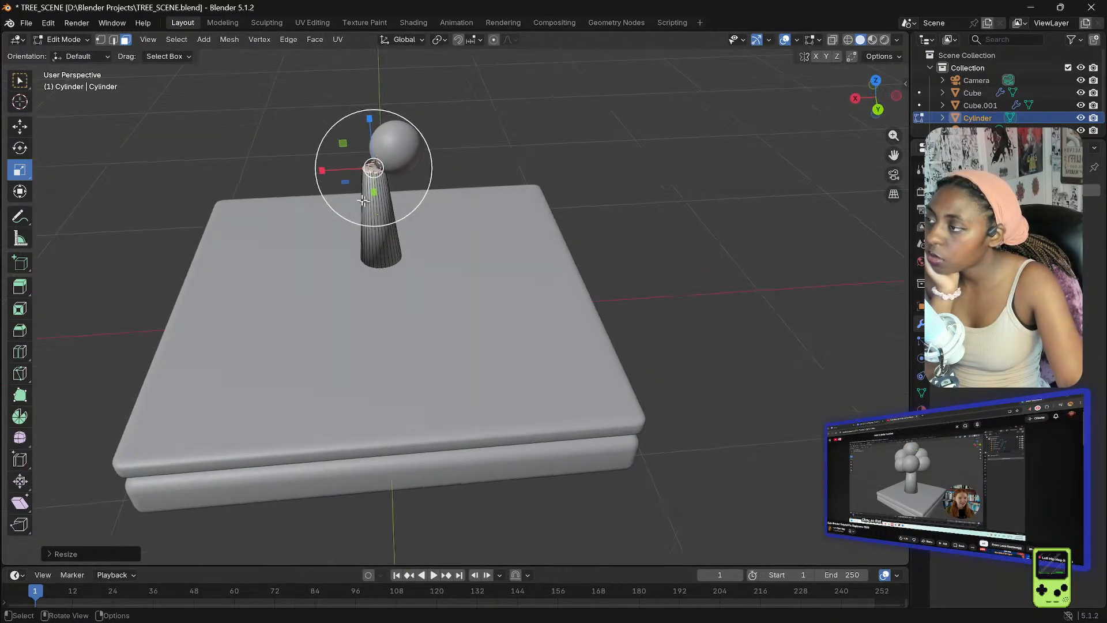
left_click(175, 67)
left_click(72, 54)
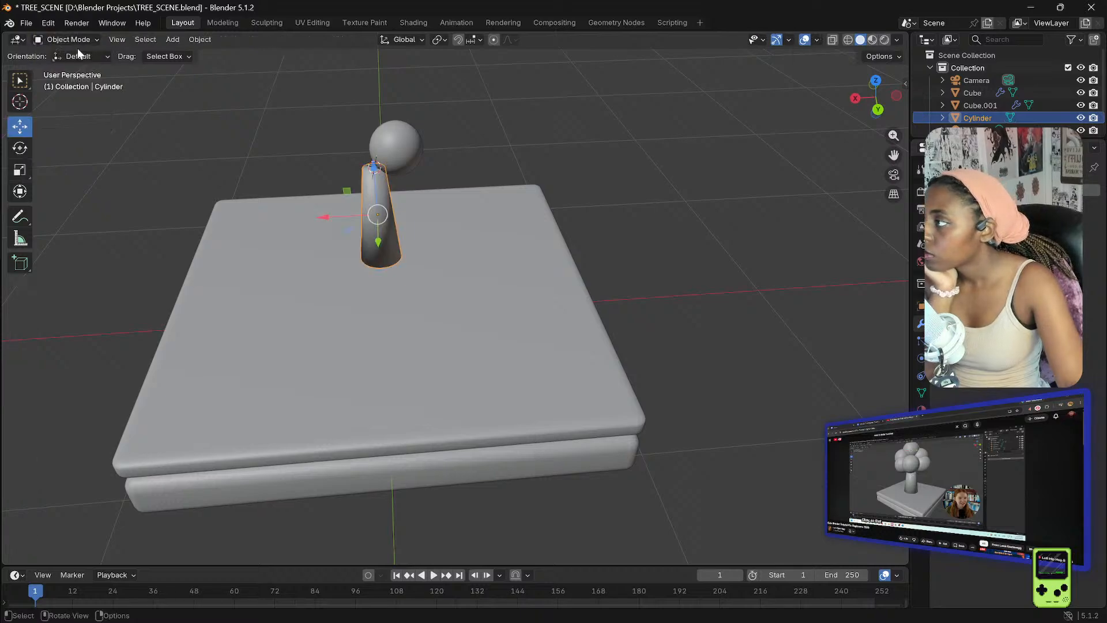
- Reposition the remaining foliage sphere against the tapered trunk's top and scale it down slightly
left_click(395, 144)
mouse_move(397, 147)
middle_mouse_down()
mouse_move(437, 150)
mouse_move(372, 158)
mouse_move(230, 109)
mouse_move(99, 85)
mouse_move(67, 131)
mouse_move(419, 145)
middle_mouse_up()
left_click_drag(478, 148, 474, 152)
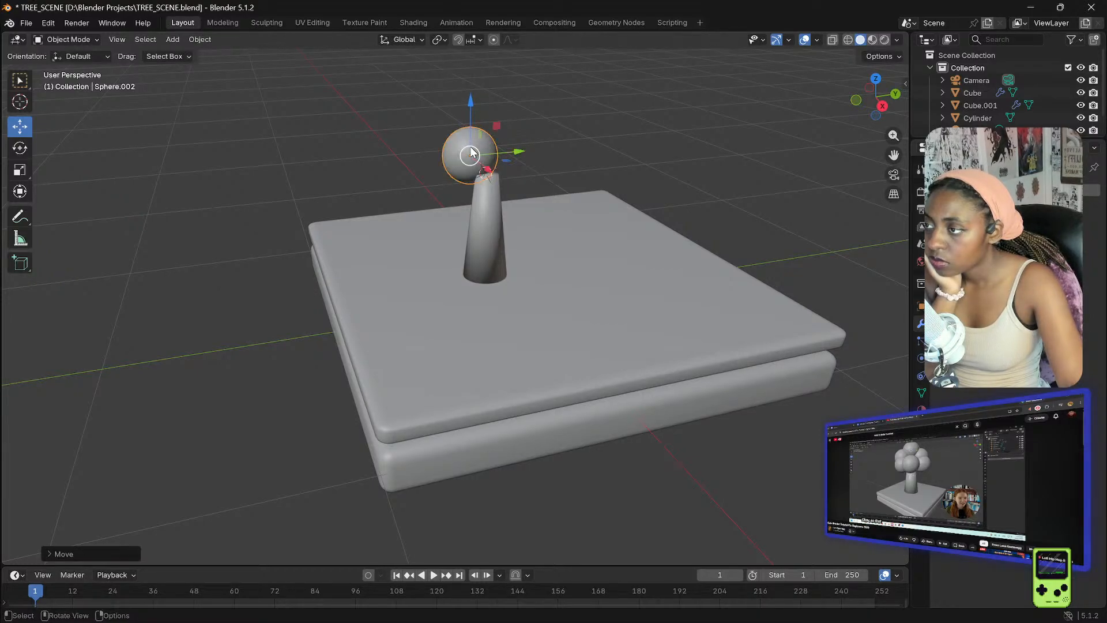
left_click(472, 150)
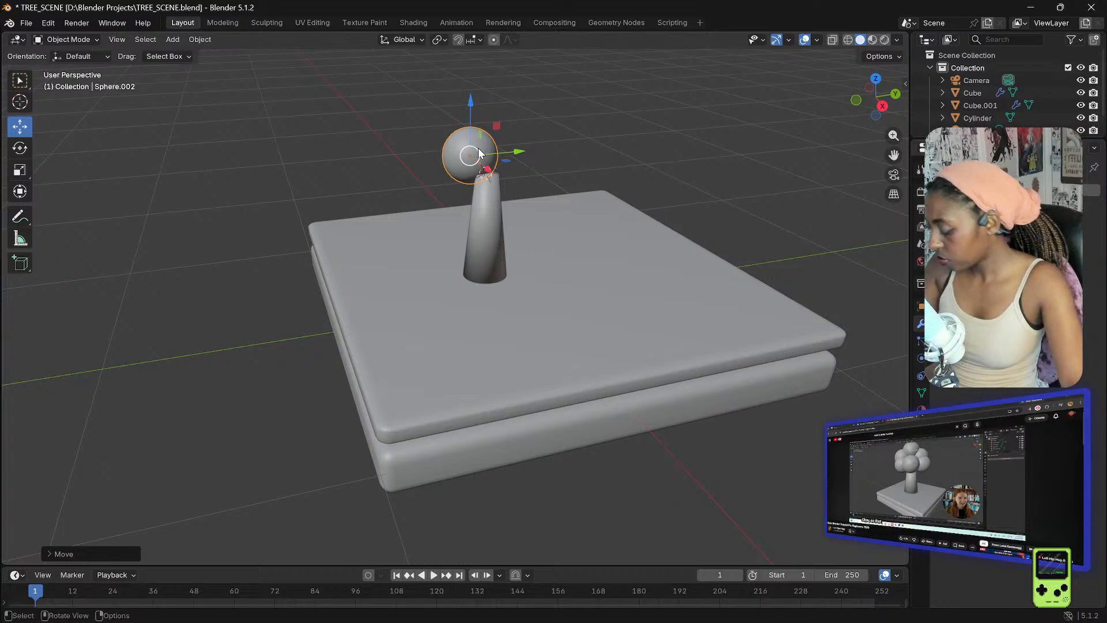
key("s")
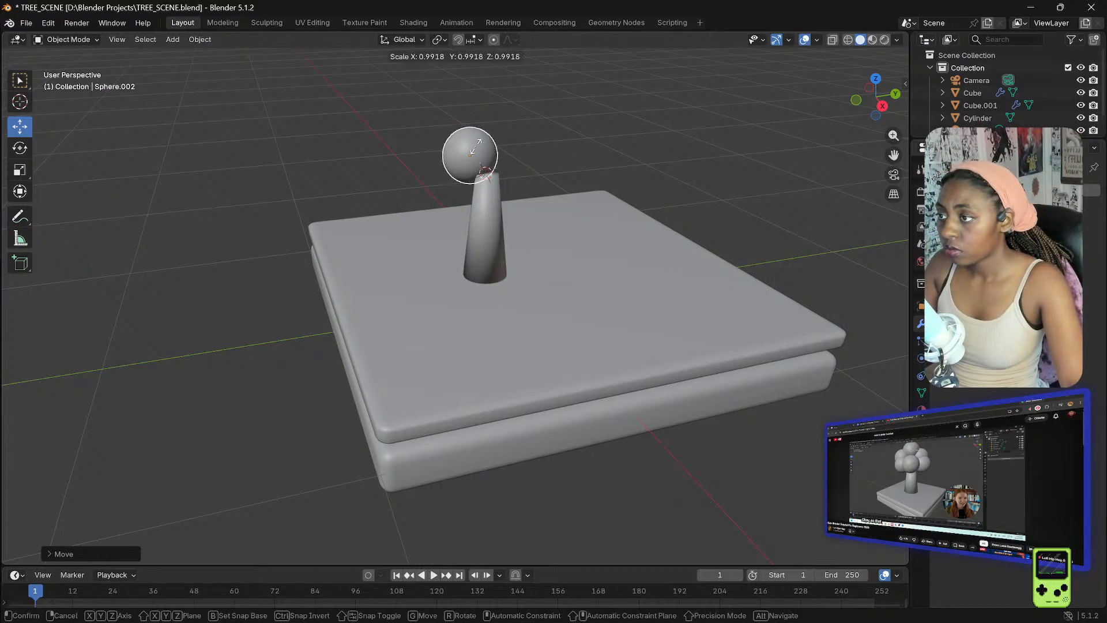
left_click(475, 149)
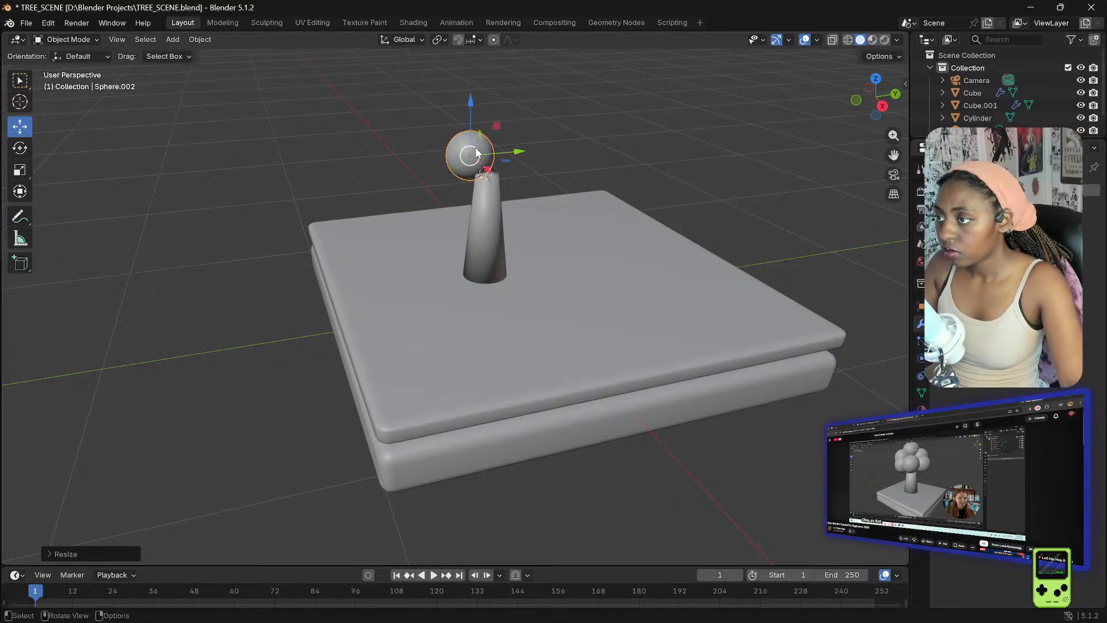
right_click(436, 164)
- Duplicate the foliage sphere, place the copy beside it at the trunk's top and shift it towards -Y
middle_click_drag(383, 87, 472, 150)
key("shift+d")
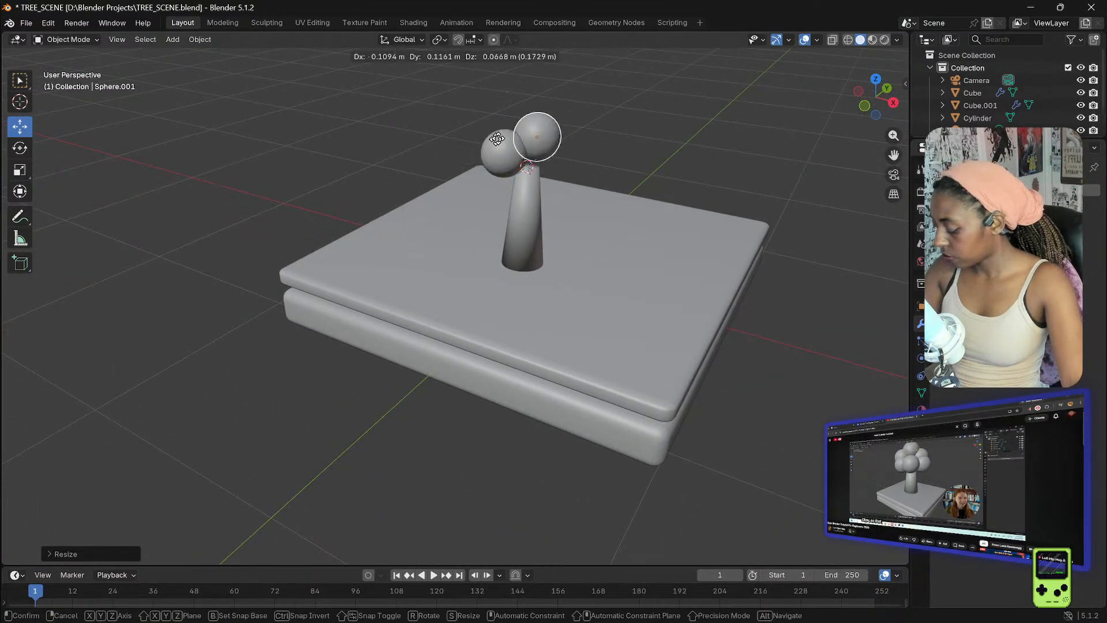
left_click(484, 164)
middle_click_drag(615, 160, 546, 171)
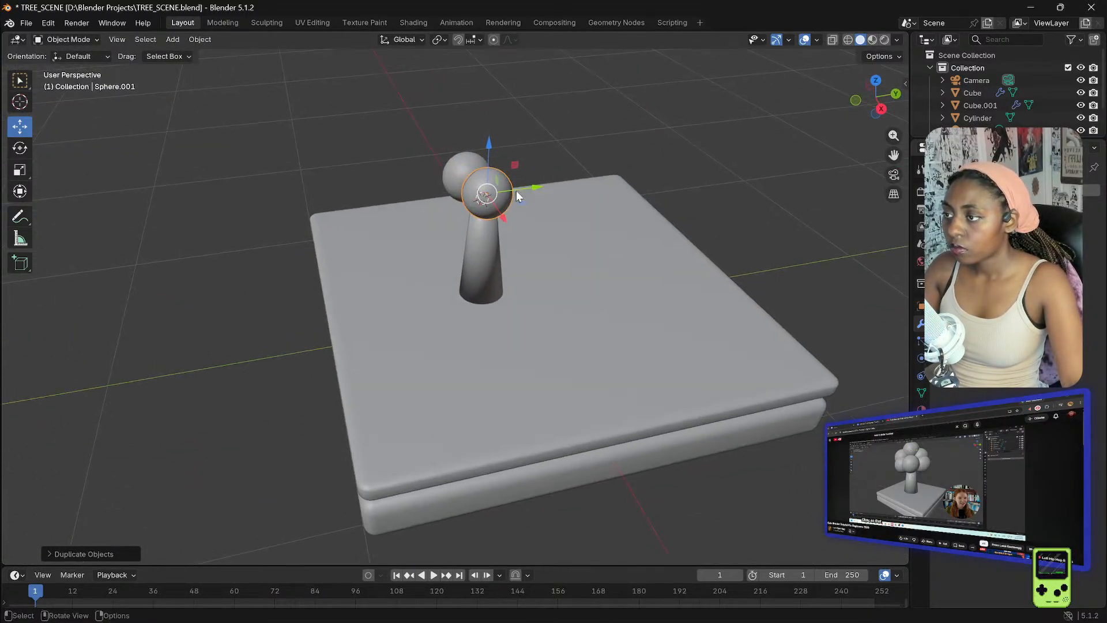
left_click_drag(533, 190, 497, 192)
- Duplicate the foliage sphere twice, spacing the copies around the trunk's top to form a ring with the existing two spheres
middle_click_drag(497, 191, 556, 234)
left_click(522, 274)
key("shift+d")
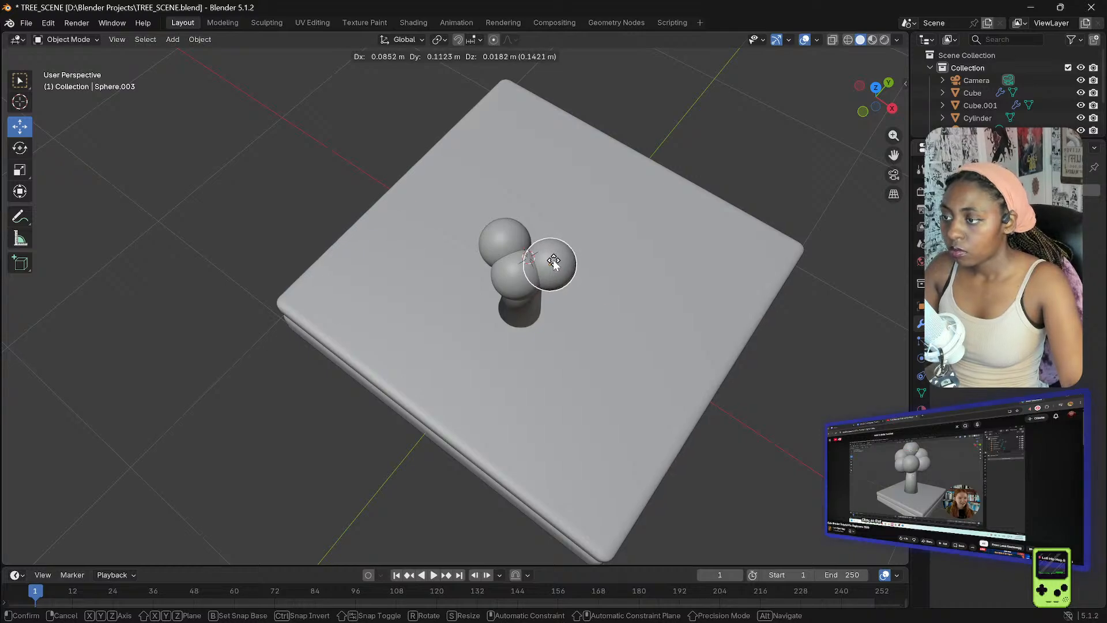
left_click(554, 260)
middle_click_drag(554, 260, 444, 272)
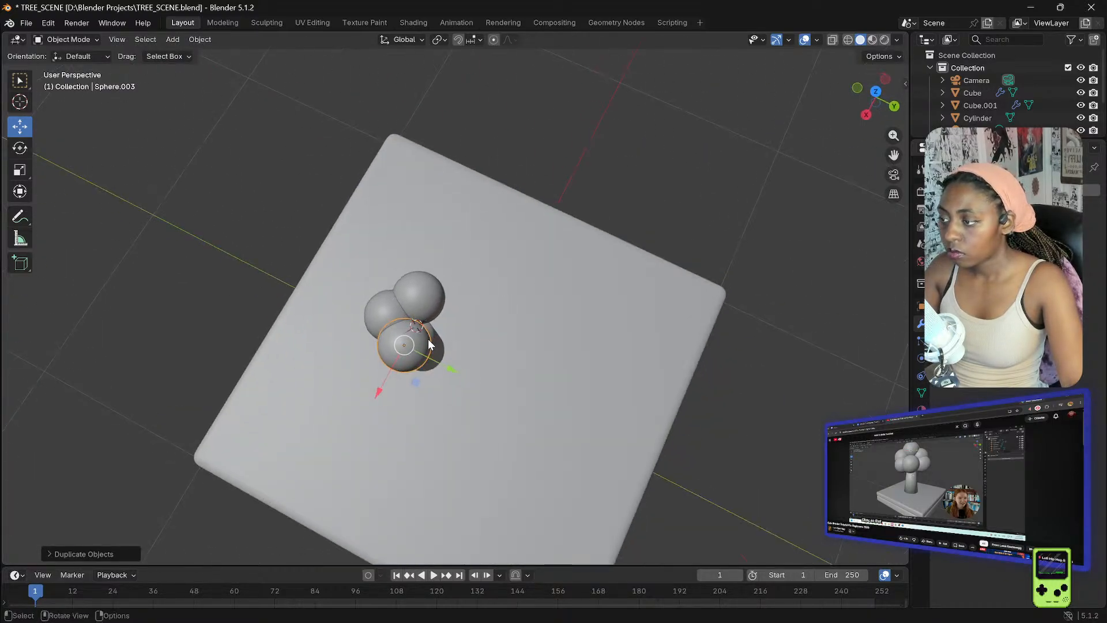
key("shift+d")
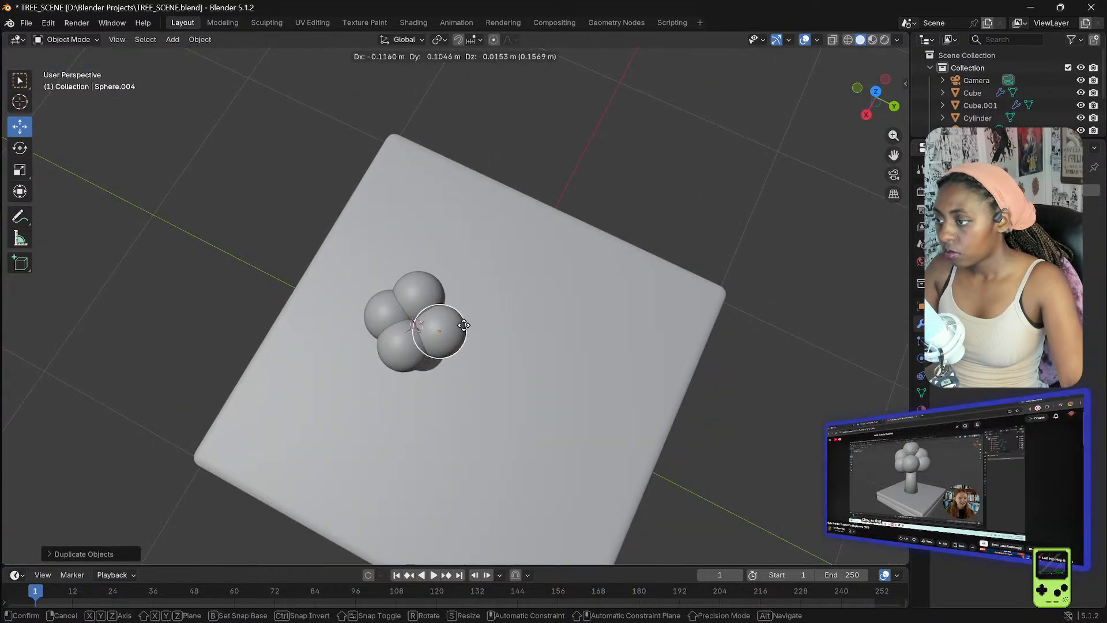
left_click(464, 324)
- Duplicate two of the ring spheres and place the copies slightly lower, filling the gaps just above the trunk
middle_click_drag(462, 323, 504, 165)
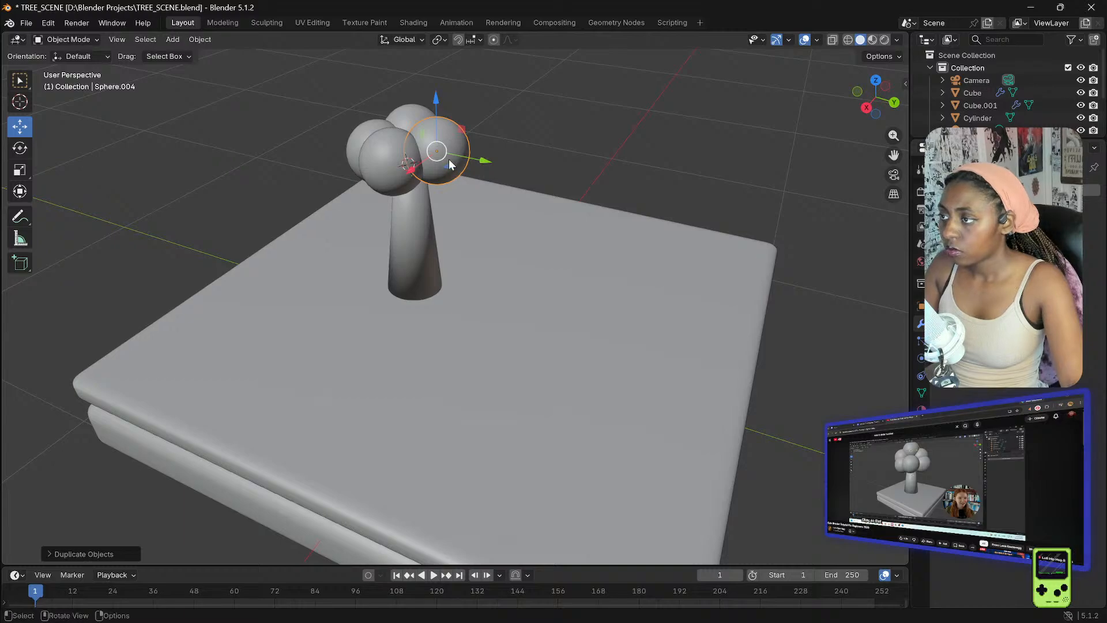
key("shift+d")
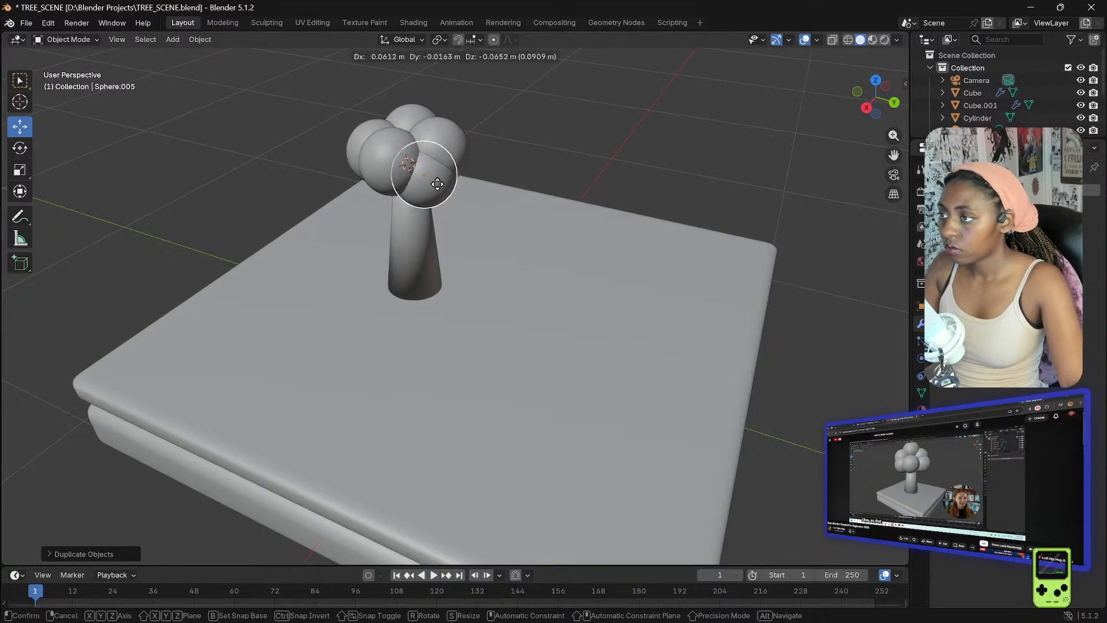
left_click(438, 189)
middle_click_drag(438, 188, 507, 179)
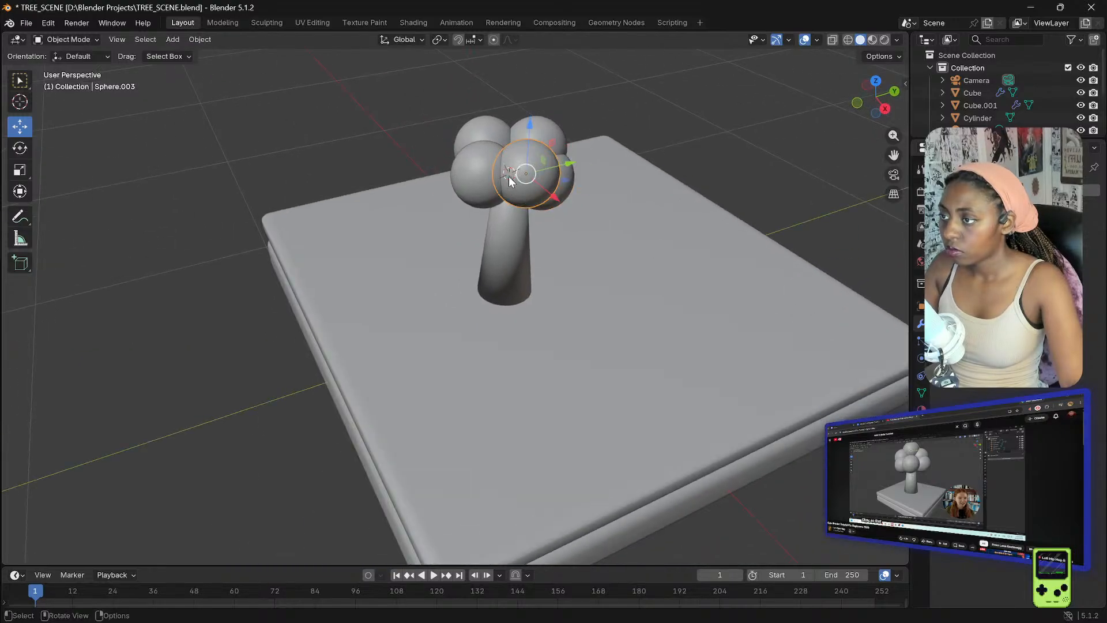
key("shift+d")
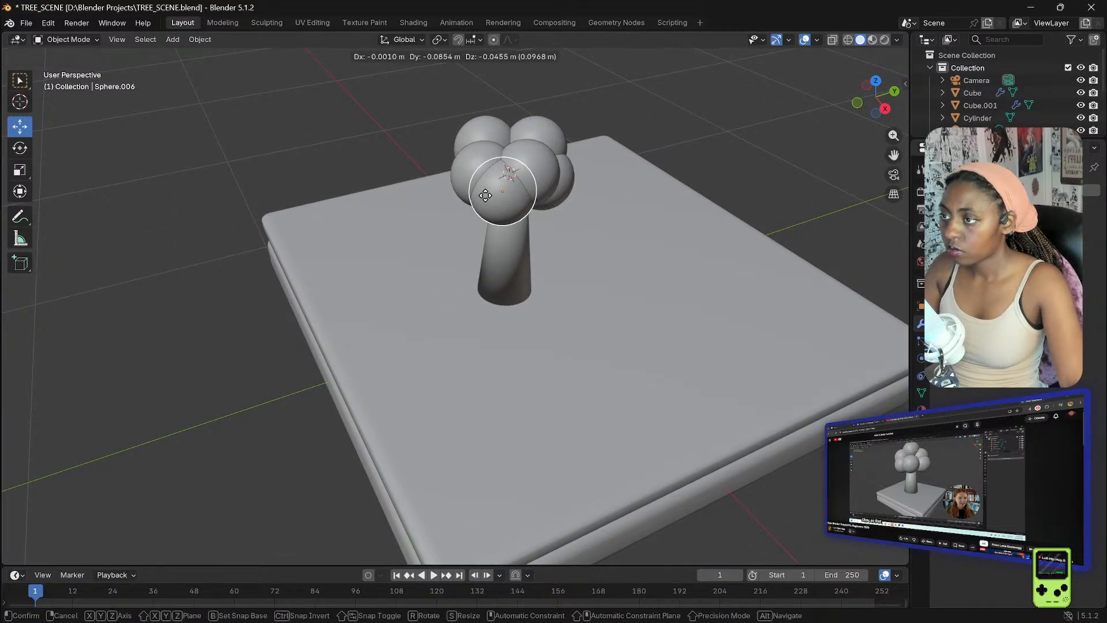
left_click(484, 196)
- Duplicate the lower foliage spheres twice more around the trunk to fill the remaining sides of the cluster
middle_click_drag(445, 197, 566, 193)
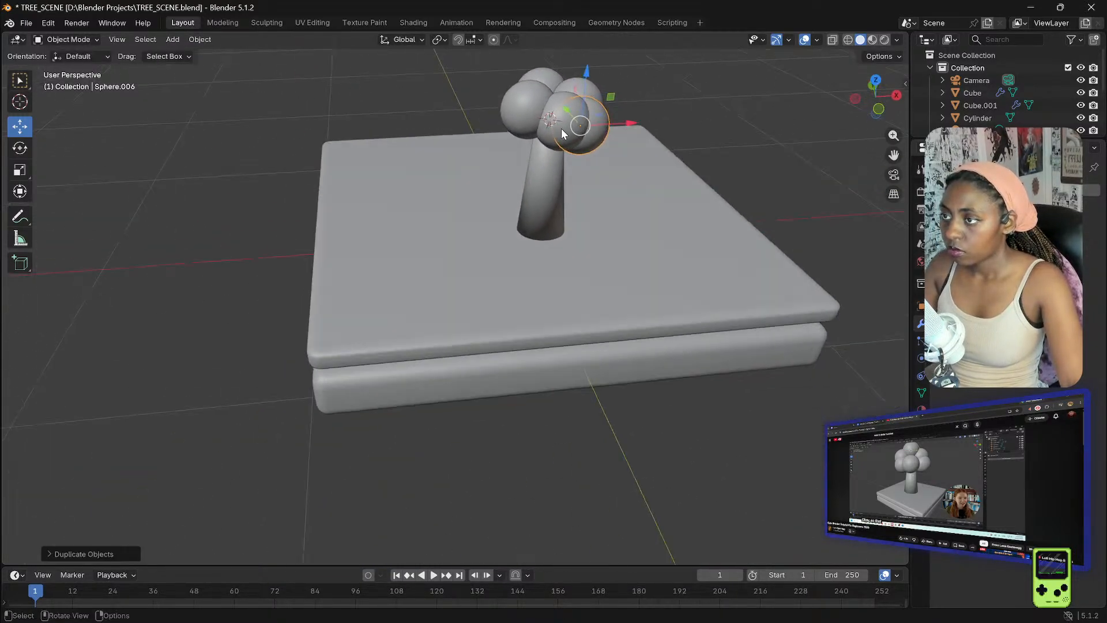
left_click(550, 122)
key("shift+d")
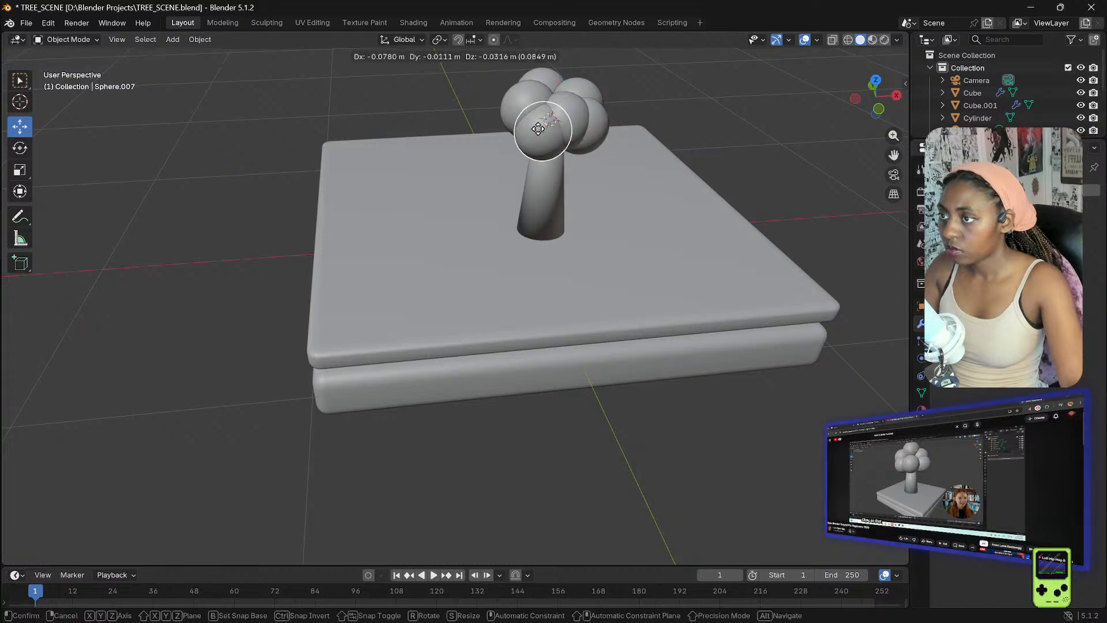
left_click(434, 130)
middle_click_drag(434, 130, 606, 168)
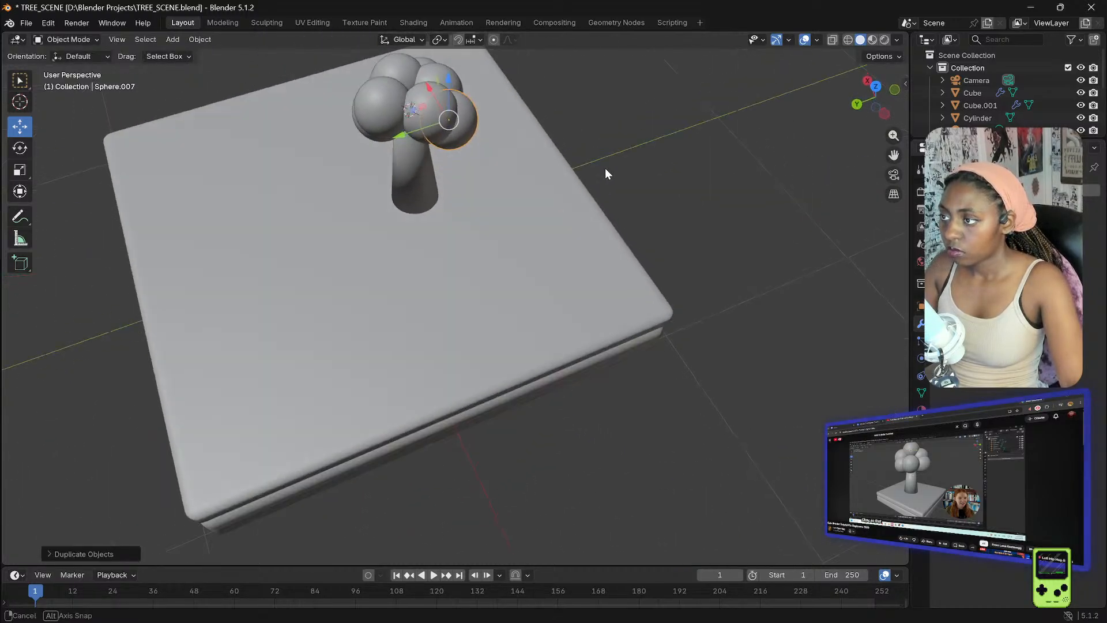
left_click(431, 116)
key("shift+d")
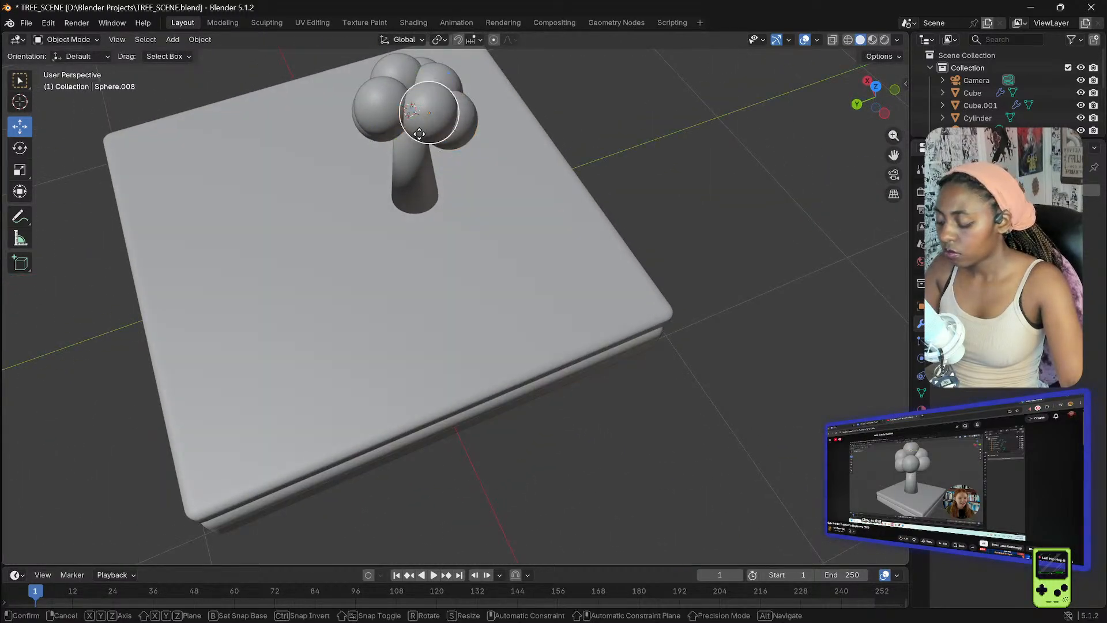
left_click(392, 156)
- Duplicate one of the ring spheres and raise the copy above the foliage cluster to start an upper layer
middle_click_drag(338, 157, 904, 115)
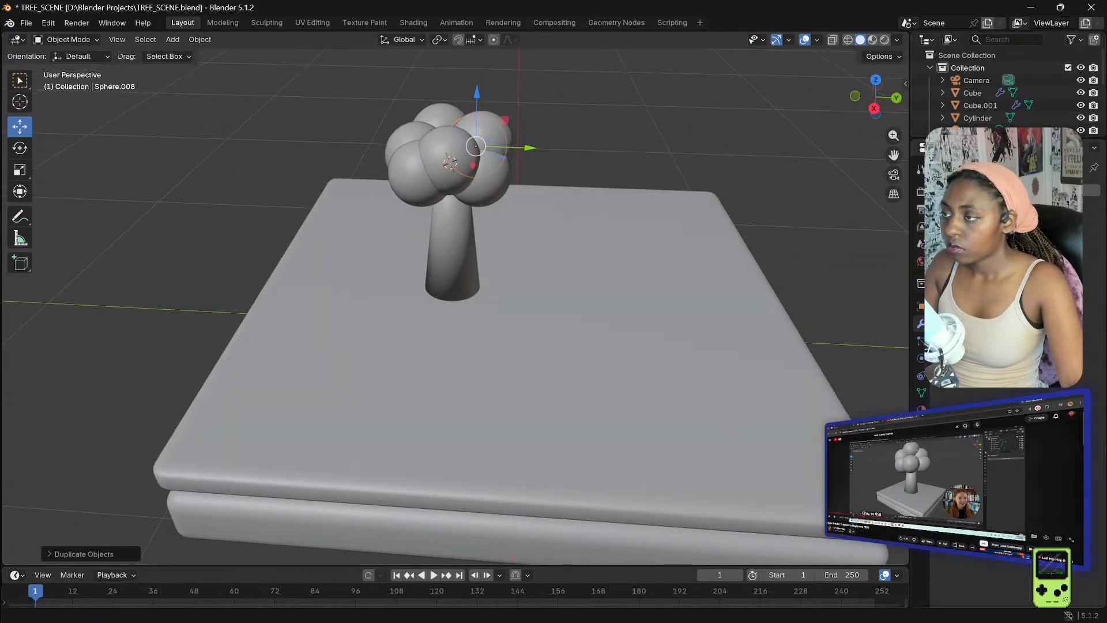
left_click(483, 117)
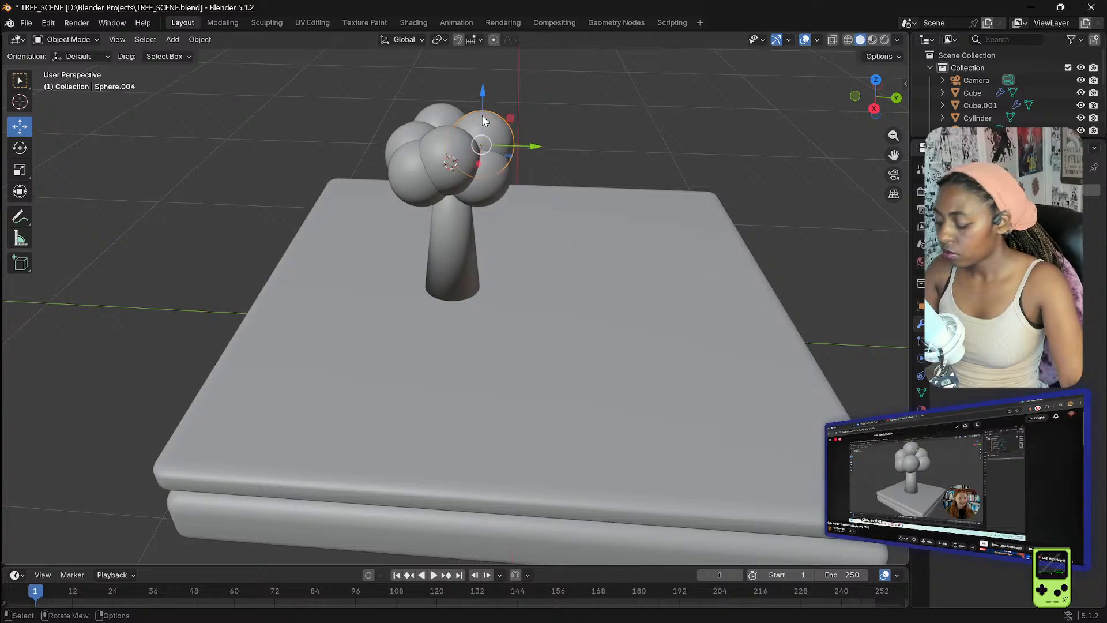
key("shift+d")
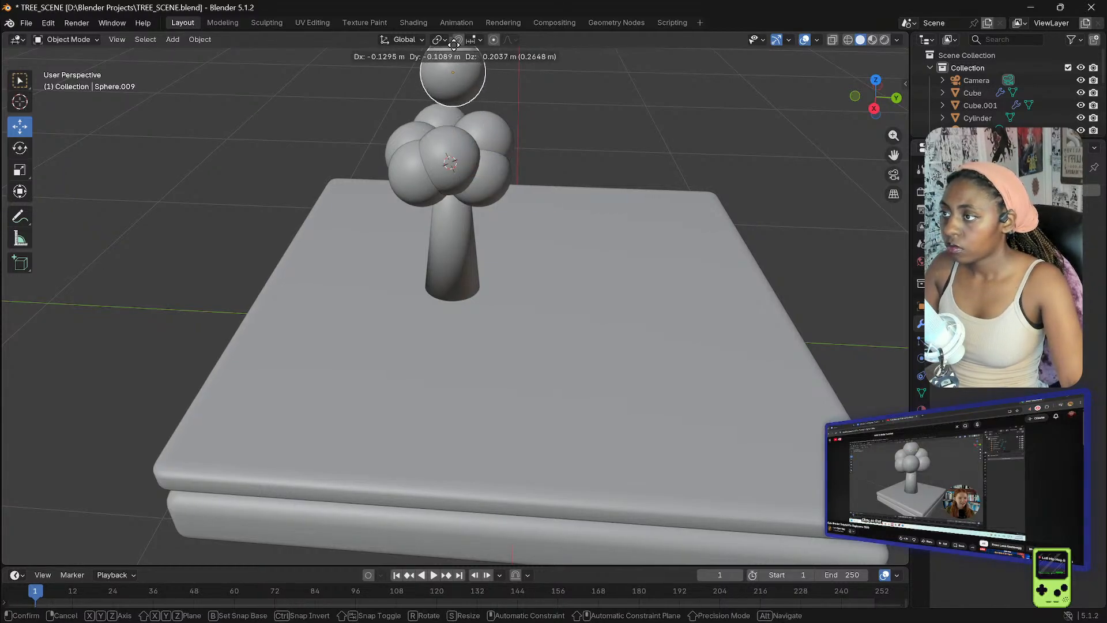
left_click(453, 69)
right_click(536, 98)
middle_click_drag(390, 91, 392, 142)
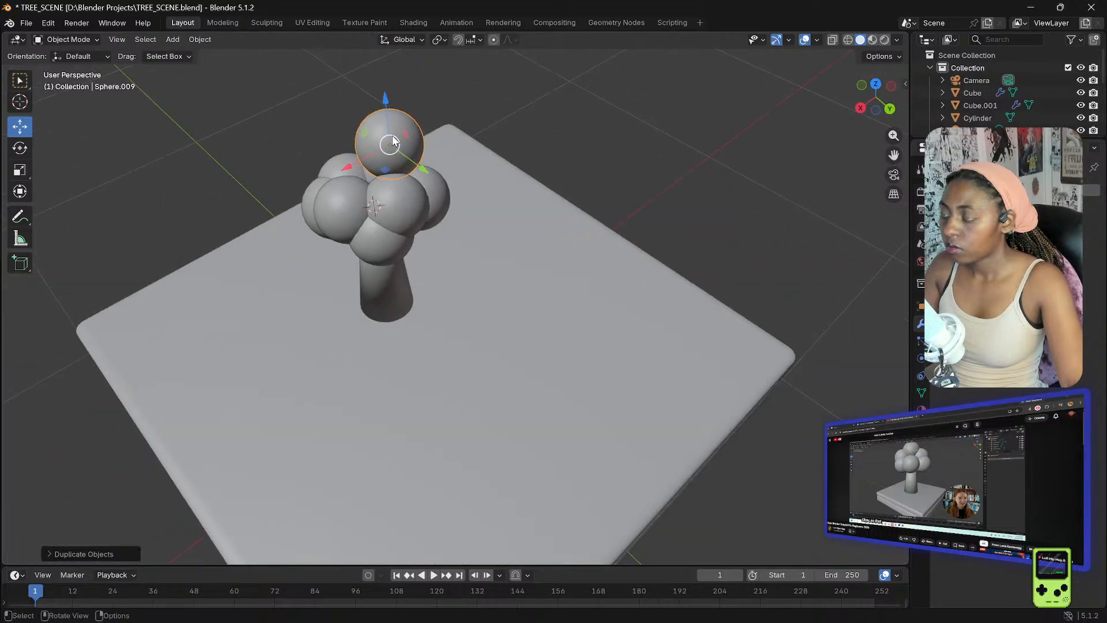
- Duplicate the raised sphere twice, distributing the copies around the upper foliage layer
key("shift+d")
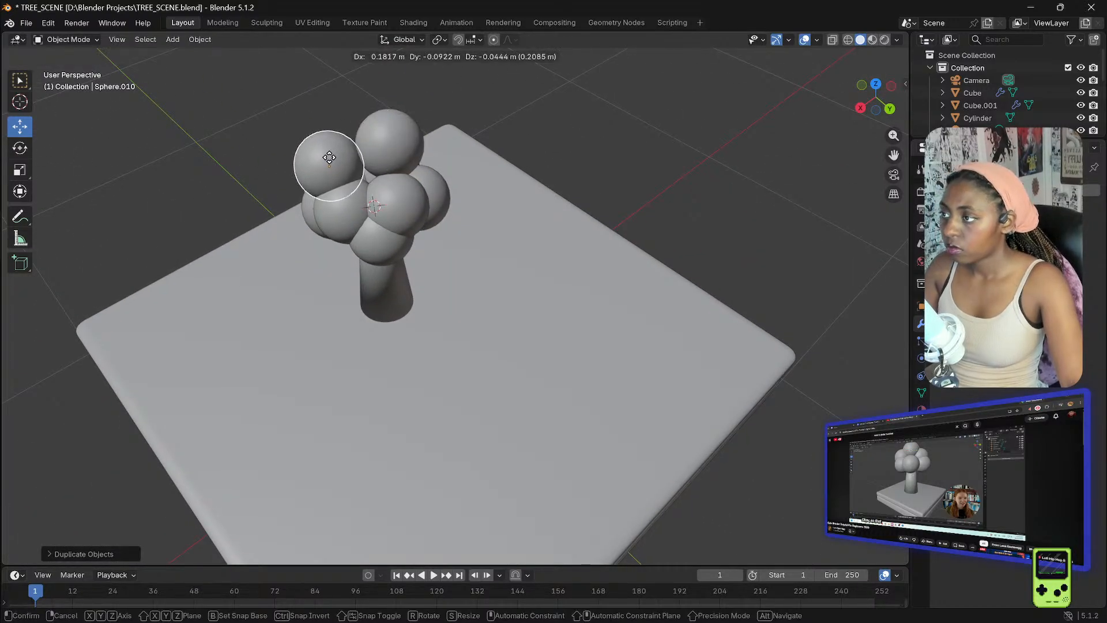
left_click(329, 158)
middle_click_drag(329, 157, 584, 101)
key("shift+d")
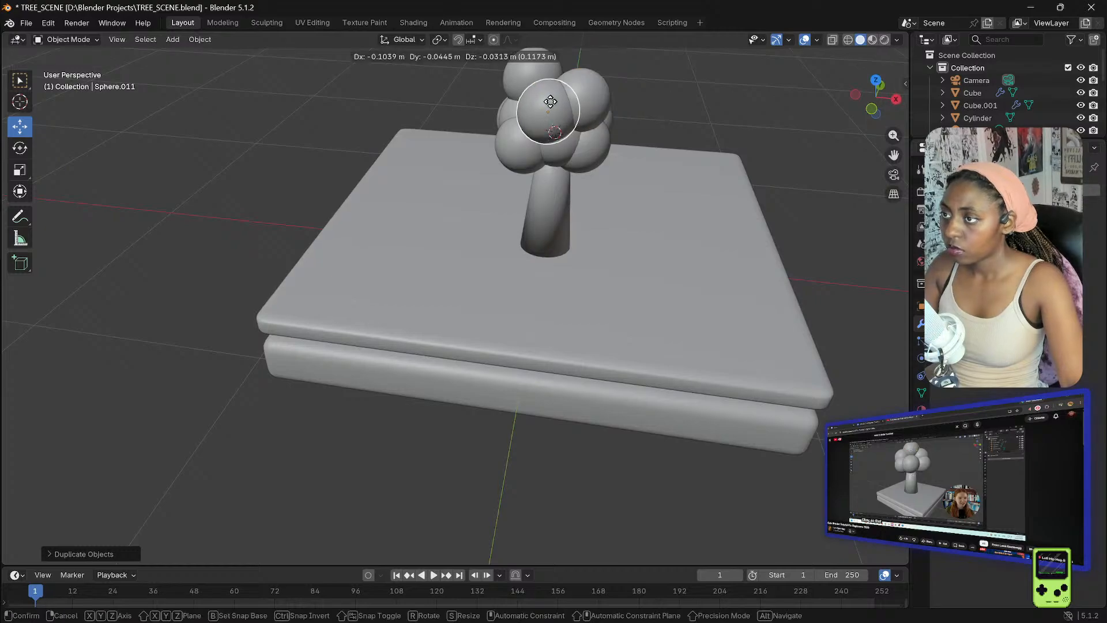
left_click(520, 93)
middle_click_drag(521, 92, 445, 116)
- Duplicate another upper foliage sphere into the layer's open side and adjust the copy's height and sideways position
left_click(444, 92)
key("shift+d")
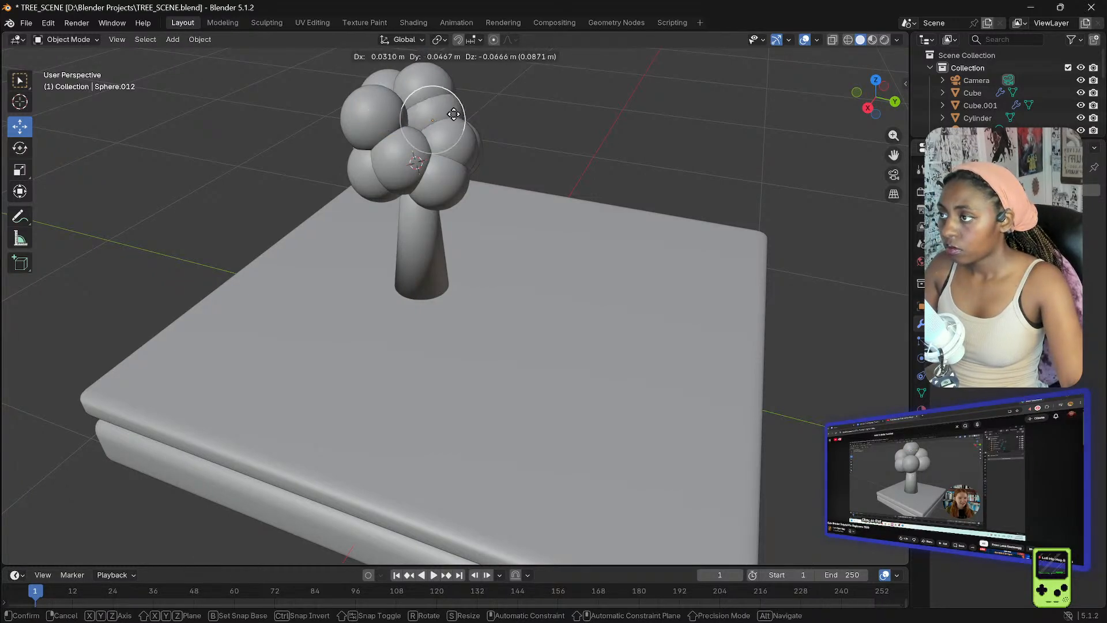
left_click(487, 111)
left_click_drag(467, 70, 466, 48)
left_click_drag(444, 114, 401, 120)
middle_click_drag(374, 131, 299, 97)
- Duplicate an upper foliage sphere and place the copy at the very top as the crown of the tree
scroll(489, 180, "down", 2)
middle_click_drag(514, 174, 378, 202)
left_click(847, 482)
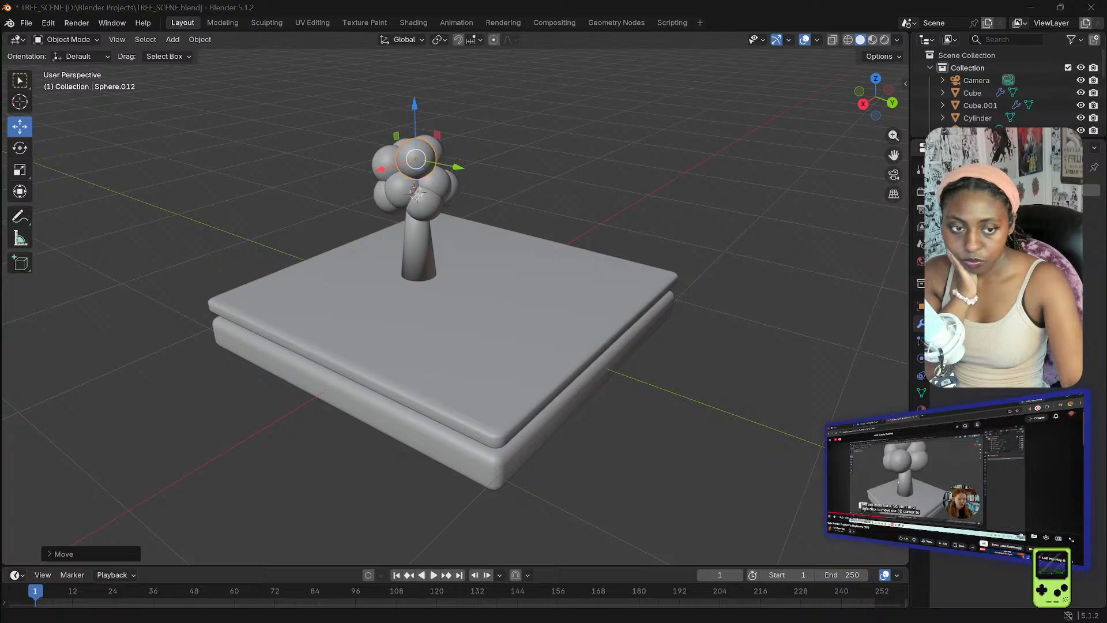
scroll(514, 126, "up", 3)
scroll(514, 126, "down", 4)
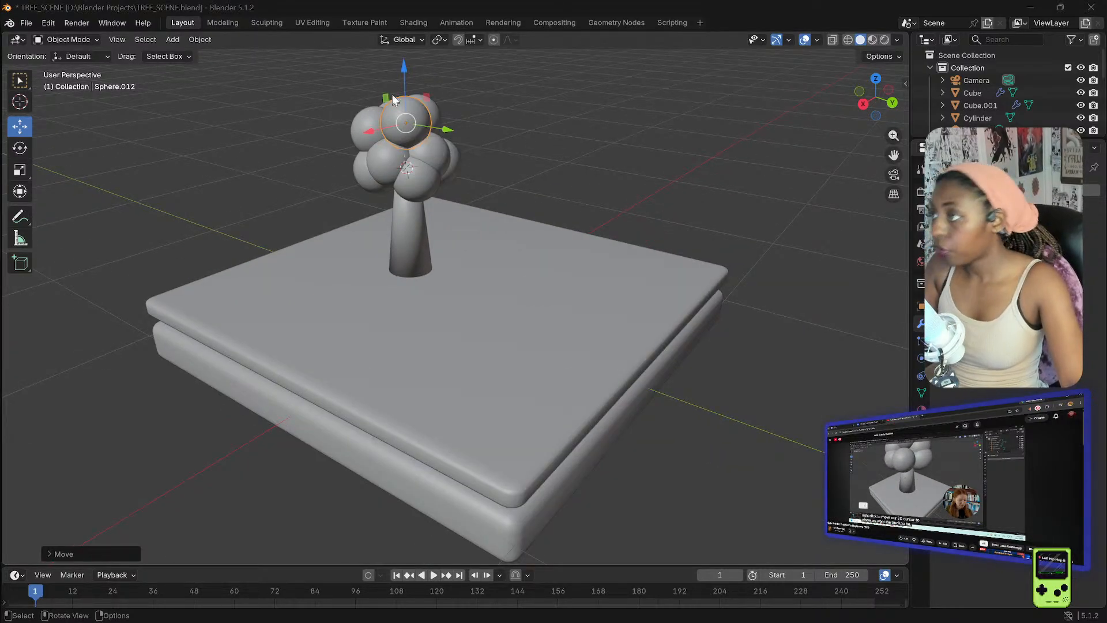
left_click(419, 113)
key("shift+d")
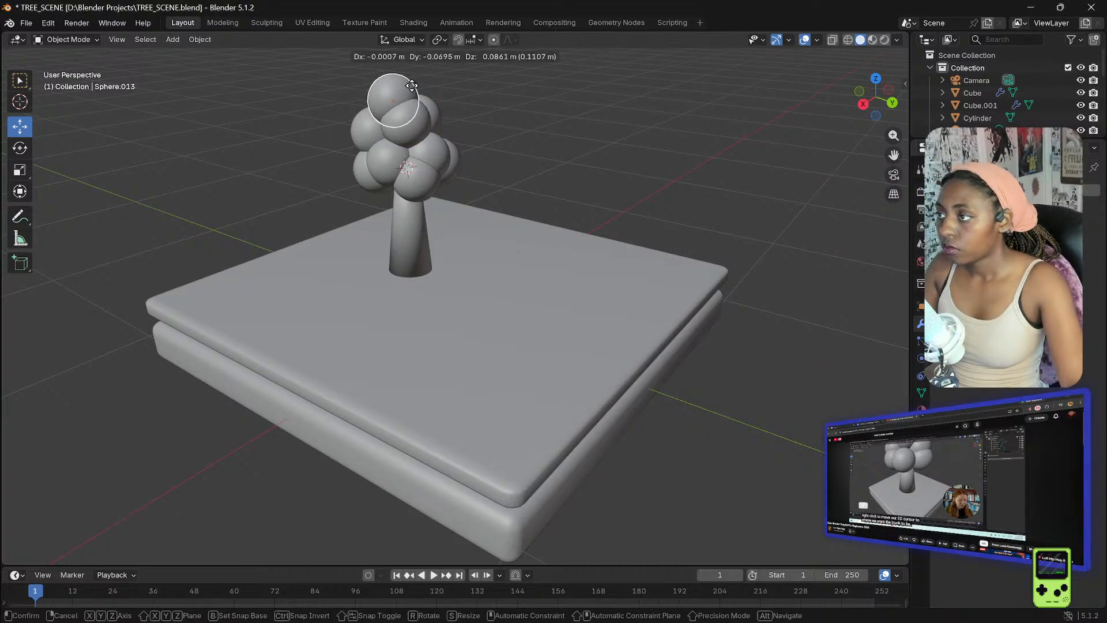
left_click(415, 98)
middle_click_drag(356, 121, 462, 109)
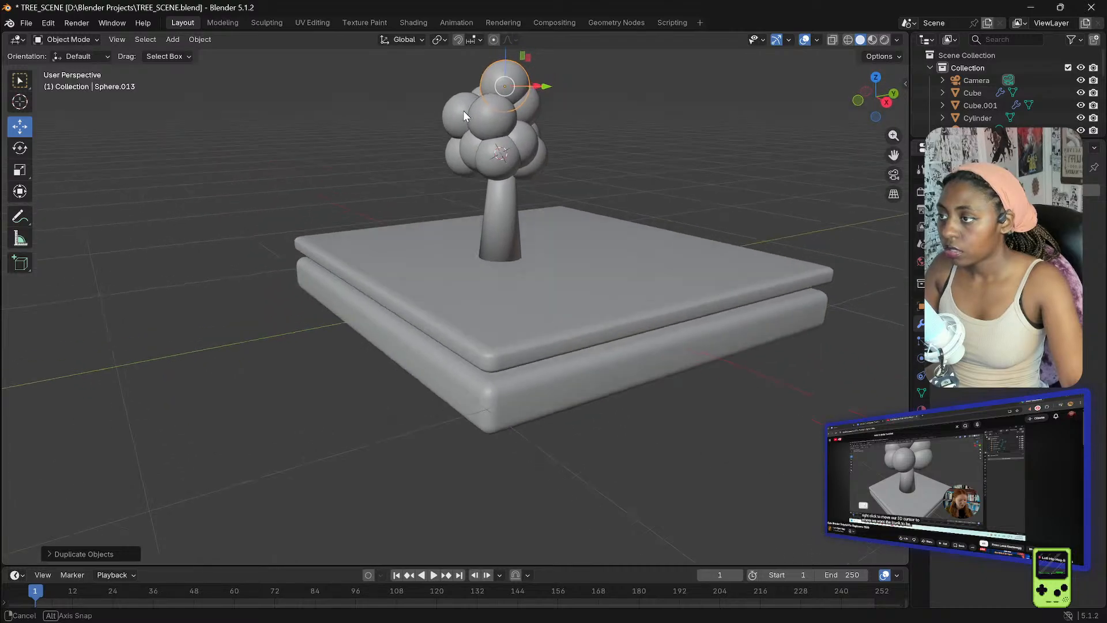
- Shift the trunk along the Y axis beneath the foliage
left_click(494, 212)
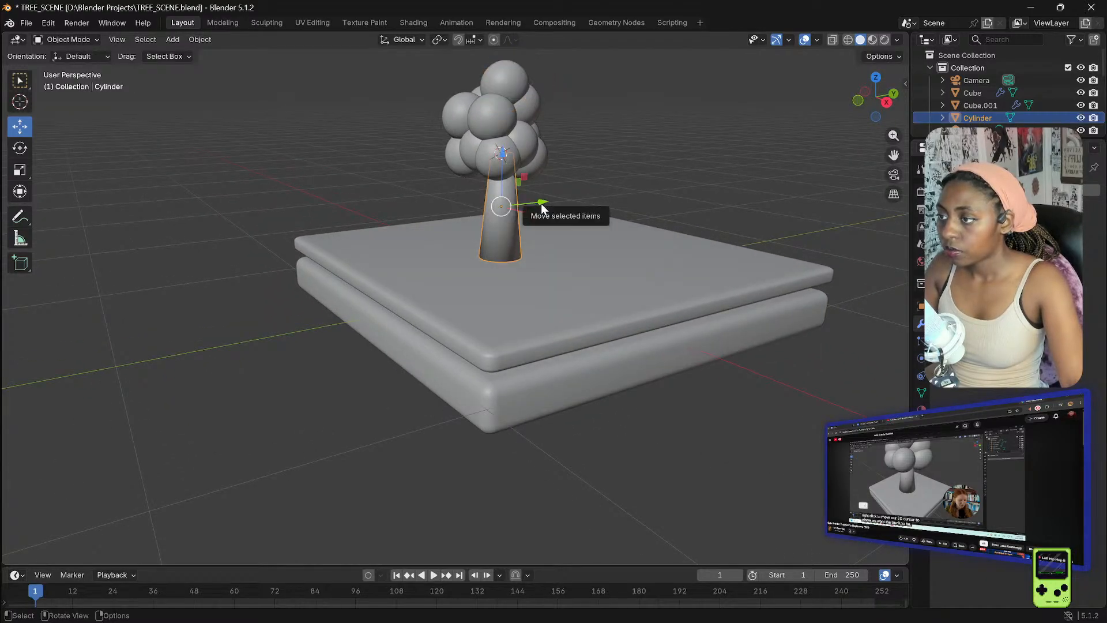
left_click_drag(538, 203, 469, 219)
middle_click_drag(469, 219, 405, 230)
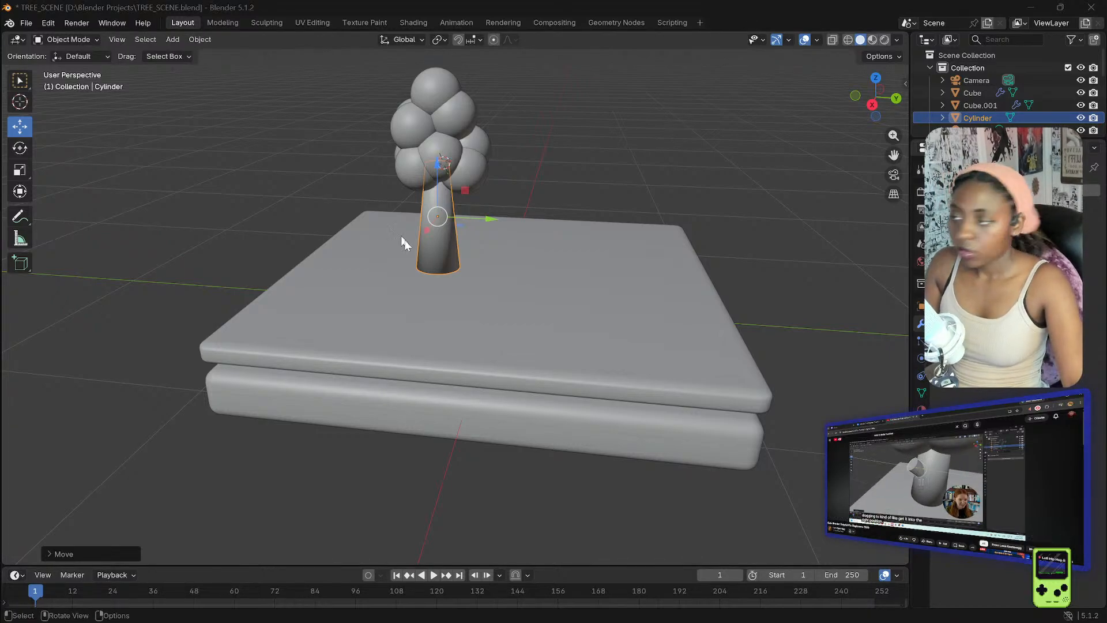
- Place the 3D cursor on the side of the trunk, just below the foliage
scroll(503, 142, "up", 3)
scroll(487, 155, "down", 1)
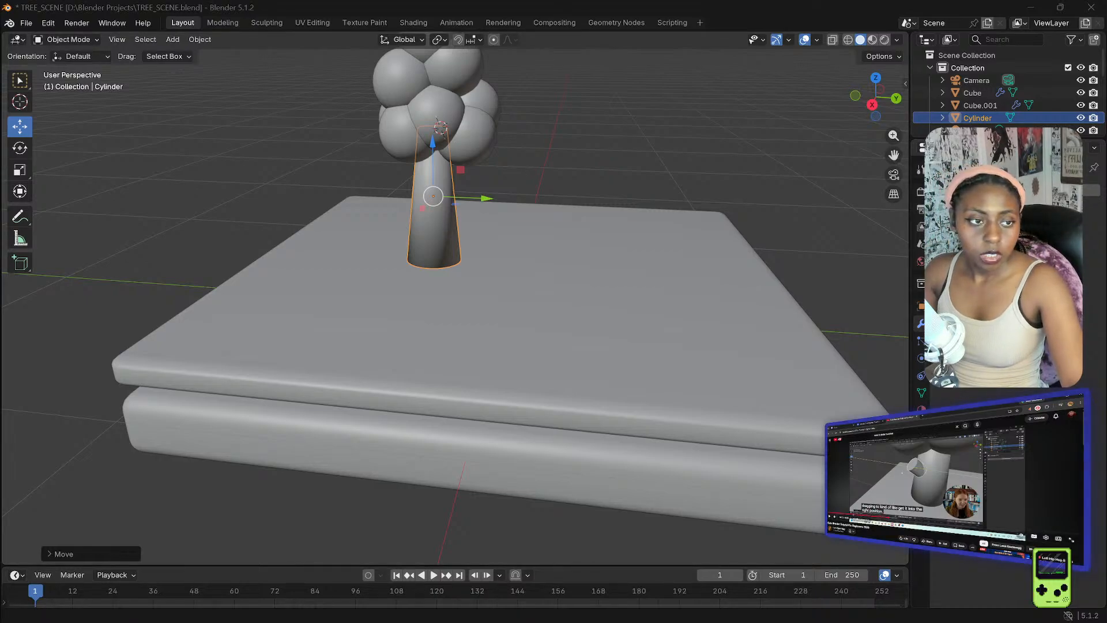
mouse_move(588, 155)
middle_mouse_down()
mouse_move(548, 180)
mouse_move(580, 170)
middle_mouse_up()
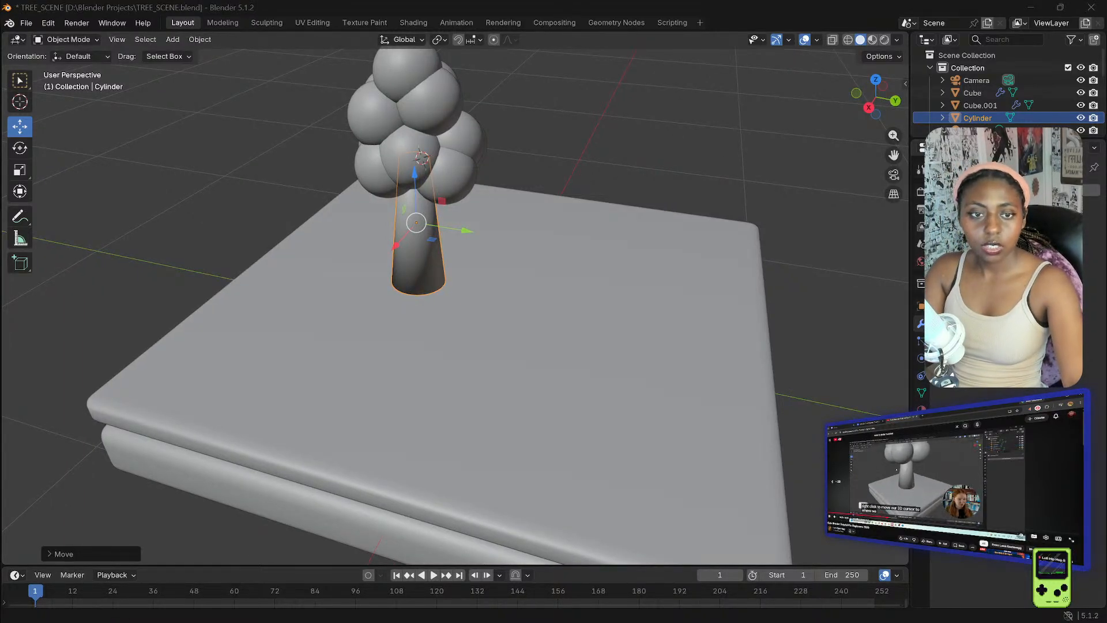
left_click(402, 217)
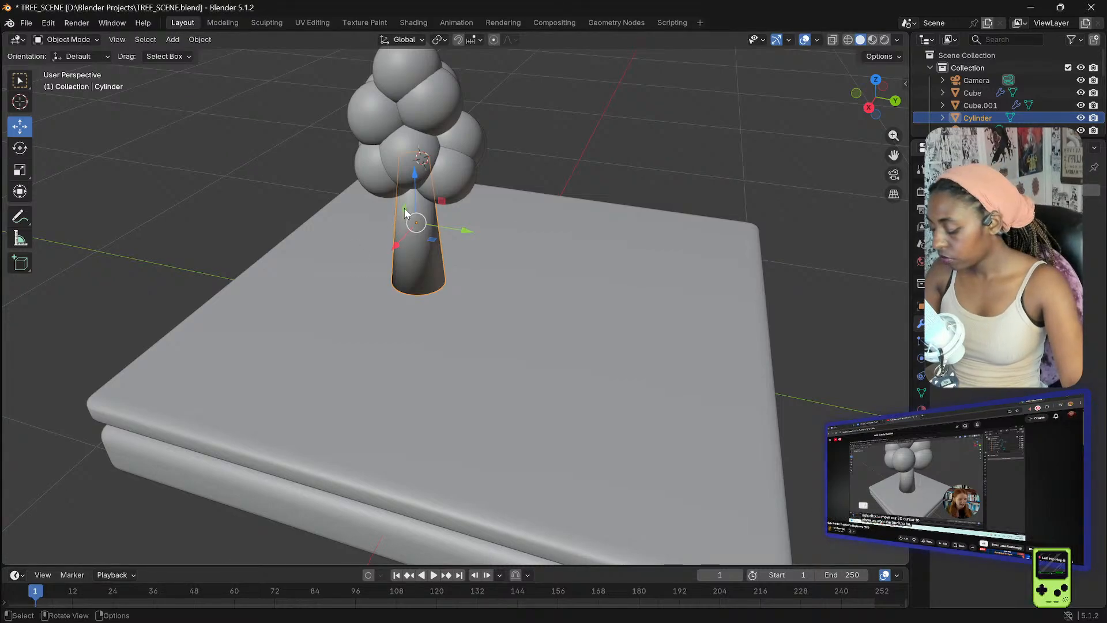
middle_click_drag(407, 222, 633, 250)
middle_click_drag(581, 199, 458, 197)
scroll(386, 202, "up", 1)
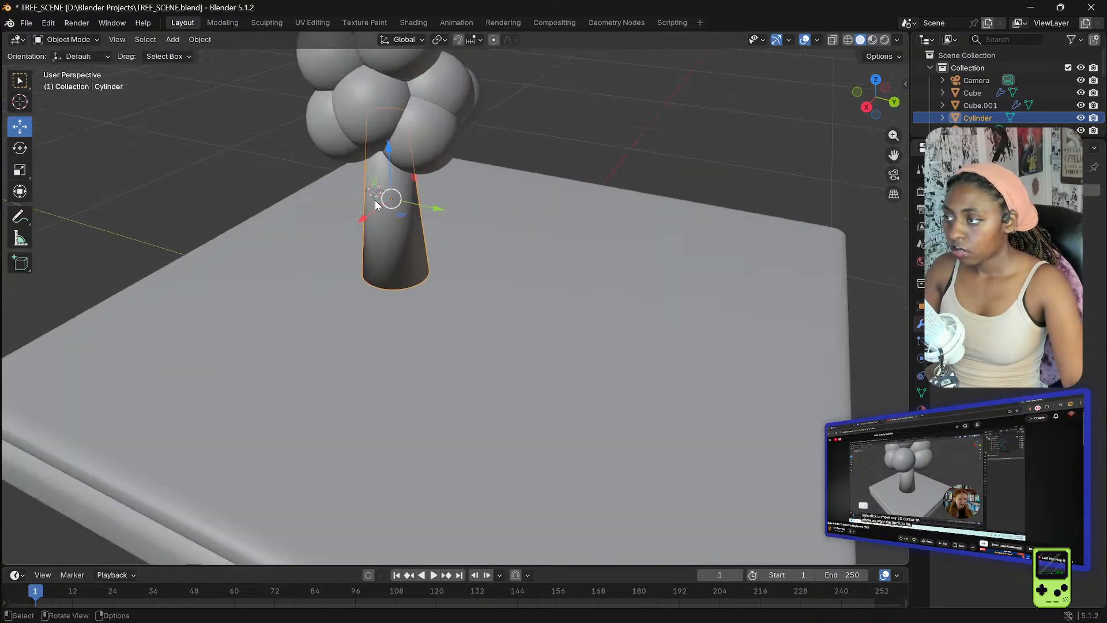
right_click(437, 217)
middle_click_drag(173, 195, 176, 119)
left_click(171, 39)
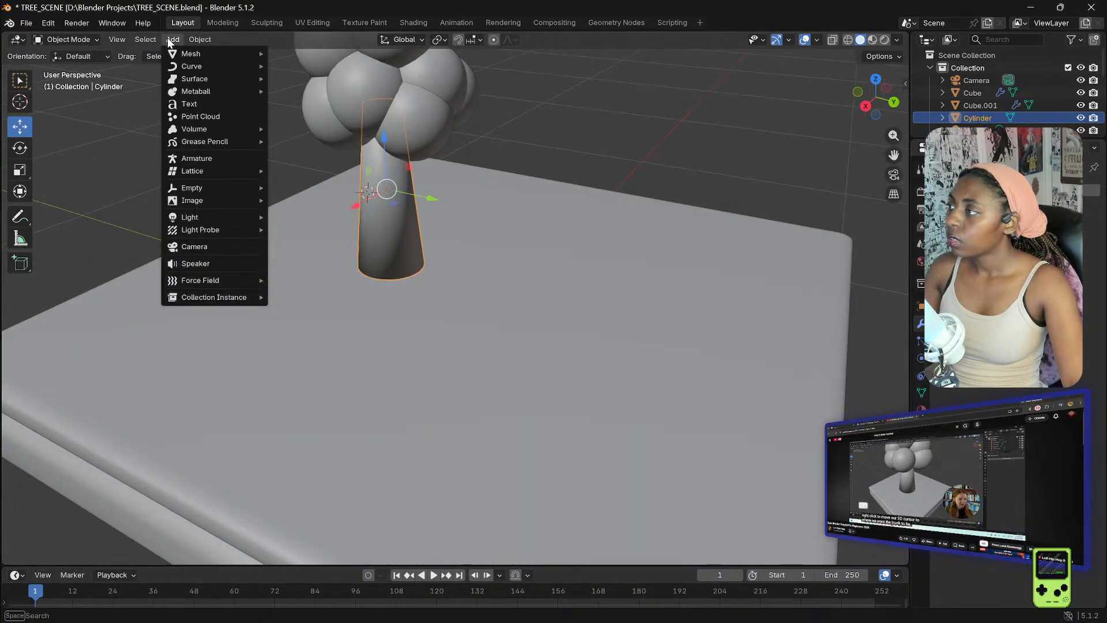
mouse_move(199, 54)
left_click(284, 95)
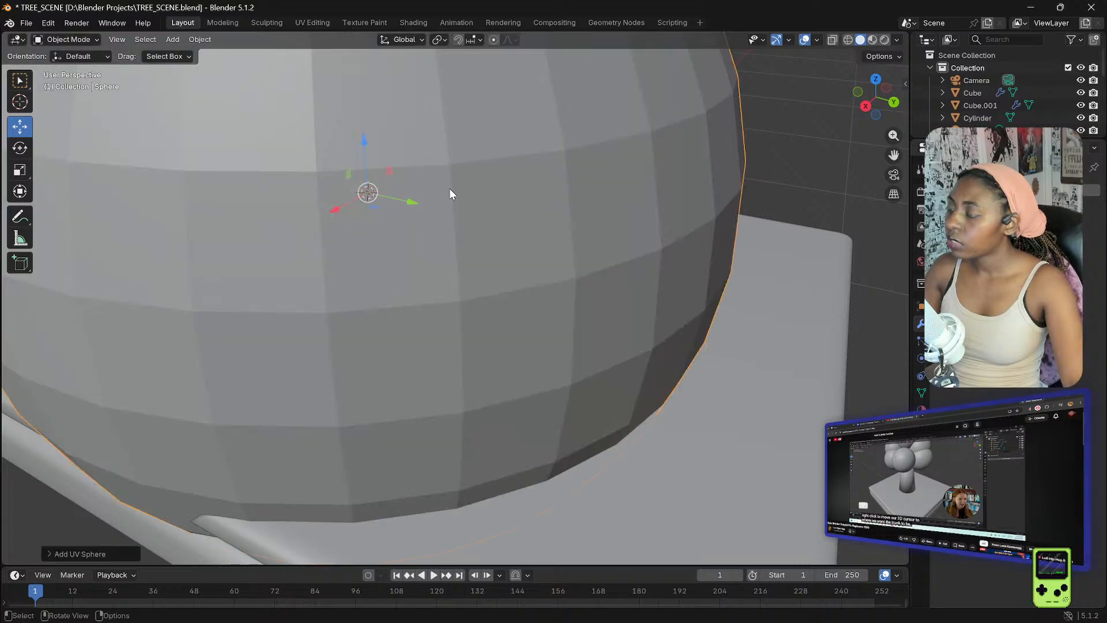
key("ctrl+z")
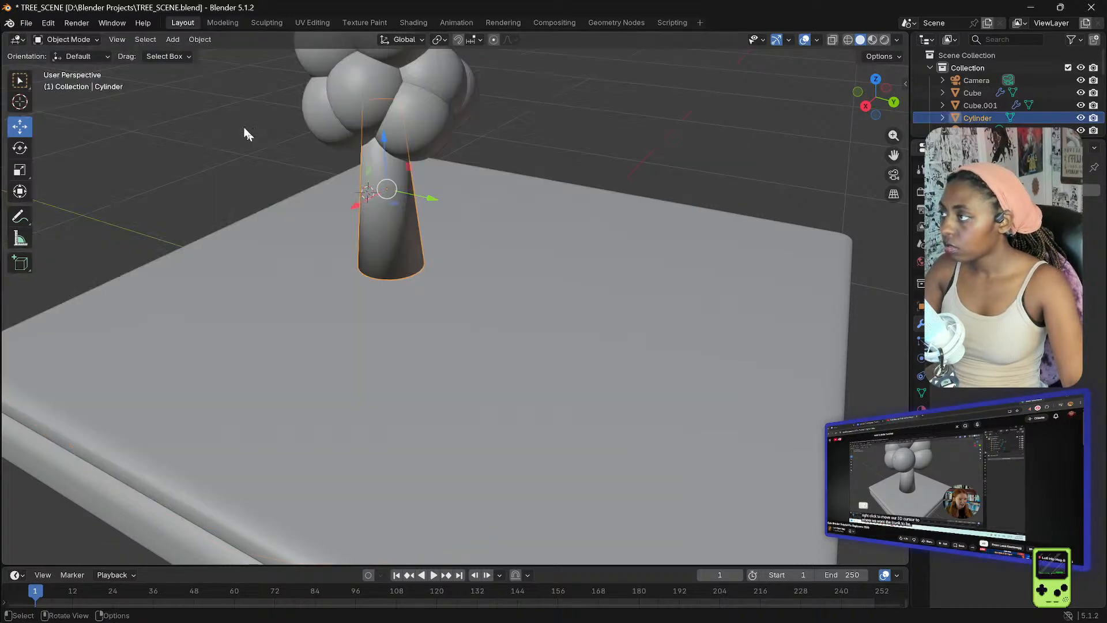
- Add a cylinder mesh at the 3D cursor and scale it down uniformly to a small branch stub on the trunk
left_click(199, 39)
mouse_move(172, 39)
mouse_move(224, 57)
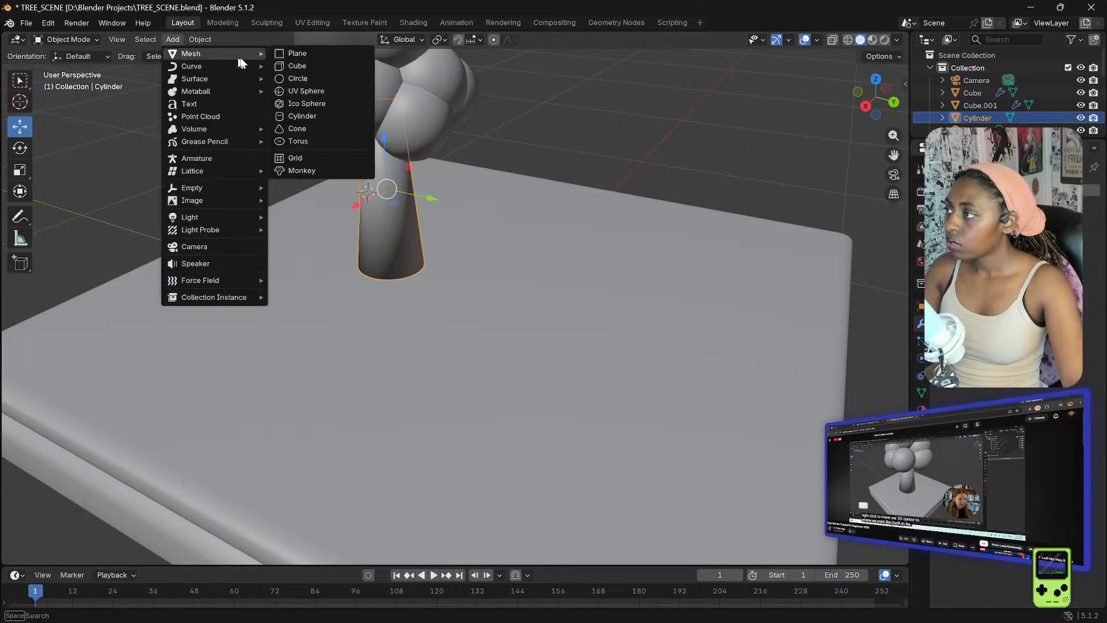
left_click(299, 116)
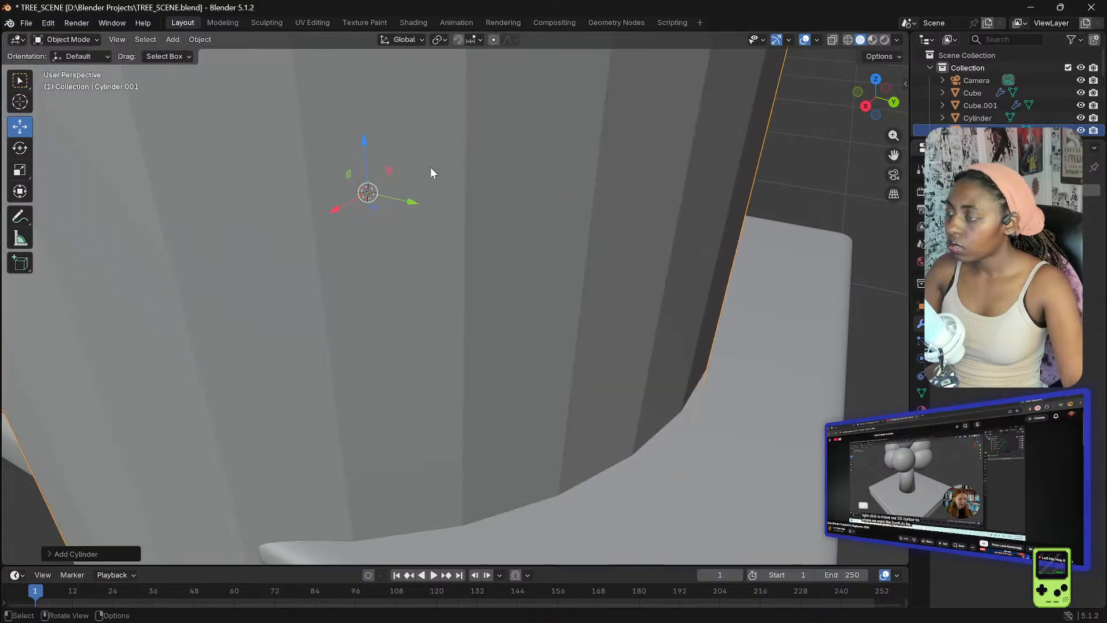
scroll(416, 171, "down", 6)
key("s")
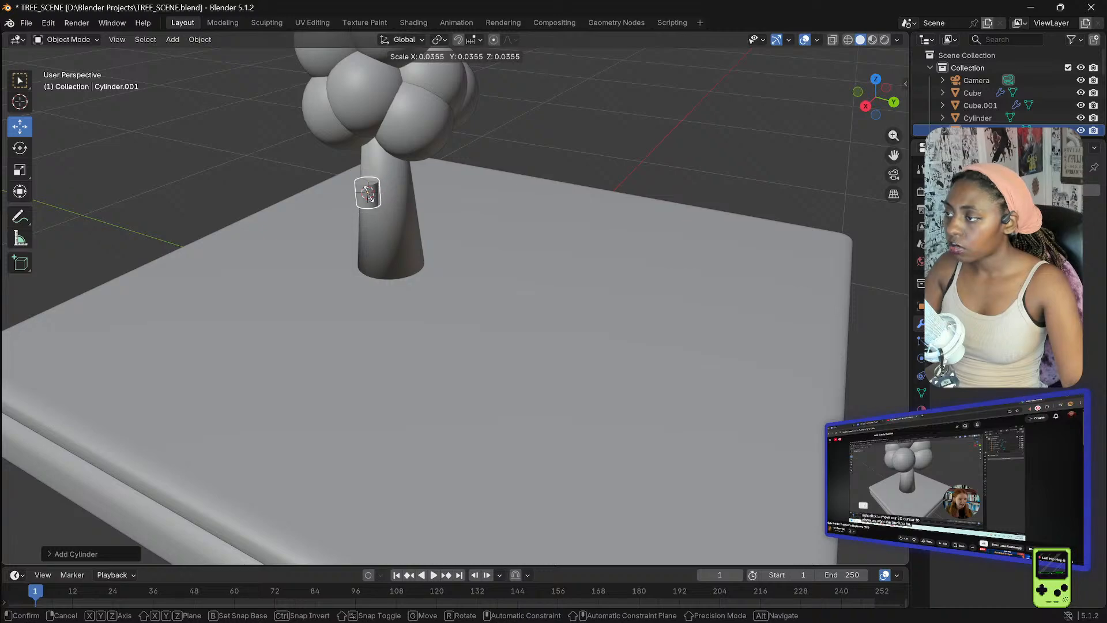
left_click(368, 194)
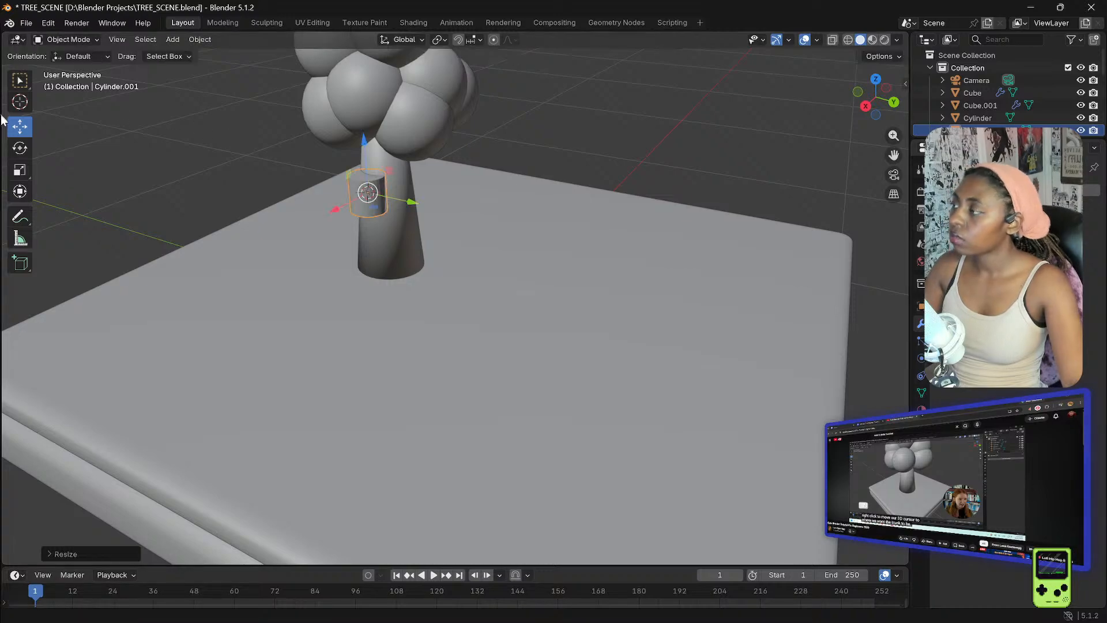
- Rotate the branch cylinder so that it angles upward and outward from the side of the trunk
left_click(23, 148)
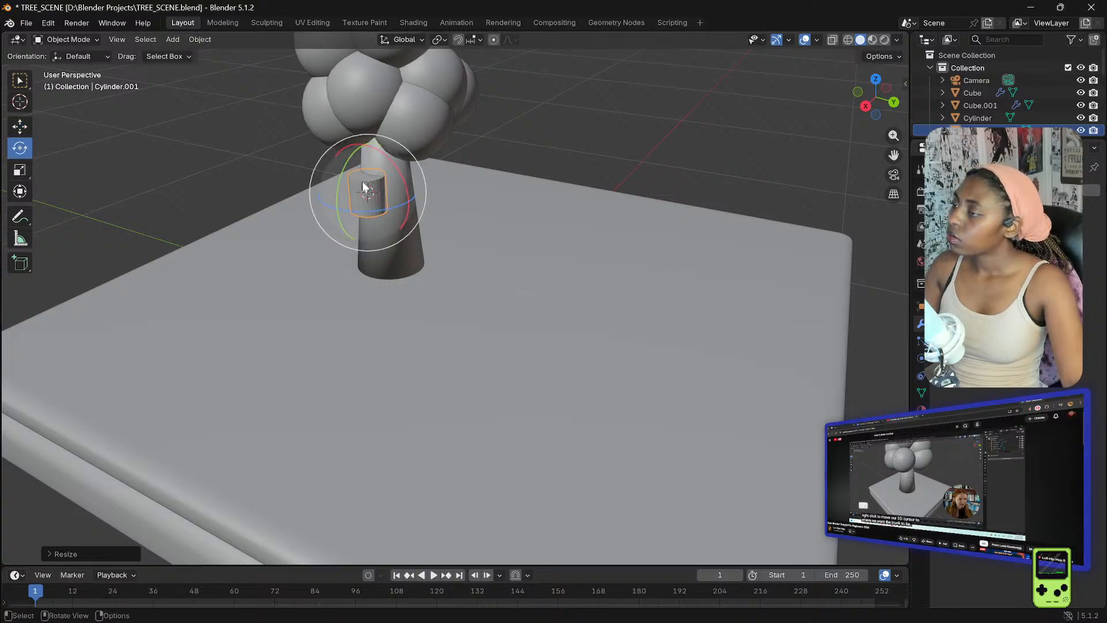
left_click_drag(351, 146, 319, 177)
middle_click_drag(318, 177, 296, 137)
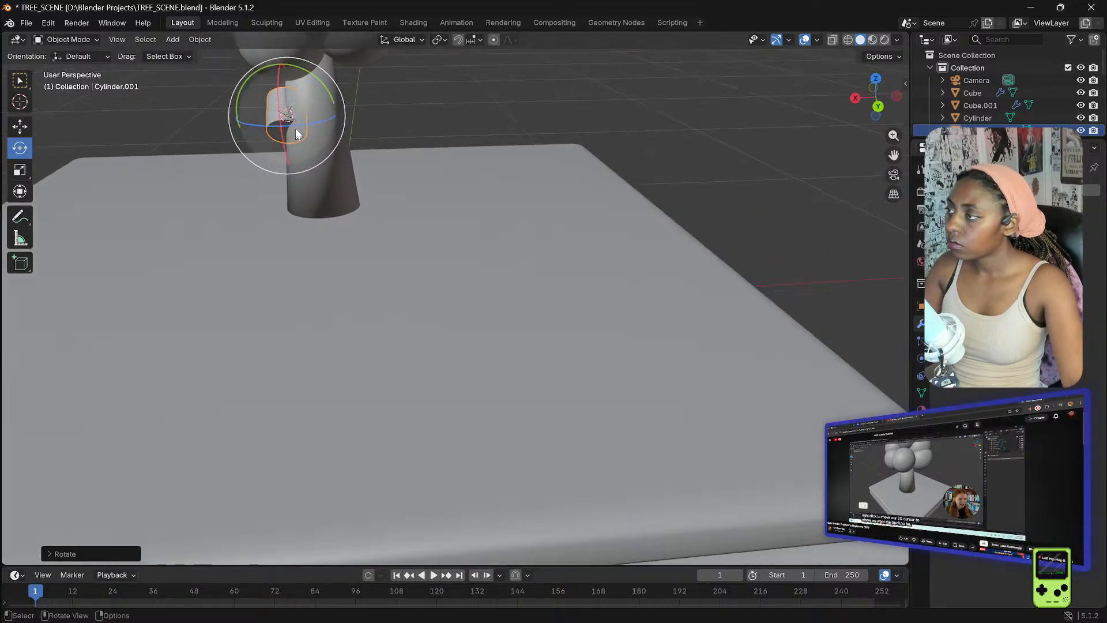
left_click_drag(246, 126, 290, 135)
middle_click_drag(290, 139, 241, 130)
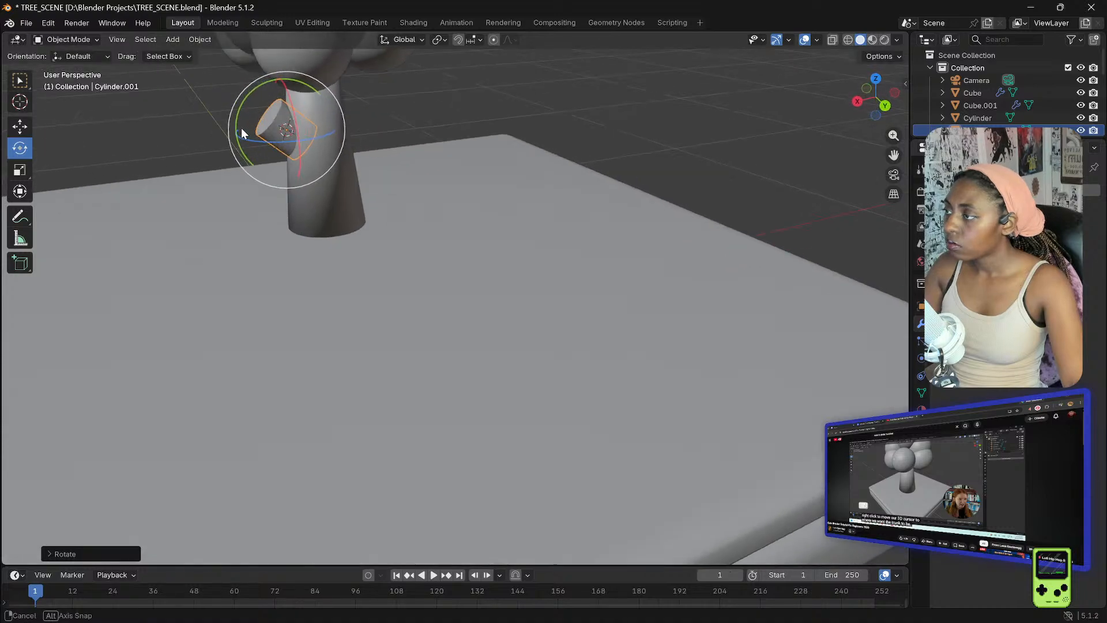
scroll(240, 130, "up", 2)
scroll(240, 129, "down", 1)
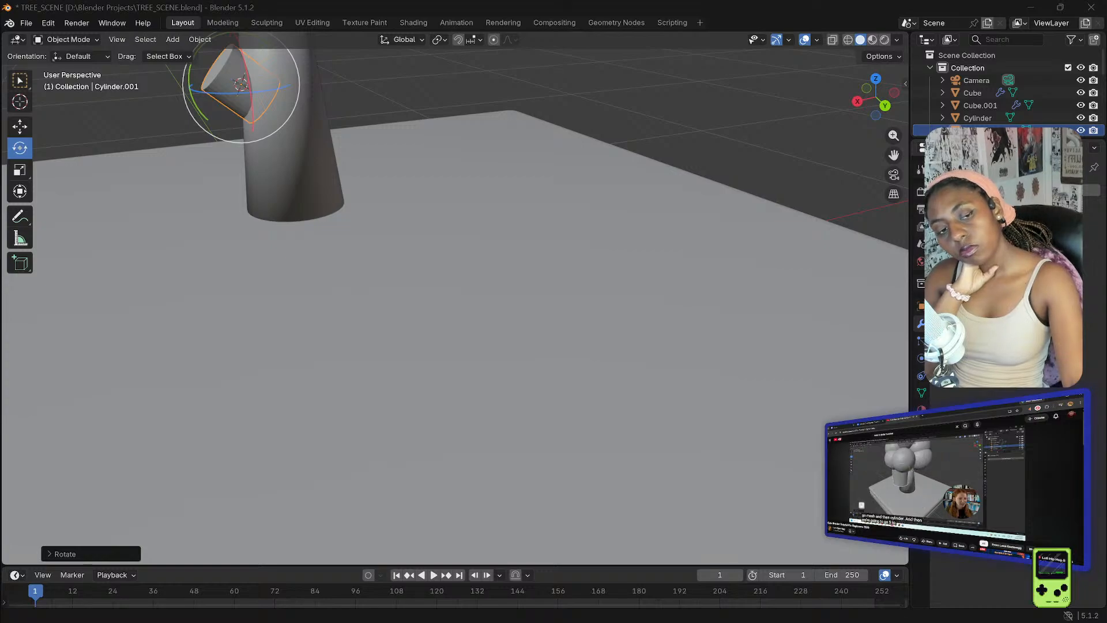
- Apply Shade Smooth to the branch cylinder and deselect it
mouse_move(157, 124)
middle_mouse_down()
mouse_move(190, 134)
mouse_move(195, 112)
middle_mouse_up()
right_click(142, 116)
left_click(142, 115)
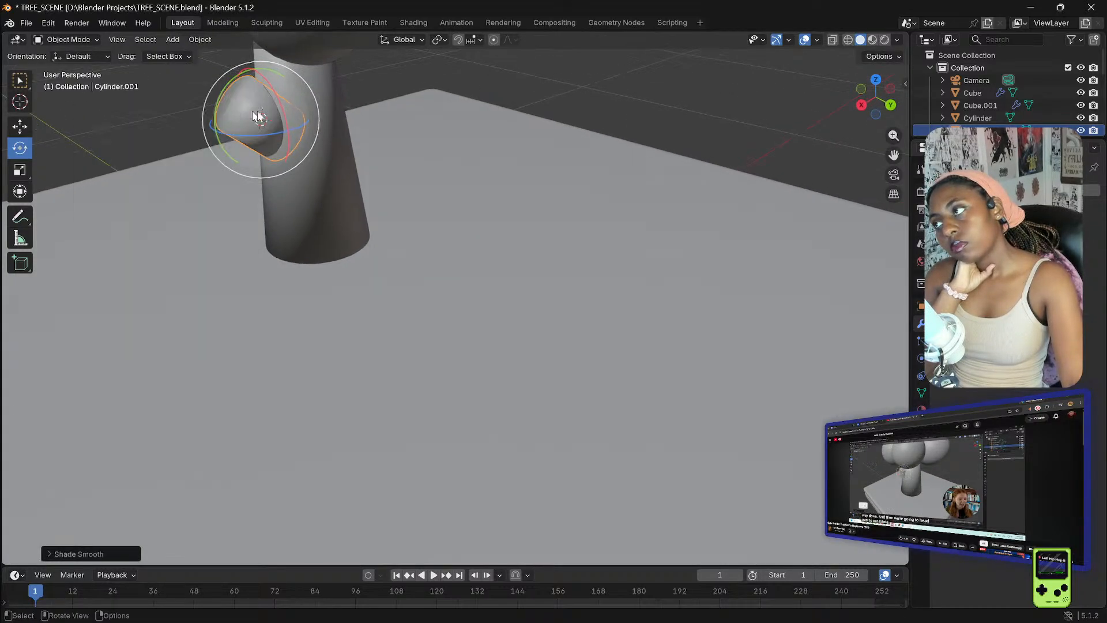
left_click(136, 110)
right_click(137, 111)
middle_click_drag(189, 99, 202, 131)
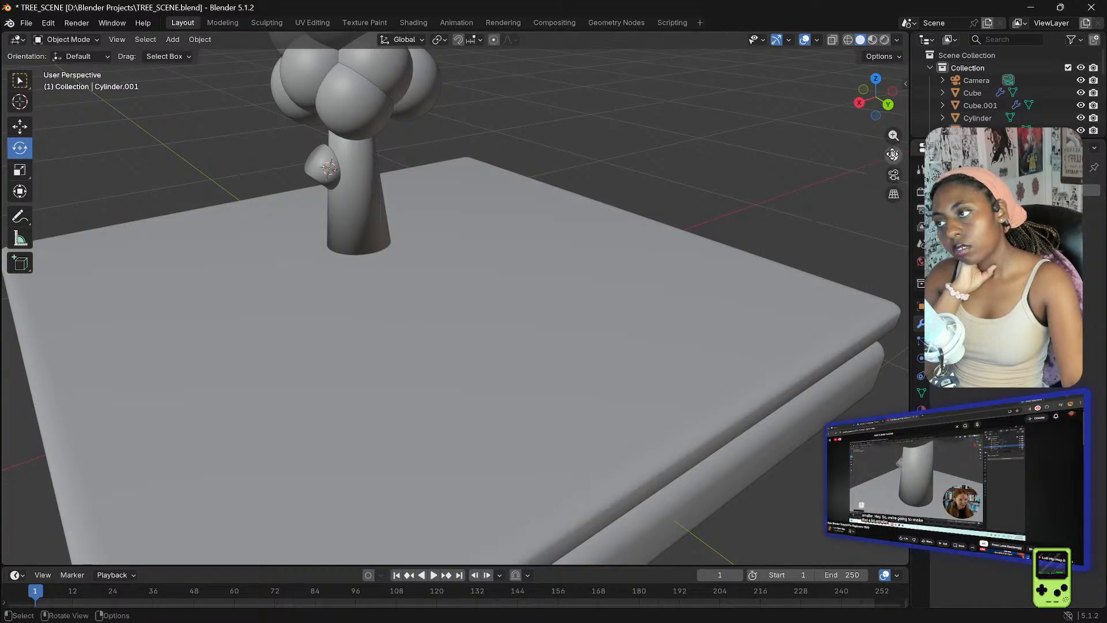
left_click_drag(892, 154, 1031, 310)
scroll(634, 143, "up", 2)
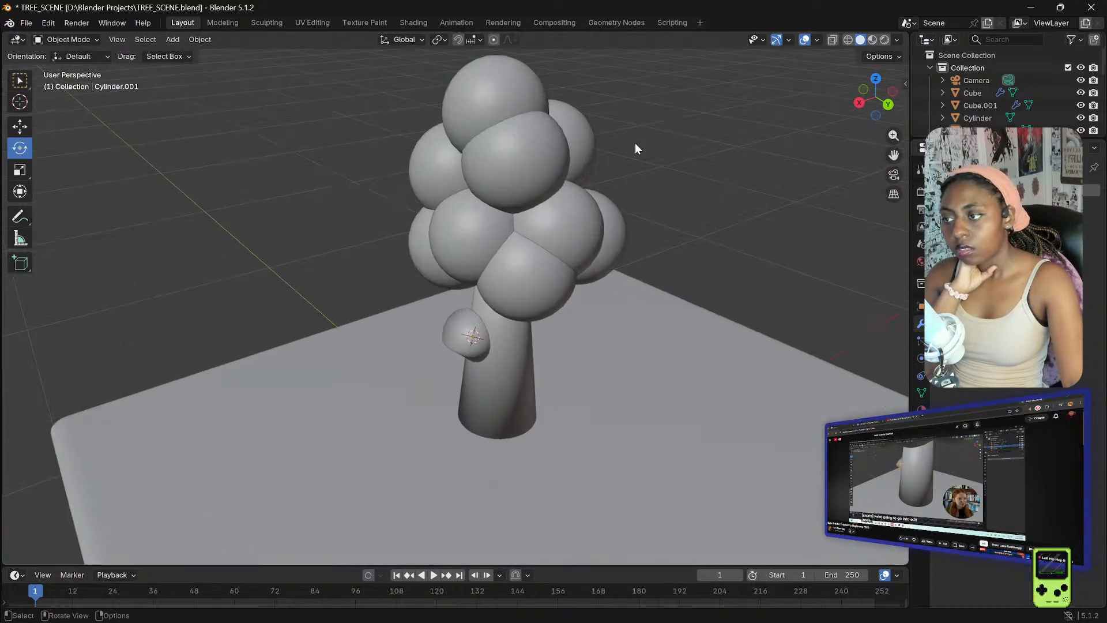
left_click_drag(893, 154, 861, 85)
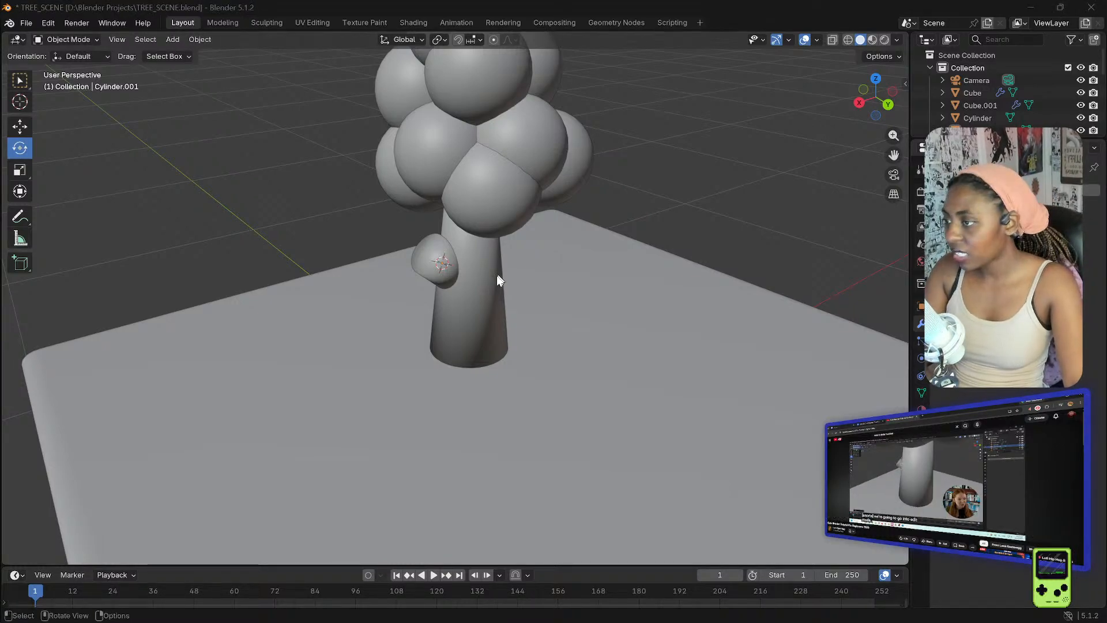
- Select the branch on the trunk and scale it down uniformly in two passes to a smaller stub
left_click(429, 251)
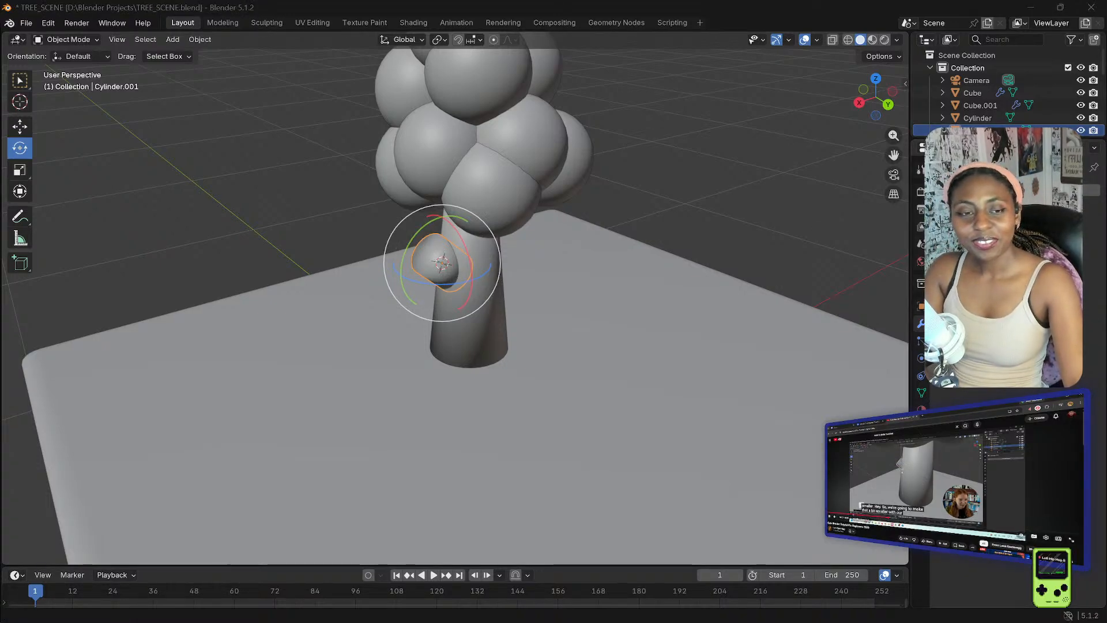
left_click(448, 255)
key("s")
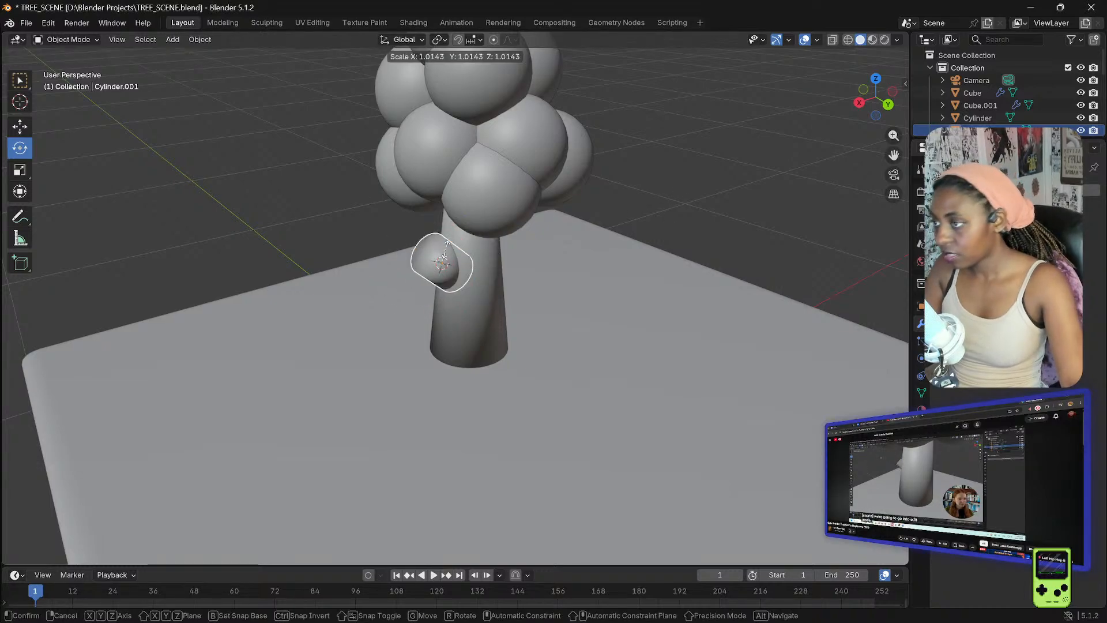
left_click(443, 252)
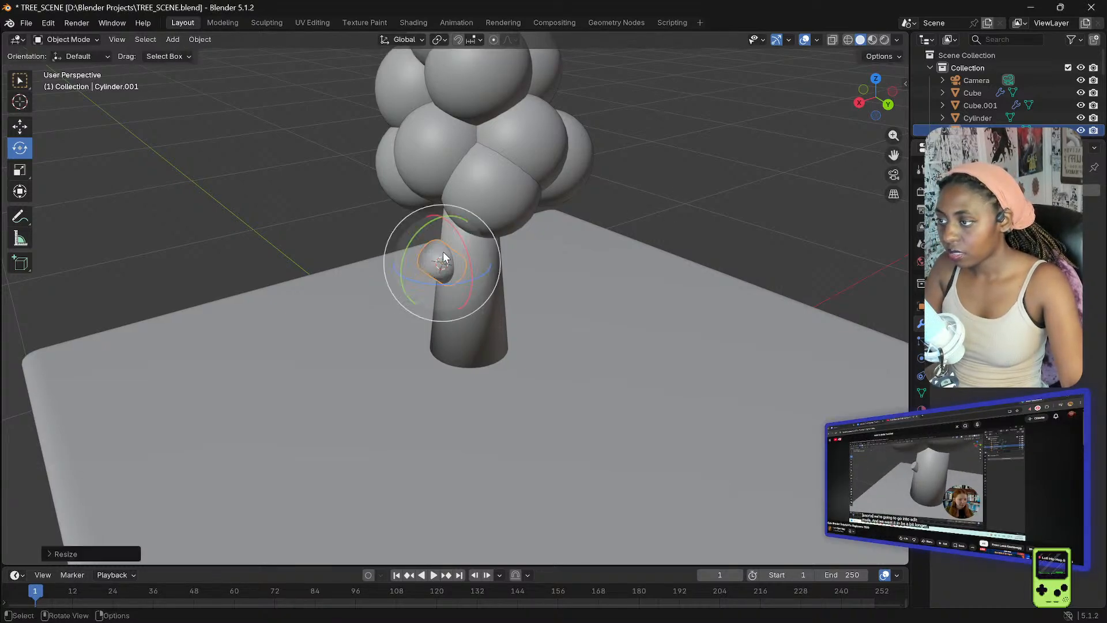
key("s")
left_click(430, 254)
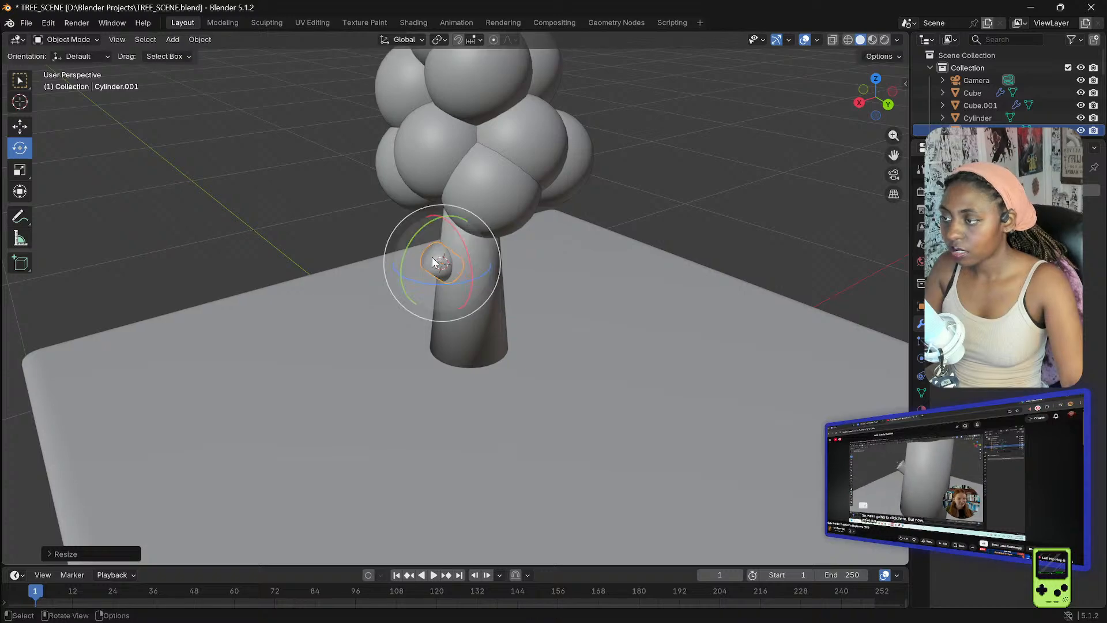
- Enter Edit Mode on the branch and select the face at its outer end
left_click(89, 40)
left_click(67, 68)
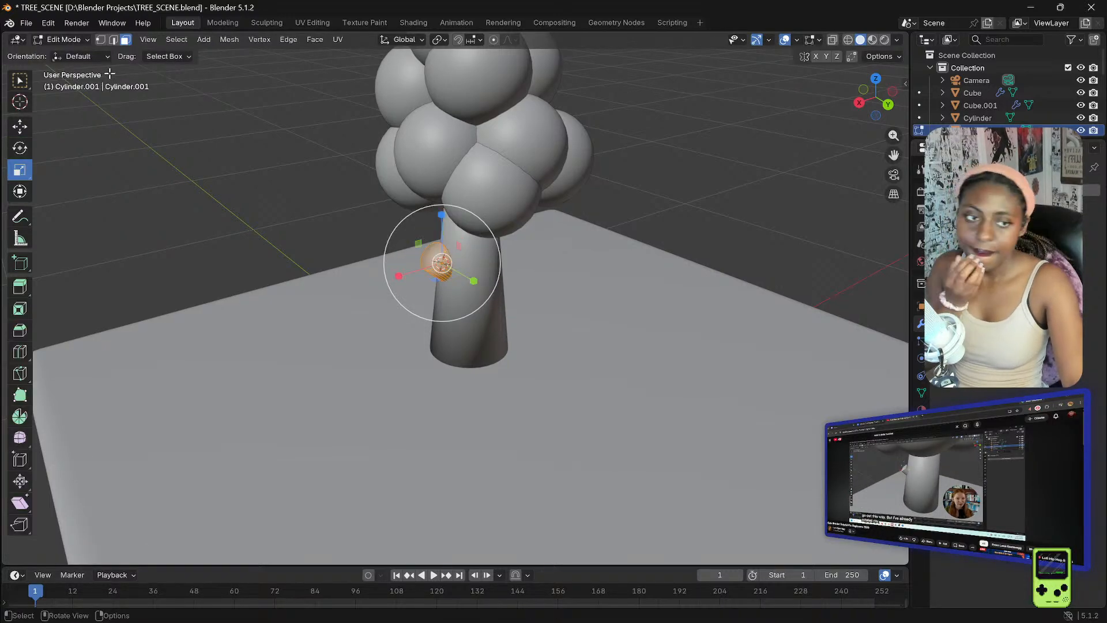
left_click(436, 254)
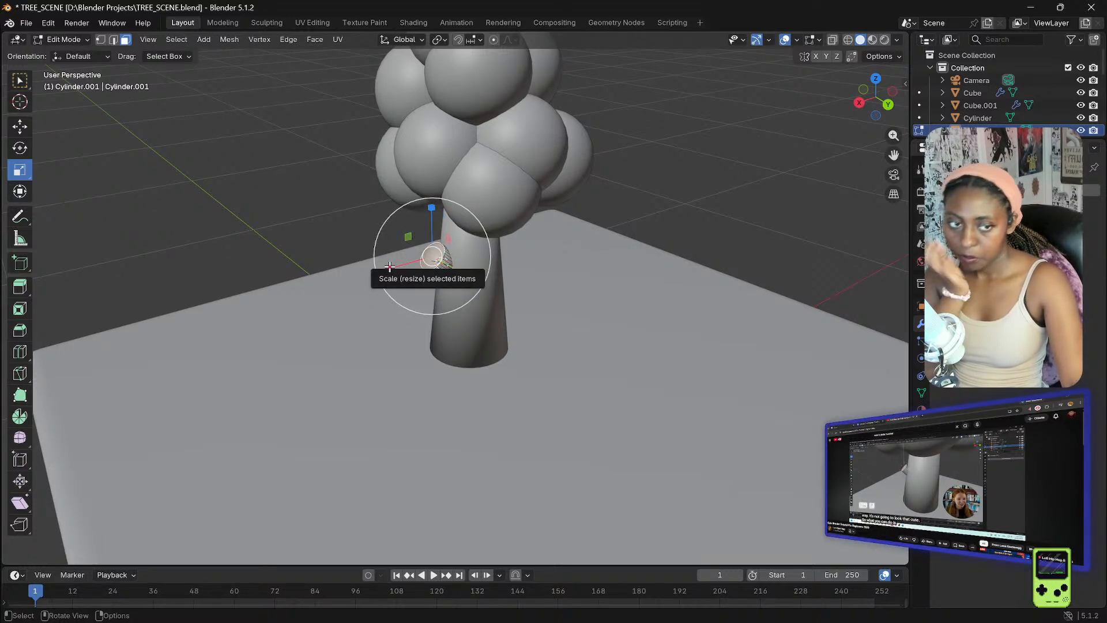
left_click_drag(891, 155, 768, 148)
middle_click_drag(561, 183, 501, 185)
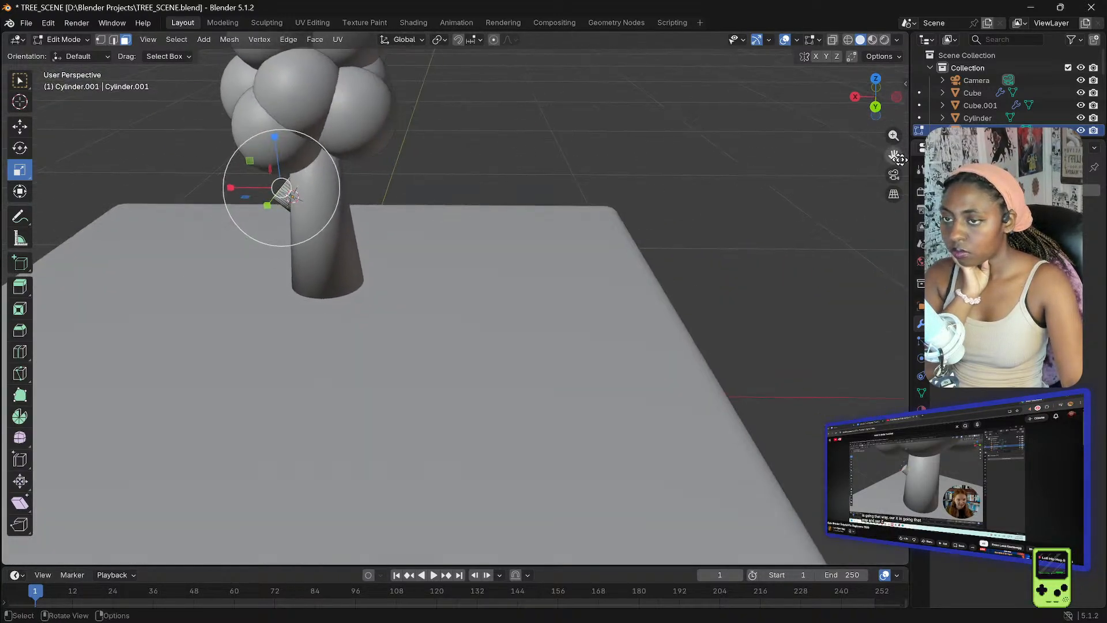
left_click_drag(894, 156, 1098, 167)
scroll(639, 180, "up", 1)
left_click_drag(887, 158, 842, 212)
scroll(742, 157, "up", 1)
left_click_drag(893, 154, 882, 175)
scroll(798, 163, "up", 1)
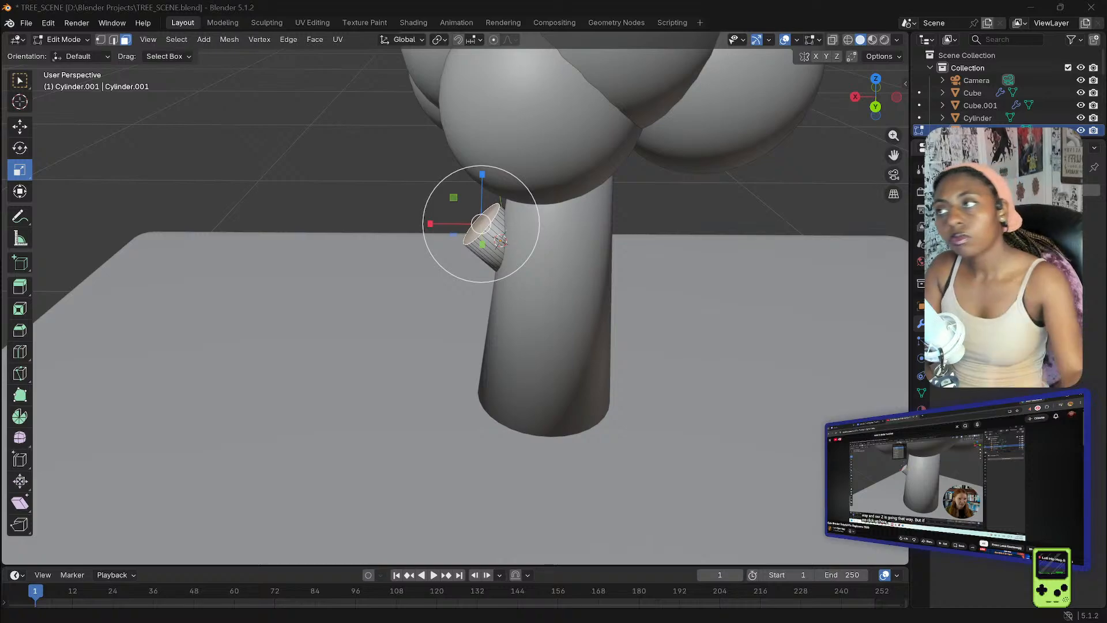
- Set the transform orientation to Local and lengthen the branch by moving its end face outward along the local Z axis
left_click(411, 43)
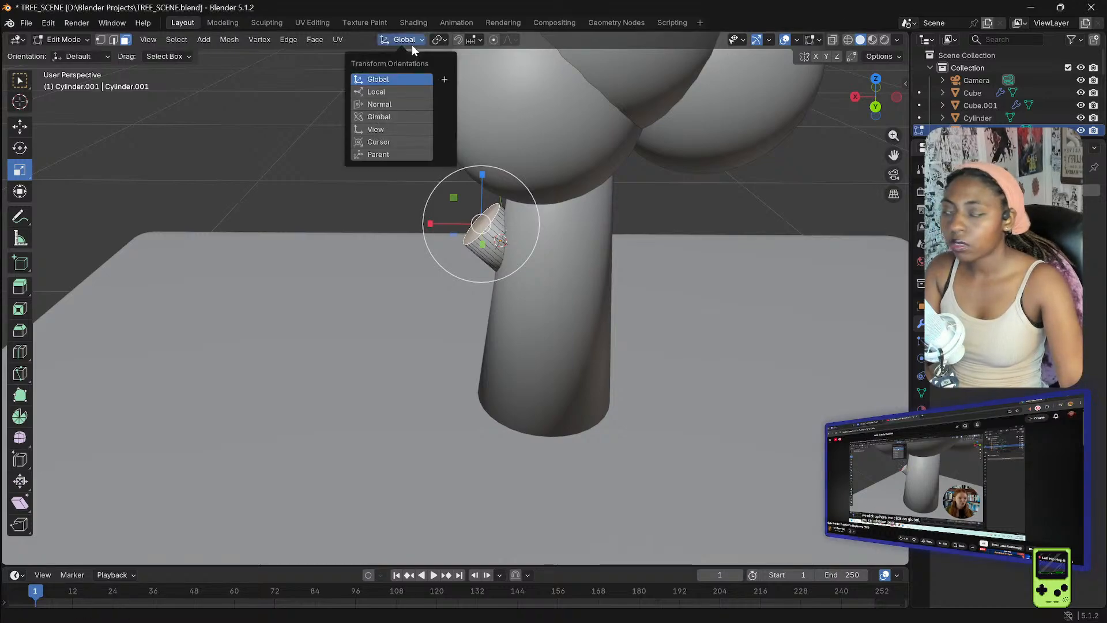
left_click(372, 91)
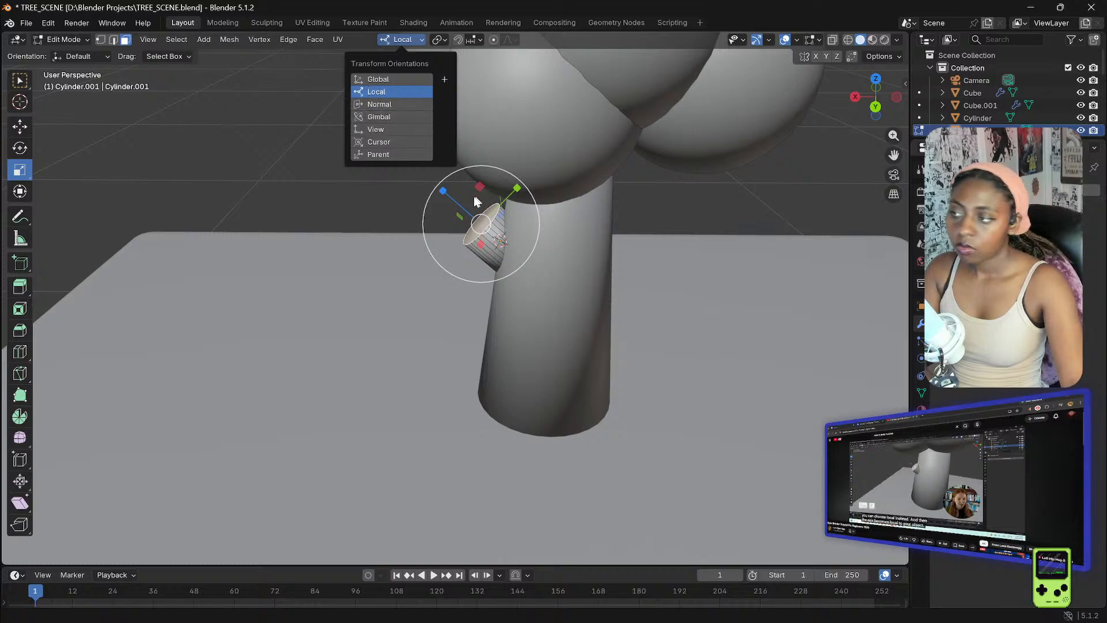
left_click(15, 130)
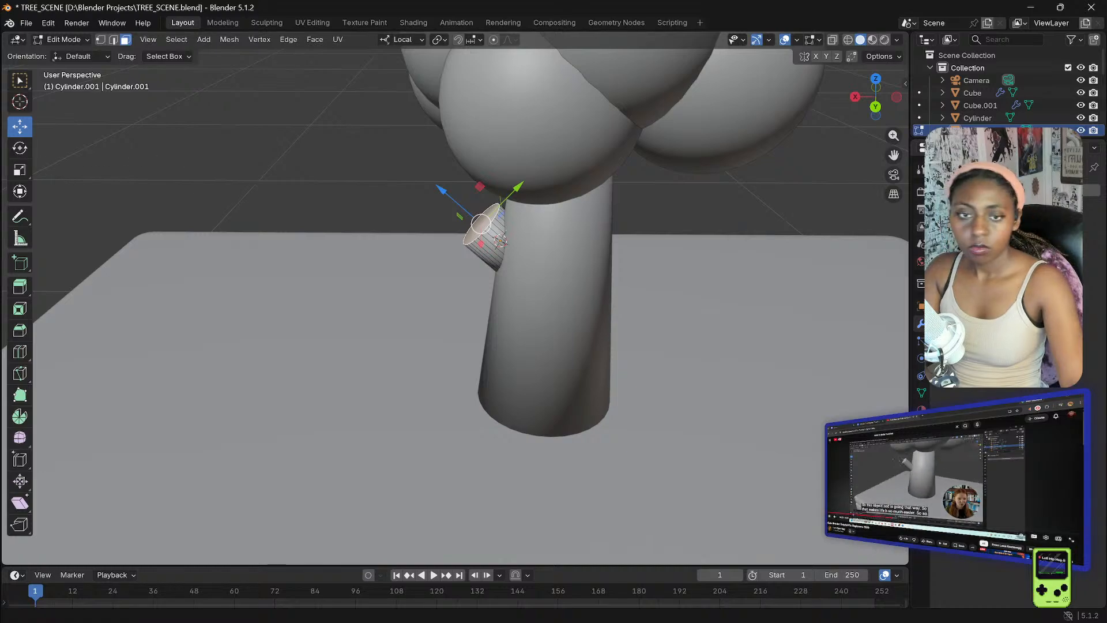
left_click_drag(441, 190, 386, 187)
middle_click_drag(386, 187, 406, 178)
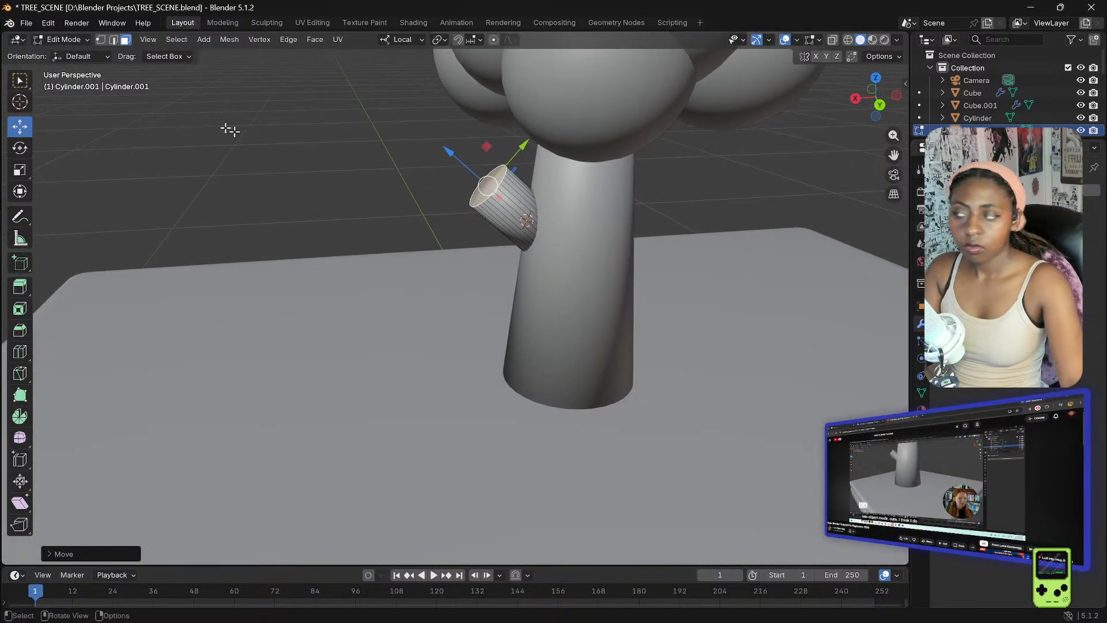
- Return to Object Mode and set the transform orientation to Global
left_click(75, 39)
left_click(71, 55)
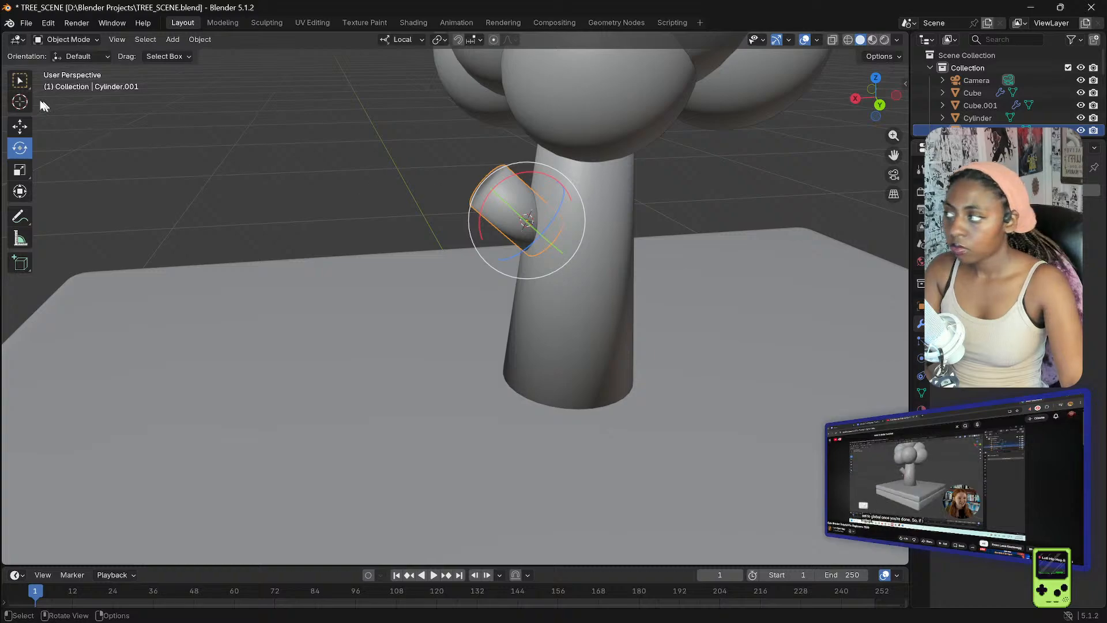
left_click(398, 40)
left_click(383, 80)
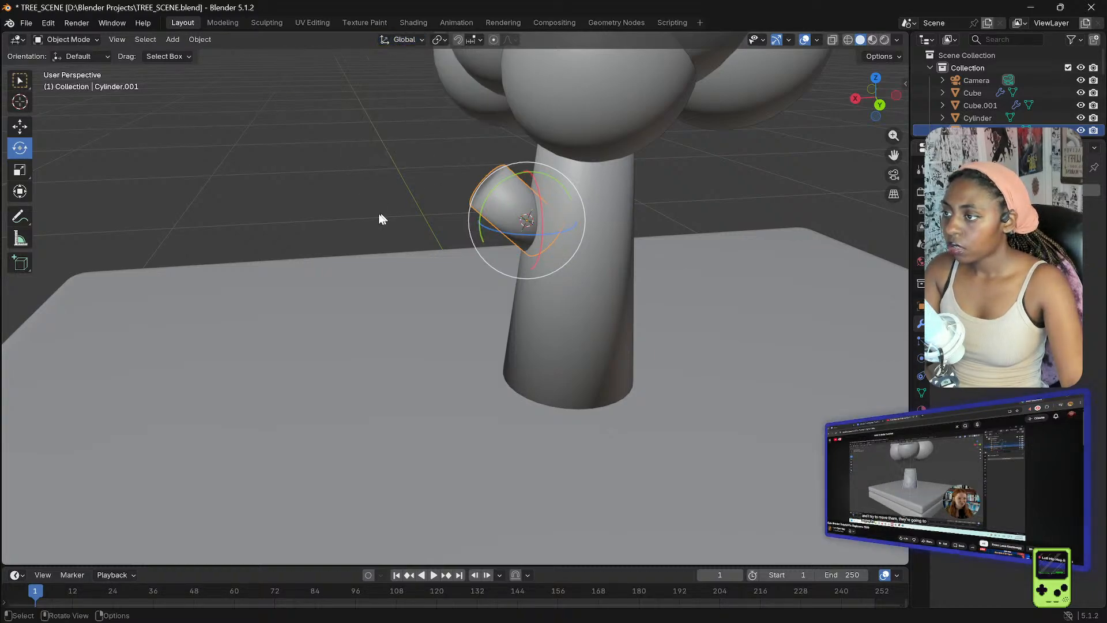
- Move the branch slightly down the trunk, scale it down along the Z axis, and deselect it
left_click(20, 125)
left_click_drag(496, 206, 493, 210)
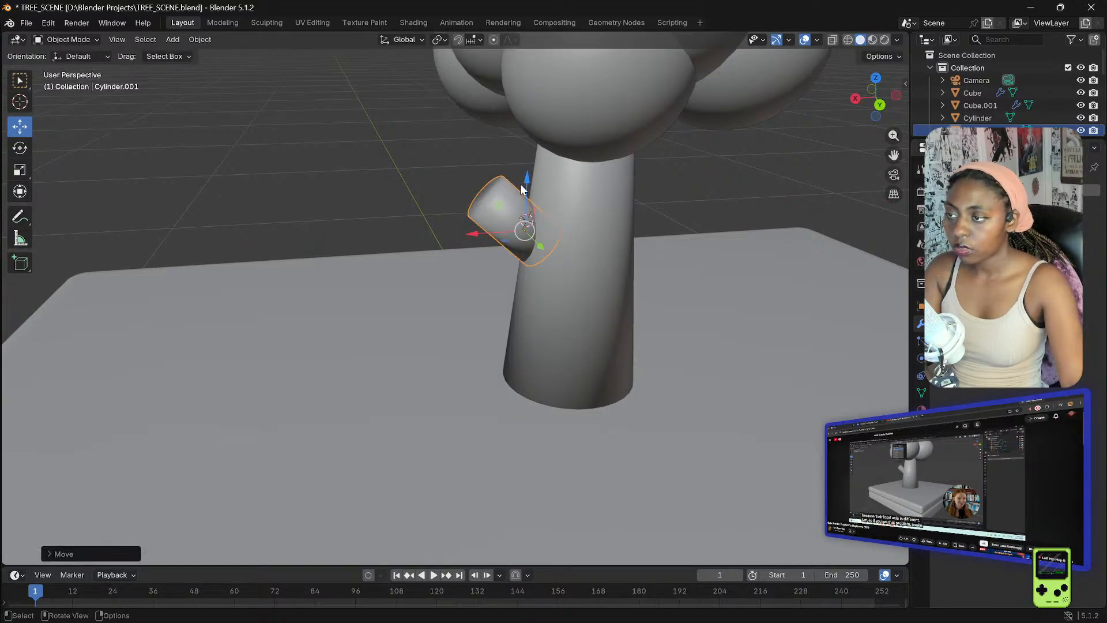
left_click(22, 148)
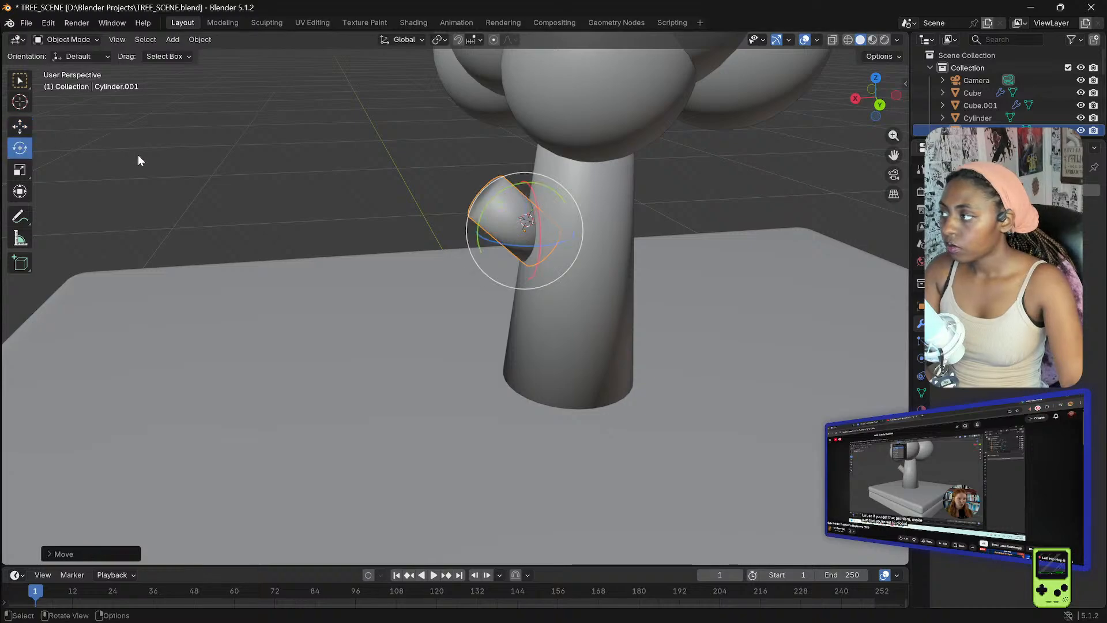
left_click(21, 170)
left_click_drag(526, 183, 521, 202)
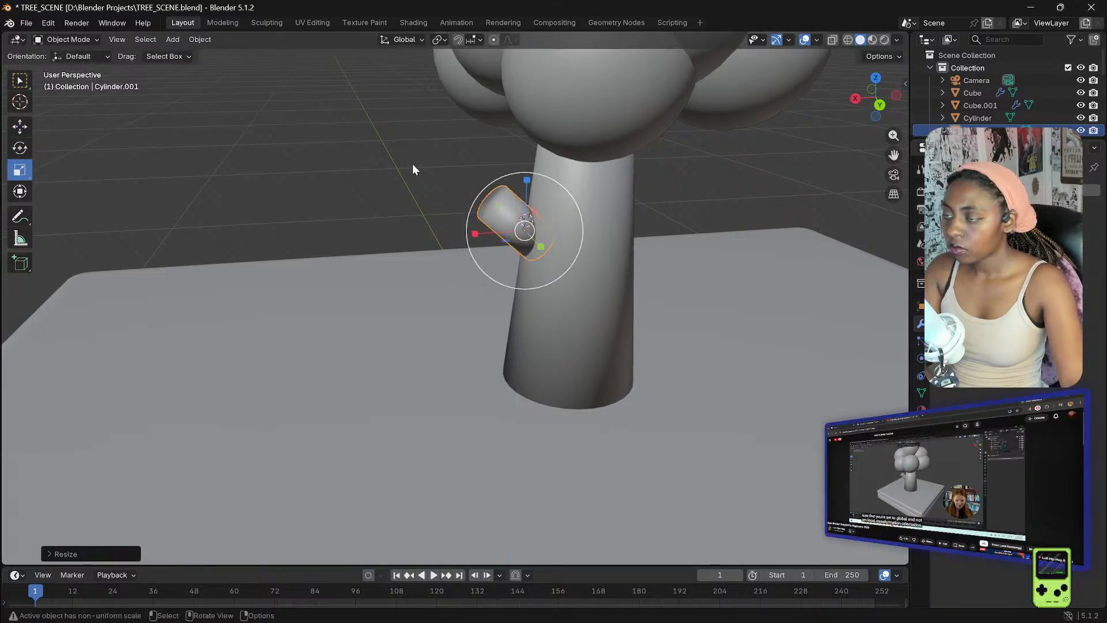
scroll(412, 167, "down", 3)
mouse_move(412, 161)
middle_mouse_down()
mouse_move(776, 164)
mouse_move(651, 202)
mouse_move(649, 154)
mouse_move(389, 153)
mouse_move(398, 153)
middle_mouse_up()
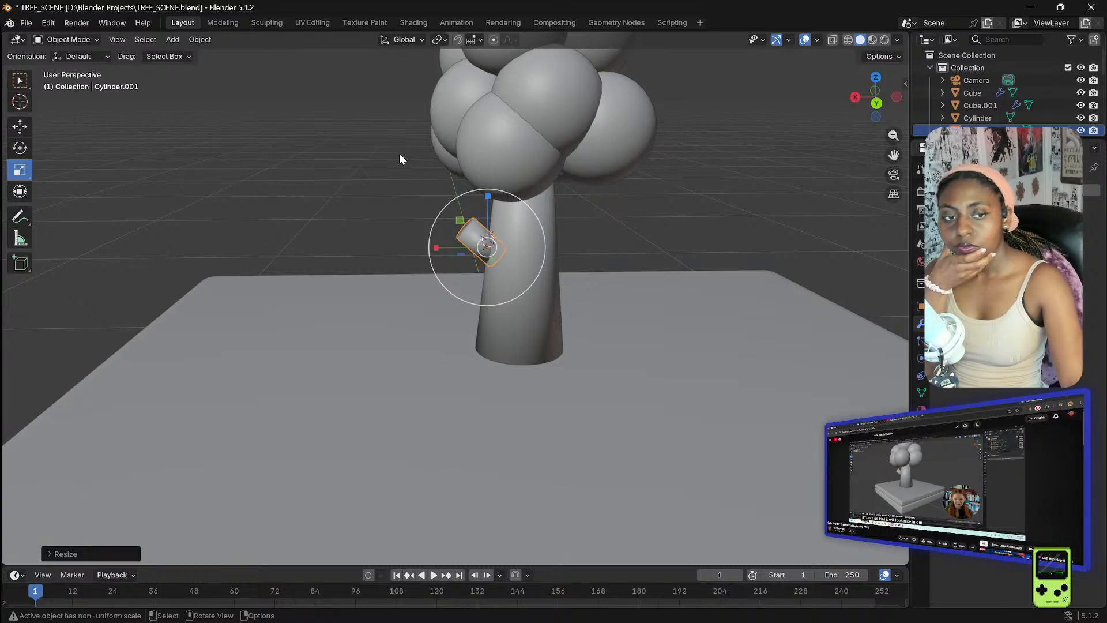
left_click(383, 215)
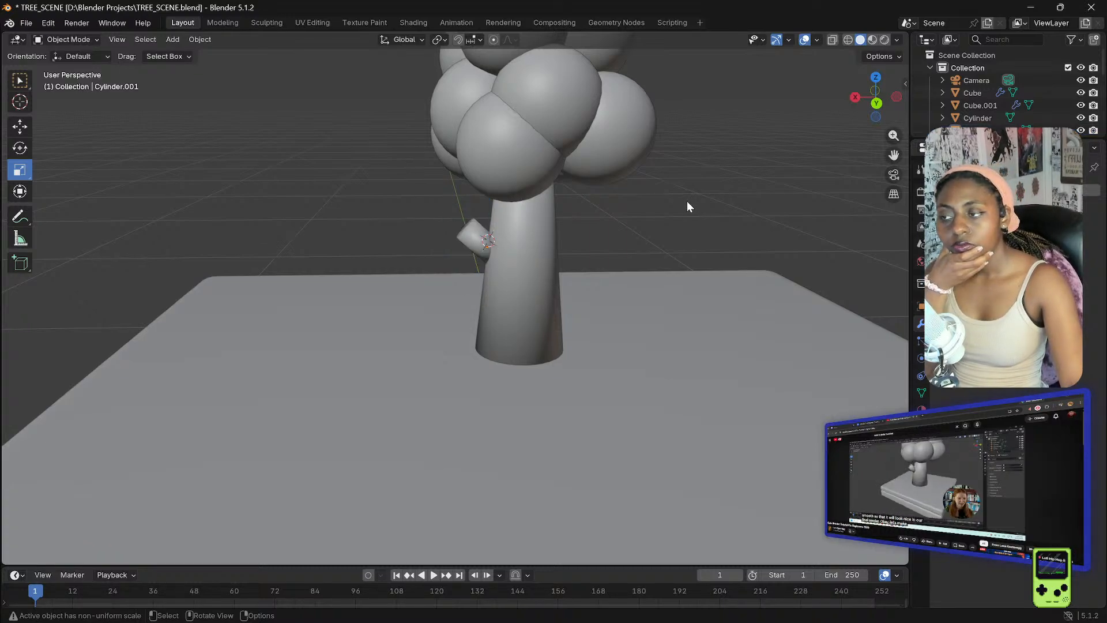
middle_click_drag(613, 209, 433, 309)
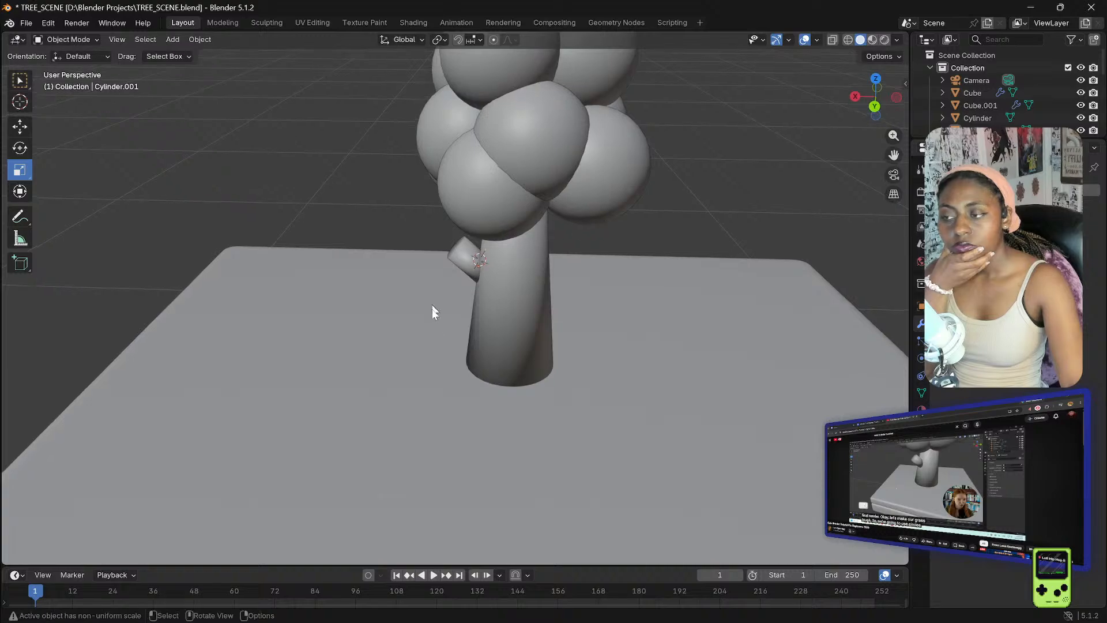
- Place the 3D cursor on the ground slab beside the base of the trunk
right_click(378, 362, "shift")
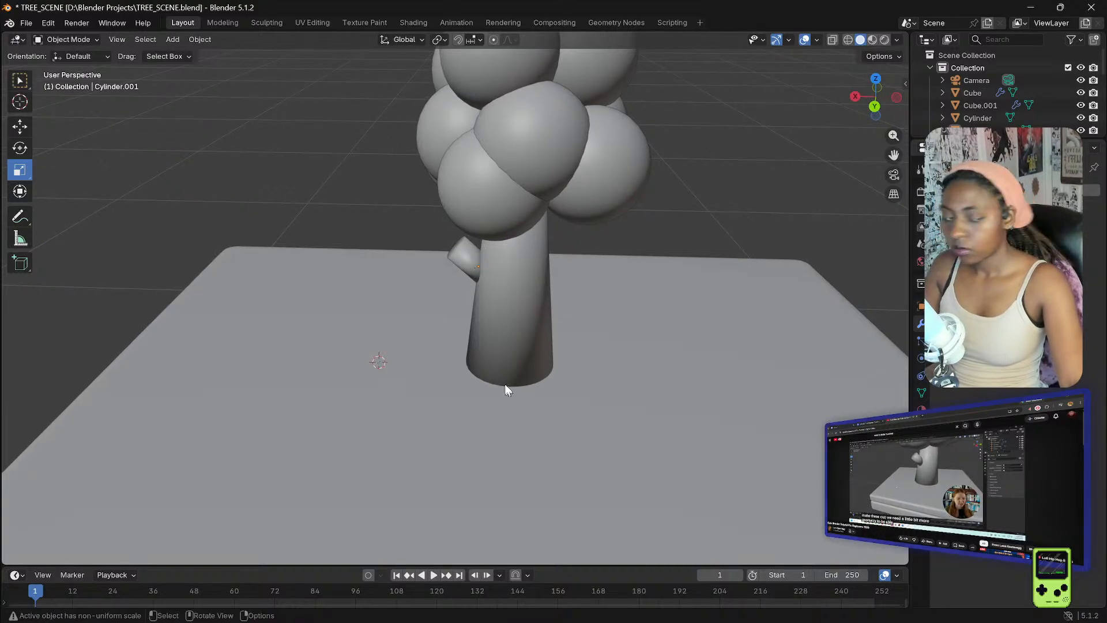
middle_click_drag(229, 395, 241, 349)
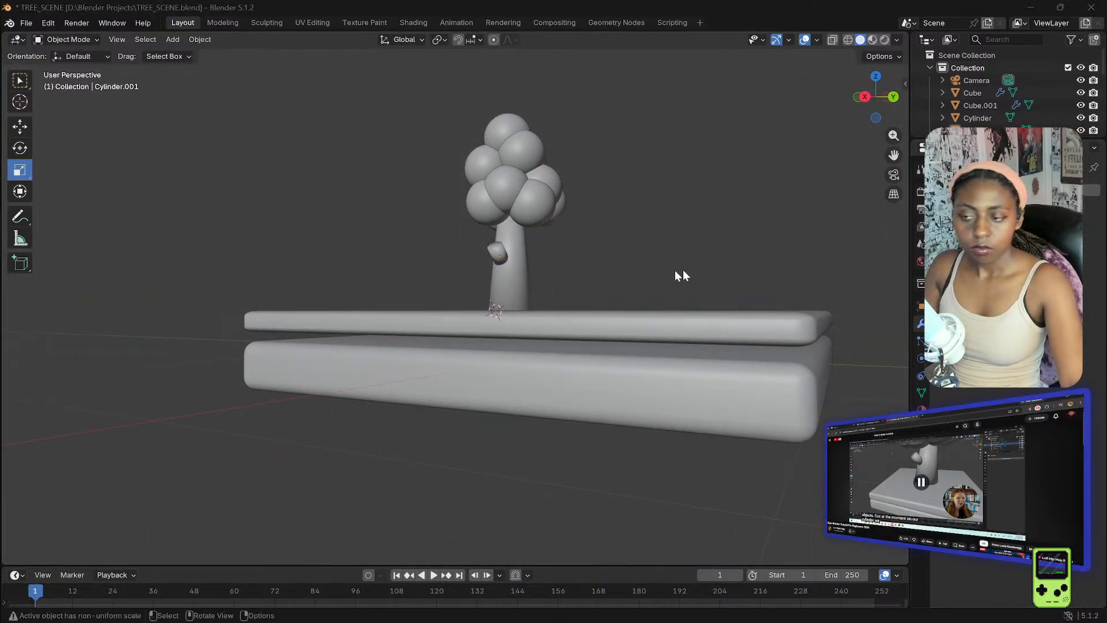
- Try scaling the lower base slab uniformly and undo the change
left_click(645, 331)
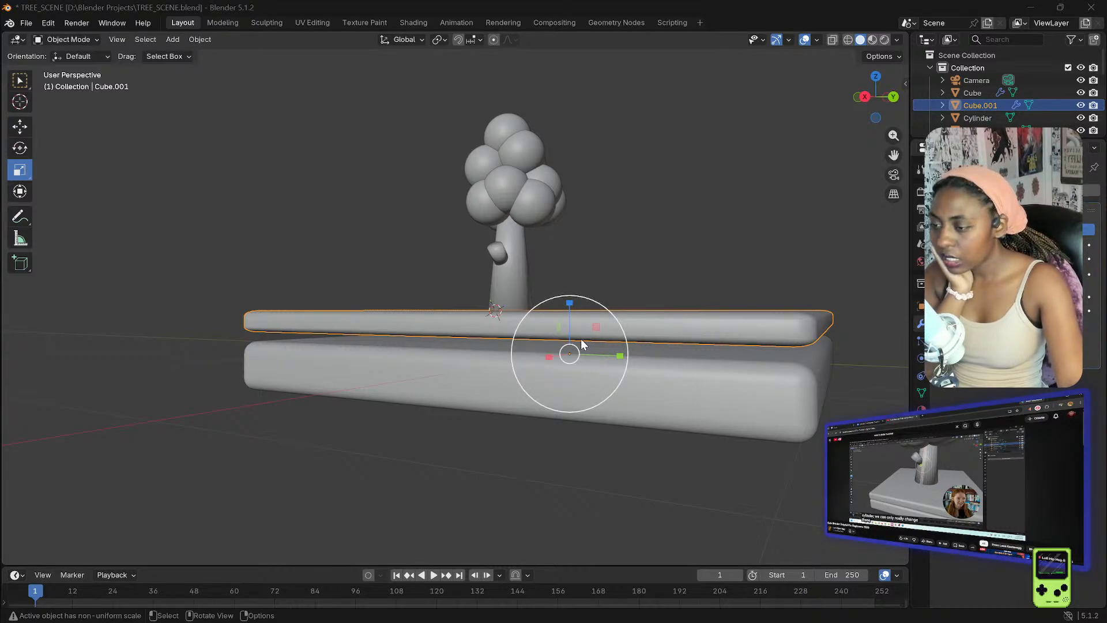
left_click(678, 390)
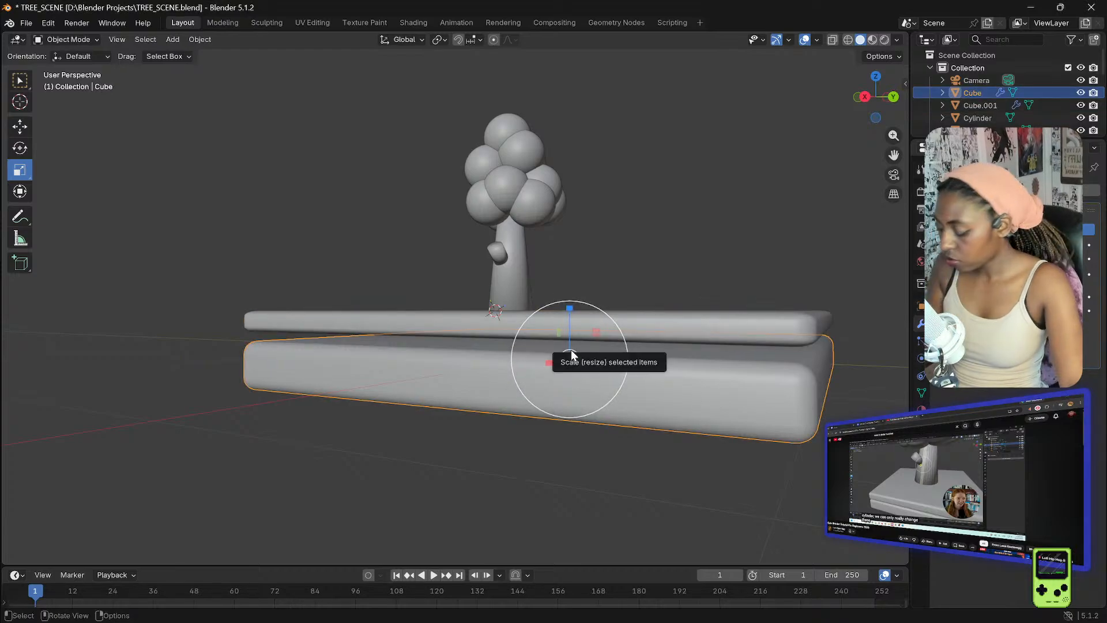
left_click_drag(570, 349, 520, 379)
key("ctrl+z")
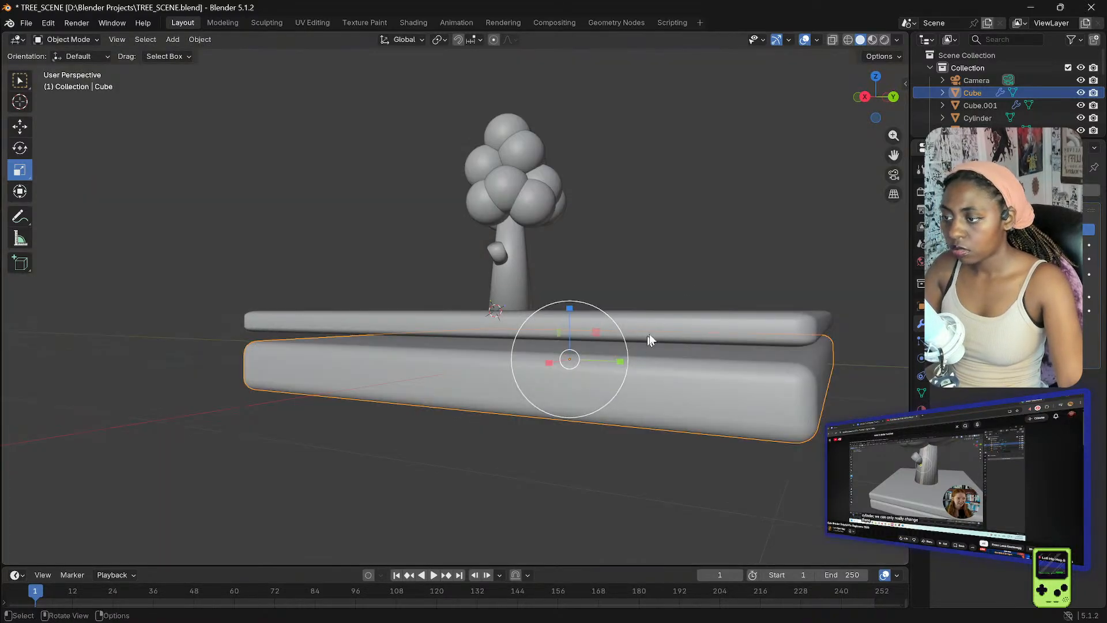
mouse_move(768, 234)
middle_mouse_down()
mouse_move(707, 248)
mouse_move(741, 236)
mouse_move(765, 244)
mouse_move(755, 237)
middle_mouse_up()
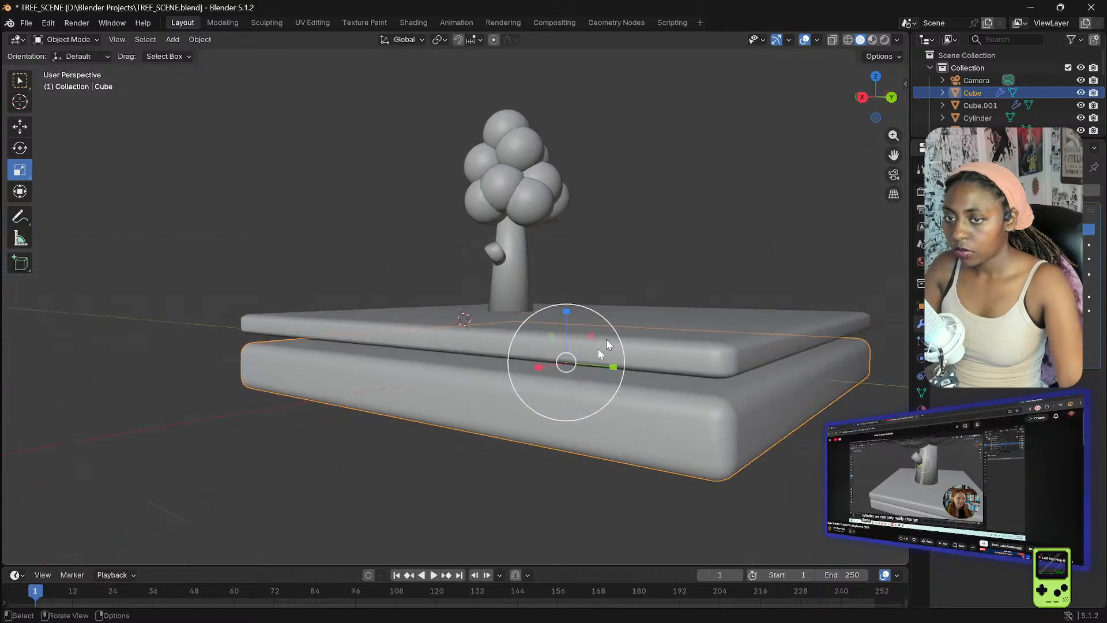
right_click(481, 379)
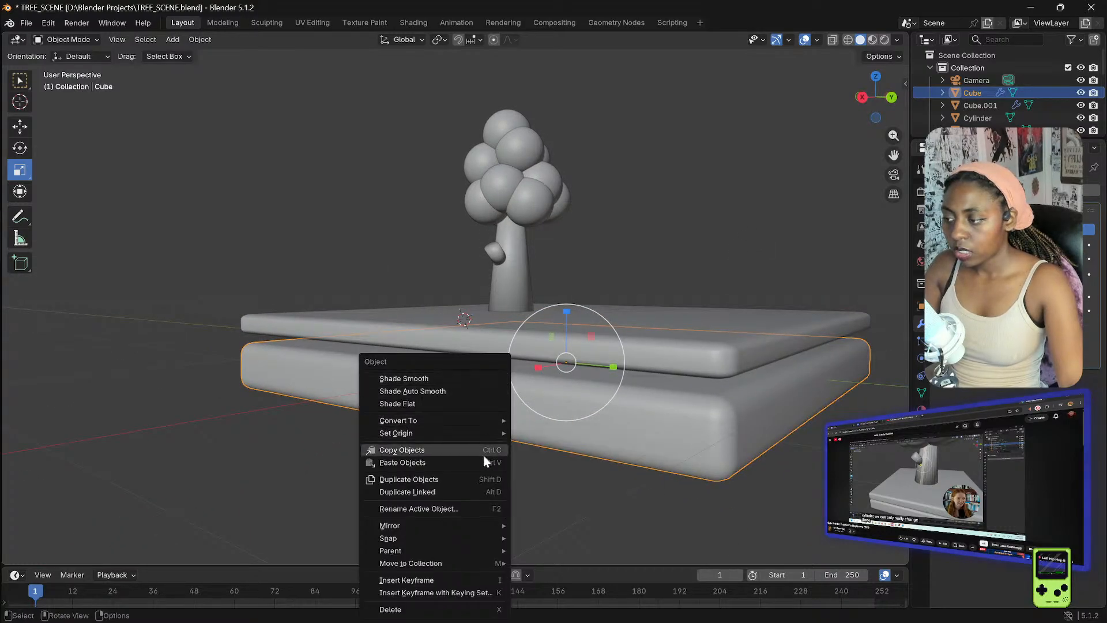
mouse_move(459, 550)
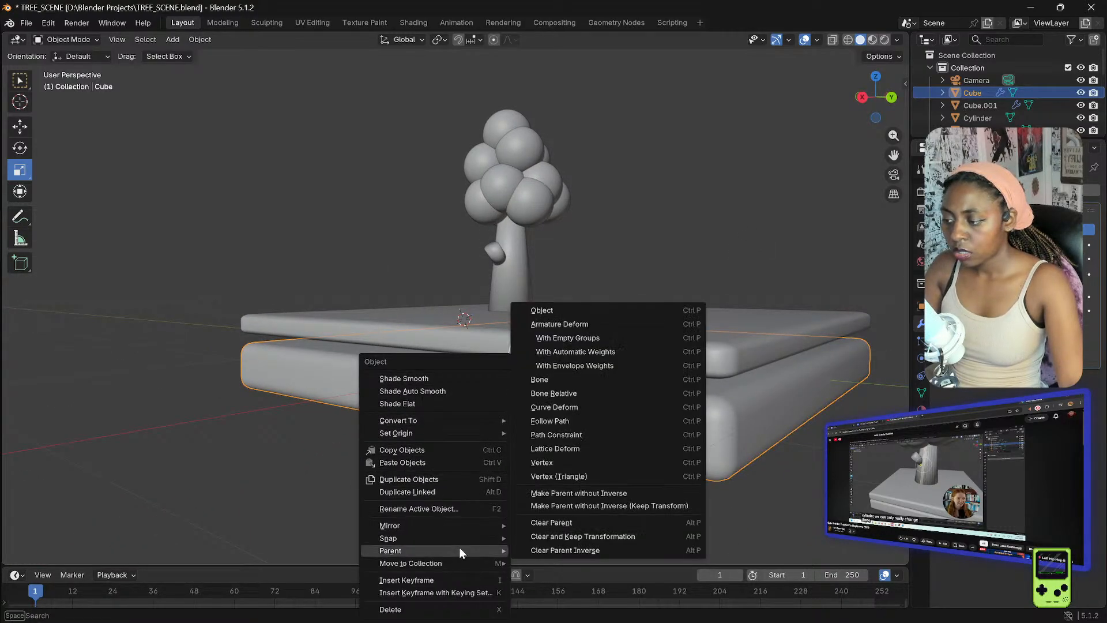
mouse_move(487, 420)
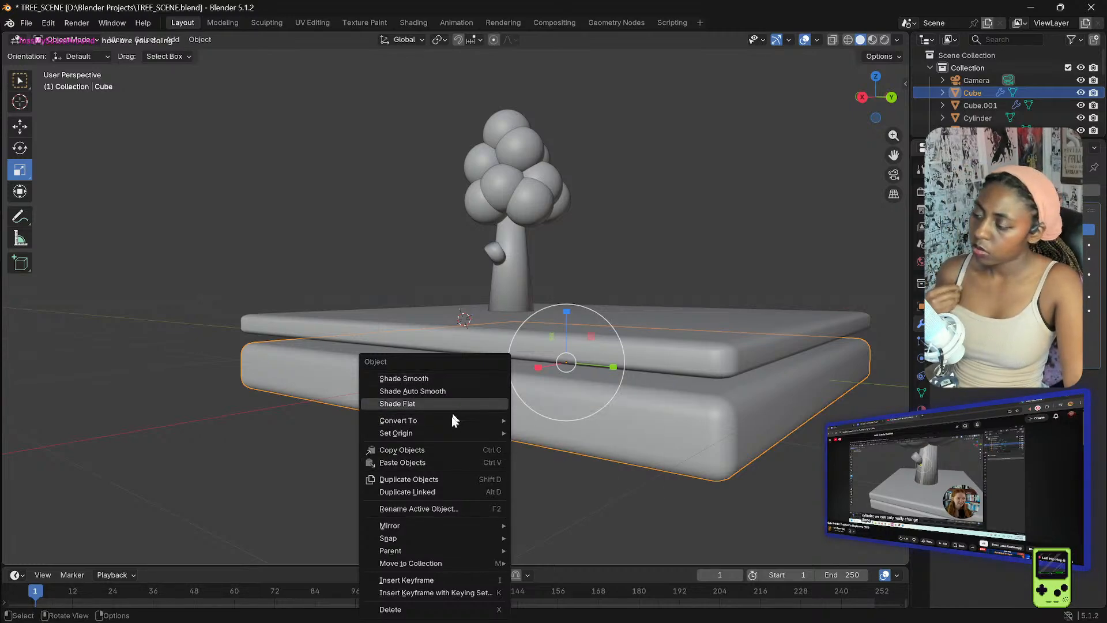
mouse_move(463, 433)
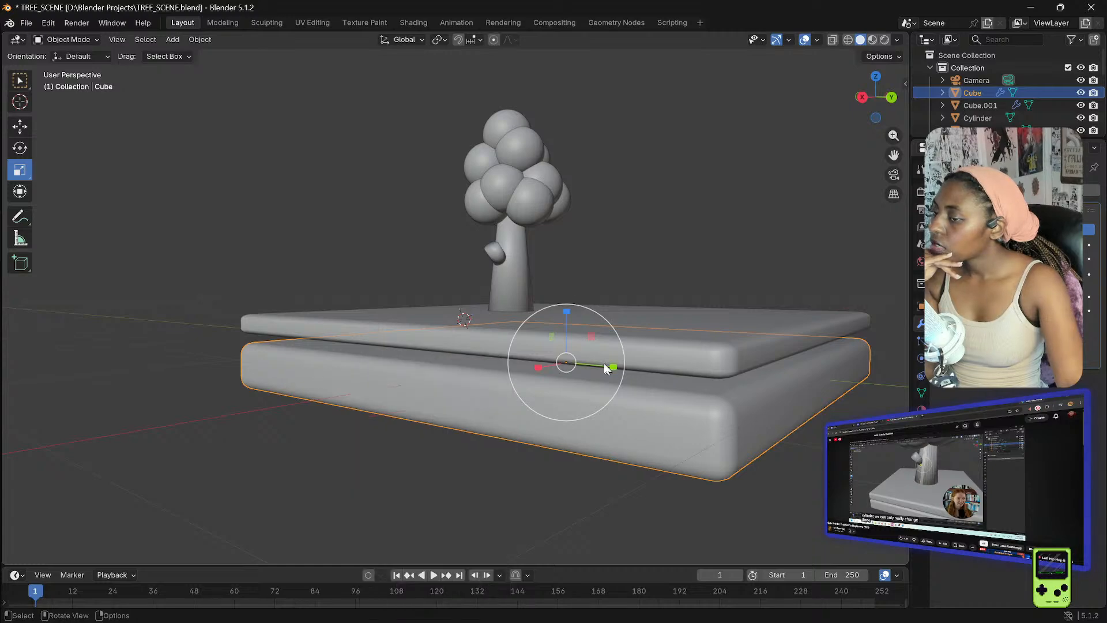
left_click(664, 357)
middle_click_drag(327, 427, 384, 429)
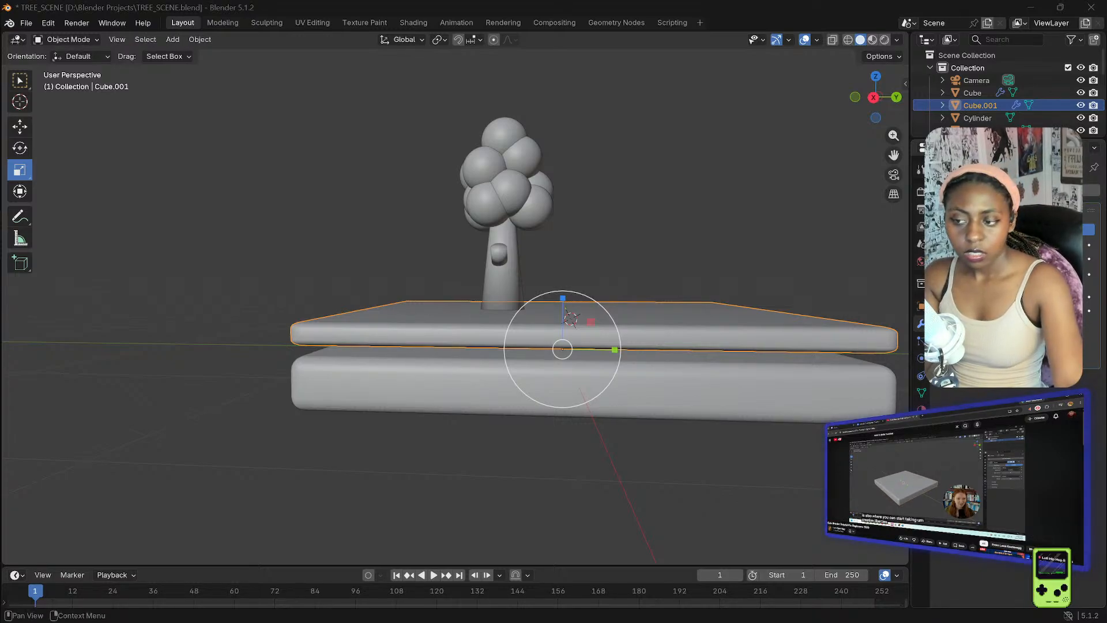
left_click(741, 378)
mouse_move(1037, 259)
left_mouse_down()
mouse_move(1055, 258)
mouse_move(1020, 259)
mouse_move(1048, 258)
left_mouse_up()
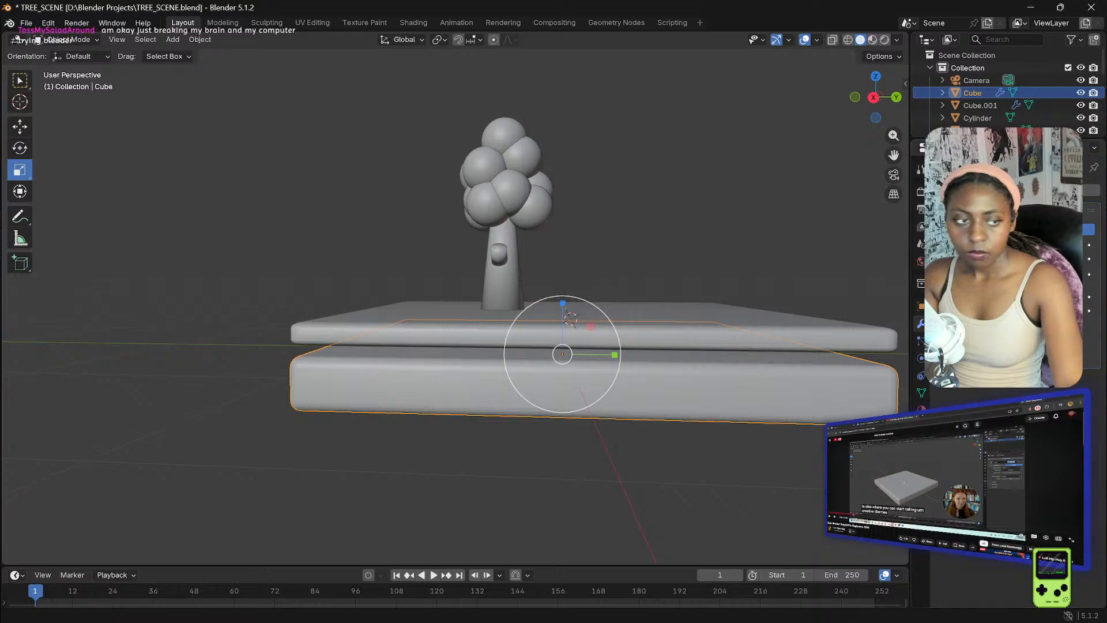
left_click(921, 483)
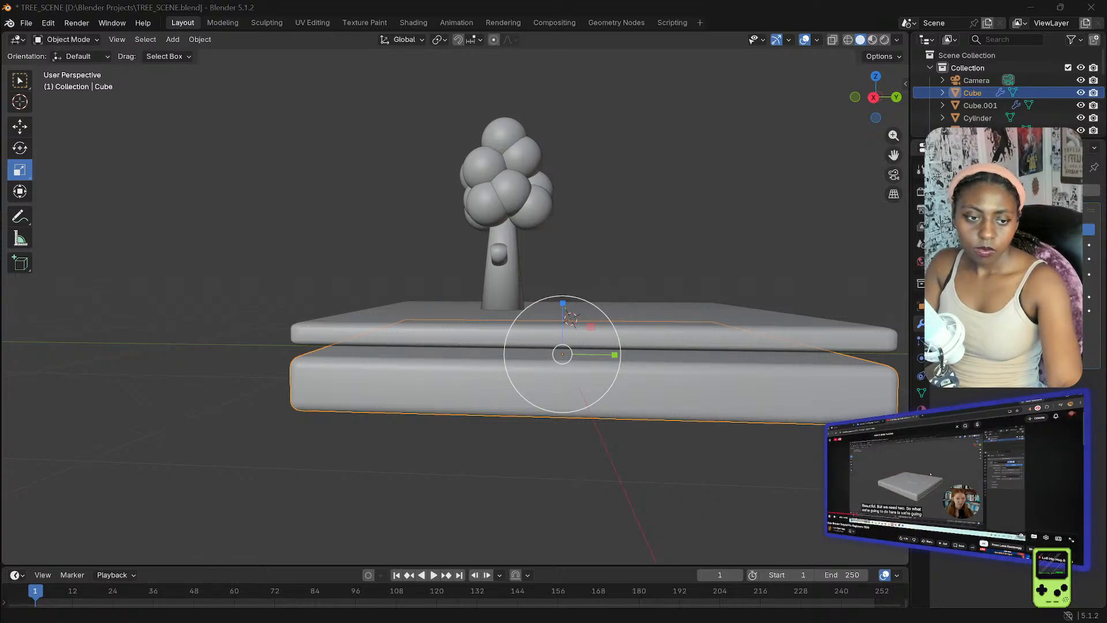
key("Right")
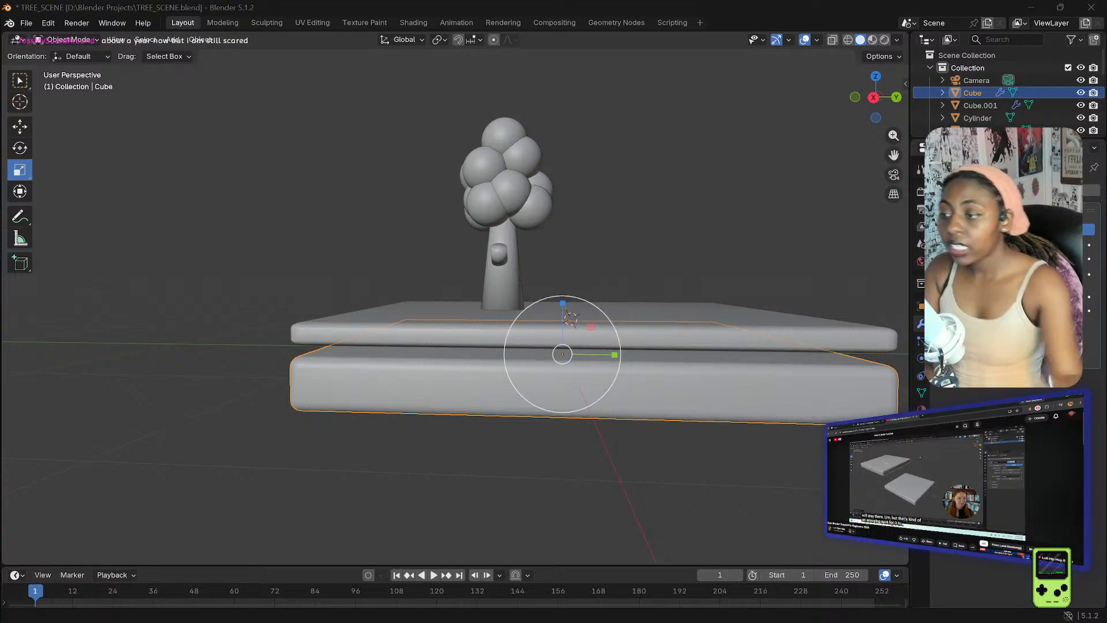
- In Edit Mode, lower the top face of the lower base slab along the Z axis, and return to Object Mode
left_click(61, 40)
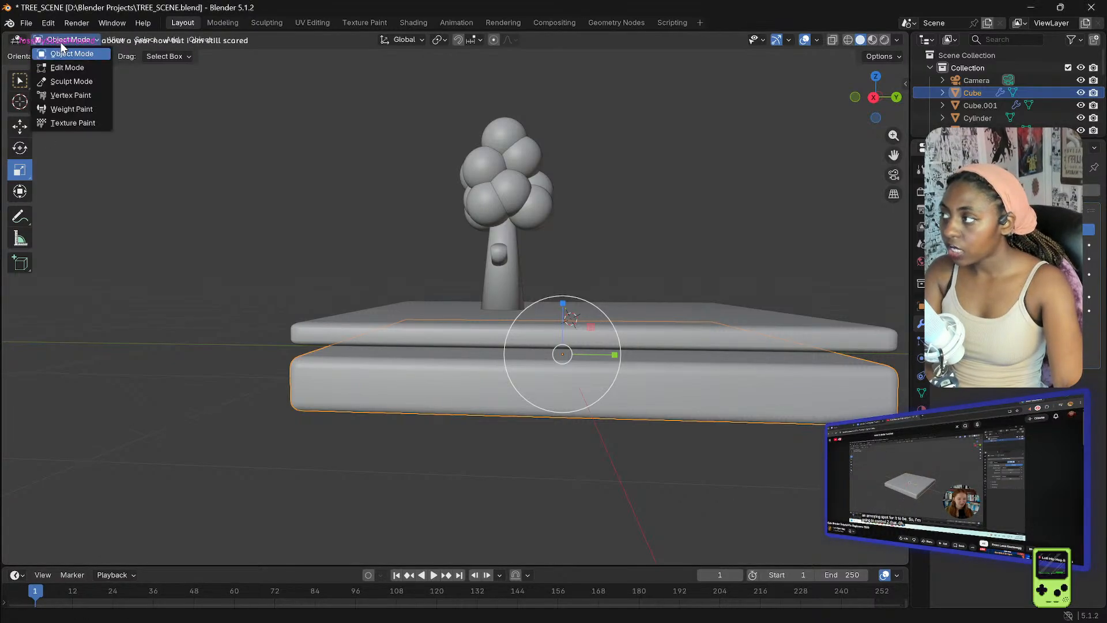
left_click(64, 53)
left_click(63, 40)
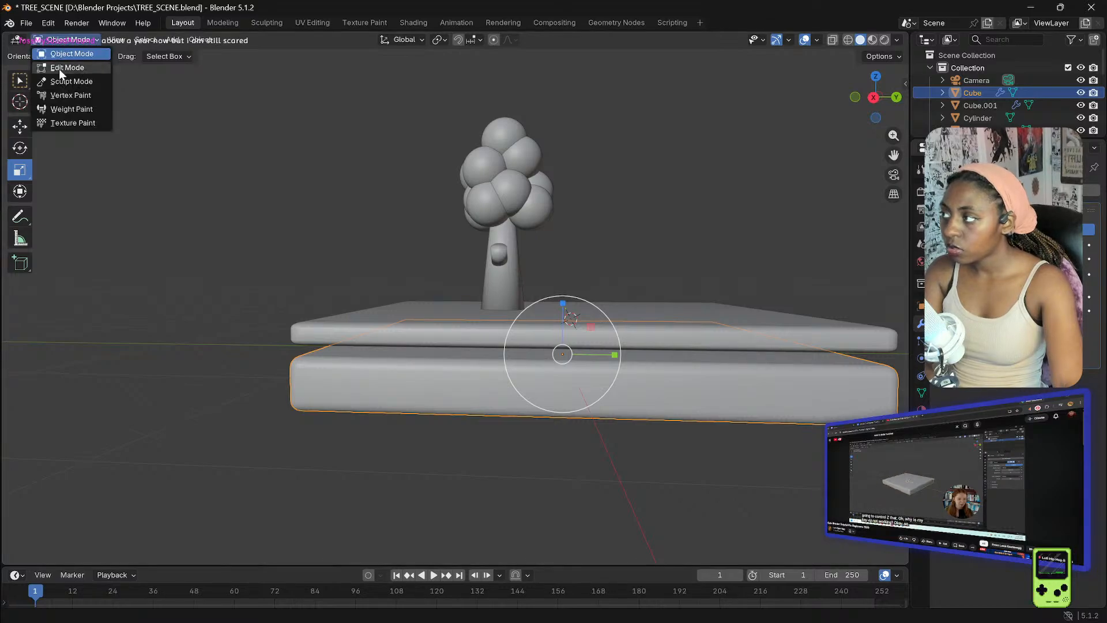
left_click(61, 67)
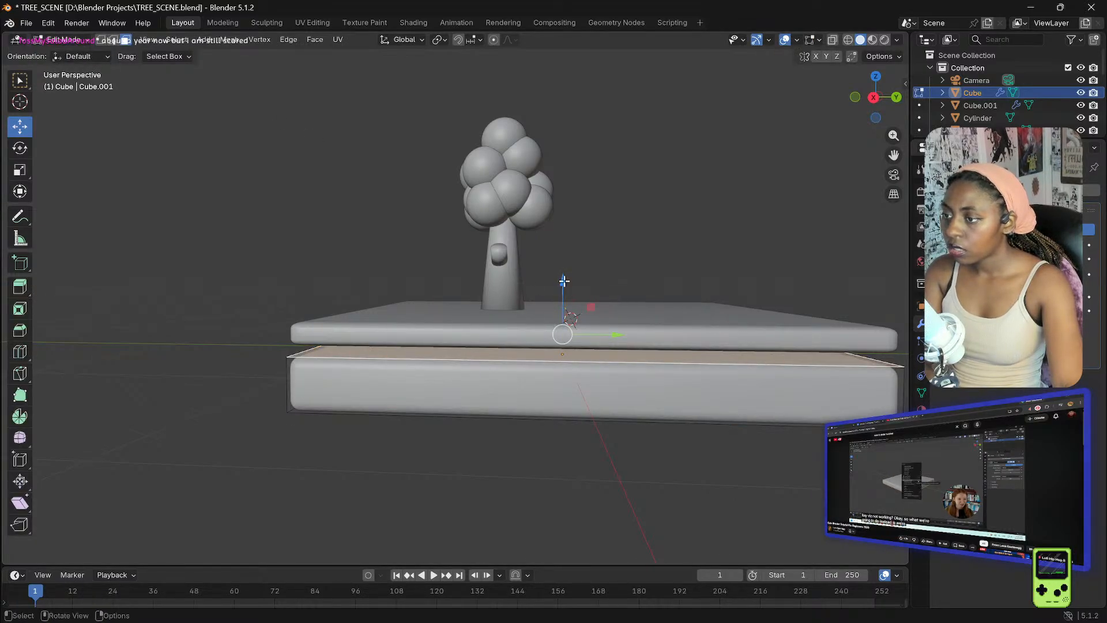
mouse_move(563, 280)
left_mouse_down()
mouse_move(563, 269)
mouse_move(562, 294)
left_mouse_up()
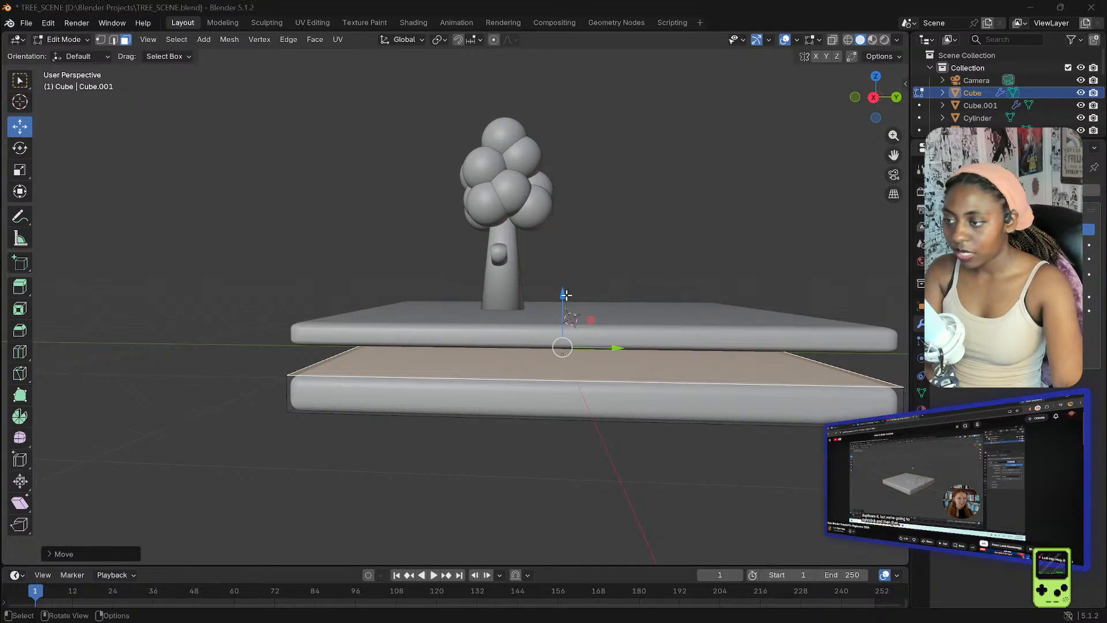
left_click_drag(563, 294, 563, 296)
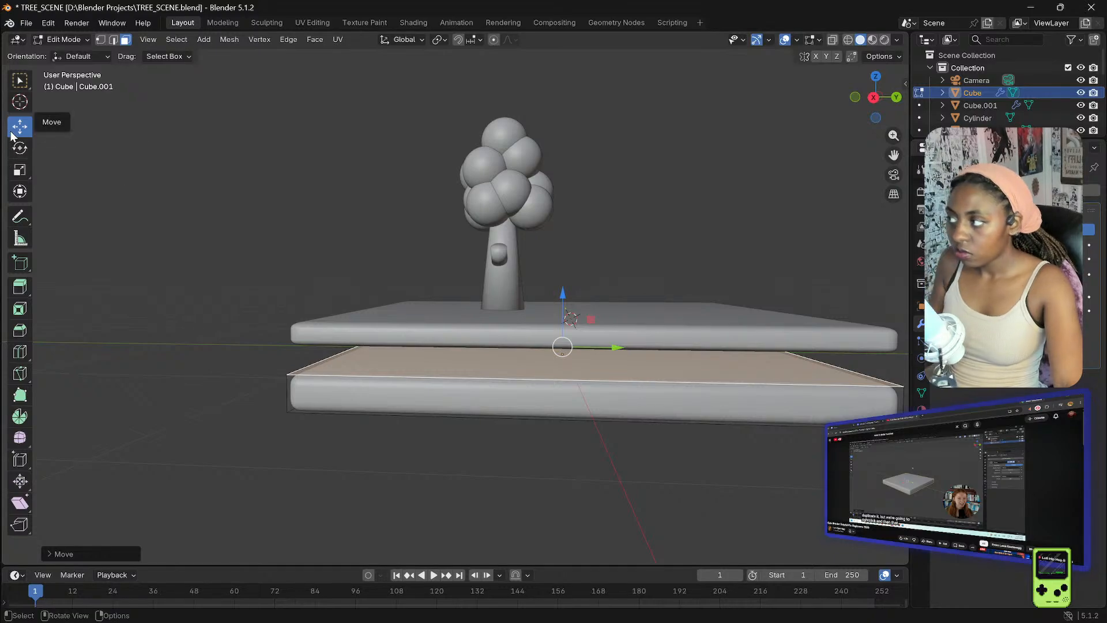
left_click(81, 40)
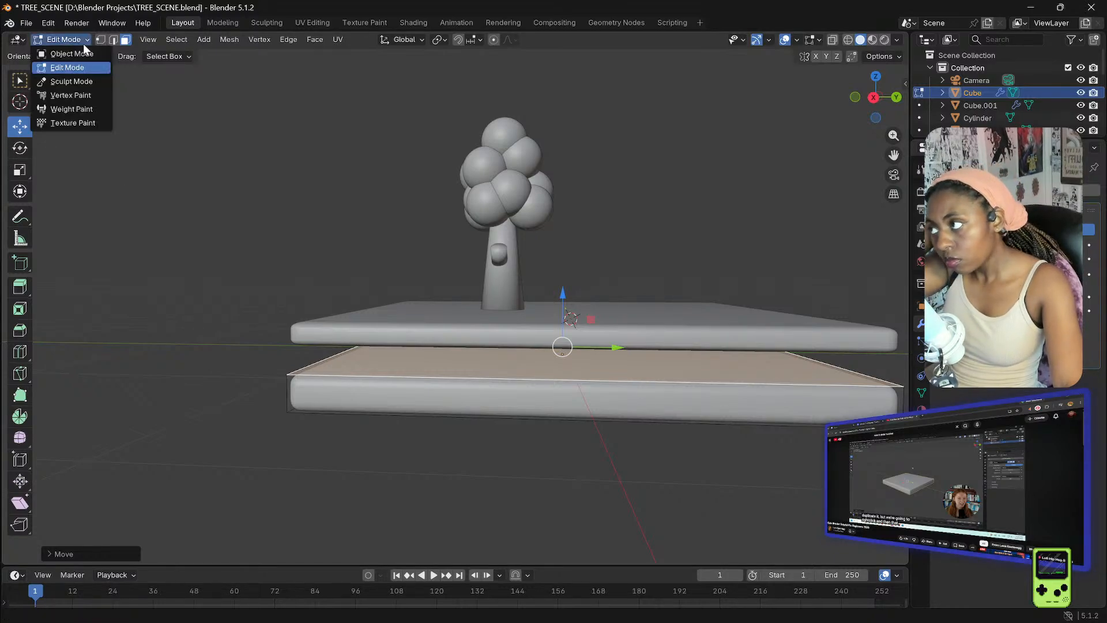
left_click(72, 53)
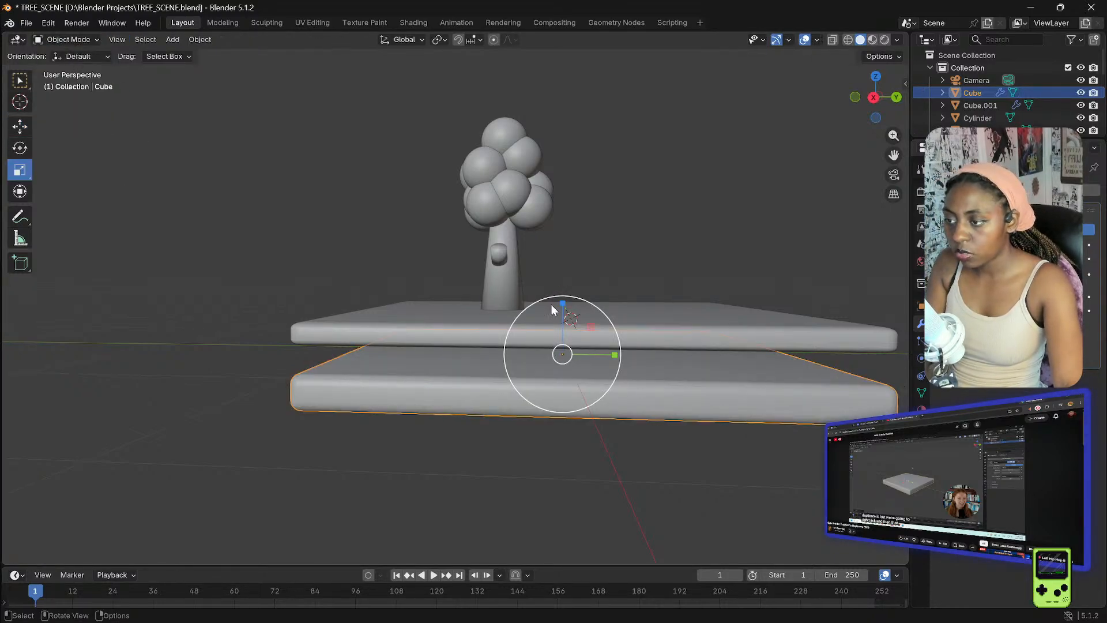
- Try scaling the lower base slab along the Z axis, undo the change, and switch to the Move tool
left_click_drag(562, 303, 565, 297)
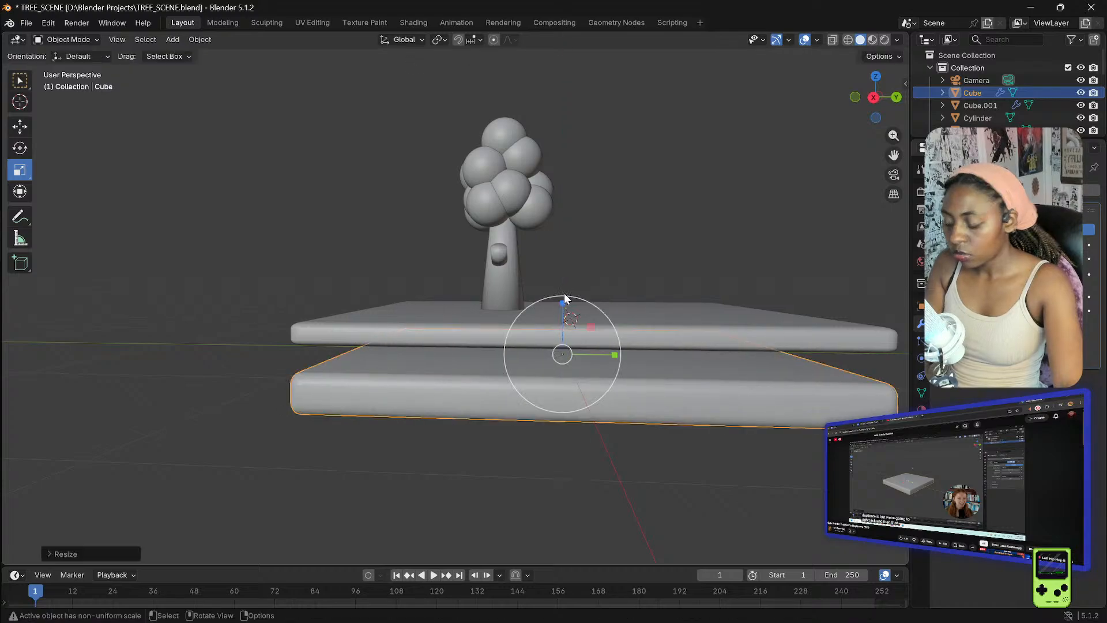
key("ctrl+z")
left_click(18, 131)
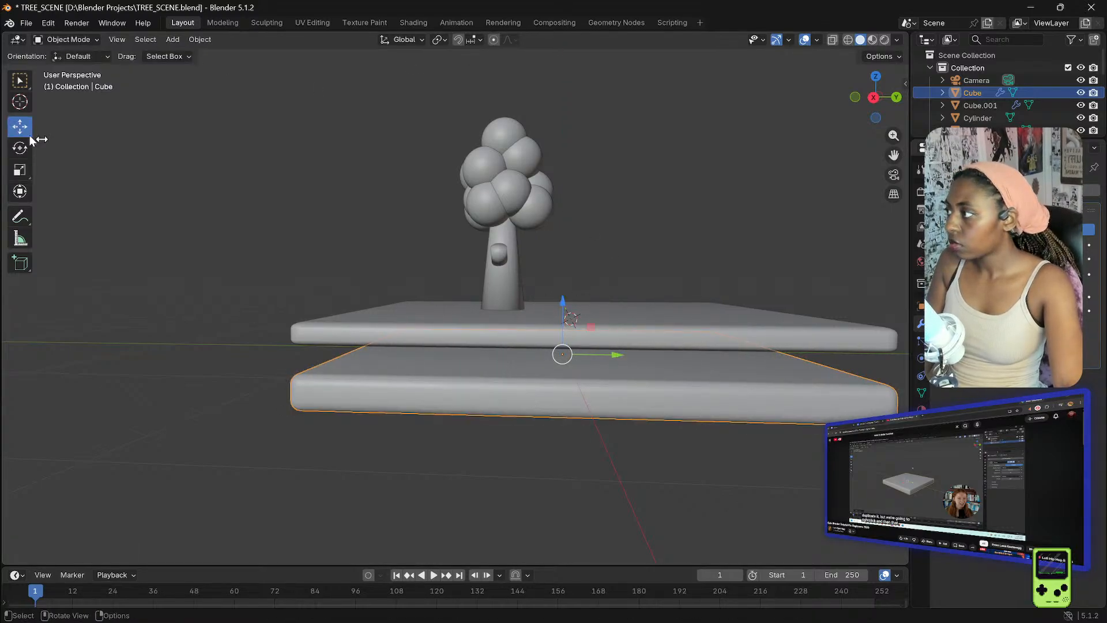
- Raise the lower slab closer beneath the upper one, and lower its top face in Edit Mode to thin it
left_click_drag(562, 302, 563, 284)
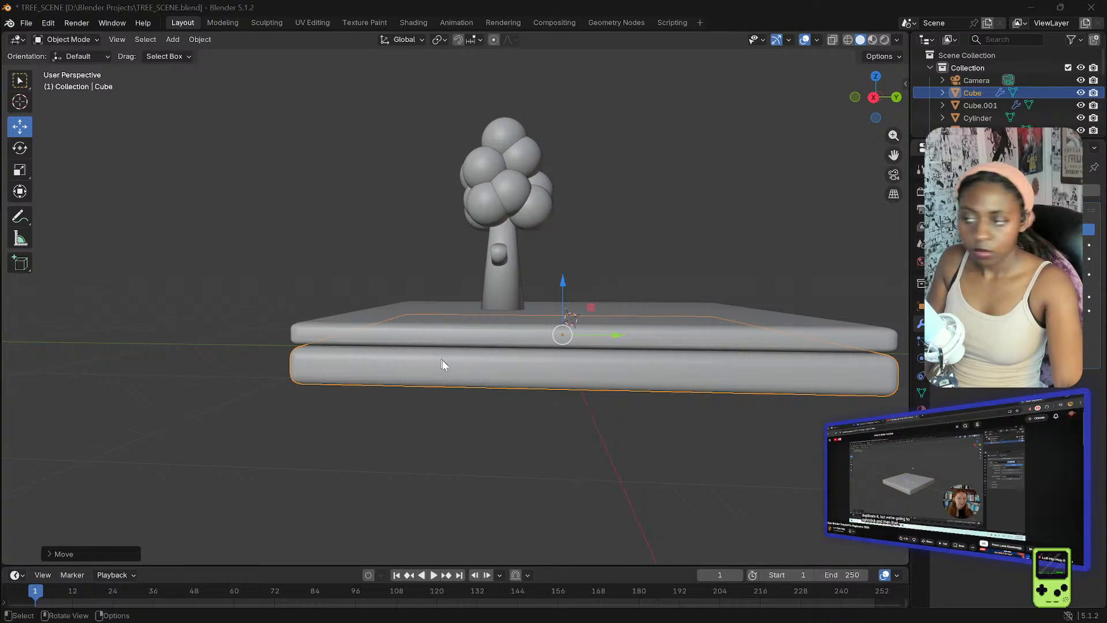
mouse_move(186, 371)
middle_mouse_down()
mouse_move(298, 401)
mouse_move(382, 367)
mouse_move(365, 356)
mouse_move(278, 356)
mouse_move(190, 380)
middle_mouse_up()
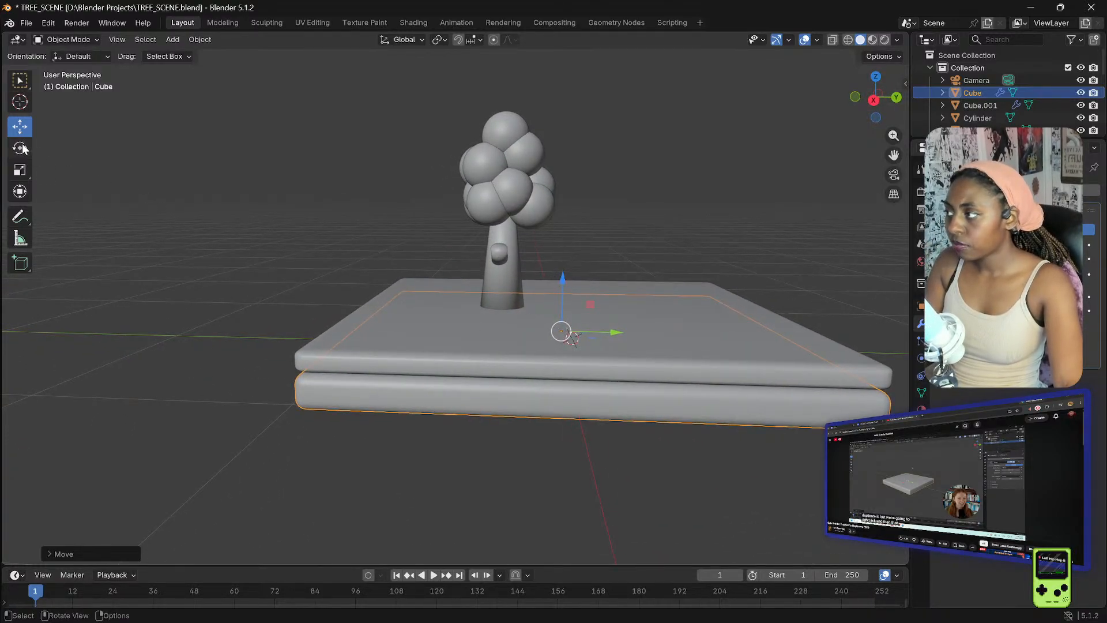
left_click(93, 39)
left_click(63, 71)
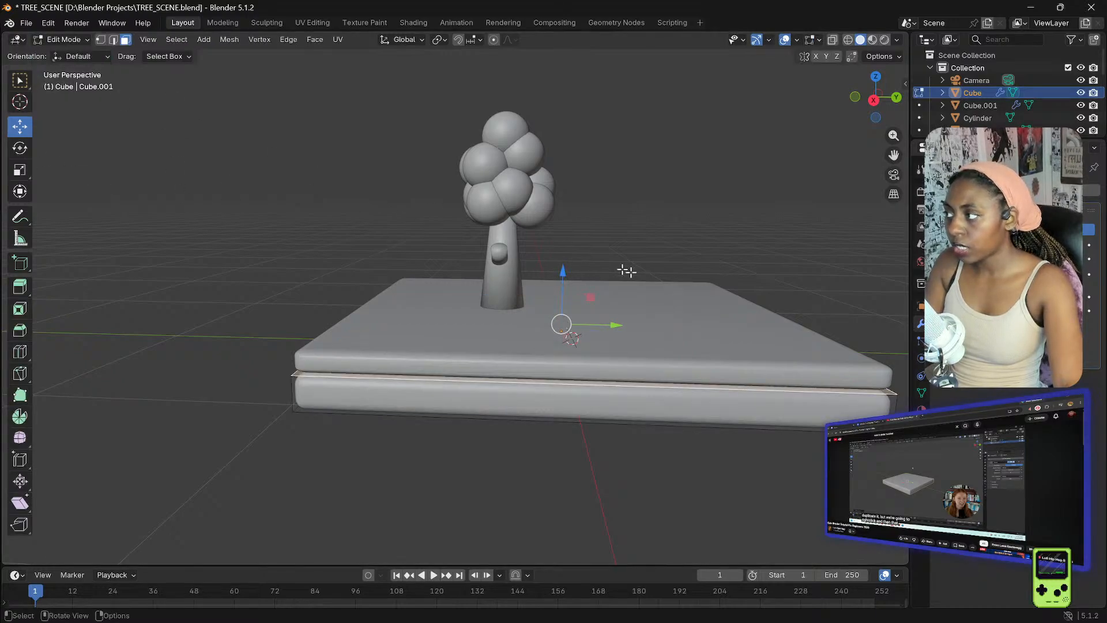
left_click_drag(564, 272, 562, 281)
left_click(473, 368)
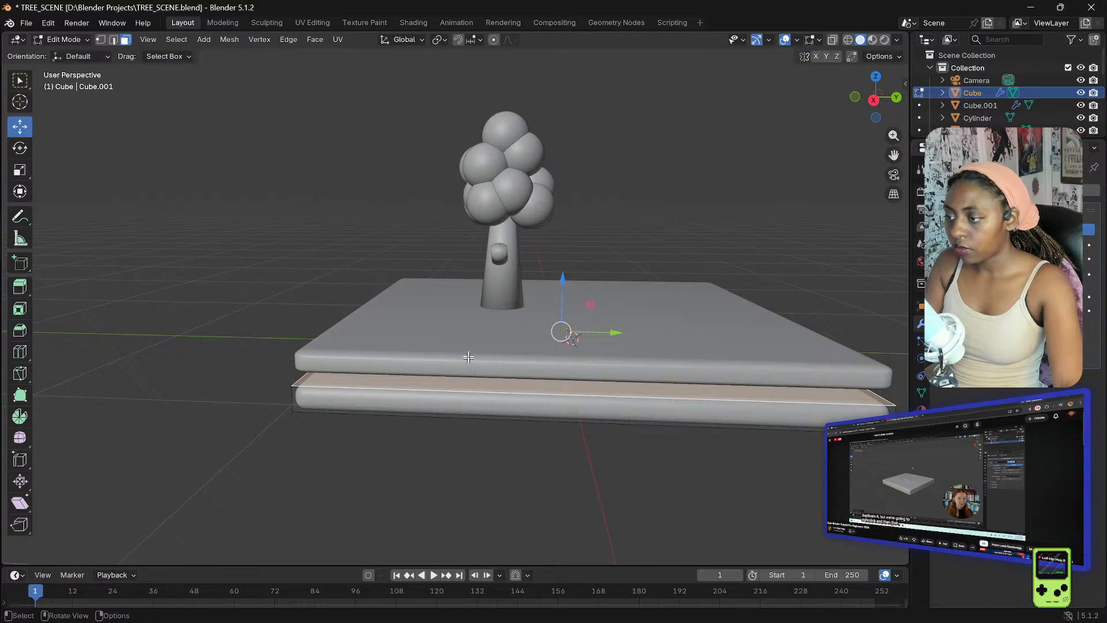
middle_click_drag(423, 316, 281, 303)
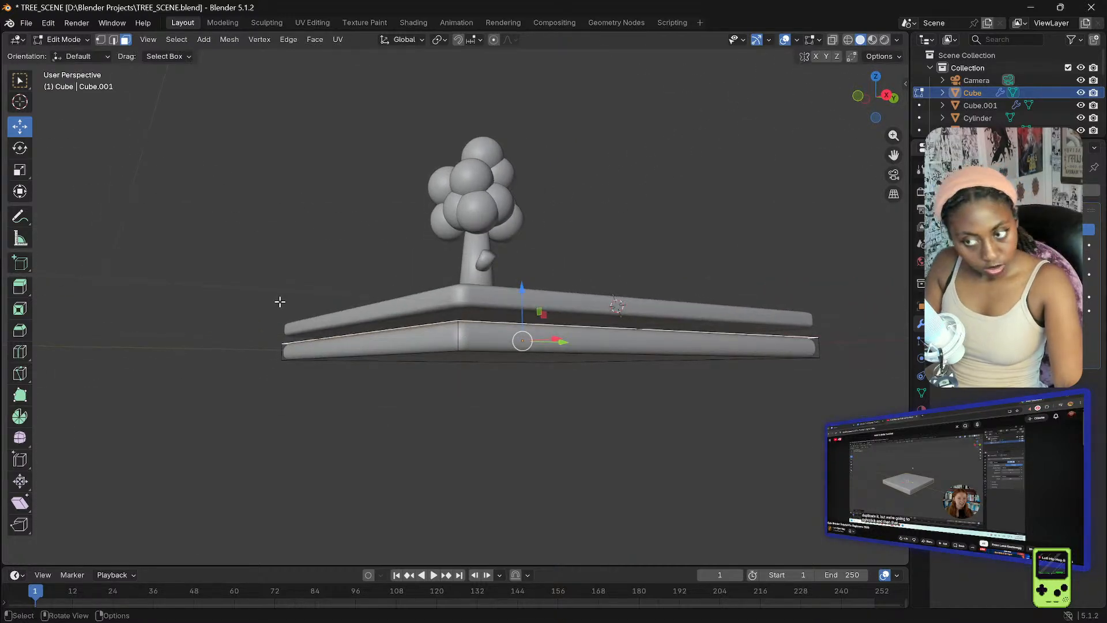
left_click(475, 295)
middle_click_drag(242, 321, 235, 341)
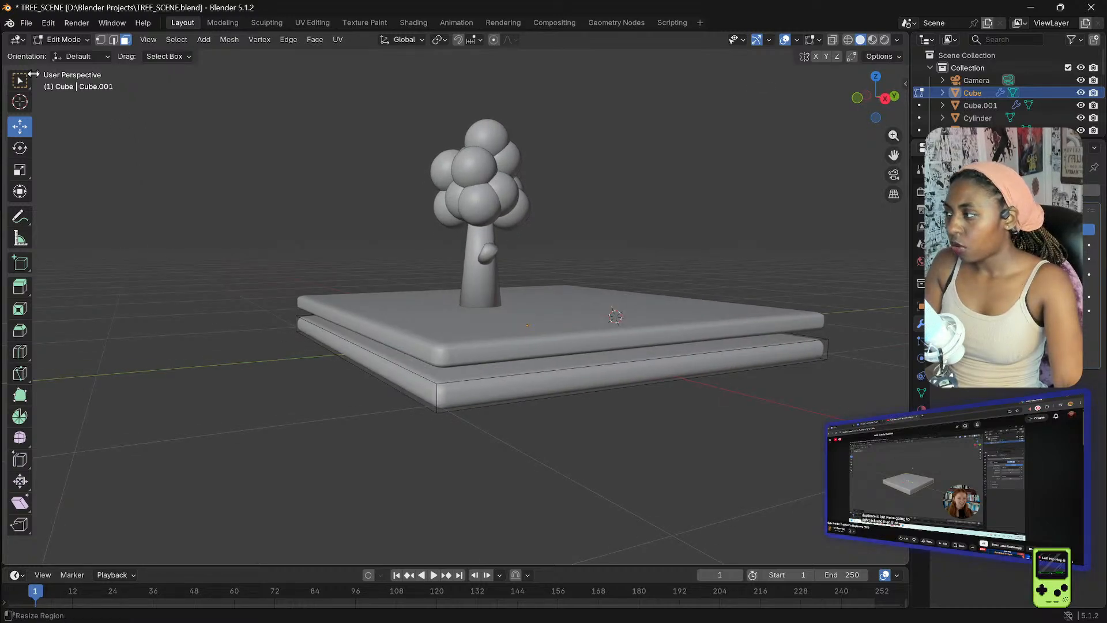
left_click(20, 80)
left_click(475, 328)
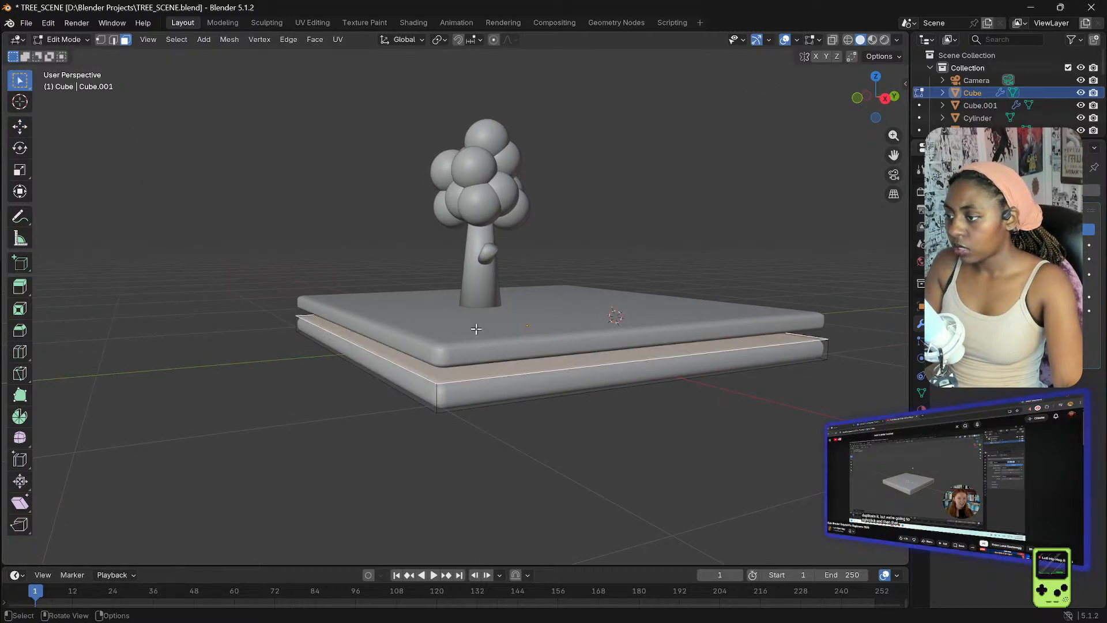
middle_click_drag(414, 352, 364, 313)
left_click(369, 302)
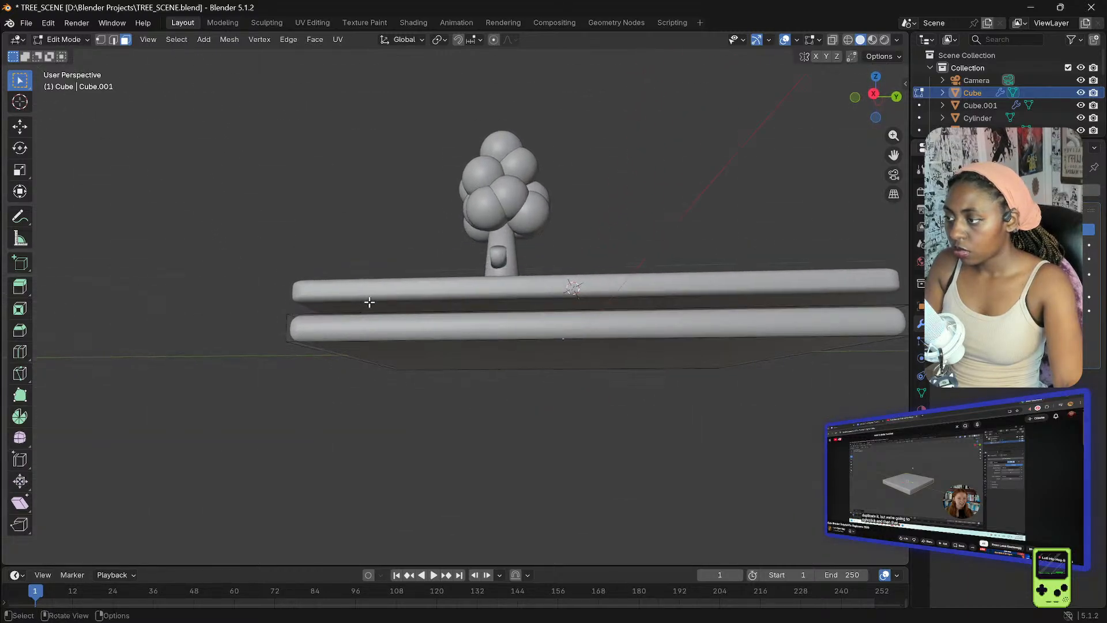
- Leave the lower slab's mesh editing and open the upper slab under the tree in Edit Mode
left_click(63, 39)
left_click(80, 56)
left_click(397, 293)
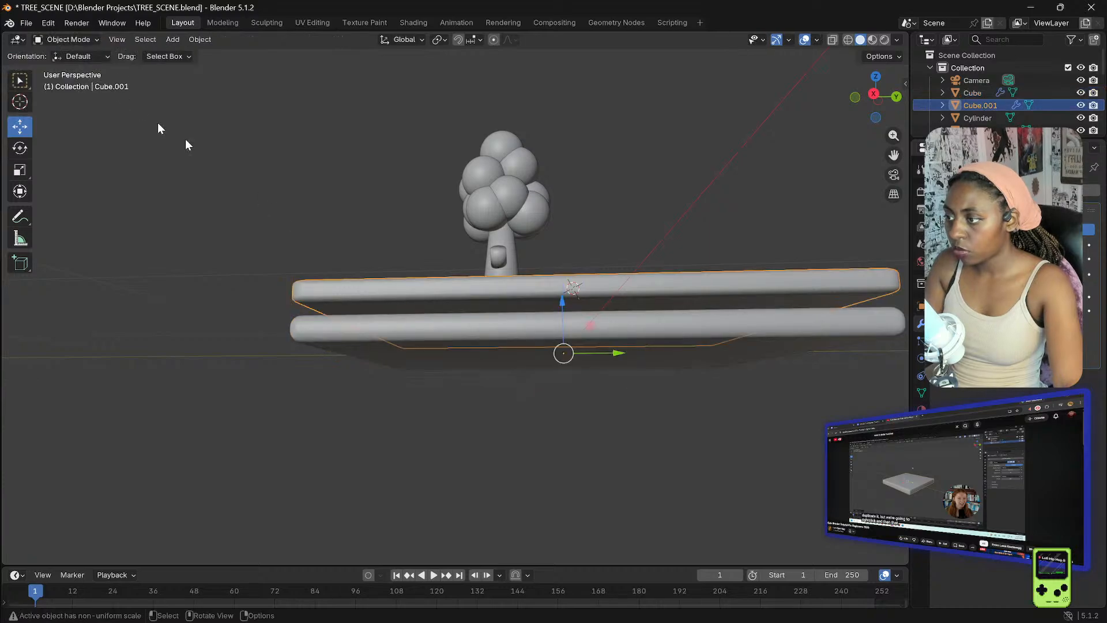
left_click(83, 56)
left_click(83, 43)
left_click(84, 43)
left_click(69, 67)
- Move the upper slab's bottom face down along Z toward the lower slab to thicken the upper layer
middle_click_drag(304, 242, 375, 319)
left_click(359, 317)
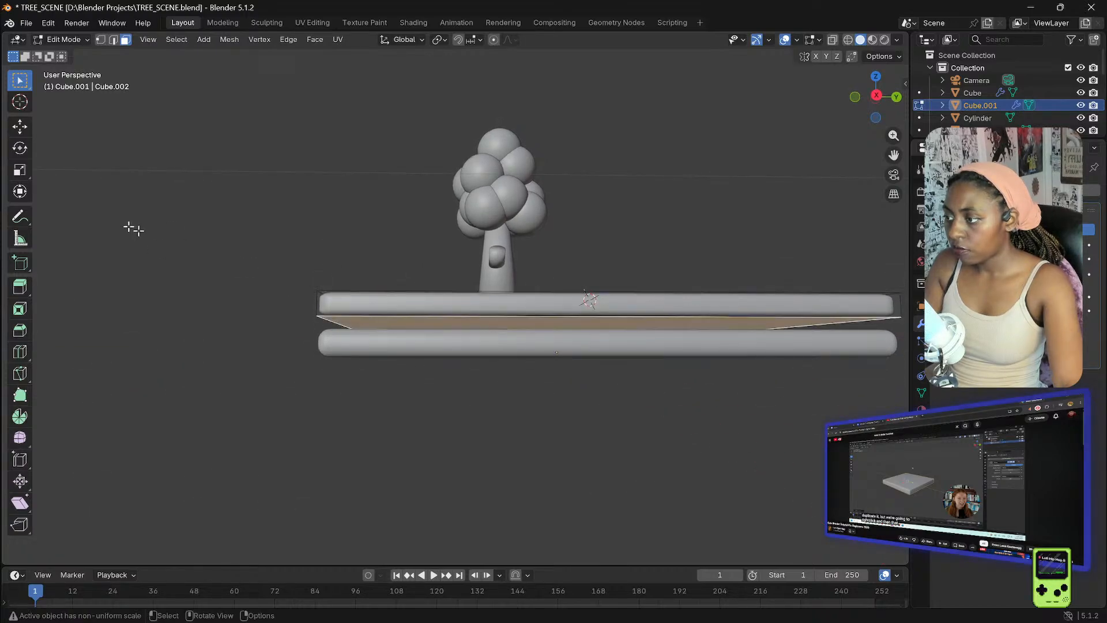
left_click(26, 127)
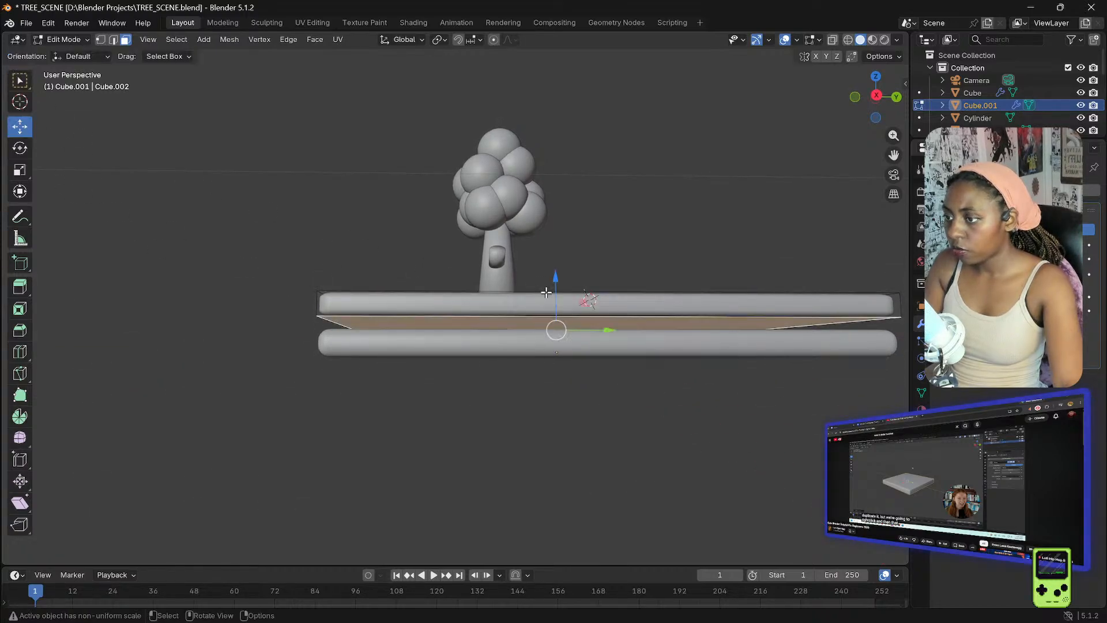
left_click_drag(553, 279, 554, 289)
middle_click_drag(371, 313, 421, 288)
left_click(139, 165)
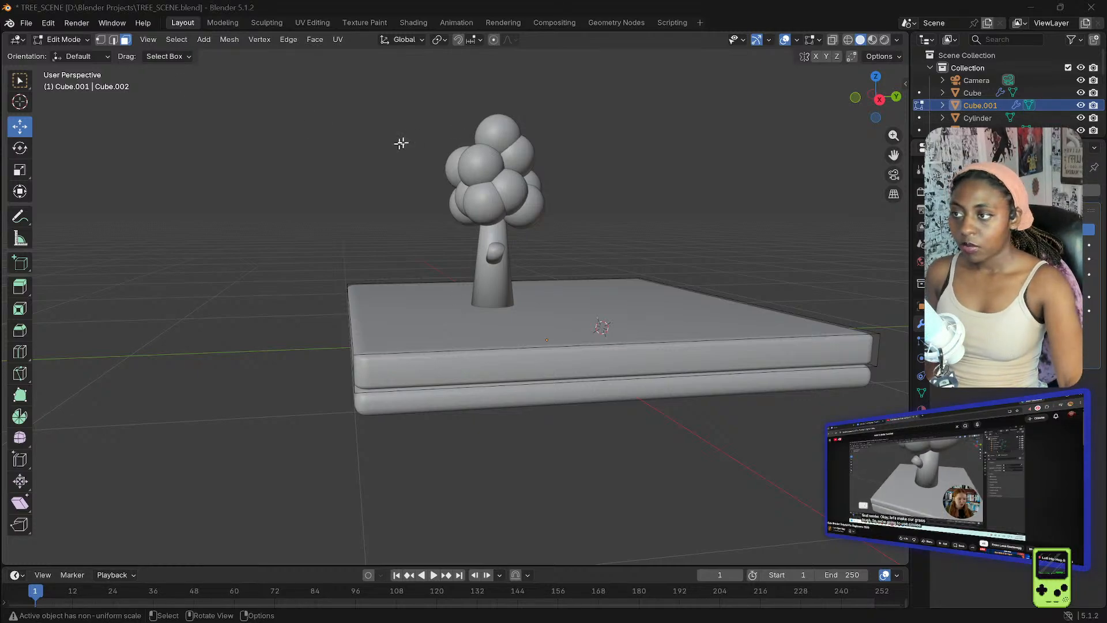
- Return to Object Mode and adjust the placement of foliage spheres in the tree's crown
left_click(20, 80)
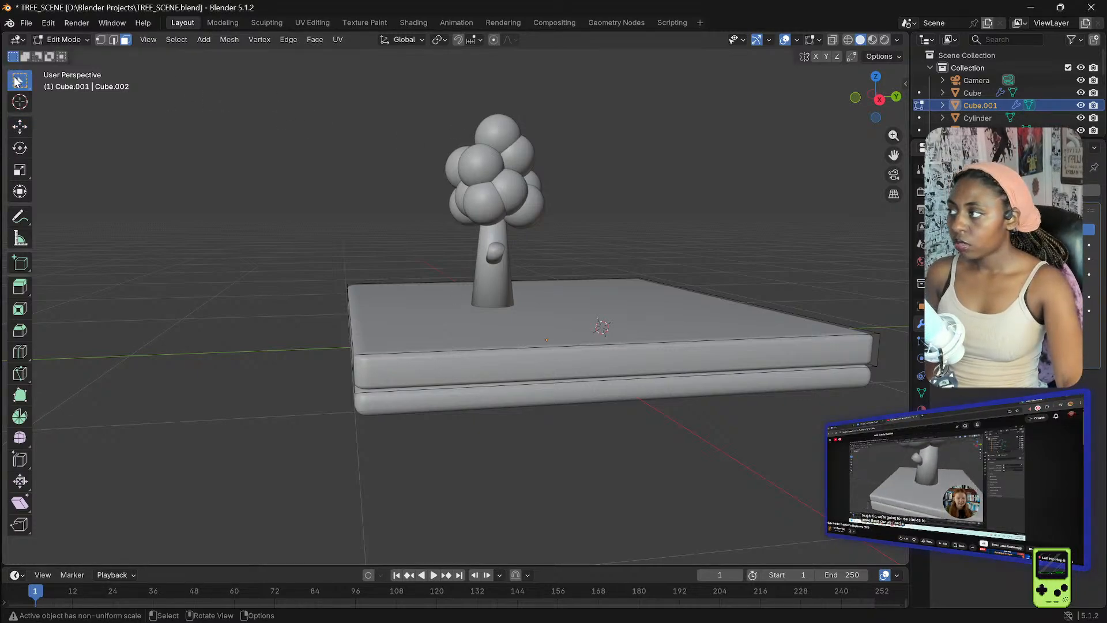
left_click(63, 39)
left_click(55, 57)
left_click(514, 131)
left_click_drag(515, 131, 472, 128)
middle_click_drag(472, 127, 422, 198)
left_click(421, 202)
left_click_drag(421, 202, 445, 172)
left_click(468, 243)
right_click(542, 157)
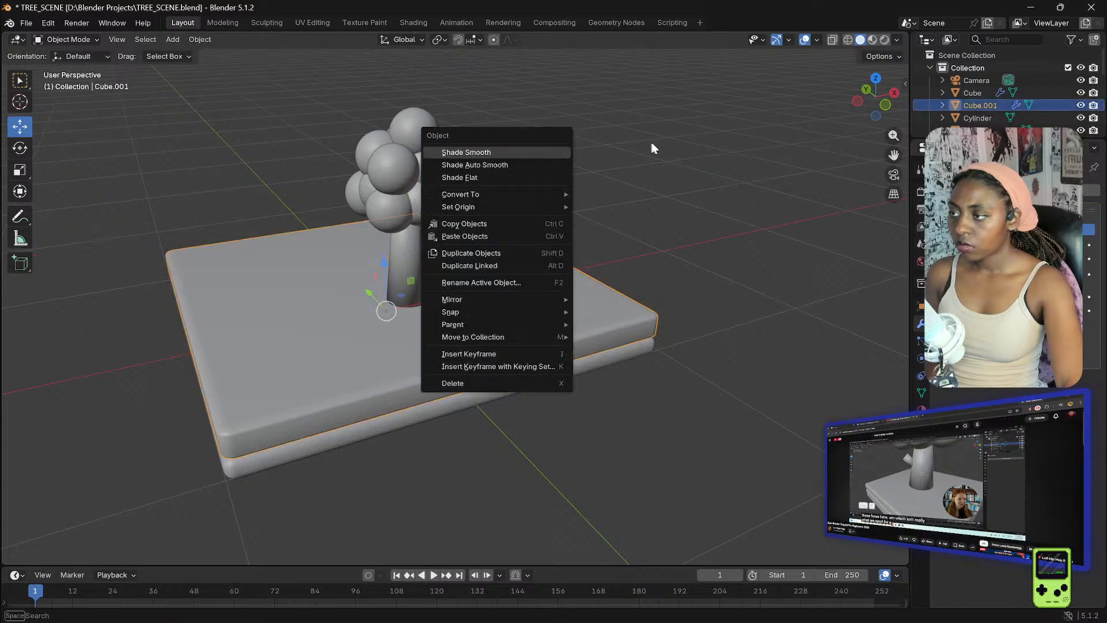
middle_click_drag(652, 143, 369, 122)
- Nudge the middle and lower foliage spheres on one side of the crown slightly, and clear the selection
left_click(465, 157)
left_click_drag(464, 157, 458, 158)
middle_click_drag(310, 164, 360, 168)
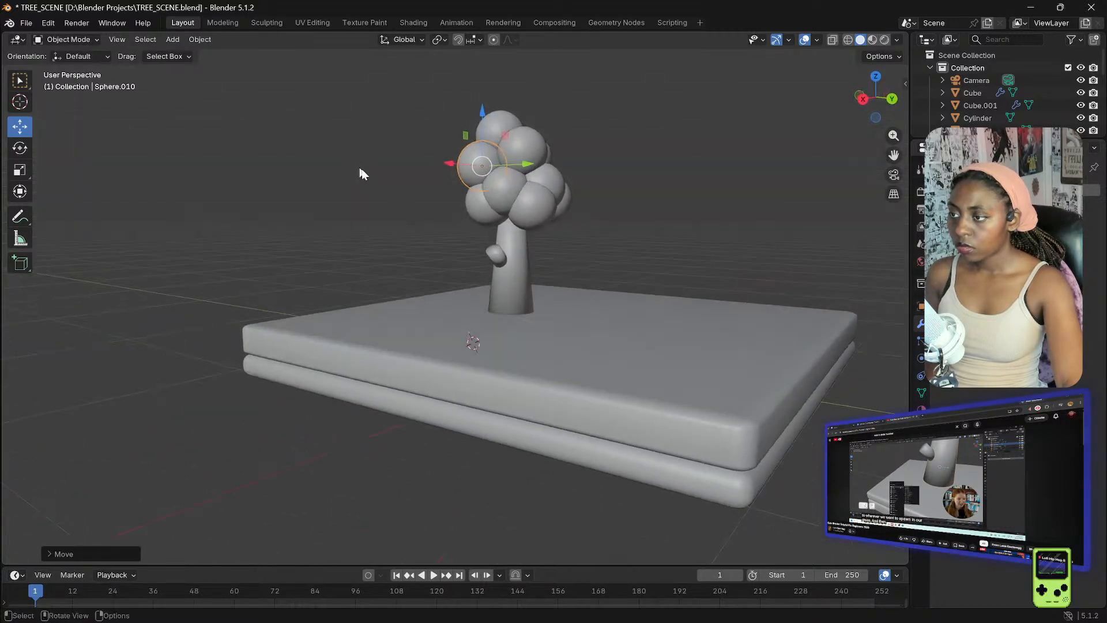
left_click(482, 199)
left_click_drag(489, 201, 485, 201)
left_click(260, 217)
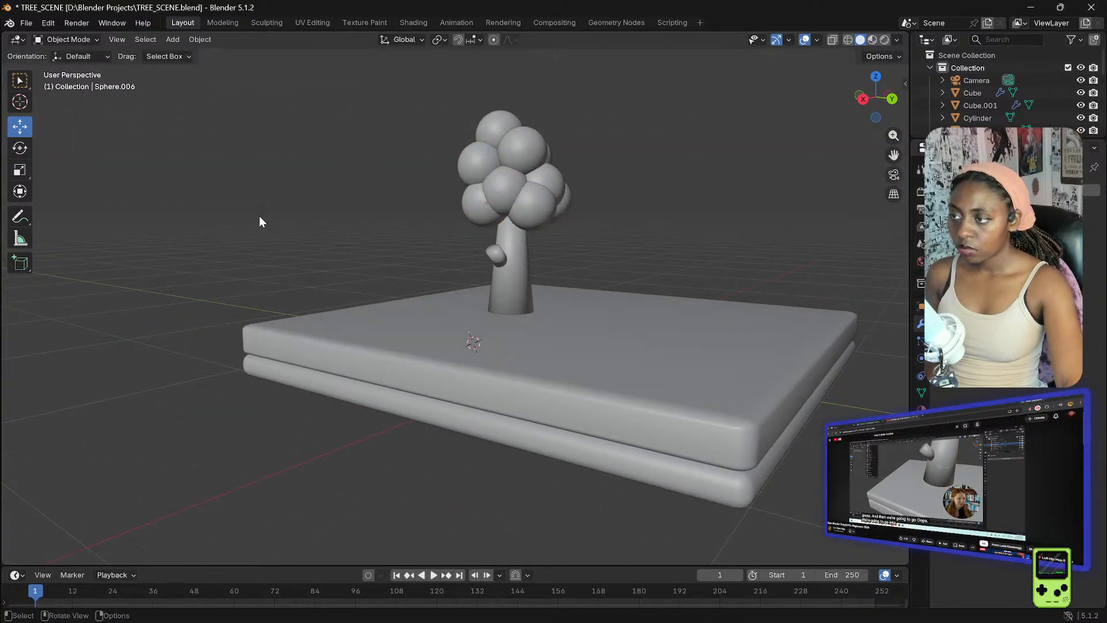
left_click(464, 340)
left_click(281, 263)
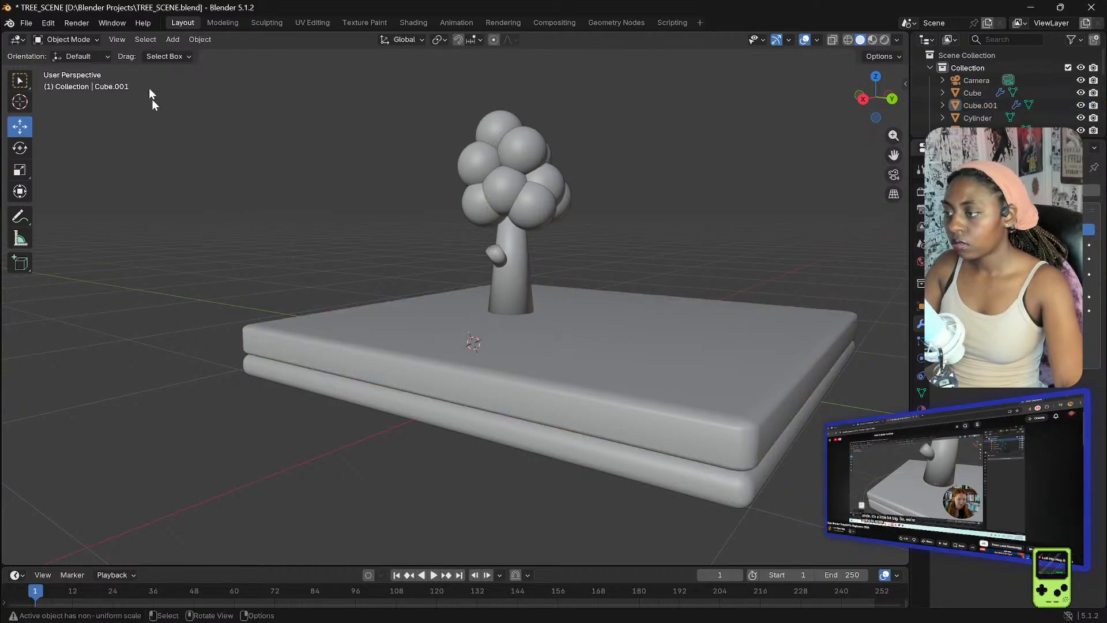
- Add a circle mesh at the 3D cursor and open it in Edit Mode with nothing selected
left_click(172, 39)
mouse_move(195, 53)
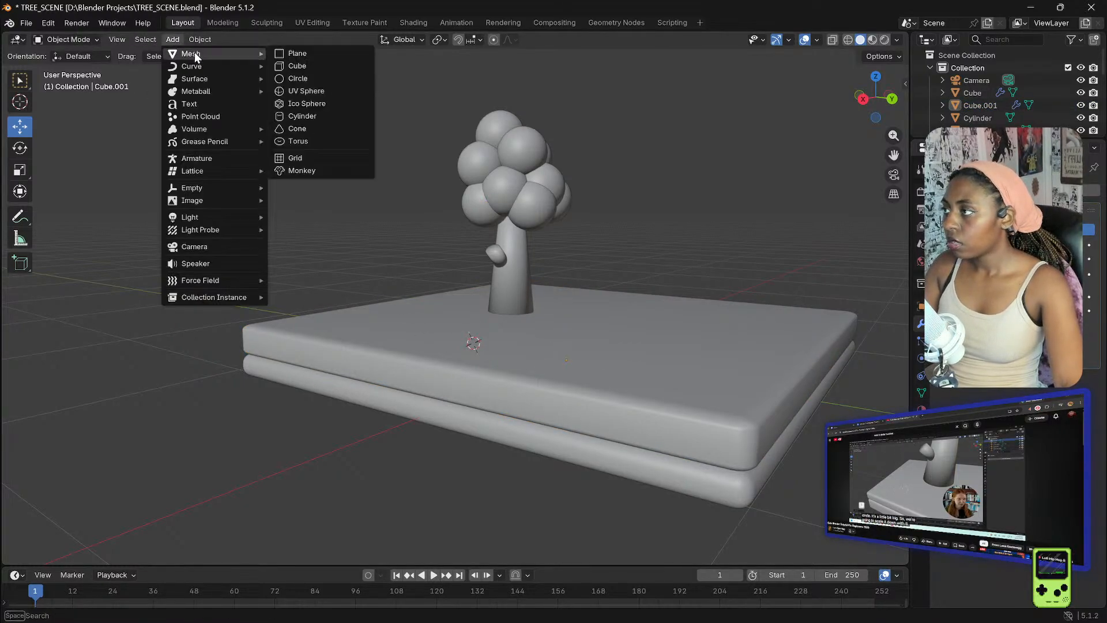
left_click(284, 79)
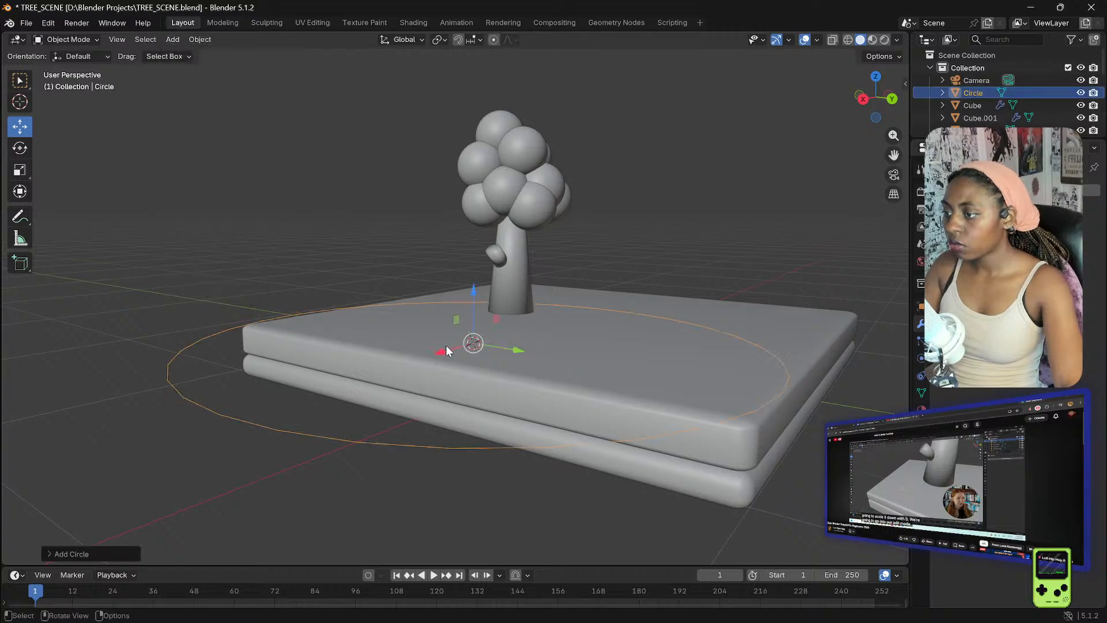
scroll(495, 321, "down", 2)
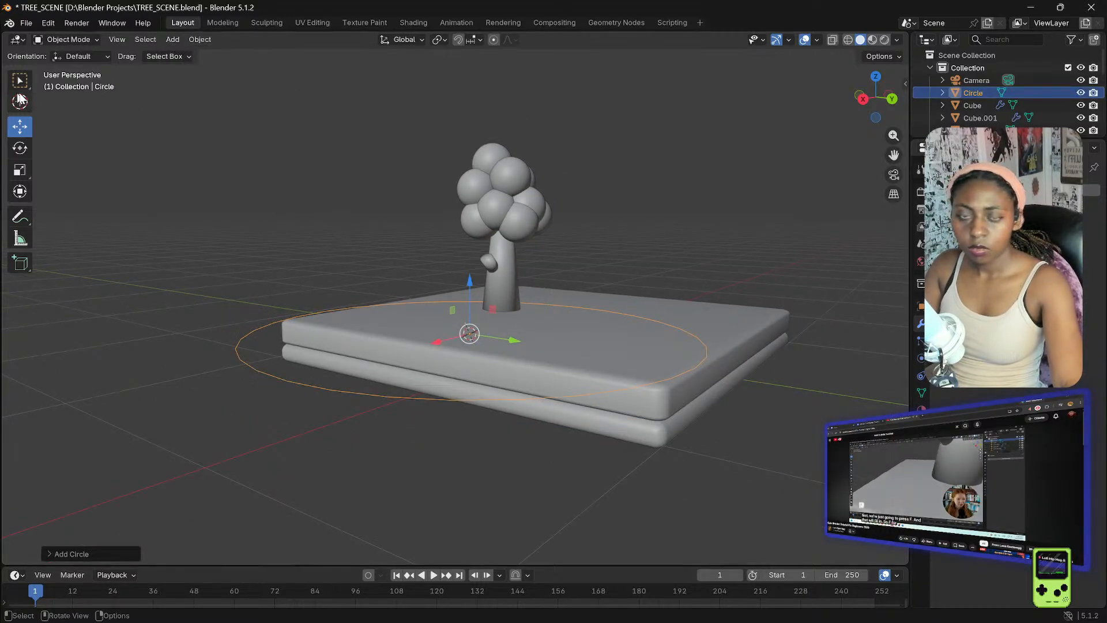
left_click(65, 39)
left_click(64, 67)
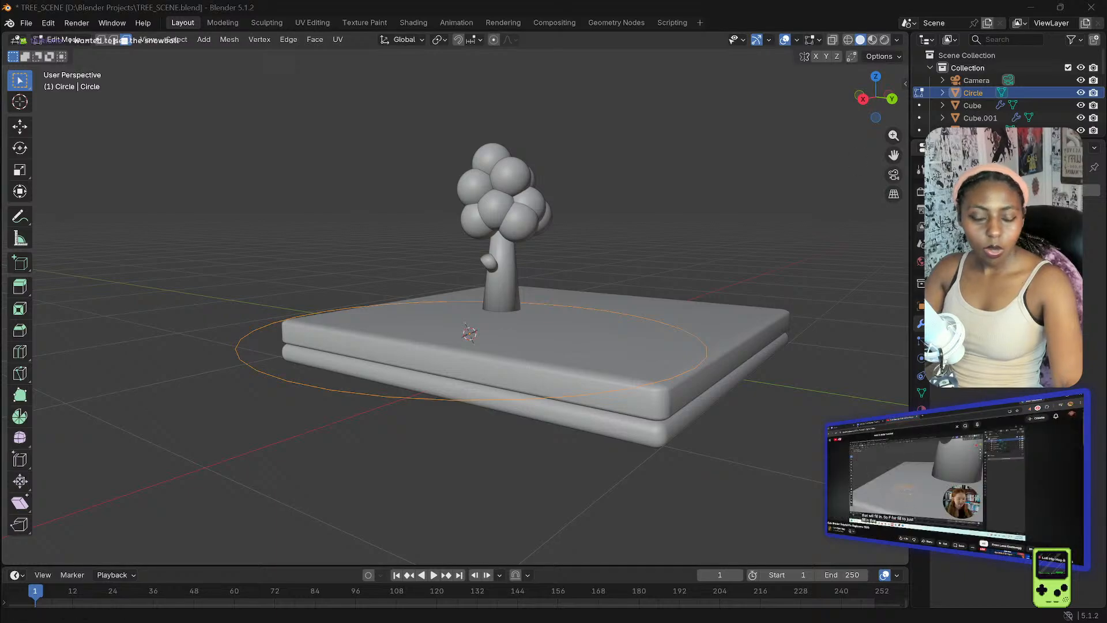
left_click(617, 234)
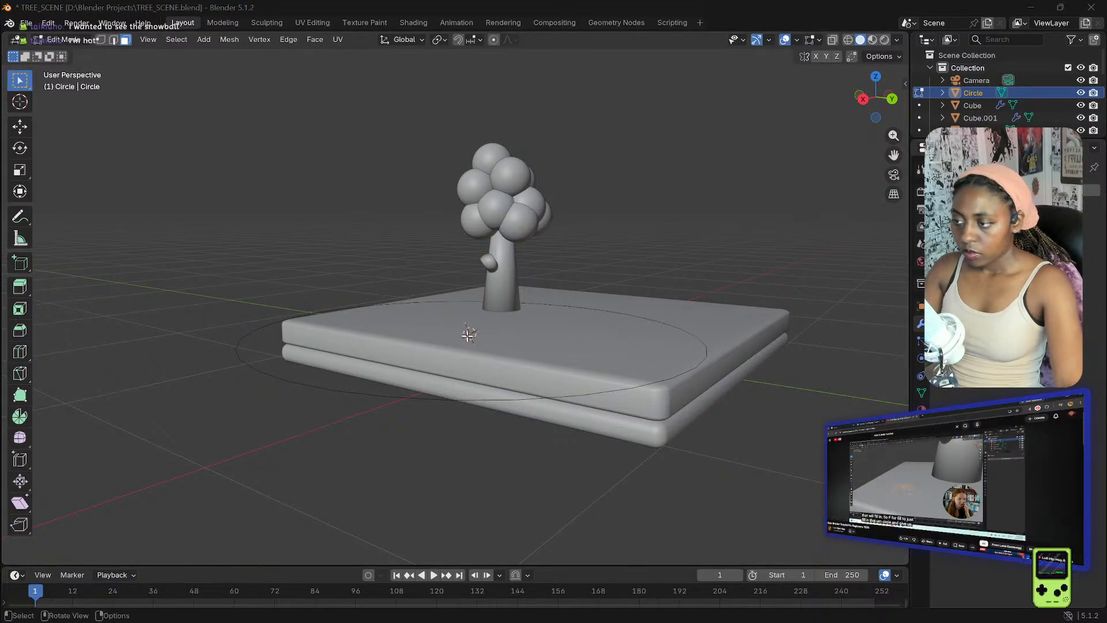
middle_click_drag(417, 335, 222, 289)
left_click(20, 126)
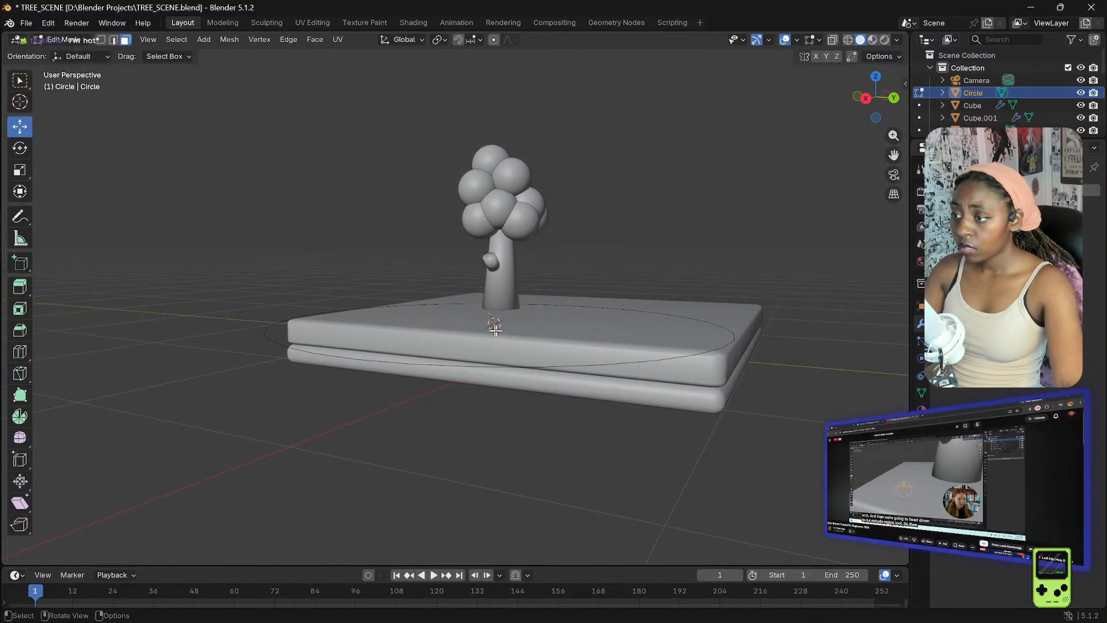
left_click(894, 462)
left_click(357, 239)
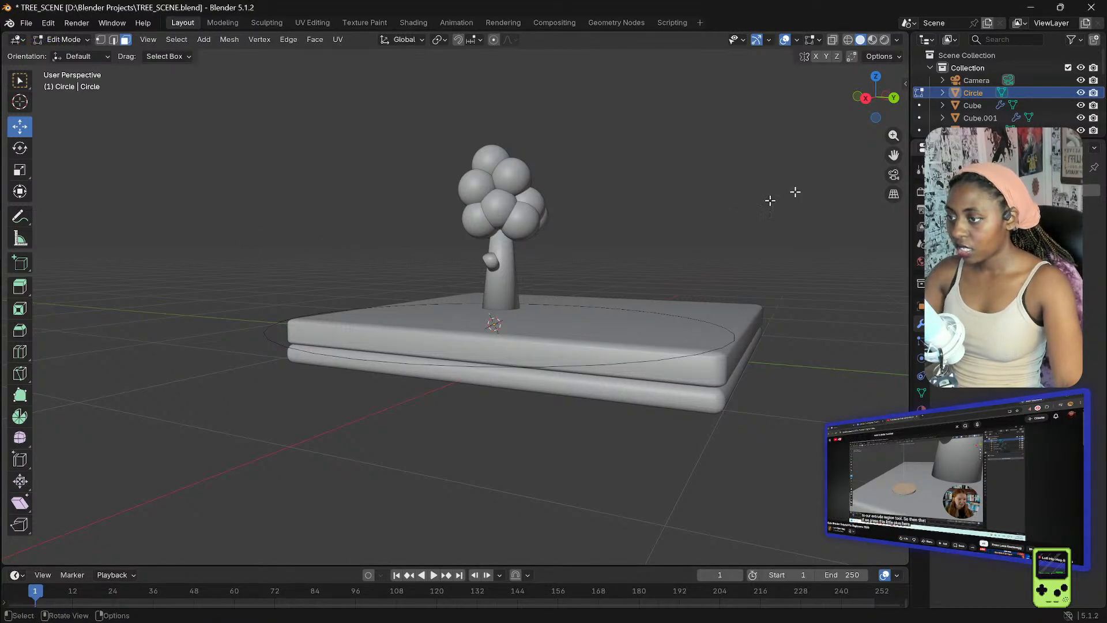
- Delete the oversized circle object from the scene
scroll(962, 93, "down", 5)
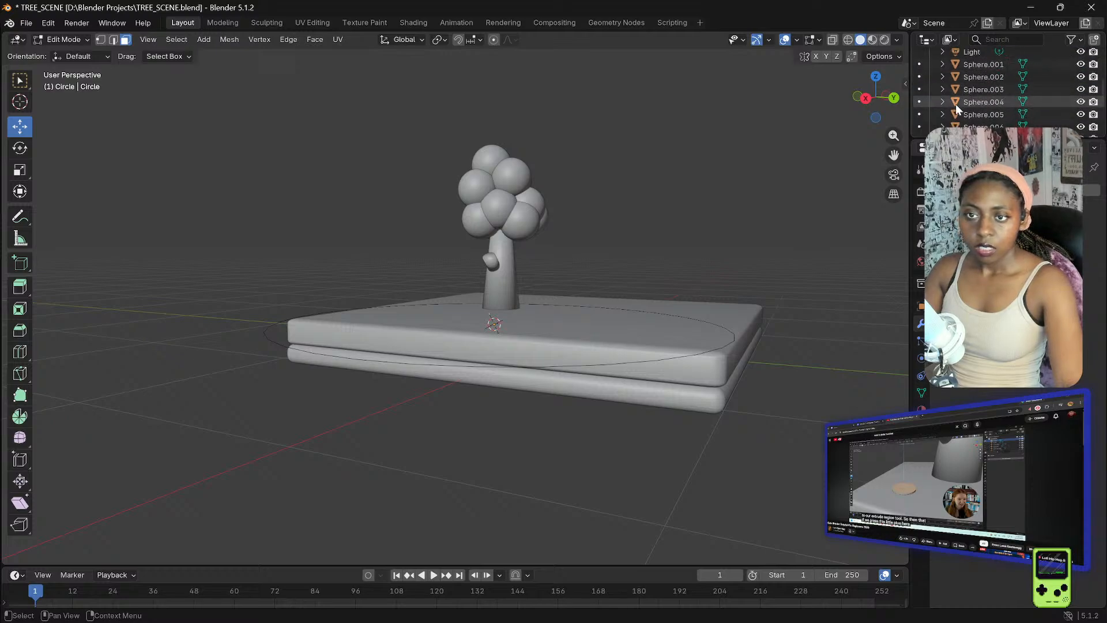
scroll(953, 108, "up", 5)
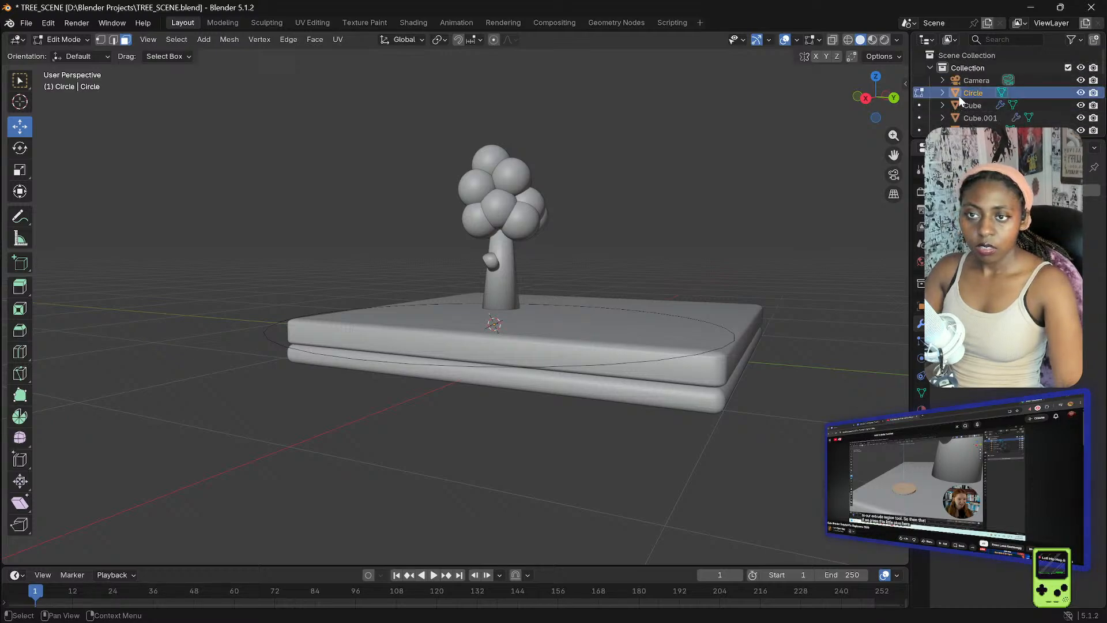
key("Delete")
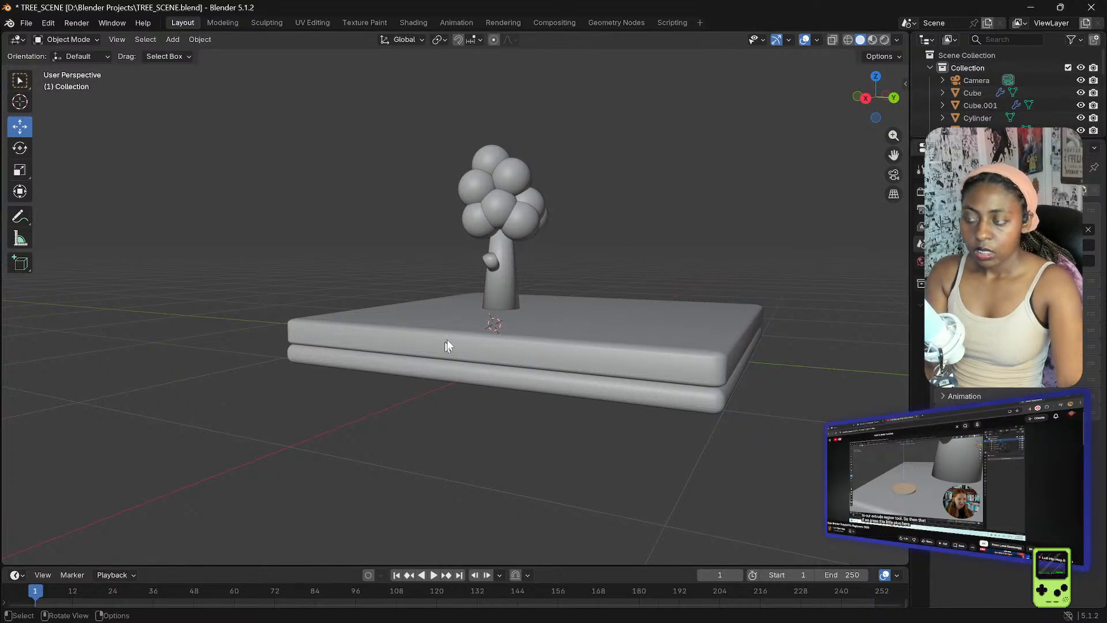
- Switch to the tutorial video and skip back to rewatch the part about adding the circle
middle_click_drag(406, 313, 346, 346)
left_click(173, 39)
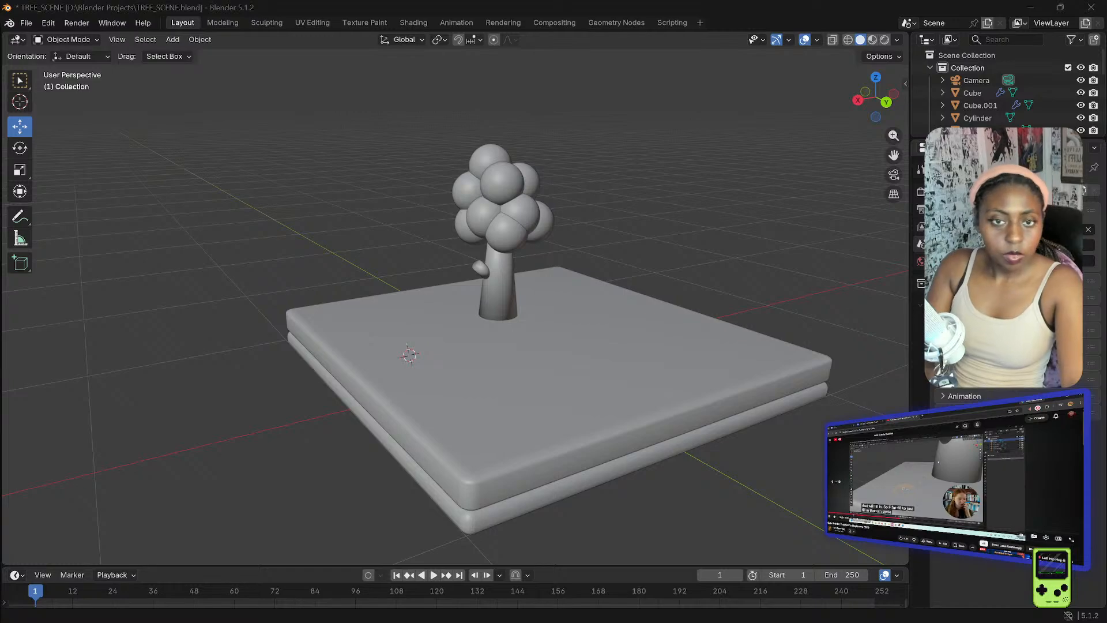
key("Left")
key("Left")
key("Left")
key("Left")
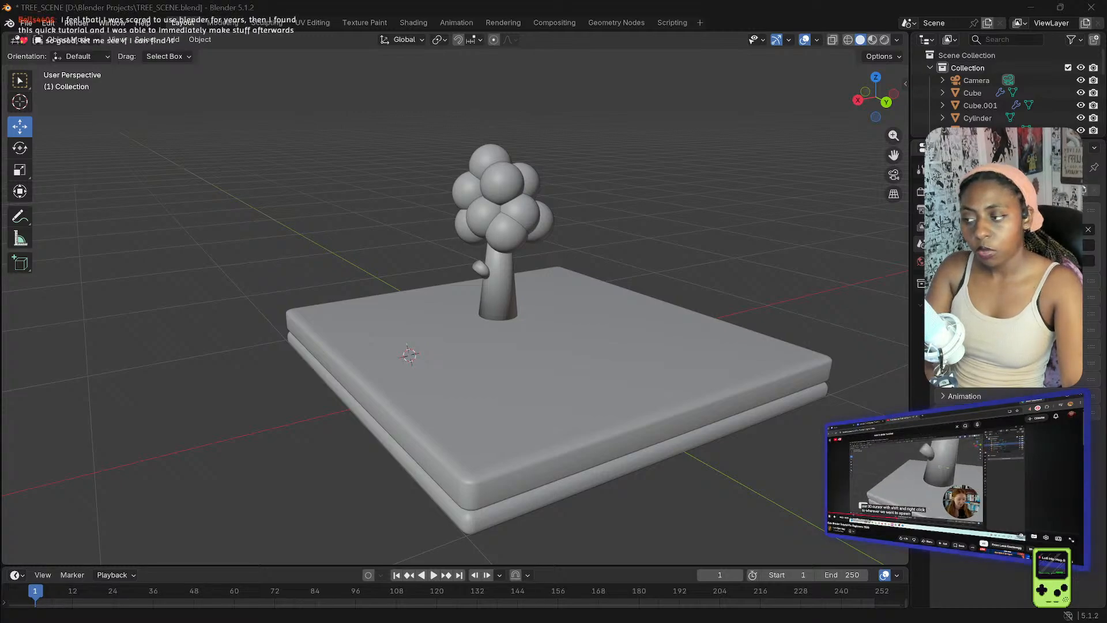
- Add a circle mesh at the 3D cursor and scale it down to about 0.18 of its size
right_click(416, 359)
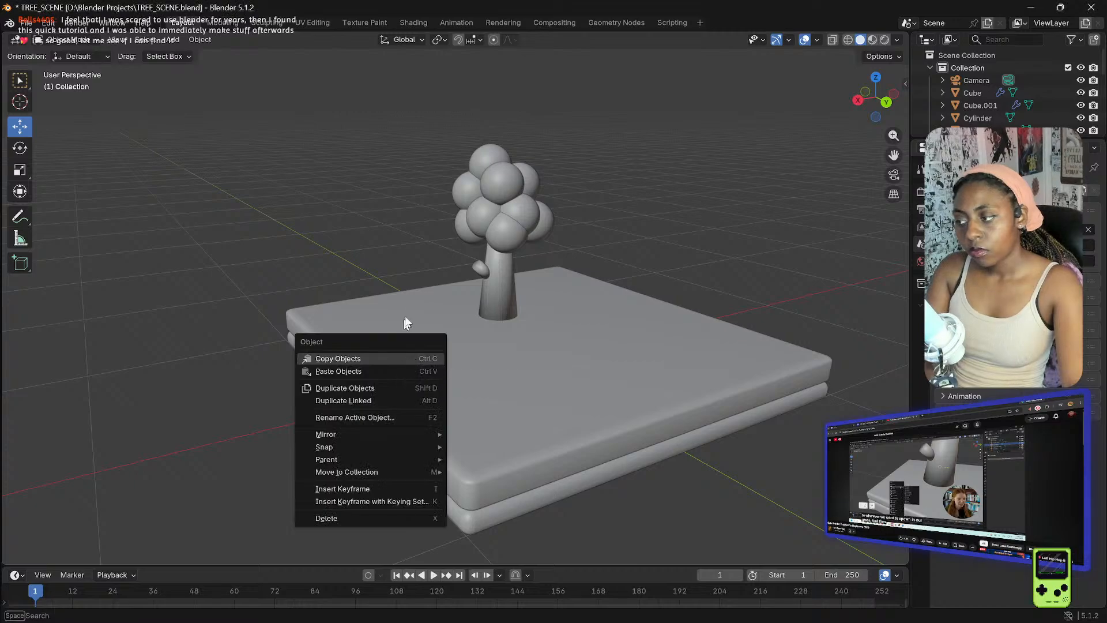
left_click(410, 306)
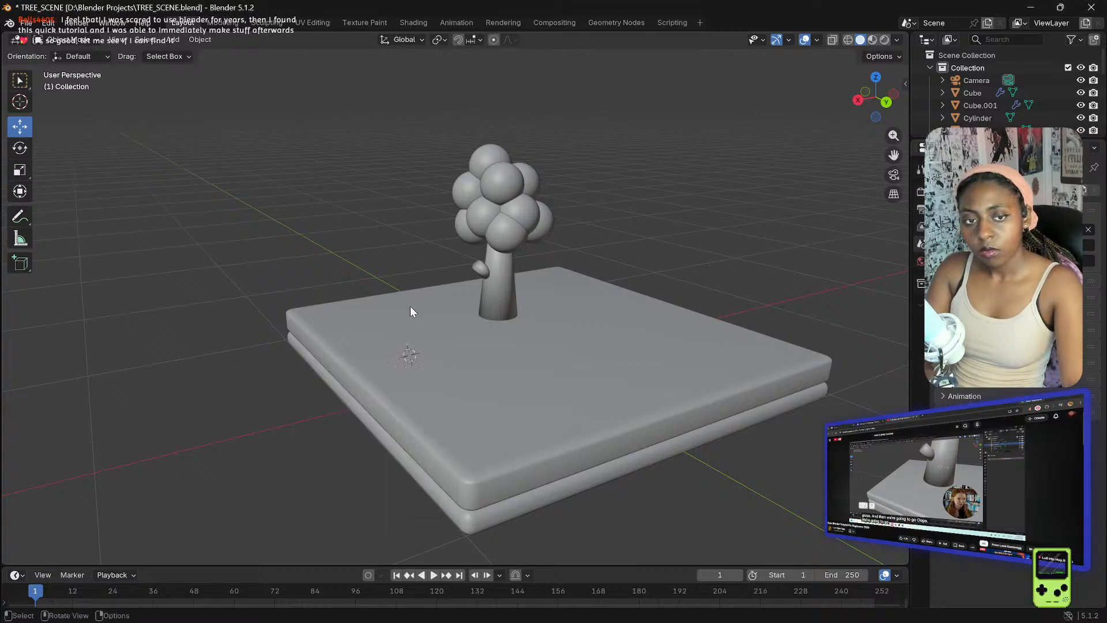
left_click(168, 38)
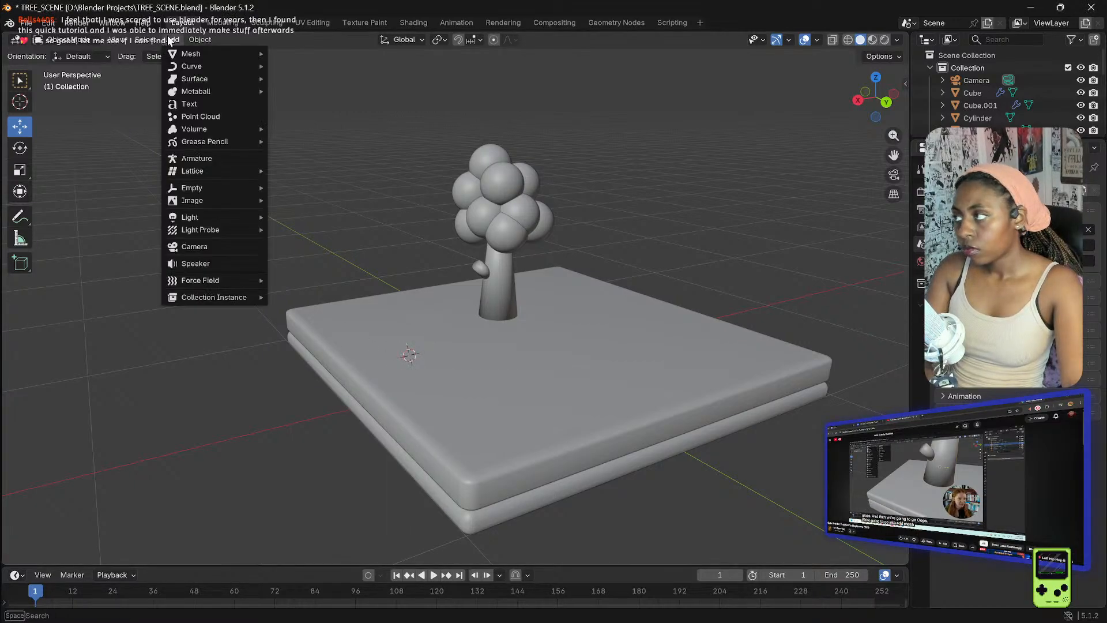
mouse_move(264, 54)
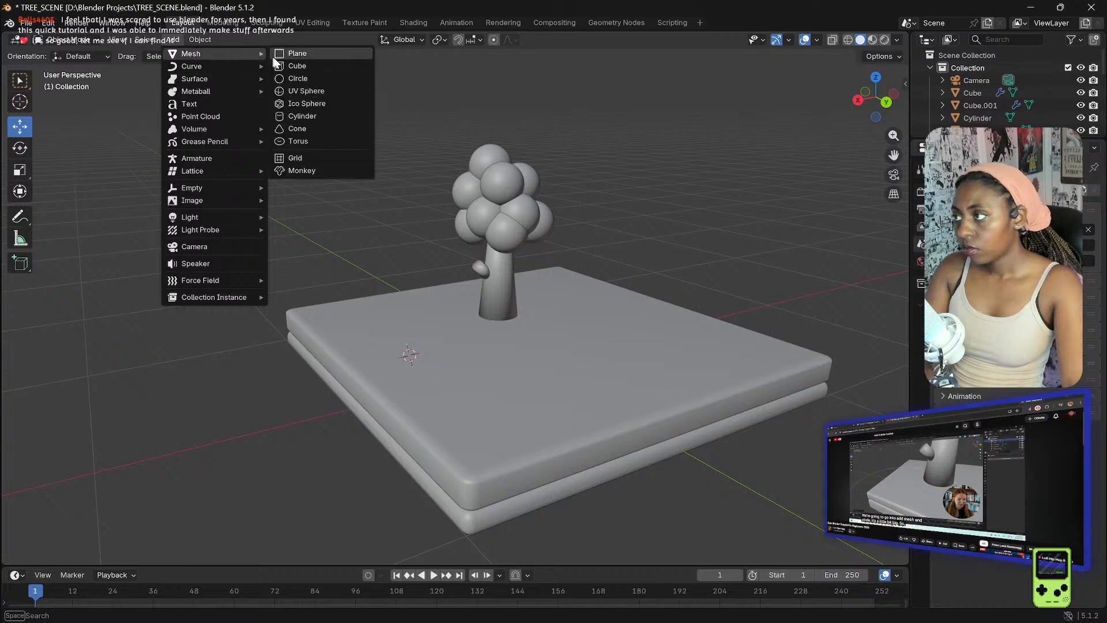
left_click(296, 78)
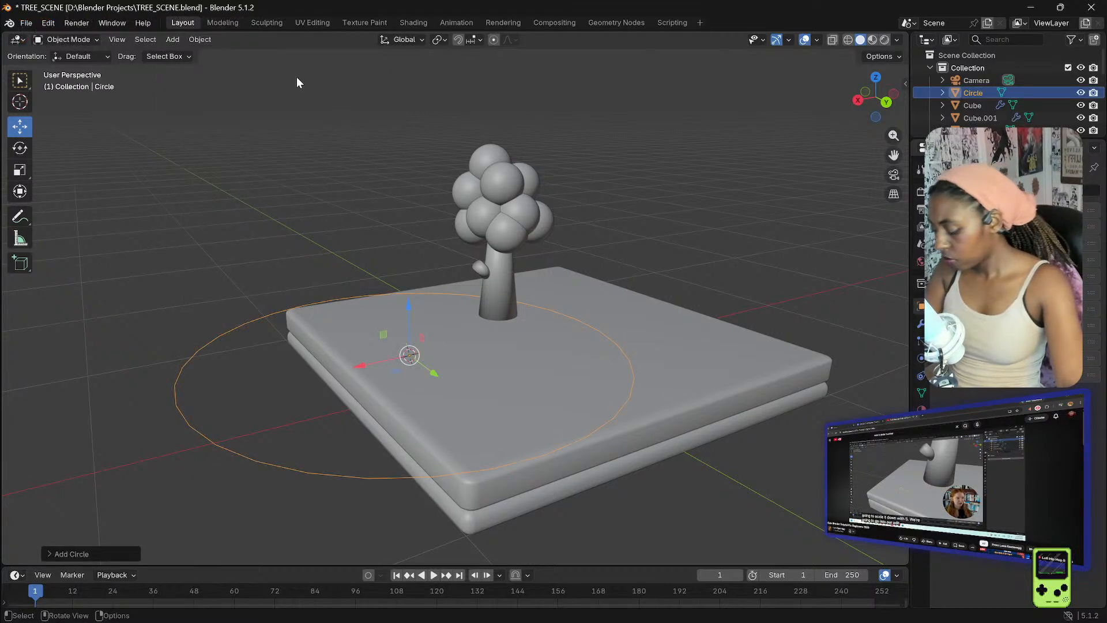
key("s")
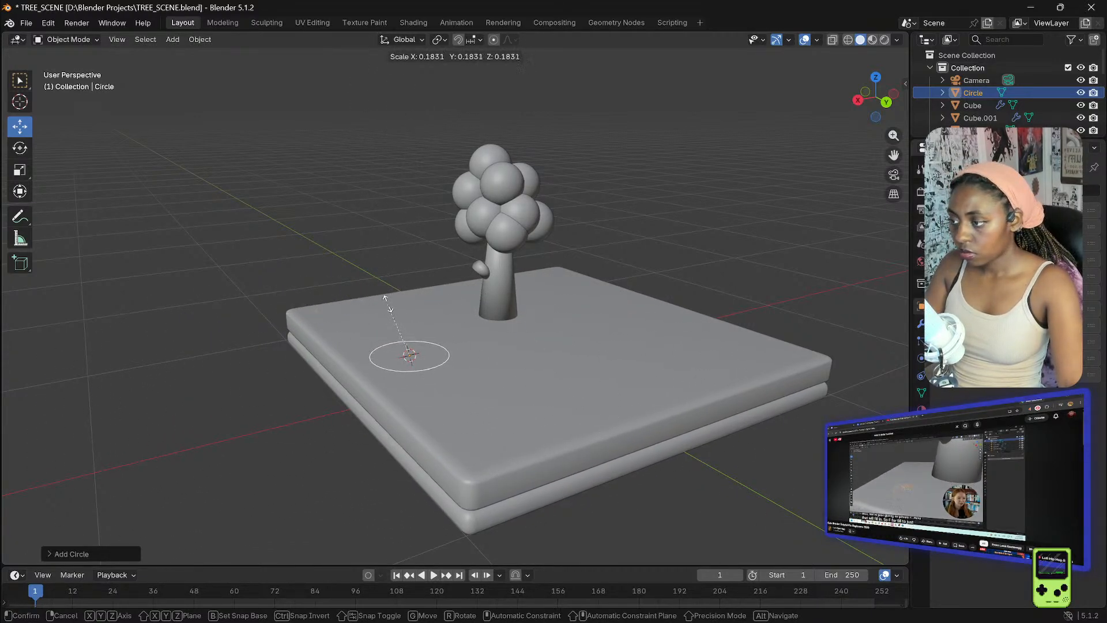
left_click(386, 301)
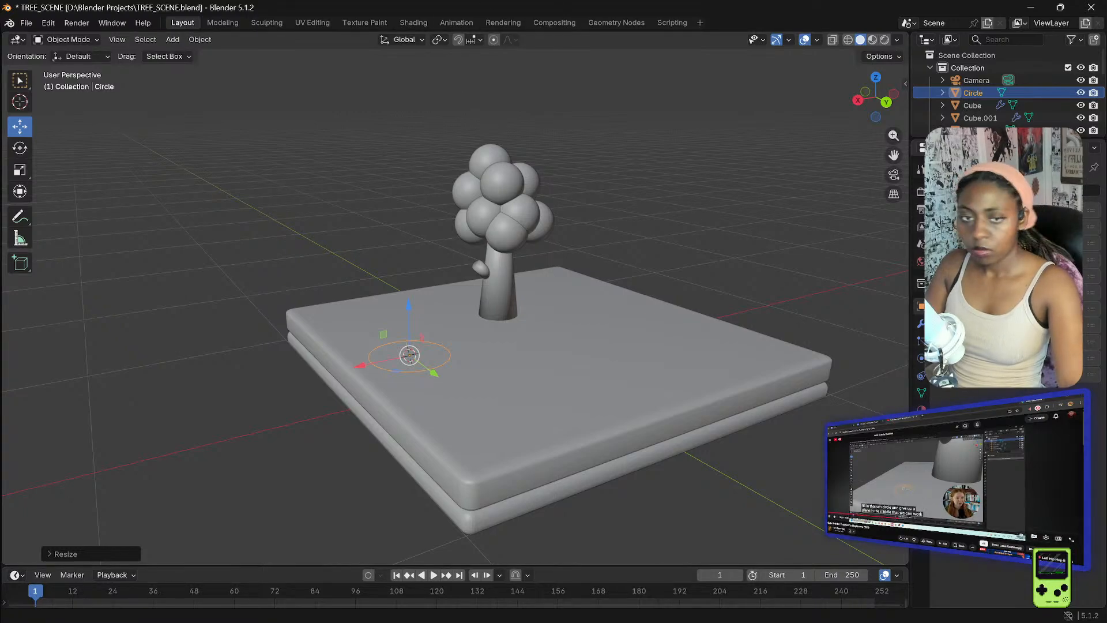
- Open the small circle in Edit Mode, clear its selection, and return to Object Mode with the circle selected
left_click(67, 39)
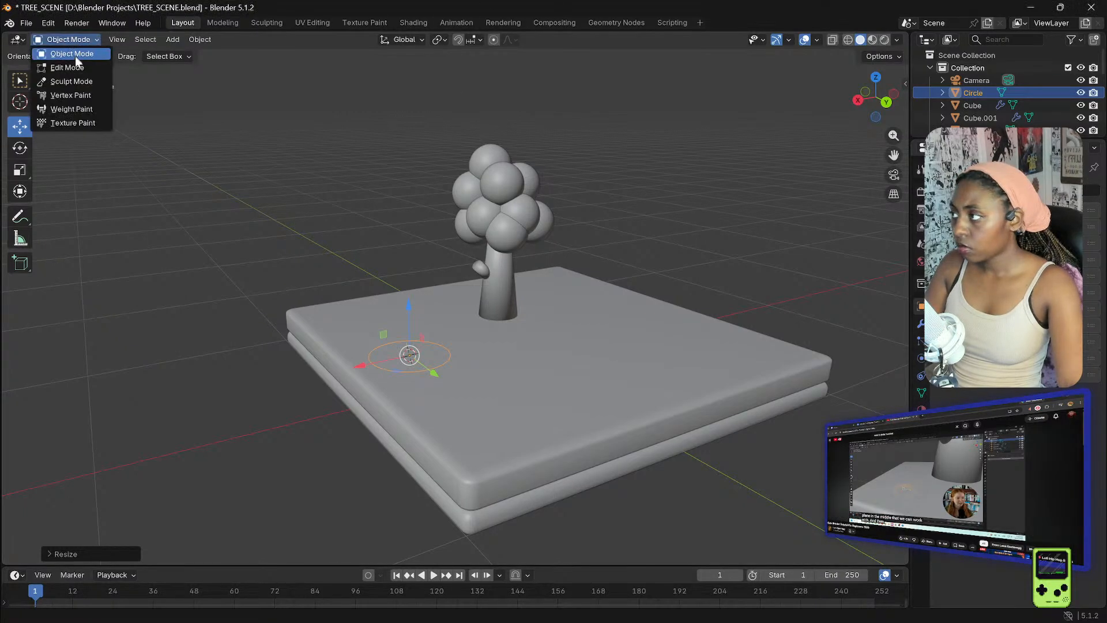
left_click(64, 66)
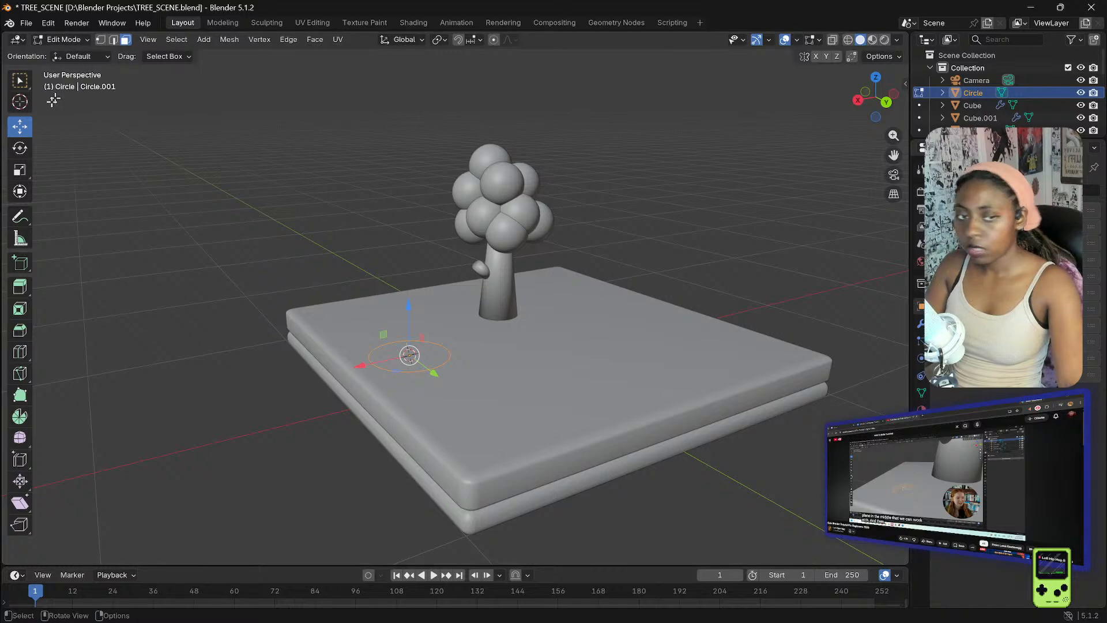
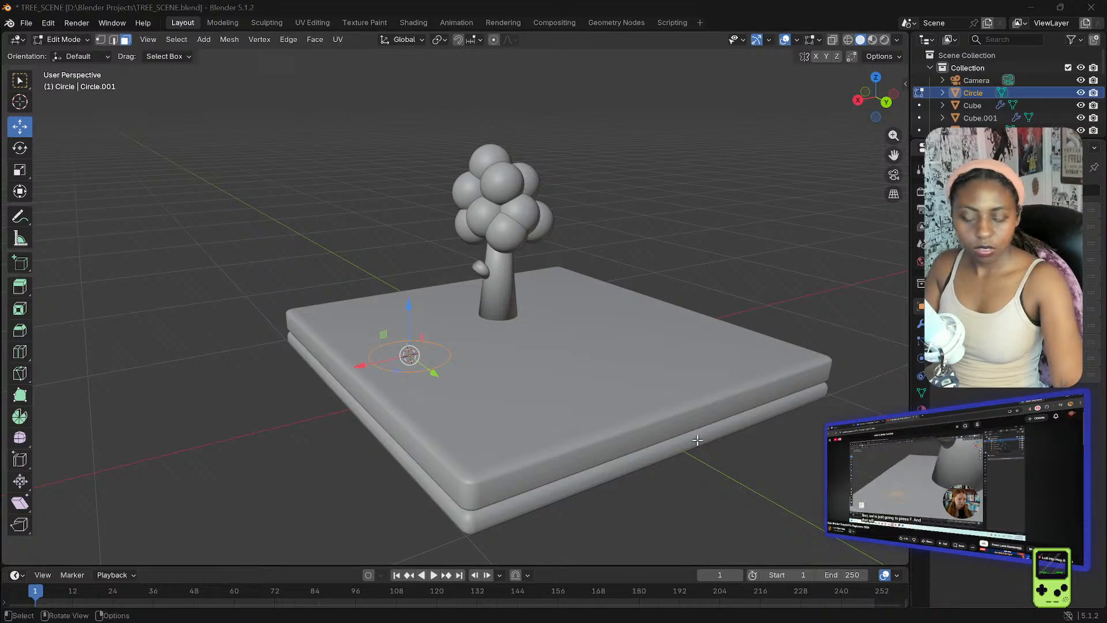
left_click(418, 358)
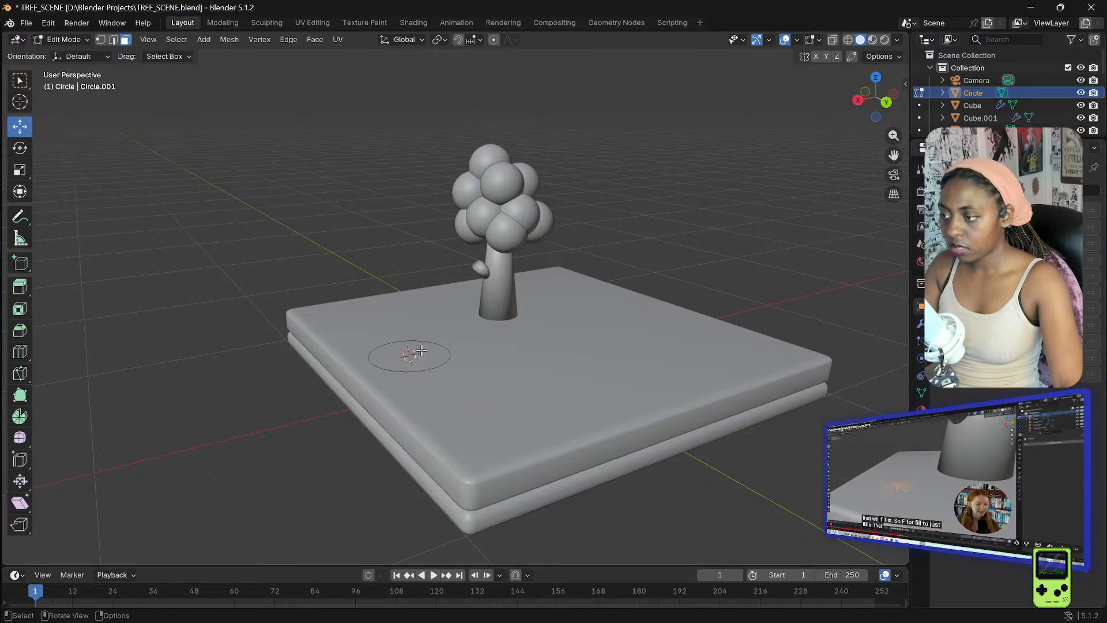
left_click(81, 40)
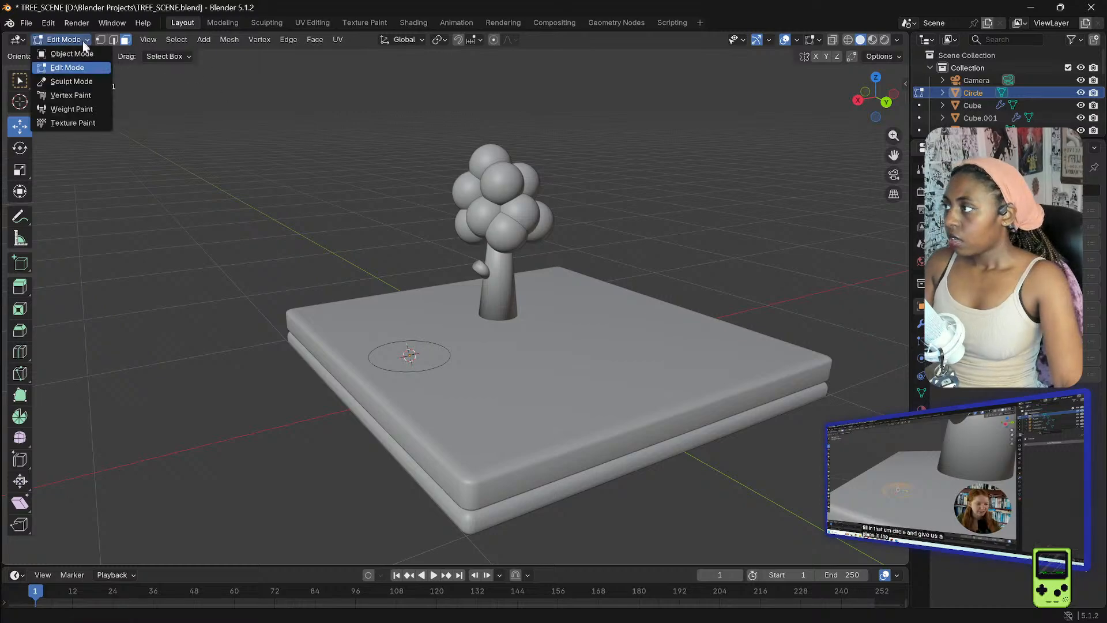
left_click(86, 55)
left_click(410, 350)
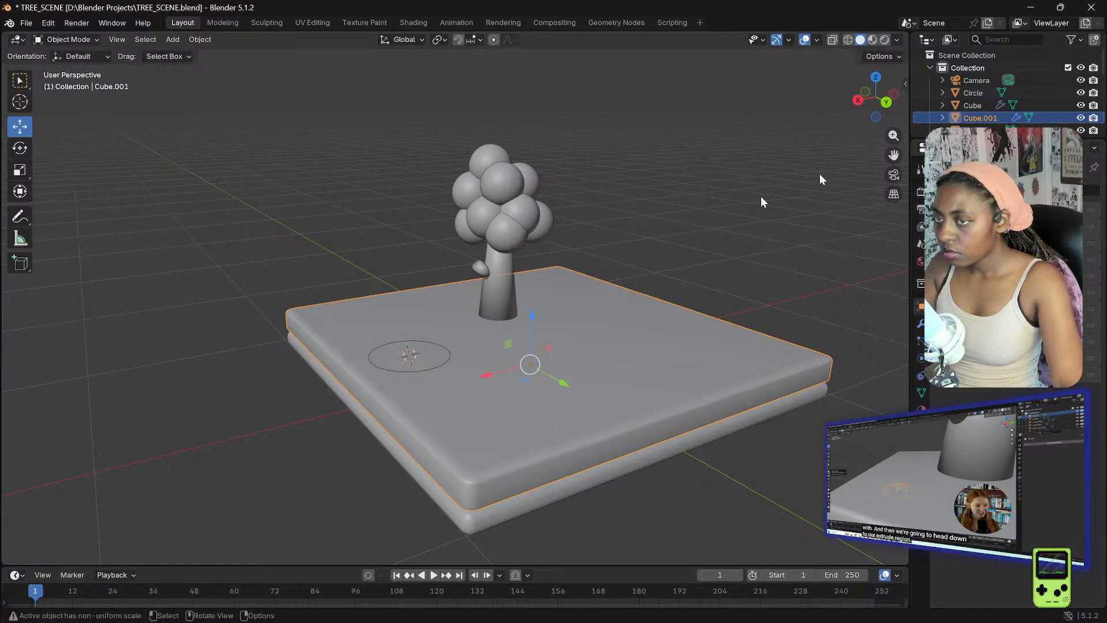
left_click(962, 88)
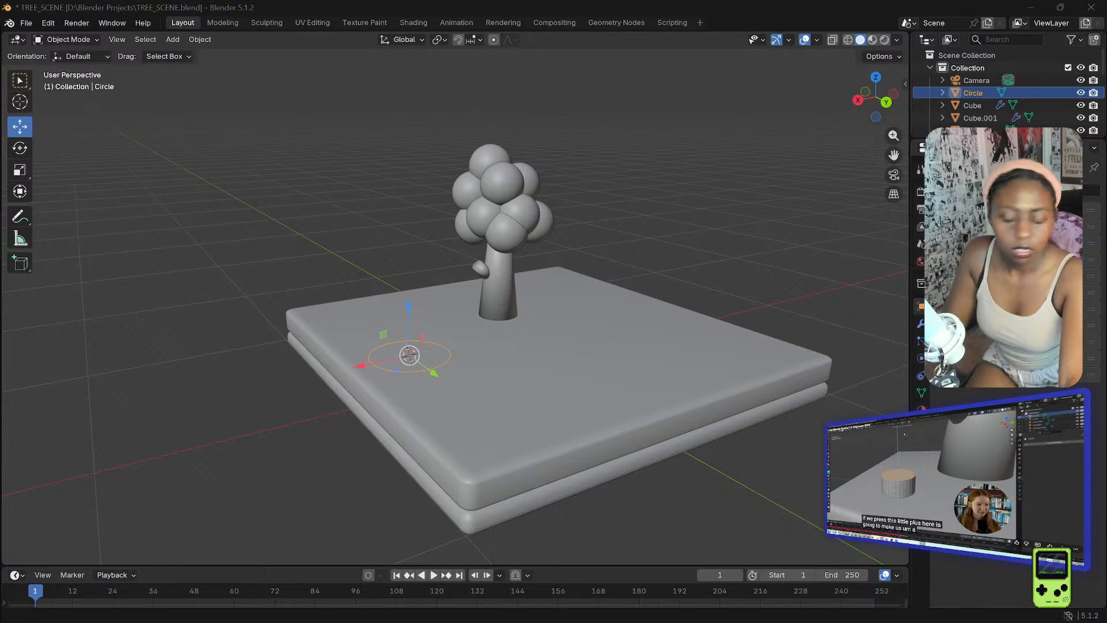
key("super")
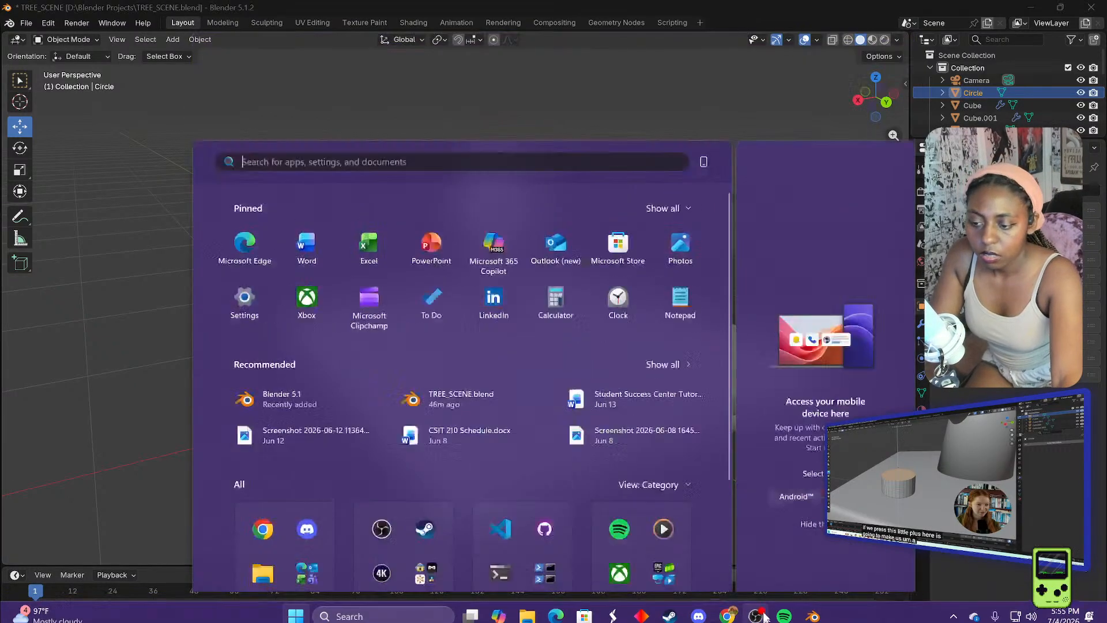
key("Escape")
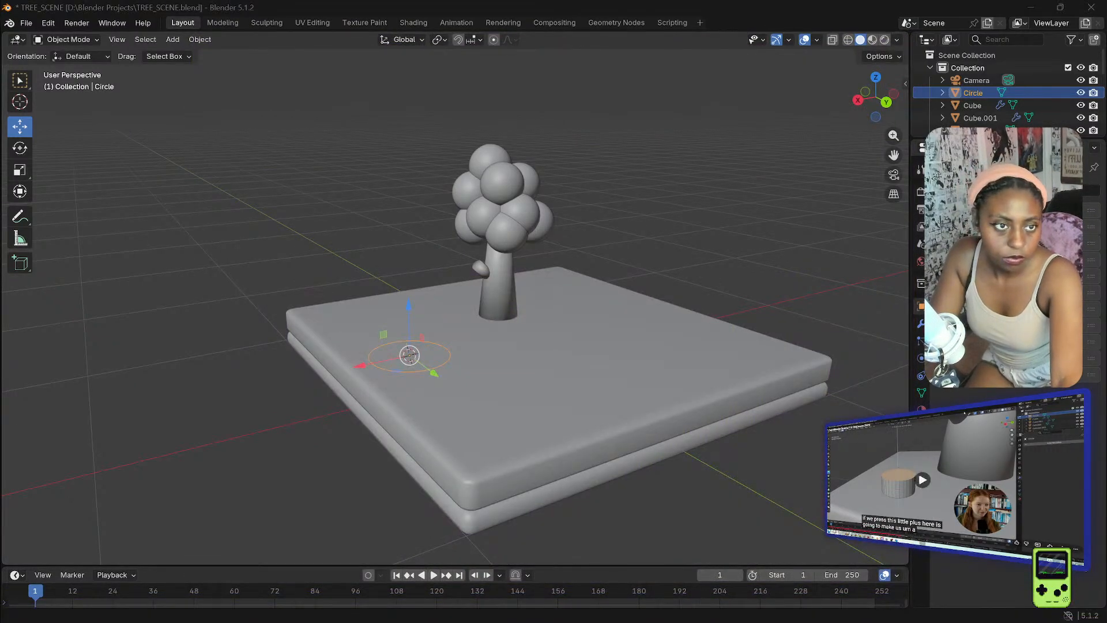
key("super")
key("Escape")
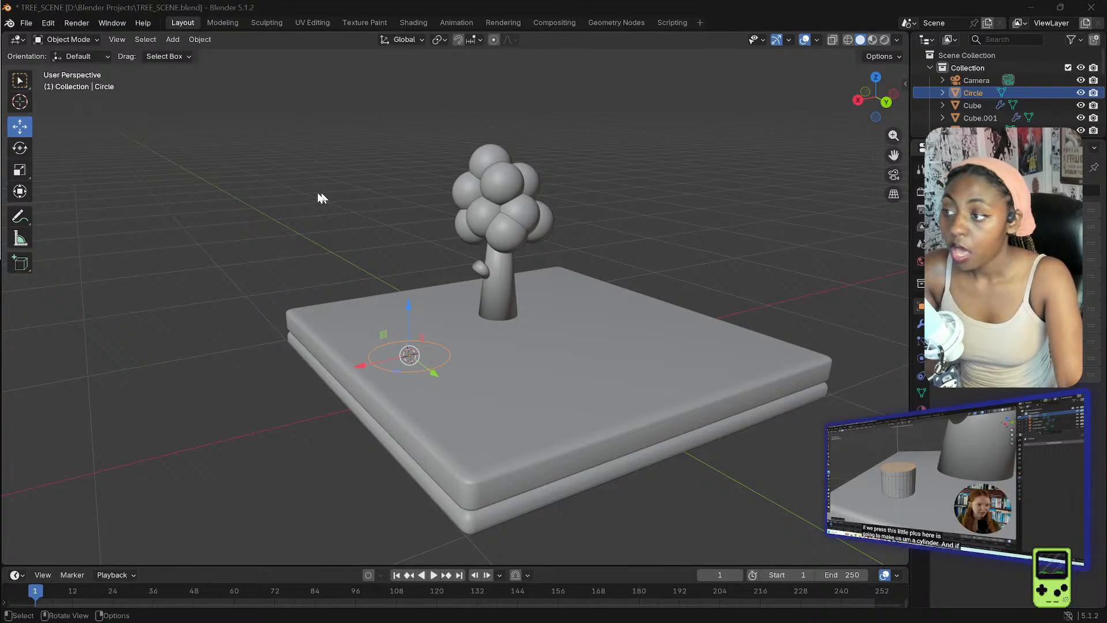
middle_click_drag(514, 218, 311, 220)
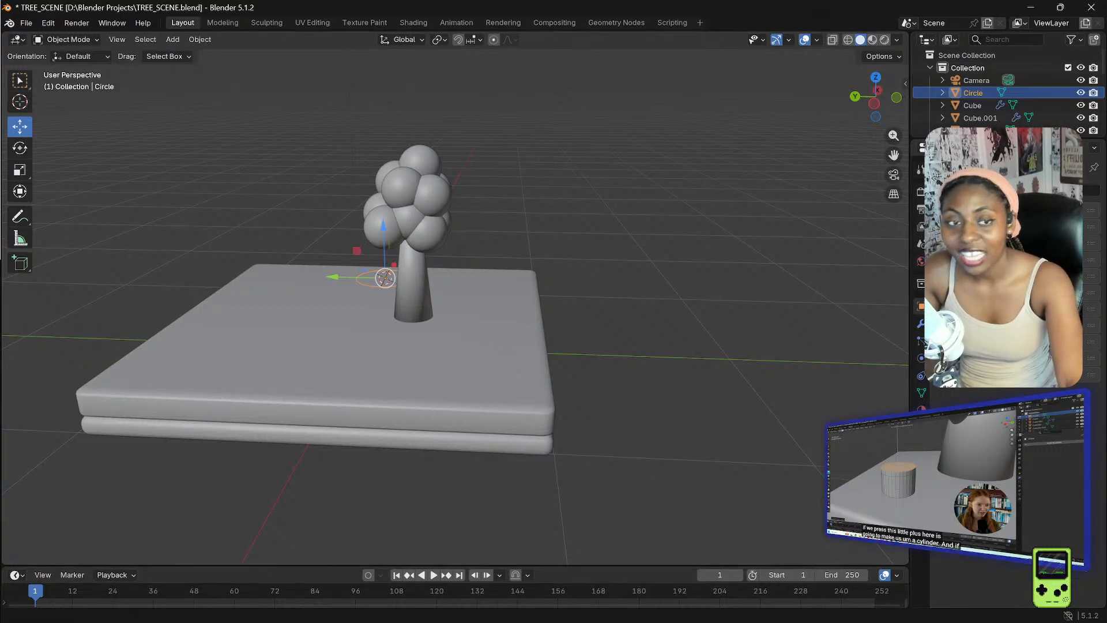
middle_click_drag(599, 264, 421, 287)
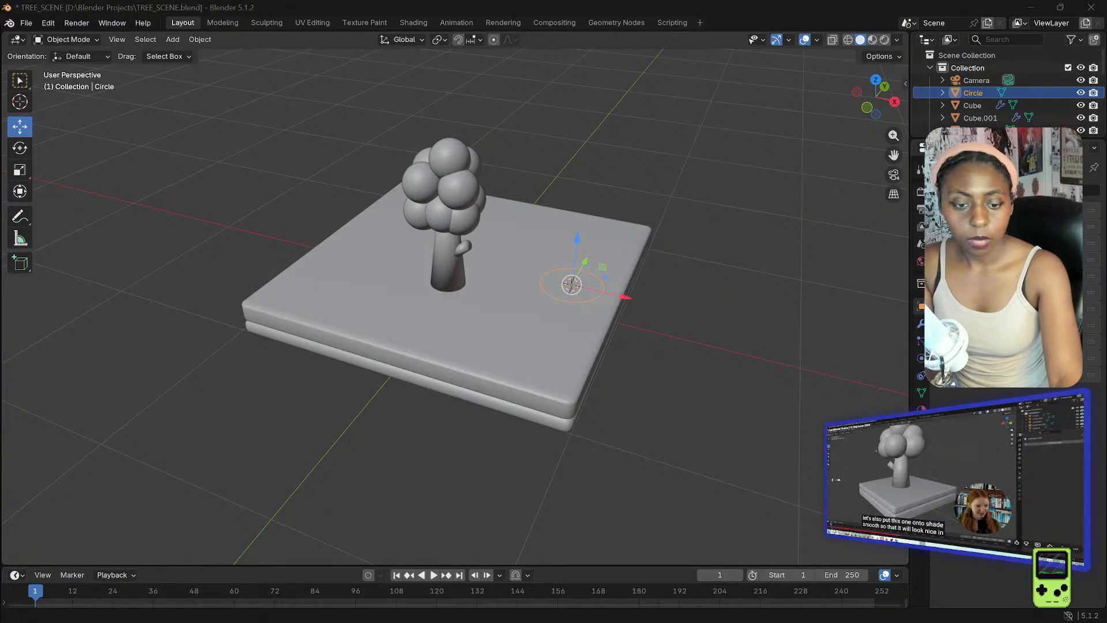
middle_click_drag(729, 277, 546, 237)
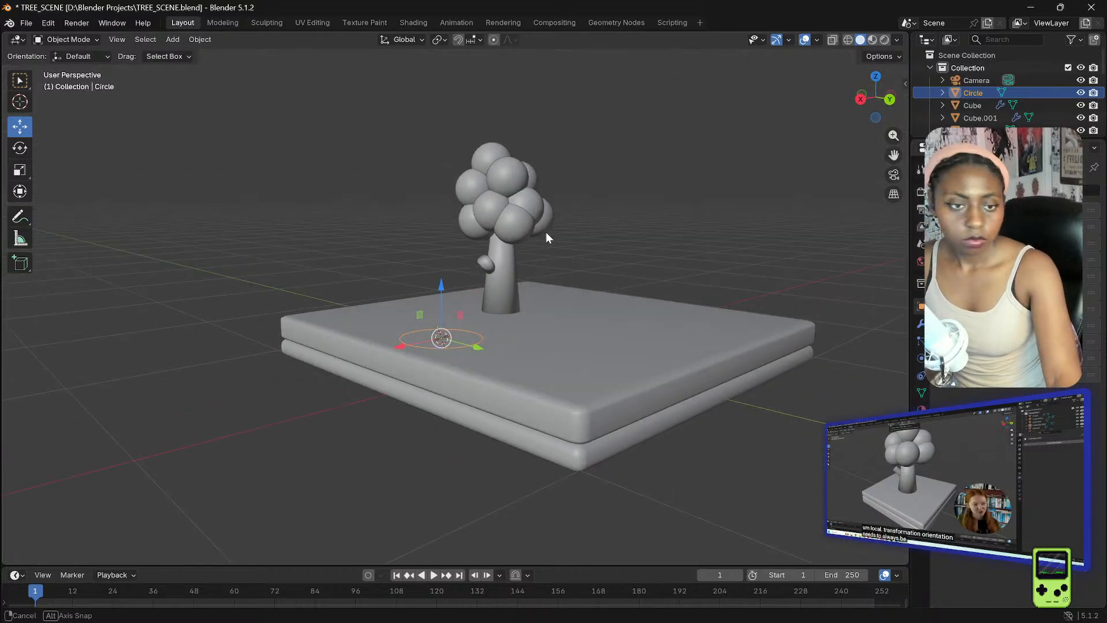
scroll(548, 242, "down", 1)
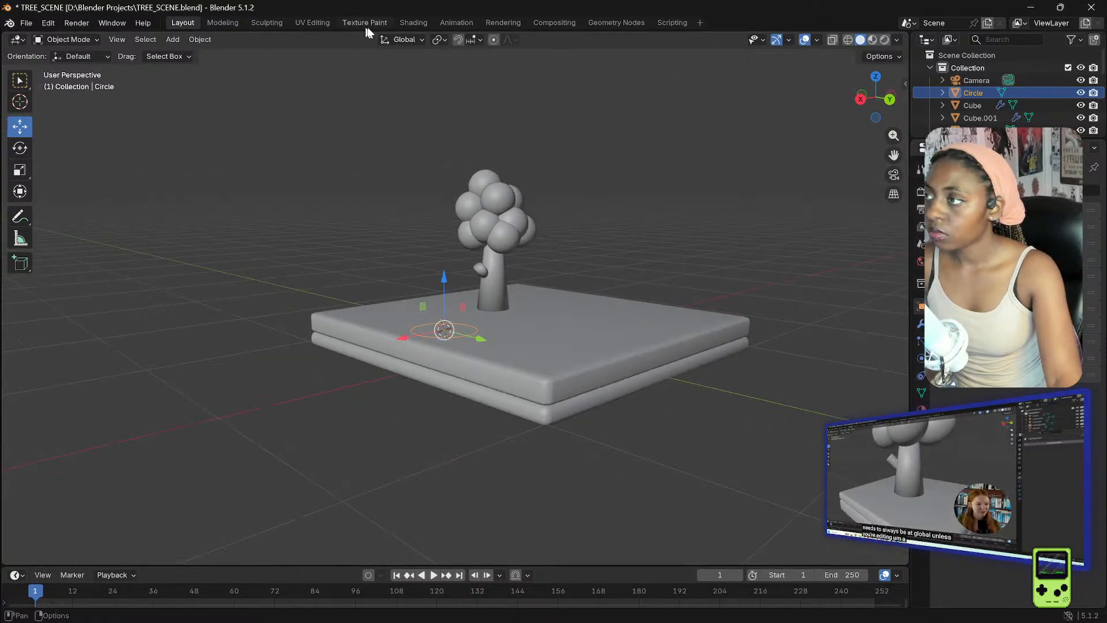
left_click(388, 36)
left_click(389, 36)
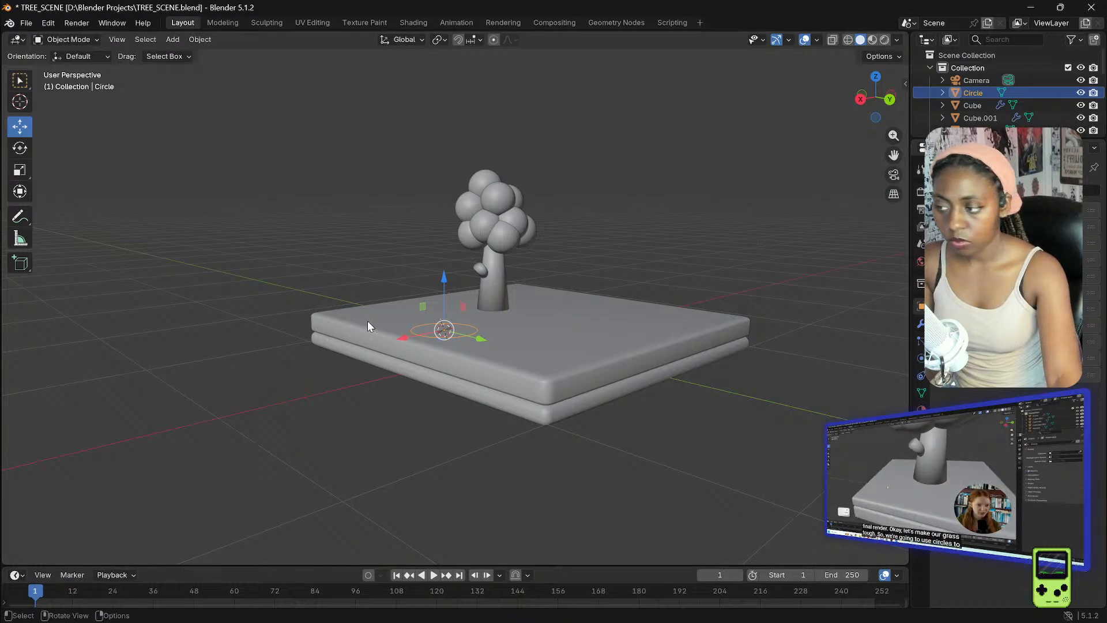
- Open the small circle in Edit Mode and activate the Extrude Region tool
scroll(367, 327, "up", 2)
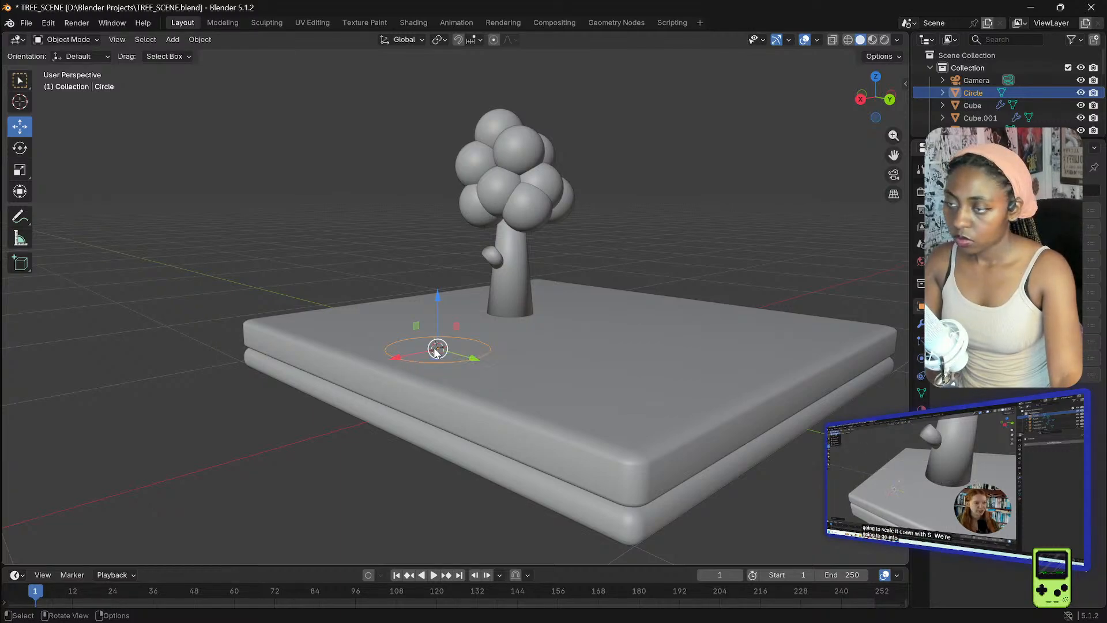
left_click(75, 40)
left_click(94, 66)
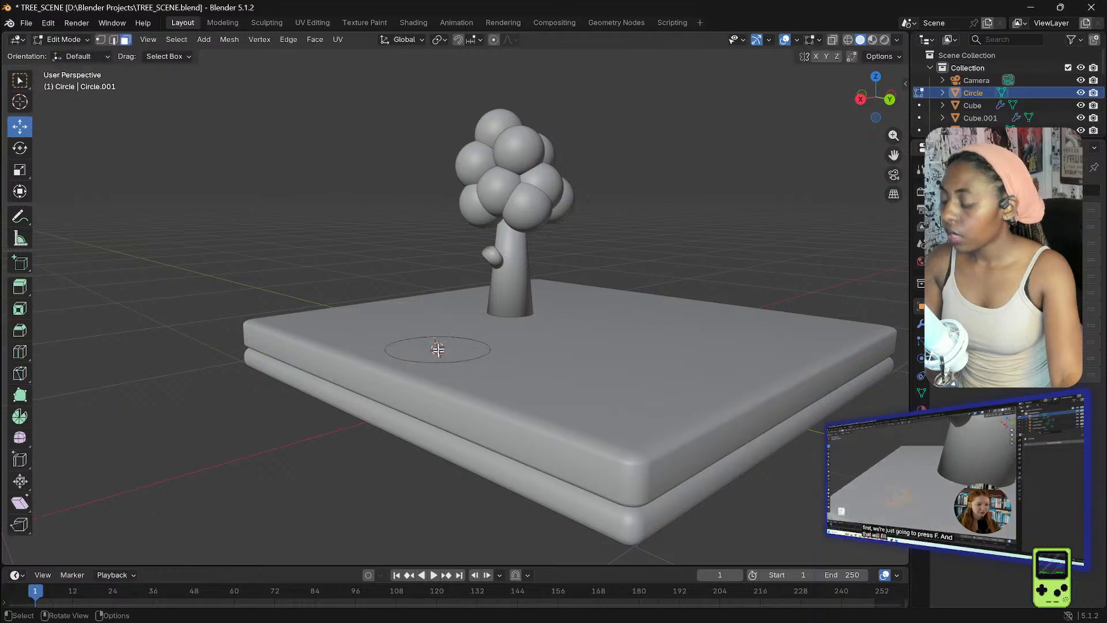
middle_click_drag(440, 345, 452, 425)
scroll(443, 412, "up", 2)
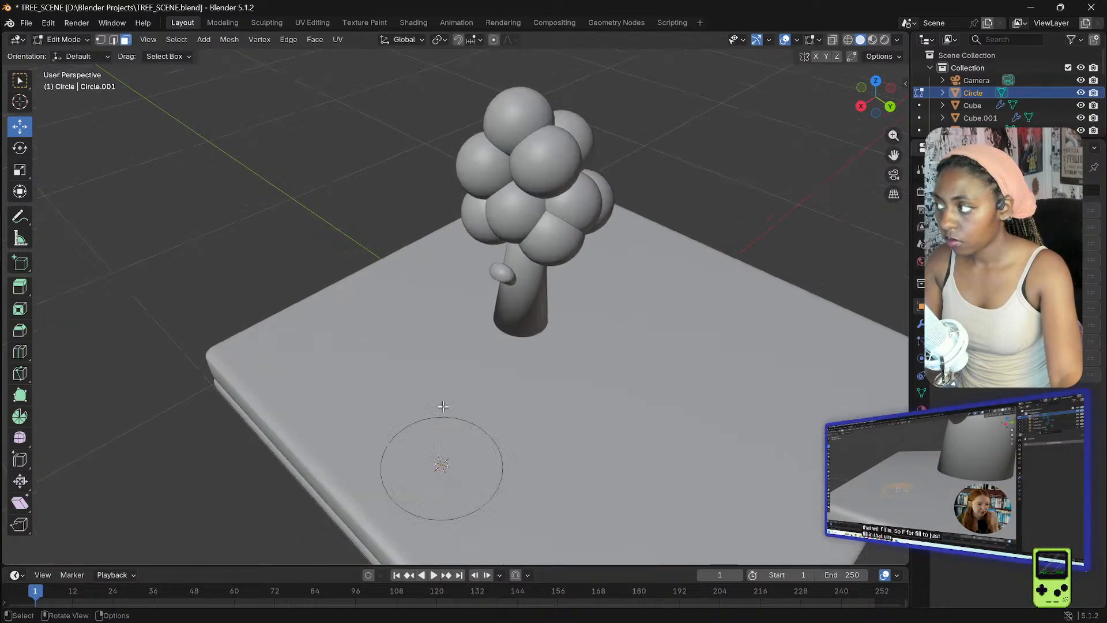
middle_click_drag(449, 411, 477, 362)
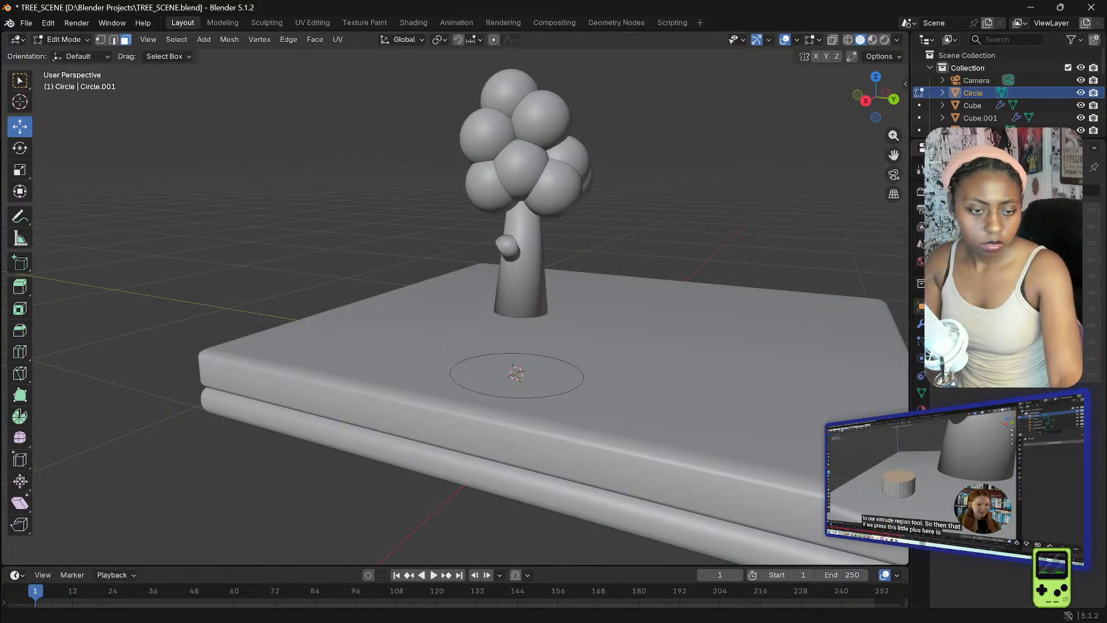
left_click(19, 287)
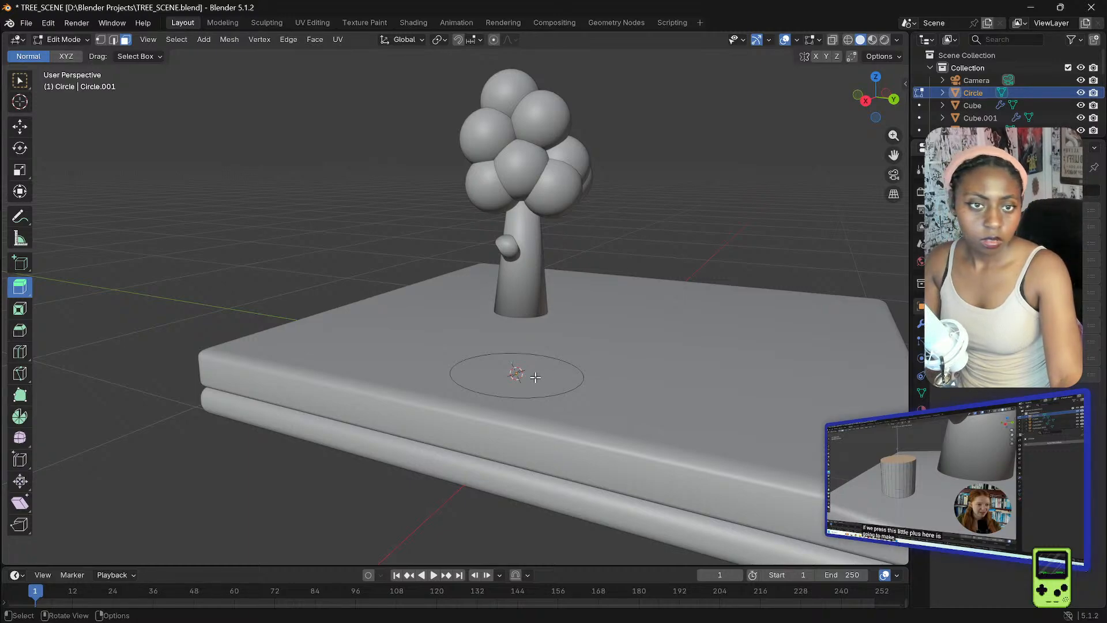
- Delete the small circle object from the scene
middle_click_drag(535, 377, 584, 323)
scroll(593, 327, "up", 2)
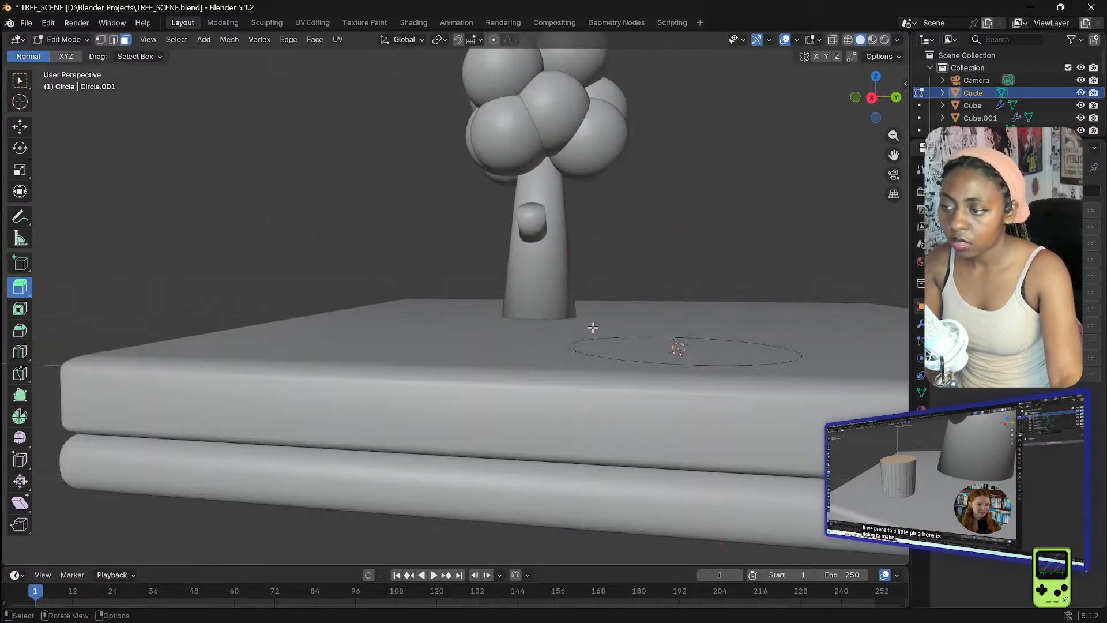
scroll(627, 328, "down", 1)
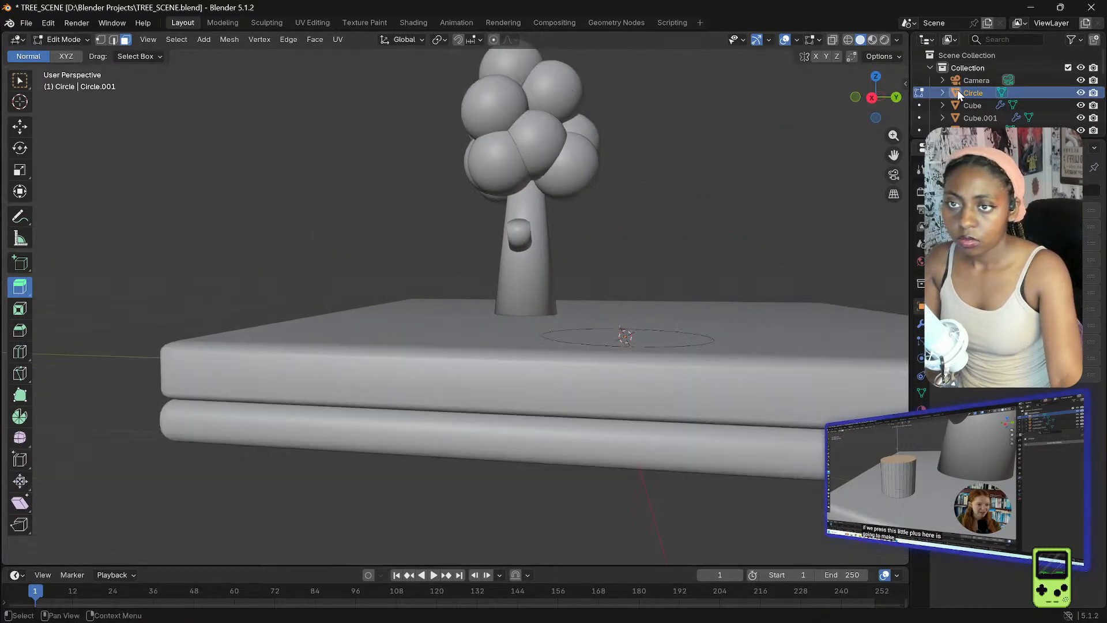
key("x")
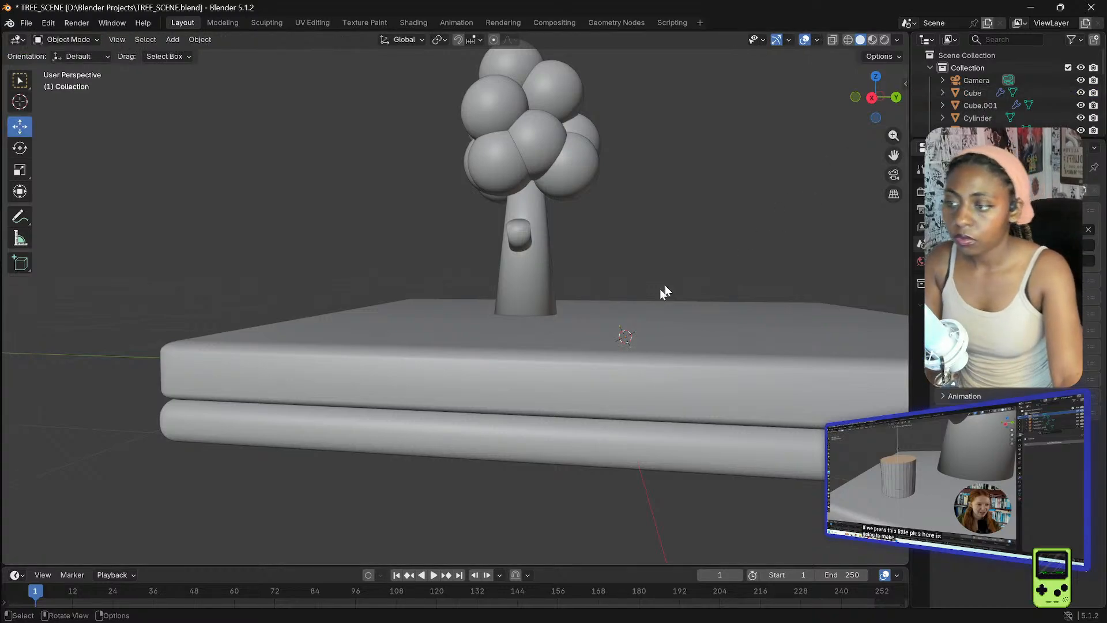
- Add a new circle mesh at the 3D cursor and raise it slightly above the slab's top surface
middle_click_drag(653, 296, 582, 306)
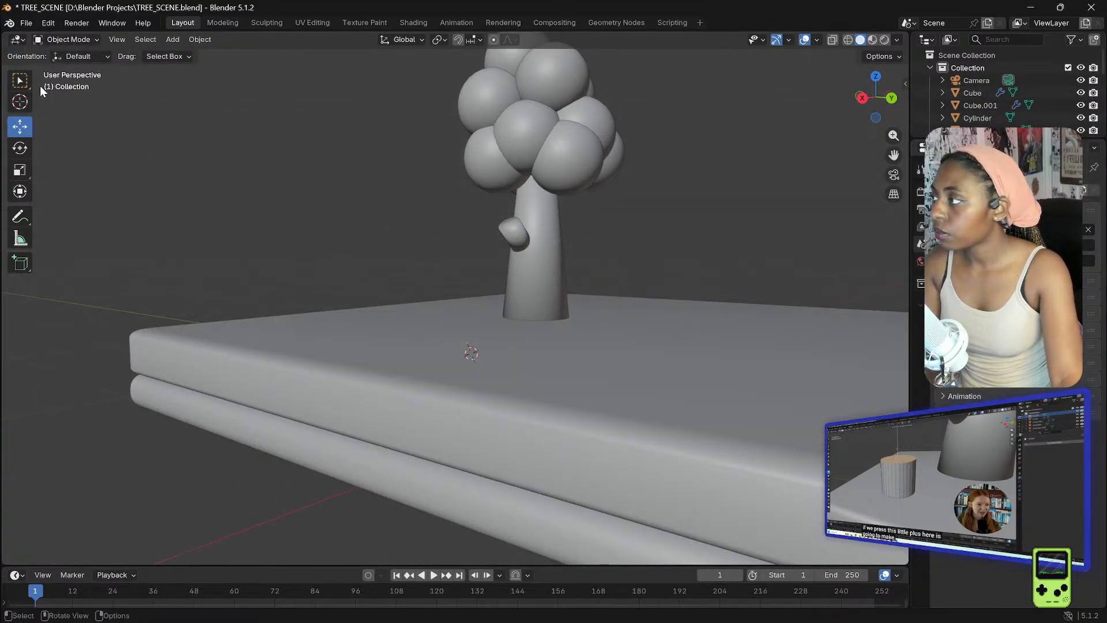
left_click(173, 41)
mouse_move(196, 52)
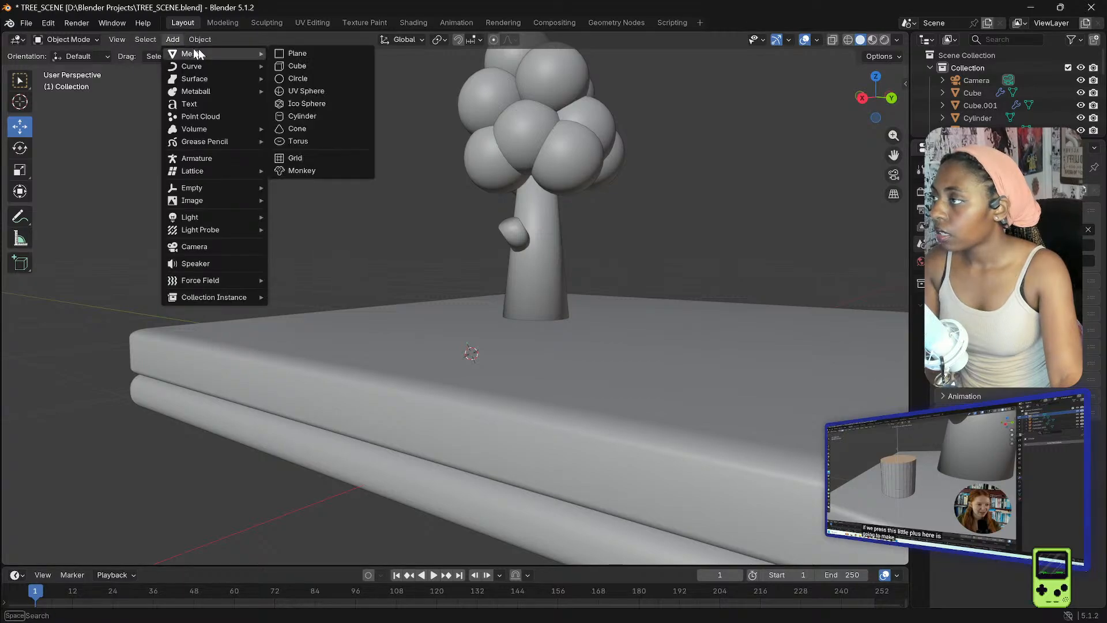
left_click(302, 78)
left_click_drag(472, 299, 478, 264)
mouse_move(418, 254)
middle_mouse_down()
mouse_move(467, 310)
mouse_move(438, 261)
middle_mouse_up()
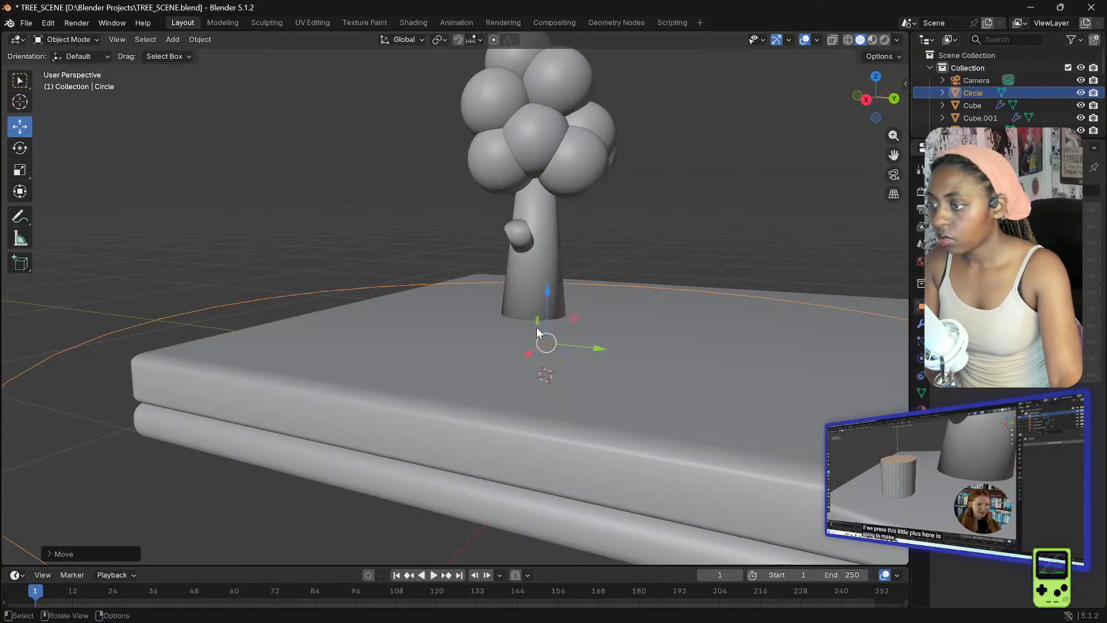
- Open the new circle in Edit Mode and fill it with a face
left_click(72, 39)
left_click(66, 67)
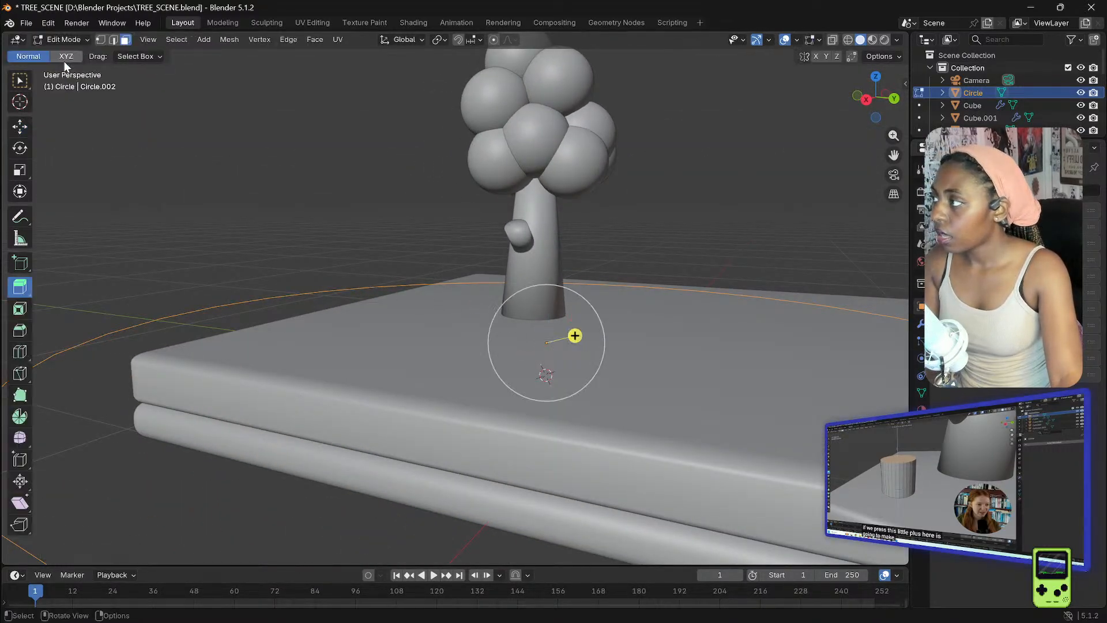
key("f")
scroll(522, 328, "down", 1)
scroll(519, 325, "up", 1)
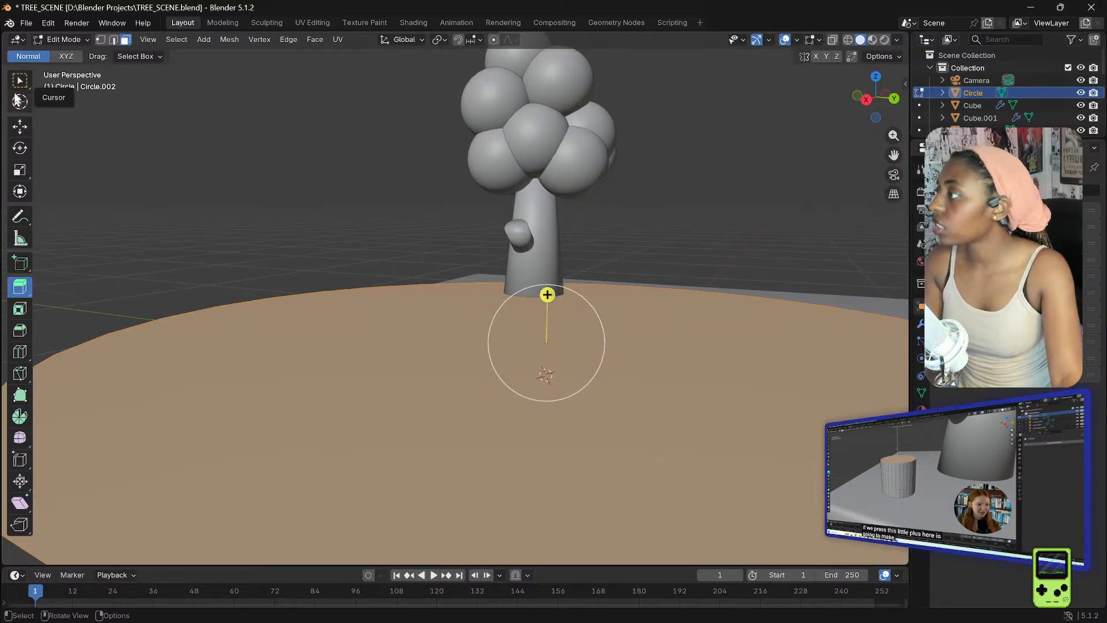
- Scale the filled circle face down to a small disc above the slab in front of the tree trunk
left_click(20, 175)
mouse_move(548, 317)
left_mouse_down()
mouse_move(546, 343)
mouse_move(531, 332)
left_mouse_up()
key("z")
left_click(531, 331)
key("s")
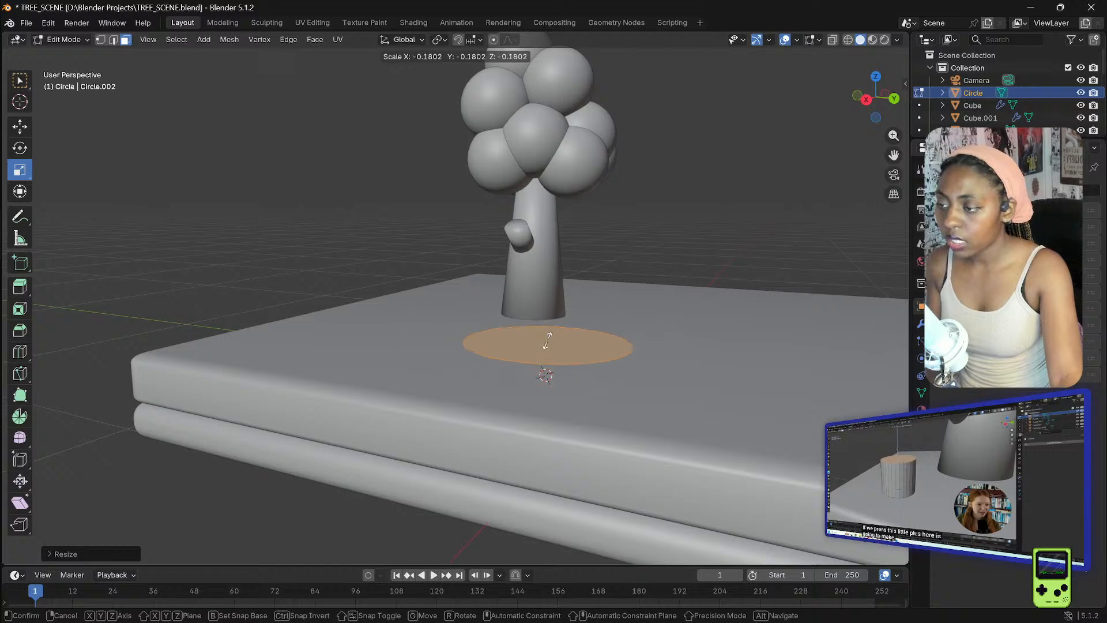
left_click(547, 340)
middle_click_drag(547, 339, 620, 334)
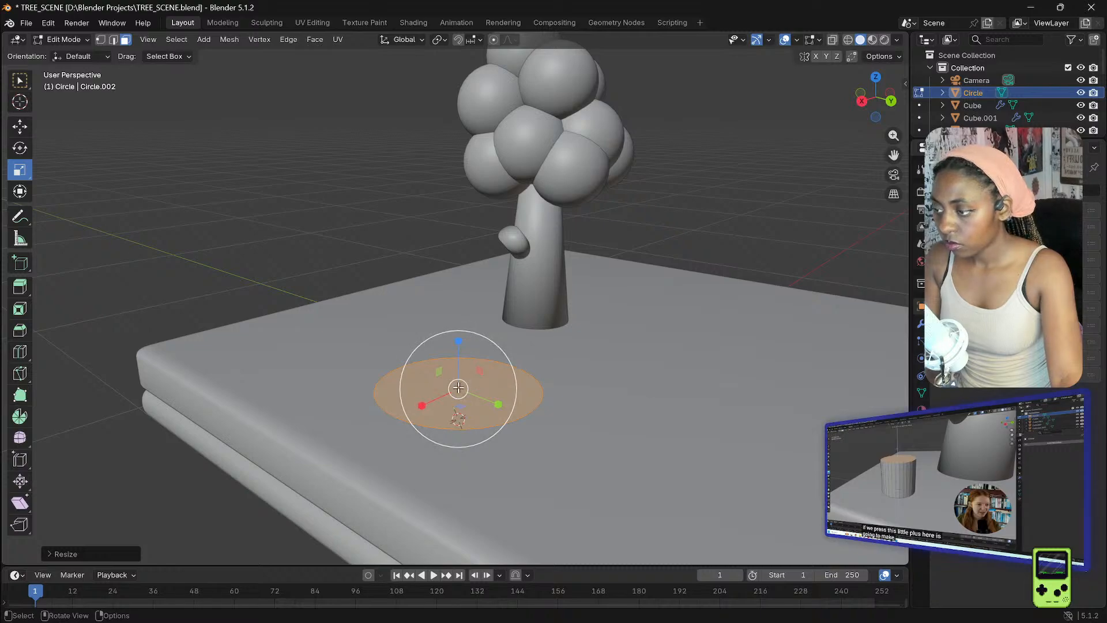
left_click_drag(460, 383, 459, 386)
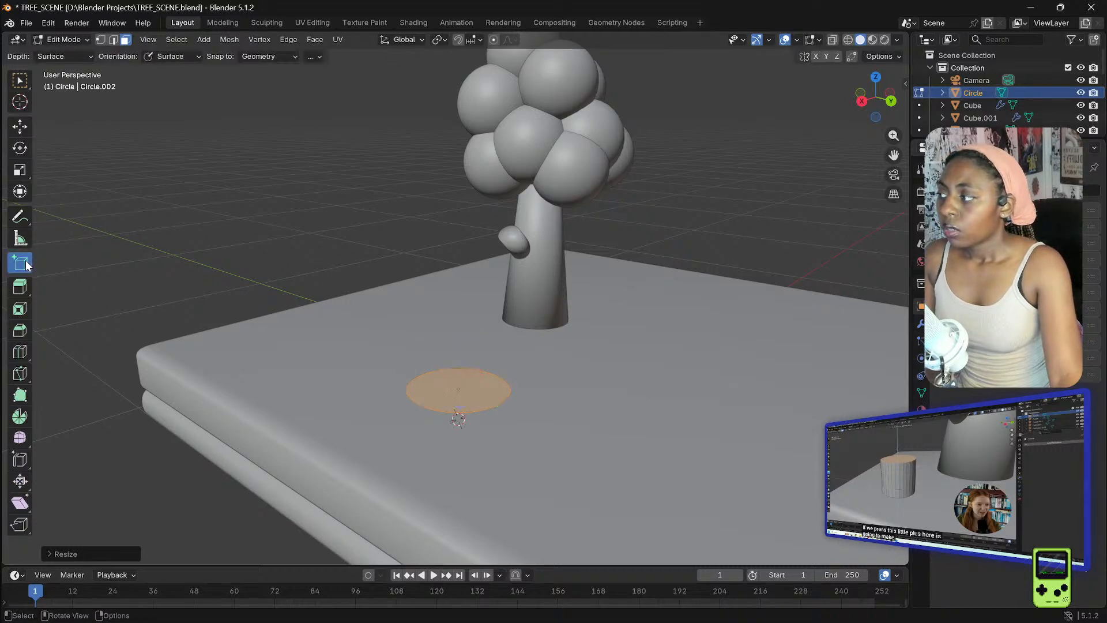
- Extrude the whole disc face upward in several stacked segments with Extrude Region to form a tall cylinder
left_click(21, 286)
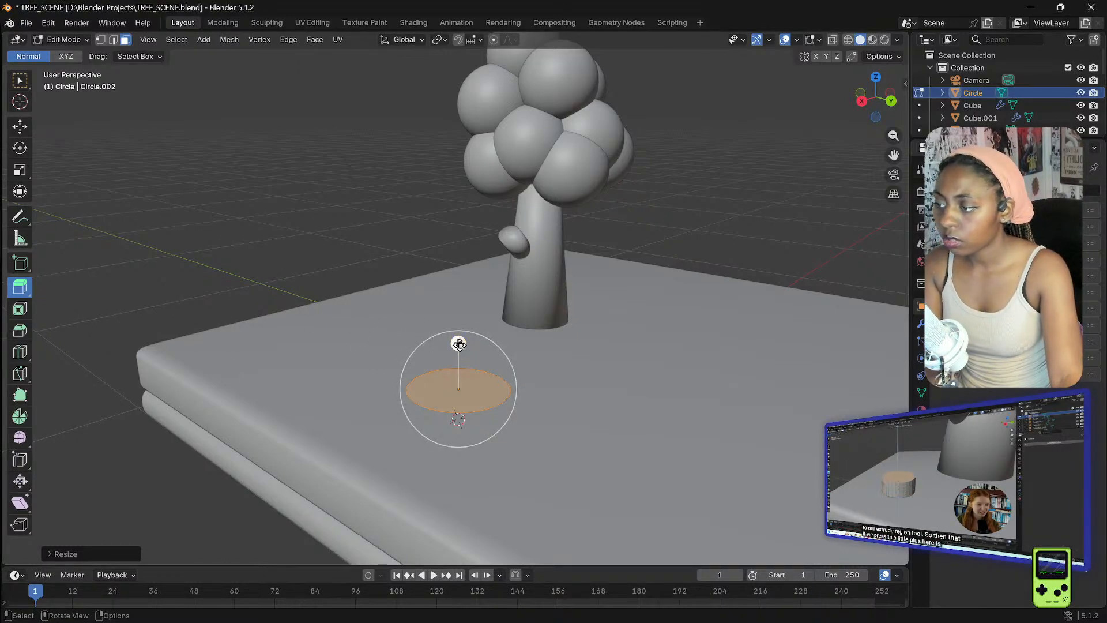
key("alt+a")
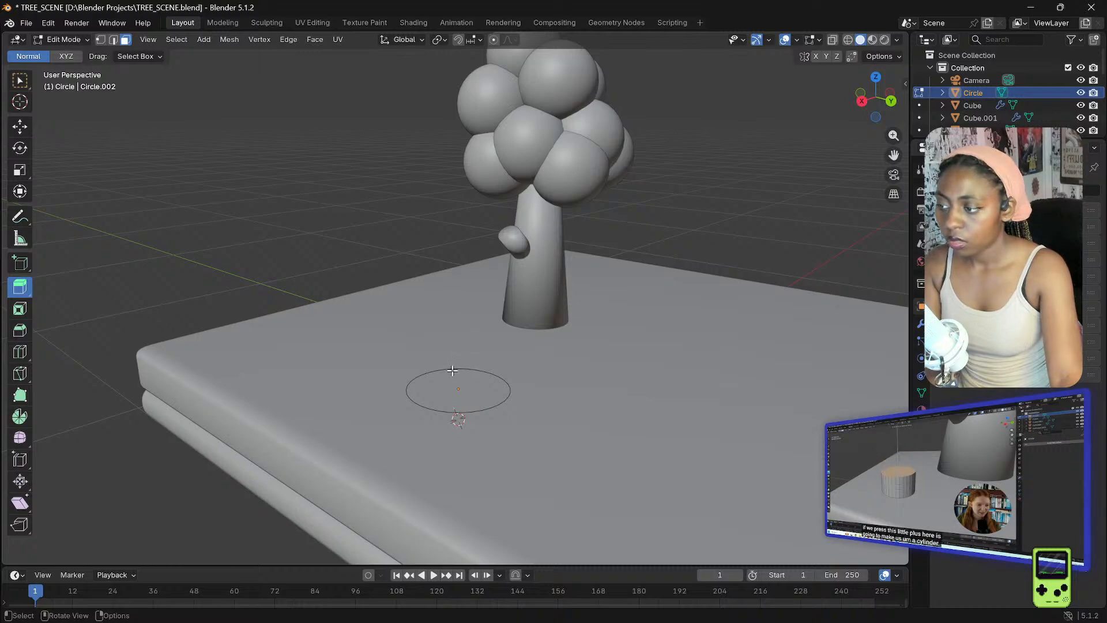
key("a")
left_click_drag(457, 343, 458, 136)
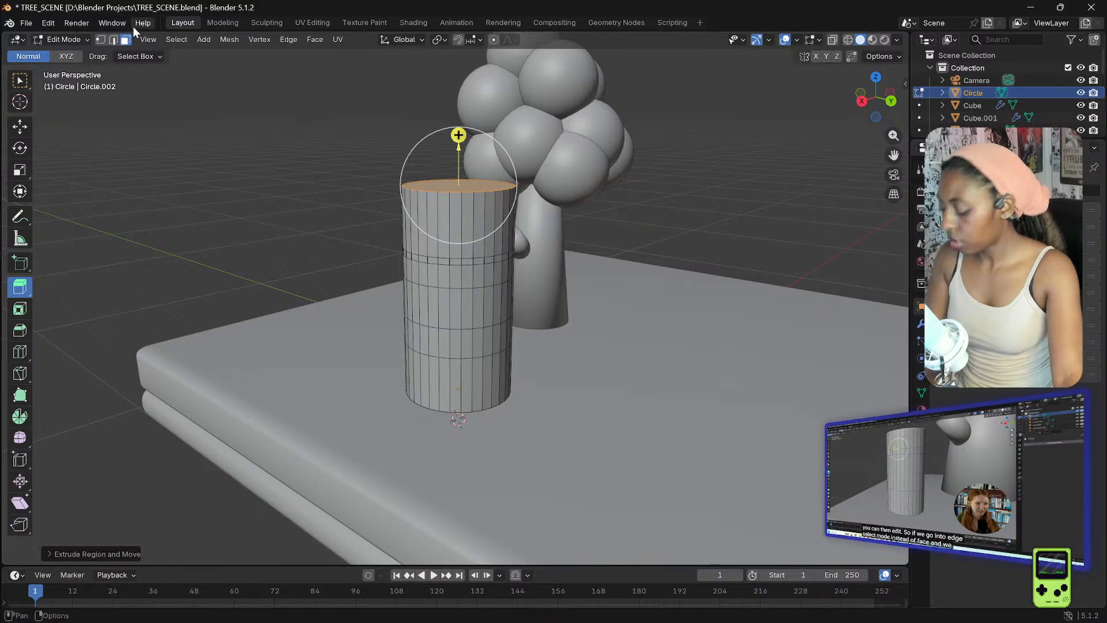
- Undo the last two extrusions and extrude the cylinder's top face upward by one shorter segment
key("ctrl+z")
key("ctrl+z")
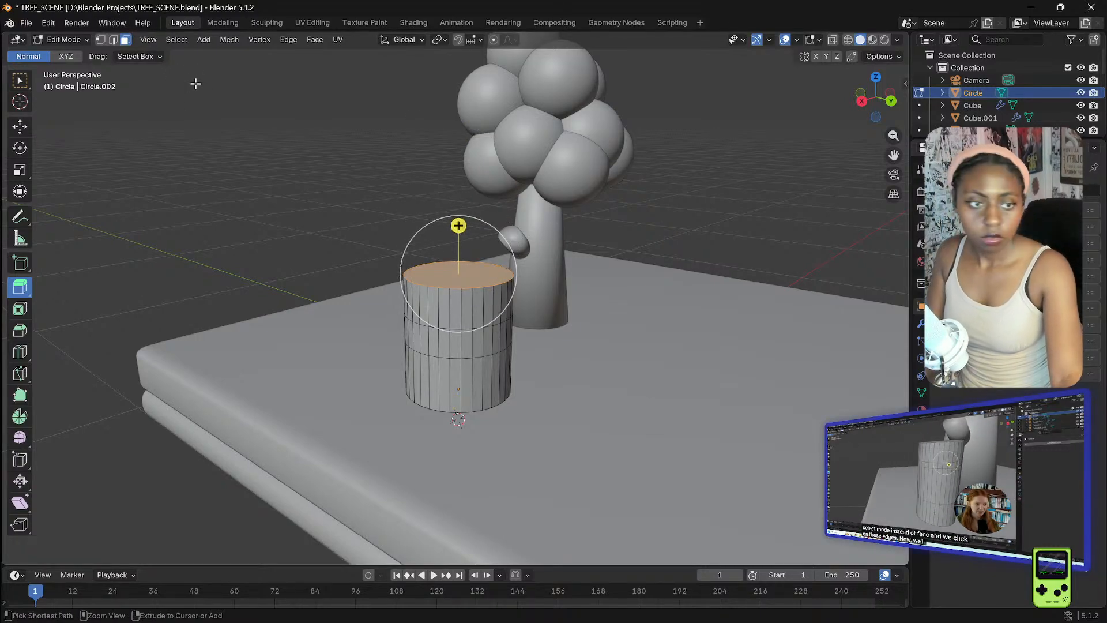
left_click_drag(458, 225, 459, 188)
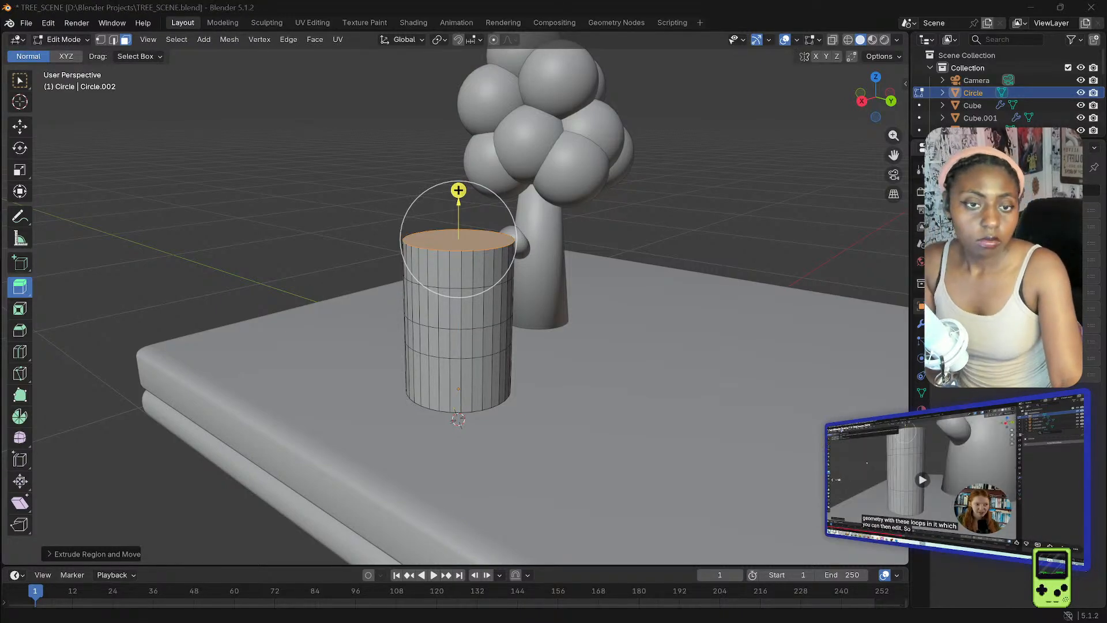
- Switch to edge selection, clear the selection, and select one horizontal edge on the cylinder's upper ring
left_click(117, 41)
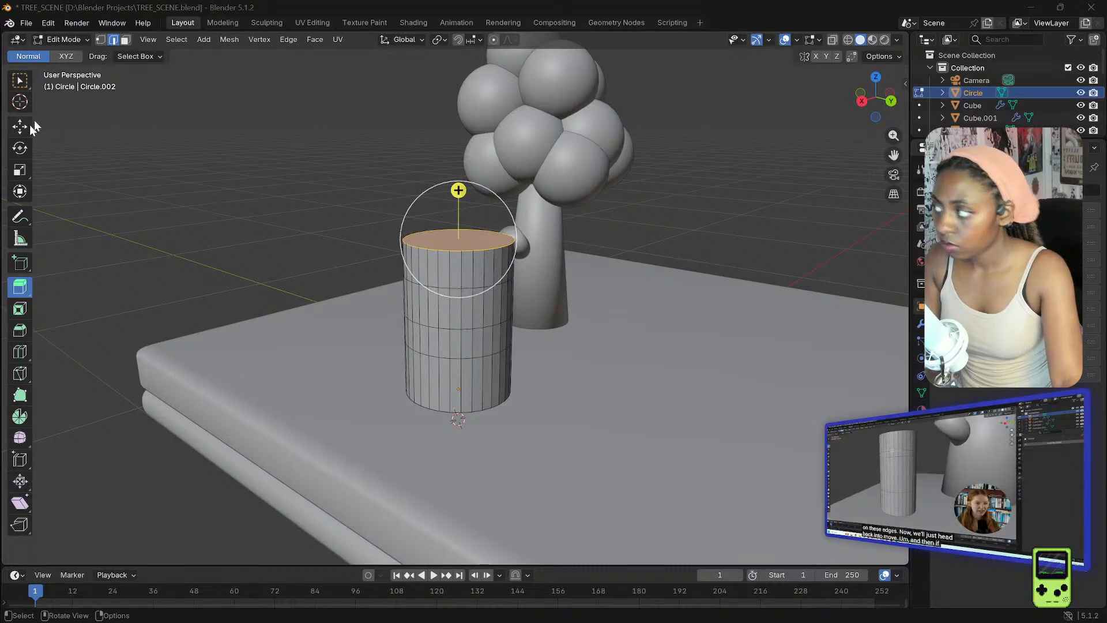
left_click(21, 80)
key("alt+a")
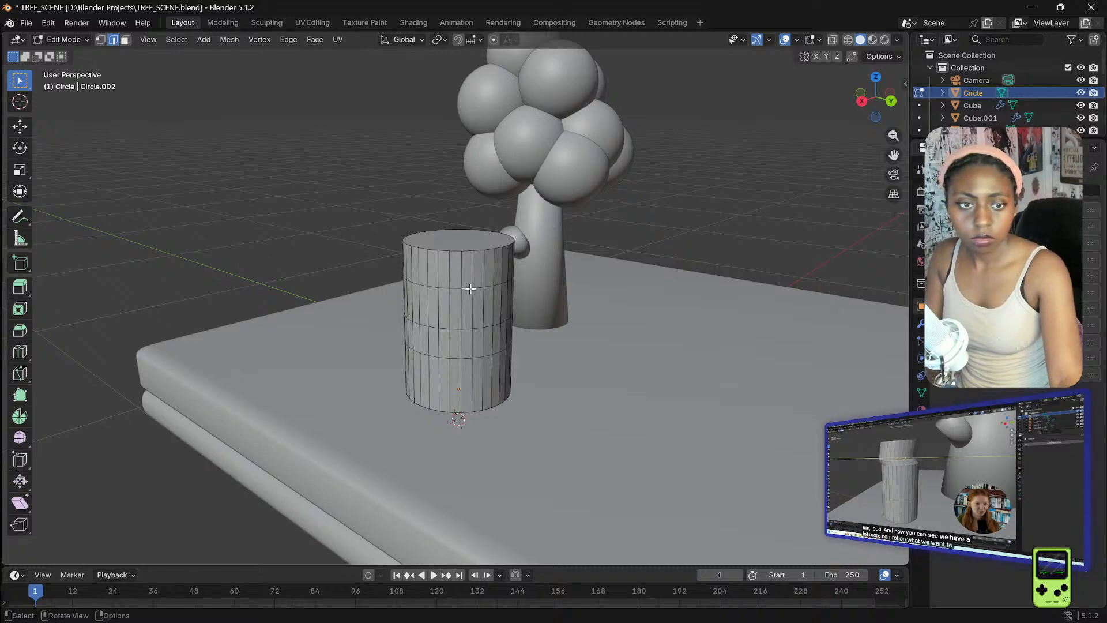
scroll(471, 288, "up", 3)
left_click_drag(483, 277, 504, 277)
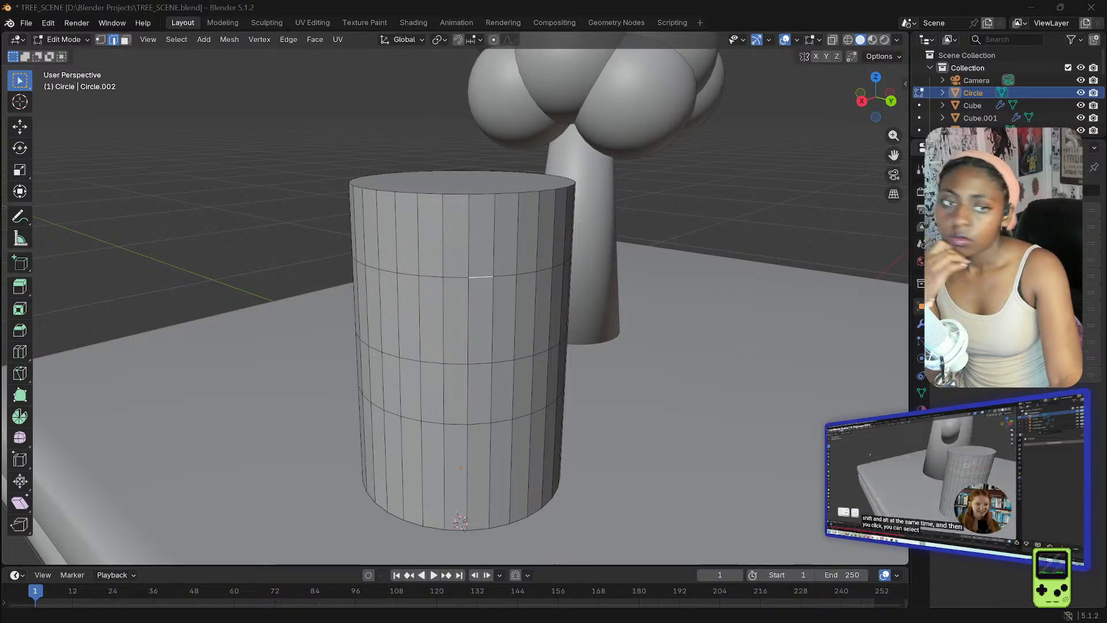
- Switch to face selection and select a single side face just below the cylinder's upper ring
key("3")
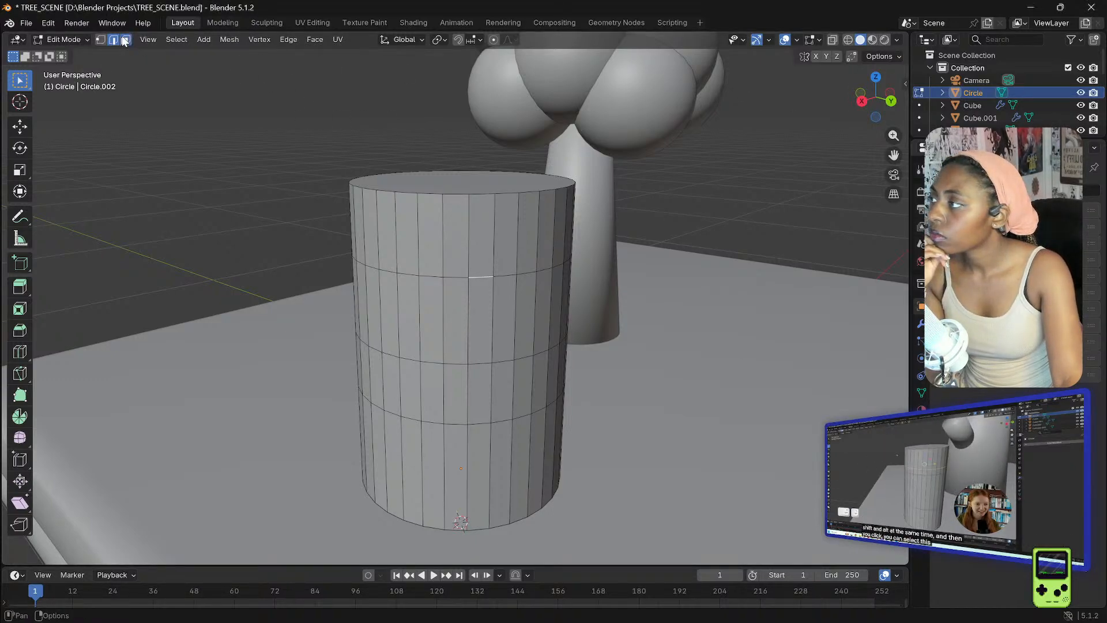
left_click(455, 278)
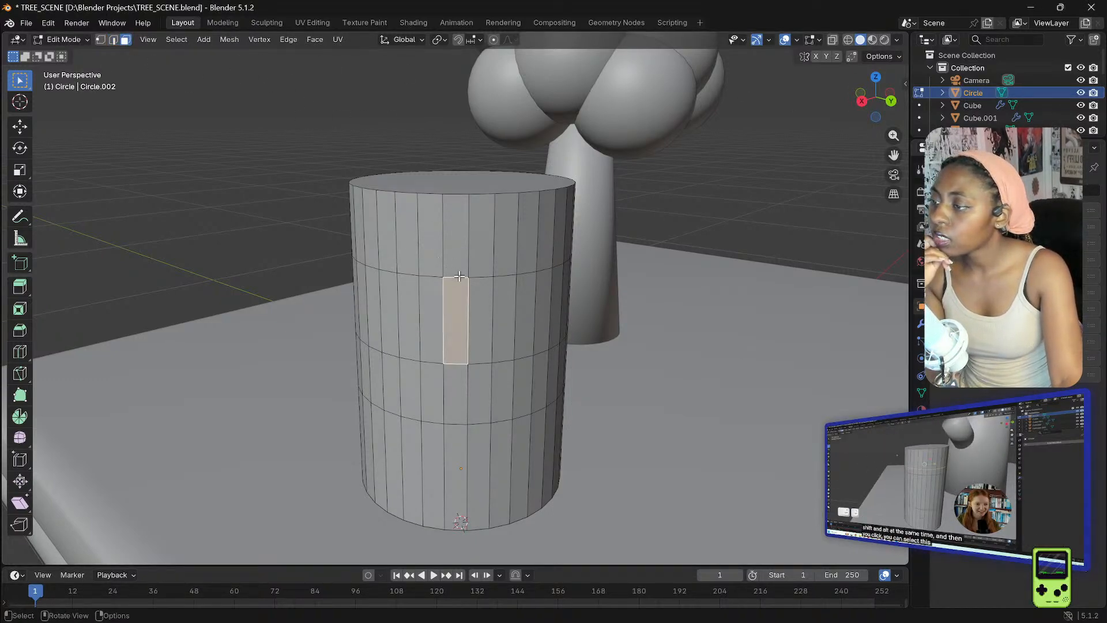
left_click(461, 277)
left_click(460, 278)
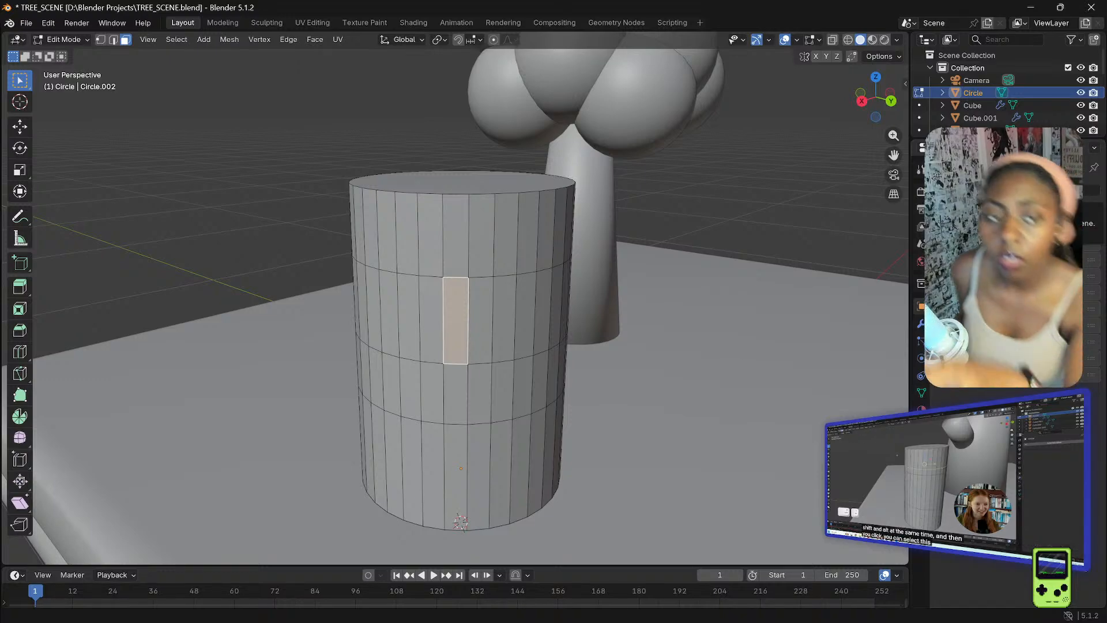
- Return to edge selection with the Move tool active and select the cylinder's entire upper edge loop
left_click(113, 40)
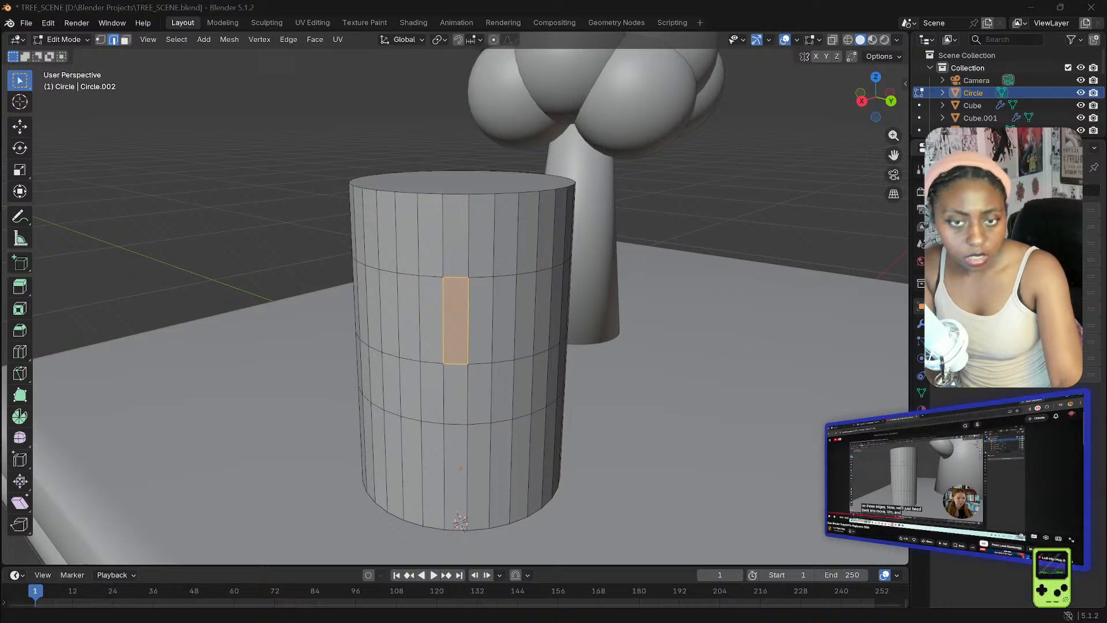
left_click(19, 125)
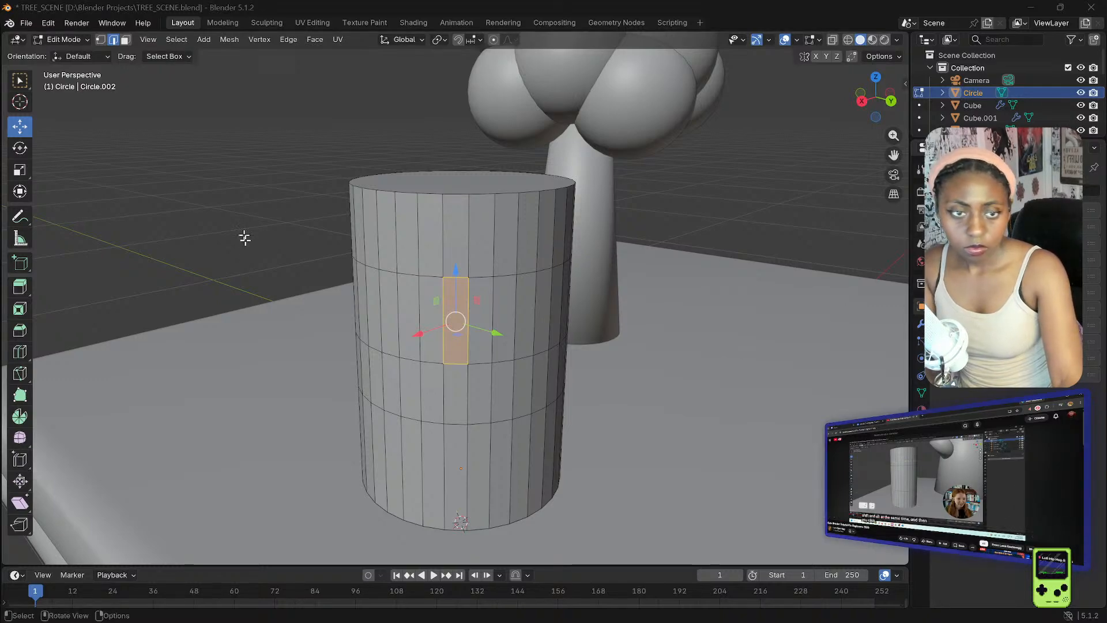
left_click(455, 275)
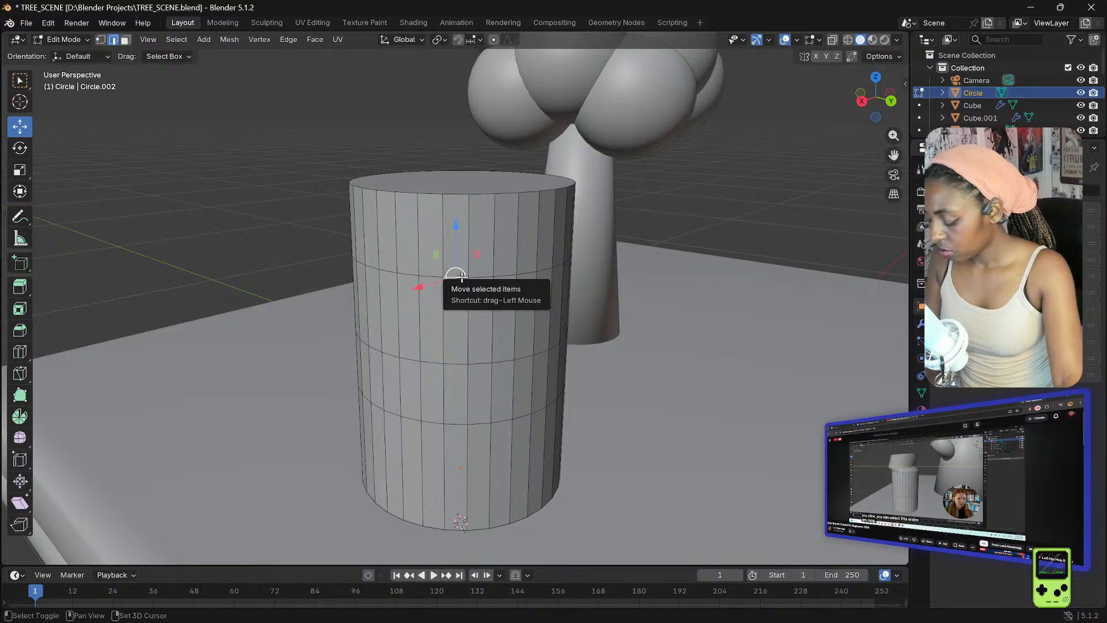
left_click(462, 277, "alt")
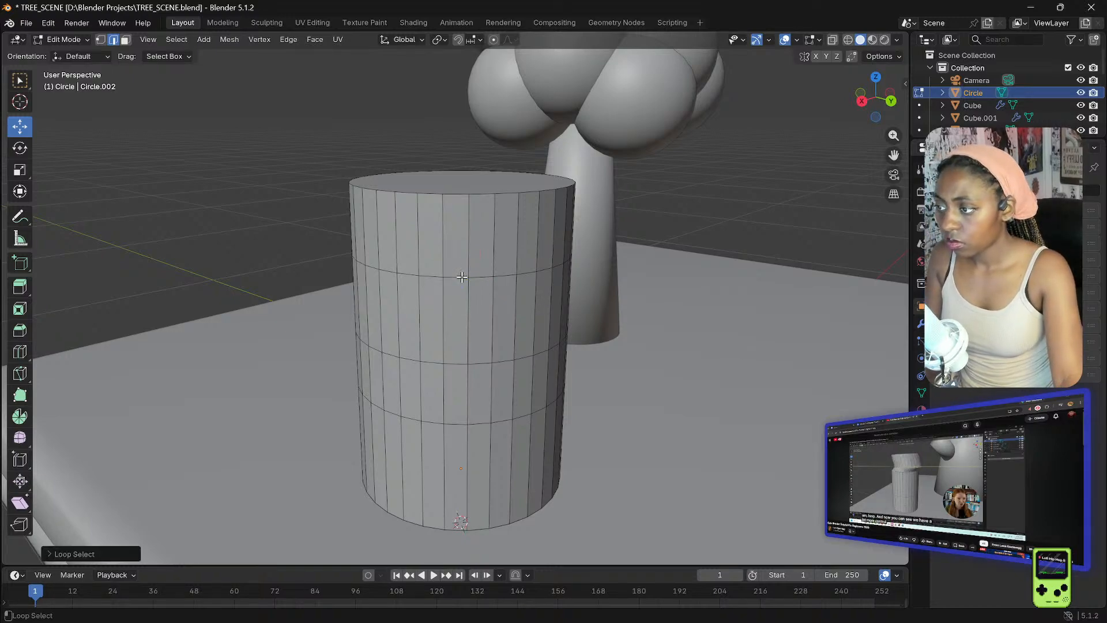
middle_click_drag(481, 280, 565, 330)
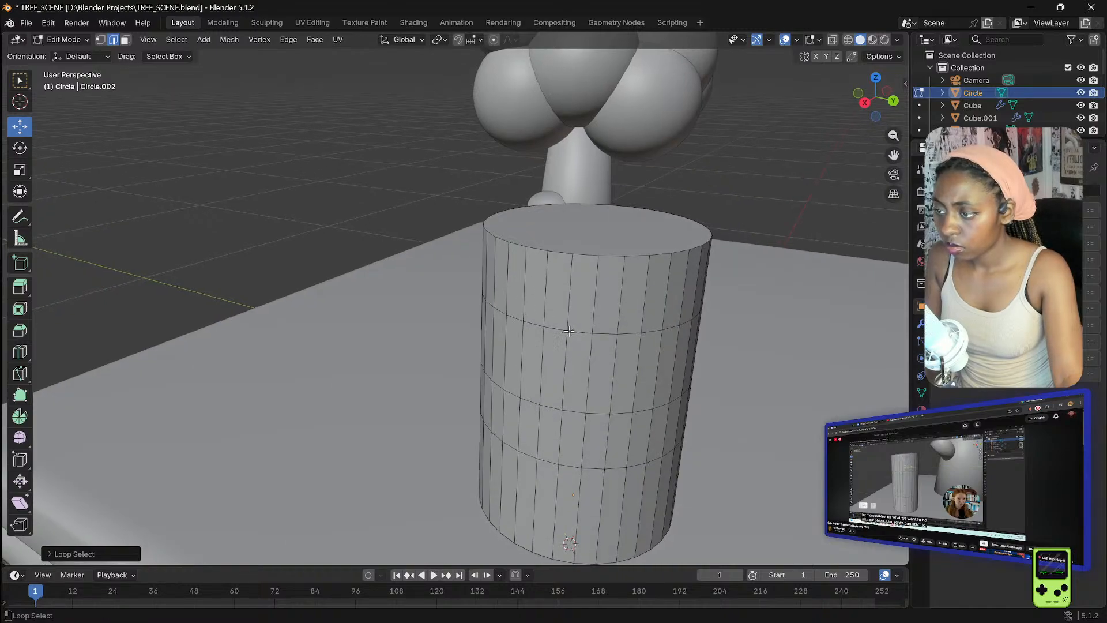
left_click(572, 331, "alt")
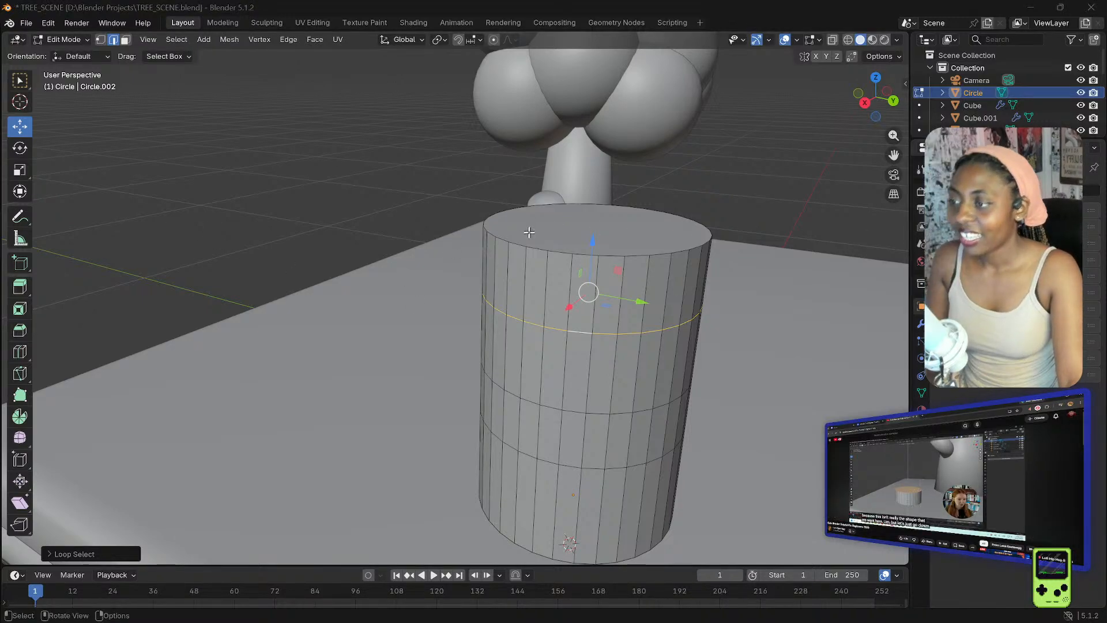
left_click(545, 279)
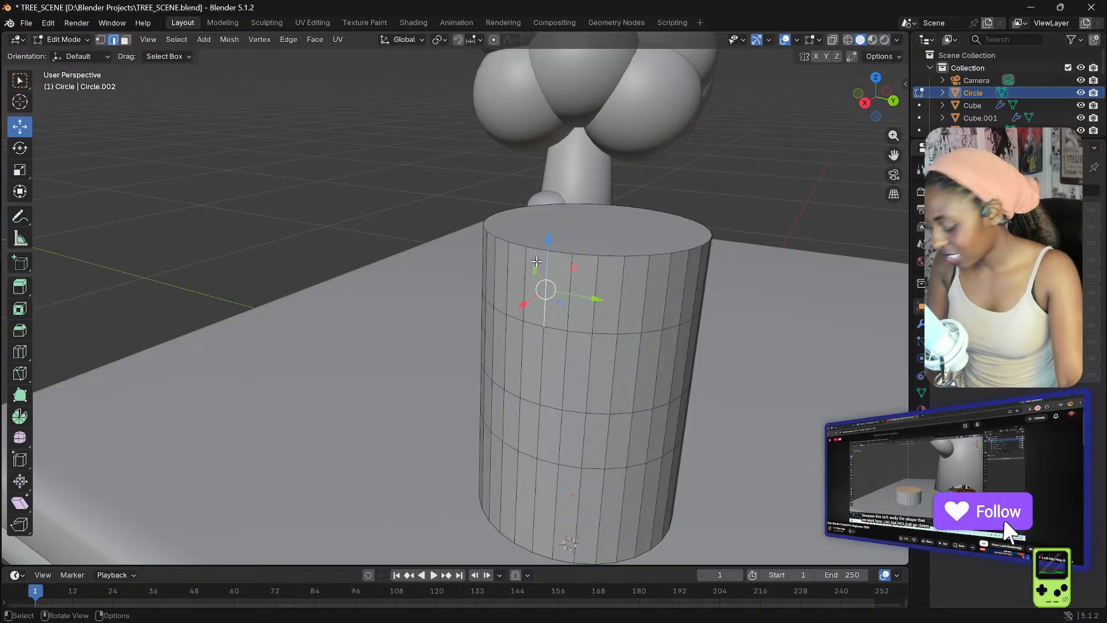
- Undo the selection changes and extra extrusions back to the cylinder's first extruded segment
key("ctrl+z")
key("ctrl+z")
key("ctrl+z")
key("ctrl+z")
key("ctrl+z")
key("ctrl+z")
key("ctrl+z")
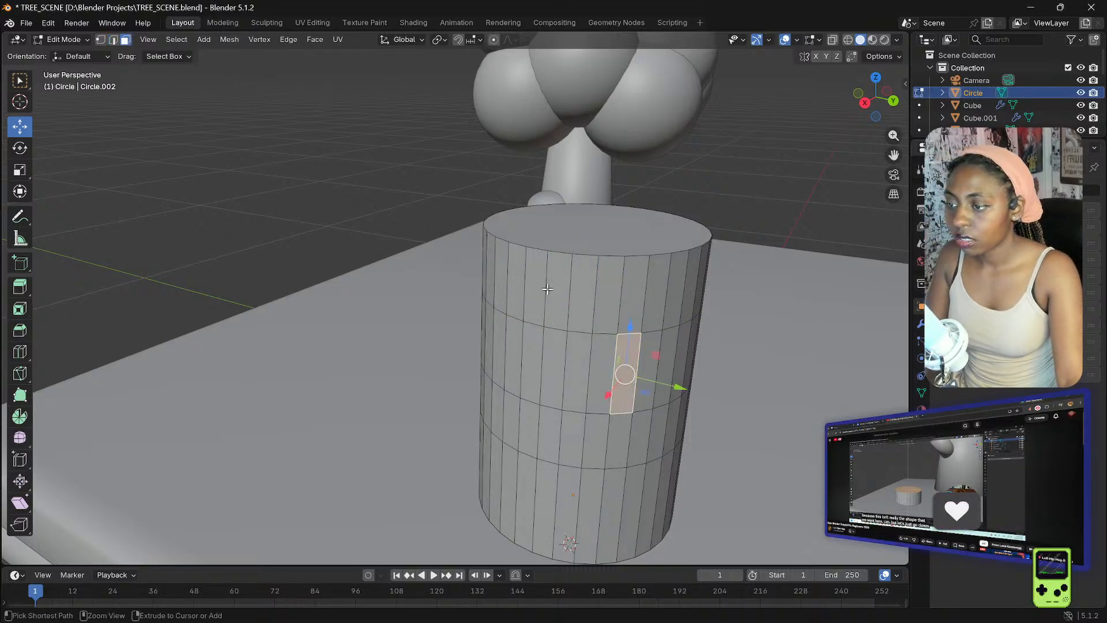
key("ctrl+z")
key("ctrl+z")
key("ctrl+z")
key("ctrl+z")
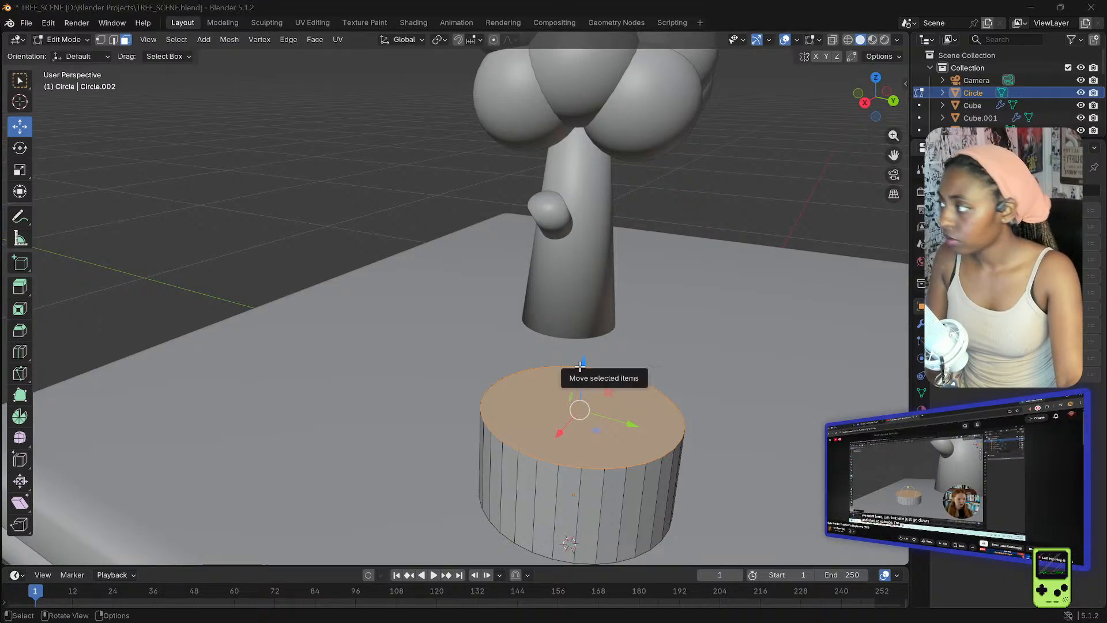
- Lower the top face along Z to shorten the cylinder to about half its height
left_click_drag(580, 365, 579, 419)
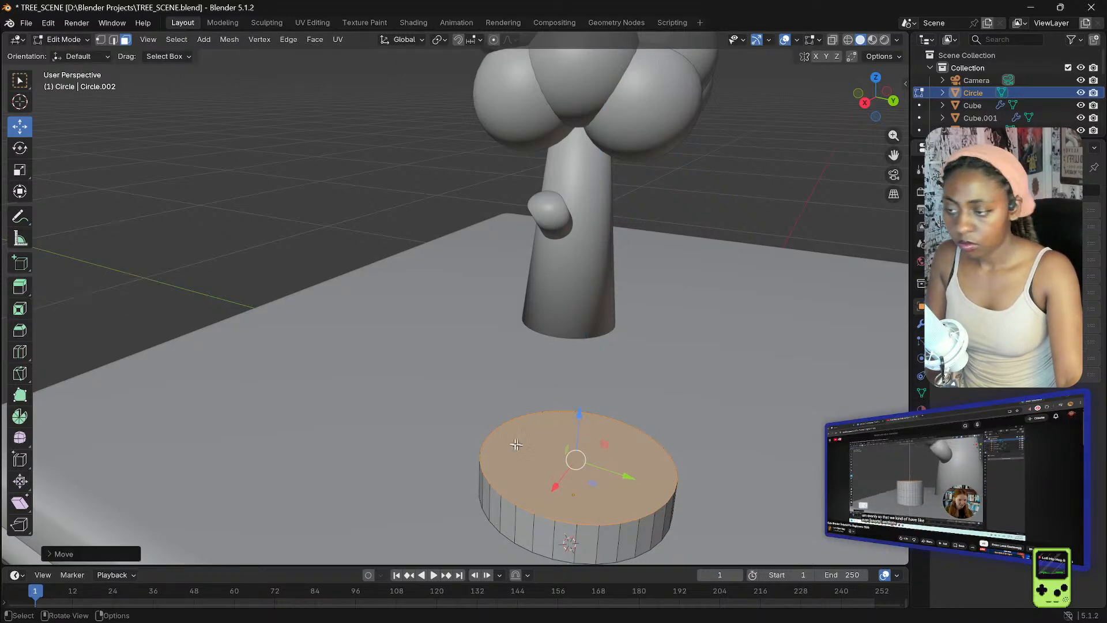
key("e")
middle_click_drag(480, 389, 499, 411)
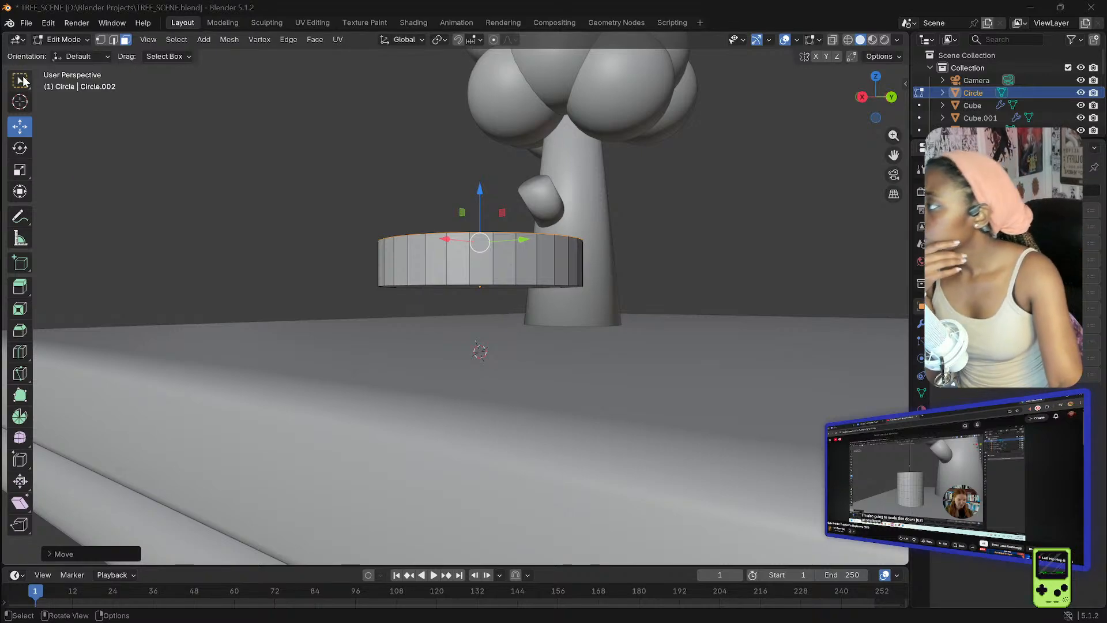
- Switch to Object Mode and lower the short cylinder along Z until it rests on the slab
left_click(63, 39)
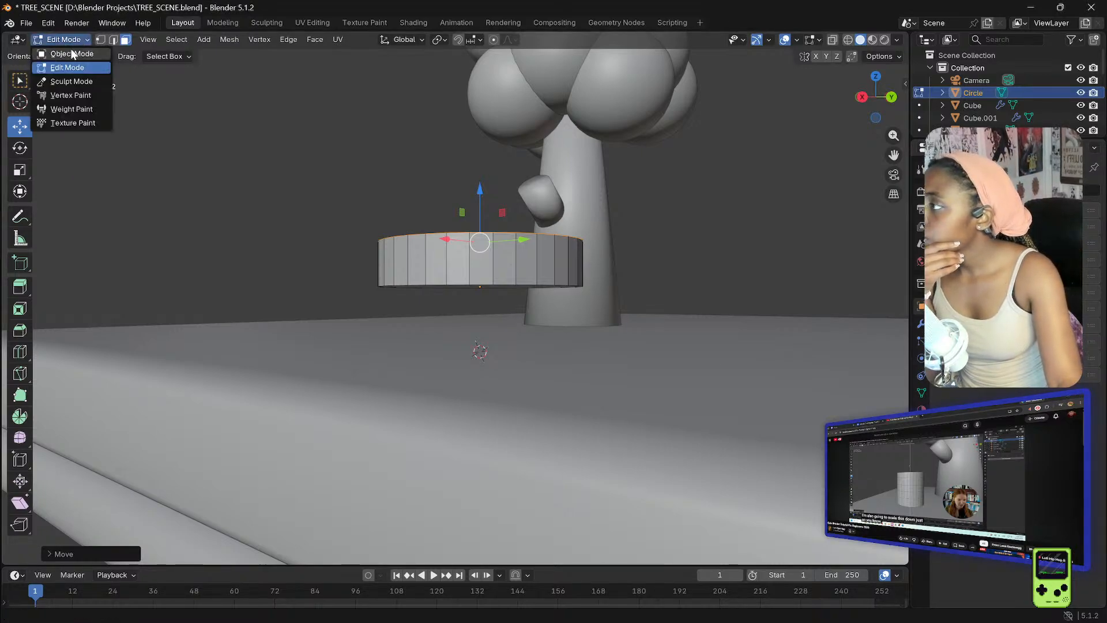
left_click(72, 54)
left_click_drag(478, 231, 479, 300)
mouse_move(478, 300)
middle_mouse_down()
mouse_move(413, 320)
mouse_move(475, 293)
middle_mouse_up()
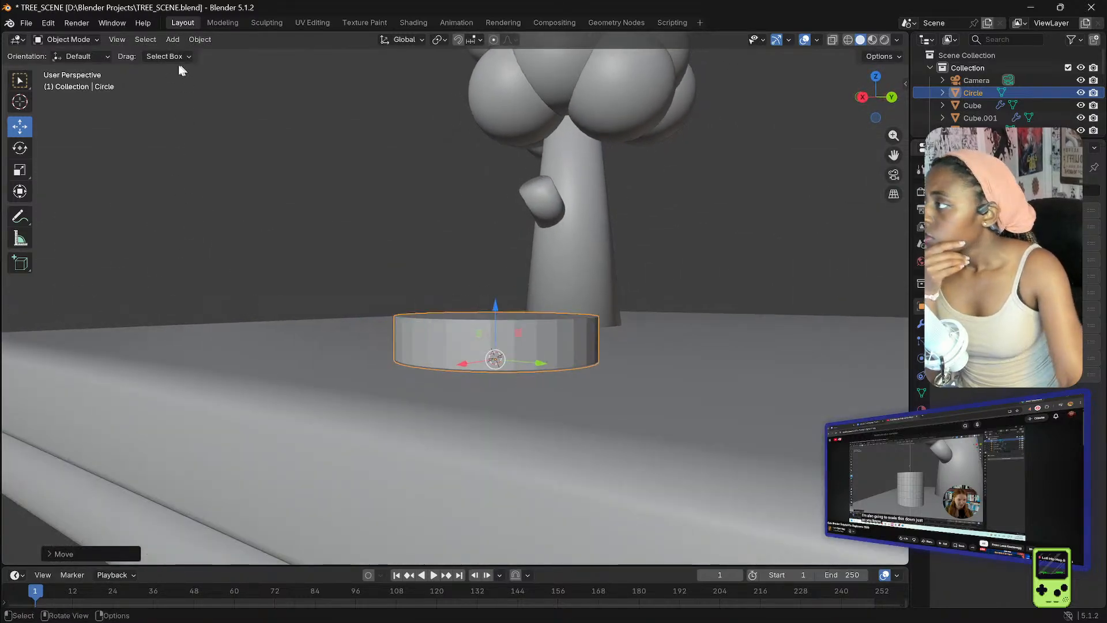
- Open the cylinder in Edit Mode and extrude its top face upward in four stacked segments with Extrude Region
left_click(78, 41)
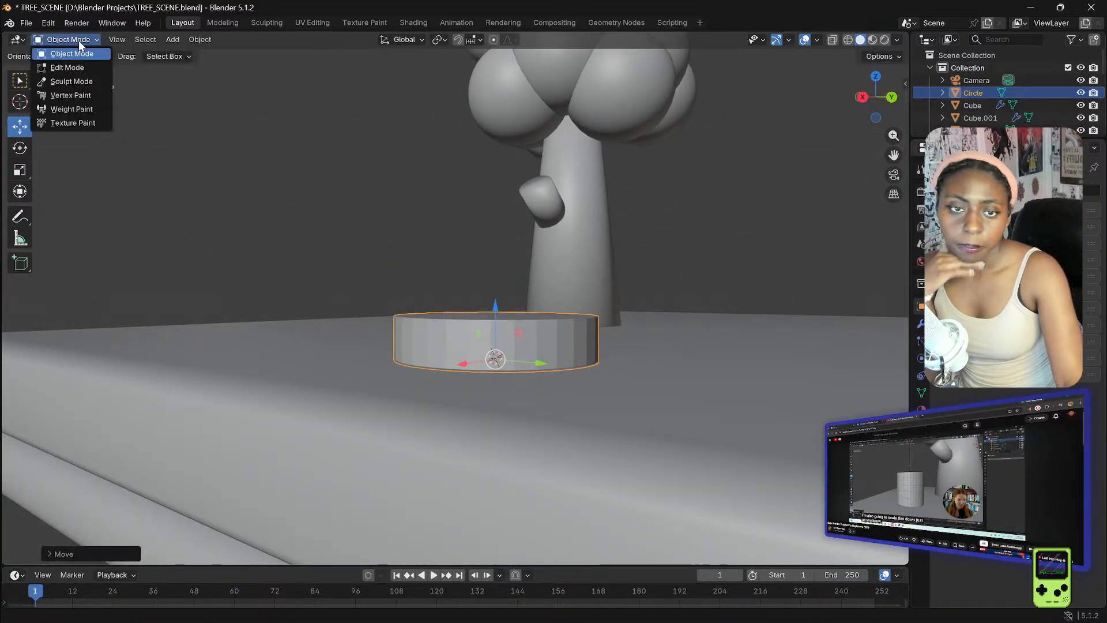
left_click(76, 71)
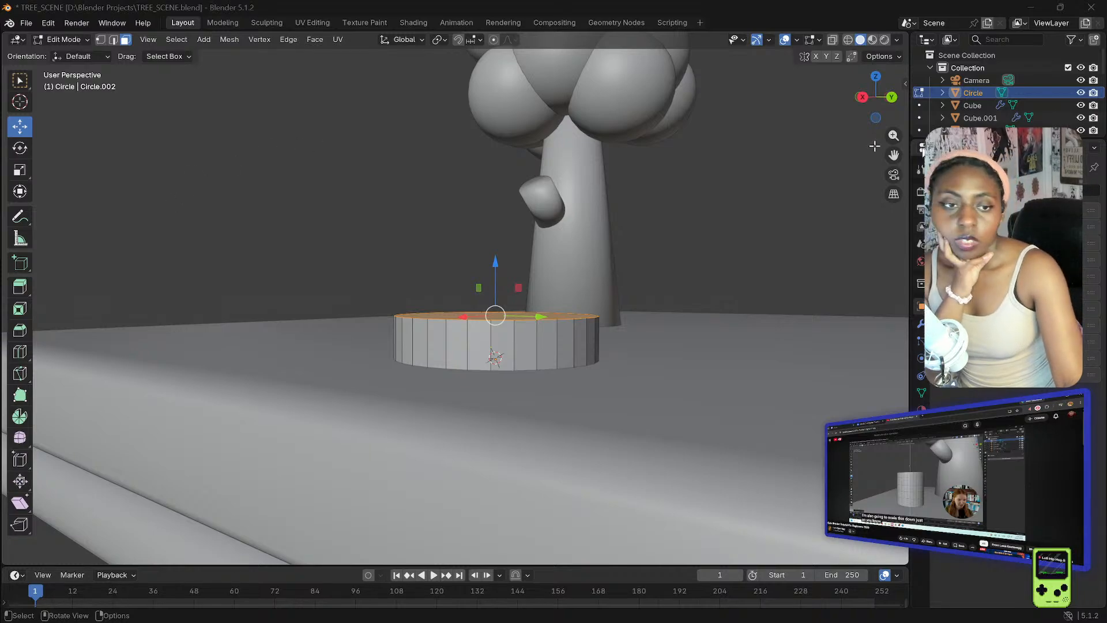
left_click(20, 286)
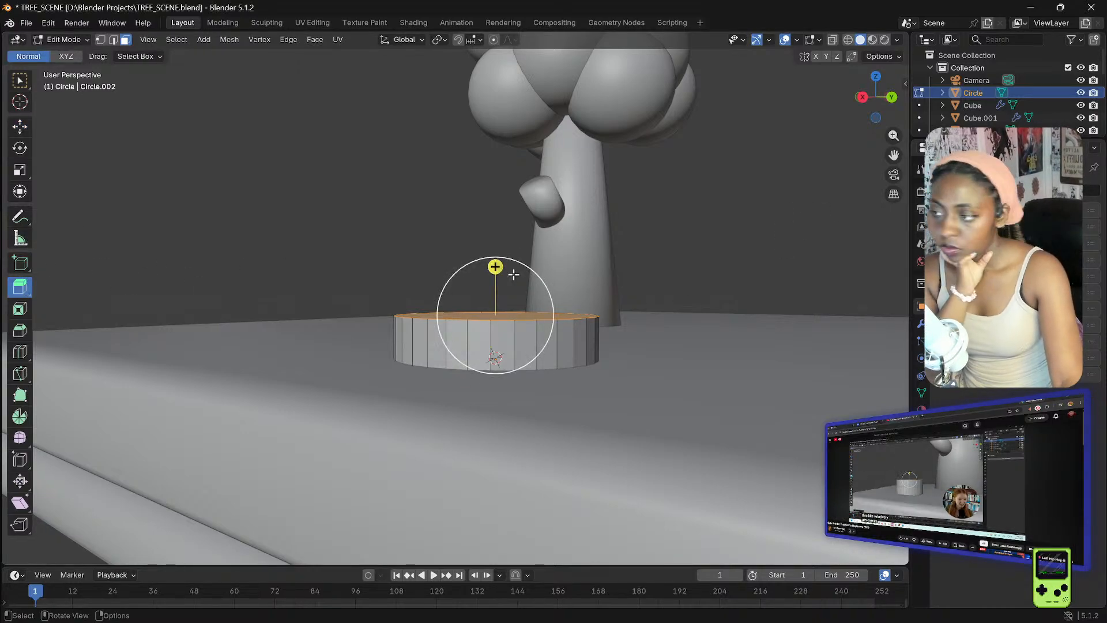
left_click_drag(495, 267, 494, 189)
middle_click_drag(492, 184, 496, 196)
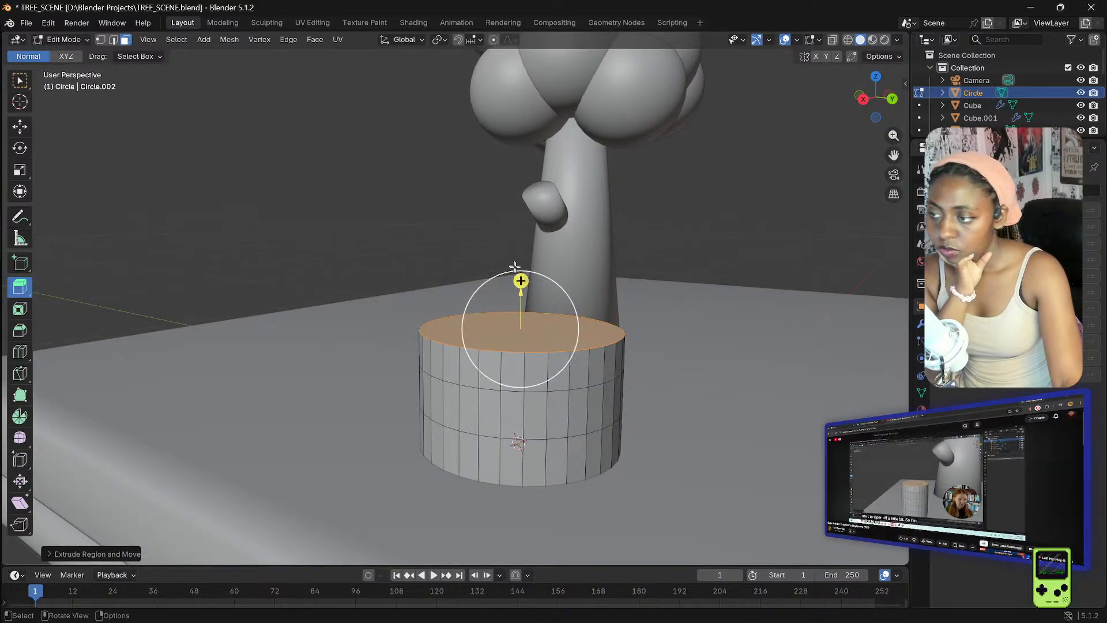
left_click_drag(520, 279, 519, 215)
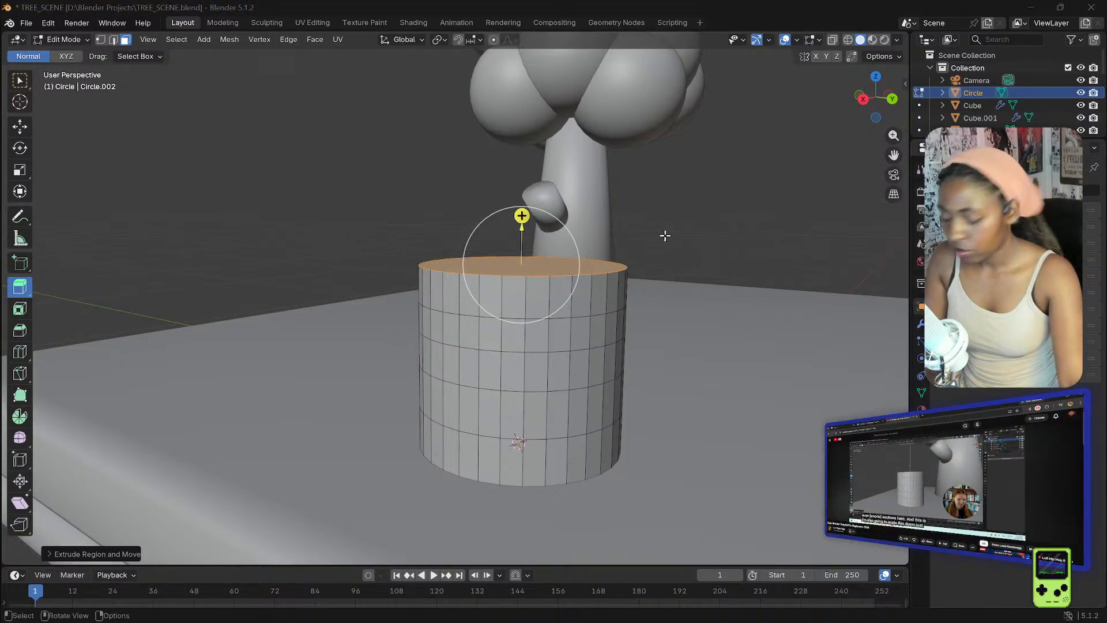
- Scale the cylinder's top face down to about 0.787 to taper the upper segment
middle_click_drag(785, 296, 776, 312)
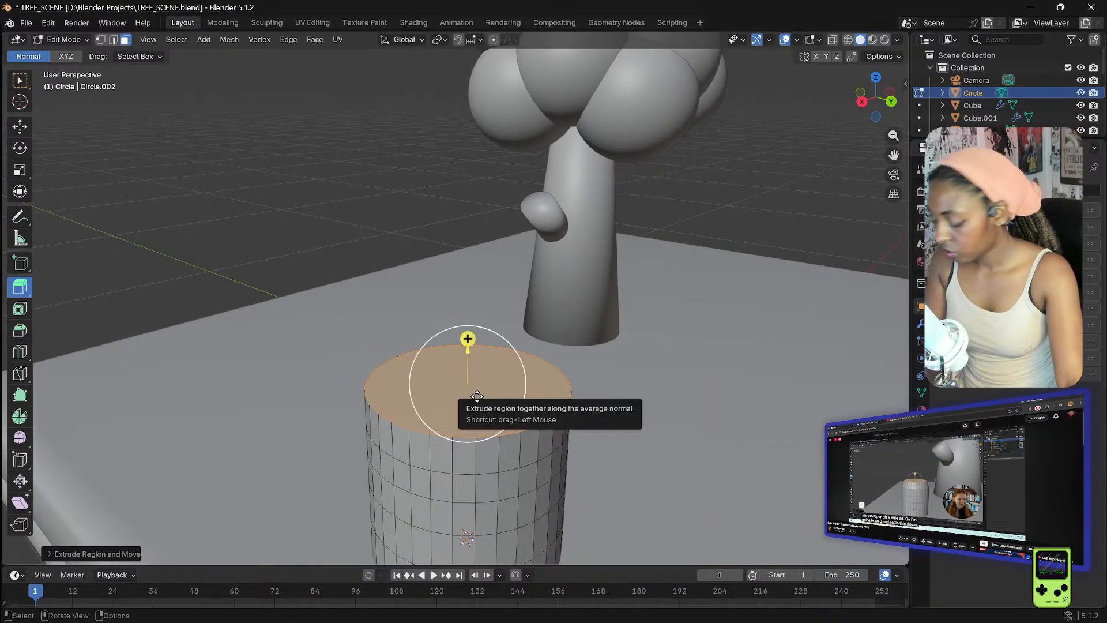
key("s")
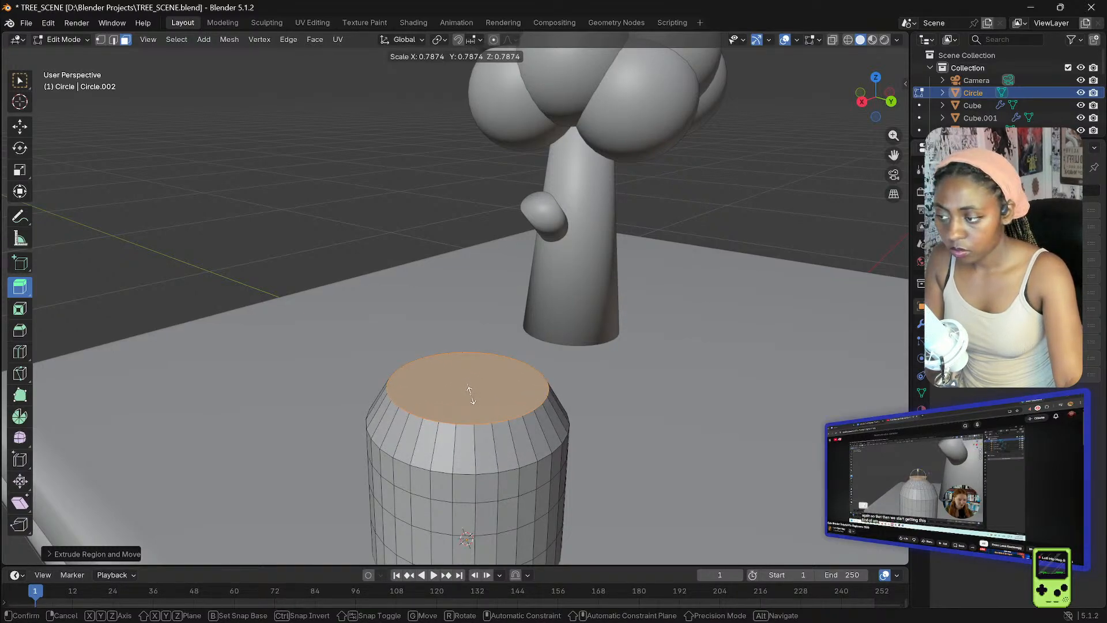
left_click(470, 394)
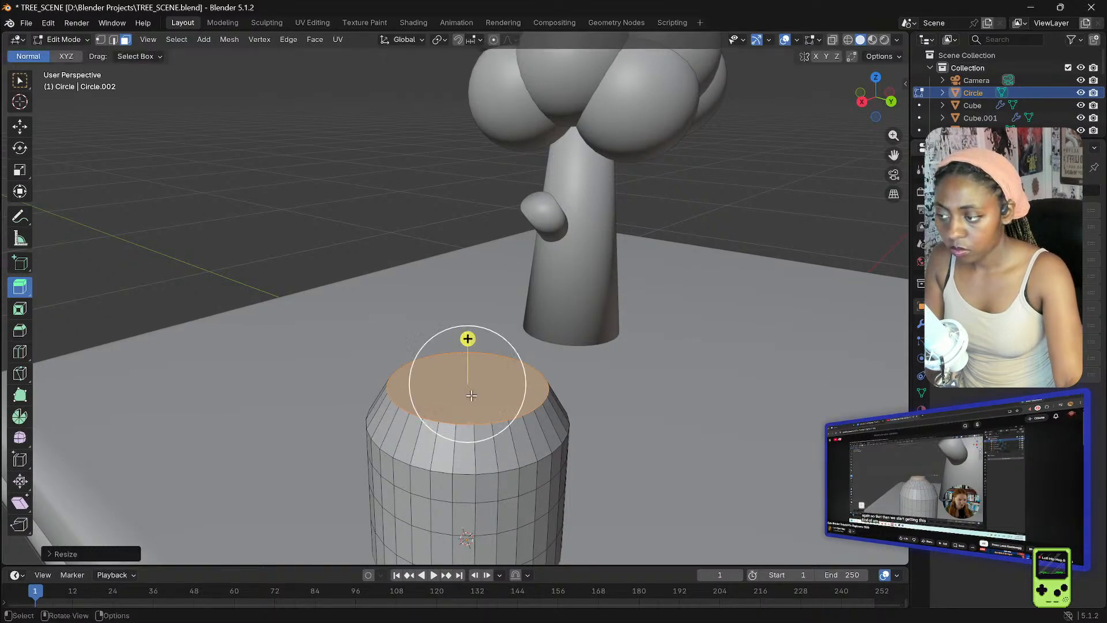
- Extrude the cylinder's top face upward by a short segment and scale it down to continue the rounded taper
left_click(472, 344)
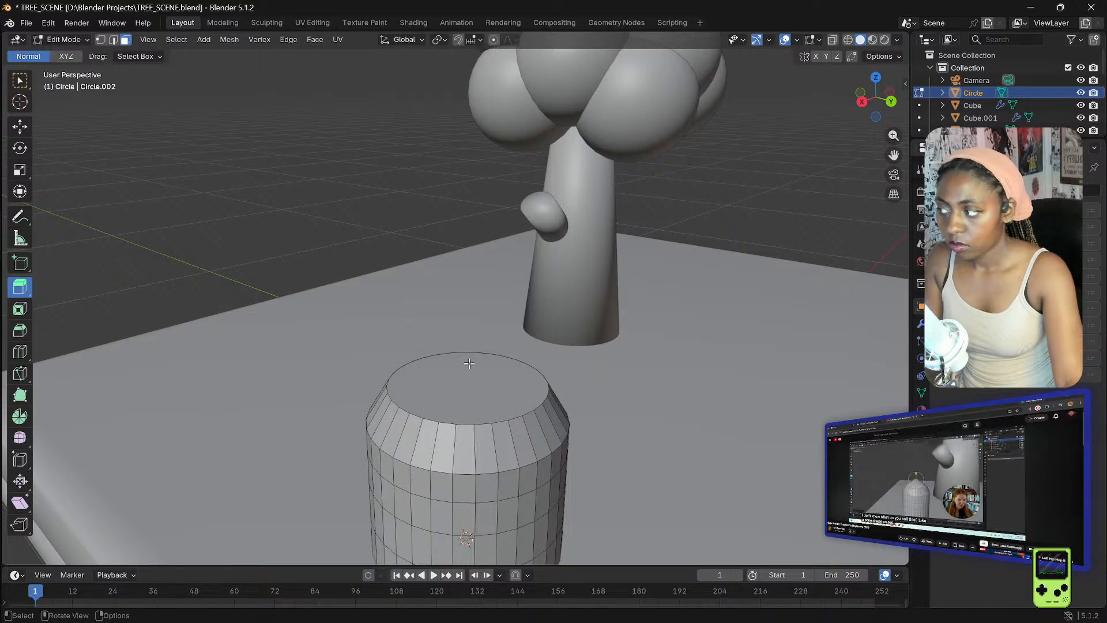
left_click(438, 364)
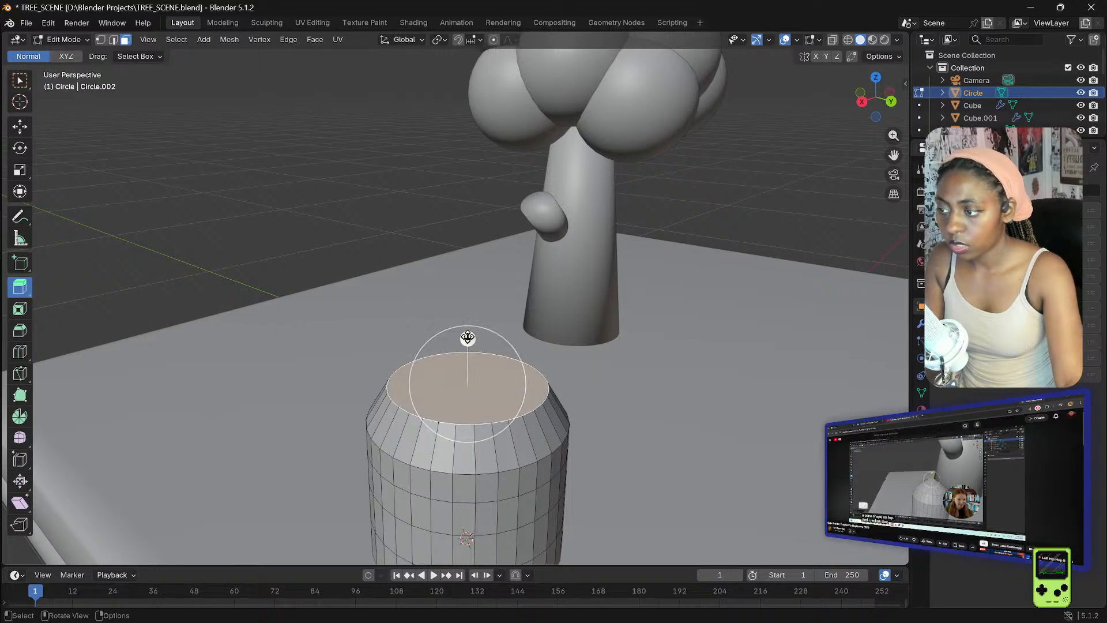
left_click_drag(466, 338, 466, 322)
key("s")
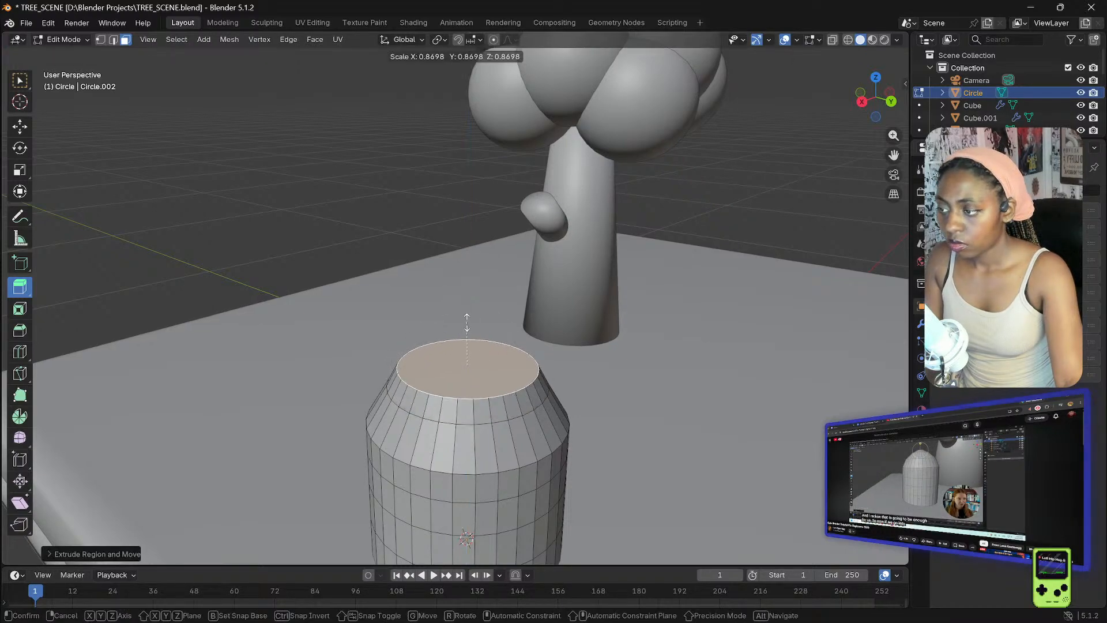
left_click(467, 327)
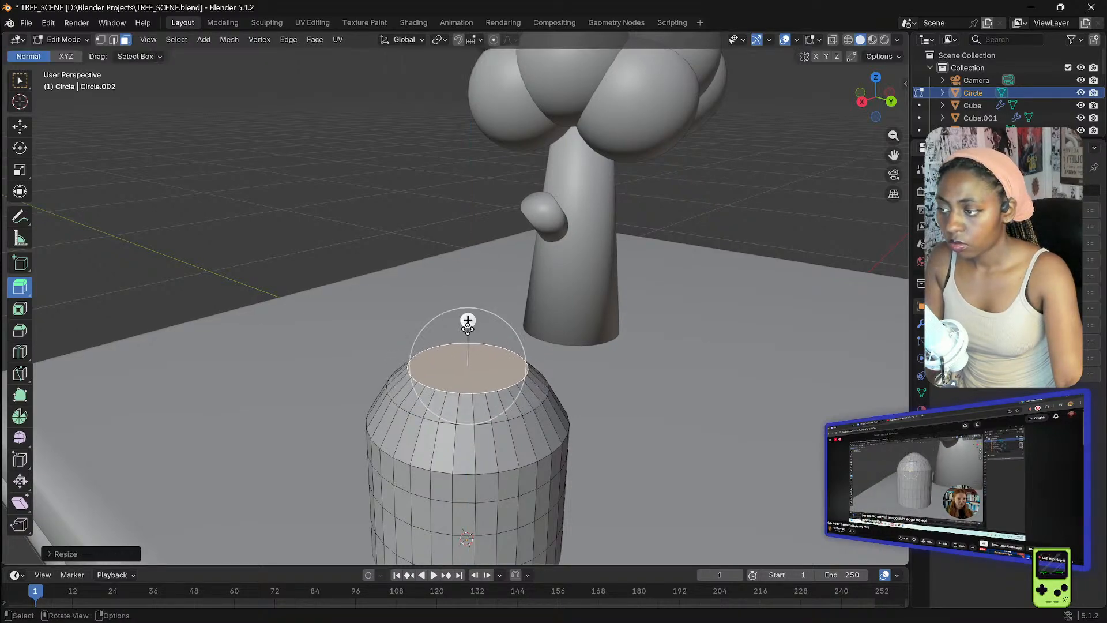
- Extrude the top face slightly upward once more and scale it down to a small tip that finishes the dome
left_click_drag(466, 321, 468, 300)
key("s")
left_click(469, 299)
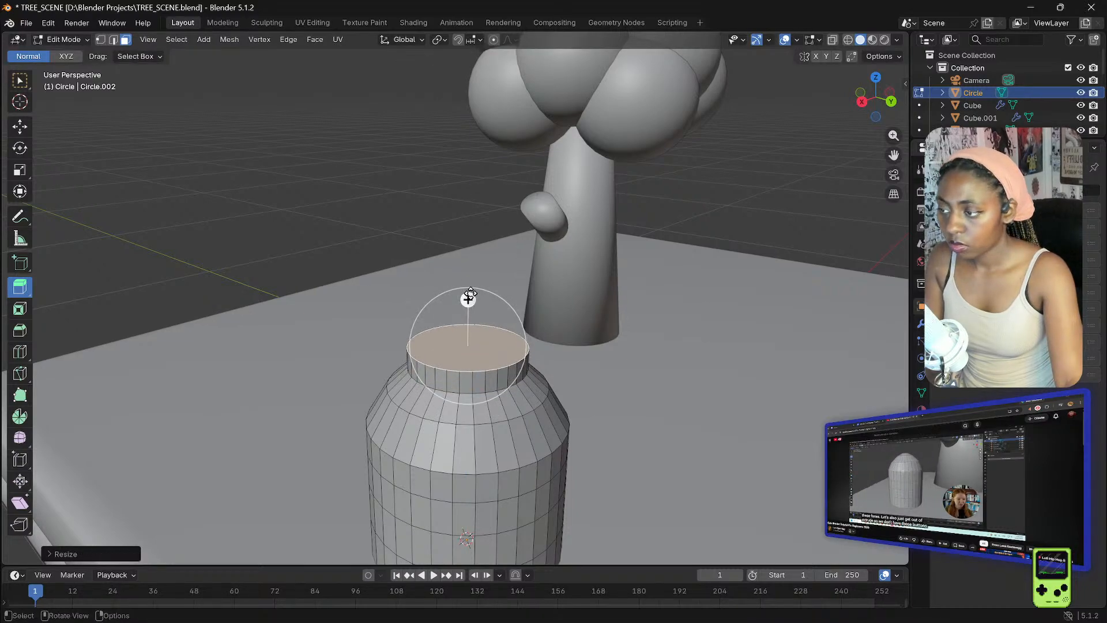
key("s")
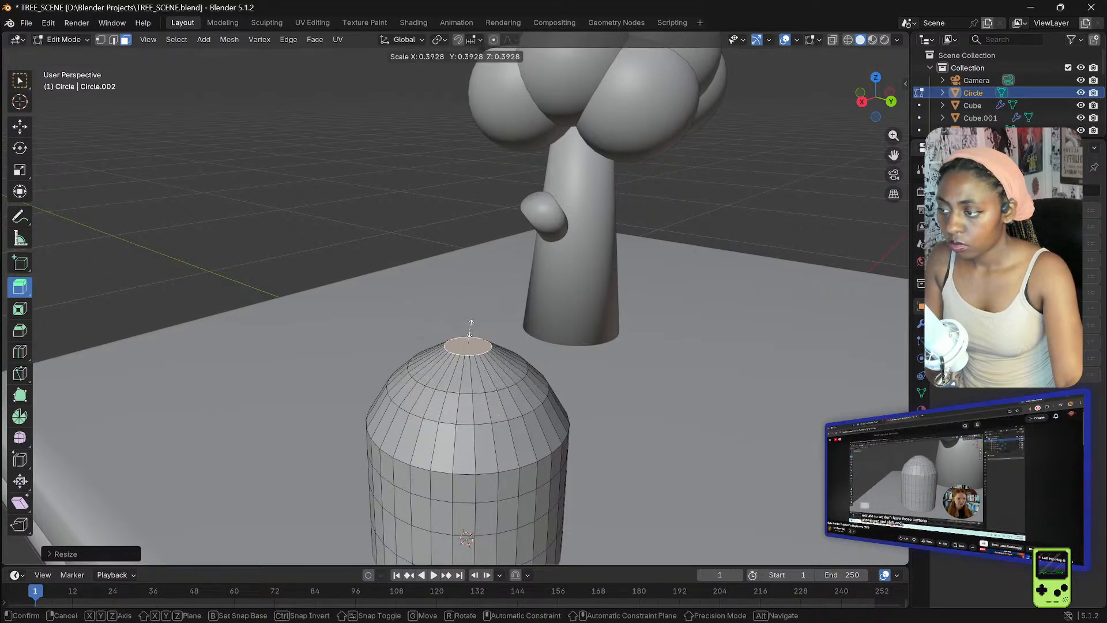
left_click(472, 339)
scroll(461, 299, "down", 3)
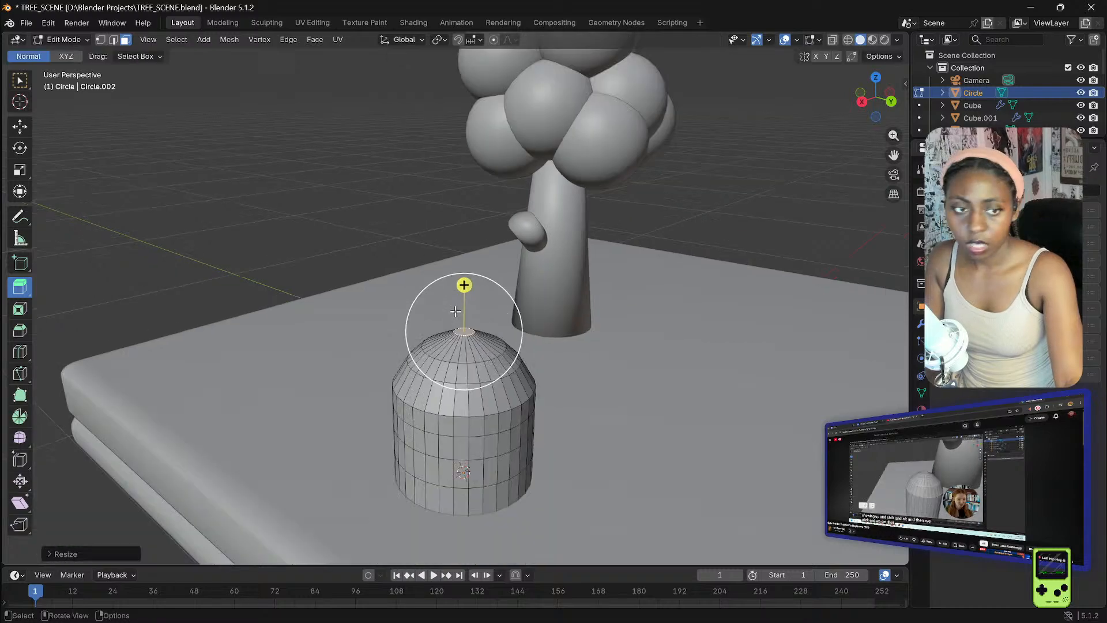
middle_click_drag(456, 298, 455, 291)
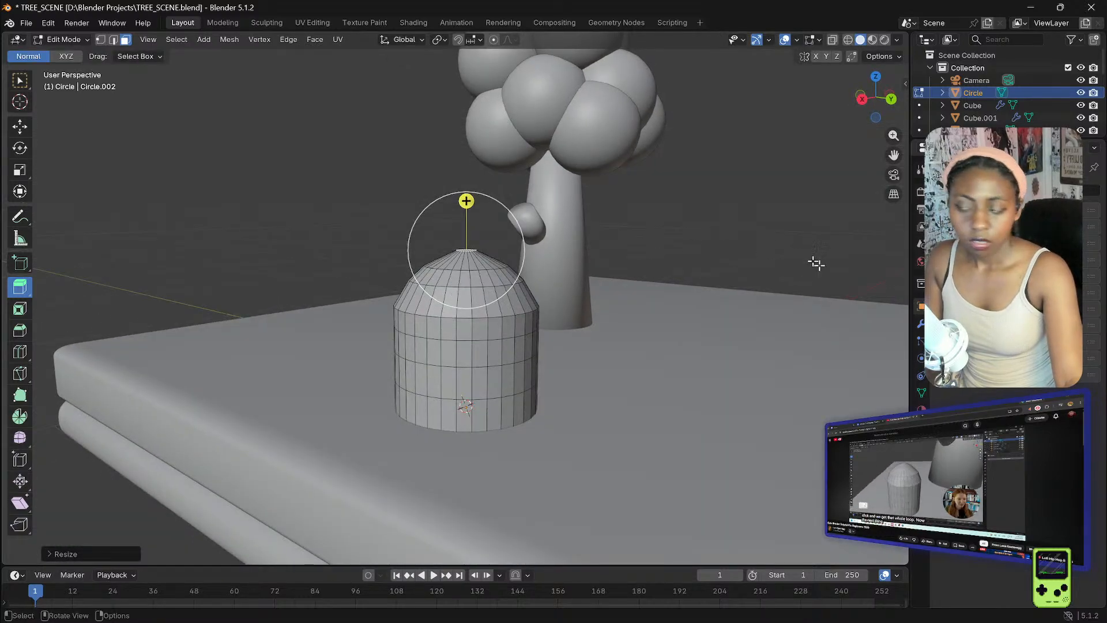
left_click(881, 478)
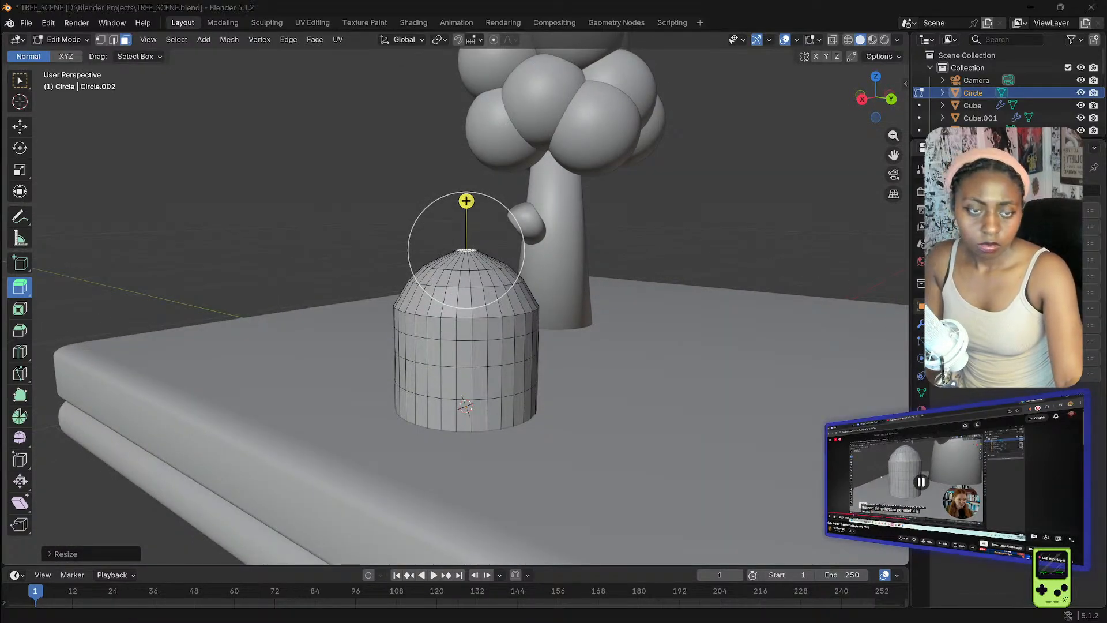
key("j")
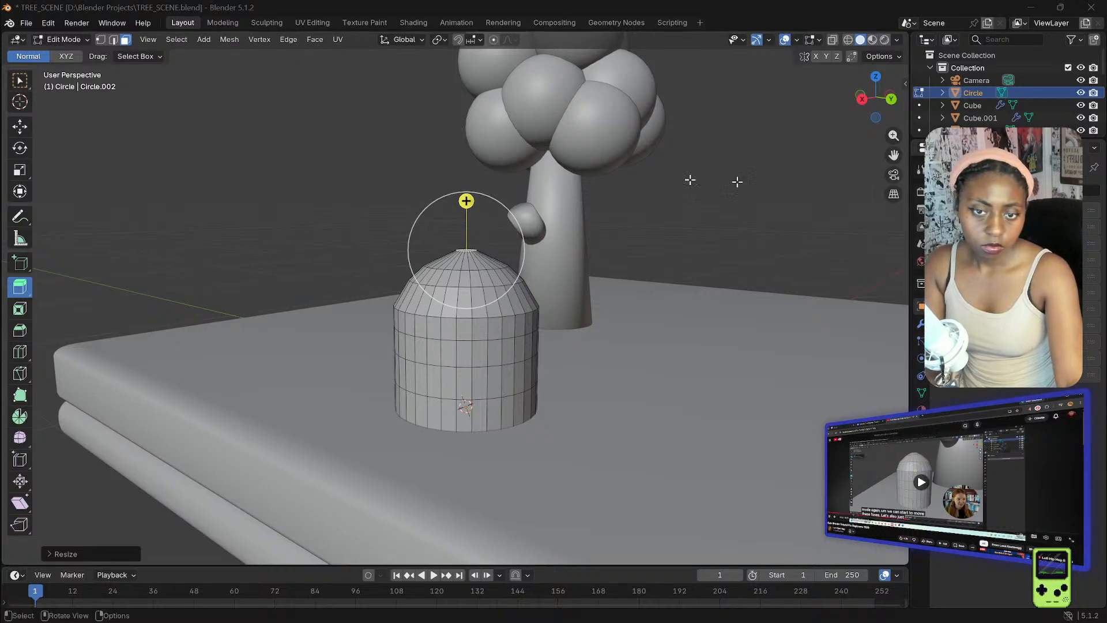
- Activate the Move tool and try selecting face loops just below the dome, clearing the selection again
left_click(27, 128)
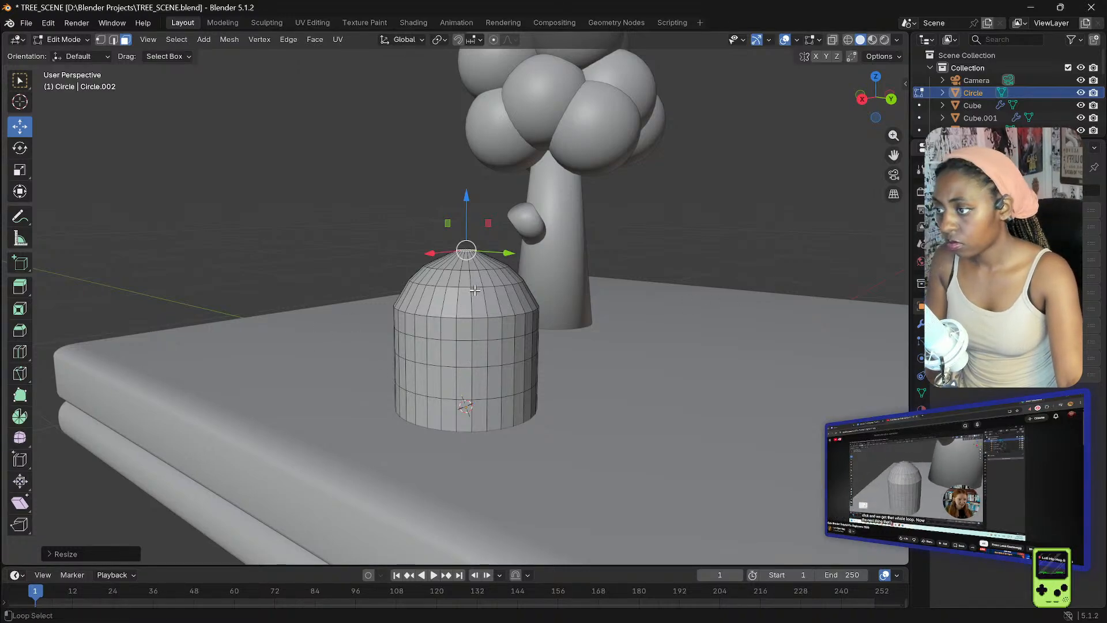
left_click(473, 319, "alt")
left_click(477, 321, "alt+shift")
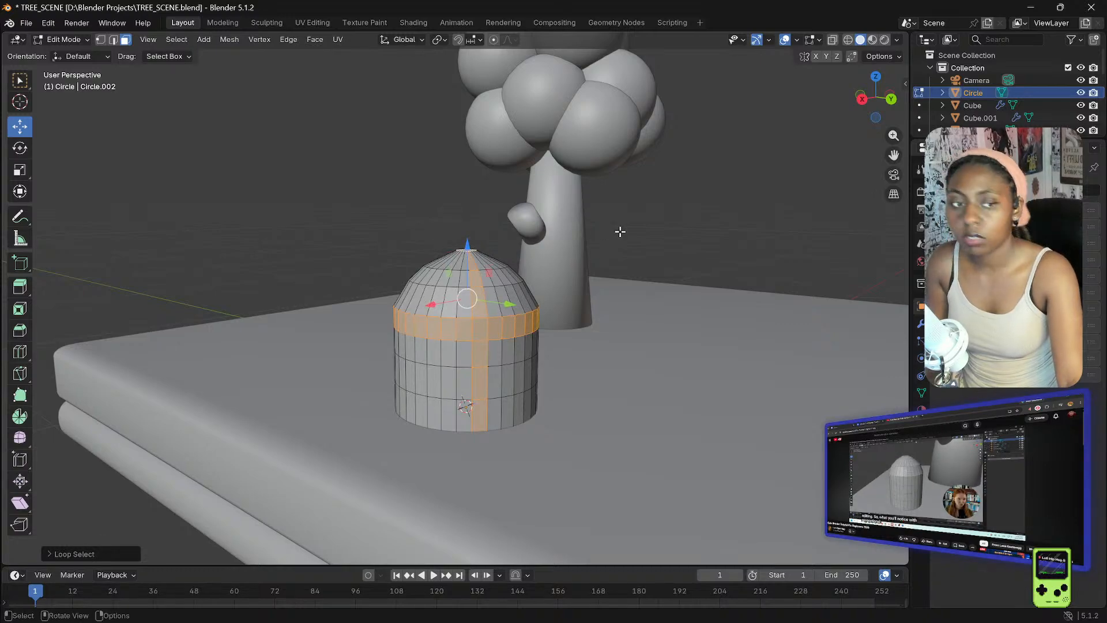
left_click(689, 254)
left_click(921, 482)
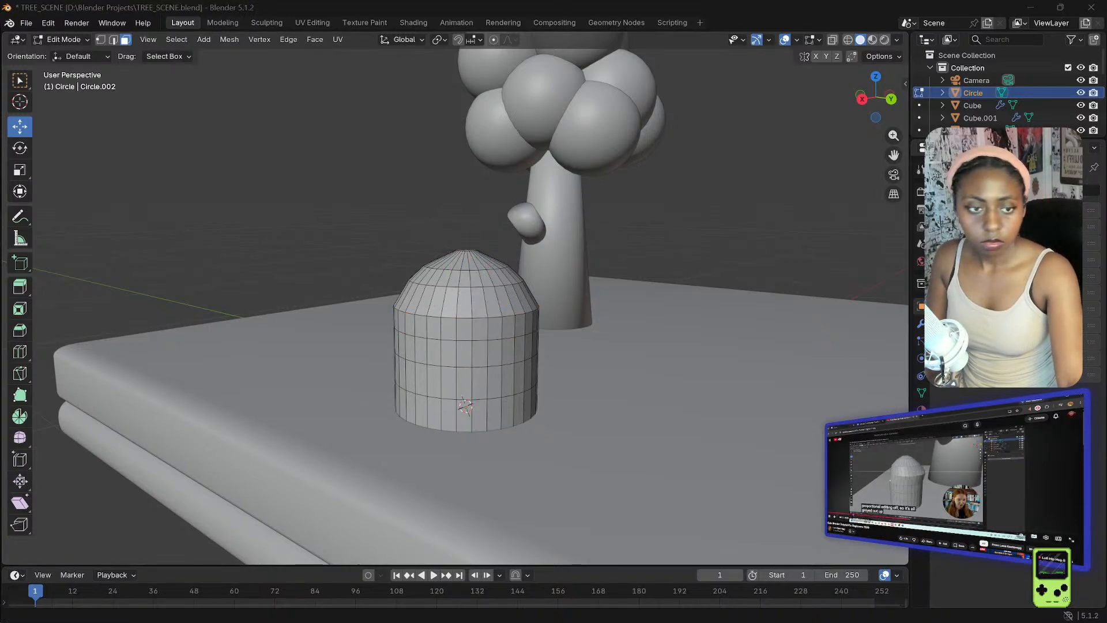
- Select the edge loop at the dome's base in edge select mode, try shifting it along Y and undo the move
left_click(114, 40)
left_click(921, 482)
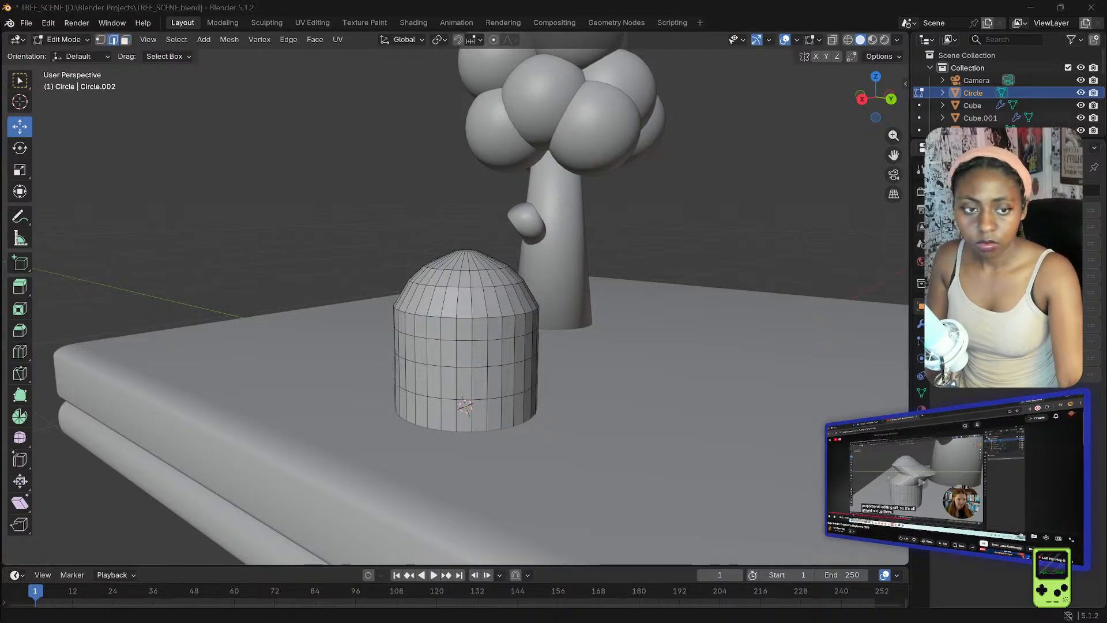
left_click(478, 313, "alt")
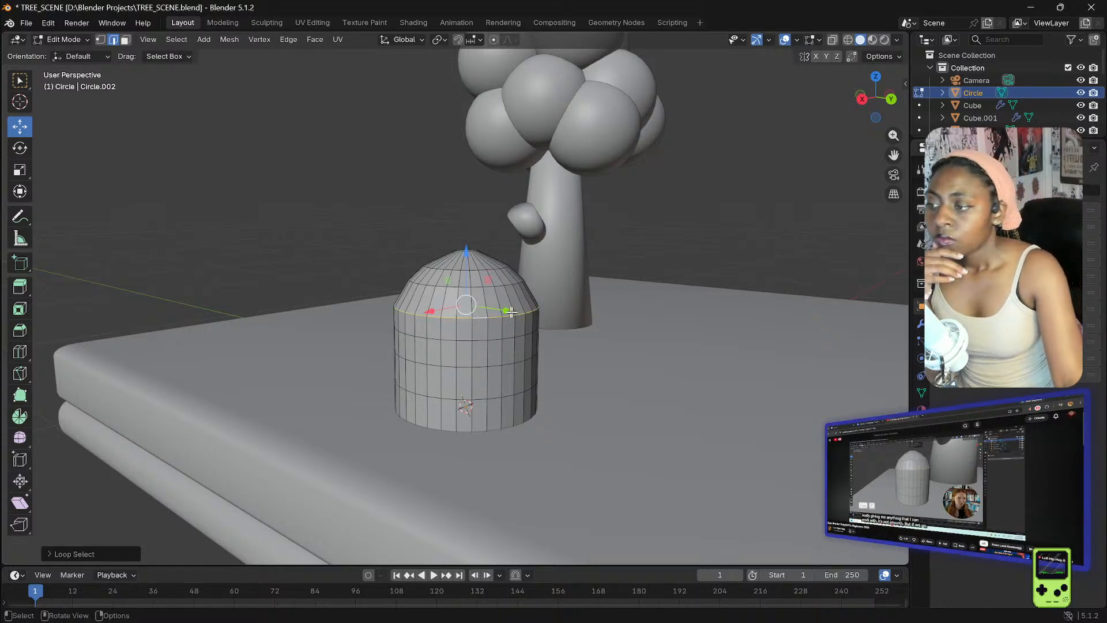
left_click_drag(505, 312, 532, 314)
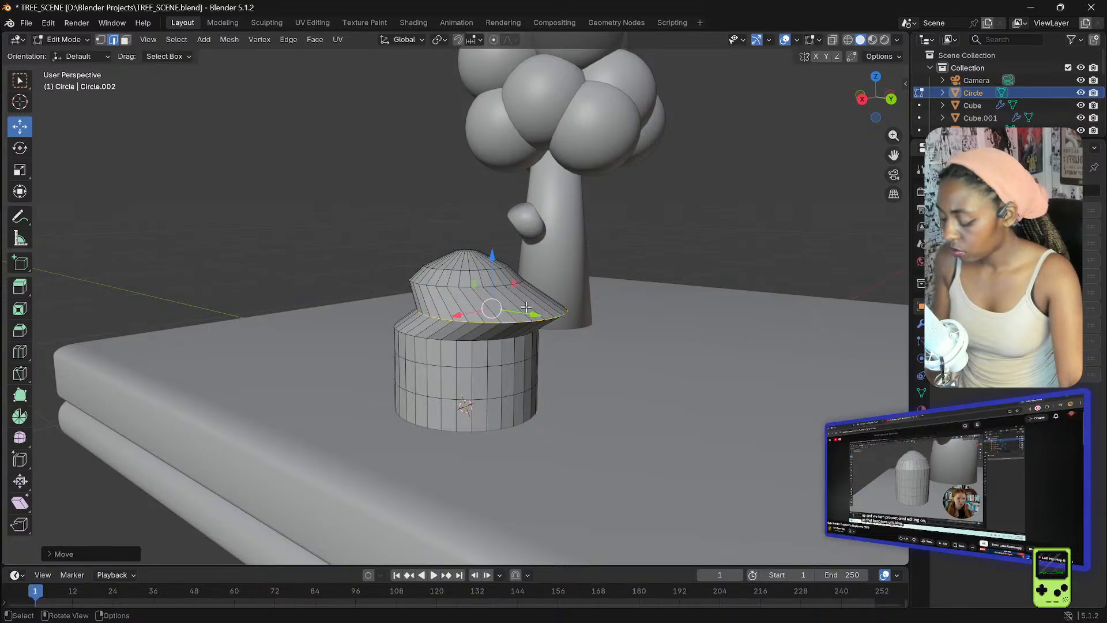
key("ctrl+z")
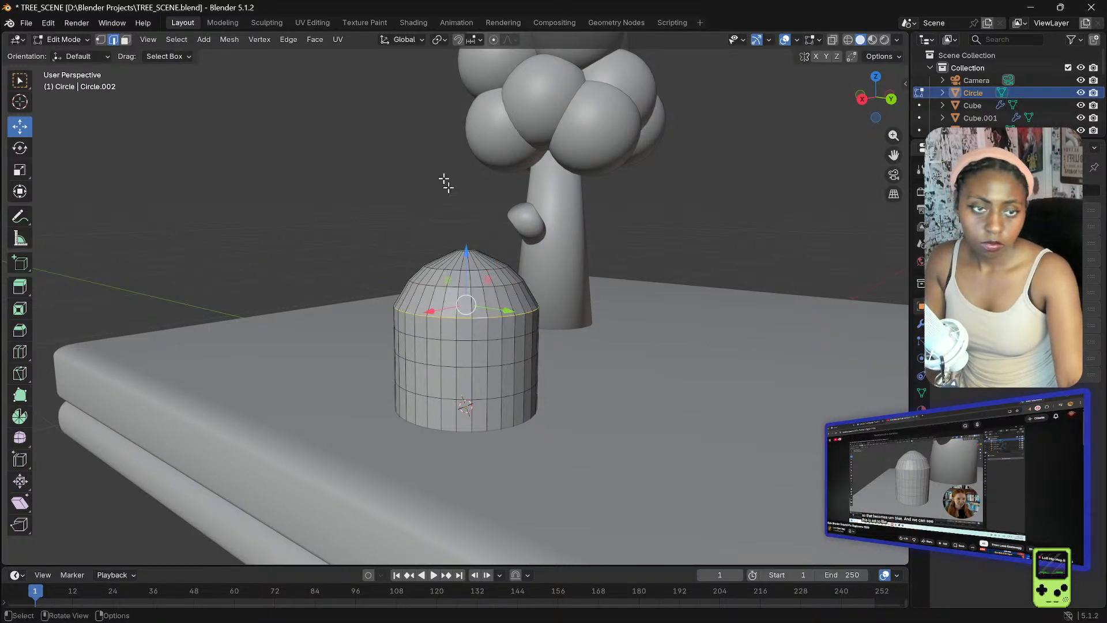
- Enable Proportional Editing with Smooth falloff
left_click(505, 40)
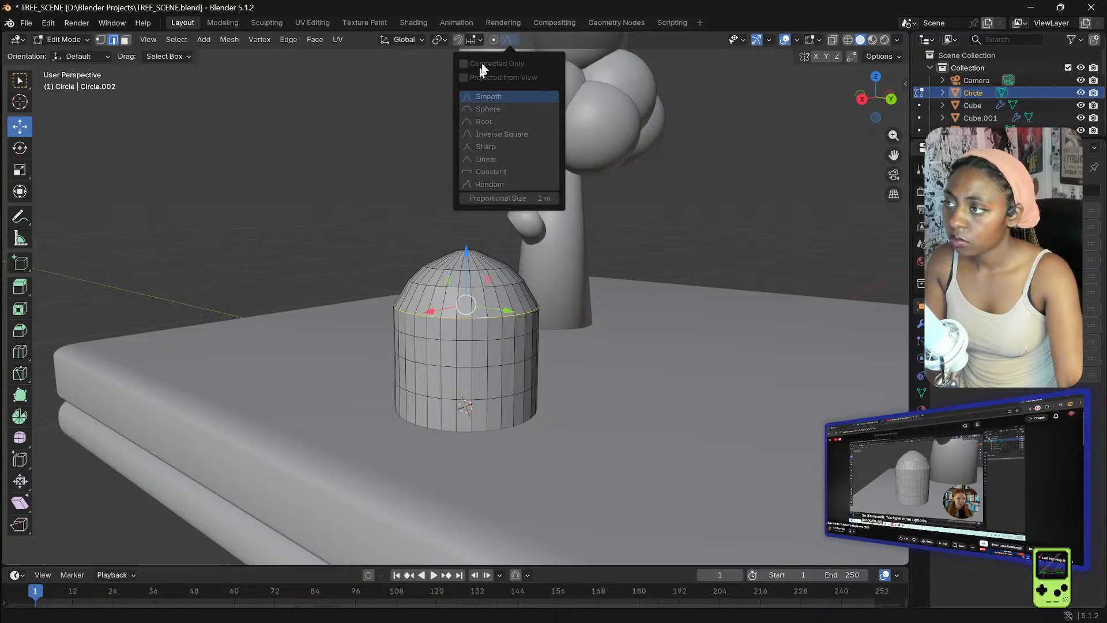
left_click(493, 40)
left_click(506, 39)
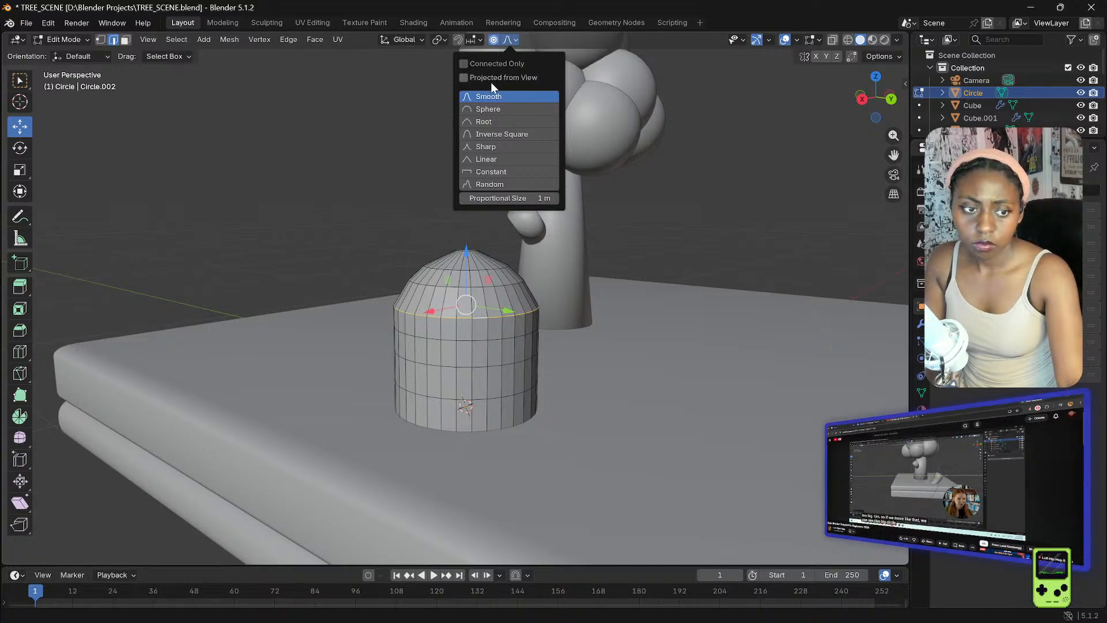
- Move the dome's base edge loop back and forth along Y to try the proportional falloff on the surrounding mesh
left_click_drag(504, 313, 563, 309)
middle_click_drag(542, 307, 563, 309)
left_click_drag(563, 309, 558, 338)
middle_click_drag(563, 309, 558, 339)
left_click_drag(558, 339, 473, 351)
middle_click_drag(558, 338, 508, 347)
left_click_drag(474, 351, 486, 313)
scroll(496, 305, "down", 3)
middle_click_drag(558, 315, 593, 301)
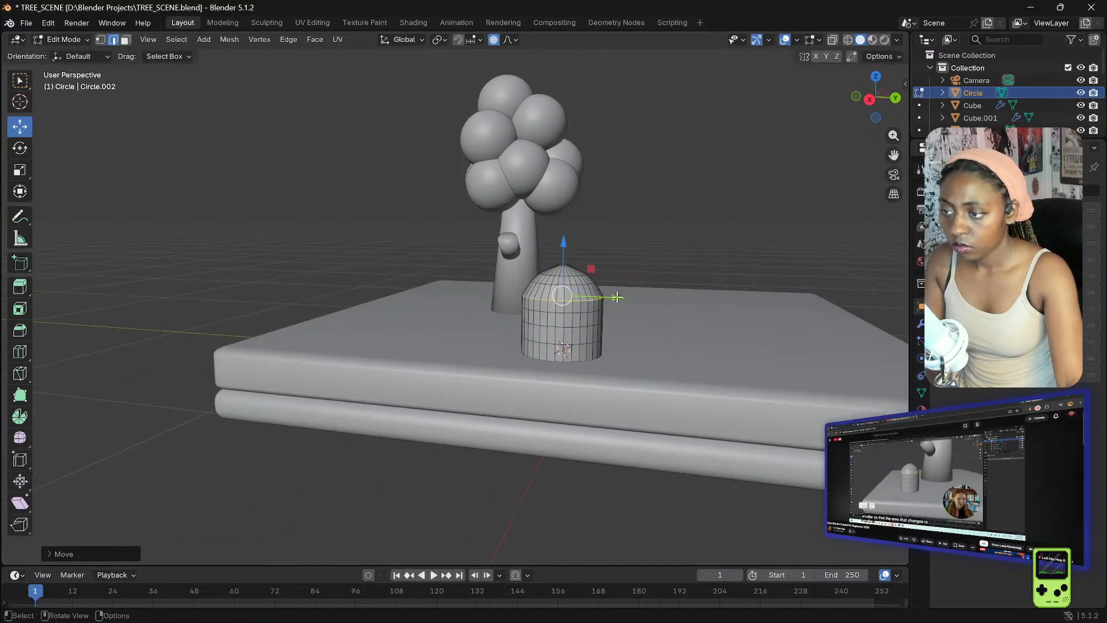
scroll(617, 297, "up", 2)
left_click_drag(667, 297, 636, 327)
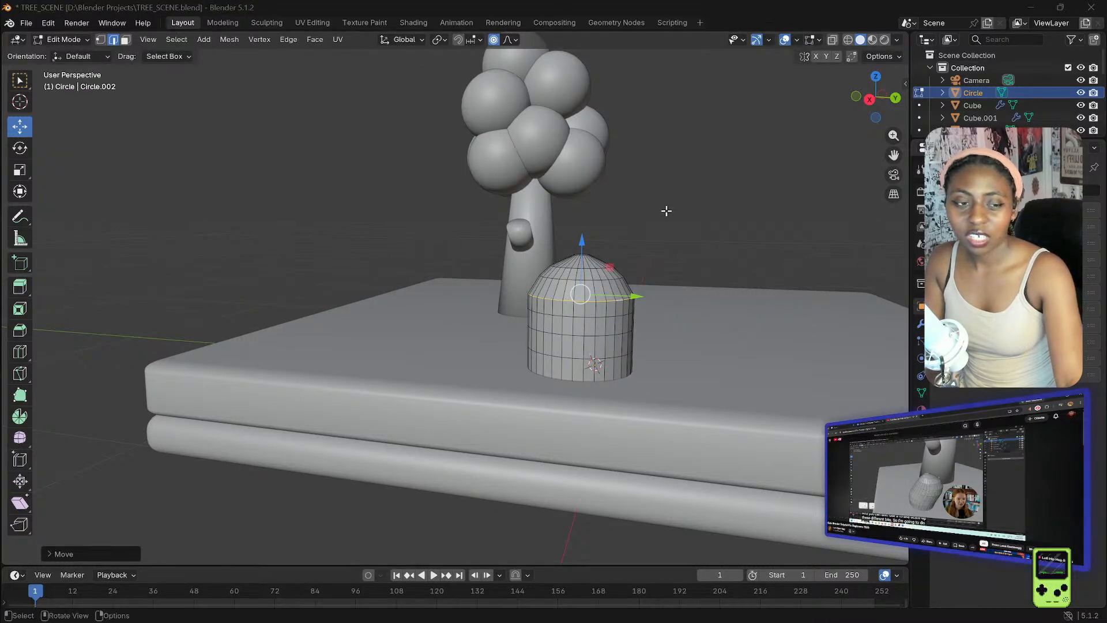
- Shift the dome's base loop far along positive Y so the tuft moves along the slab and leans slightly
middle_click_drag(749, 146, 689, 191)
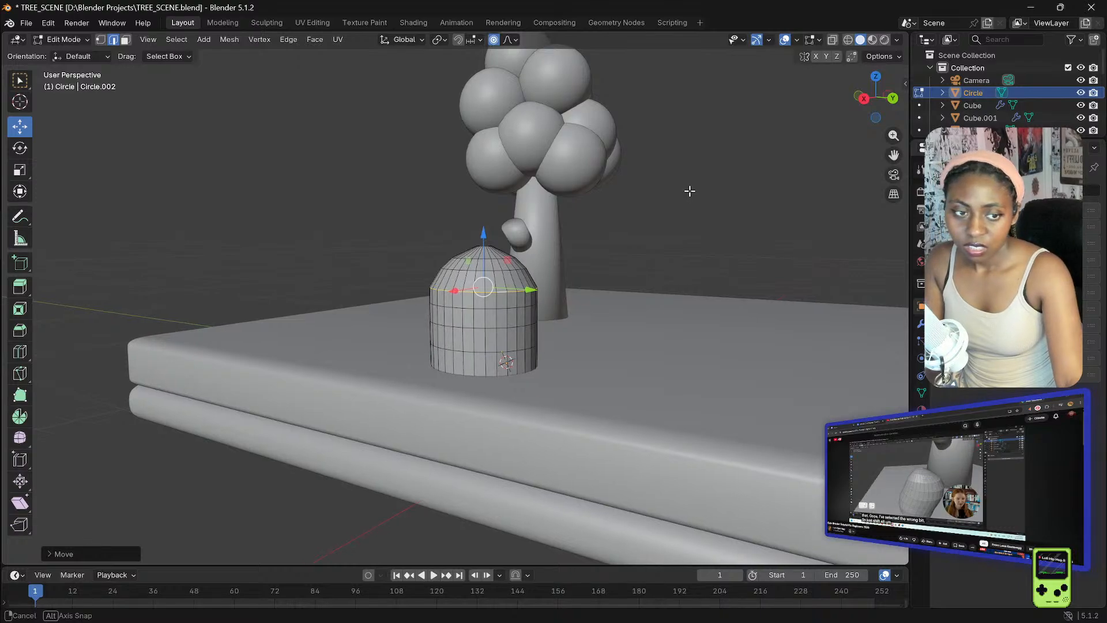
middle_click_drag(690, 191, 690, 186)
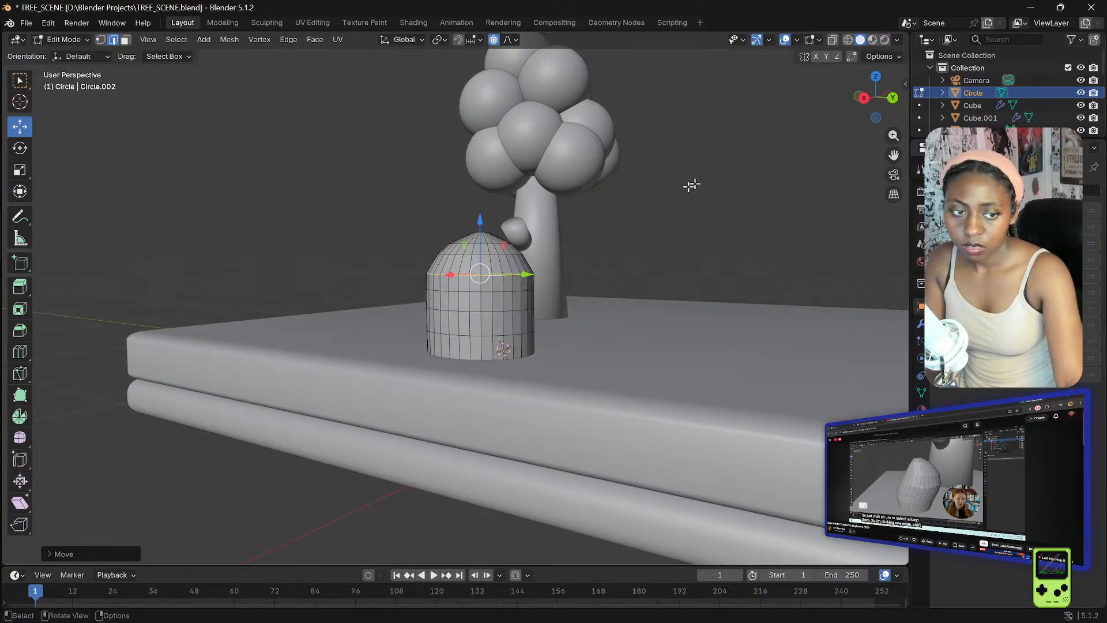
left_click_drag(527, 286, 785, 316)
middle_click_drag(669, 233, 657, 228)
scroll(657, 229, "down", 4)
middle_click_drag(675, 267, 695, 284)
left_click_drag(599, 407, 644, 425)
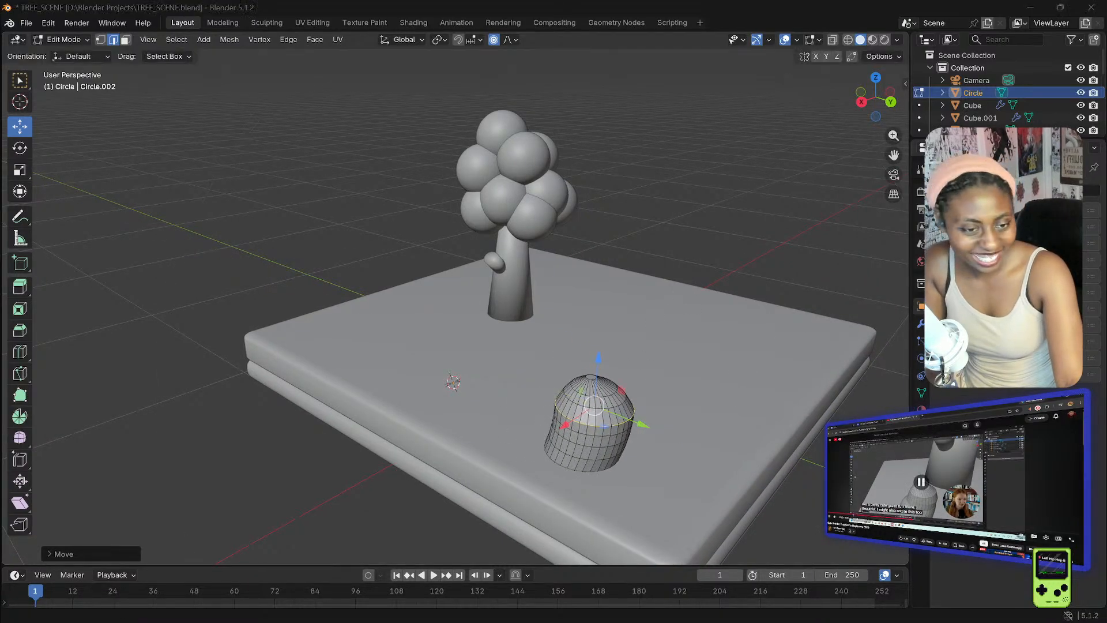
- Select the edge loop just above the tuft's base and adjust its position along Y, ending slightly further toward positive Y
mouse_move(678, 271)
middle_mouse_down()
mouse_move(680, 225)
mouse_move(677, 263)
middle_mouse_up()
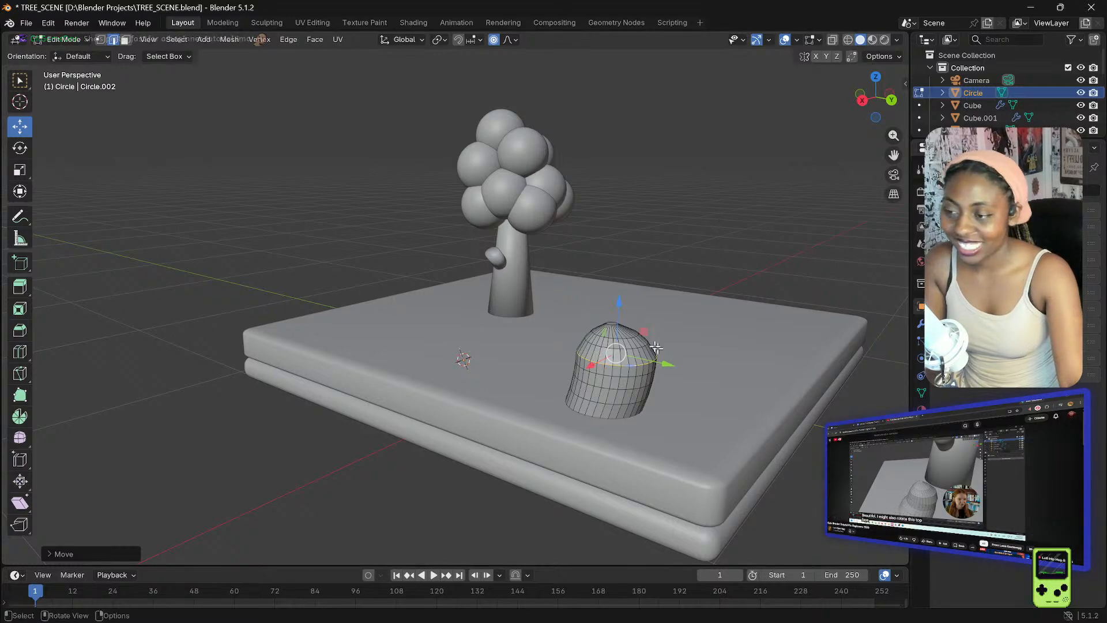
scroll(636, 333, "up", 3)
middle_click_drag(725, 332, 703, 324)
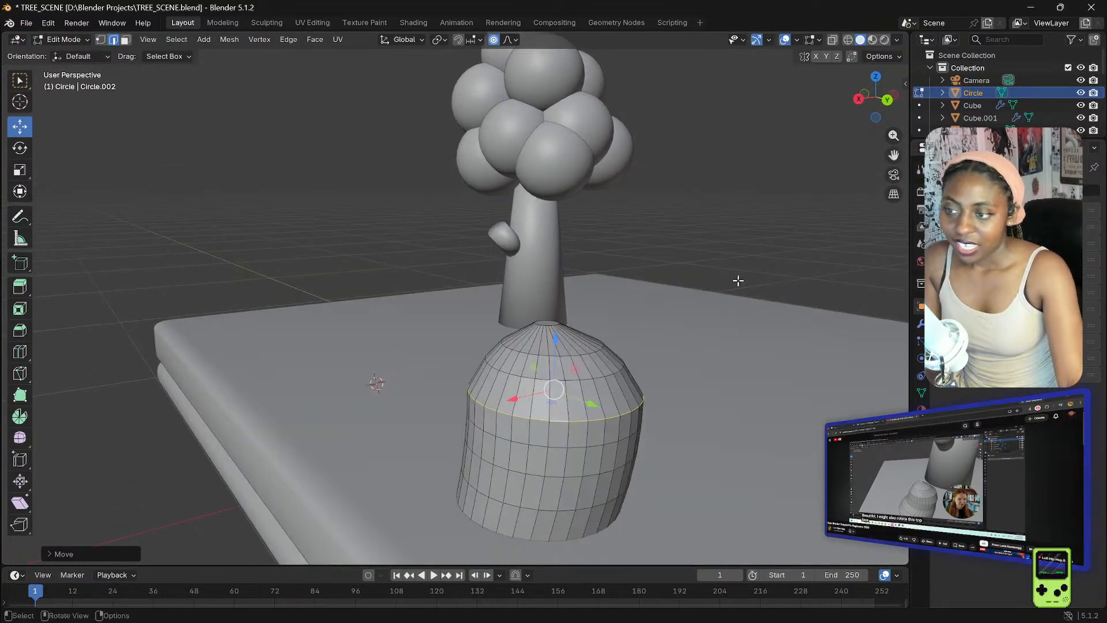
left_click_drag(894, 157, 861, 122)
middle_click_drag(754, 197, 791, 204)
left_click_drag(894, 156, 782, 93)
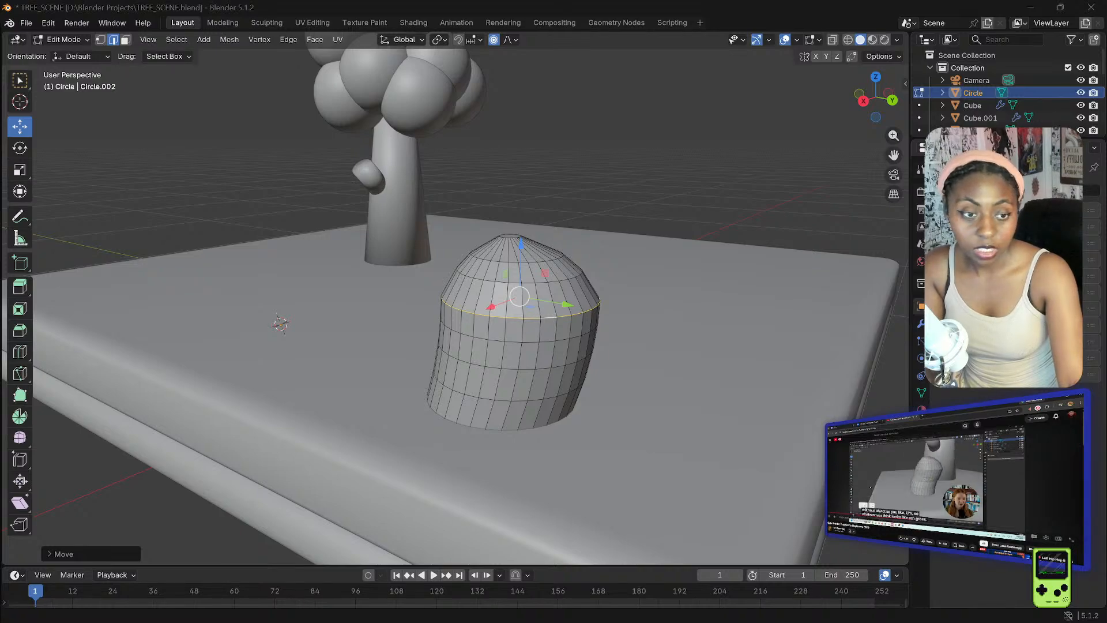
left_click(517, 401, "alt")
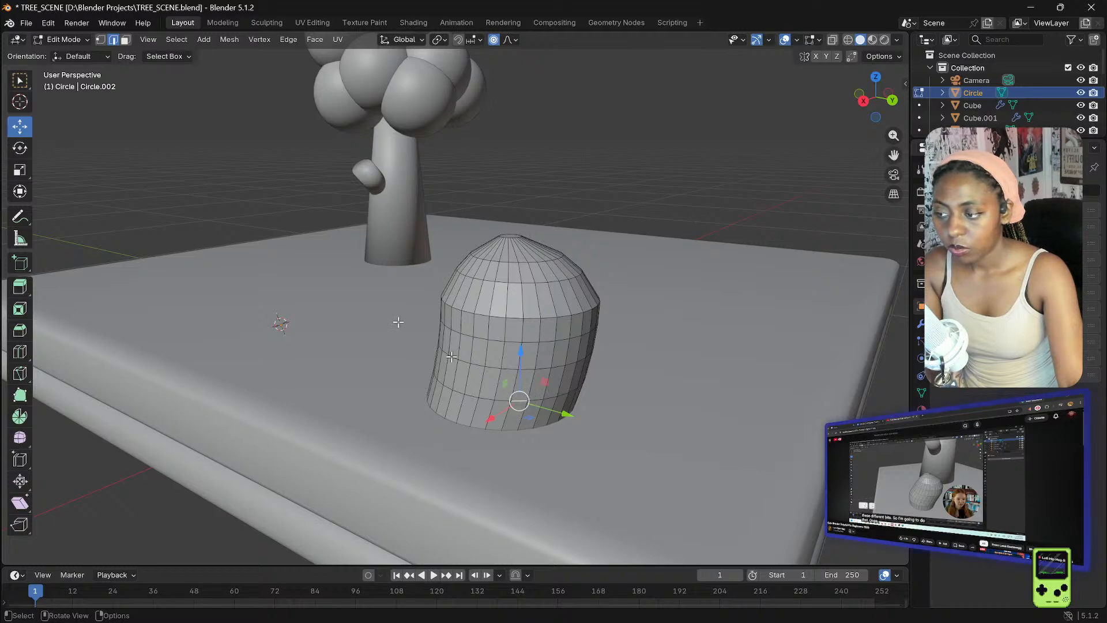
left_click(22, 83)
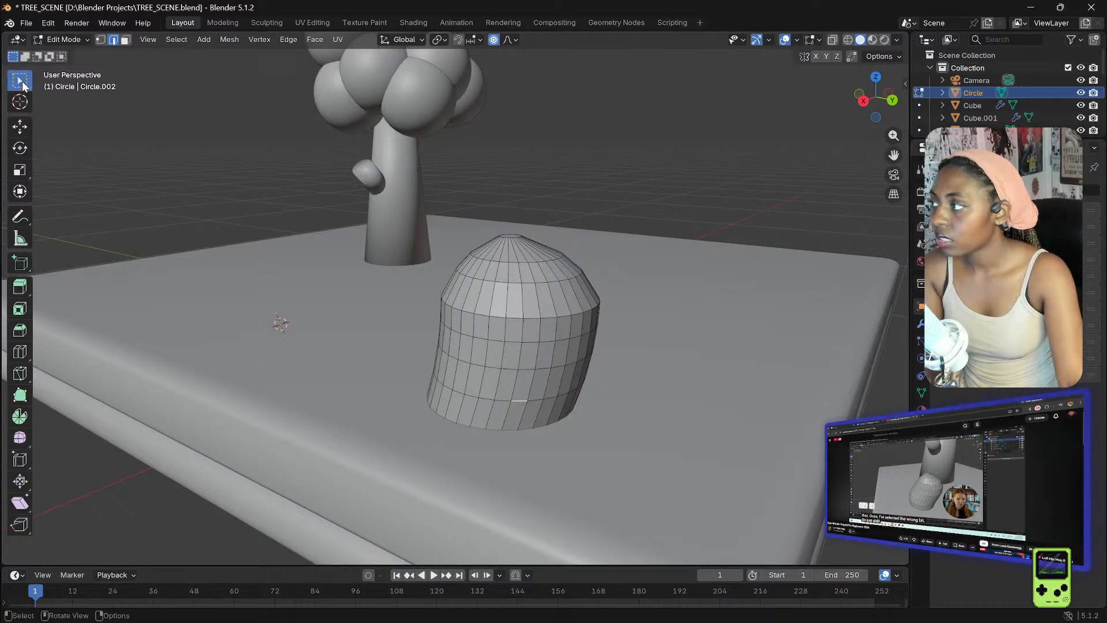
left_click(518, 400, "alt")
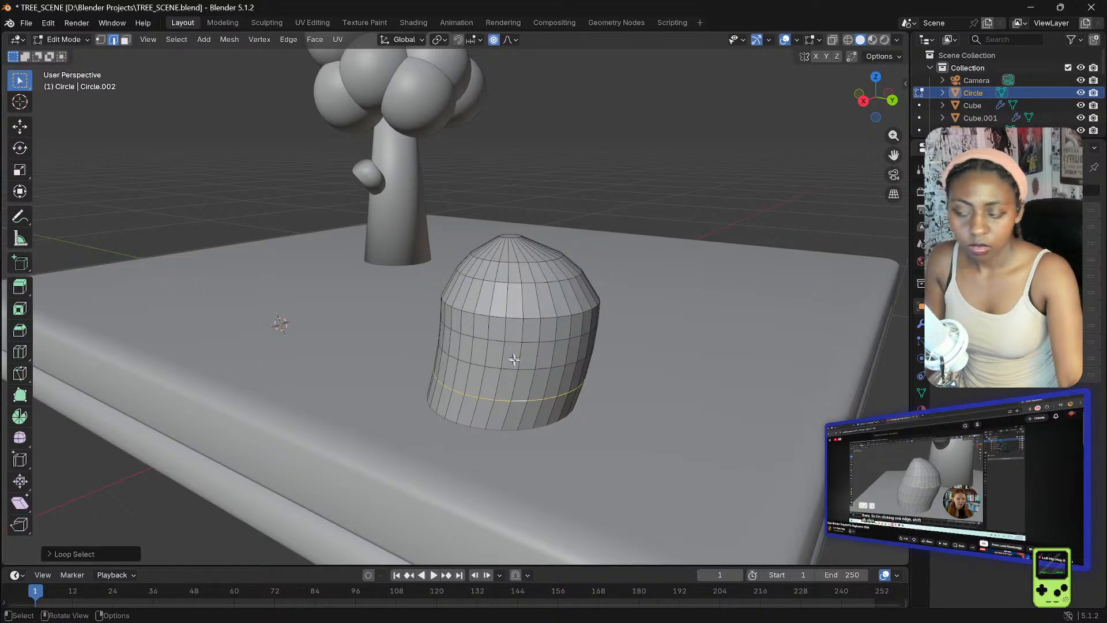
left_click(20, 125)
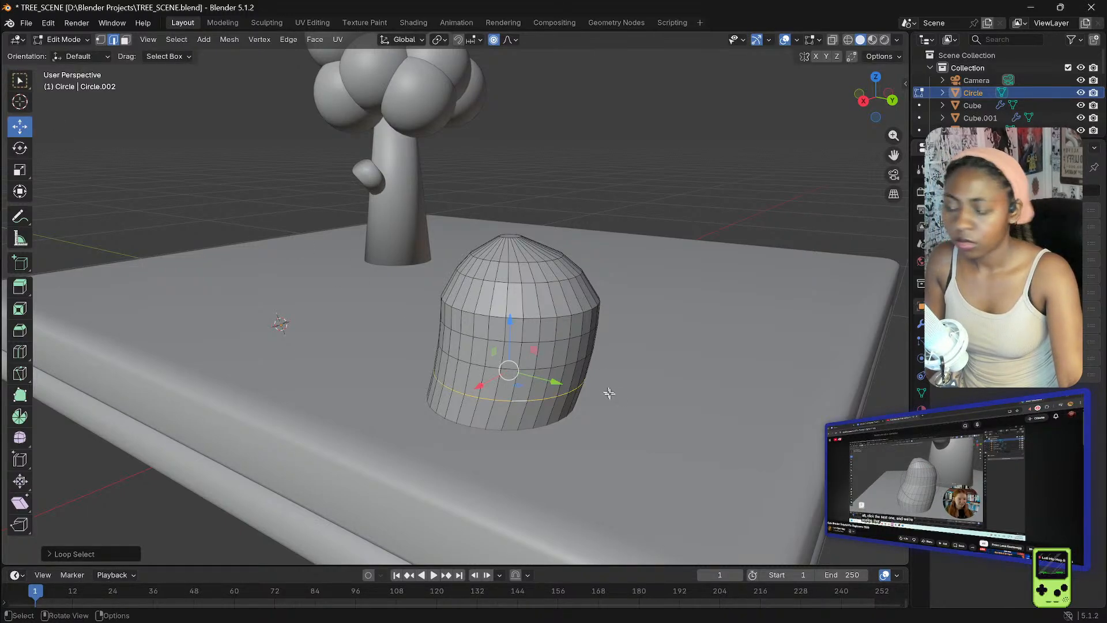
left_click_drag(562, 386, 507, 369)
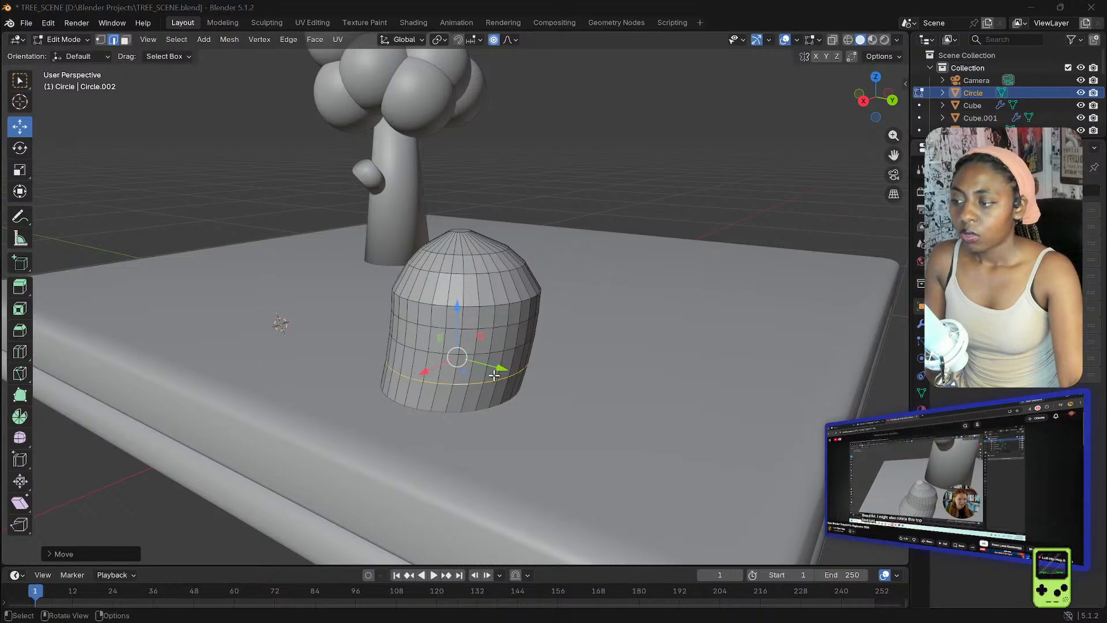
left_click_drag(498, 375, 552, 390)
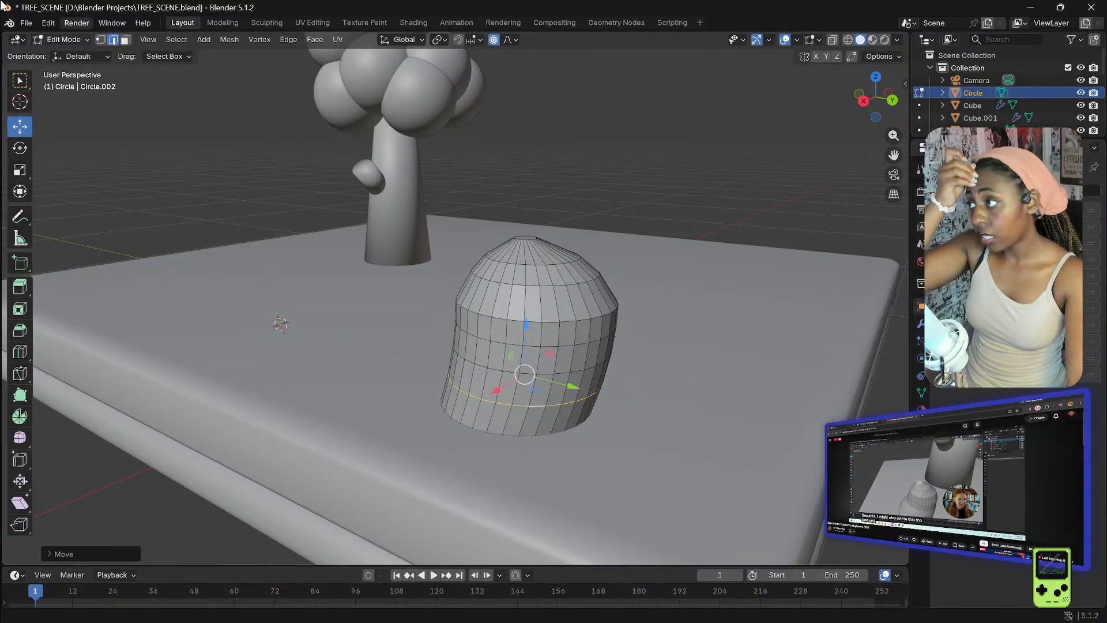
left_click(125, 39)
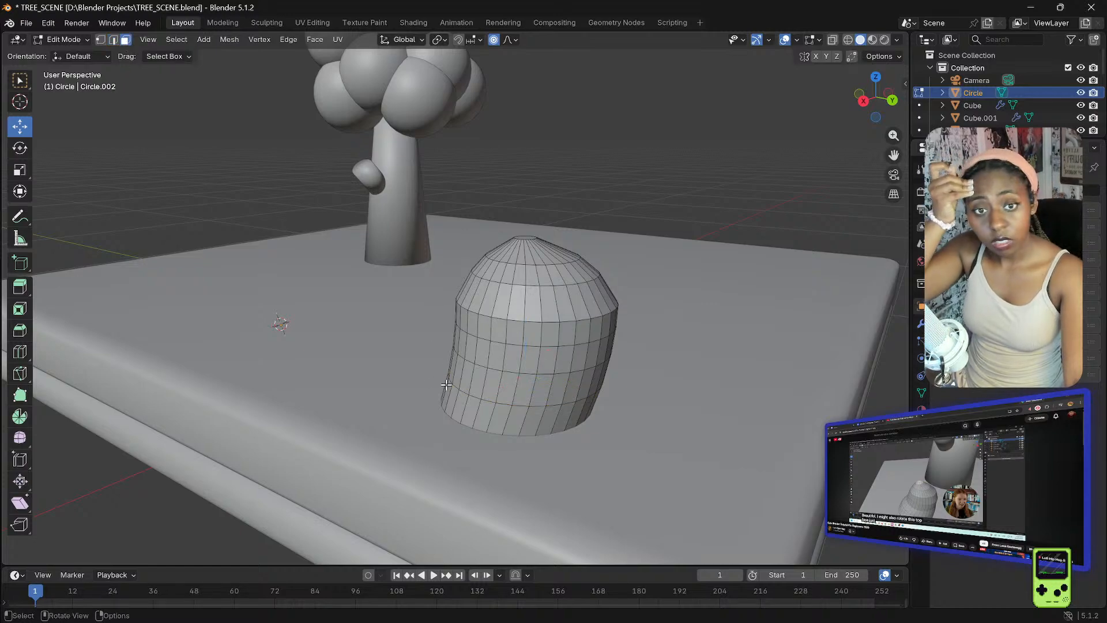
left_click(113, 40)
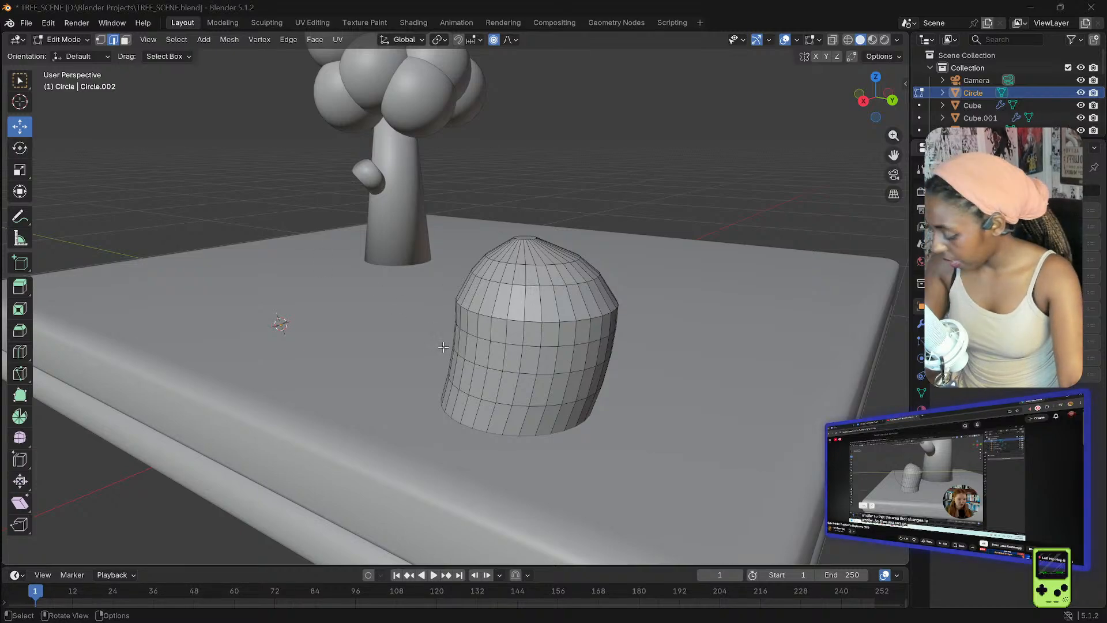
- Select the edge loop just below the dome's base and nudge it slightly along Y
left_click(512, 344, "alt")
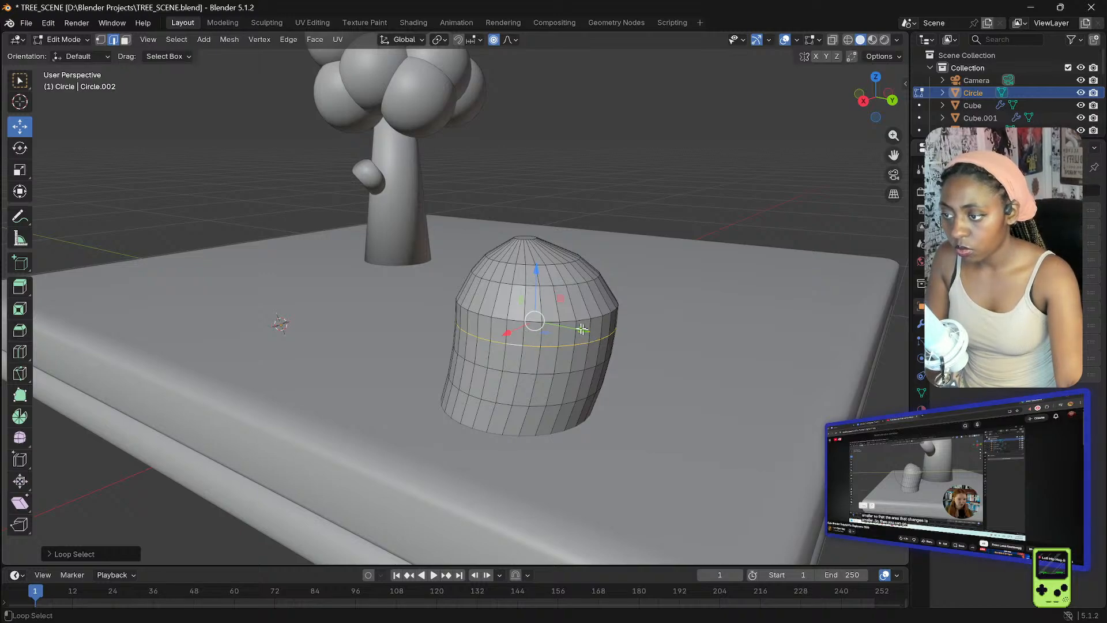
mouse_move(586, 330)
left_mouse_down()
mouse_move(567, 329)
mouse_move(564, 291)
mouse_move(645, 198)
mouse_move(587, 324)
left_mouse_up()
scroll(535, 326, "up", 3)
scroll(535, 326, "down", 1)
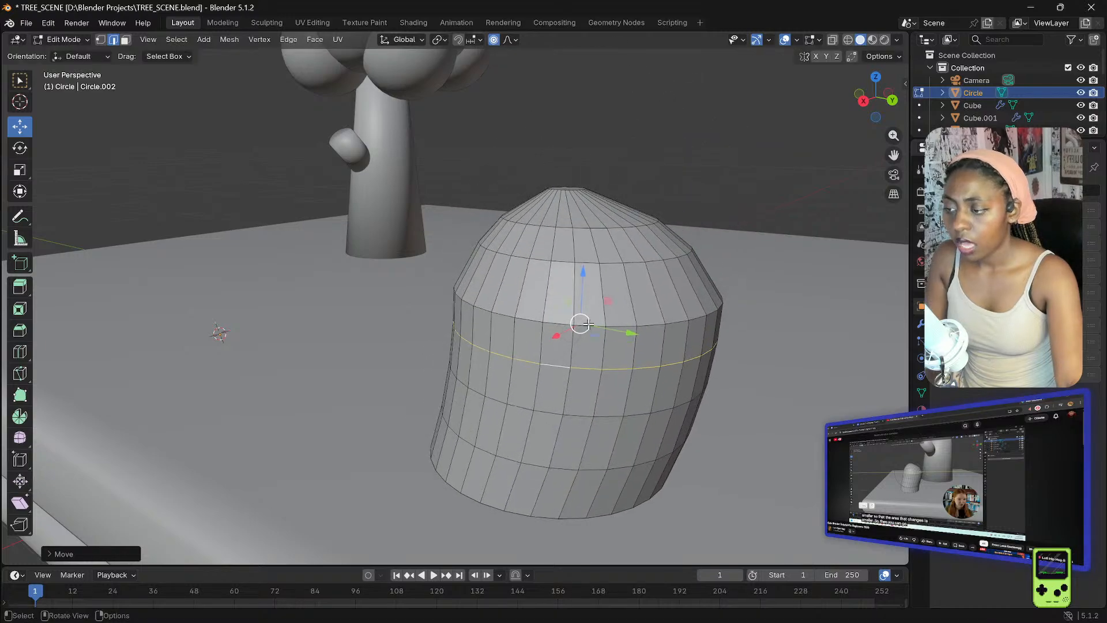
scroll(737, 218, "down", 4)
mouse_move(548, 287)
middle_mouse_down()
mouse_move(593, 306)
mouse_move(553, 304)
middle_mouse_up()
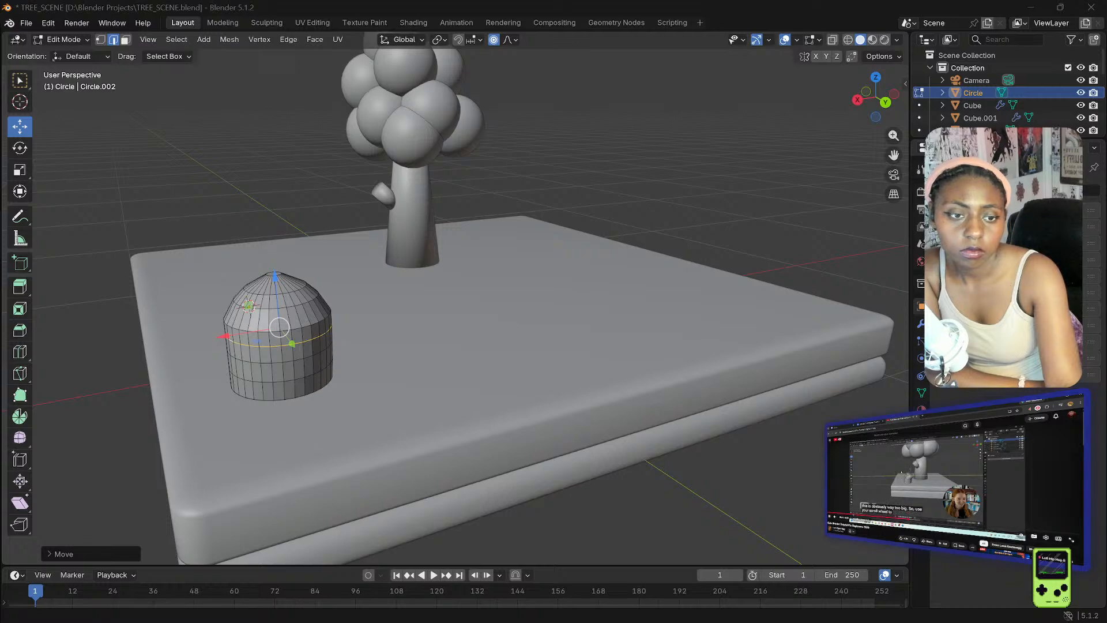
- Reselect the full edge loop just below the dome's base and make the Move tool active
scroll(544, 291, "up", 3)
middle_click_drag(253, 288, 294, 276)
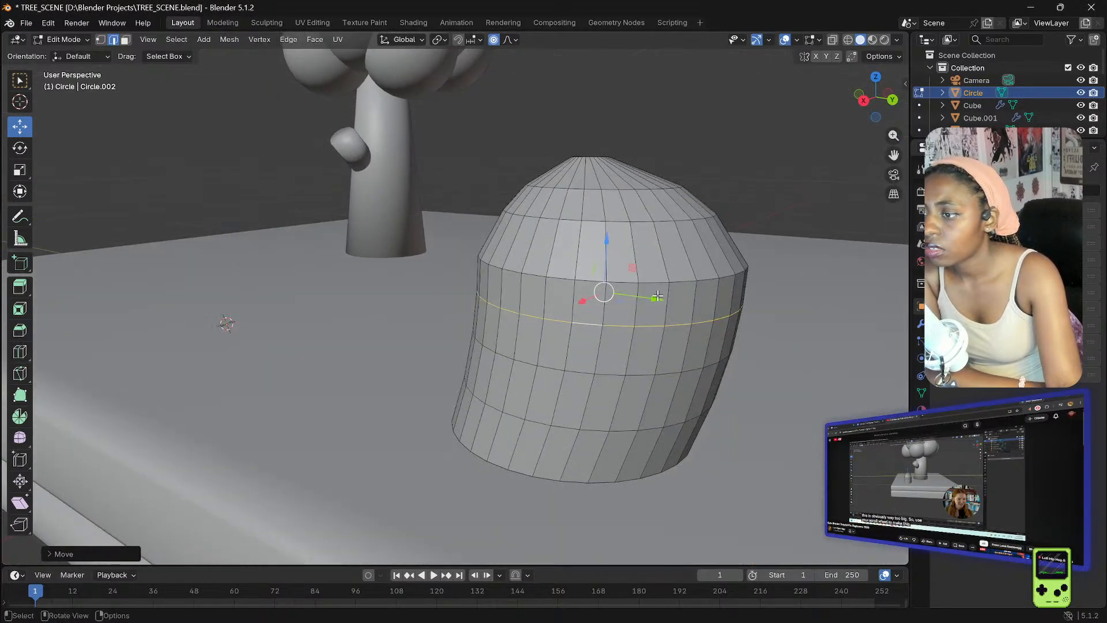
left_click(657, 298)
key("w")
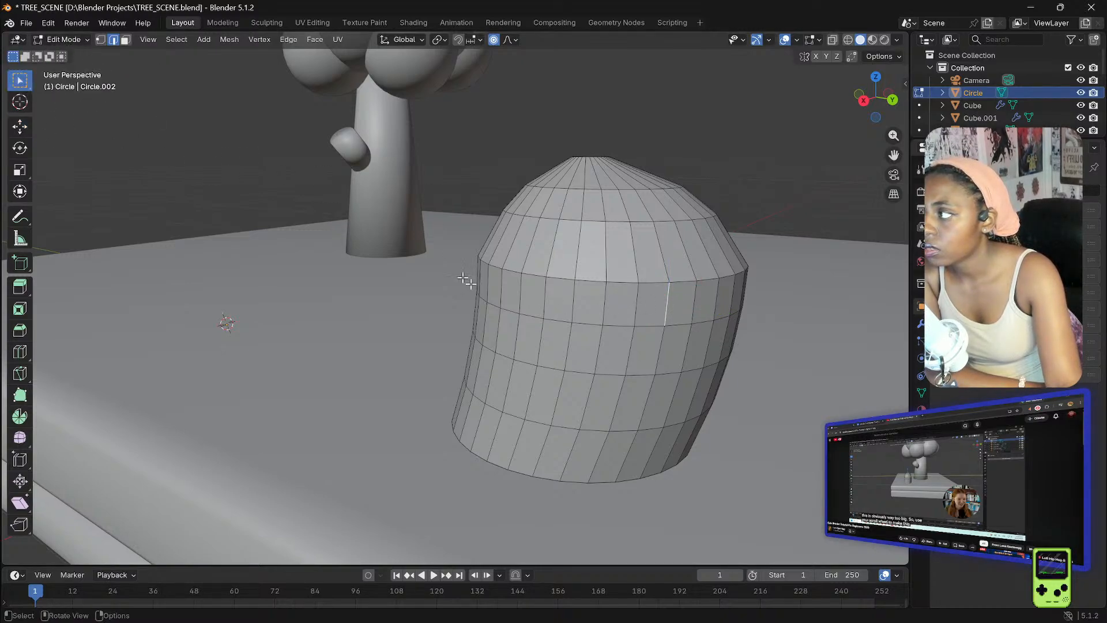
left_click(591, 324, "alt")
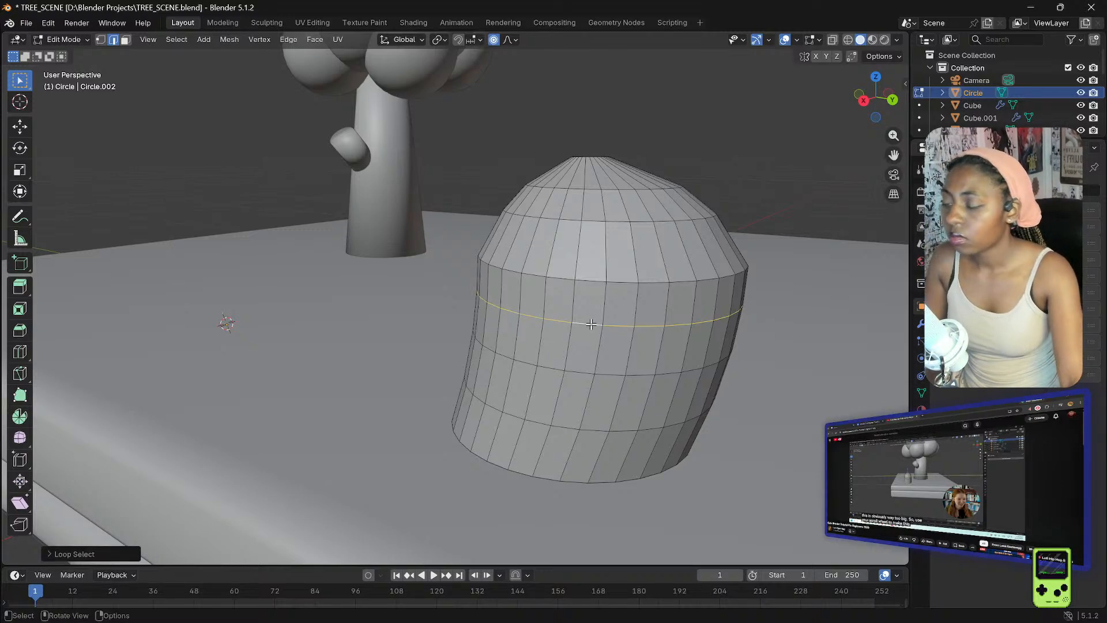
left_click(19, 126)
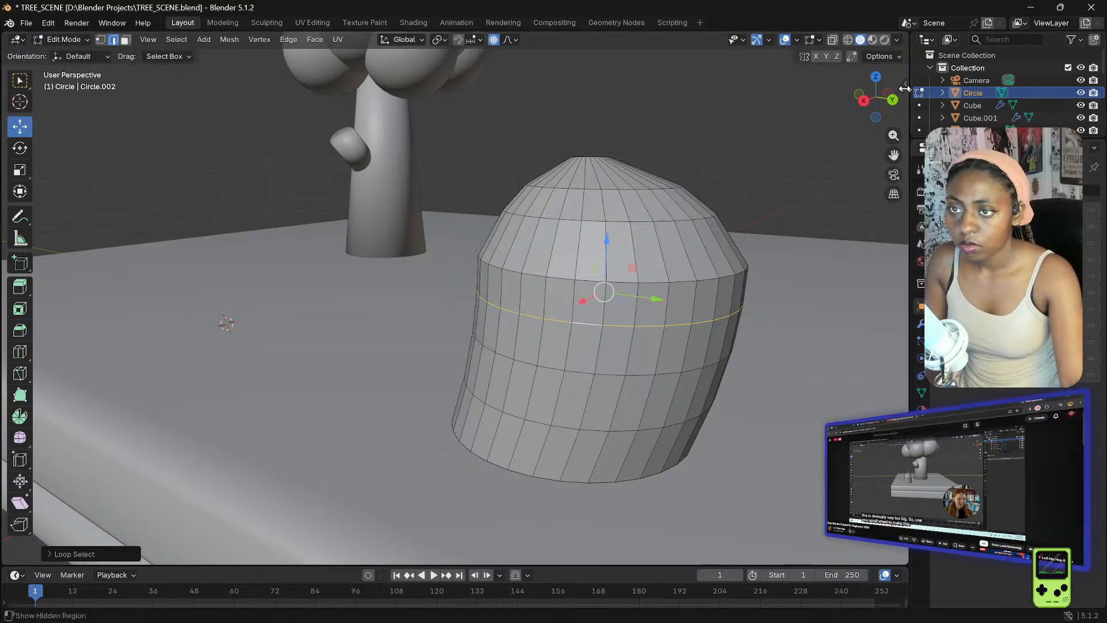
- Move the selected loop along negative Y with proportional falloff, carrying the tuft back along the slab
scroll(880, 97, "down", 3)
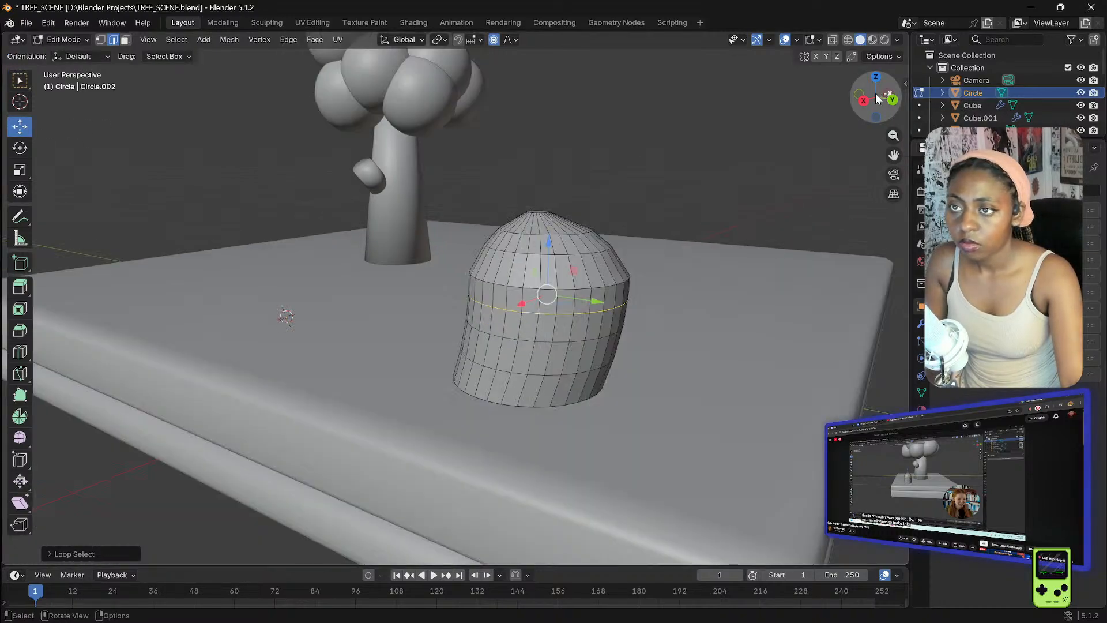
left_click(875, 118)
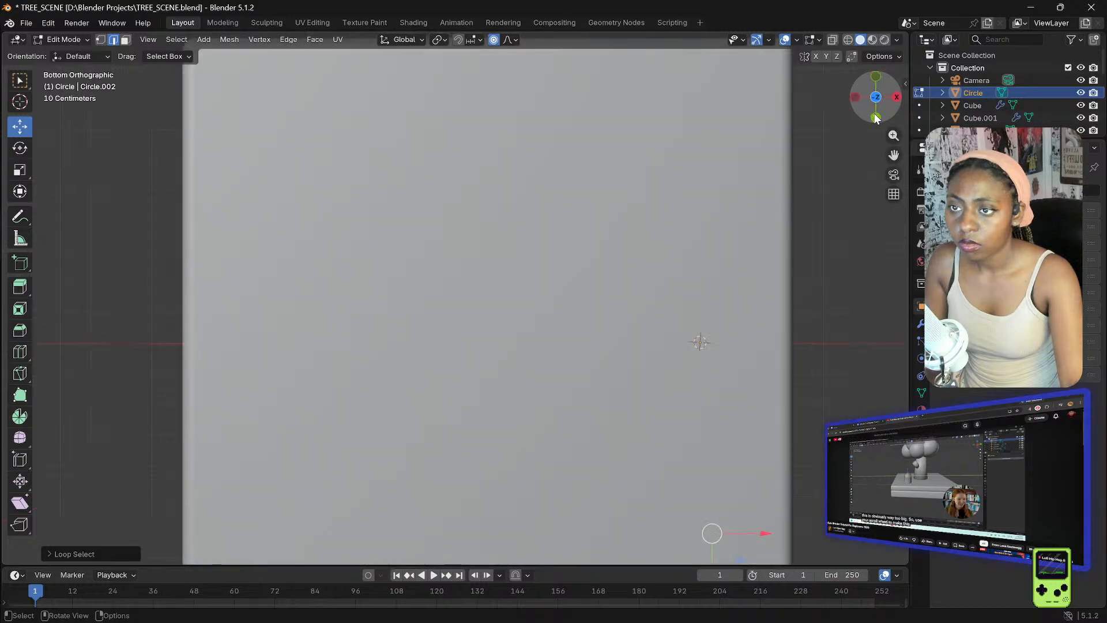
left_click(874, 78)
middle_click_drag(846, 108, 639, 157)
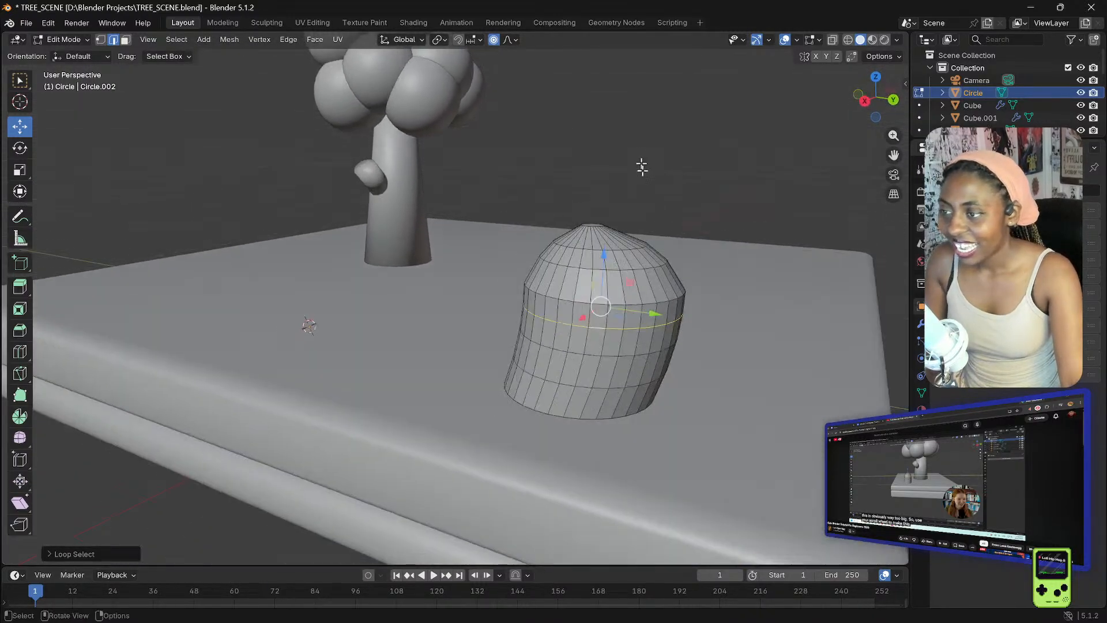
left_click_drag(645, 311, 557, 300)
scroll(568, 298, "down", 5)
scroll(539, 308, "up", 19)
scroll(518, 312, "up", 2)
scroll(569, 309, "up", 7)
scroll(558, 301, "up", 3)
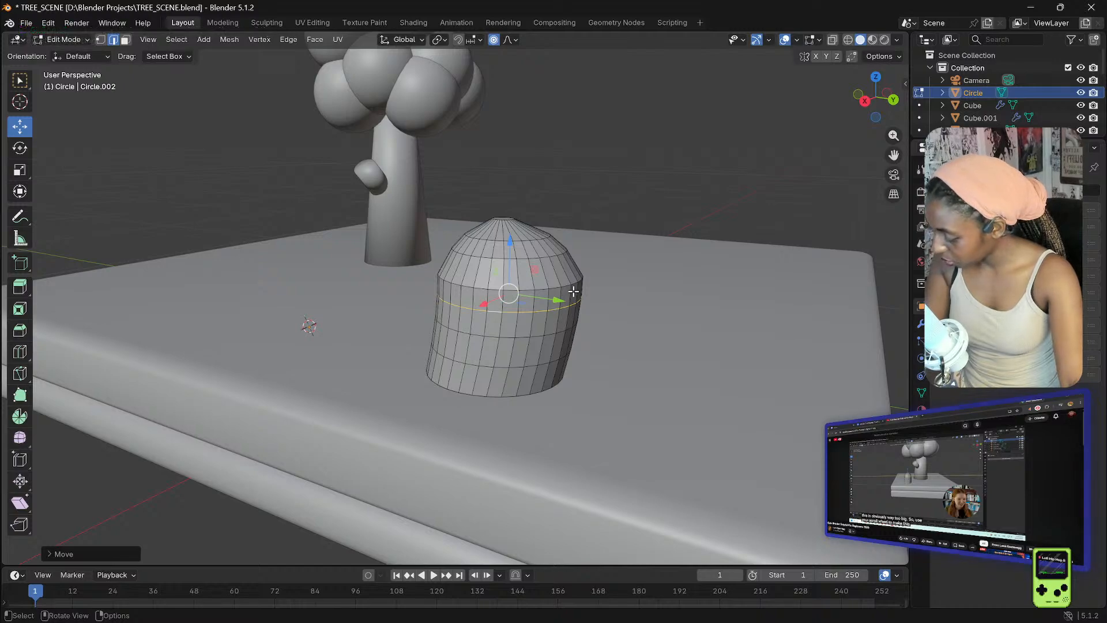
scroll(573, 291, "down", 7)
scroll(529, 267, "up", 4)
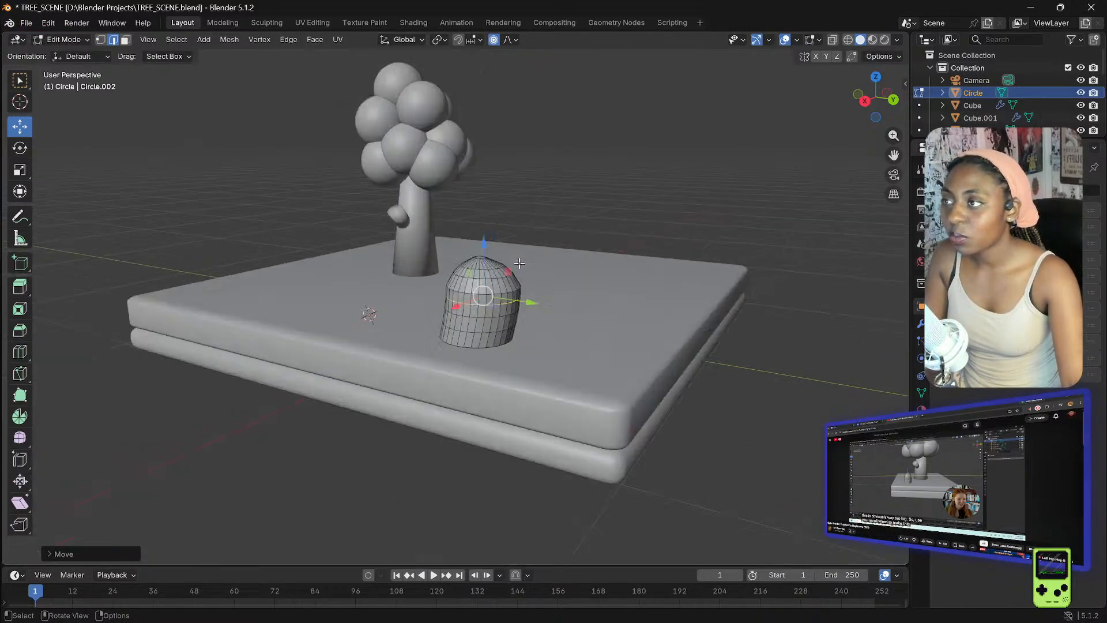
scroll(519, 263, "up", 5)
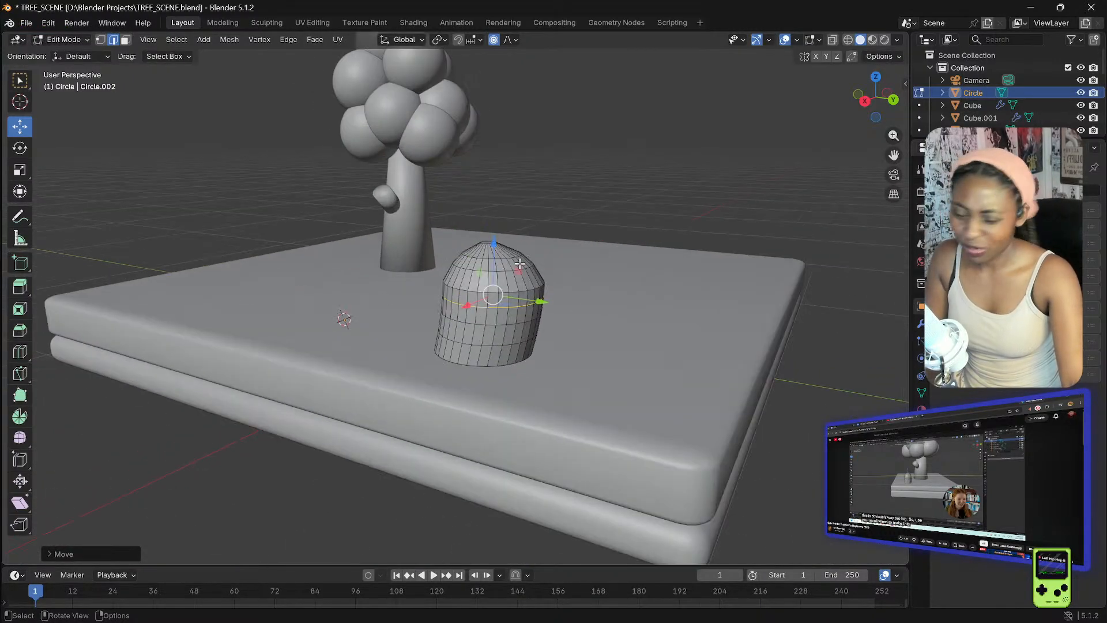
scroll(520, 263, "down", 4)
scroll(522, 269, "up", 4)
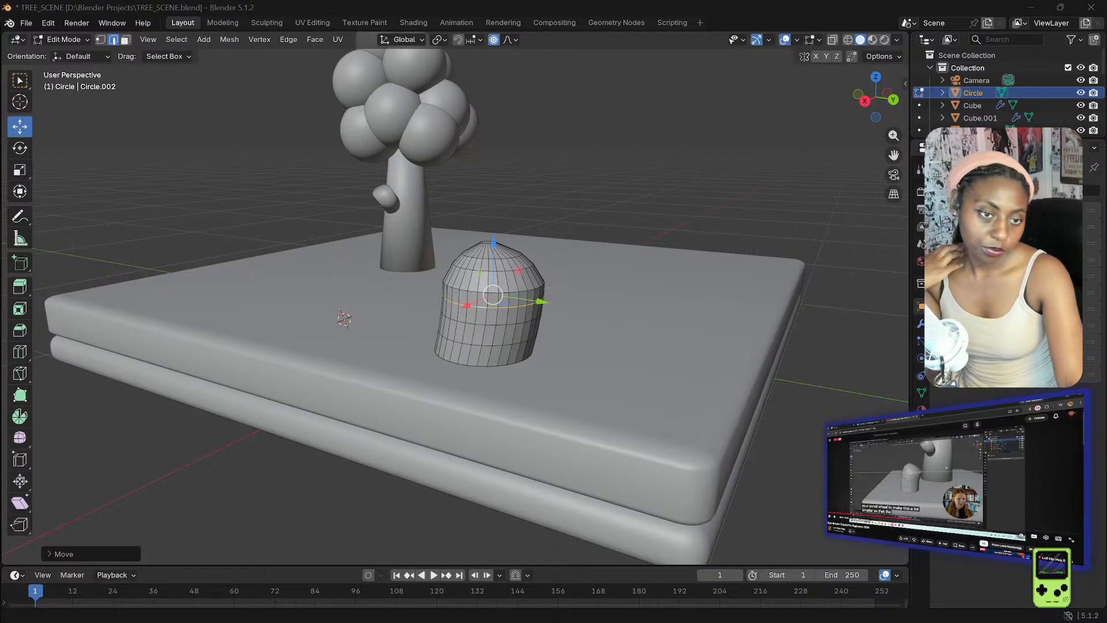
scroll(600, 316, "up", 2)
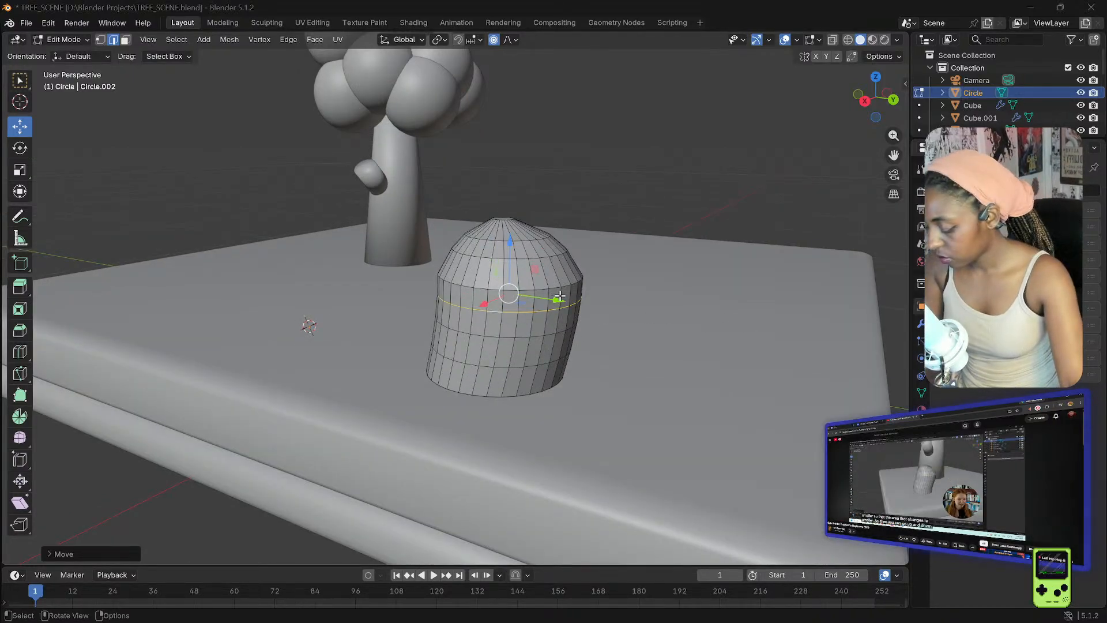
- Push the selected loop toward negative Y to bend the tuft's upper body, easing it slightly back toward positive Y
left_click_drag(559, 297, 516, 300)
middle_click_drag(518, 300, 532, 306)
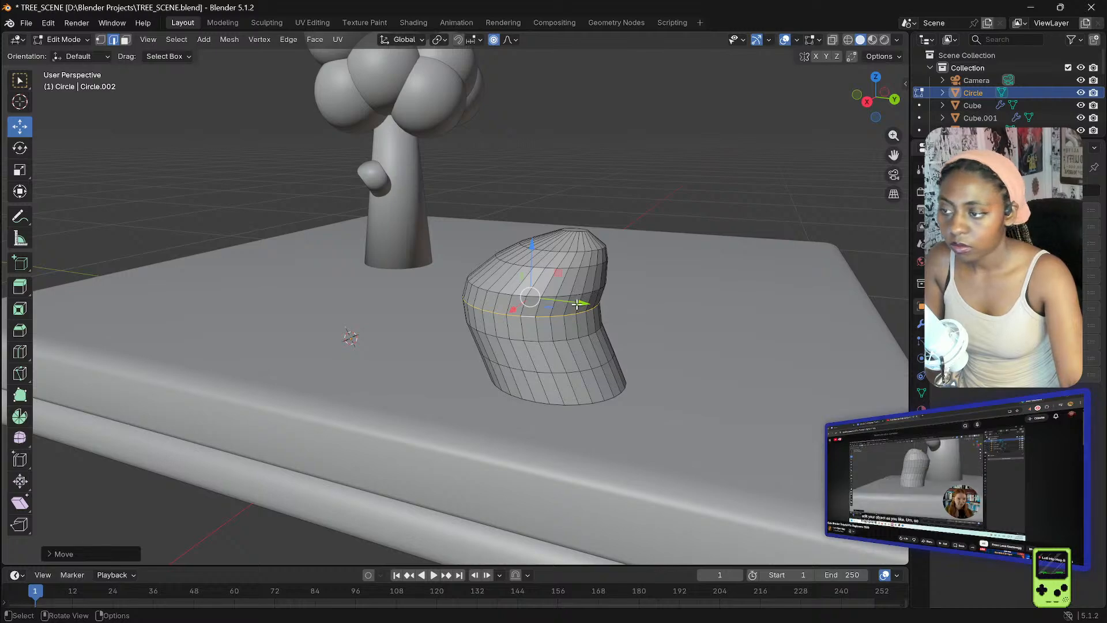
left_click_drag(581, 302, 586, 306)
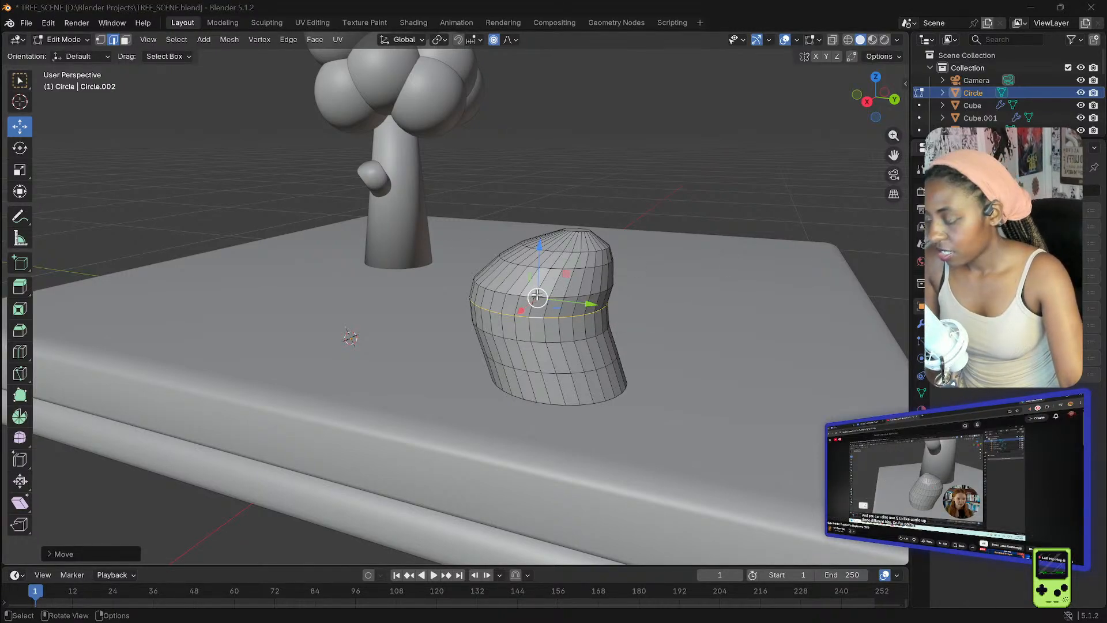
- Add the dome's base loop and the loop above it to the selection and scale all three to about 0.52 with proportional size 0.12
left_click(605, 288, "alt")
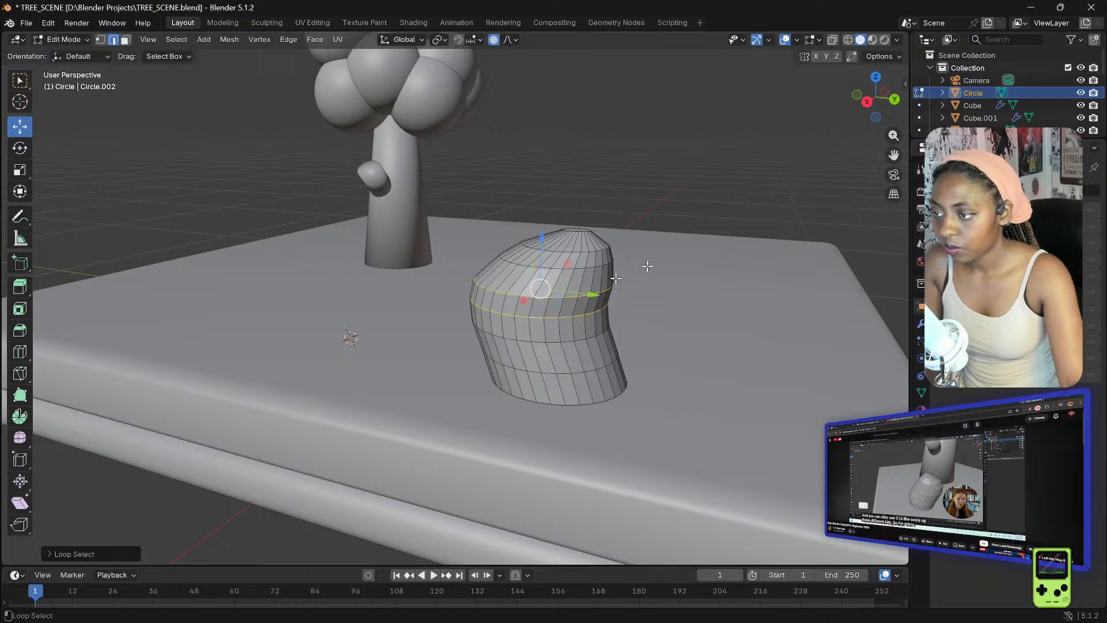
left_click_drag(595, 295, 594, 295)
left_click(585, 268, "alt")
left_click_drag(599, 283, 597, 271)
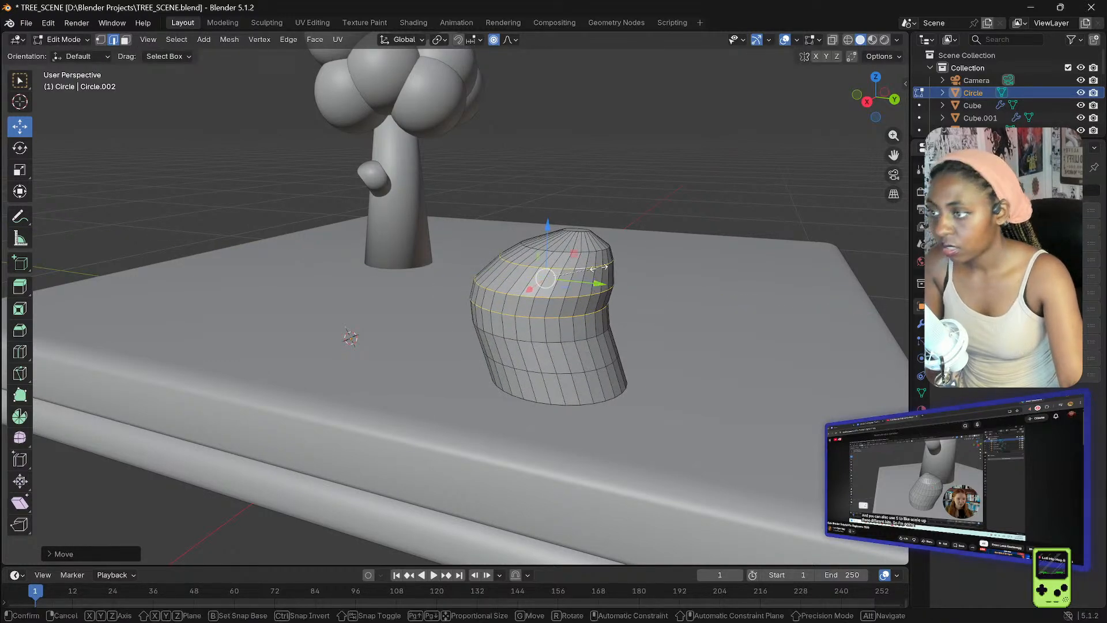
key("s")
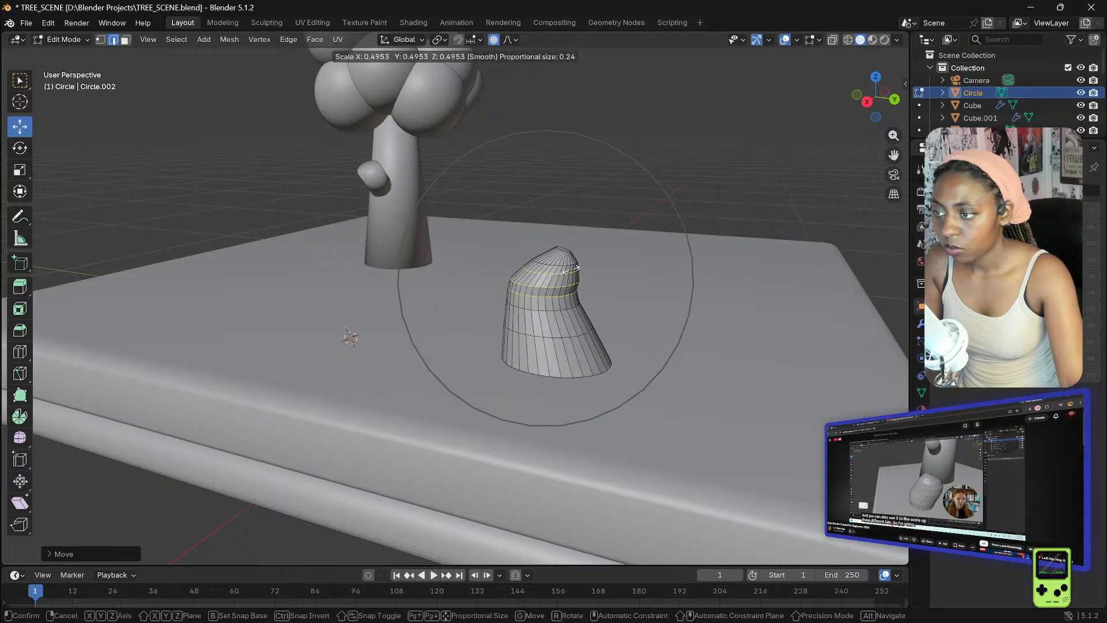
scroll(574, 263, "up", 8)
scroll(571, 264, "up", 3)
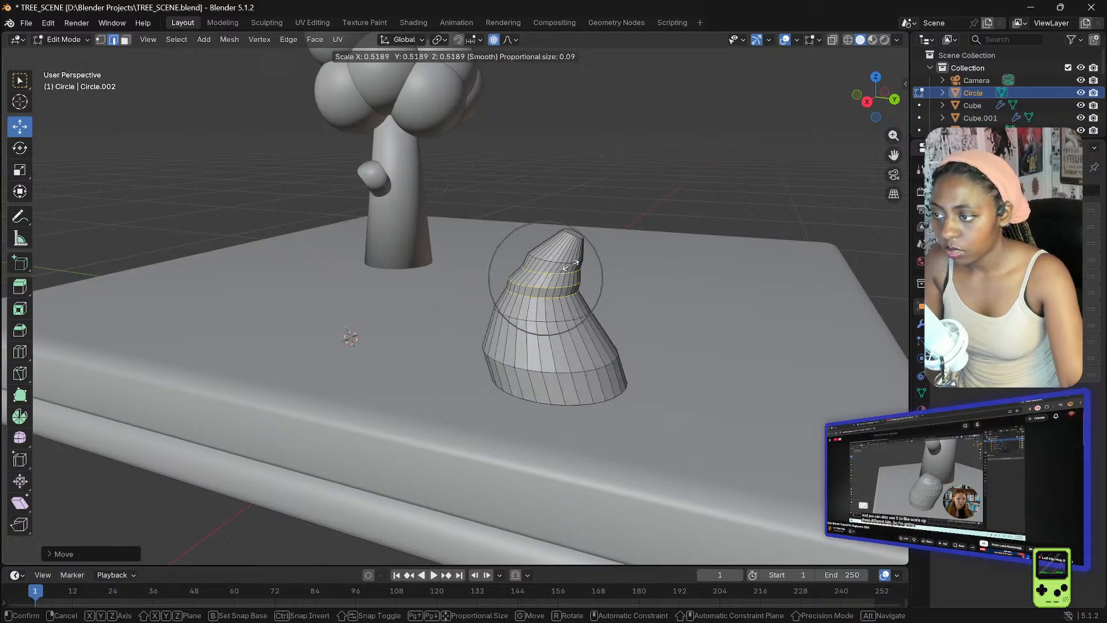
scroll(573, 265, "down", 6)
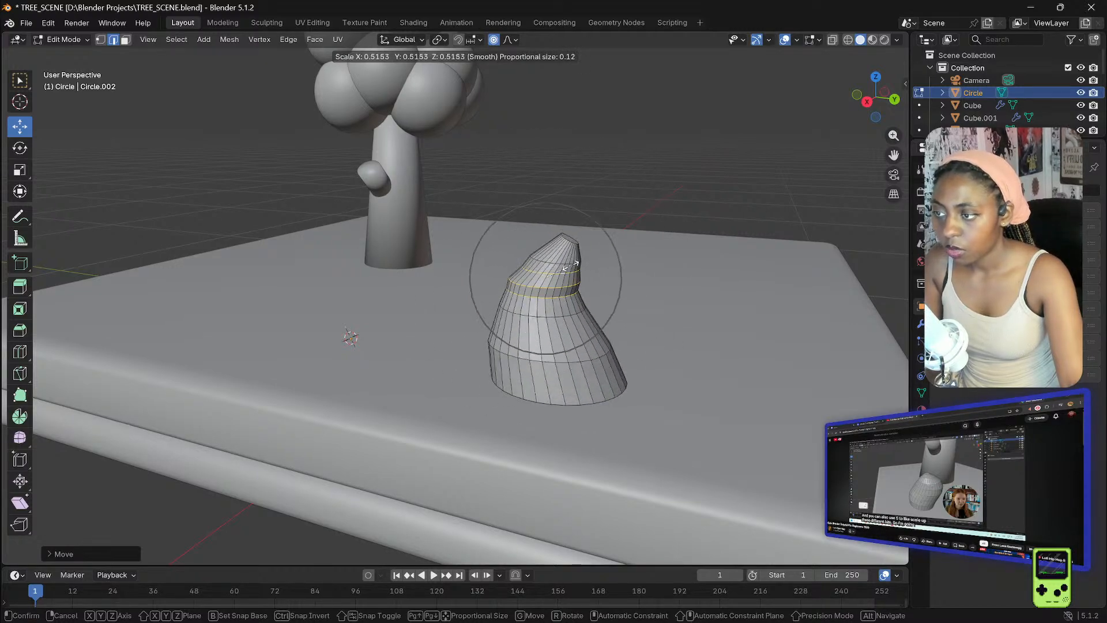
left_click(571, 266)
mouse_move(661, 268)
middle_mouse_down()
mouse_move(624, 262)
mouse_move(686, 260)
mouse_move(646, 271)
middle_mouse_up()
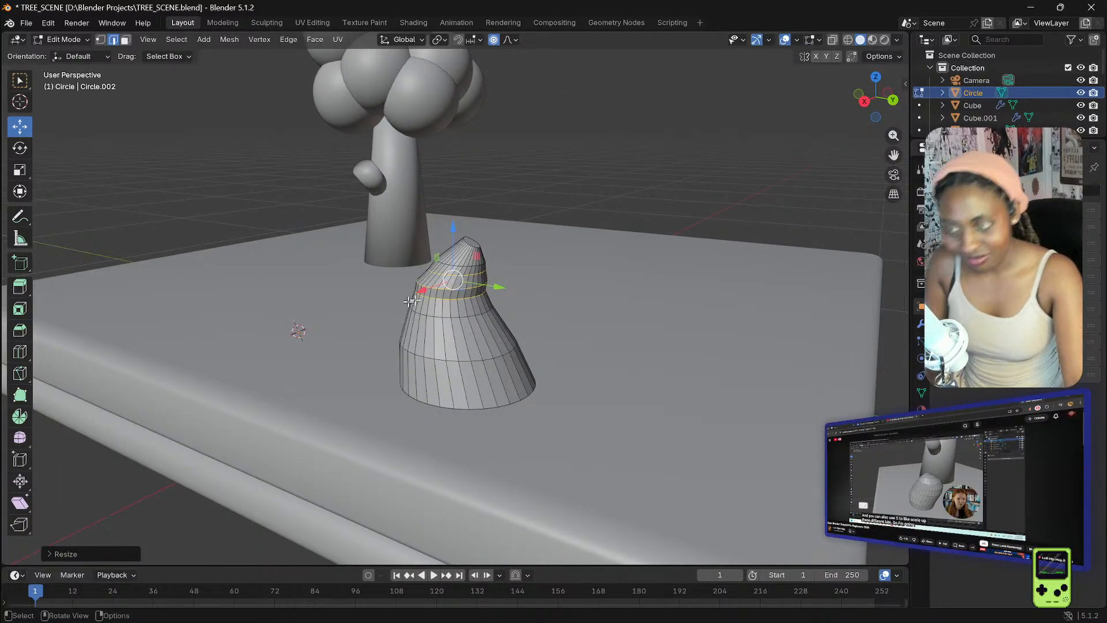
- Replace the selection with the edge loop just above the tuft's base plus one vertical edge below it
scroll(500, 295, "up", 4)
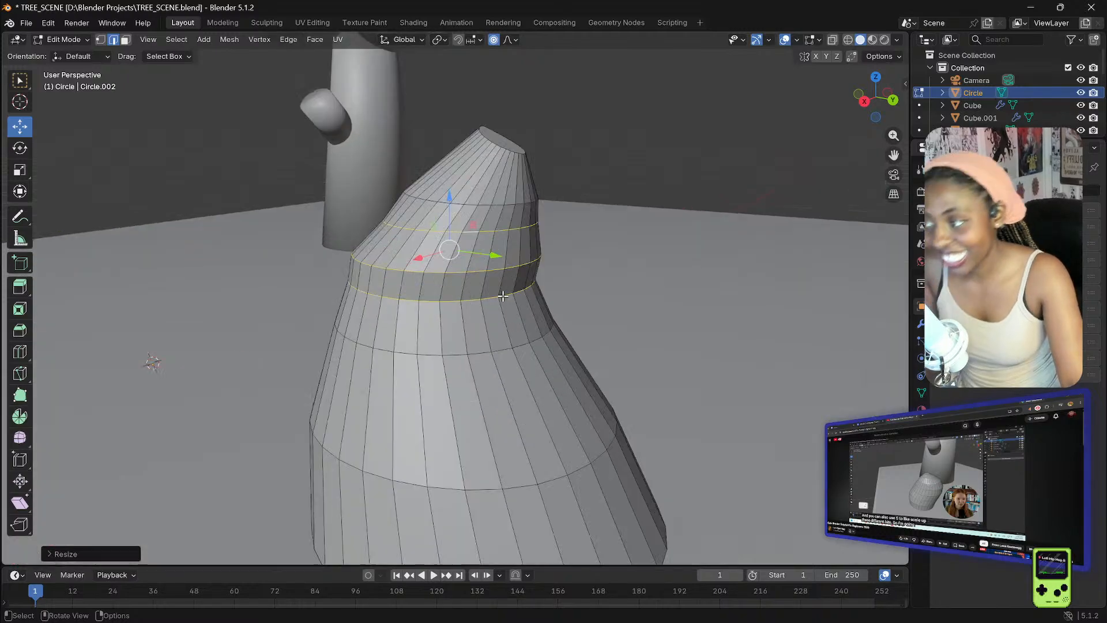
scroll(570, 313, "down", 3)
middle_click_drag(570, 313, 694, 287)
scroll(613, 293, "up", 2)
left_click(622, 368)
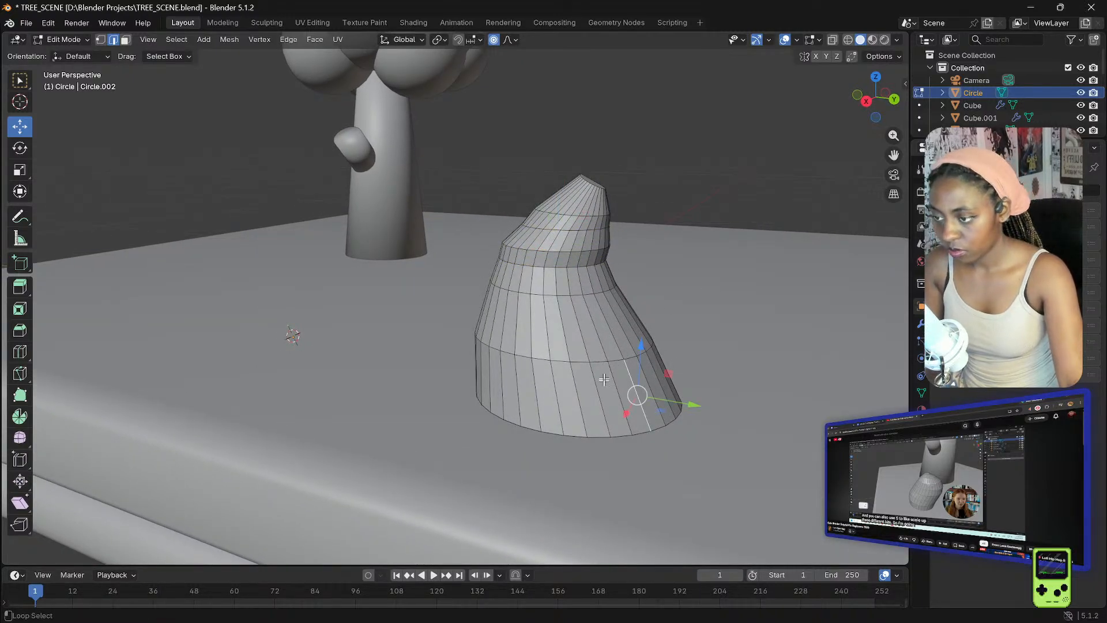
left_click(586, 361, "alt+shift")
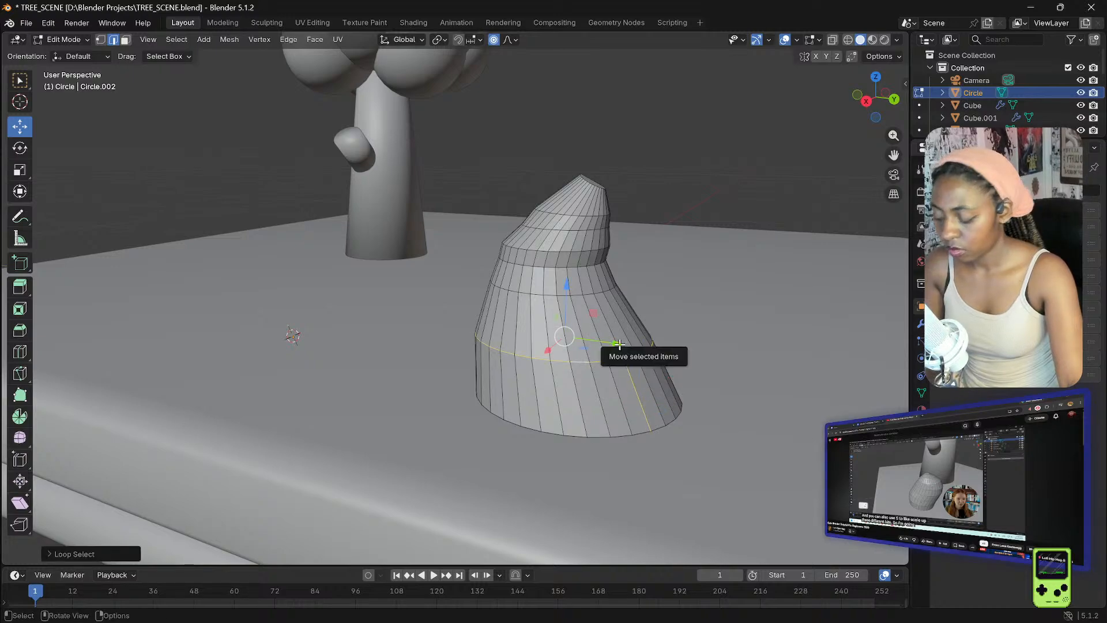
- Try scaling the lower edge loop to about 0.65 with proportional size 0.14 and undo the resize
key("s")
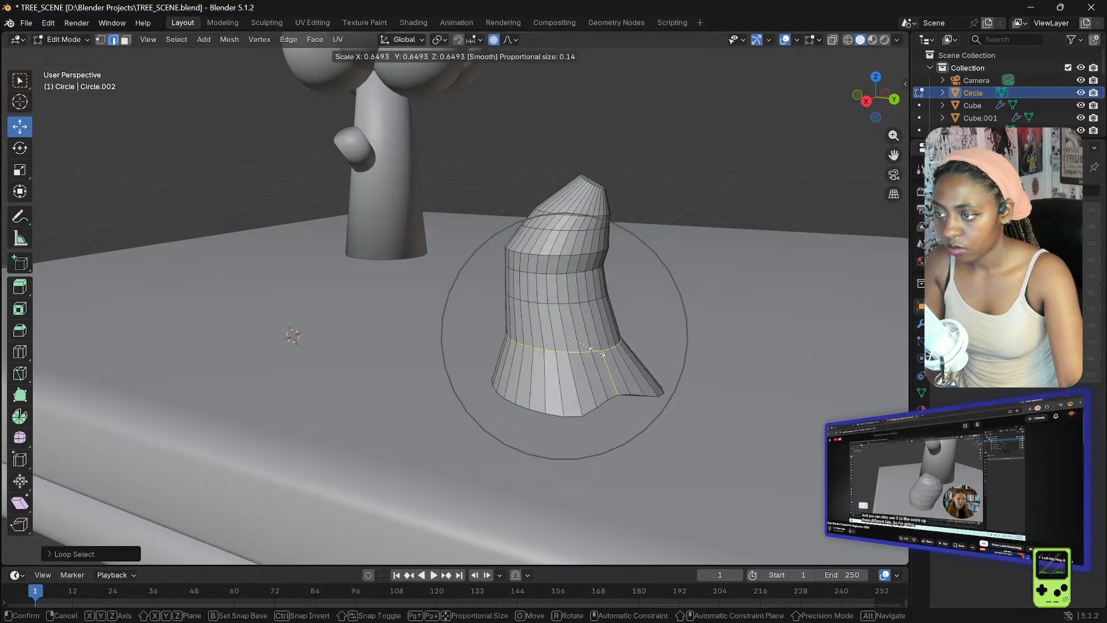
left_click(674, 351)
mouse_move(674, 351)
middle_mouse_down()
mouse_move(620, 346)
mouse_move(736, 338)
mouse_move(696, 354)
mouse_move(680, 344)
middle_mouse_up()
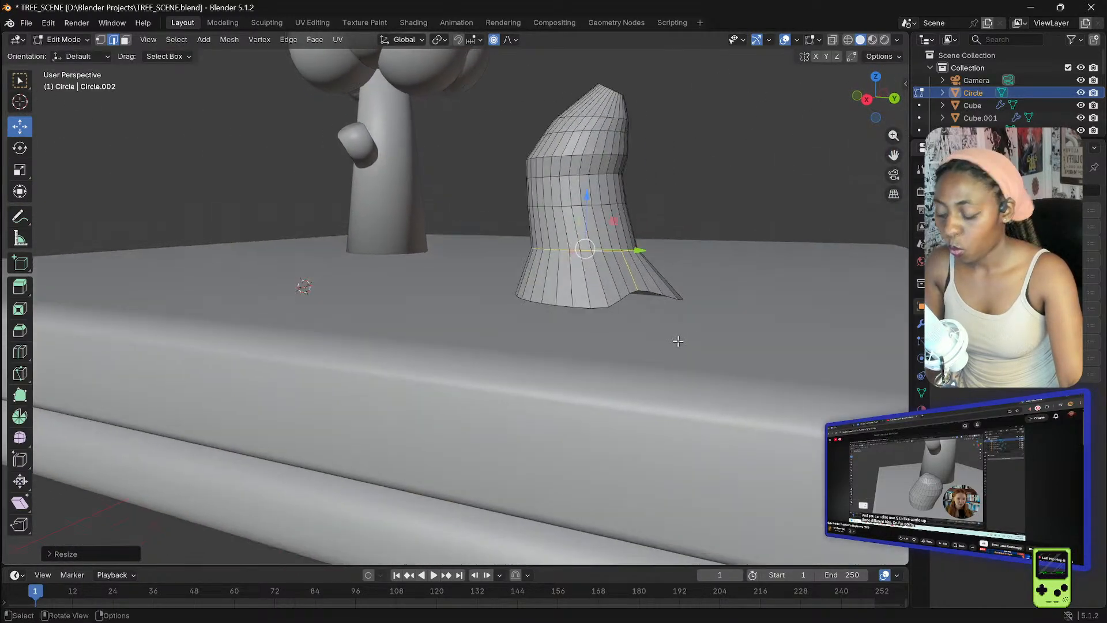
key("ctrl+z")
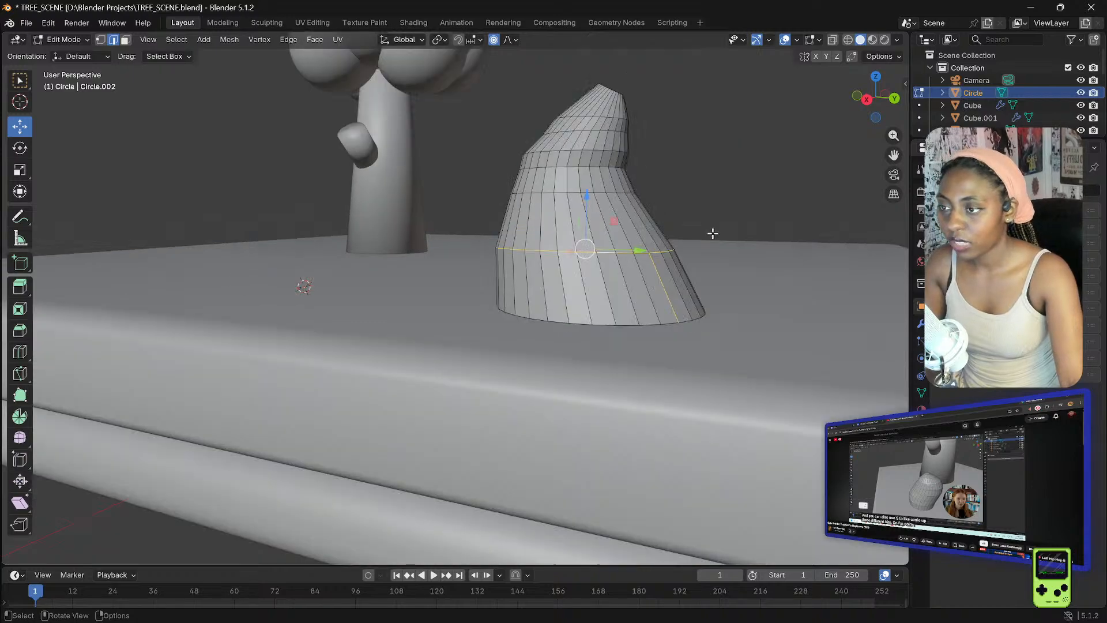
- Scale the lower edge loop to about 0.98 and add the loop above it to the selection
key("s")
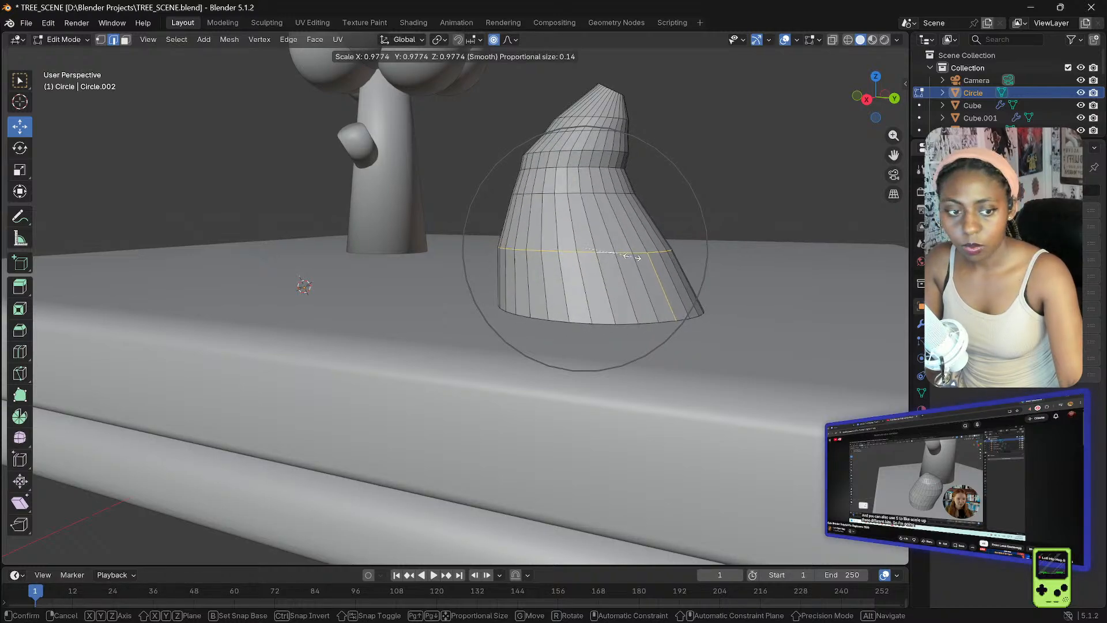
left_click(631, 257)
scroll(689, 257, "down", 2)
mouse_move(694, 258)
middle_mouse_down()
mouse_move(687, 279)
mouse_move(709, 274)
mouse_move(637, 277)
mouse_move(699, 267)
middle_mouse_up()
scroll(652, 299, "up", 2)
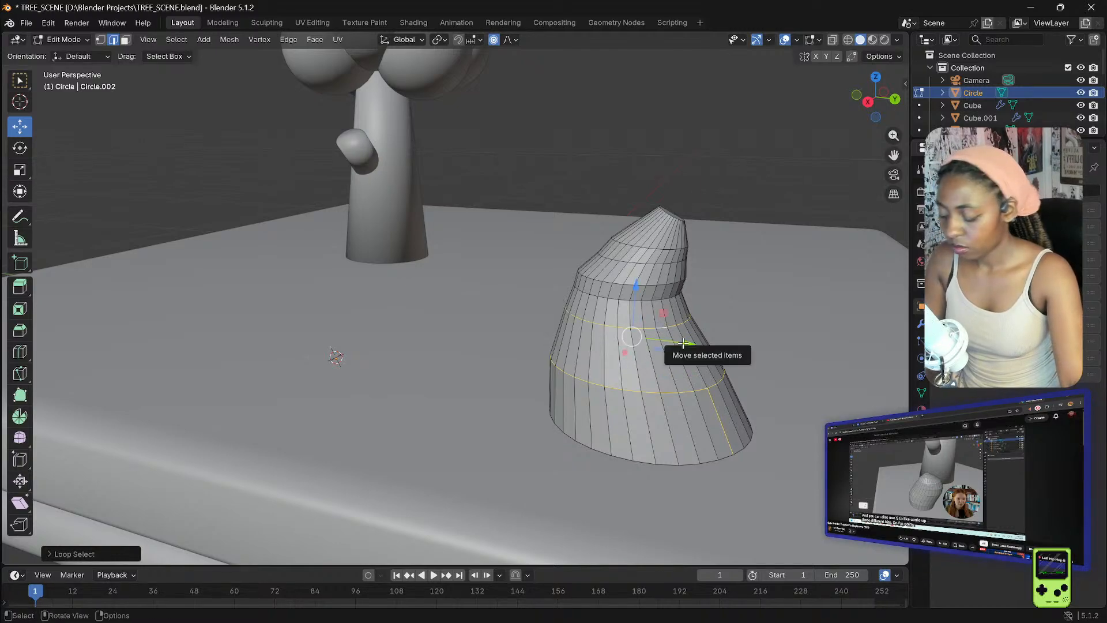
- Scale the two selected lower loops down slightly with proportional size 0.14 and nudge them along the Y axis
key("s")
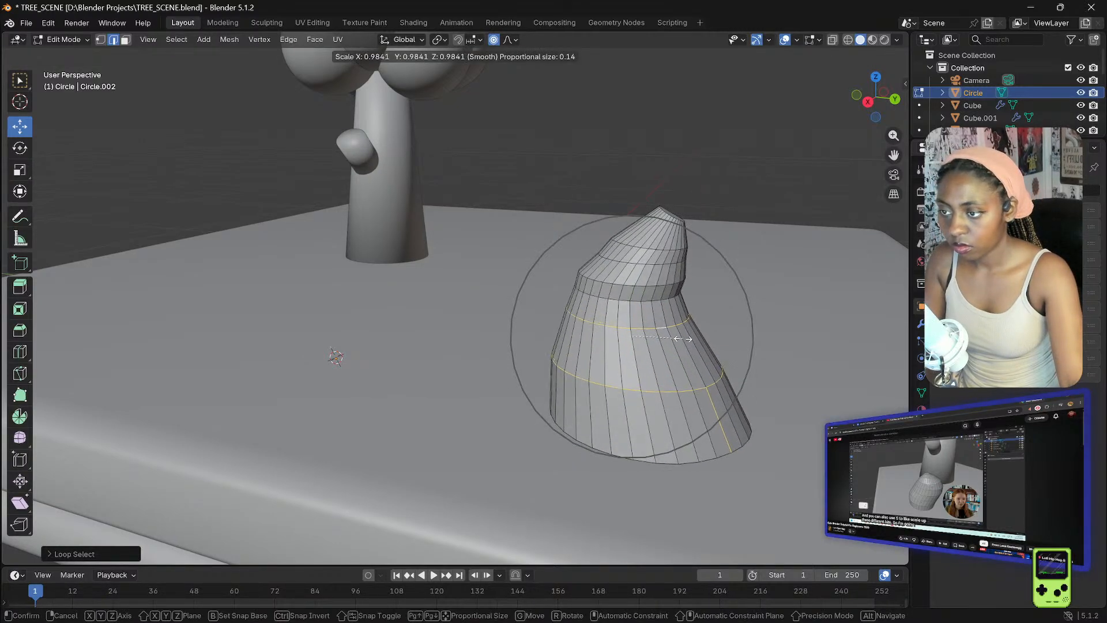
left_click(680, 339)
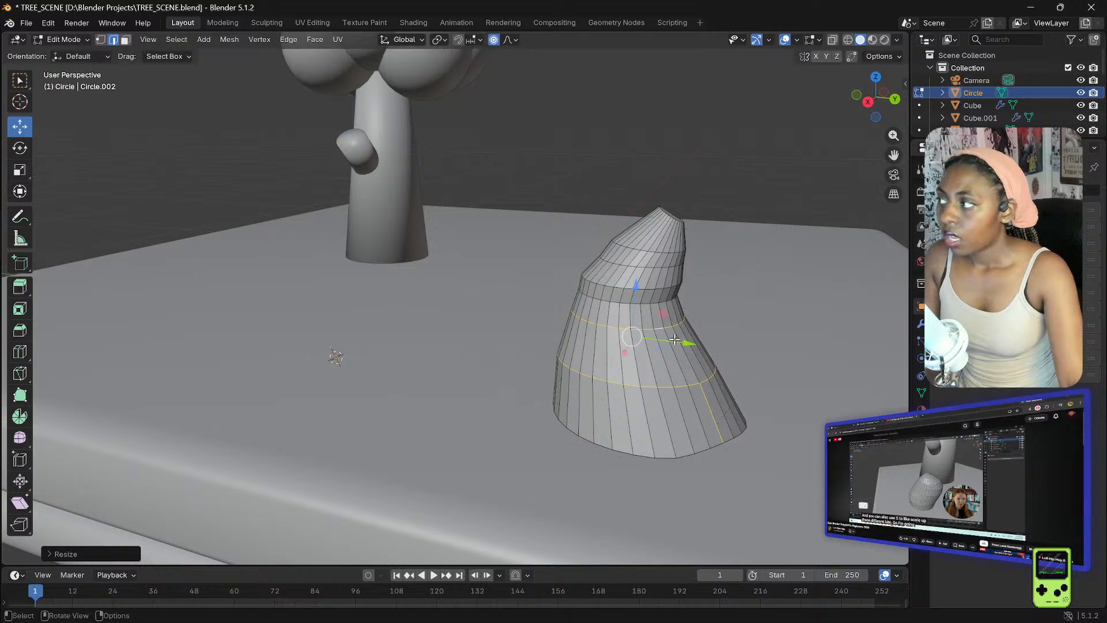
left_click_drag(686, 344, 672, 325)
scroll(664, 302, "up", 2)
scroll(664, 304, "down", 2)
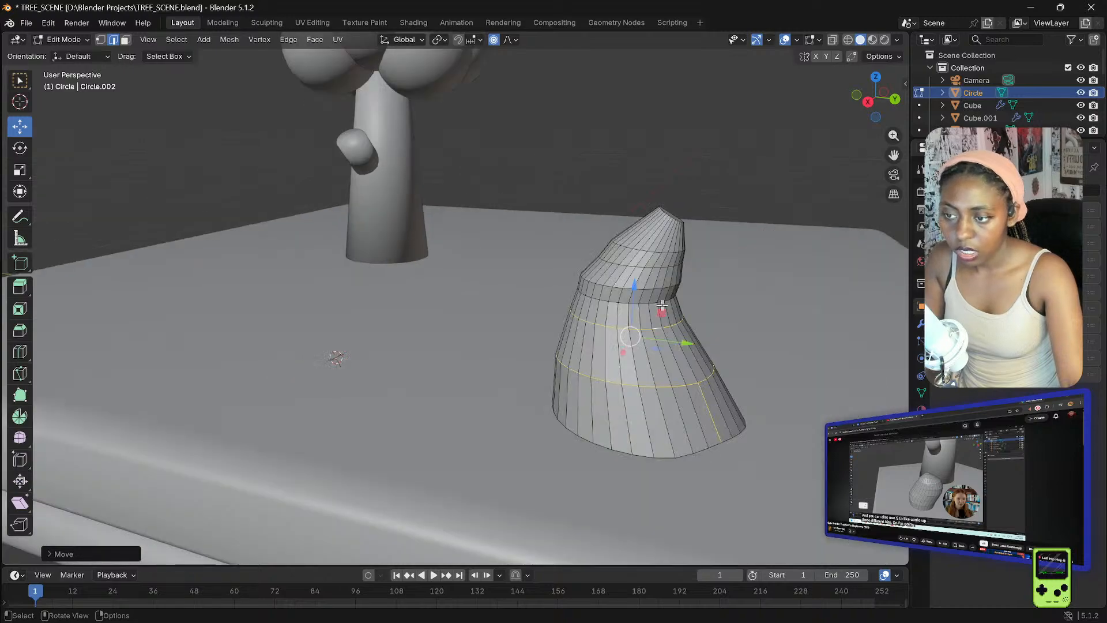
- Try scaling the two lower loops to about 0.59 with proportional size 0.02
key("s")
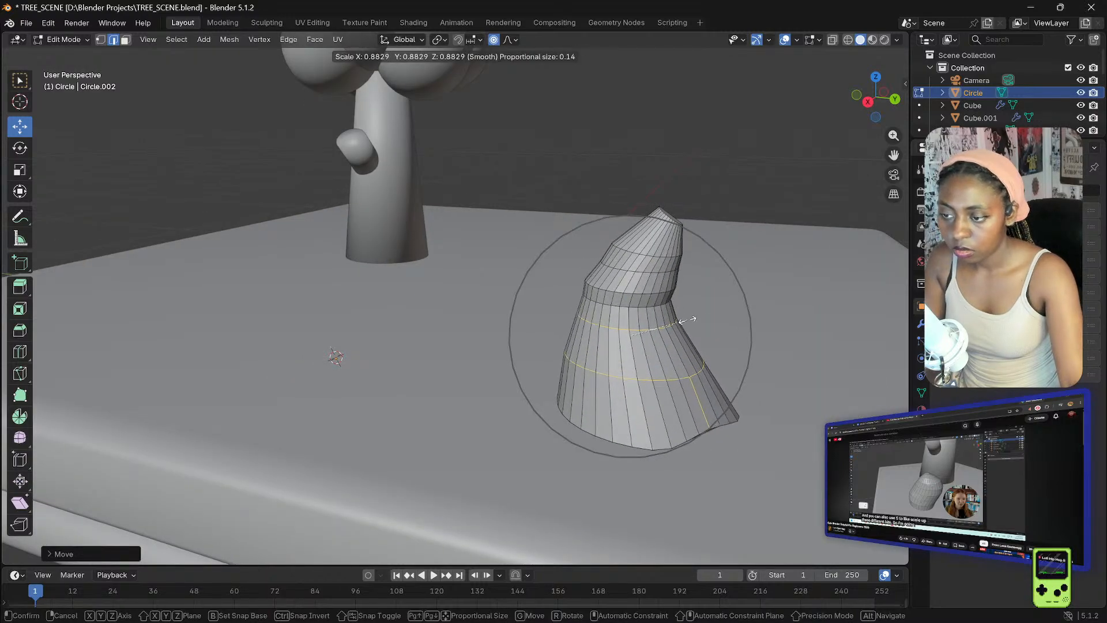
scroll(685, 320, "up", 18)
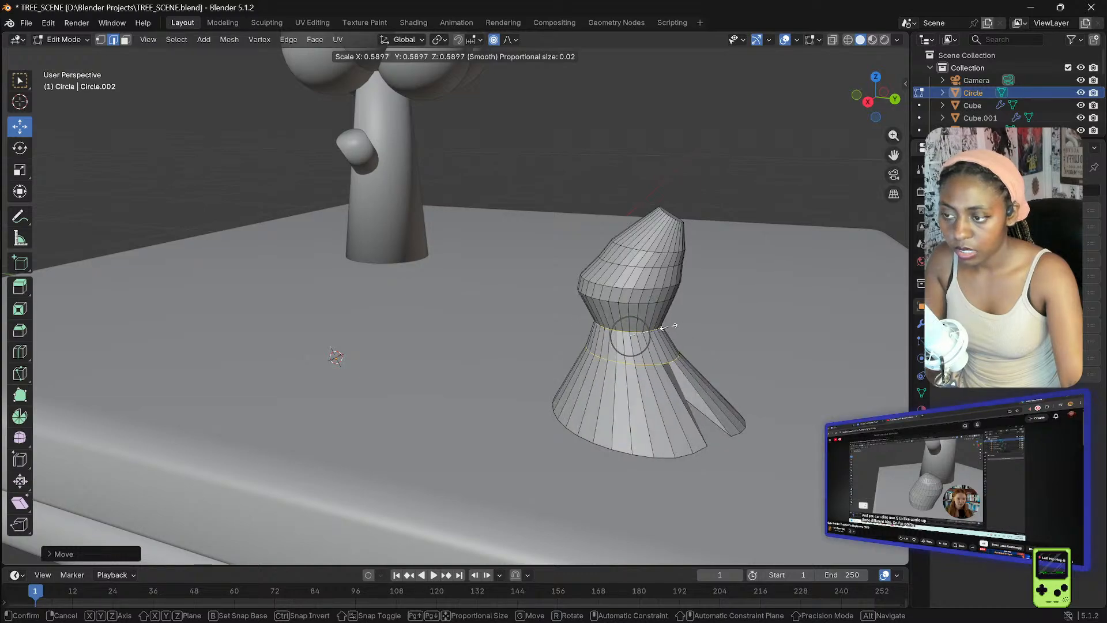
left_click(685, 292)
- Replace the selection with the edge loop just below the tuft's waist, then scale and move it slightly with proportional editing
left_click(832, 284)
scroll(784, 291, "down", 6)
middle_click_drag(751, 299, 681, 302)
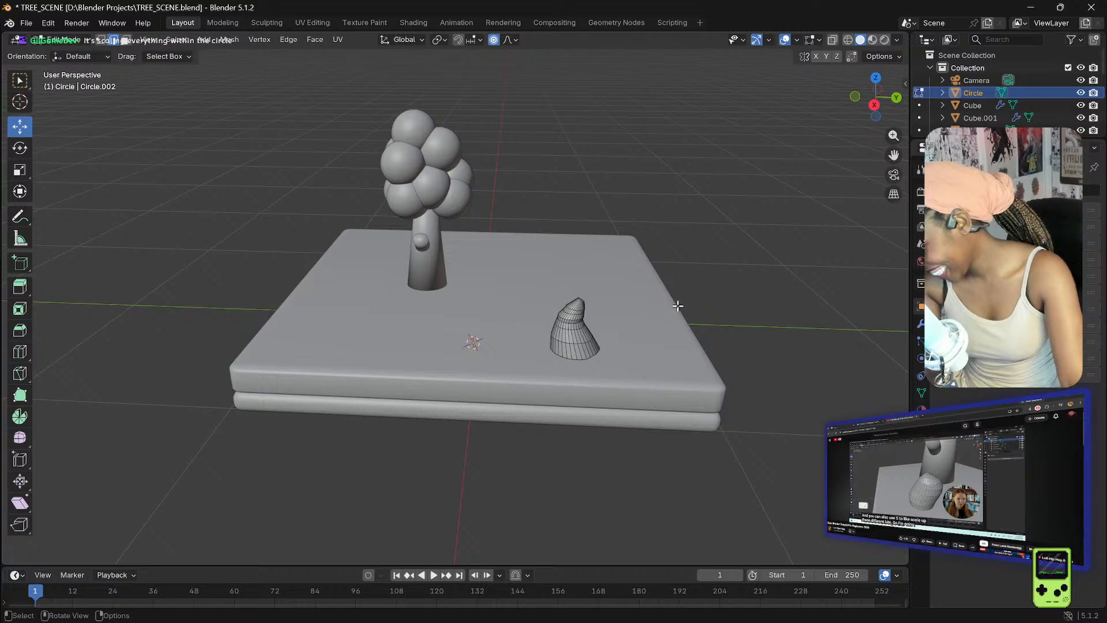
scroll(576, 312, "up", 4)
middle_click_drag(539, 317, 599, 291)
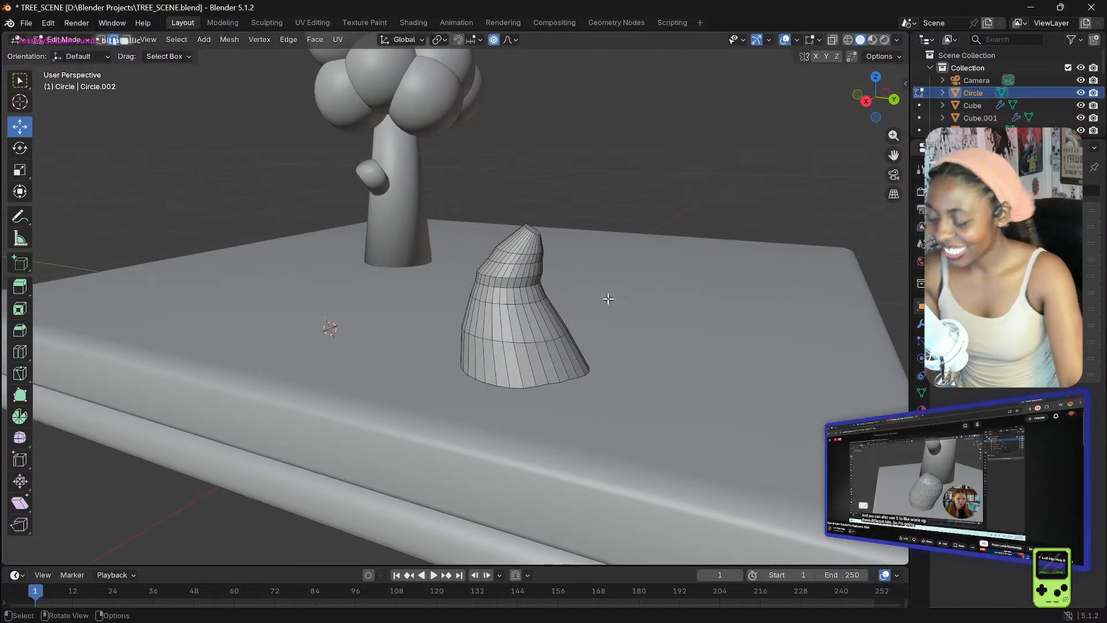
scroll(570, 321, "up", 6)
scroll(558, 319, "down", 4)
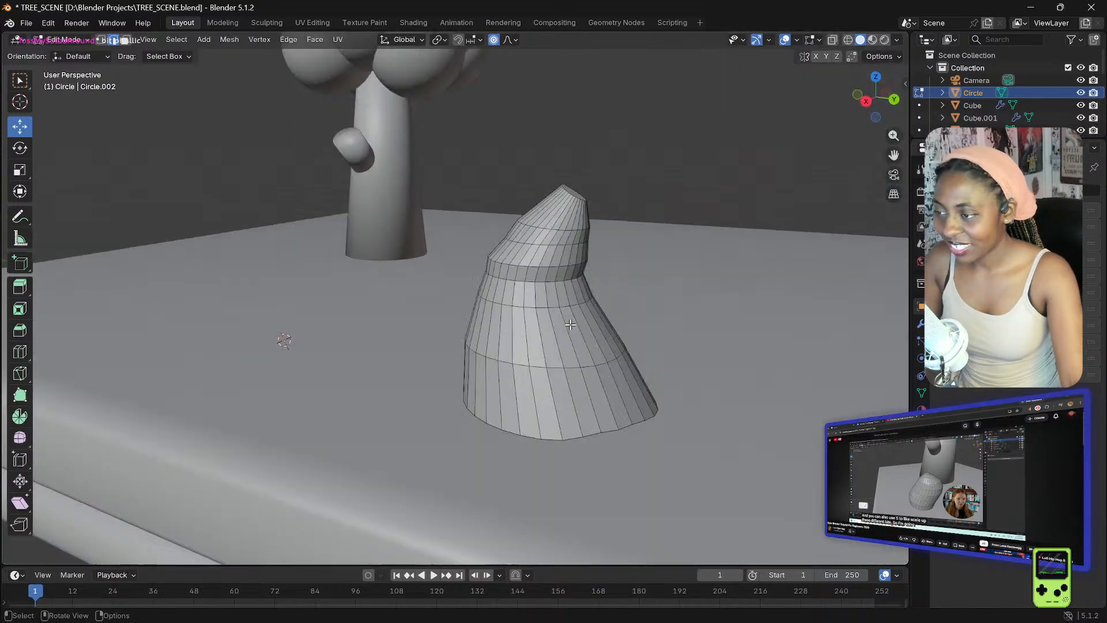
left_click(554, 306, "alt")
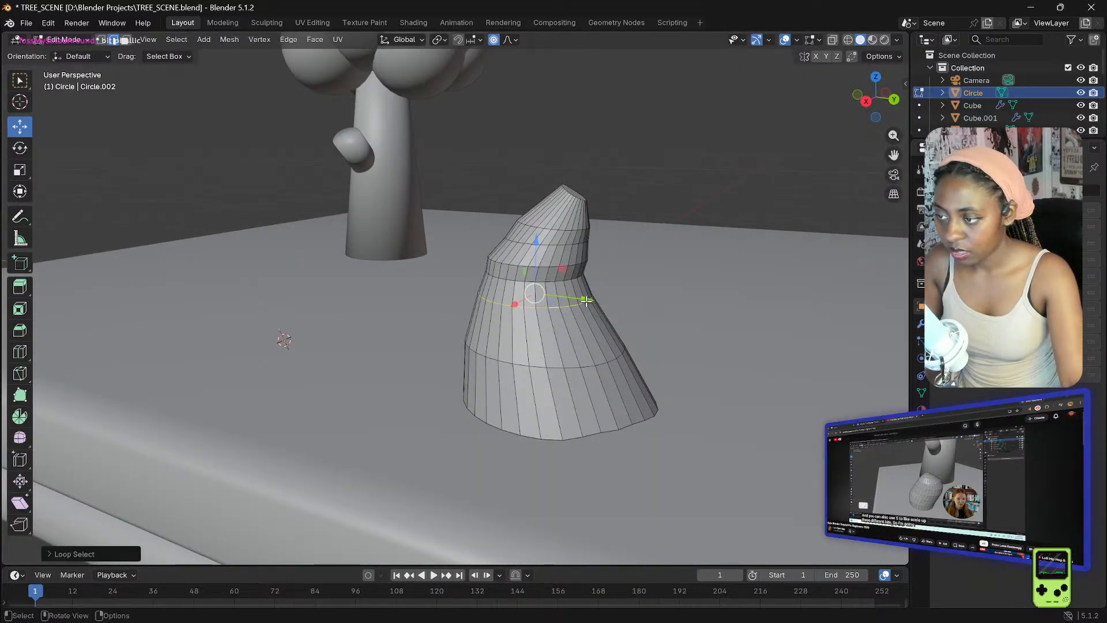
scroll(586, 301, "up", 2)
key("s")
left_click_drag(635, 295, 642, 340)
- Check the reshaped tuft's profile from a lower angle and resume the tutorial video
scroll(640, 306, "down", 13)
scroll(639, 306, "down", 3)
mouse_move(701, 307)
middle_mouse_down()
mouse_move(679, 306)
mouse_move(696, 310)
mouse_move(688, 327)
mouse_move(709, 309)
mouse_move(698, 312)
middle_mouse_up()
scroll(699, 312, "down", 4)
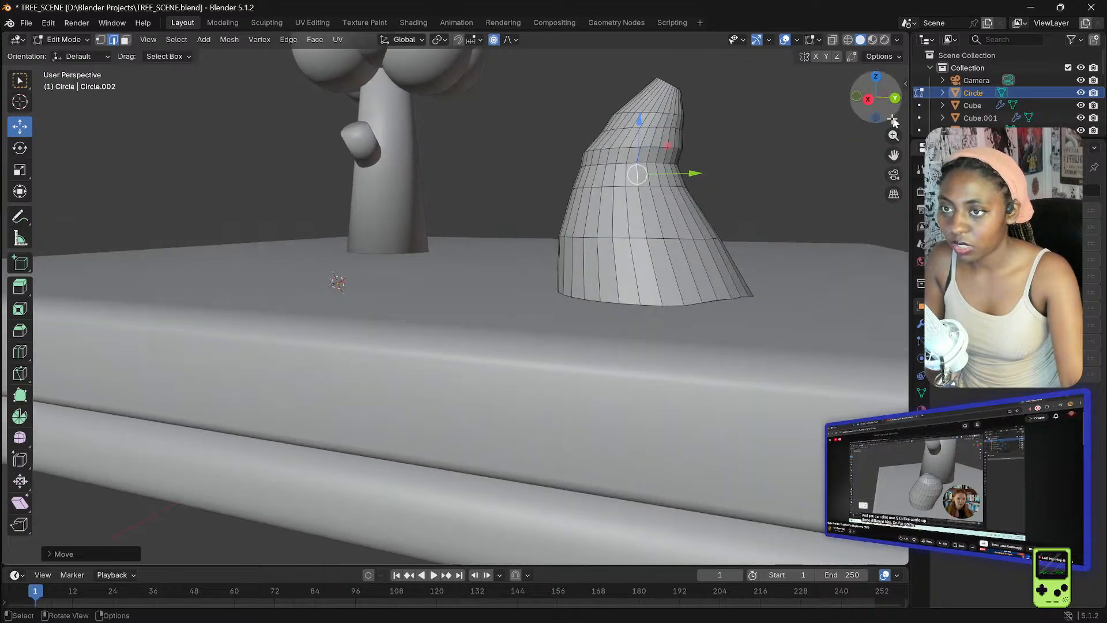
left_click_drag(894, 155, 706, 295)
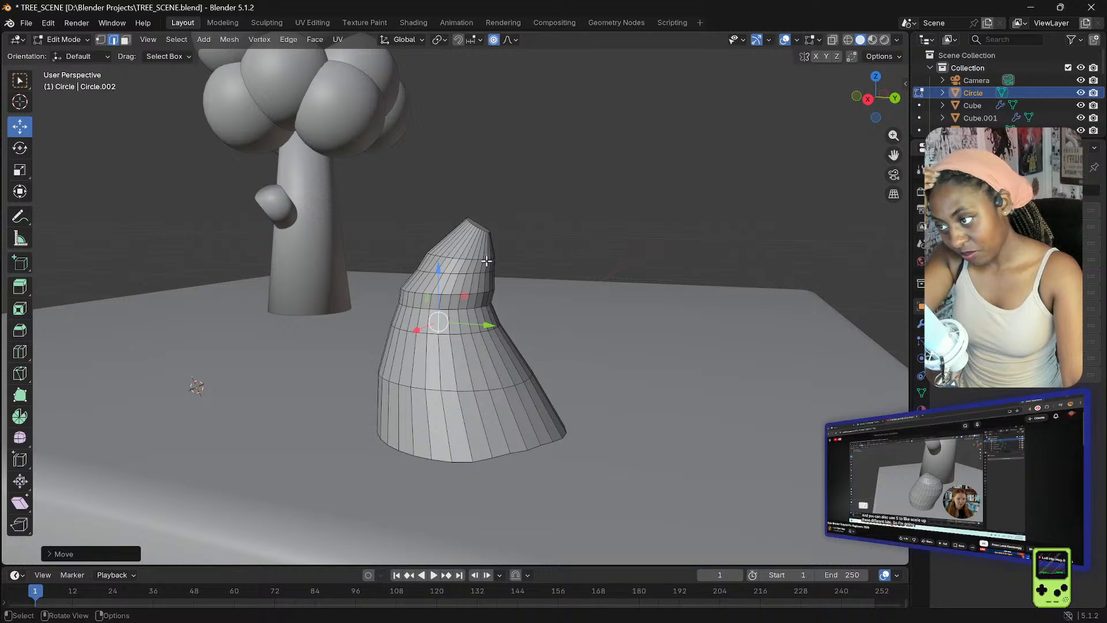
left_click(910, 477)
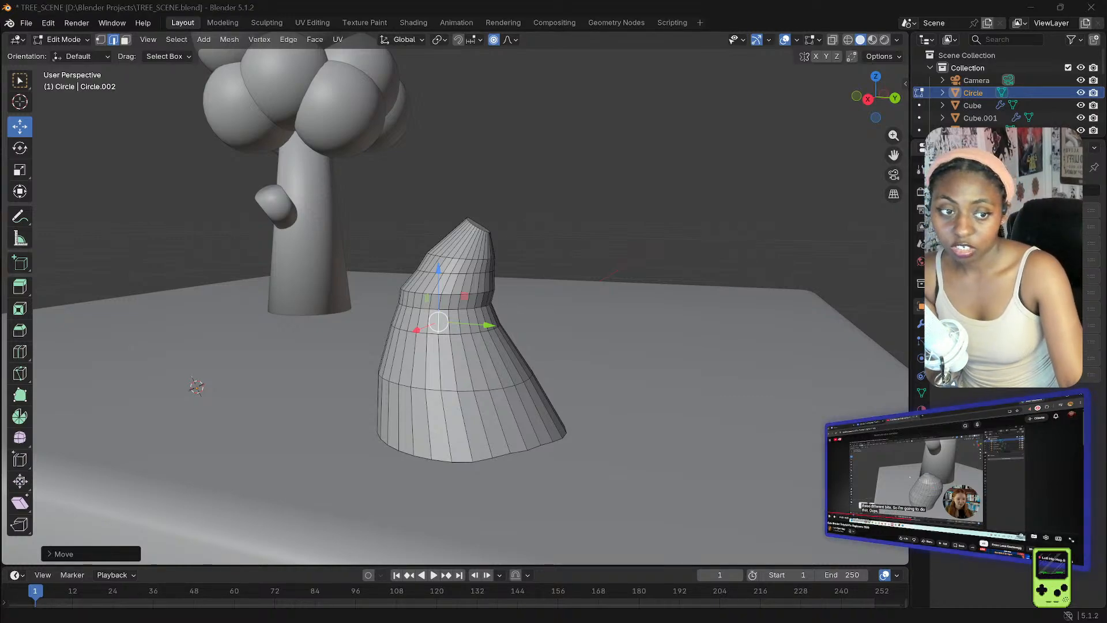
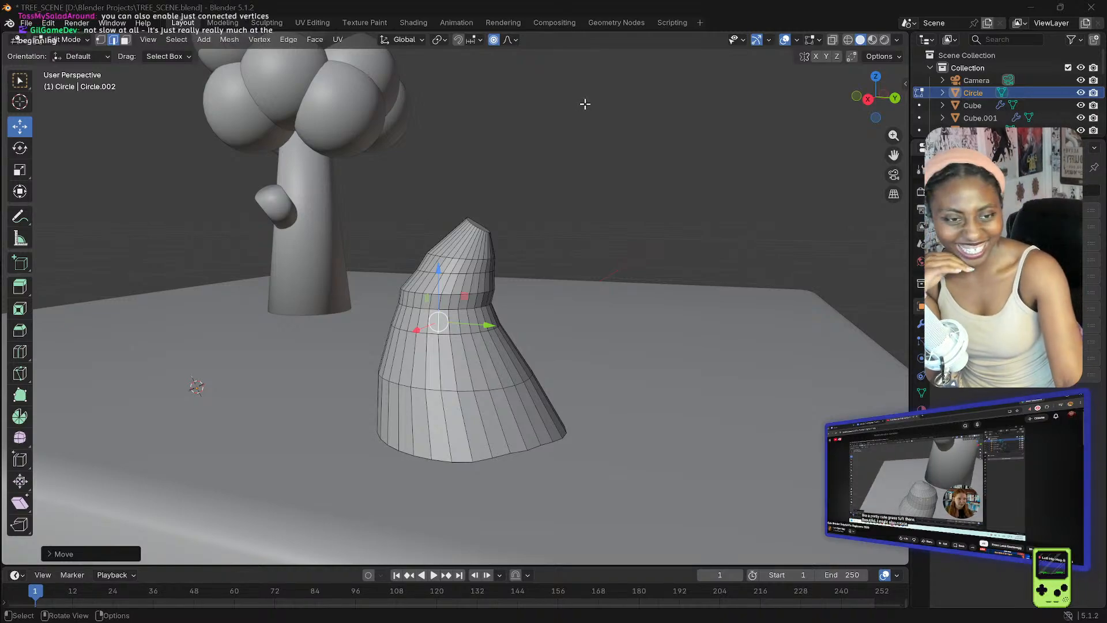
- Switch to face selection and scale the tuft's tip face to about 0.31 with proportional size 0.10
key("3")
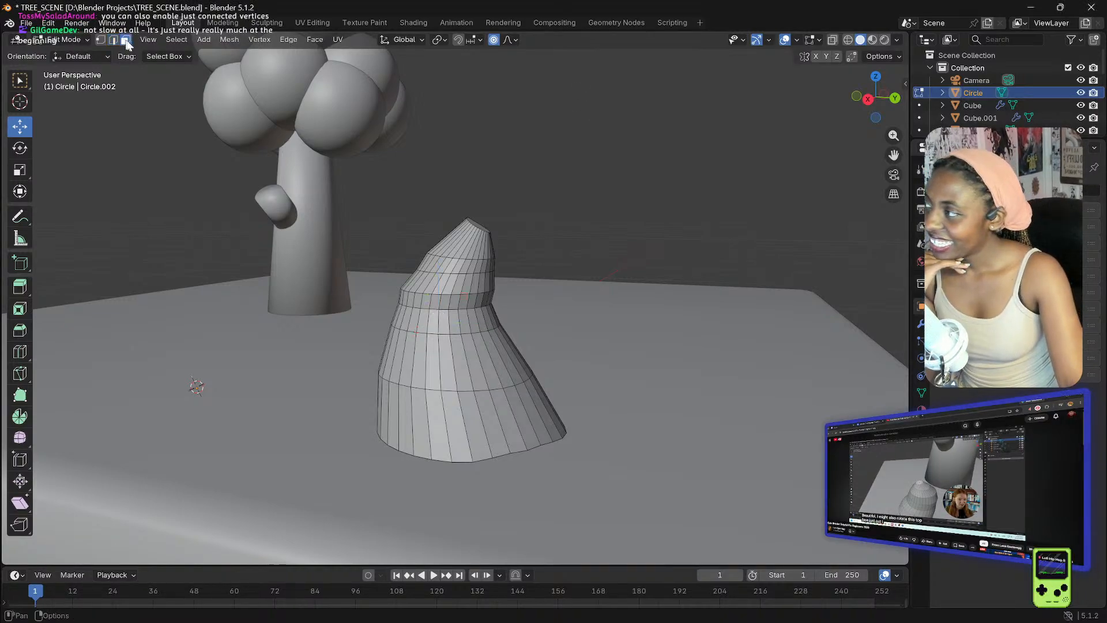
middle_click_drag(590, 153, 585, 165)
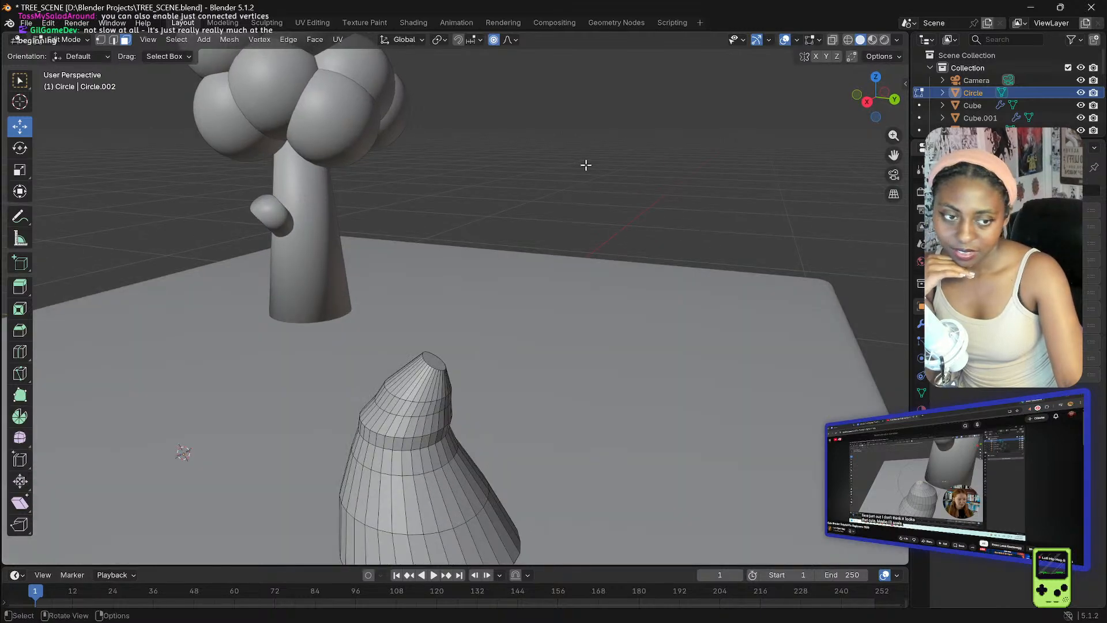
left_click(431, 359)
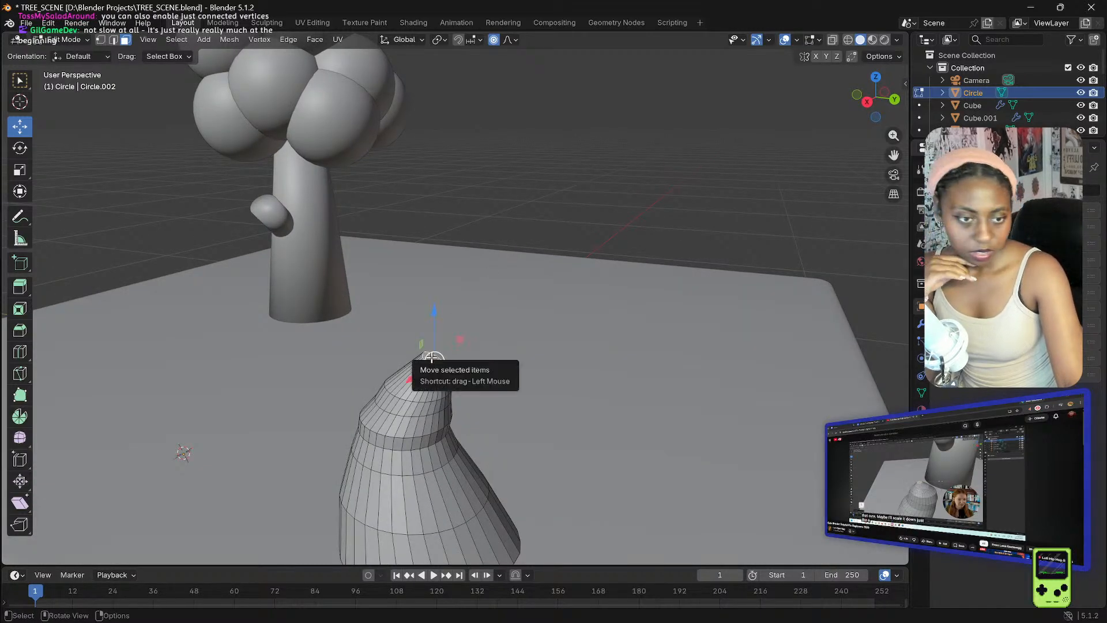
key("s")
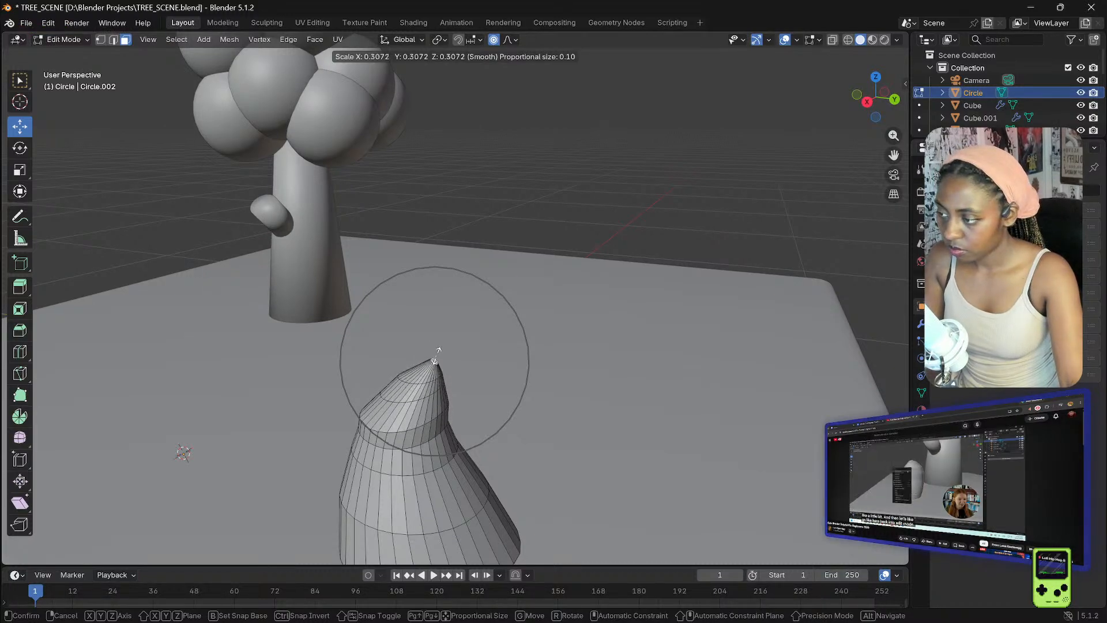
left_click(436, 352)
middle_click_drag(645, 230, 650, 217)
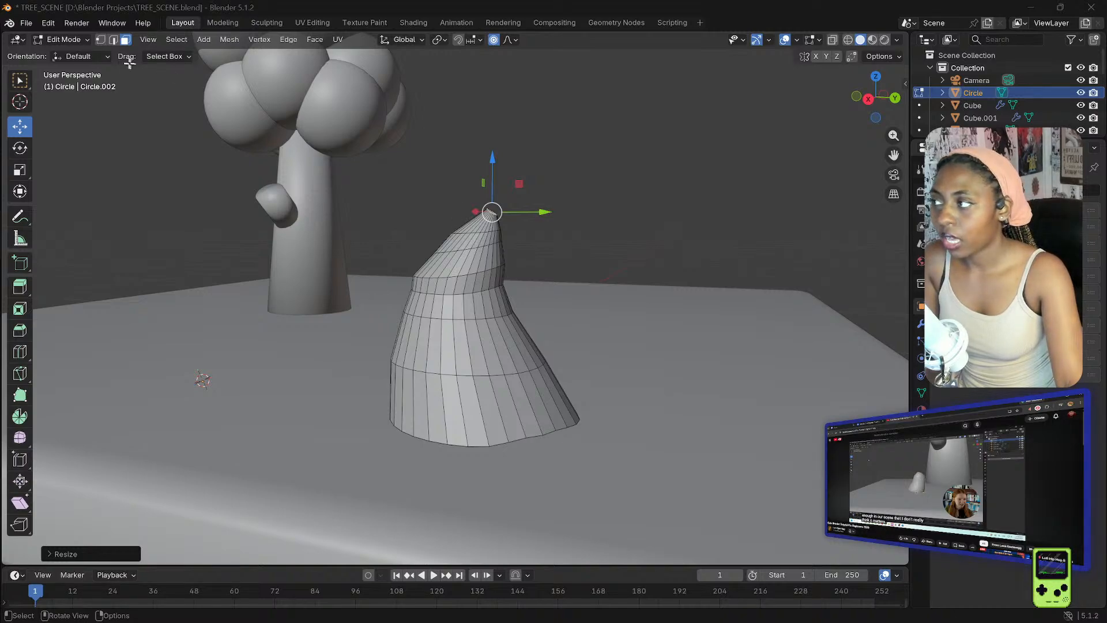
- Activate Select Box, select a face just below the tuft's tip and switch to Object Mode
left_click(20, 79)
left_click(493, 226)
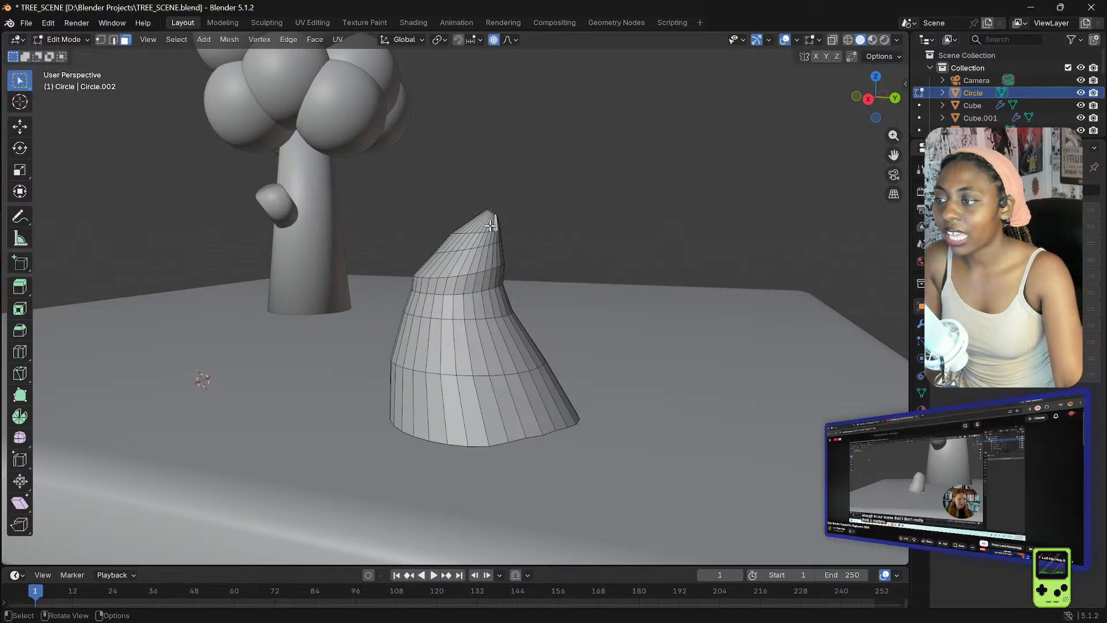
left_click(80, 40)
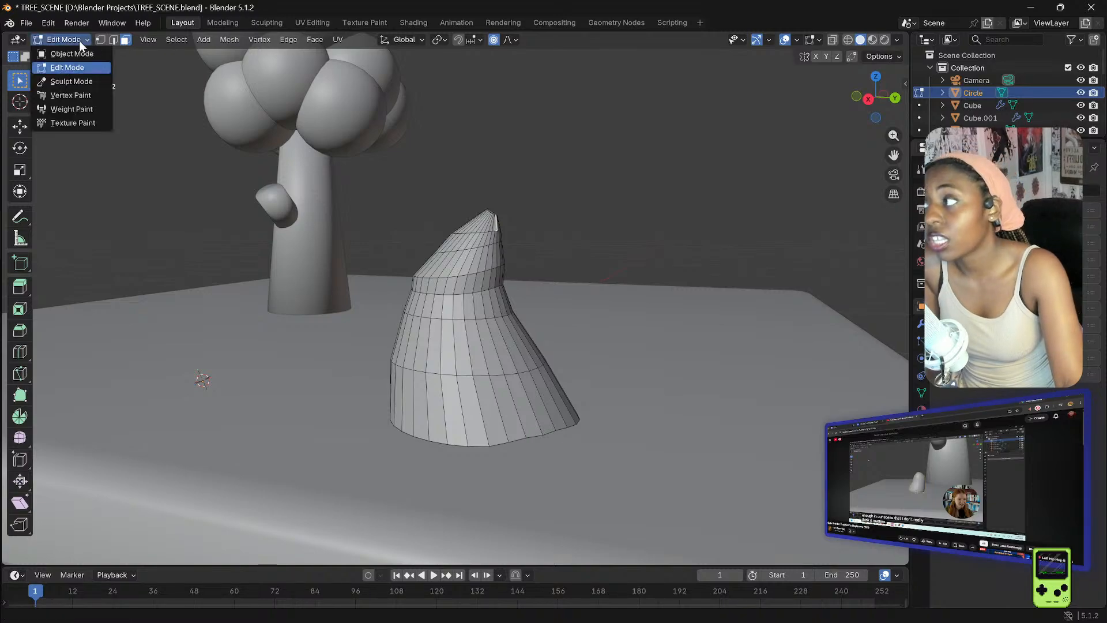
left_click(71, 53)
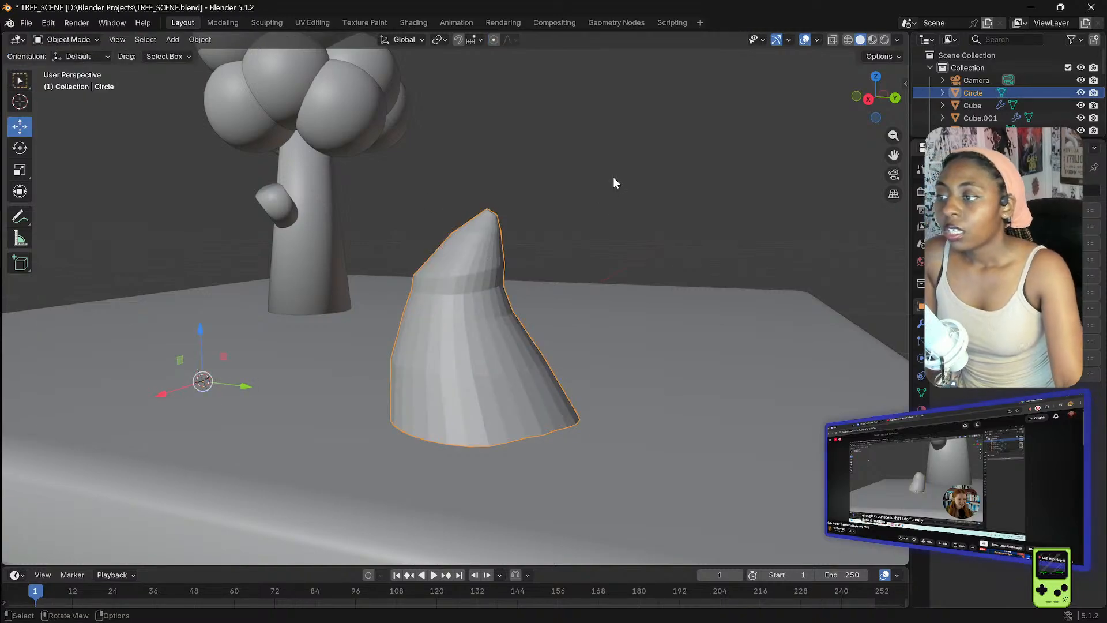
middle_click_drag(599, 193, 565, 249)
scroll(579, 242, "up", 3)
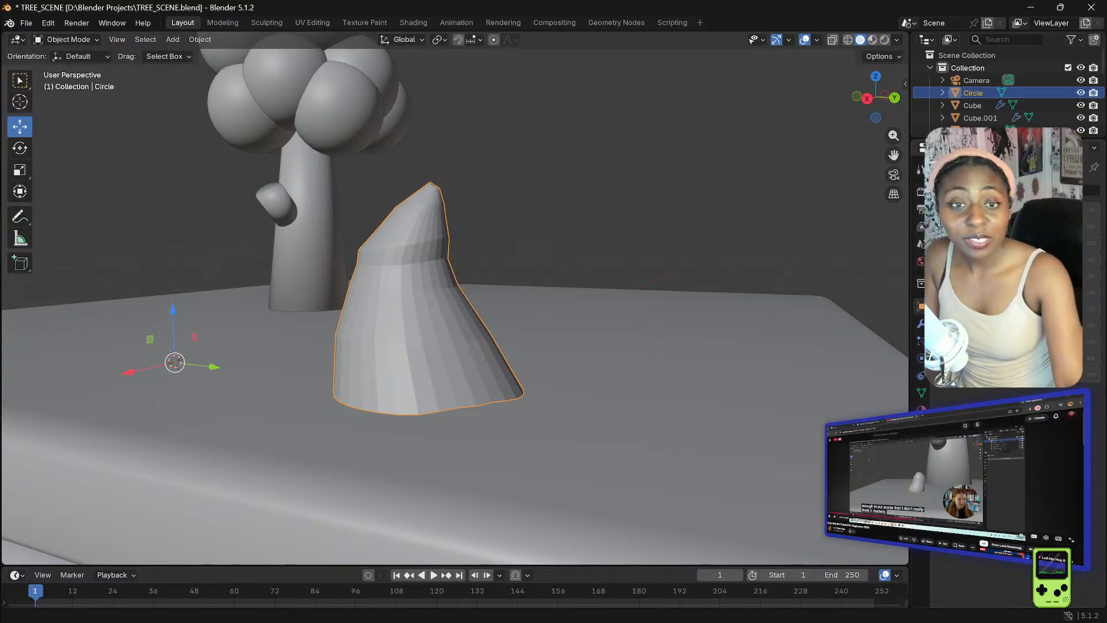
scroll(581, 291, "down", 4)
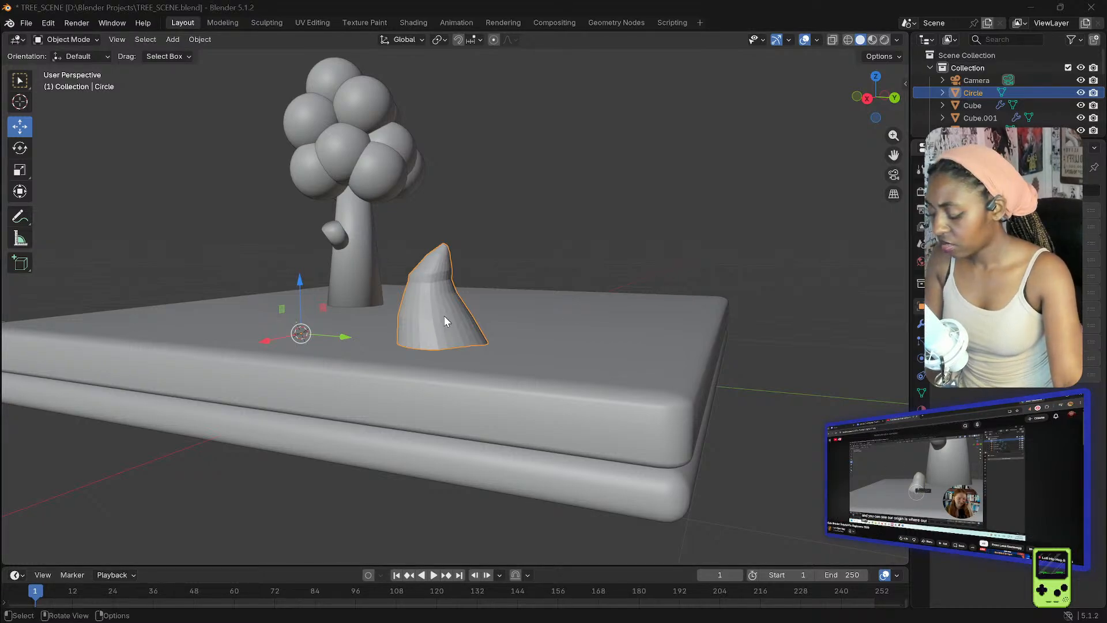
- Place the 3D cursor at the tuft's base and move the tuft slightly along the Y axis
right_click(441, 342, "shift")
middle_click_drag(385, 306, 416, 334)
left_click_drag(407, 394, 427, 386)
middle_click_drag(427, 390, 417, 363)
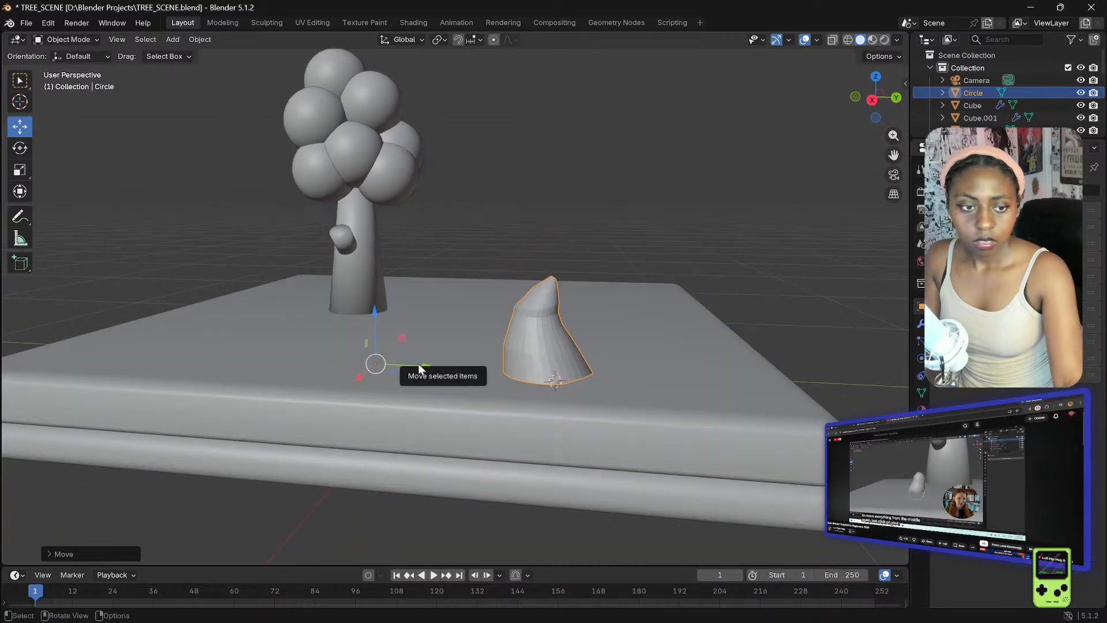
- Set the tuft's origin with Origin to Geometry
right_click(544, 338)
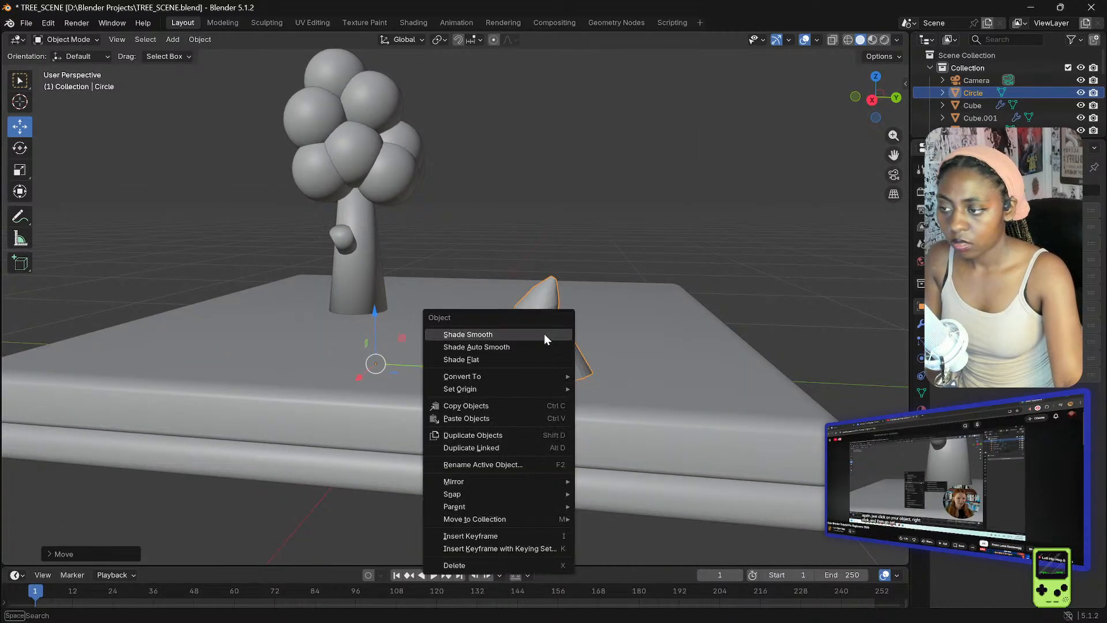
right_click(536, 320)
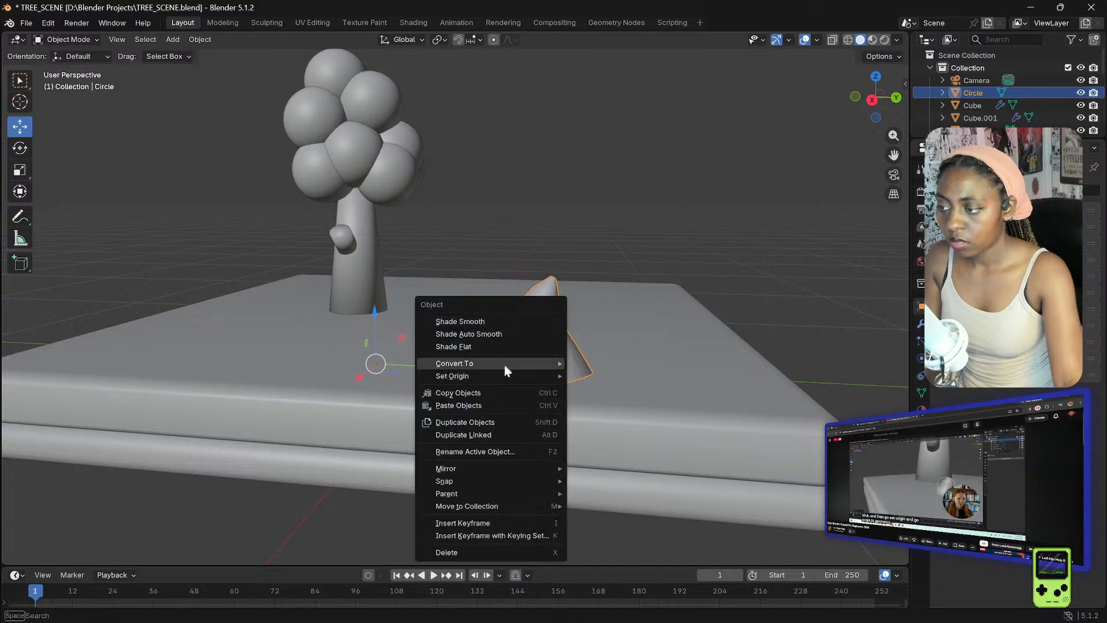
mouse_move(504, 379)
left_click(596, 389)
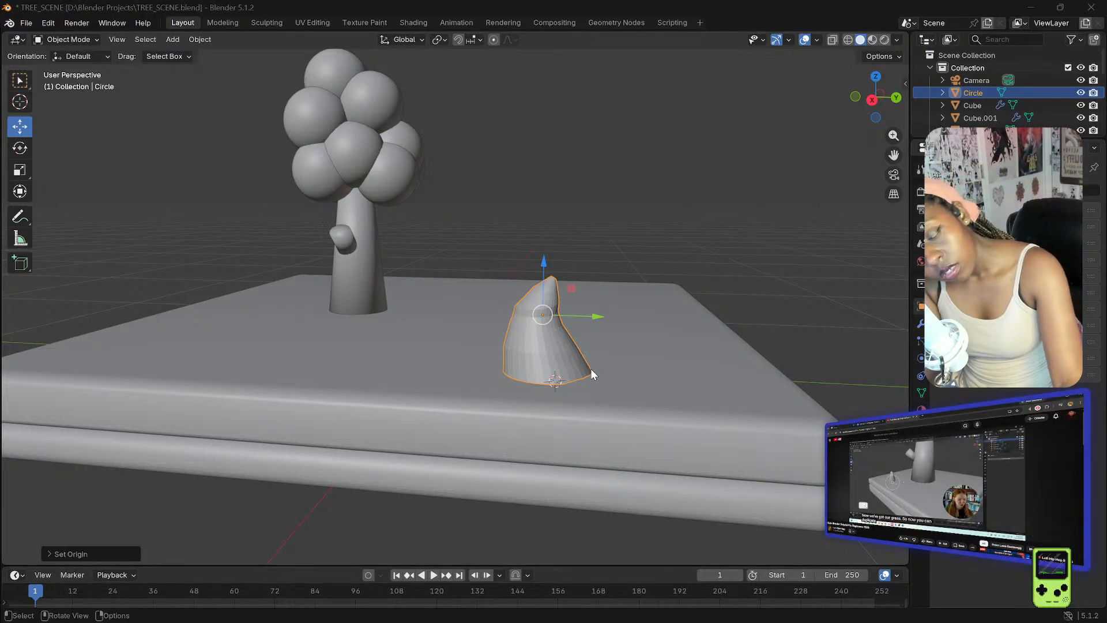
- Enlarge the whole tuft very slightly about its centred origin
middle_click_drag(638, 209, 582, 271)
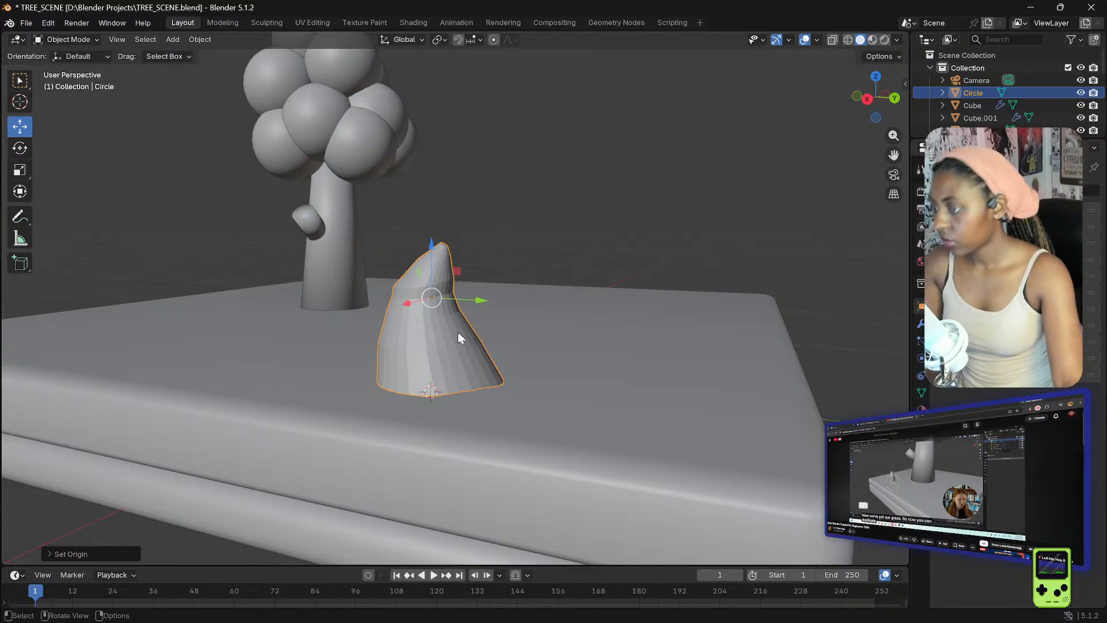
key("s")
left_click(486, 305)
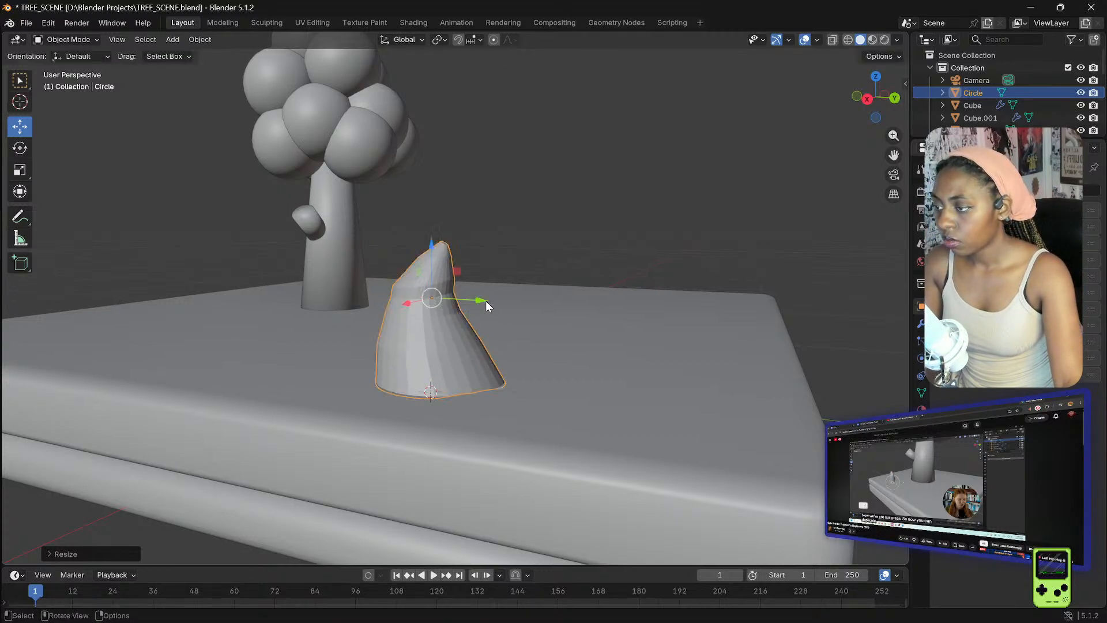
- Activate the Scale tool and stretch the tuft along the Z axis into a taller, narrower-looking blade
left_click(20, 167)
mouse_move(434, 275)
left_mouse_down()
mouse_move(447, 265)
mouse_move(440, 279)
mouse_move(445, 271)
mouse_move(415, 270)
left_mouse_up()
scroll(441, 275, "up", 3)
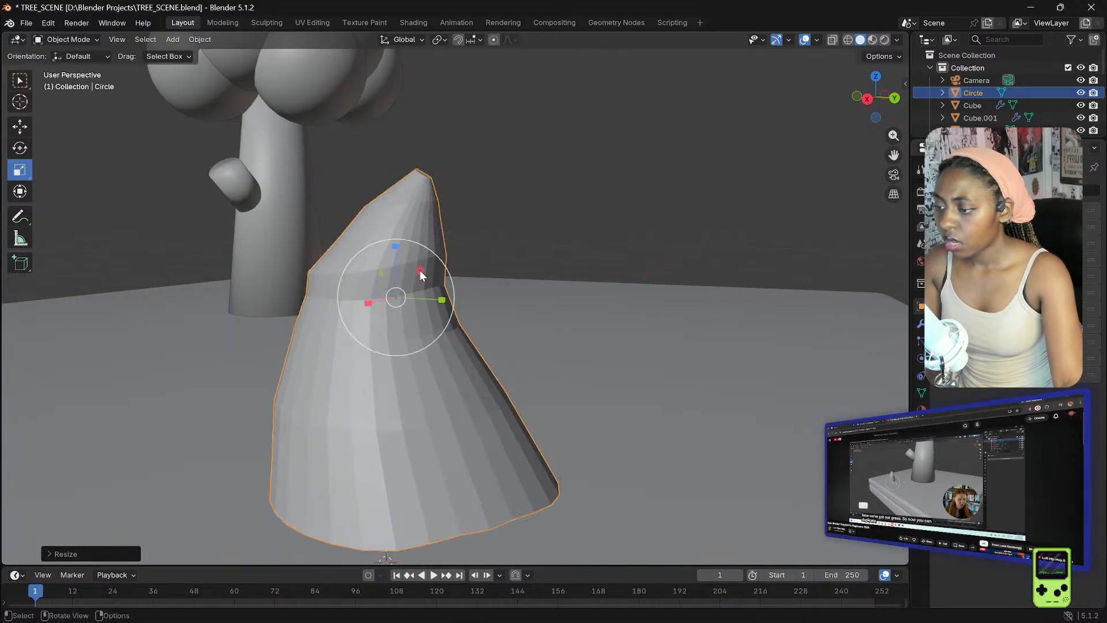
scroll(618, 274, "down", 6)
middle_click_drag(614, 282, 738, 267)
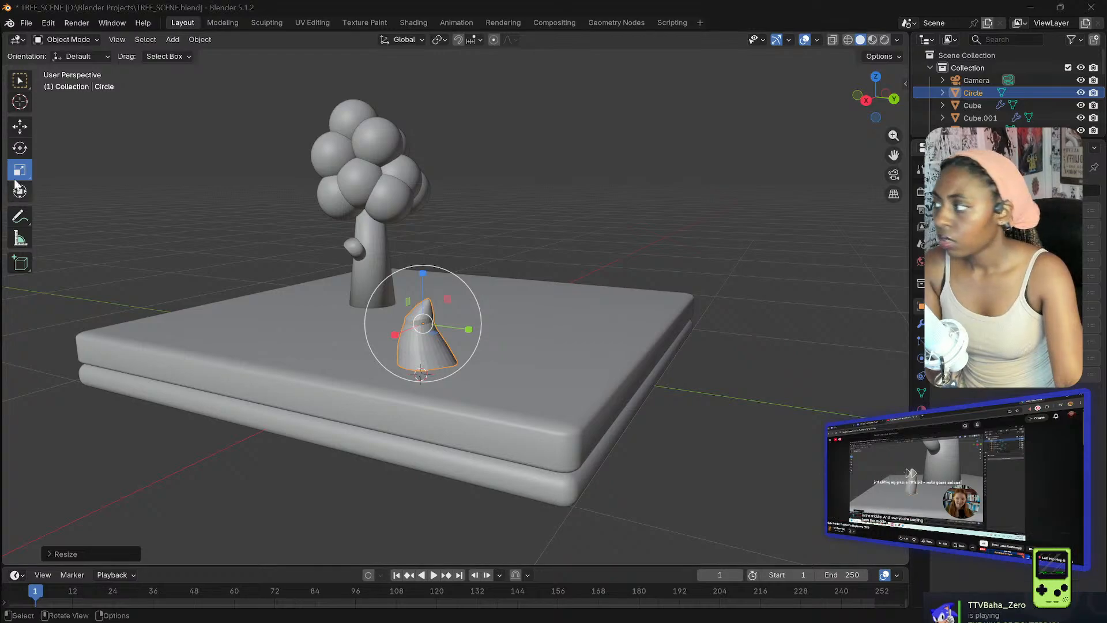
left_click_drag(419, 272, 417, 243)
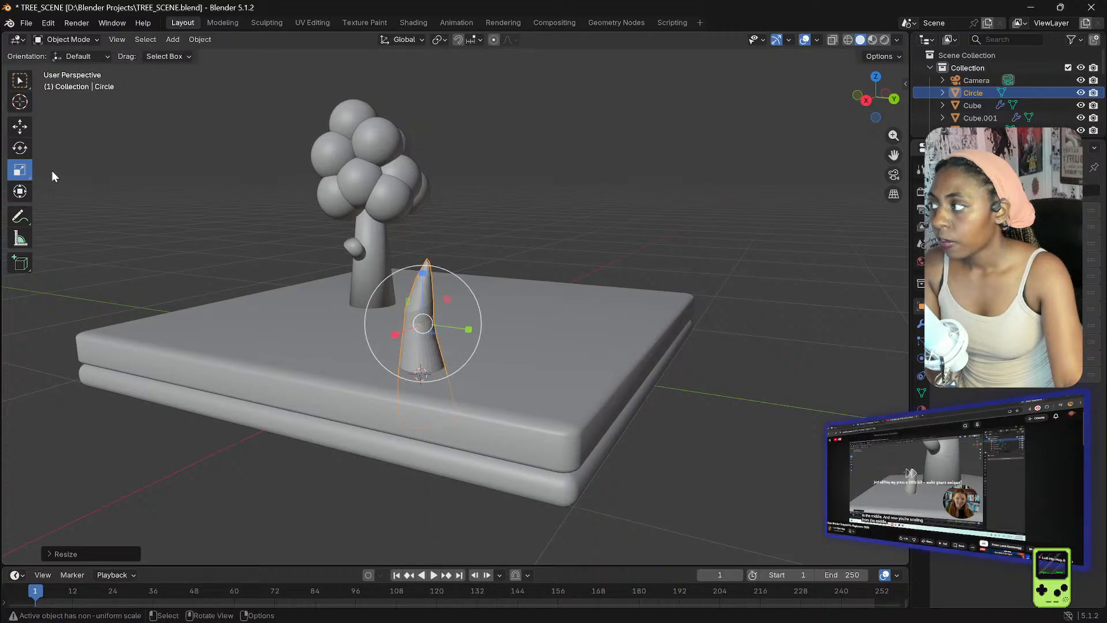
- Switch back to Select Box and try scaling the tuft to about 1.53 along the Z axis
left_click(20, 80)
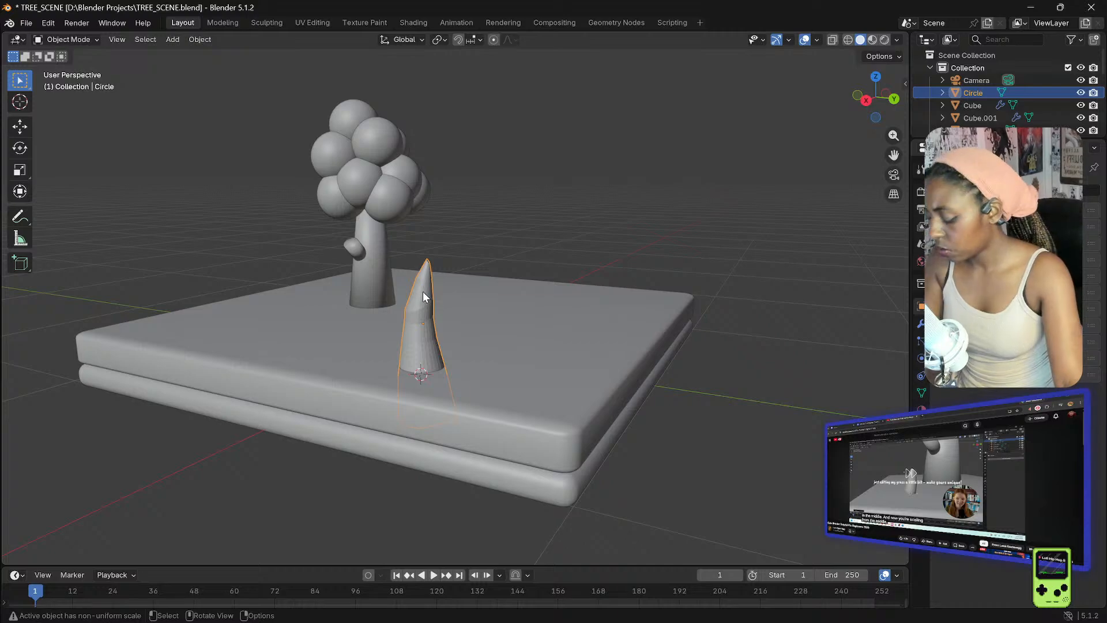
key("s")
key("z")
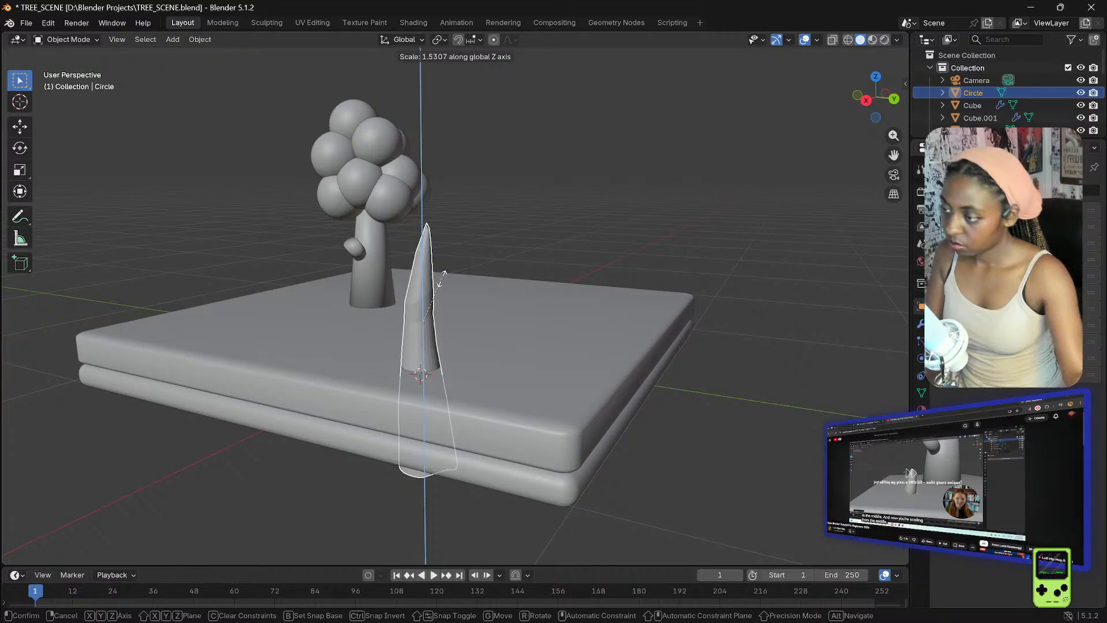
left_click(442, 277)
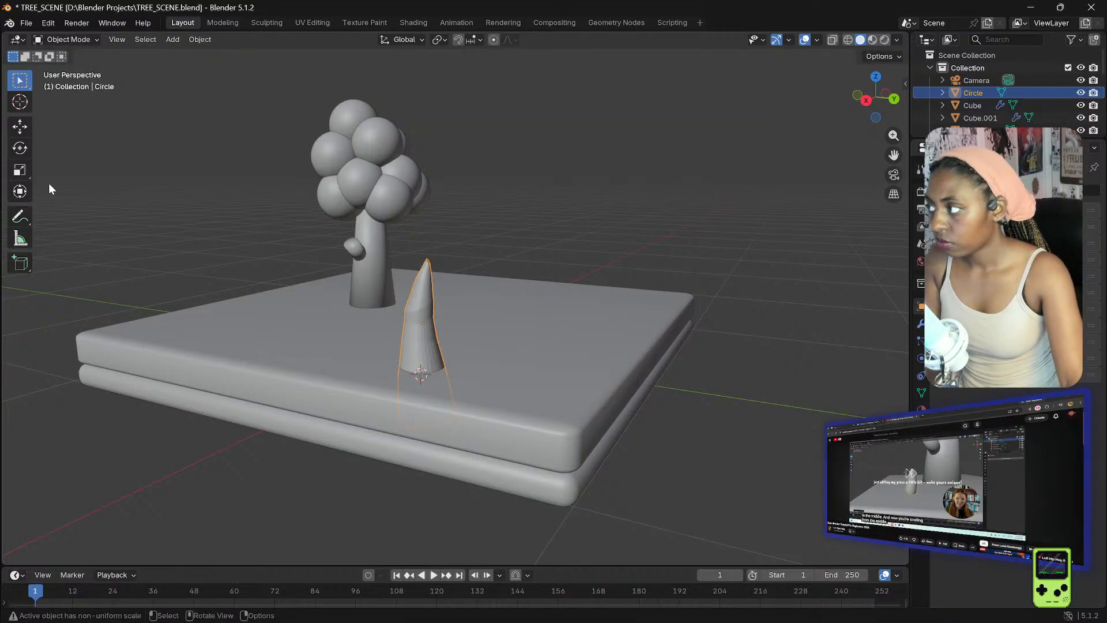
- Raise the tuft along the Z axis with the Move tool until its base clears the slab's top surface
left_click(23, 128)
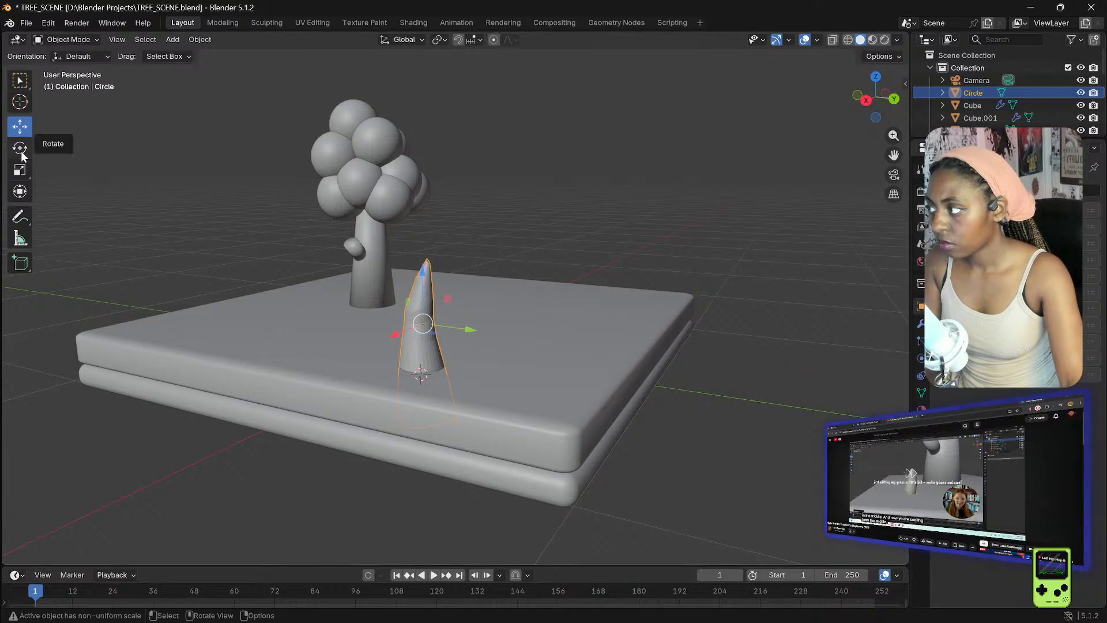
scroll(448, 309, "up", 2)
left_click_drag(412, 281, 416, 205)
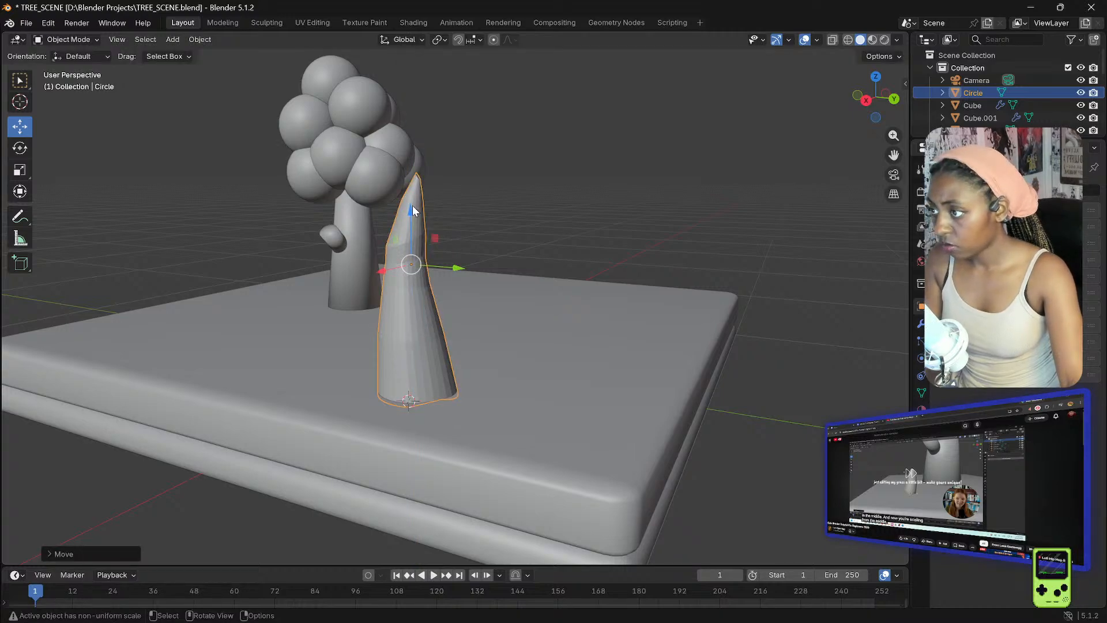
left_click_drag(412, 211, 413, 199)
- Scale the whole tuft down uniformly to a small blade and lower it along Z toward the slab
key("s")
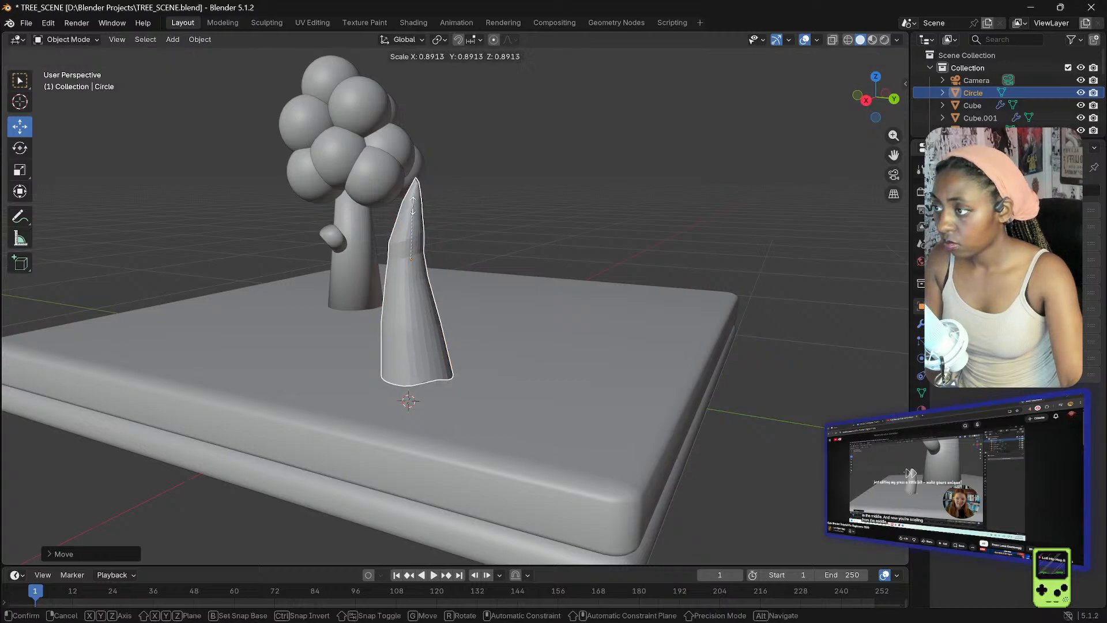
left_click(409, 246)
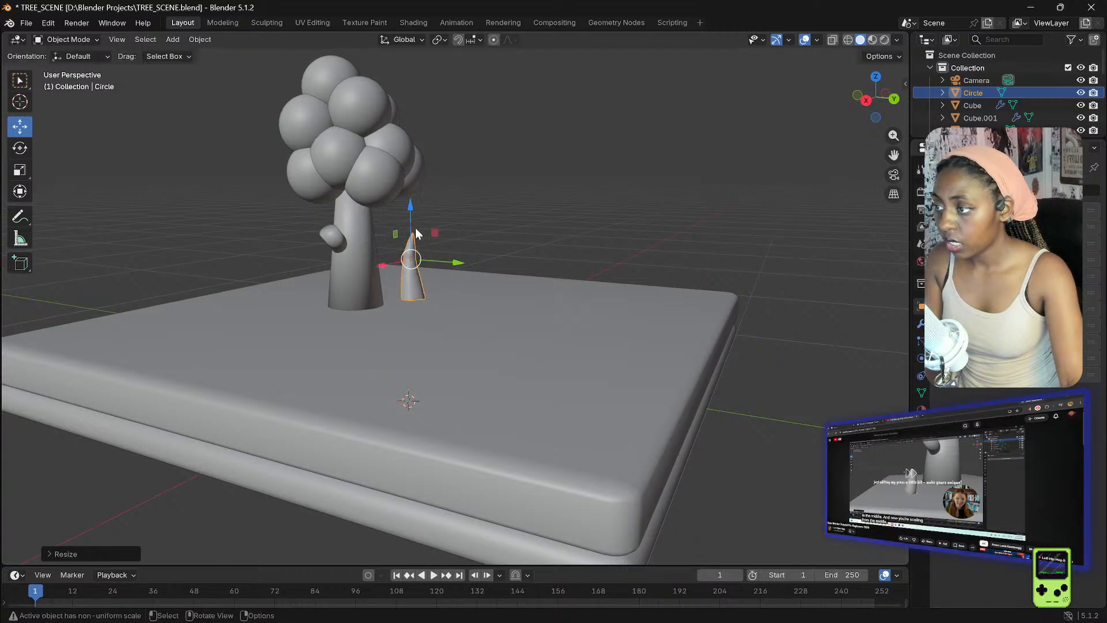
left_click_drag(409, 209, 419, 303)
- Shrink the tuft slightly more and lower it along Z so its base rests on the slab's top surface
mouse_move(419, 303)
middle_mouse_down()
mouse_move(468, 280)
mouse_move(472, 293)
mouse_move(434, 301)
middle_mouse_up()
scroll(437, 300, "up", 2)
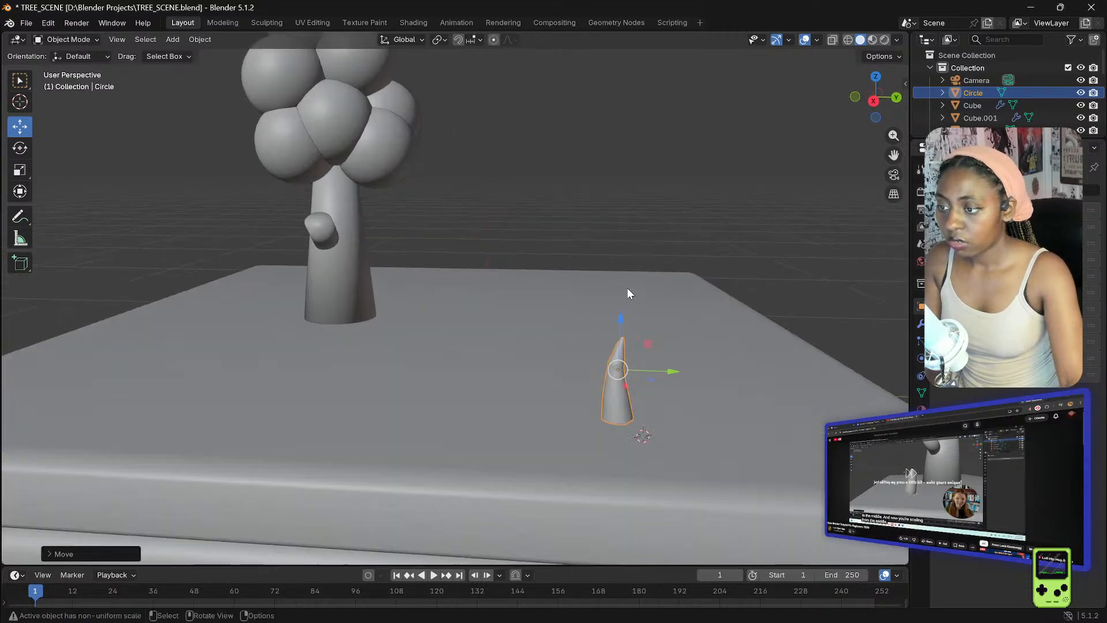
middle_click_drag(627, 294, 604, 292)
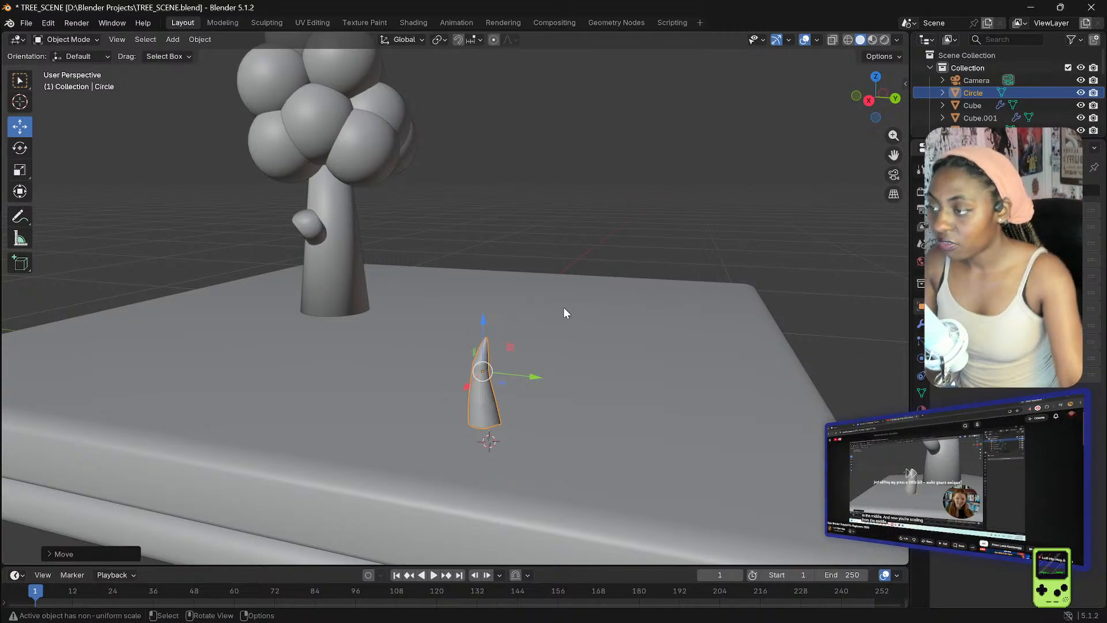
middle_click_drag(556, 313, 542, 314)
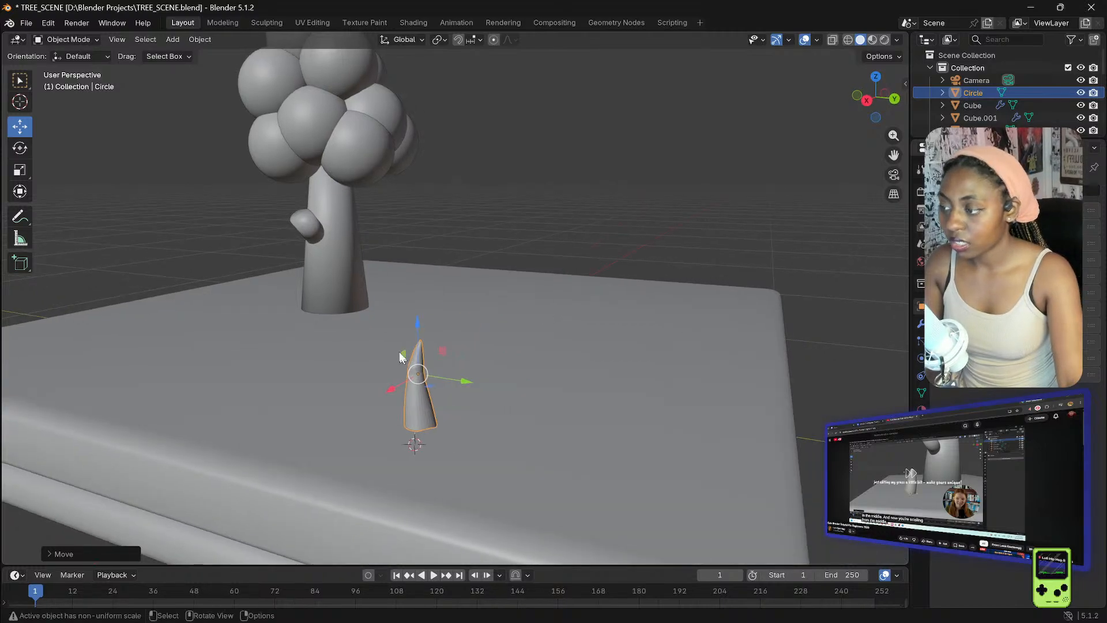
key("s")
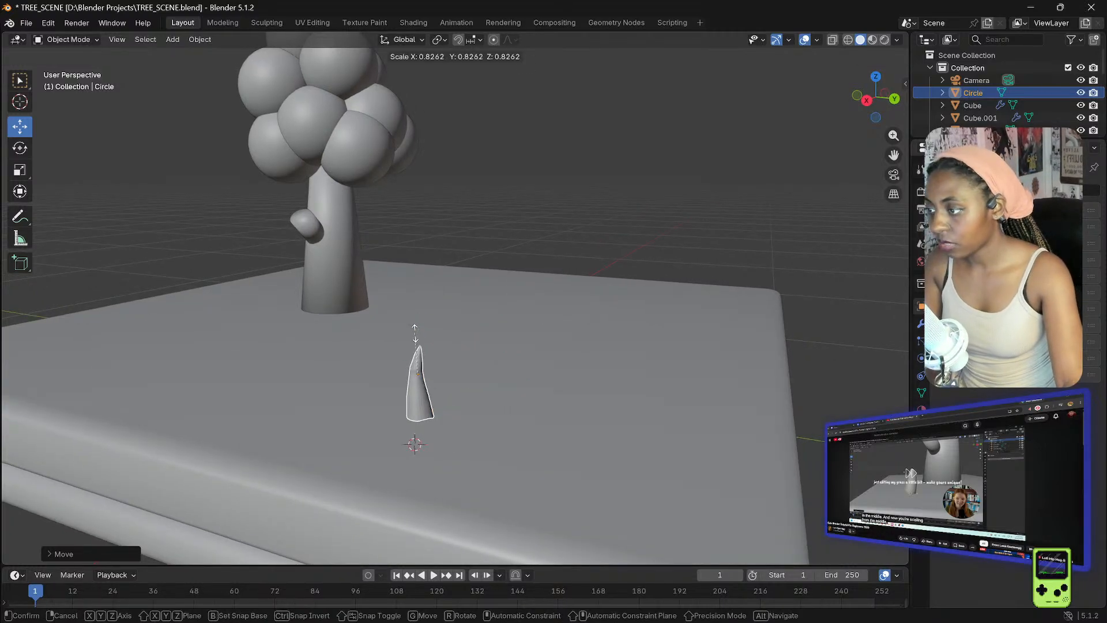
left_click(420, 347)
scroll(455, 351, "up", 2)
middle_click_drag(455, 350, 481, 334)
left_click_drag(582, 207, 584, 233)
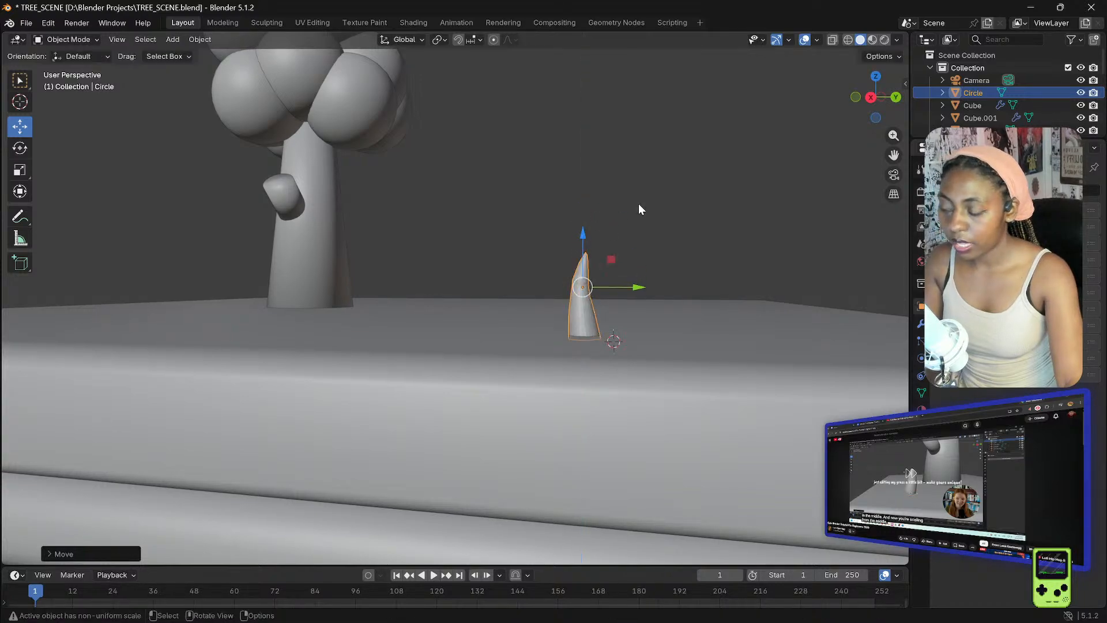
- Select the tuft up close and enter Edit Mode for it
left_click(636, 207)
middle_click_drag(634, 212, 614, 253)
middle_click_drag(576, 312, 571, 299)
scroll(568, 297, "up", 1)
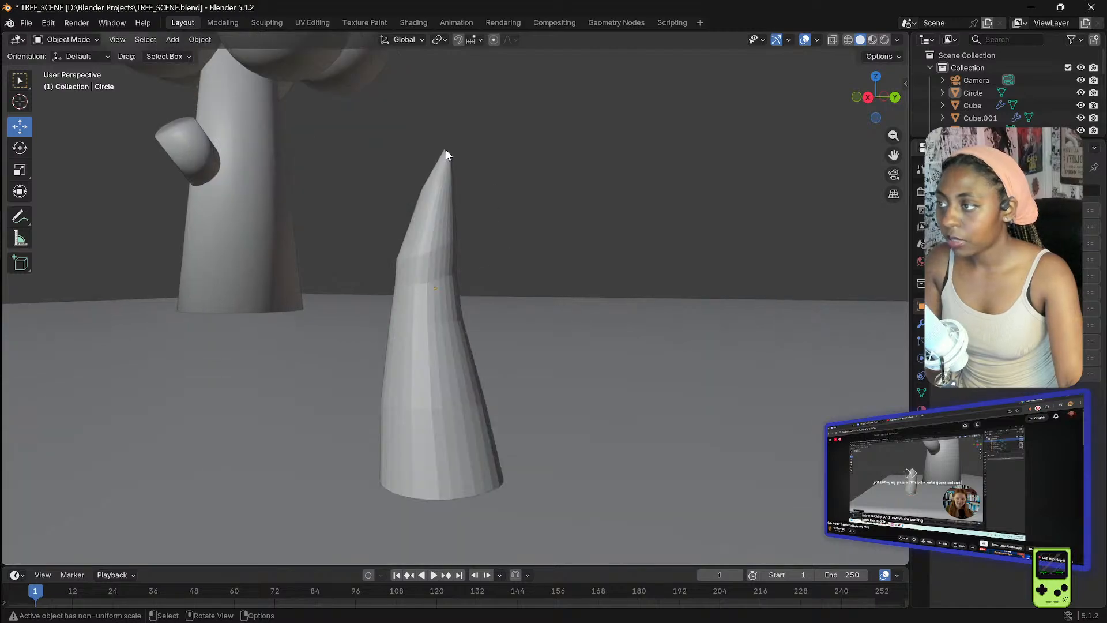
scroll(444, 151, "up", 2)
left_click(230, 271)
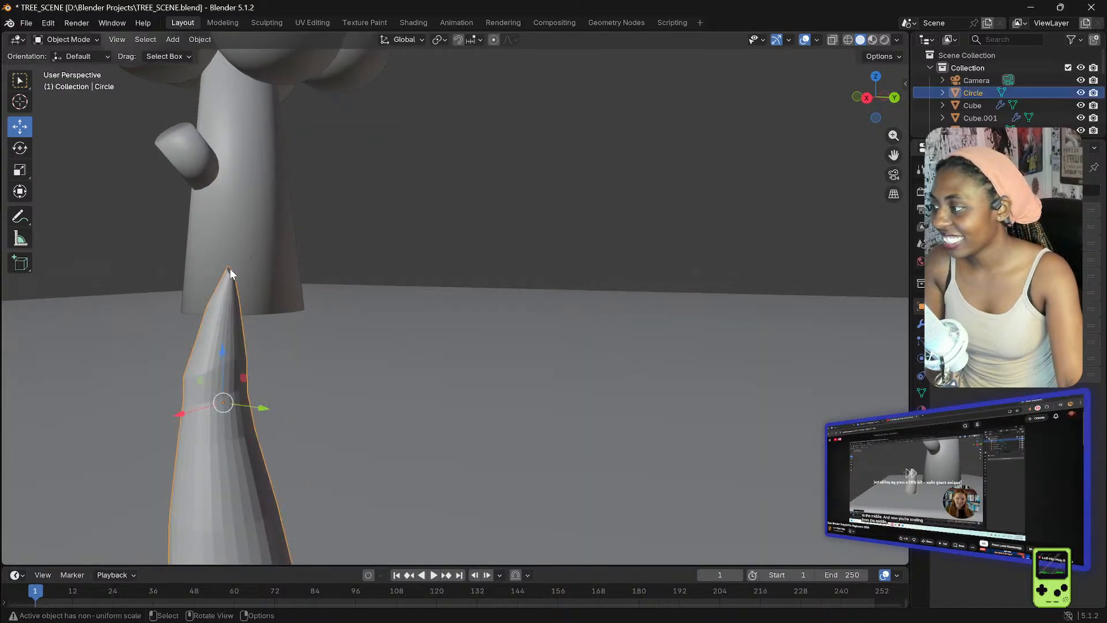
left_click(89, 40)
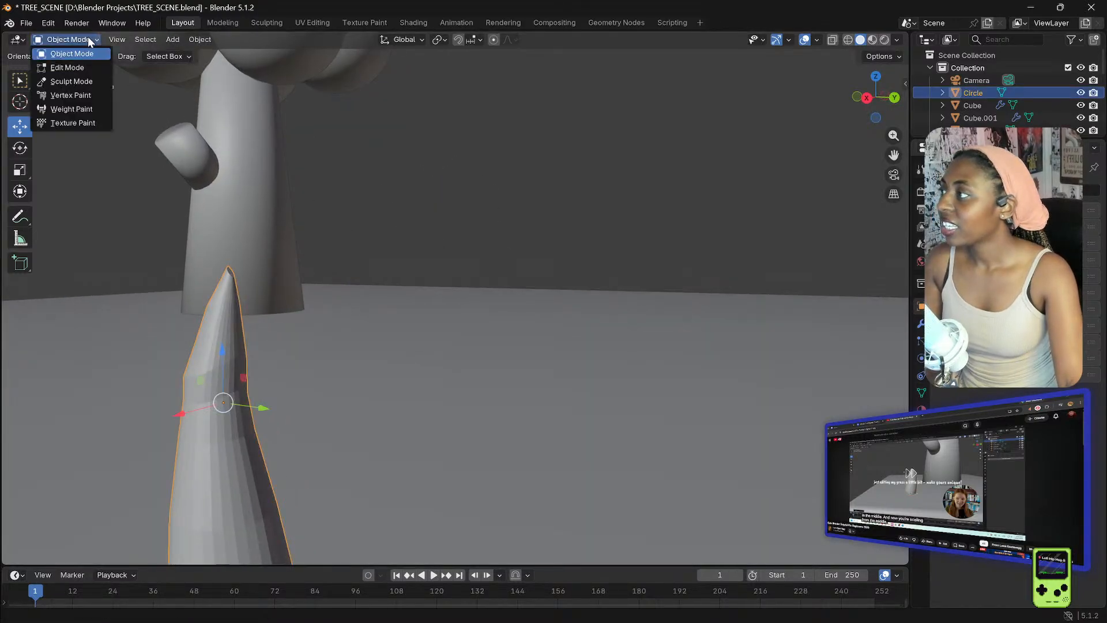
left_click(76, 68)
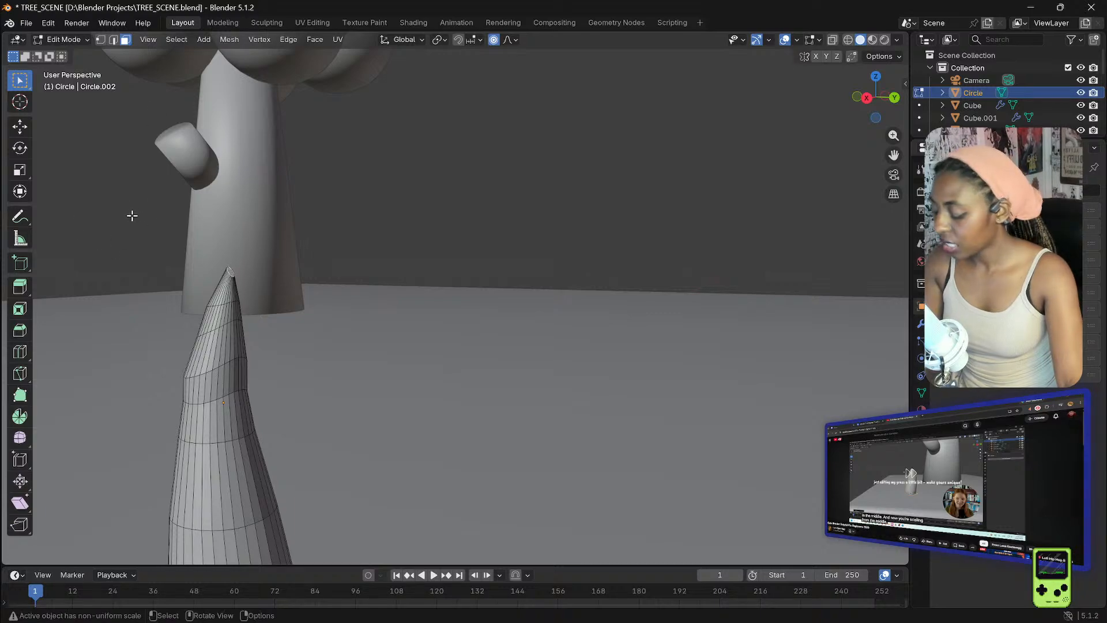
- Try scaling the tuft's tip face with a proportional size of 0.10, and undo the scaling
key("s")
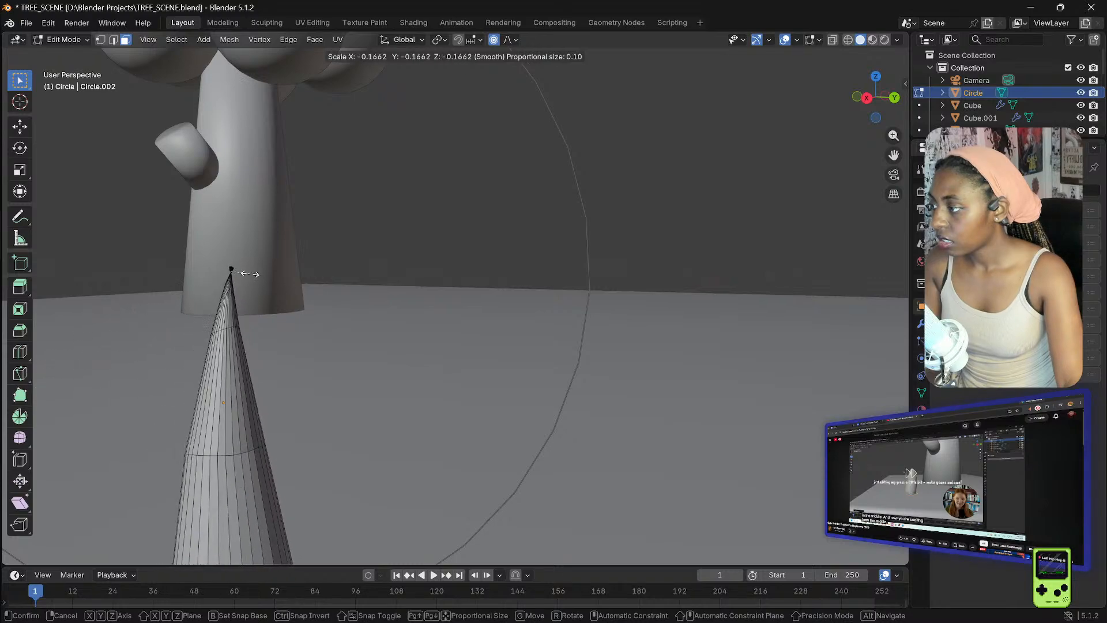
left_click(216, 284)
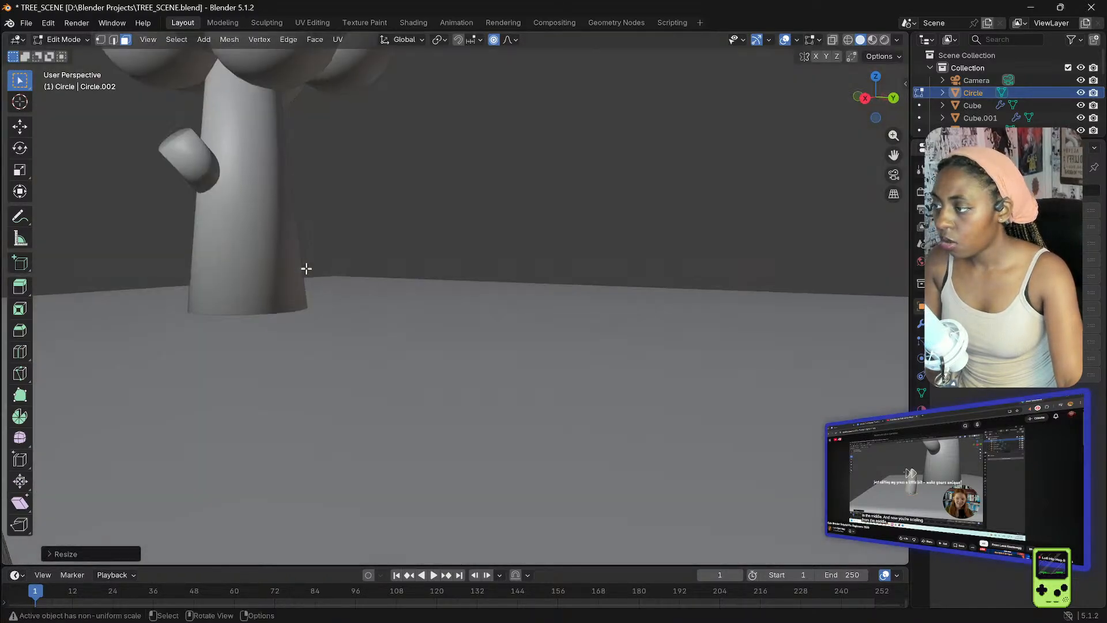
scroll(336, 285, "down", 1)
middle_click_drag(367, 304, 383, 309)
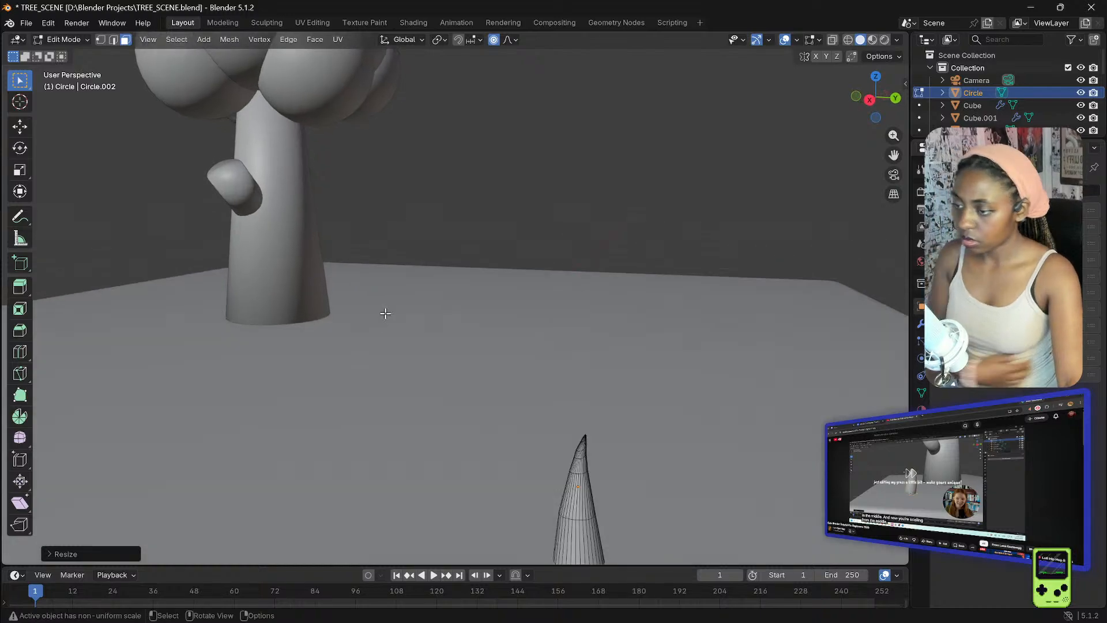
key("ctrl+z")
- Switch to edge selection and try selecting a horizontal edge loop near the tuft's tip
middle_click_drag(489, 357, 455, 331)
scroll(421, 299, "up", 3)
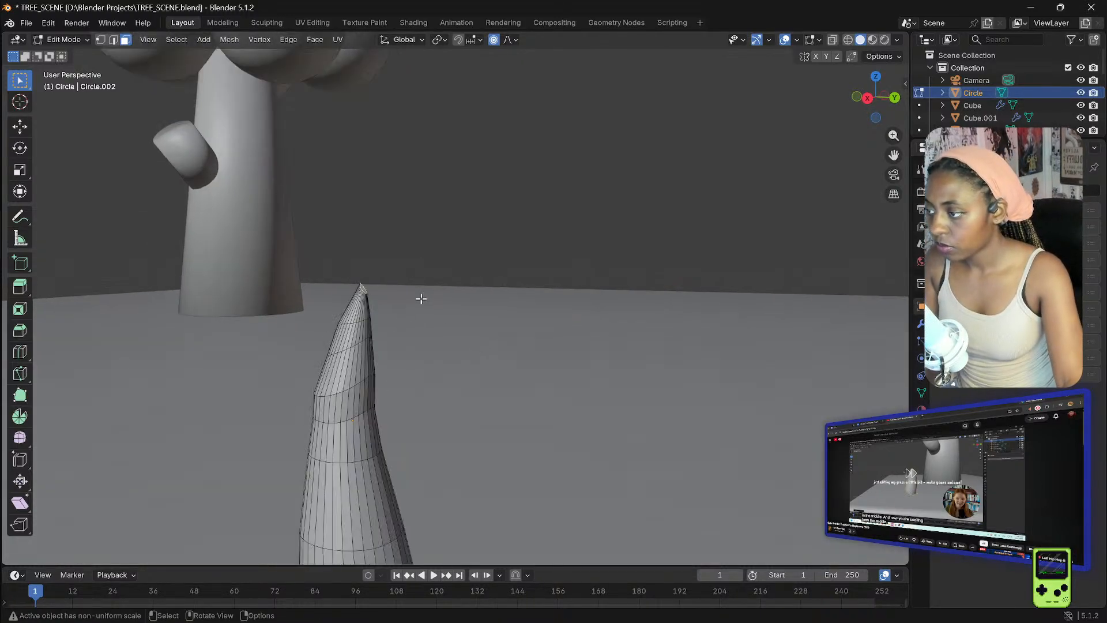
left_click(359, 322, "alt")
left_click(436, 247)
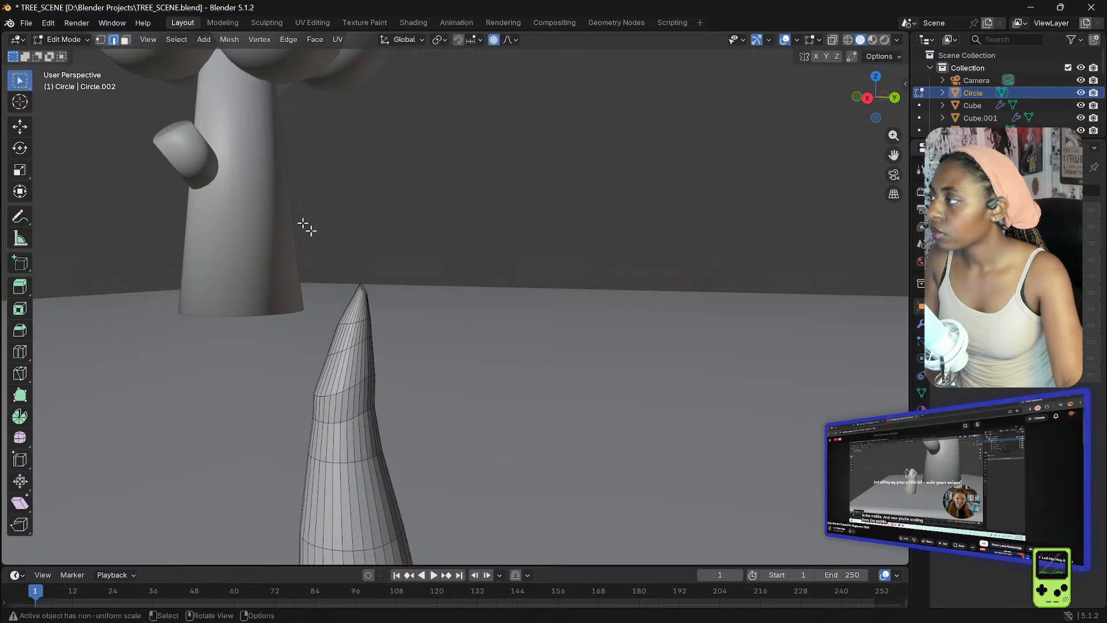
left_click(350, 346, "alt")
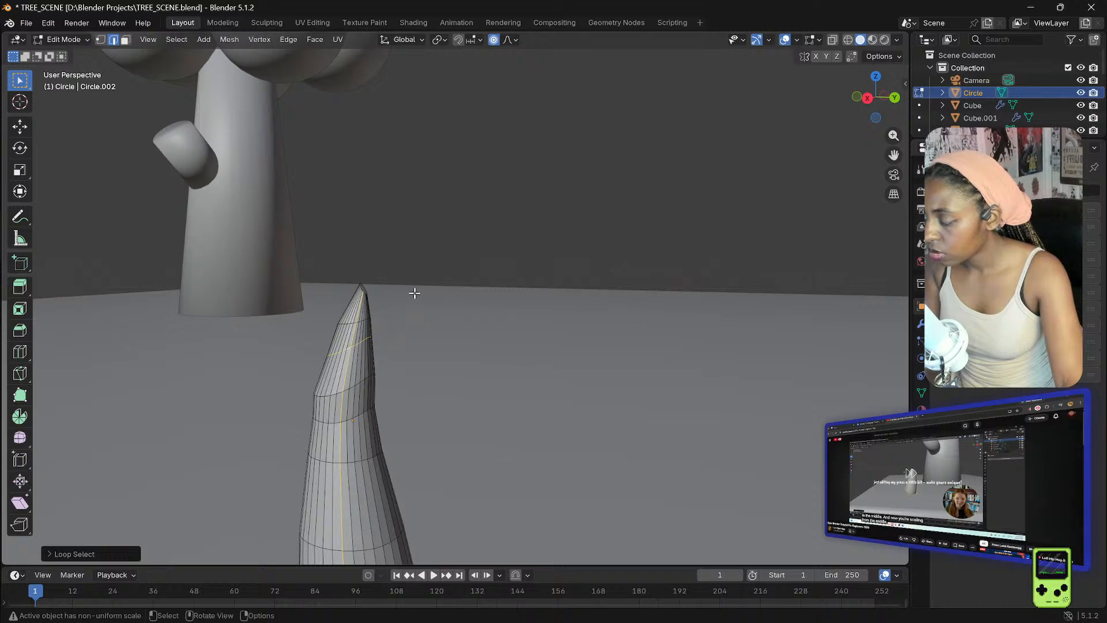
left_click(423, 271)
- Select the two horizontal edge loops around the tuft's middle and widen them slightly with a proportional size of 0.10
scroll(374, 316, "up", 3)
scroll(444, 326, "down", 4)
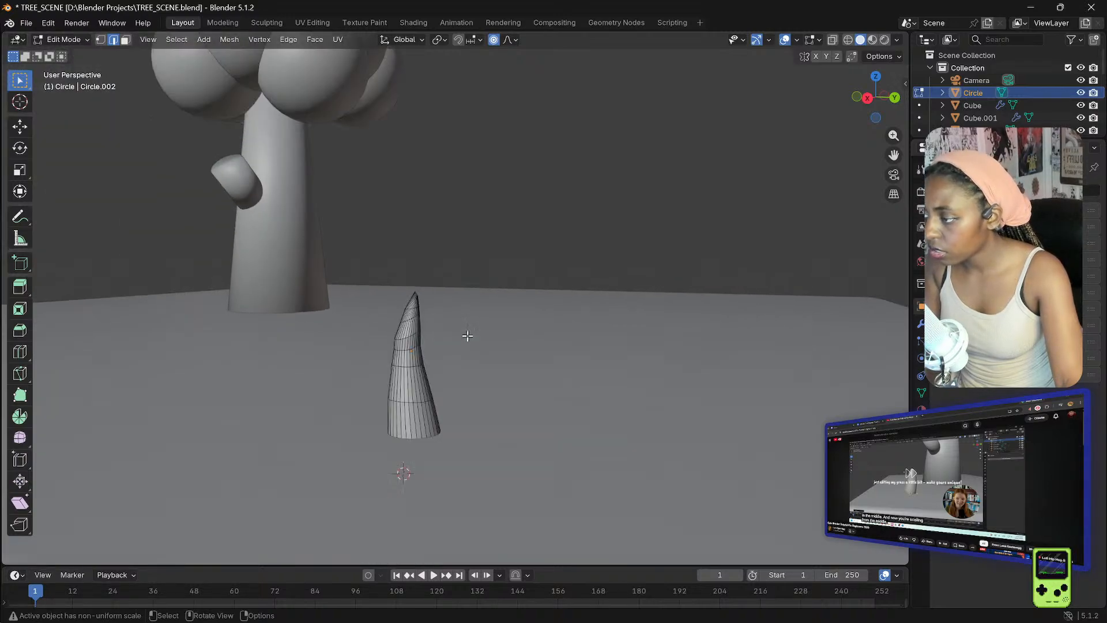
scroll(456, 344, "up", 1)
right_click(453, 344)
mouse_move(469, 224)
middle_mouse_down()
mouse_move(509, 228)
mouse_move(479, 239)
middle_mouse_up()
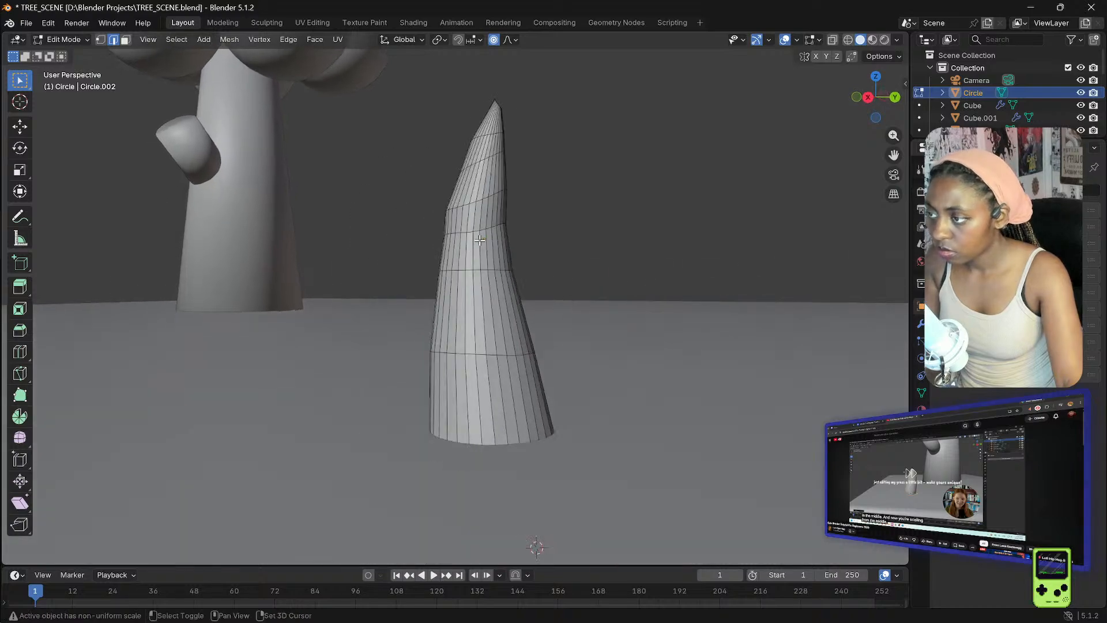
left_click(477, 232, "alt")
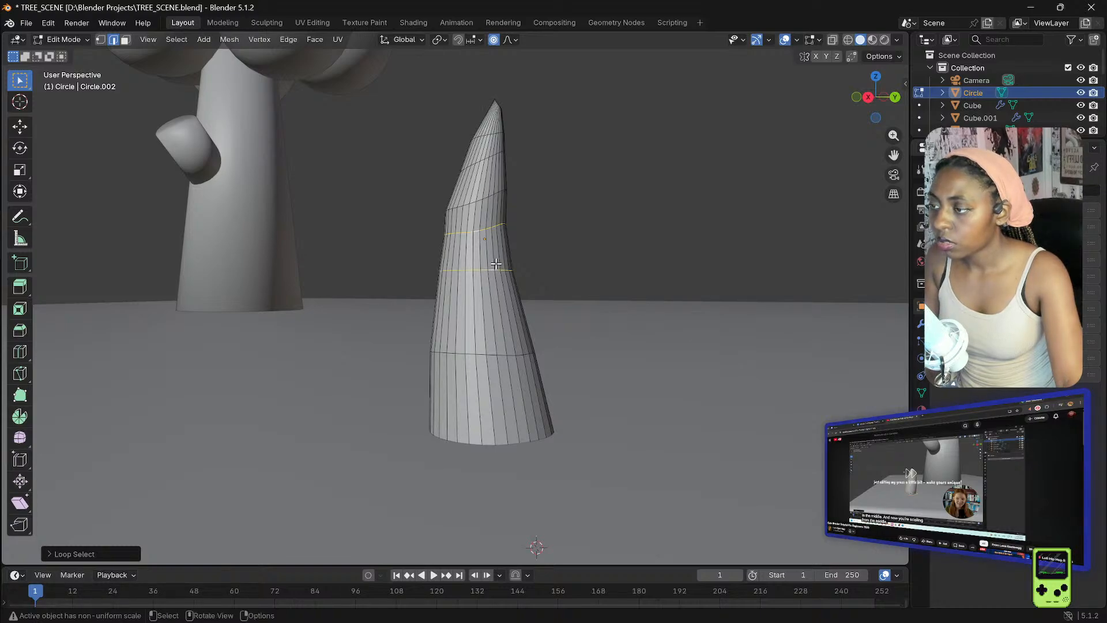
key("s")
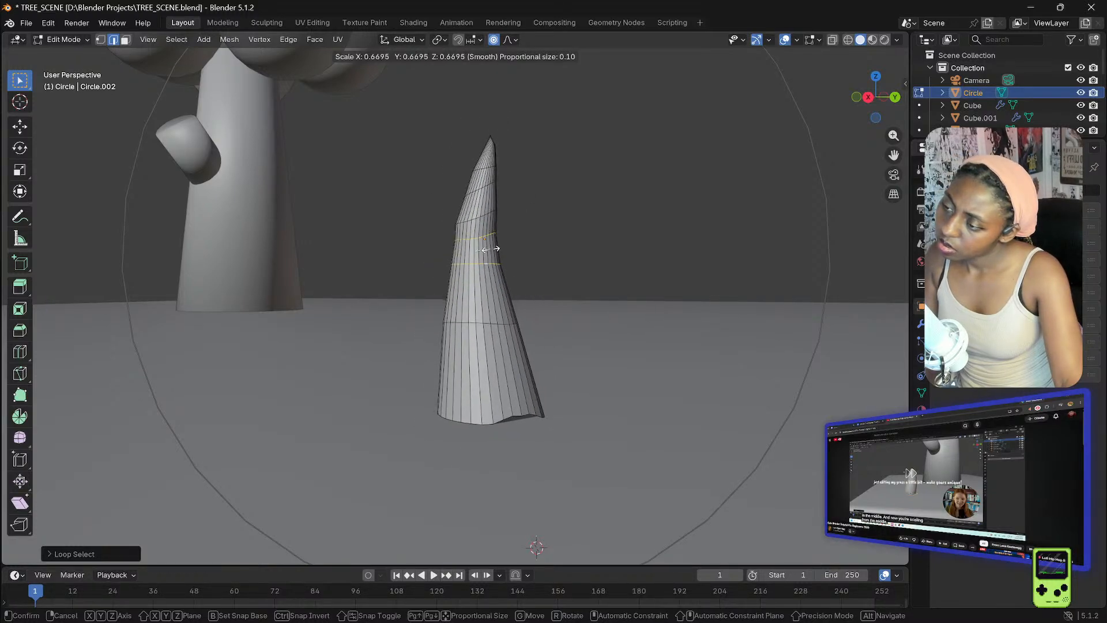
left_click(499, 244)
- Select the edge loop just below the tip and scale it up slightly with the proportional size reduced to 0.01
scroll(548, 227, "down", 5)
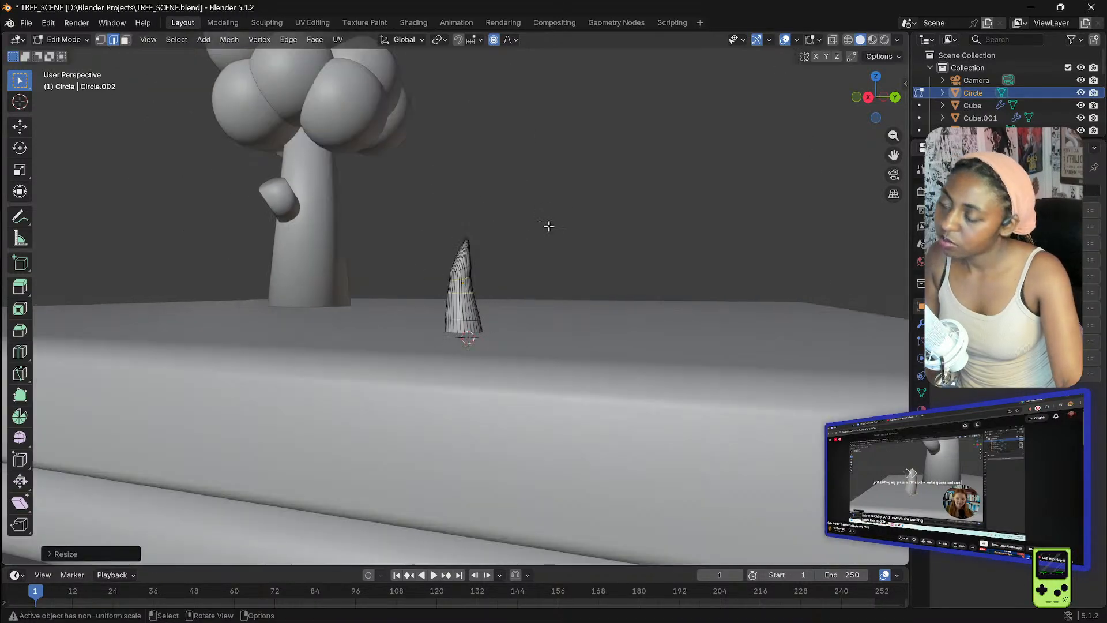
middle_click_drag(548, 227, 544, 235)
middle_click_drag(538, 242, 525, 308)
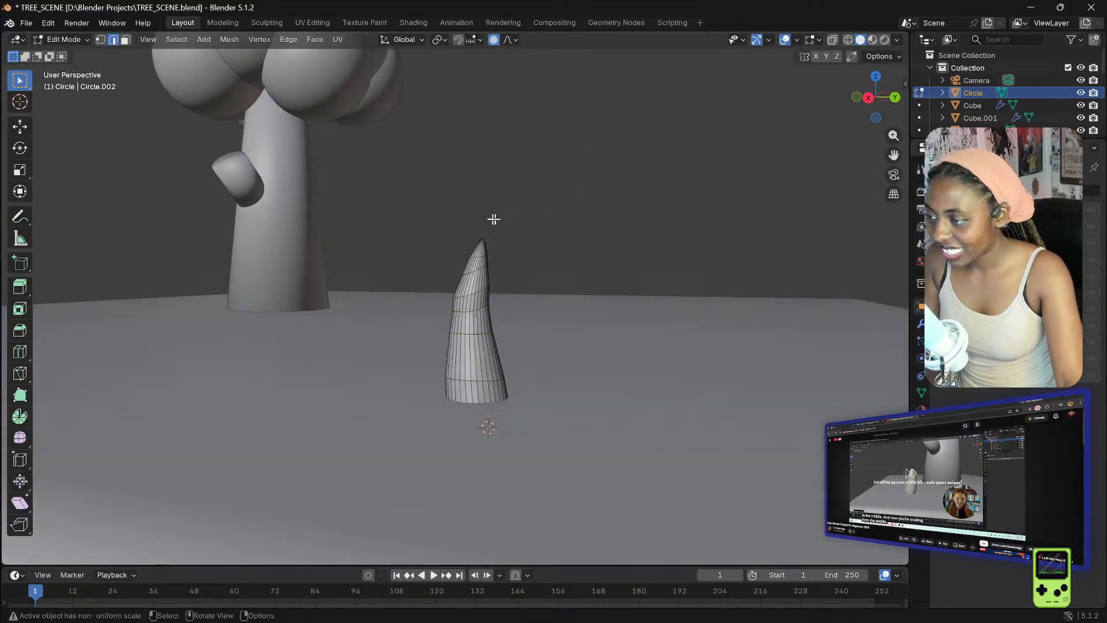
scroll(511, 230, "up", 5)
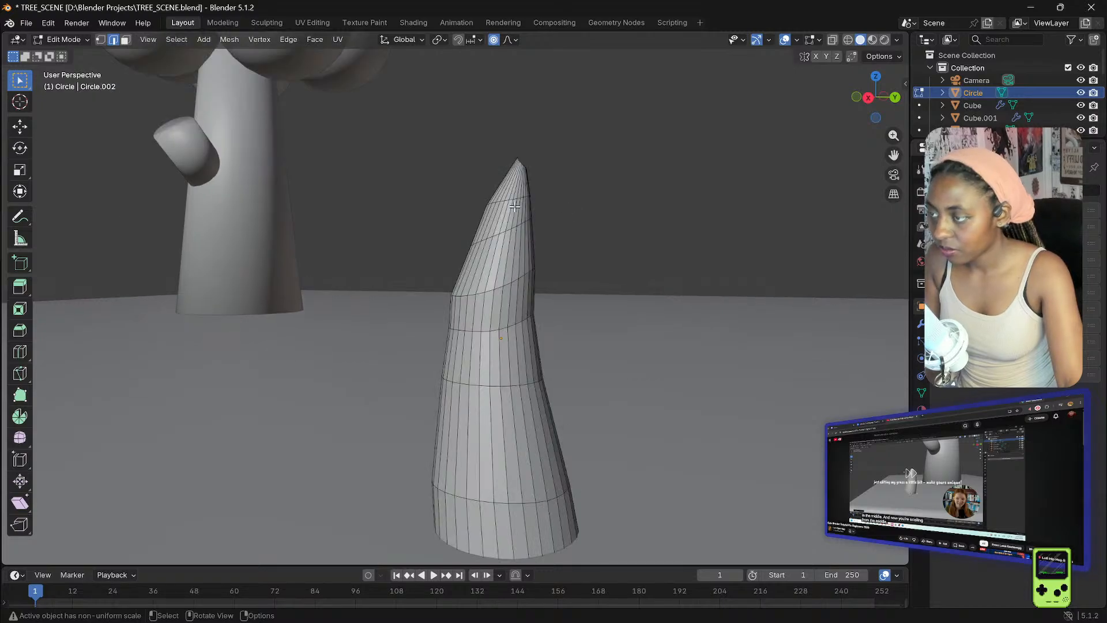
left_click(514, 199, "alt")
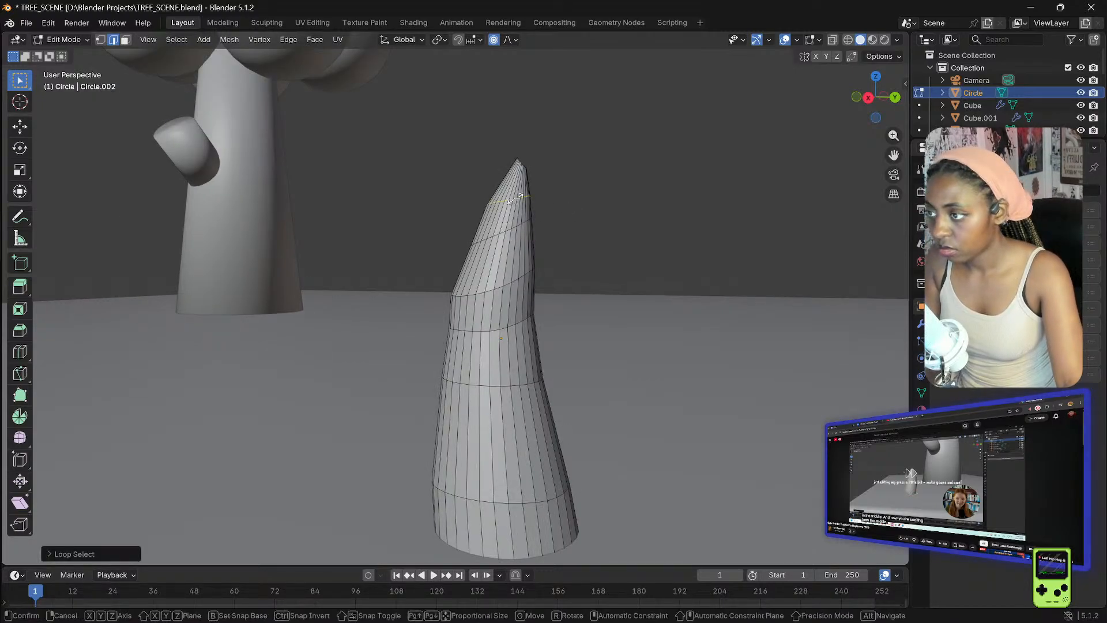
key("s")
scroll(518, 196, "up", 20)
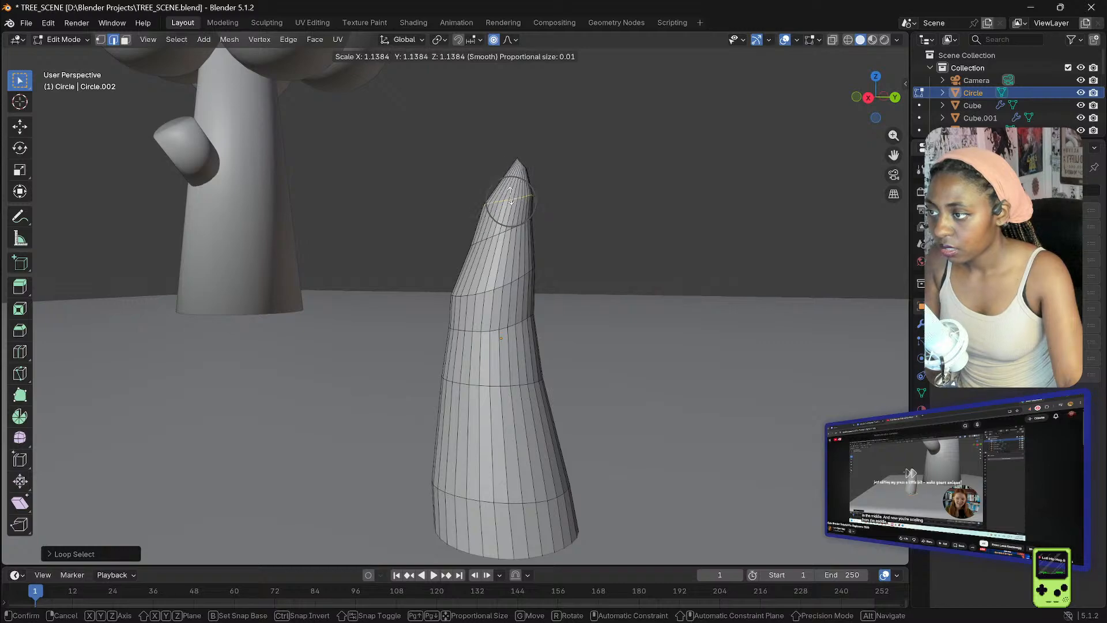
left_click(510, 195)
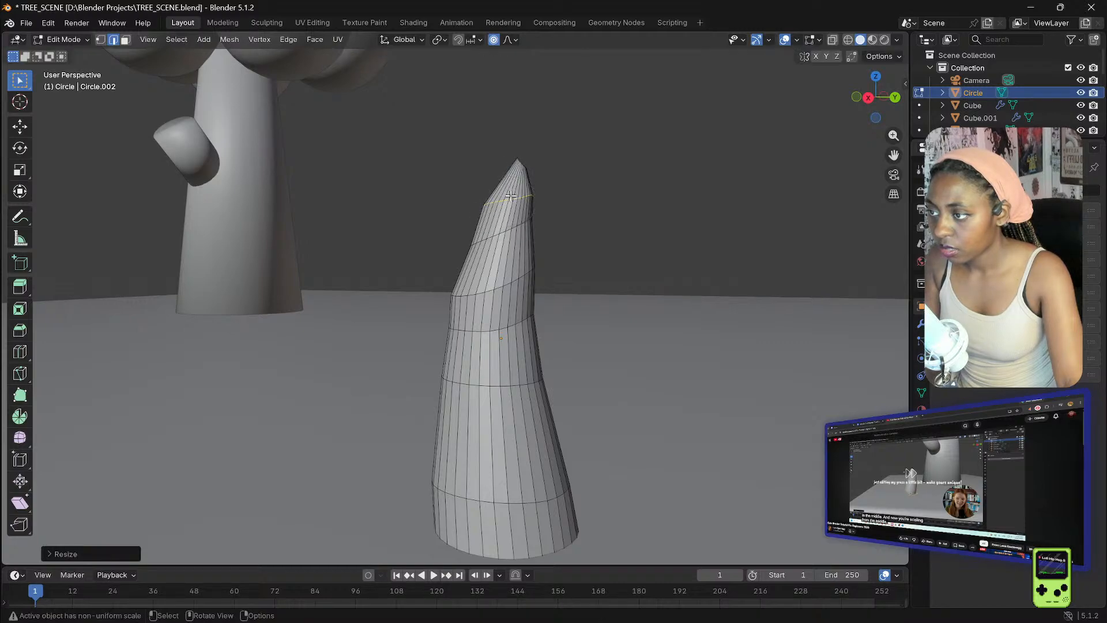
- Switch to face selection and enlarge the face at the tuft's tip slightly with a proportional size of 0.01
left_click(519, 162, "alt")
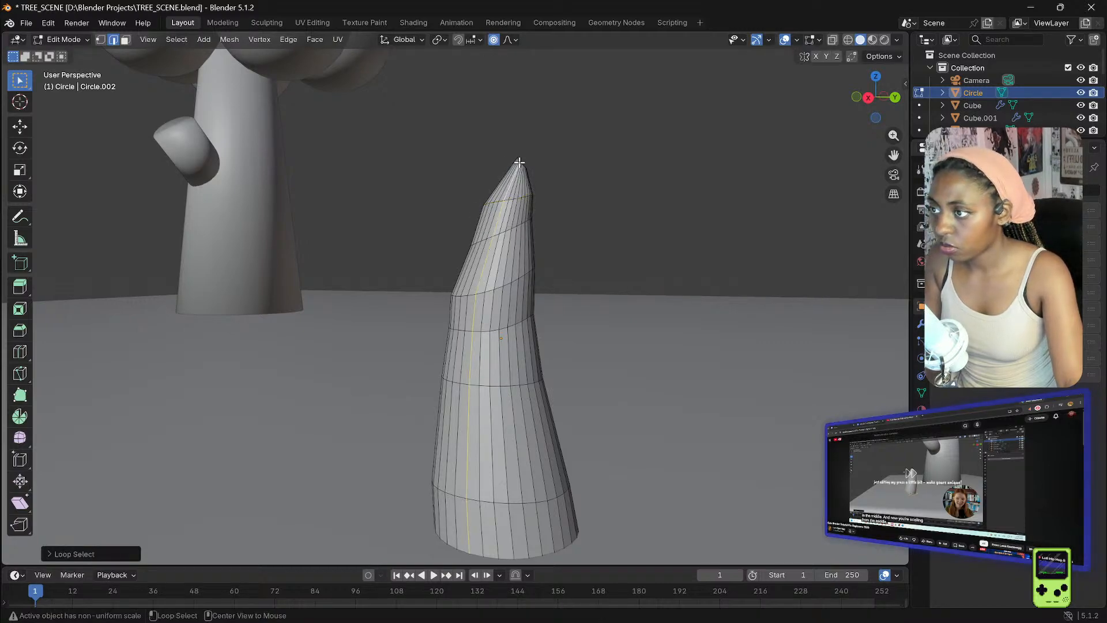
middle_click_drag(532, 154, 526, 156)
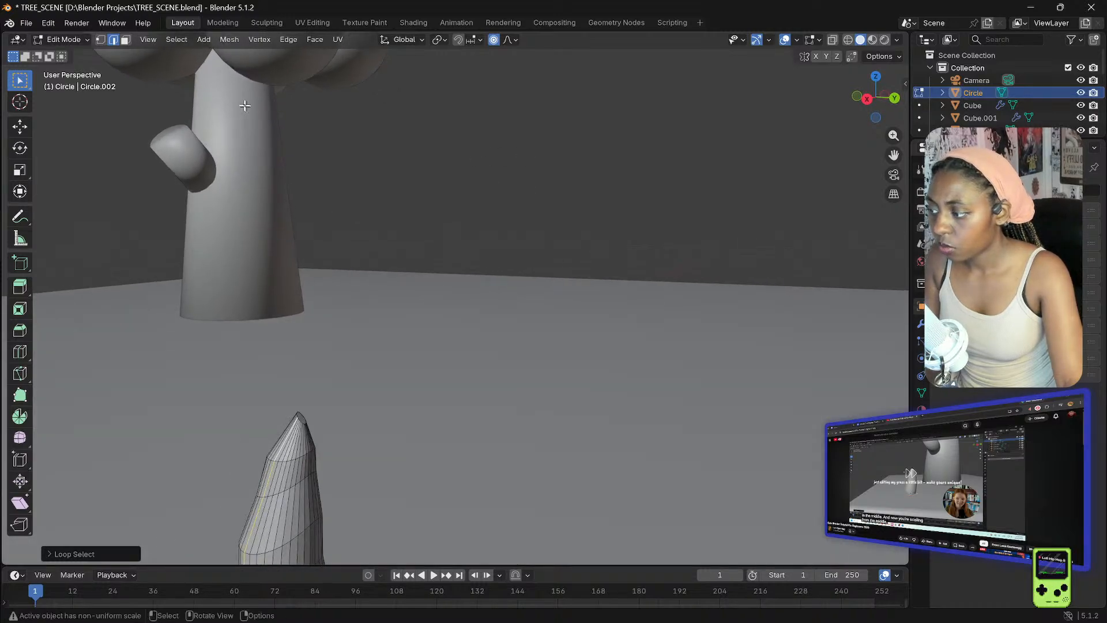
left_click(126, 39)
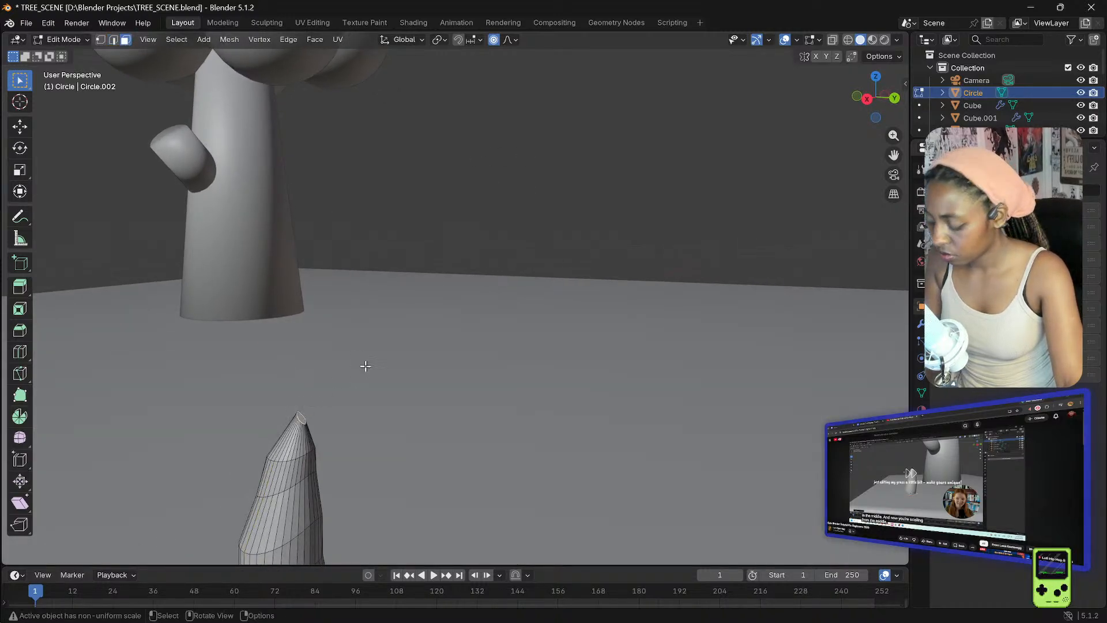
key("s")
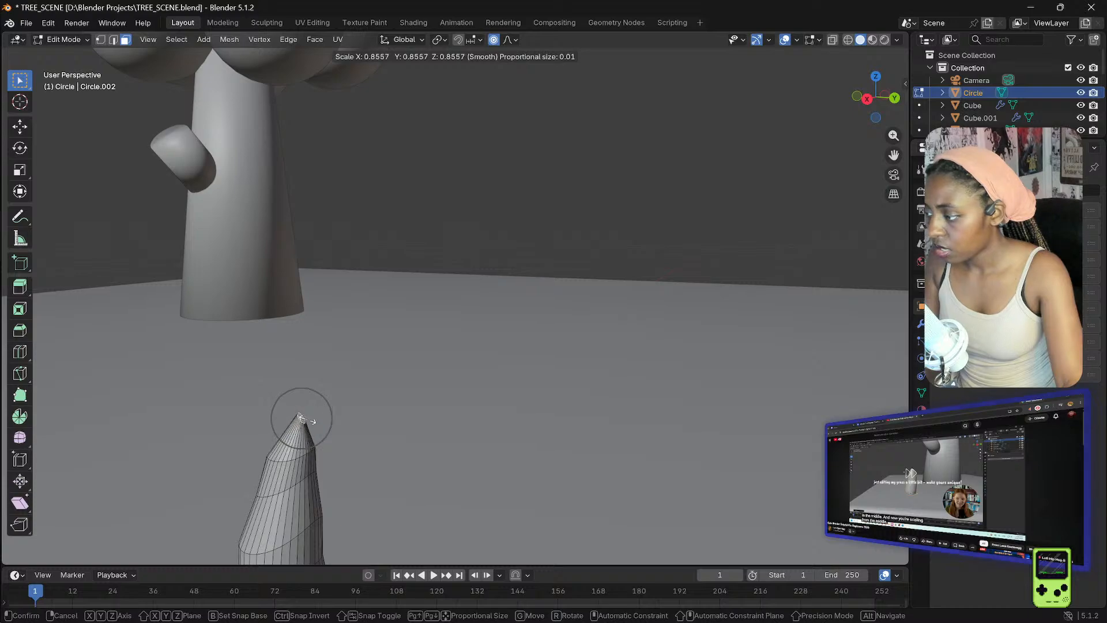
left_click(317, 410)
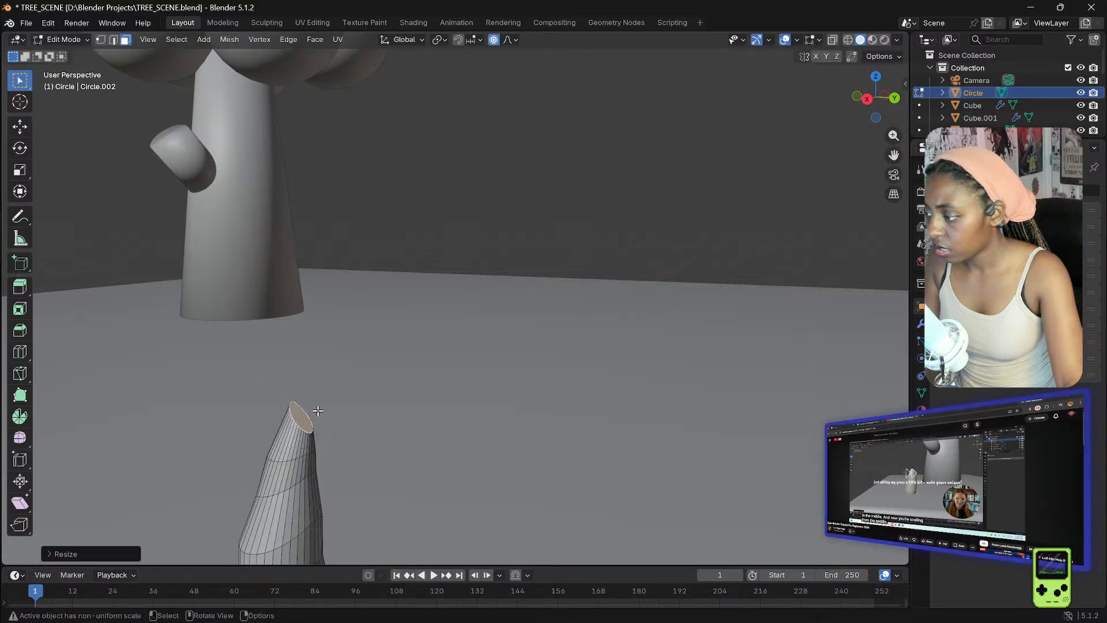
mouse_move(342, 394)
middle_mouse_down()
mouse_move(366, 373)
mouse_move(340, 394)
middle_mouse_up()
scroll(349, 393, "down", 1)
scroll(350, 392, "down", 1)
middle_click_drag(448, 386, 451, 383)
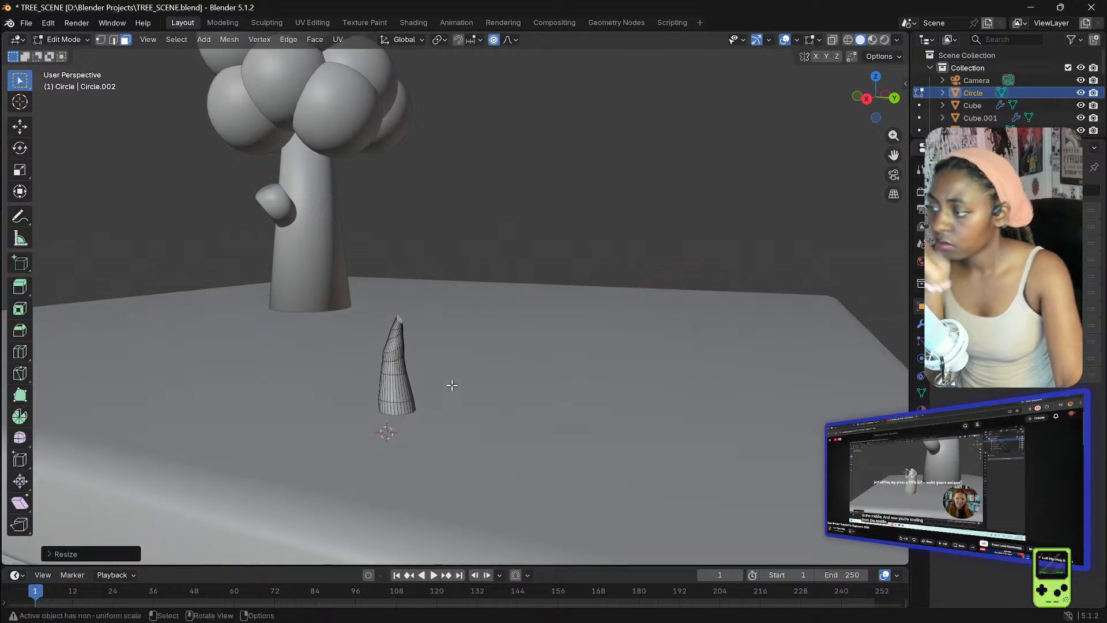
- Return to Object Mode and deselect the grass tuft
left_click(62, 39)
left_click(72, 54)
left_click(488, 169)
mouse_move(503, 210)
middle_mouse_down()
mouse_move(481, 215)
mouse_move(507, 217)
middle_mouse_up()
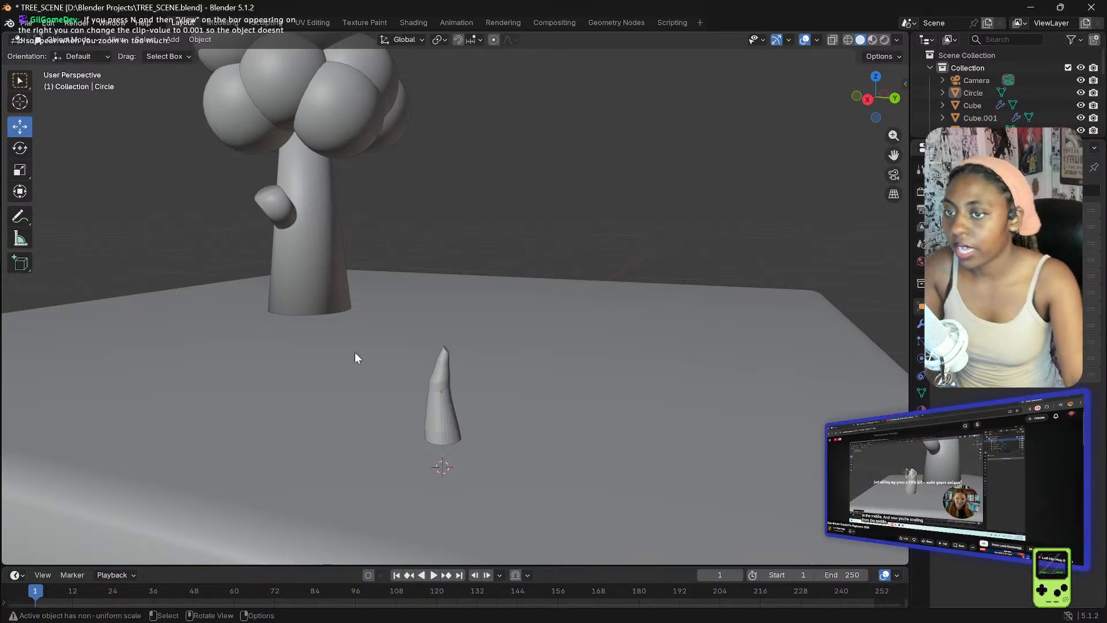
- Reopen the grass tuft in Edit Mode and set the proportional editing falloff to Sphere
scroll(478, 357, "up", 4)
middle_click_drag(500, 342, 498, 337)
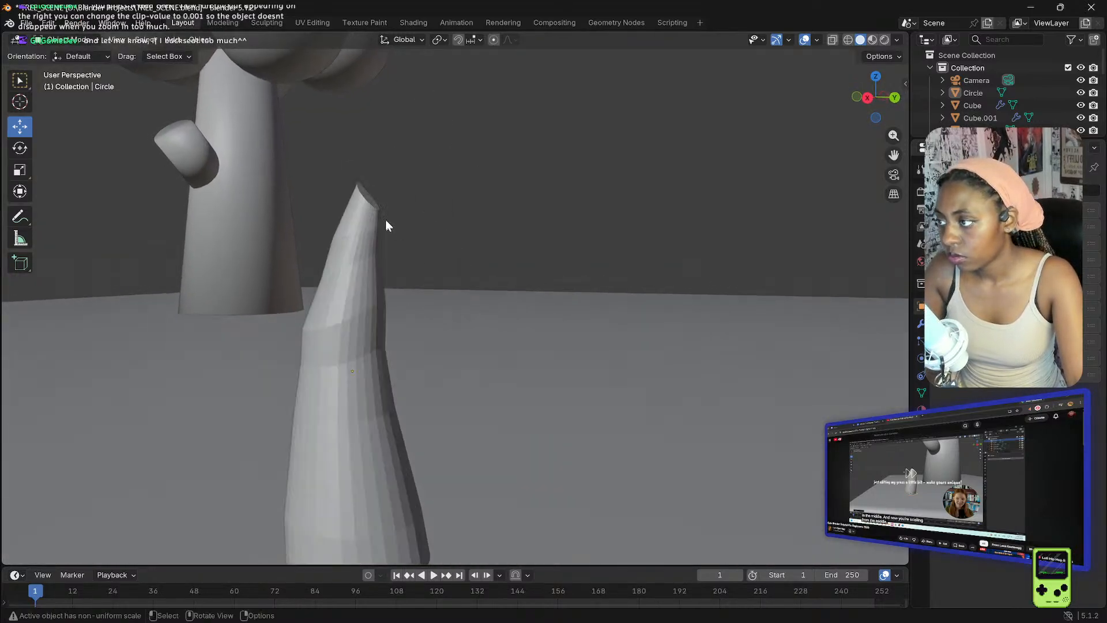
left_click(372, 205)
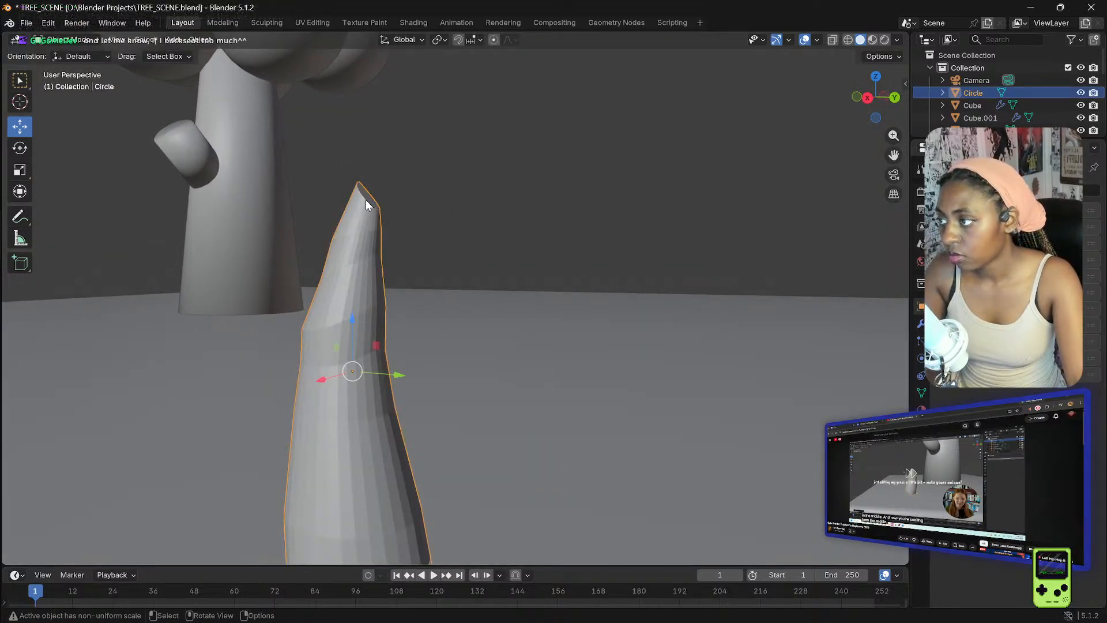
left_click(81, 39)
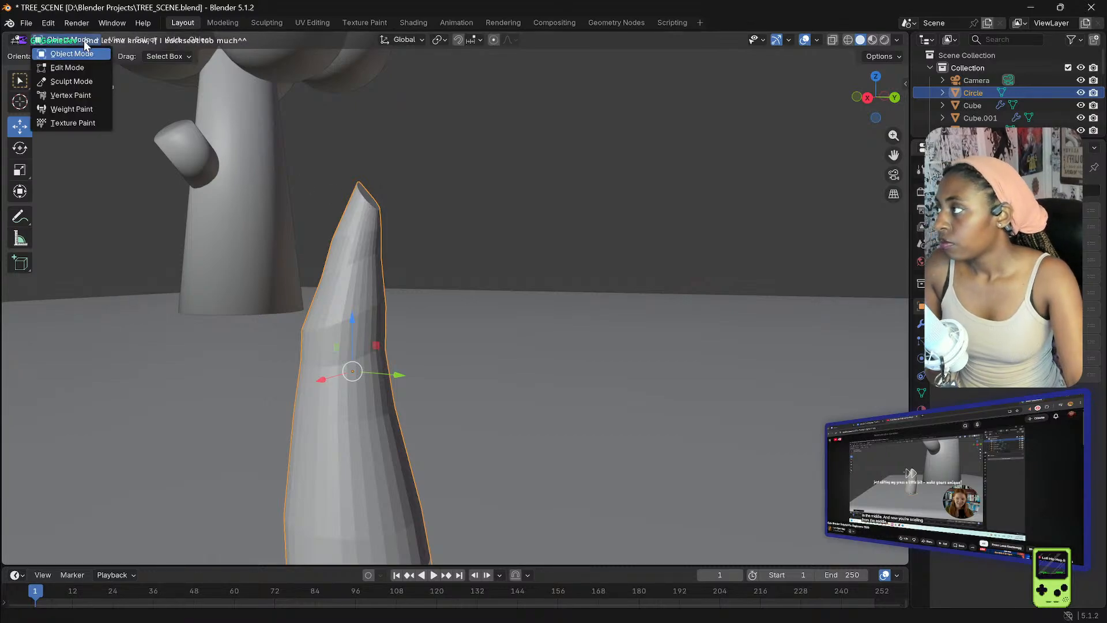
left_click(76, 68)
left_click(508, 40)
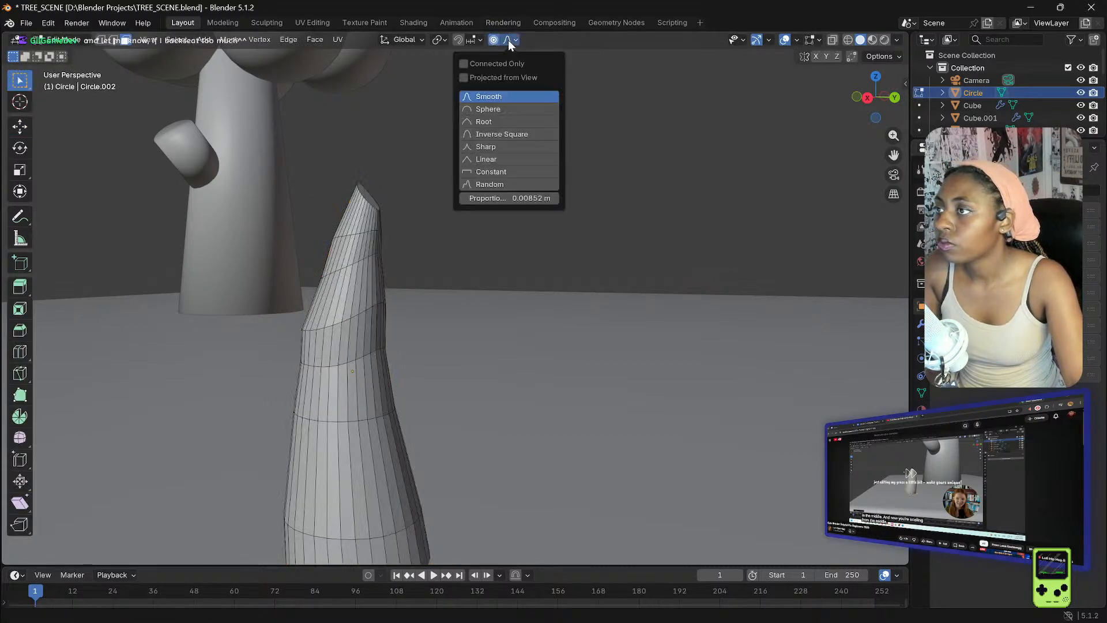
left_click(486, 110)
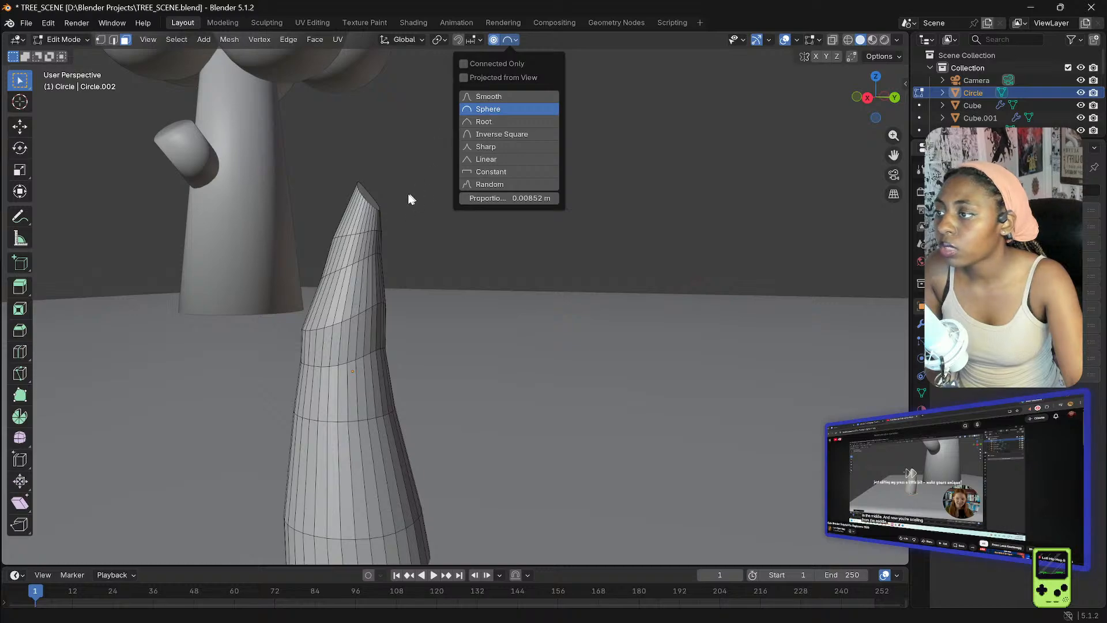
- Try scaling the face at the tuft's tip with Sphere falloff and a proportional size of 0.01, and undo it
left_click(367, 196)
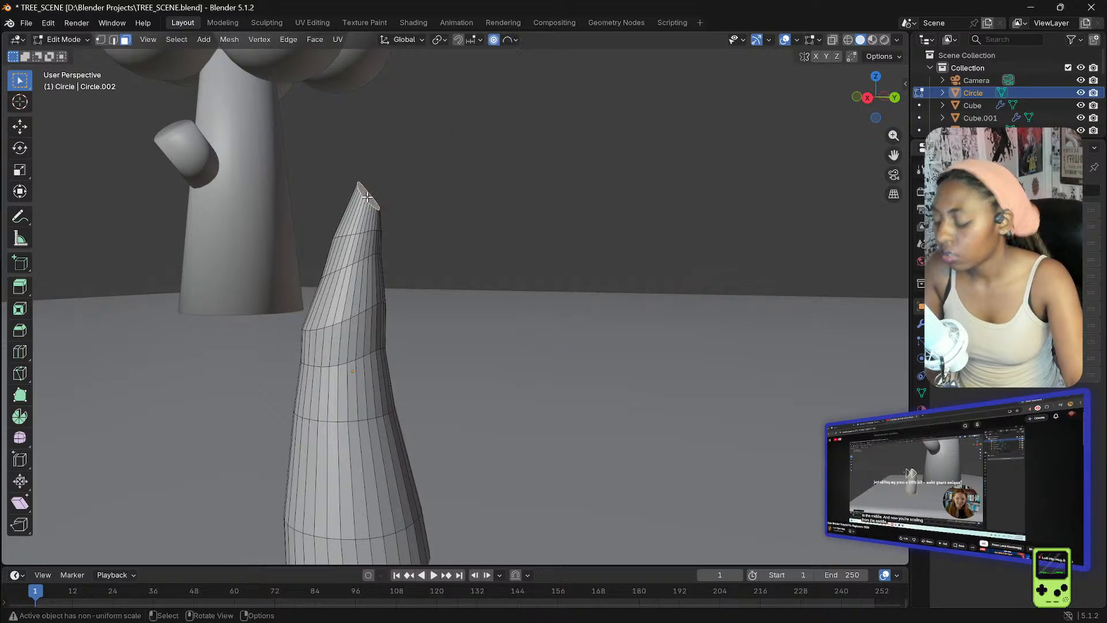
key("s")
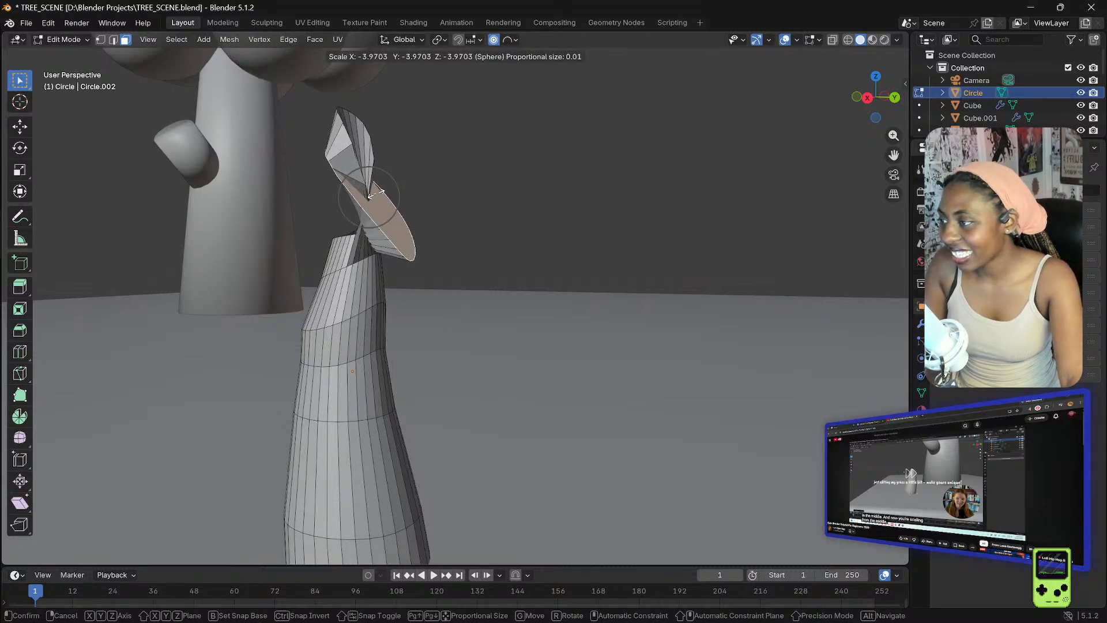
left_click(372, 194)
key("ctrl+z")
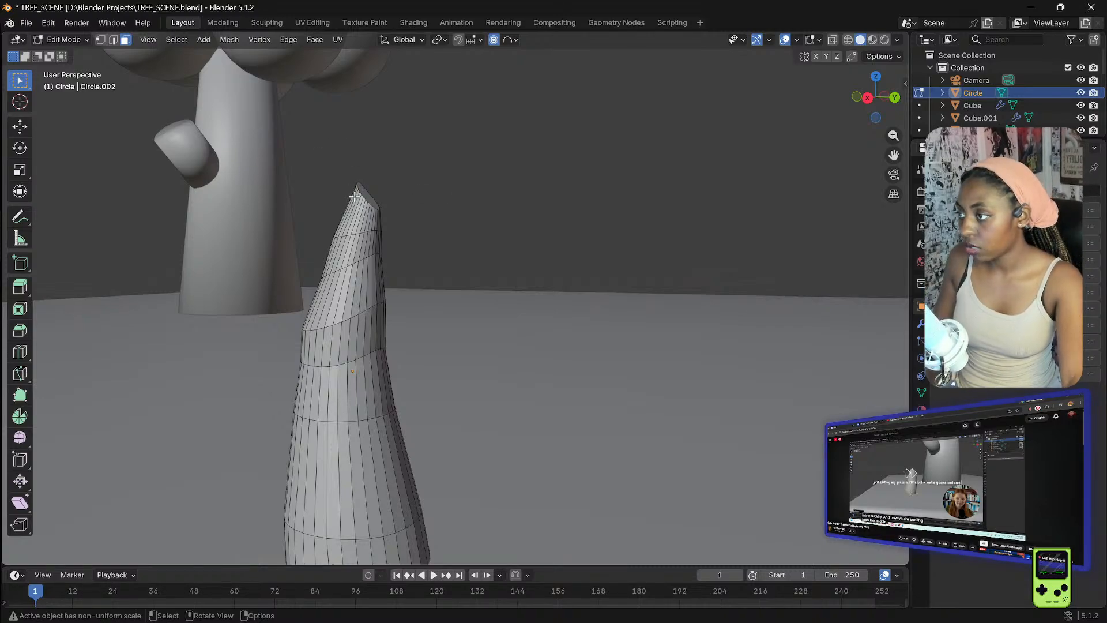
- Return to Object Mode and set the 3D viewport's Clip Start to 0.001 m
left_click(46, 40)
left_click(63, 54)
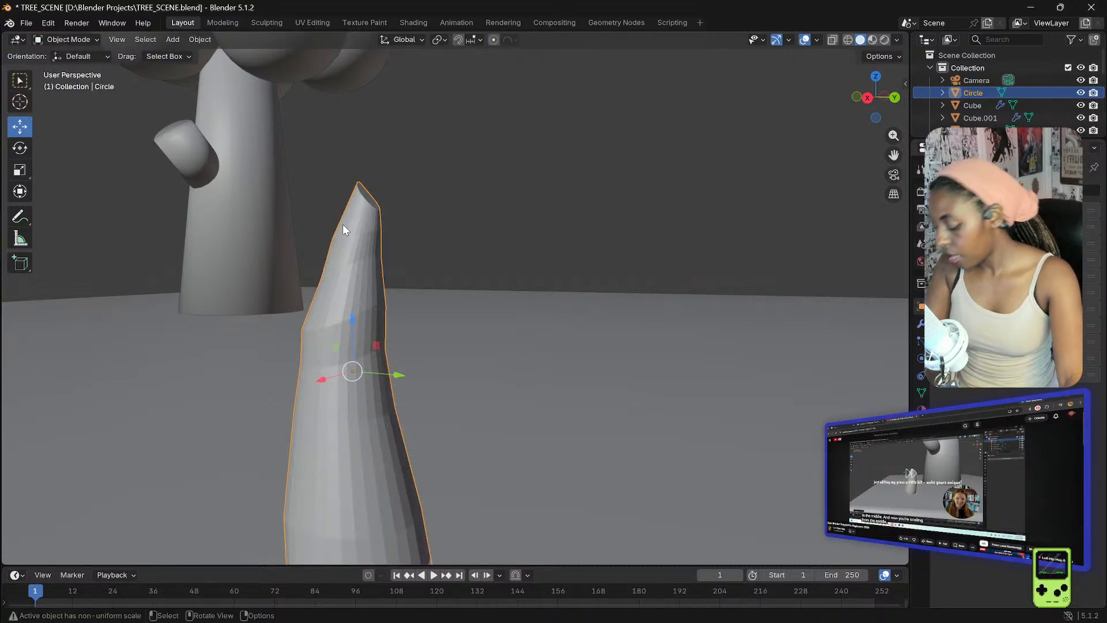
key("n")
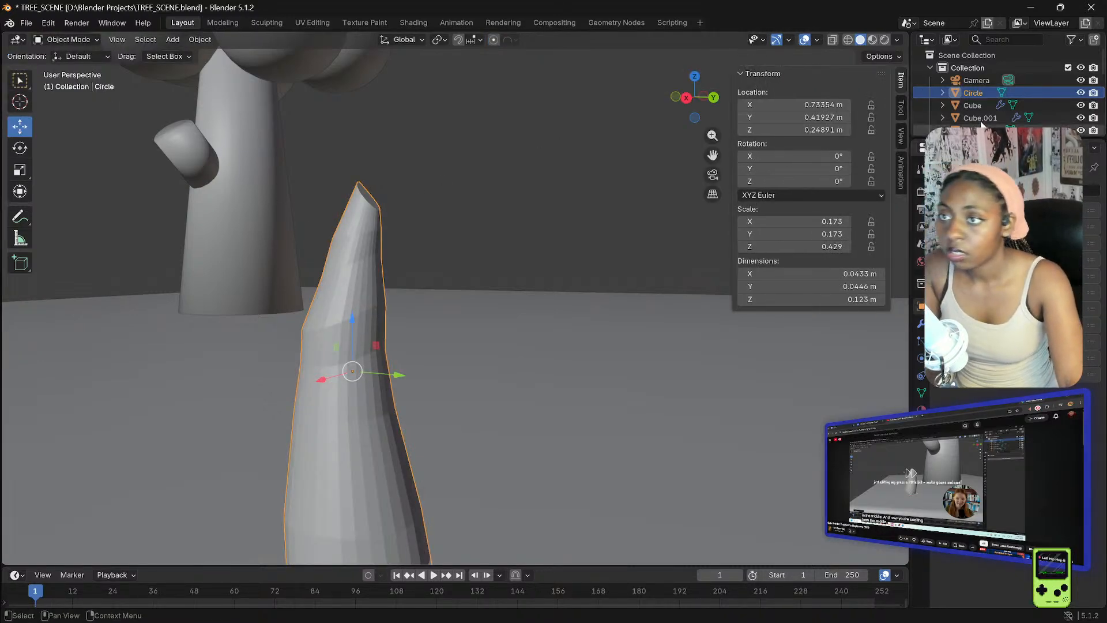
left_click(901, 136)
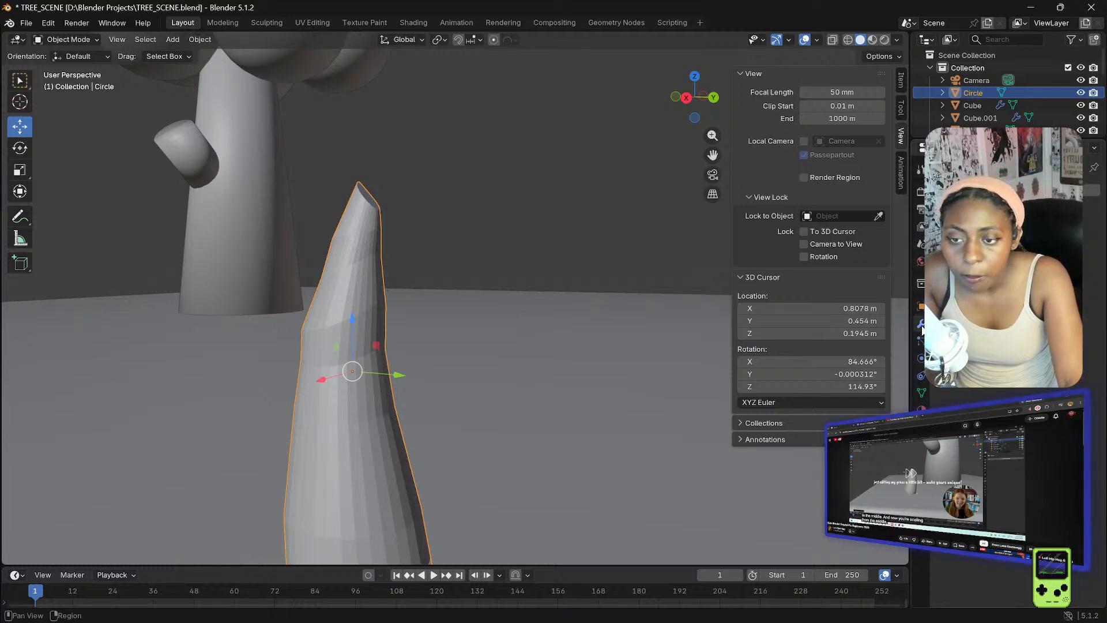
left_click(946, 190)
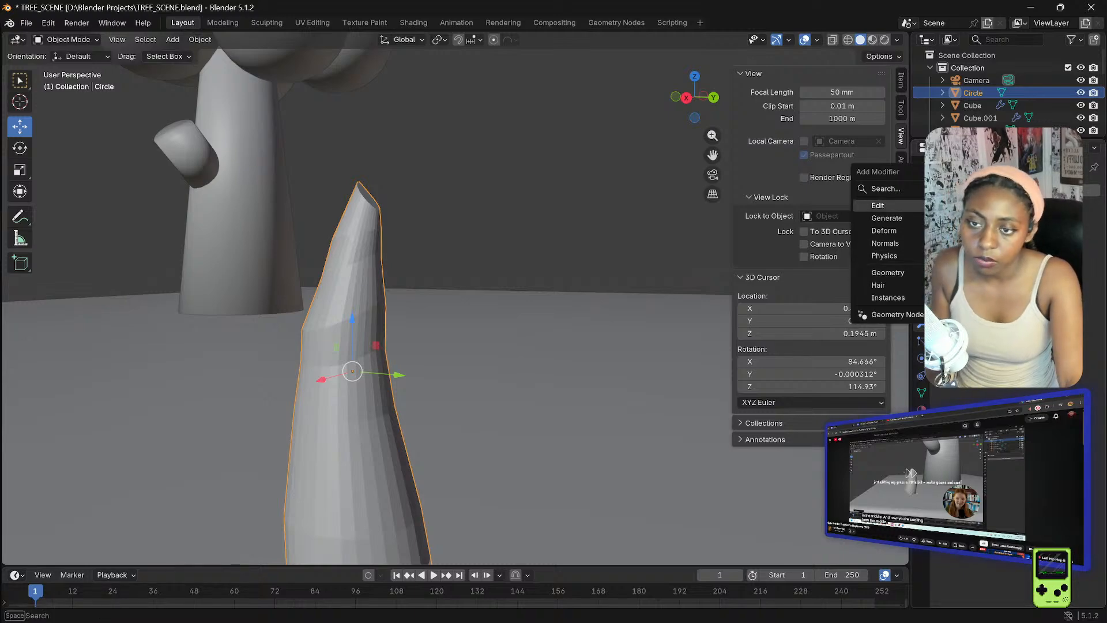
mouse_move(911, 230)
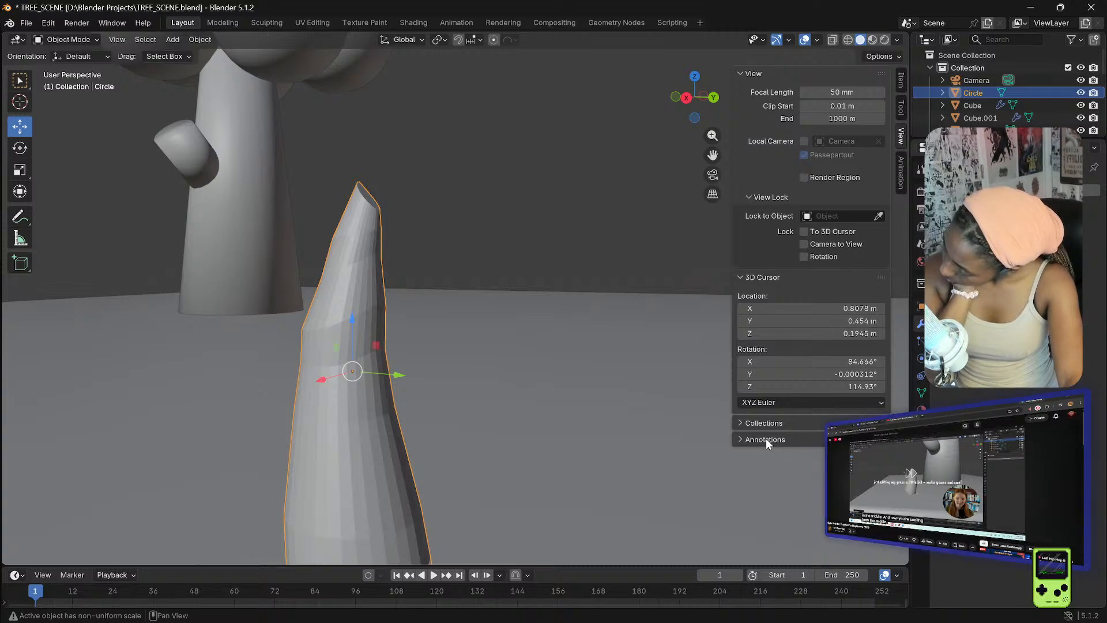
double_click(809, 106)
type("0")
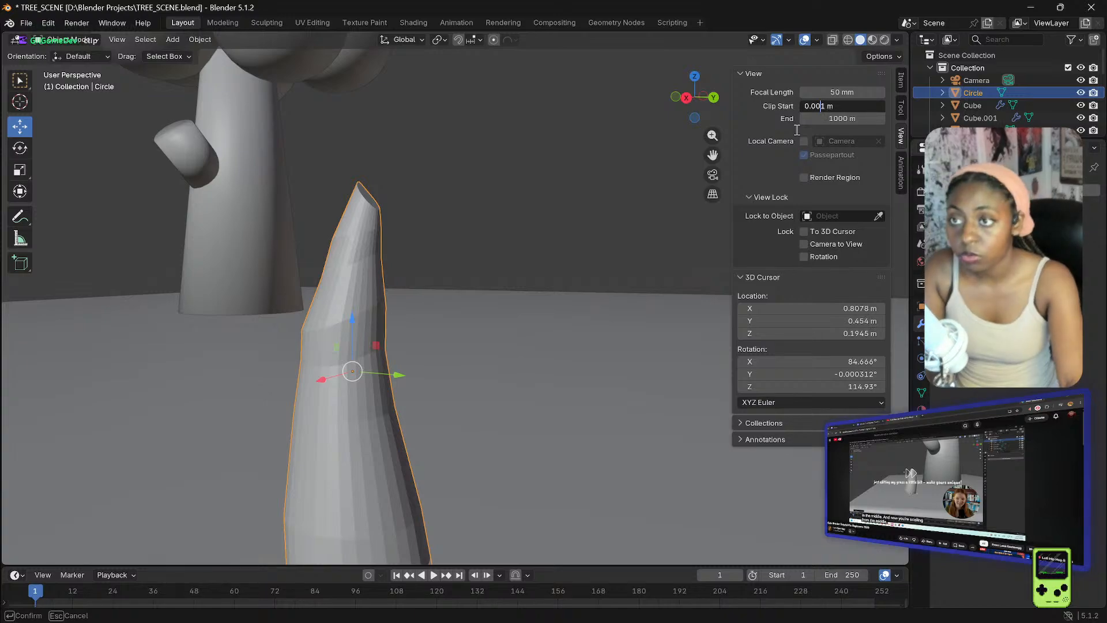
key("Return")
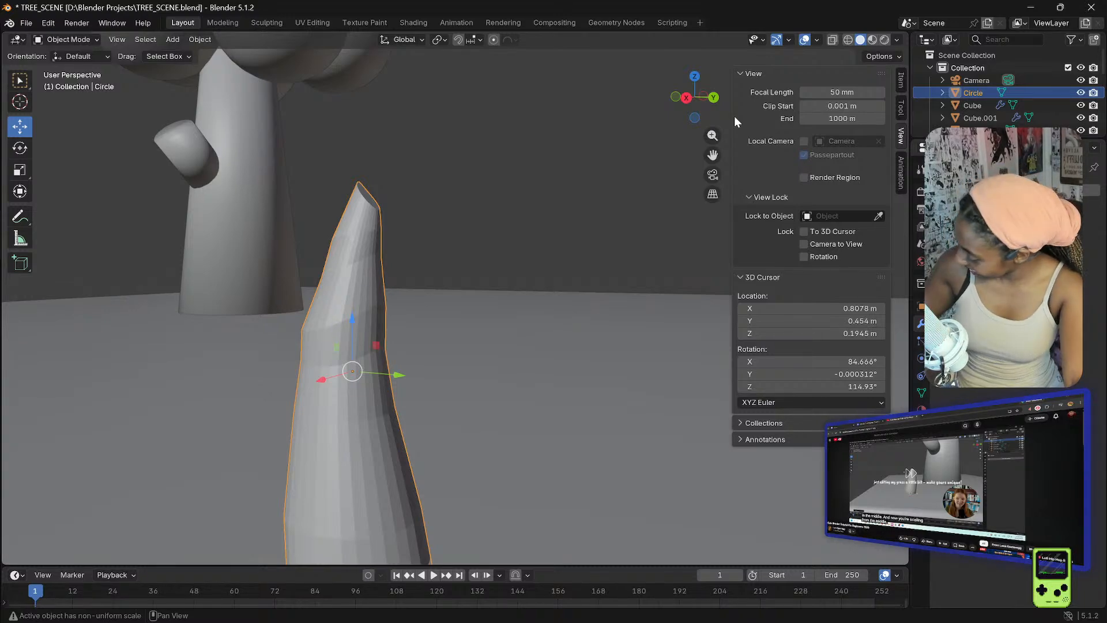
left_click(902, 137)
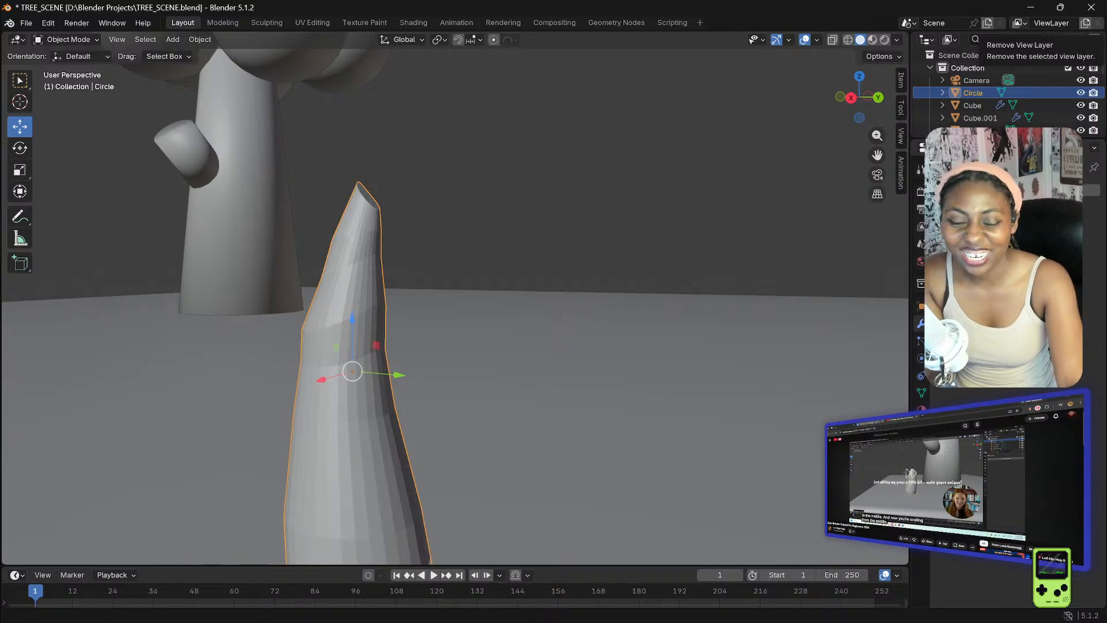
left_click(869, 423)
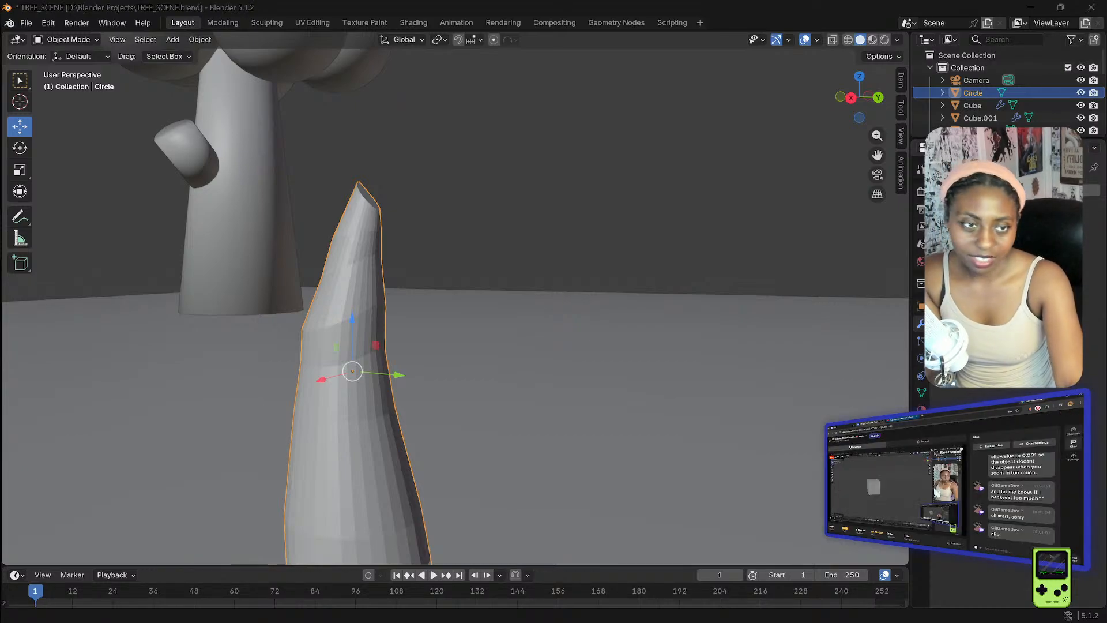
left_click(902, 418)
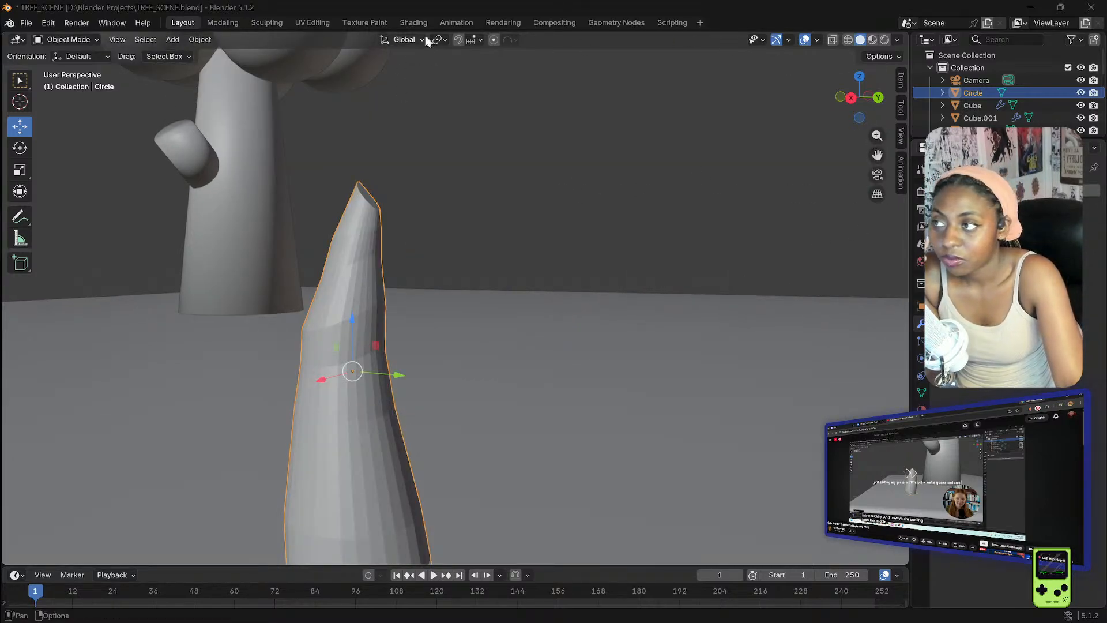
left_click(402, 39)
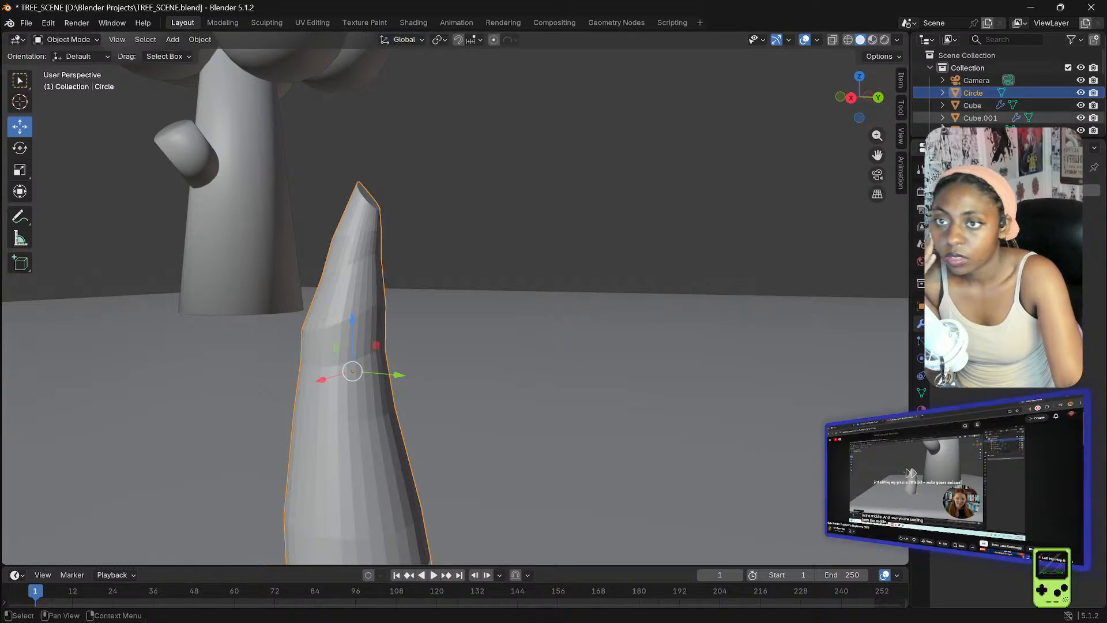
scroll(496, 227, "up", 3)
scroll(494, 229, "down", 5)
middle_click_drag(487, 249, 541, 230)
left_click_drag(876, 155, 726, 116)
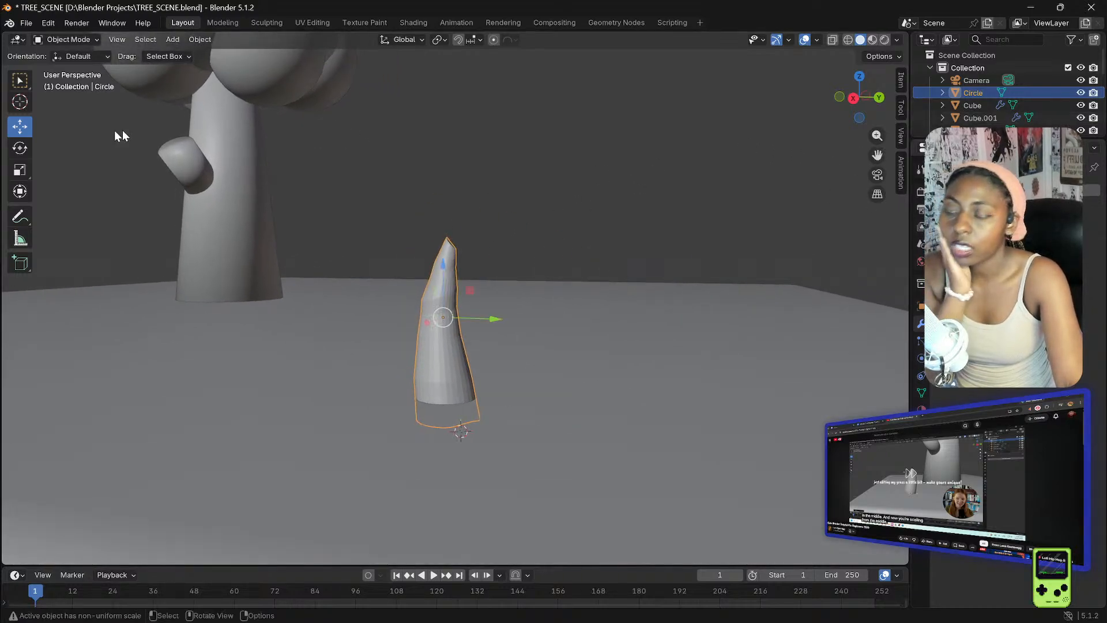
- Activate the Select Box tool and enable proportional editing in Object Mode
left_click(20, 80)
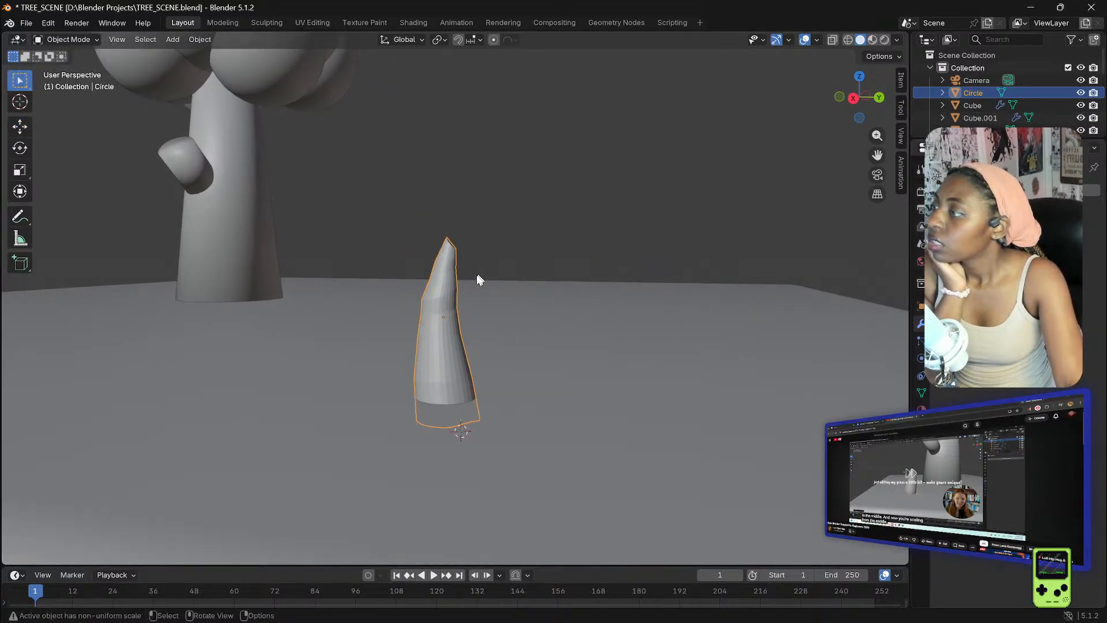
left_click(65, 38)
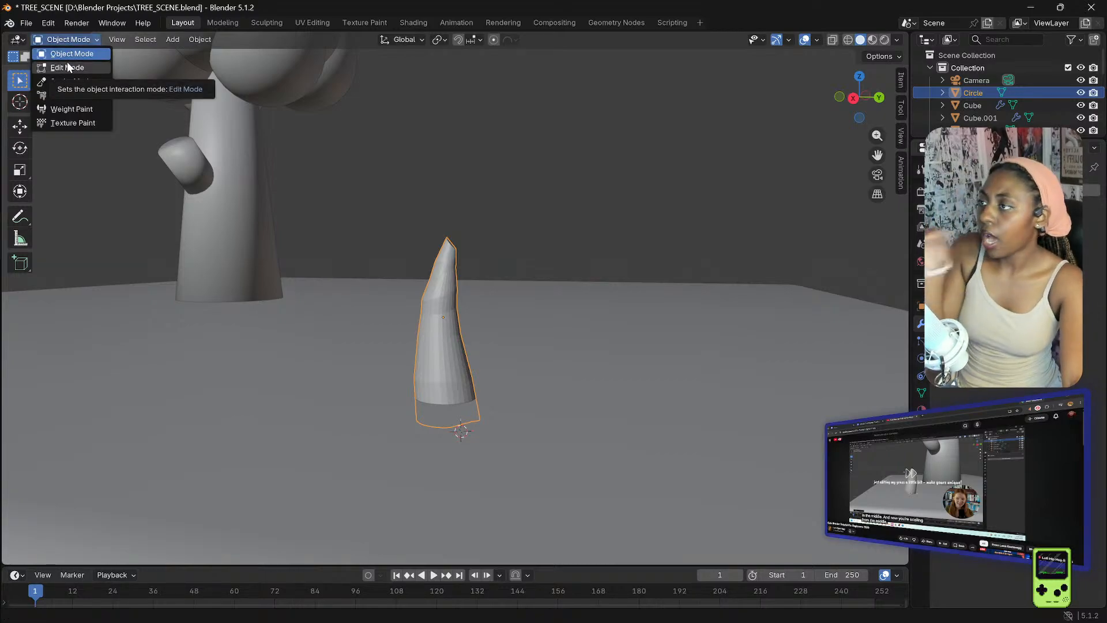
left_click(508, 39)
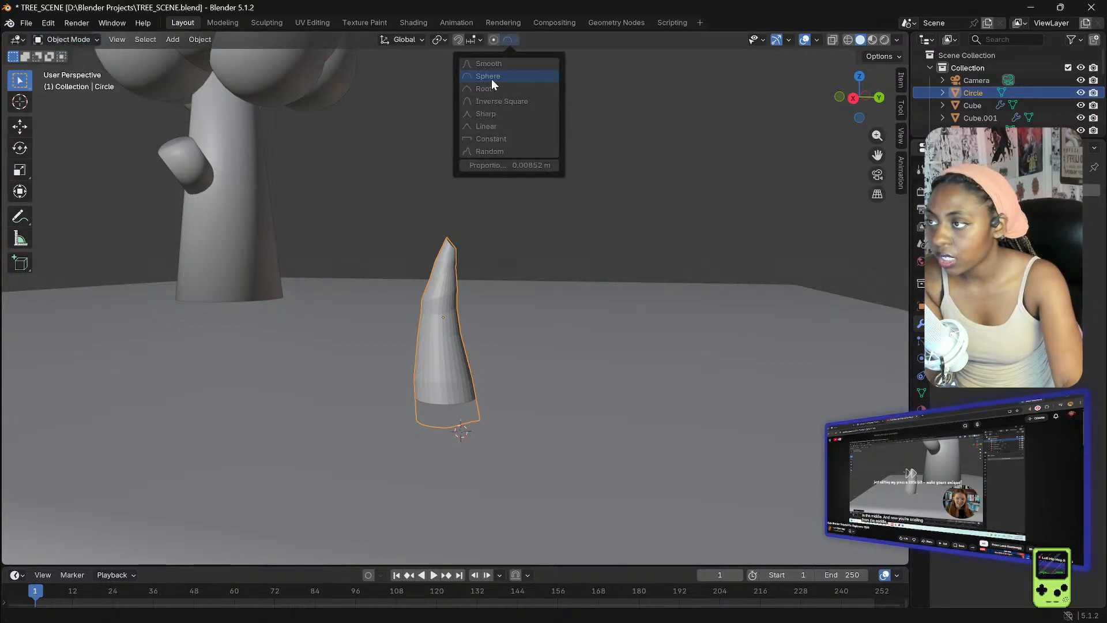
left_click(481, 40)
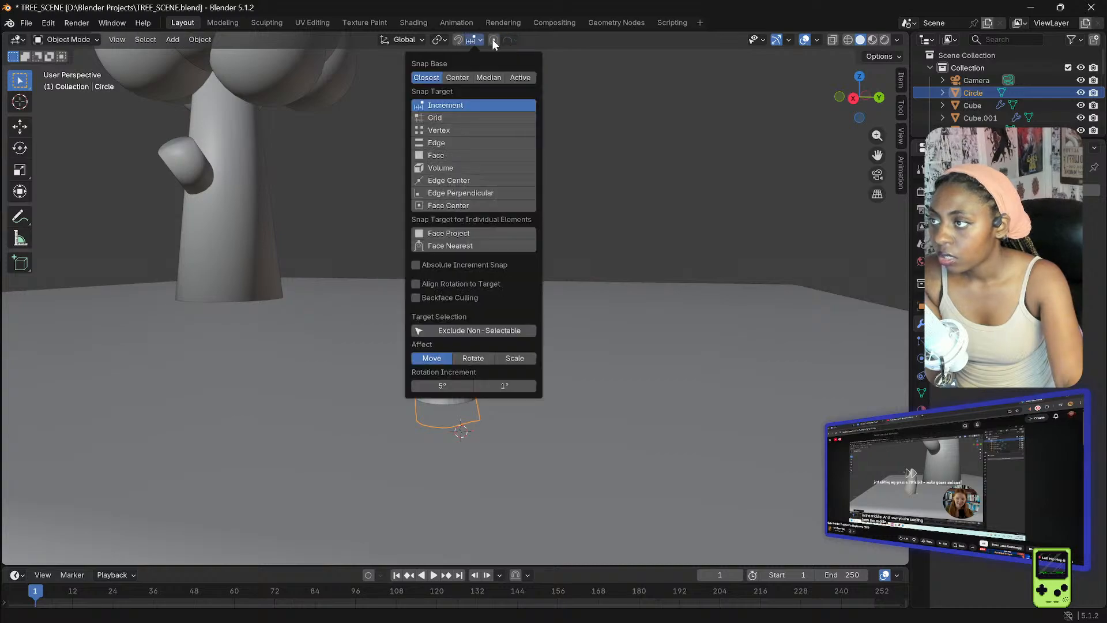
left_click(492, 39)
left_click(509, 39)
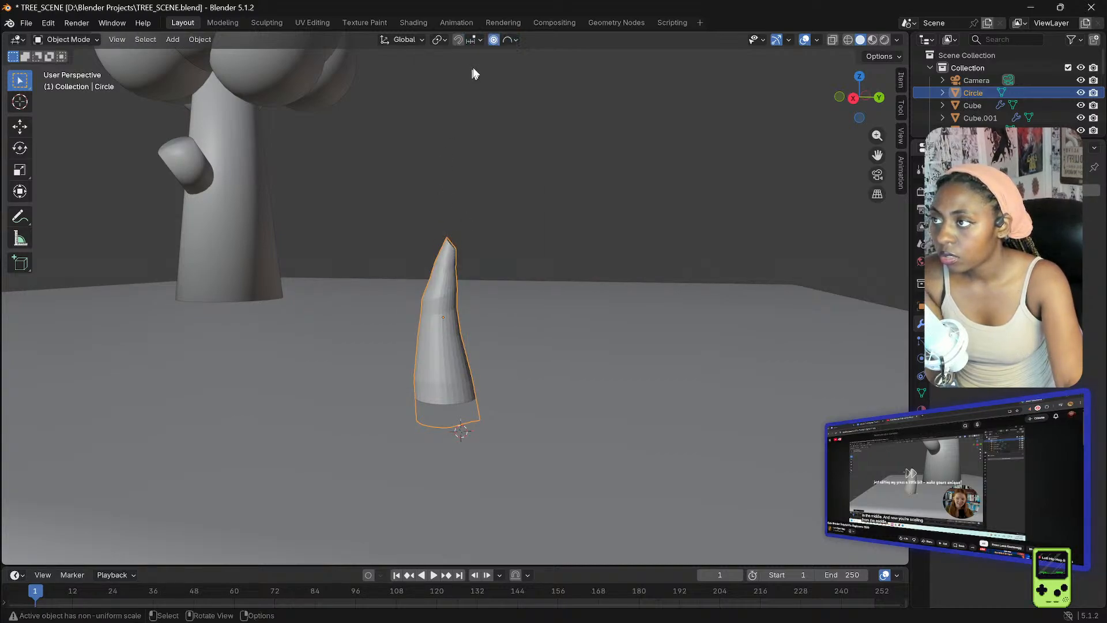
- Try the Local transform orientation on the tuft and restore Global
left_click(417, 38)
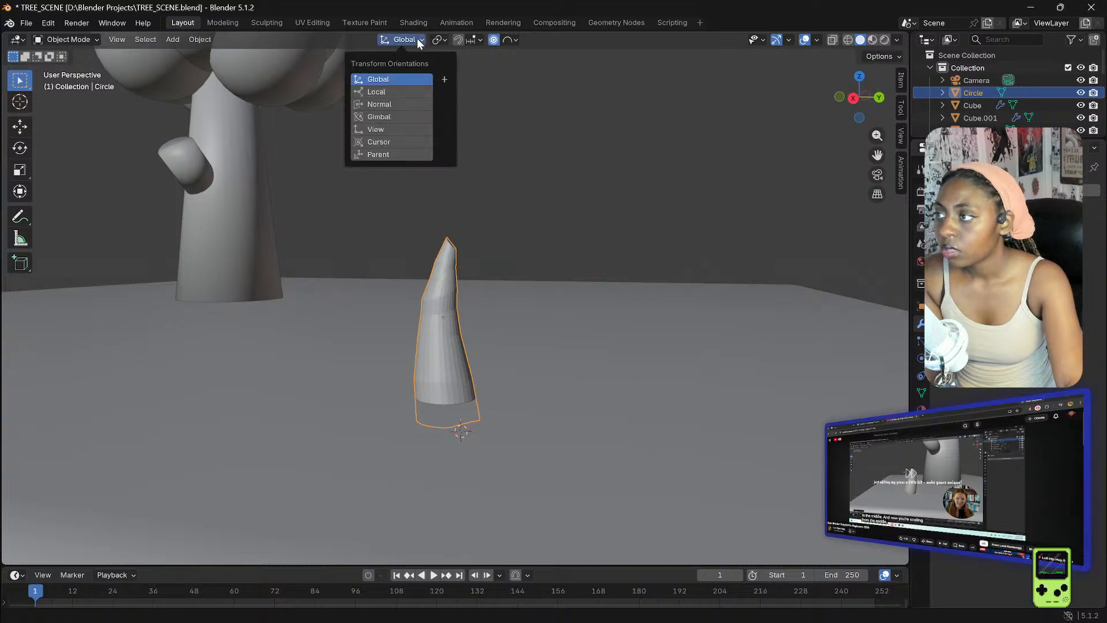
left_click(404, 91)
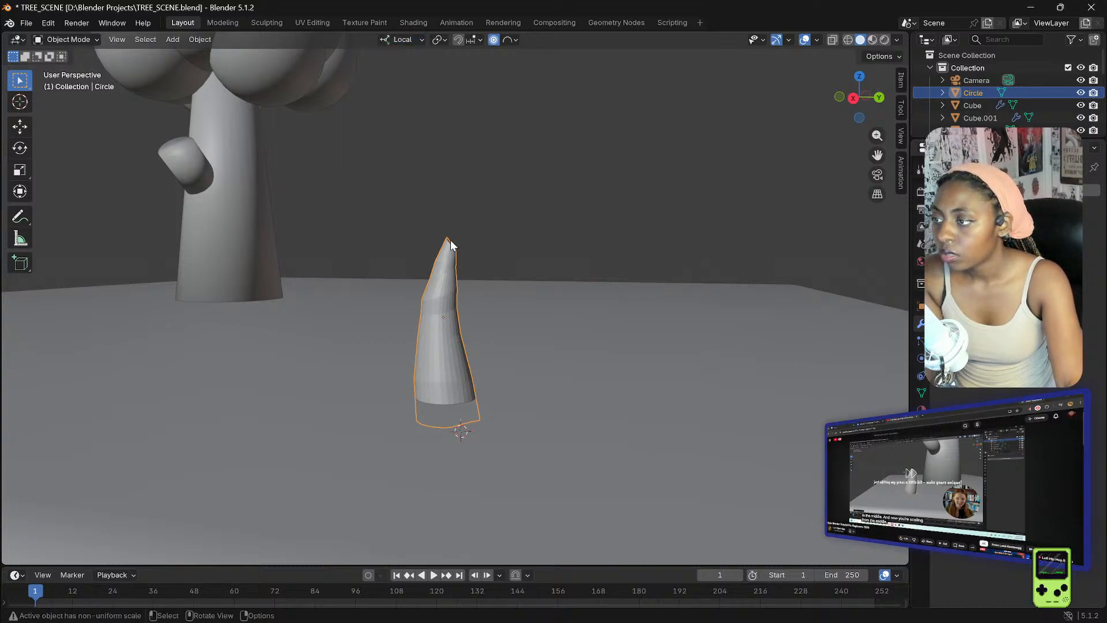
middle_click_drag(451, 239, 435, 244)
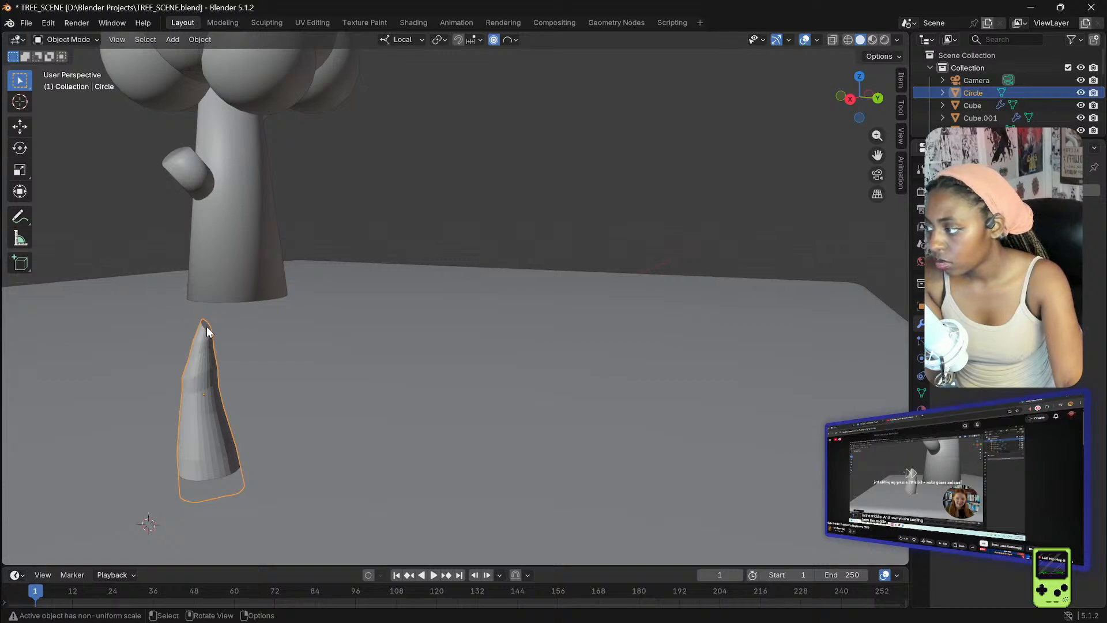
left_click(388, 40)
left_click(388, 79)
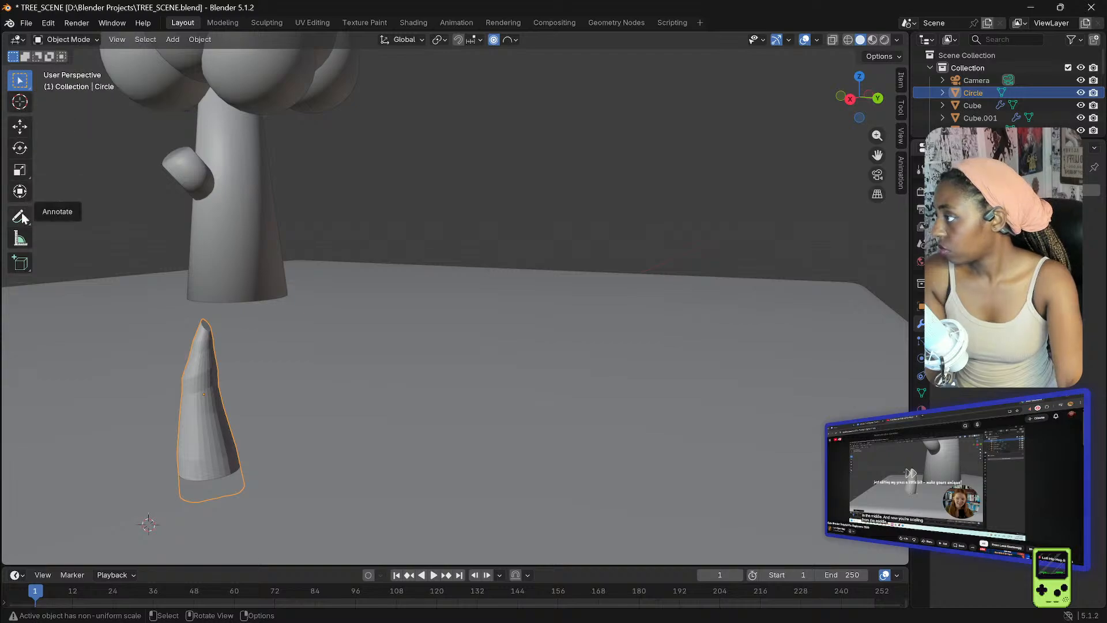
- Enter Edit Mode on the tuft and bevel the slanted face at its tip freehand with one segment, ending with nothing selected
left_click(46, 39)
left_click(53, 67)
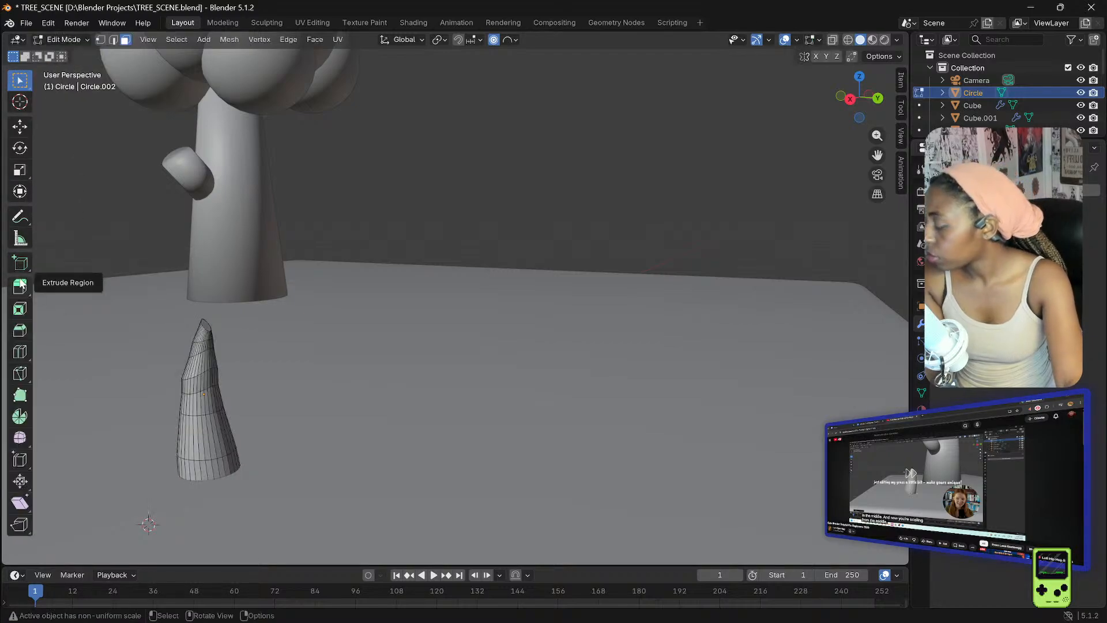
scroll(217, 336, "up", 2)
scroll(281, 338, "down", 2)
mouse_move(298, 331)
middle_mouse_down()
mouse_move(288, 329)
mouse_move(300, 326)
middle_mouse_up()
scroll(300, 327, "up", 2)
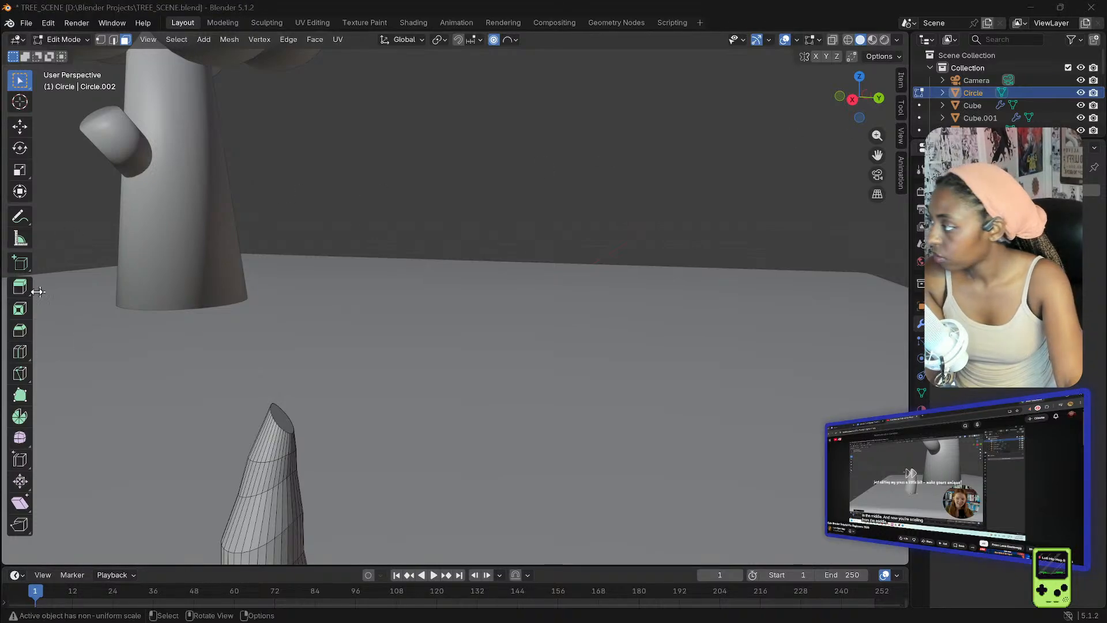
left_click(20, 331)
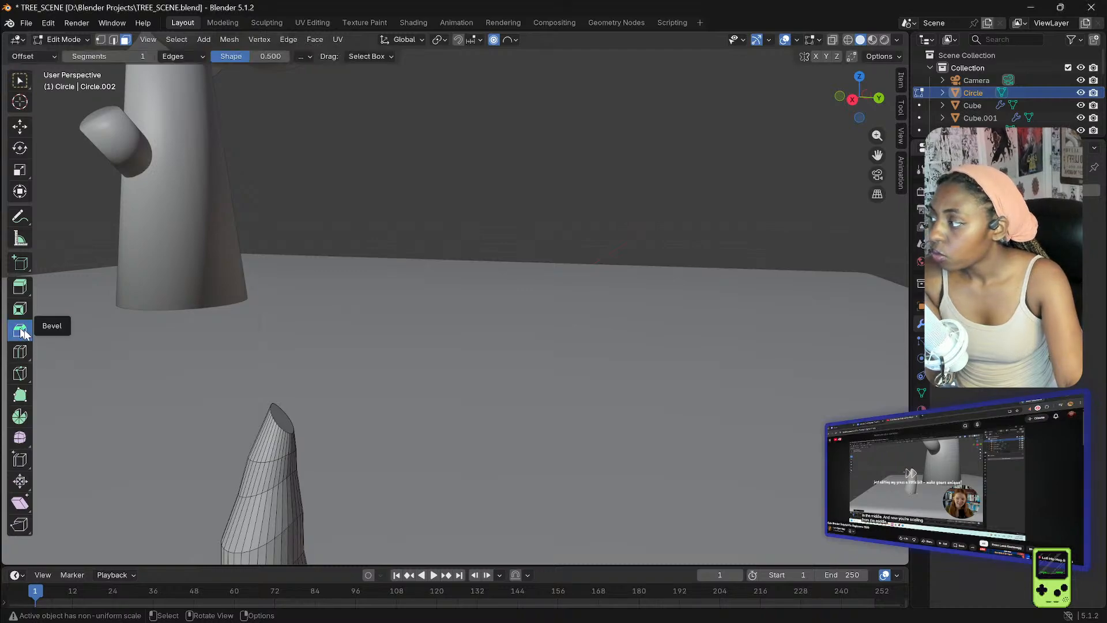
left_click(278, 419)
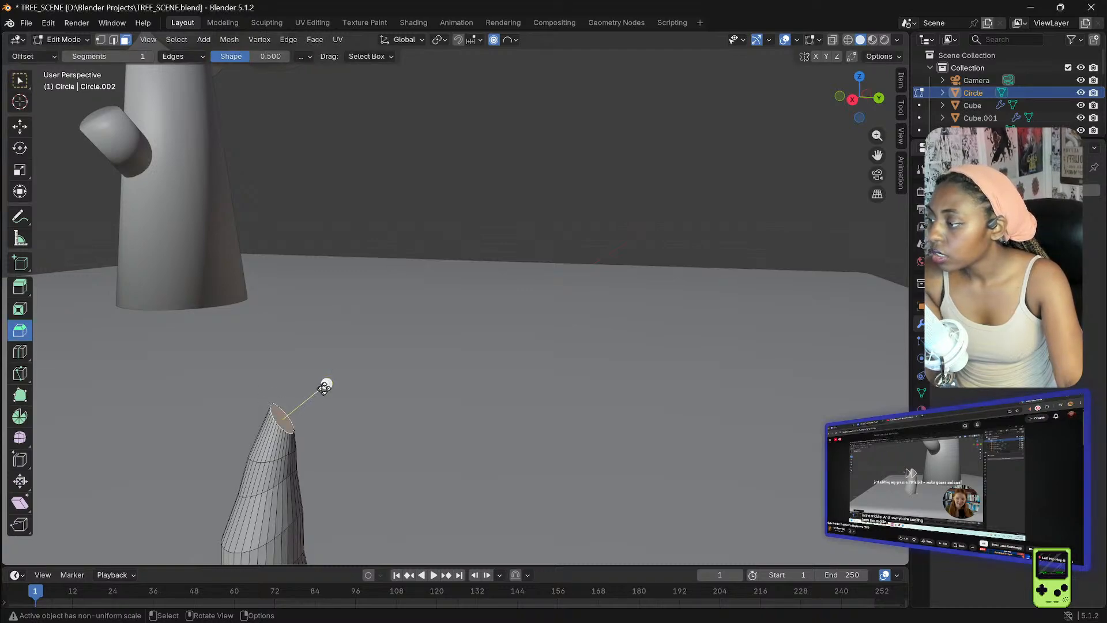
left_click_drag(327, 385, 340, 364)
middle_click_drag(341, 365, 357, 344)
left_click(389, 148)
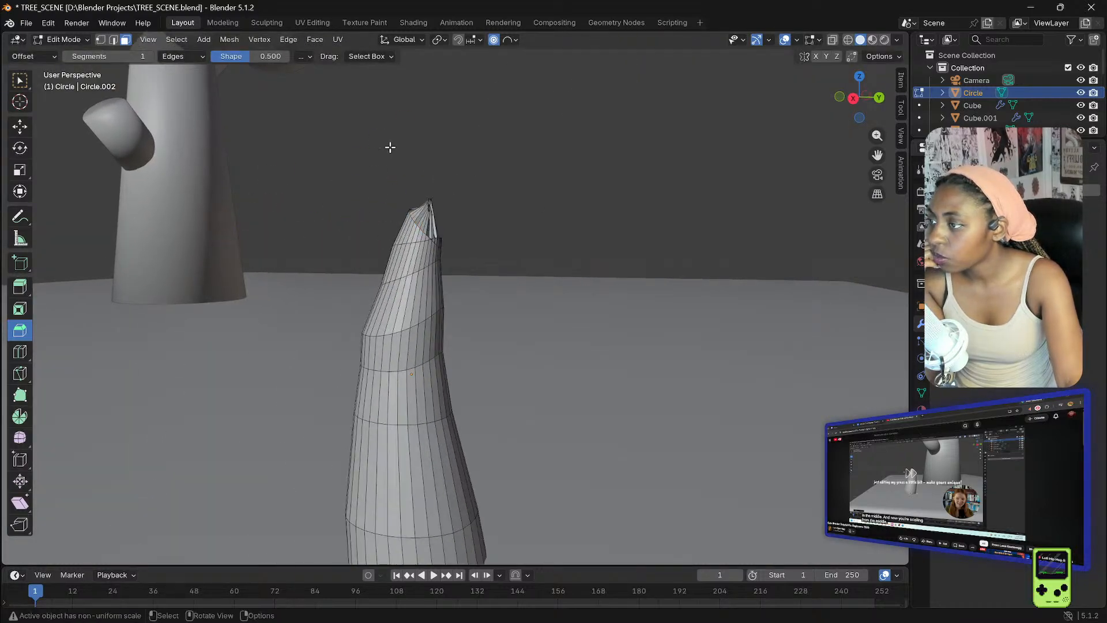
- Leave Edit Mode to check the tuft, and undo back to the unbevelled slanted face at its tip in Edit Mode
left_click(74, 41)
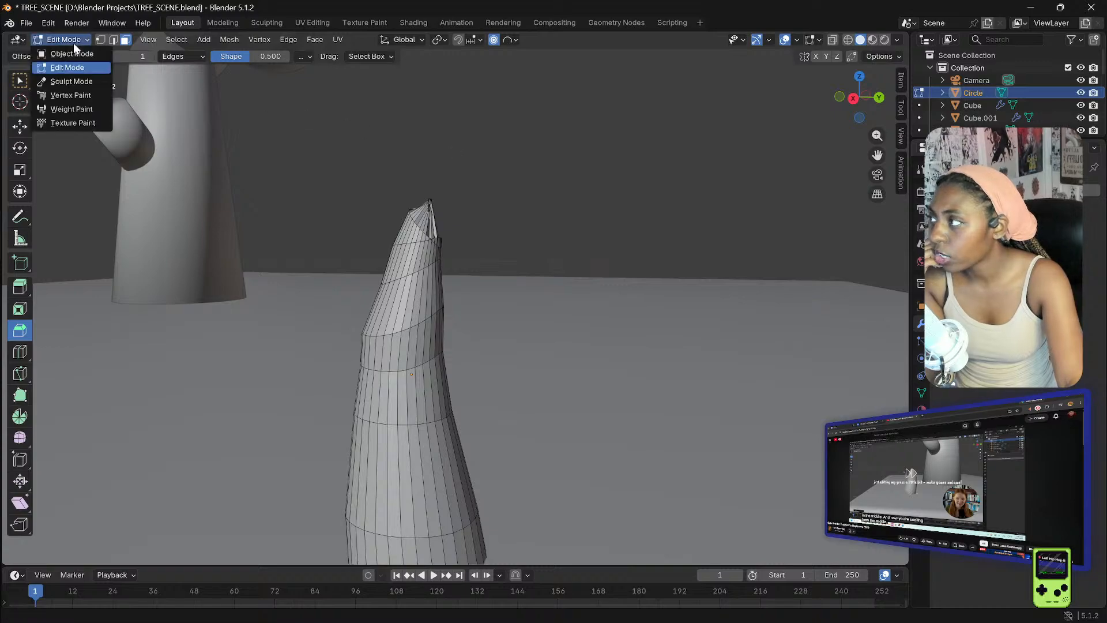
left_click(74, 56)
left_click(449, 145)
mouse_move(466, 148)
middle_mouse_down()
mouse_move(449, 170)
mouse_move(476, 150)
middle_mouse_up()
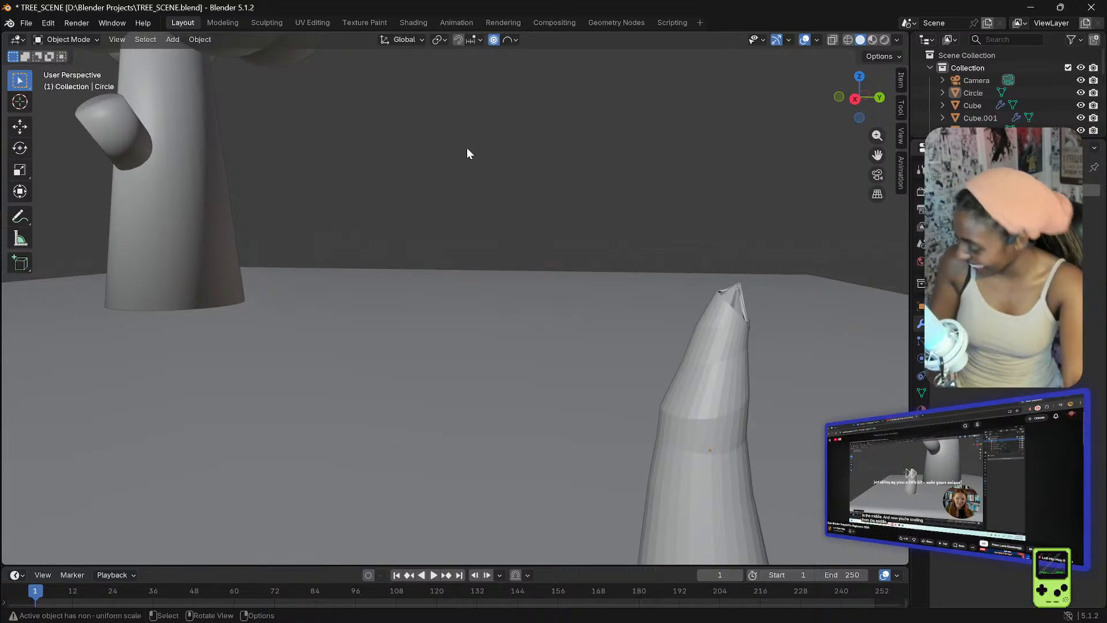
key("ctrl+z")
key("ctrl+z")
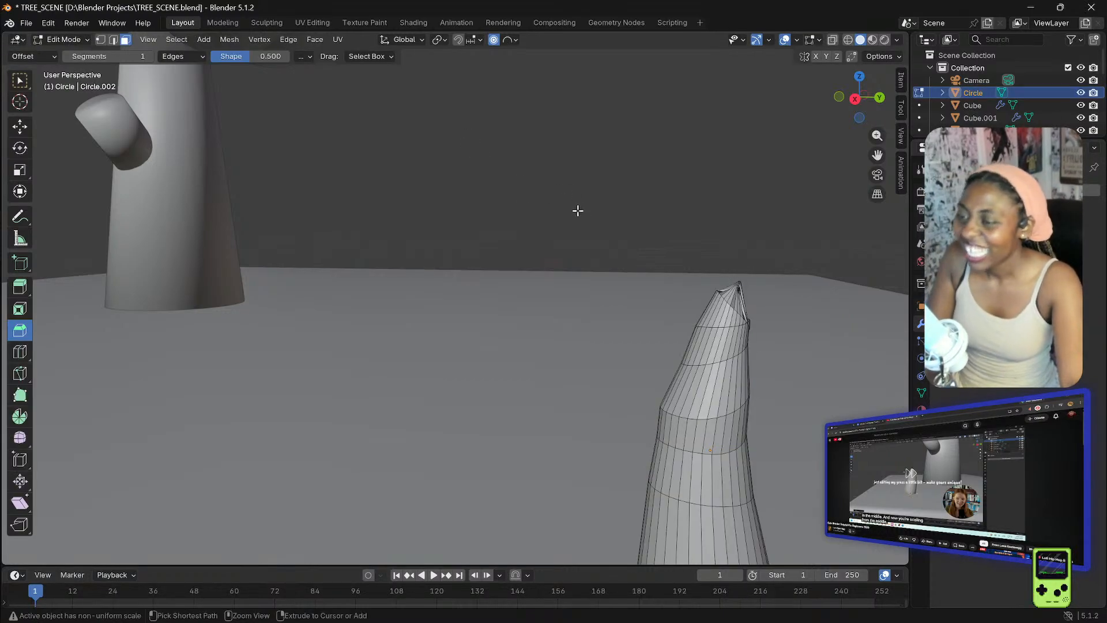
key("ctrl+z")
middle_click_drag(757, 247, 748, 231)
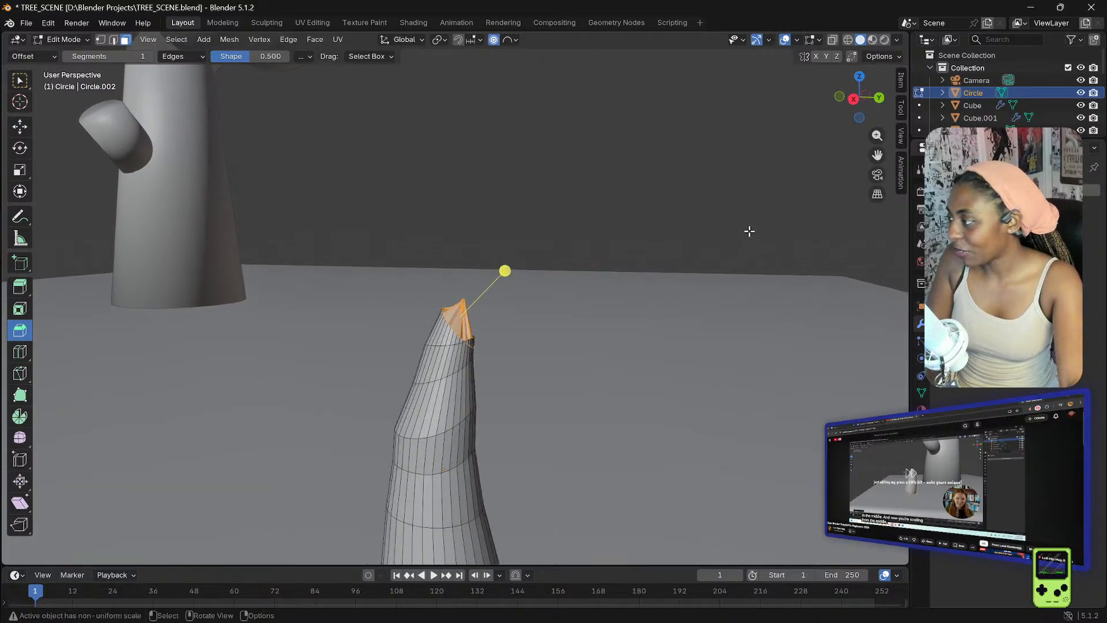
key("ctrl+z")
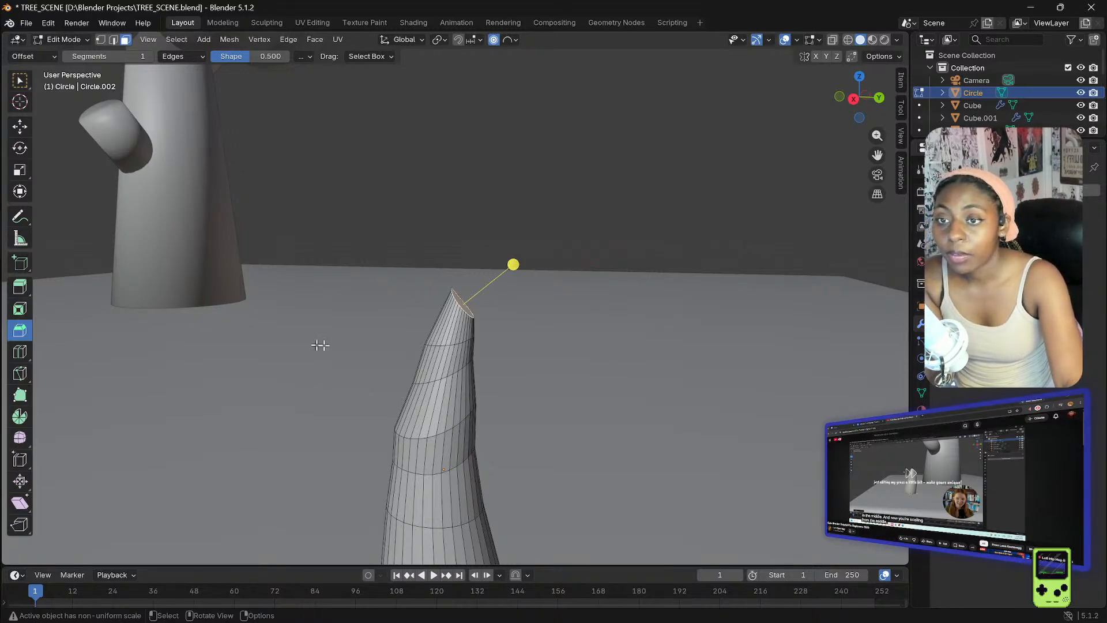
- Browse the available modifiers, return to Object Mode and examine the modifier settings used on the slab
left_click(969, 190)
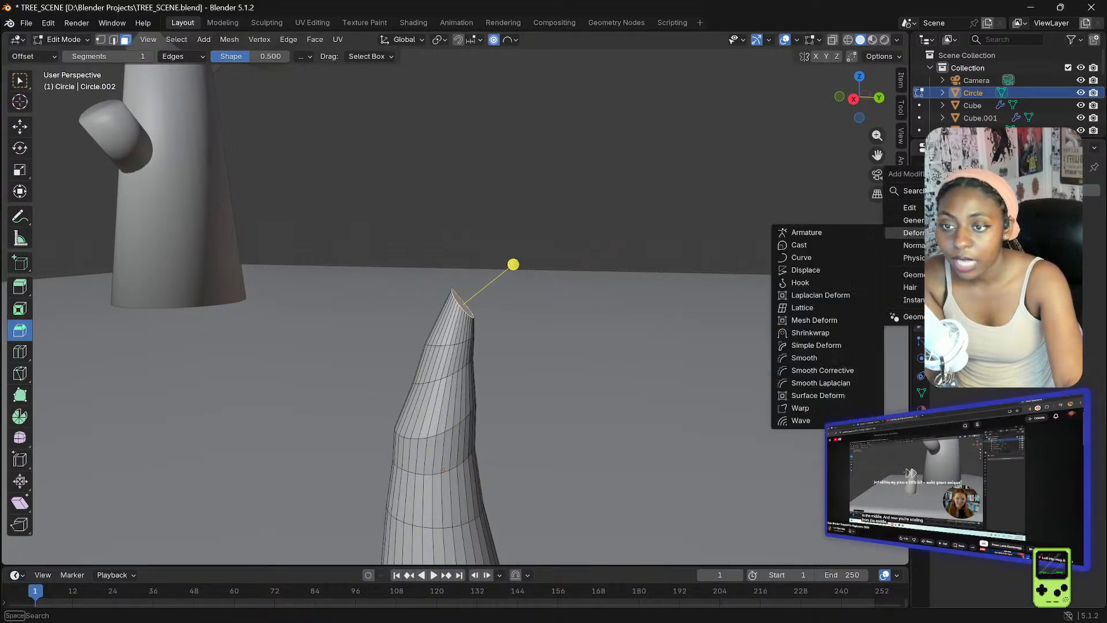
mouse_move(951, 208)
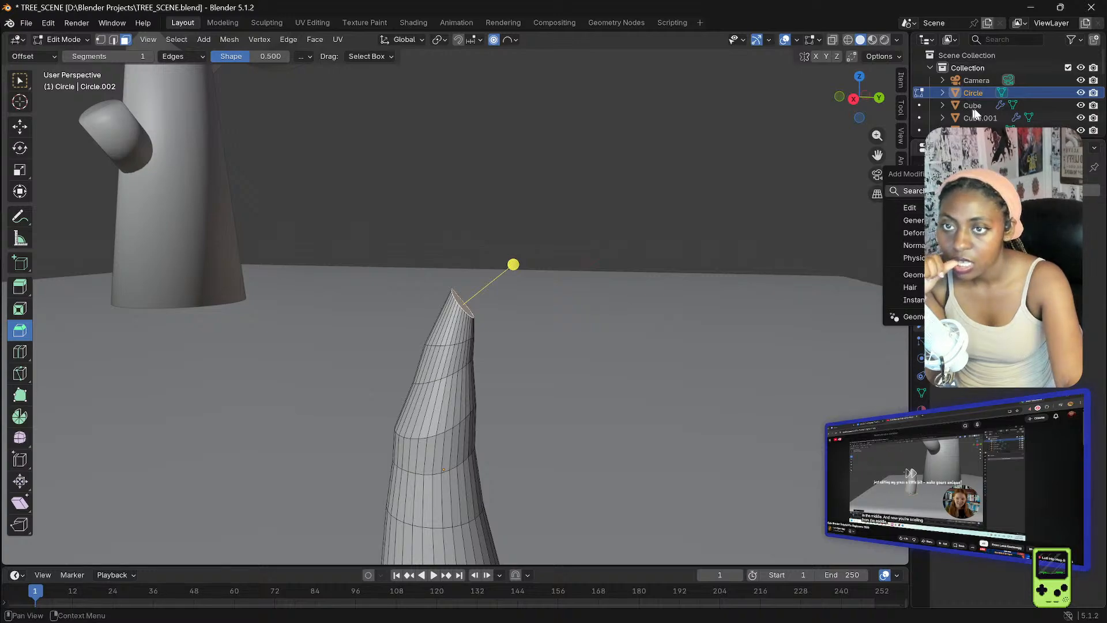
left_click(49, 39)
left_click(54, 51)
scroll(973, 119, "down", 5)
scroll(973, 119, "down", 1)
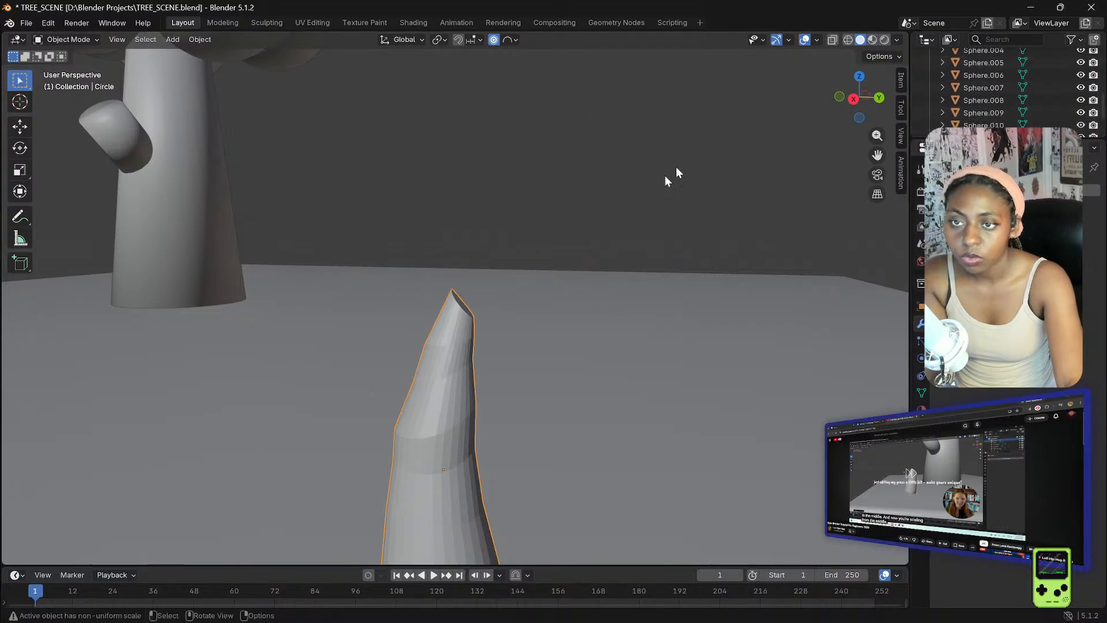
left_click(599, 320)
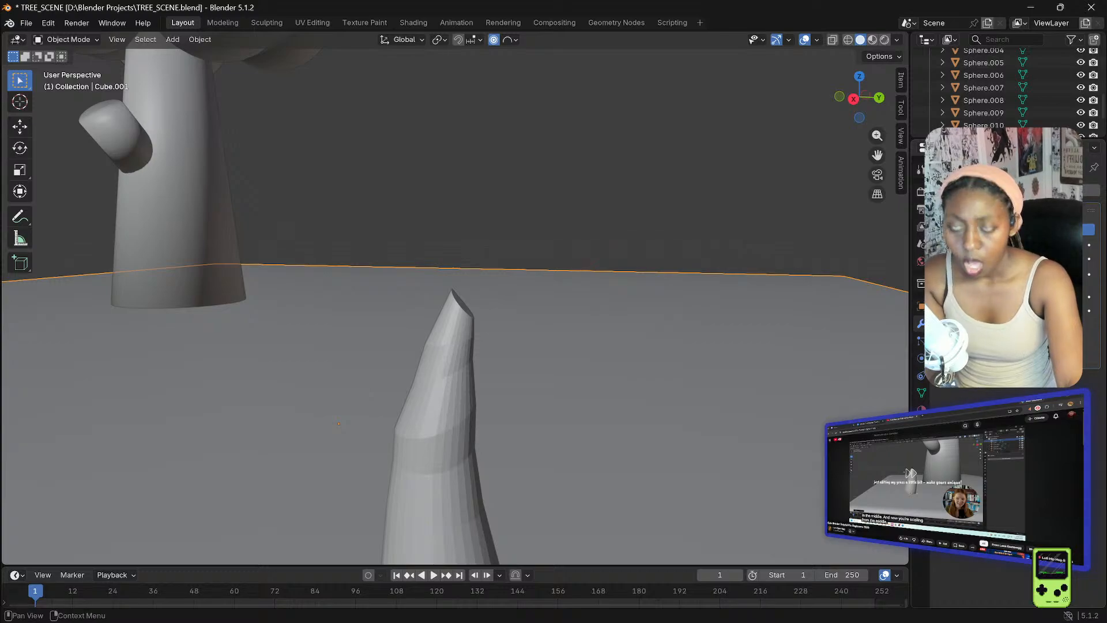
scroll(992, 86, "up", 4)
- Select the tuft, enter Edit Mode and add a Bevel modifier to it
left_click(444, 360)
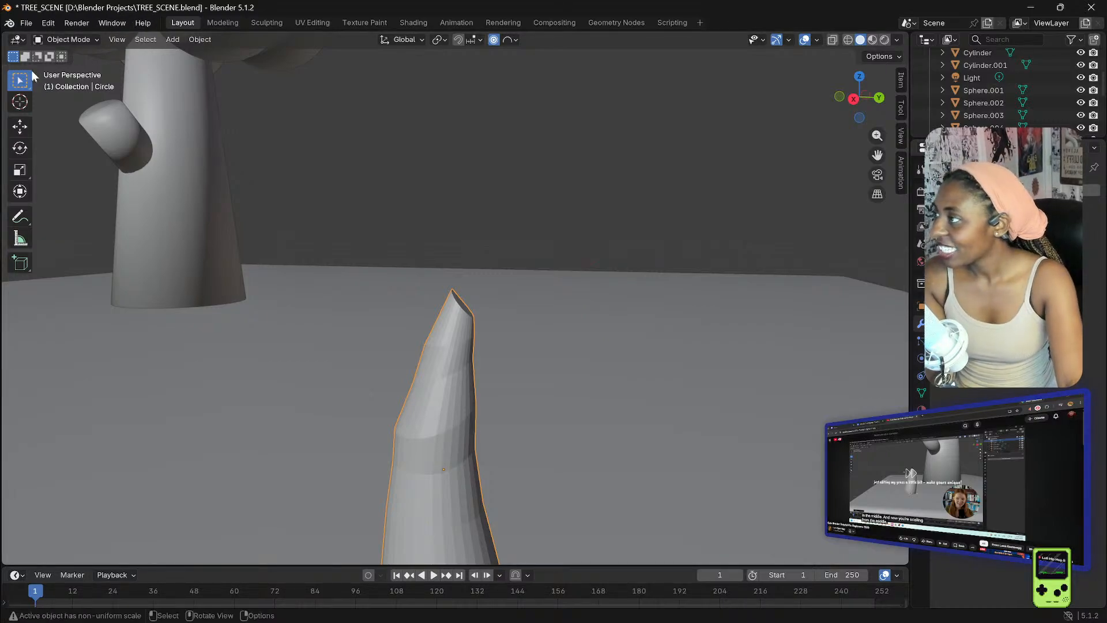
left_click(66, 39)
left_click(55, 66)
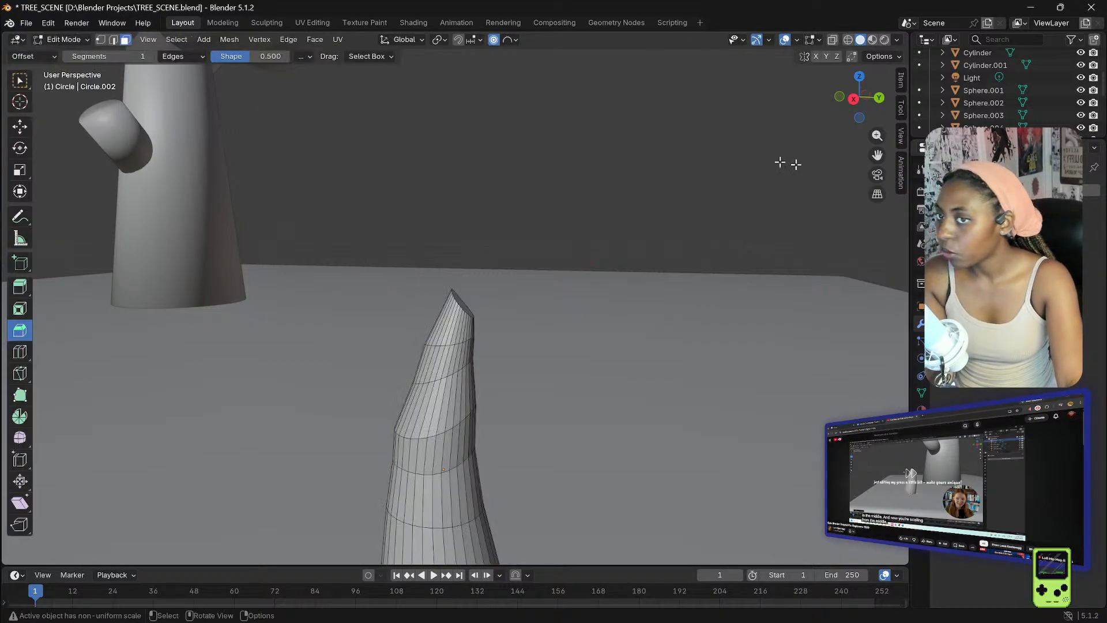
key("shift+a")
left_click(921, 195)
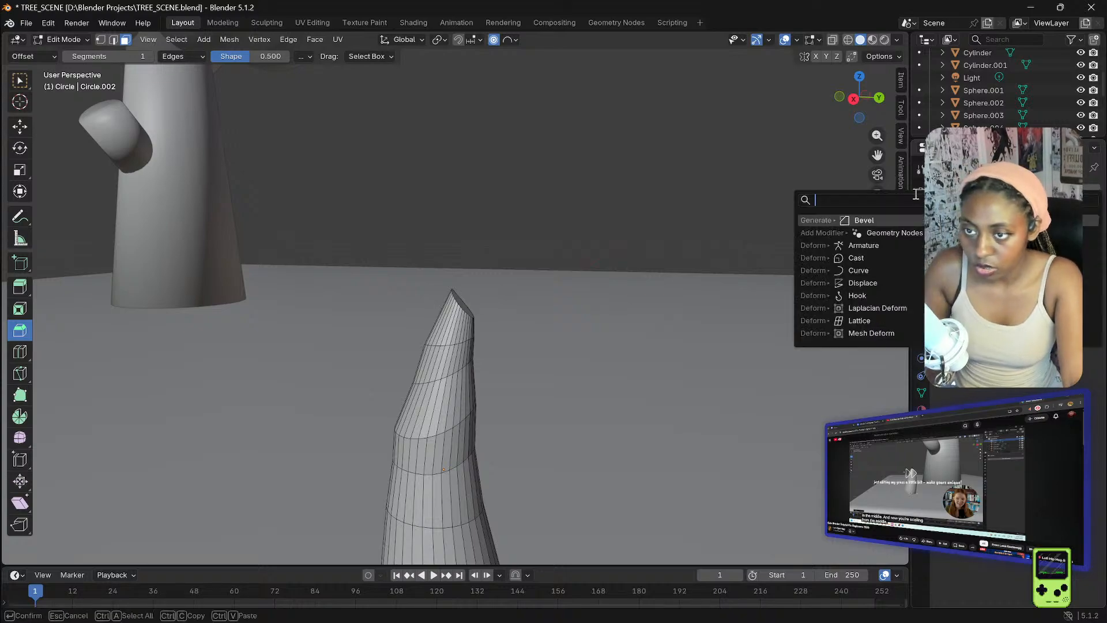
left_click(850, 221)
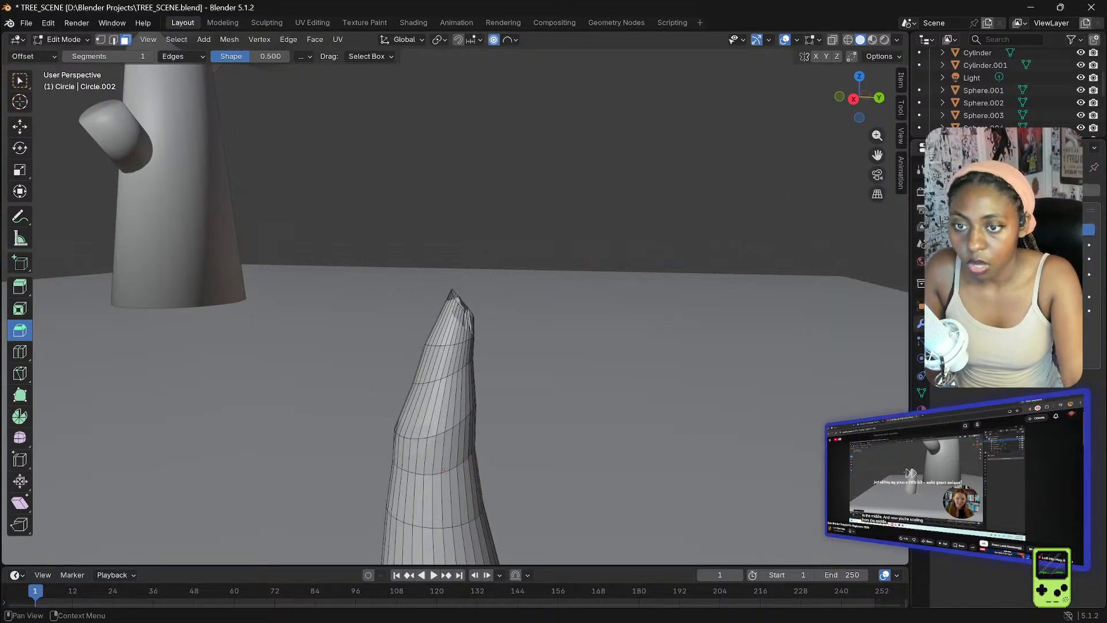
- Adjust the segment count of the tuft's Bevel modifier by eye
left_click(1082, 280)
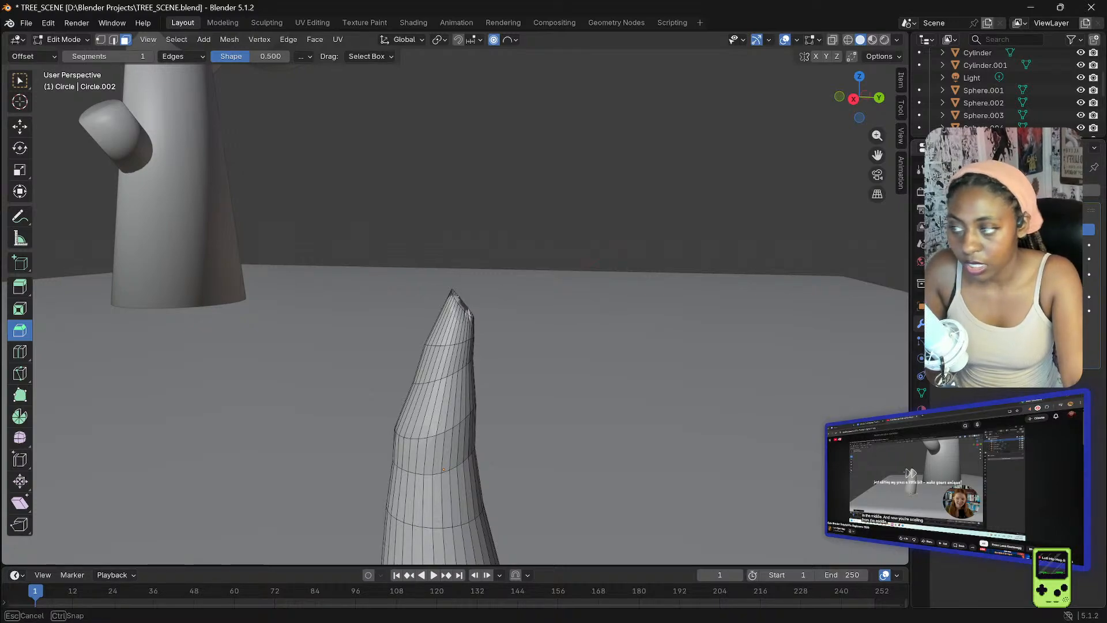
left_click(1079, 276)
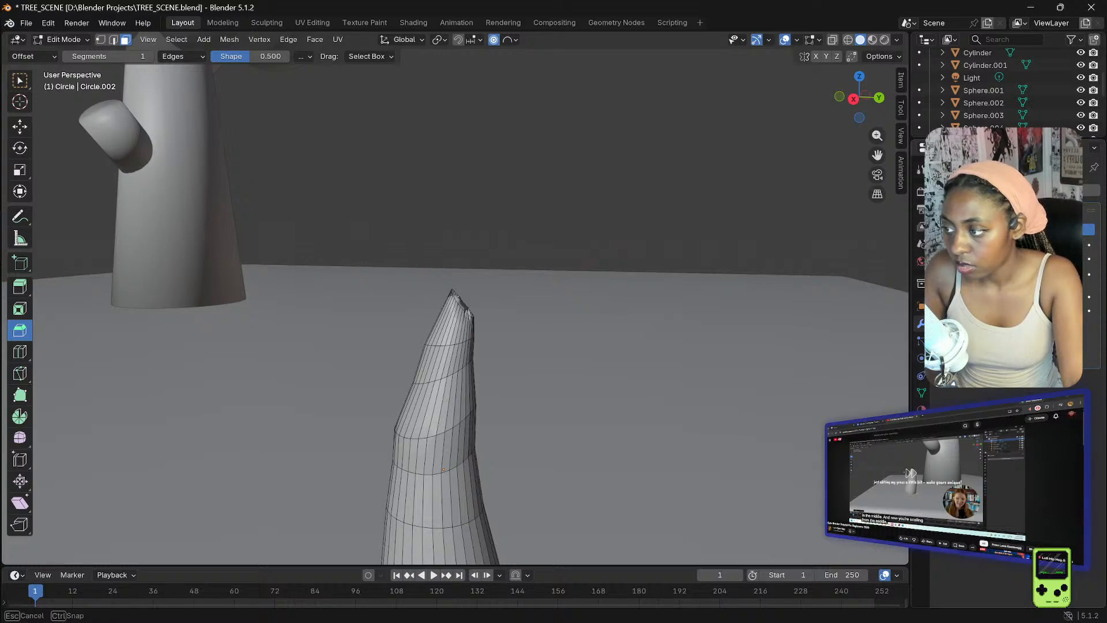
left_click_drag(1073, 277, 1079, 277)
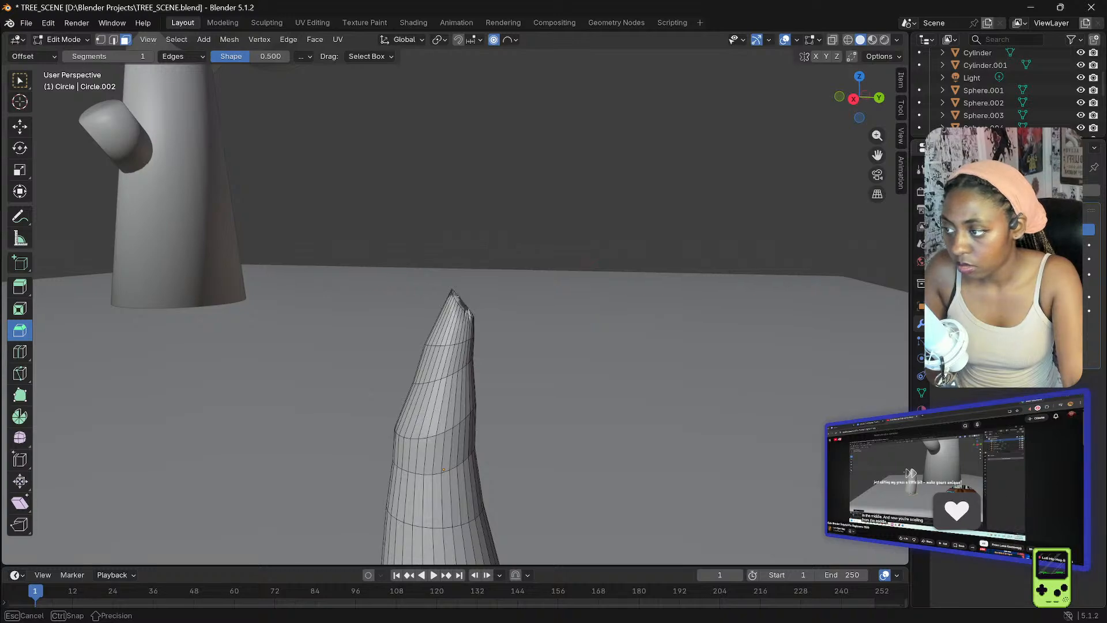
left_click_drag(494, 278, 500, 273)
left_click_drag(693, 287, 695, 272)
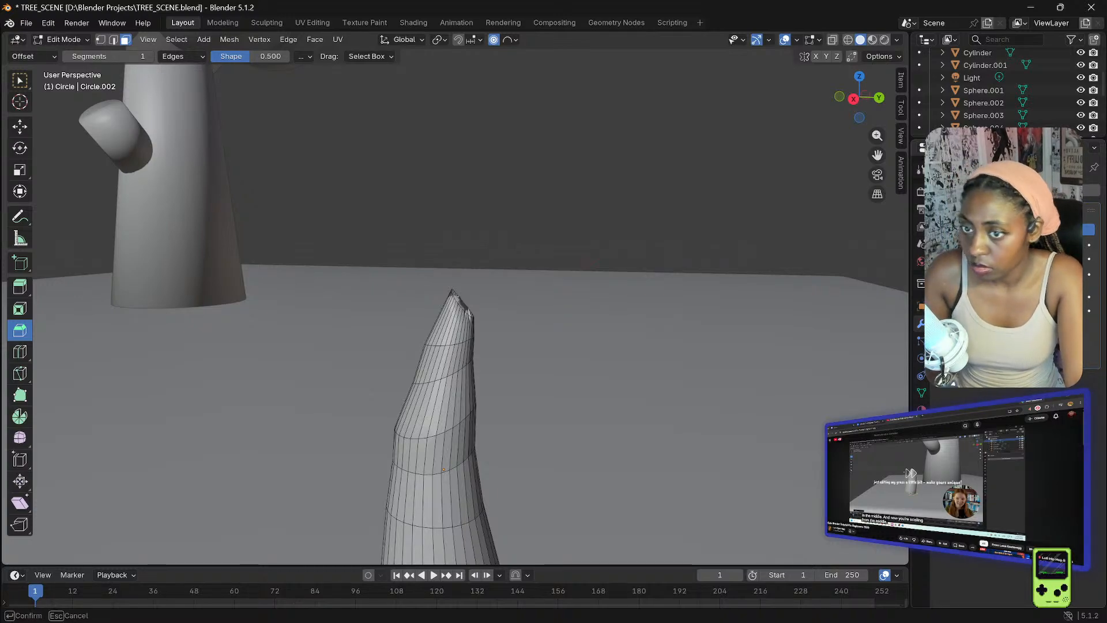
key("Return")
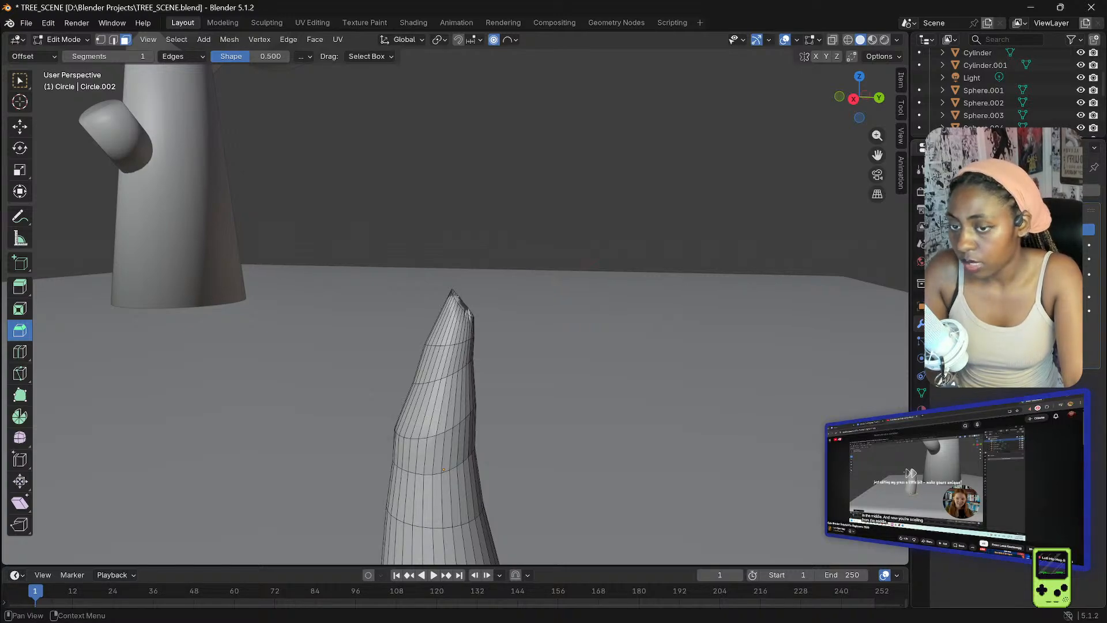
- Try different Amount values for the tuft's Bevel modifier and keep one that bevels the rim of the tip
left_click_drag(1041, 259, 1046, 259)
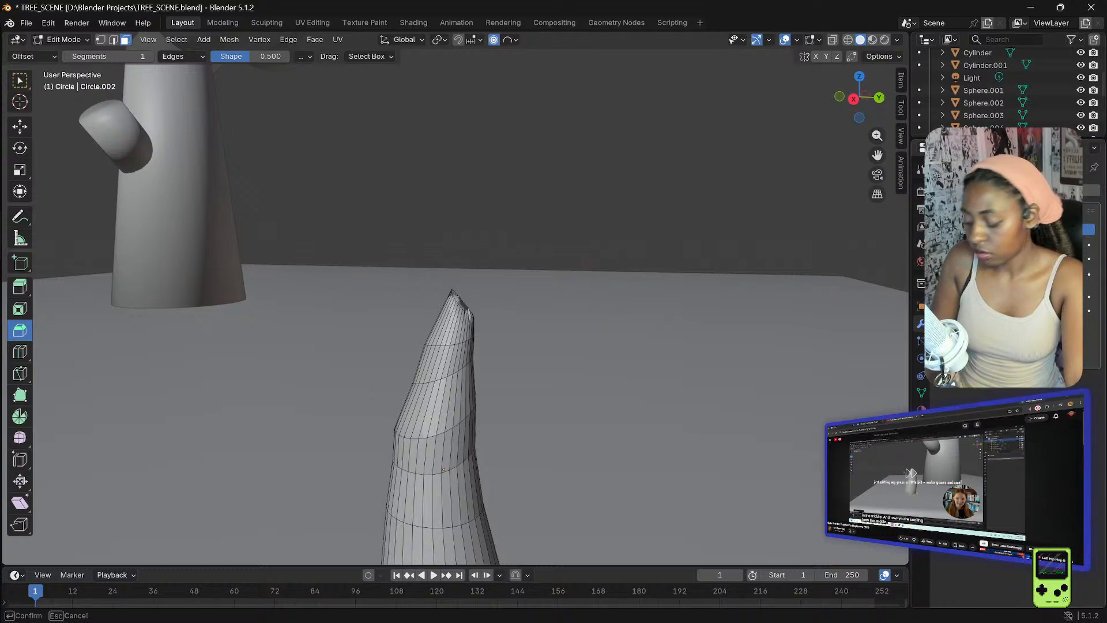
key("Return")
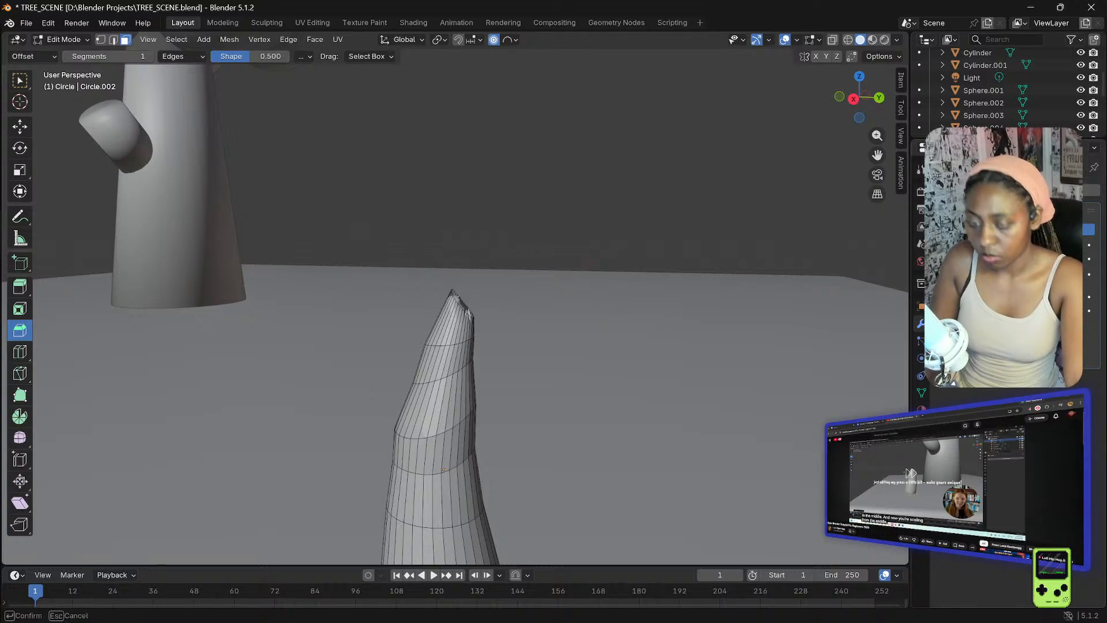
key("Escape")
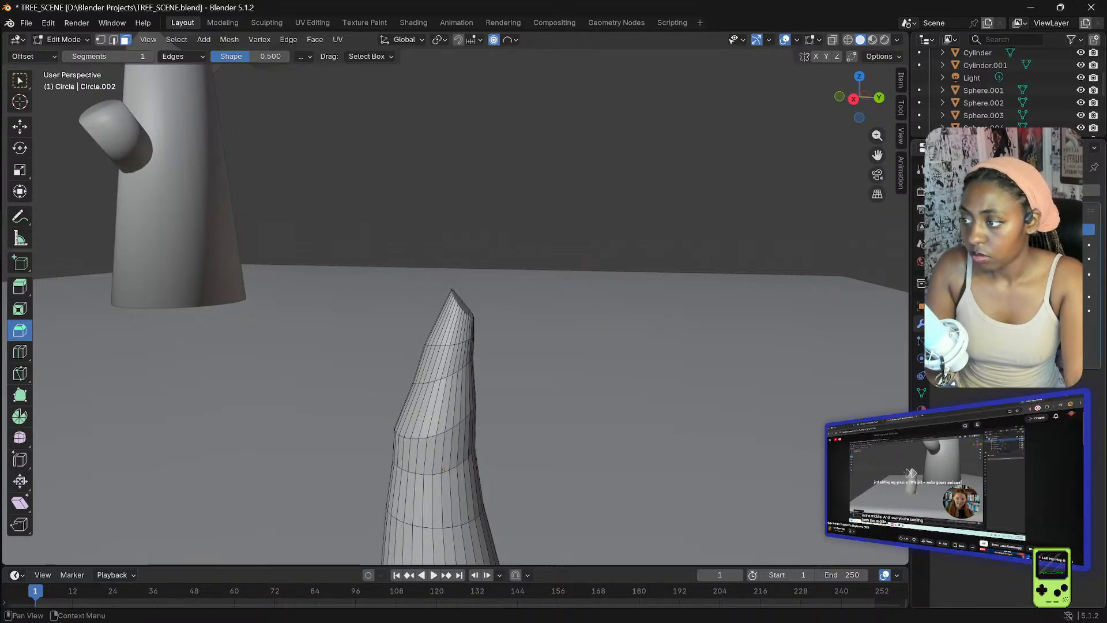
left_click(1037, 259)
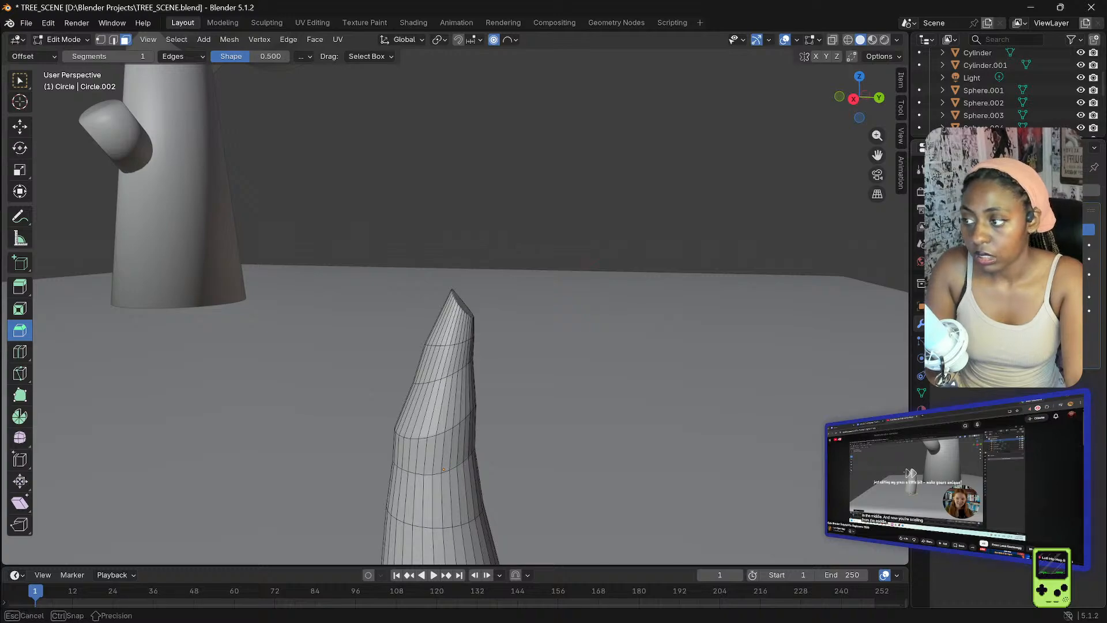
left_click_drag(1037, 259, 1032, 260)
left_click(956, 344)
left_click(957, 345)
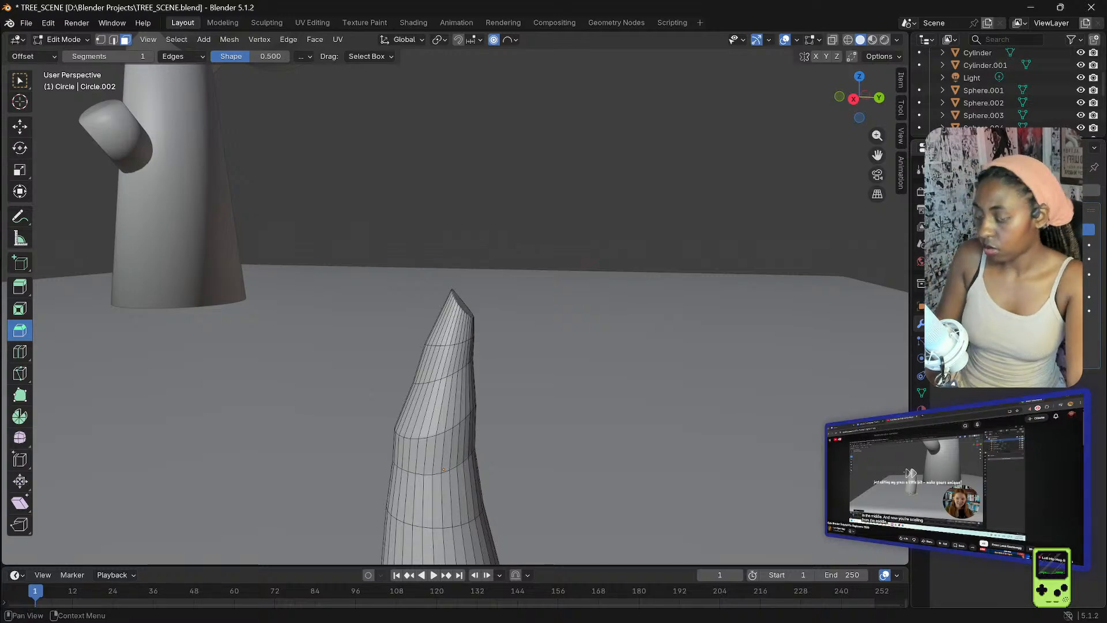
left_click(1038, 259)
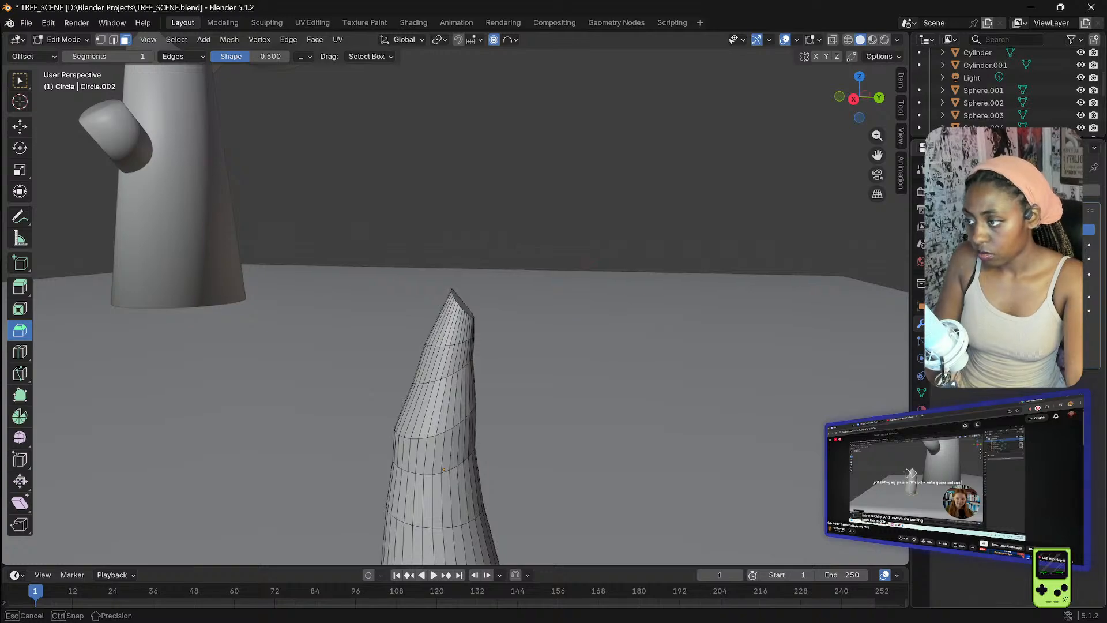
left_click_drag(1038, 260, 1032, 260)
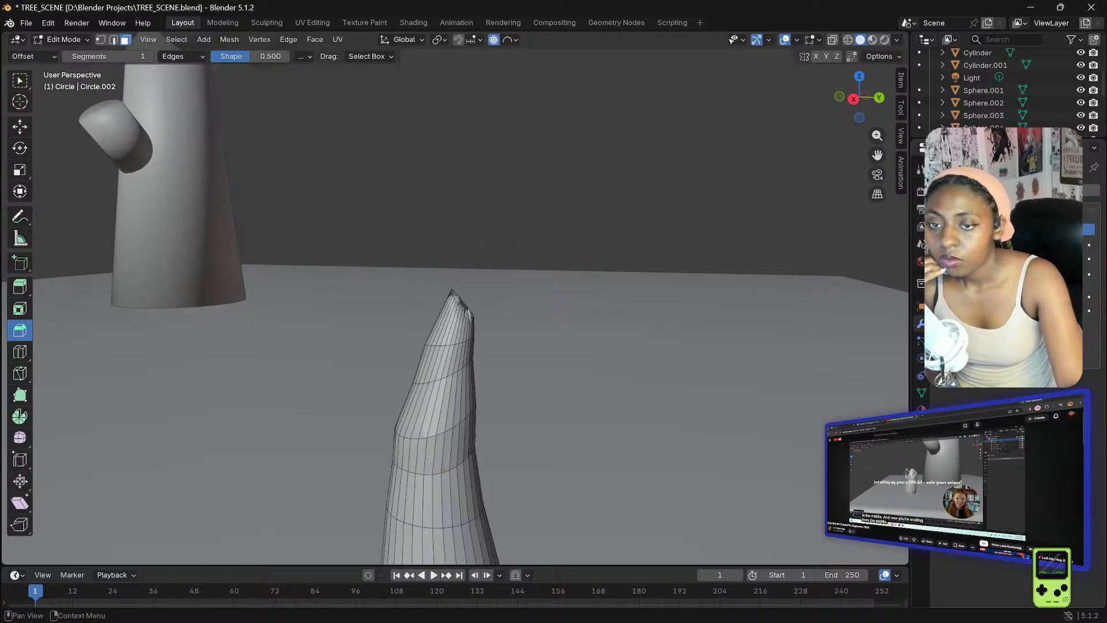
- Return to Object Mode and examine the tuft's bevelled tip from a distance and up close
left_click(87, 39)
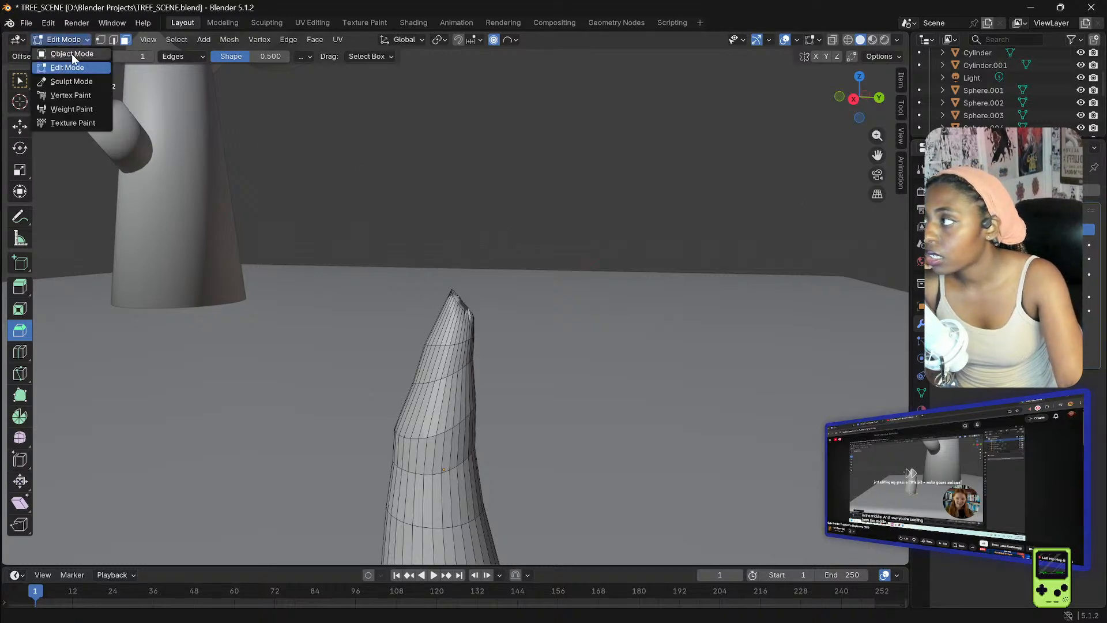
left_click(71, 53)
scroll(534, 160, "down", 8)
scroll(533, 161, "up", 10)
right_click(541, 169)
middle_click_drag(396, 156, 488, 203)
scroll(405, 183, "down", 3)
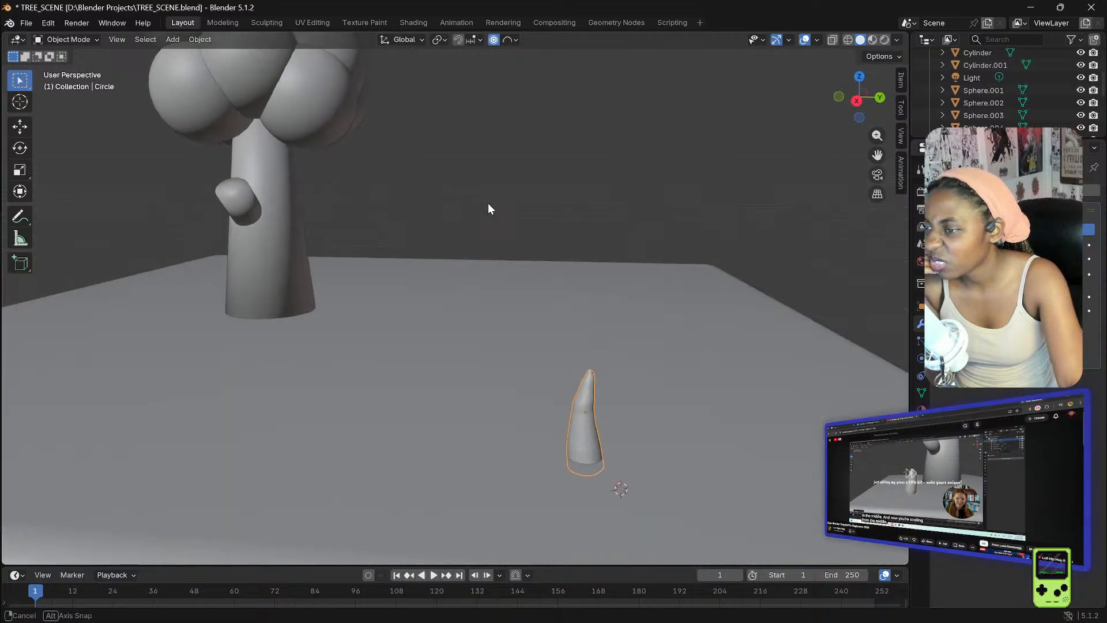
scroll(540, 206, "up", 3)
middle_click_drag(639, 230, 624, 223)
middle_click_drag(504, 333, 559, 257)
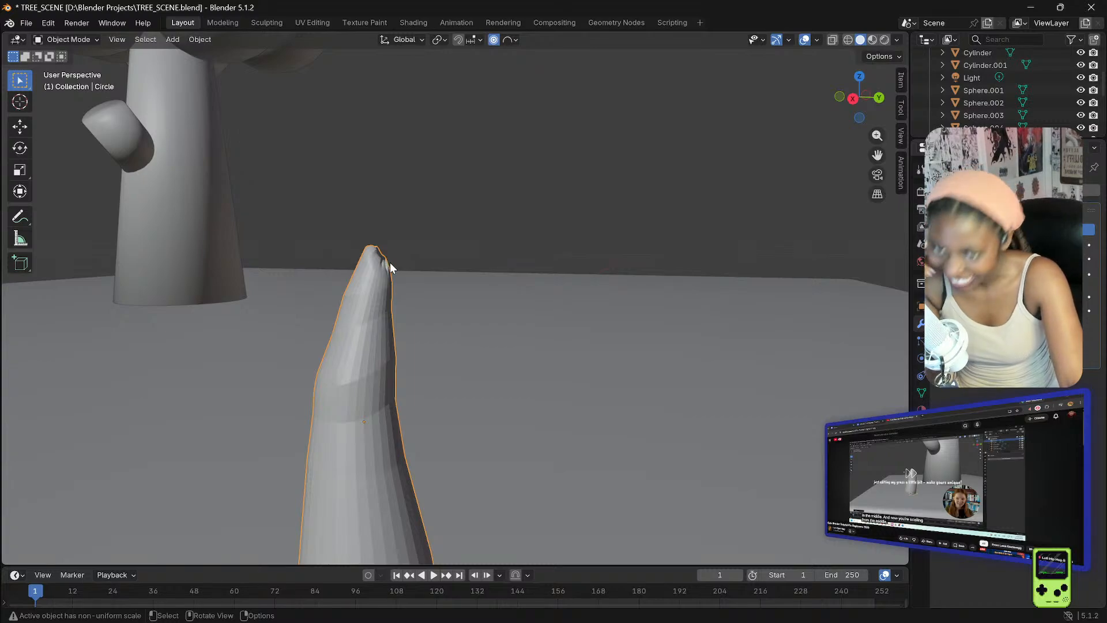
- Enter Edit Mode on the tuft and extrude the slanted face at its tip slightly outward along its normal
left_click(92, 38)
left_click(90, 56)
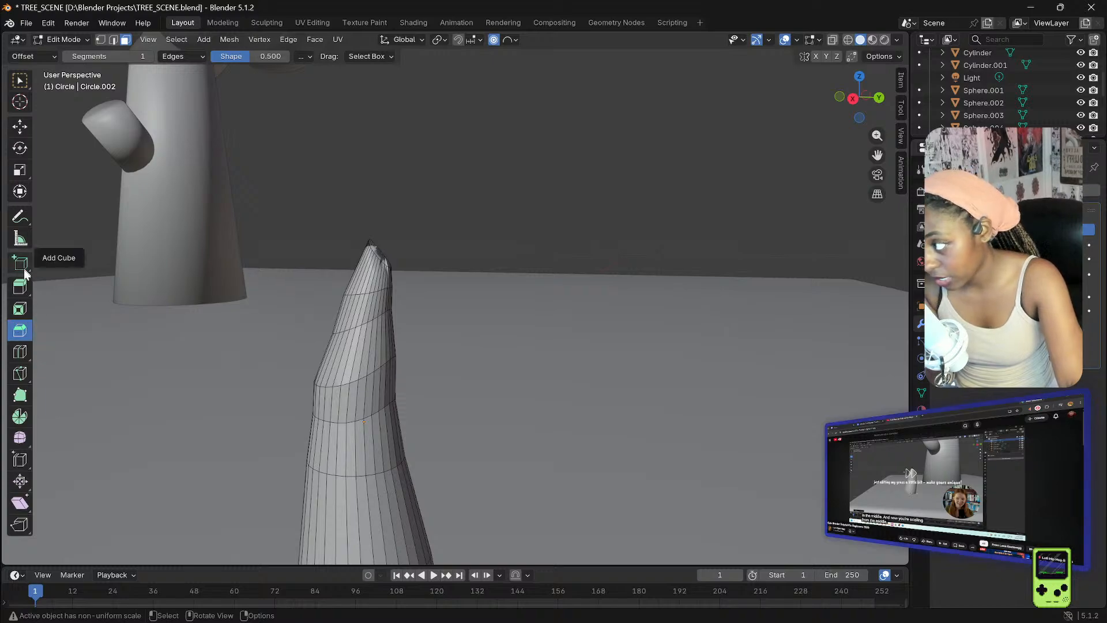
left_click(21, 284)
left_click(370, 254)
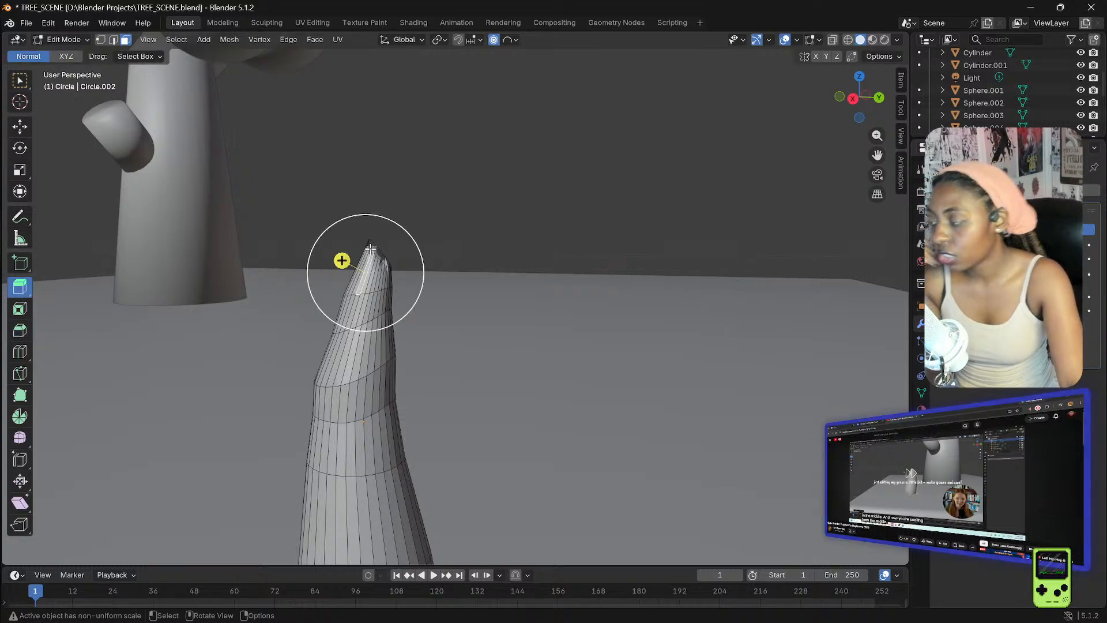
left_click(369, 248)
left_click(374, 249)
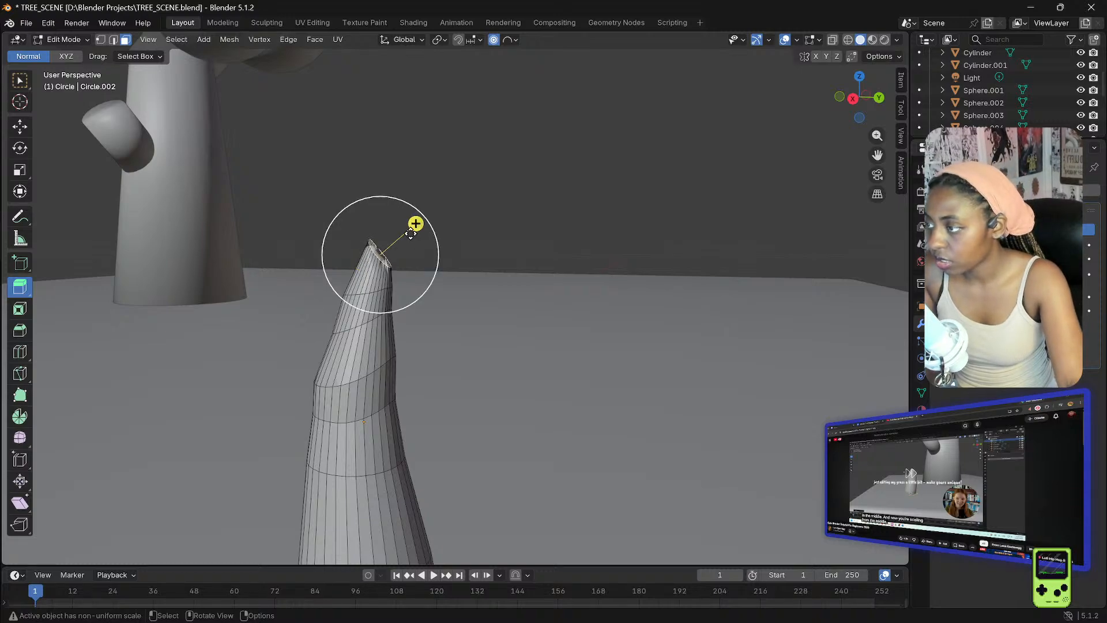
mouse_move(415, 223)
left_mouse_down()
mouse_move(424, 210)
mouse_move(412, 215)
left_mouse_up()
- Try a one-segment bevel with an offset of about 0.005 m on the tuft's extruded tip face, and undo the attempt
left_click(28, 326)
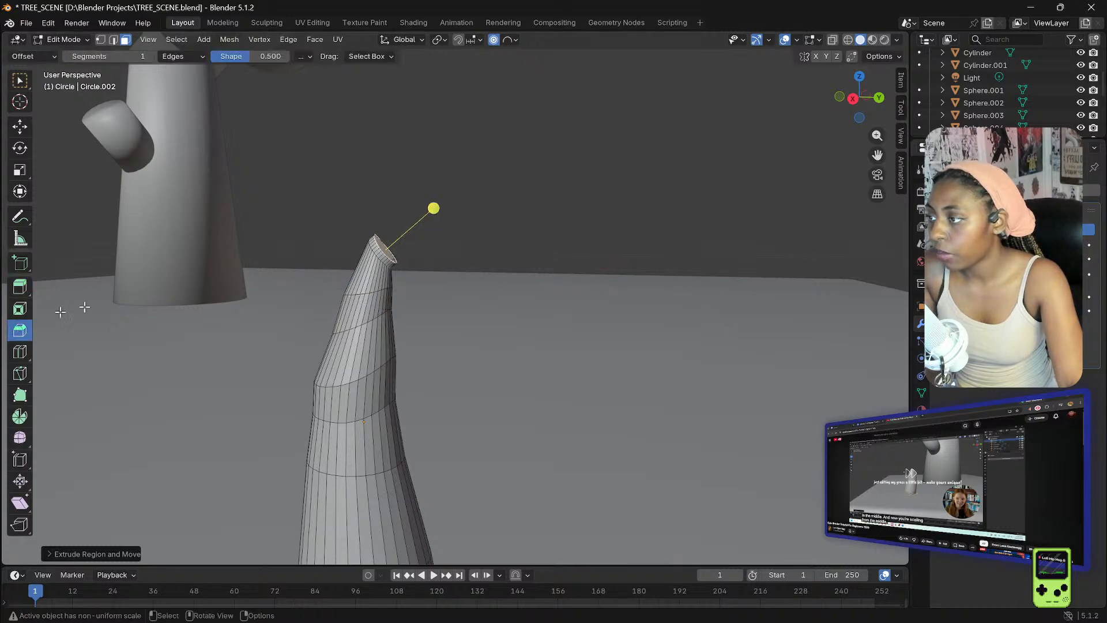
left_click_drag(434, 207, 443, 201)
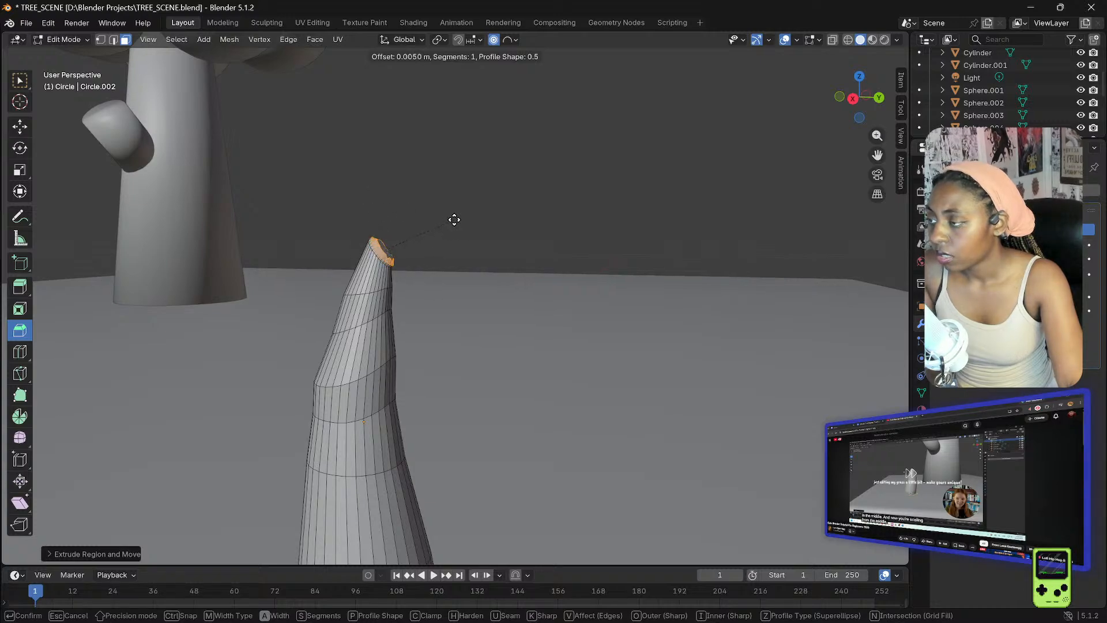
left_click_drag(454, 219, 464, 161)
middle_click_drag(462, 143, 457, 145)
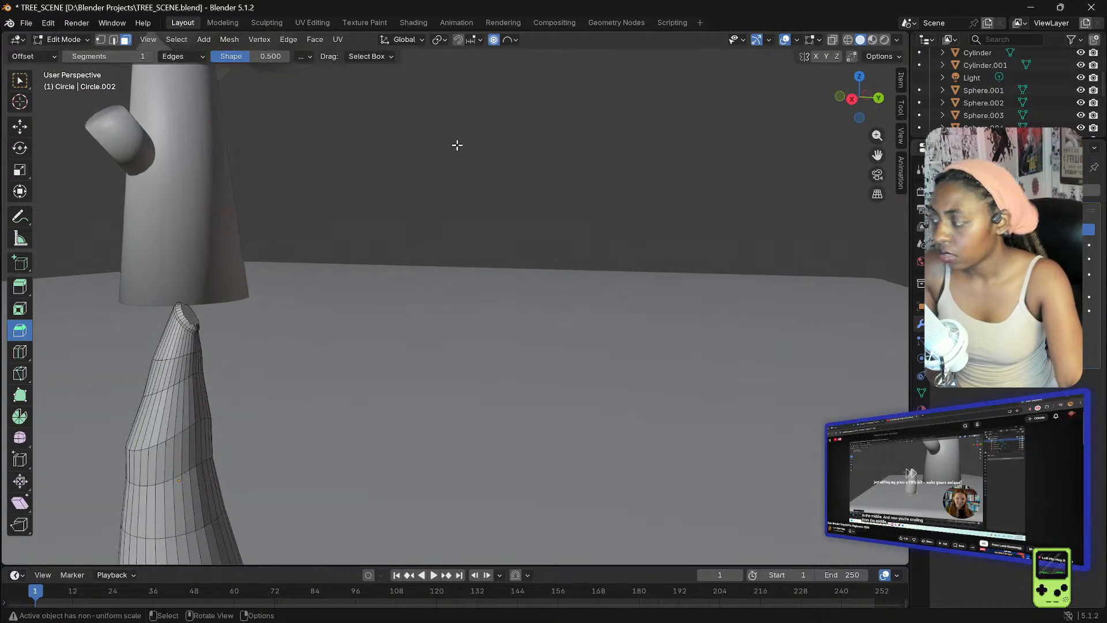
key("ctrl+z")
key("ctrl+z")
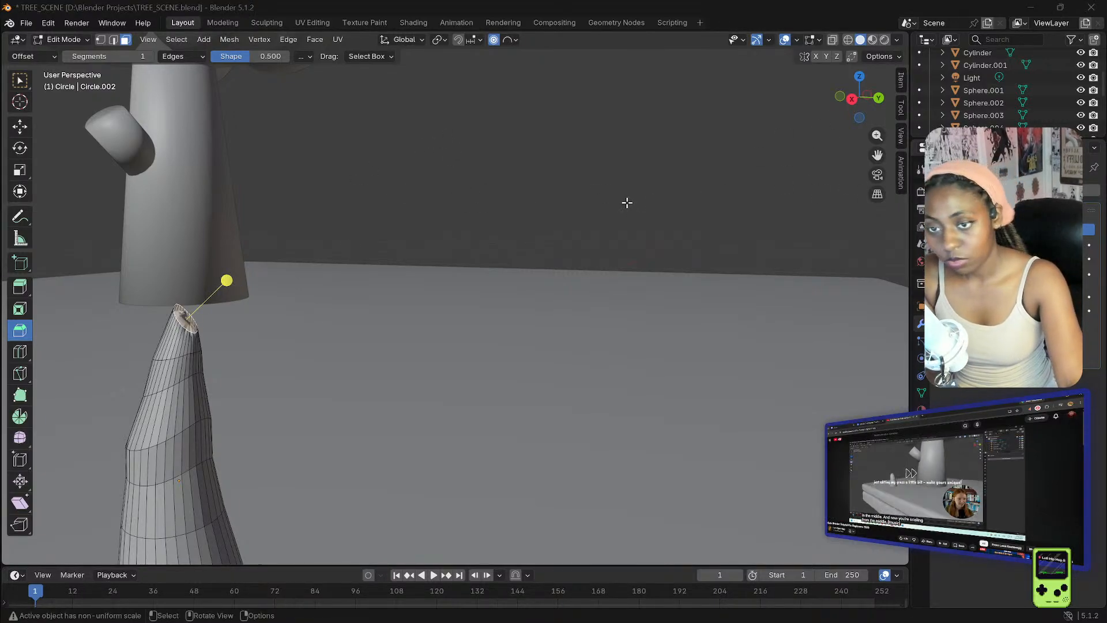
- Return to Object Mode and duplicate the grass tuft, placing the copy beside the original on the slab
left_click(766, 123)
left_click(63, 39)
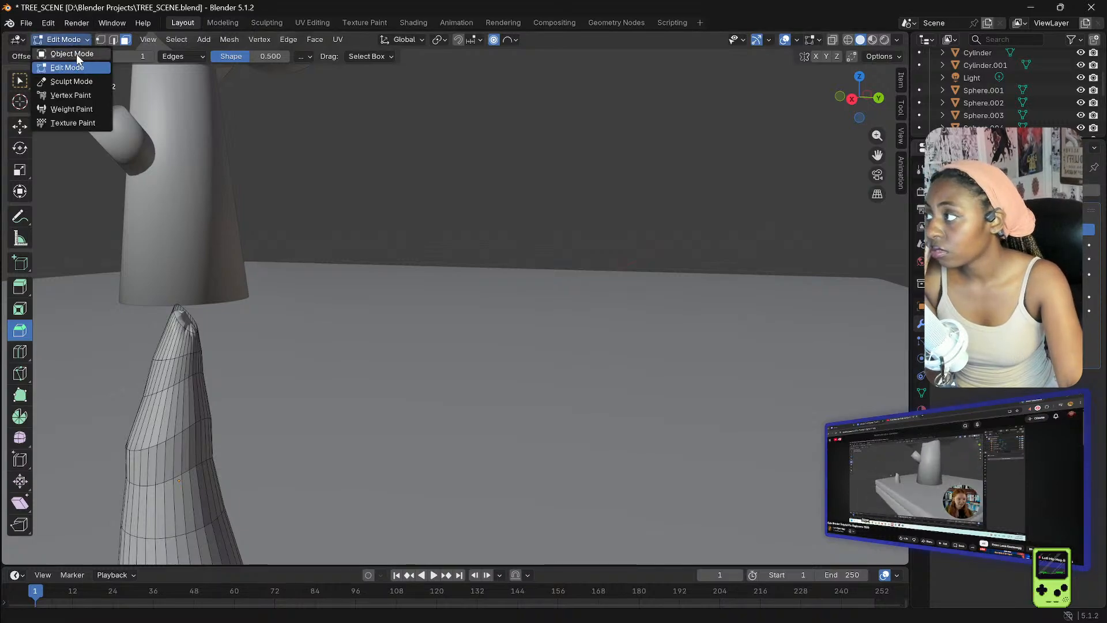
left_click(76, 54)
scroll(415, 132, "down", 6)
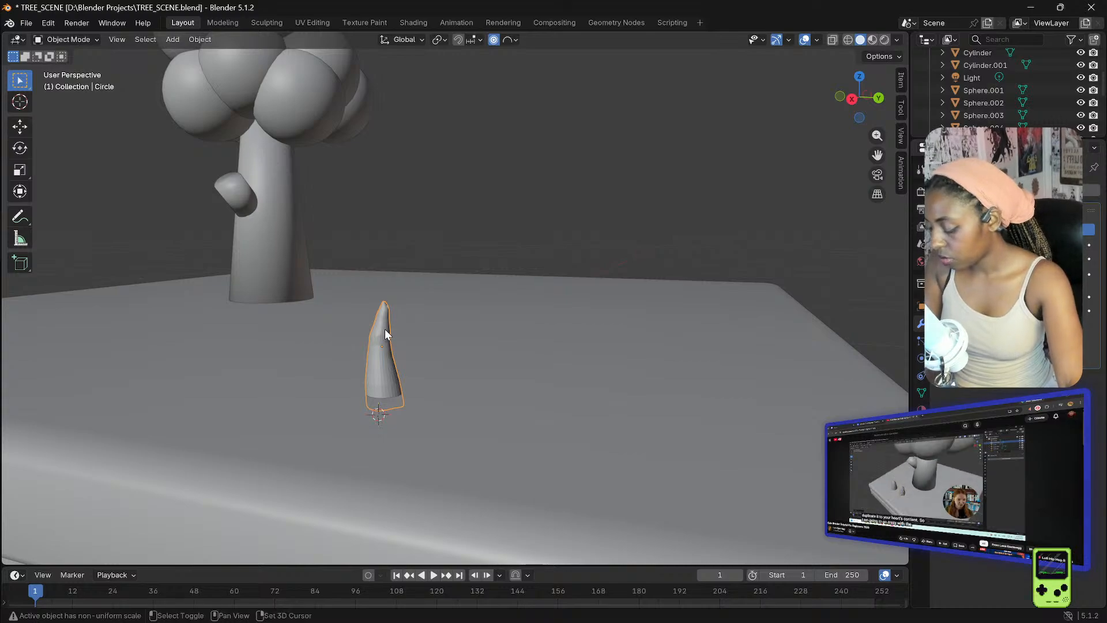
key("shift+d")
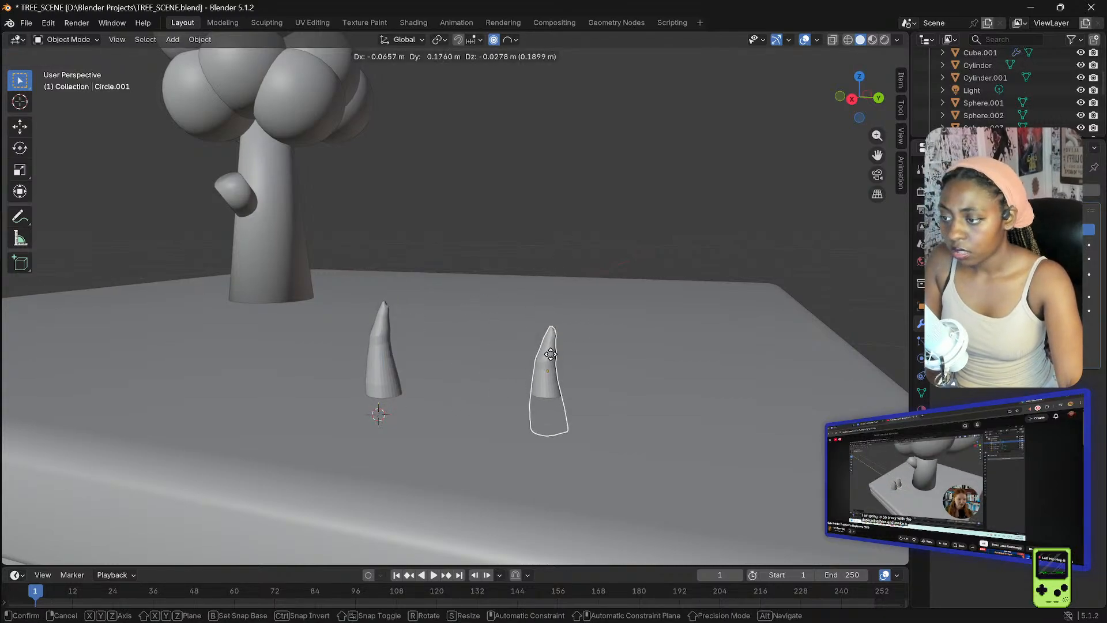
left_click(542, 321)
- Duplicate the tuft twice more, placing one copy against the second tuft and the other beyond the original, beside the trunk
scroll(527, 299, "down", 3)
middle_click_drag(594, 282, 579, 303)
middle_click_drag(541, 348, 556, 334)
key("shift+d")
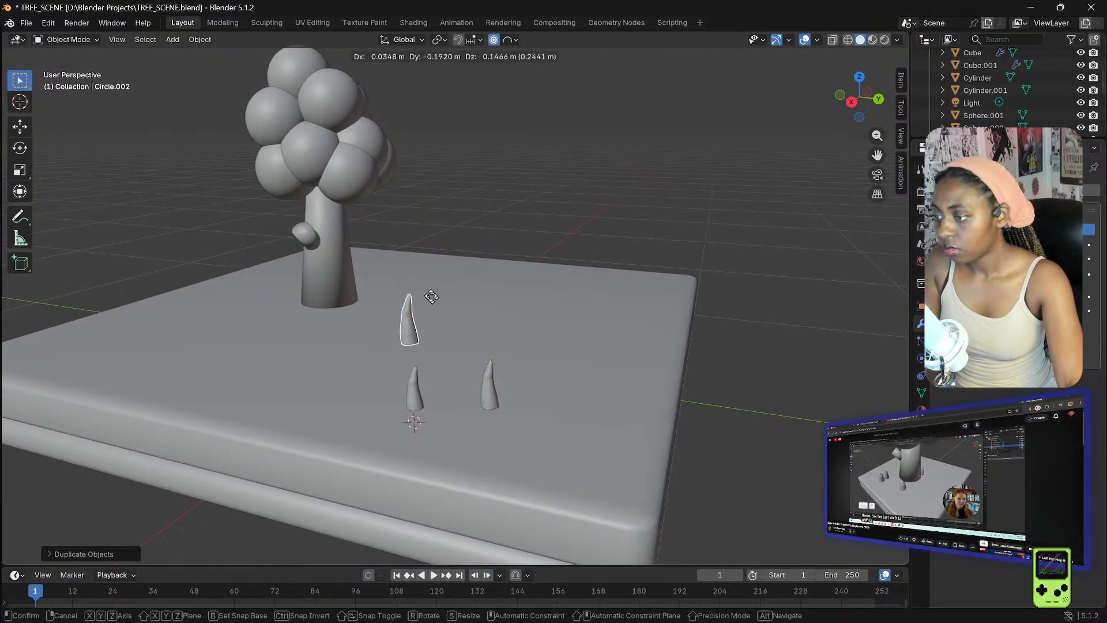
left_click(502, 373)
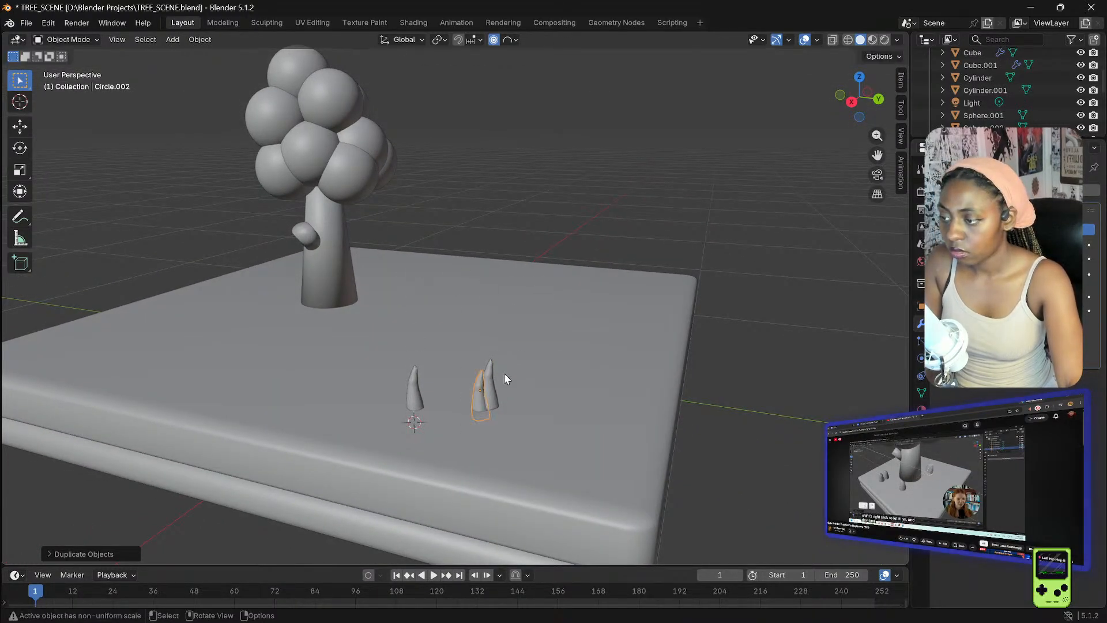
key("shift+d")
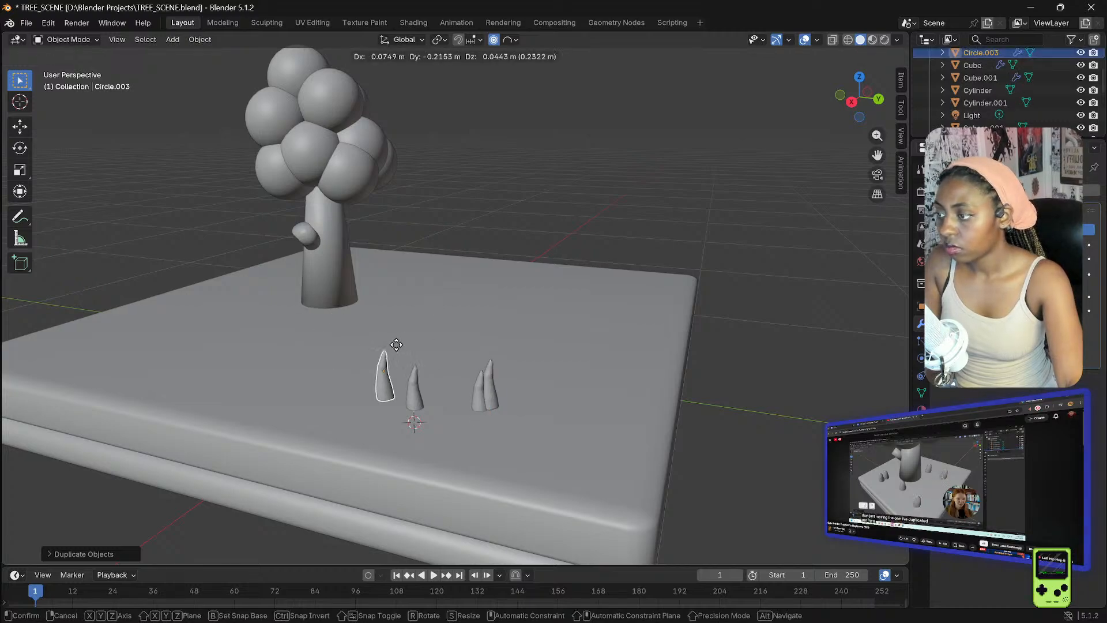
left_click(232, 293)
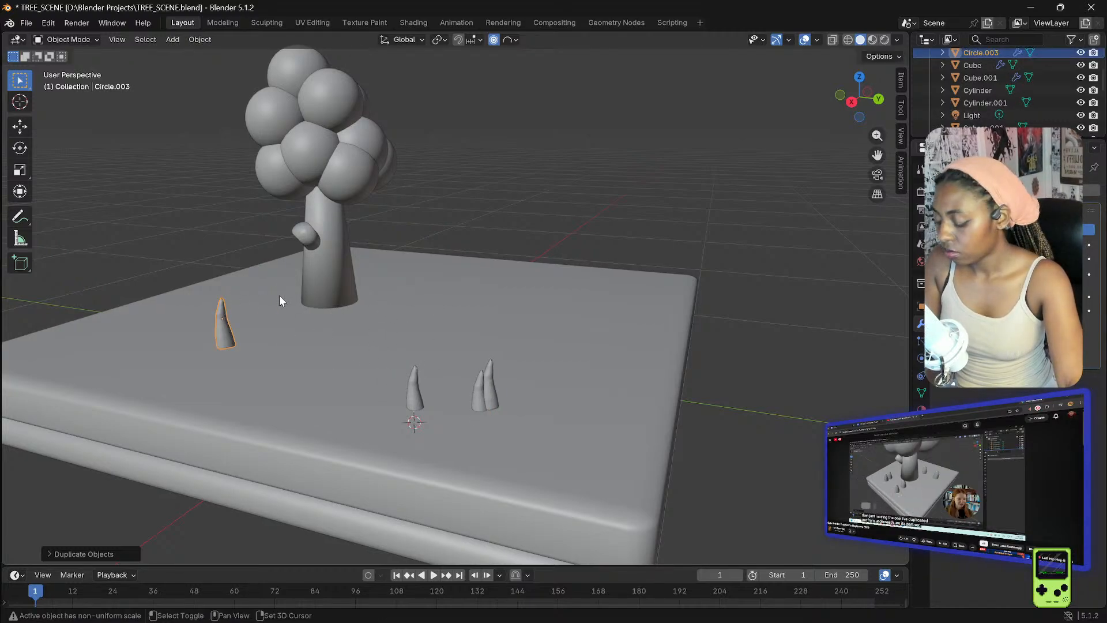
- Make two more tuft copies, placing them apart from each other toward the far side of the scene
key("shift+d")
left_click(632, 265)
key("shift+d")
left_click(404, 213)
middle_click_drag(403, 213, 447, 247)
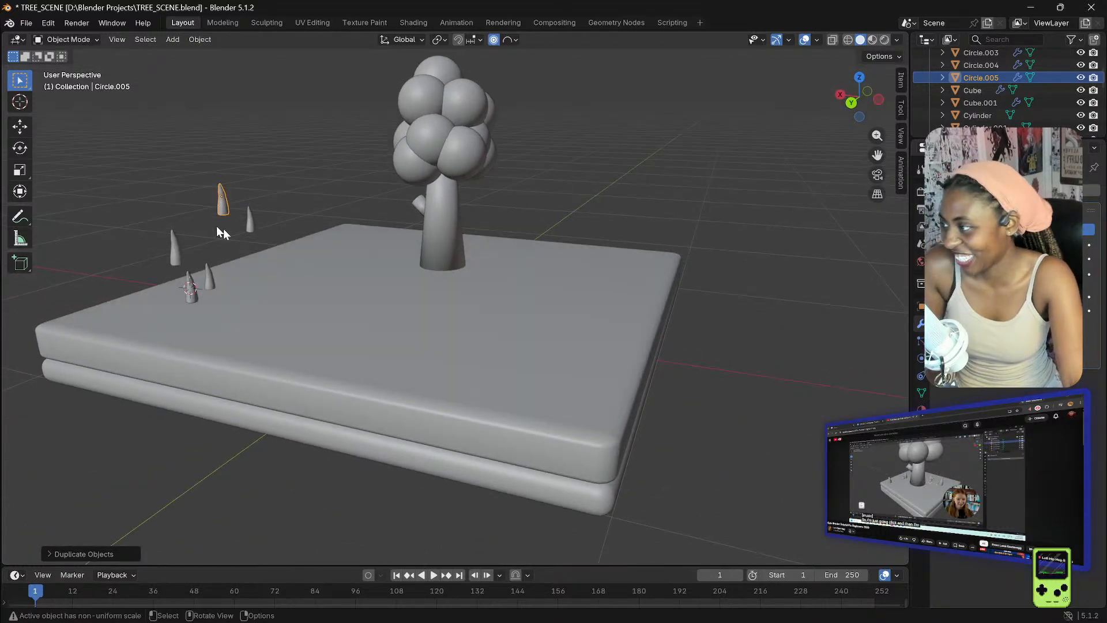
- Move the outermost floating tuft onto the slab's surface with the Move tool
left_click(224, 195)
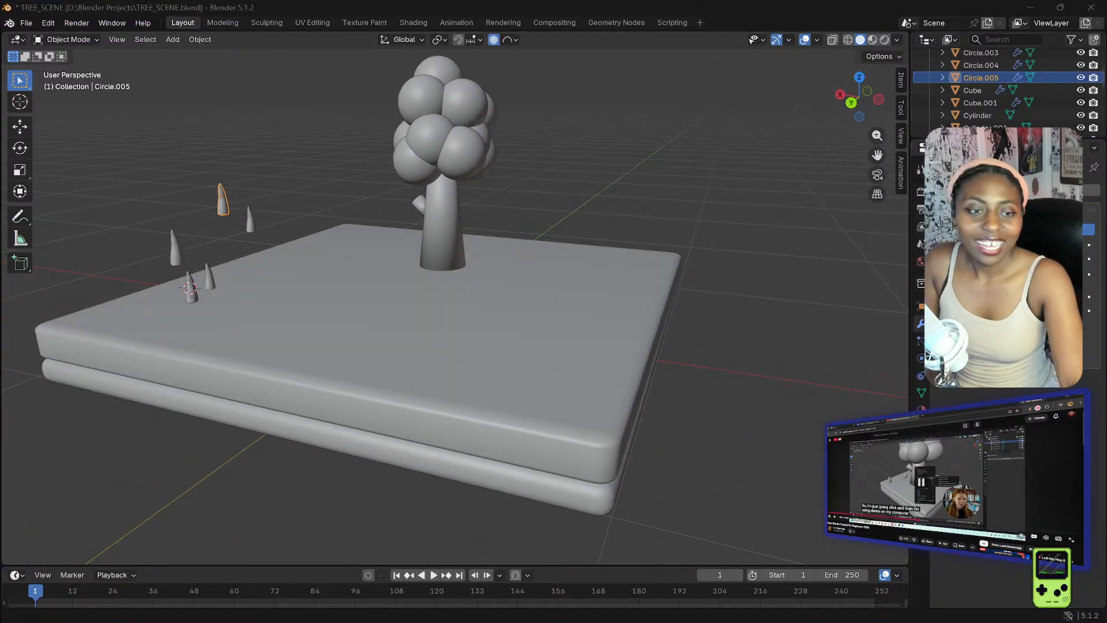
left_click(321, 288)
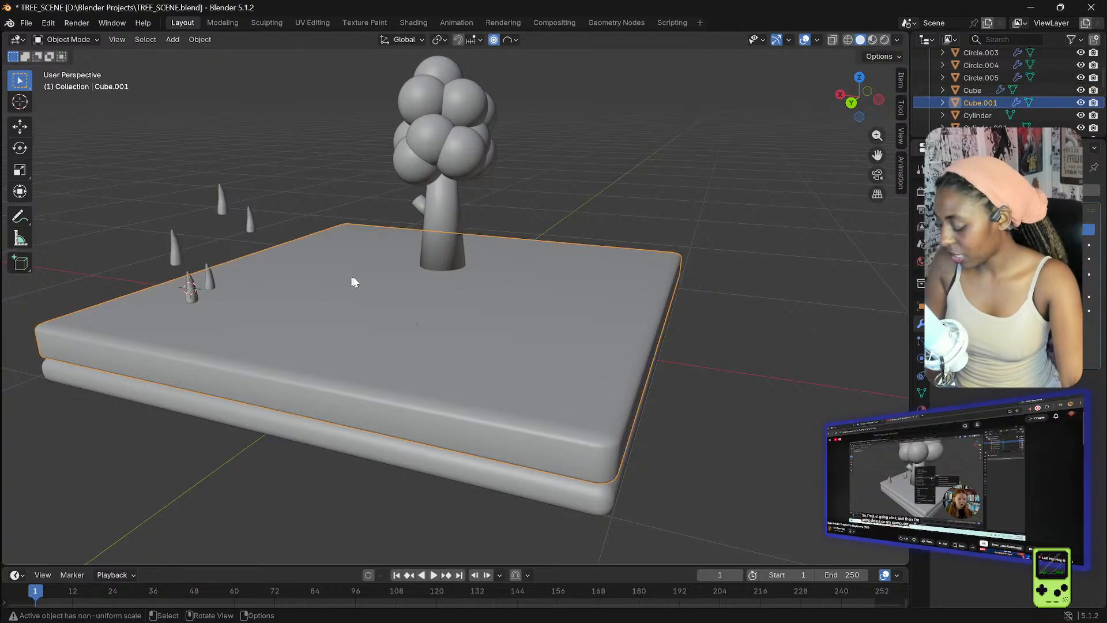
left_click(179, 247)
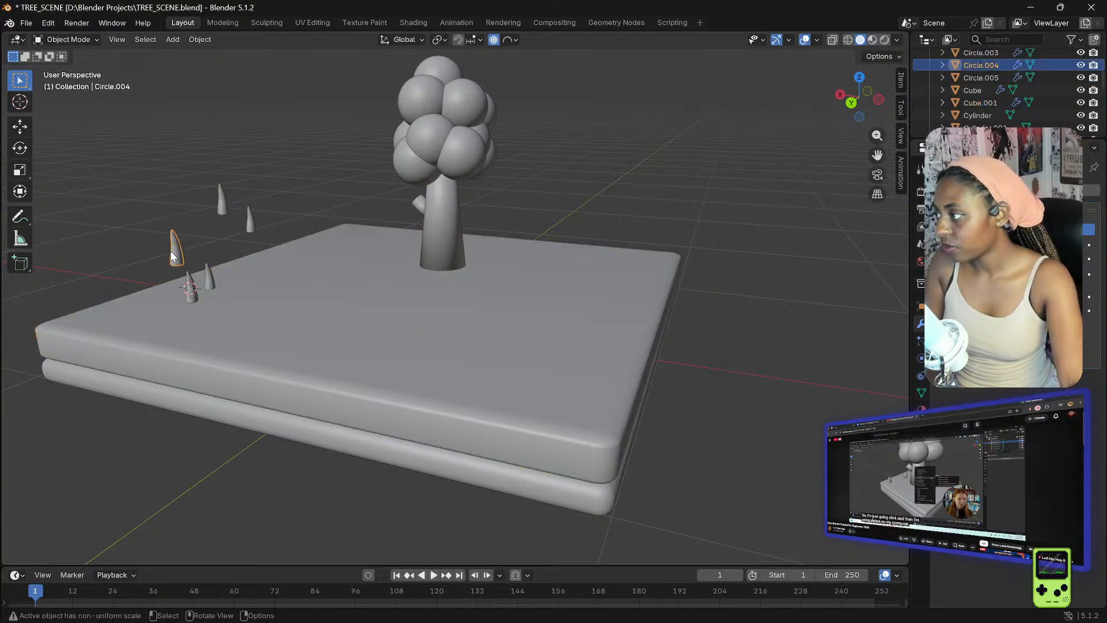
left_click(26, 125)
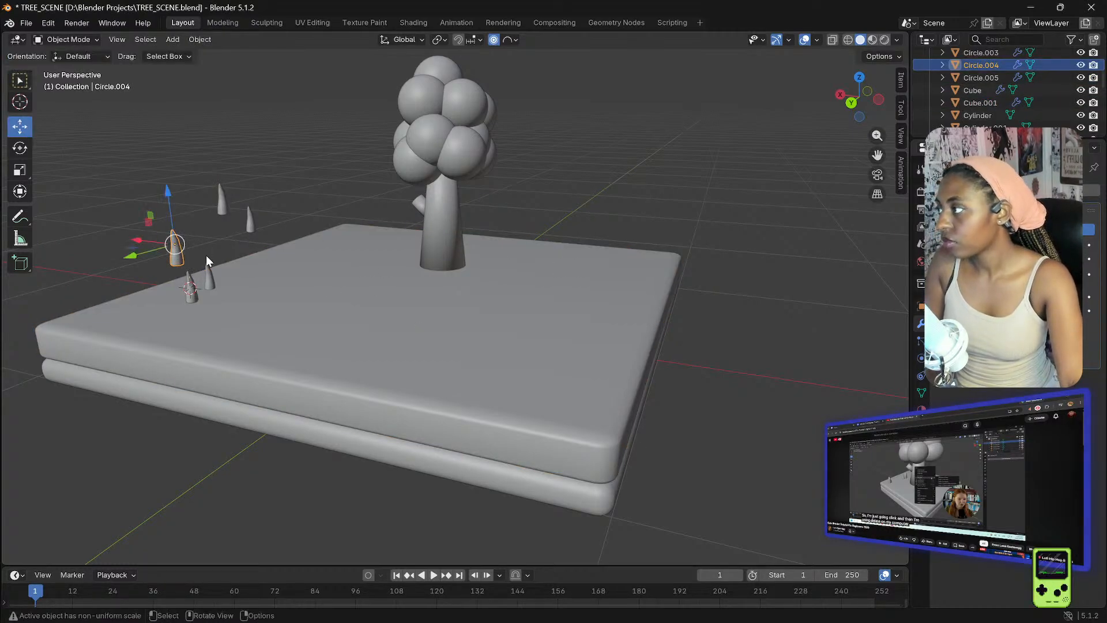
left_click_drag(178, 264, 589, 301)
middle_click_drag(589, 301, 588, 284)
- Move the two remaining floating tufts onto the slab, on the open side of the tree
left_click(254, 249)
left_click_drag(255, 261, 521, 282)
left_click_drag(230, 204, 351, 261)
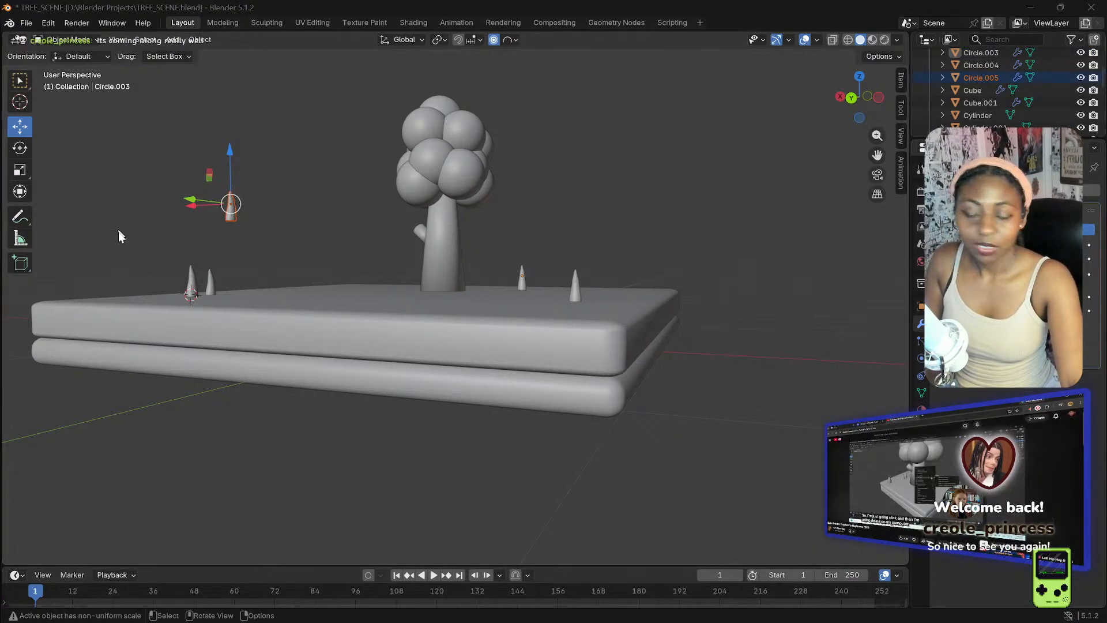
left_click_drag(229, 214, 540, 286)
middle_click_drag(540, 285, 506, 314)
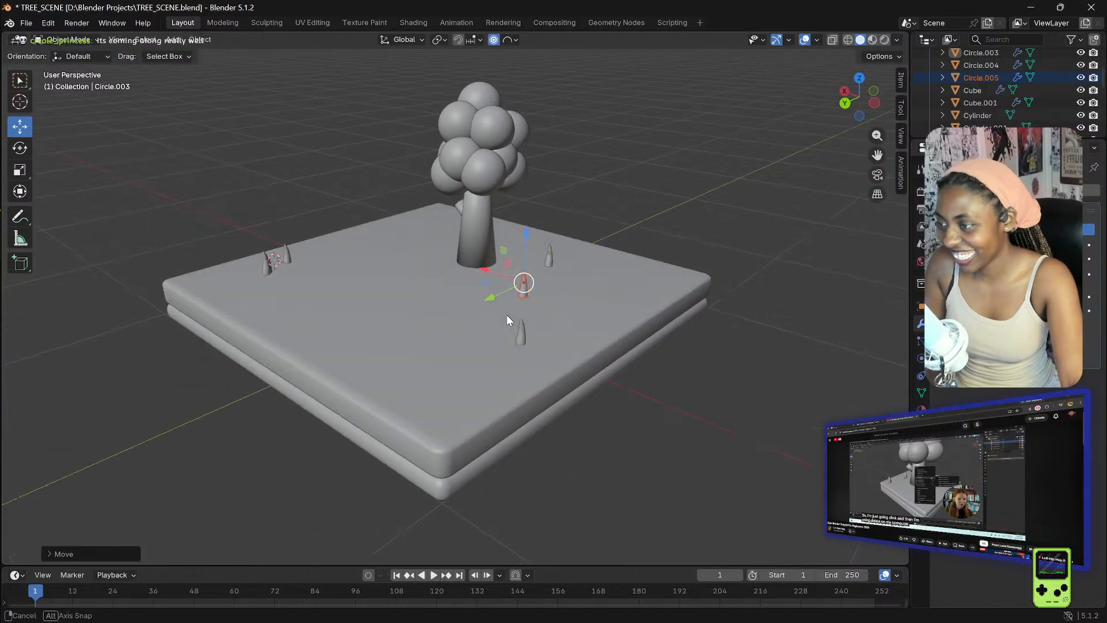
- Reposition the original tuft and a neighbouring copy so they stand side by side at the foot of the trunk
left_click(279, 261)
left_click_drag(280, 261, 549, 255)
middle_click_drag(549, 255, 369, 254)
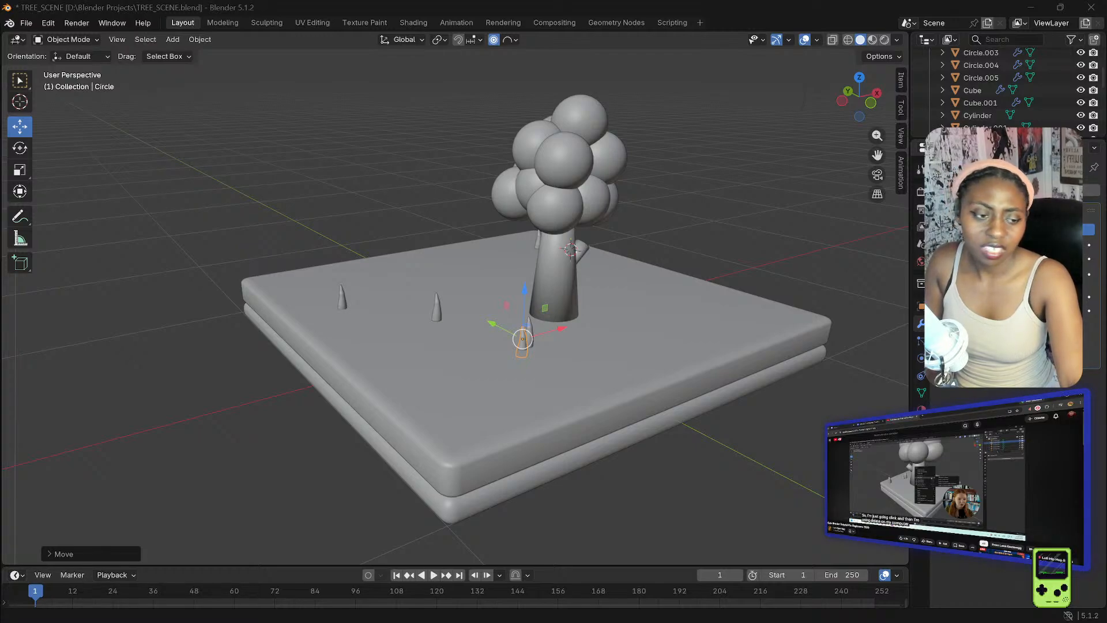
middle_click_drag(638, 304, 570, 314)
left_click_drag(417, 354, 506, 345)
left_click_drag(416, 355, 482, 346)
left_click_drag(414, 353, 505, 358)
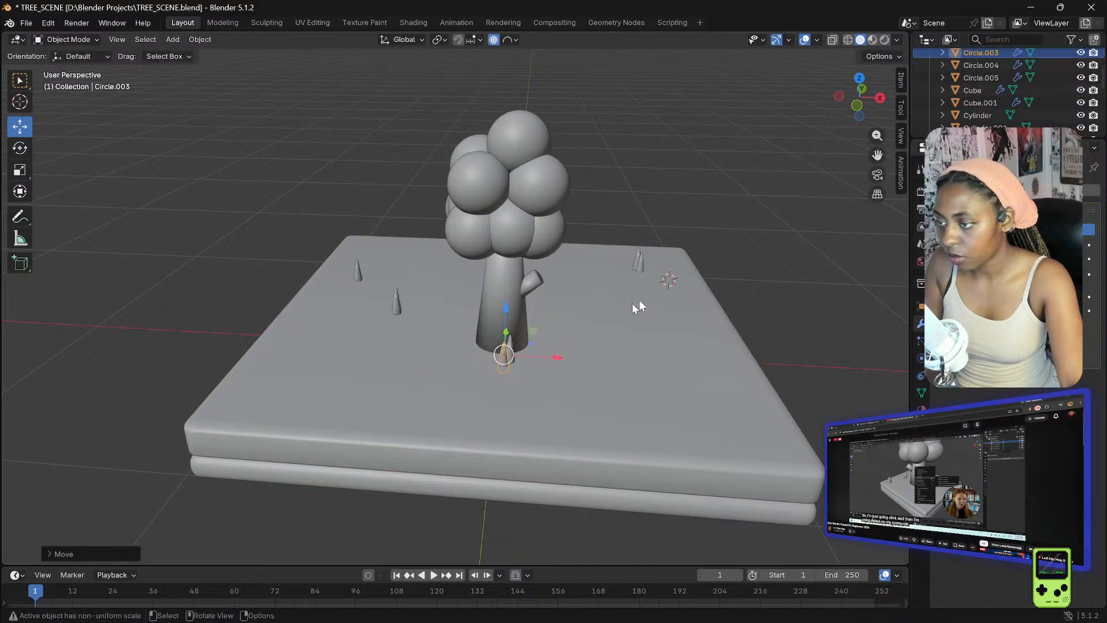
left_click(679, 230)
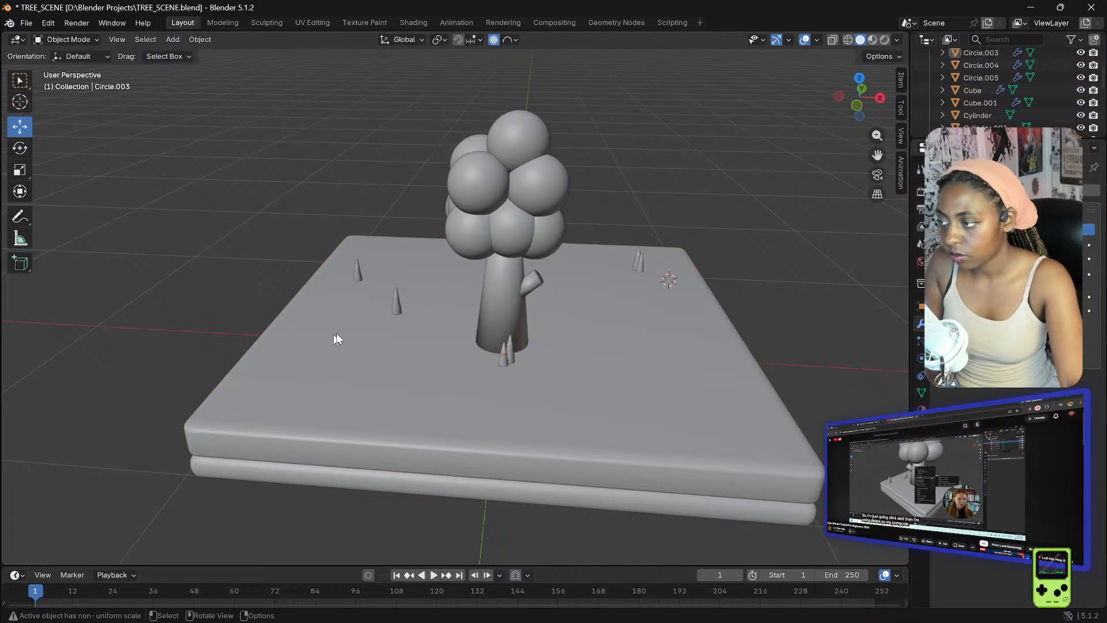
- Move the two separate tufts beyond the trunk together near the slab's closest free corner
left_click(395, 308)
left_click_drag(396, 307, 293, 367)
left_click(358, 272)
left_click_drag(360, 271, 348, 382)
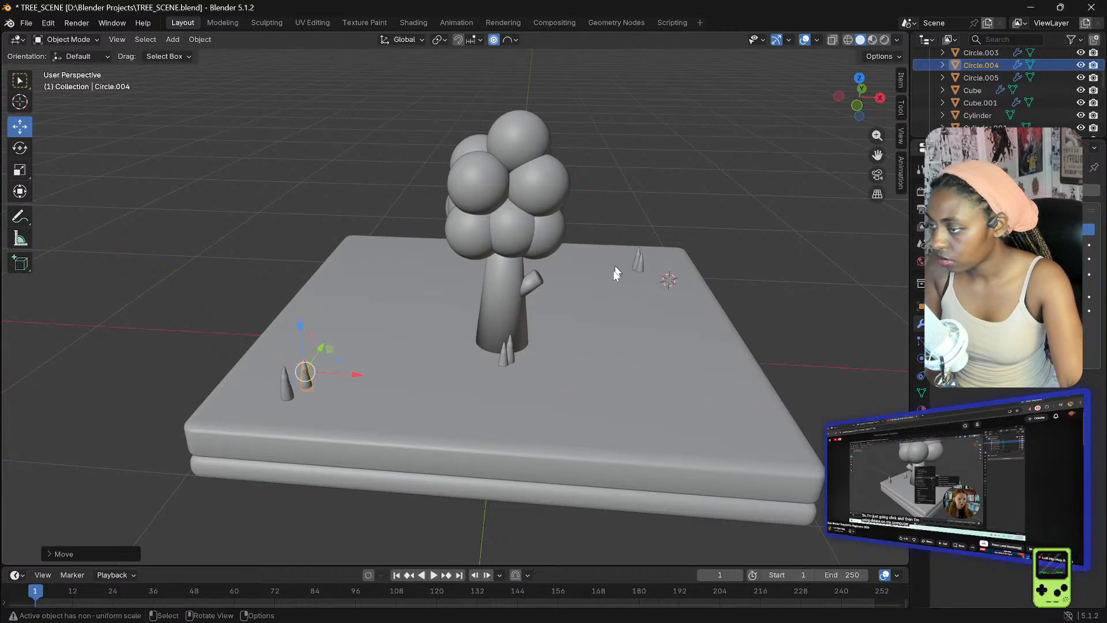
left_click(808, 228)
- Split the tuft pair near the 3D cursor by moving one tuft slightly vertically and along X toward the slab's opposite edge
middle_click_drag(807, 229, 659, 244)
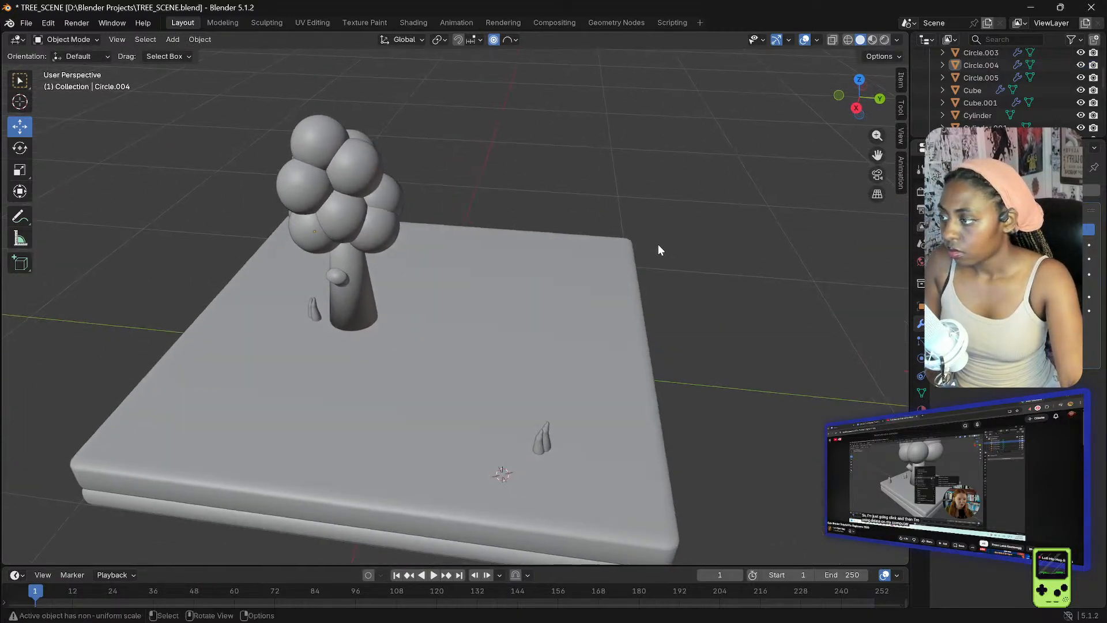
left_click(544, 444)
left_click(547, 442)
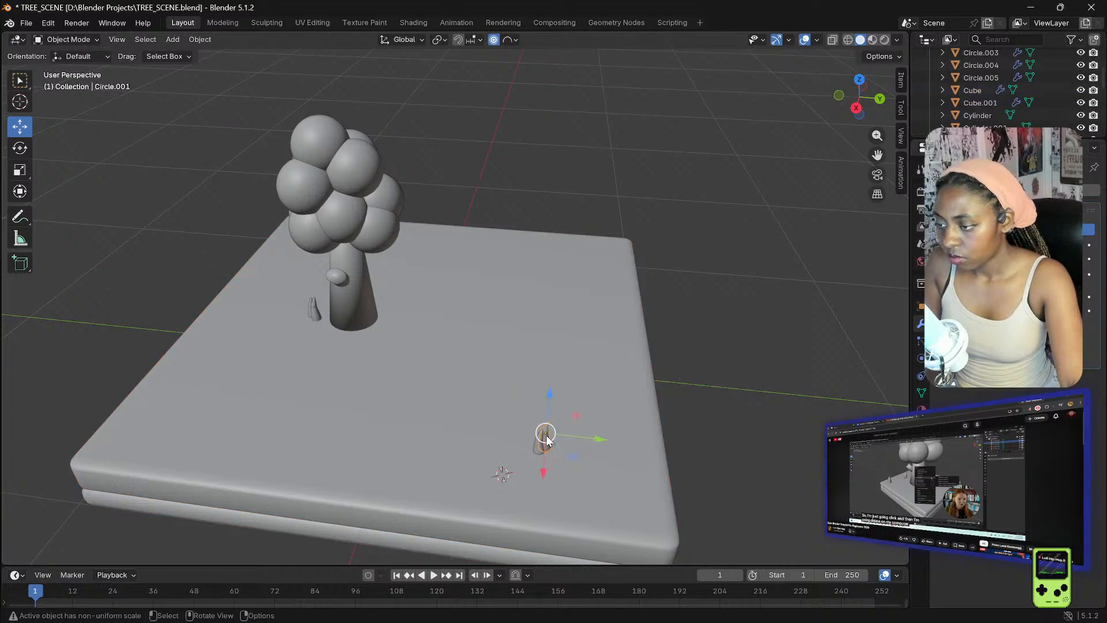
mouse_move(555, 408)
left_mouse_down()
mouse_move(559, 277)
mouse_move(544, 426)
mouse_move(543, 393)
left_mouse_up()
left_click_drag(546, 479, 570, 280)
middle_click_drag(676, 257, 602, 239)
- Lower one tuft beside the trunk and the inner tuft of the corner pair along Z, deeper into the slab
middle_click_drag(411, 317, 568, 310)
left_click(374, 333)
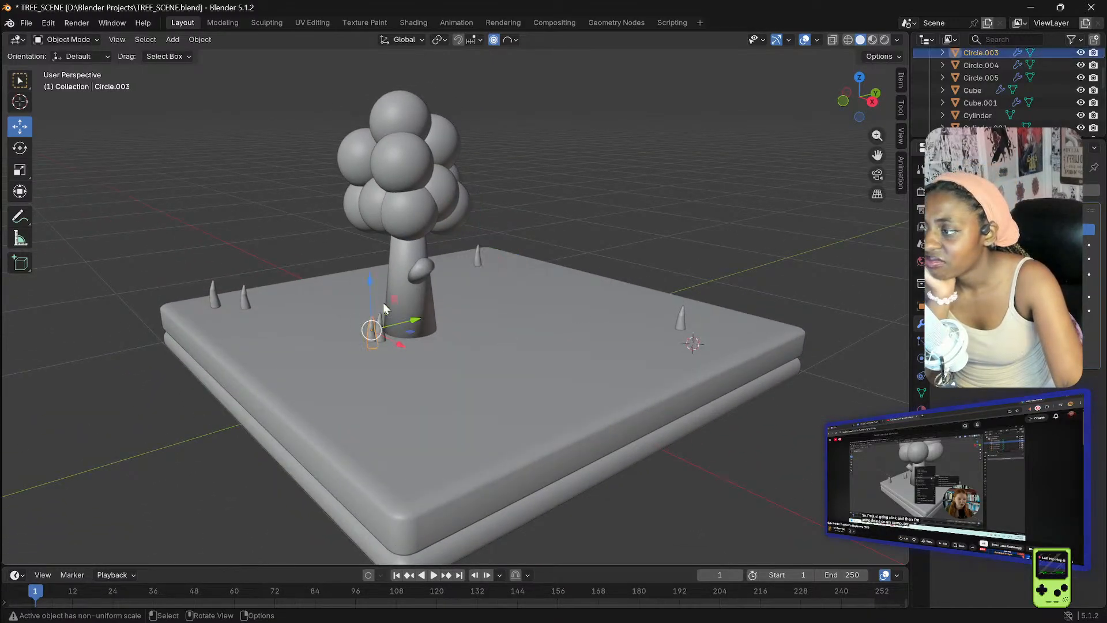
left_click_drag(369, 279, 369, 287)
left_click(246, 300)
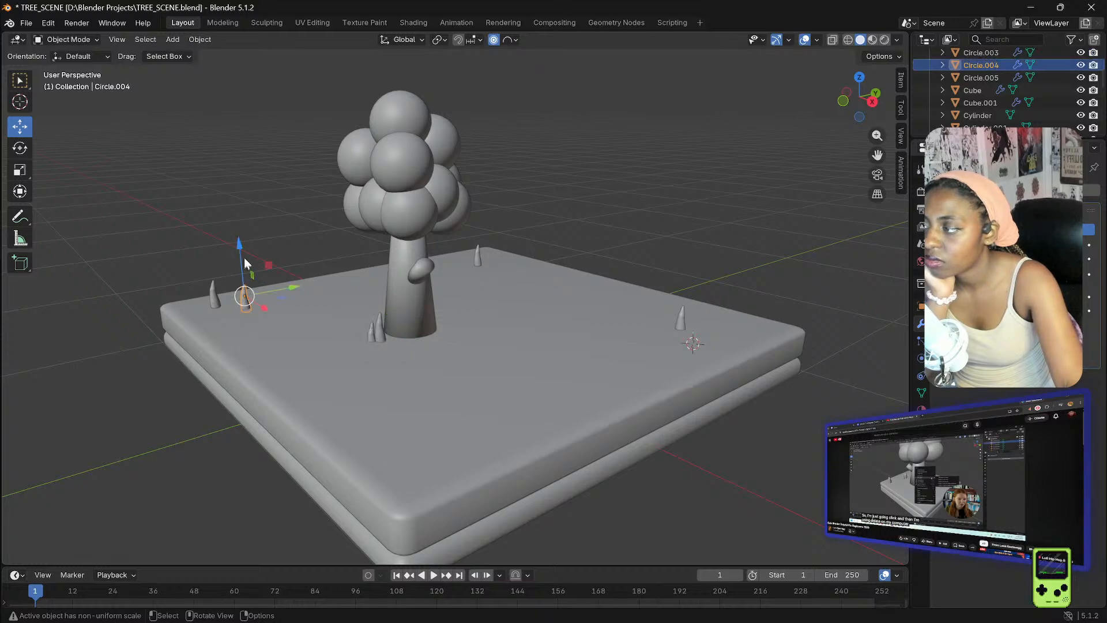
left_click_drag(238, 248, 237, 260)
left_click(504, 155)
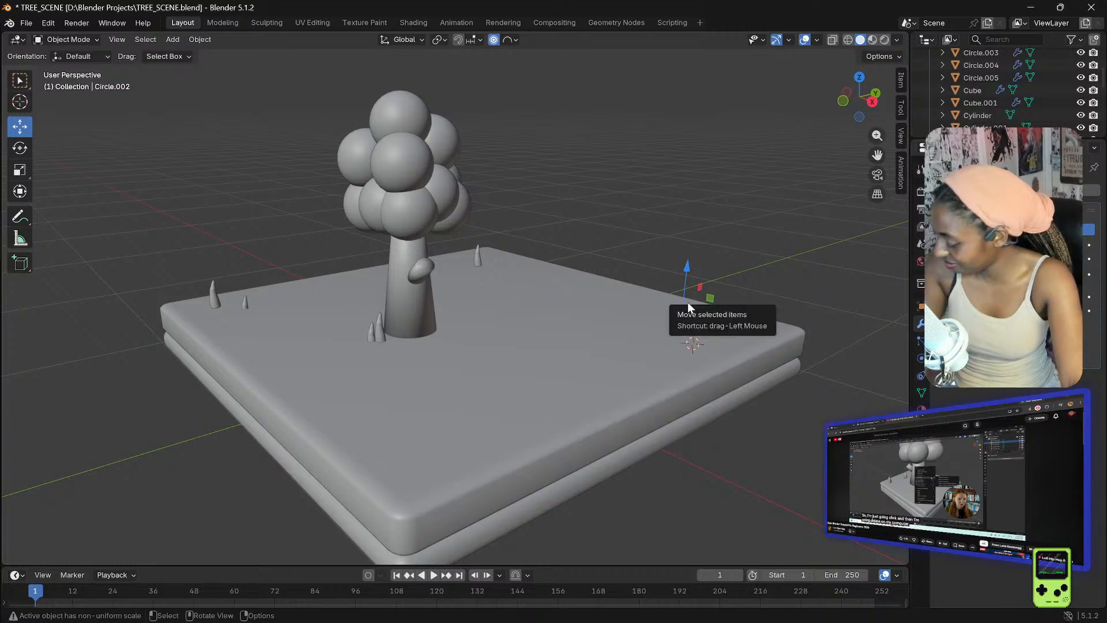
- Duplicate the lone tuft near the 3D cursor and place the copy right beside it, set lower in the slab
key("shift+d")
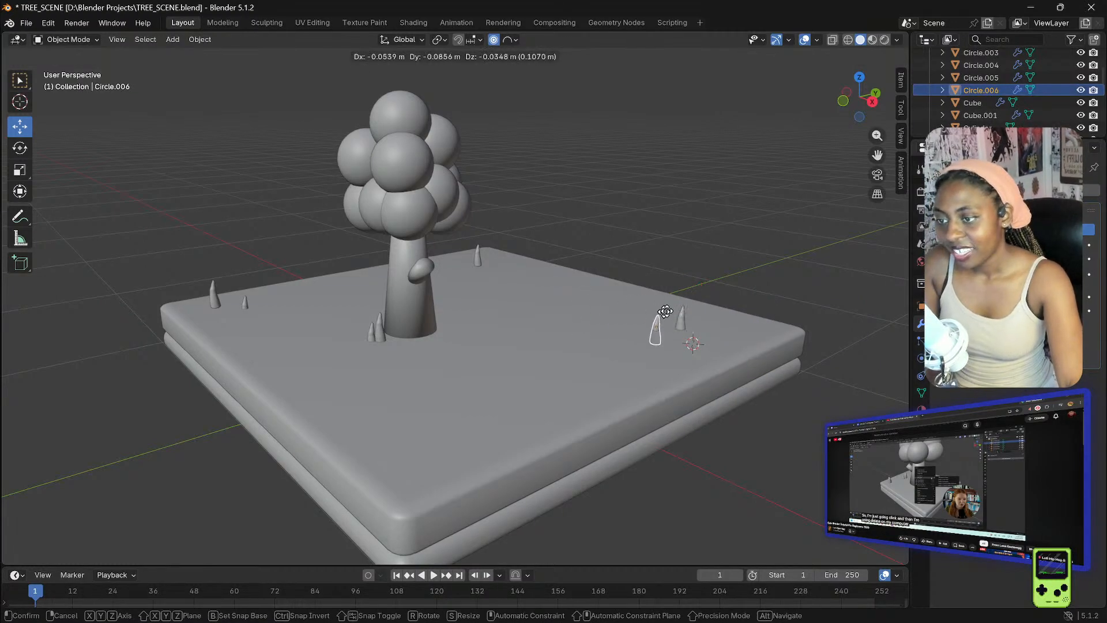
left_click(681, 315)
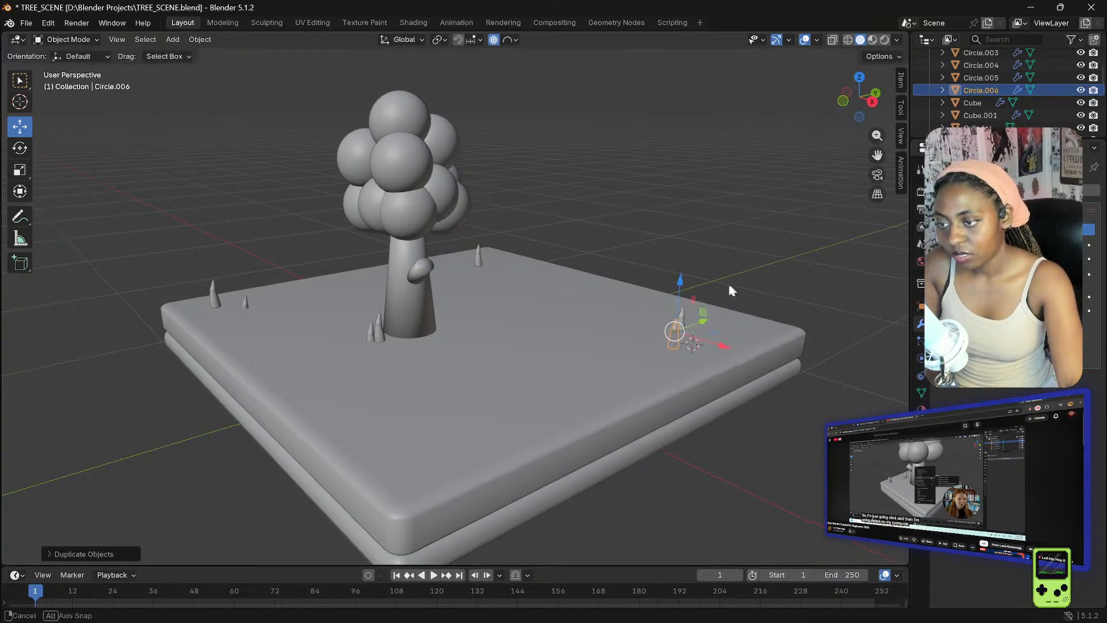
middle_click_drag(729, 285, 608, 275)
left_click(642, 219)
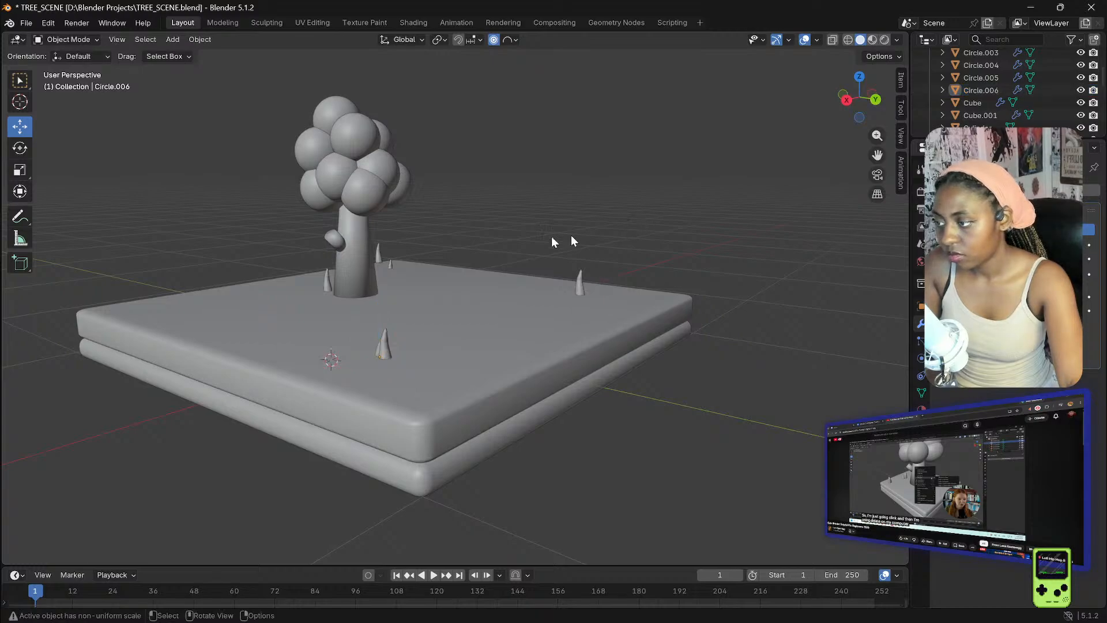
- Move the new tuft copy a short distance away from its larger neighbour, toward the 3D cursor
middle_click_drag(371, 332, 460, 361)
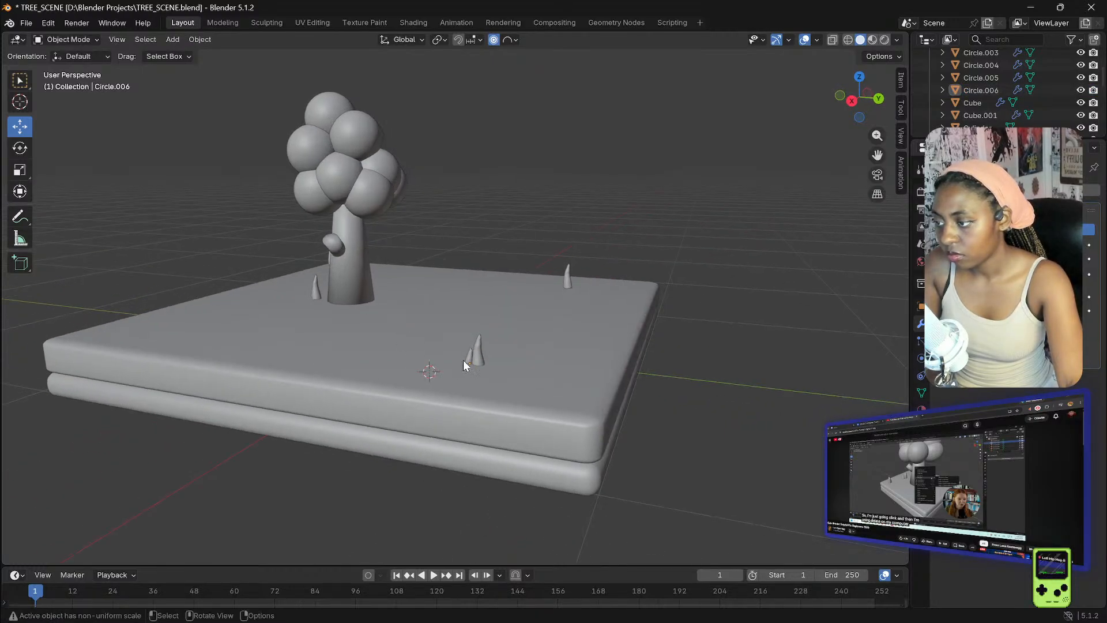
left_click(470, 363)
key("g")
left_click(444, 360)
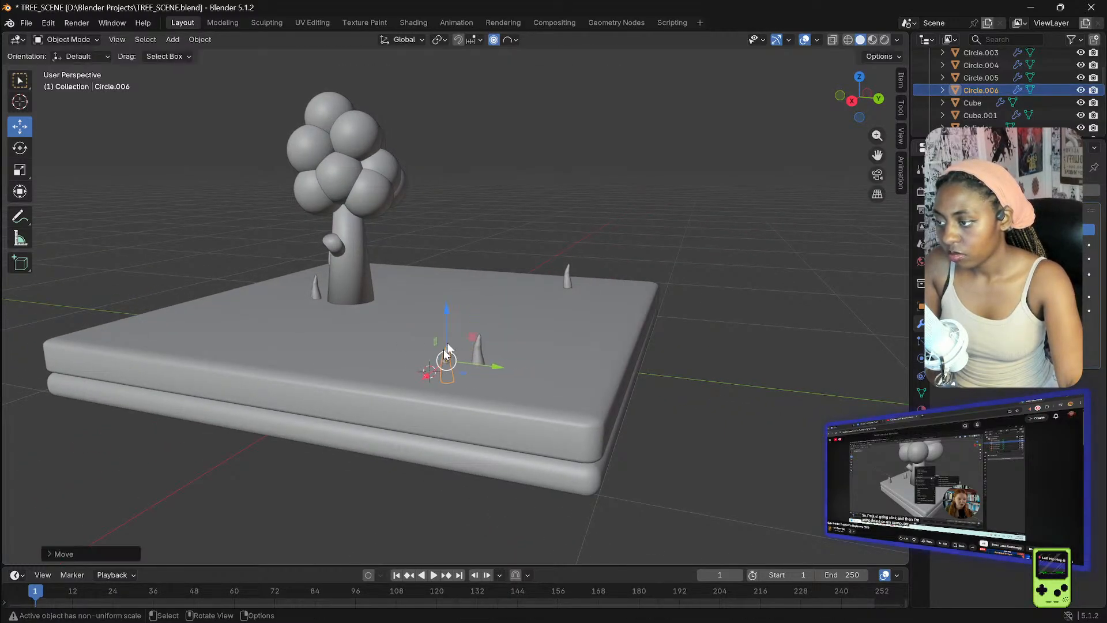
left_click(536, 221)
- Move the taller tuft of the corner pair closer to its shorter neighbour
middle_click_drag(536, 220, 365, 216)
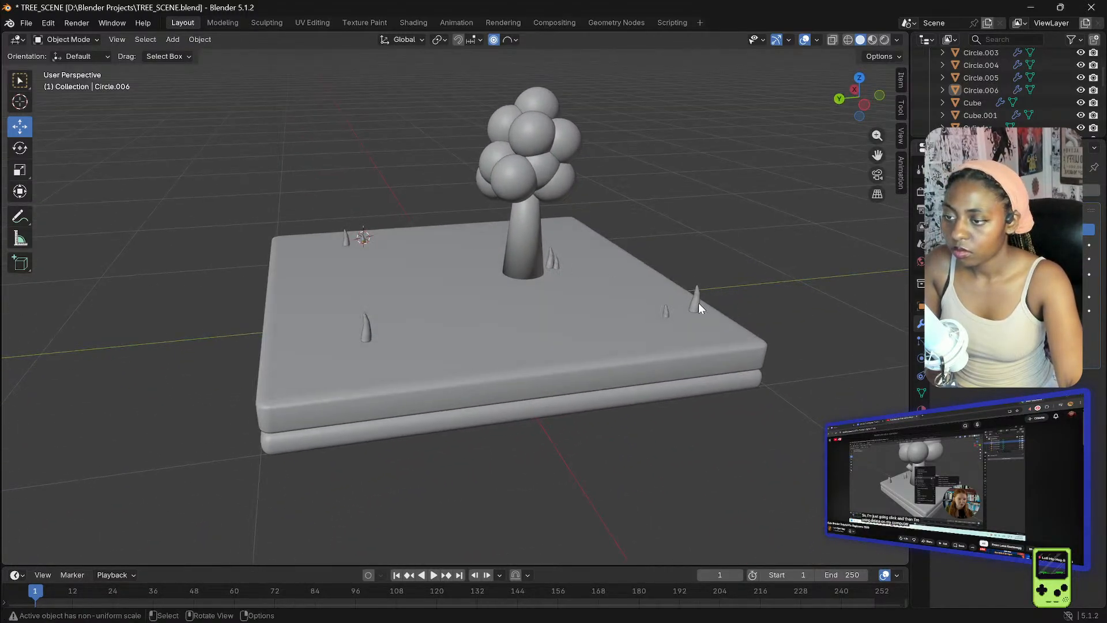
left_click(698, 304)
left_click_drag(697, 303, 691, 305)
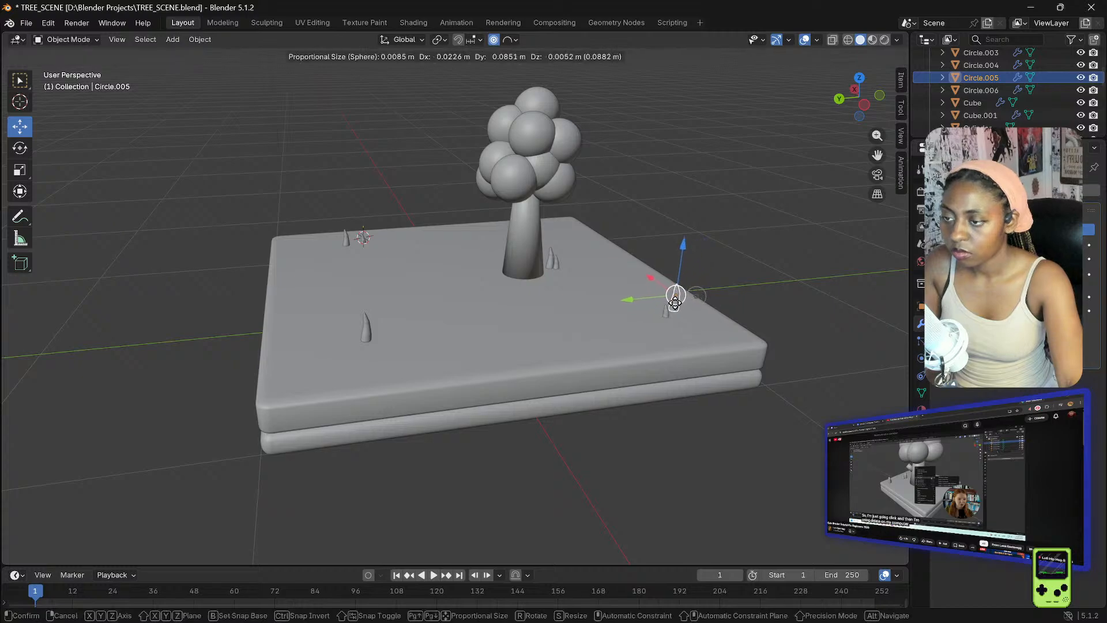
left_click(674, 293)
left_click(715, 251)
- Undo a small shift of the corner pair's taller tuft and move it down so it sits beside the shorter one
middle_click_drag(714, 251, 532, 306)
left_click(531, 312)
left_click_drag(530, 307, 526, 309)
key("ctrl+z")
left_click(530, 310)
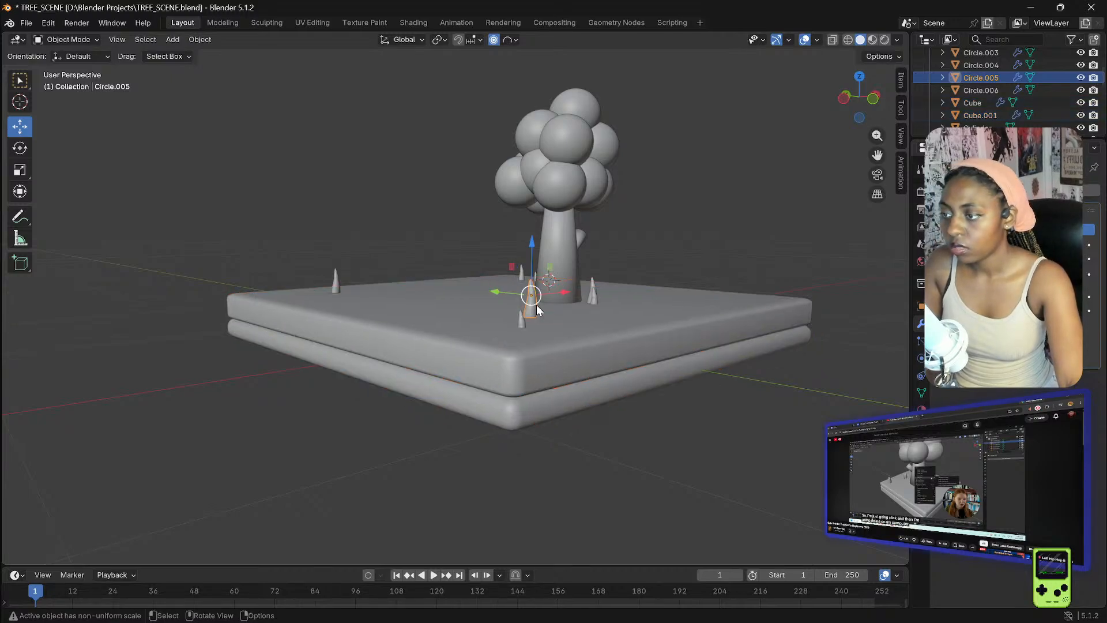
key("g")
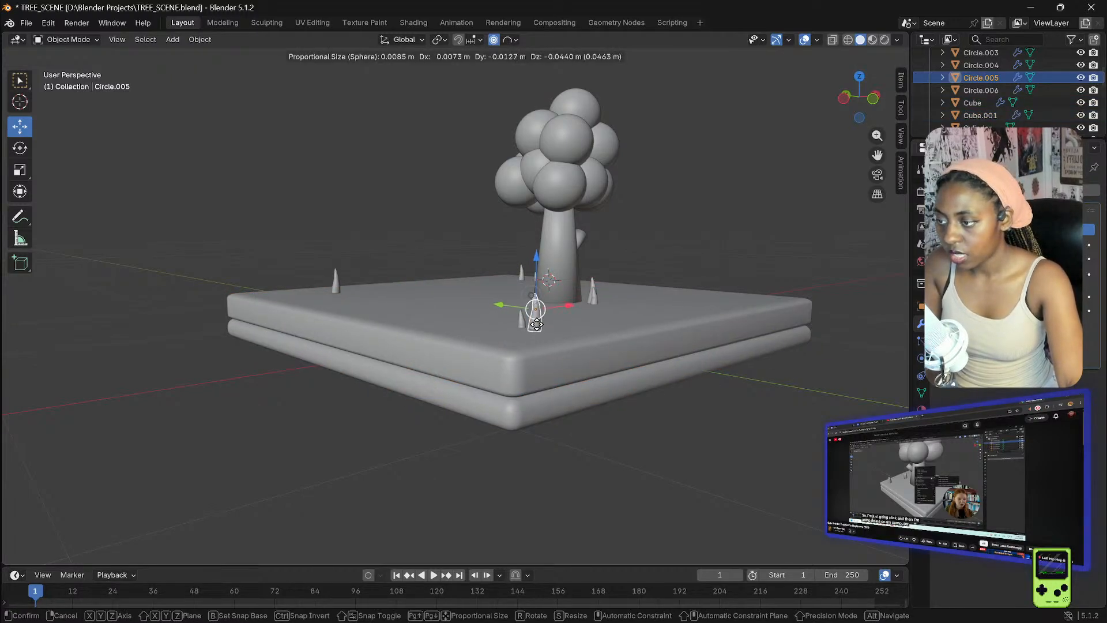
left_click(532, 318)
left_click(430, 230)
- Nudge the lone tuft near the slab's far edge slightly so it sits in the surface
middle_click_drag(431, 231, 620, 237)
left_click(507, 293)
key("g")
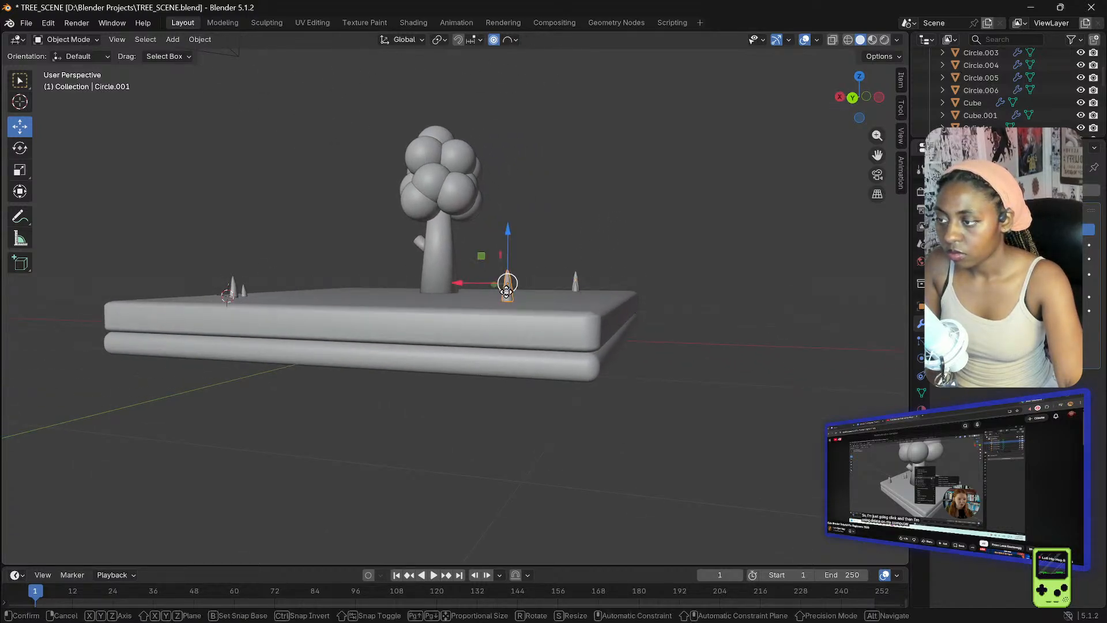
left_click(511, 294)
- Duplicate the taller tuft of the corner pair and place the copy on the slab just in front of the tree trunk
middle_click_drag(402, 262, 583, 290)
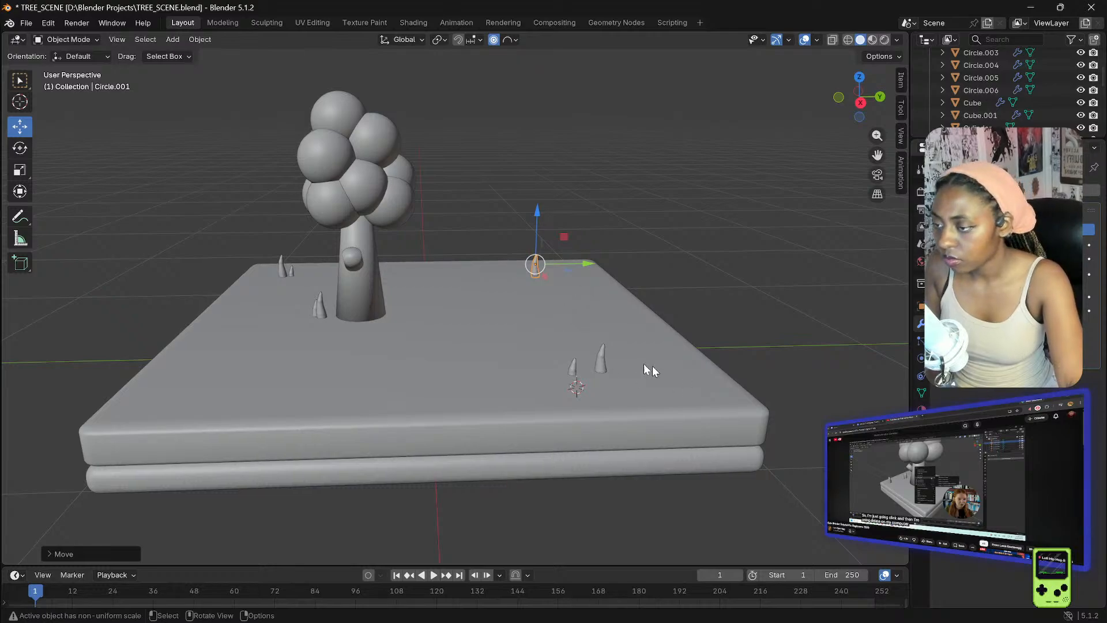
left_click(600, 359)
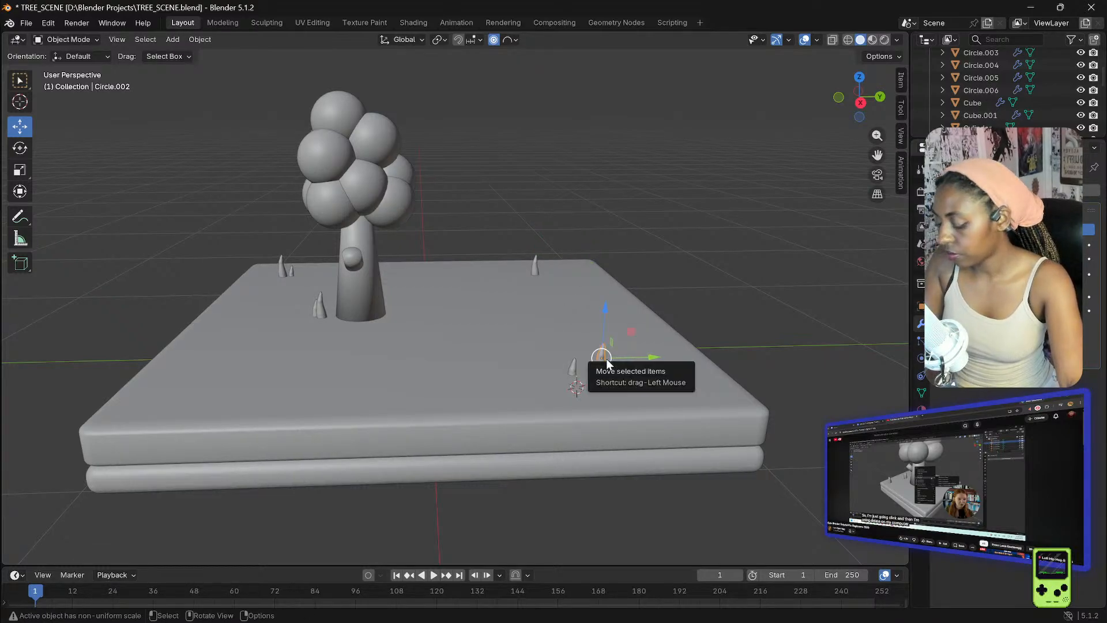
key("shift+d")
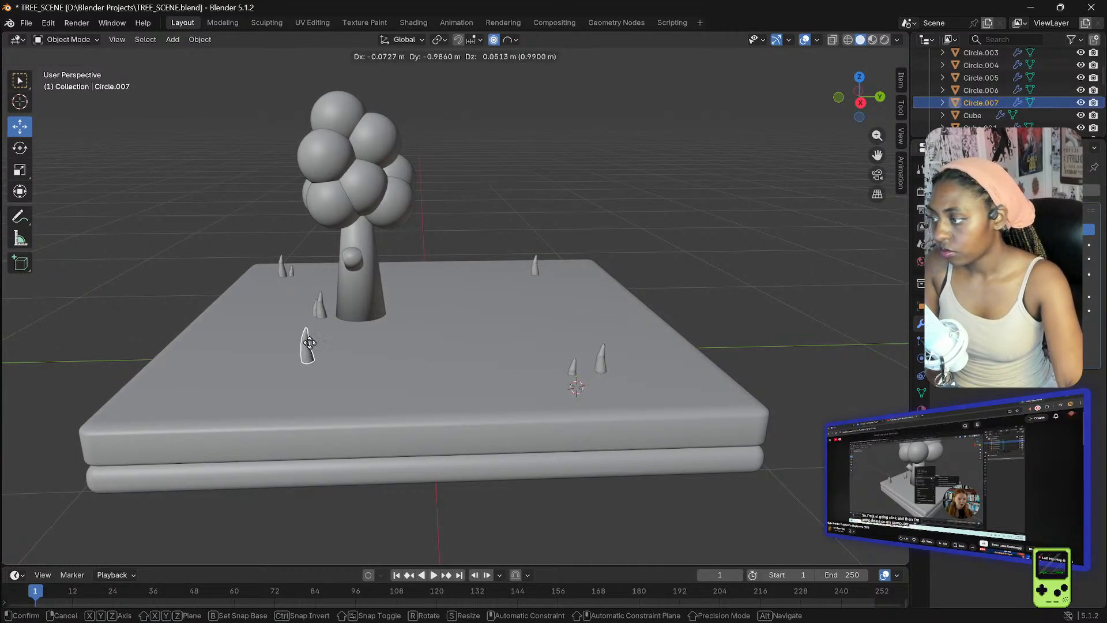
left_click(321, 350)
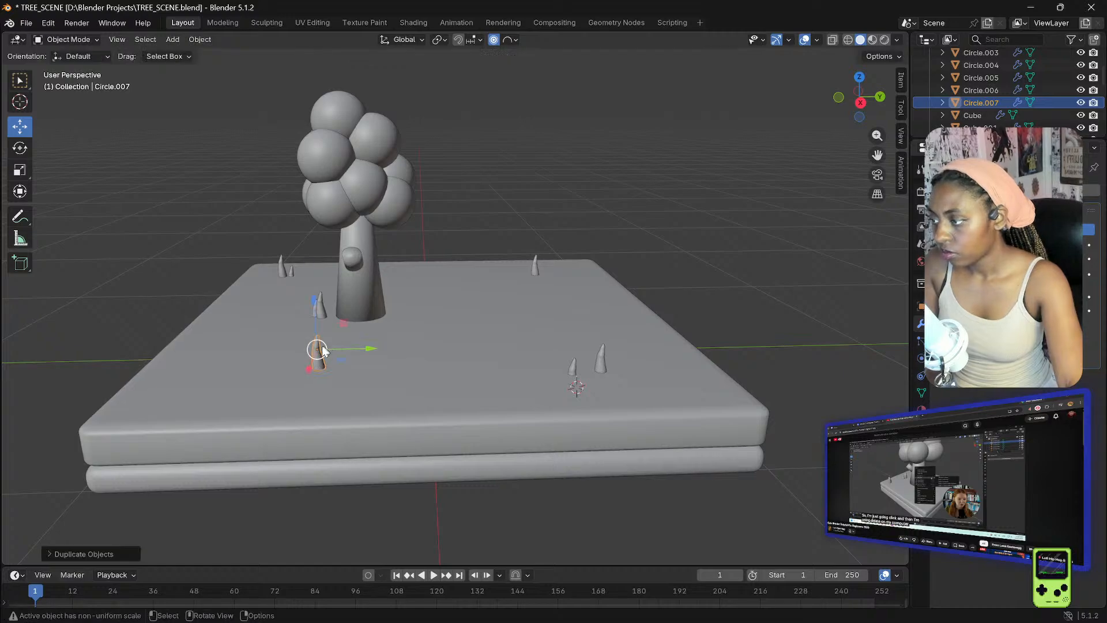
key("g")
left_click(373, 354)
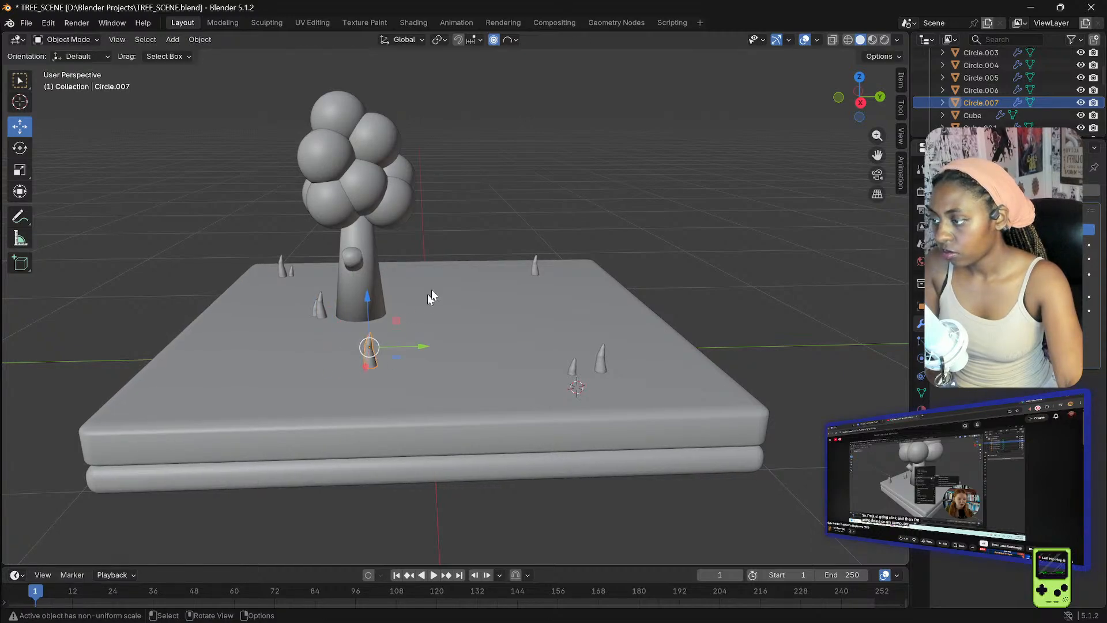
- Nudge the new tuft in front of the tree down so its base sits in the slab's surface
left_click(461, 249)
mouse_move(461, 249)
middle_mouse_down()
mouse_move(475, 230)
mouse_move(464, 244)
middle_mouse_up()
left_click(400, 304)
key("g")
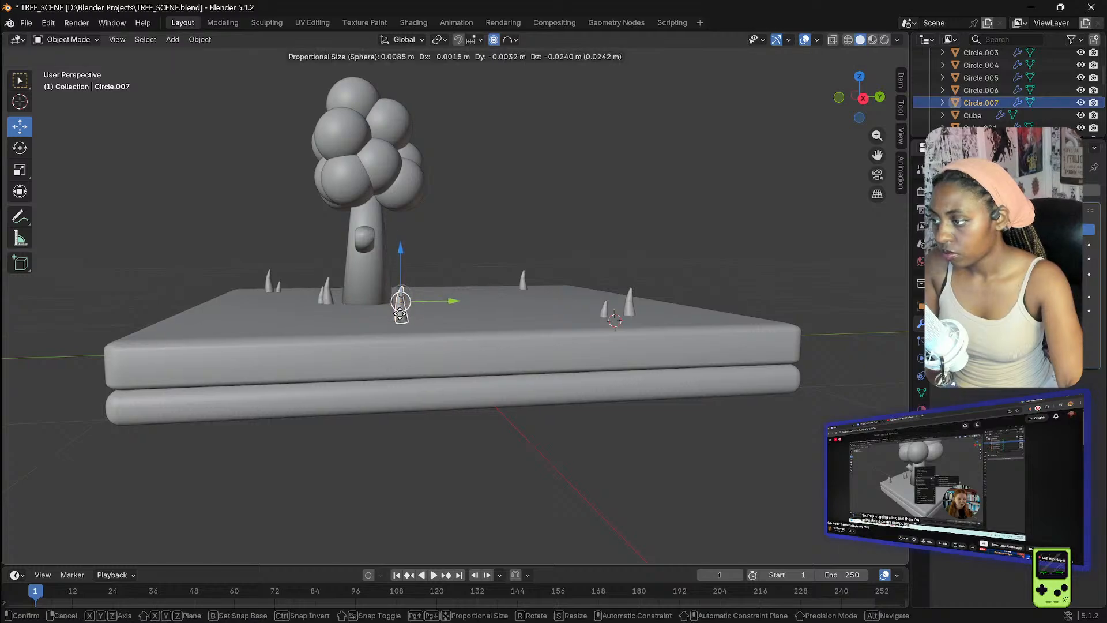
left_click(400, 309)
- Duplicate the tuft in front of the tree and place the copy close beside it, slightly lower
left_click(448, 269)
middle_click_drag(447, 268, 396, 352)
left_click(386, 356)
key("shift+d")
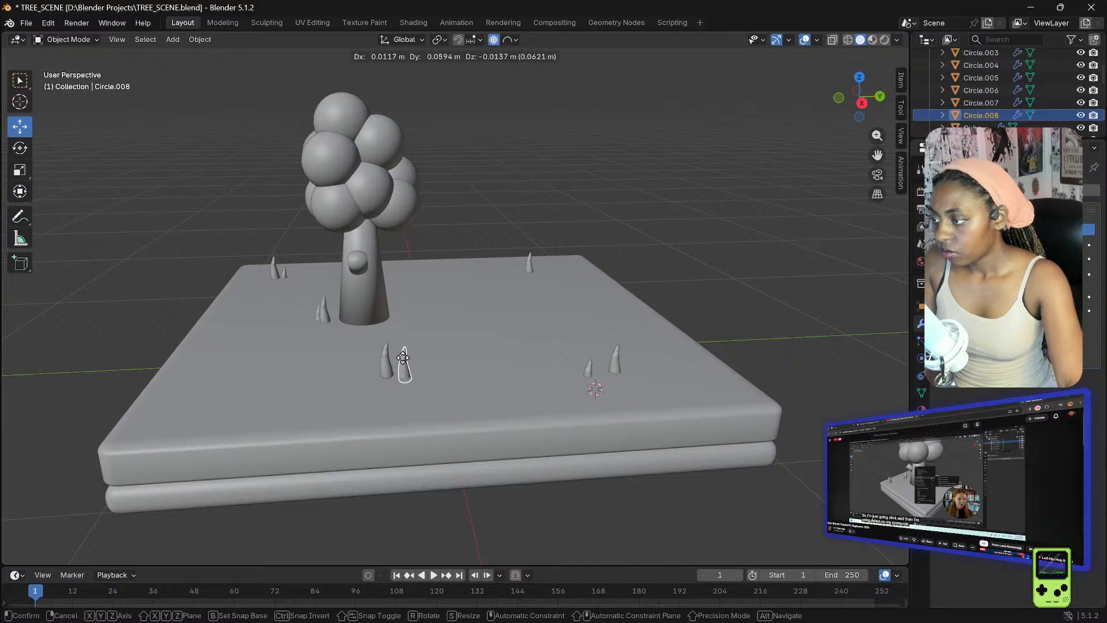
left_click(401, 363)
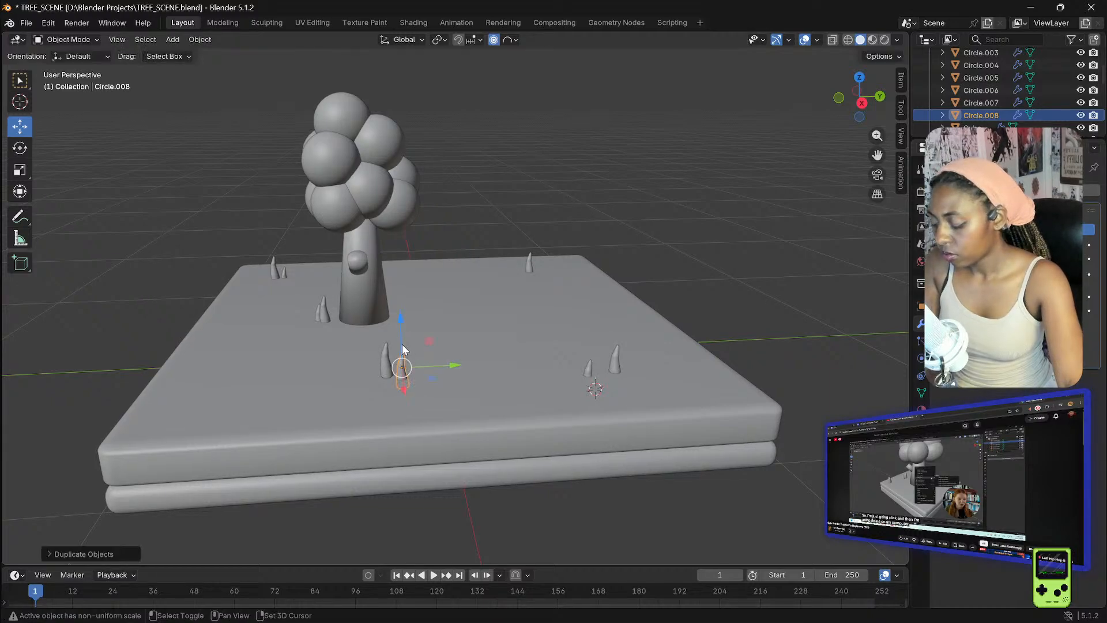
- Duplicate the newest tuft and set the copy against the pair in front of the tree to form a cluster of three
key("shift+d")
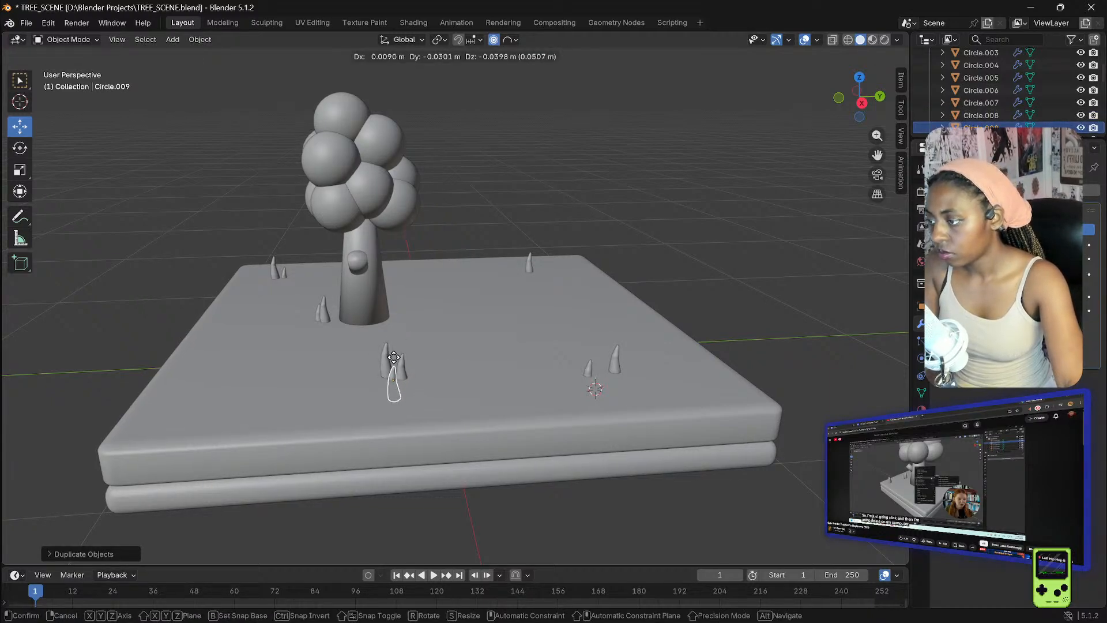
left_click(392, 353)
left_click(457, 232)
middle_click_drag(439, 246, 520, 303)
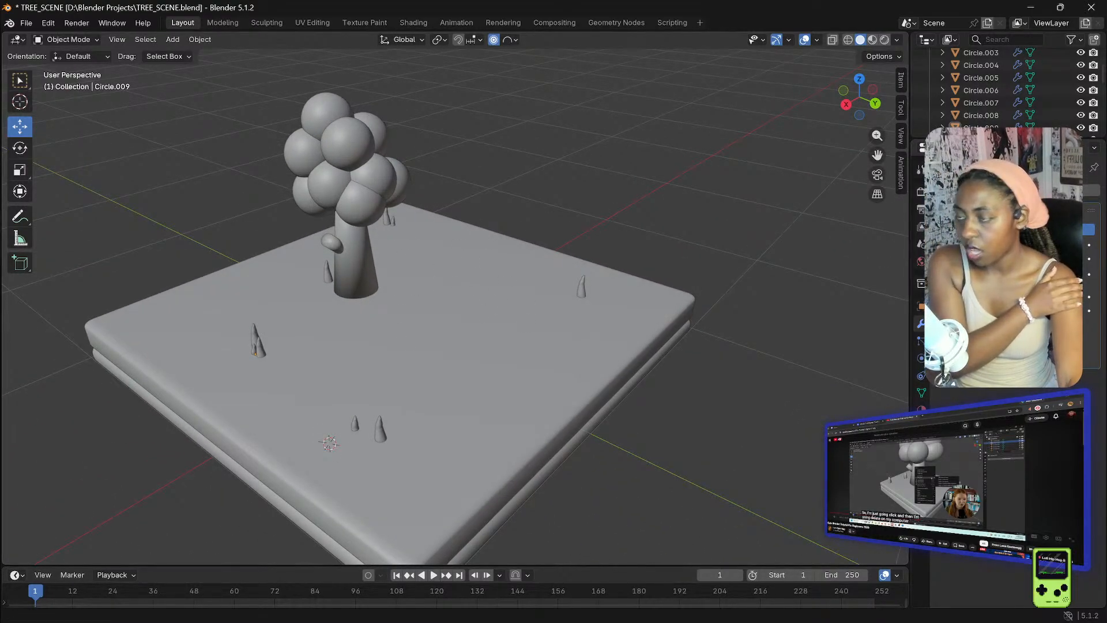
- Nudge the lone tuft at the slab's far edge slightly and open its mesh in Edit Mode
left_click(873, 481)
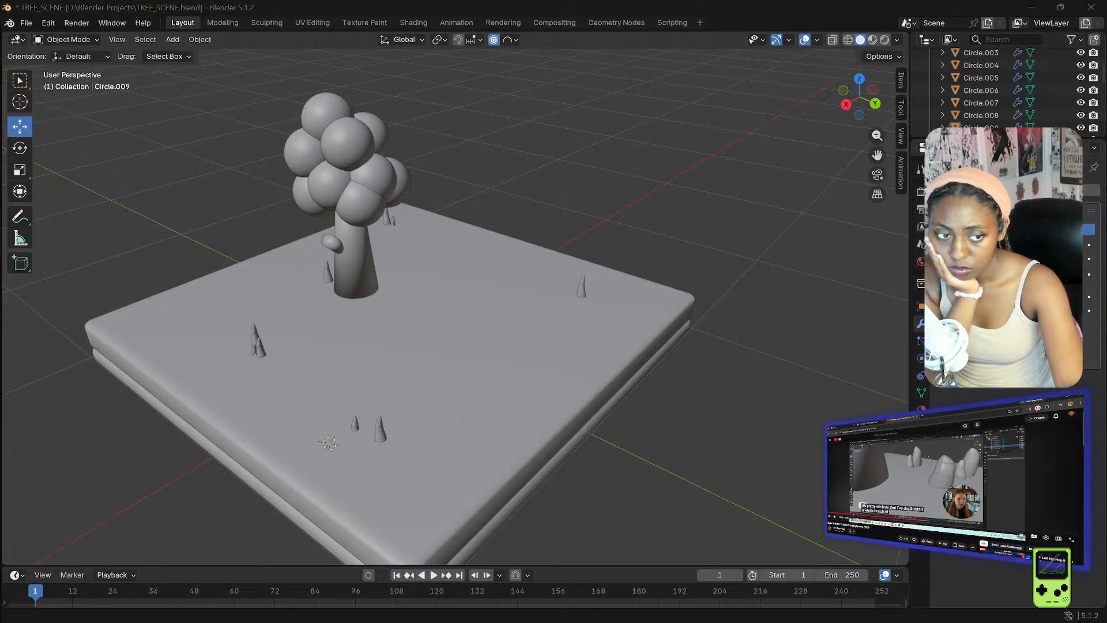
middle_click_drag(667, 365, 533, 269)
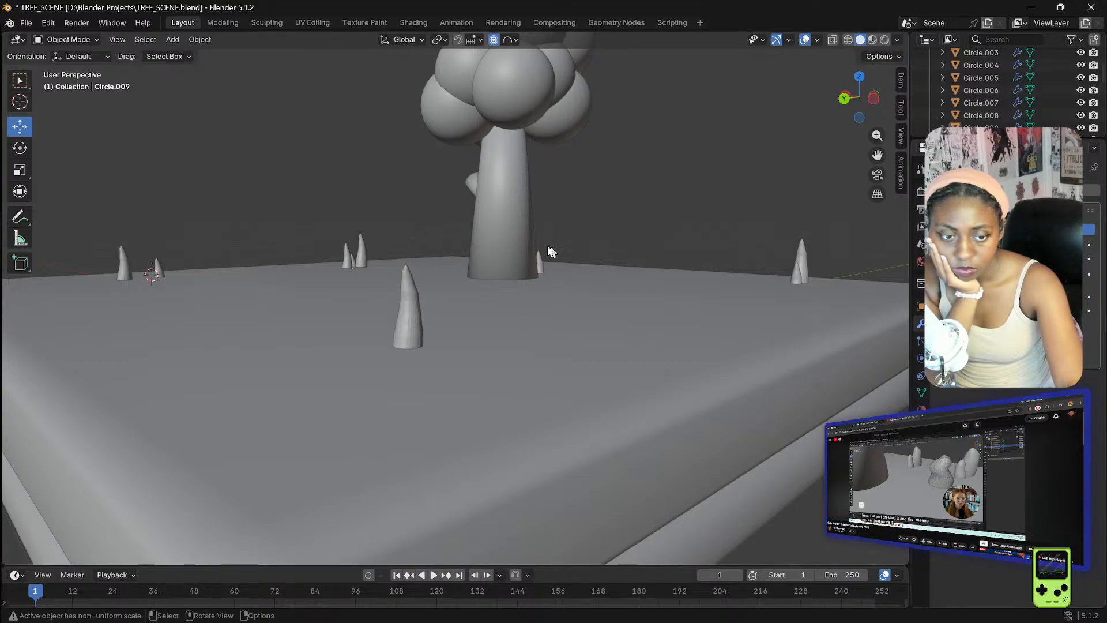
left_click(406, 308)
mouse_move(405, 309)
left_mouse_down()
mouse_move(428, 307)
mouse_move(407, 306)
left_mouse_up()
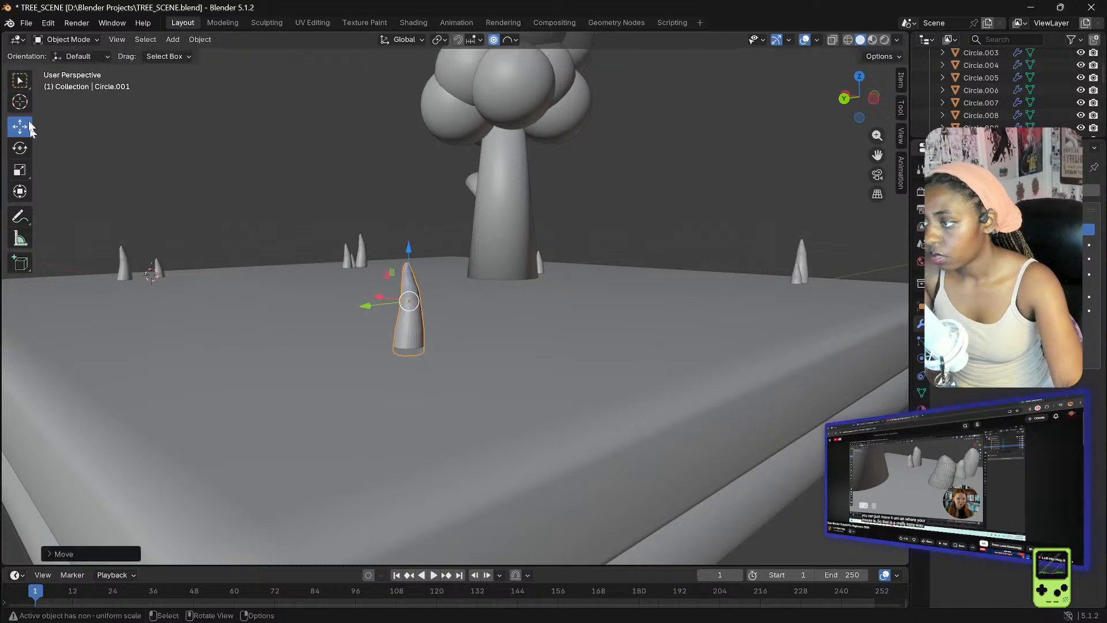
left_click(82, 39)
left_click(74, 68)
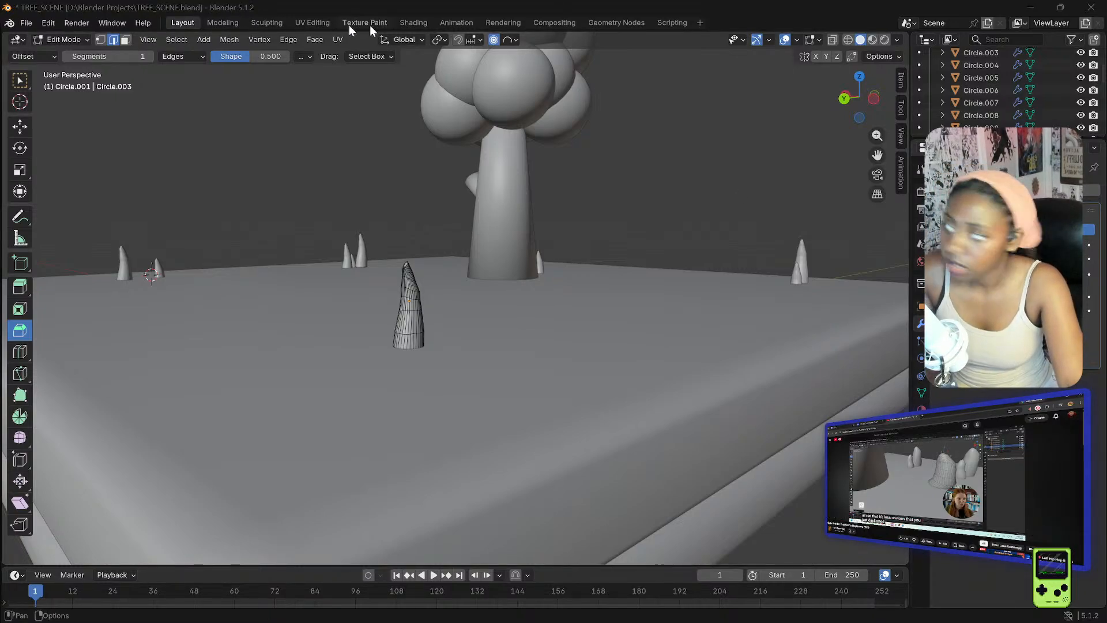
- Try to shift one edge on the upper part of the lone tuft with proportional editing
left_click(417, 297)
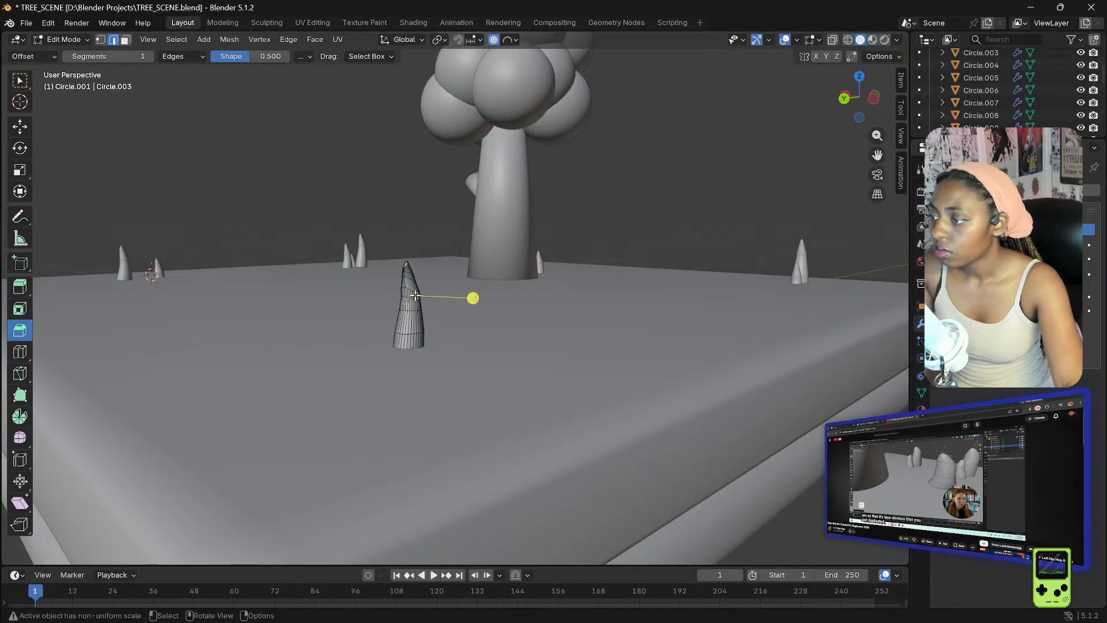
key("g")
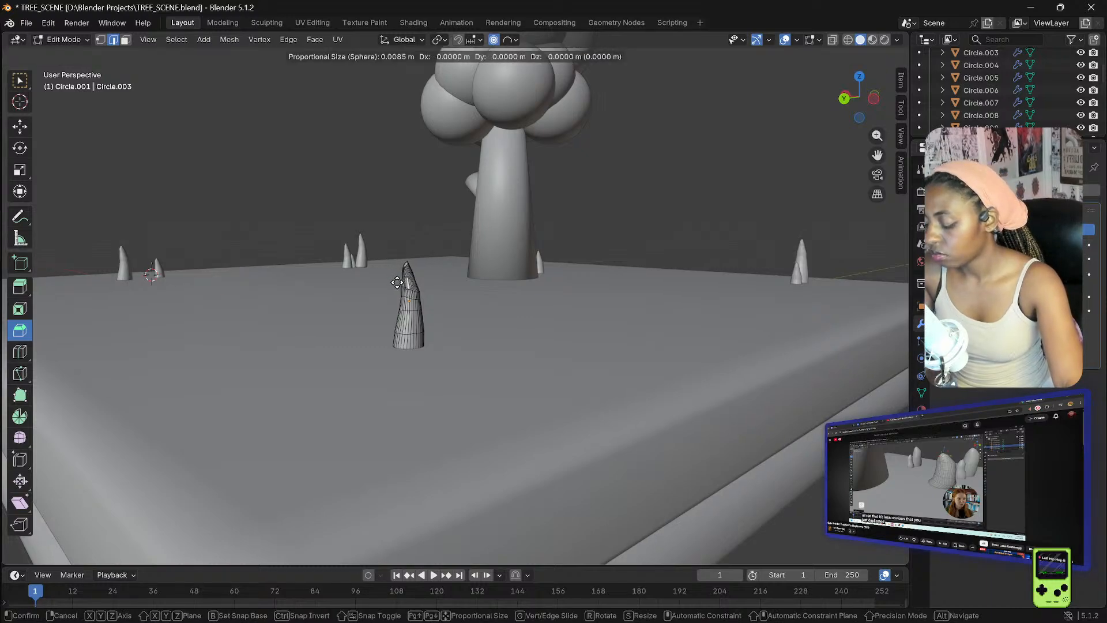
left_click(400, 289)
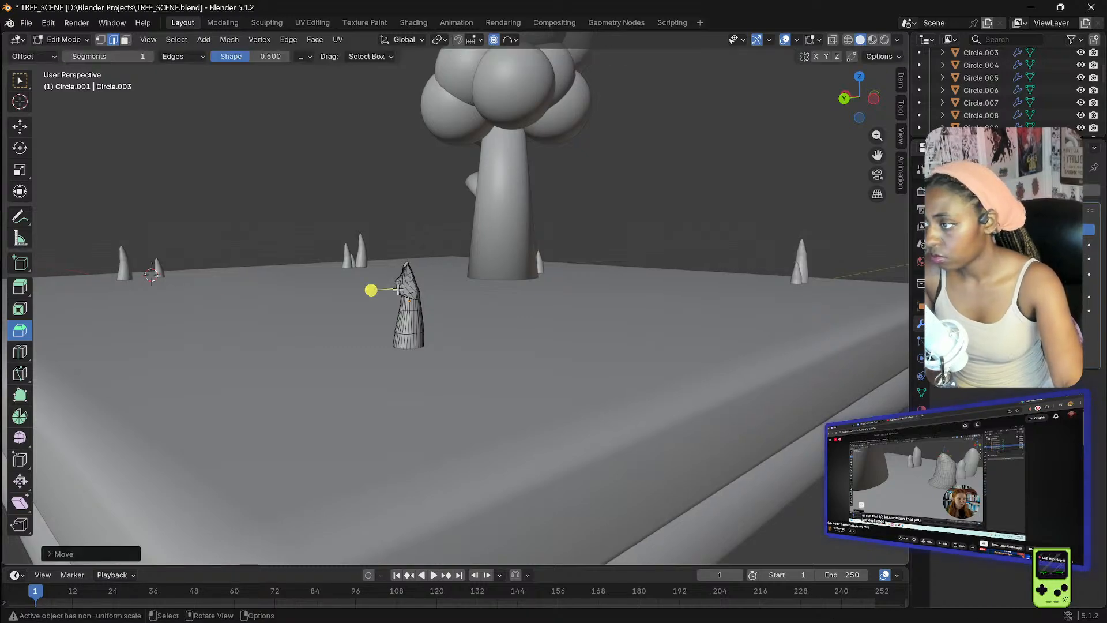
- Try to select the horizontal edge loop around the middle of the lone tuft
scroll(406, 290, "up", 3)
middle_click_drag(474, 314, 547, 319)
left_click(247, 282)
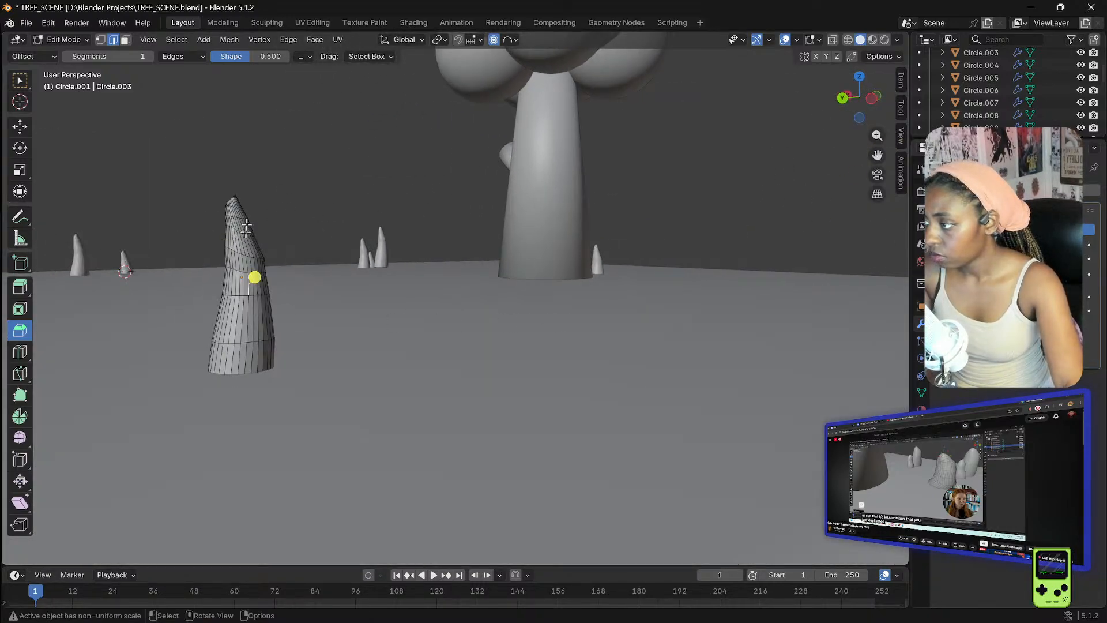
left_click(236, 269)
left_click(236, 269, "alt")
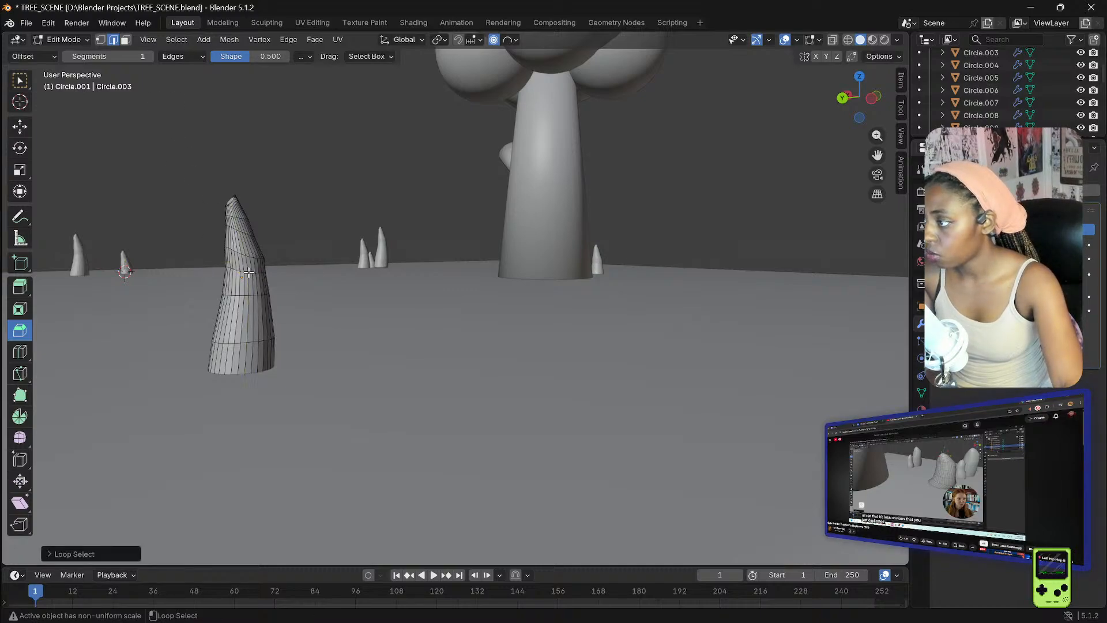
- Switch to face selection and try to select face loops around the middle of the tuft
left_click(126, 41)
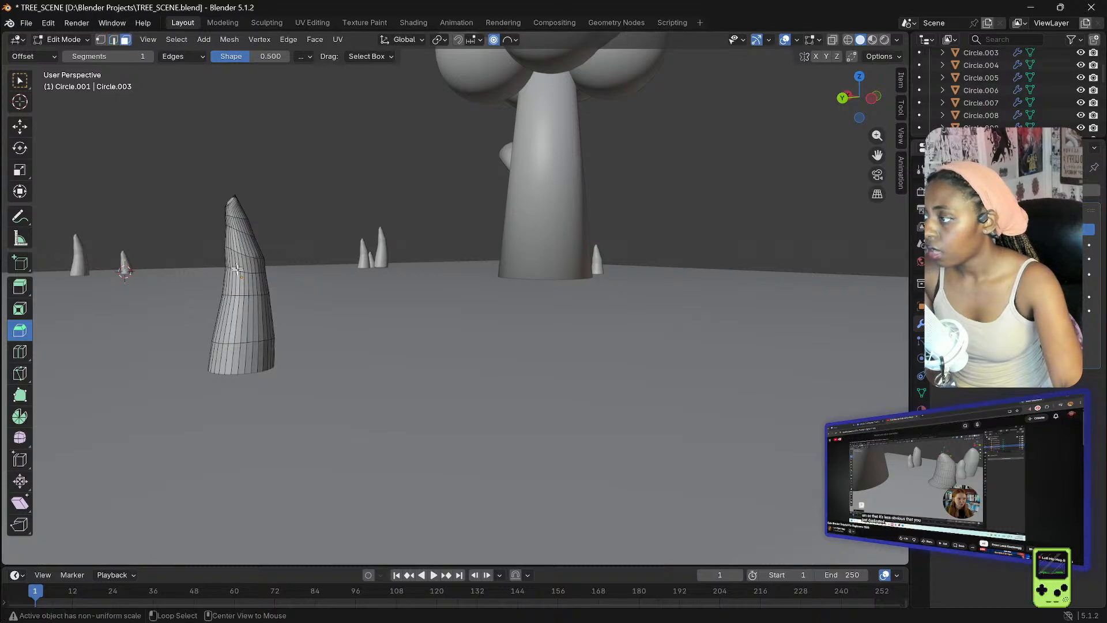
left_click(237, 268, "alt+shift")
left_click(238, 270, "alt+shift")
left_click(240, 270, "alt+shift")
left_click(242, 272, "alt+shift")
left_click(243, 272, "alt+shift")
left_click(289, 223)
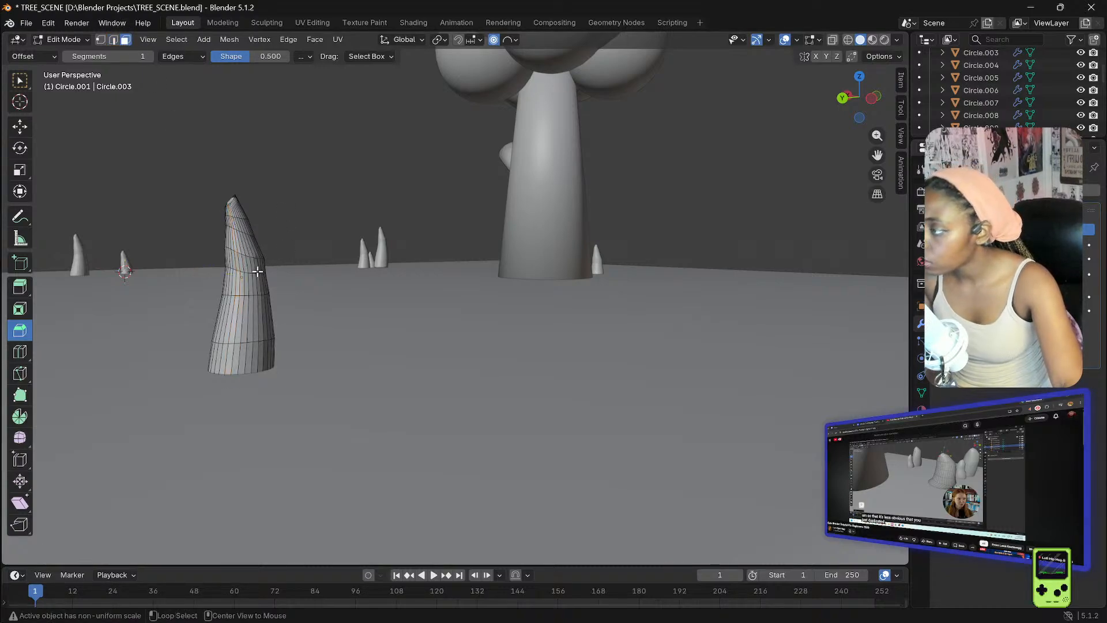
left_click(255, 273, "alt")
left_click(267, 209)
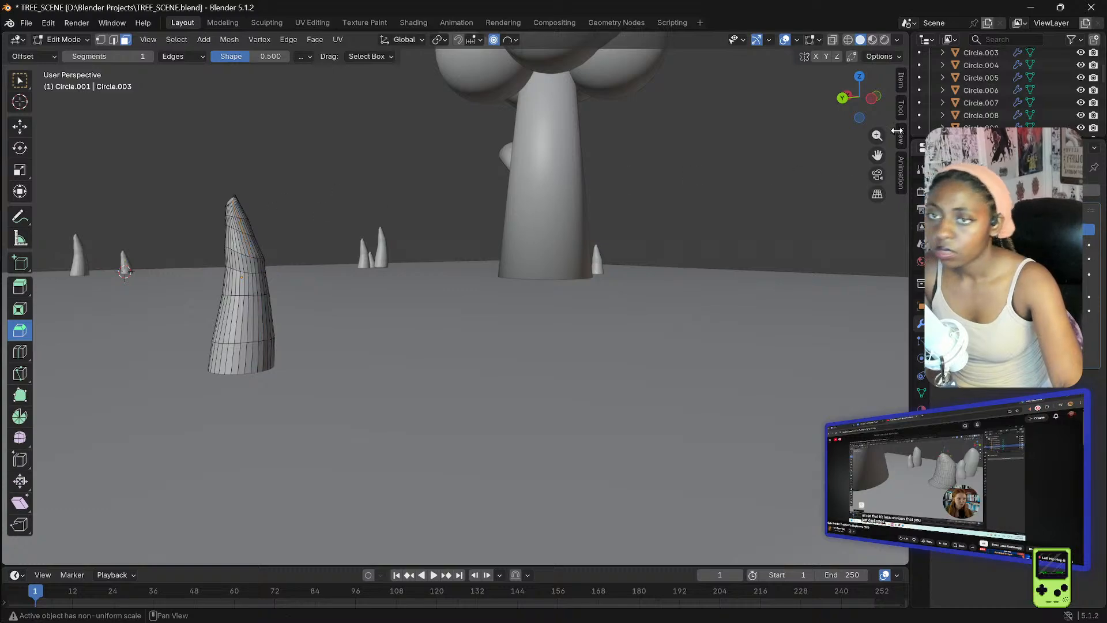
- Centre the tuft in view, select the ring of faces around its middle, and clear that selection
left_click_drag(876, 150, 877, 155)
left_click_drag(333, 231, 403, 232)
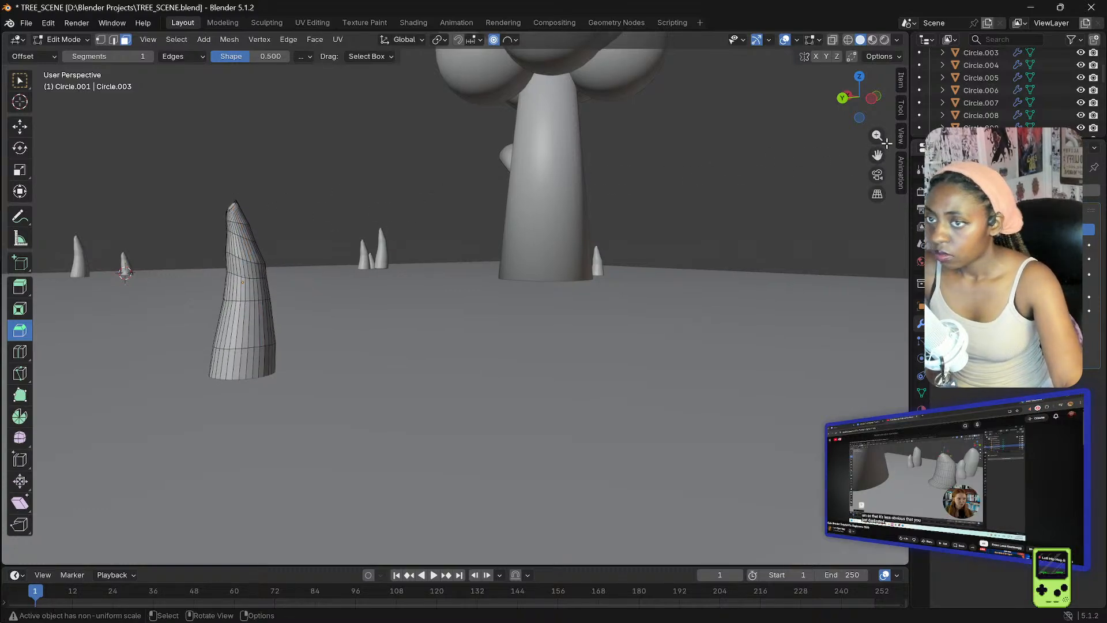
left_click_drag(871, 157, 817, 182)
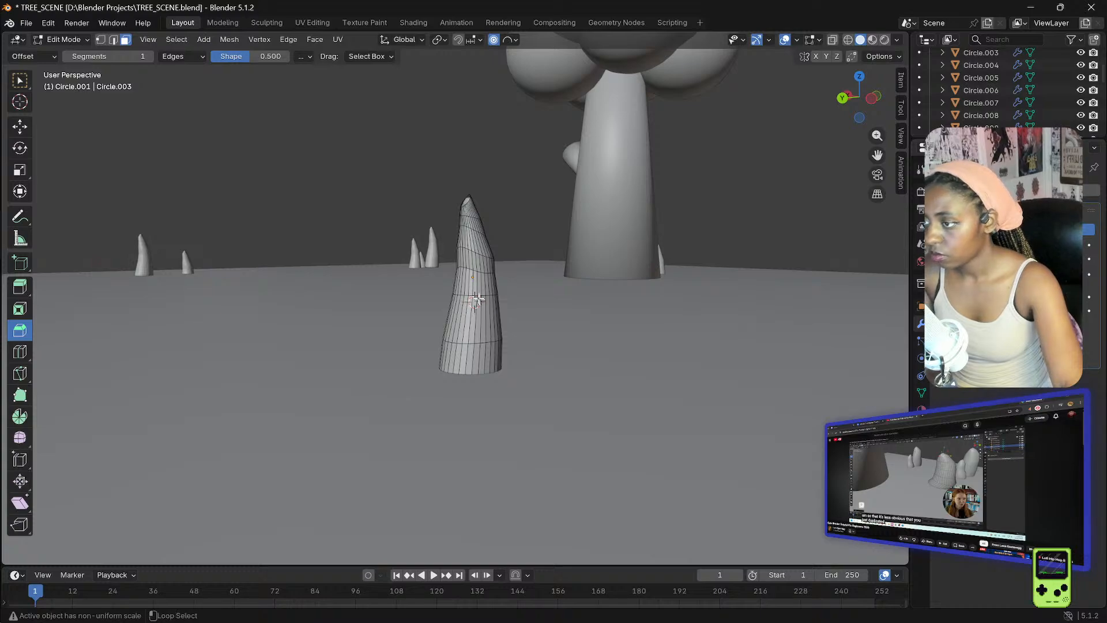
left_click(483, 292, "alt")
left_click(478, 273, "alt+shift")
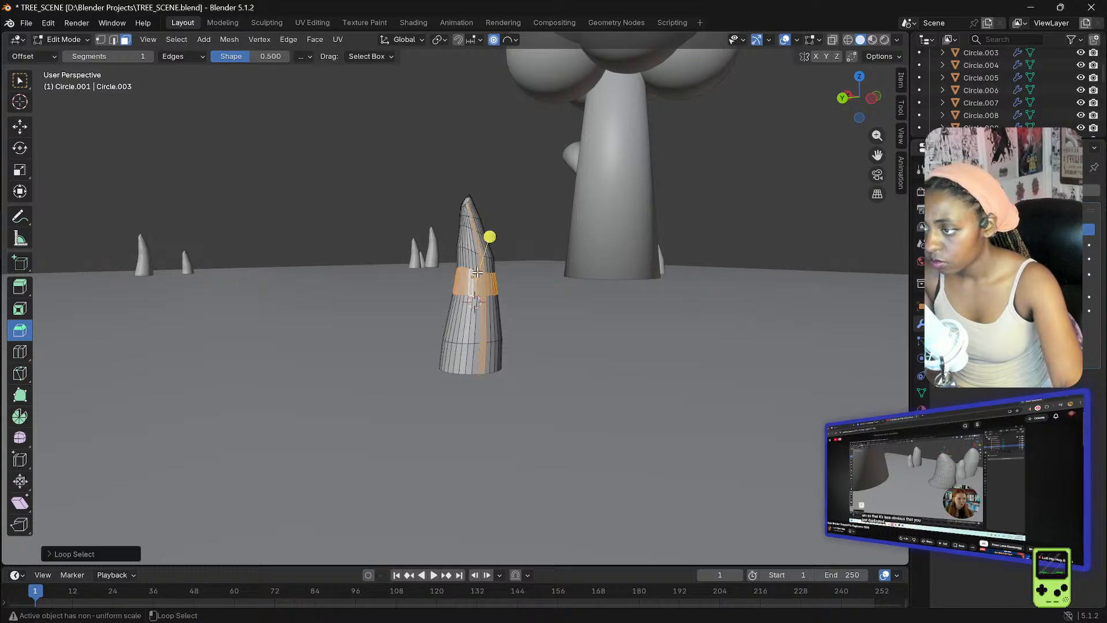
left_click(476, 270, "alt+shift")
key("alt+a")
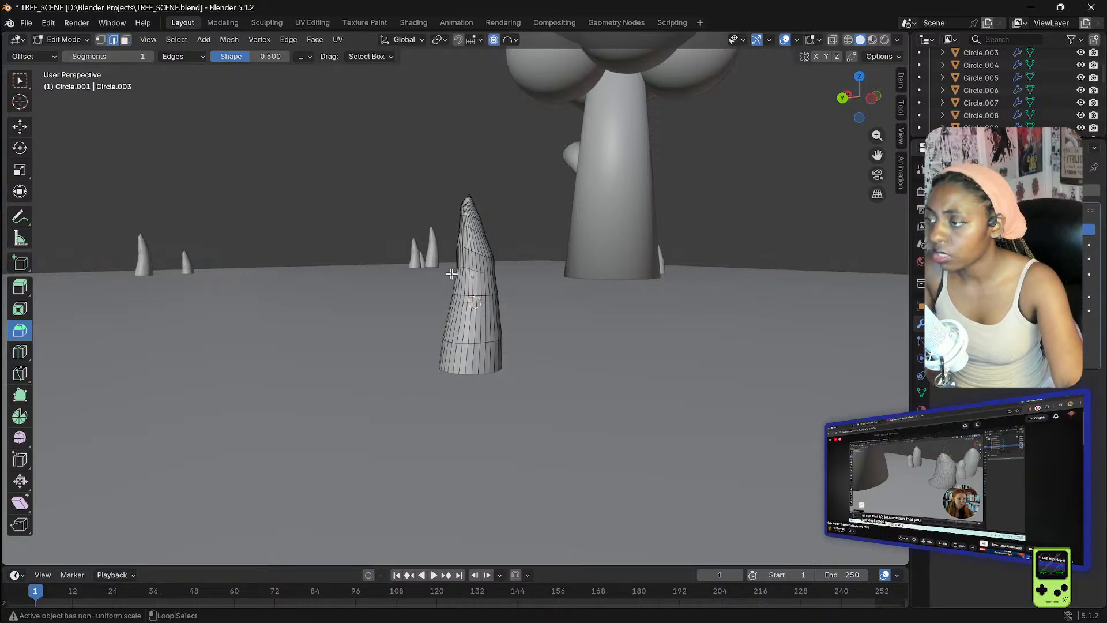
- Select the horizontal edge loop just above the tuft's middle and move it sideways to bend the blade toward the tree
left_click(472, 271, "alt")
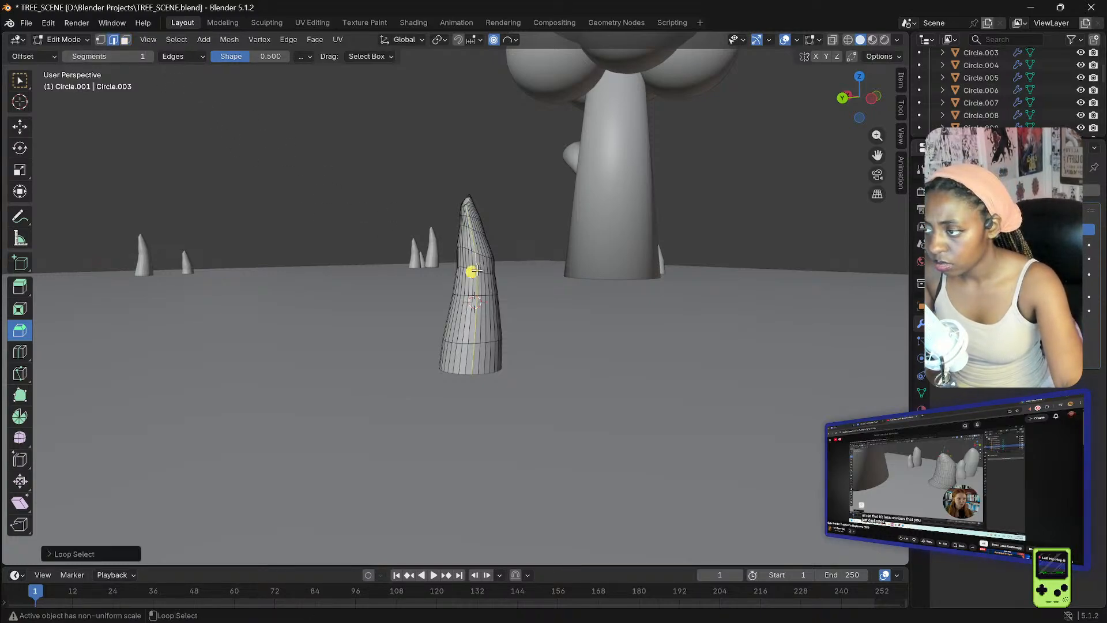
left_click(476, 271, "alt+shift")
left_click(476, 271, "alt+shift")
left_click(476, 272, "alt+shift")
scroll(483, 268, "up", 7)
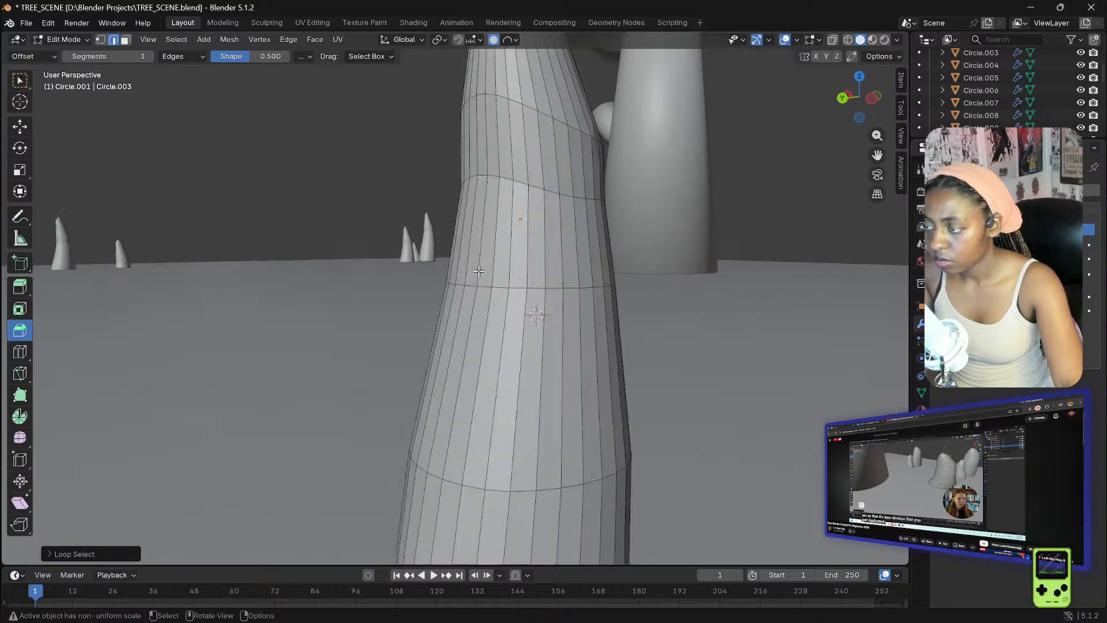
left_click(508, 179, "alt")
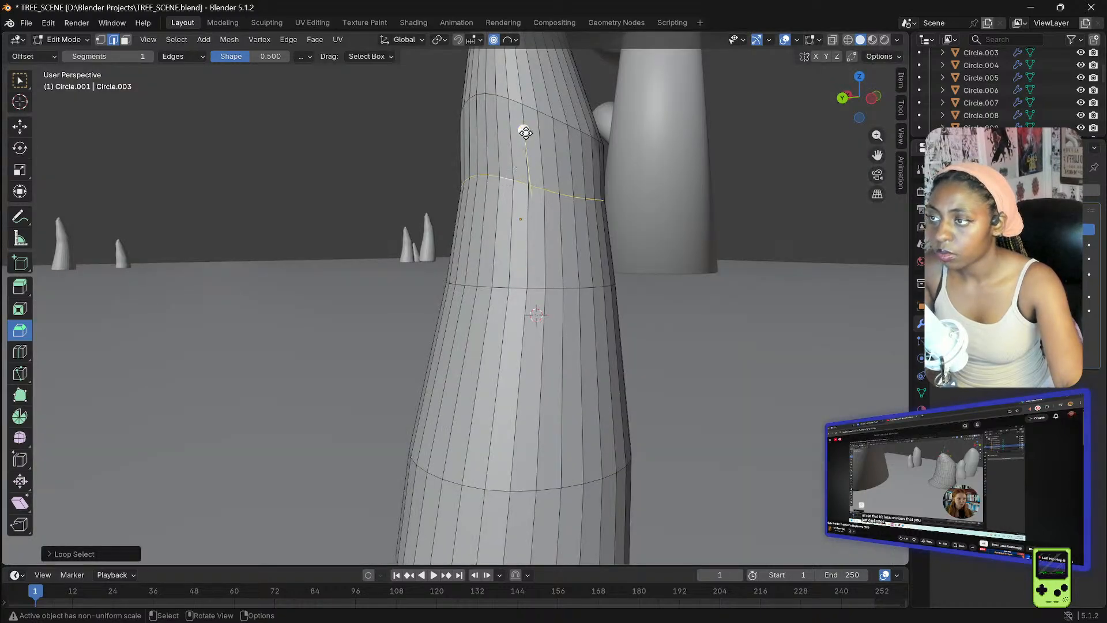
key("g")
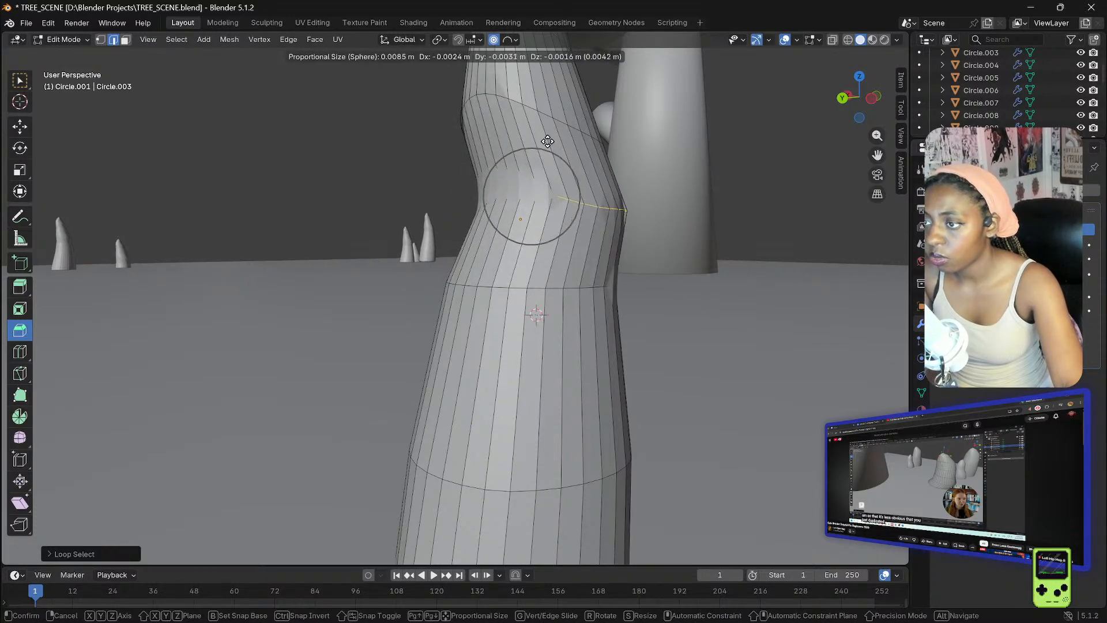
left_click(547, 129)
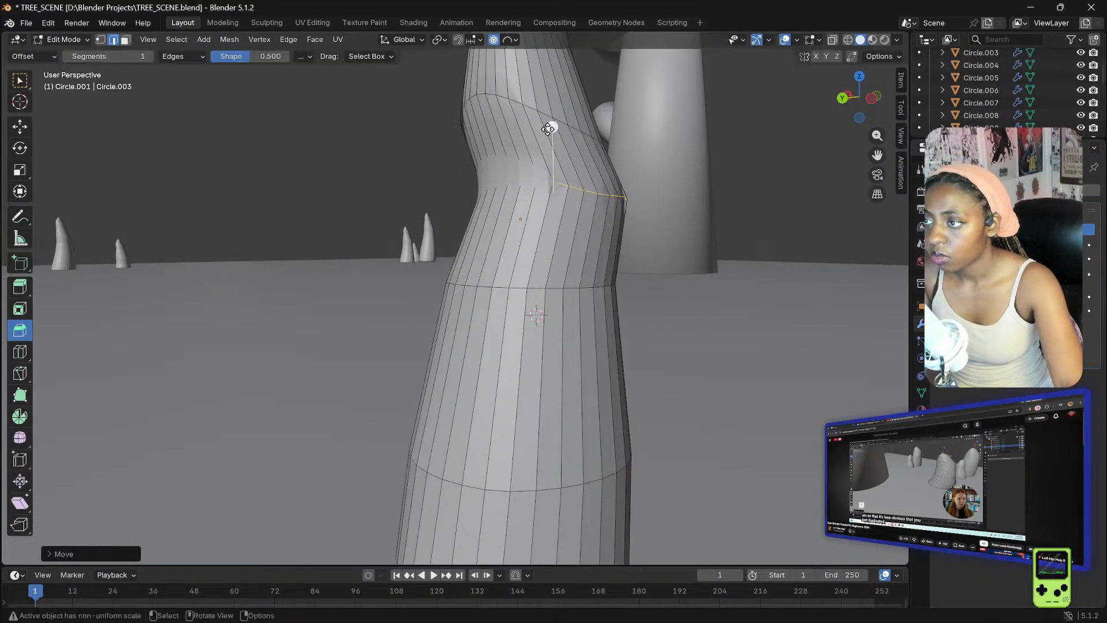
- Fine-tune the bend by moving the same edge loop slightly up and back toward the blade's centre
scroll(549, 127, "down", 8)
scroll(549, 138, "up", 4)
scroll(521, 254, "up", 5)
scroll(520, 261, "down", 5)
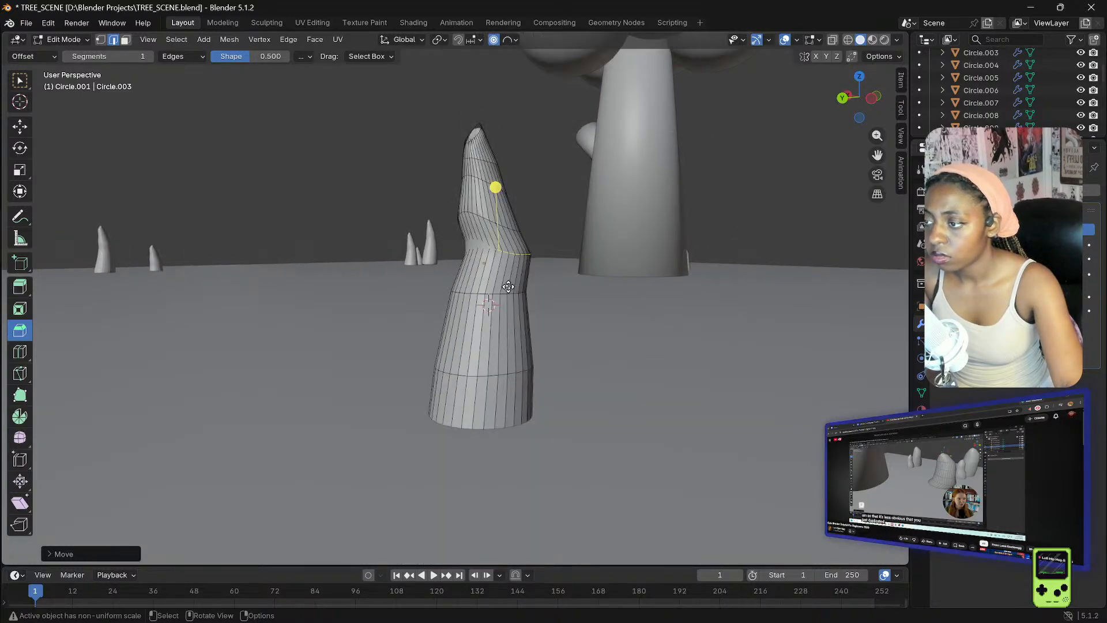
key("g")
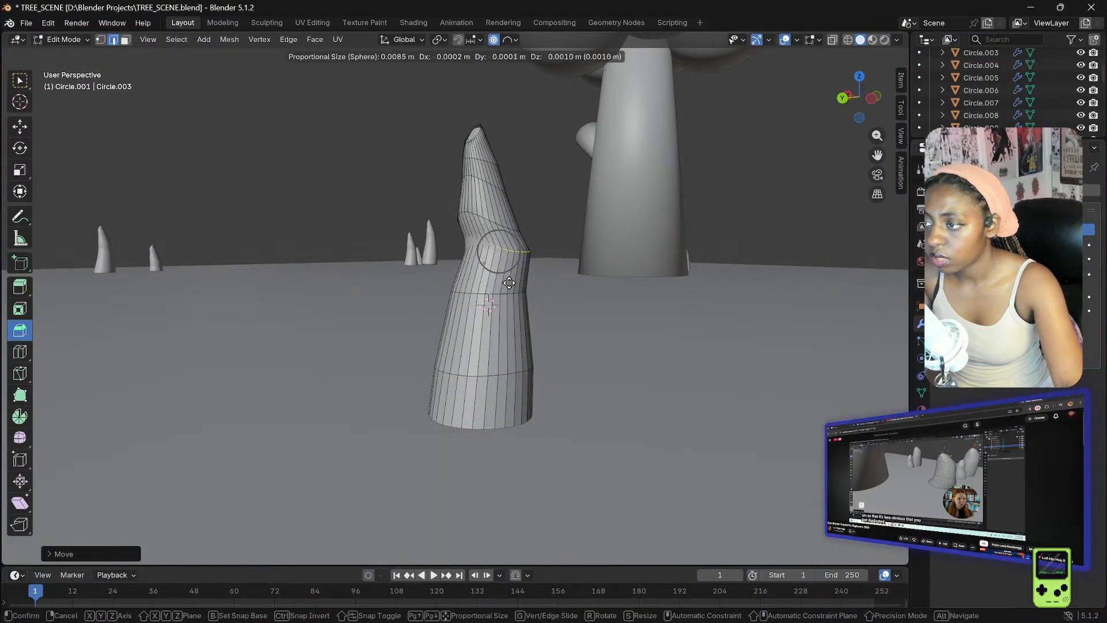
left_click(507, 282)
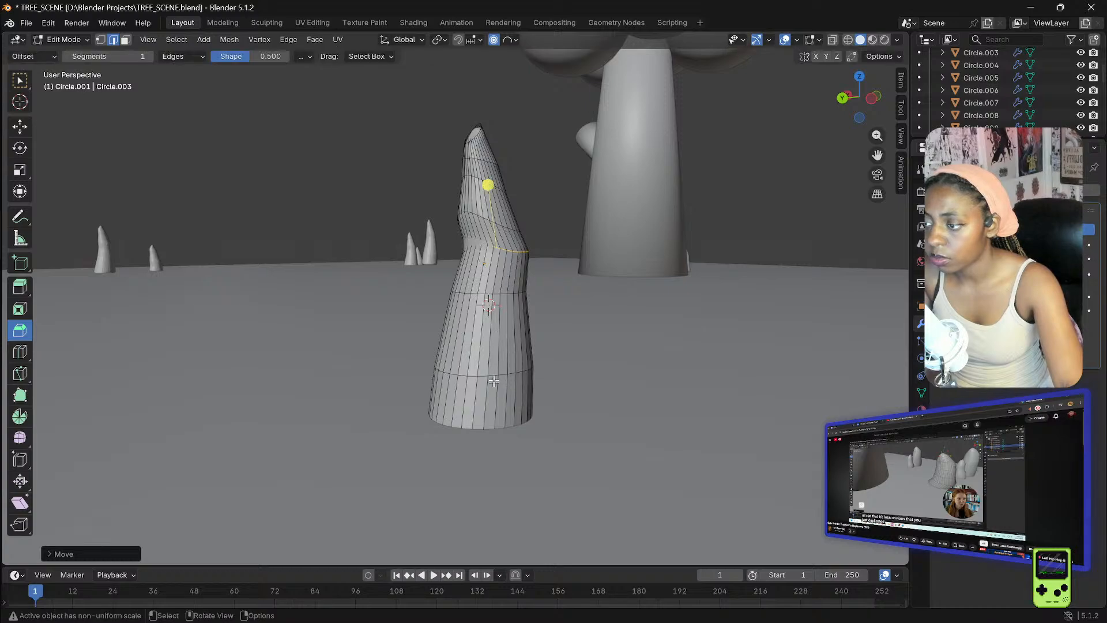
- Select the edge loop near the tuft's tip with the loop above its middle and move both sideways, away from the tree
left_click(488, 164, "alt")
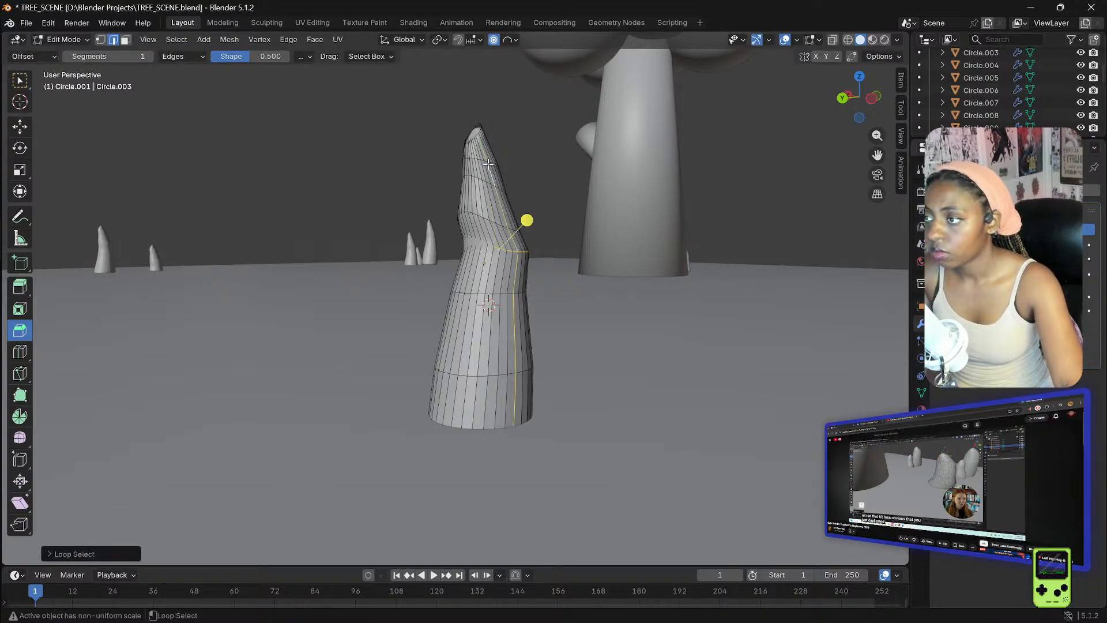
key("ctrl+z")
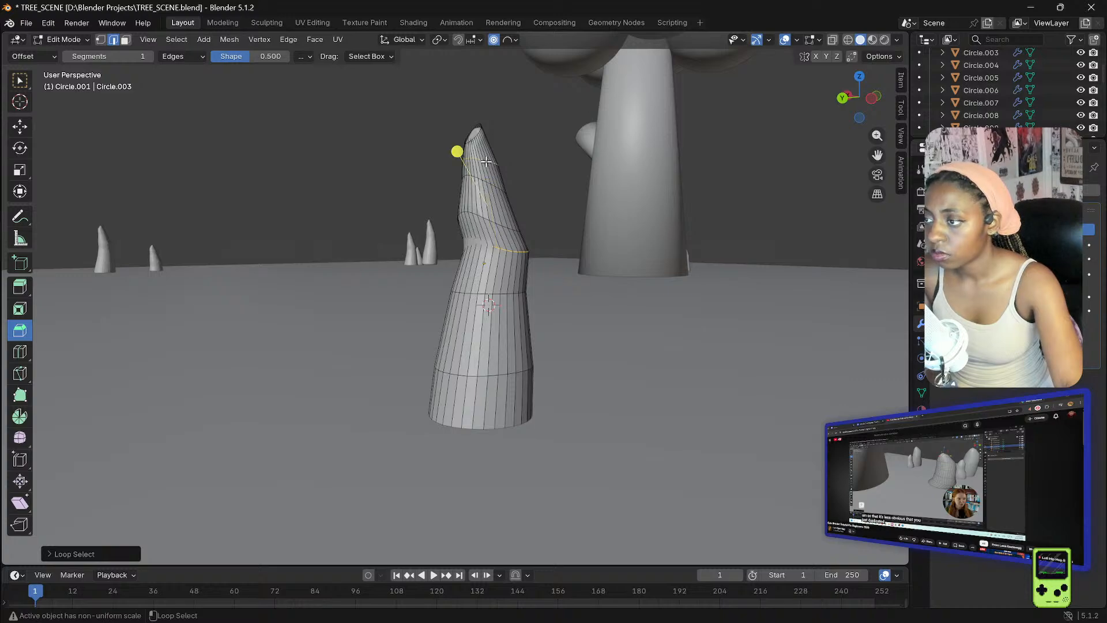
key("g")
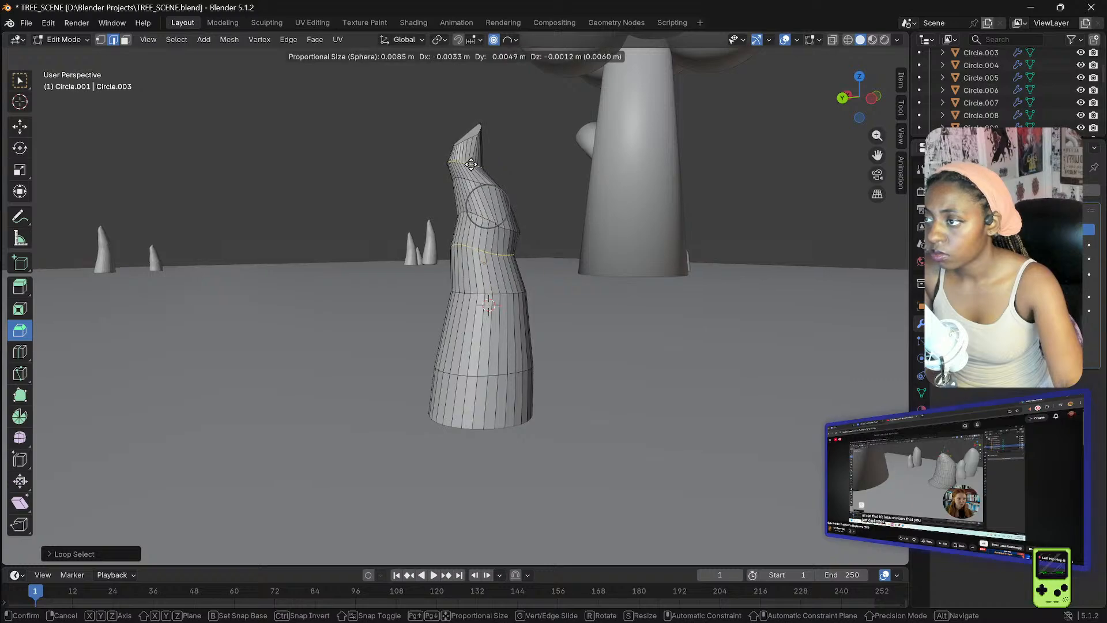
left_click(476, 161)
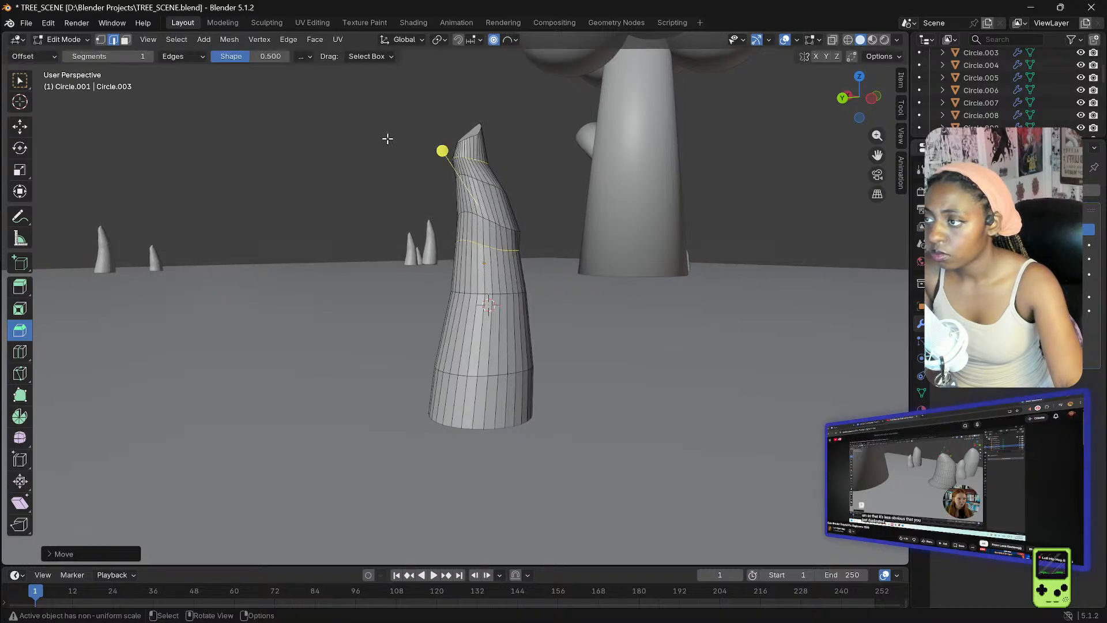
middle_click_drag(393, 139, 421, 170)
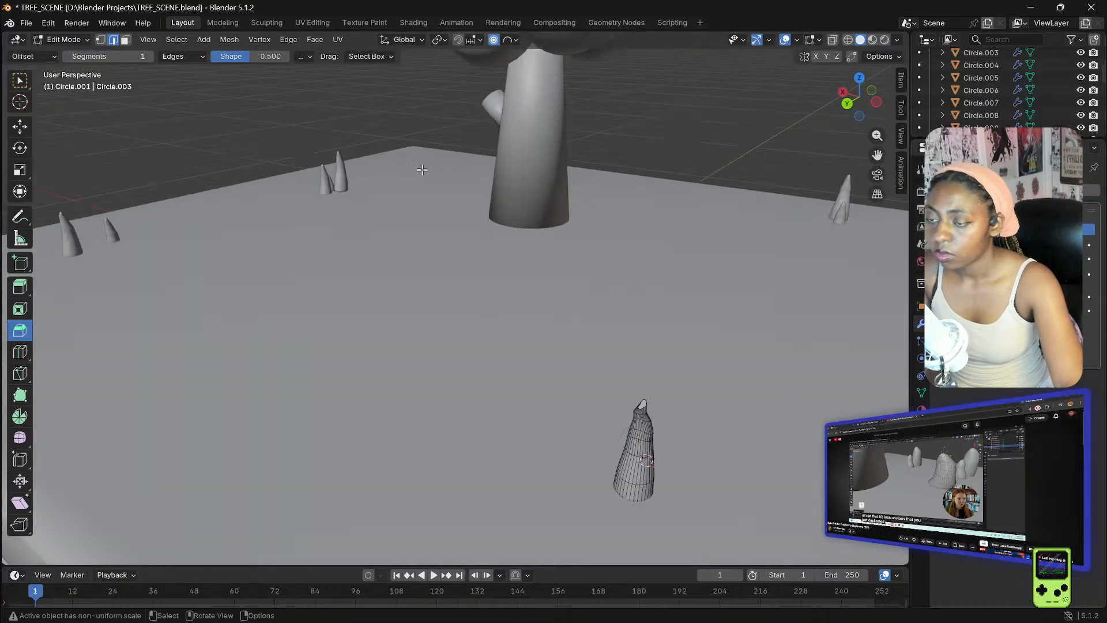
- Return to Object Mode, duplicate the bent tuft, and place the copy beside it, sunk lower into the slab
left_click(64, 40)
left_click(60, 53)
left_click(644, 175)
middle_click_drag(643, 171, 578, 164)
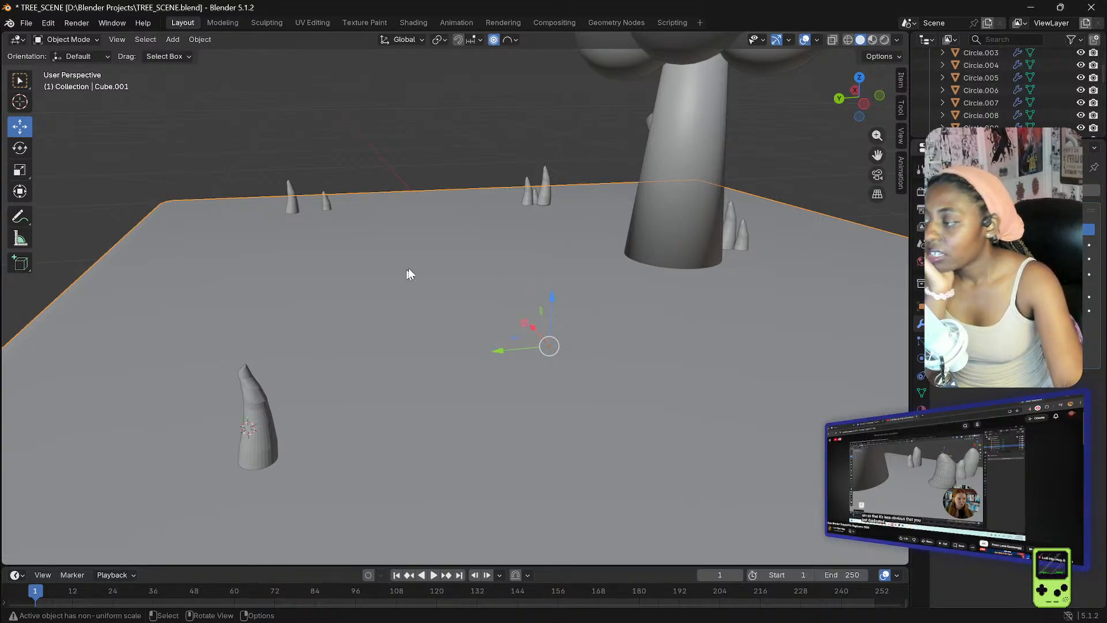
middle_click_drag(216, 252, 461, 388)
left_click(461, 377)
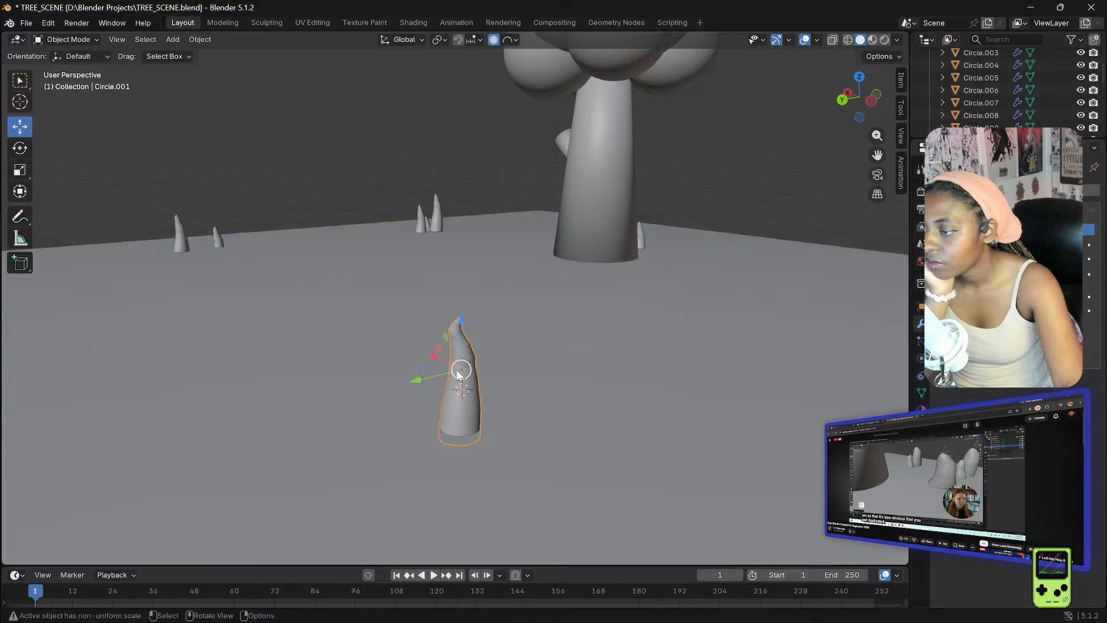
key("shift+d")
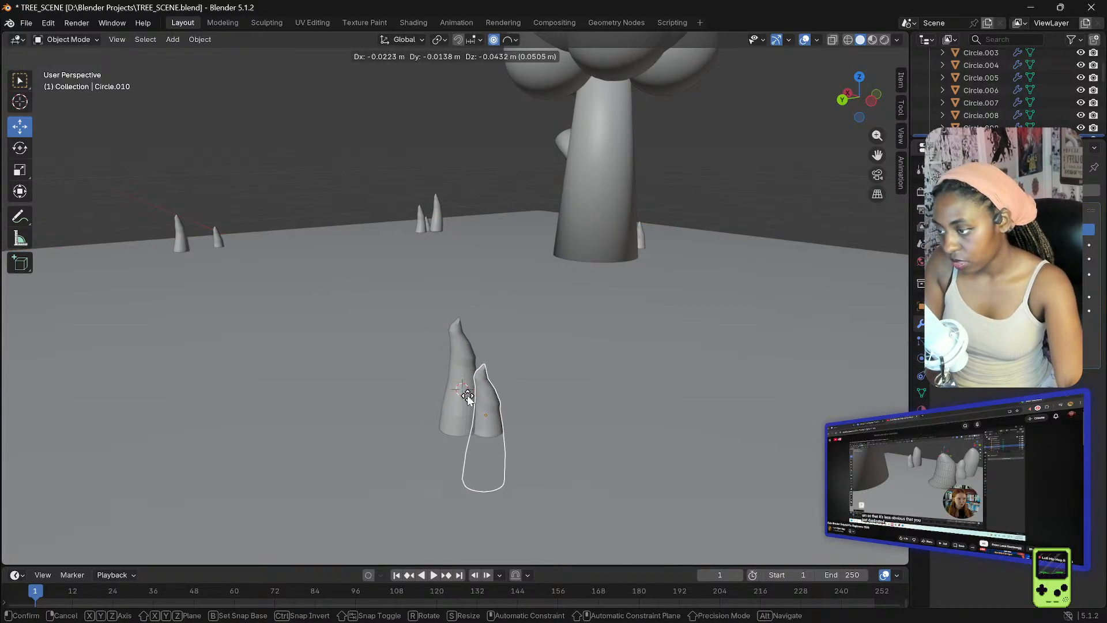
left_click(469, 393)
middle_click_drag(502, 334, 526, 348)
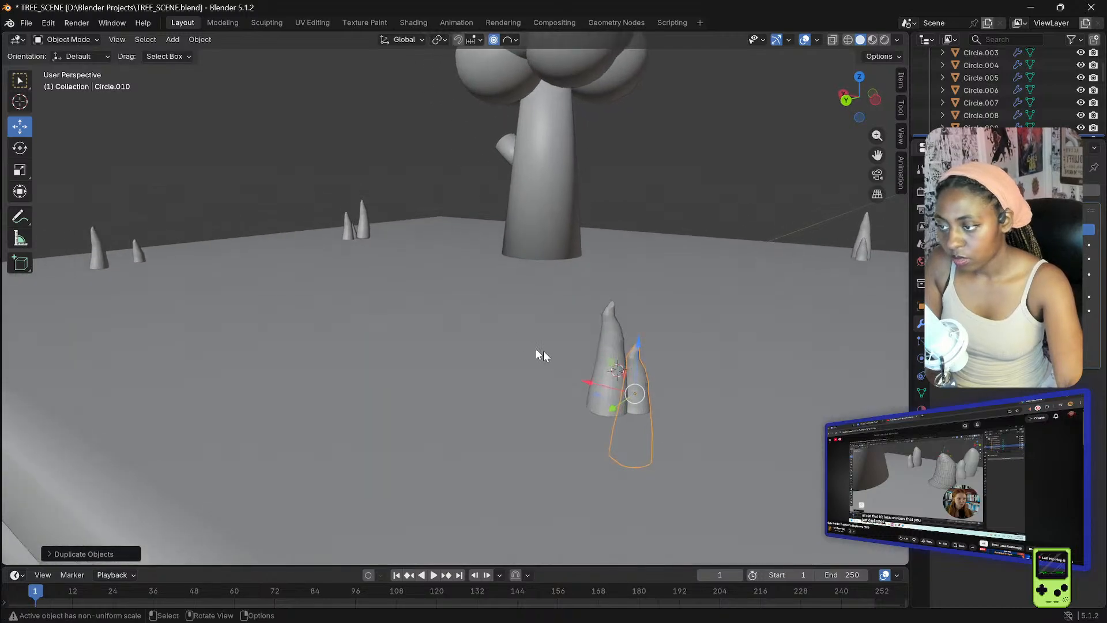
- Select both bent tufts, duplicate them together, and place the copied pair farther back on the slab
left_click(611, 355)
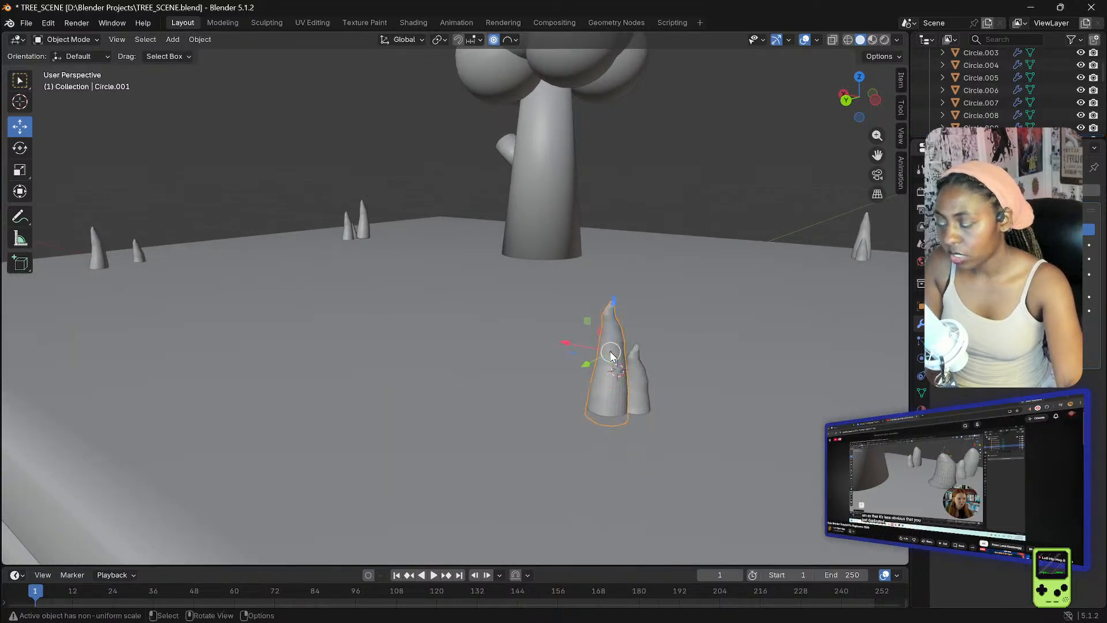
left_click(19, 86)
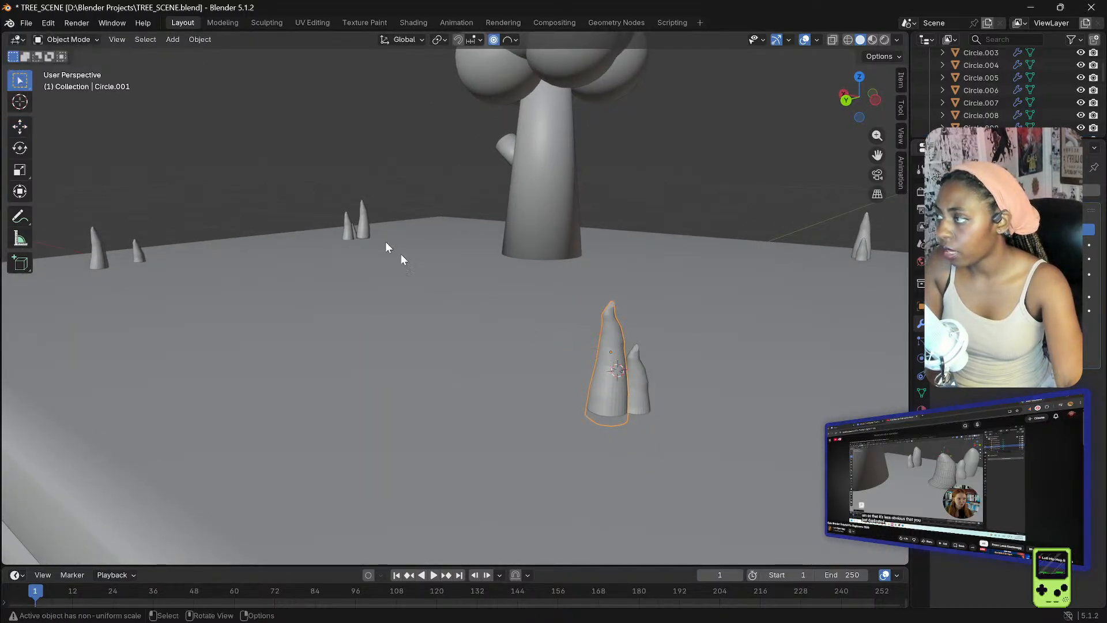
left_click(641, 372, "shift")
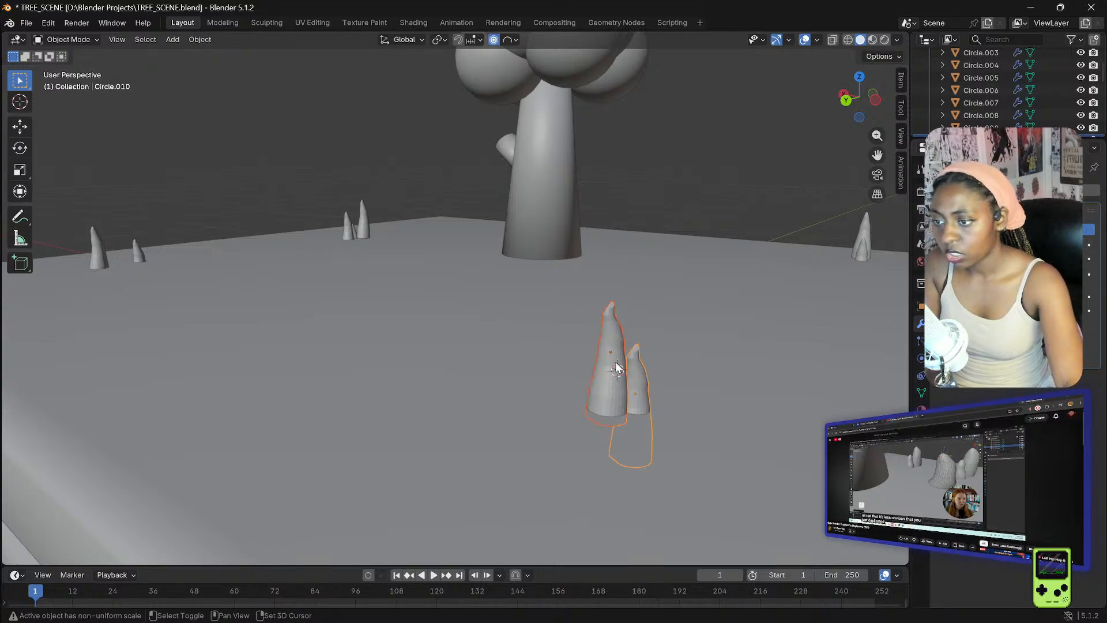
key("shift+d")
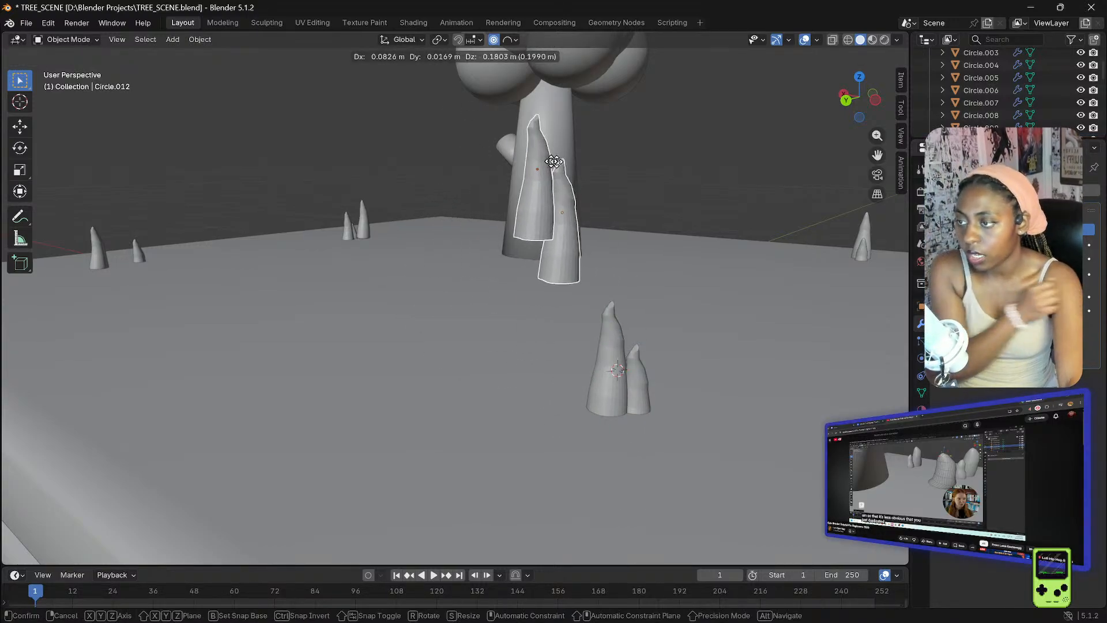
key("z")
key("x")
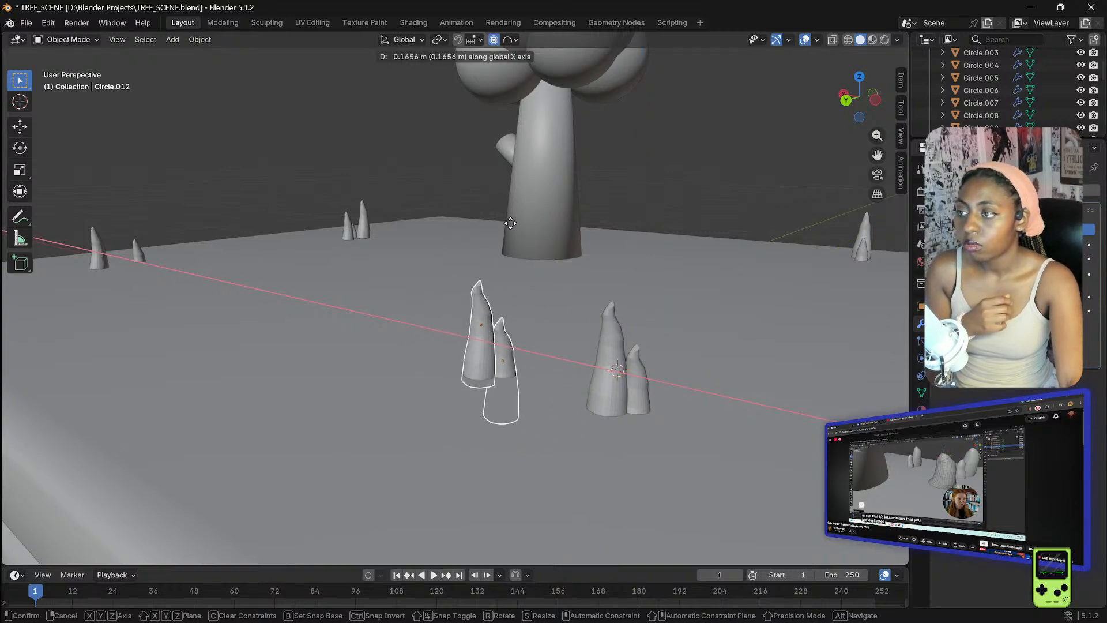
key("z")
key("z")
key("z")
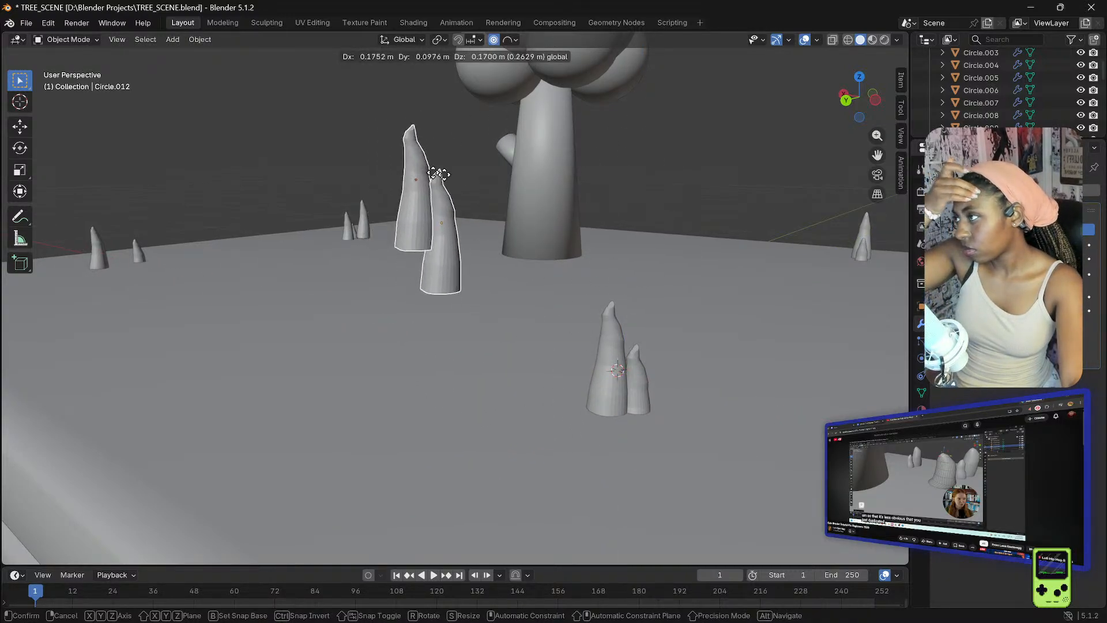
left_click(452, 262)
scroll(451, 262, "down", 5)
scroll(451, 262, "up", 3)
middle_click_drag(446, 264, 352, 289)
- Try to box-select the two copied tufts together without including the slab
left_click(299, 329)
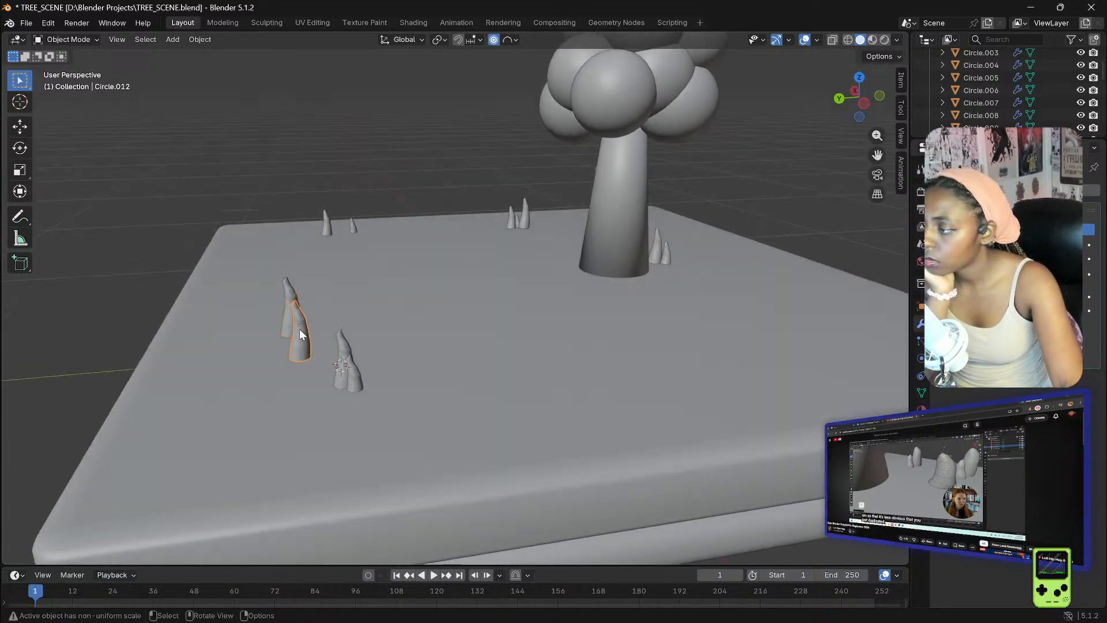
left_click_drag(294, 319, 317, 309)
left_click(192, 183)
key("ctrl+z")
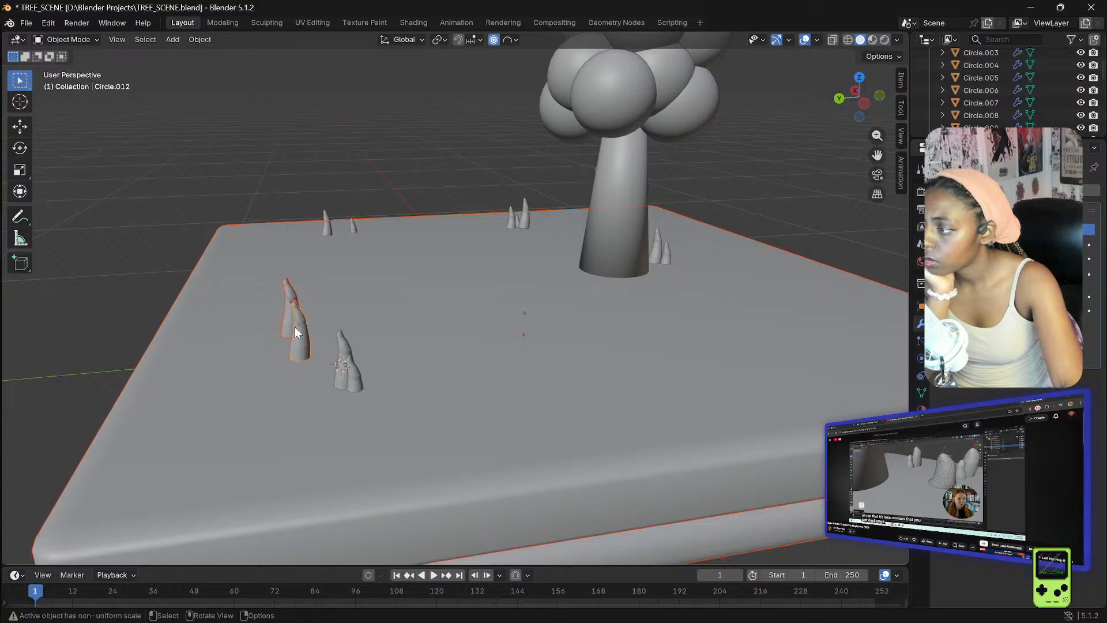
left_click(248, 172)
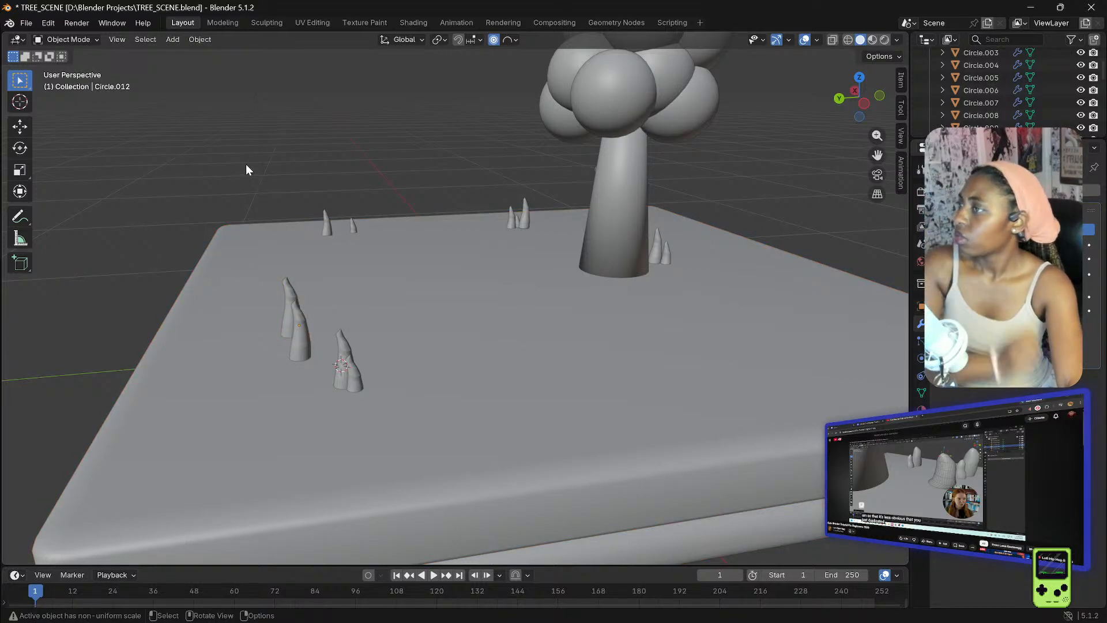
mouse_move(298, 327)
left_mouse_down()
mouse_move(337, 294)
mouse_move(300, 307)
left_mouse_up()
mouse_move(284, 302)
left_mouse_down()
mouse_move(300, 286)
mouse_move(291, 298)
left_mouse_up()
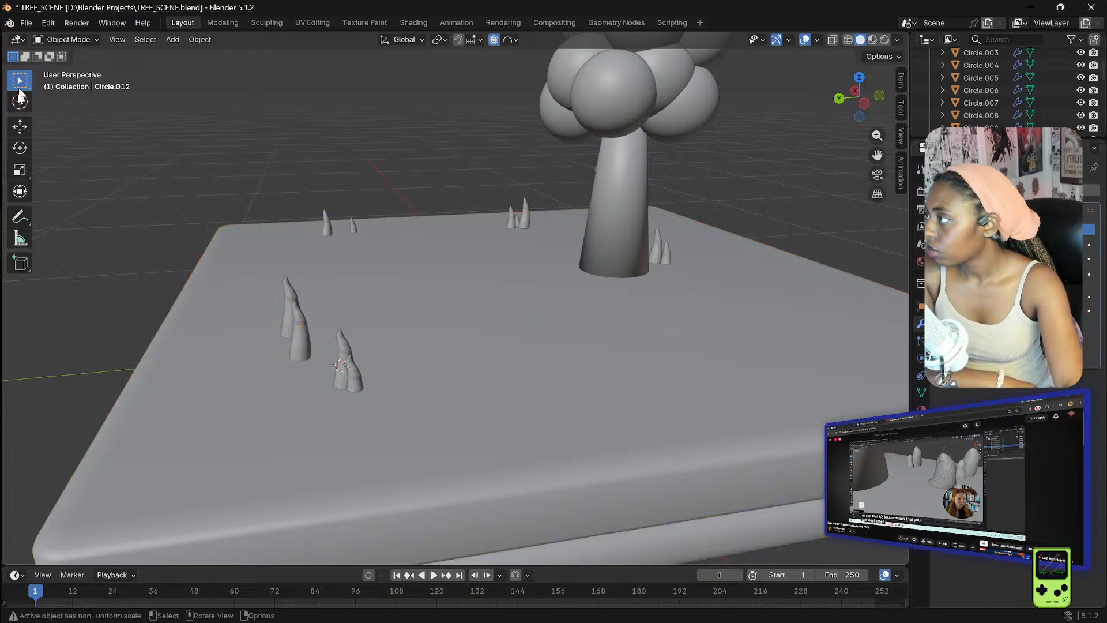
- Move the copied tuft pair about 0.52 m in the negative Y direction toward the middle of the slab
left_click(20, 125)
left_click_drag(302, 351, 326, 275)
key("ctrl+z")
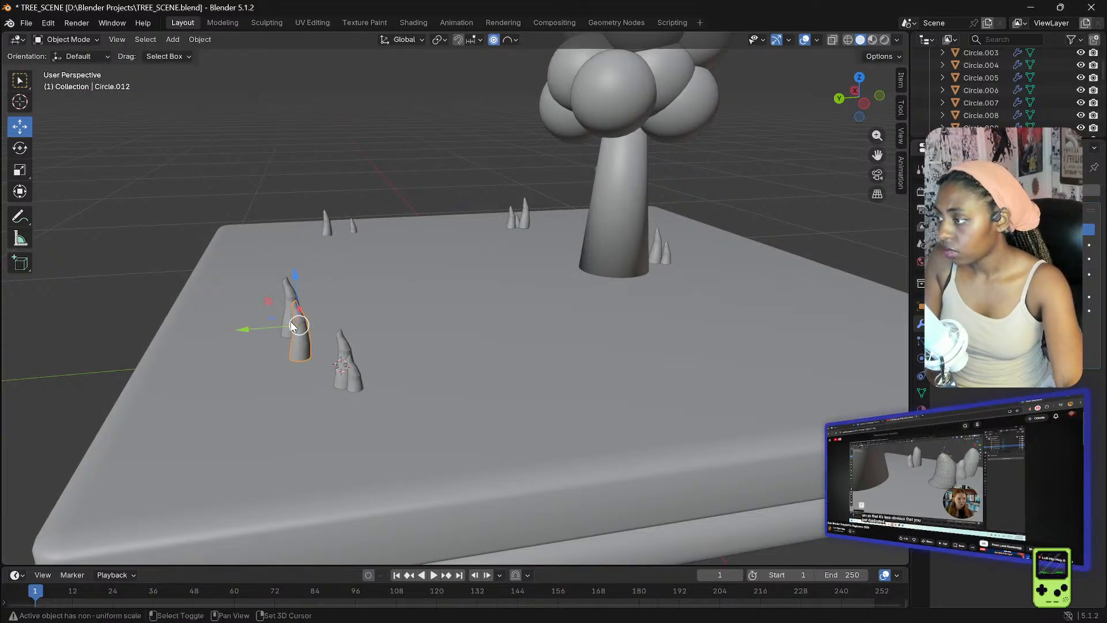
left_click_drag(306, 327, 547, 293)
key("y")
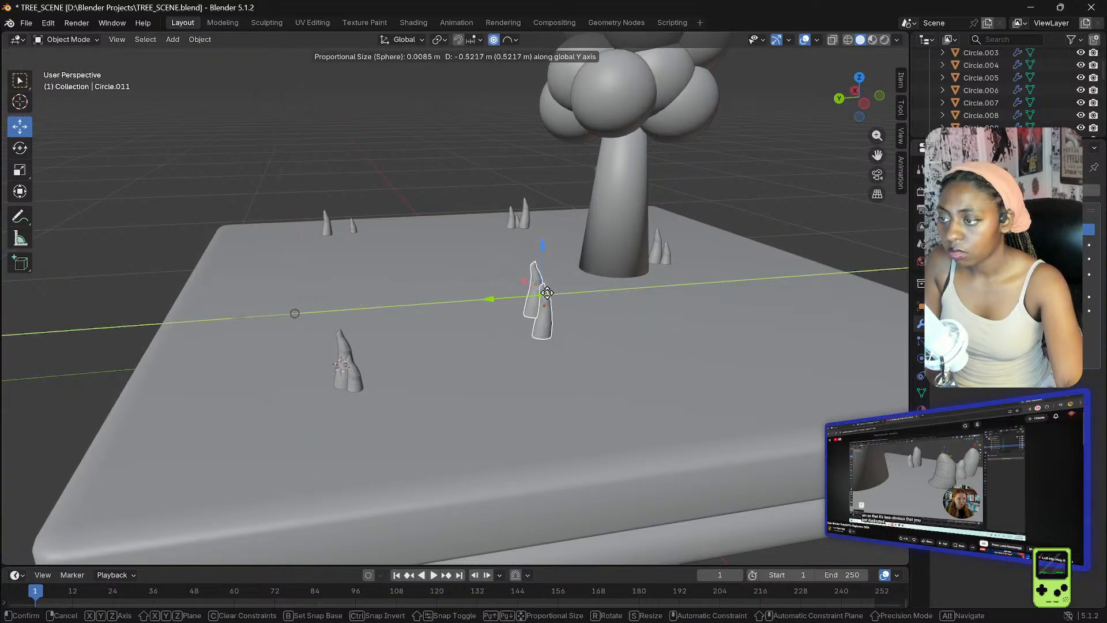
- Move the selected pair of pointed rocks about 0.56 m across the open ground in front of the tree
middle_click(512, 263)
left_click_drag(539, 234, 577, 360)
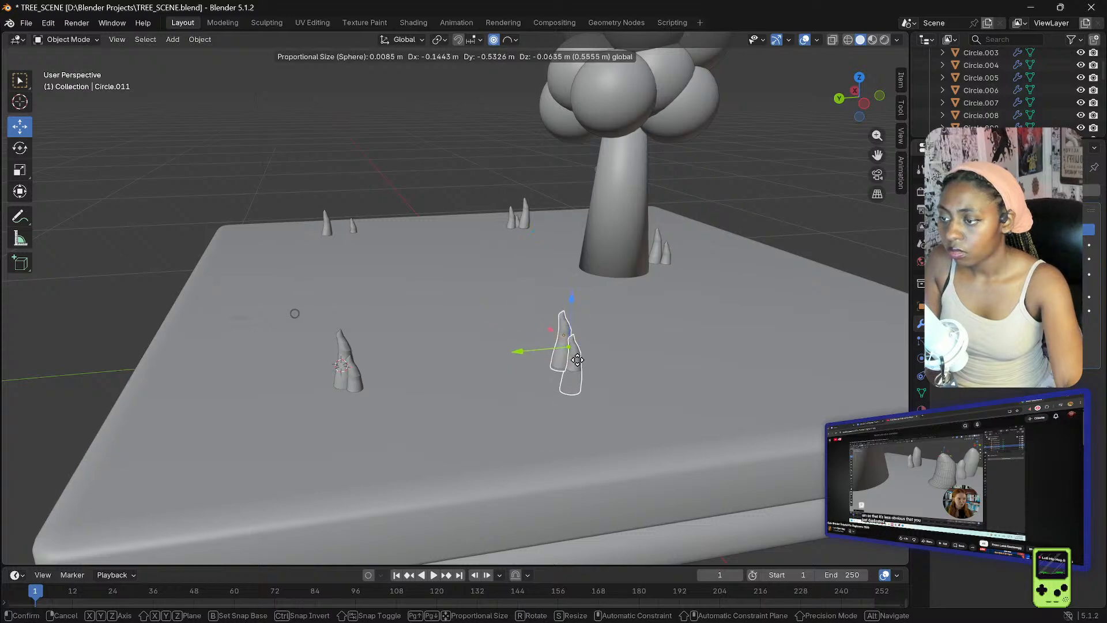
left_click(577, 360)
- Try sliding the rock pair along the X axis and undo that move
middle_click_drag(415, 316, 524, 294)
left_click_drag(569, 272, 381, 273)
key("ctrl+z")
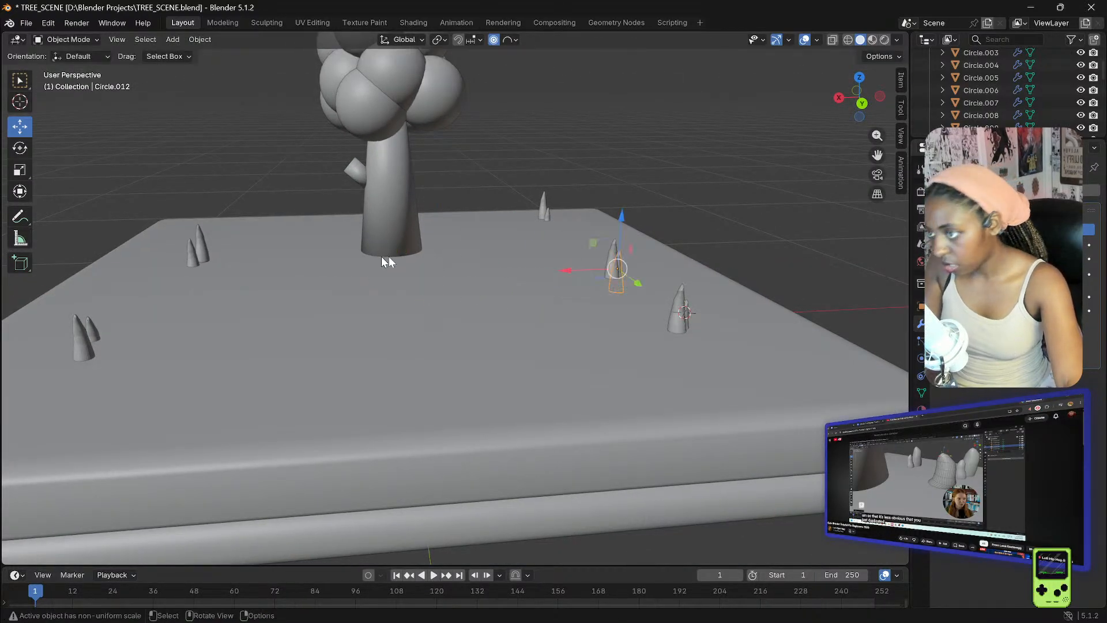
left_click(596, 260)
left_click(642, 172)
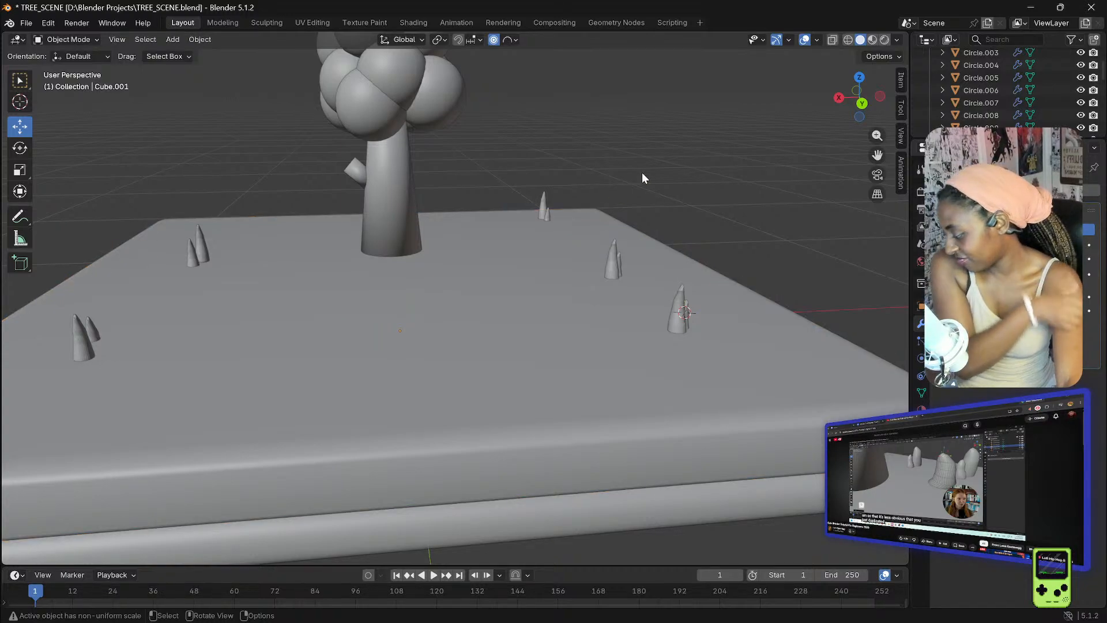
right_click(642, 172)
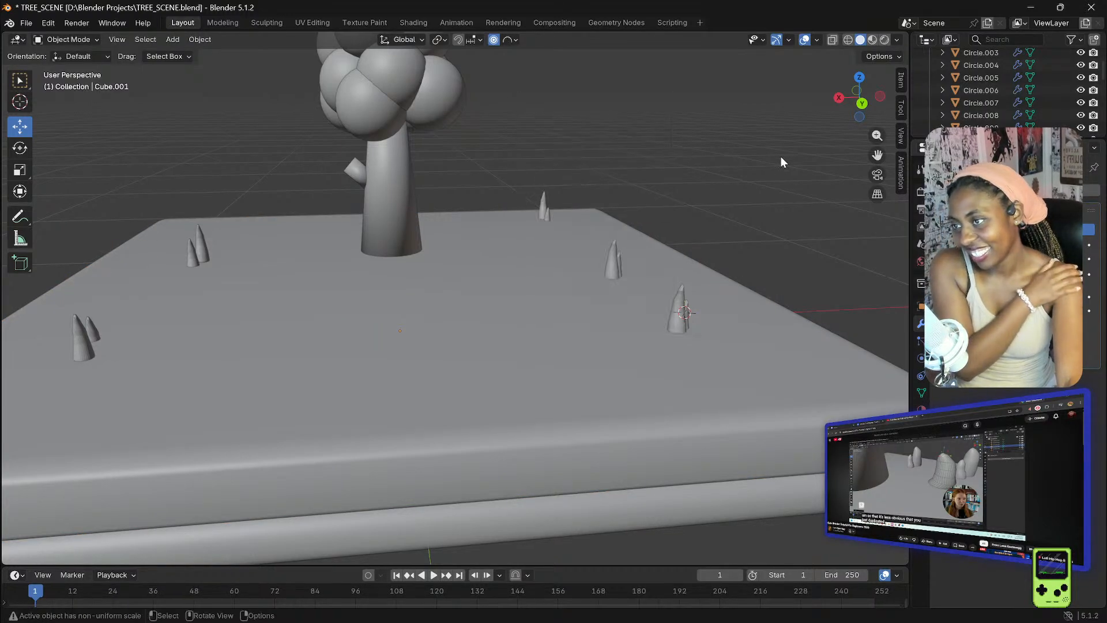
middle_click_drag(767, 153, 631, 157)
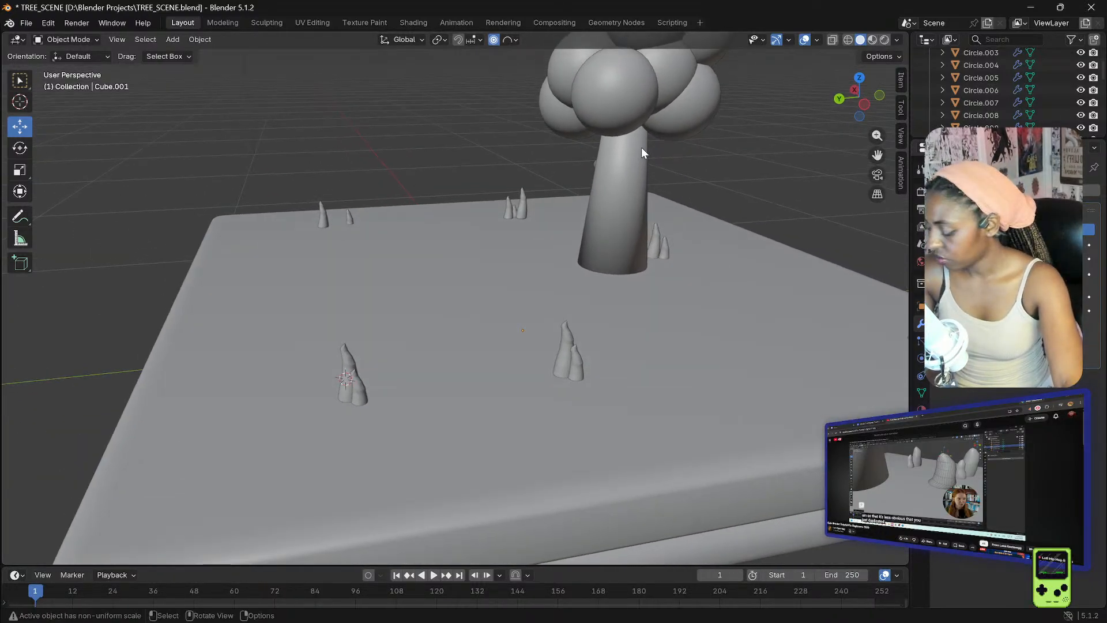
scroll(641, 147, "down", 2)
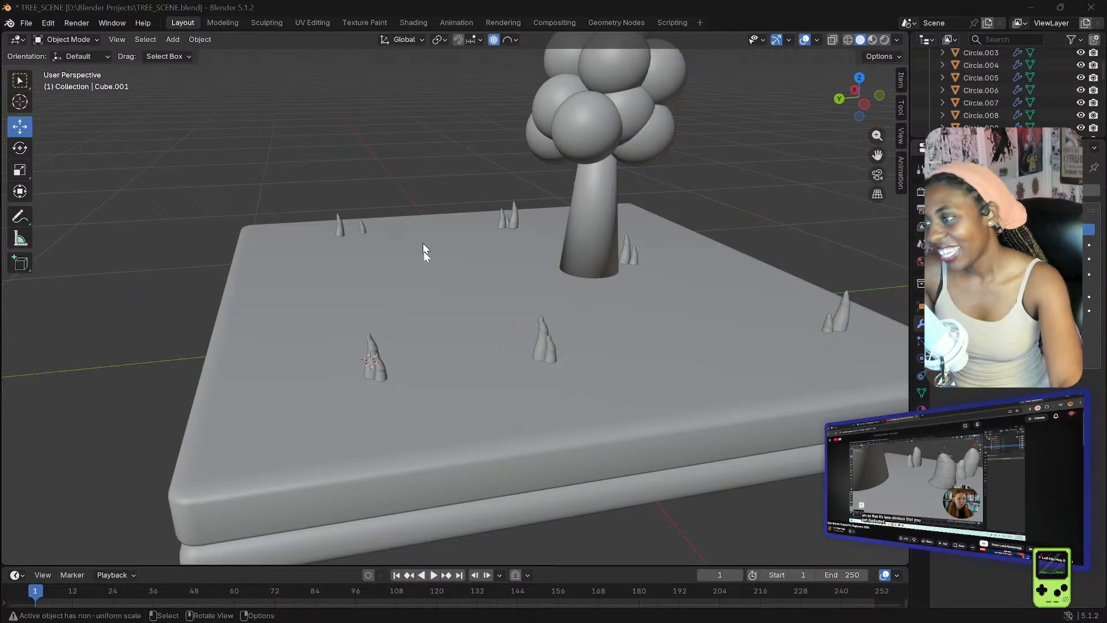
- Select both rocks of the pair in front of the tree and move them together to the trunk's base
middle_click_drag(381, 317, 411, 303)
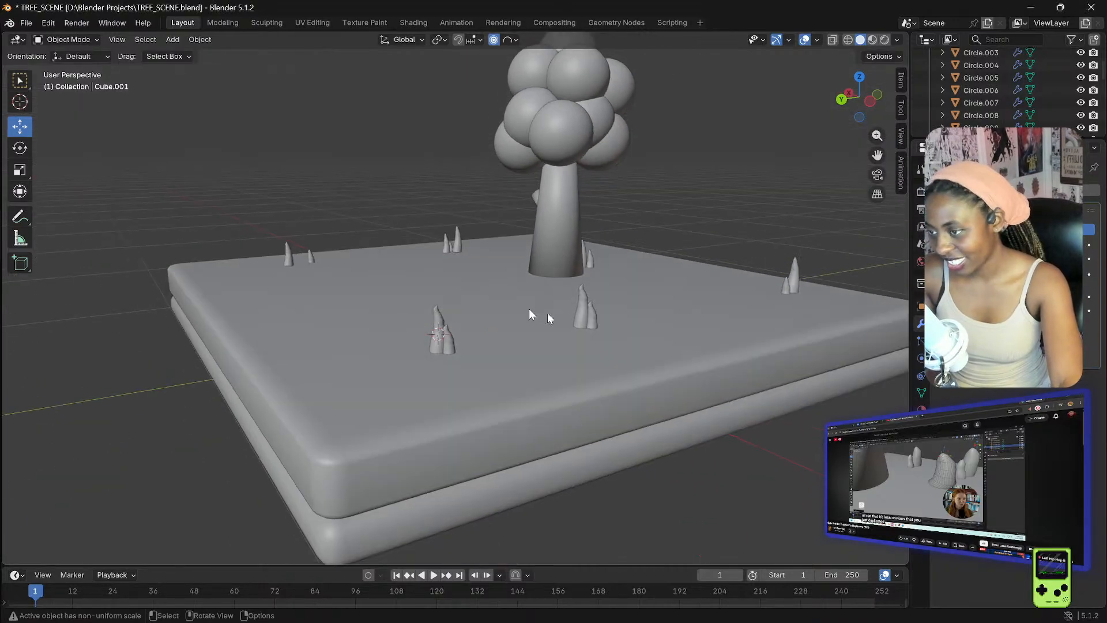
left_click(579, 316)
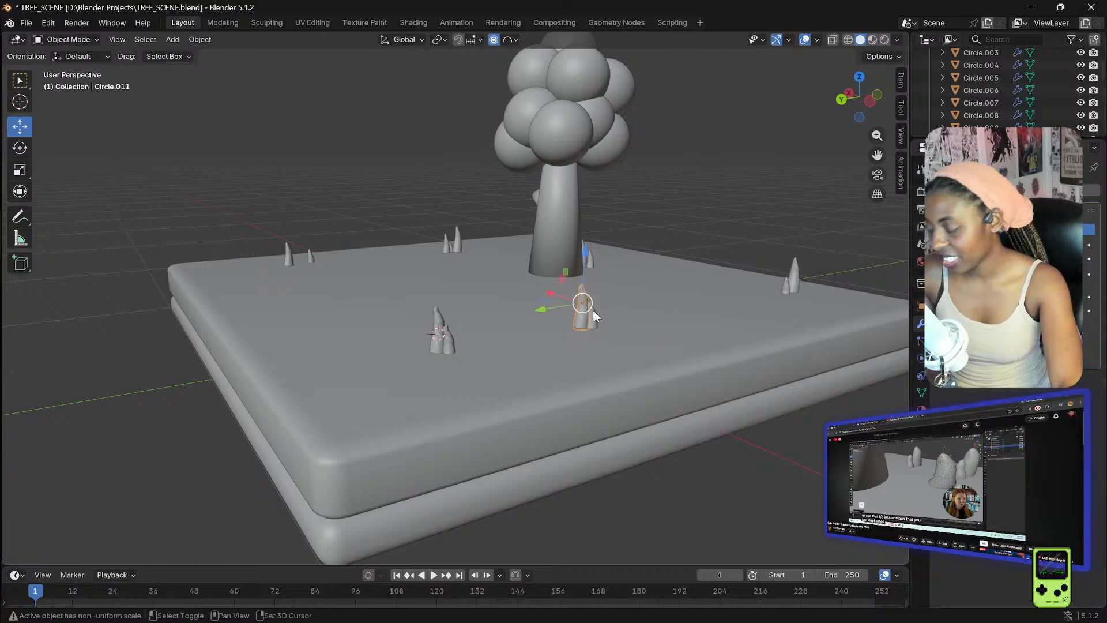
key("shift+d")
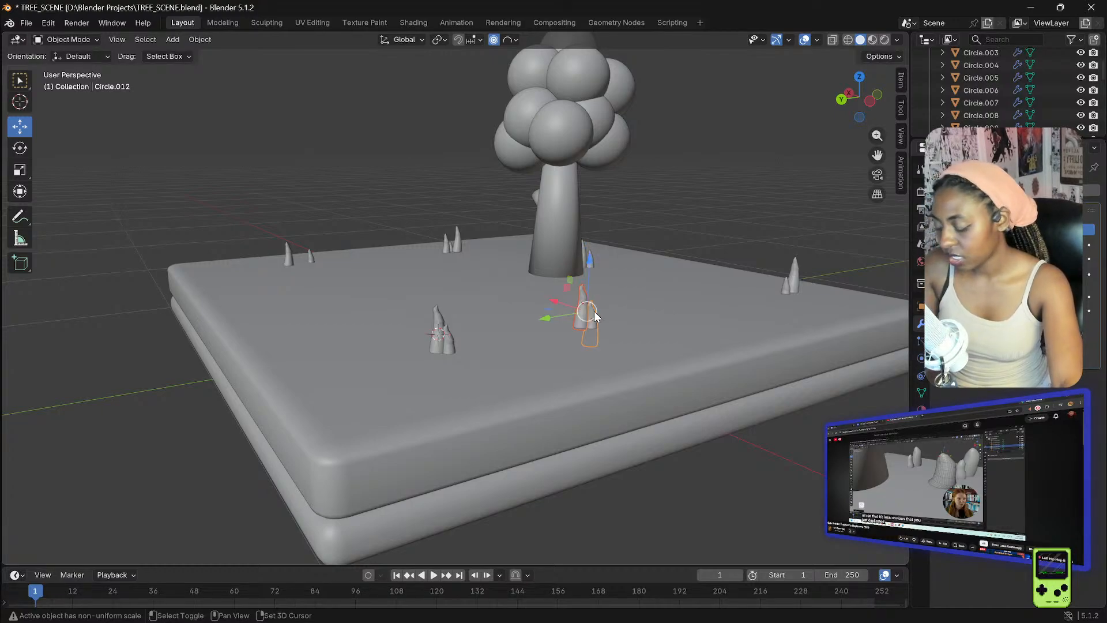
left_click_drag(590, 318, 563, 275)
mouse_move(564, 275)
middle_mouse_down()
mouse_move(489, 264)
mouse_move(569, 288)
mouse_move(562, 260)
middle_mouse_up()
left_click_drag(550, 240, 403, 236)
left_click_drag(430, 189, 431, 216)
middle_click_drag(431, 218, 444, 278)
left_click_drag(417, 278, 582, 231)
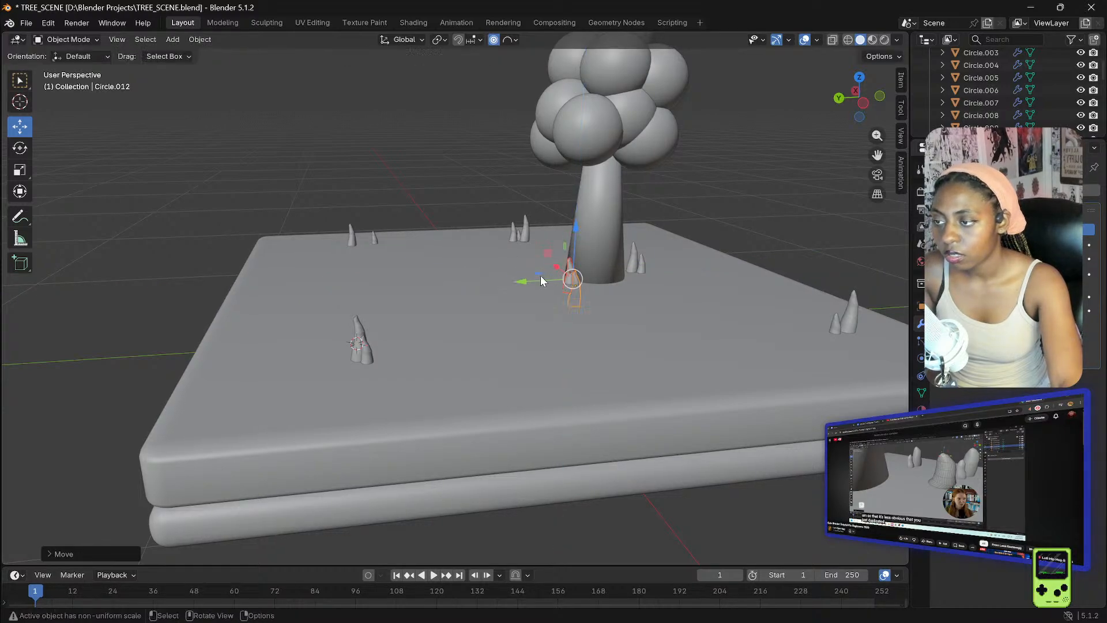
- Nudge the rock pair along the Y and X axes so it sits tight against the tree trunk
left_click_drag(519, 282, 518, 281)
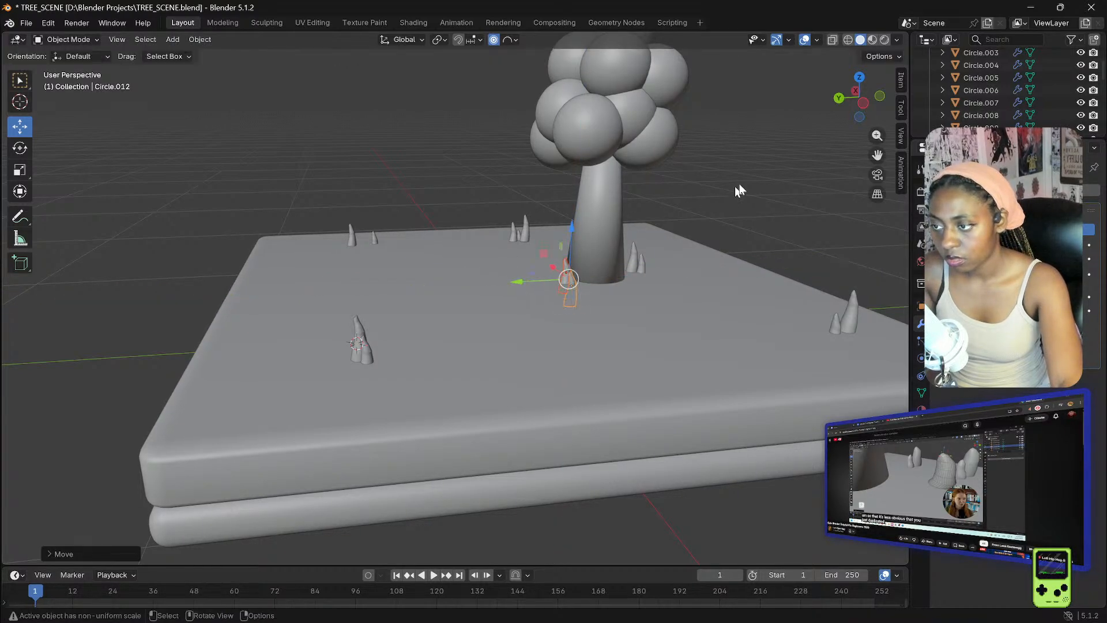
middle_click_drag(751, 178, 377, 254)
left_click_drag(339, 268, 326, 265)
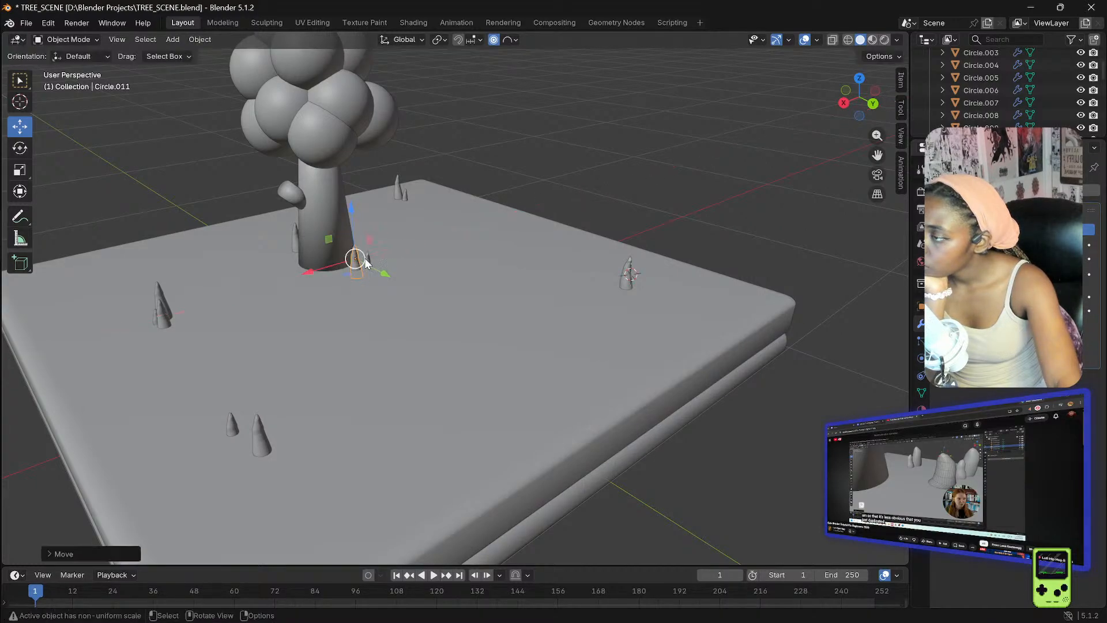
key("shift+d")
left_click(367, 264)
left_click_drag(394, 275, 383, 277)
middle_click_drag(382, 277, 240, 256)
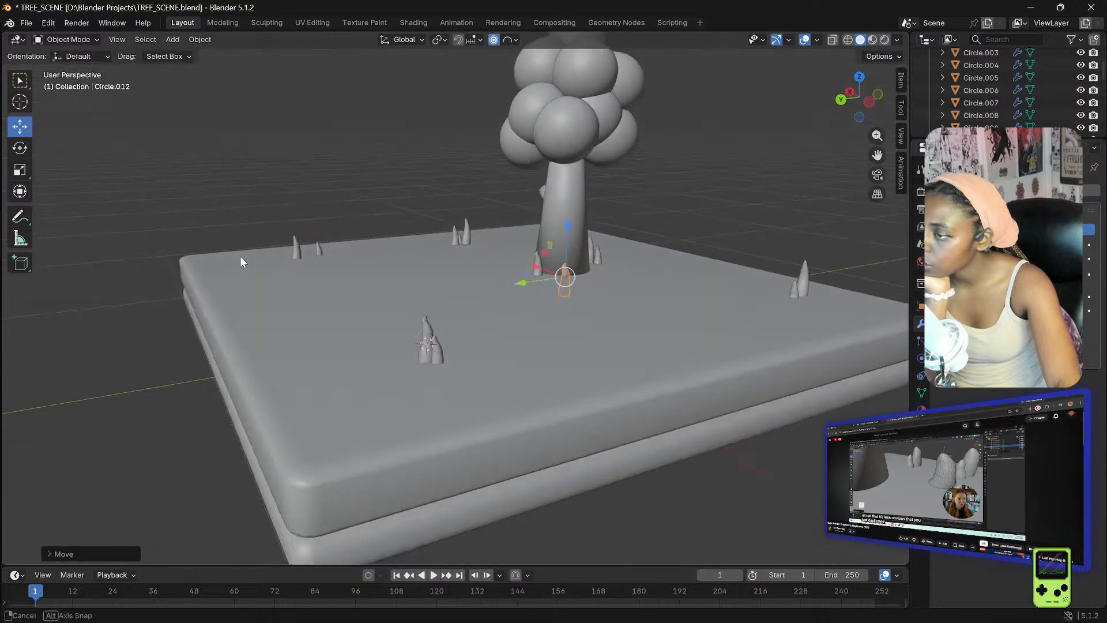
scroll(546, 238, "up", 3)
left_click_drag(630, 267, 587, 261)
left_click(586, 241)
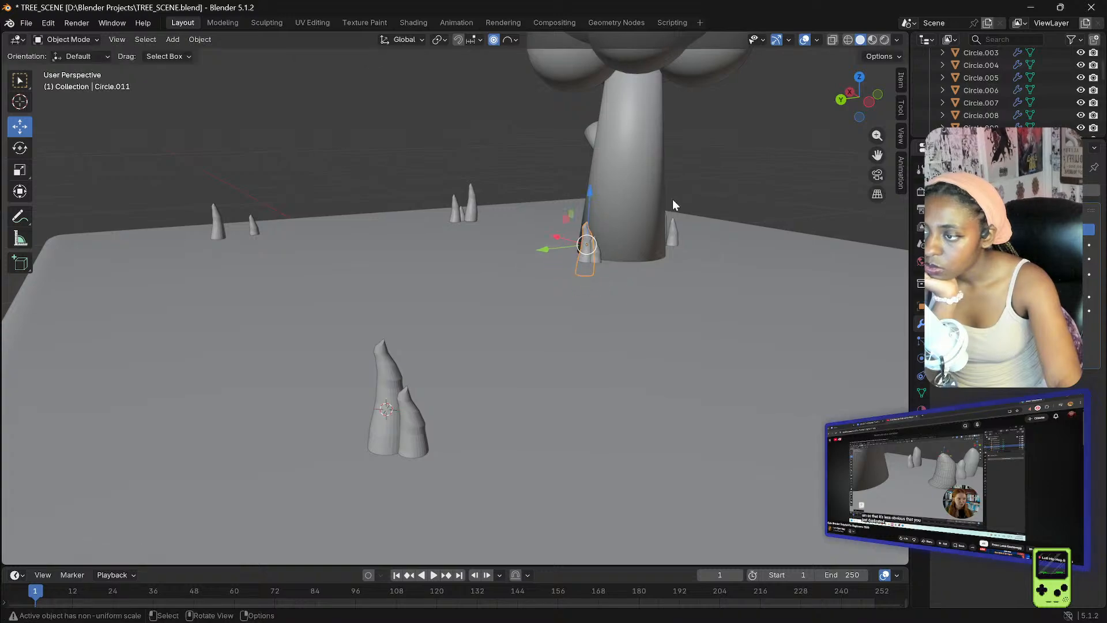
middle_click_drag(724, 184, 542, 203)
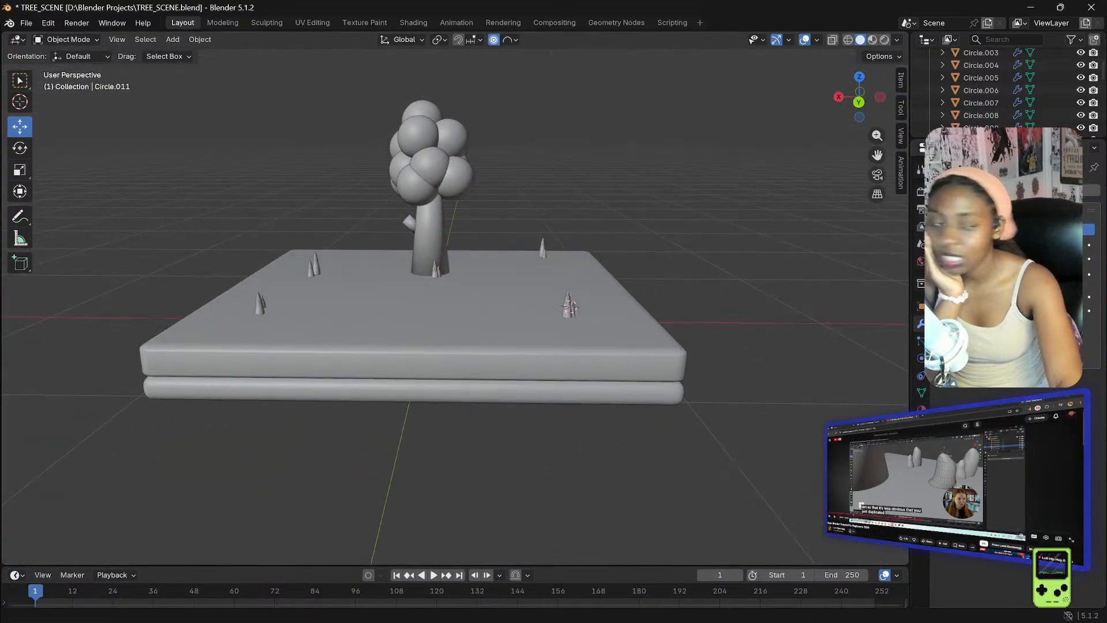
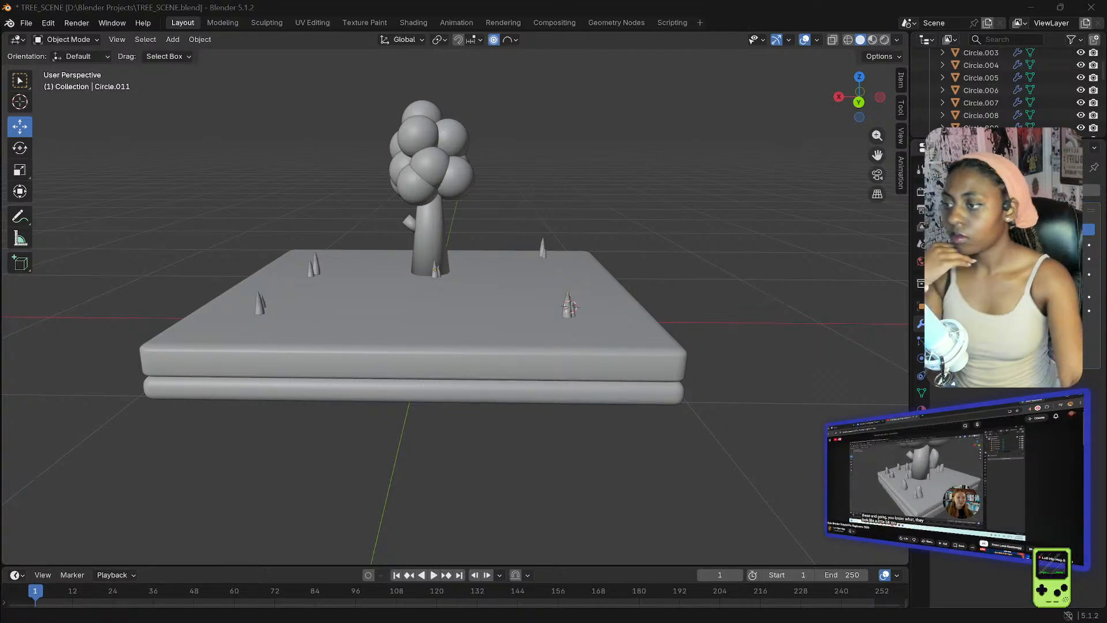
- Add a Subdivision Surface modifier to the taller rock of the front pair
scroll(675, 225, "up", 4)
left_click(680, 226)
middle_click_drag(786, 224, 697, 225)
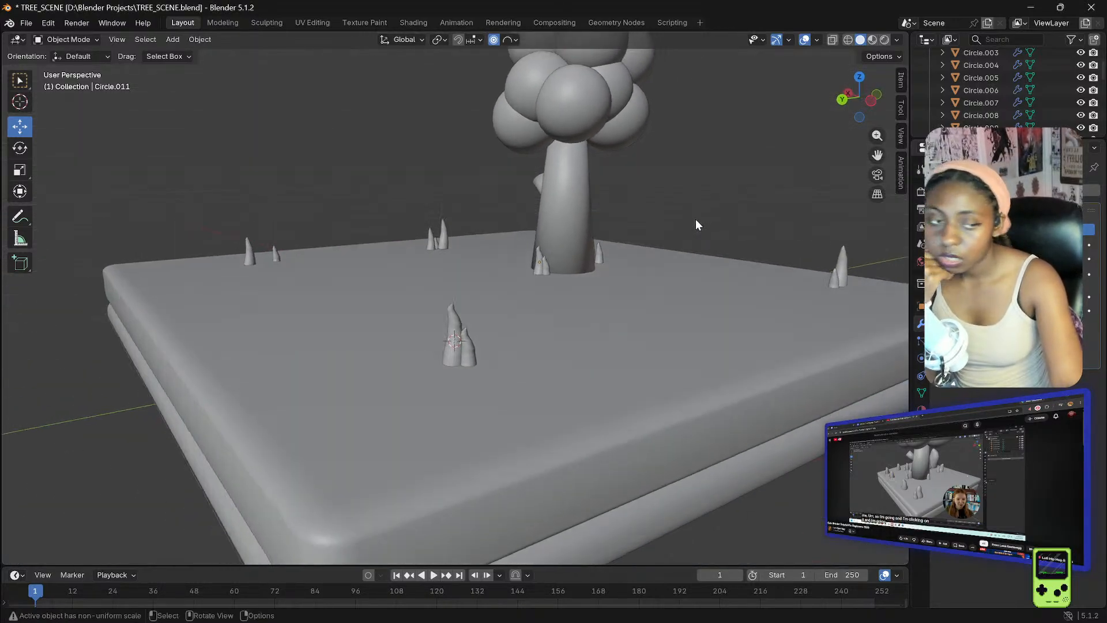
scroll(699, 219, "up", 1)
left_click(448, 361)
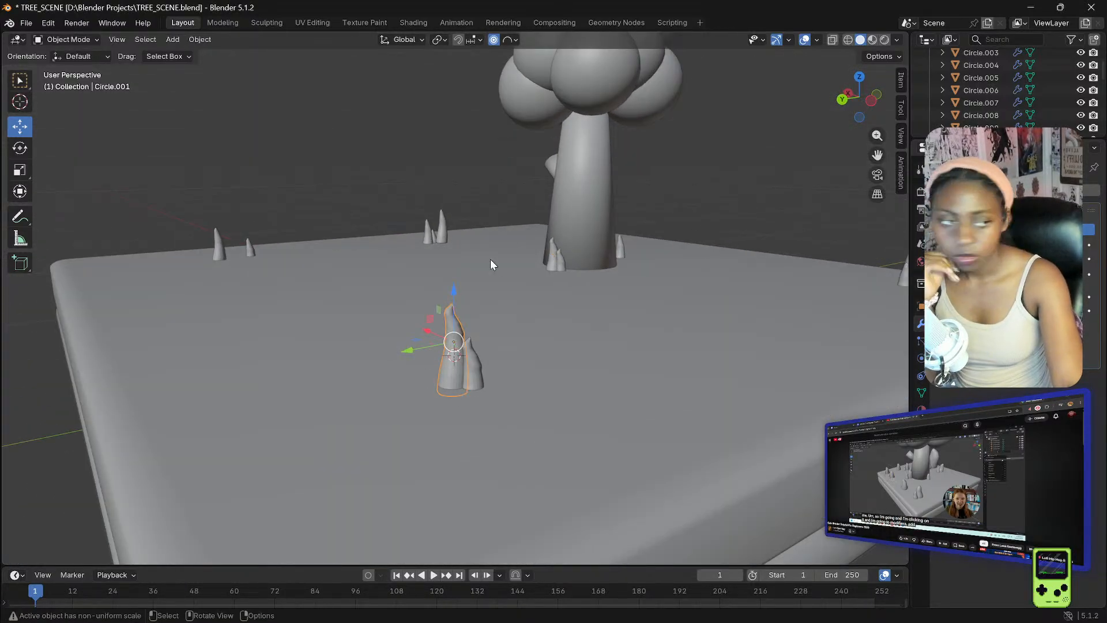
left_click(982, 190)
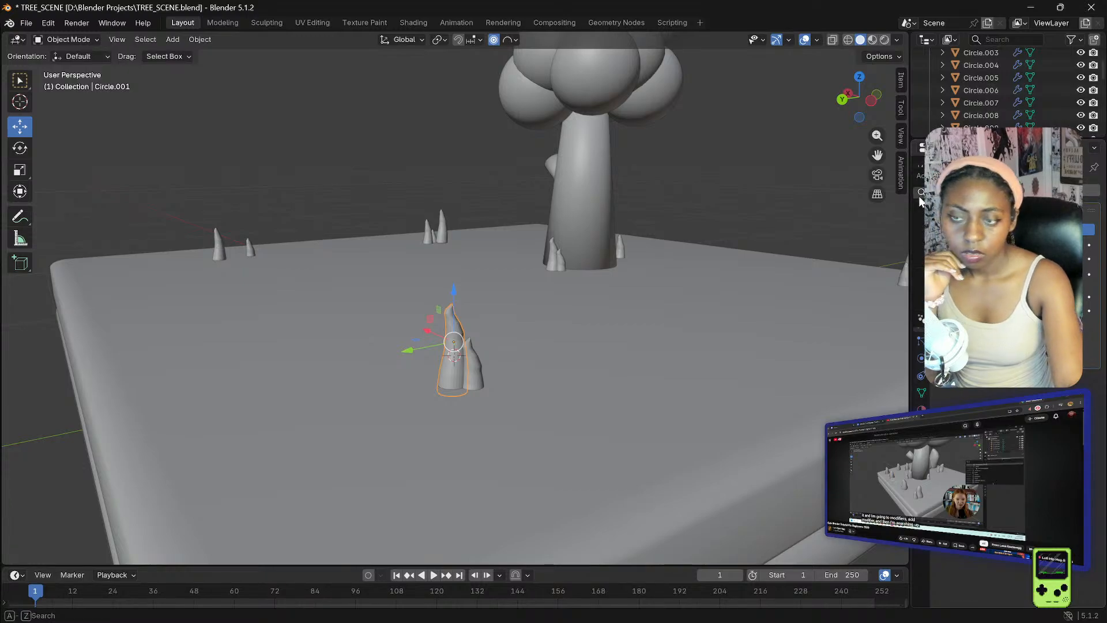
type("suB")
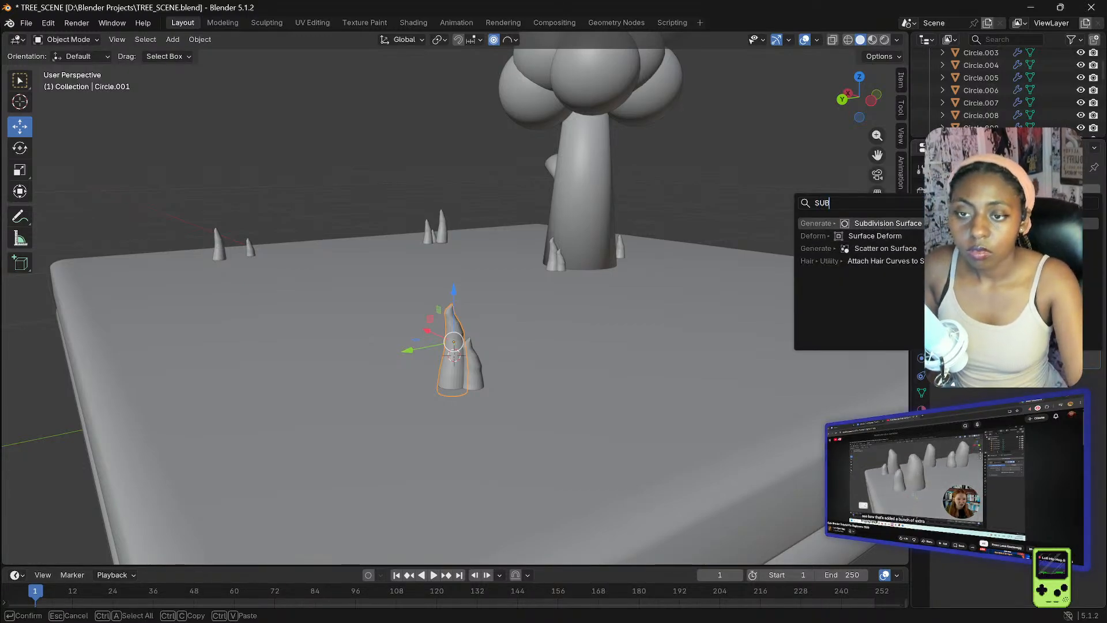
left_click(921, 223)
middle_click_drag(407, 356, 392, 264)
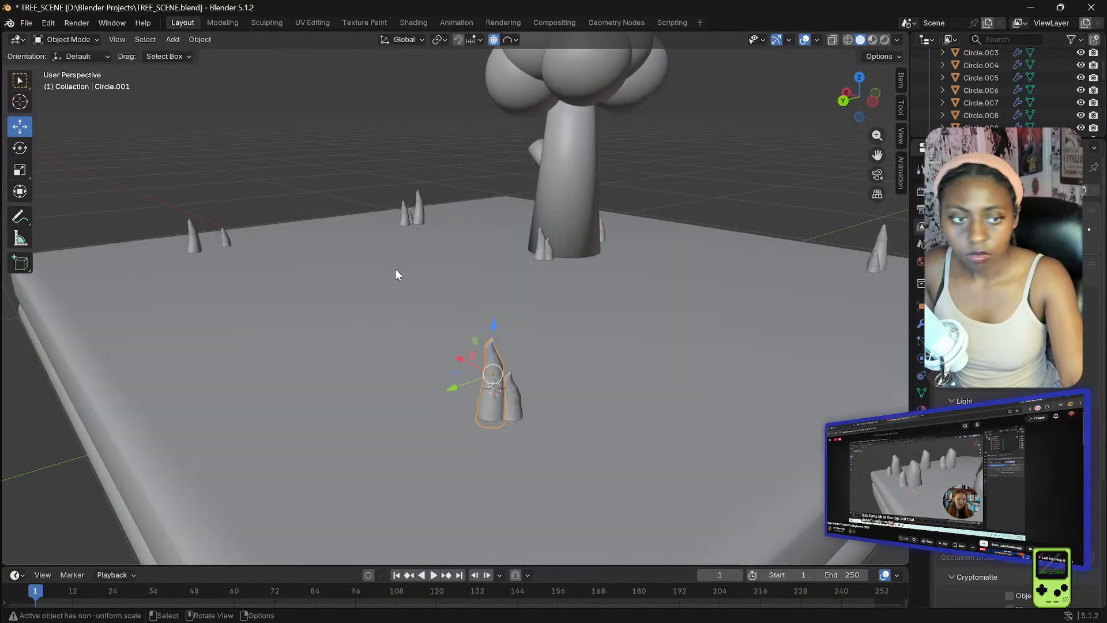
scroll(395, 269, "up", 5)
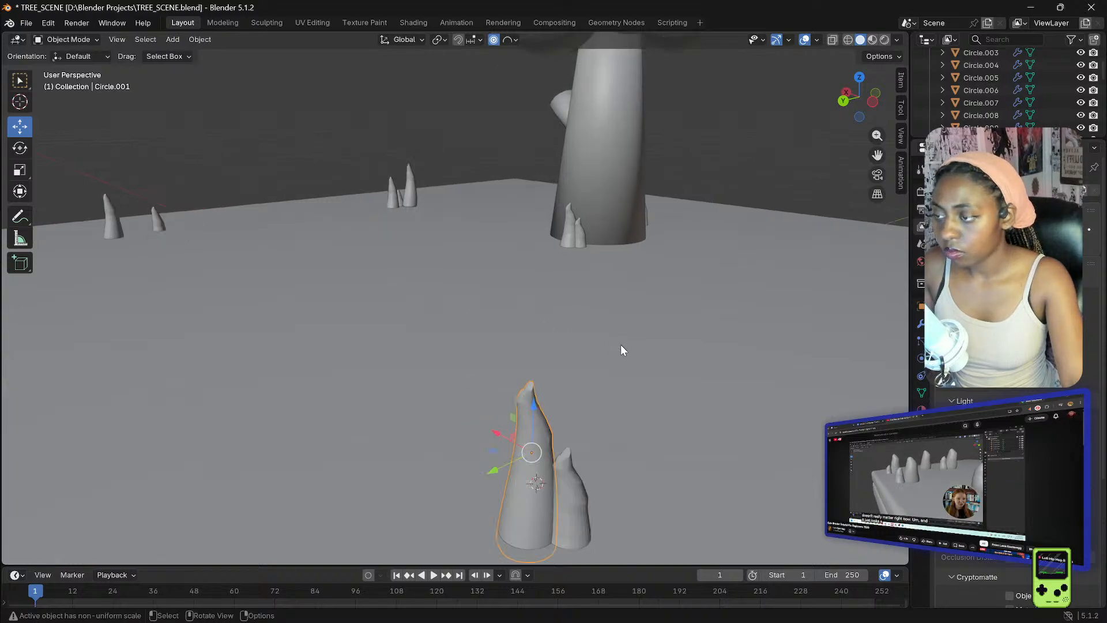
middle_click_drag(621, 349, 604, 335)
left_click(407, 411)
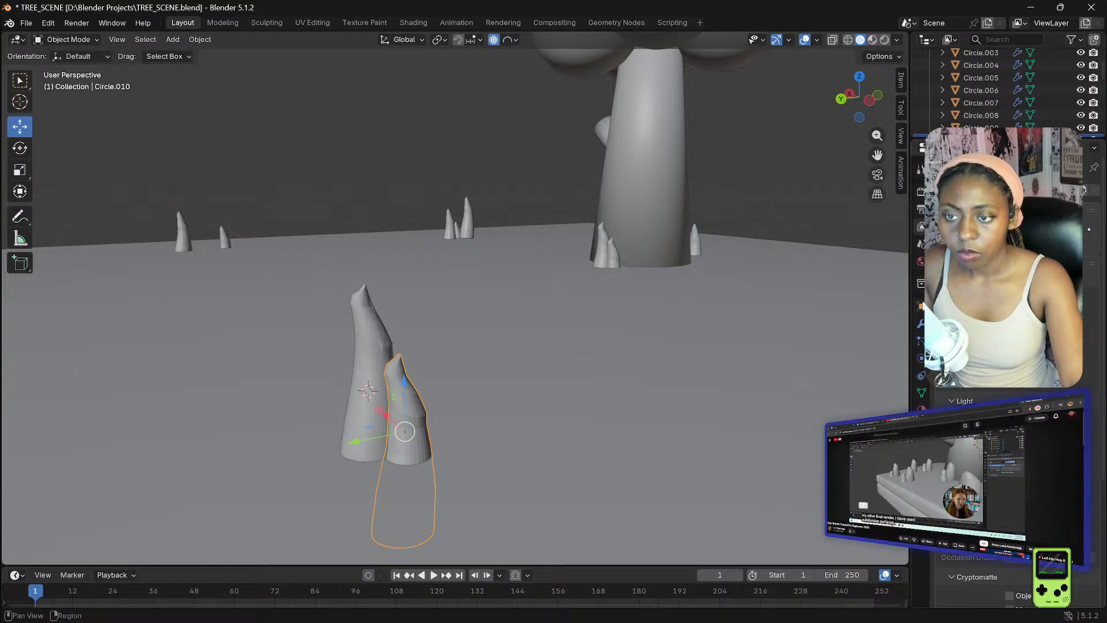
left_click(921, 324)
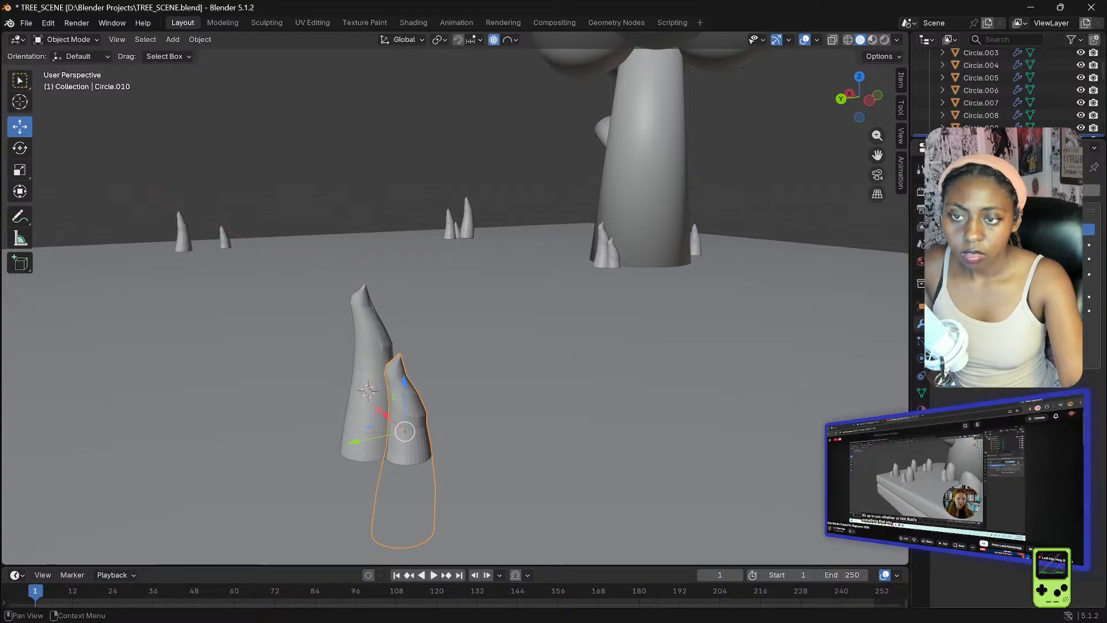
left_click(946, 191)
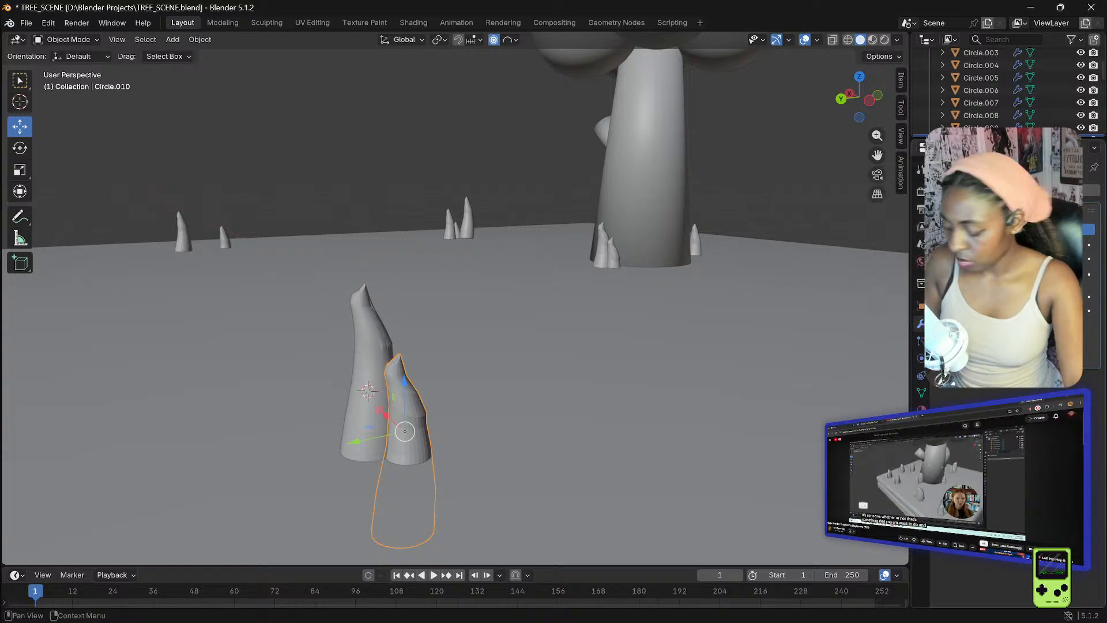
key("ctrl+z")
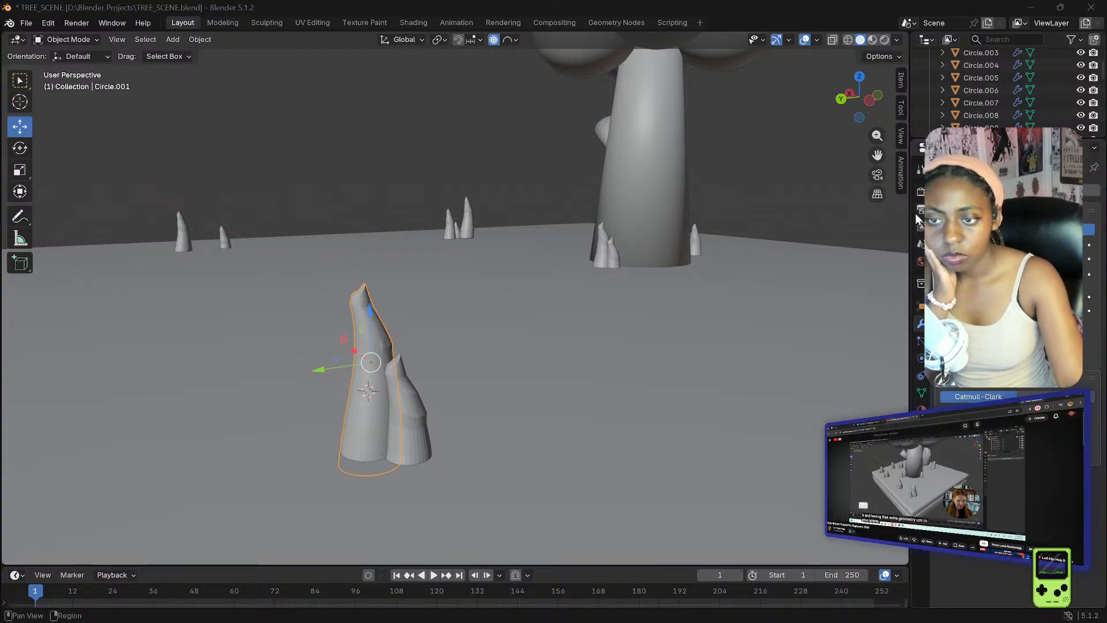
- Collapse the existing modifier on the taller front rock and adjust its Subdivision Surface viewport level
left_click(943, 210)
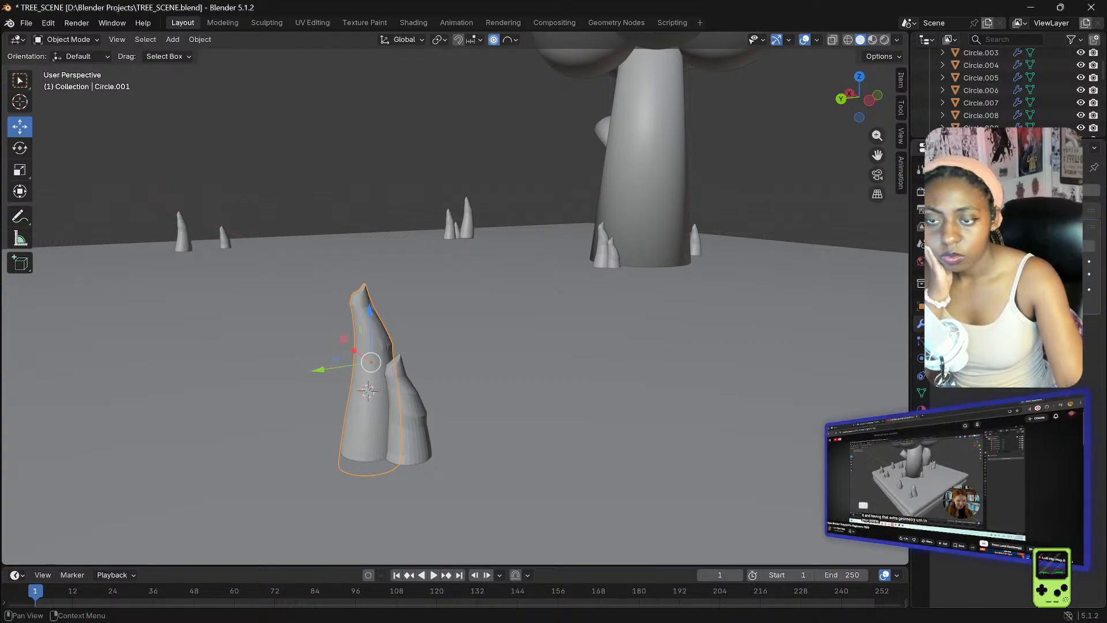
left_click_drag(1003, 139, 1003, 139)
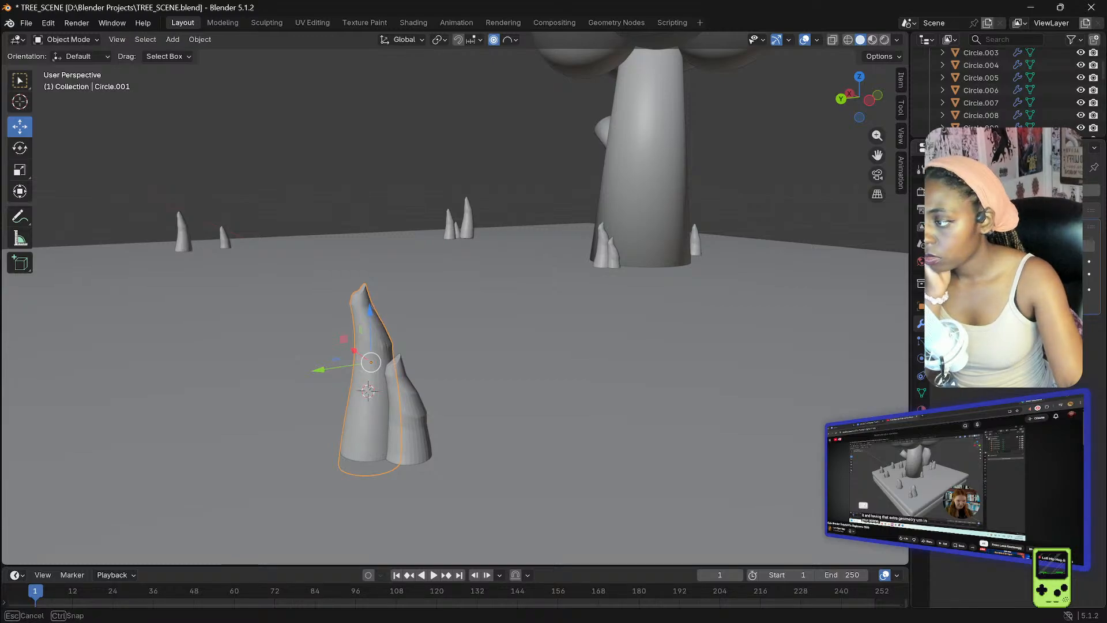
left_click(1046, 261)
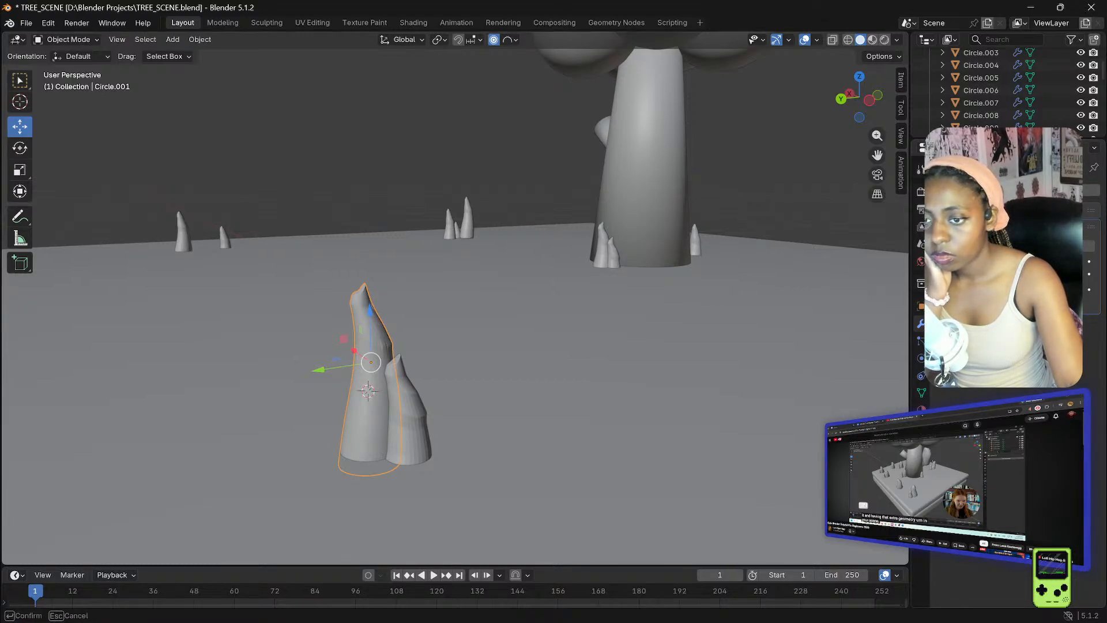
key("Return")
left_click(1046, 261)
left_click_drag(1047, 262, 1049, 261)
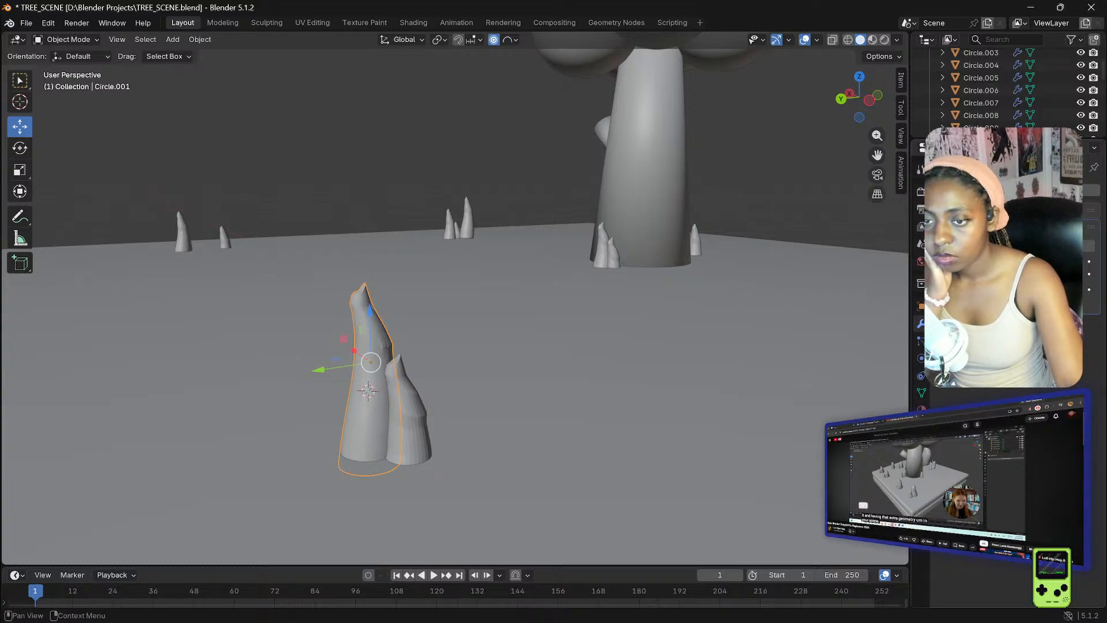
left_click(1049, 261)
key("Return")
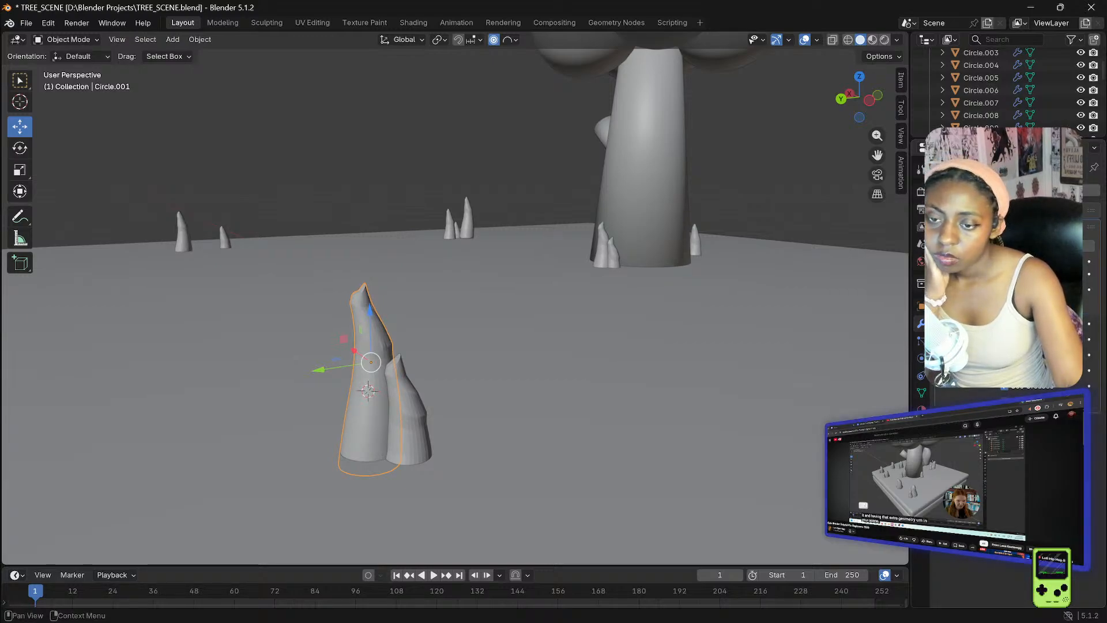
- Remove the Subdivision Surface modifier from the taller front rock and deselect the rock
left_click(1049, 261)
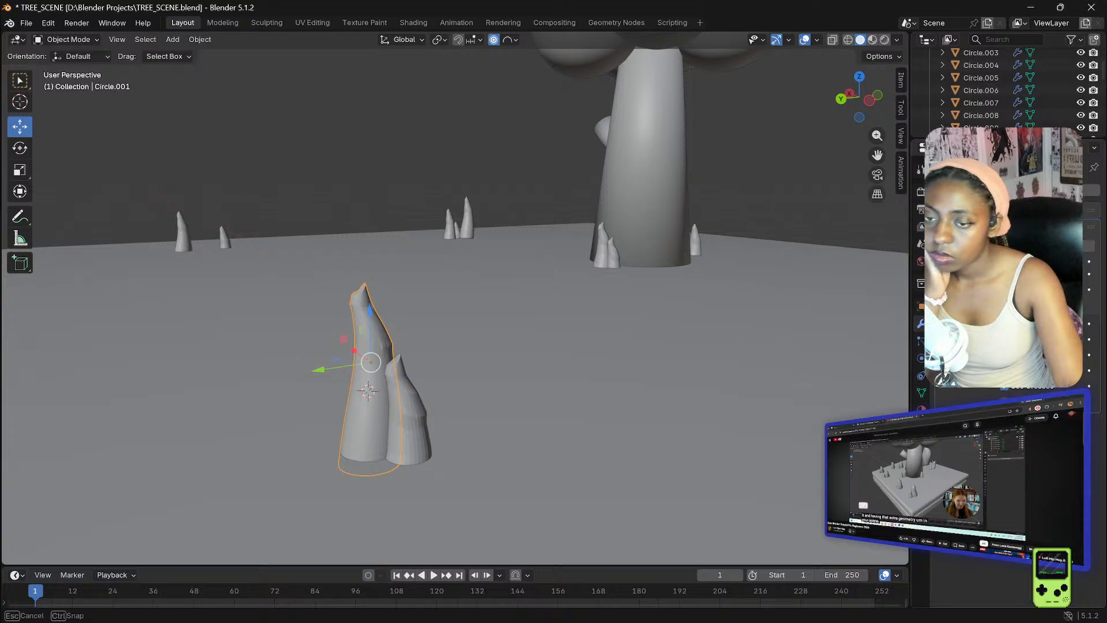
left_click(959, 306)
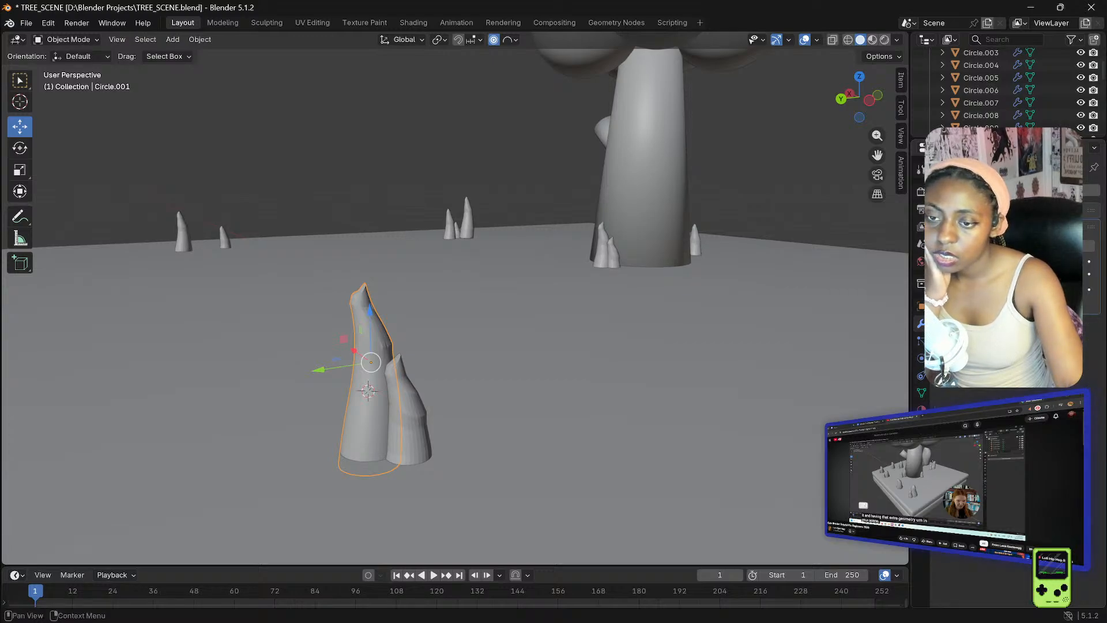
left_click(1049, 261)
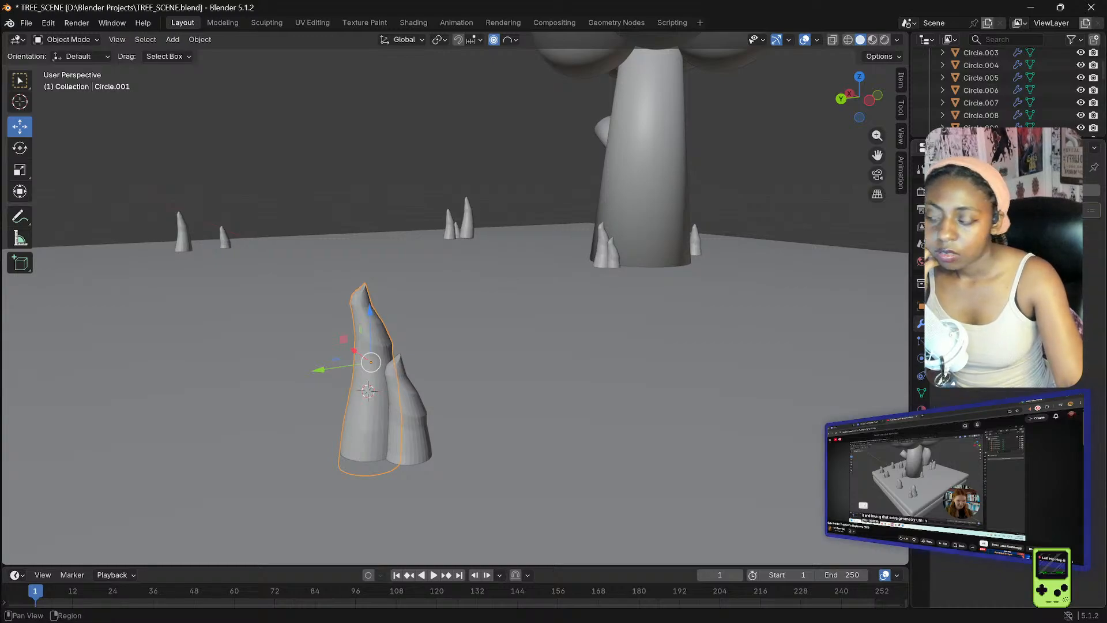
left_click(376, 196)
middle_click_drag(375, 195, 421, 195)
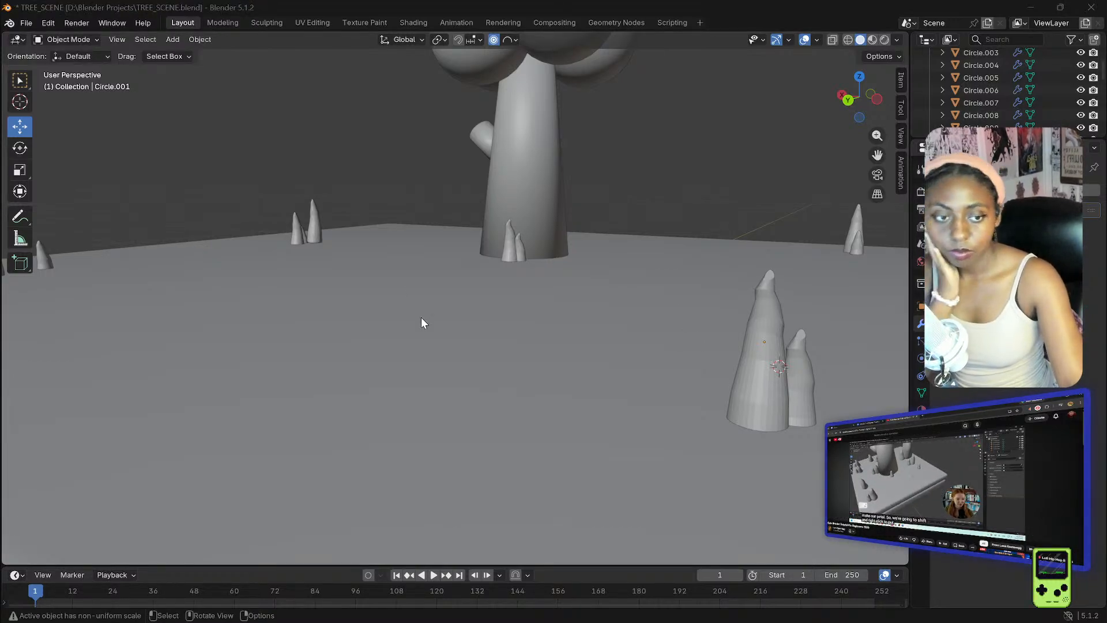
- Select the ground slab and place the 3D cursor on the open ground in front of the tree
middle_click_drag(587, 290, 571, 299)
scroll(600, 262, "down", 5)
middle_click_drag(383, 270, 543, 266)
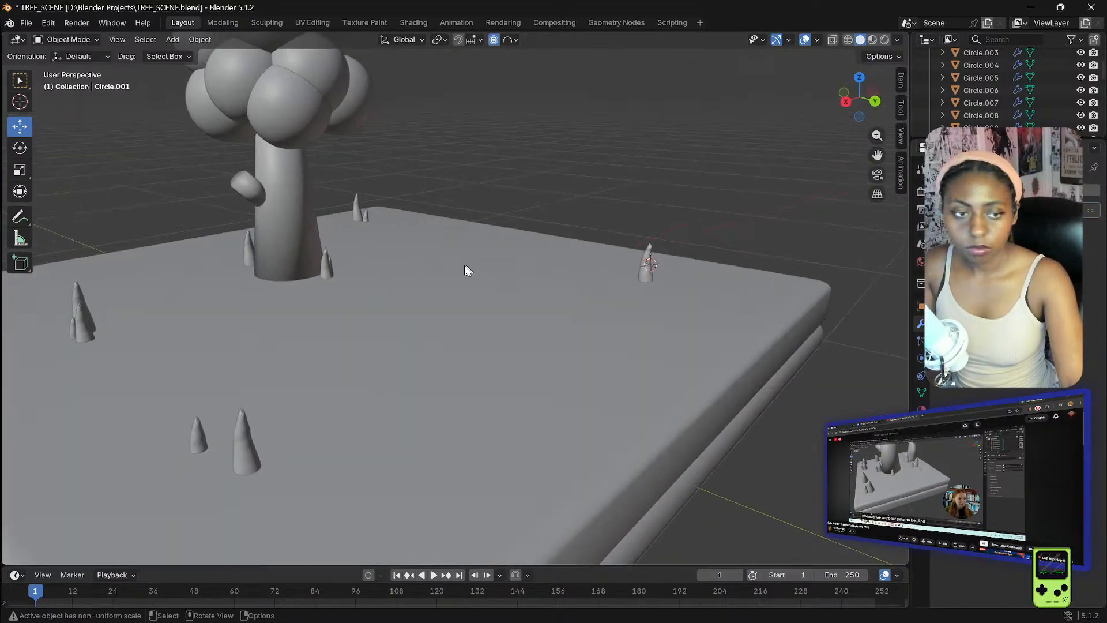
left_click(408, 271)
left_click(534, 197)
left_click(436, 296)
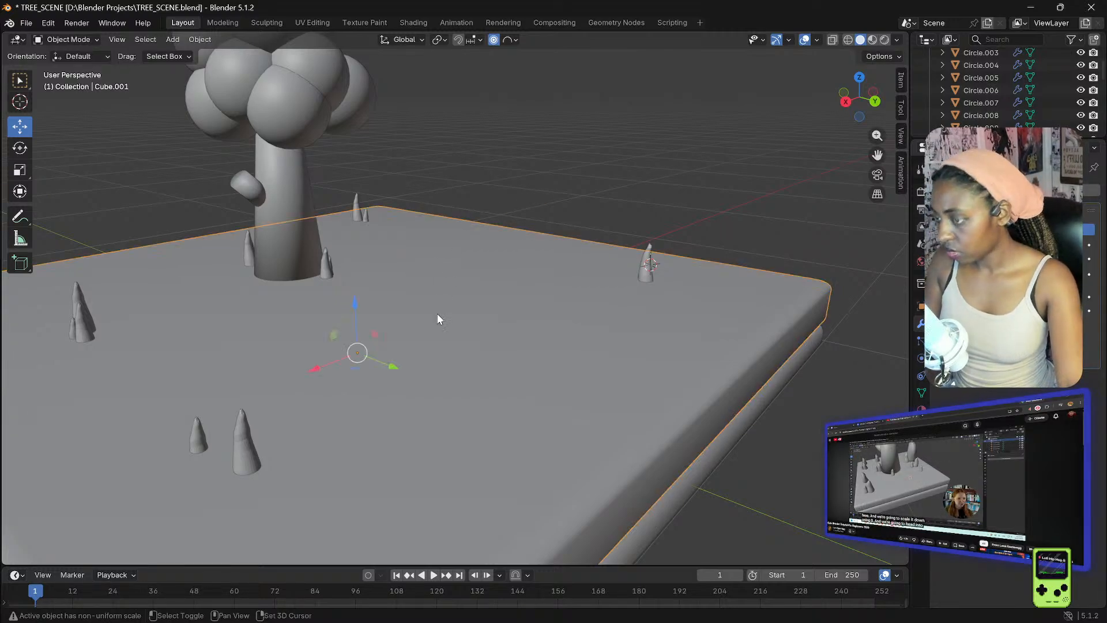
right_click(469, 295, "shift")
right_click(490, 324)
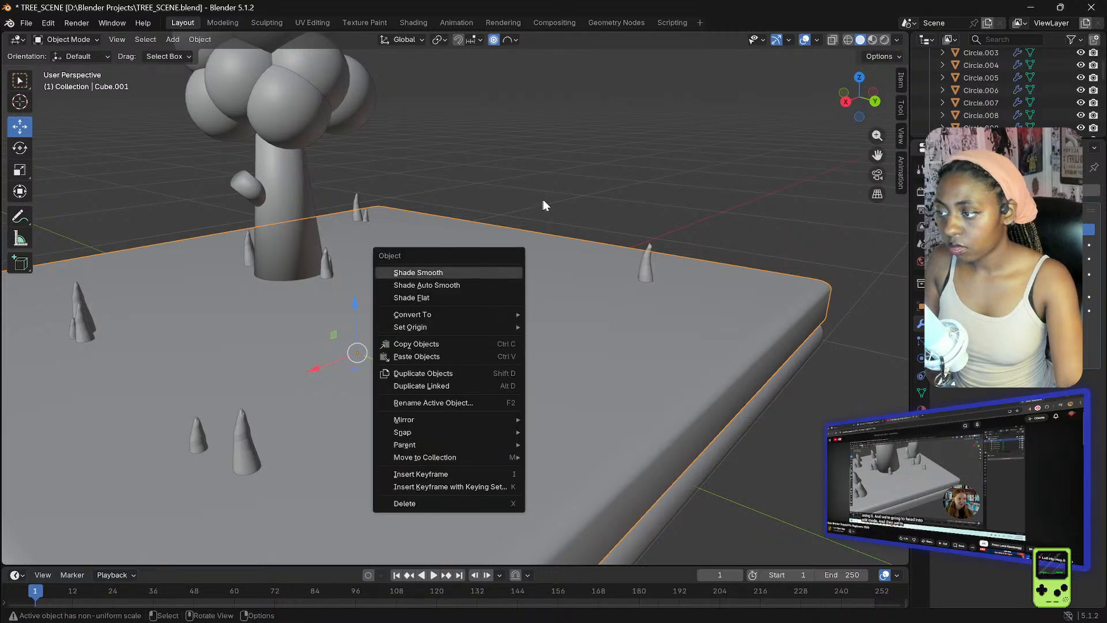
right_click(476, 317, "shift")
middle_click_drag(534, 196, 461, 204)
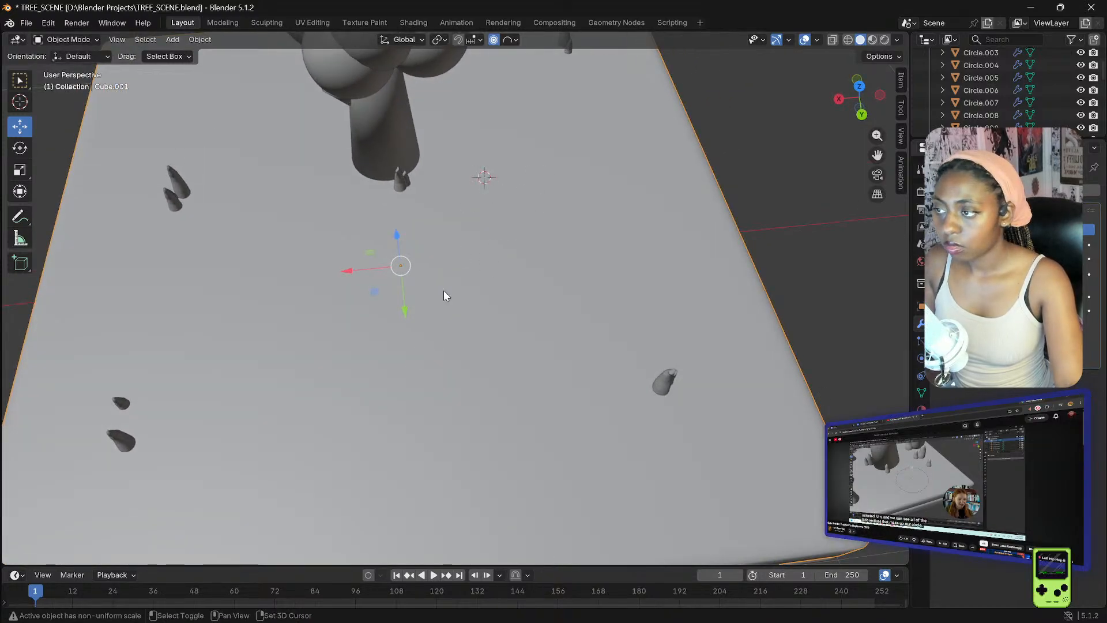
right_click(398, 352, "shift")
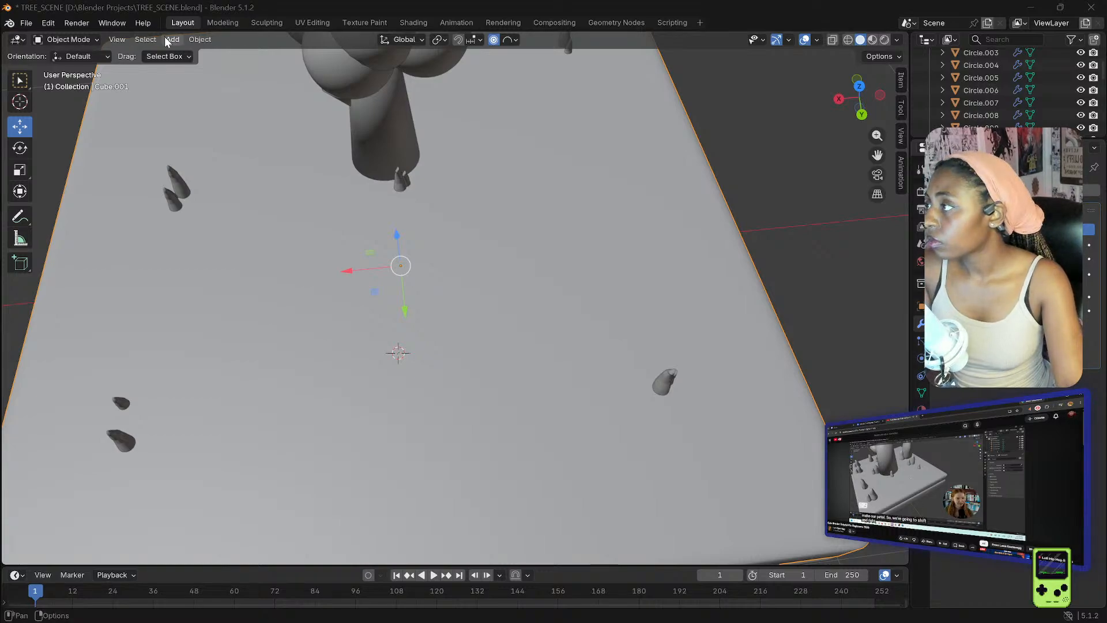
- Add a mesh circle at the 3D cursor and scale it down to fit the open ground beside the tree
left_click(200, 39)
mouse_move(172, 41)
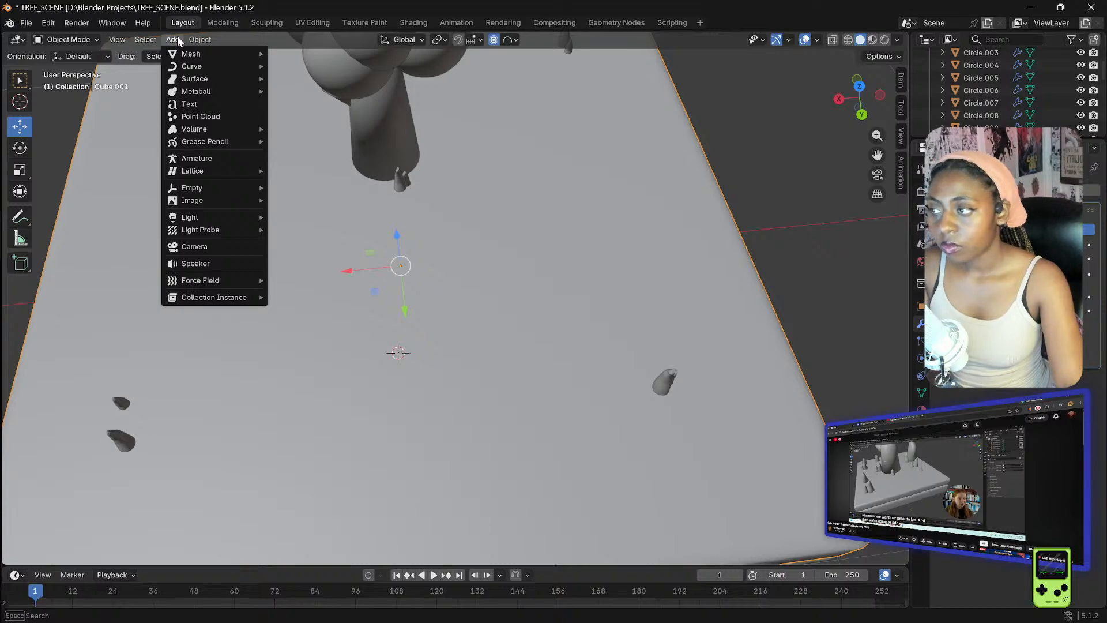
mouse_move(227, 56)
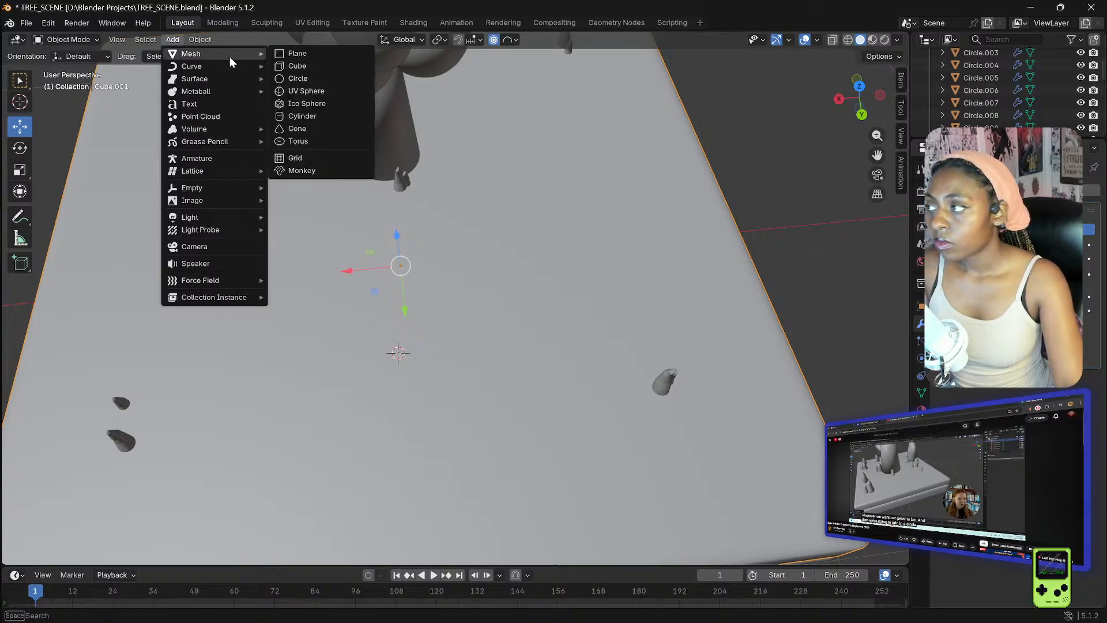
left_click(297, 78)
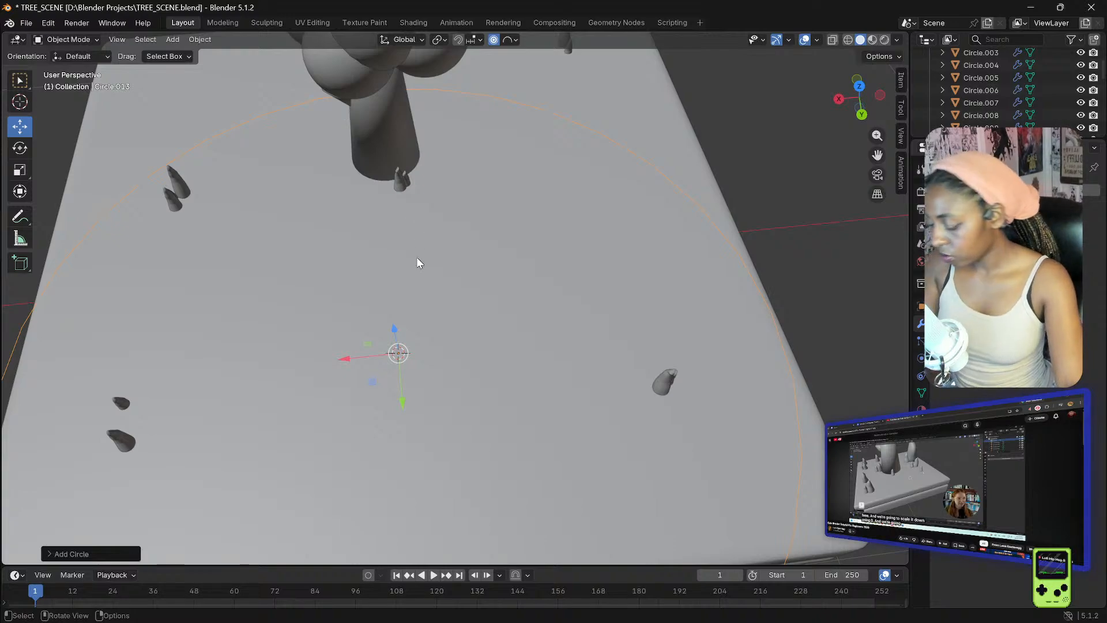
key("s")
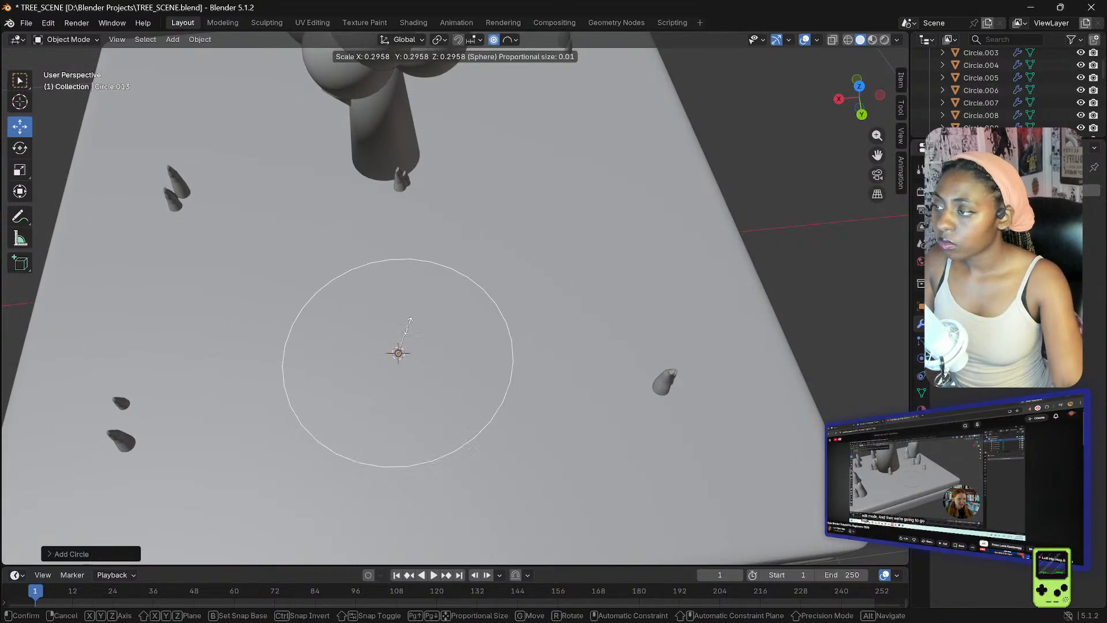
left_click(407, 329)
middle_click_drag(407, 330, 371, 221)
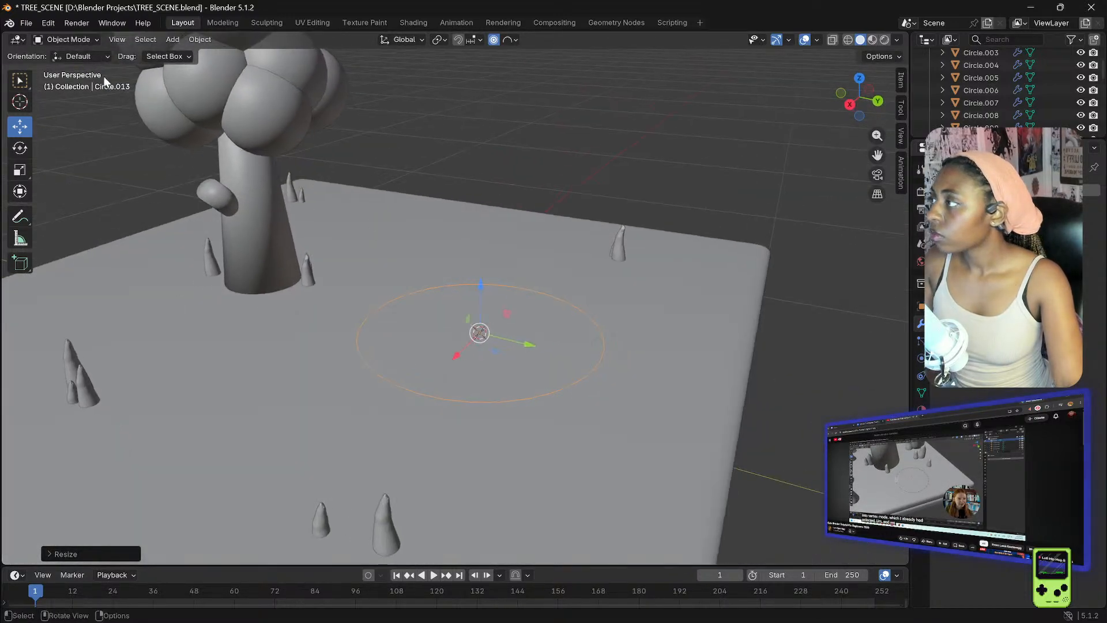
- Put the new circle into Edit Mode with vertex selection active
left_click(86, 39)
left_click(83, 67)
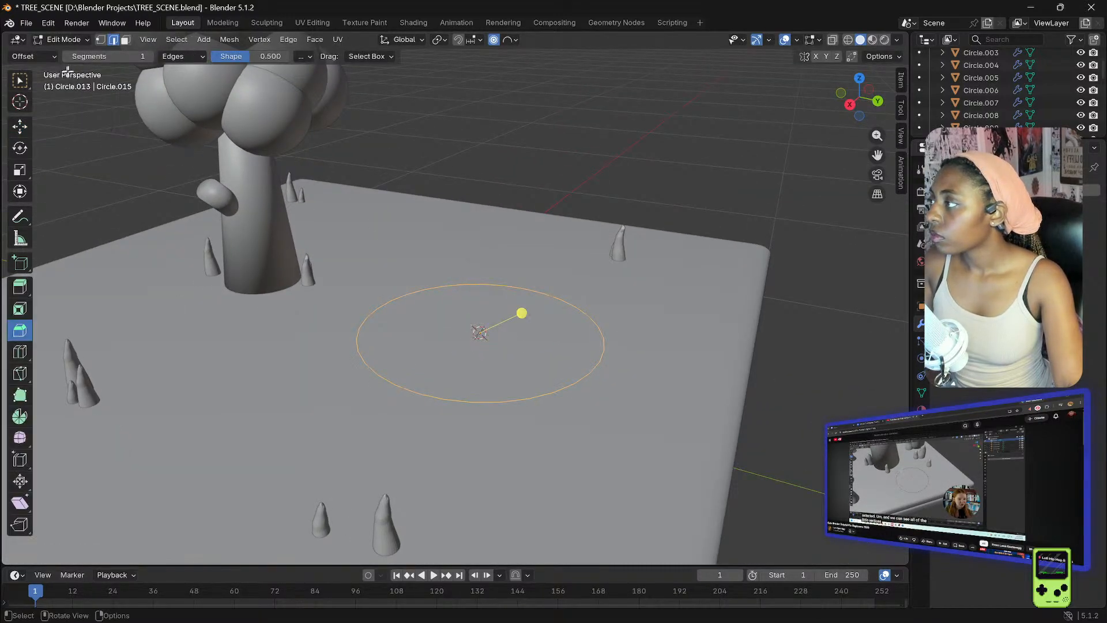
left_click(253, 37)
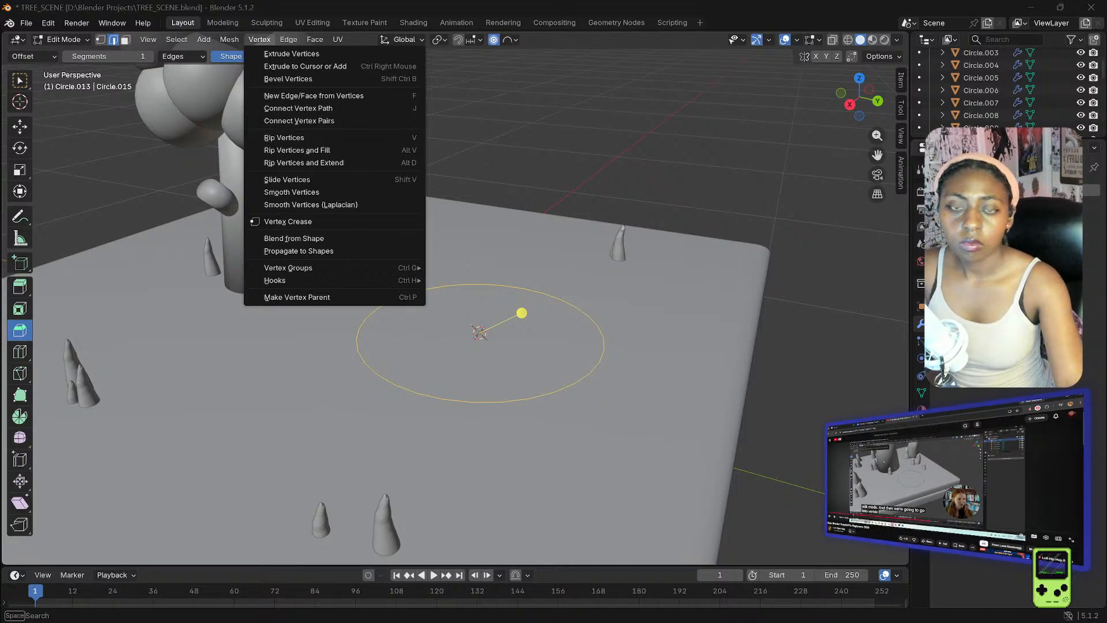
left_click(104, 39)
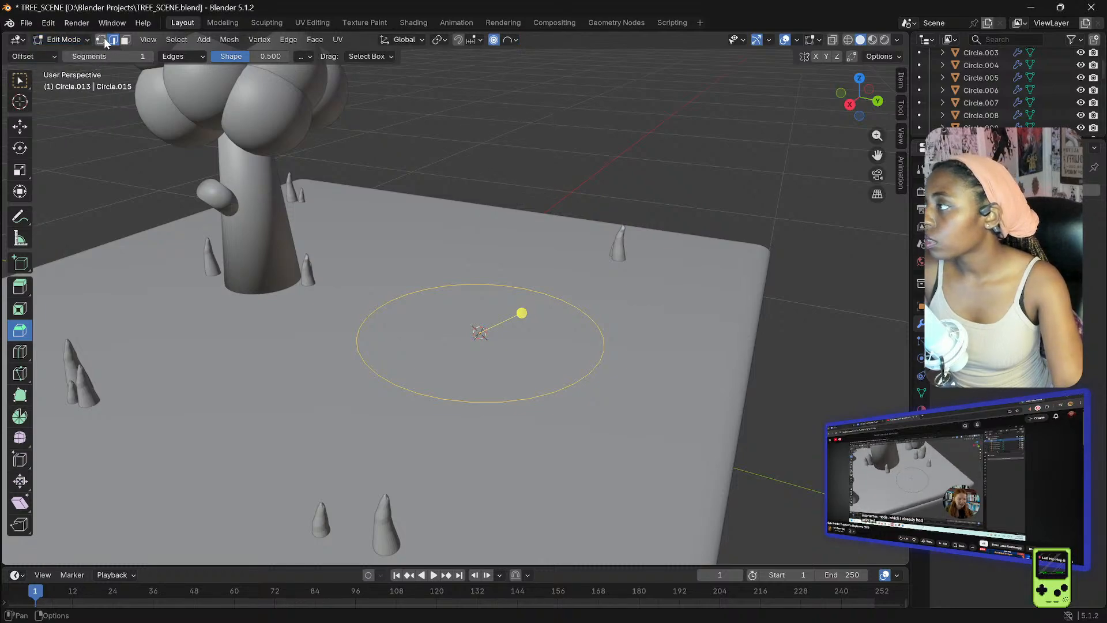
left_click(104, 38)
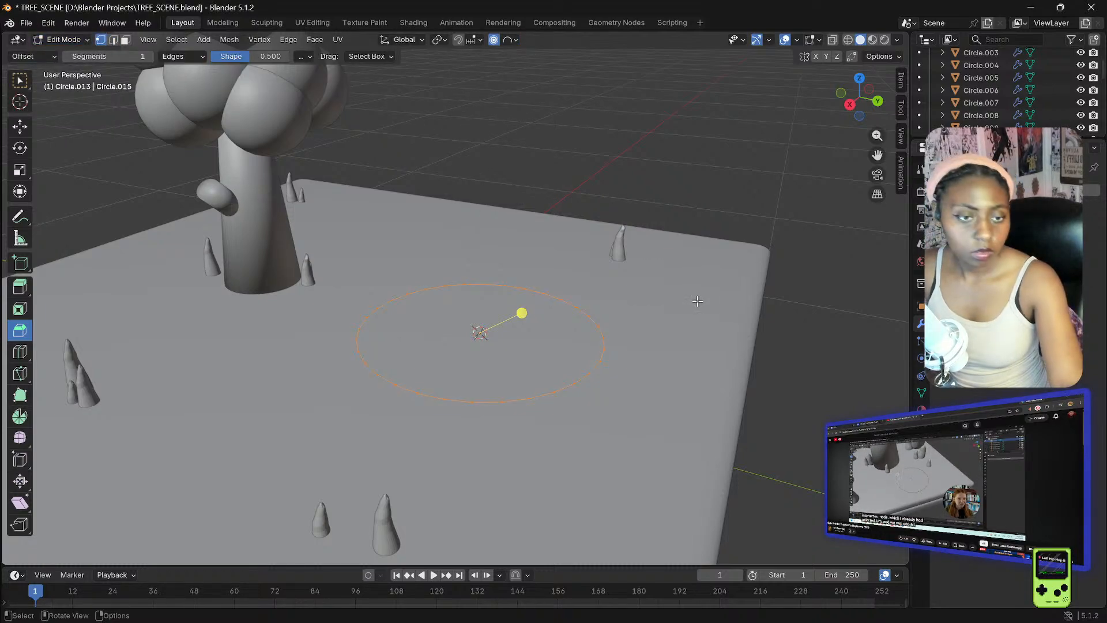
- Set the proportional editing falloff to Smooth and scale the circle's vertices down slightly
scroll(696, 300, "up", 3)
middle_click_drag(695, 300, 634, 300)
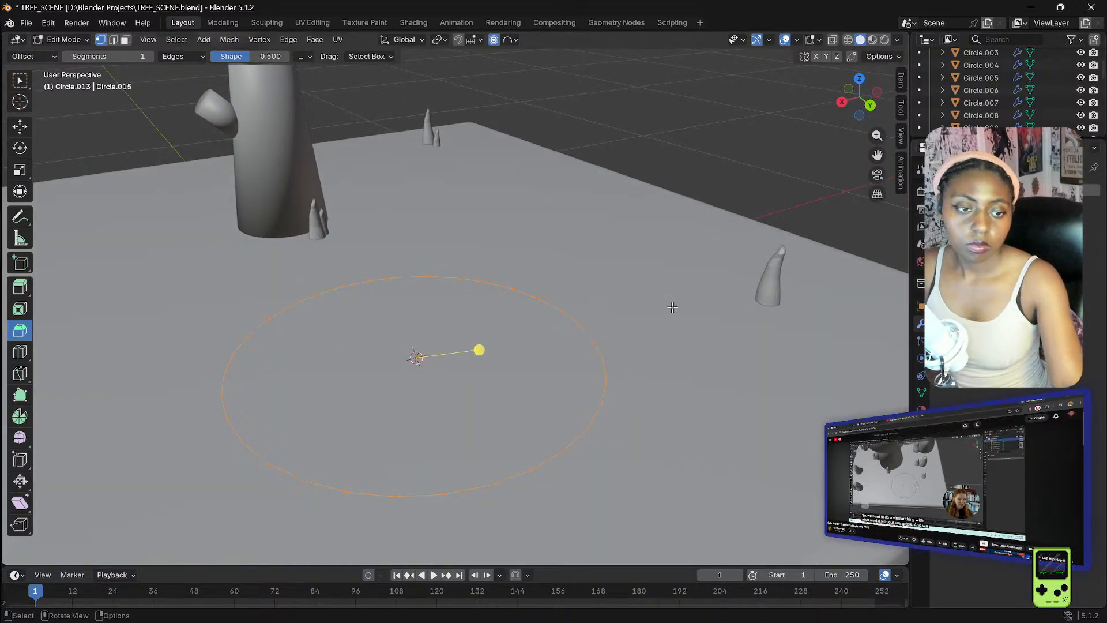
scroll(506, 346, "up", 2)
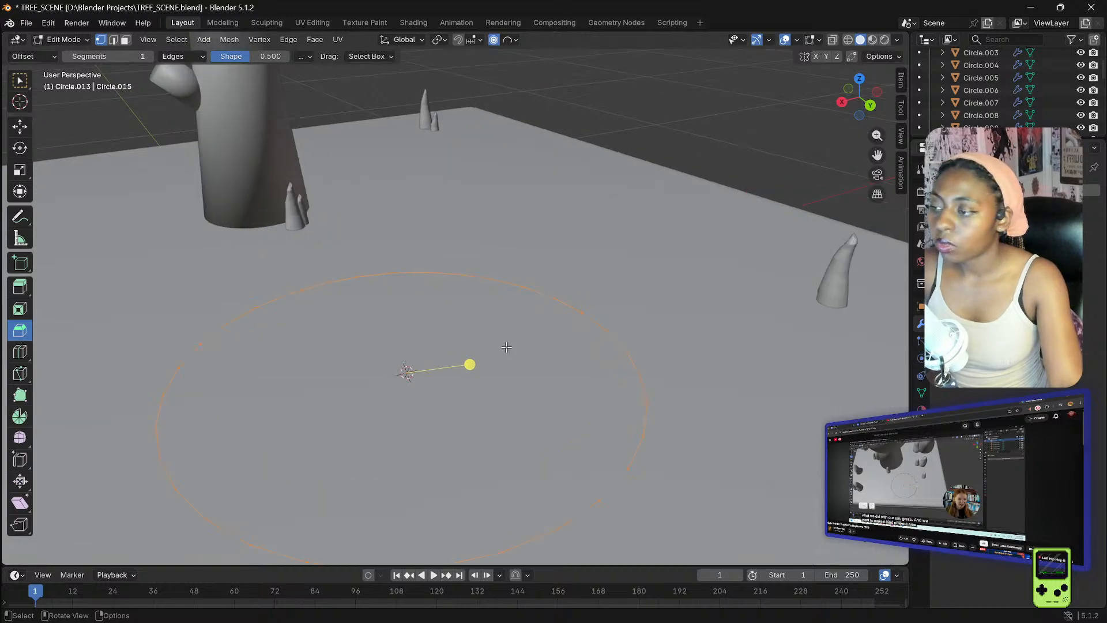
middle_click_drag(506, 346, 710, 198)
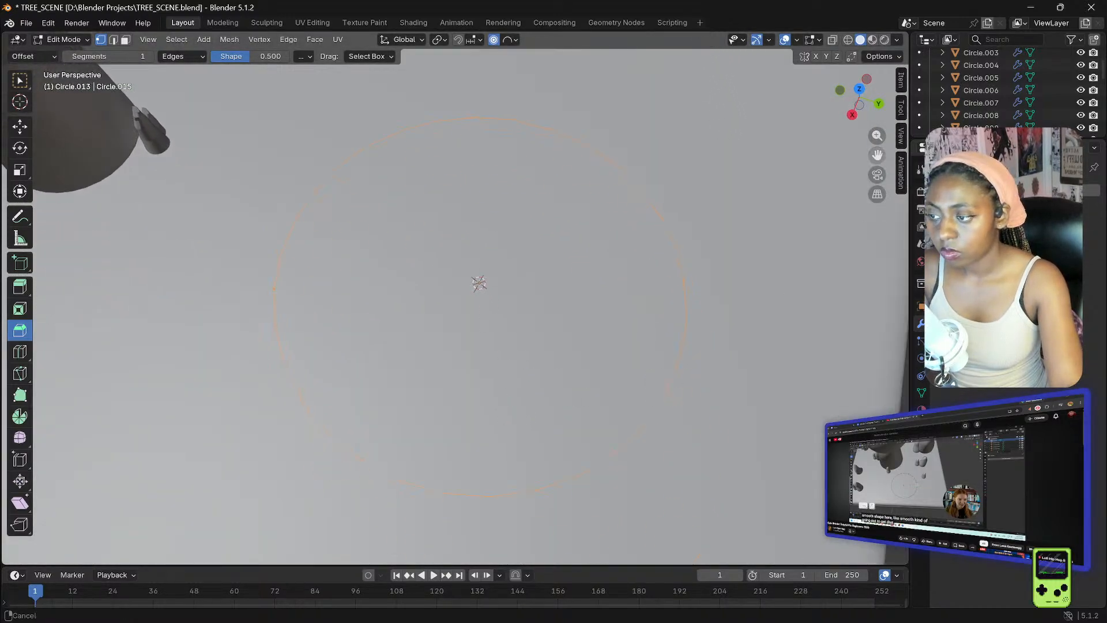
scroll(612, 213, "down", 2)
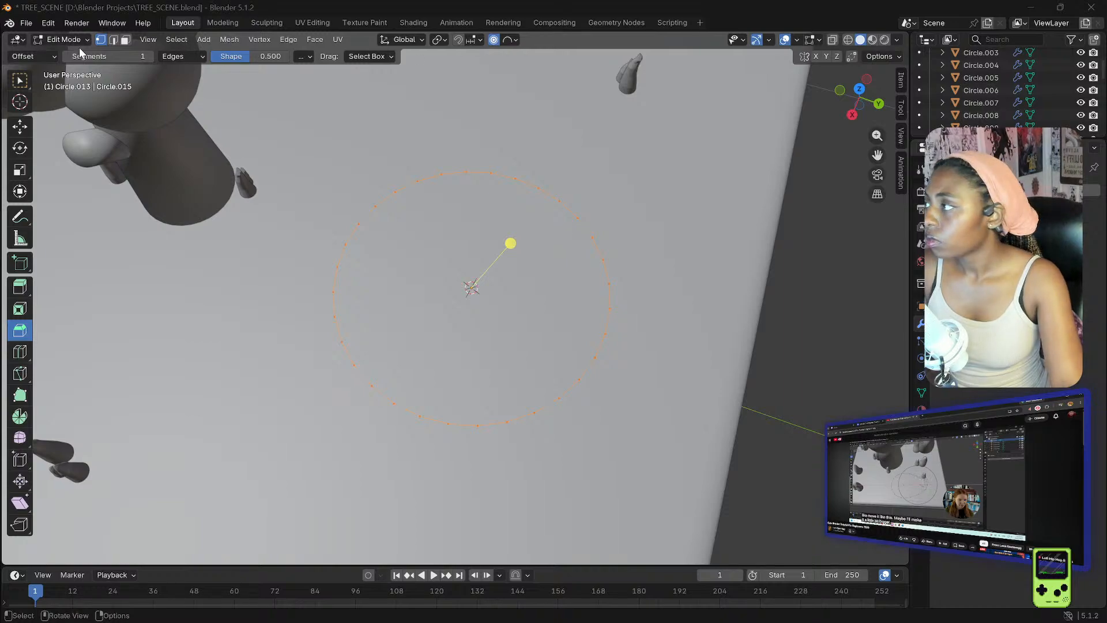
left_click(506, 39)
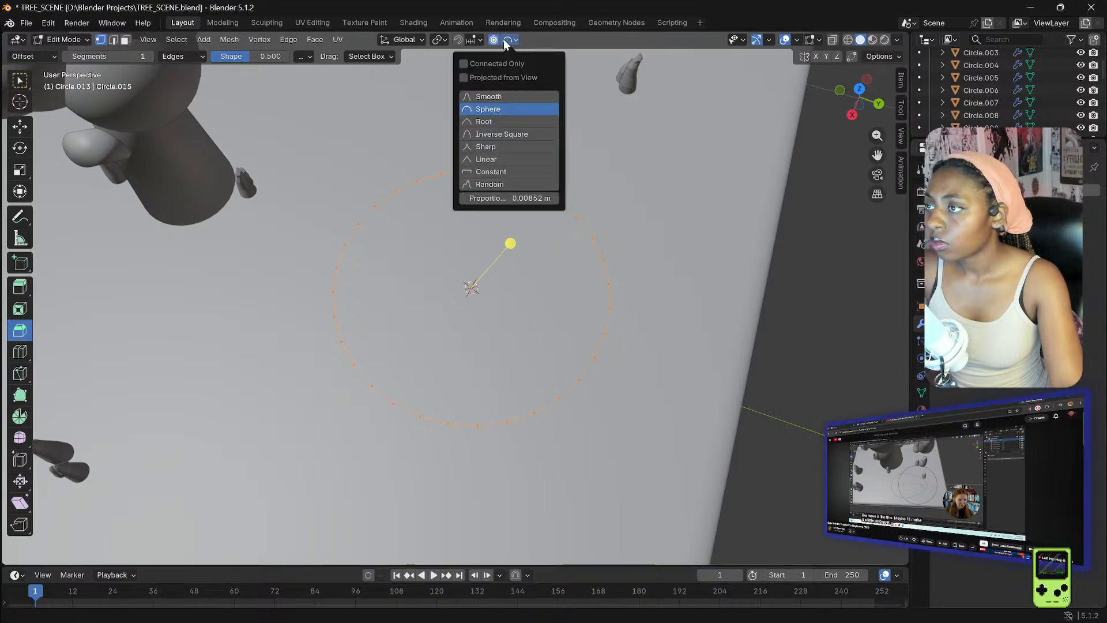
left_click(487, 96)
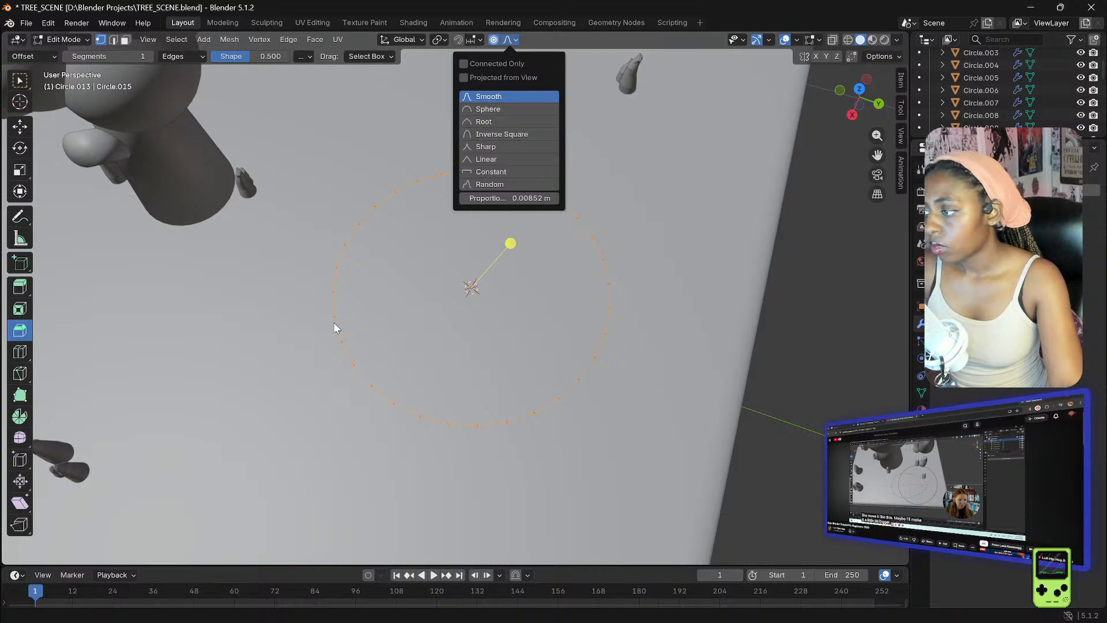
middle_click_drag(363, 156, 384, 145)
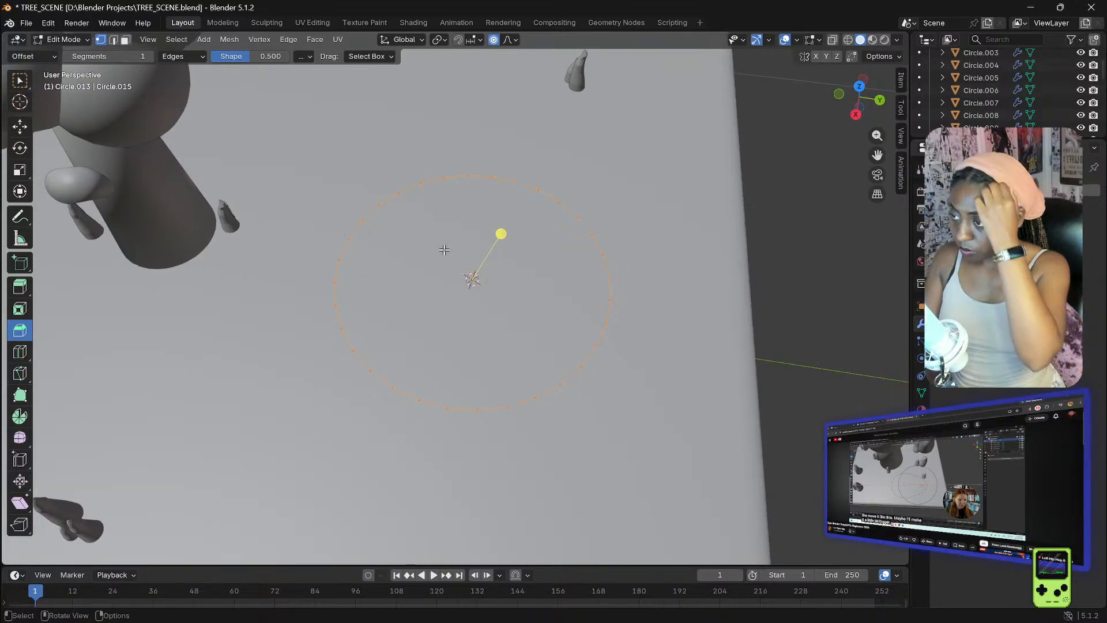
key("s")
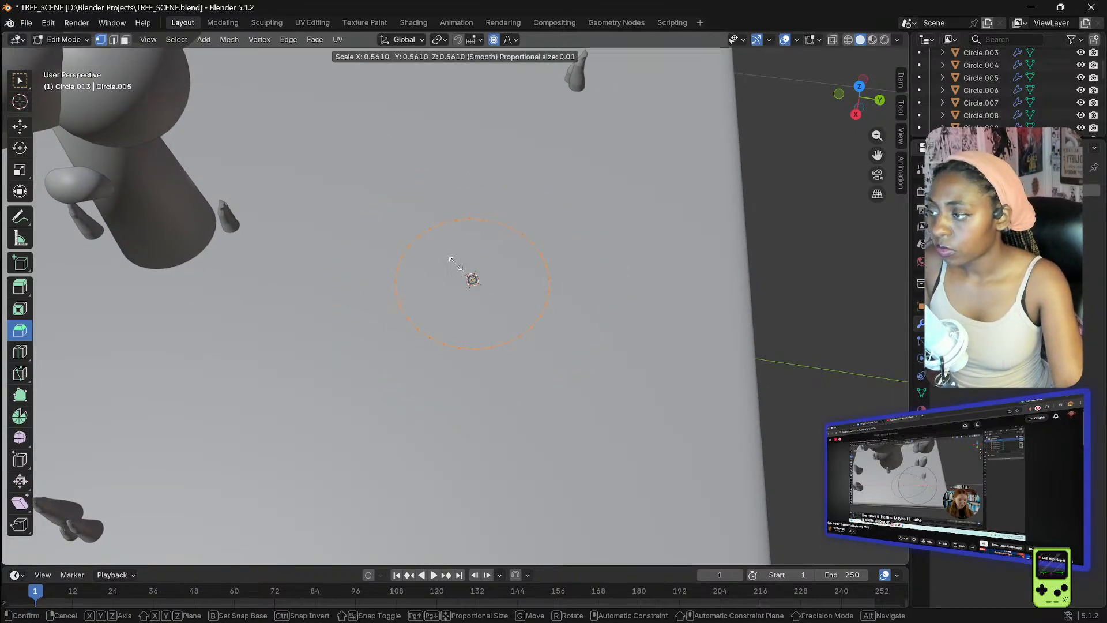
left_click(459, 245)
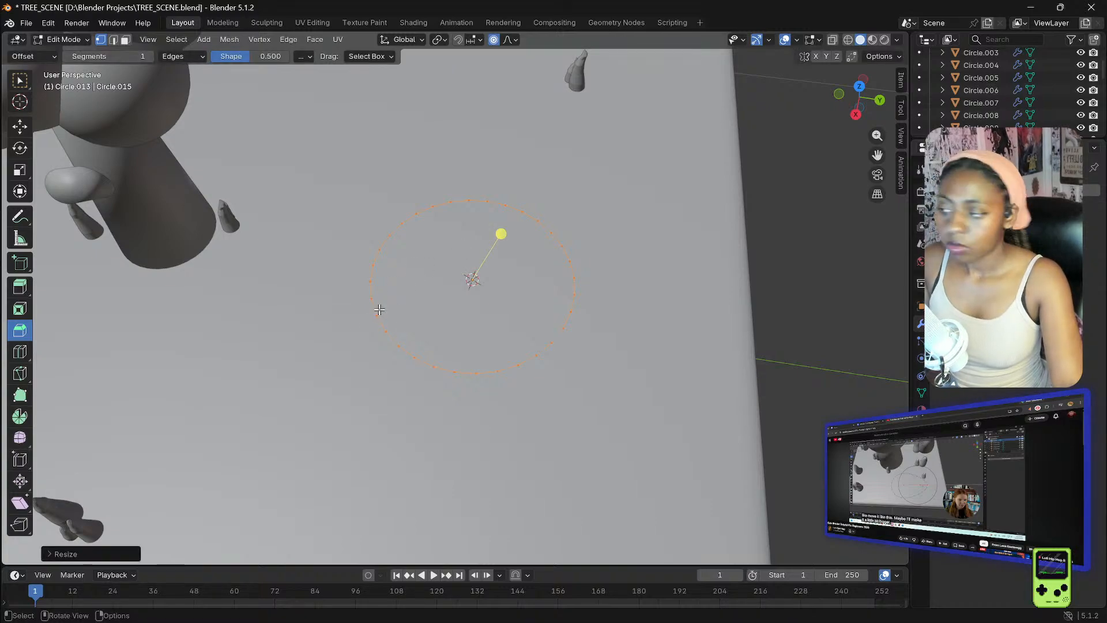
left_click_drag(375, 314, 284, 358)
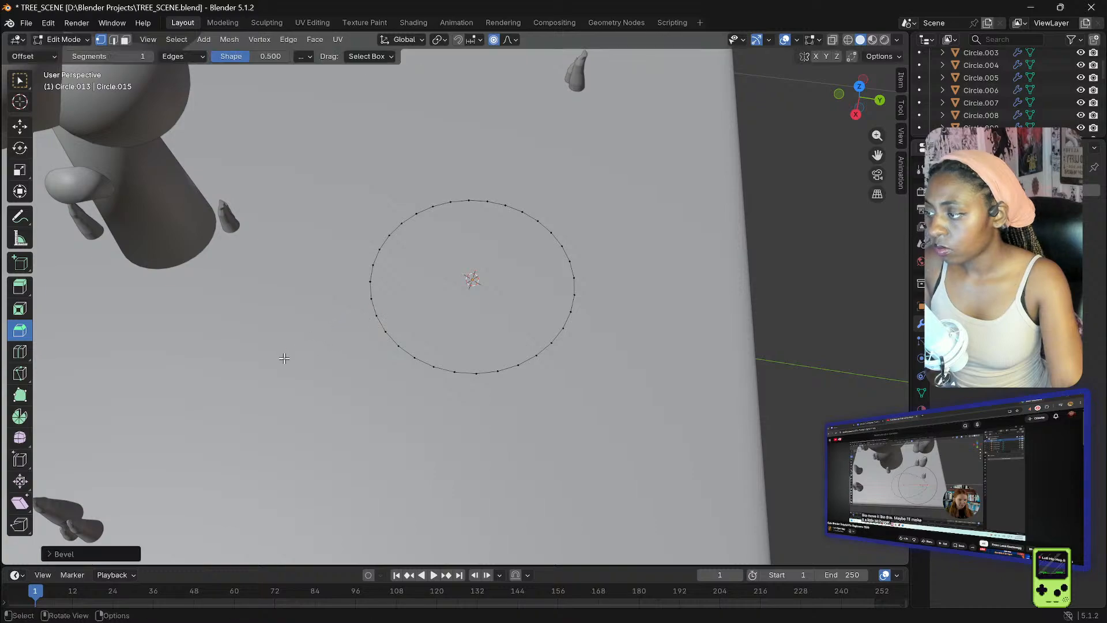
left_click_drag(375, 316, 375, 316)
left_click_drag(317, 333, 377, 314)
left_click(377, 316)
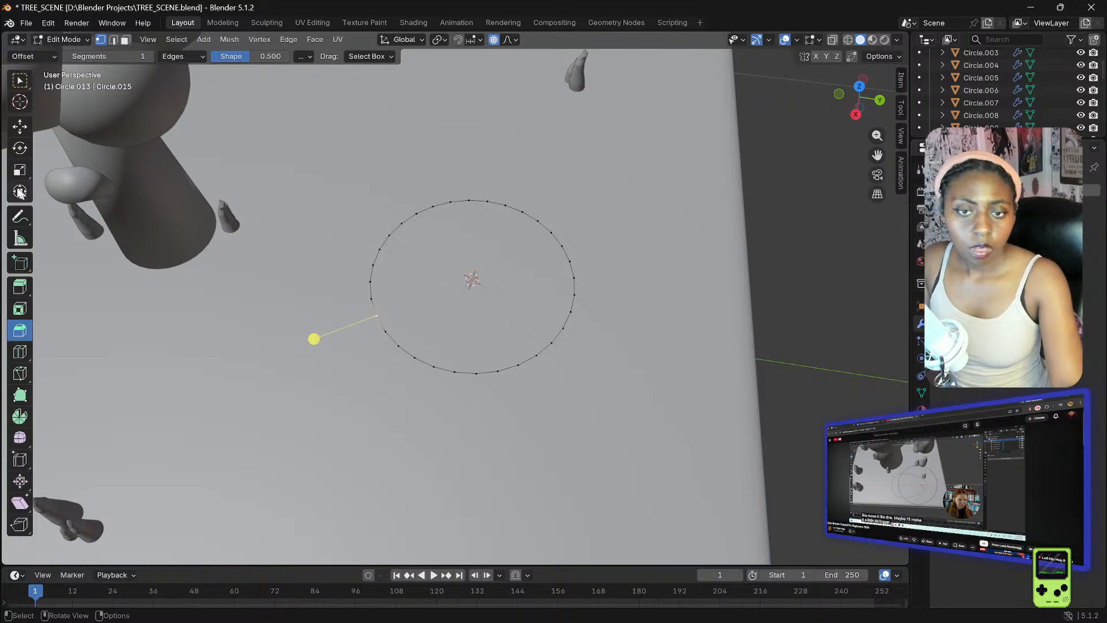
- Move a vertex on the circle's tree-facing side toward the trunk with proportional editing, stretching the outline into a teardrop
left_click(20, 126)
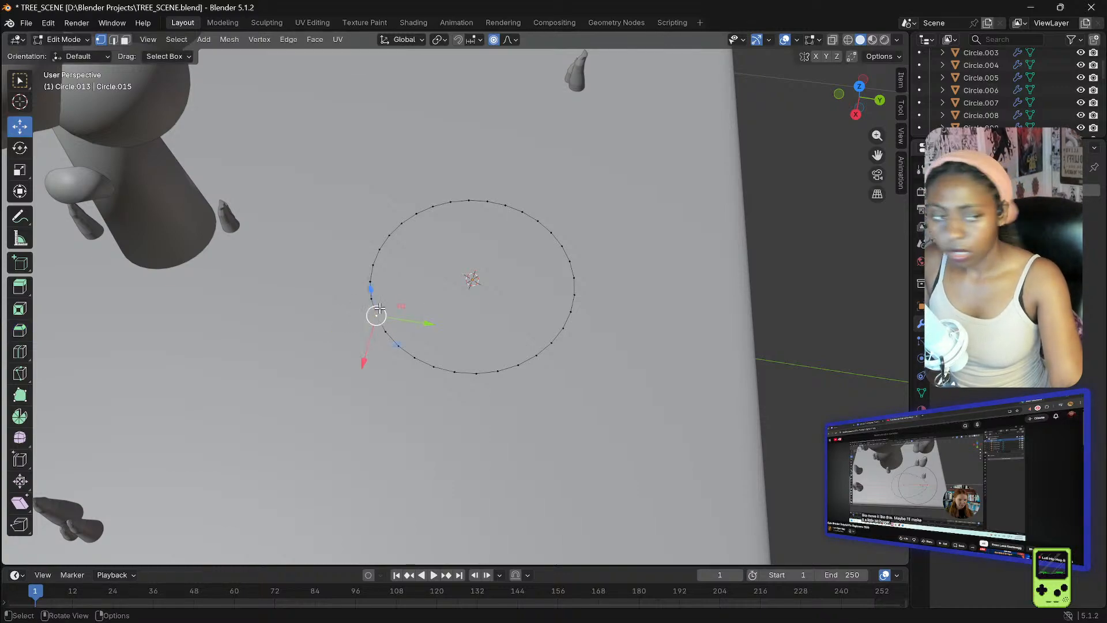
mouse_move(376, 314)
left_mouse_down()
mouse_move(354, 323)
mouse_move(378, 312)
left_mouse_up()
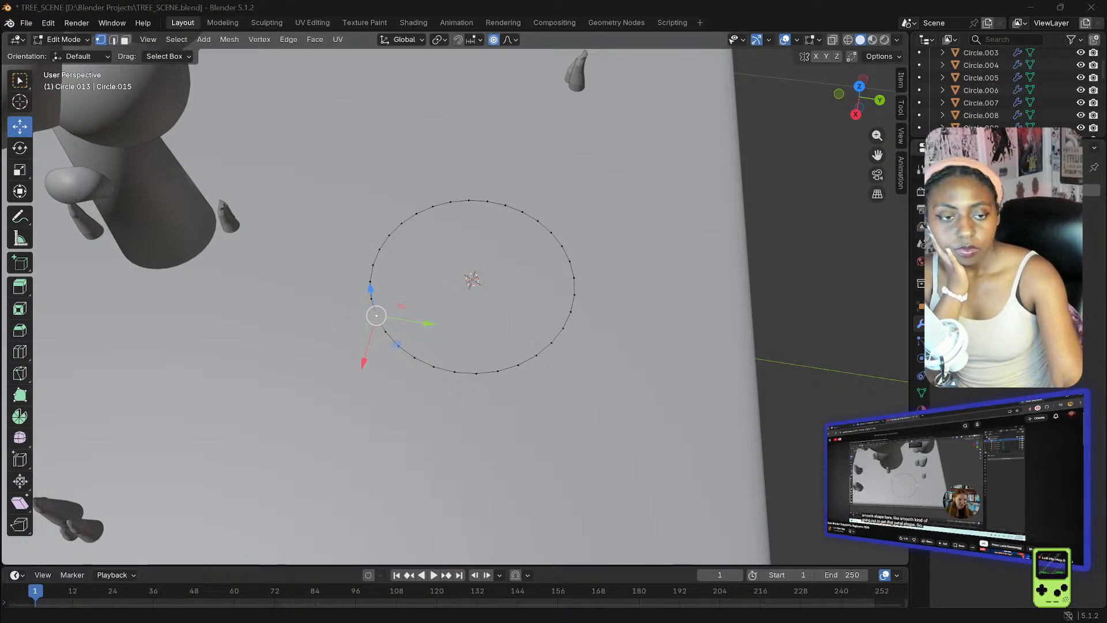
left_click(494, 39)
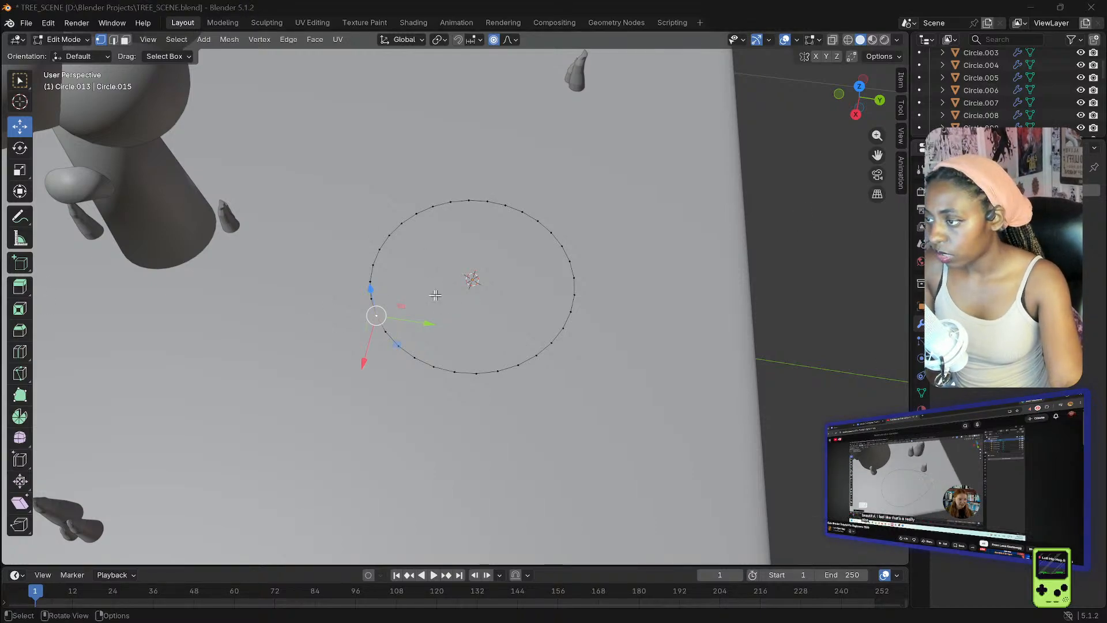
left_click(376, 318)
scroll(376, 317, "up", 1)
scroll(376, 318, "down", 1)
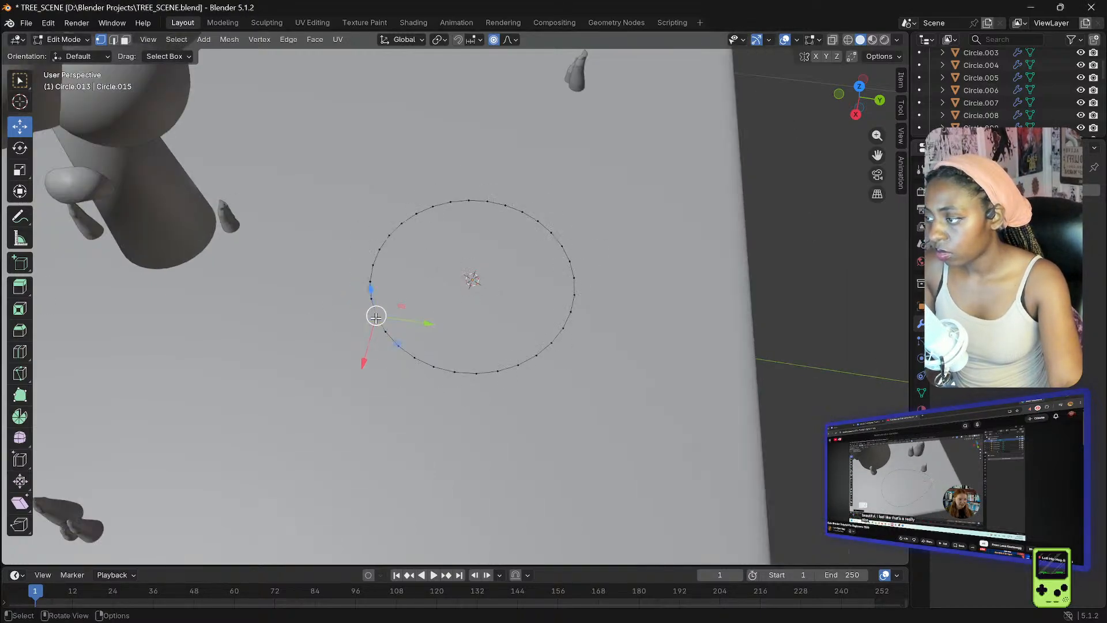
left_click(371, 296)
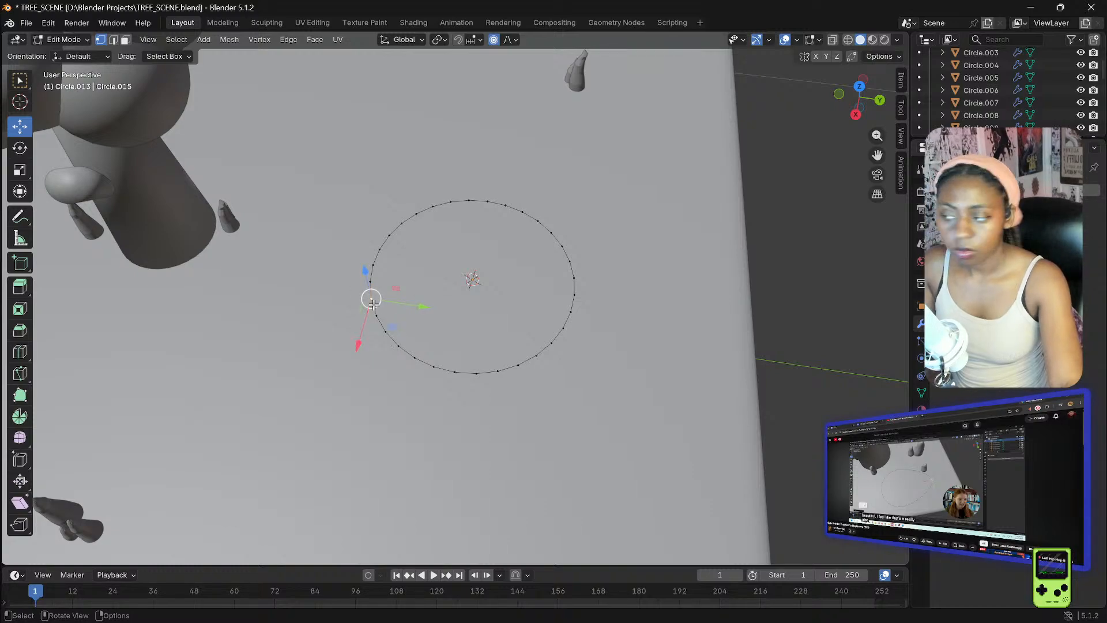
left_click_drag(371, 299, 314, 295)
scroll(367, 299, "down", 20)
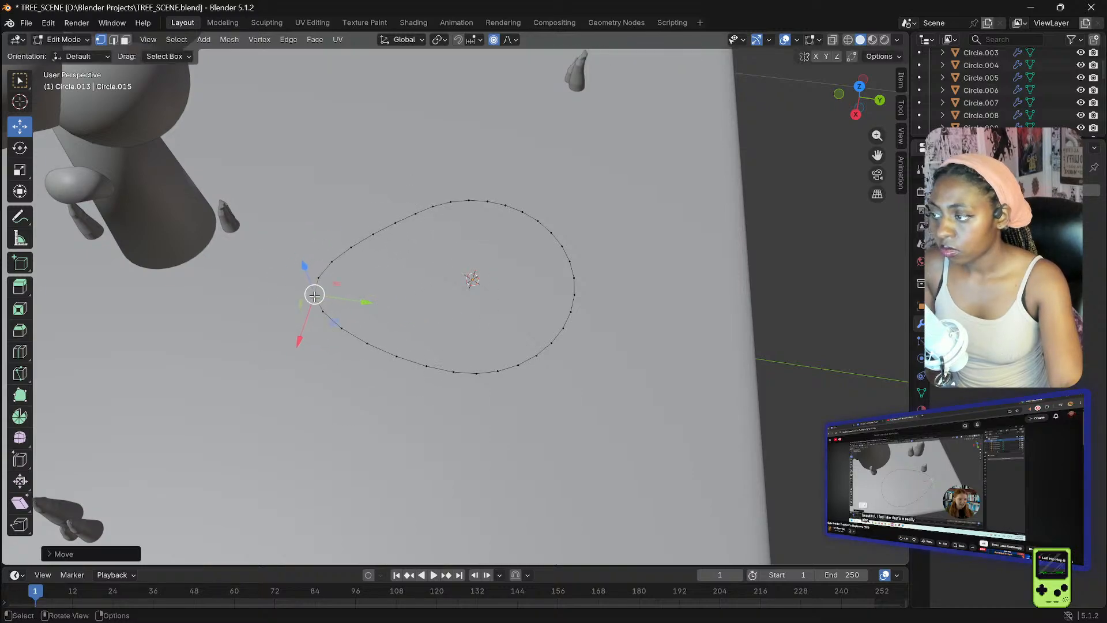
- Shift a vertex on the outline's front edge along Z and pull it outward along X to form a second rounded corner
left_click(397, 358)
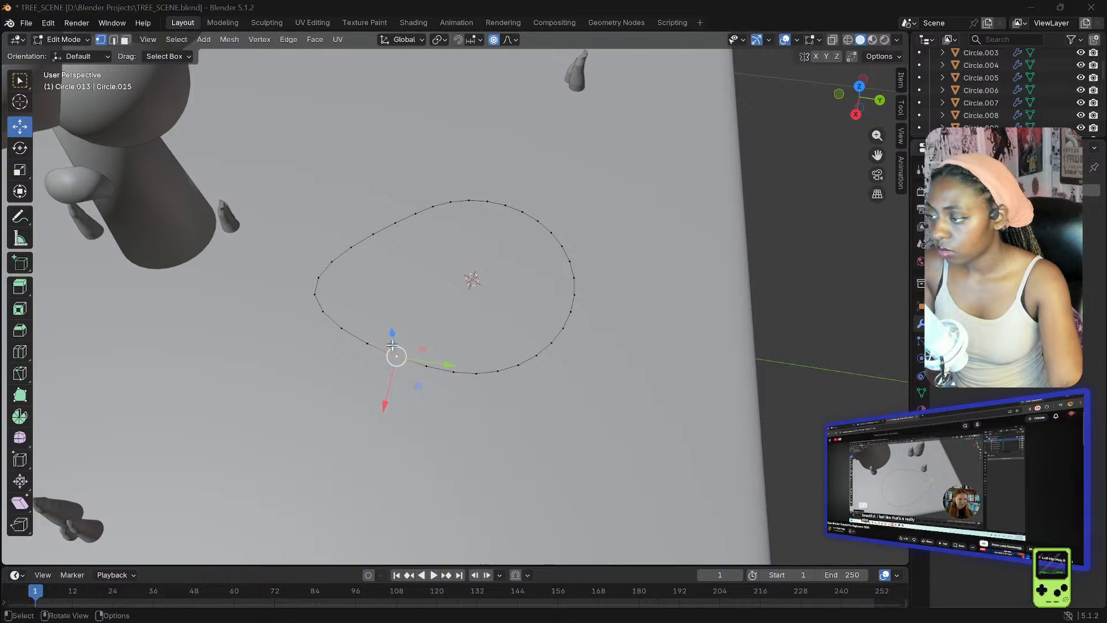
scroll(406, 344, "down", 1)
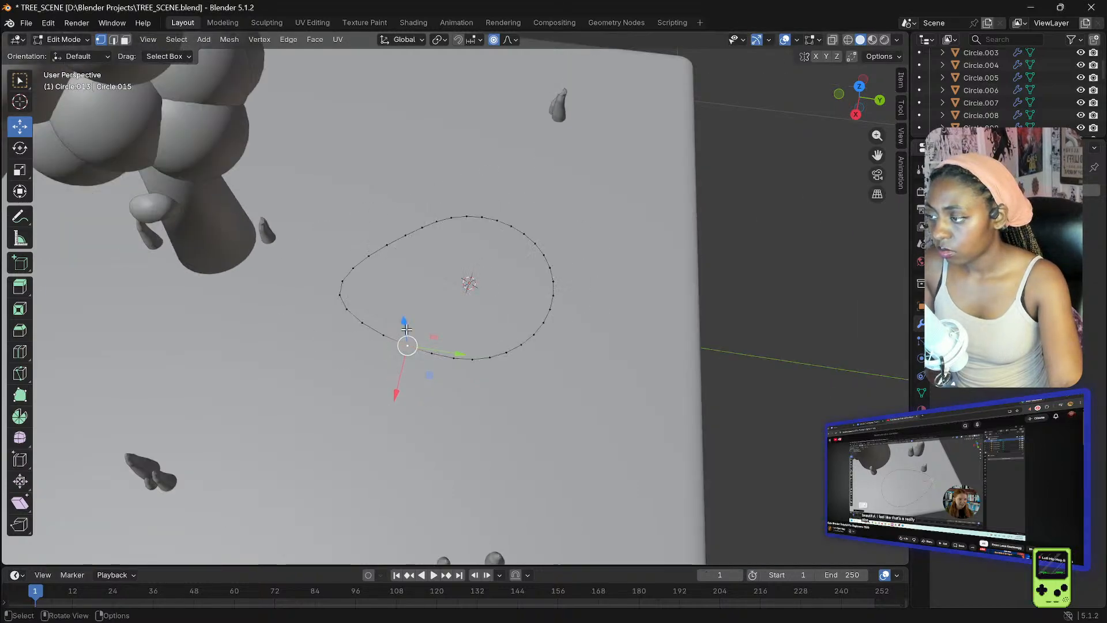
left_click_drag(407, 329, 436, 307)
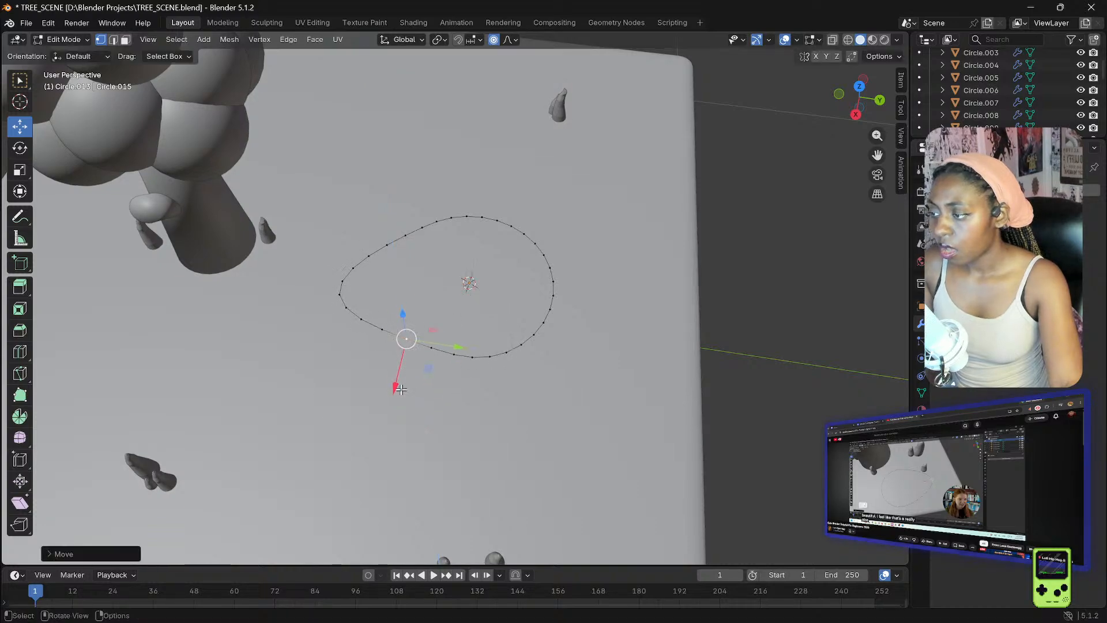
left_click_drag(394, 387, 321, 461)
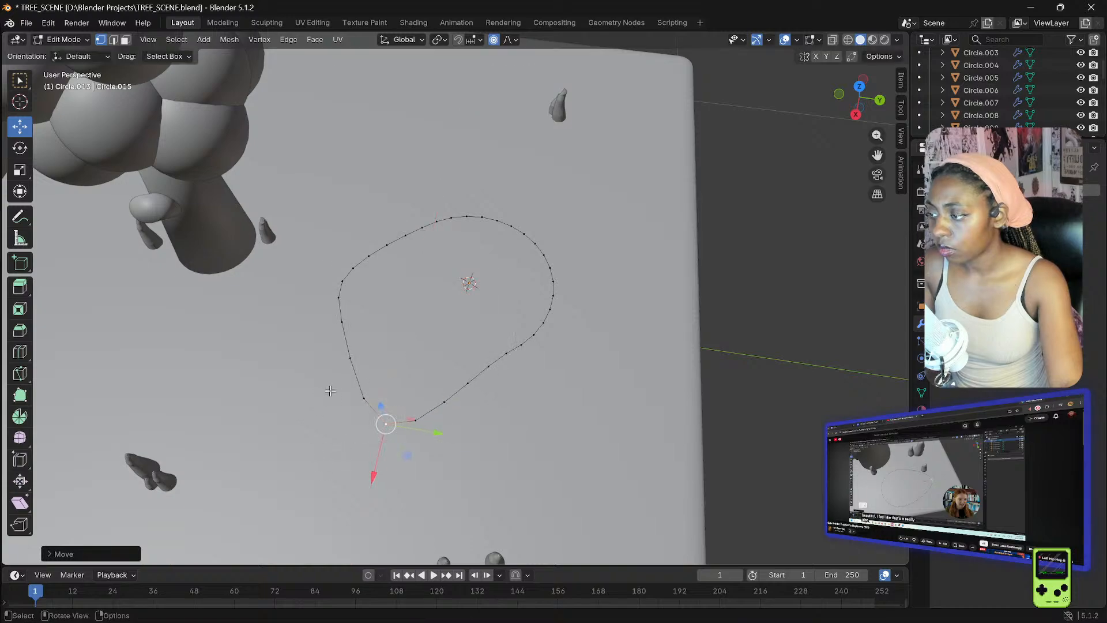
- Pull two vertices on the outline's tree-facing side outward along X and Y to round out the corner
left_click(351, 357)
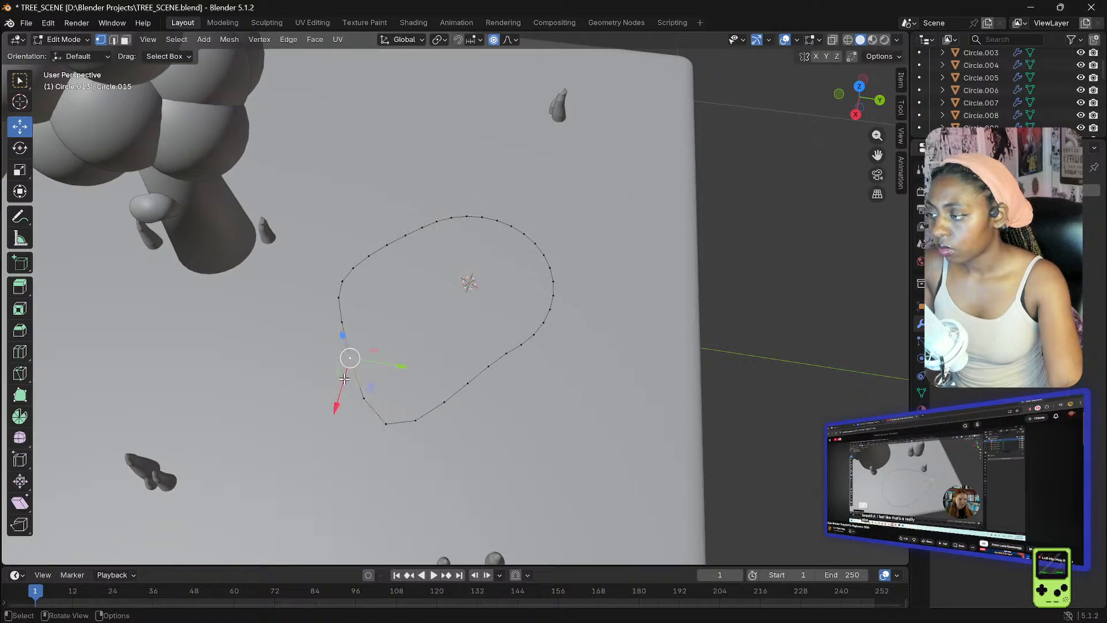
left_click_drag(338, 406, 276, 423)
left_click(337, 340)
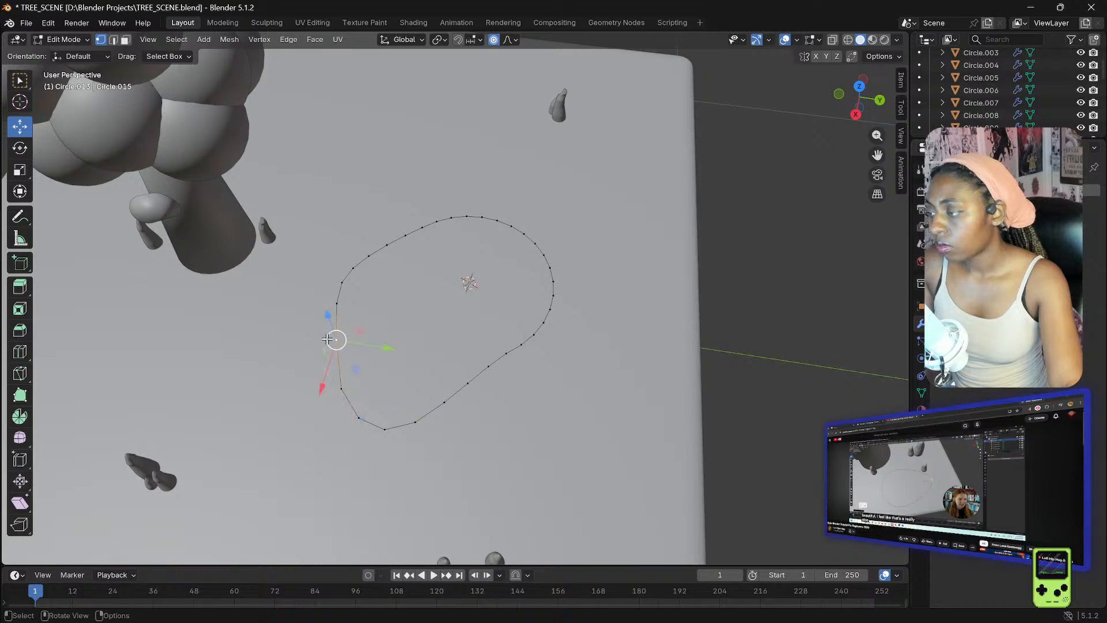
left_click_drag(390, 348, 368, 357)
scroll(468, 264, "down", 3)
middle_click_drag(620, 290, 474, 246)
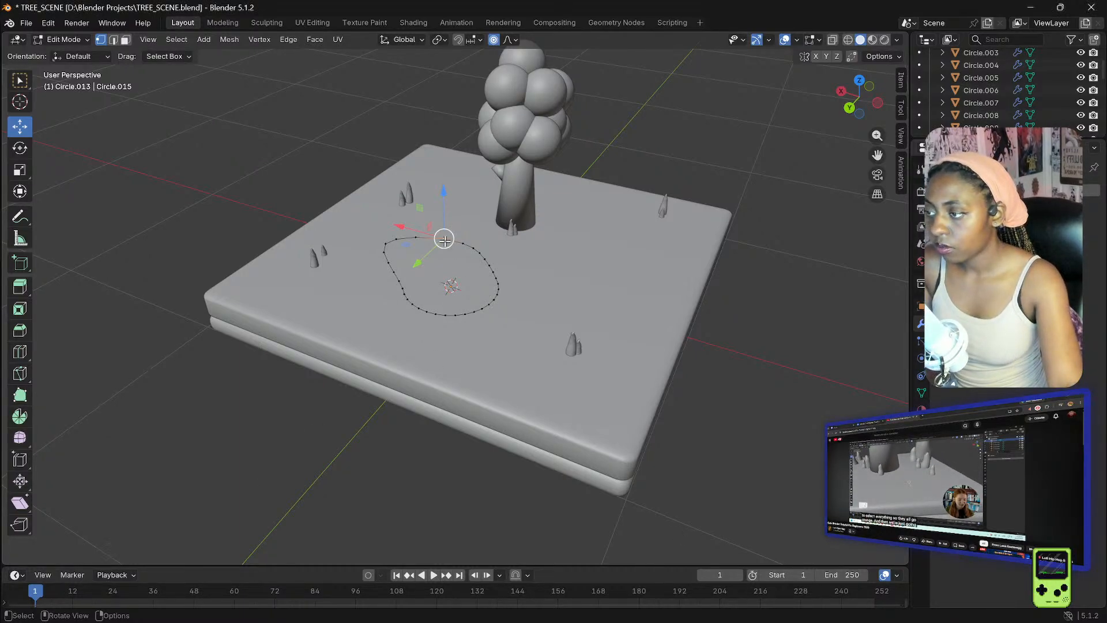
key("a")
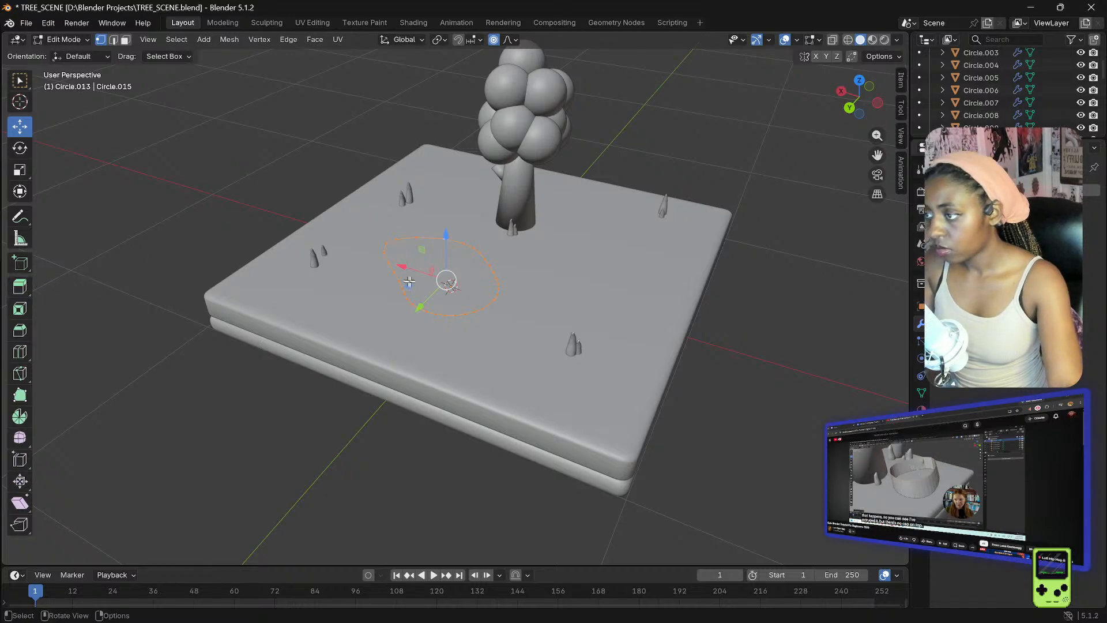
key("e")
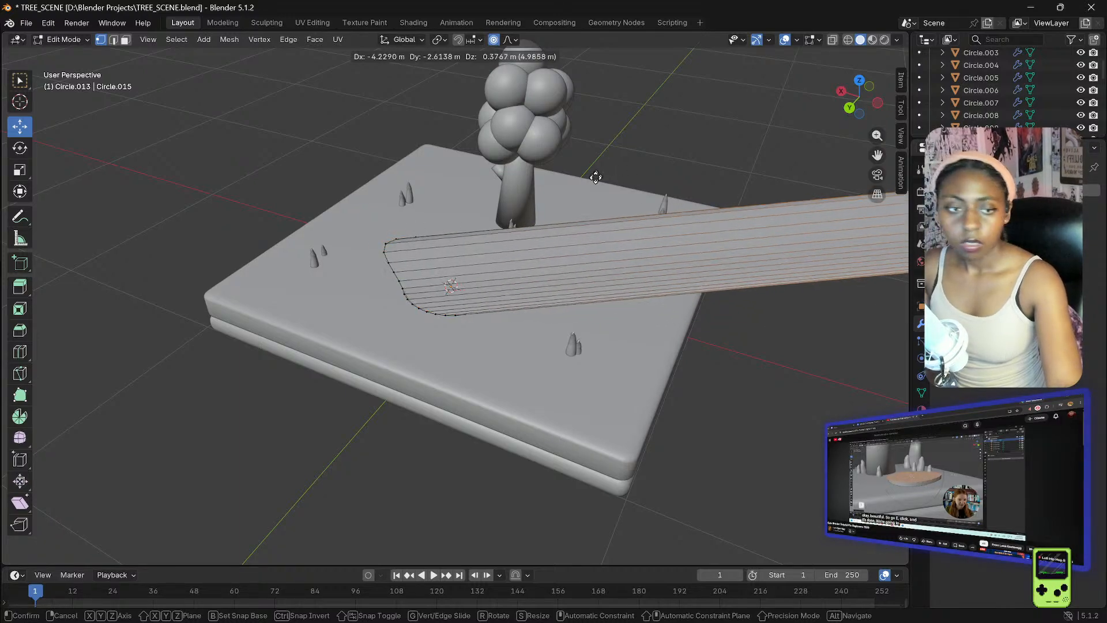
right_click(441, 295)
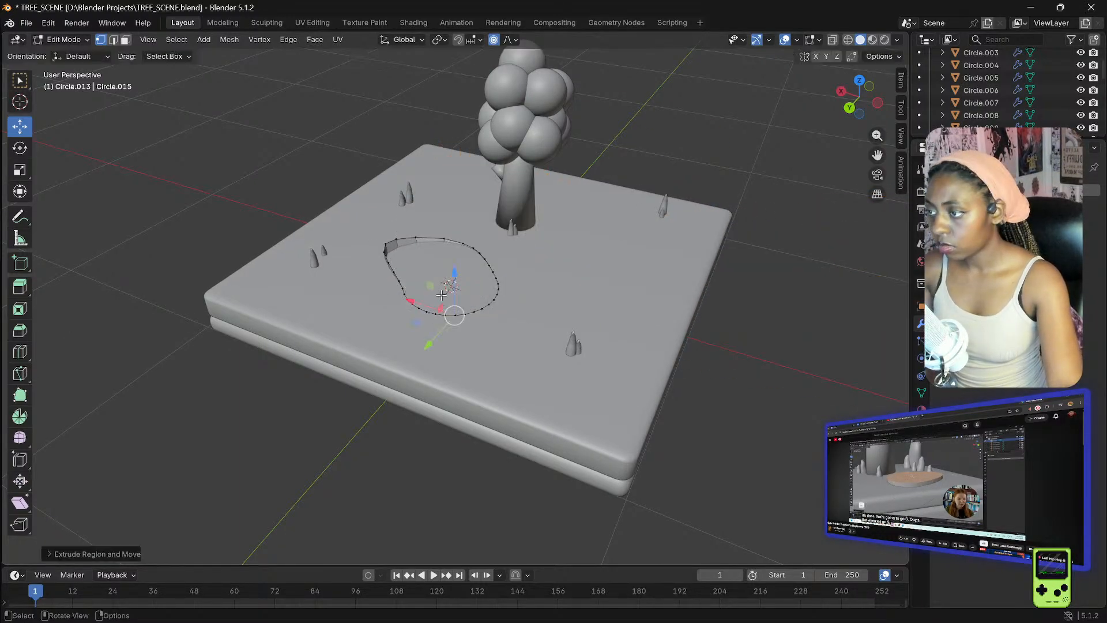
key("ctrl+z")
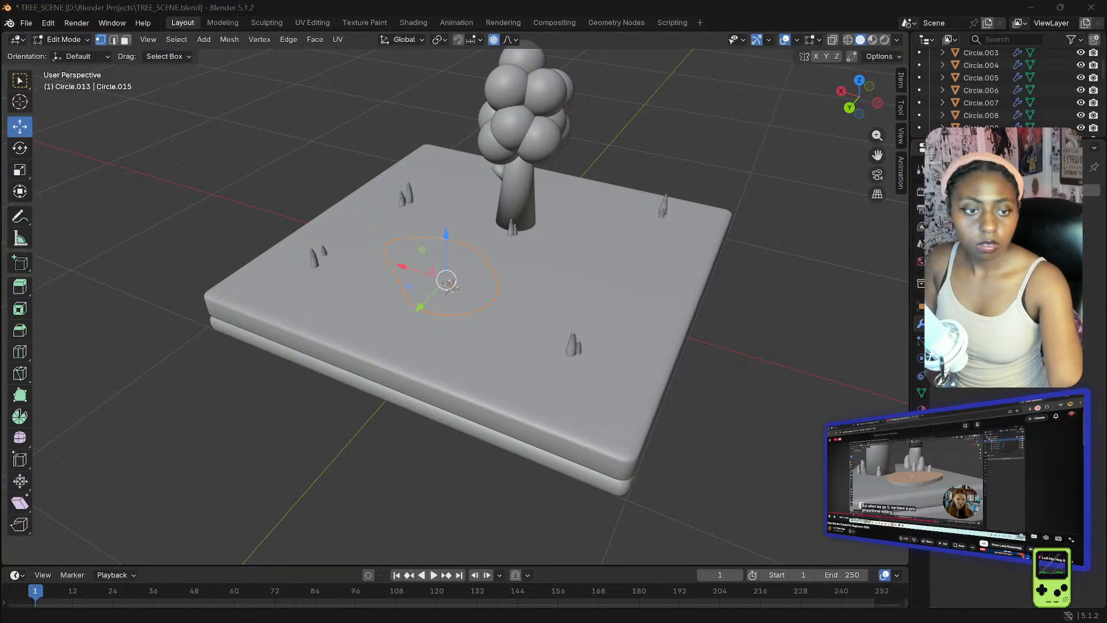
- Select all of the outline's vertices and fill them with a single face
scroll(451, 287, "up", 5)
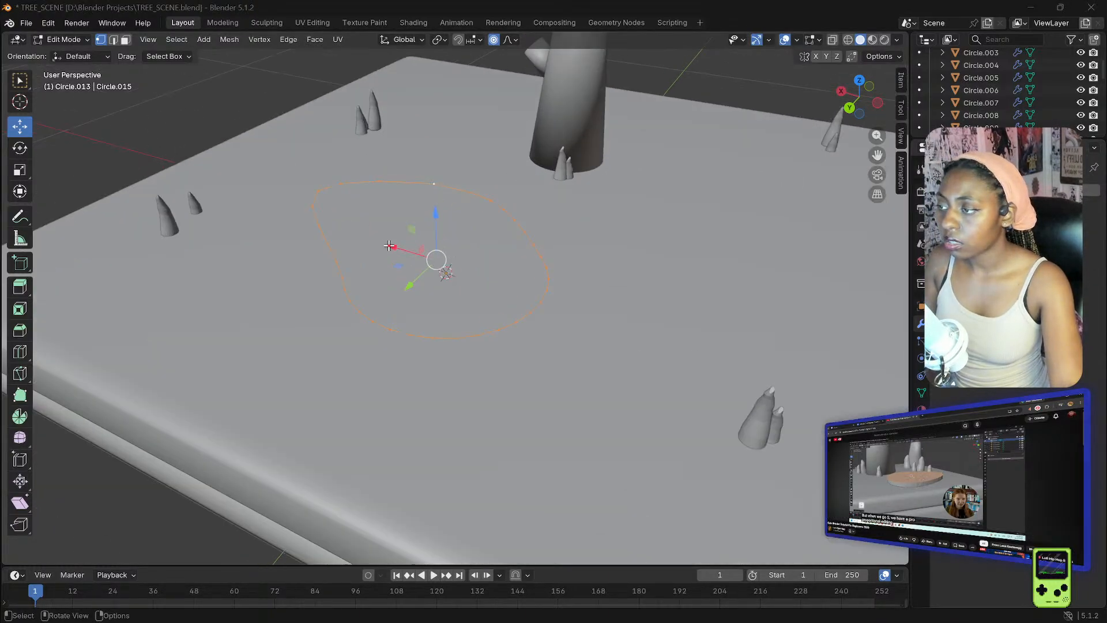
middle_click_drag(419, 237, 366, 220)
left_click(355, 223)
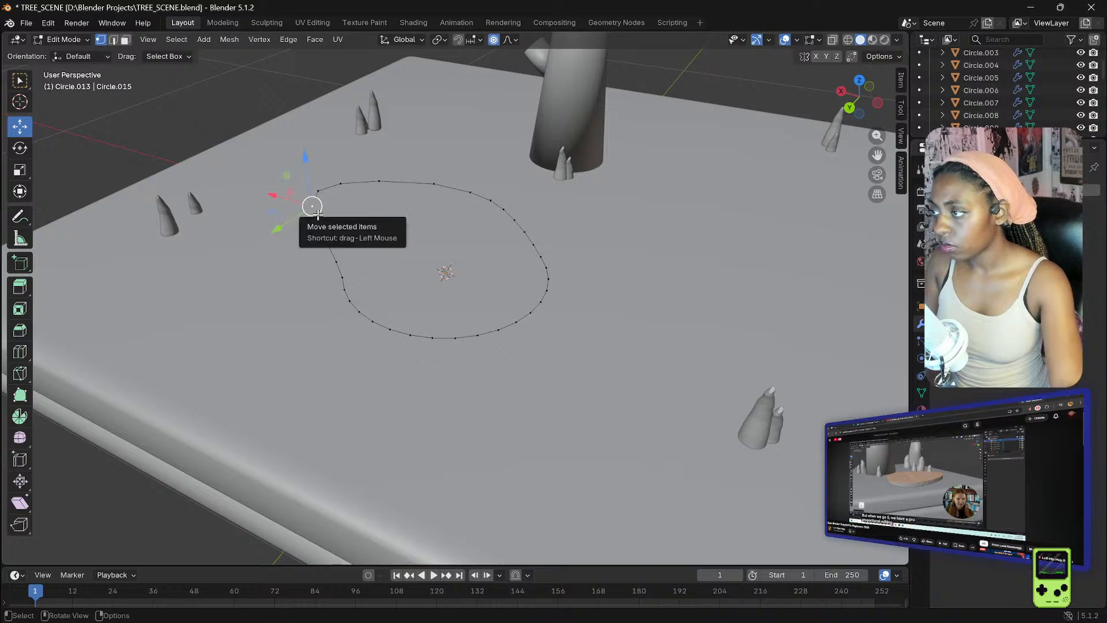
key("a")
key("f")
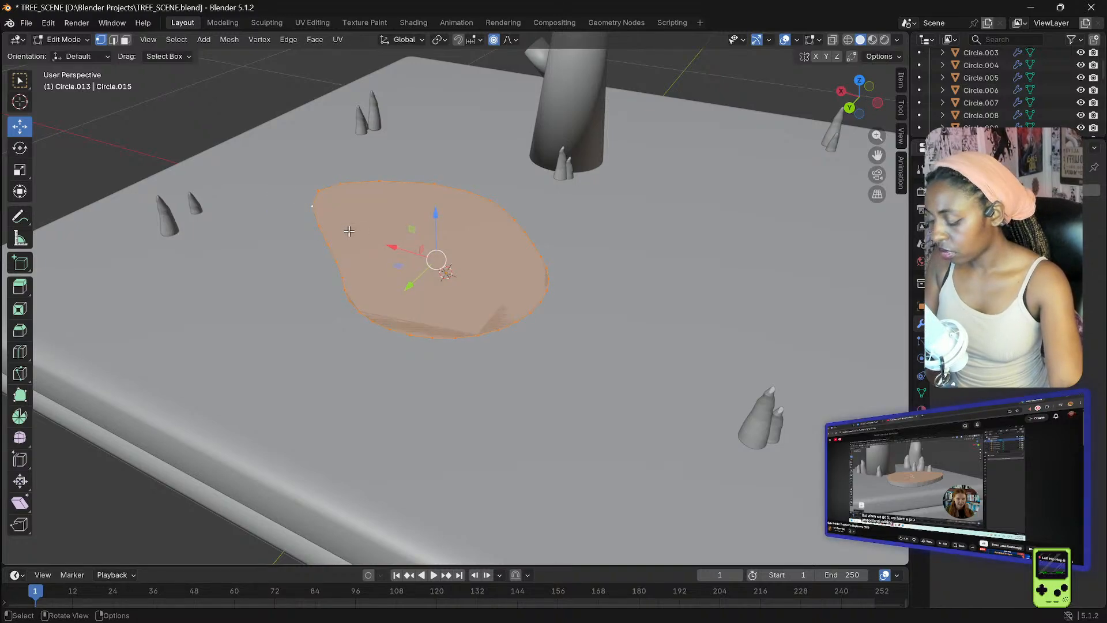
- Try to extrude the filled face along the Y axis, and try a second extrusion along its normal
key("e")
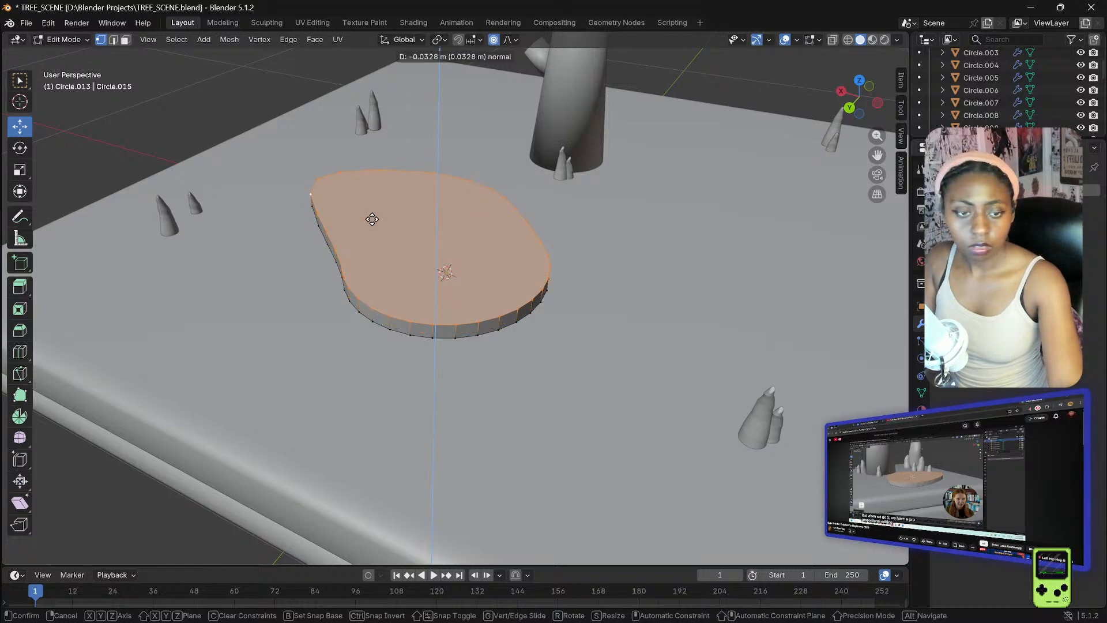
key("y")
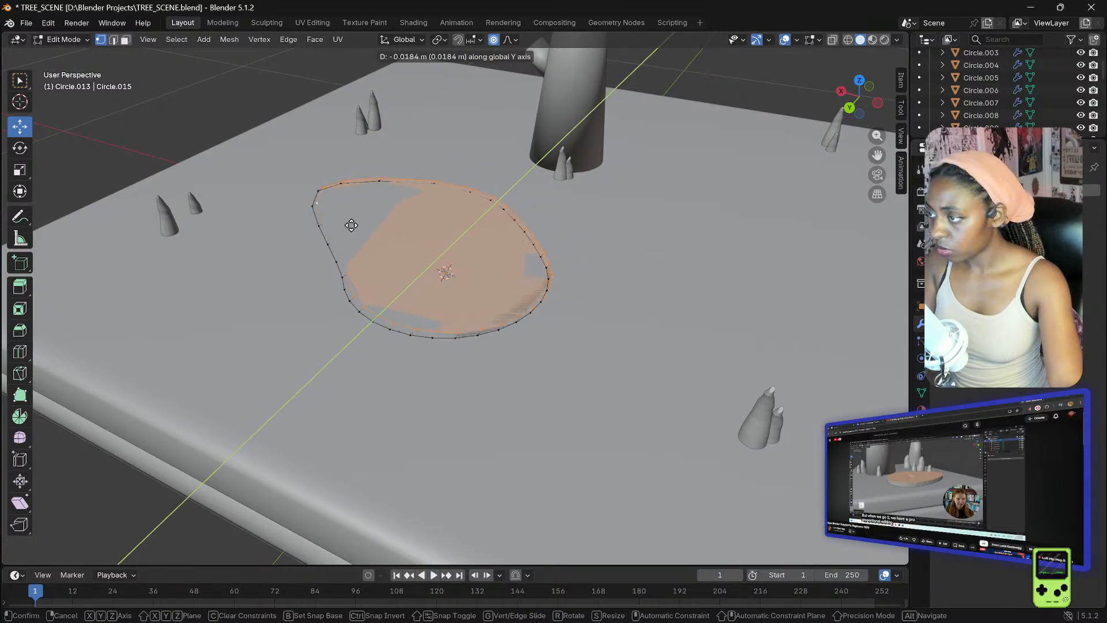
left_click(342, 215)
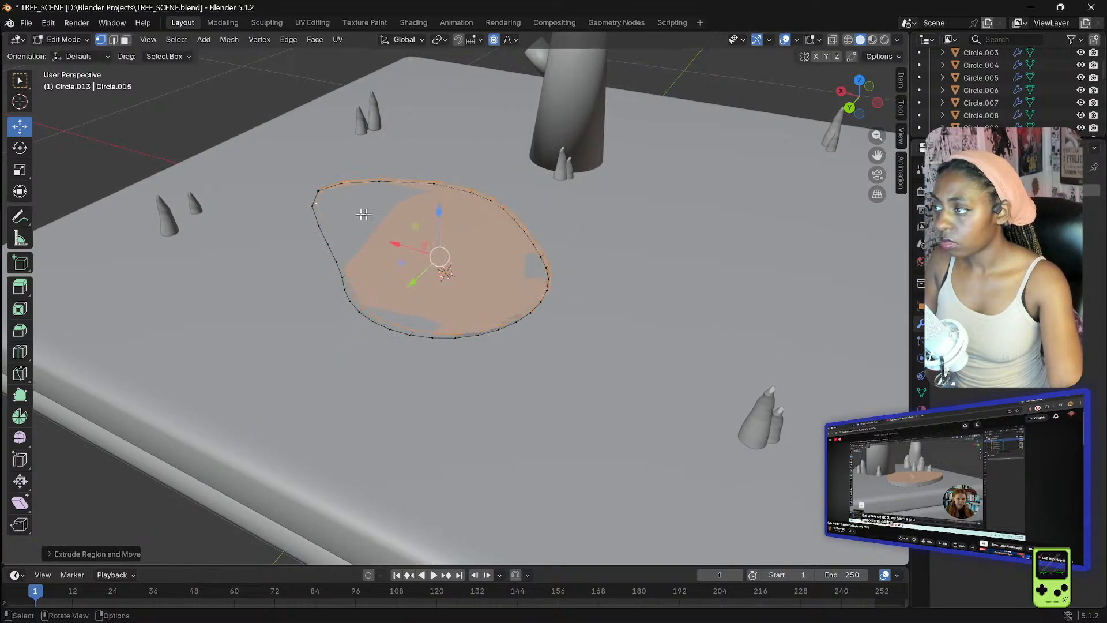
key("ctrl+z")
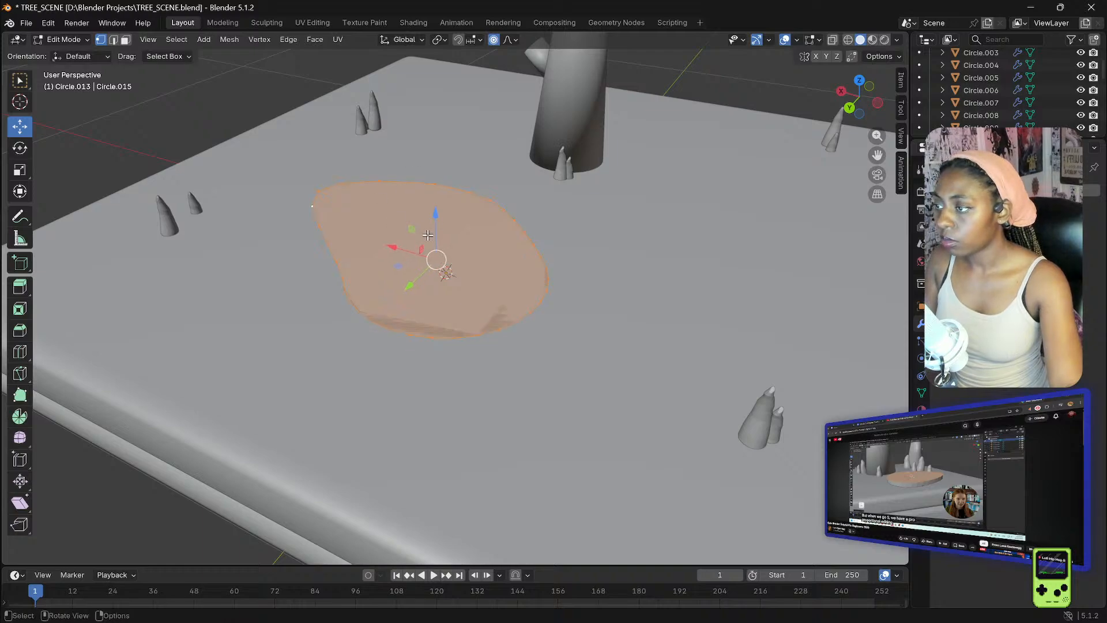
key("e")
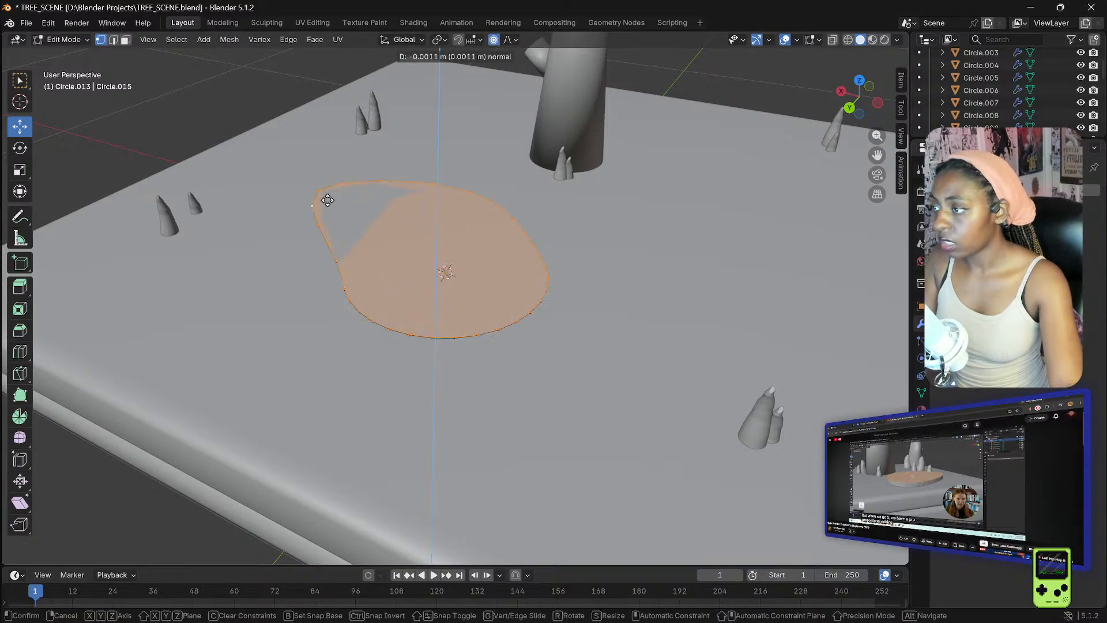
left_click(325, 188)
middle_click_drag(264, 205, 338, 181)
key("ctrl+z")
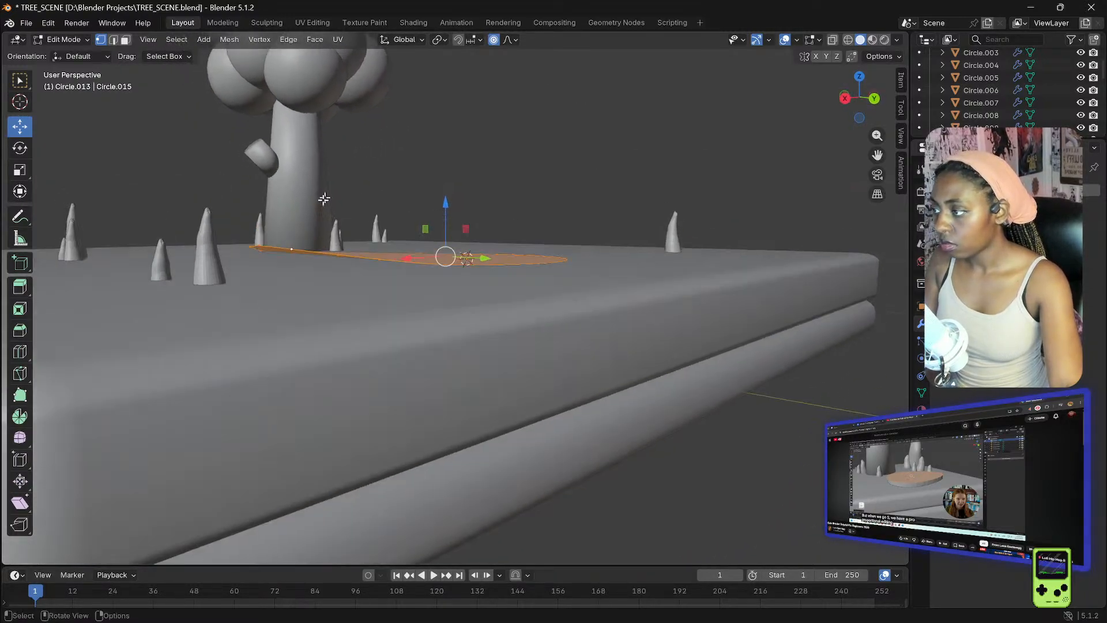
- Adjust the height along Z of individual vertices around the filled face's edge with proportional editing to even it out above the ground
left_click(287, 248)
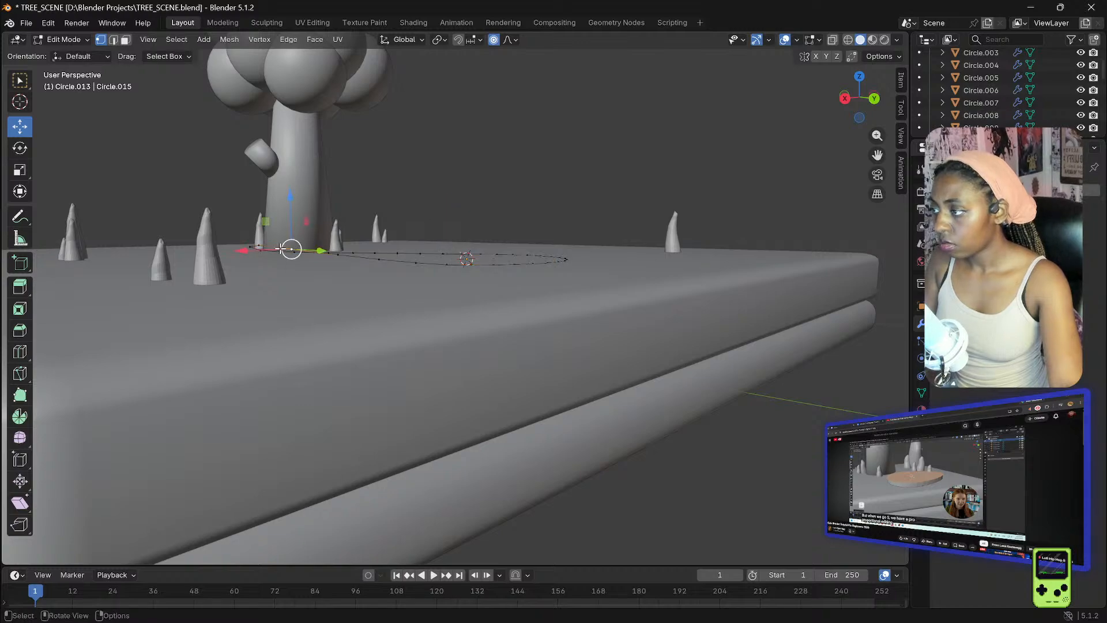
left_click_drag(289, 212, 251, 210)
left_click(250, 254)
left_click(353, 259)
left_click_drag(336, 224, 336, 211)
middle_click_drag(286, 254, 356, 250)
left_click_drag(489, 222, 489, 227)
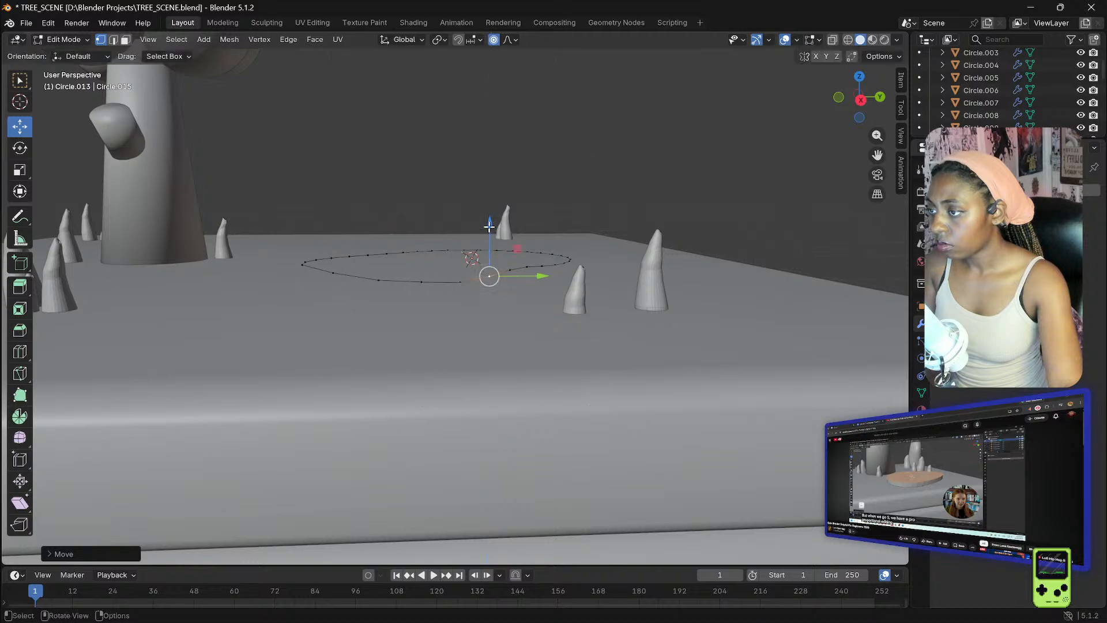
left_click(480, 248)
left_click(335, 272)
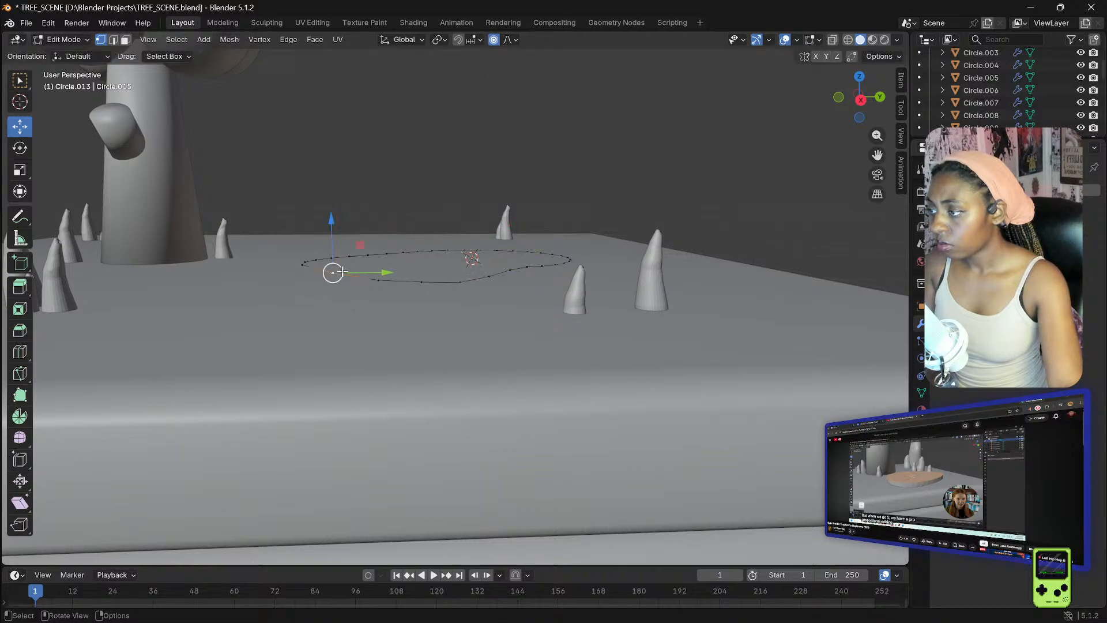
left_click_drag(330, 227, 334, 228)
middle_click_drag(334, 228, 239, 267)
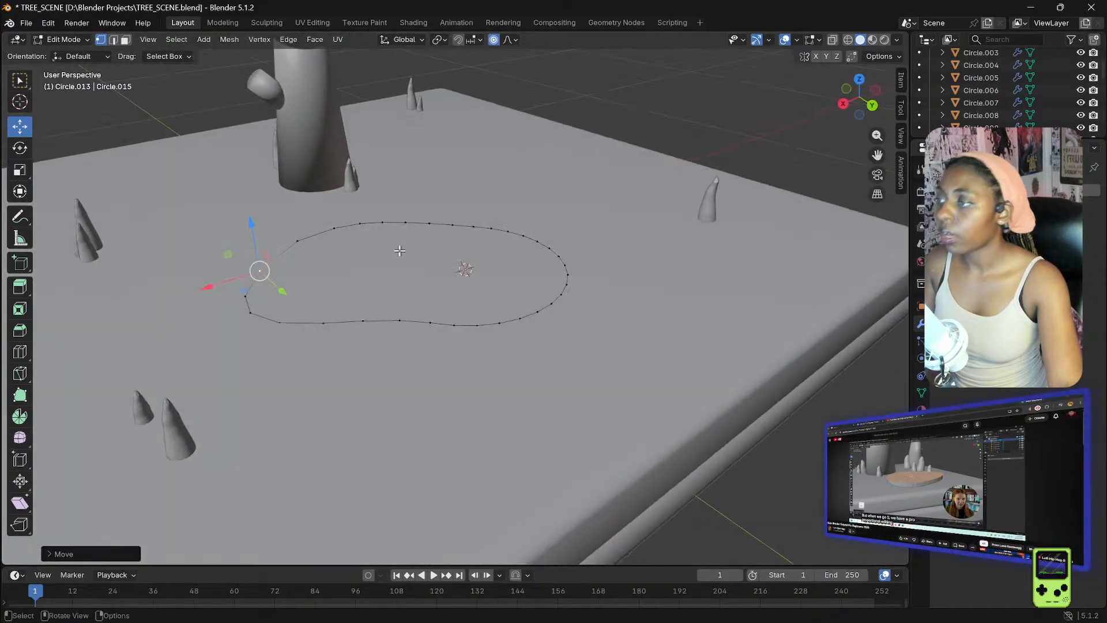
- Try extruding the whole face upward along its normal and nudging its top slightly along Z
key("a")
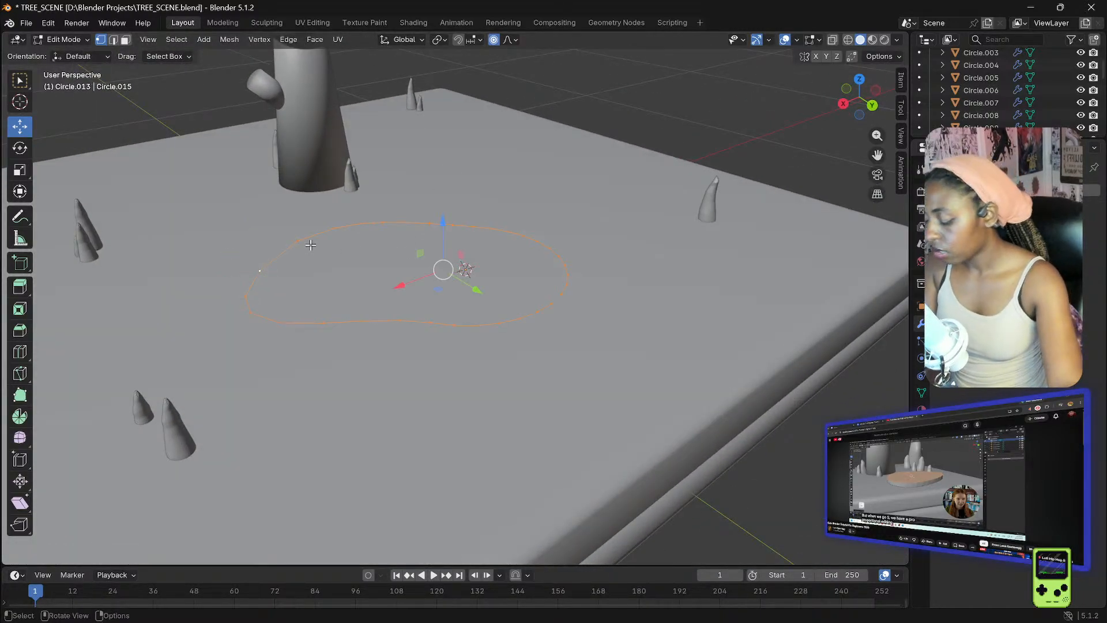
key("e")
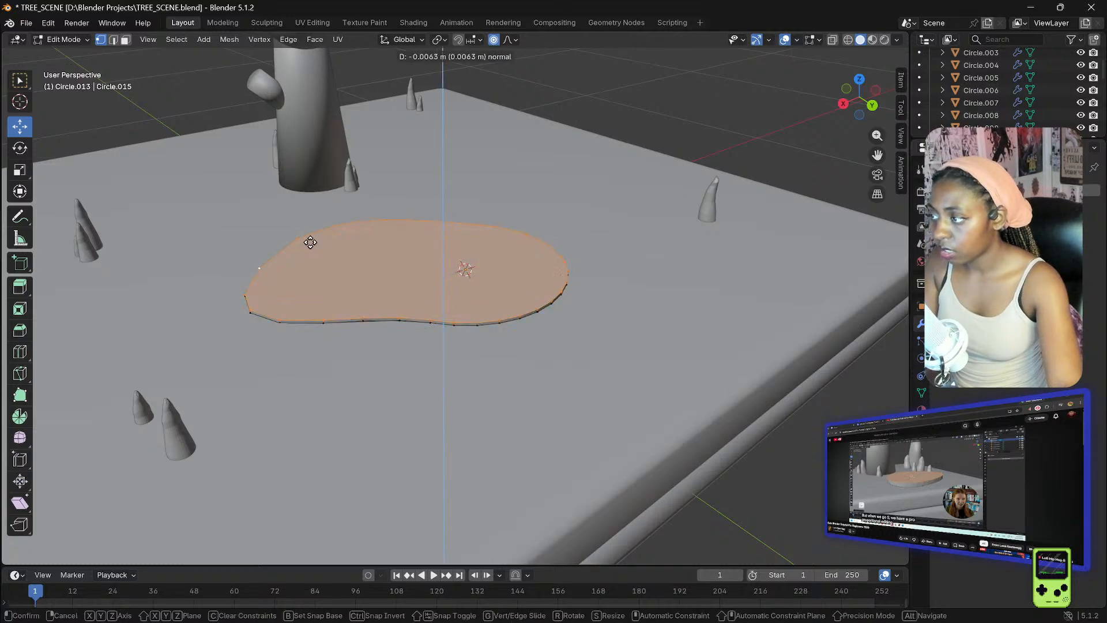
left_click(306, 239)
middle_click_drag(300, 242, 228, 209)
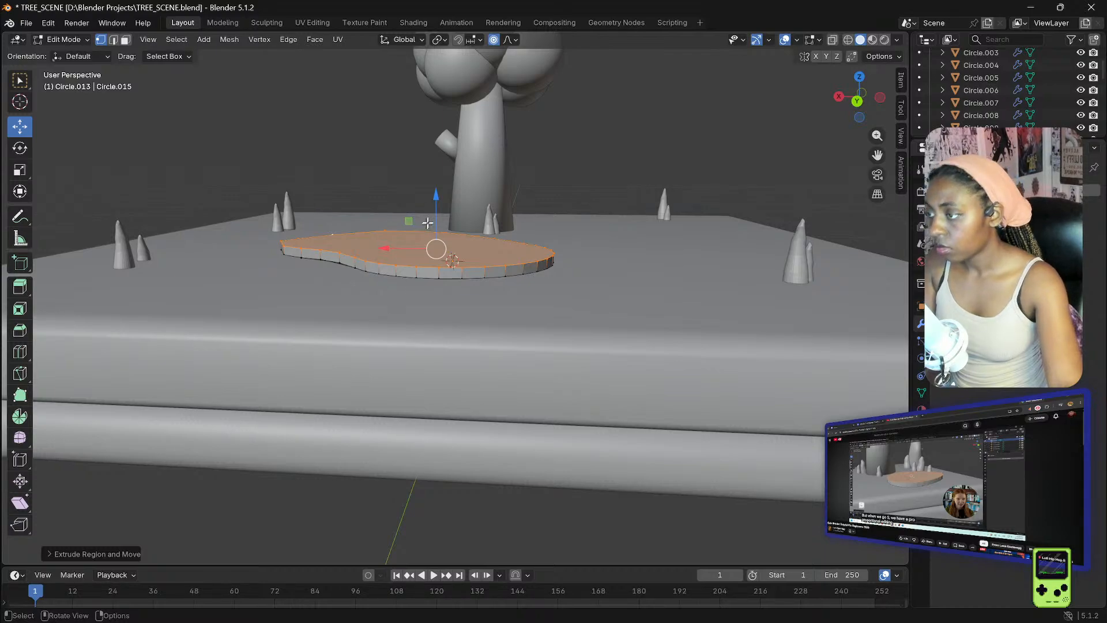
left_click_drag(437, 195, 436, 194)
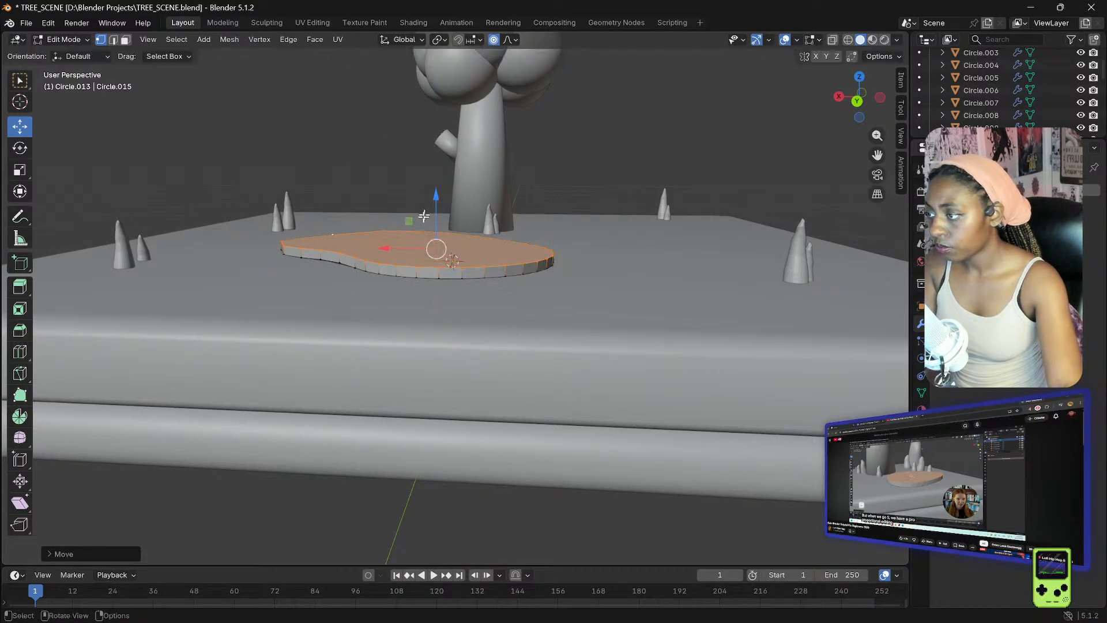
left_click(415, 265)
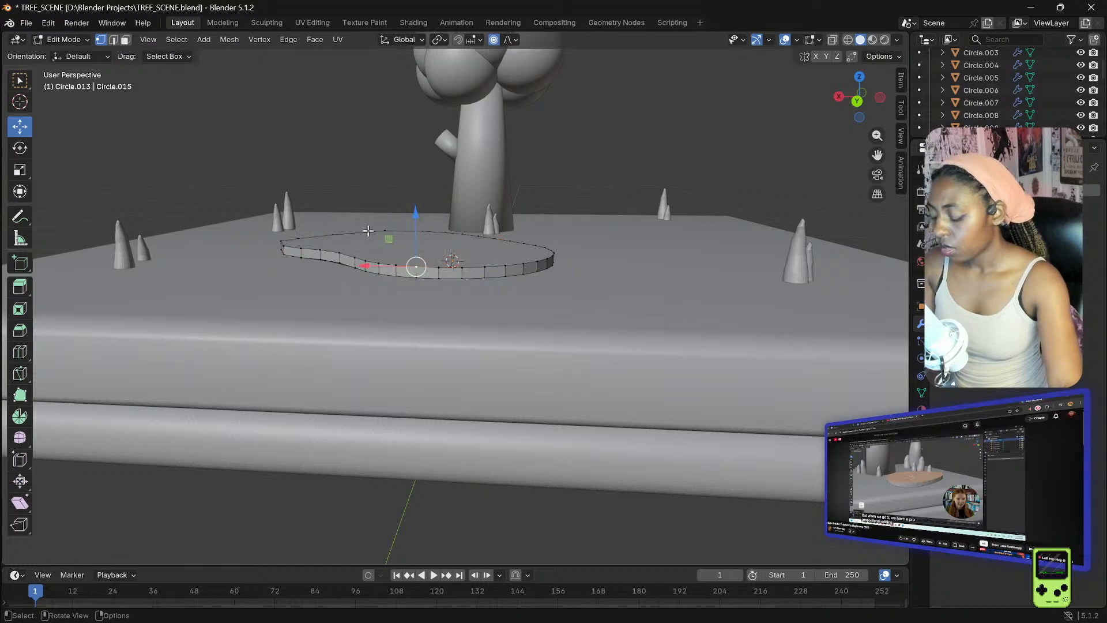
key("ctrl+l")
key("ctrl+z")
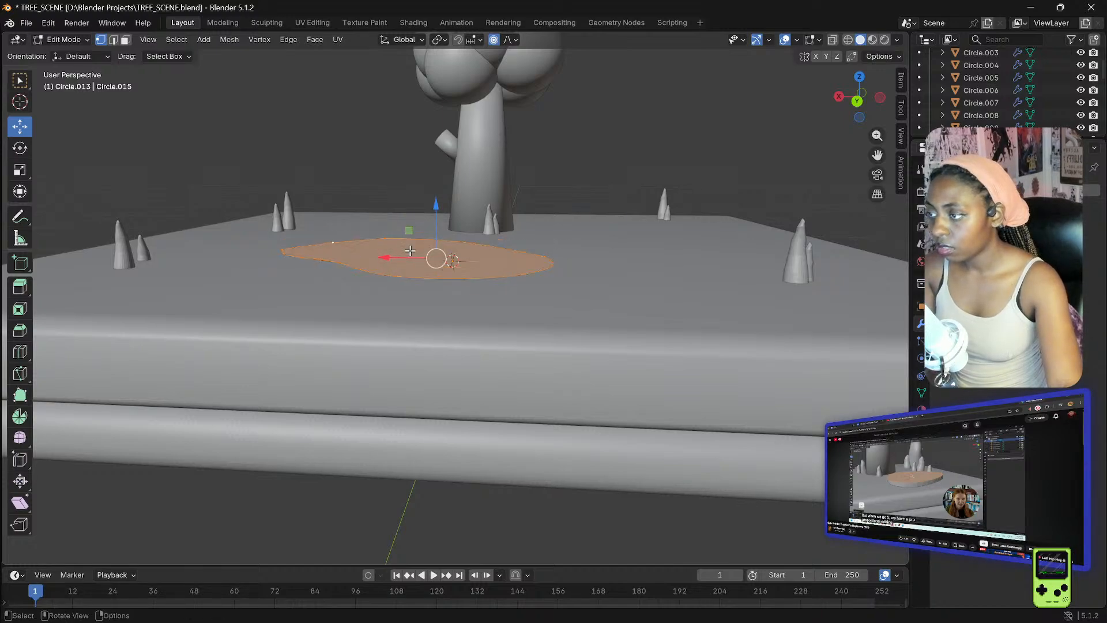
- Extrude the face upward by about 0.033 m into a thin slab and scale its top up by about 1.04
key("e")
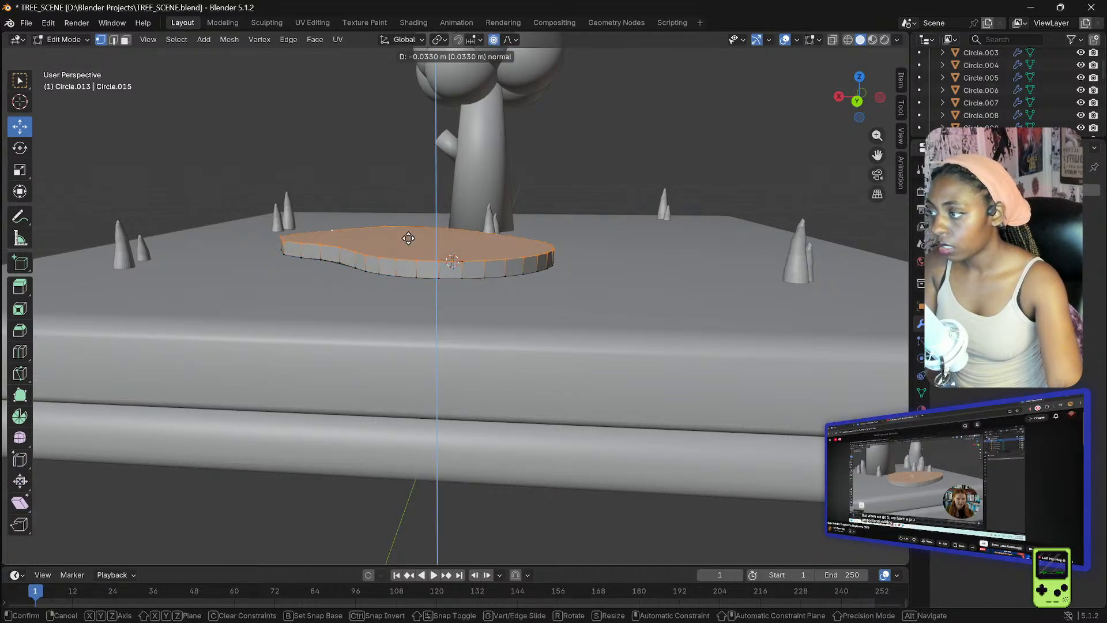
left_click(408, 236)
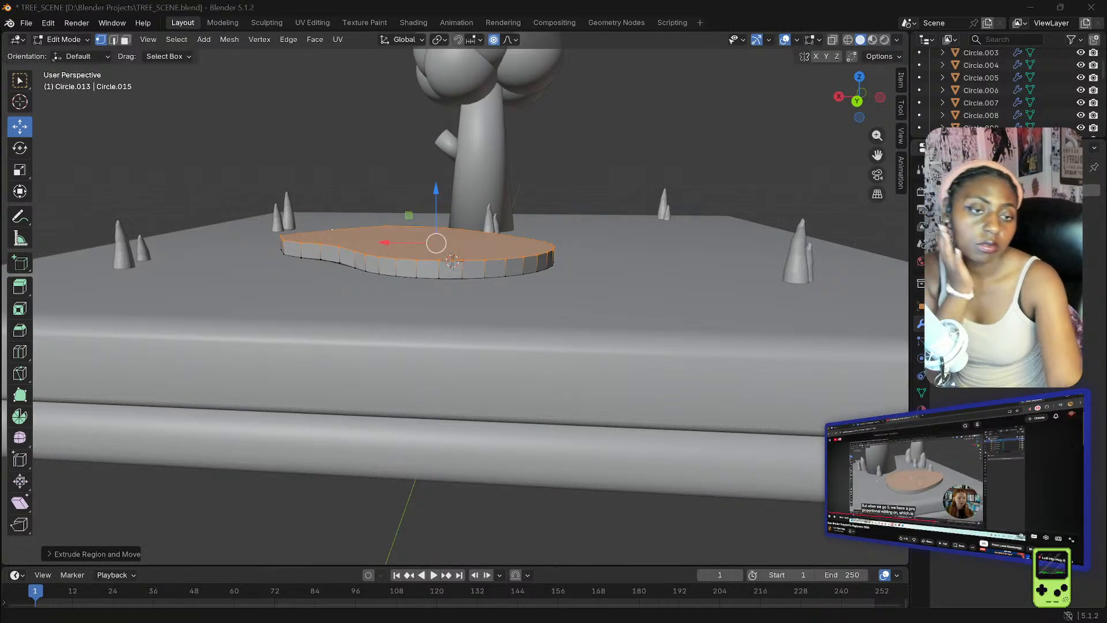
middle_click_drag(620, 129, 672, 155)
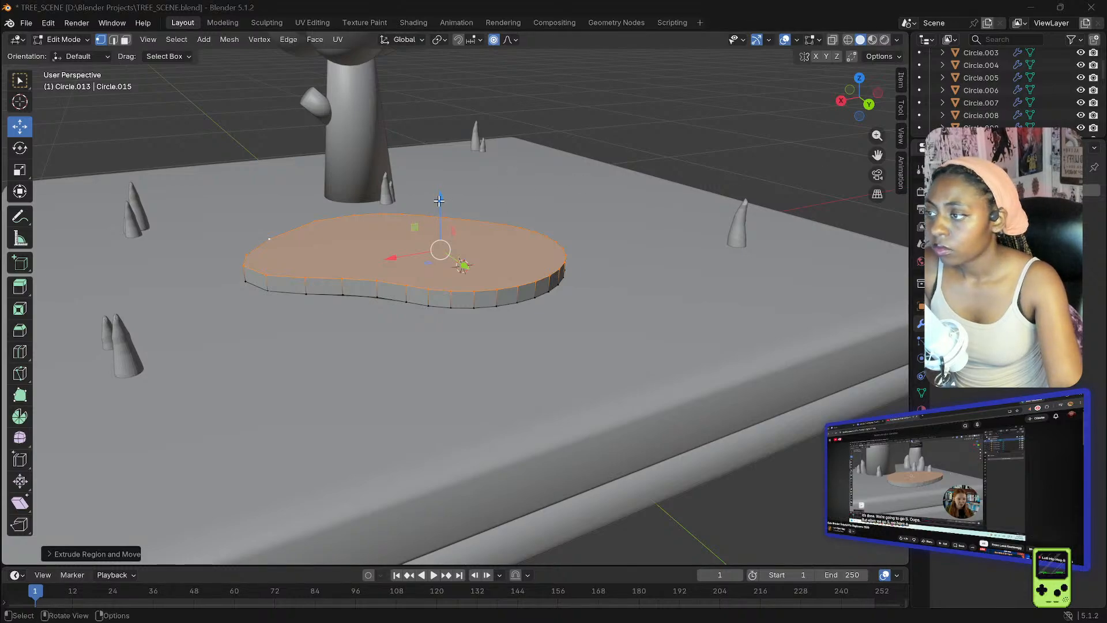
left_click_drag(439, 200, 440, 203)
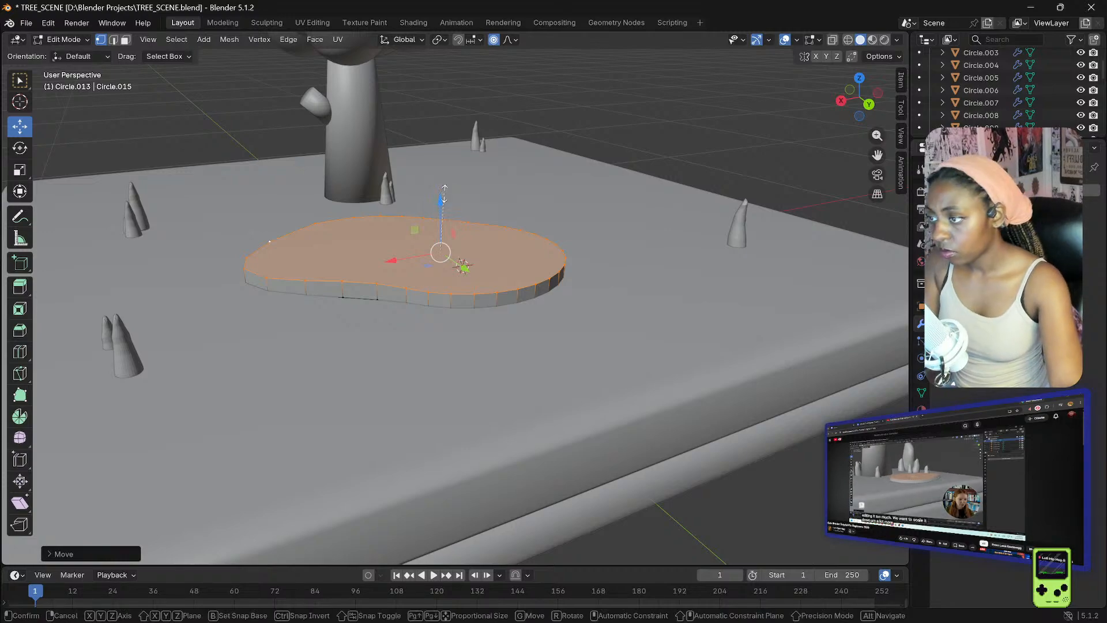
key("s")
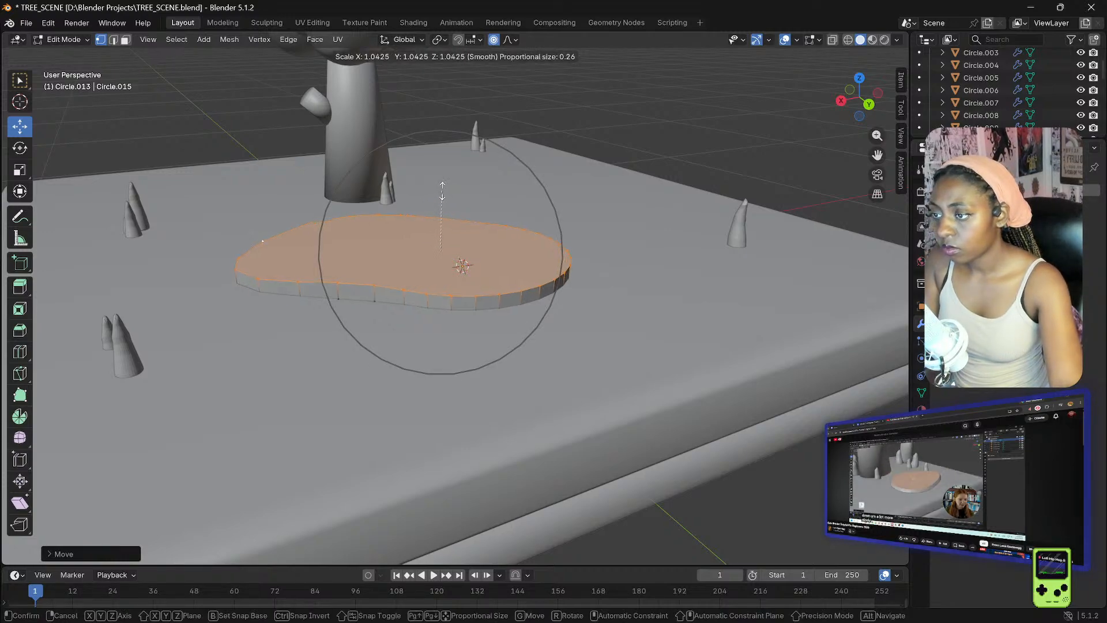
left_click(442, 191)
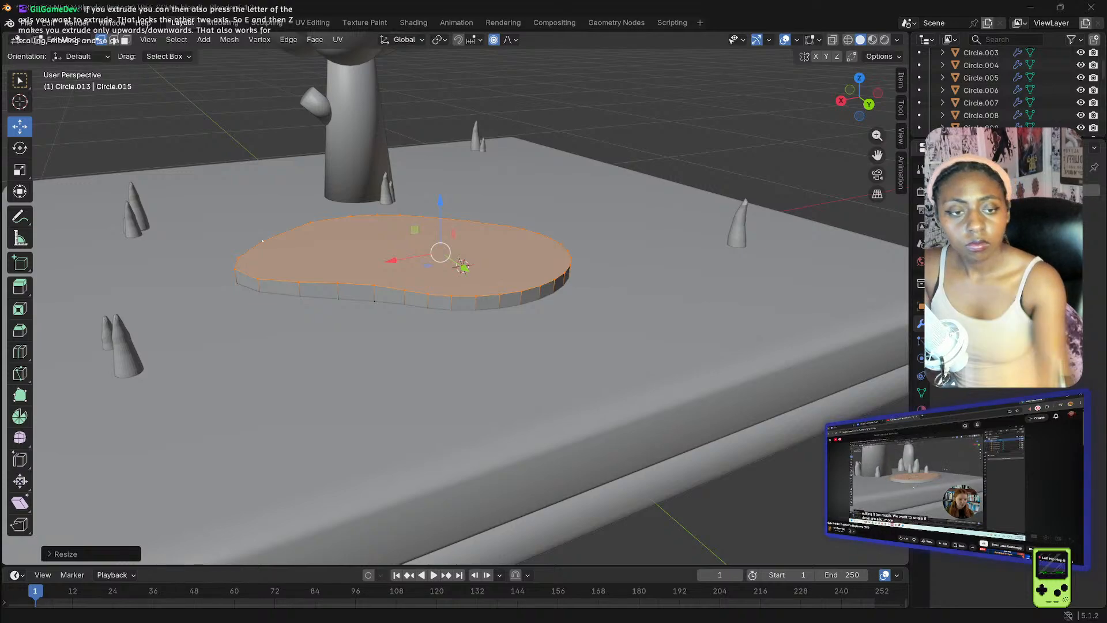
- Try extruding the entire slab mesh along its normal with all of its geometry selected
left_click(408, 247)
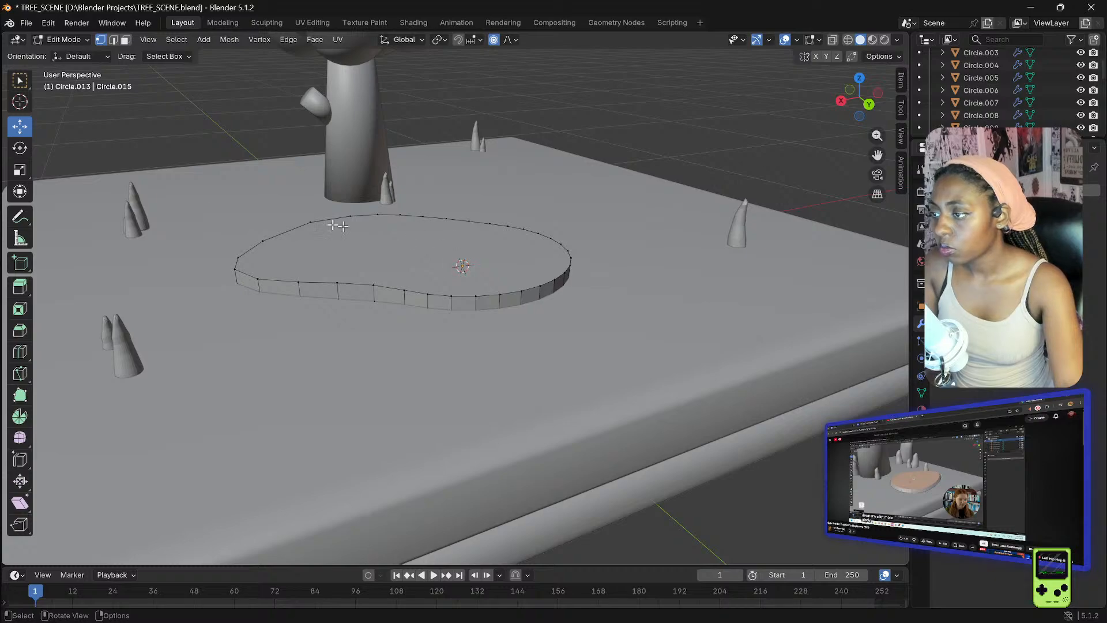
left_click(300, 287)
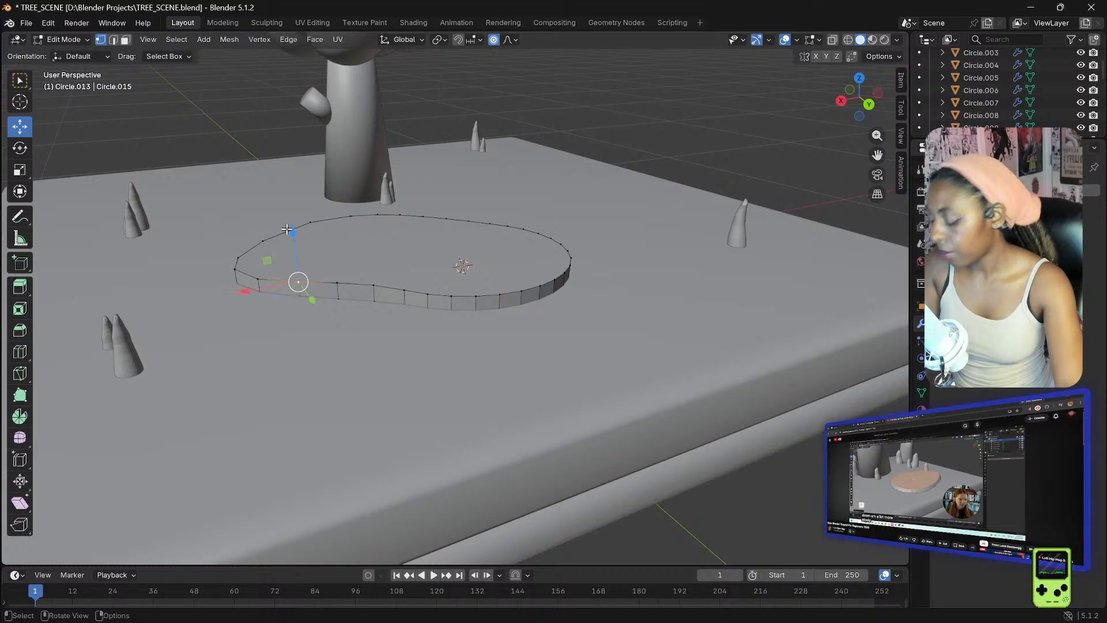
key("a")
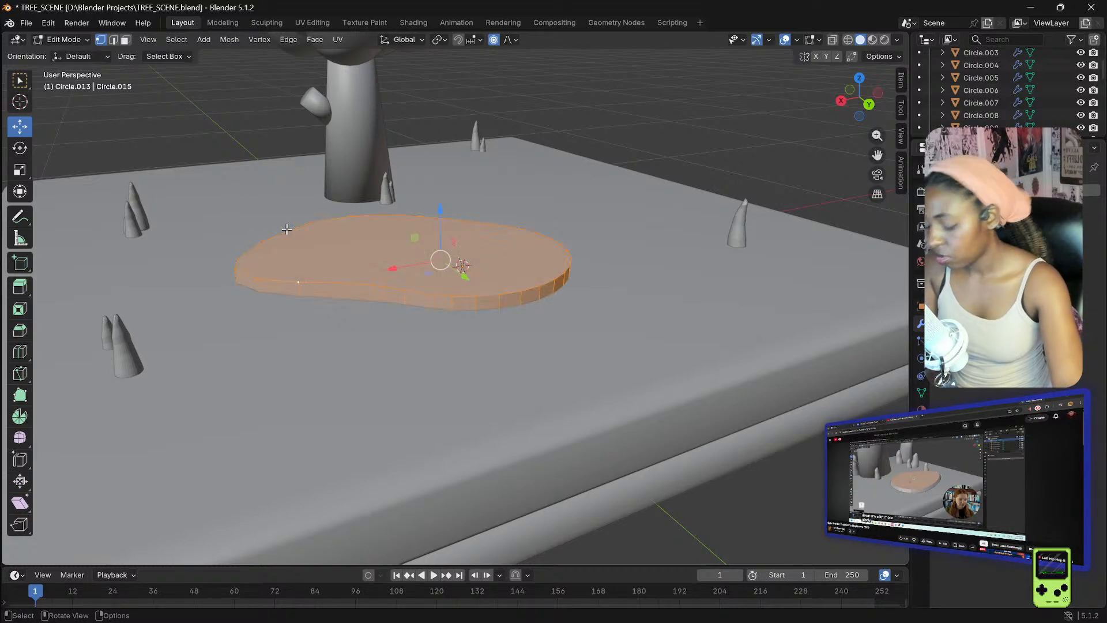
key("e")
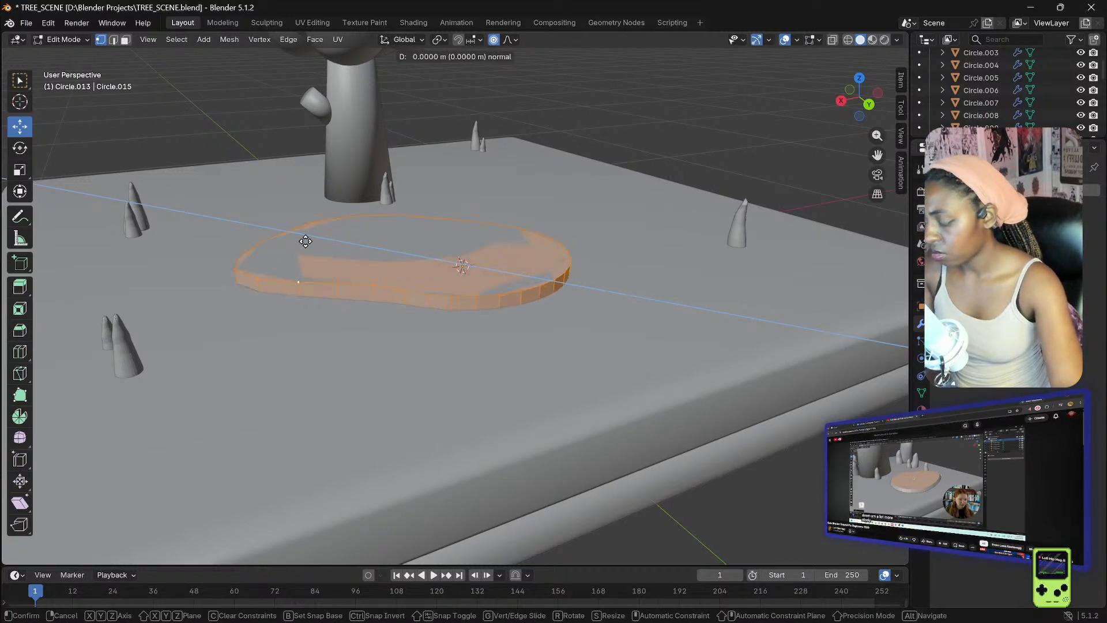
left_click(306, 241)
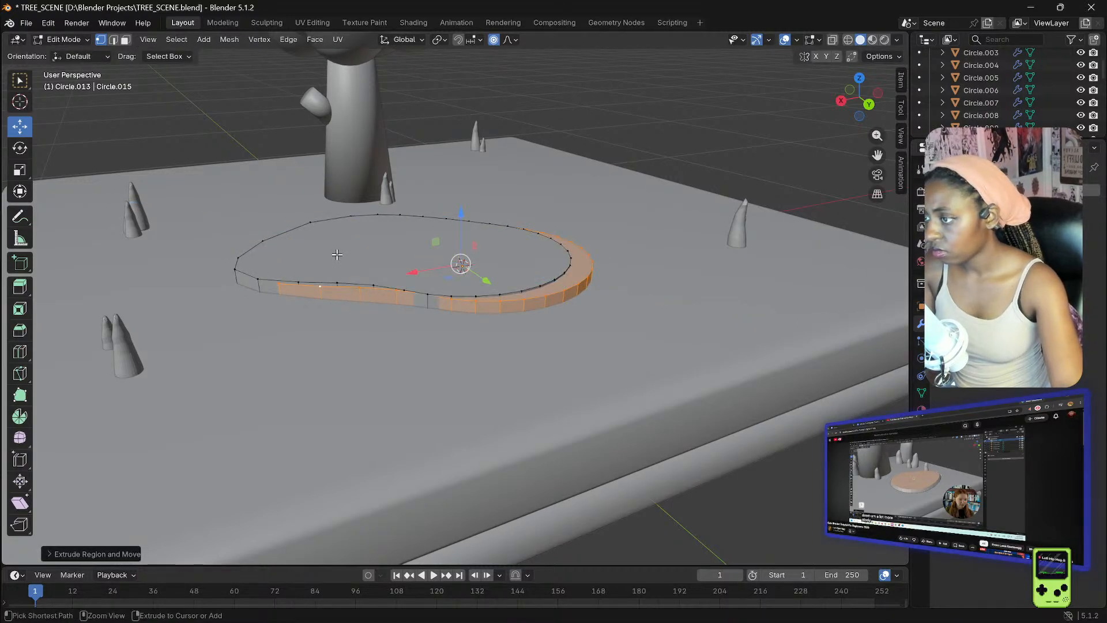
key("ctrl+z")
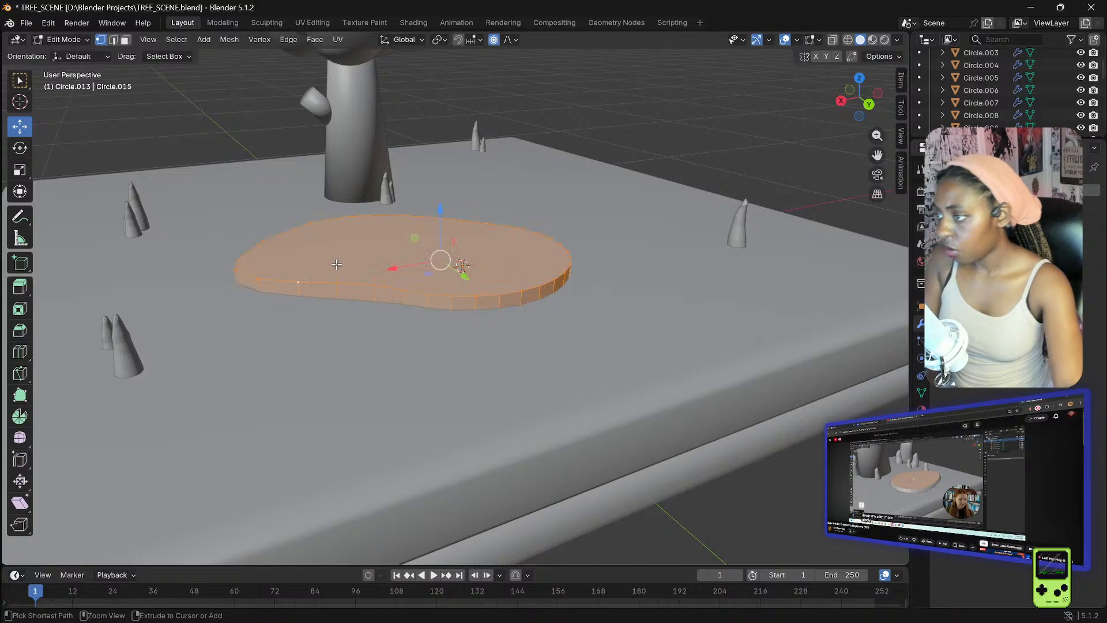
- Switch to face selection and select only the slab's top face
left_click(407, 196)
left_click(126, 40)
left_click(384, 261)
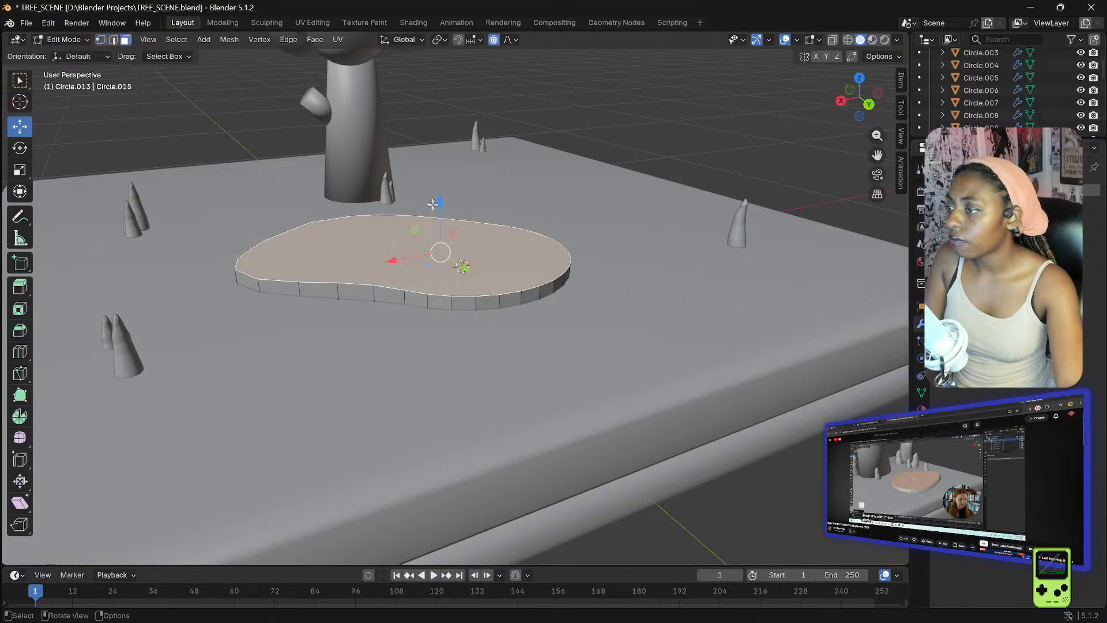
- Try scaling the top face down to about 0.68 with the proportional editing size reduced to 0.08
key("s")
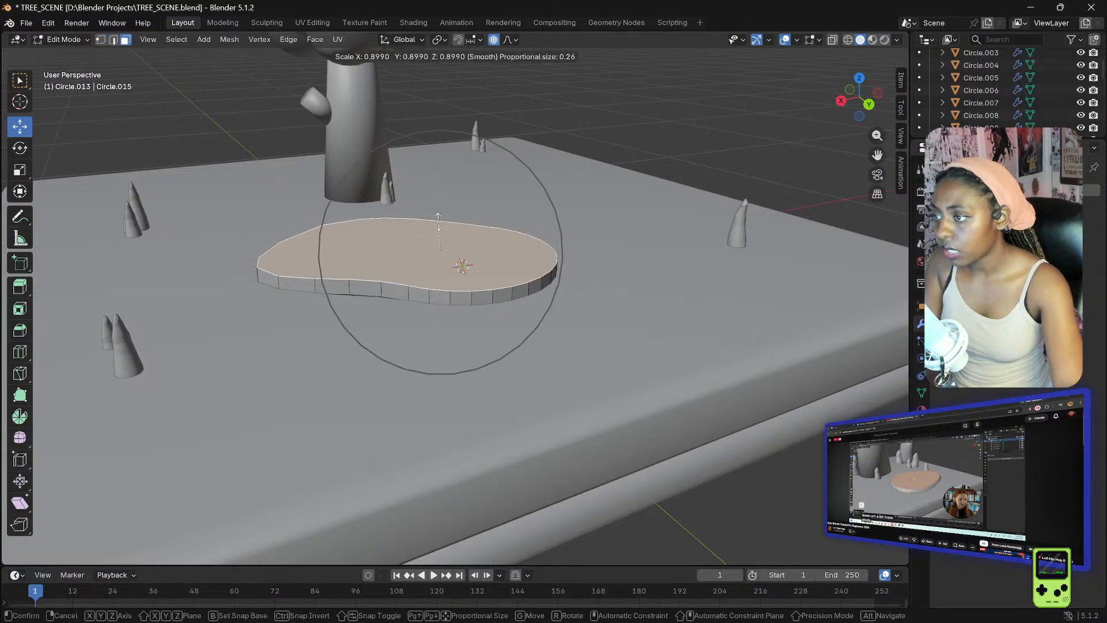
scroll(439, 226, "up", 10)
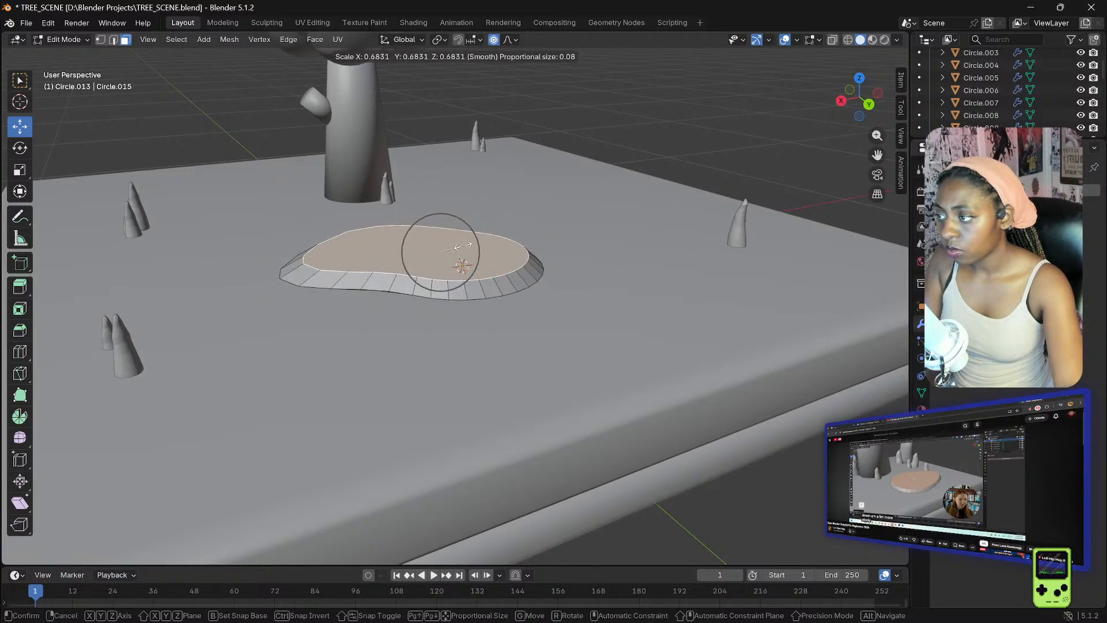
scroll(459, 246, "down", 1)
scroll(461, 246, "up", 1)
left_click(462, 246)
key("ctrl+z")
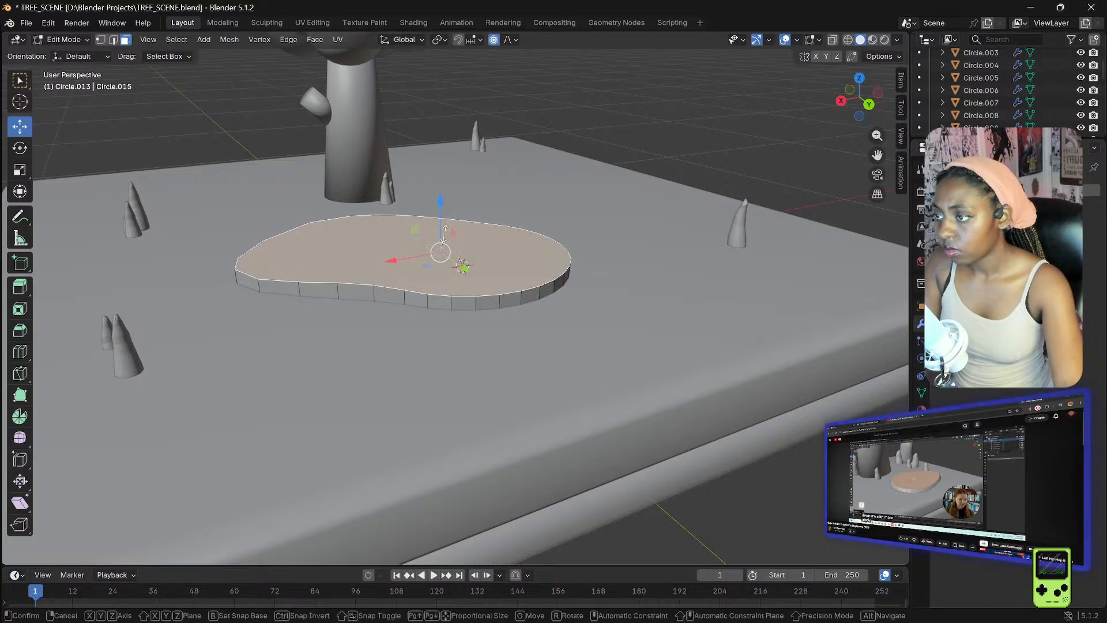
- Scale the slab's top face down slightly so the sides slope inward all around
key("s")
scroll(444, 237, "up", 4)
scroll(443, 236, "up", 2)
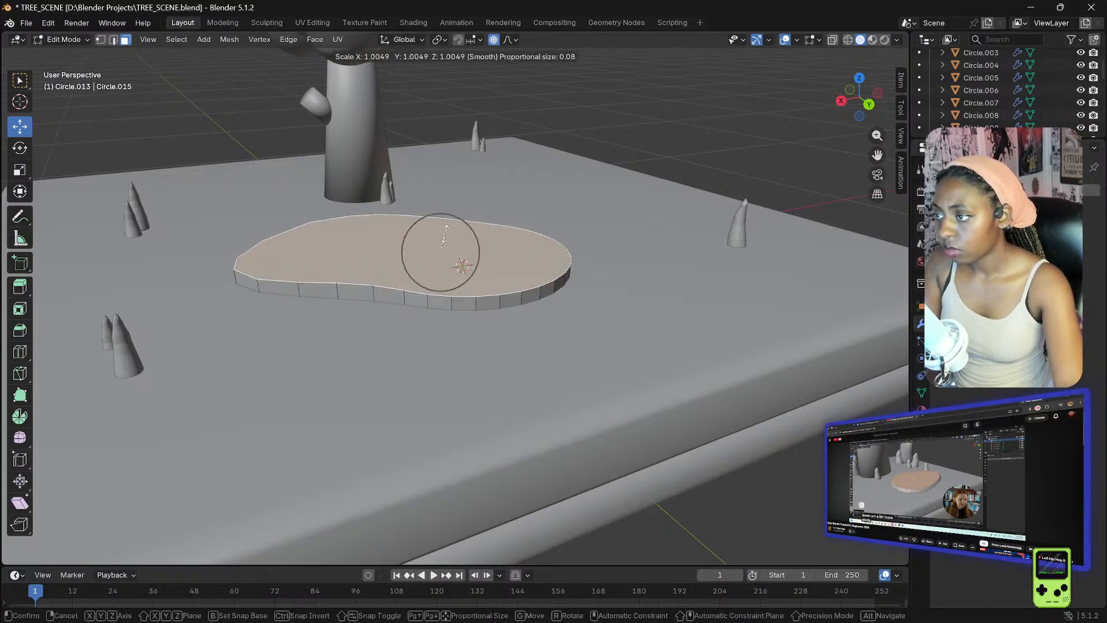
left_click(465, 224)
middle_click_drag(465, 223, 611, 306)
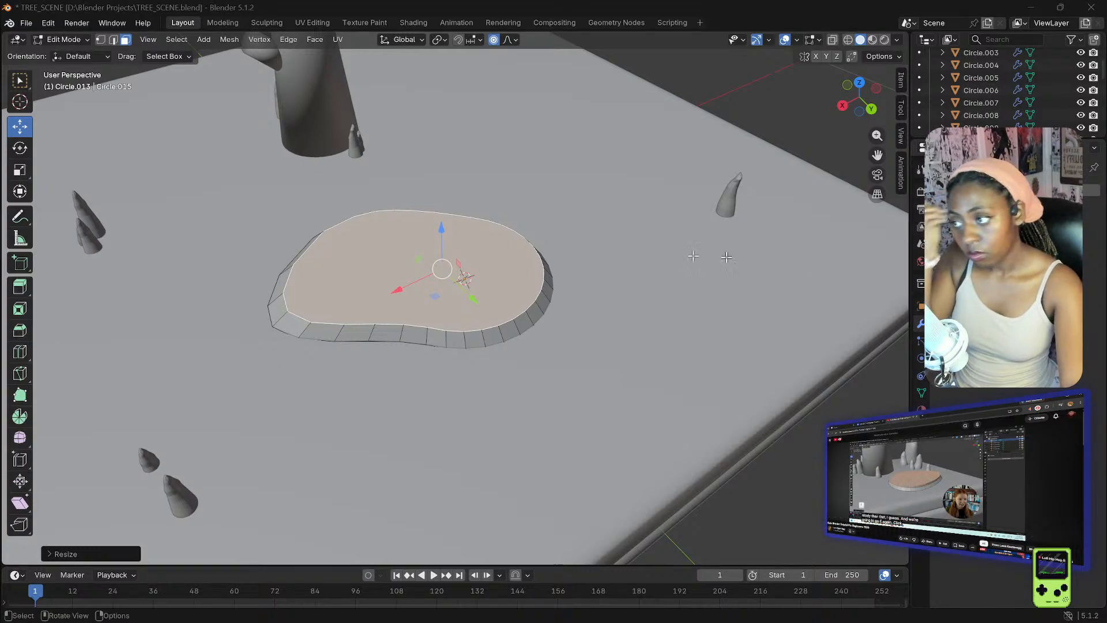
- Try extruding the top face upward by about 0.03 m and scaling it to about 0.66 with proportional editing
left_click(427, 231)
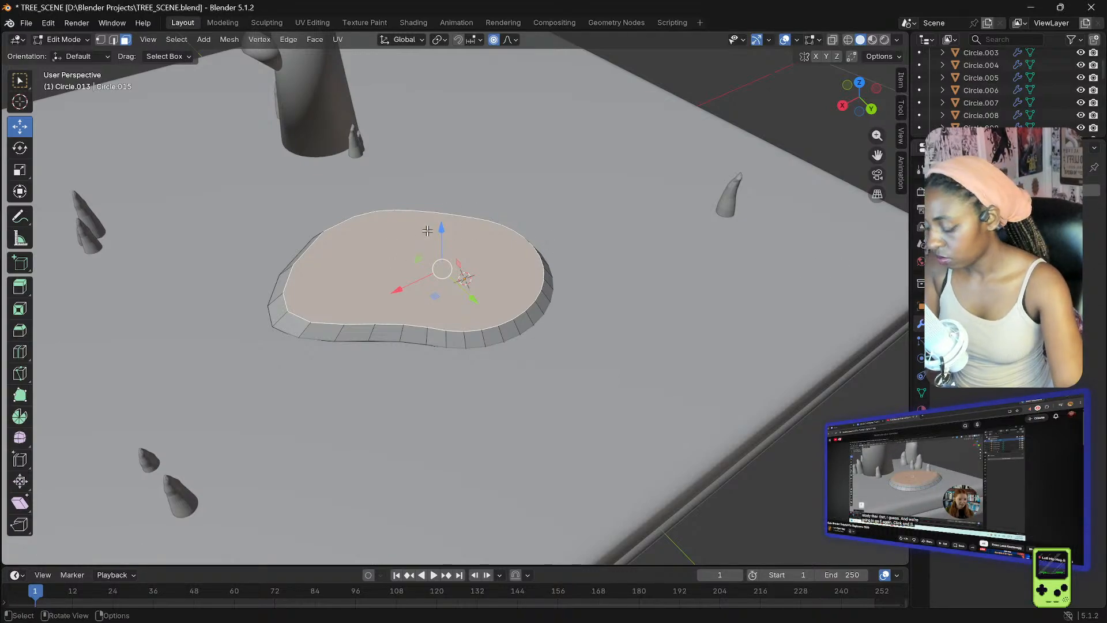
key("e")
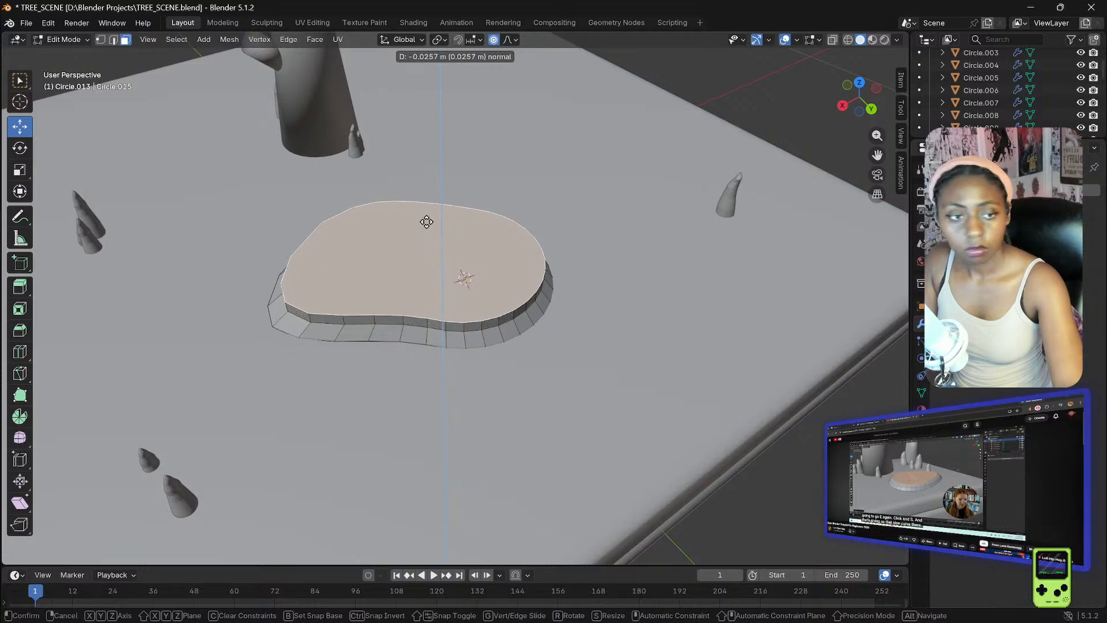
left_click(427, 217)
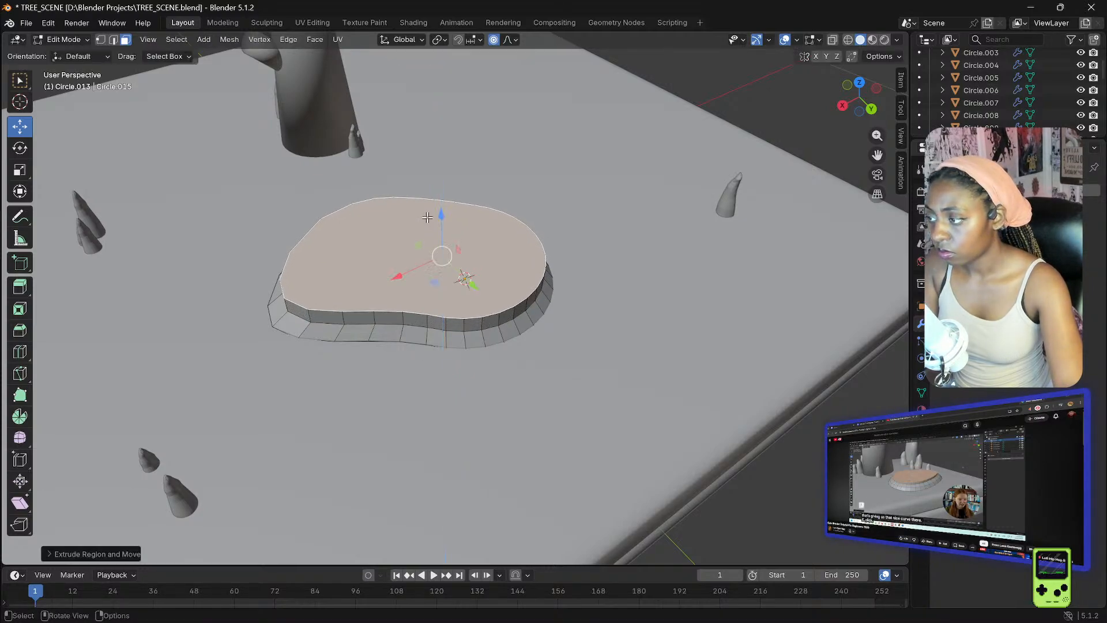
key("s")
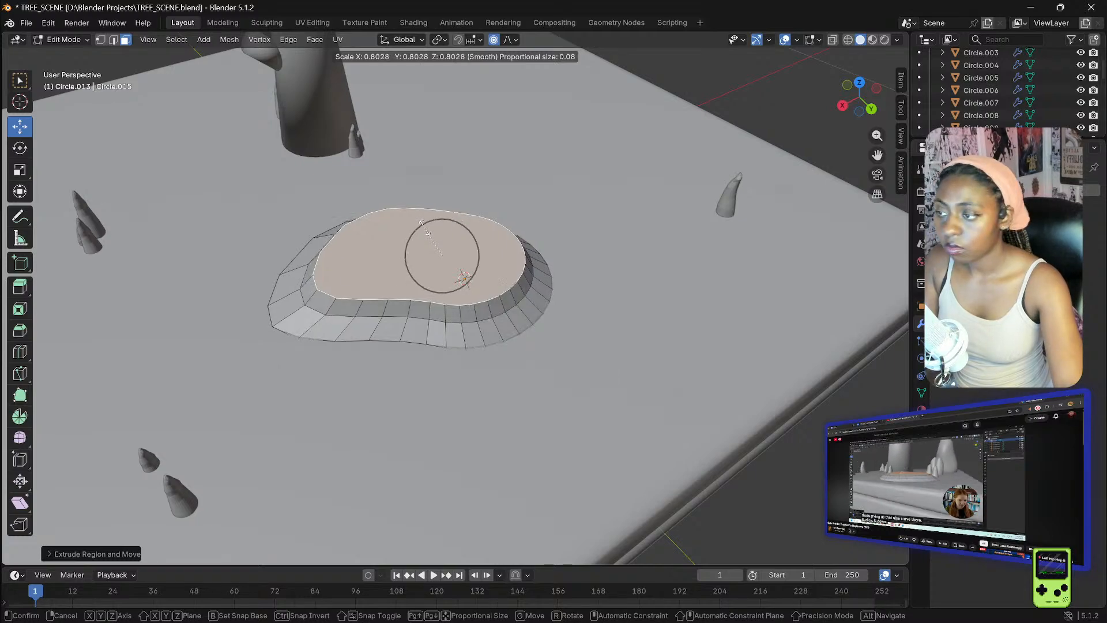
scroll(428, 233, "up", 2)
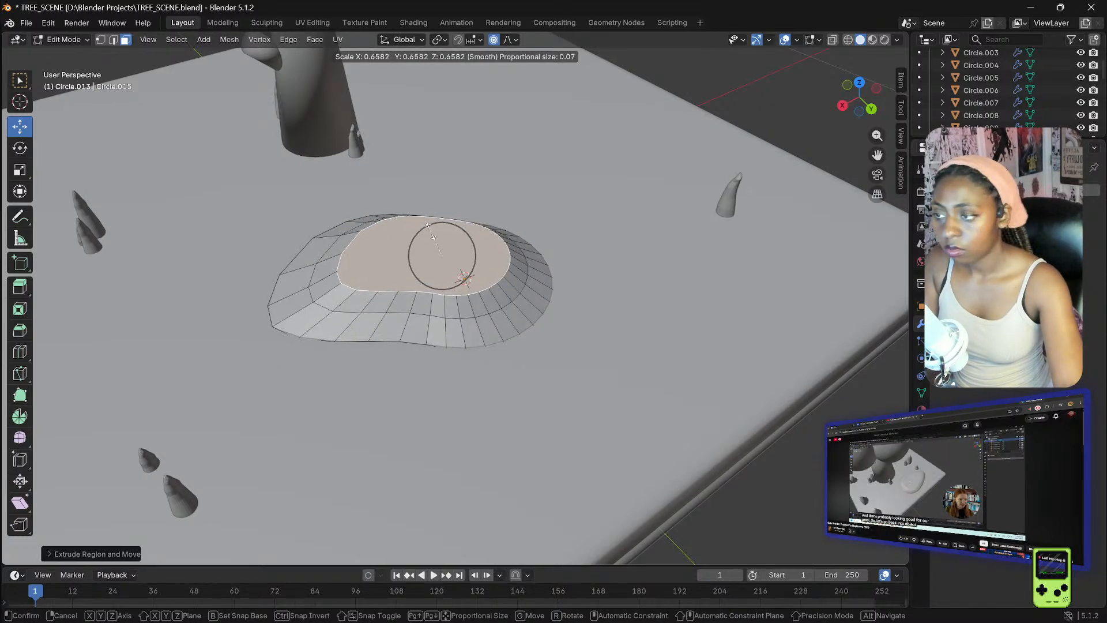
left_click(429, 227)
middle_click_drag(429, 227, 428, 185)
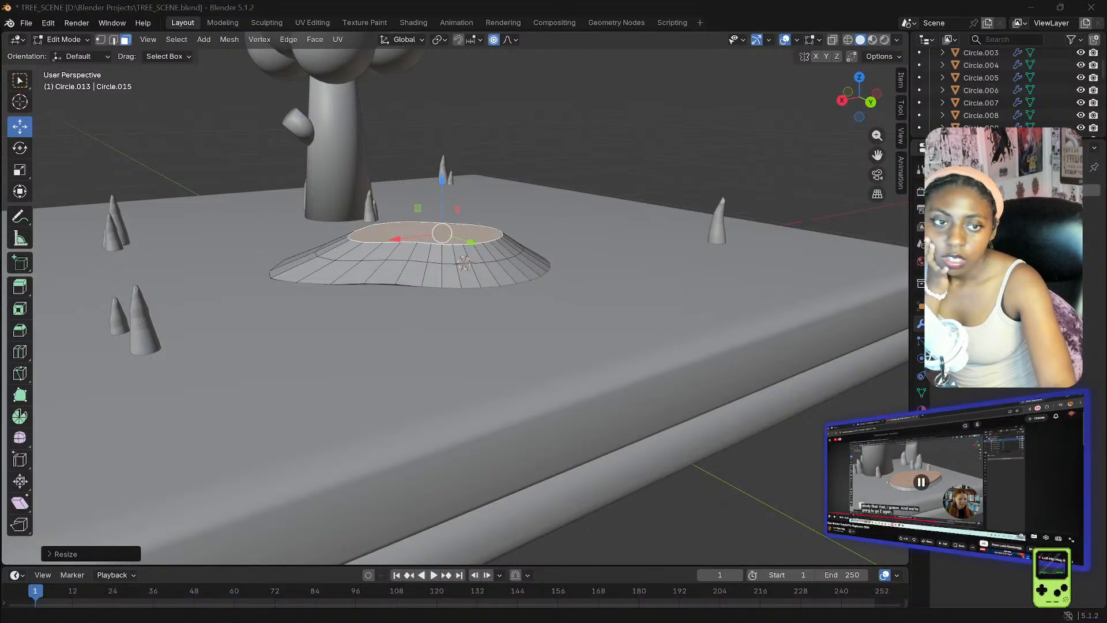
left_click(393, 240)
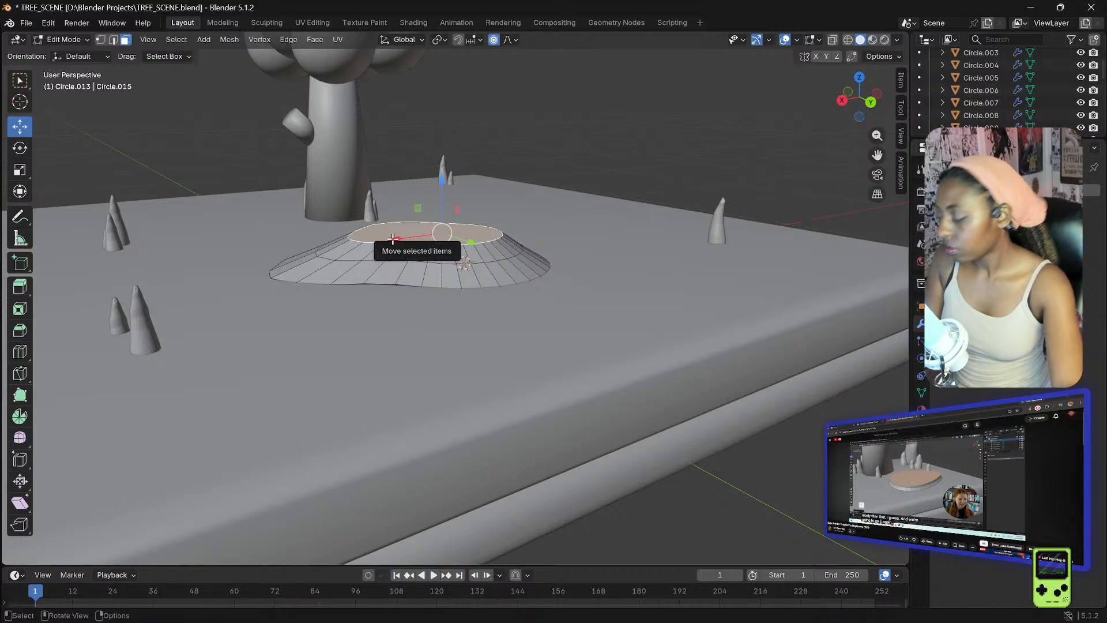
key("ctrl+z")
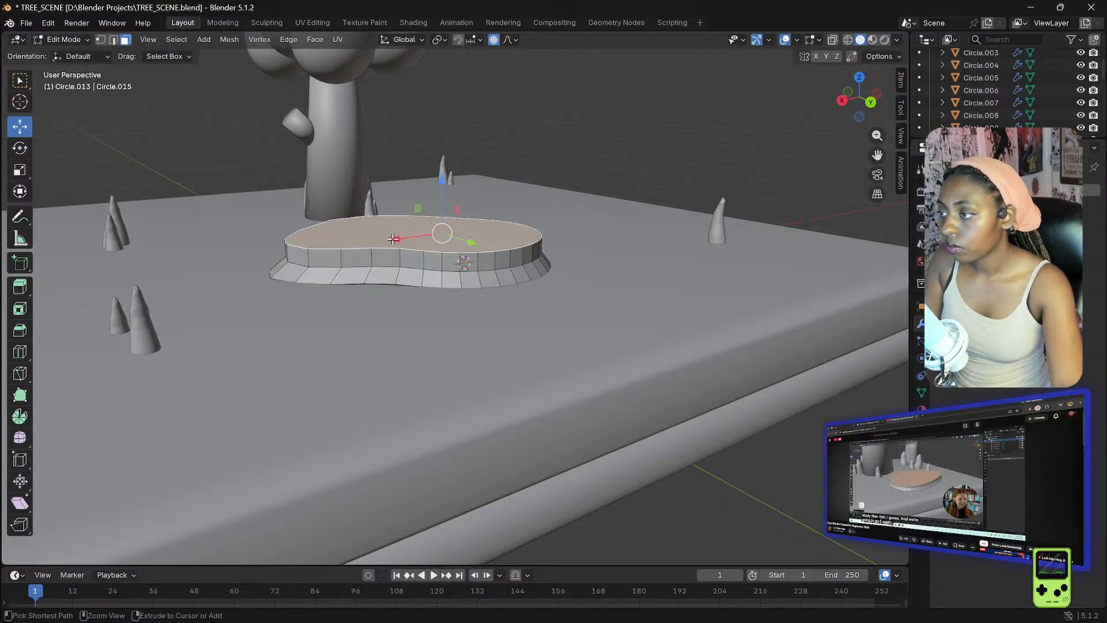
- Turn off proportional editing
left_click(494, 40)
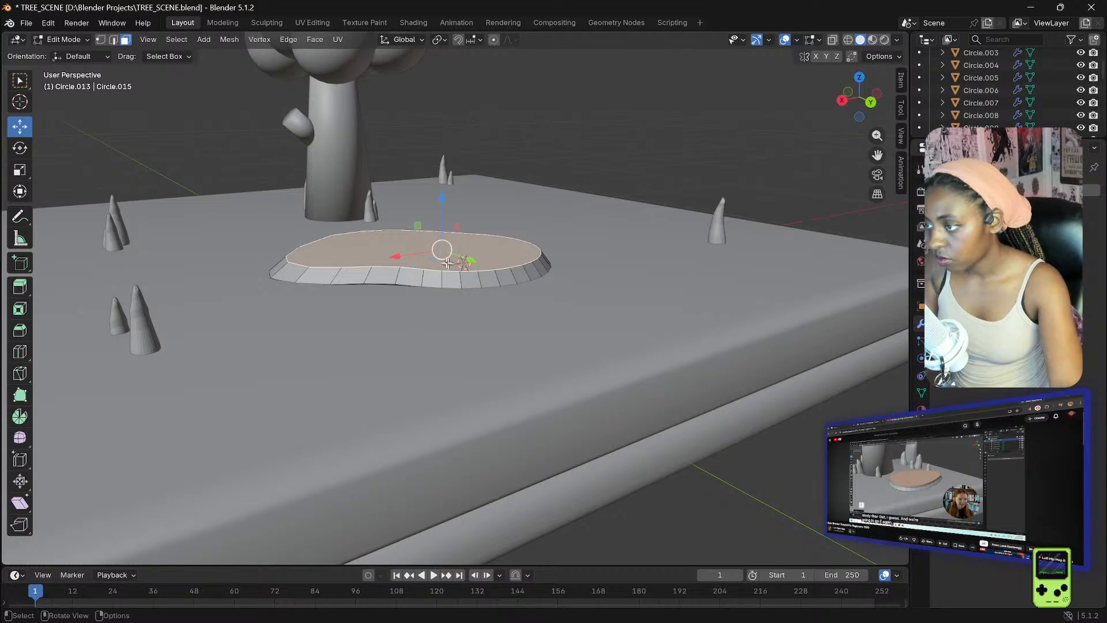
- Try extruding all faces of the sloped slab together, raising them above the original
key("a")
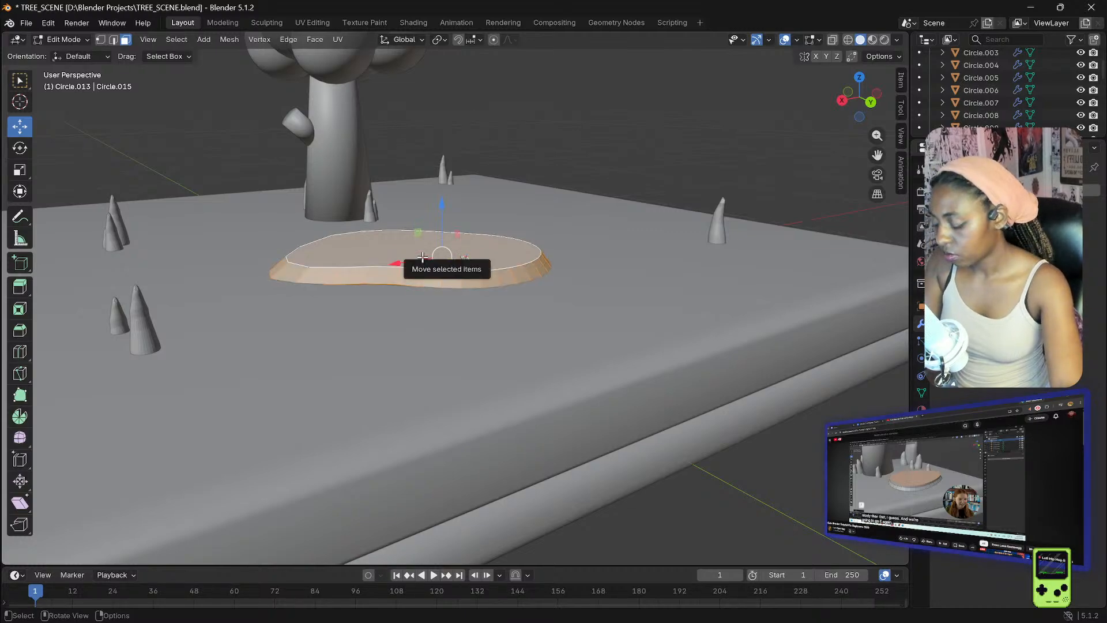
key("e")
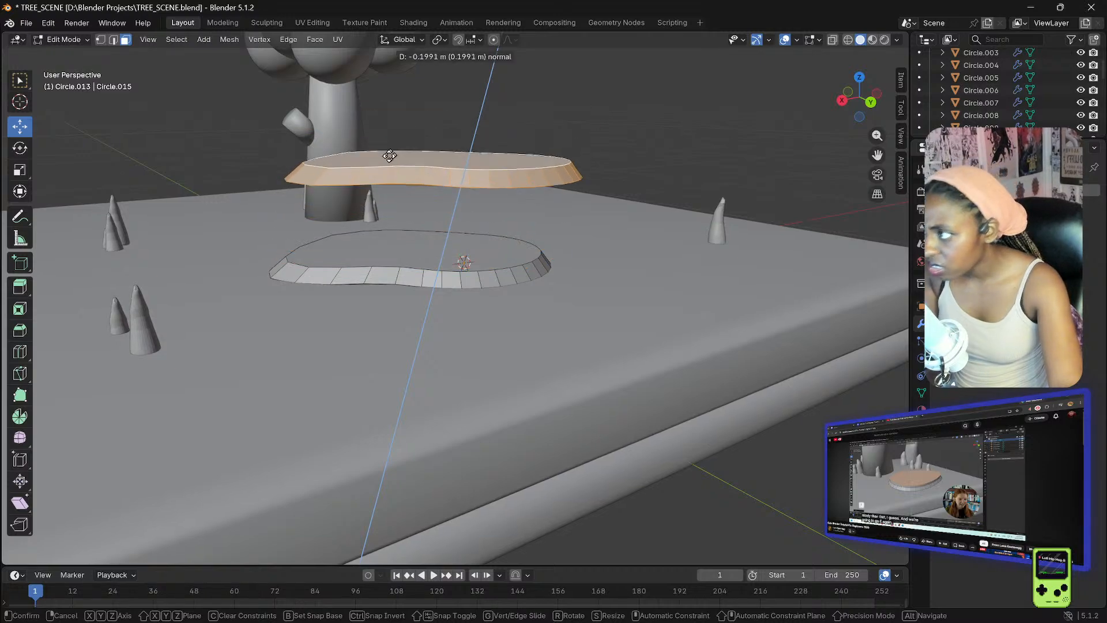
left_click(380, 201)
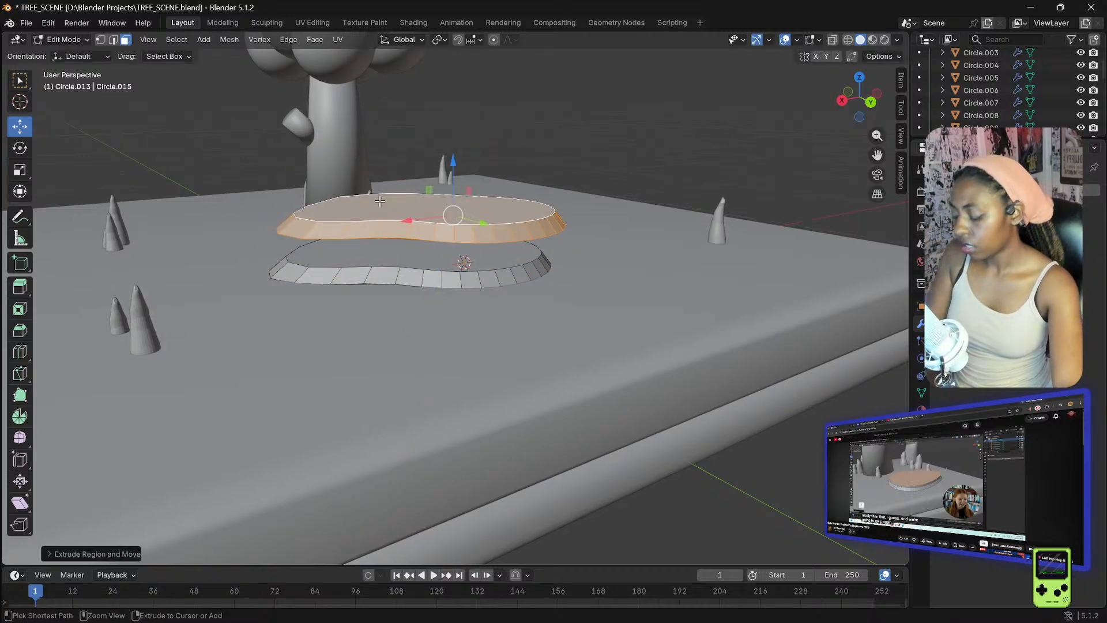
key("ctrl+z")
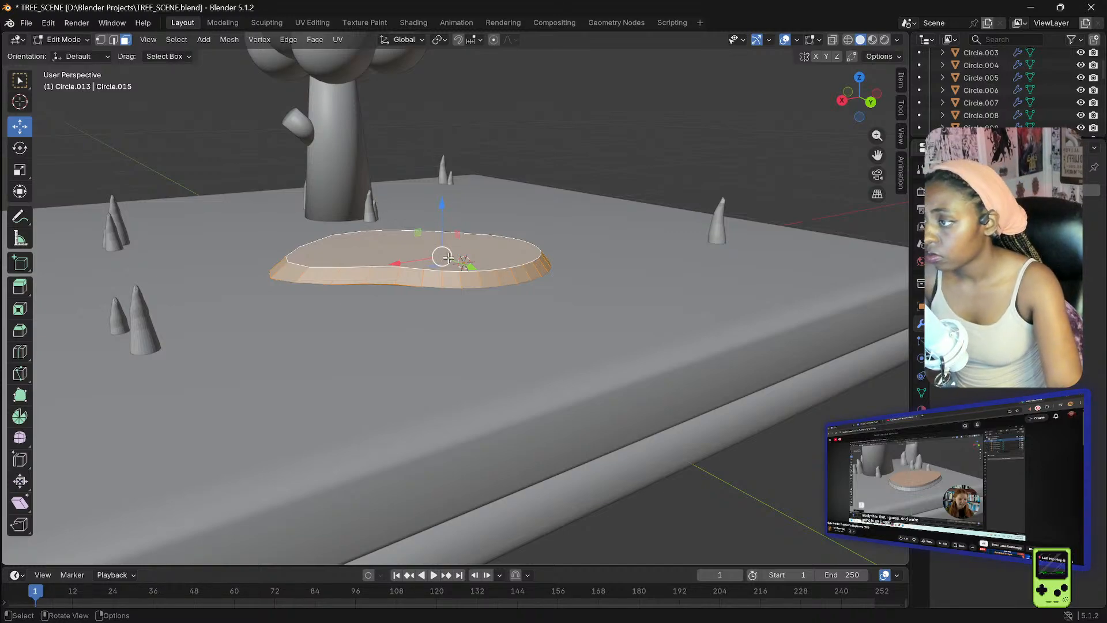
- Reselect the top face and try extruding it and scaling it to about 0.78 without proportional editing
left_click(405, 246)
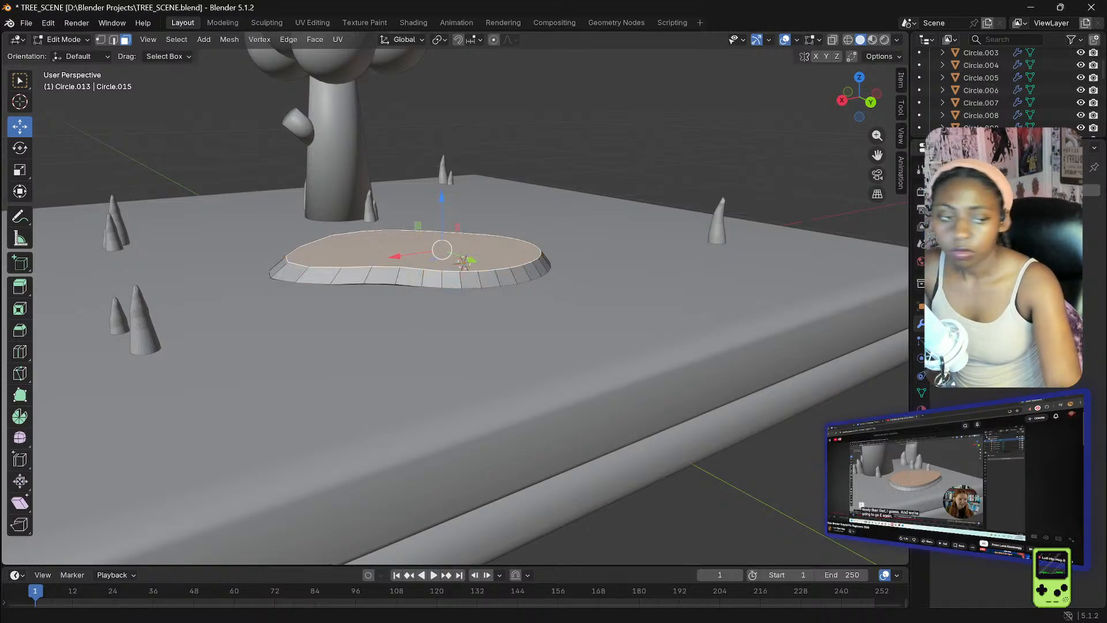
key("super")
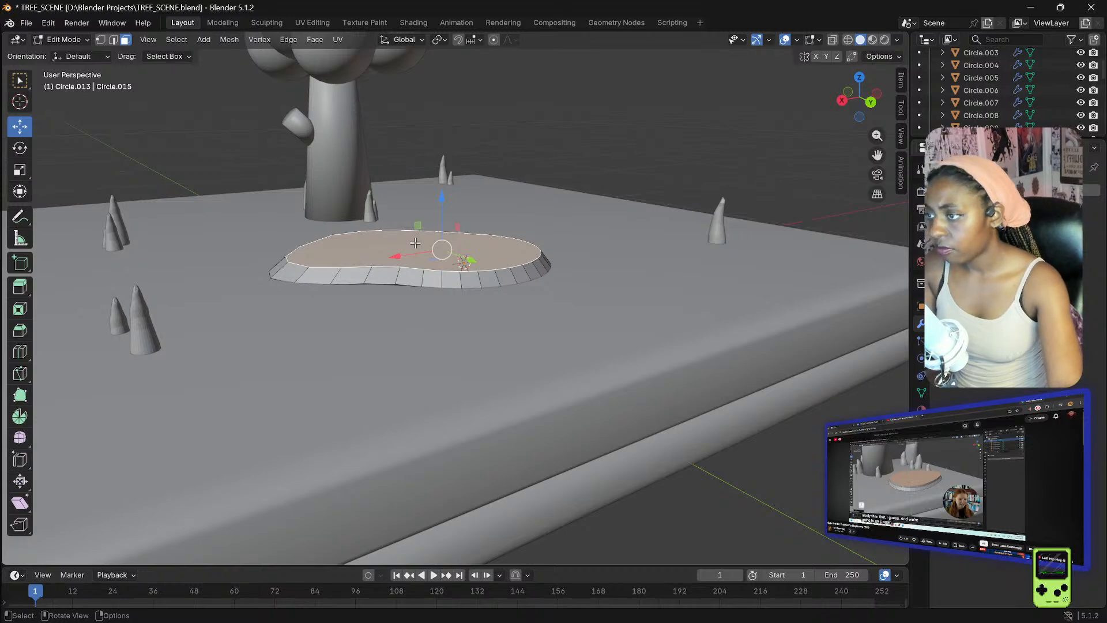
key("e")
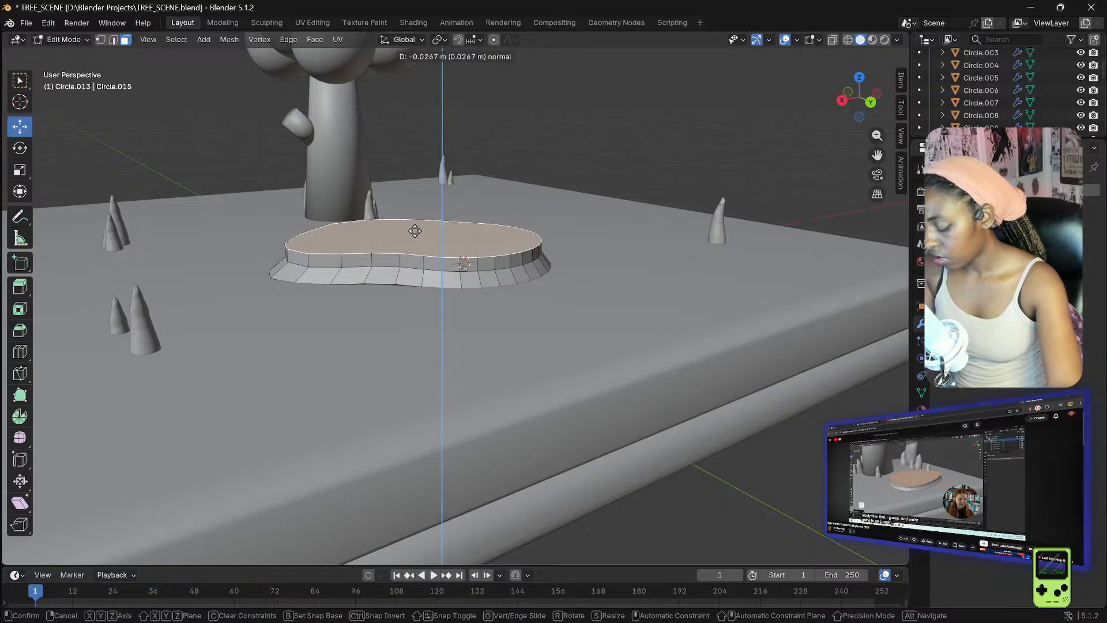
left_click(415, 231)
key("s")
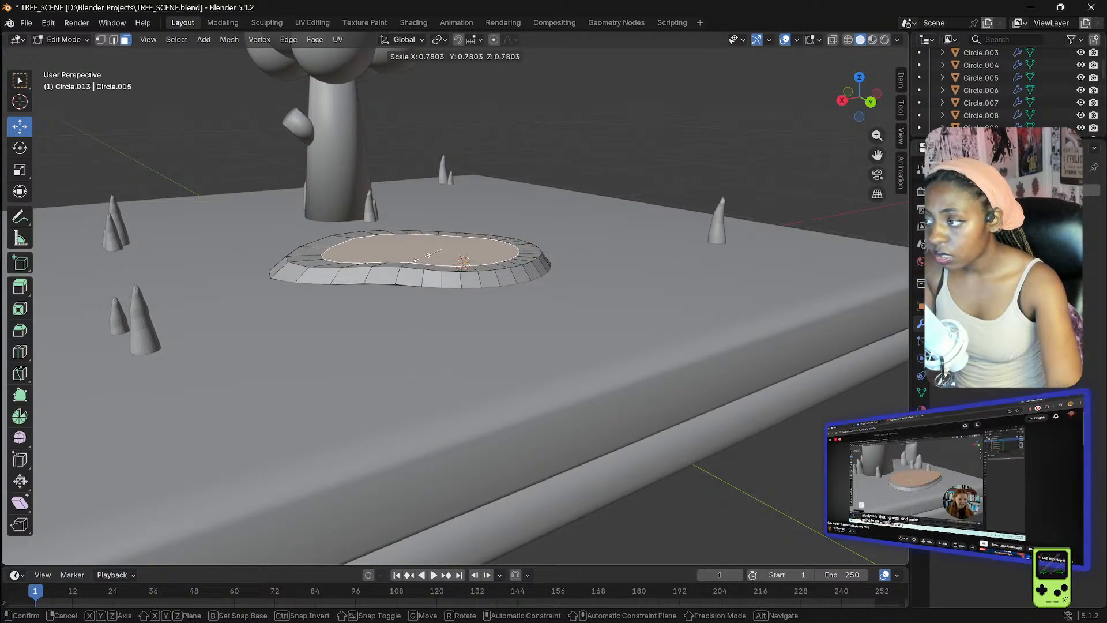
left_click(426, 253)
middle_click_drag(427, 253, 559, 205)
right_click(567, 202)
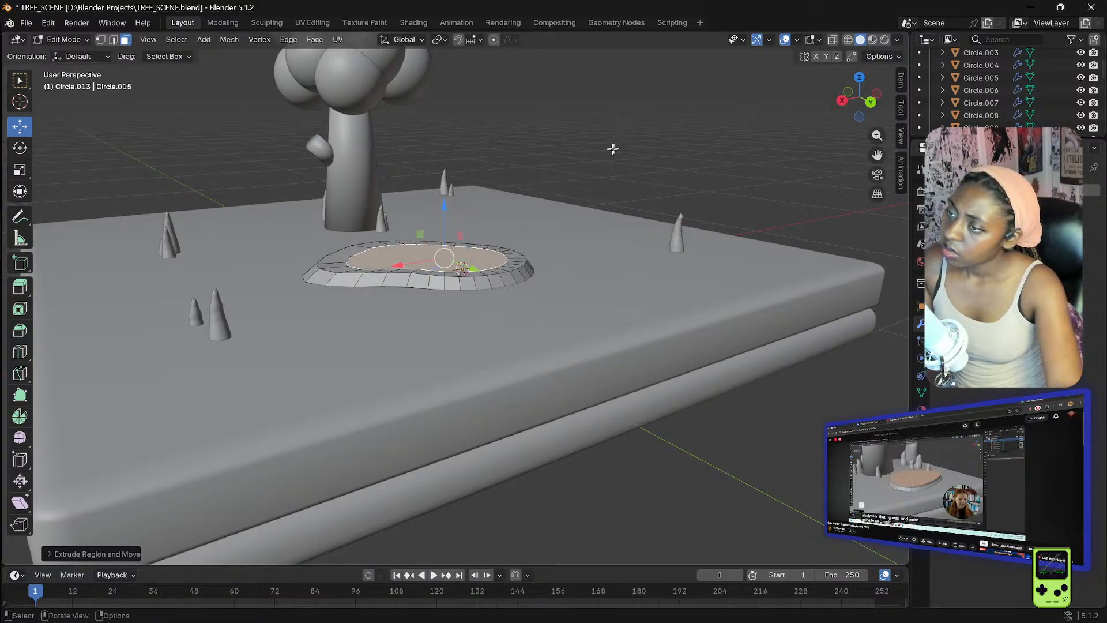
middle_click_drag(609, 148, 613, 168)
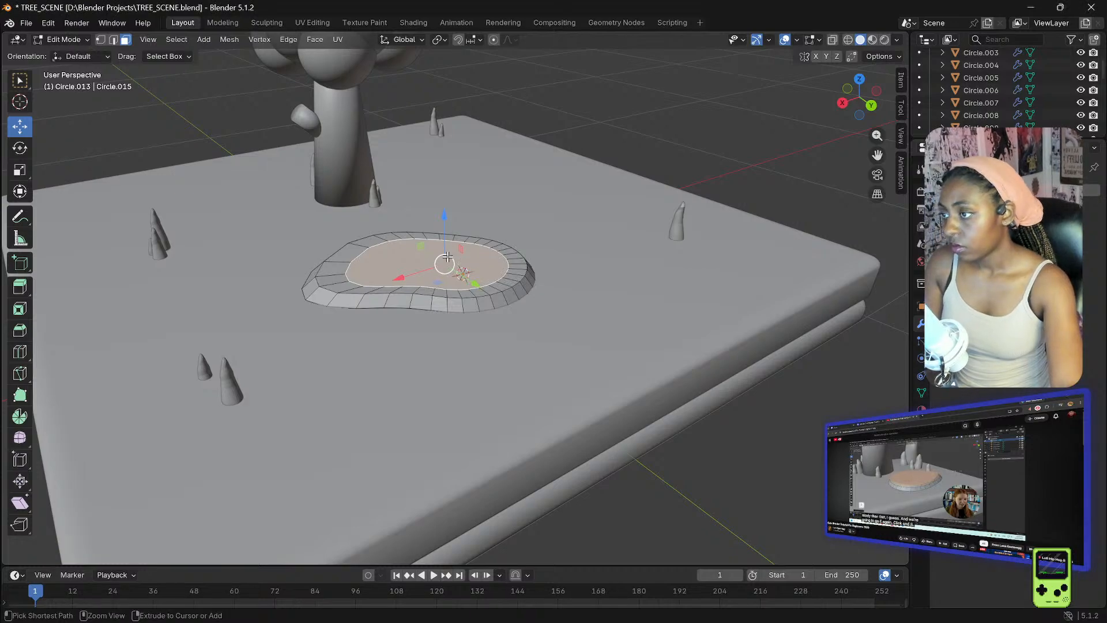
key("ctrl+z")
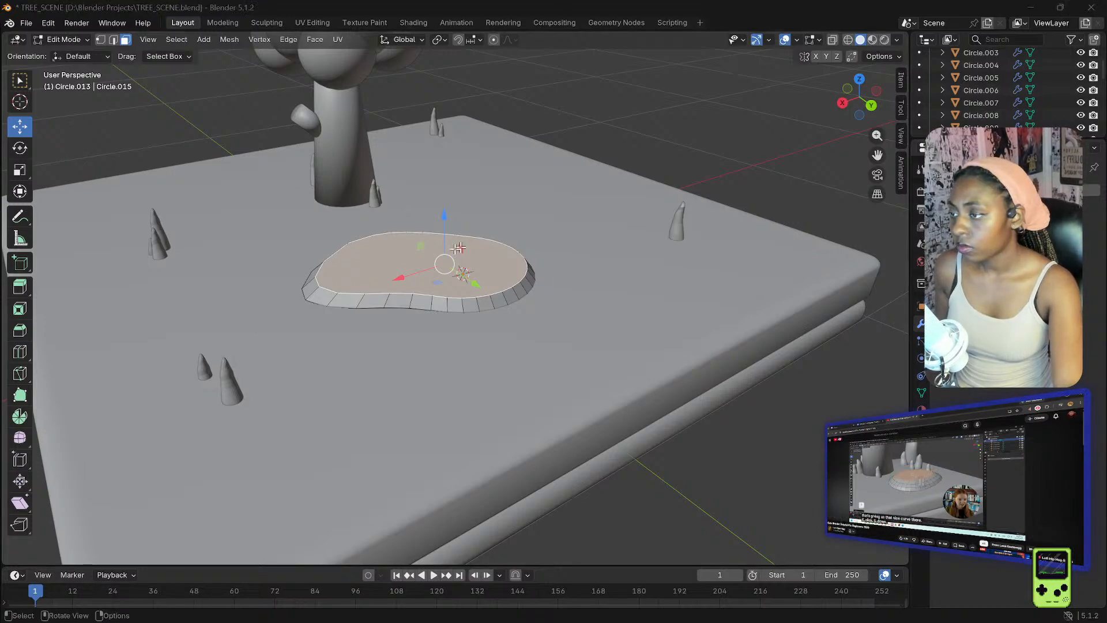
- Extrude the top face upward and scale the raised face to about 0.78 to form a sloped second tier
key("e")
left_click(413, 233)
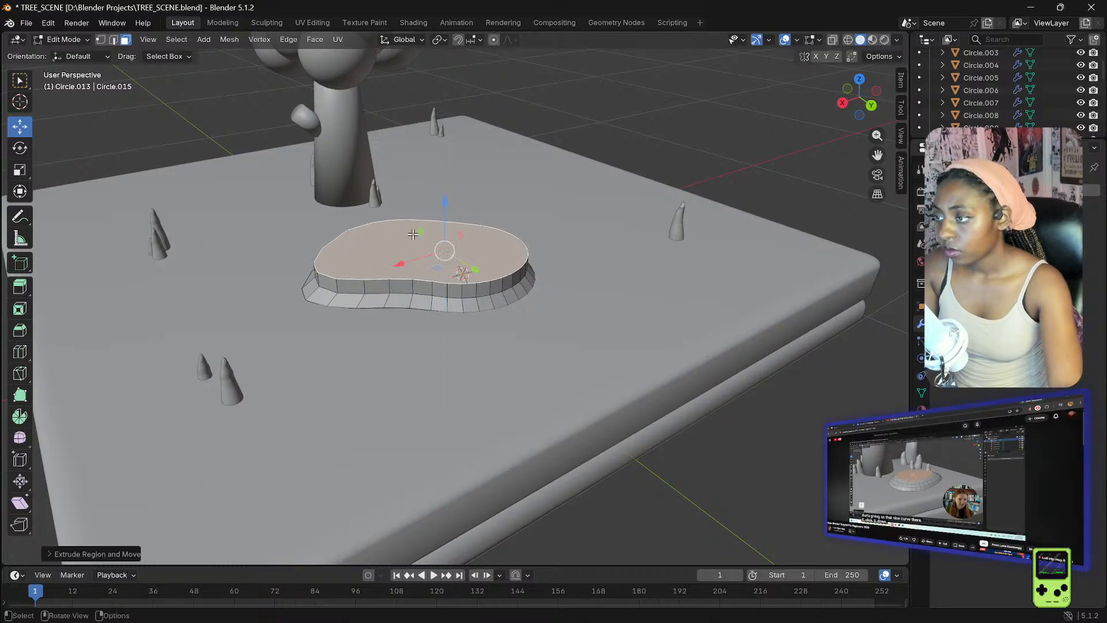
key("s")
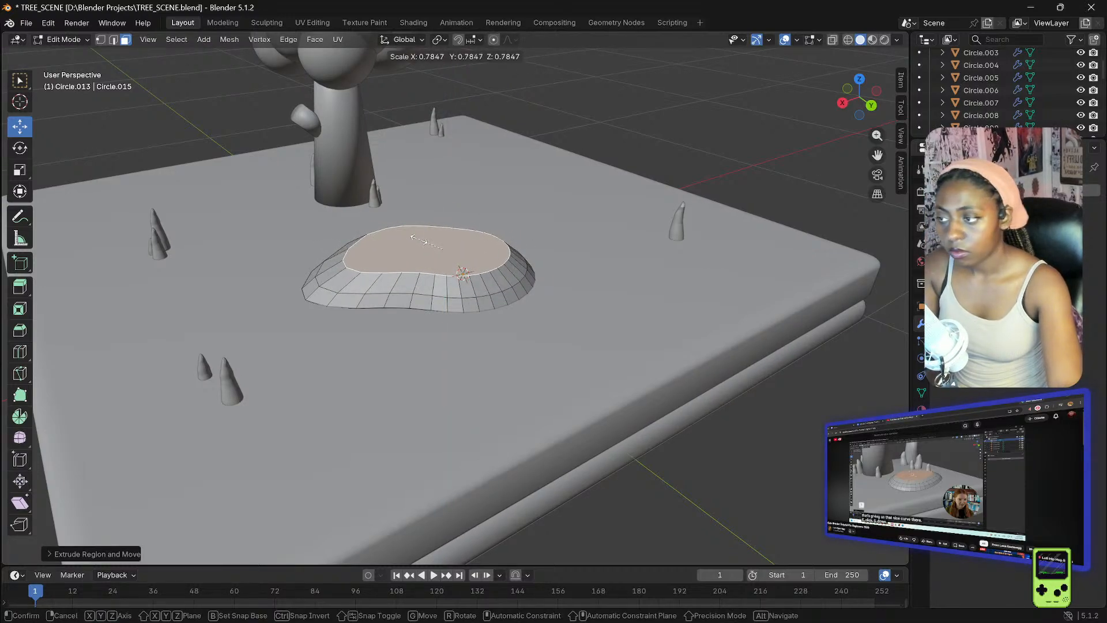
left_click(427, 241)
key("g")
key("z")
key("z")
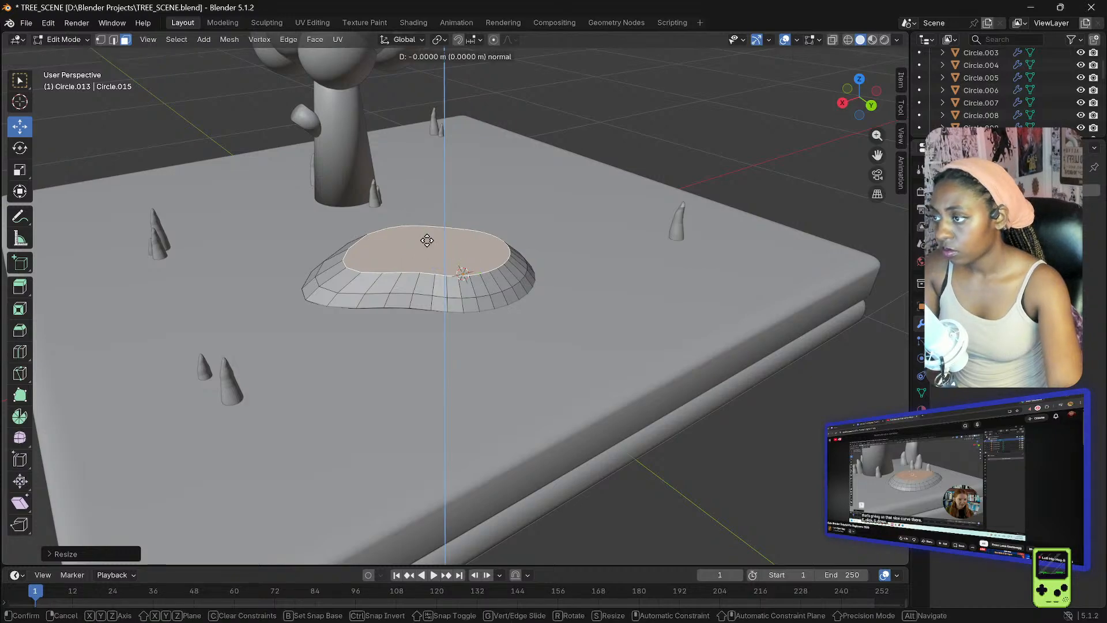
key("Escape")
- Extrude the mound's top face upward again and scale the new face to about 0.71 to form a third tier
key("e")
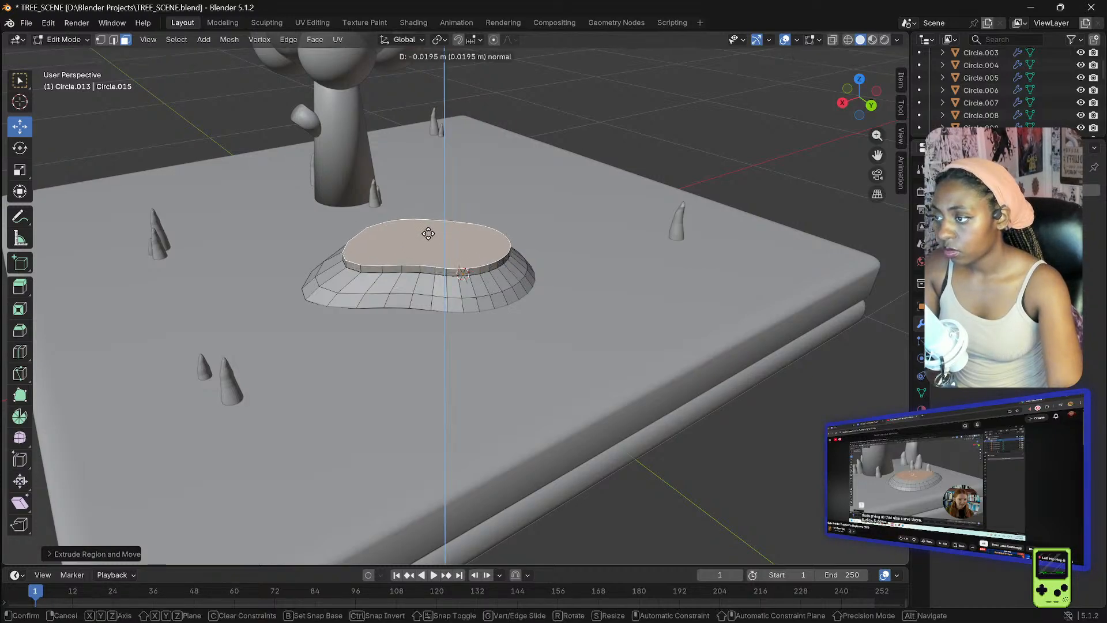
left_click(428, 233)
key("s")
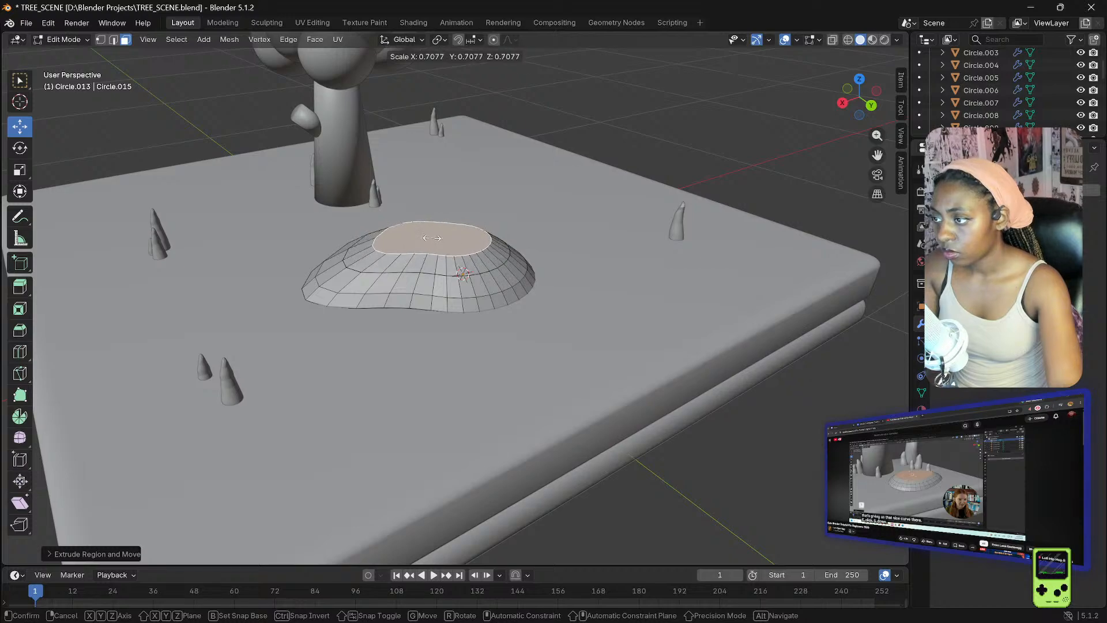
left_click(432, 237)
middle_click_drag(548, 219, 559, 238)
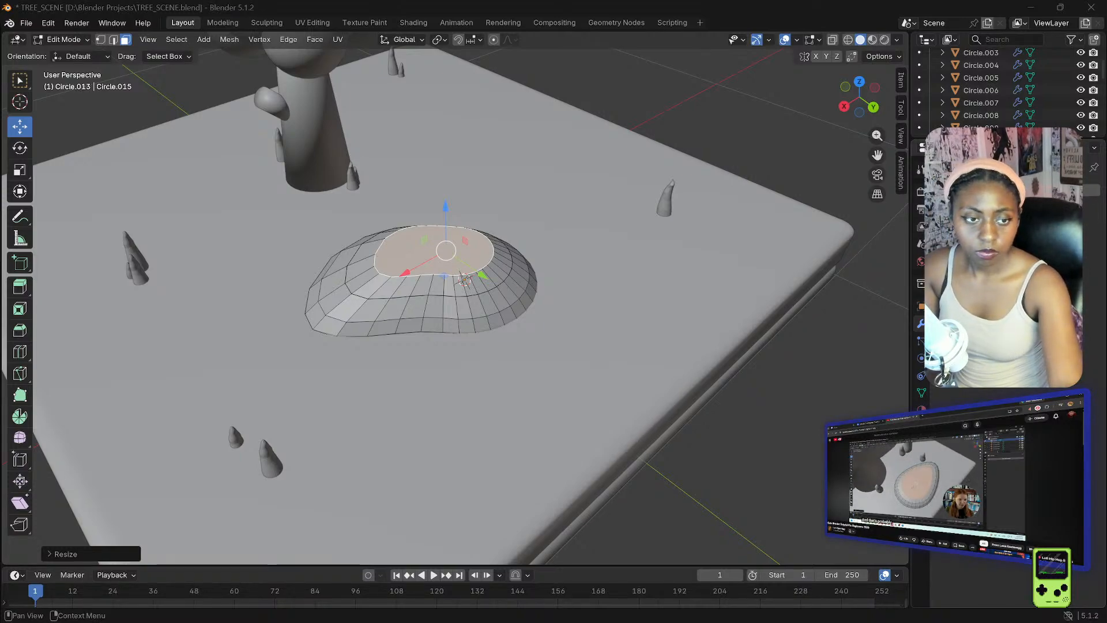
- Return to Object Mode and apply Shade Smooth to the mound
middle_click_drag(449, 242, 93, 9)
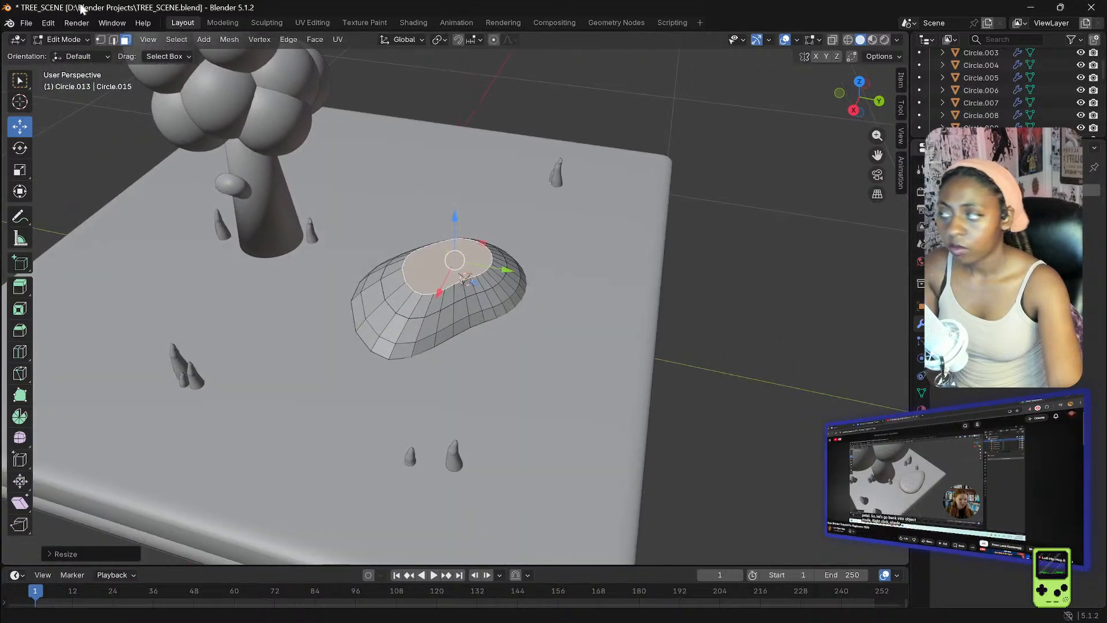
left_click(72, 39)
left_click(64, 49)
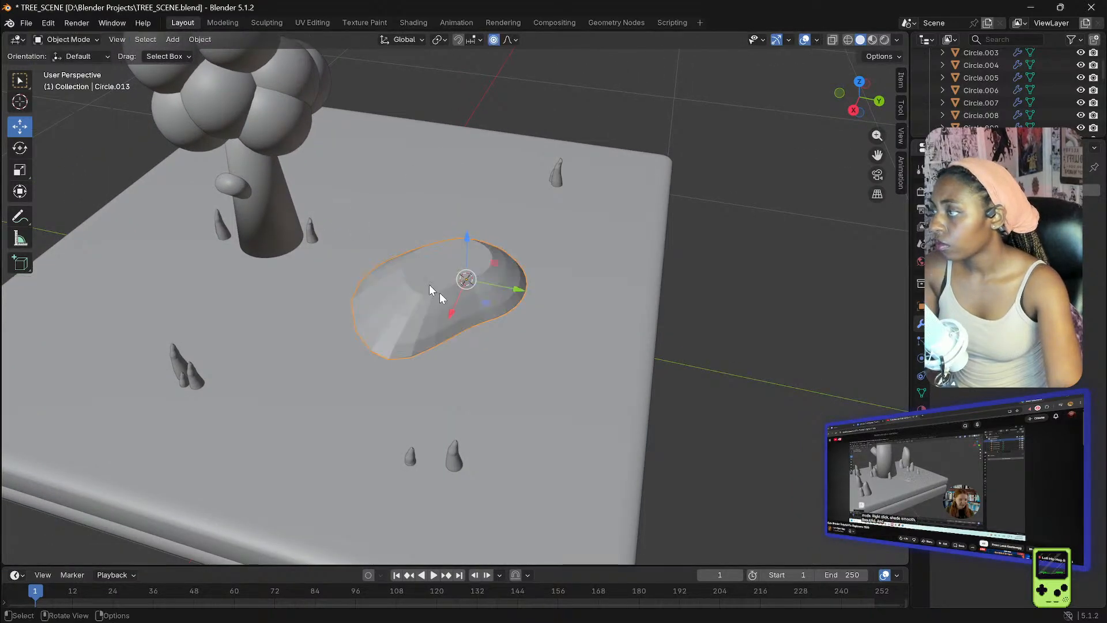
right_click(432, 274)
left_click(358, 219)
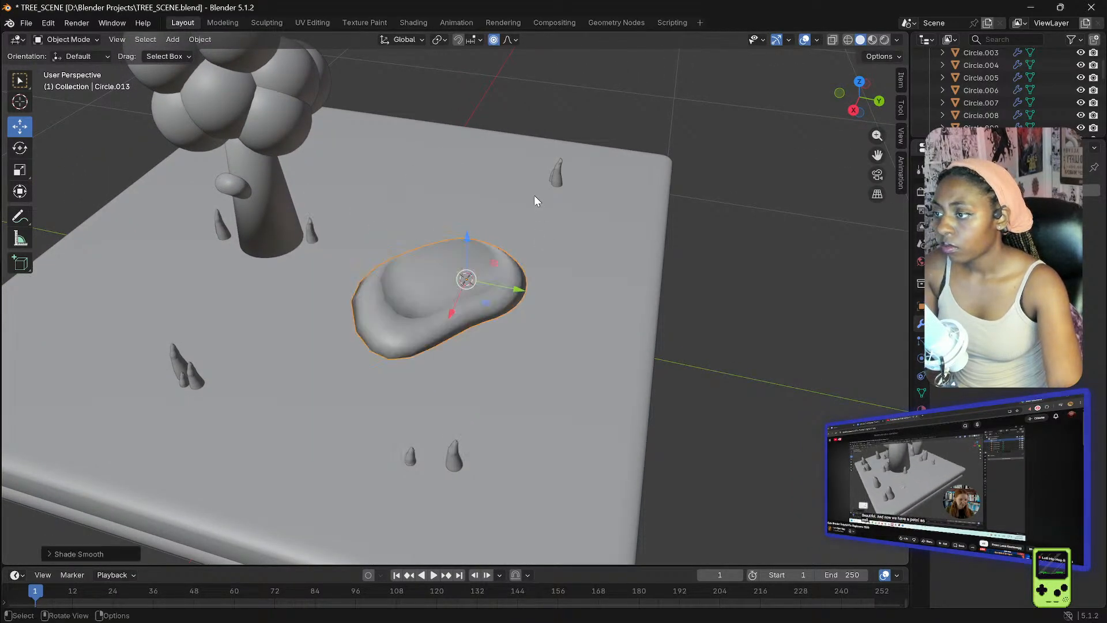
middle_click_drag(860, 222, 451, 177)
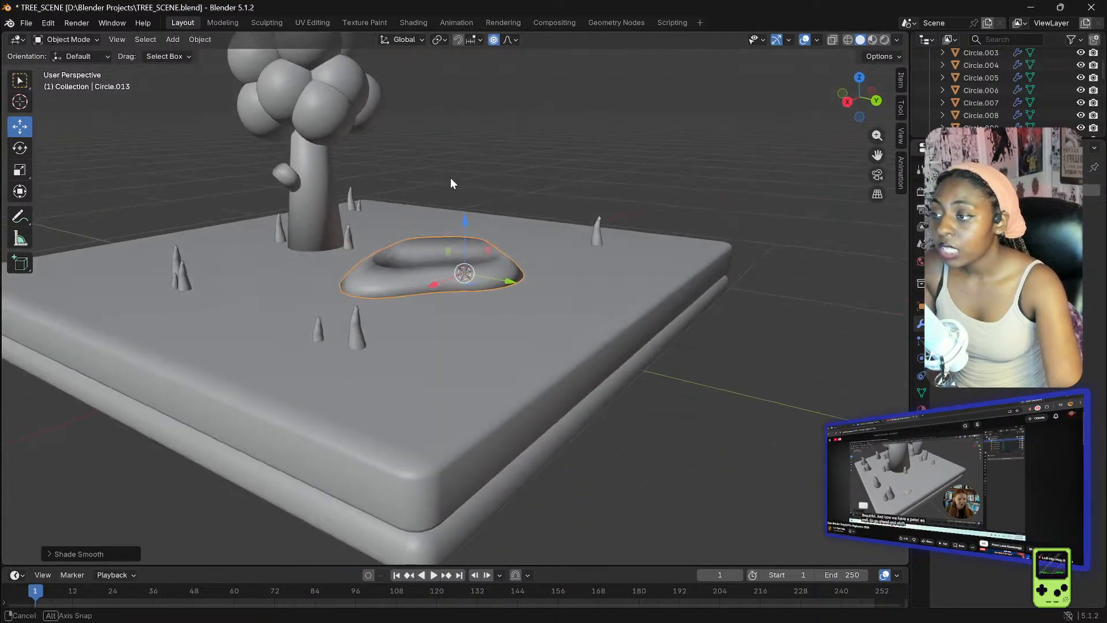
- Apply Shade Smooth to the large and small pointed rocks standing in front of the mound
left_click(356, 338)
right_click(358, 330)
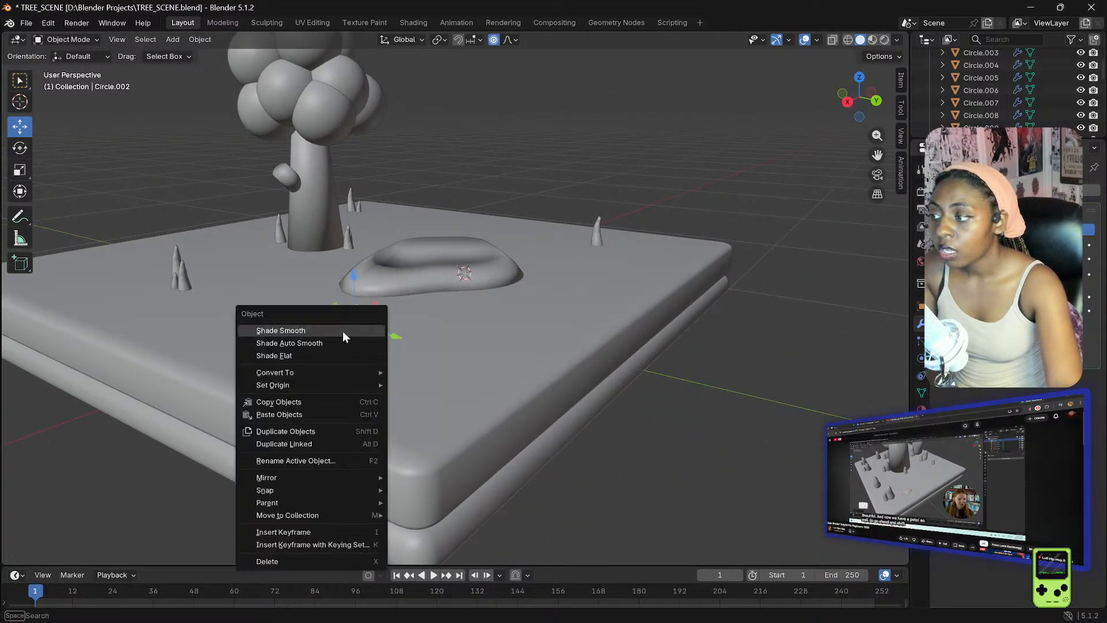
left_click(334, 328)
right_click(316, 330)
left_click(316, 324)
scroll(297, 316, "up", 4)
middle_click_drag(299, 316, 389, 279)
left_click(531, 228)
right_click(530, 228)
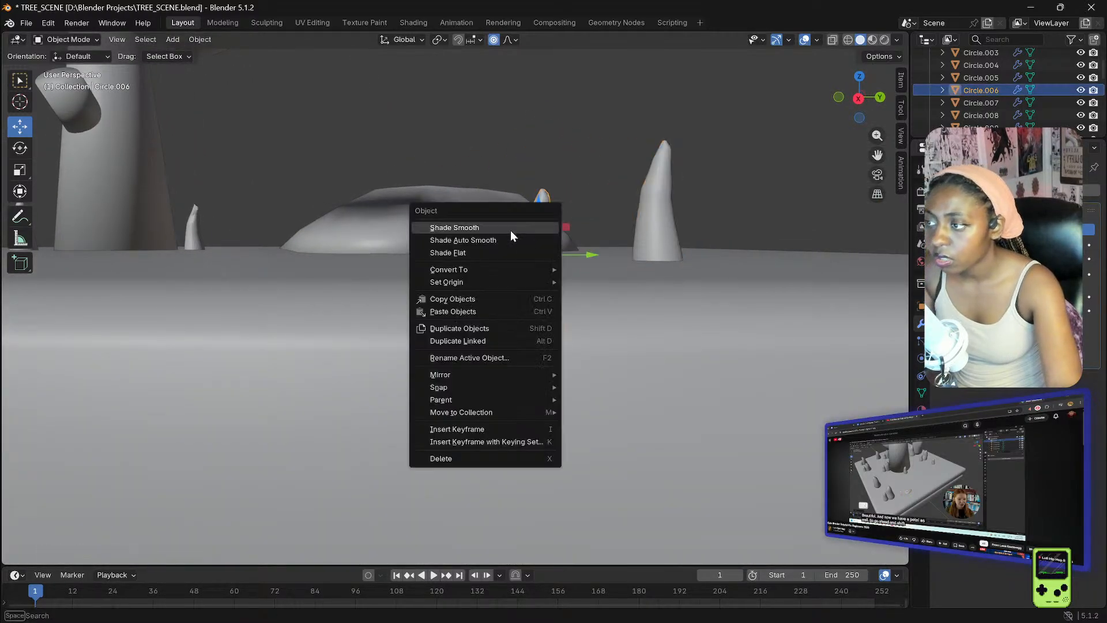
left_click(510, 230)
- Apply Shade Smooth to the single small rock beside the tree trunk on the mound's side
middle_click_drag(196, 215, 175, 240)
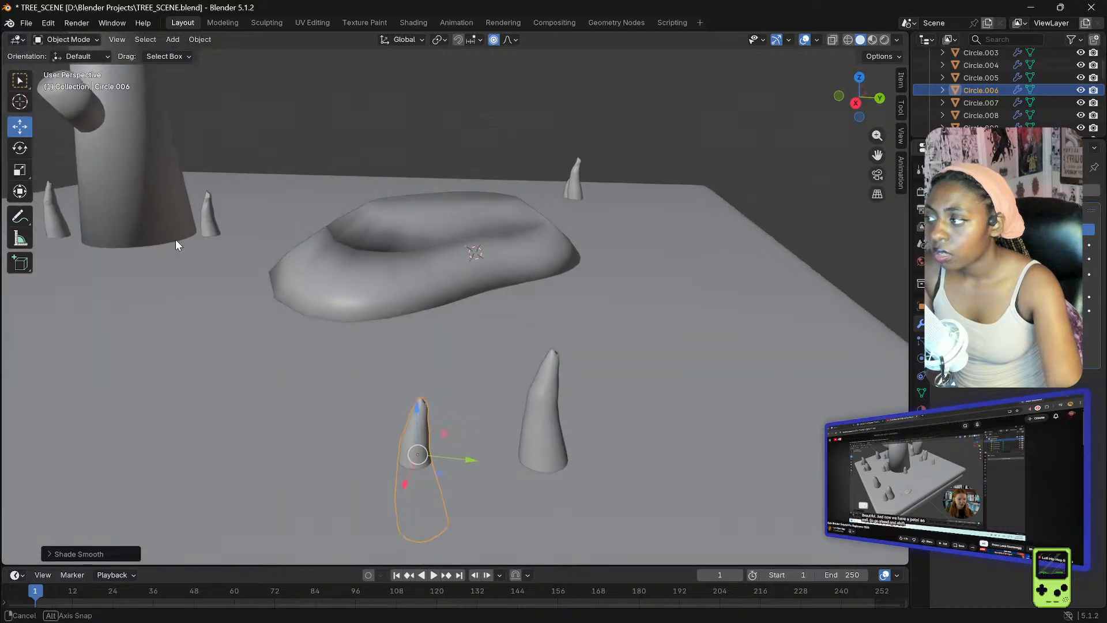
left_click(212, 218)
right_click(213, 216)
left_click(208, 213)
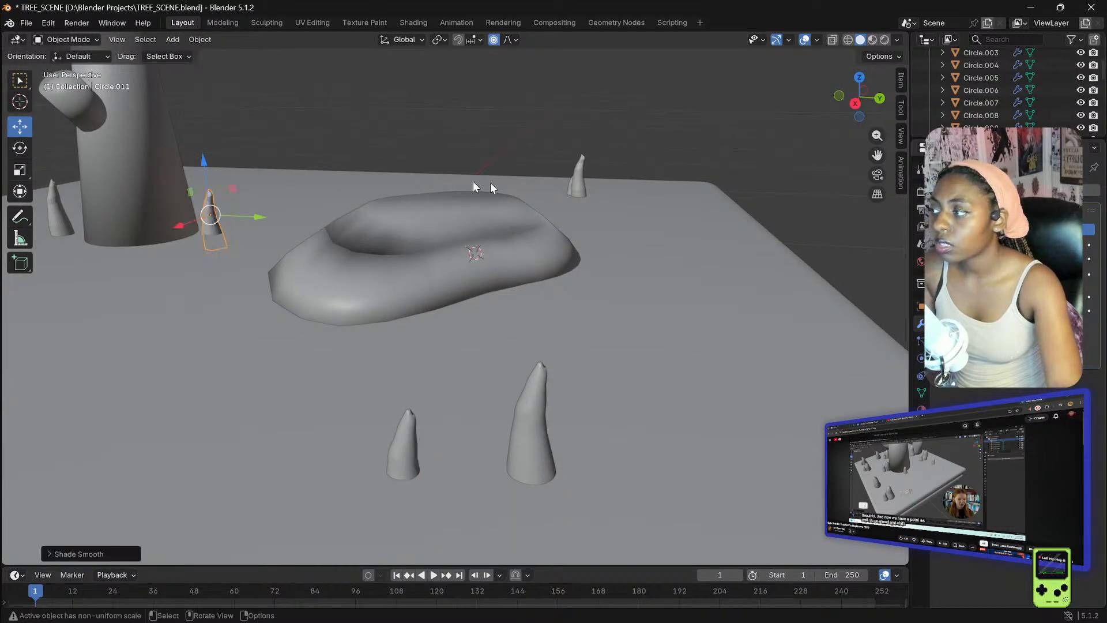
- Apply Shade Smooth to each of the two rocks behind the mound near the slab's far edge
left_click(576, 185)
right_click(570, 188)
left_click(570, 189)
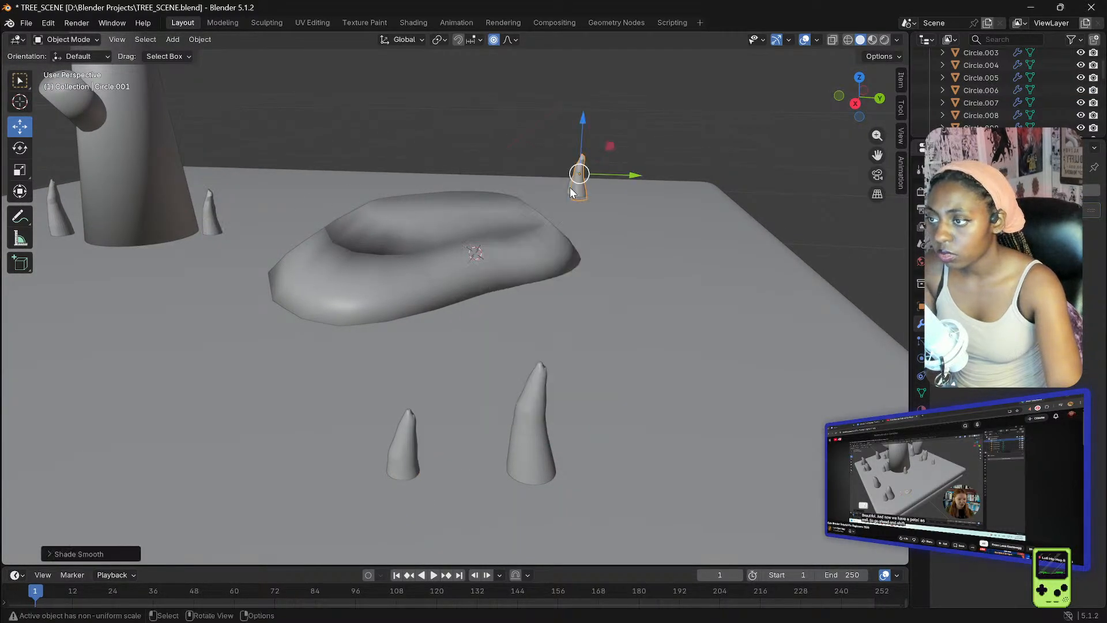
left_click(568, 192)
right_click(517, 185)
left_click(518, 186)
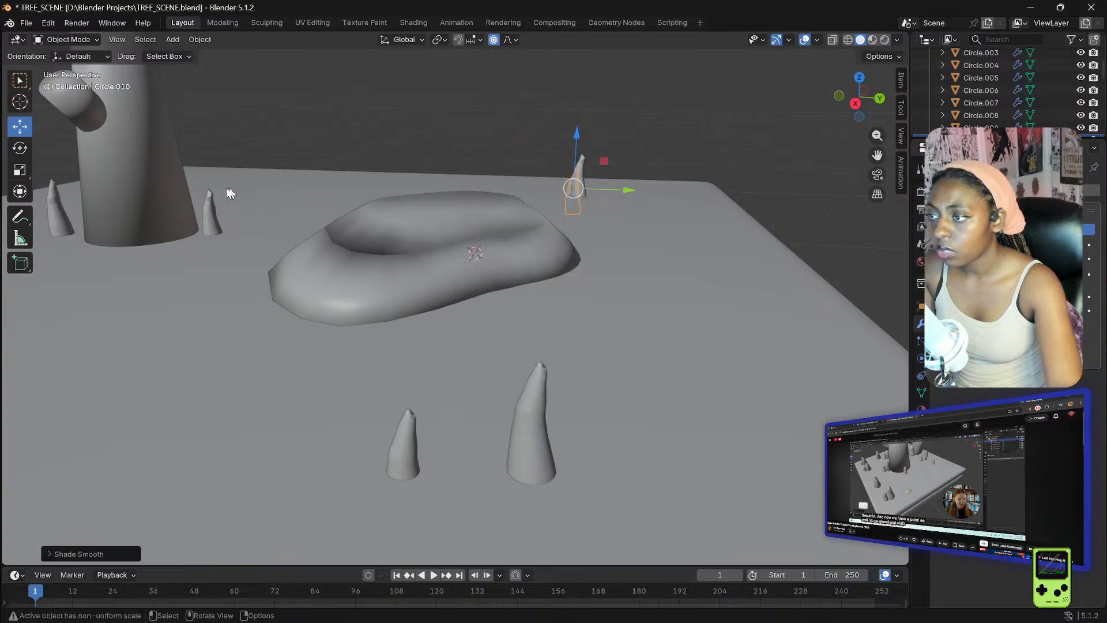
- Apply Shade Smooth to each of the three rocks in the cluster in front of the tree
scroll(276, 181, "down", 3)
middle_click_drag(157, 228, 230, 226)
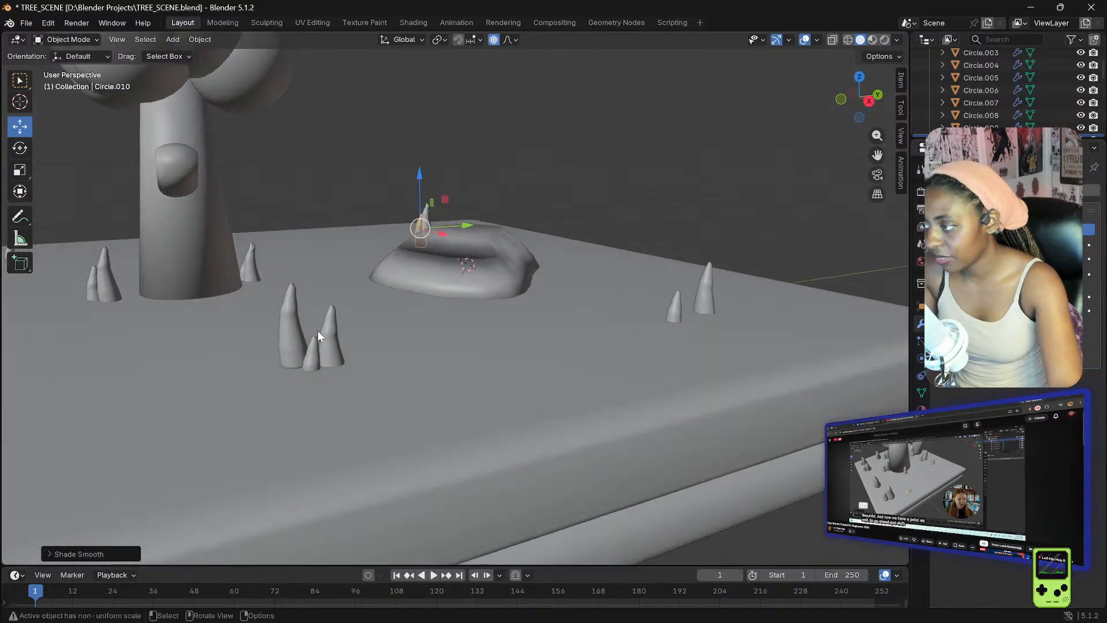
left_click(331, 333)
right_click(330, 332)
left_click(330, 331)
left_click(313, 350)
right_click(315, 350)
left_click(314, 348)
left_click(289, 328)
right_click(289, 327)
left_click(288, 327)
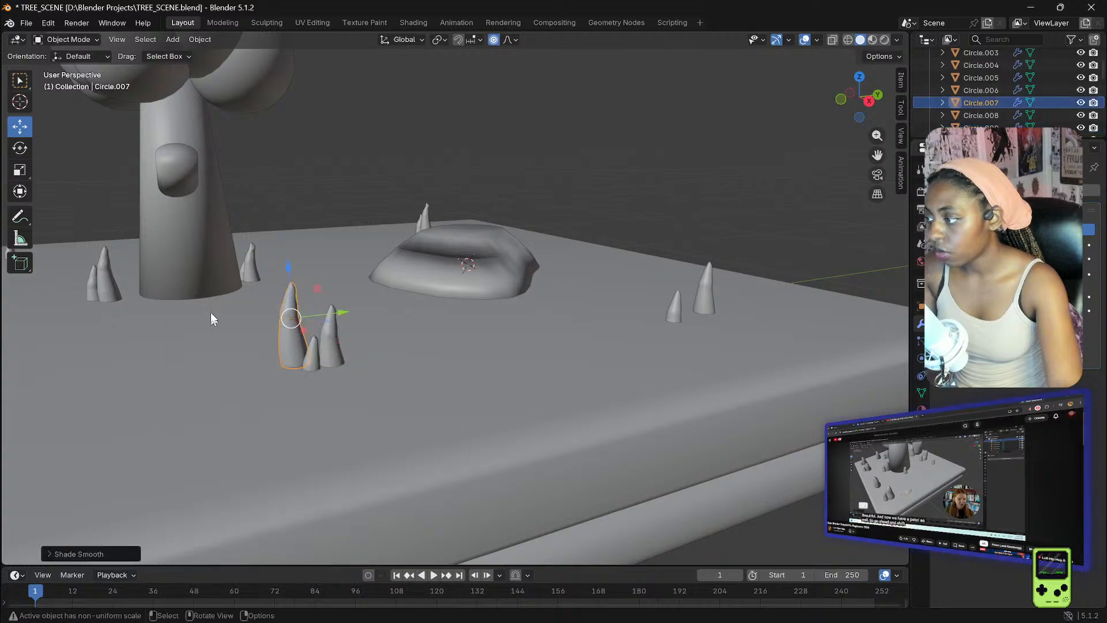
- Apply Shade Smooth to both rocks of the pair on the trunk's other side, away from the mound
left_click(102, 280)
right_click(103, 280)
left_click(106, 279)
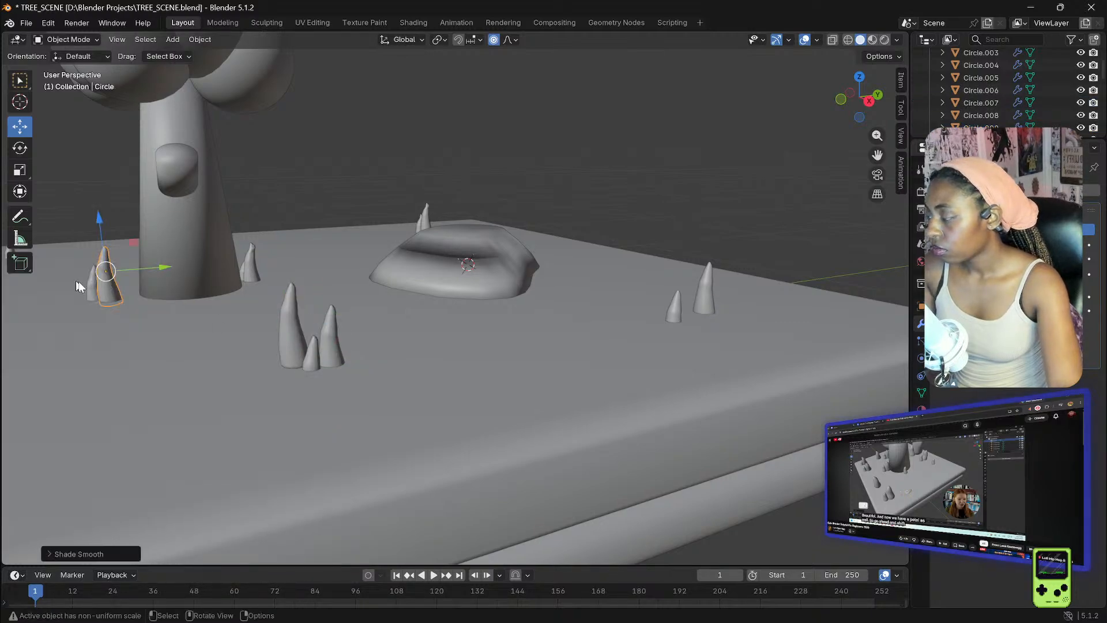
left_click(93, 286)
right_click(94, 286)
left_click(94, 285)
middle_click_drag(596, 199, 467, 204)
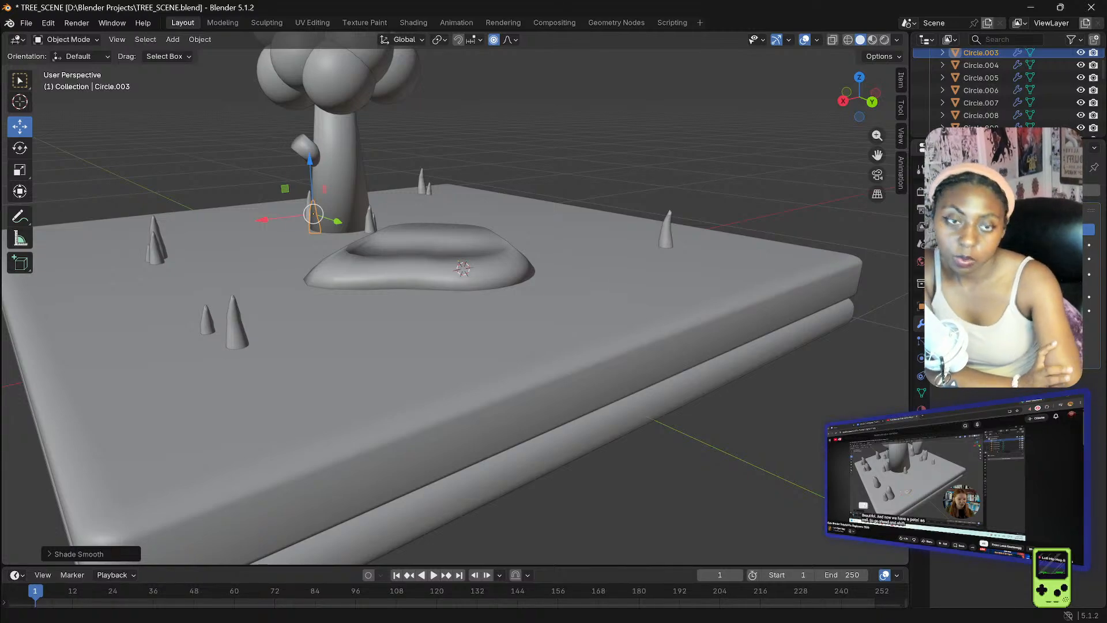
- Select the mound and apply Shade Smooth to it again
left_click(920, 464)
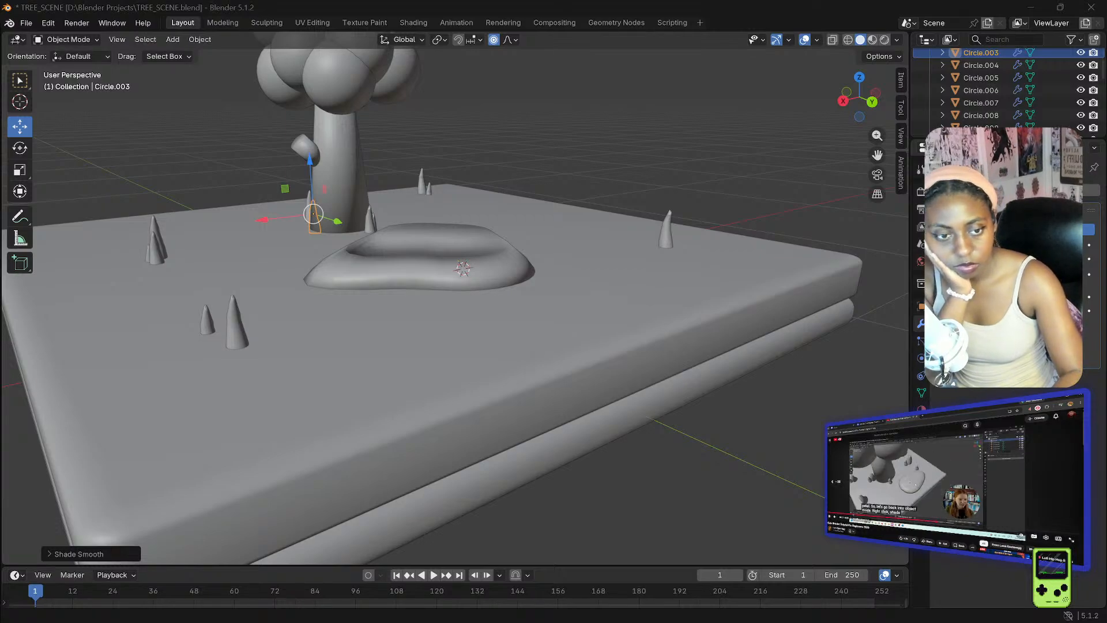
left_click(409, 260)
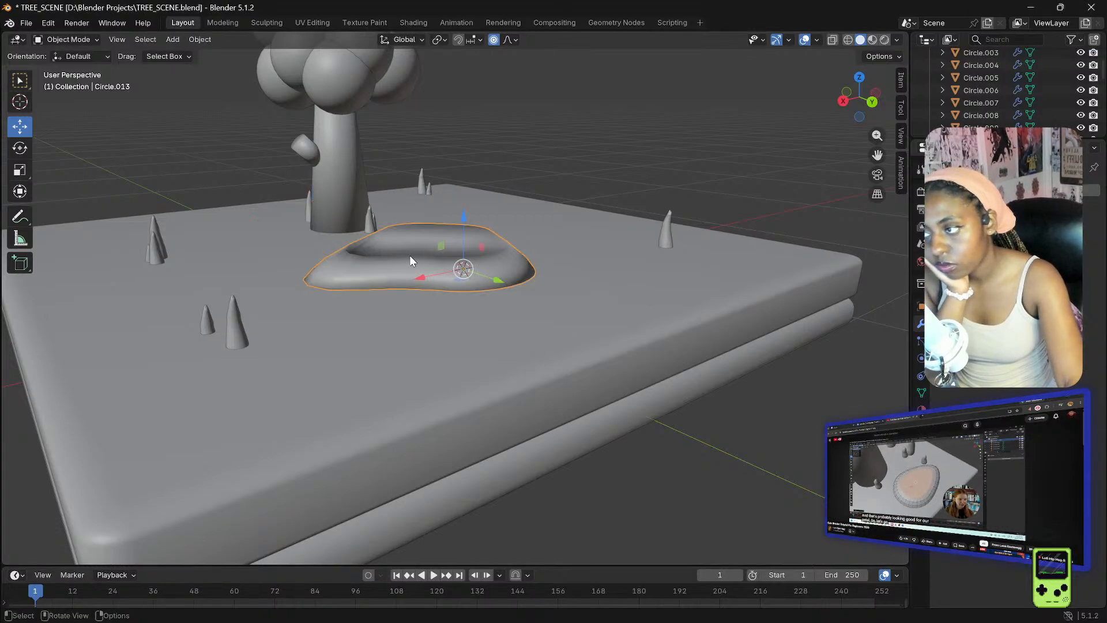
right_click(465, 218)
left_click(462, 218)
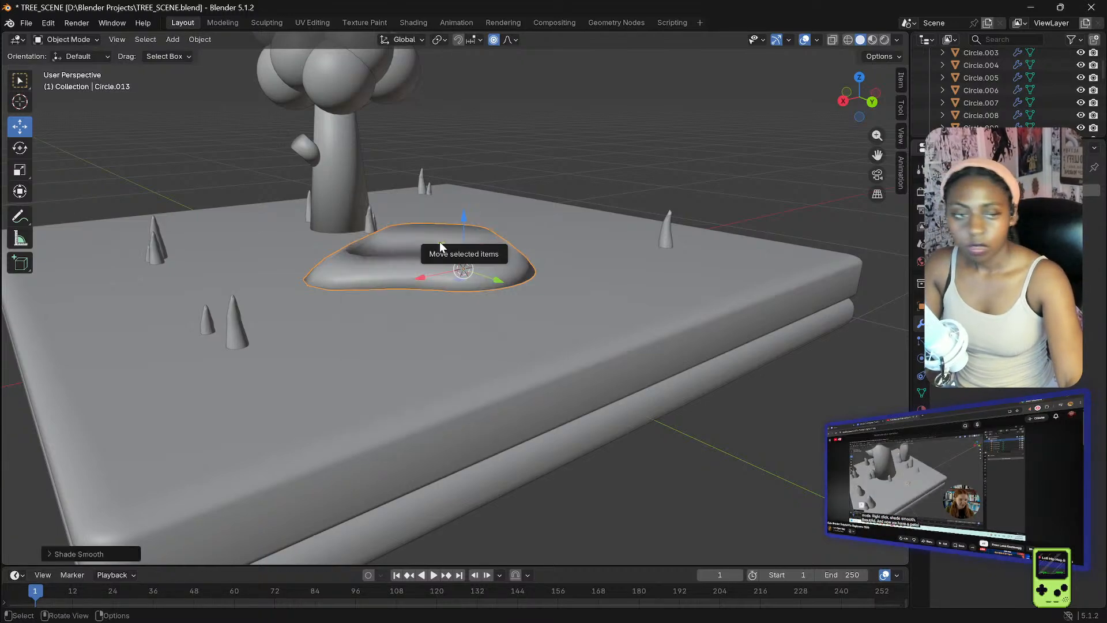
left_click(873, 477)
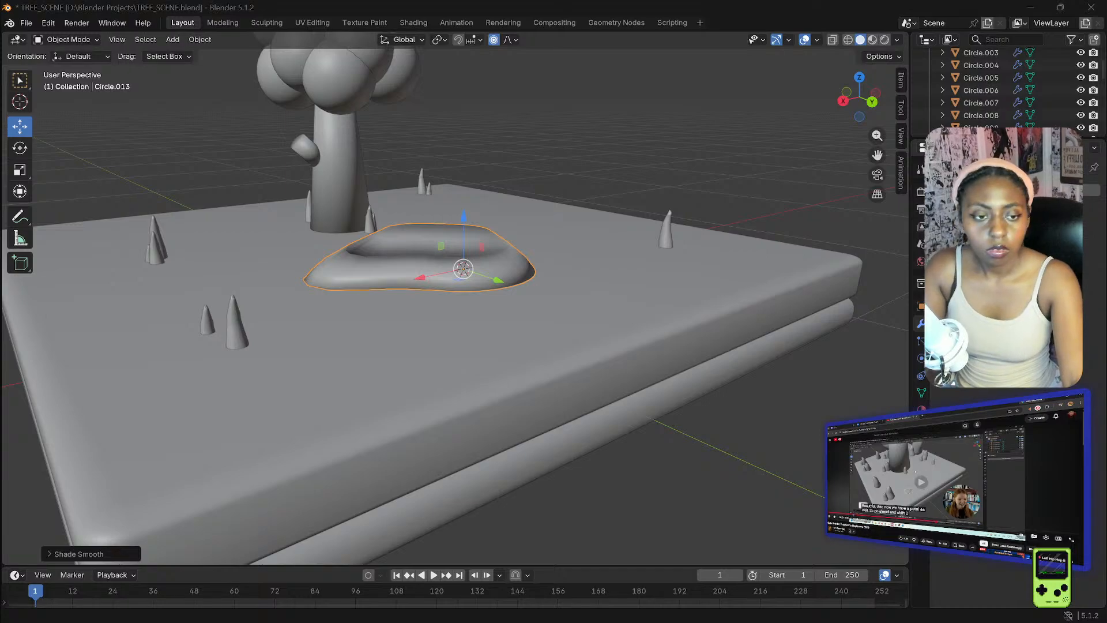
key("Left")
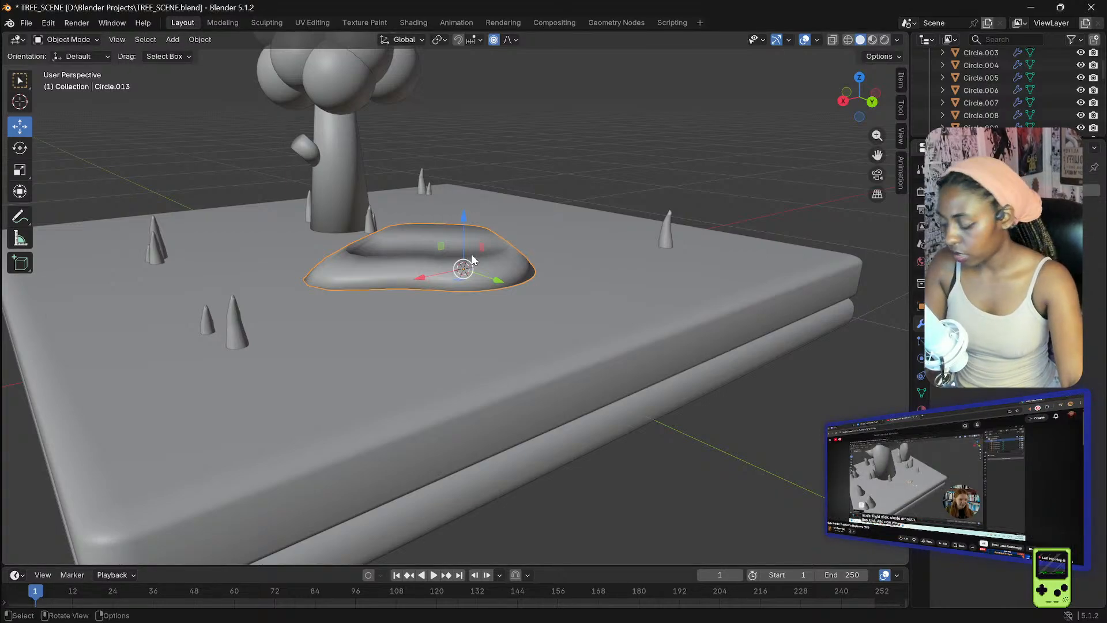
- Scale the whole mound down to the size of a small flat pebble
key("g")
key("s")
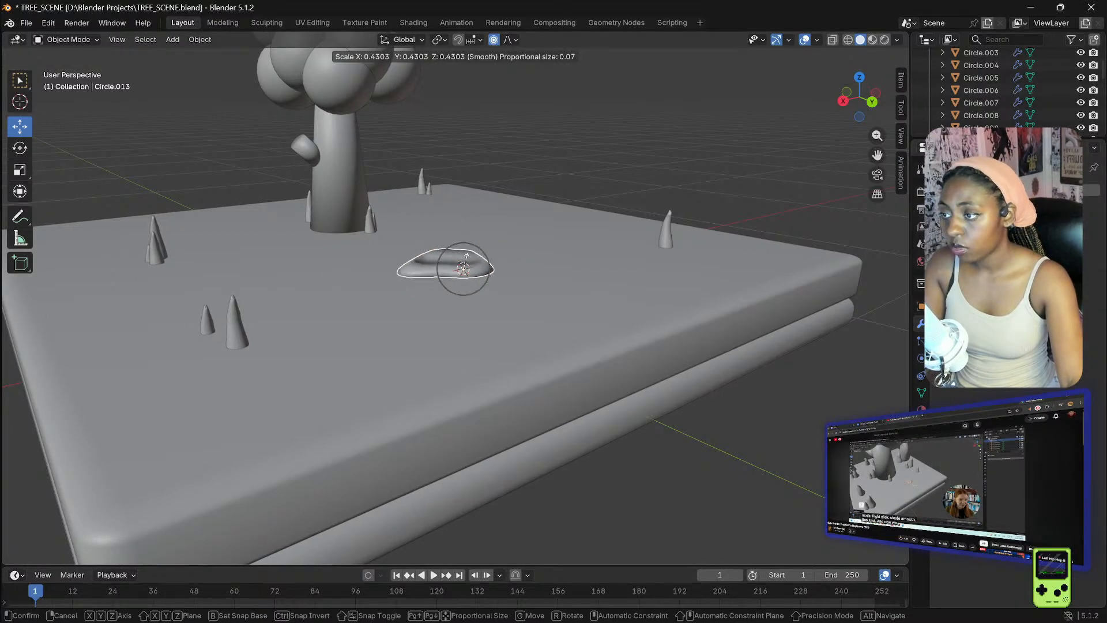
left_click(468, 267)
scroll(512, 266, "up", 3)
middle_click_drag(513, 265, 526, 329)
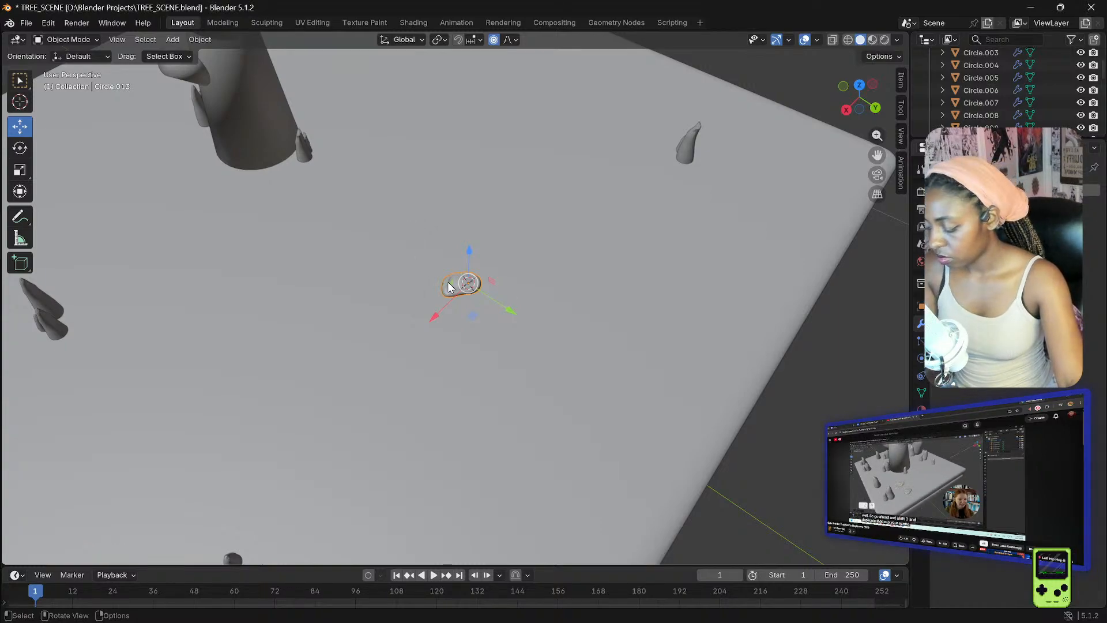
- Duplicate the small pebble twice, placing both copies near the rock cluster in front of the tree
key("shift+d")
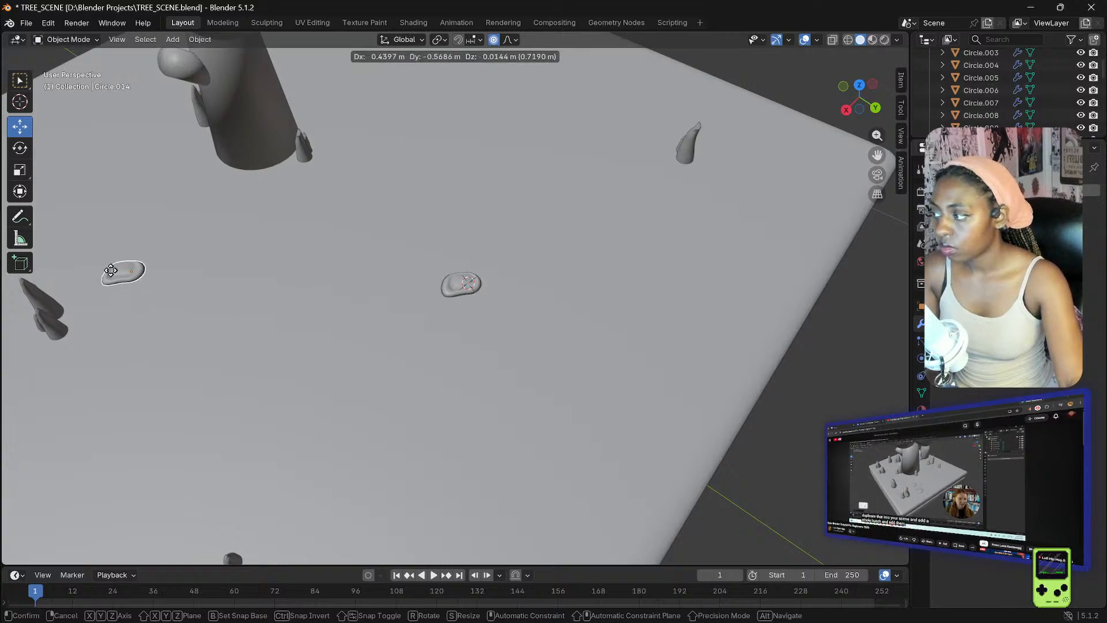
left_click(98, 242)
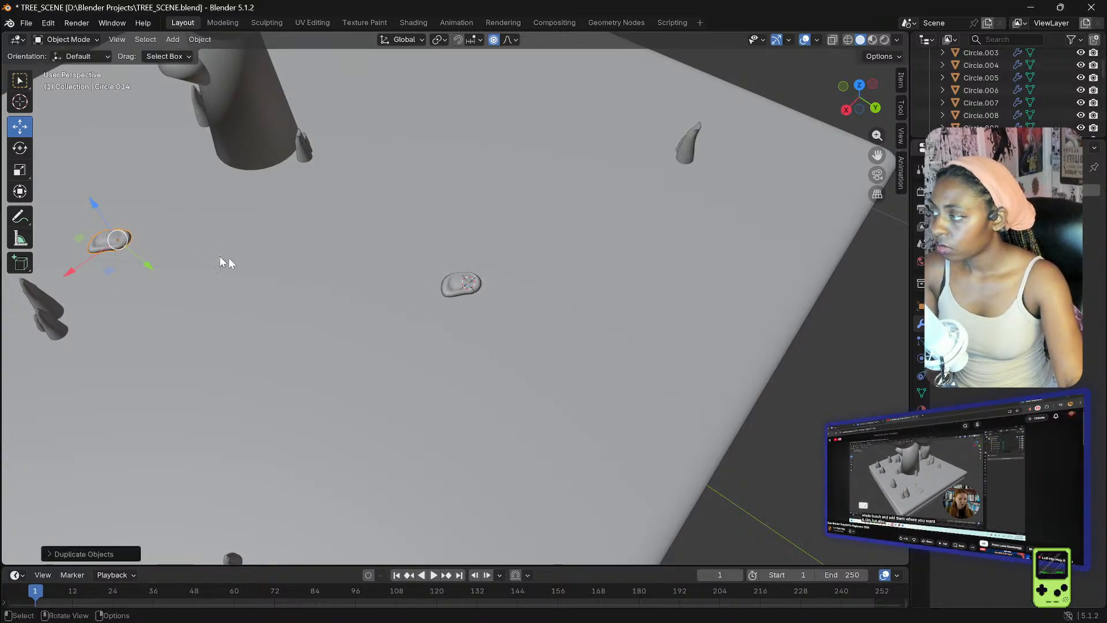
key("shift+d")
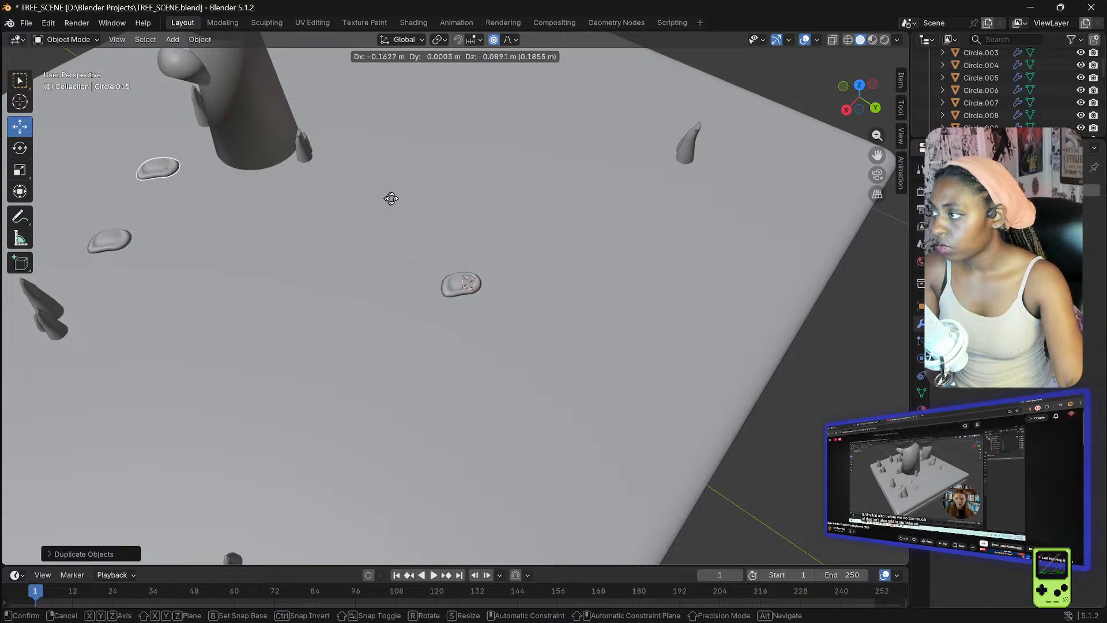
left_click(453, 316)
- Move the first pebble copy level with the second, and move the original pebble beside the front pair of rocks
left_click(109, 247)
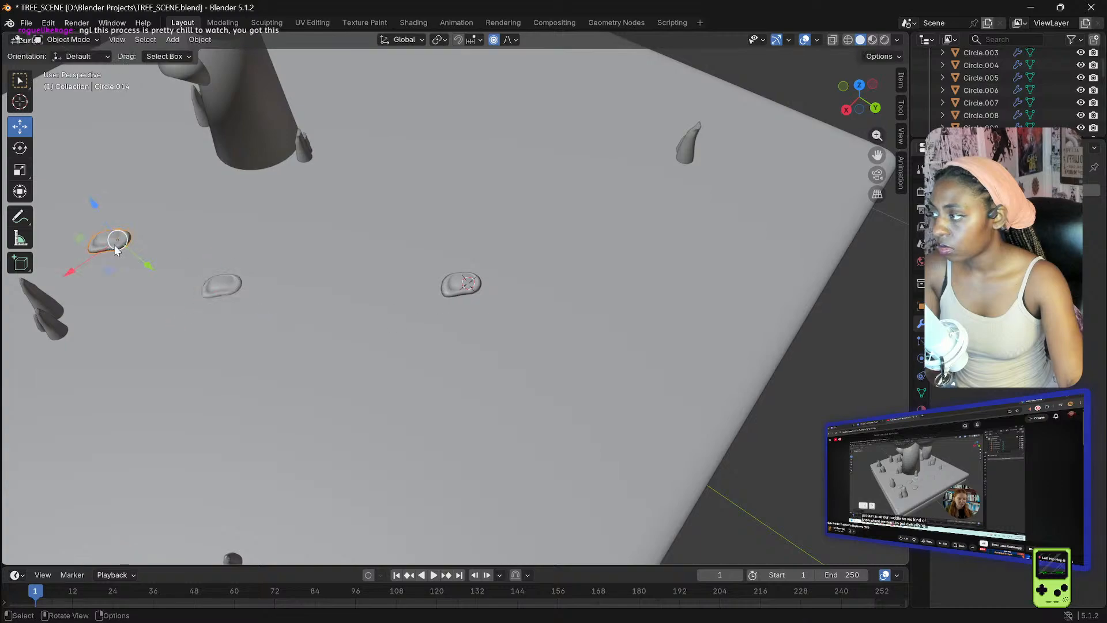
left_click_drag(117, 243, 117, 291)
left_click(447, 290)
left_click_drag(449, 284, 202, 531)
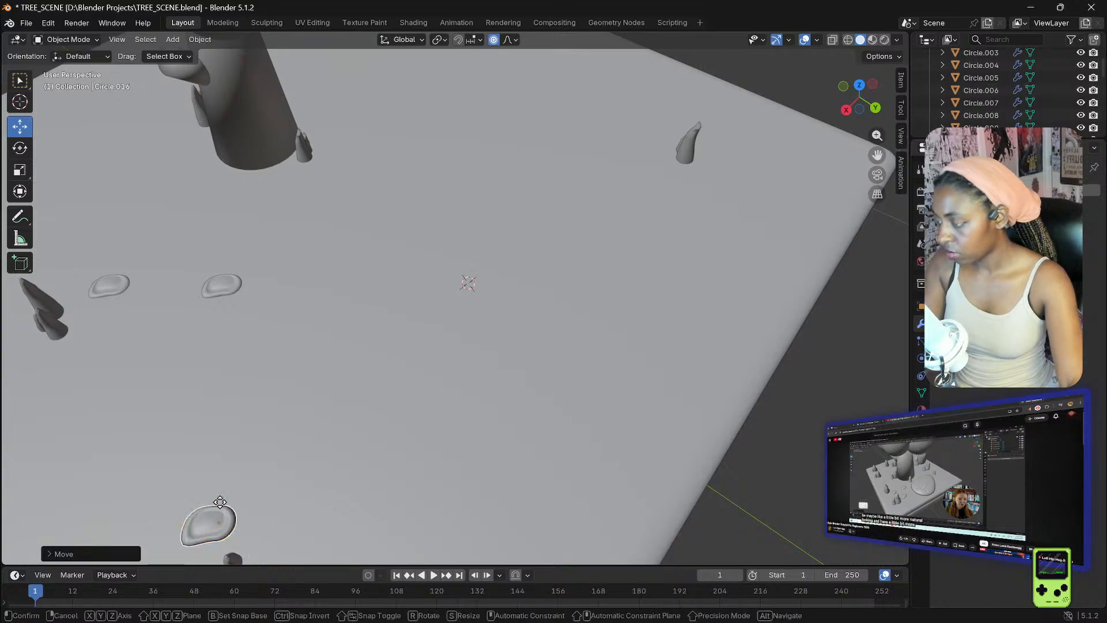
- Duplicate the front pebble, place the copy in the open area beside the tree, and enlarge it several times into a big mound
key("shift+d")
left_click_drag(499, 268, 511, 255)
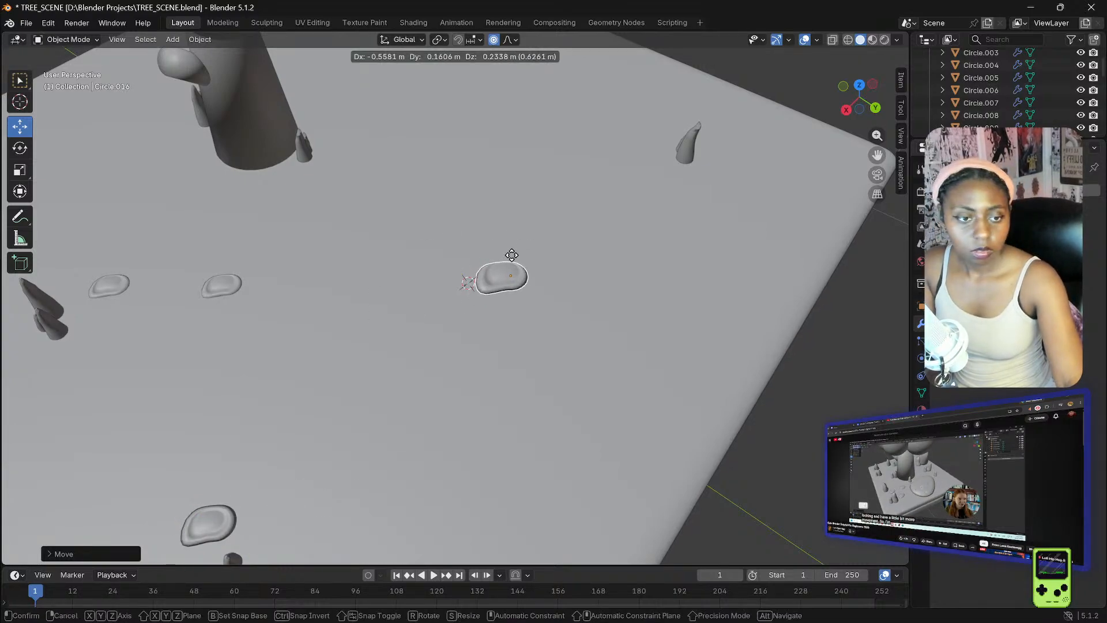
left_click(511, 255)
key("s")
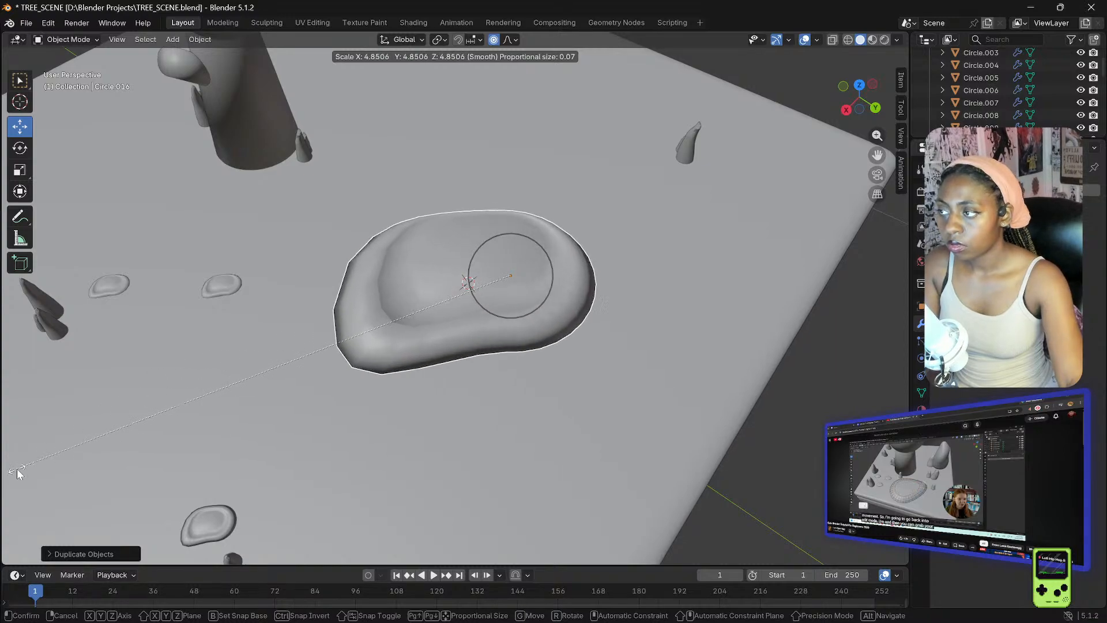
left_click(469, 244)
scroll(470, 244, "down", 6)
scroll(483, 238, "up", 1)
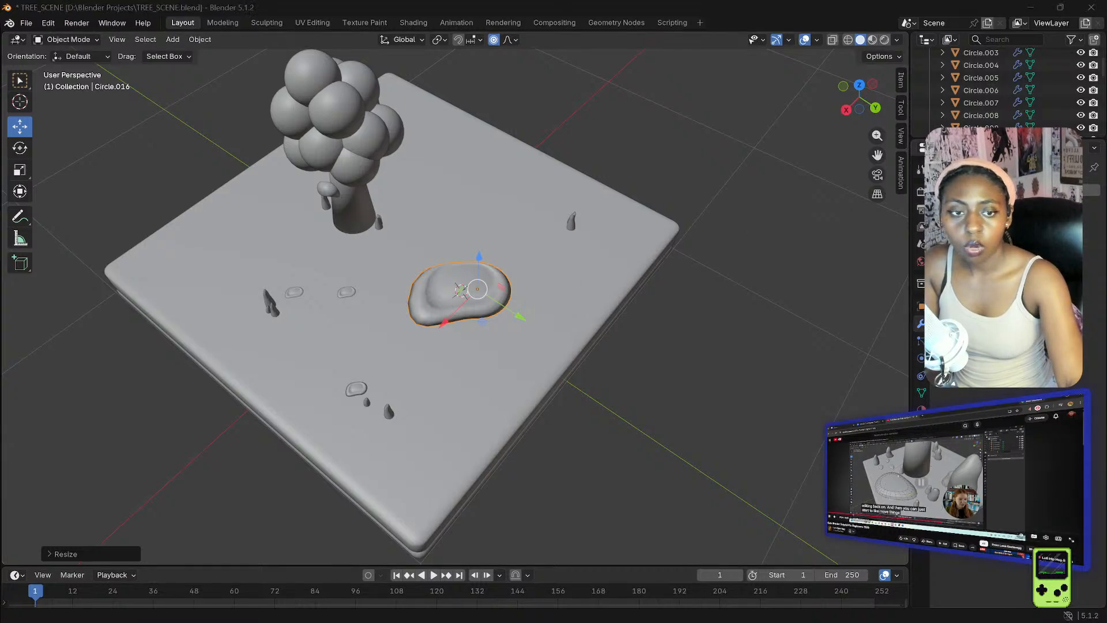
- Scale the upper ground slab down uniformly, and shrink the lower slab to match its footprint
left_click(319, 347)
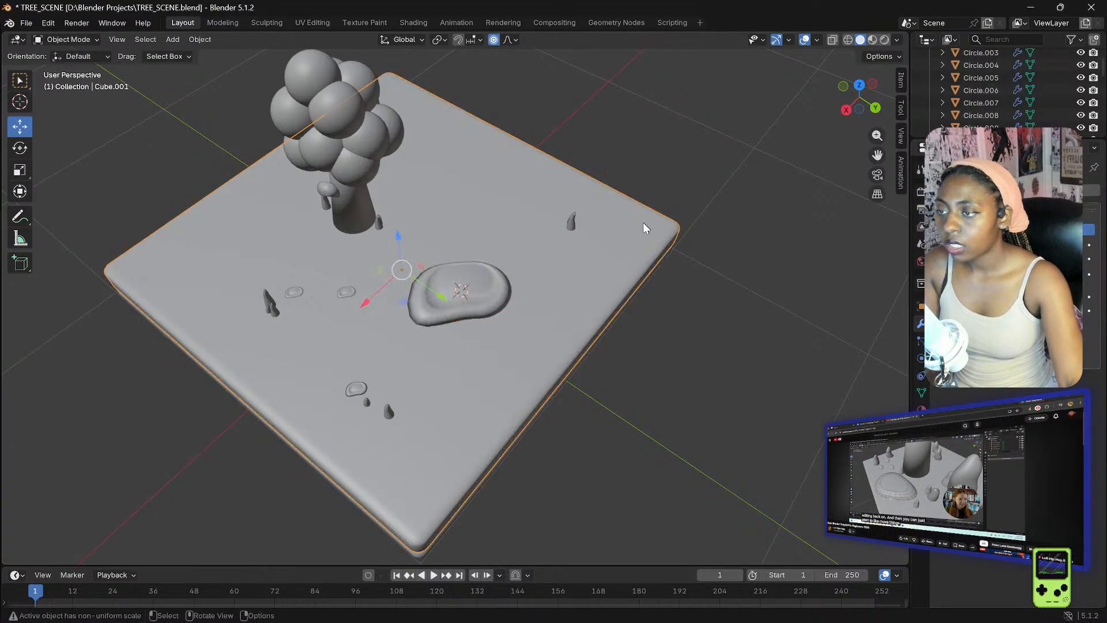
key("s")
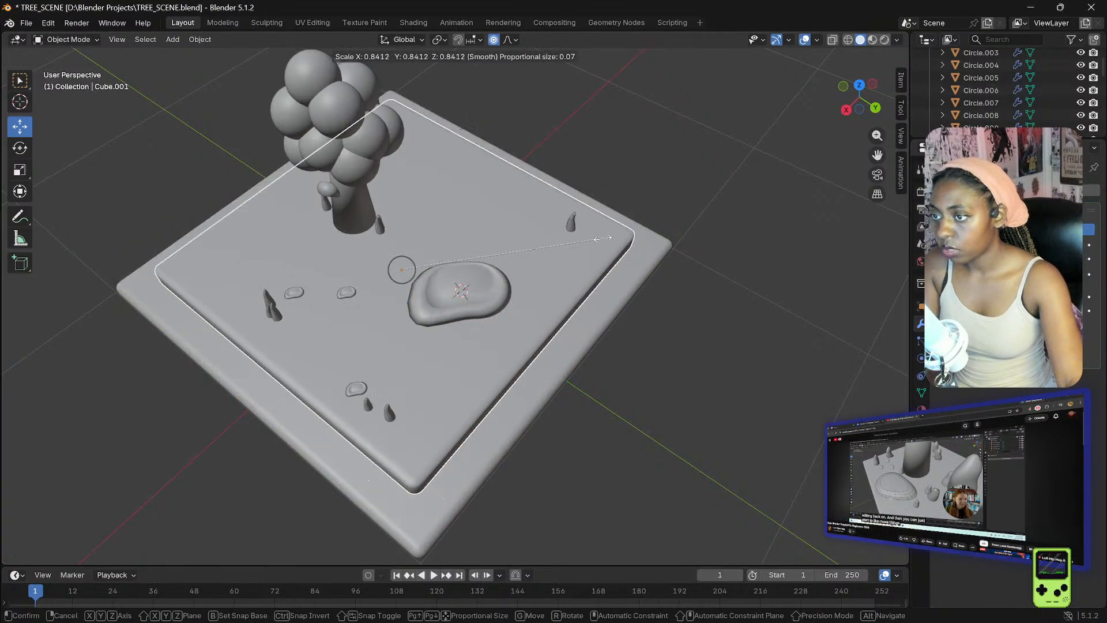
left_click(528, 226)
middle_click_drag(527, 226, 554, 161)
left_click(596, 393)
key("s")
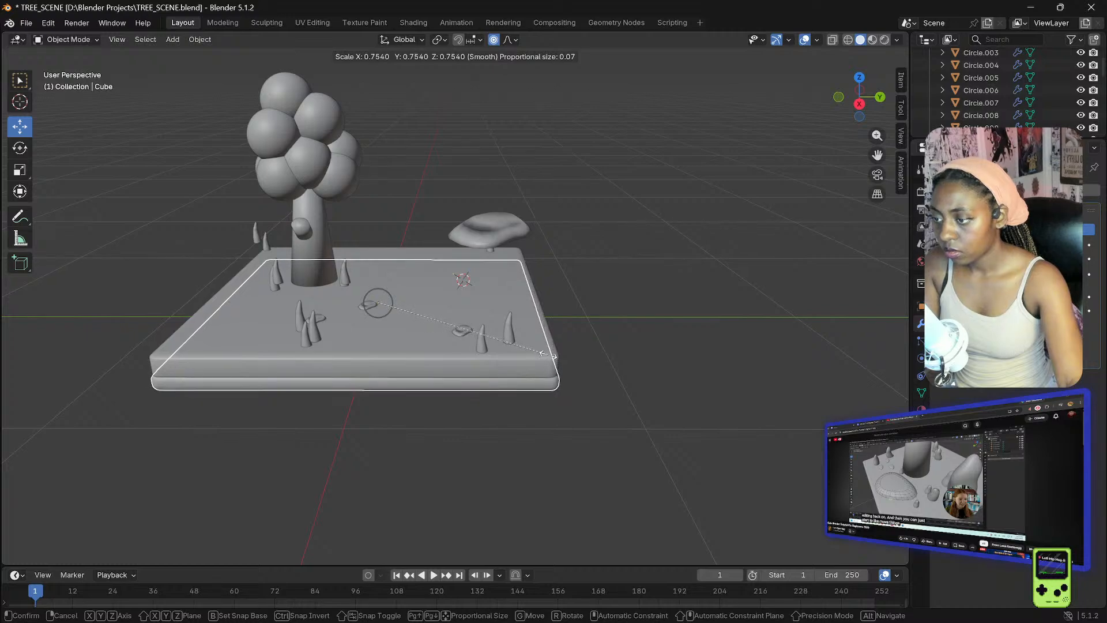
left_click(542, 353)
- Raise the upper slab vertically to leave a narrow gap above the lower slab
middle_click_drag(462, 331, 483, 305)
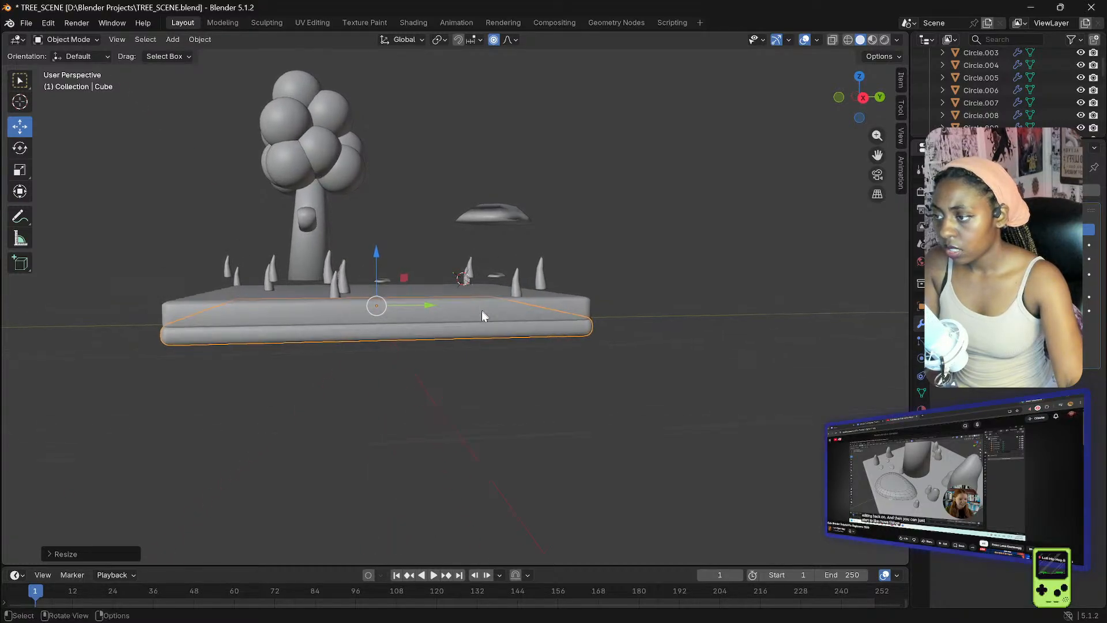
left_click(485, 310)
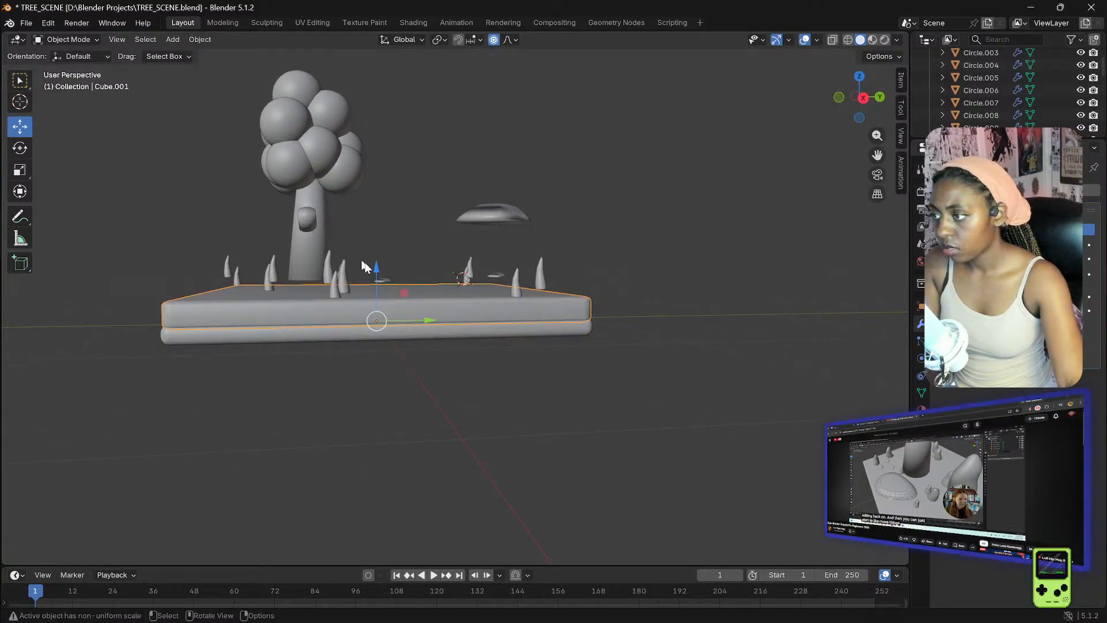
mouse_move(376, 265)
left_mouse_down()
mouse_move(377, 241)
mouse_move(379, 253)
left_mouse_up()
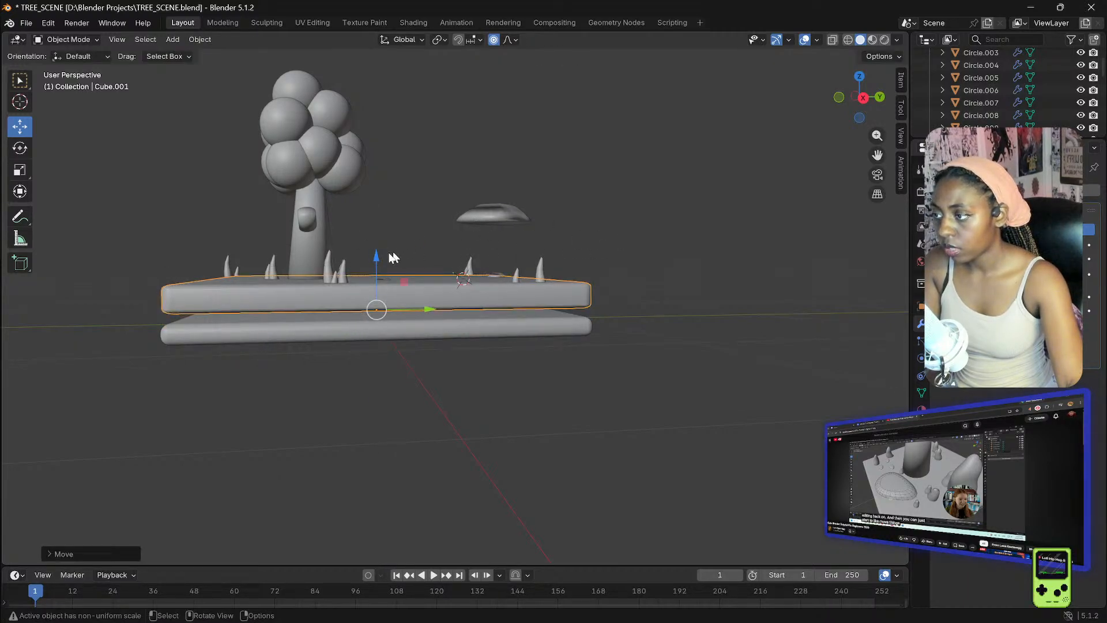
left_click_drag(376, 257, 378, 256)
- Try to move the lower slab up towards the upper slab
middle_click_drag(443, 192, 376, 354)
left_click(384, 345)
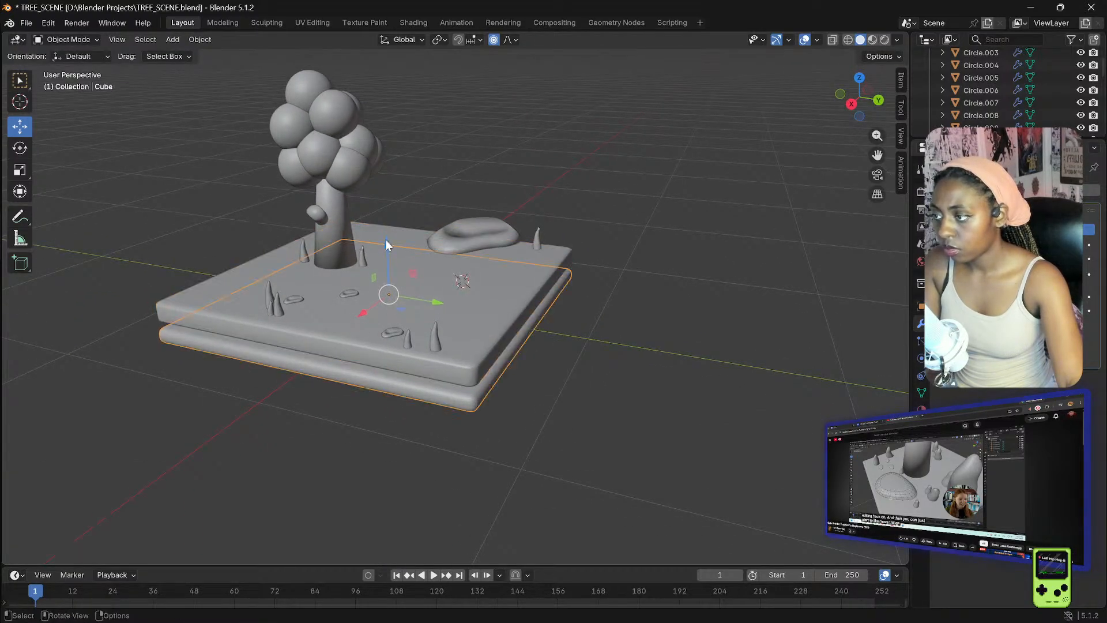
left_click_drag(385, 240, 420, 219)
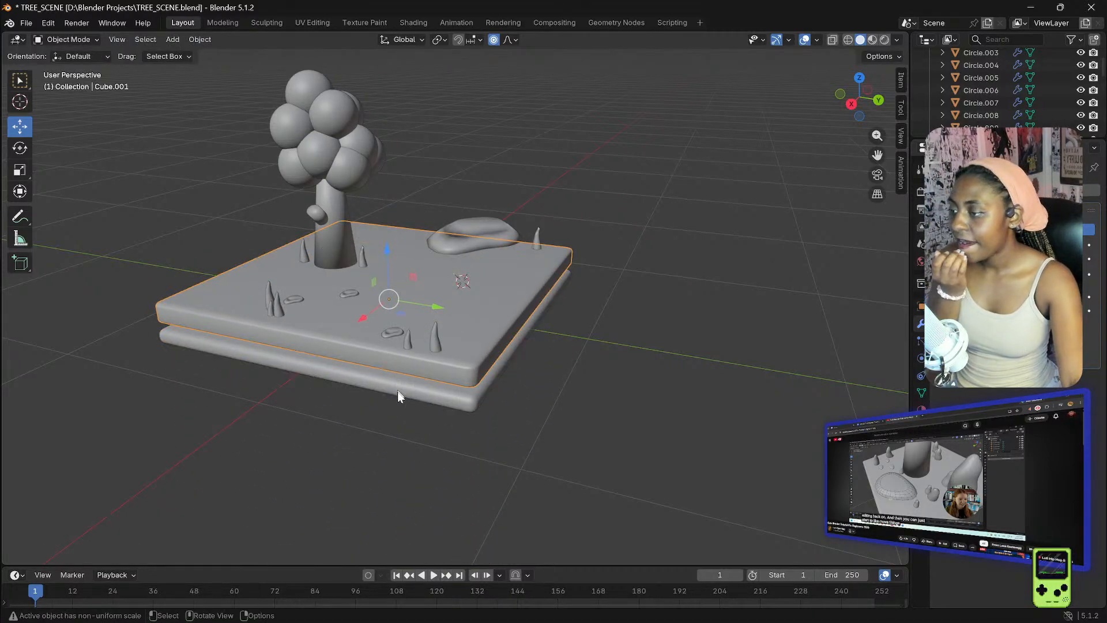
- Set the lower slab's origin to its geometry, and undo a trial upward move of the slab
right_click(400, 387)
mouse_move(380, 432)
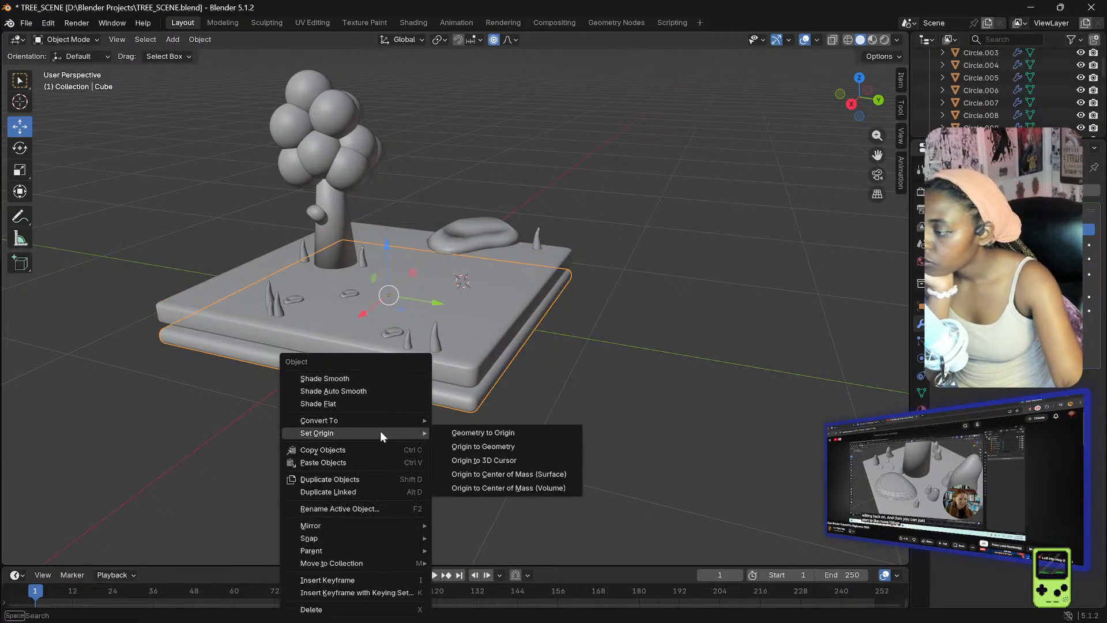
left_click(462, 446)
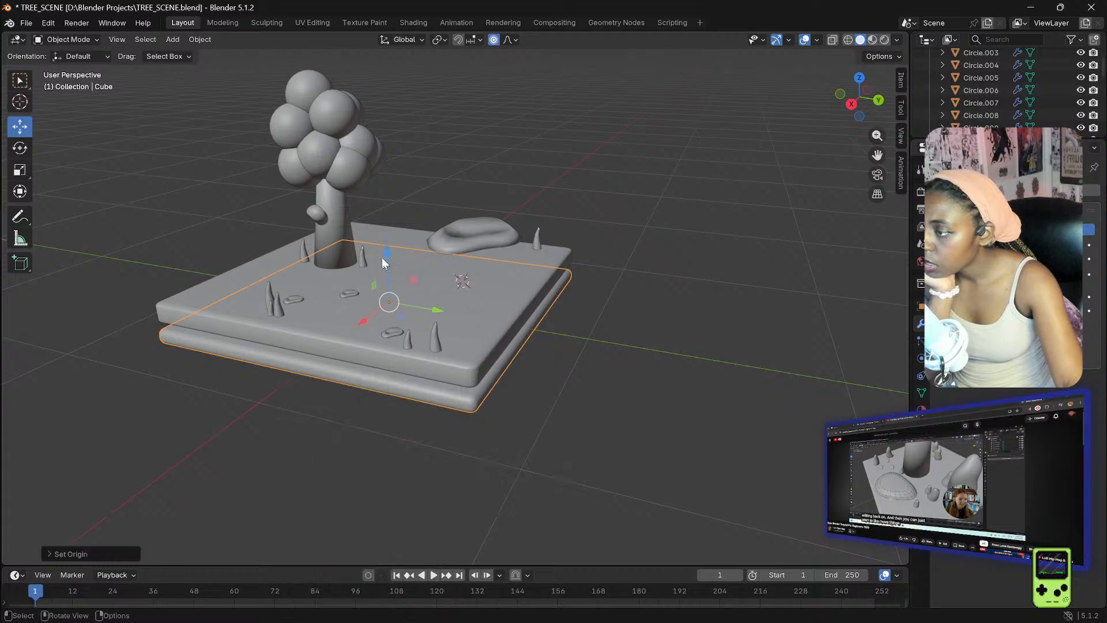
left_click_drag(389, 250, 382, 236)
key("ctrl+z")
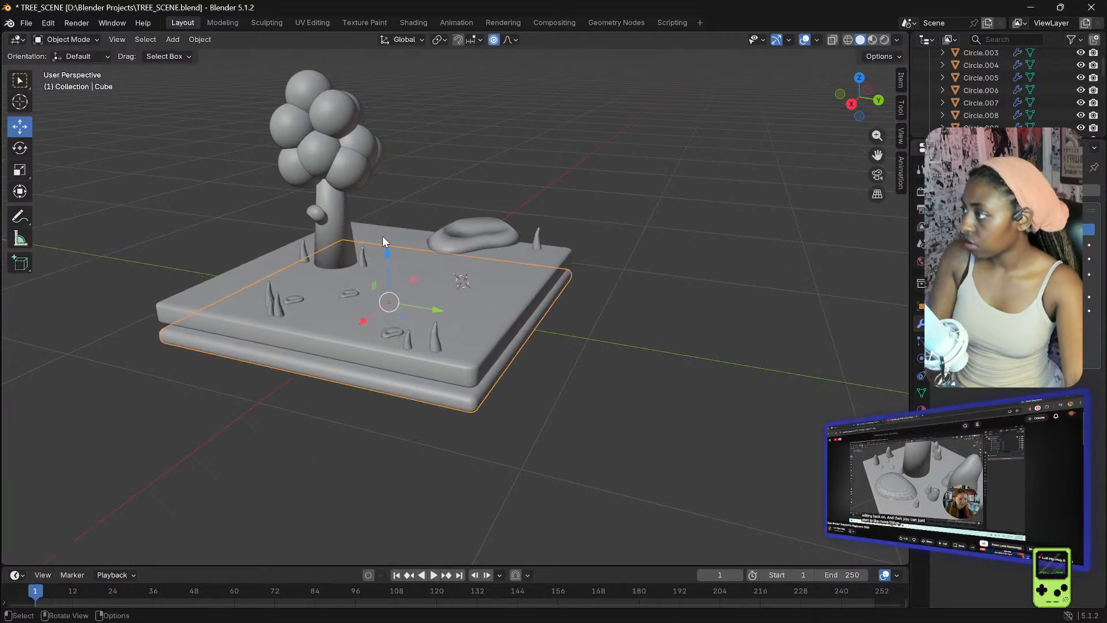
- Raise the lower slab's top face slightly in Edit Mode, and return to Object Mode
left_click(20, 80)
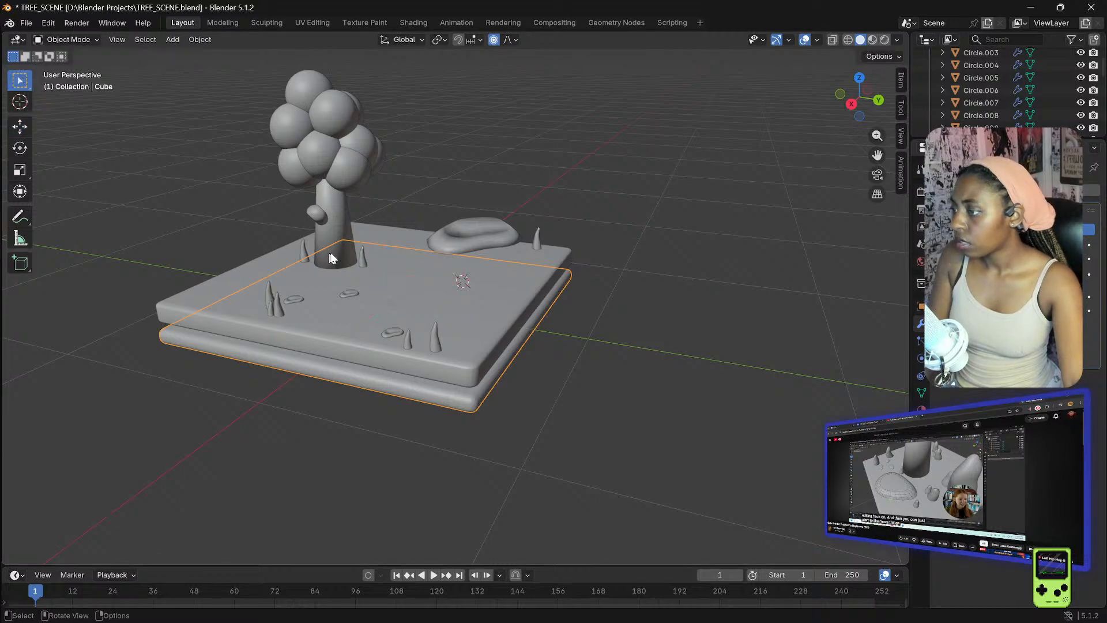
left_click(42, 39)
left_click(53, 68)
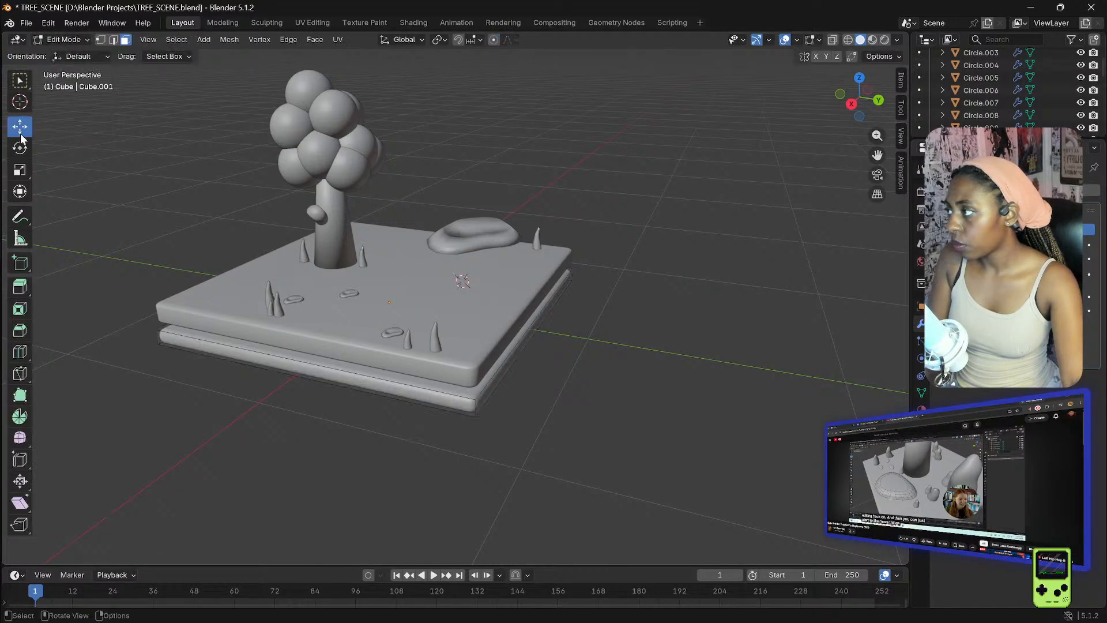
left_click(309, 366, "alt")
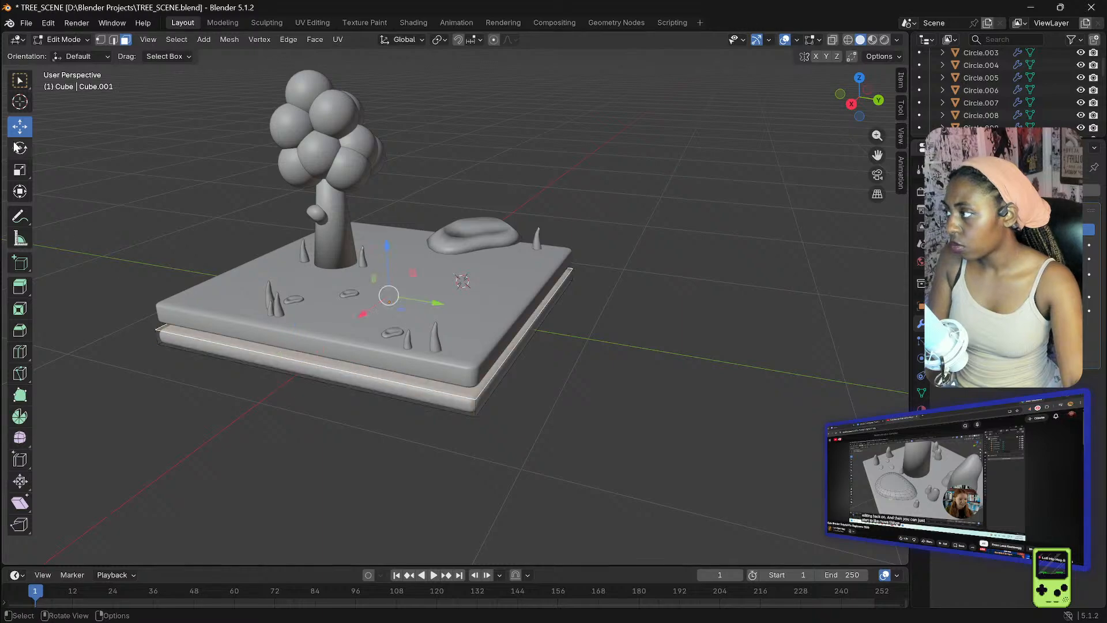
middle_click_drag(53, 186, 74, 156)
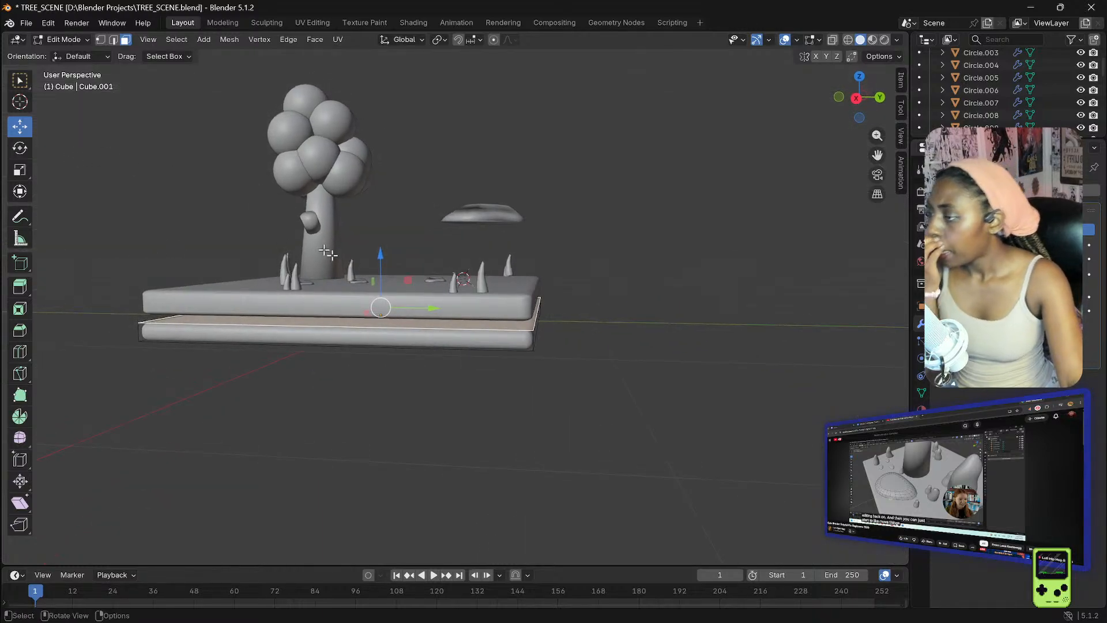
mouse_move(381, 252)
left_mouse_down()
mouse_move(381, 240)
mouse_move(375, 250)
left_mouse_up()
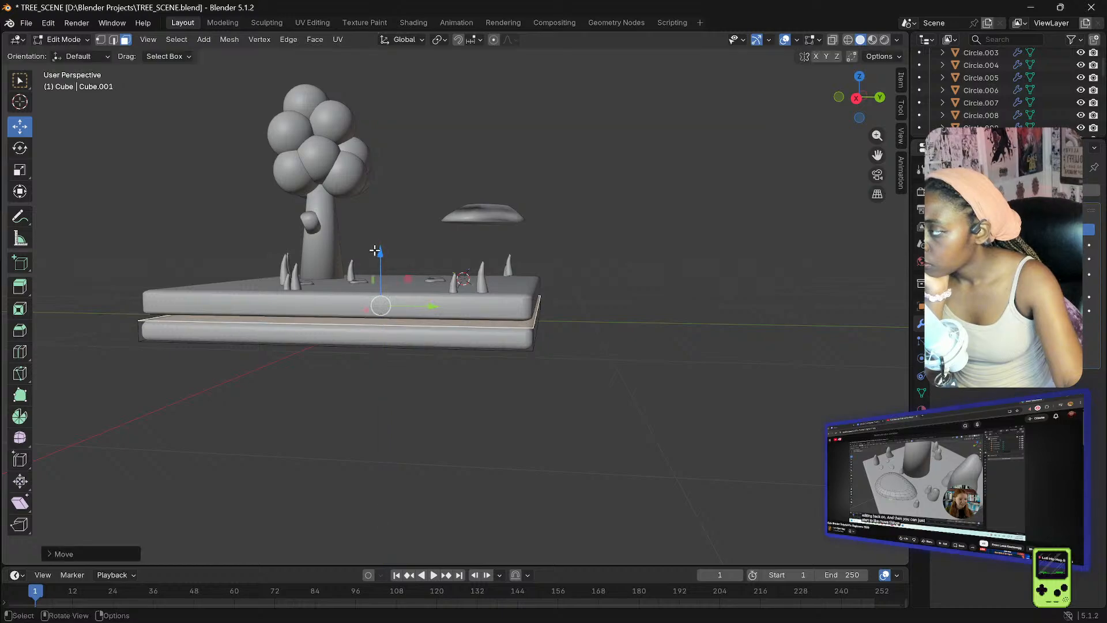
left_click(20, 80)
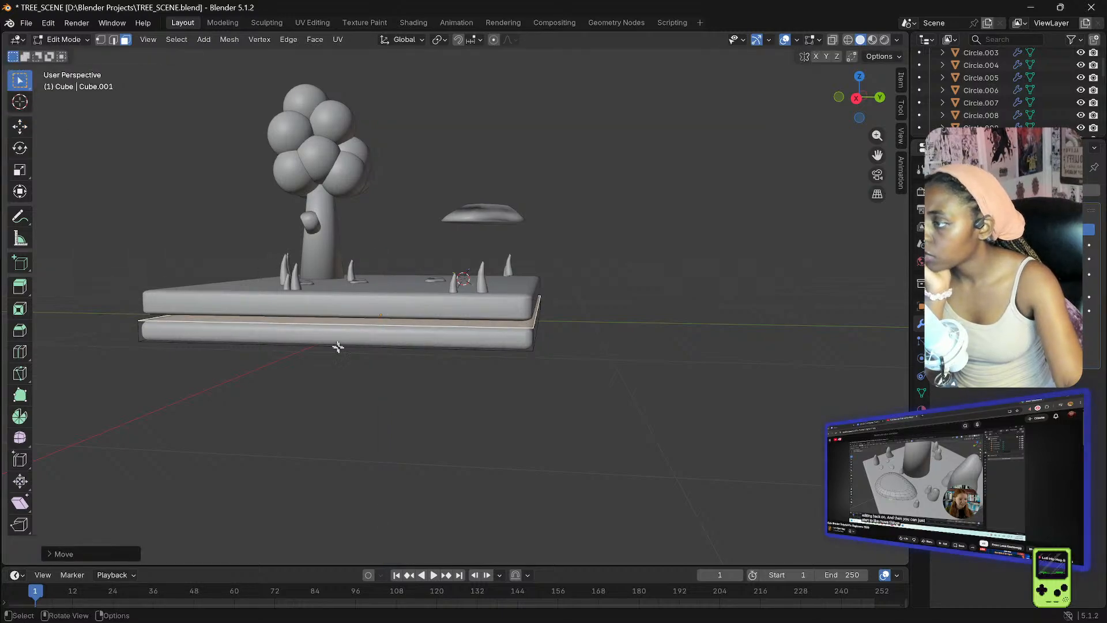
left_click(345, 331)
left_click(354, 319)
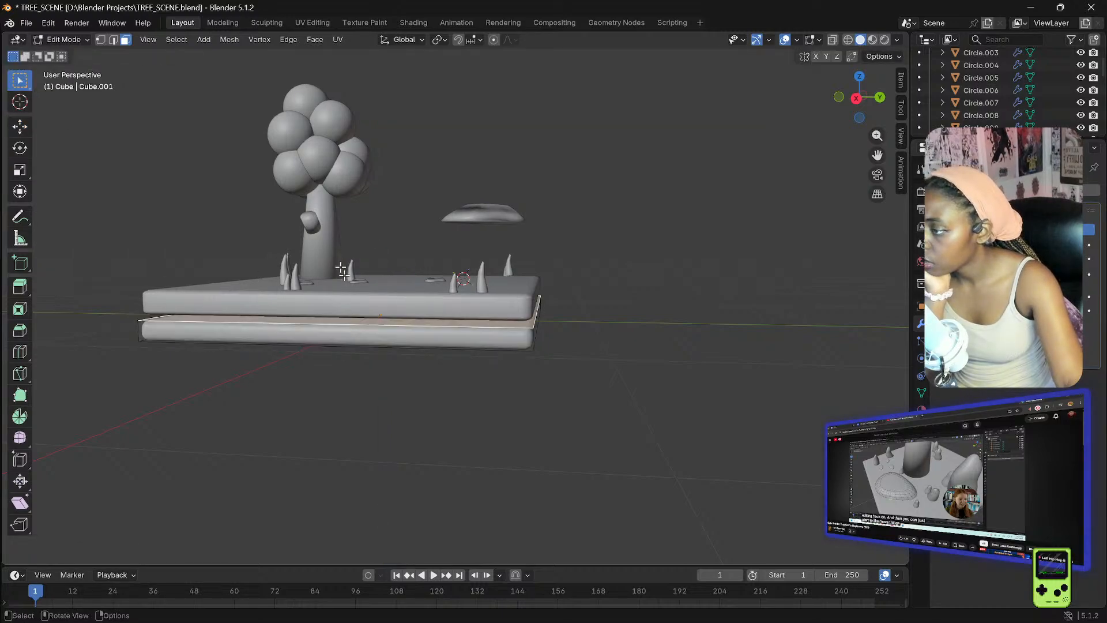
left_click(80, 39)
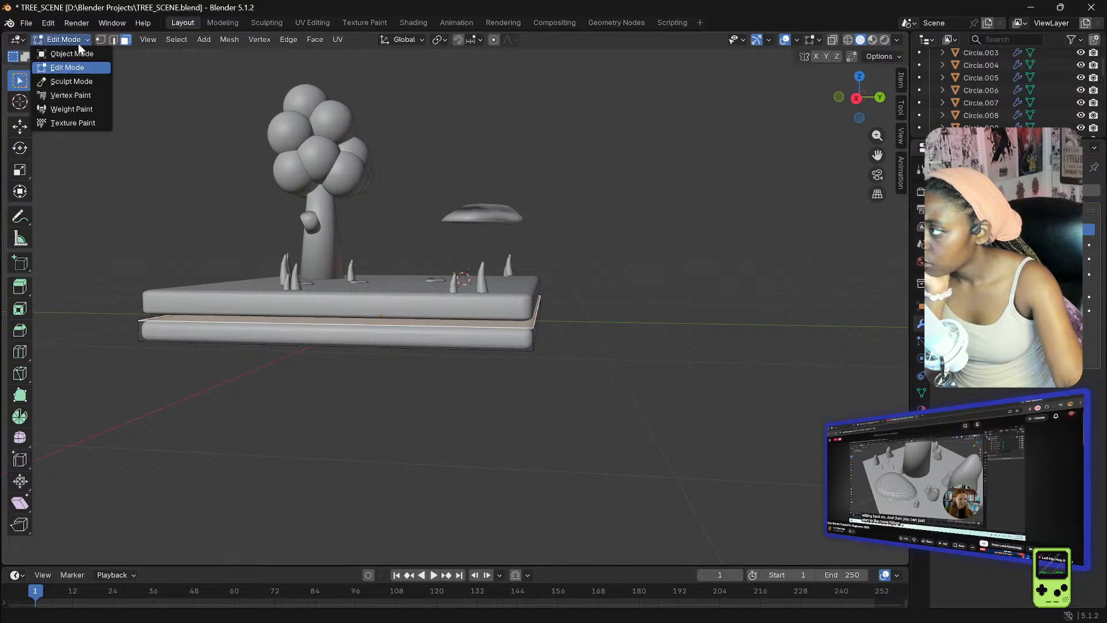
left_click(74, 53)
- Move the upper slab a little further up from the lower slab
left_click(368, 320)
left_click(20, 125)
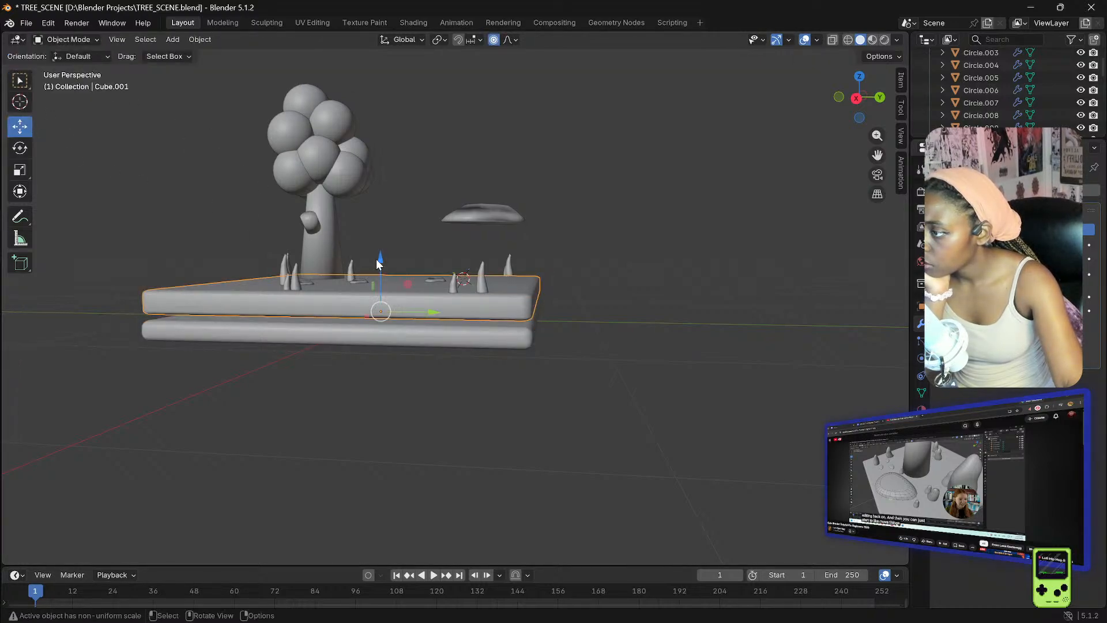
left_click_drag(380, 256, 378, 249)
mouse_move(436, 220)
middle_mouse_down()
mouse_move(337, 230)
mouse_move(234, 219)
mouse_move(394, 203)
mouse_move(422, 213)
middle_mouse_up()
- Scale the upper slab down slightly with proportional editing on
left_click(344, 313)
left_click(447, 306)
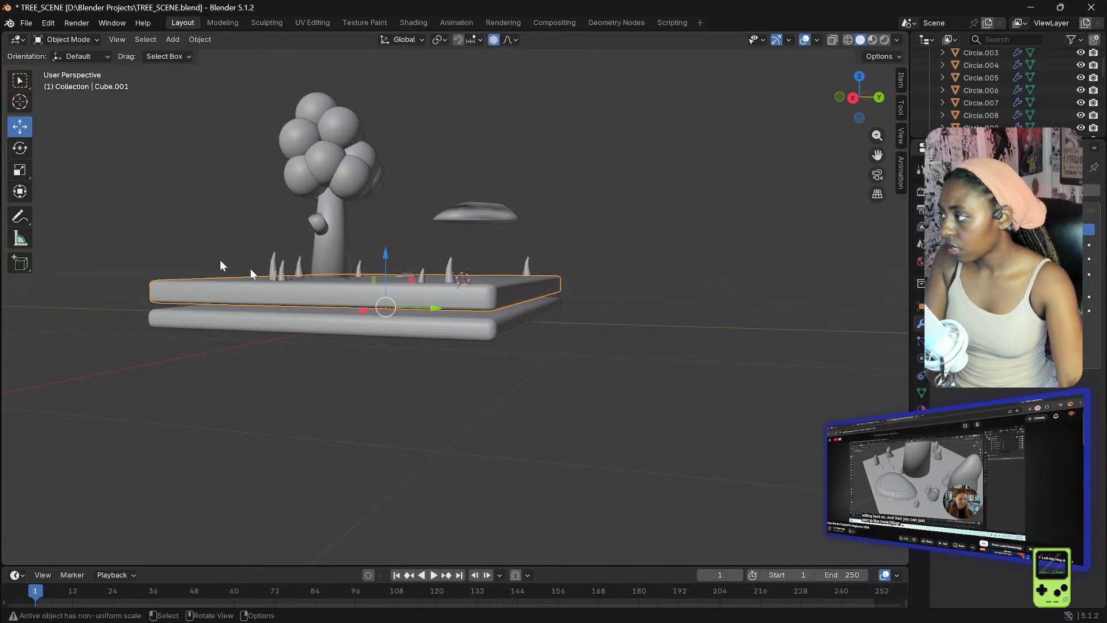
key("s")
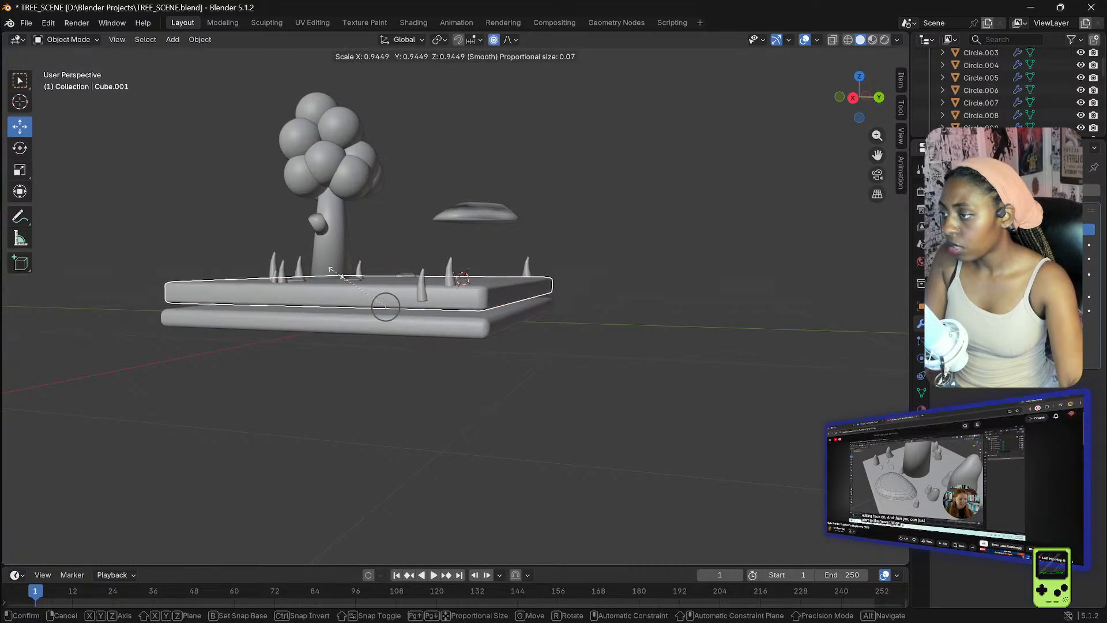
left_click(329, 278)
left_click(395, 307)
- Move the taller rock of the corner pair inward from the slab's edge and lower it onto the ground surface
middle_click_drag(654, 344, 325, 319)
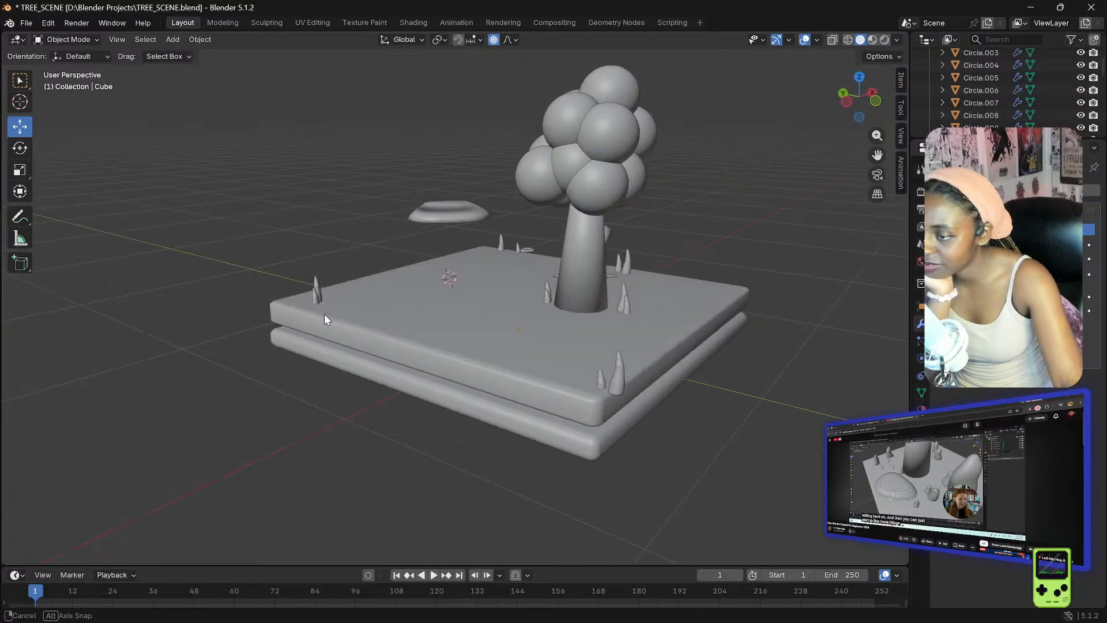
left_click(601, 381)
key("g")
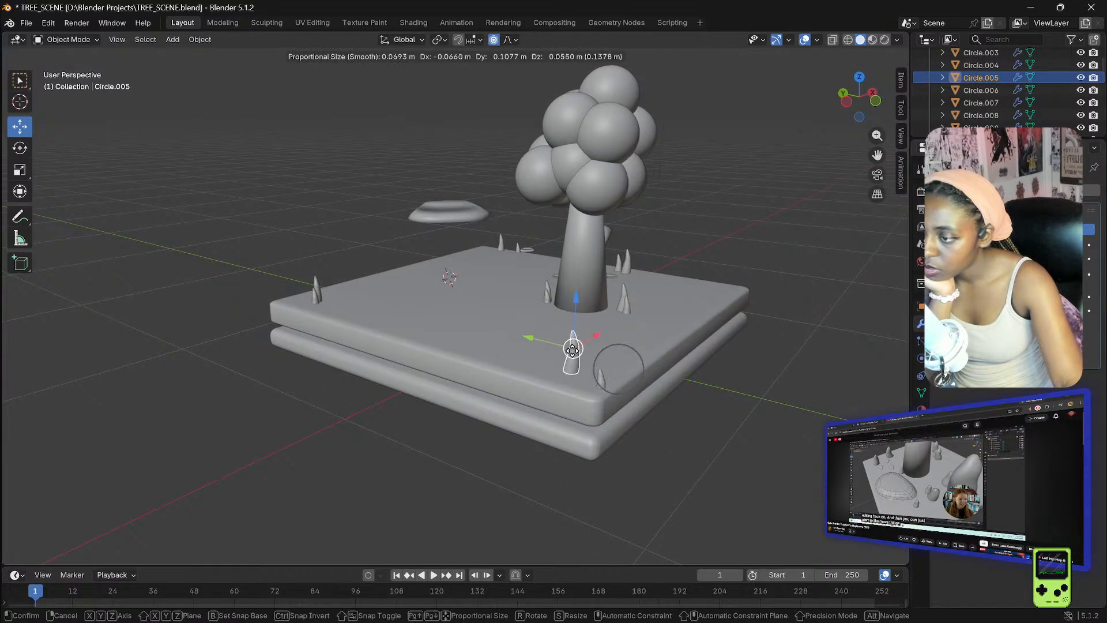
left_click(571, 323)
middle_click_drag(570, 323, 613, 286)
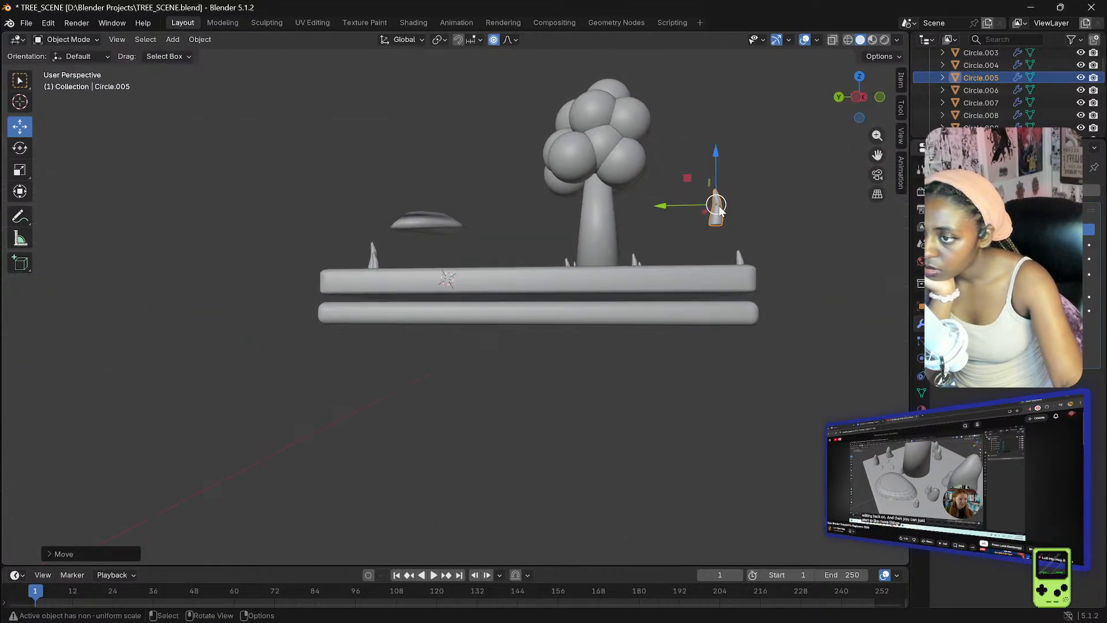
left_click_drag(715, 167, 669, 195)
middle_click_drag(669, 194, 643, 267)
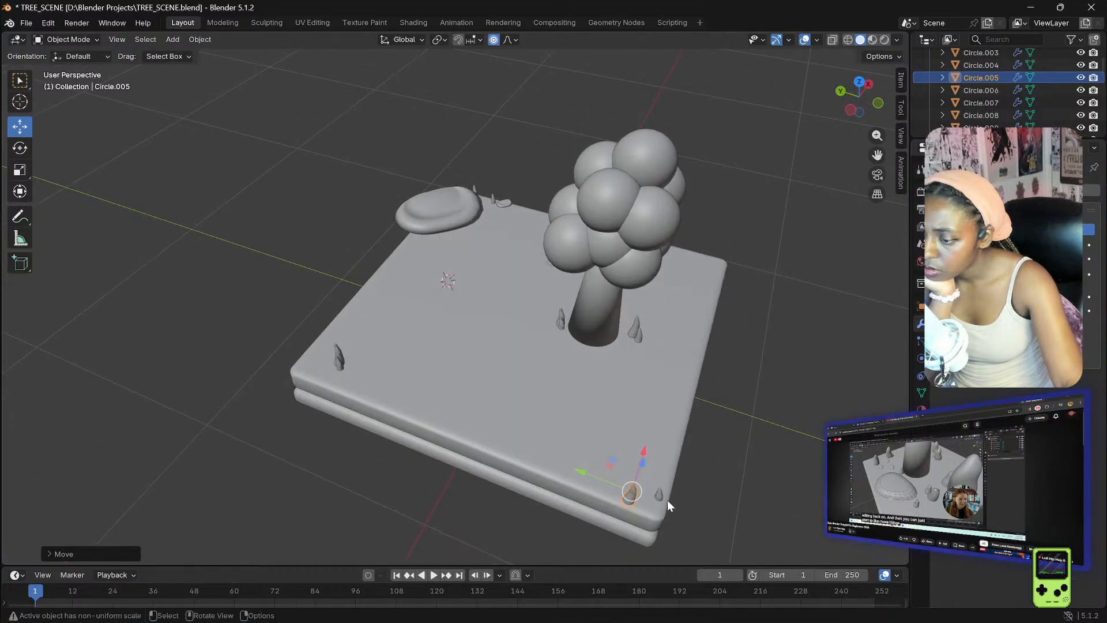
left_click_drag(640, 461, 557, 397)
left_click_drag(496, 380, 584, 333)
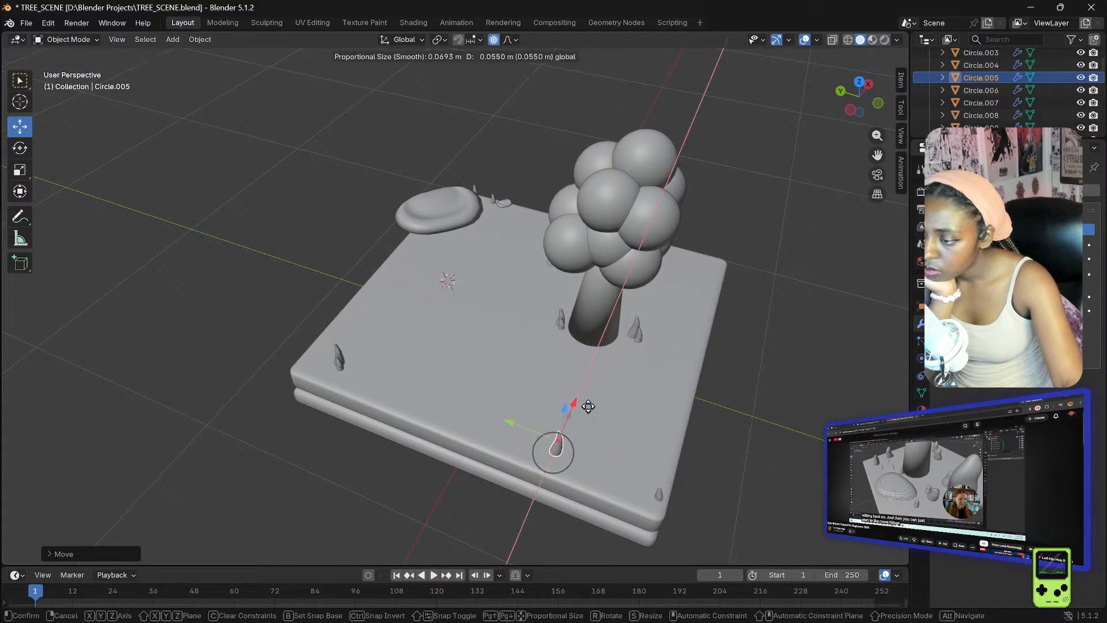
left_click_drag(589, 399, 589, 399)
- Move the small corner rock inward so it stands directly beside the relocated taller rock
left_click(658, 492)
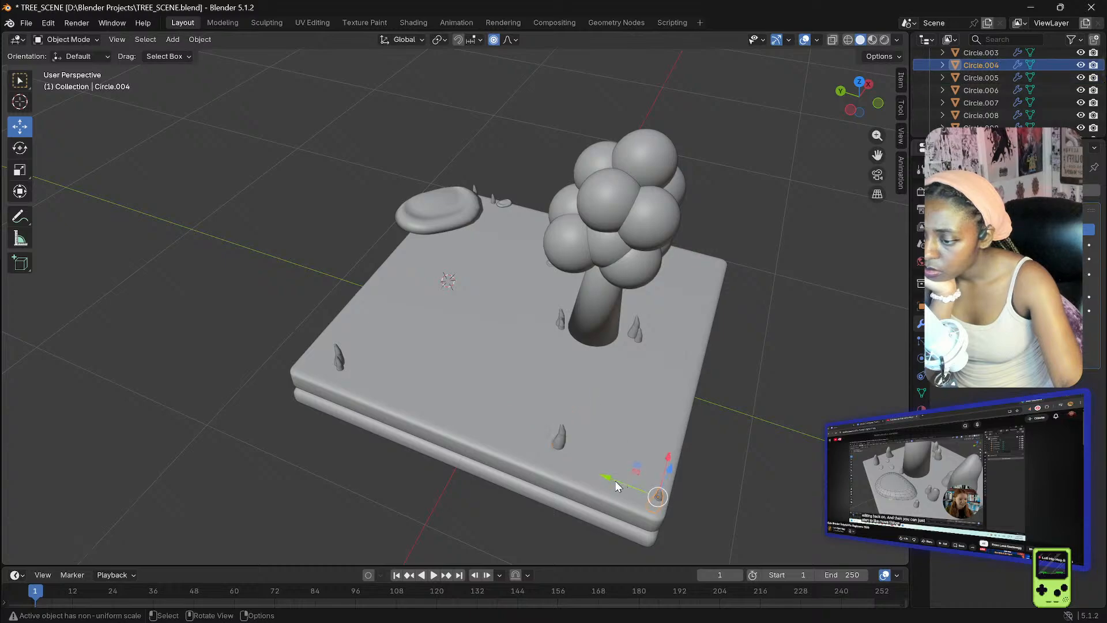
left_click_drag(609, 478, 513, 443)
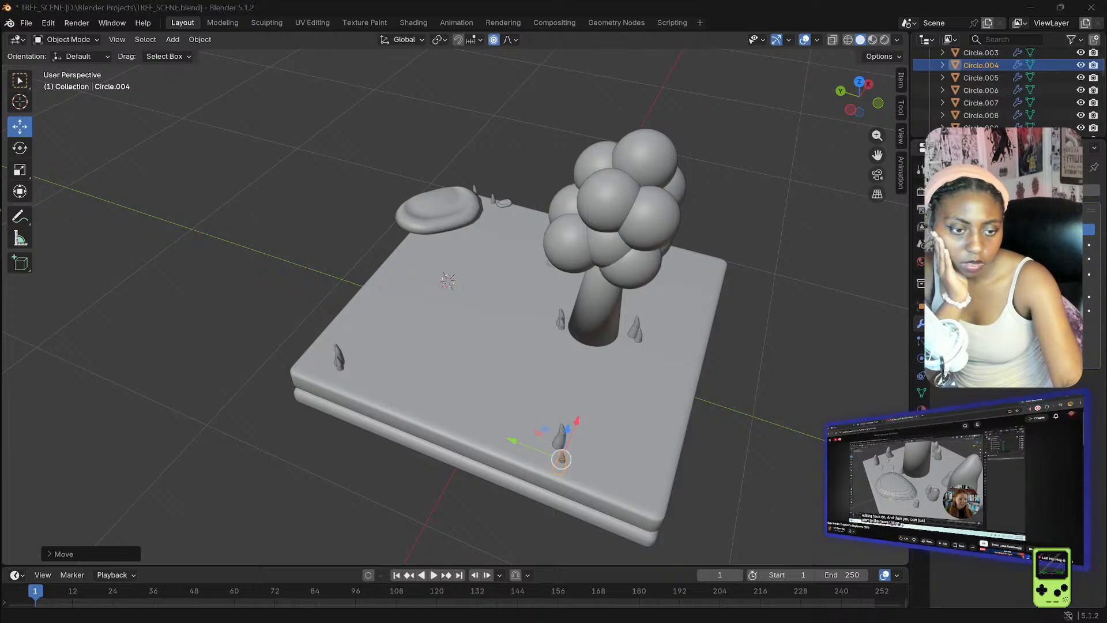
left_click(667, 381)
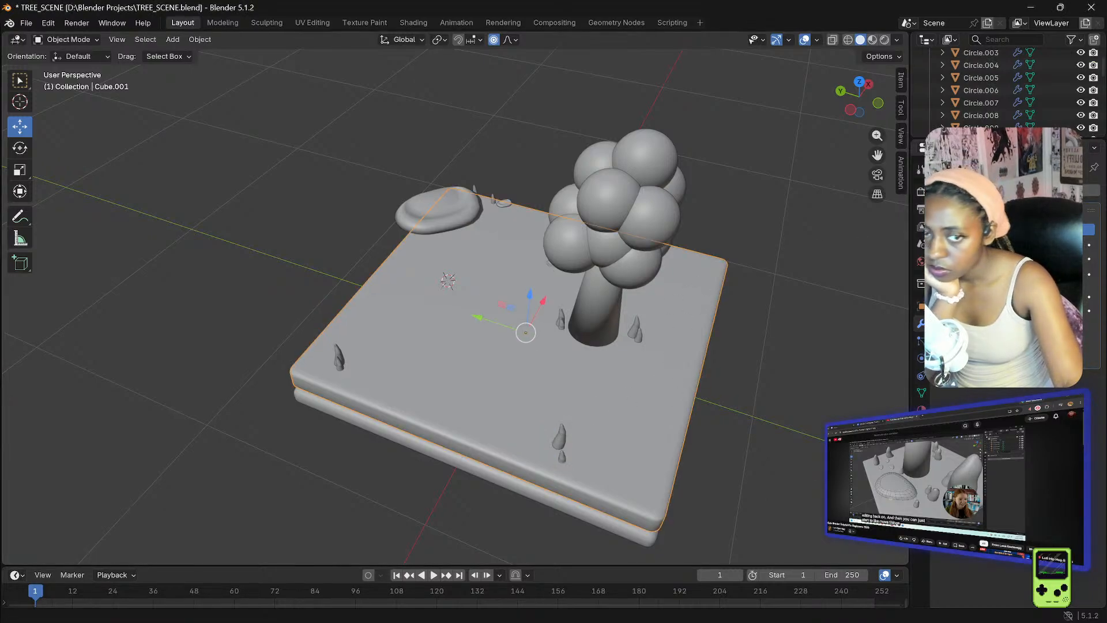
left_click(560, 458)
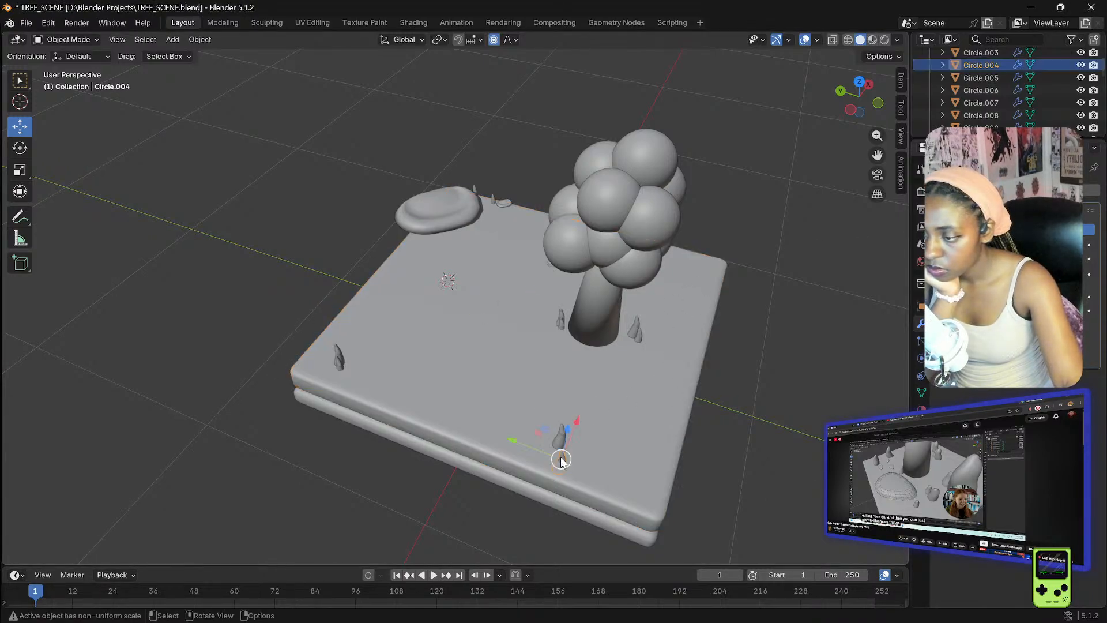
left_click_drag(574, 430, 565, 398)
- Lower the big floating mound vertically until it rests on the upper slab's surface
middle_click_drag(728, 361, 730, 322)
left_click(729, 327)
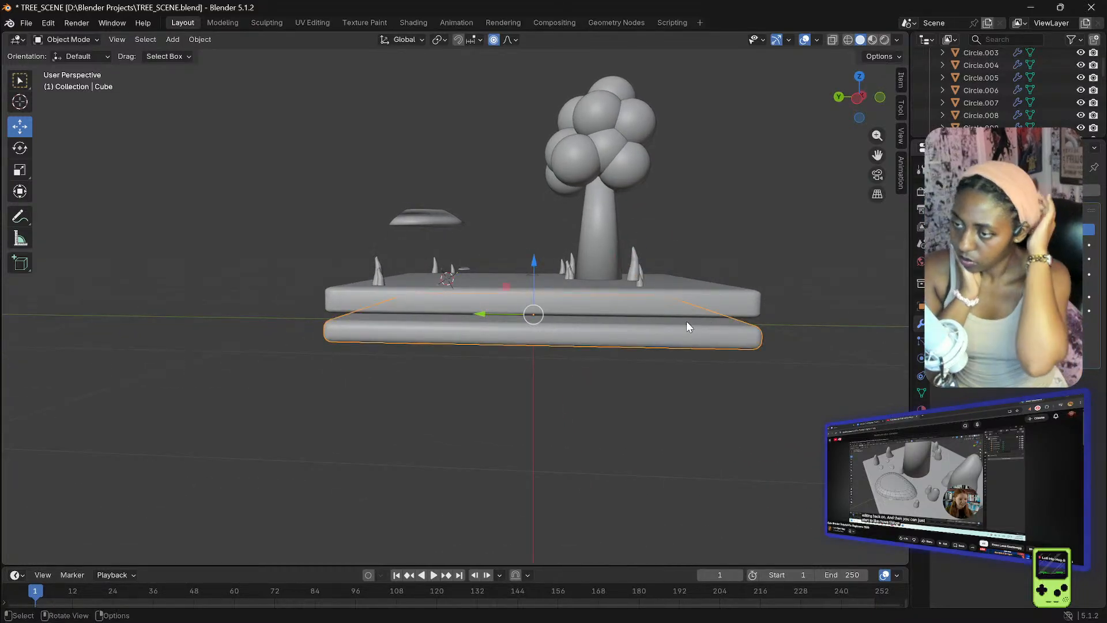
left_click(412, 214)
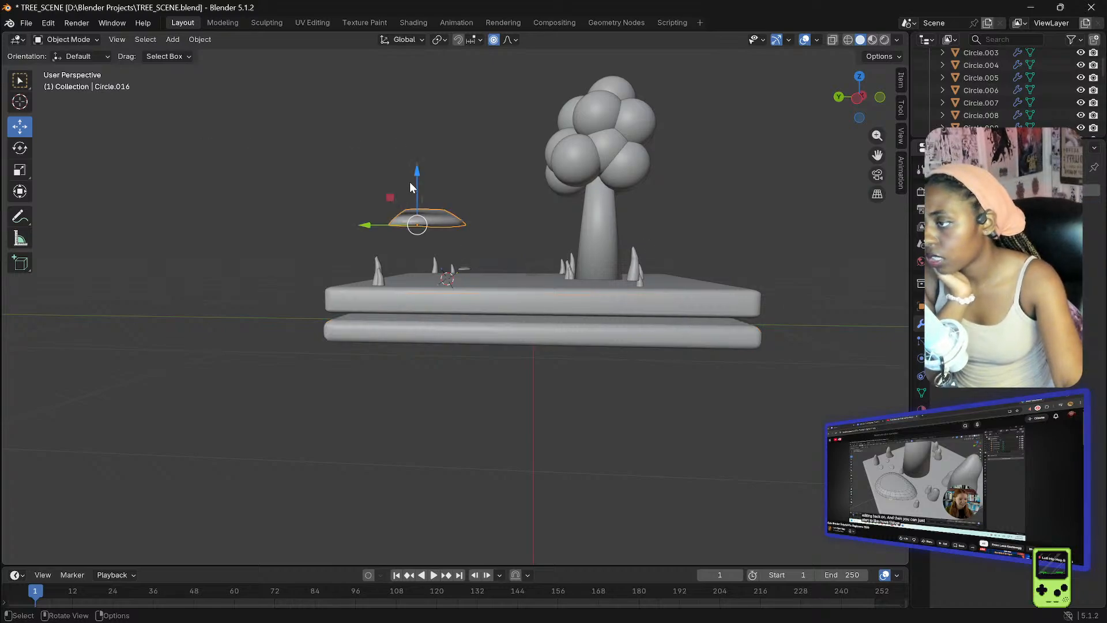
left_click_drag(417, 175, 407, 234)
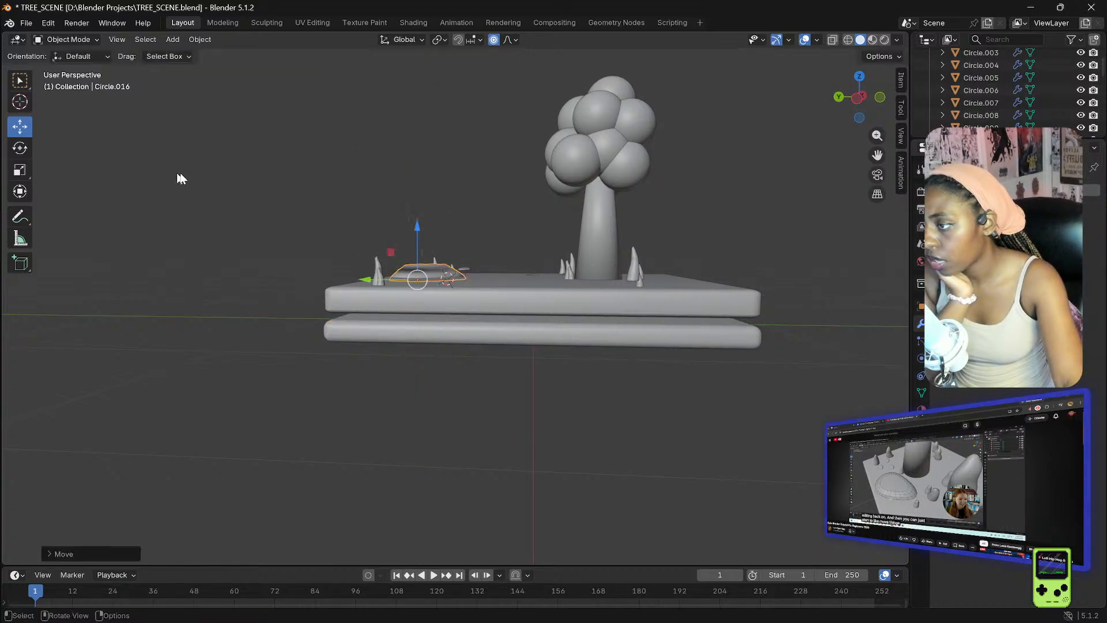
middle_click_drag(257, 212, 419, 299)
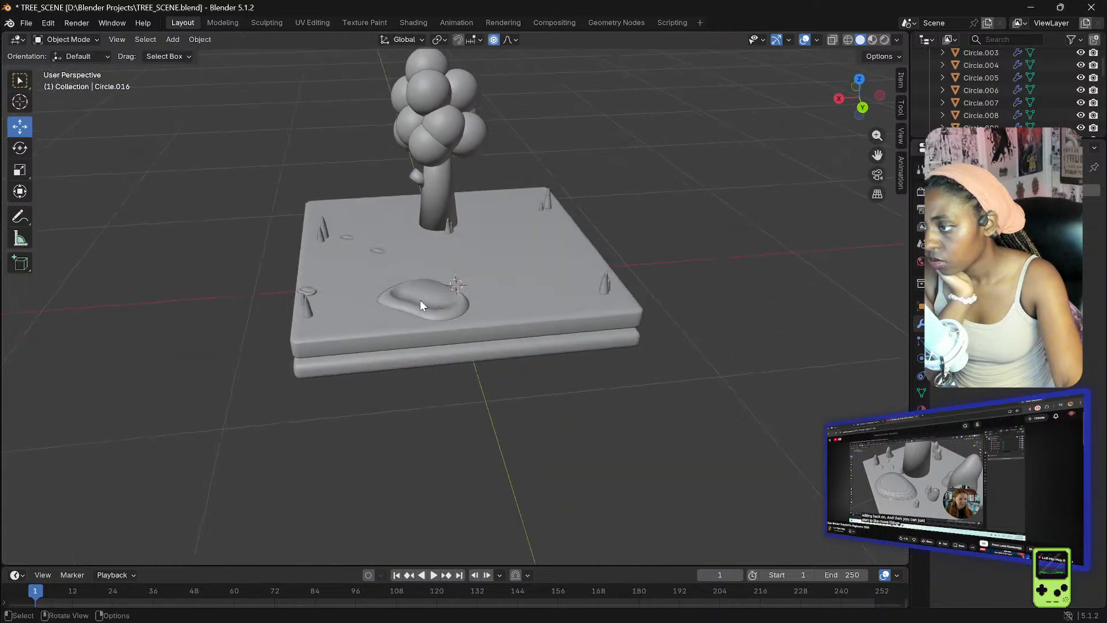
- Scale the big mound up to about 2.3 times its size and move it along X toward the middle of the slab
key("s")
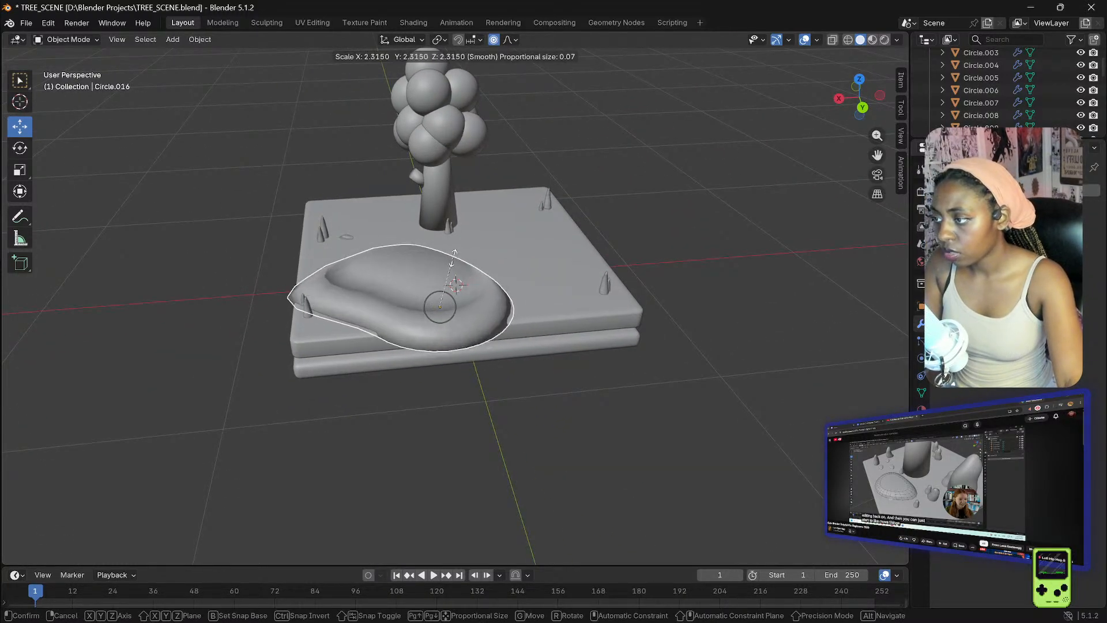
left_click(427, 272)
left_click_drag(426, 272, 467, 247)
left_click(406, 281)
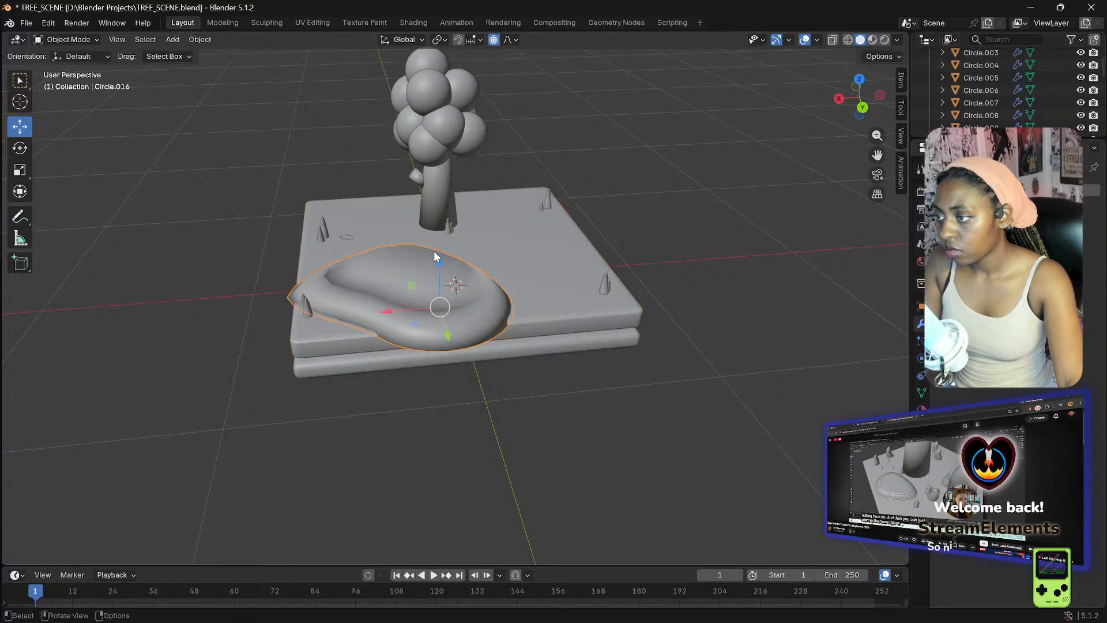
left_click_drag(386, 312, 525, 310)
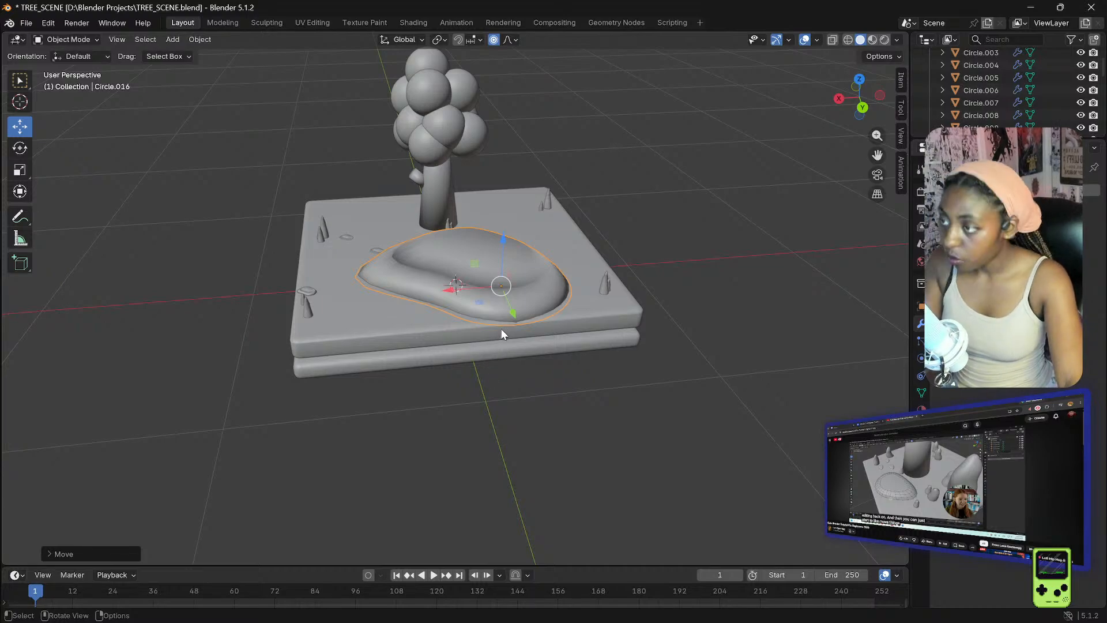
- Rotate the enlarged mound so its long side lies across the slab between the tree and the front corner
middle_click_drag(530, 239, 638, 219)
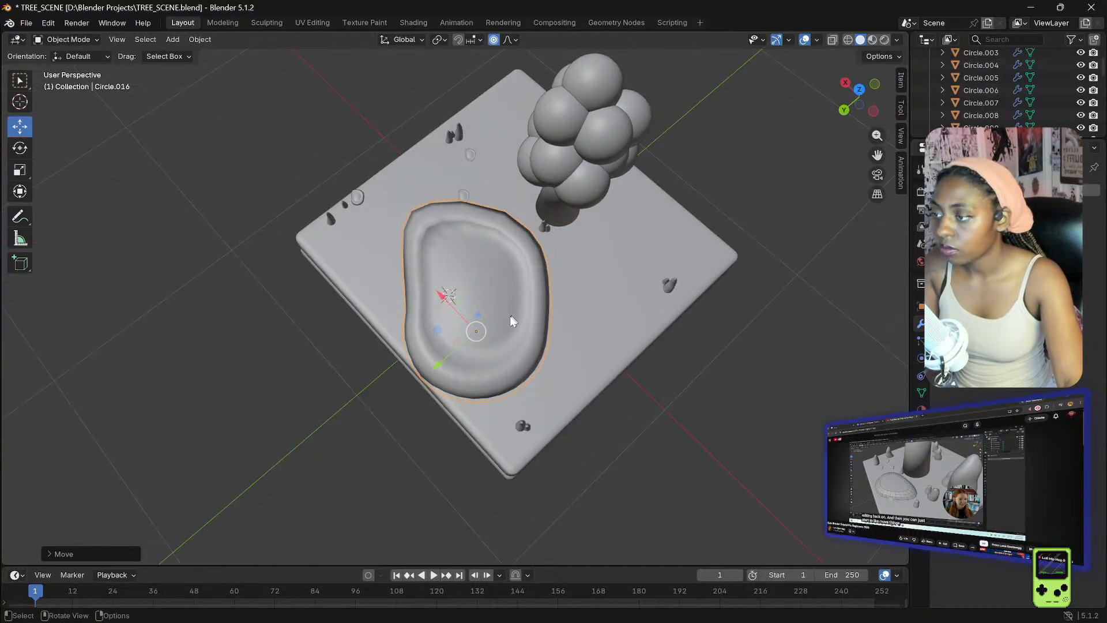
middle_click_drag(614, 299, 609, 290)
left_click(22, 192)
left_click_drag(426, 344, 437, 281)
left_click(20, 127)
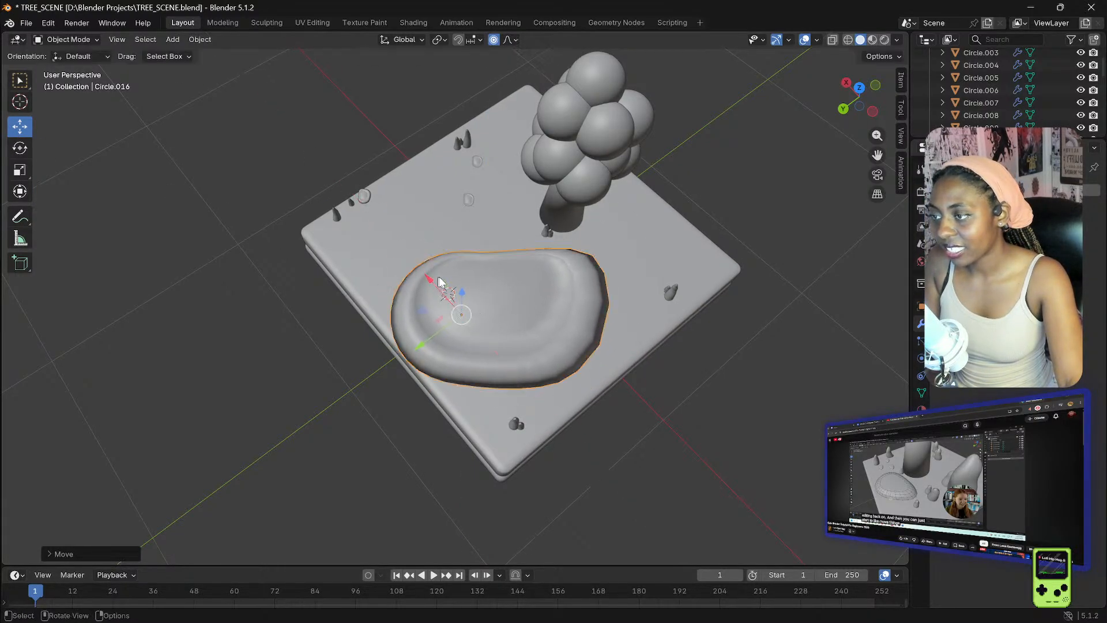
- Lower the mound partly into the slab and shift it inward along Y and X, clear of the edge
middle_click_drag(540, 292, 674, 186)
left_click_drag(483, 233, 482, 248)
middle_click_drag(636, 198, 484, 310)
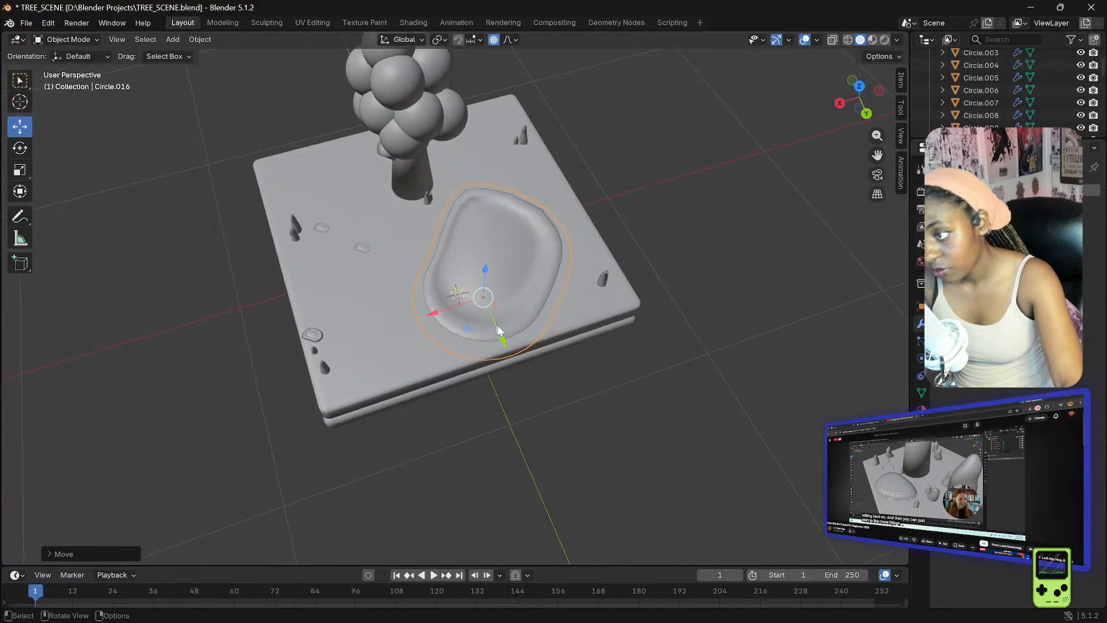
left_click_drag(503, 341, 511, 299)
left_click_drag(427, 294, 440, 265)
middle_click_drag(578, 154, 303, 205)
left_click(528, 341)
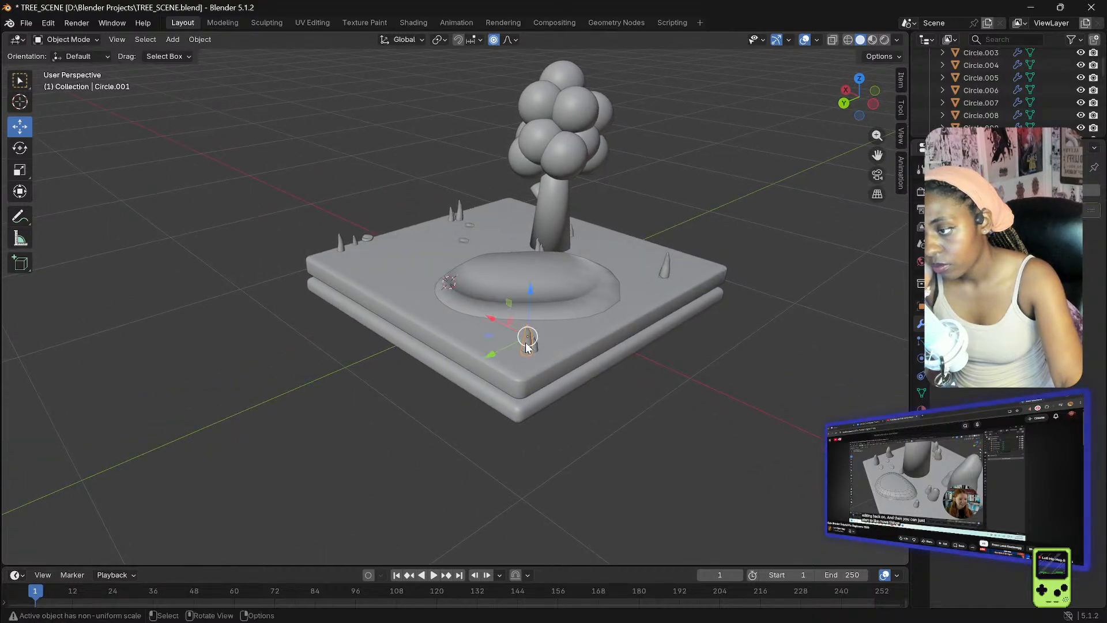
left_click_drag(526, 338, 463, 320)
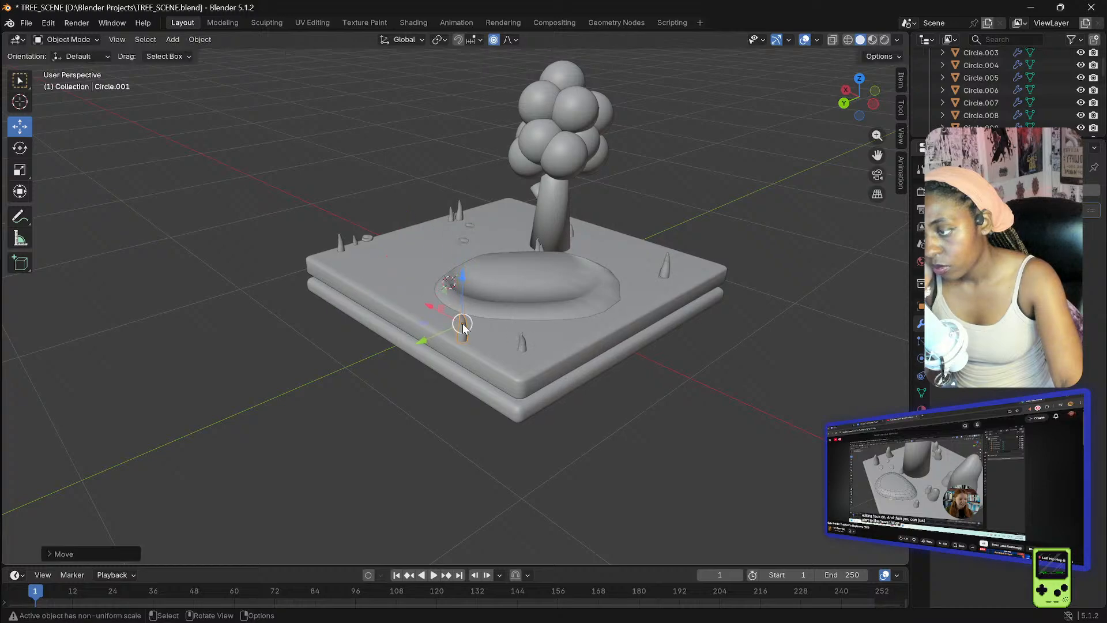
key("ctrl+z")
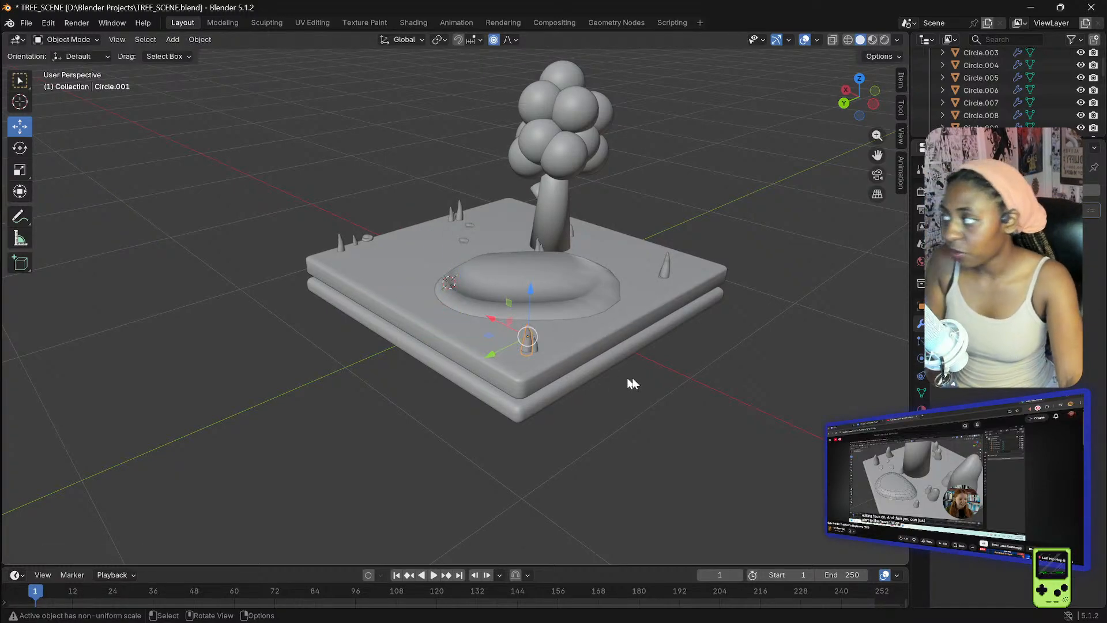
left_click(526, 339)
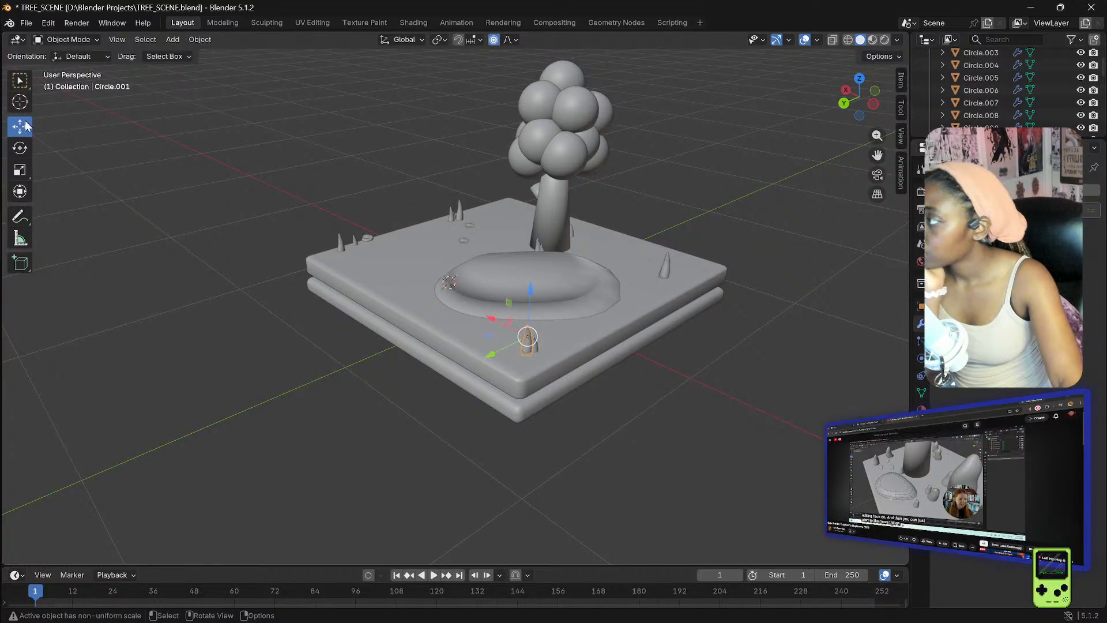
left_click(67, 39)
left_click(66, 52)
left_click(22, 81)
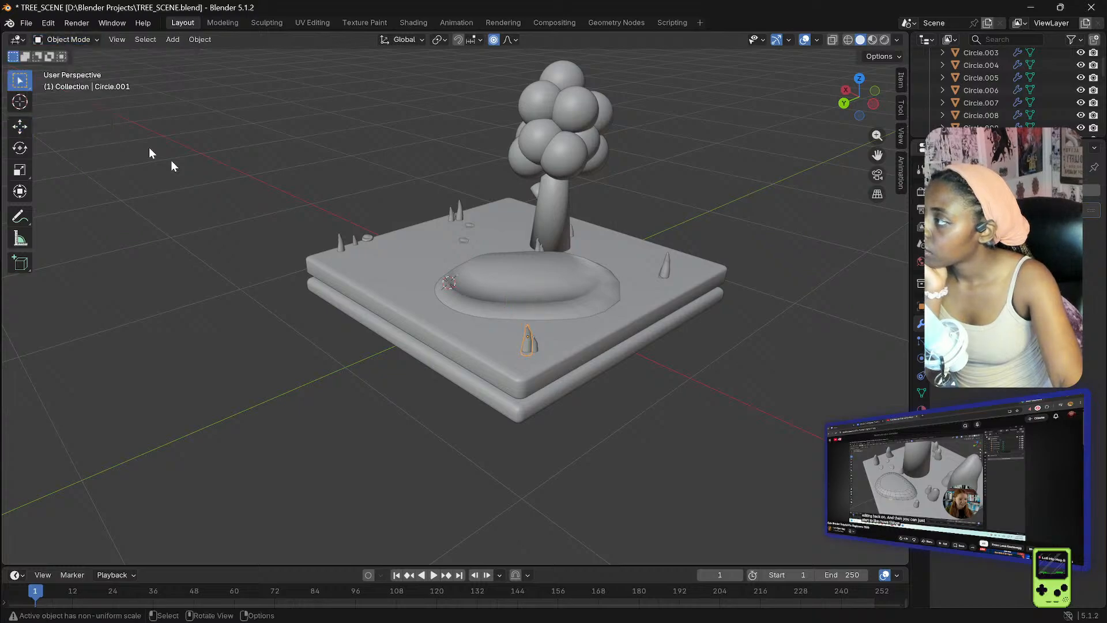
left_click_drag(524, 343, 673, 391)
left_click(712, 370)
key("ctrl+z")
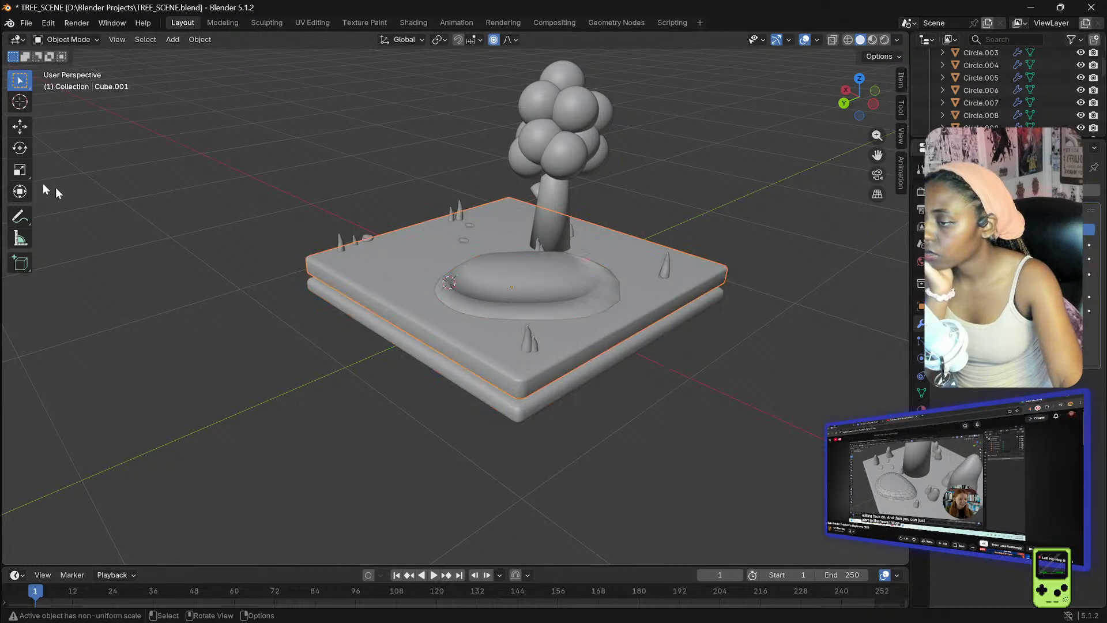
- Move the taller rock of the corner pair in front of the mound and lower it to the slab's surface
left_click(19, 126)
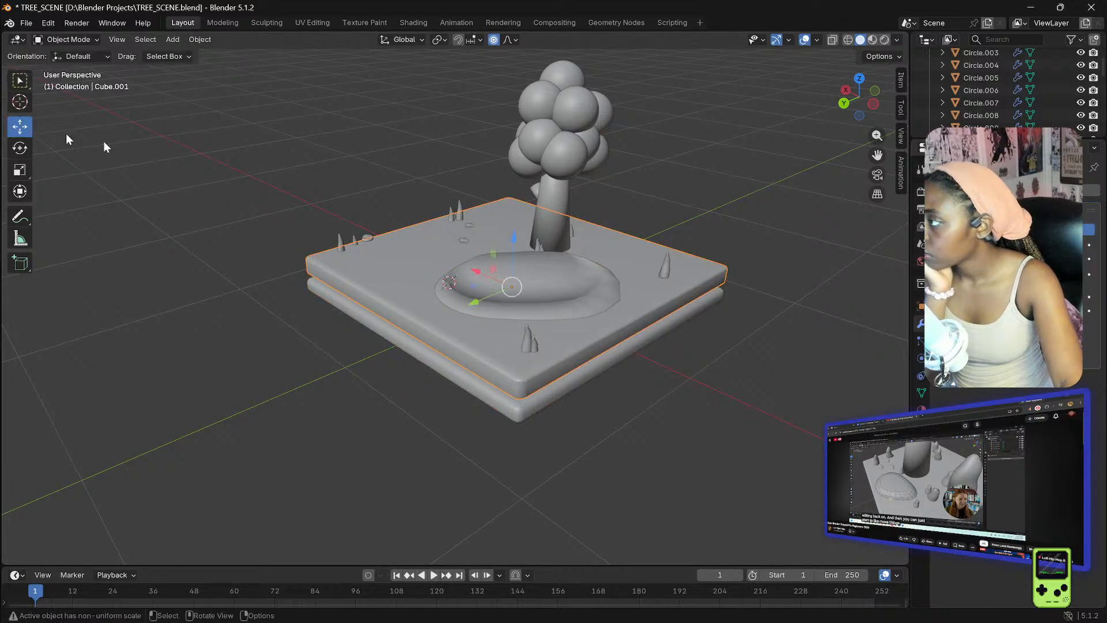
left_click(525, 338)
left_click_drag(526, 339, 408, 272)
middle_click_drag(408, 272, 516, 262)
left_click_drag(535, 274, 498, 199)
left_click_drag(491, 149, 494, 196)
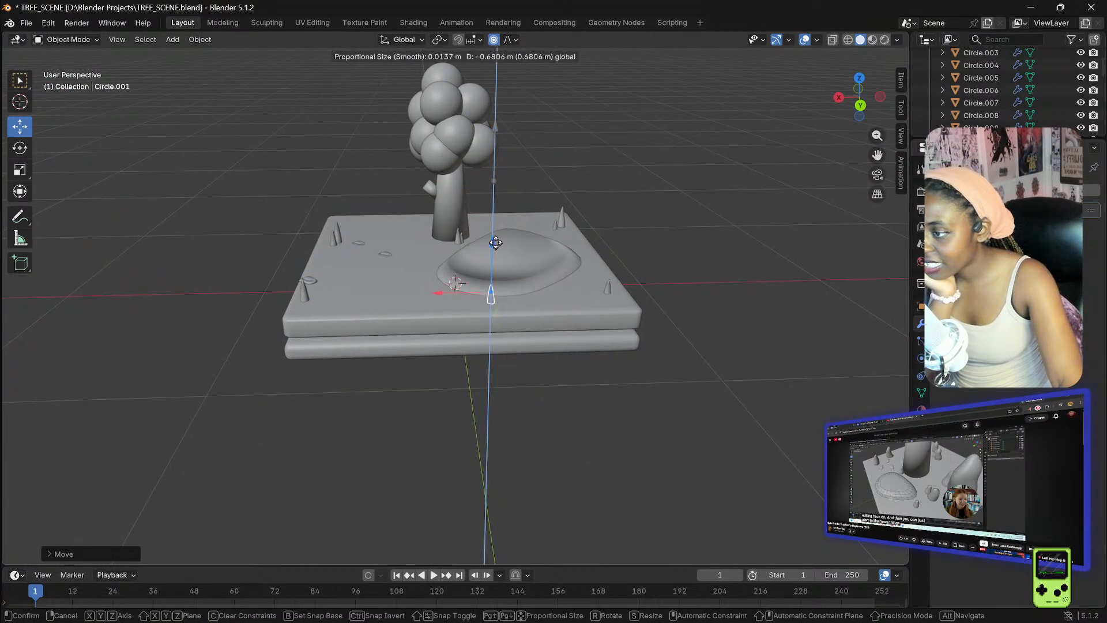
left_click_drag(495, 184, 528, 244)
- Shift the relocated rock along the mound's rim and sink its base slightly into the slab
scroll(583, 256, "up", 4)
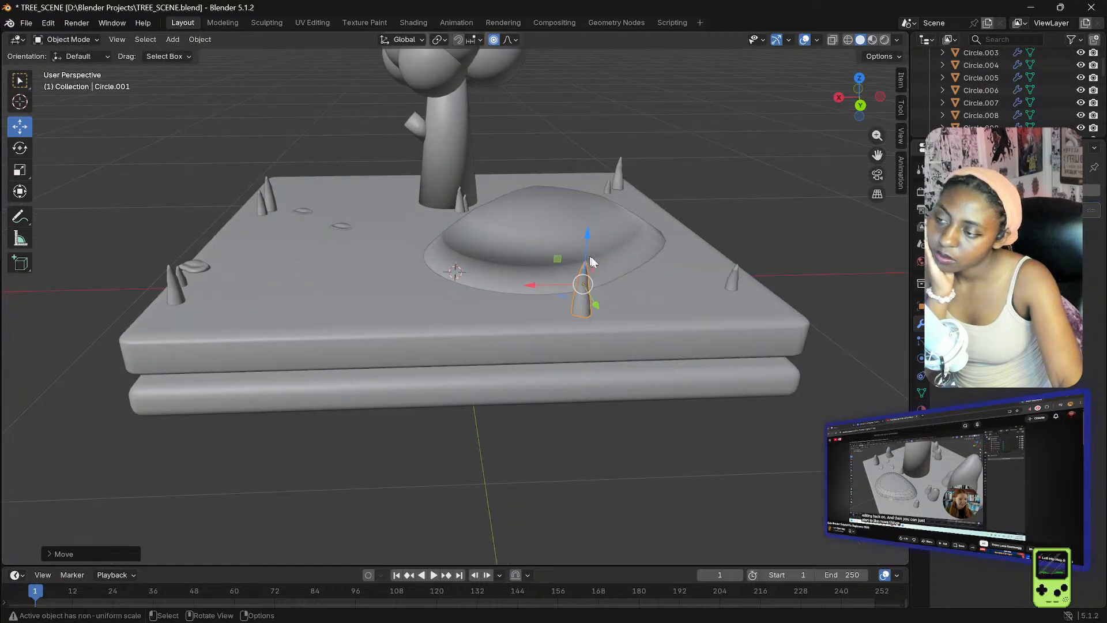
scroll(583, 256, "up", 3)
middle_click_drag(618, 260, 499, 309)
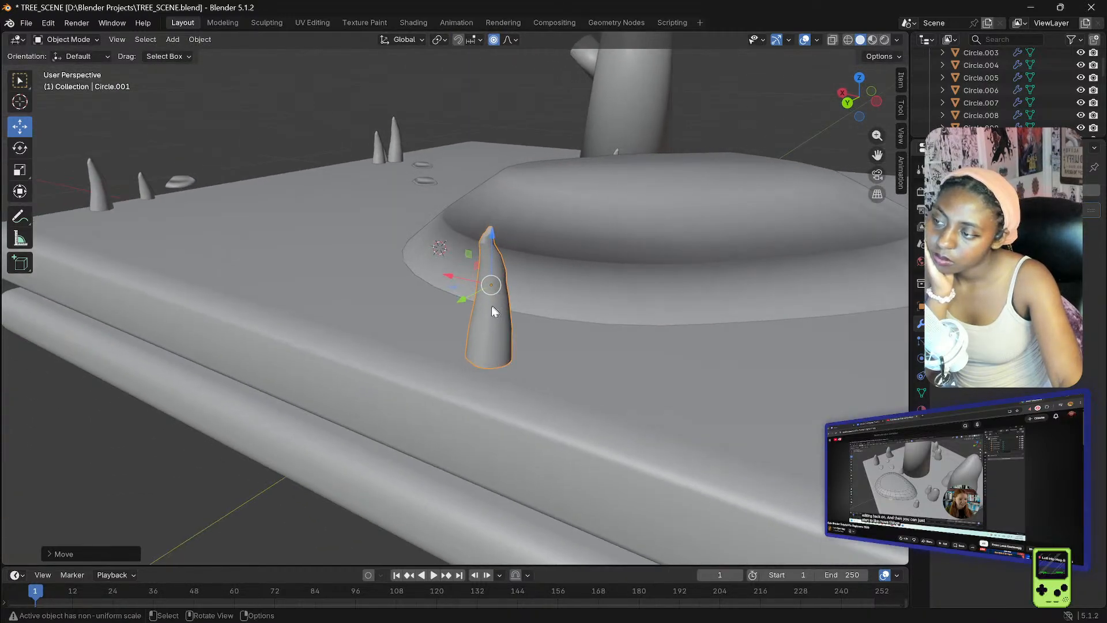
left_click(493, 271)
left_click(476, 326, "shift")
left_click_drag(475, 298, 434, 237)
scroll(732, 369, "down", 4)
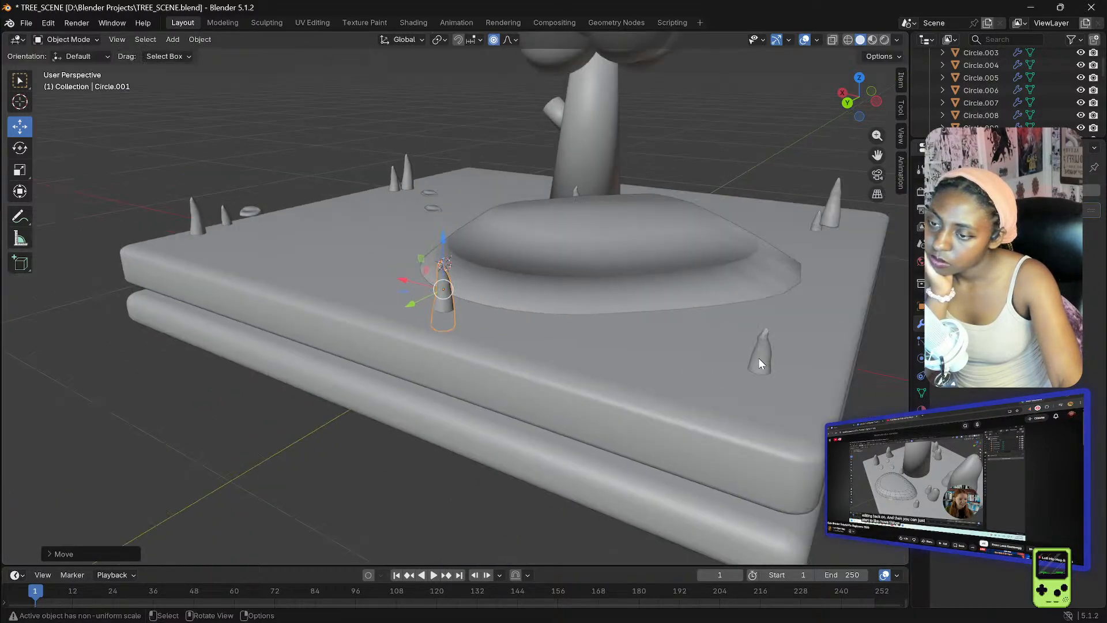
- Move the remaining small corner rock directly beside the taller rock at the mound's rim
left_click(759, 361)
left_click_drag(704, 355, 400, 271)
middle_click_drag(400, 270, 489, 307)
left_click_drag(486, 315, 469, 317)
middle_click_drag(469, 316, 439, 303)
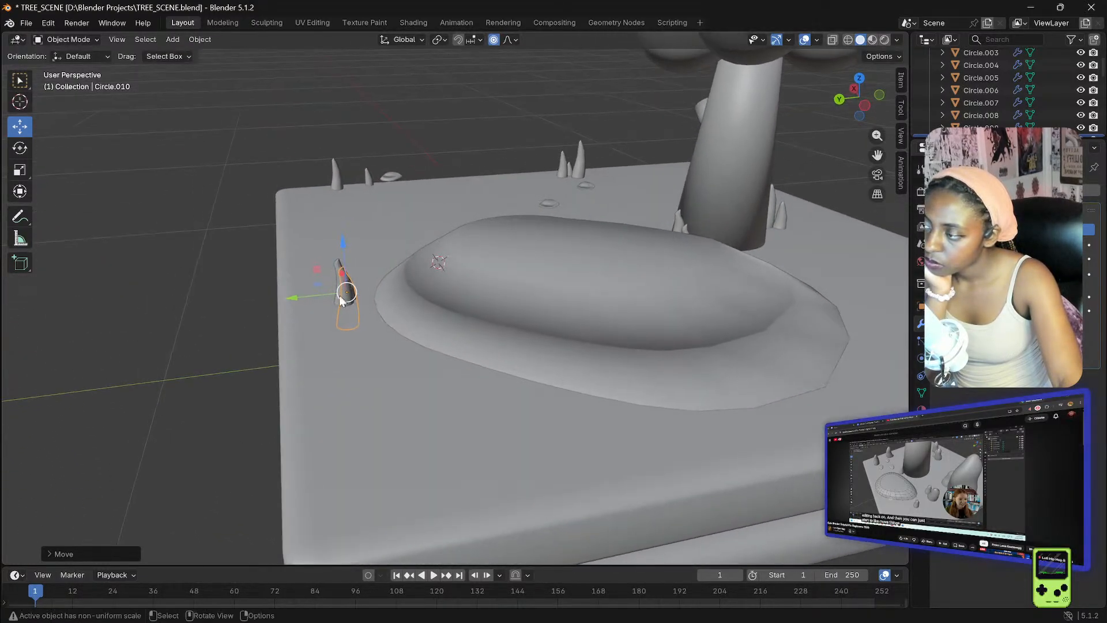
mouse_move(302, 298)
left_mouse_down()
mouse_move(318, 295)
mouse_move(300, 297)
left_mouse_up()
middle_click_drag(265, 291, 387, 286)
left_click_drag(483, 294, 485, 293)
left_click(505, 367)
left_click(863, 202)
middle_click_drag(863, 191, 844, 196)
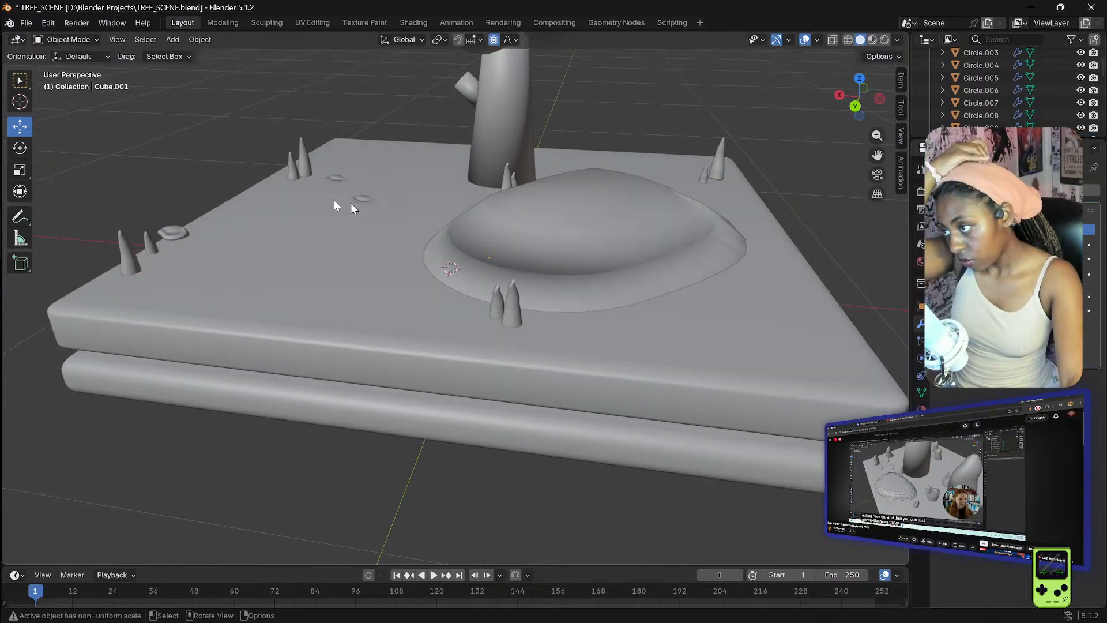
- Move the pebble at the slab's edge inward onto open ground and shift the pebble nearest the mound back toward the tree
left_click(174, 233)
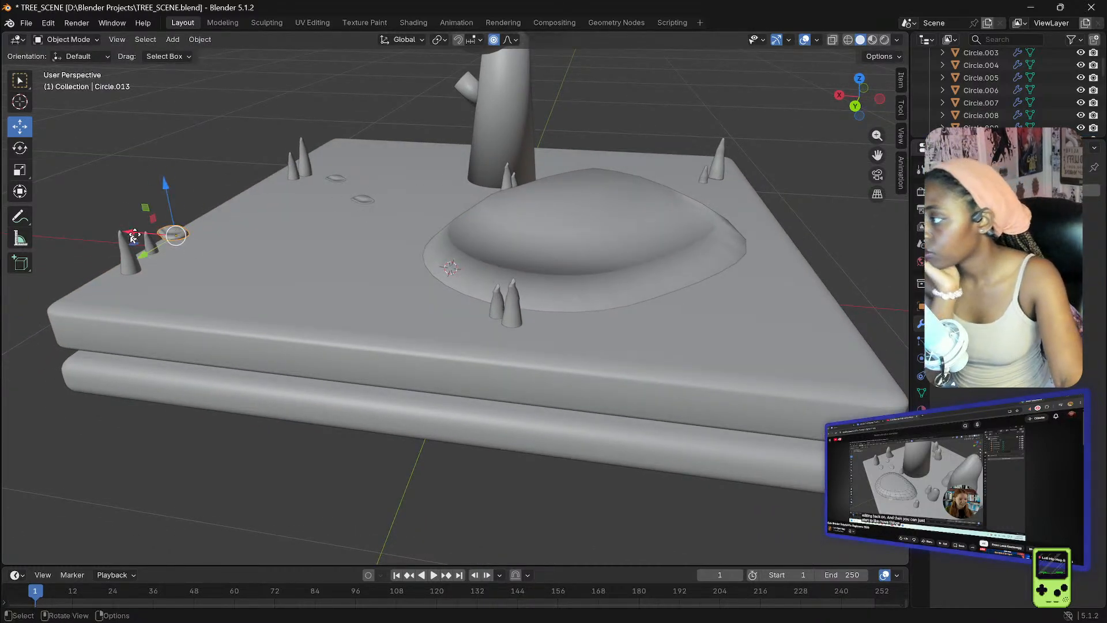
key("g")
left_click(305, 206)
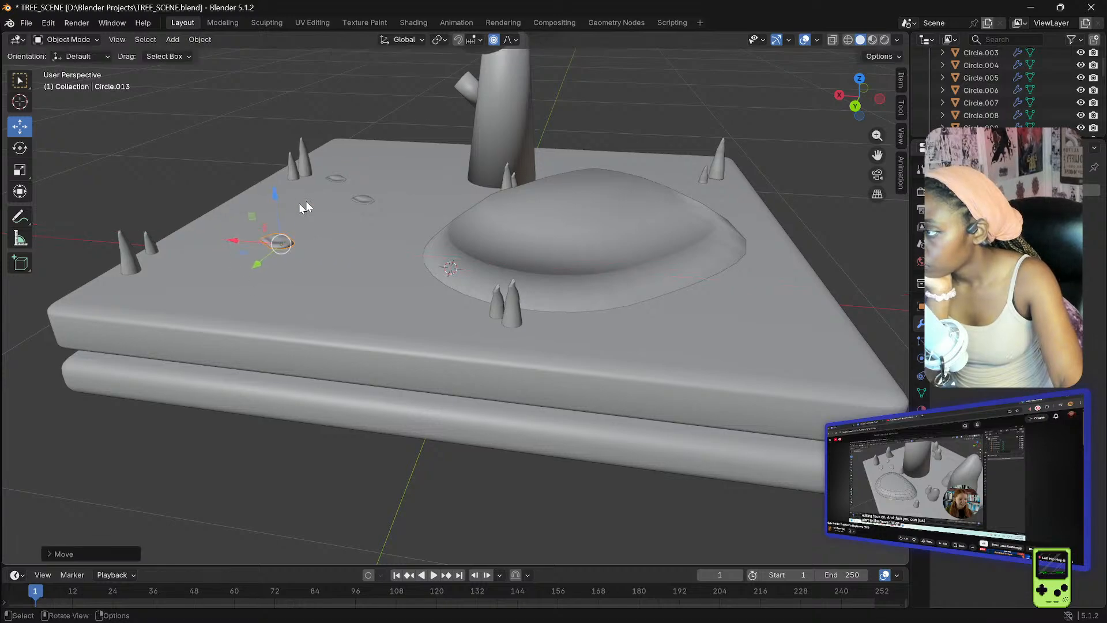
left_click(364, 198)
left_click_drag(347, 222, 399, 188)
- Move one pebble across to the far side of the mound and place the other one beside the tree trunk
left_click(337, 182)
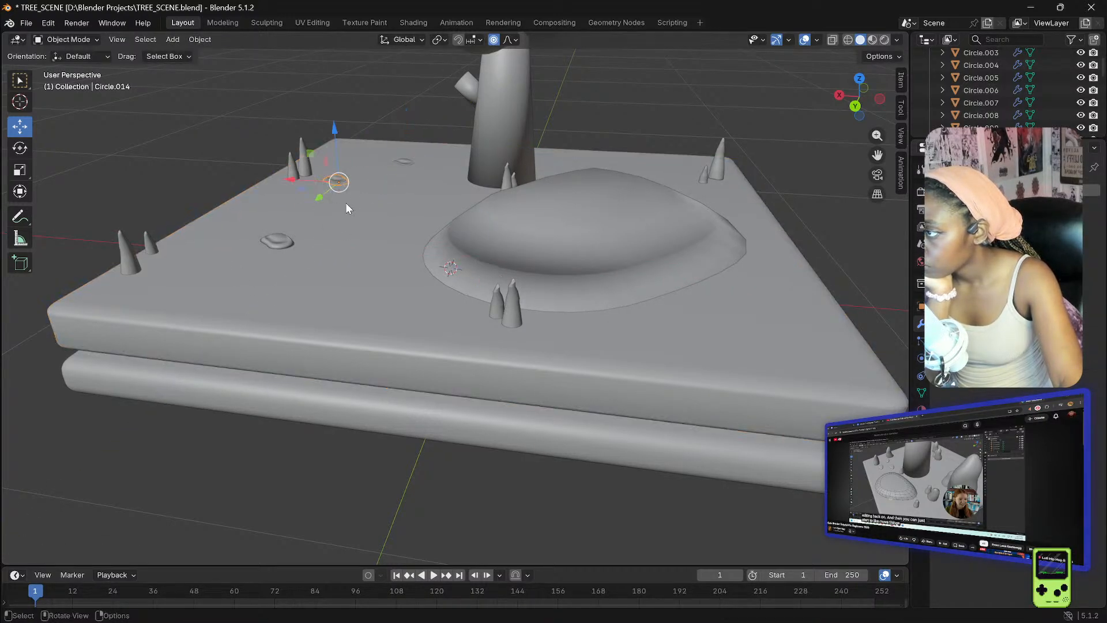
left_click_drag(292, 181, 695, 260)
left_click(405, 163)
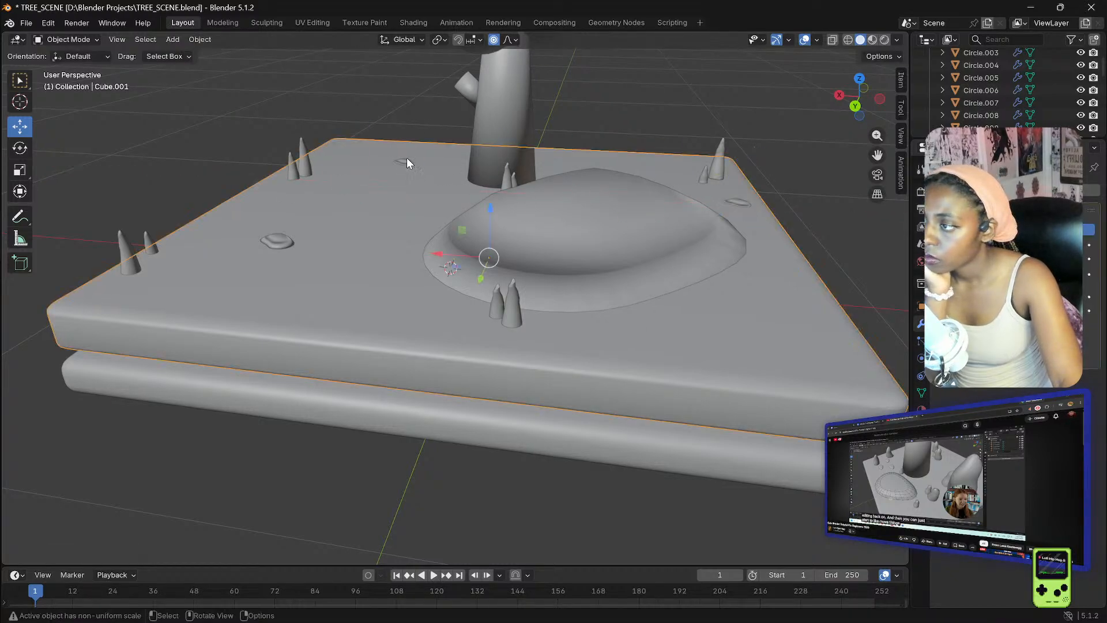
left_click_drag(357, 163, 404, 164)
left_click(174, 129)
middle_click_drag(175, 129, 153, 153)
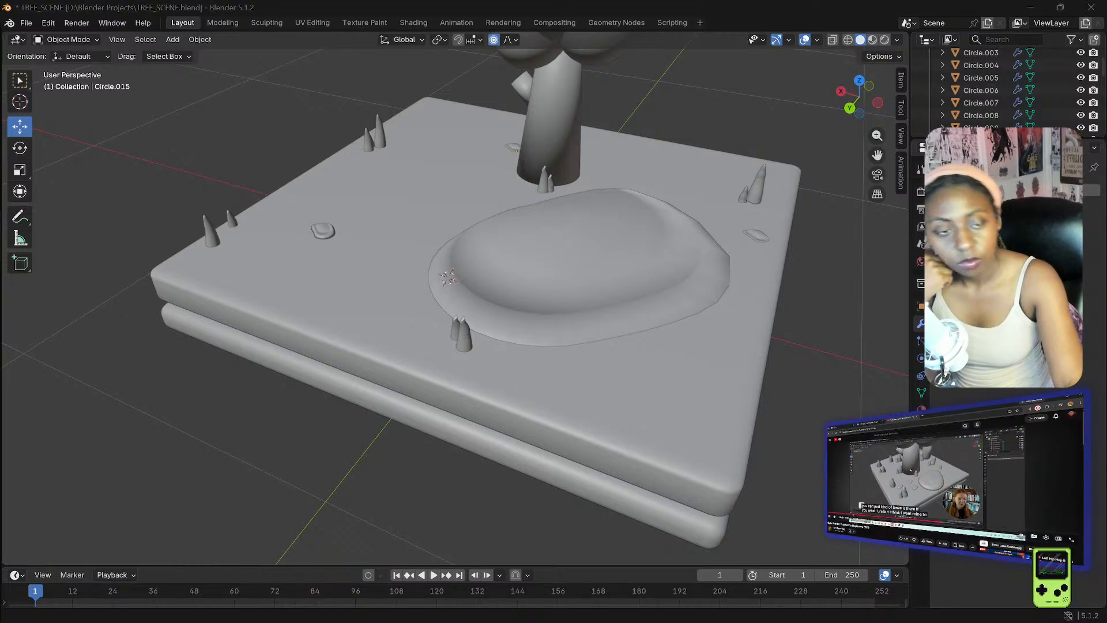
- Open the big mound in Edit Mode with vertex selection and deselect its top face
left_click(690, 232)
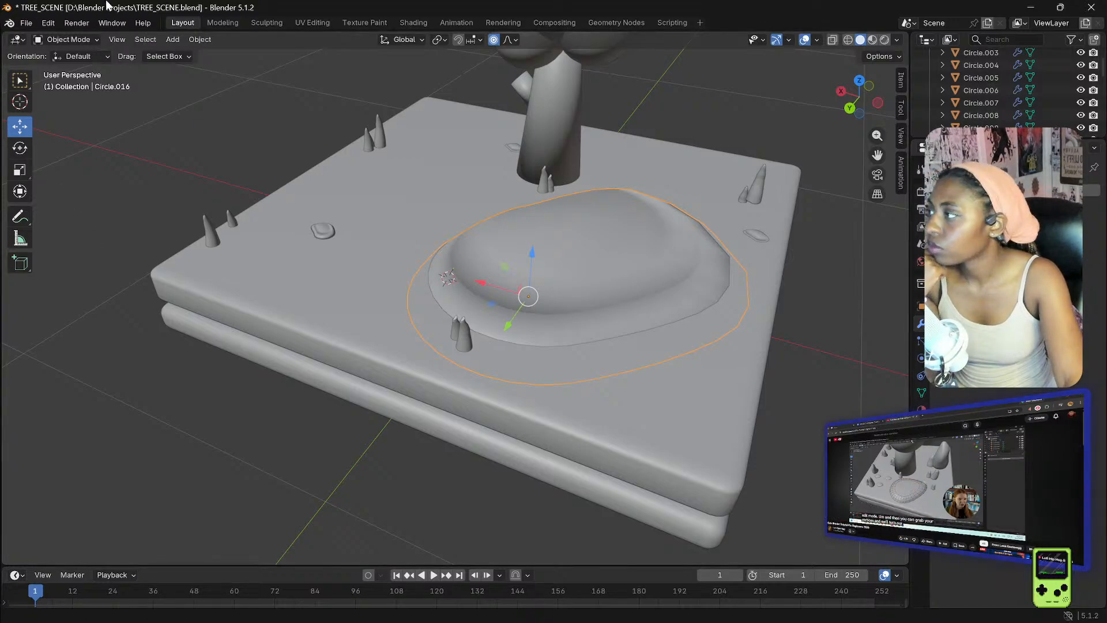
left_click(72, 39)
left_click(52, 68)
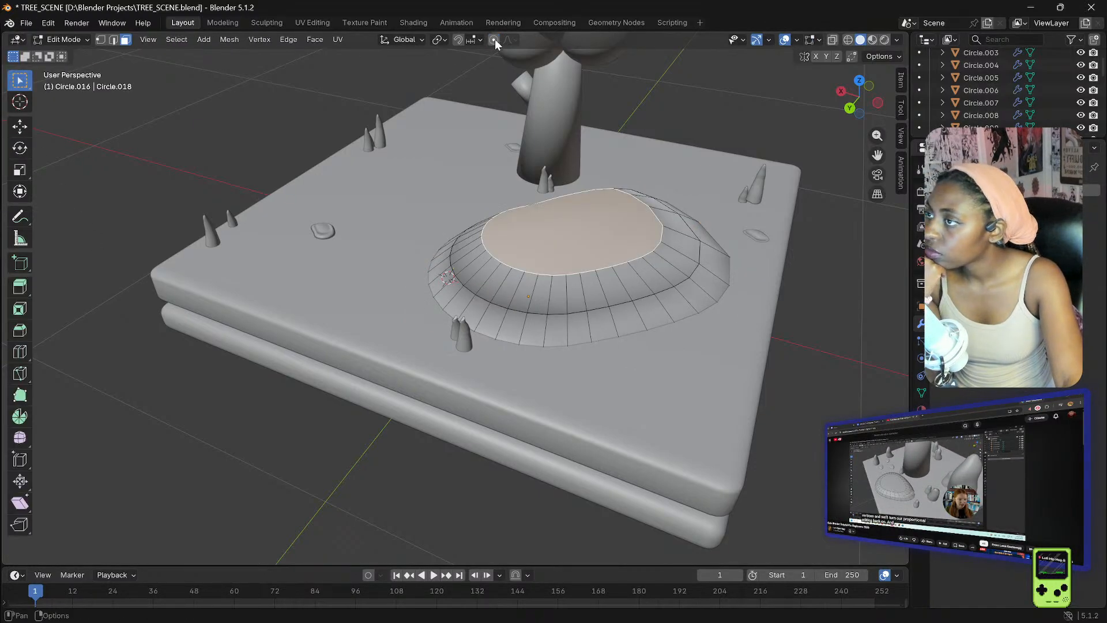
left_click(102, 39)
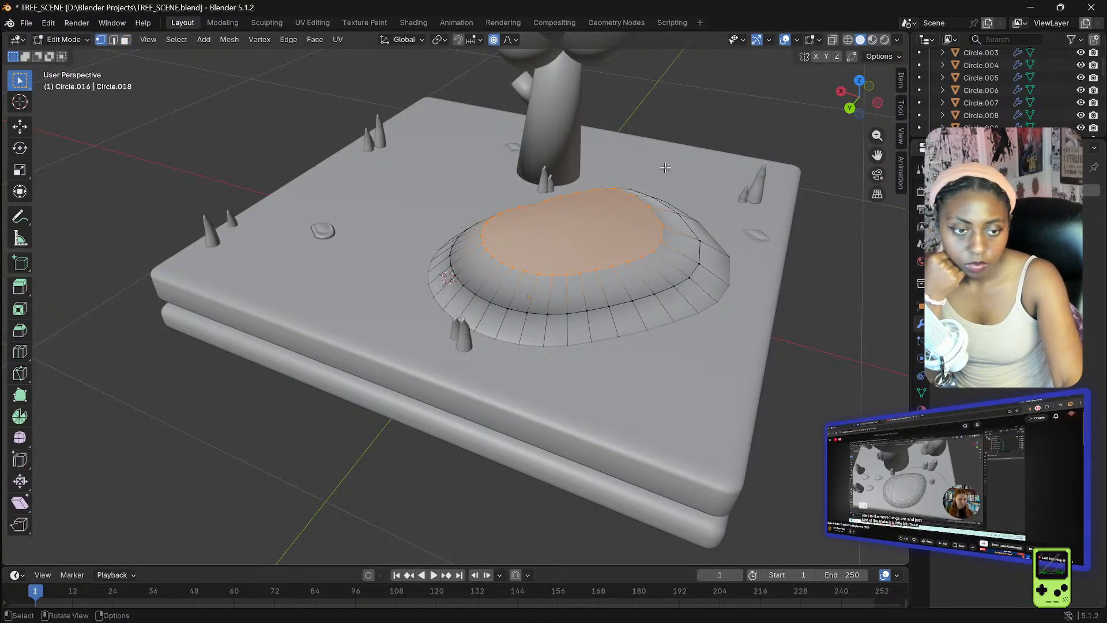
middle_click_drag(736, 86, 871, 88)
middle_click_drag(237, 144, 307, 143)
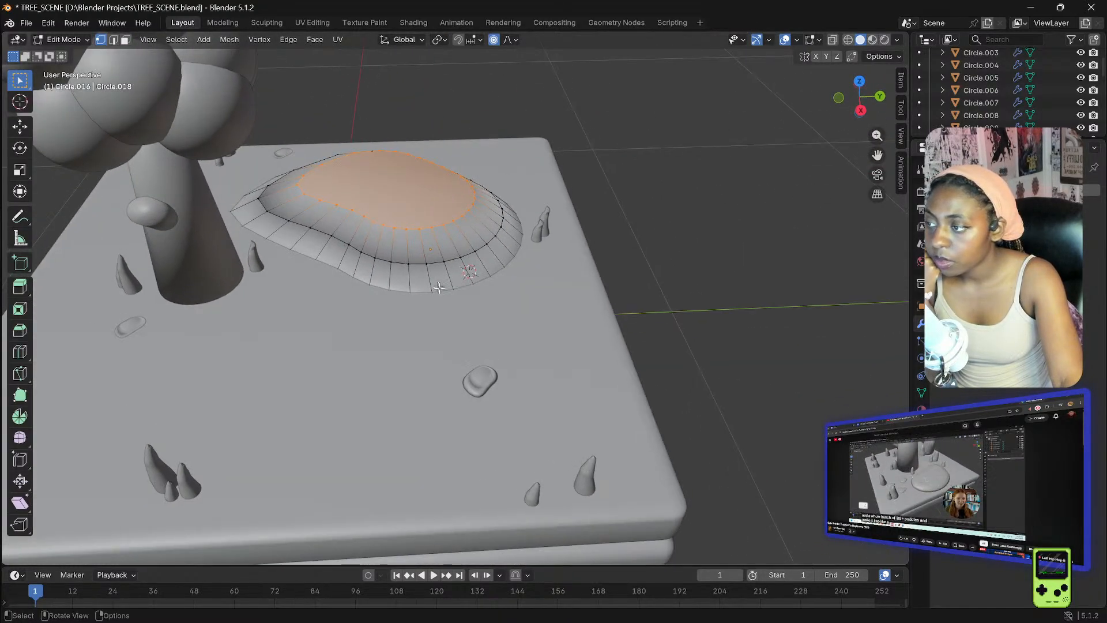
key("alt+a")
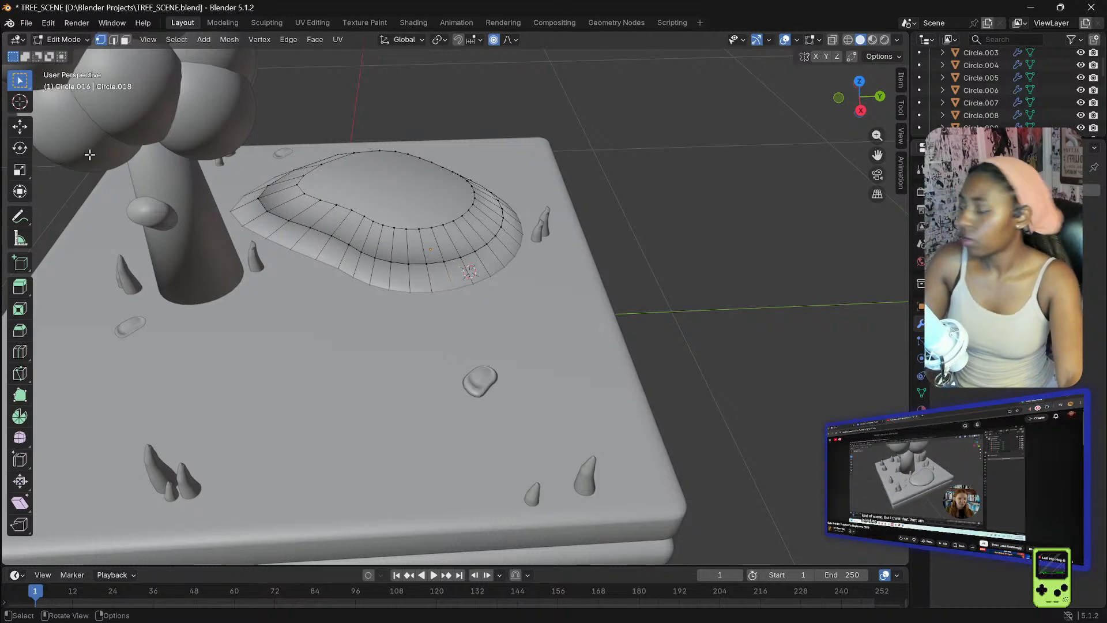
- Try to pull the mound's outer rim vertices outward along X with proportional editing
left_click(19, 129)
middle_click_drag(535, 271, 511, 300)
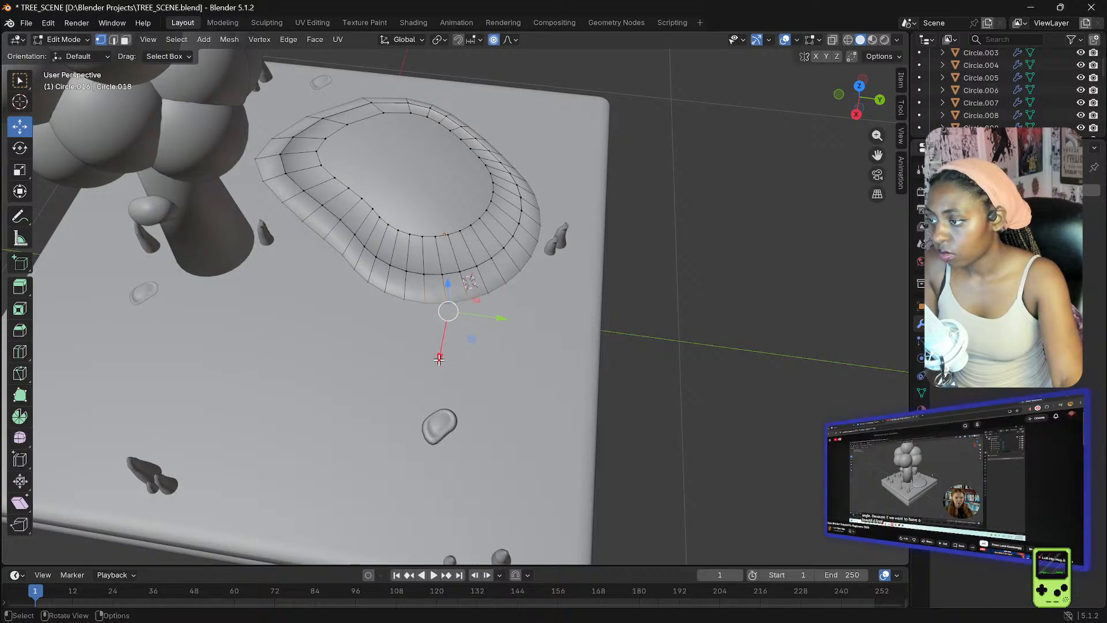
left_click_drag(439, 359, 435, 380)
left_click(435, 384)
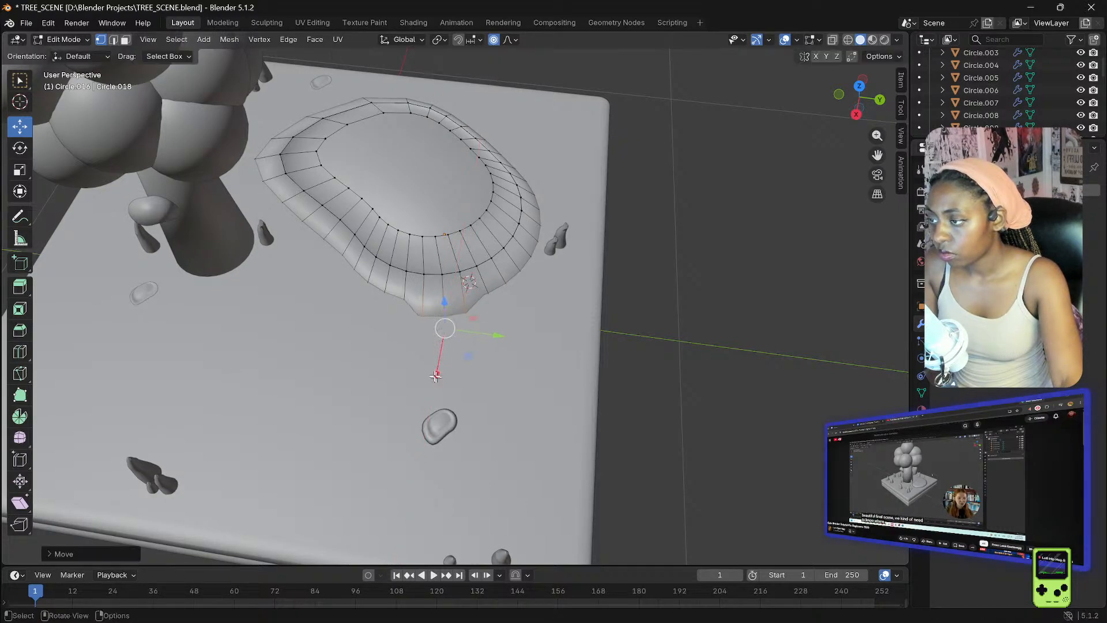
scroll(437, 312, "up", 2)
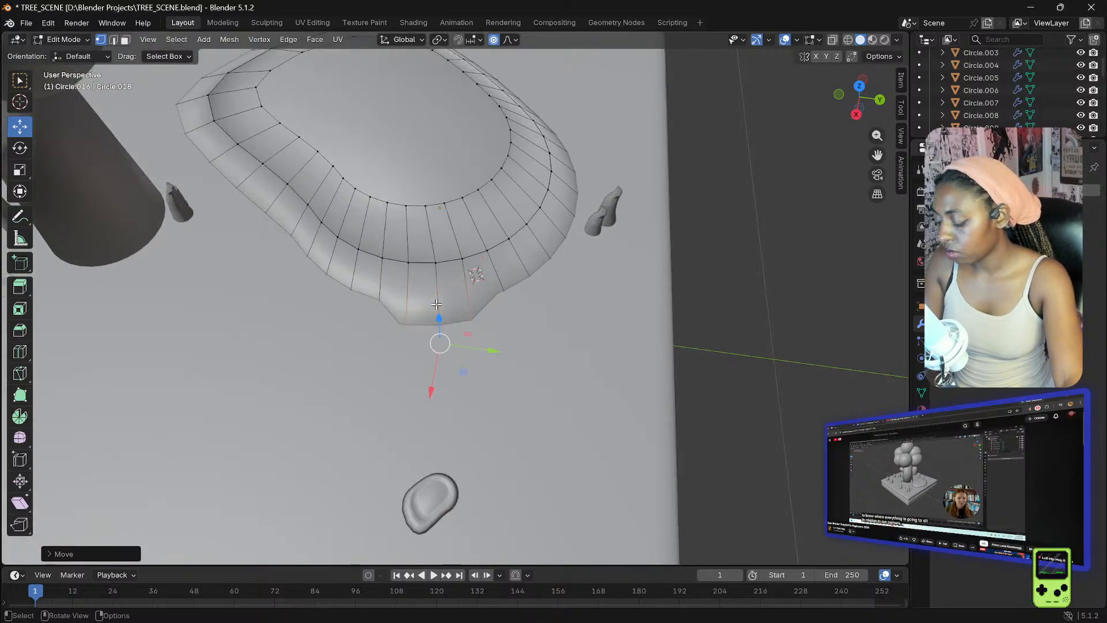
scroll(441, 314, "down", 3)
scroll(444, 320, "up", 3)
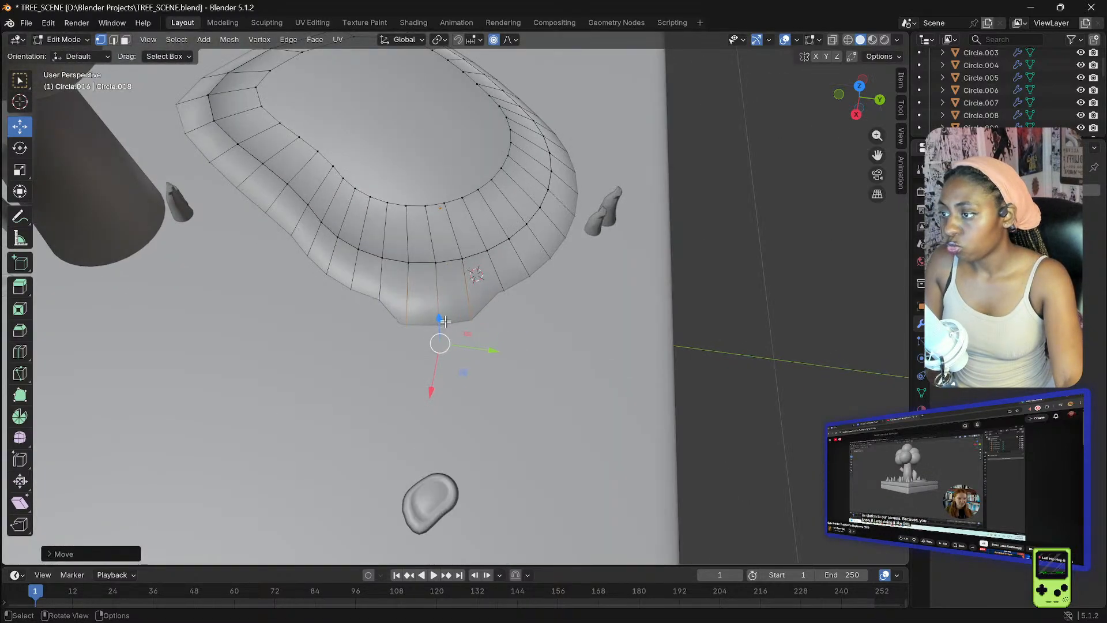
- Try to pull a neighbouring rim vertex outward, and undo all of the rim vertex moves
left_click(447, 293)
left_click(377, 312)
left_click_drag(377, 302, 348, 330)
key("ctrl+z")
key("ctrl+z")
key("ctrl+z")
key("ctrl+z")
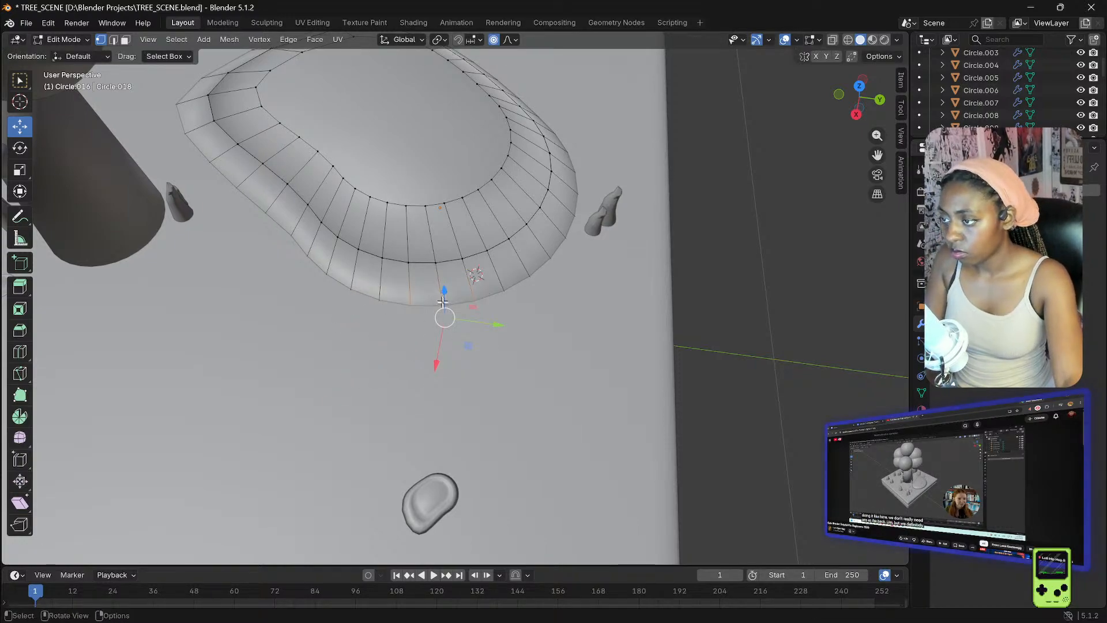
scroll(444, 299, "down", 3)
scroll(444, 299, "up", 3)
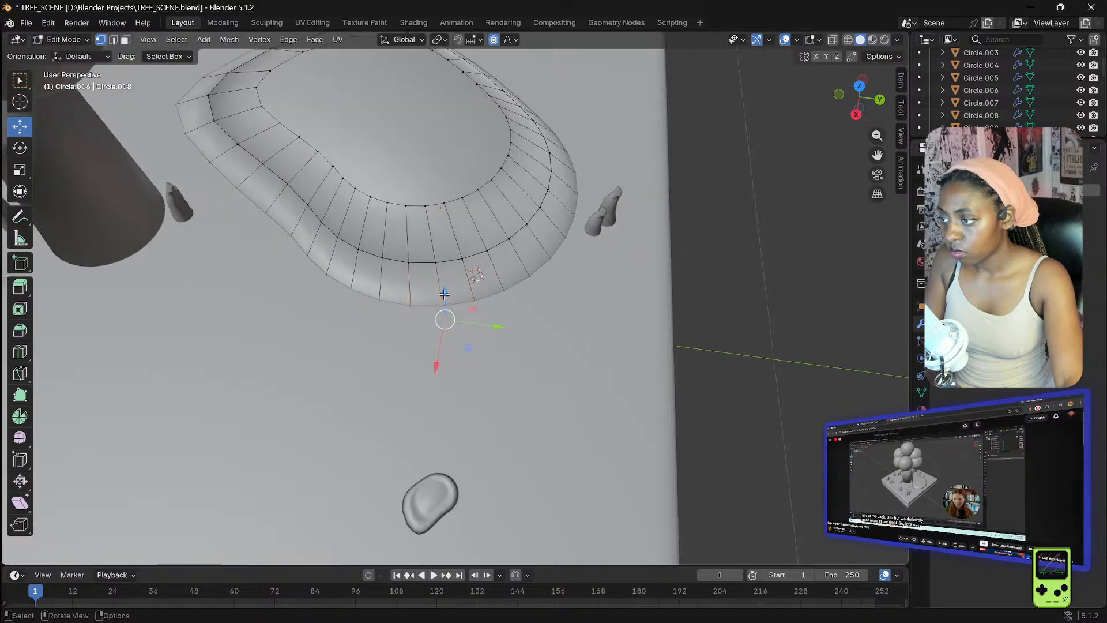
- Try to pull a single vertex on the mound's outer rim, nearest the slab's edge rocks, along X and undo the move
key("ctrl+z")
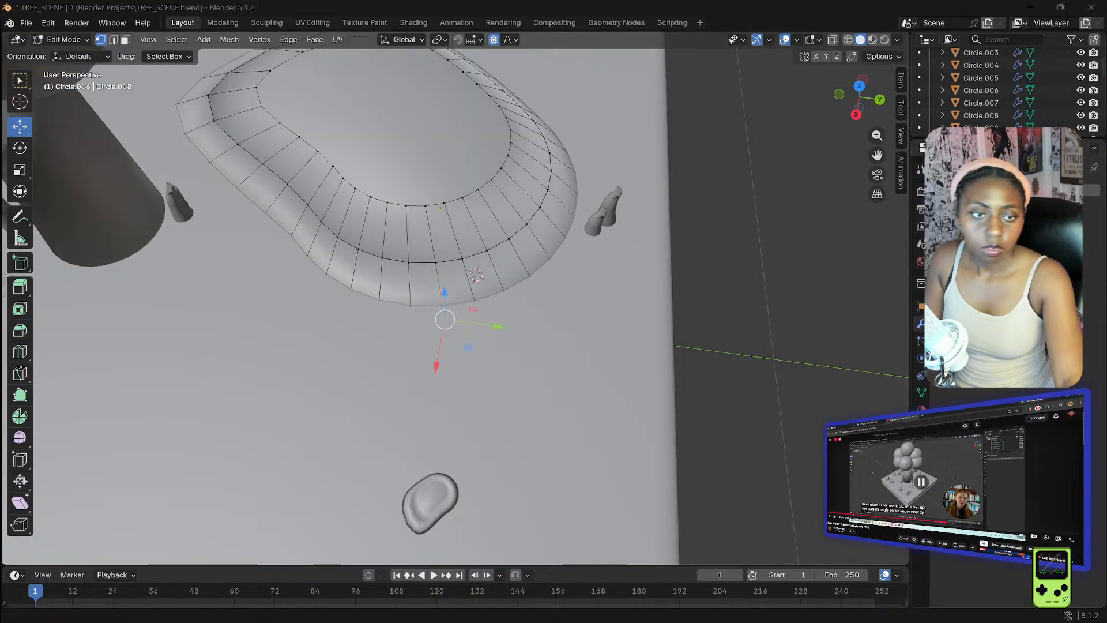
scroll(504, 246, "up", 1)
scroll(505, 246, "down", 4)
scroll(724, 247, "down", 1)
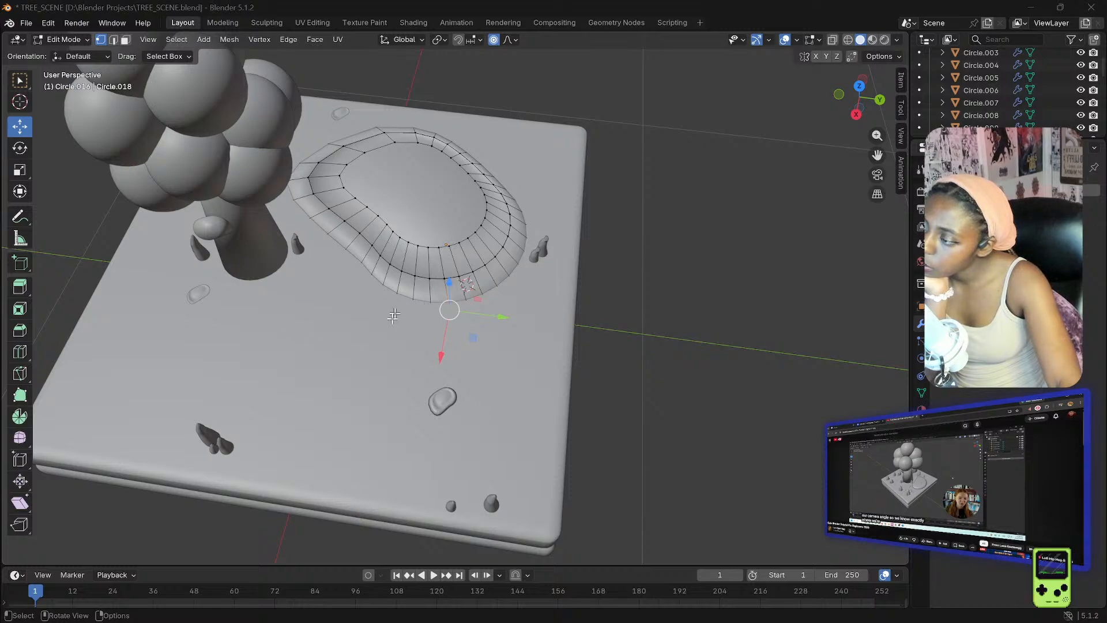
scroll(484, 271, "up", 1)
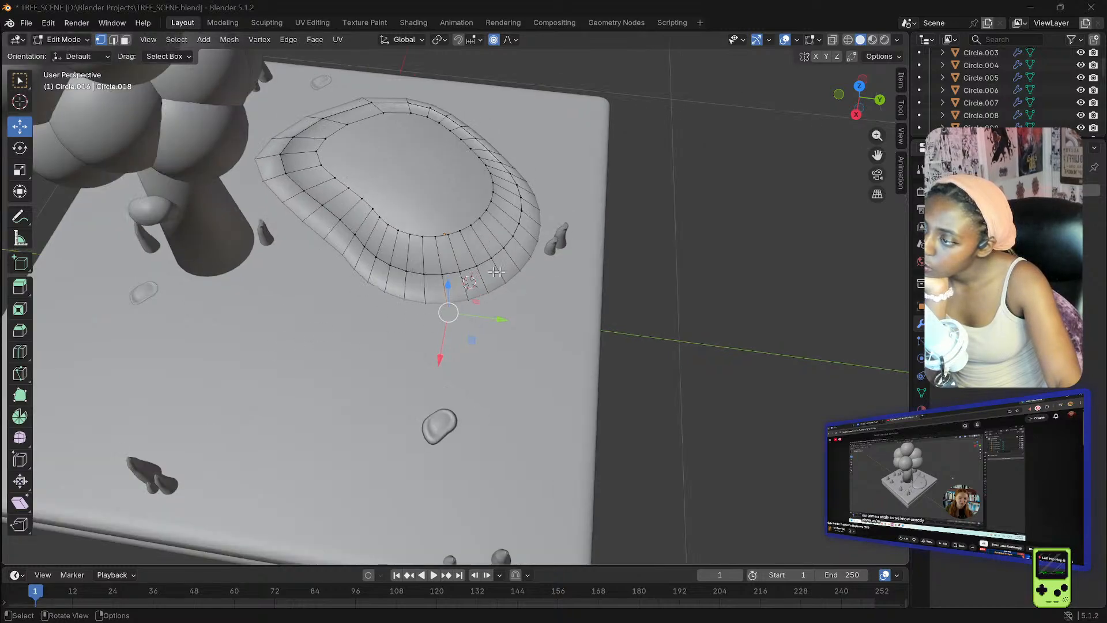
left_click(513, 264)
left_click(546, 217)
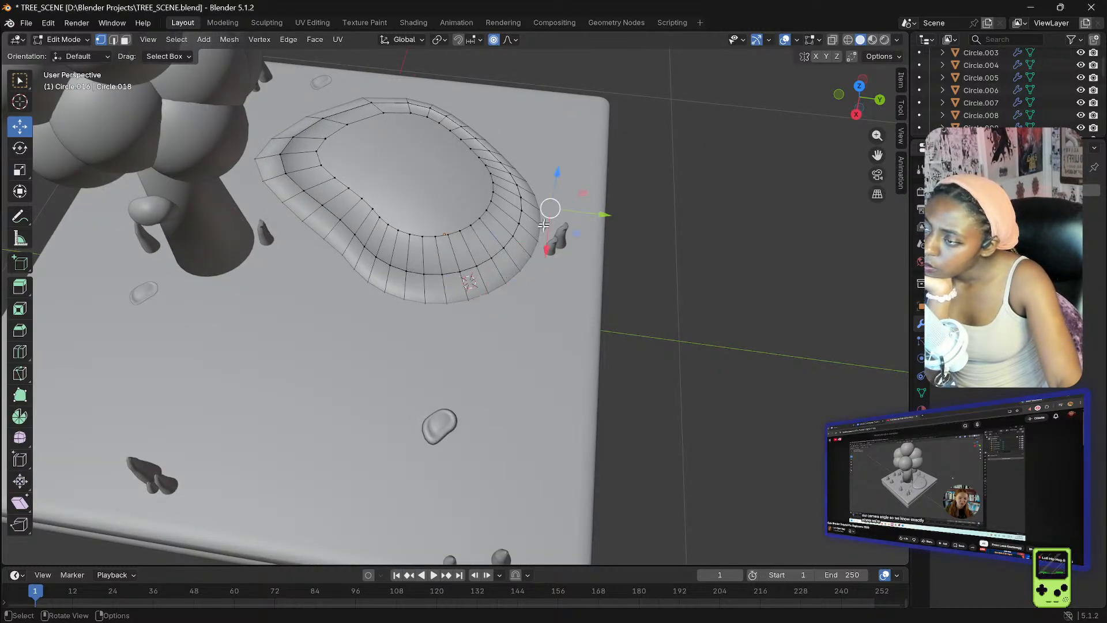
left_click(535, 240)
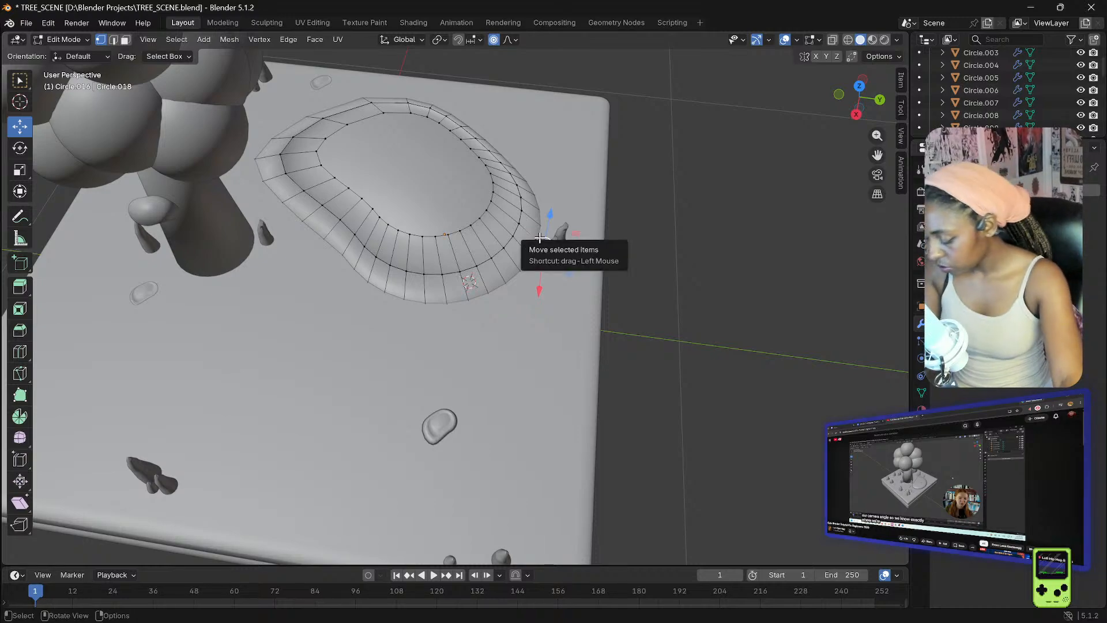
left_click_drag(533, 248, 528, 266)
key("ctrl+z")
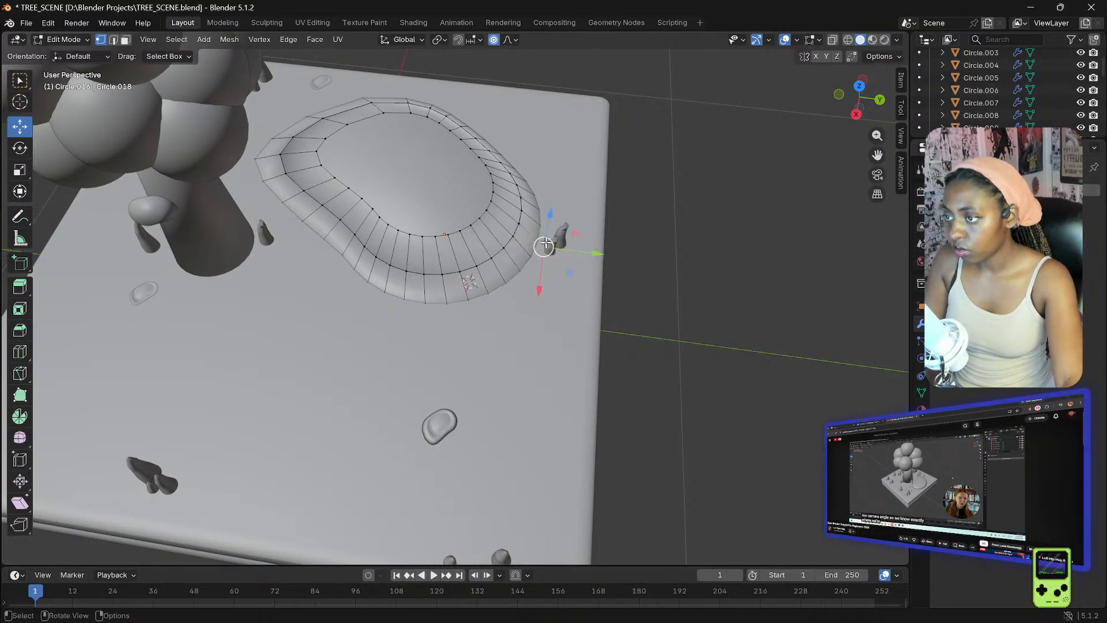
- Try to pull the outer rim vertices along the mound's near side together along X, and clear the selection
left_click(531, 256)
left_click(520, 272, "shift")
left_click(504, 288, "shift")
left_click(486, 293, "shift")
left_click(447, 300, "shift")
left_click(445, 302, "shift")
left_click(425, 304, "shift")
left_click(407, 301, "shift")
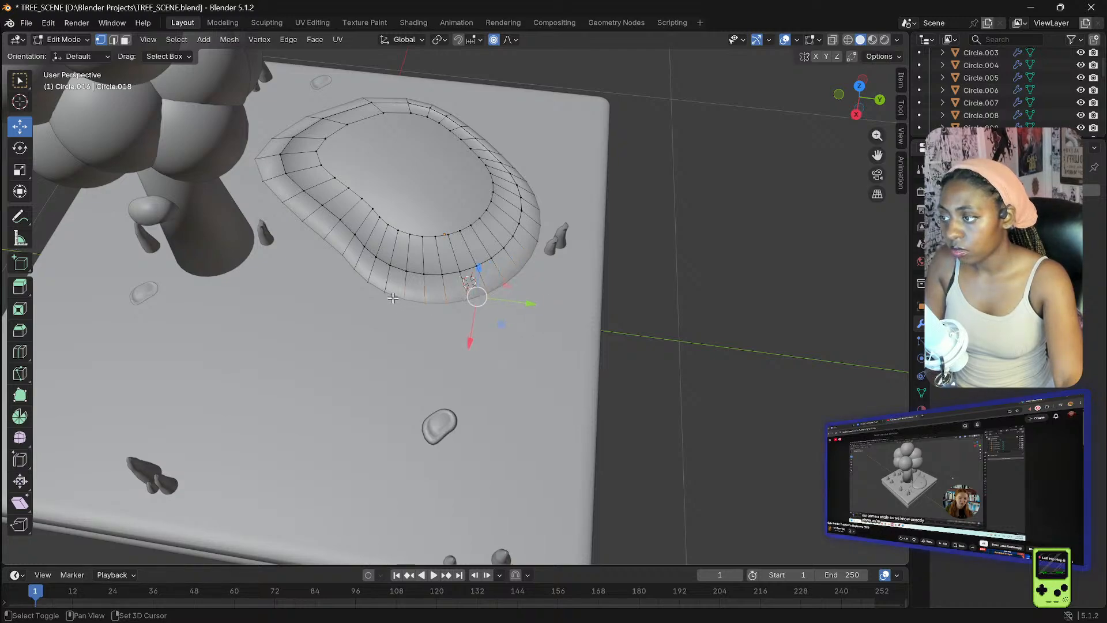
left_click(383, 294, "shift")
left_click(369, 283, "shift")
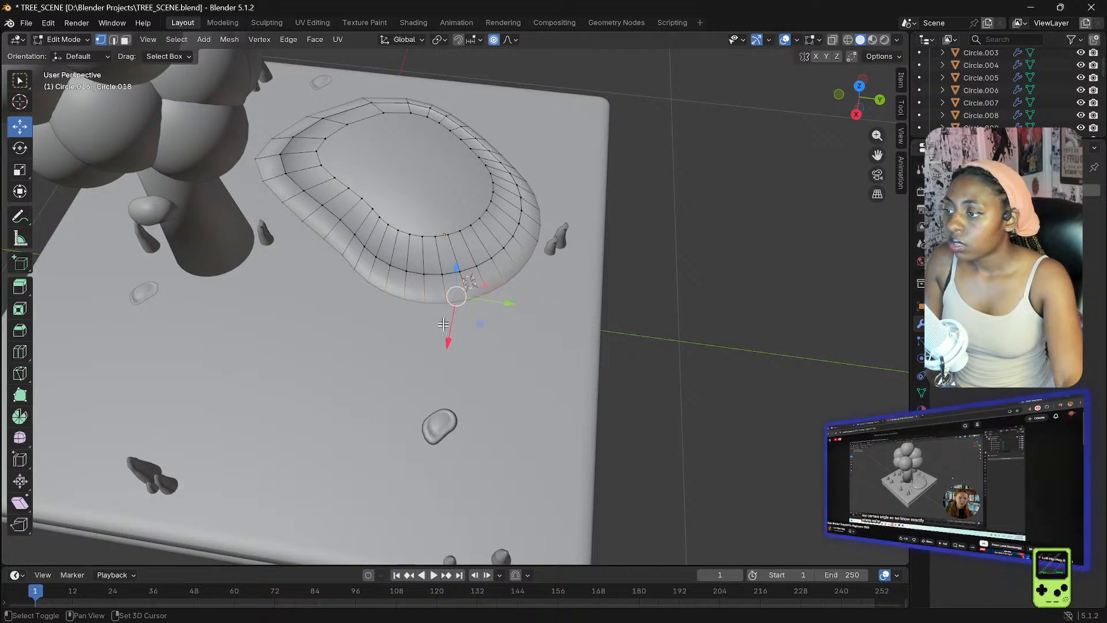
mouse_move(450, 343)
left_mouse_down("shift")
mouse_move(444, 358)
mouse_move(441, 323)
mouse_move(451, 341)
left_mouse_up("shift")
middle_click_drag(654, 202, 562, 171)
key("alt+a")
- Try to pick a shortest path of vertices along the mound's near outer rim
scroll(611, 180, "down", 2)
scroll(616, 178, "up", 2)
left_click(489, 280)
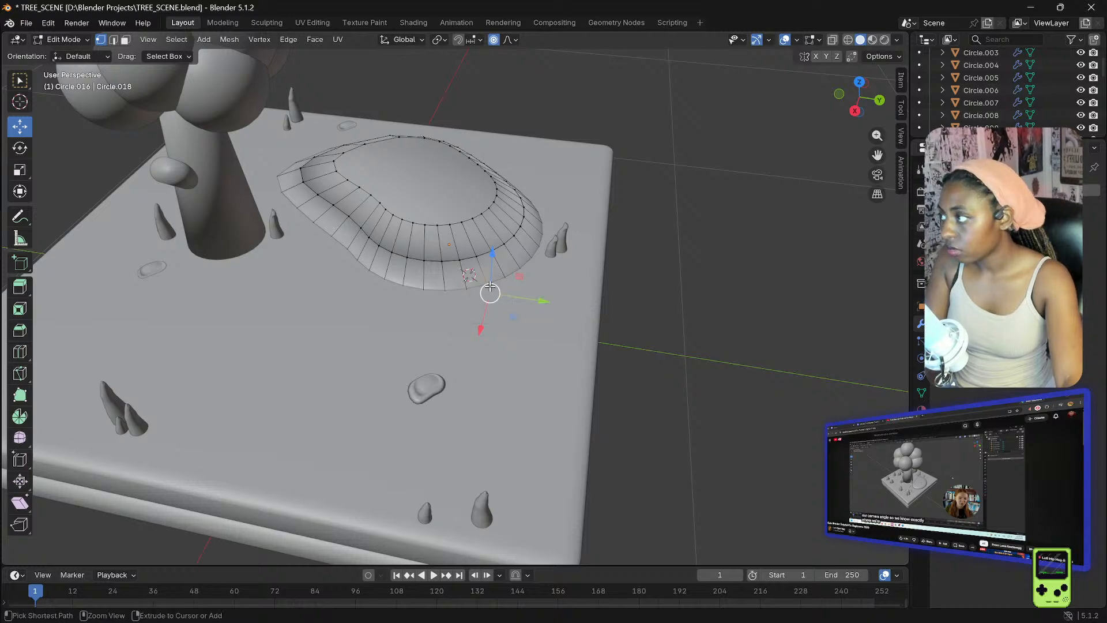
left_click(490, 286, "ctrl")
left_click(488, 285)
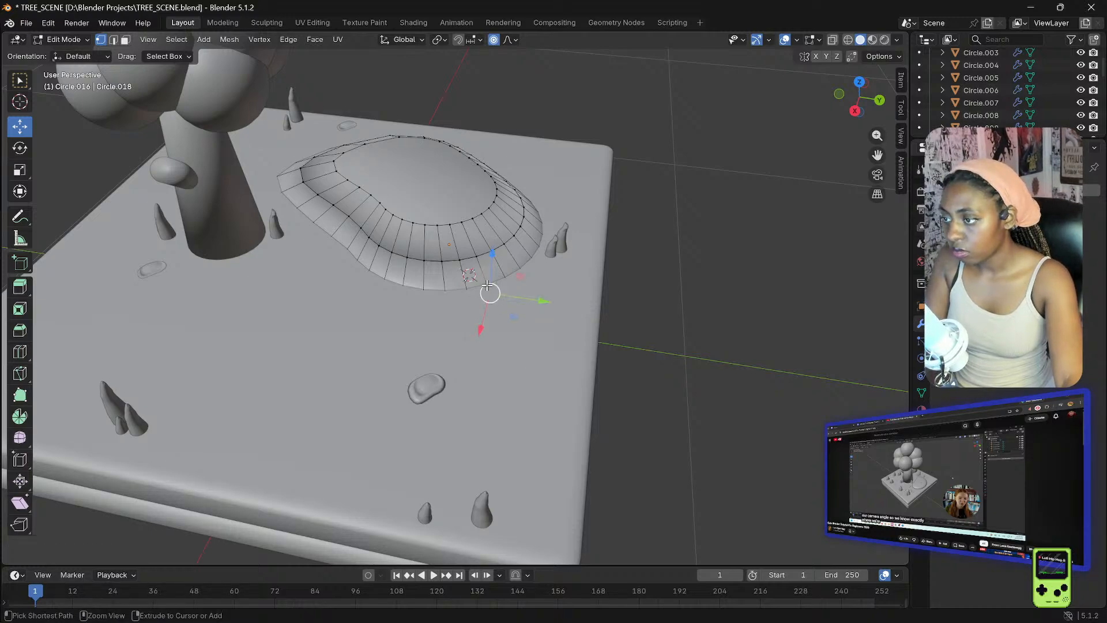
left_click(487, 285, "ctrl")
- Switch to face selection and try to pick a shortest path of faces around the mound's lower band
key("3")
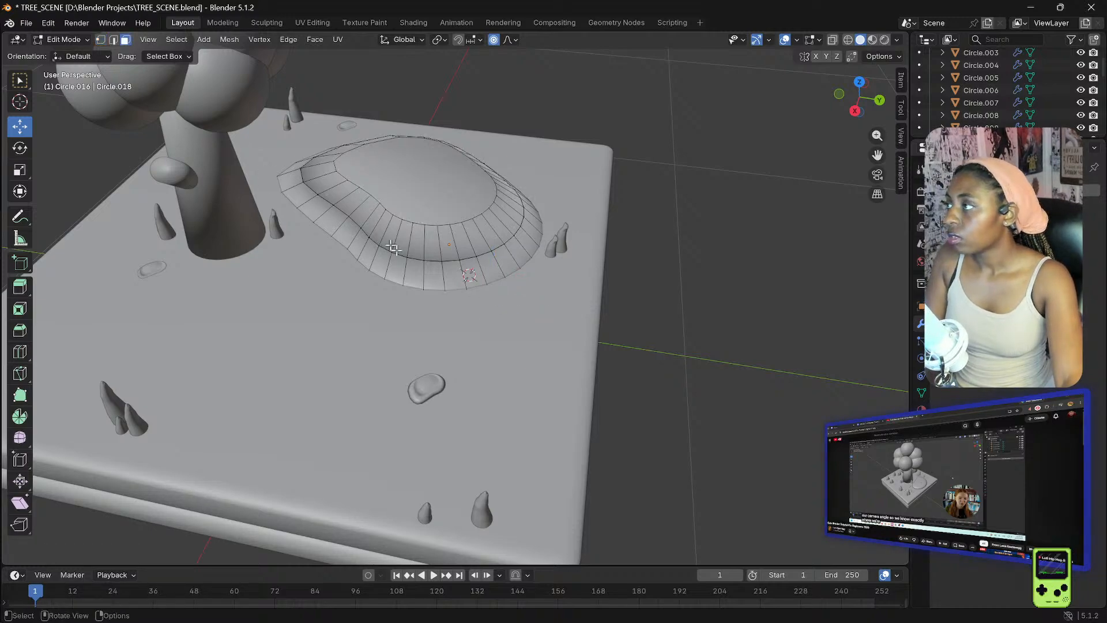
left_click(487, 285)
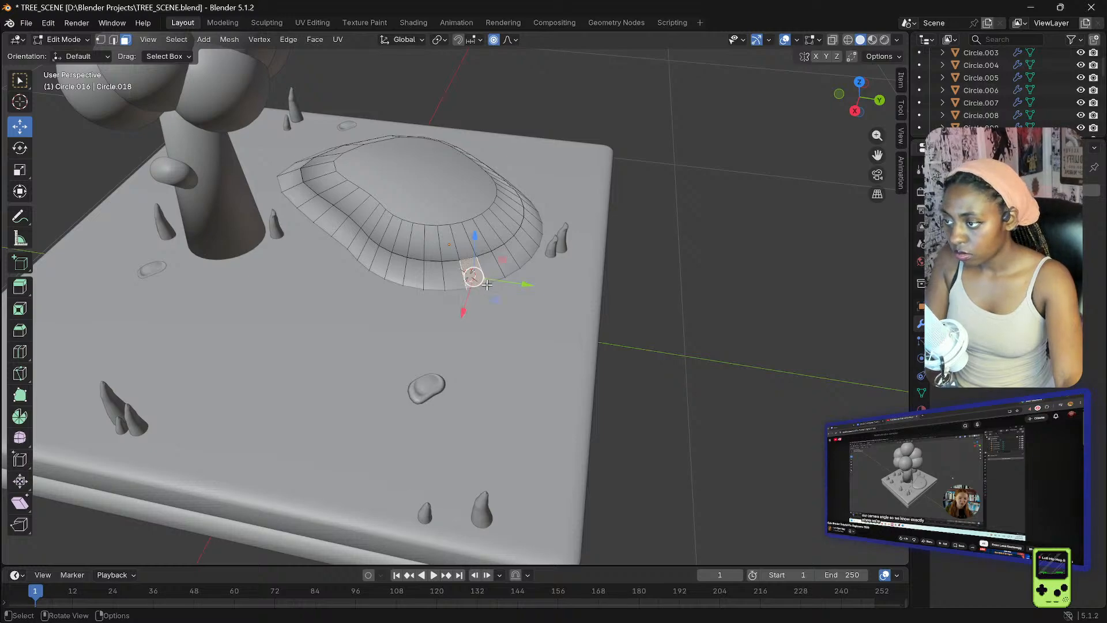
left_click(488, 285, "ctrl")
left_click(469, 289, "ctrl")
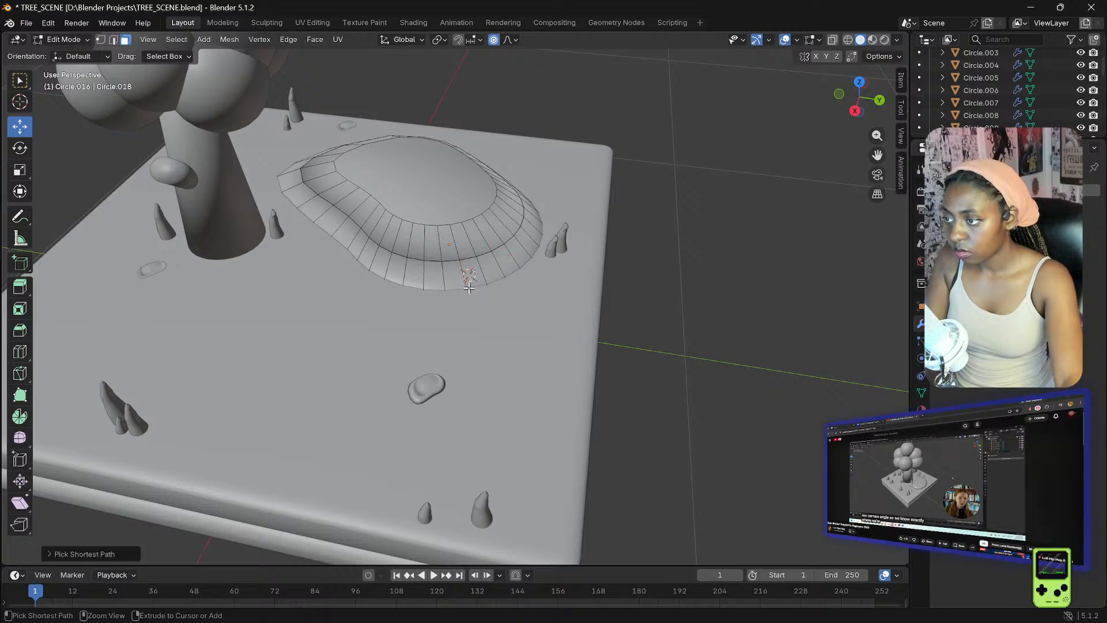
left_click(467, 287, "ctrl")
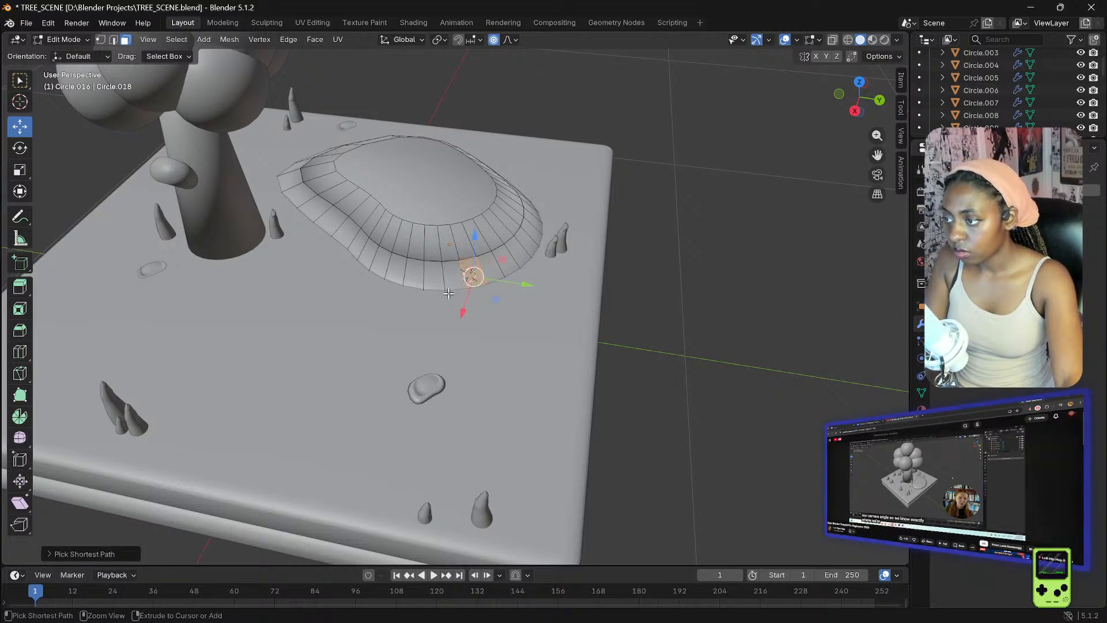
left_click(676, 215)
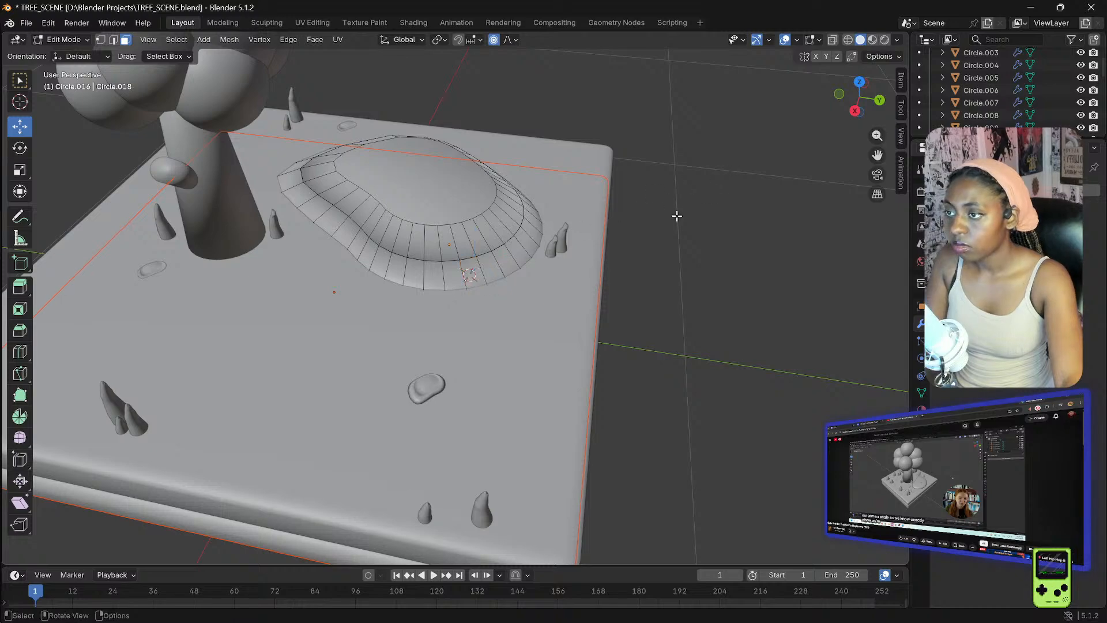
- Switch to edge selection, select one vertical edge on the mound's near lower band and save the file
left_click(421, 185)
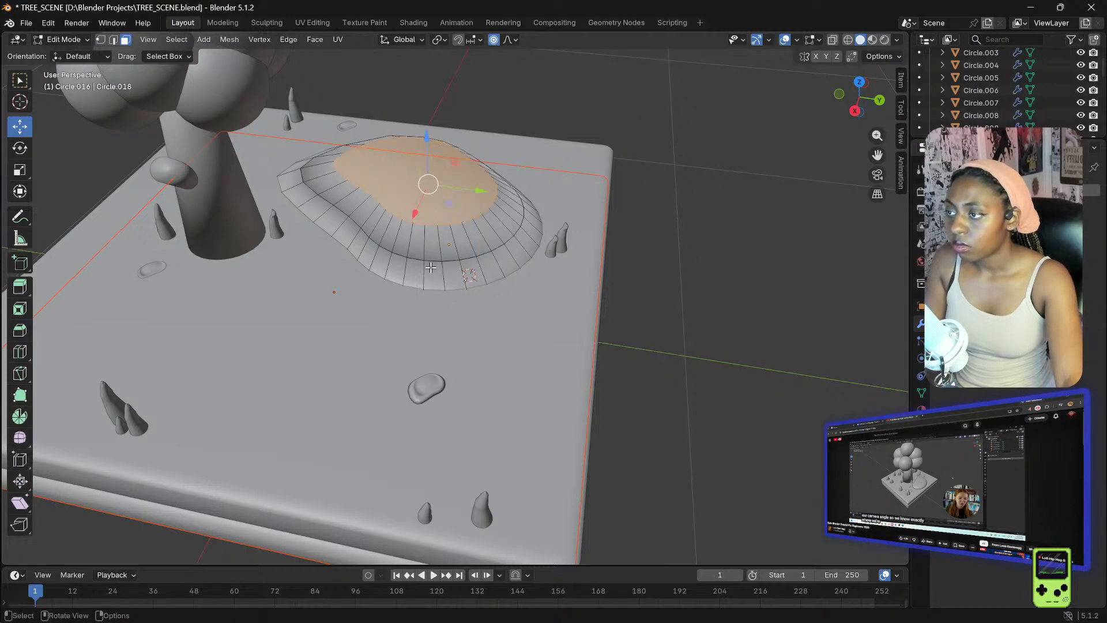
left_click(433, 280)
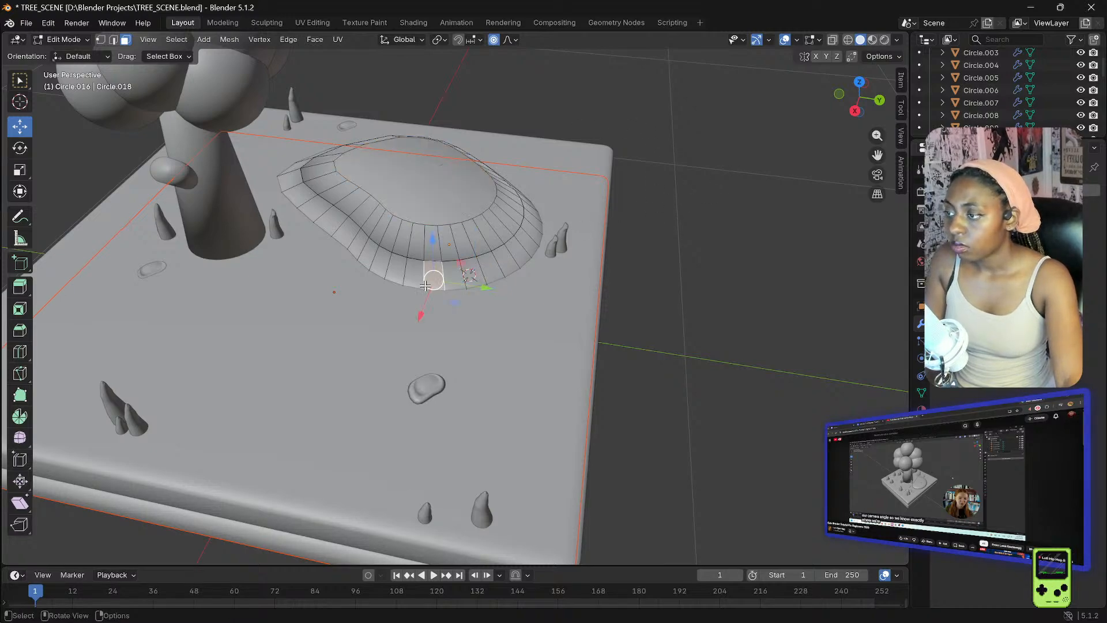
left_click(113, 40)
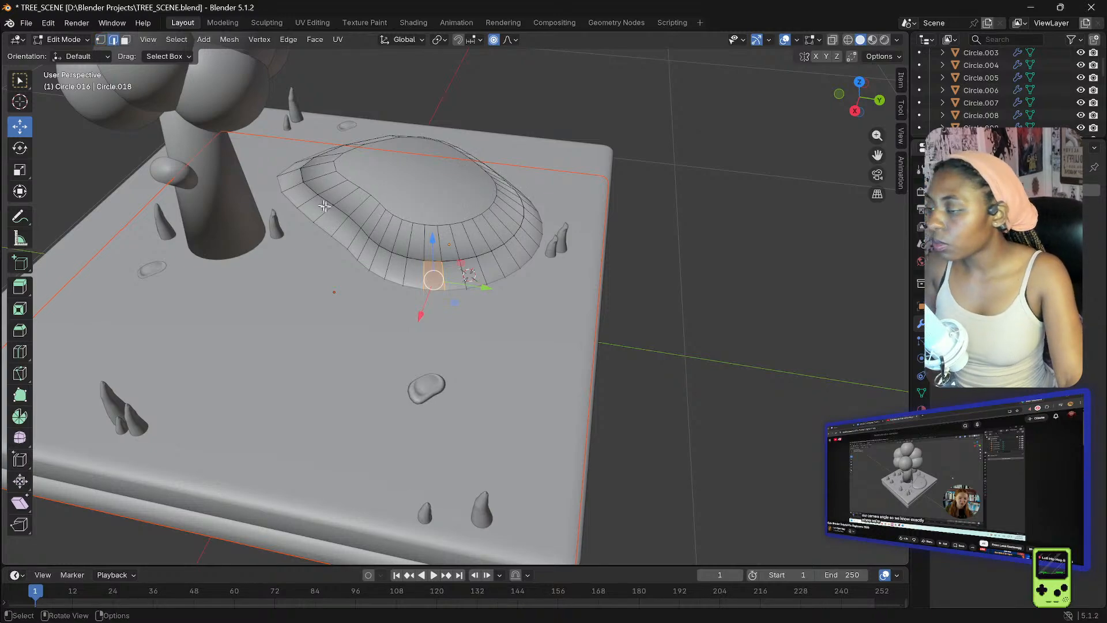
left_click(404, 278)
left_click(448, 288)
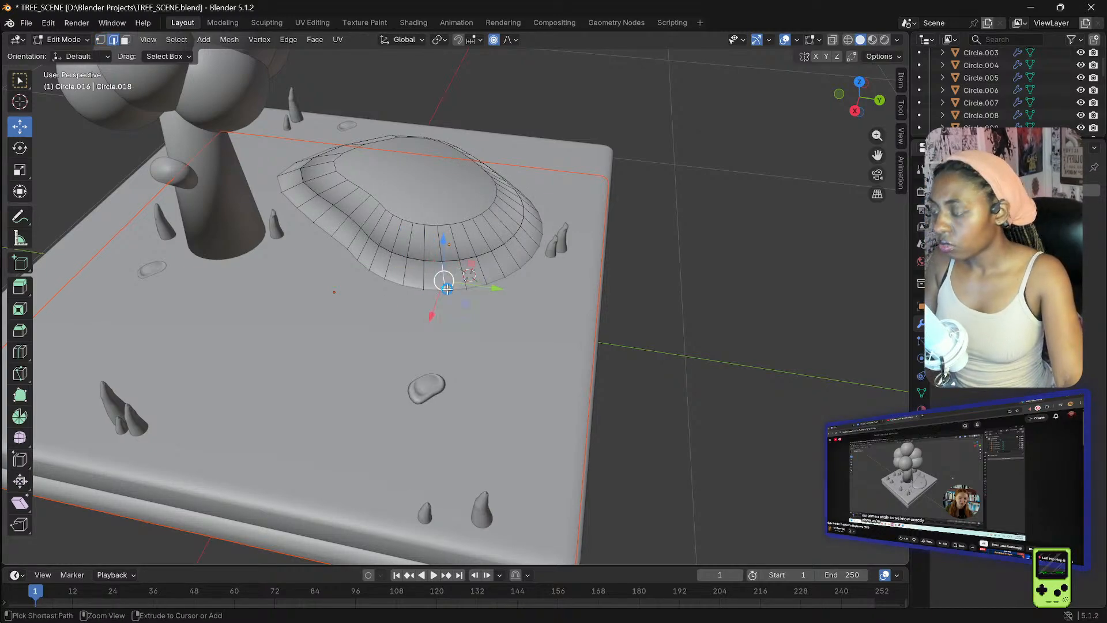
key("ctrl+s")
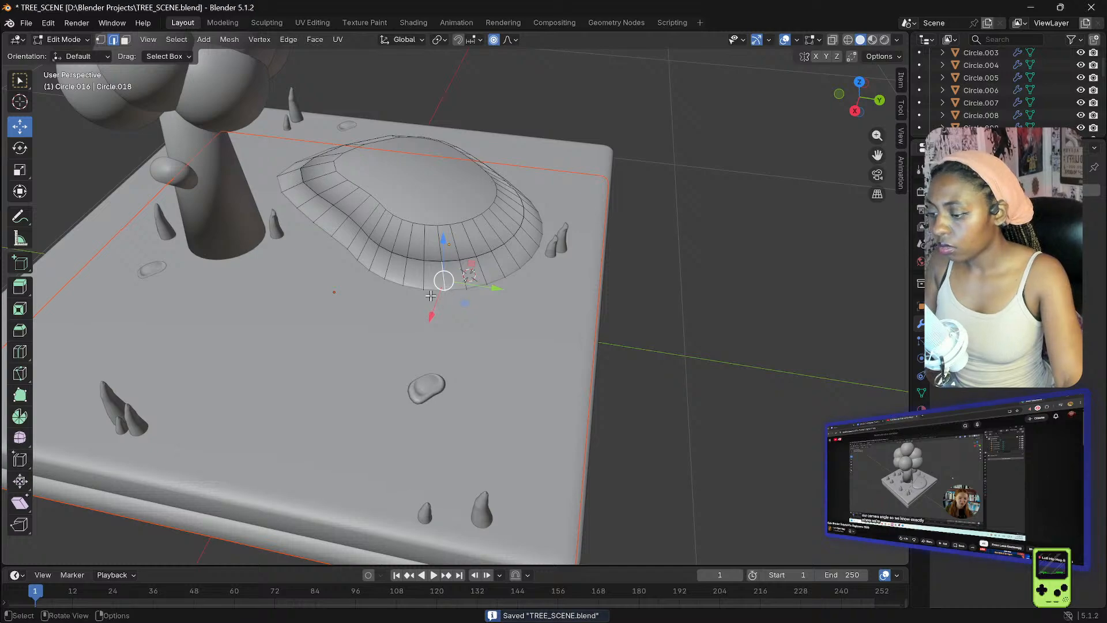
- Try to select the mound's outer rim as an edge loop from its near side
scroll(431, 296, "up", 3)
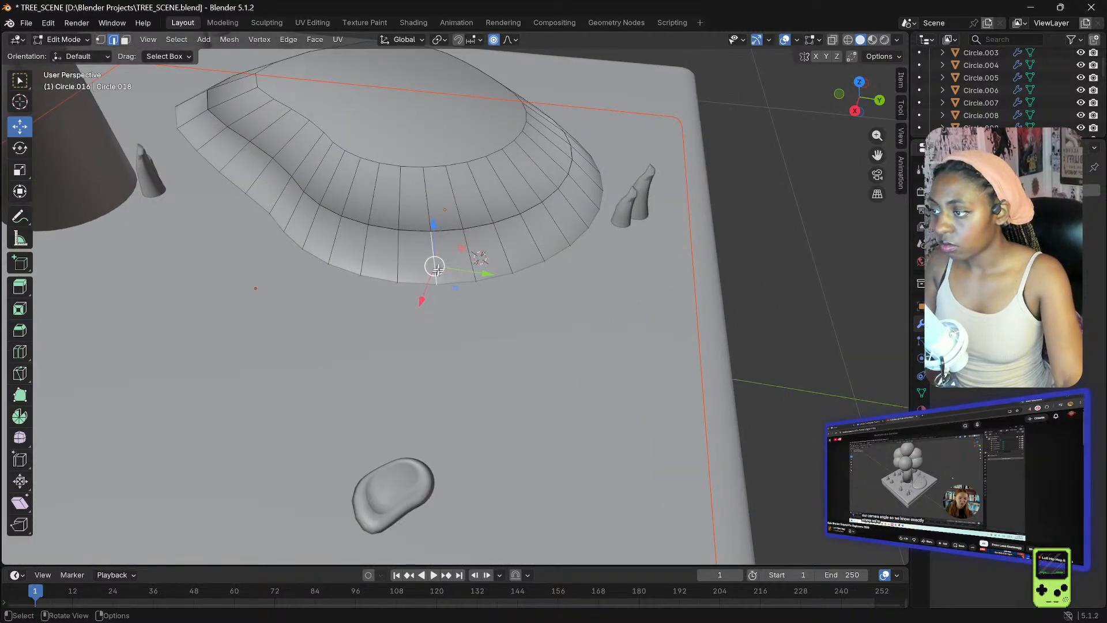
middle_click_drag(434, 279, 435, 237)
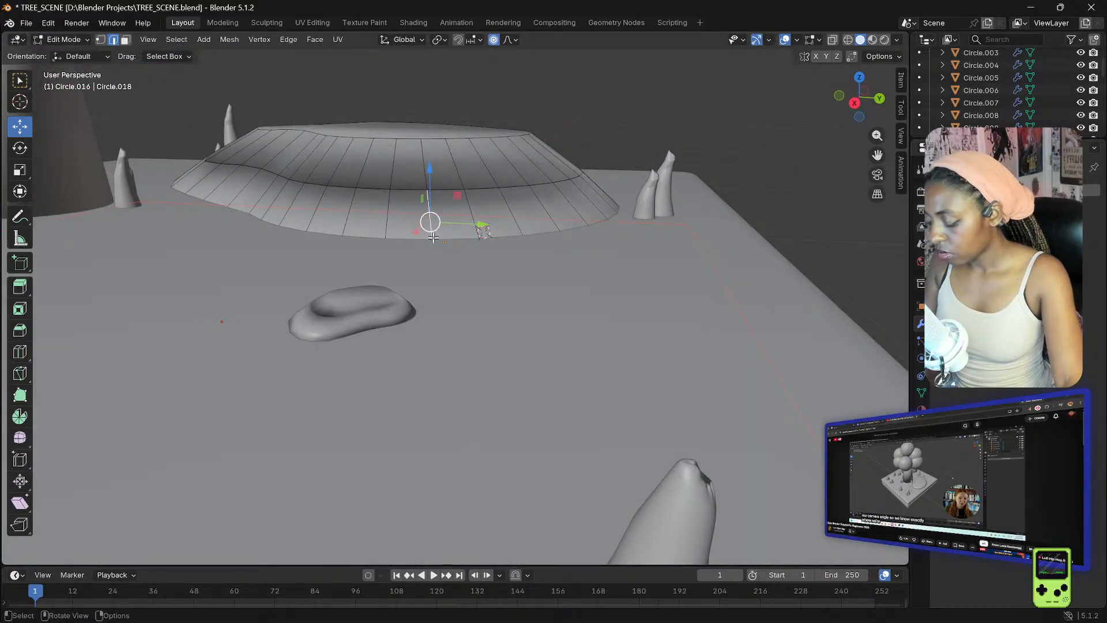
left_click(434, 237, "alt")
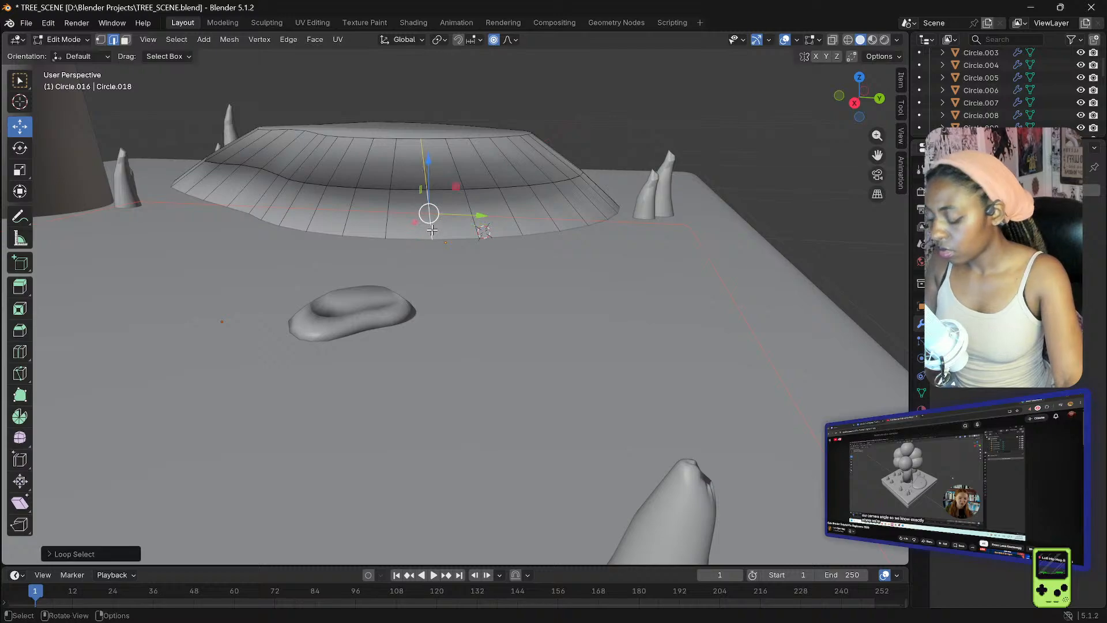
key("alt+a")
left_click(433, 237, "alt")
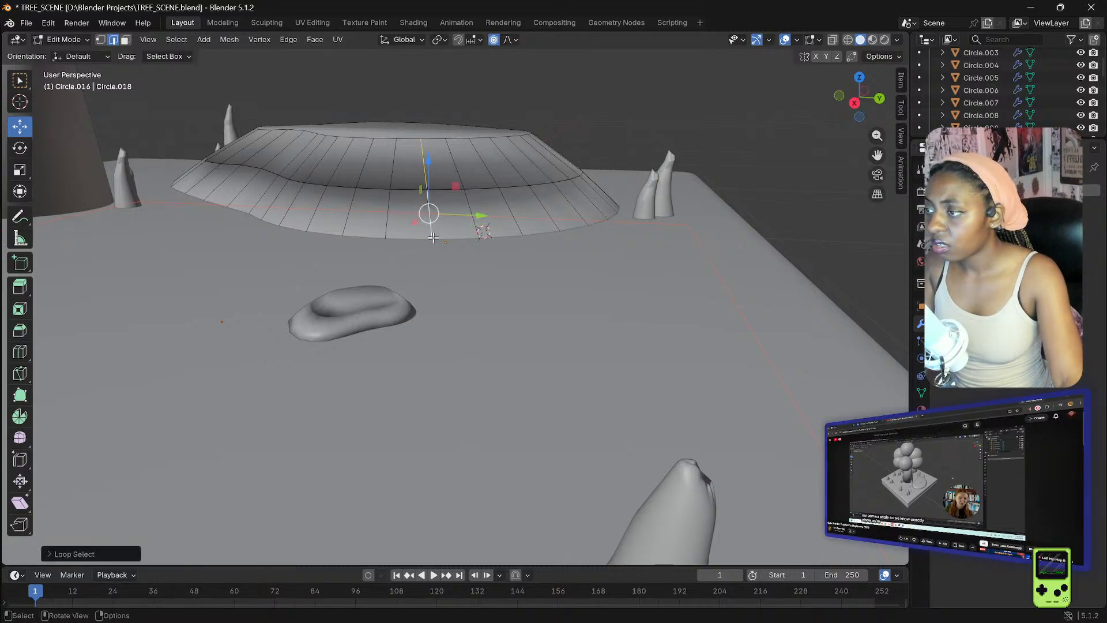
key("shift+a")
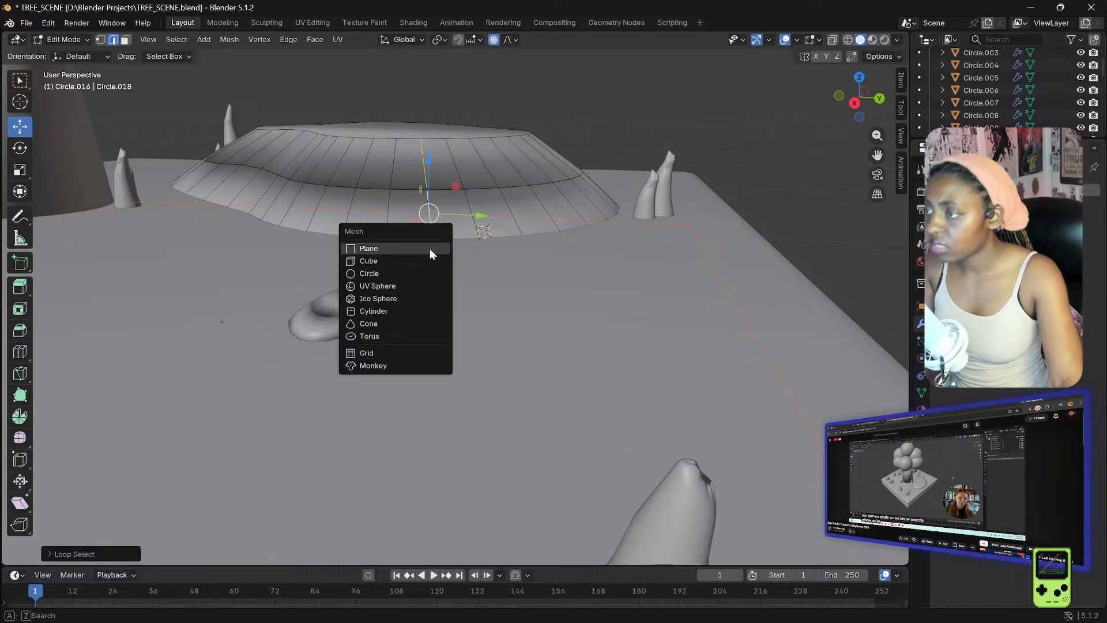
left_click(430, 249)
key("ctrl+z")
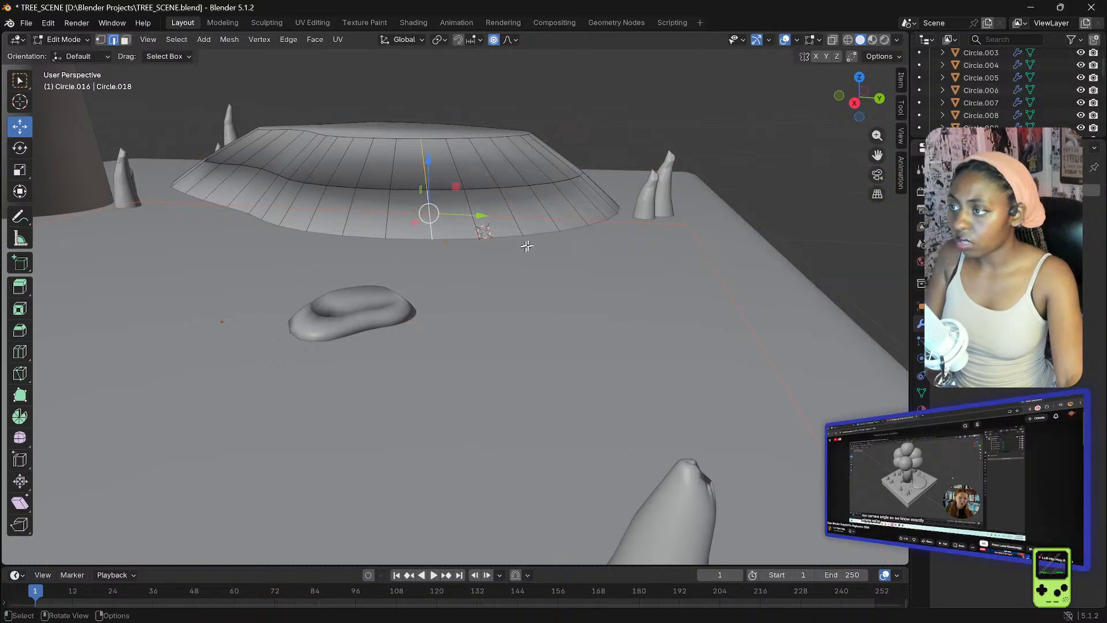
- Clear the mound's edge selection and return to Object Mode
left_click(439, 238)
left_click(755, 129)
middle_click_drag(755, 119, 721, 170)
scroll(722, 170, "down", 4)
scroll(721, 171, "down", 2)
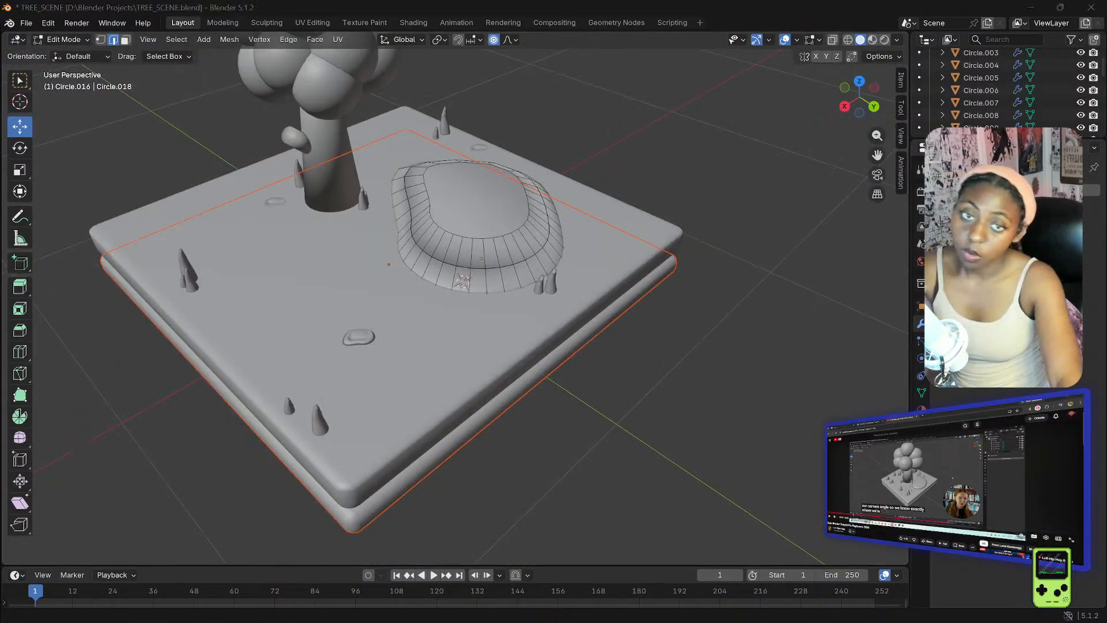
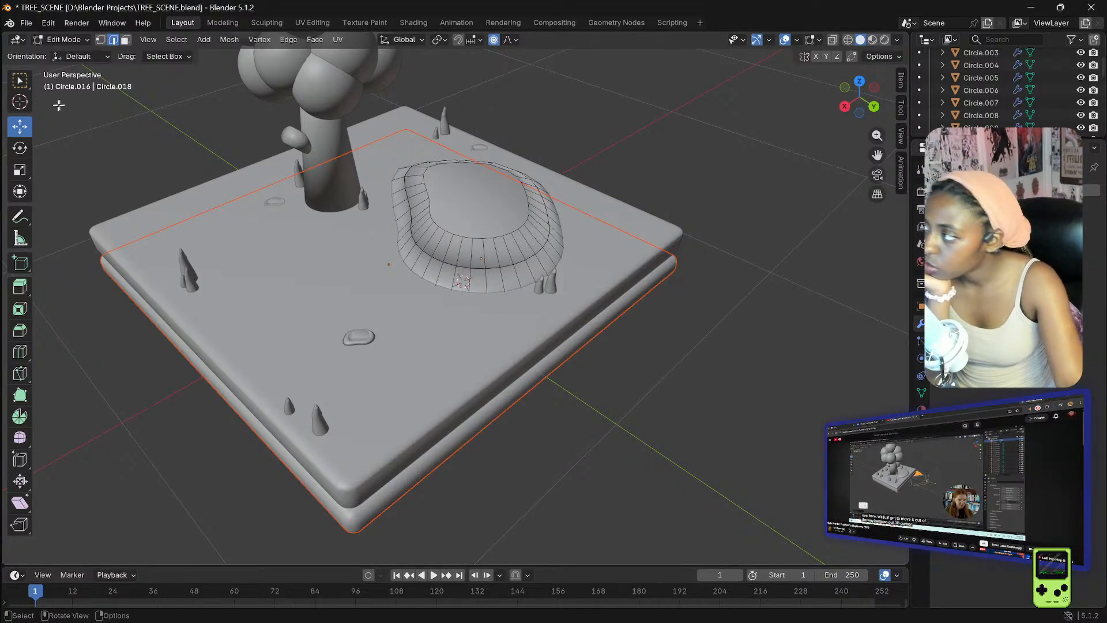
left_click(20, 80)
left_click(61, 39)
left_click(68, 53)
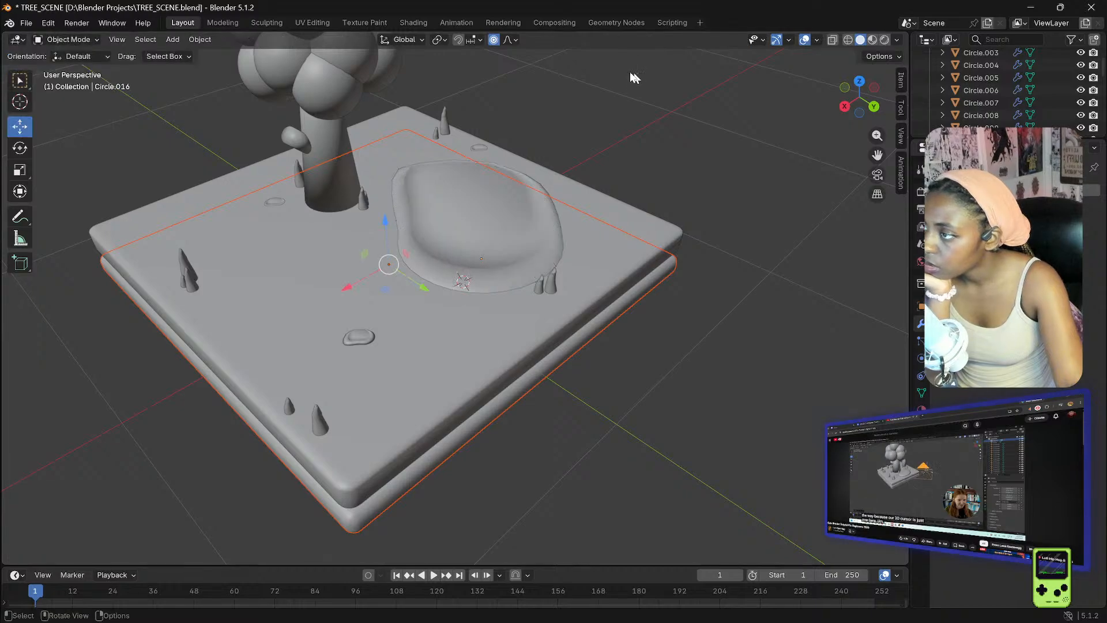
scroll(606, 104, "down", 2)
middle_click_drag(608, 109, 629, 81)
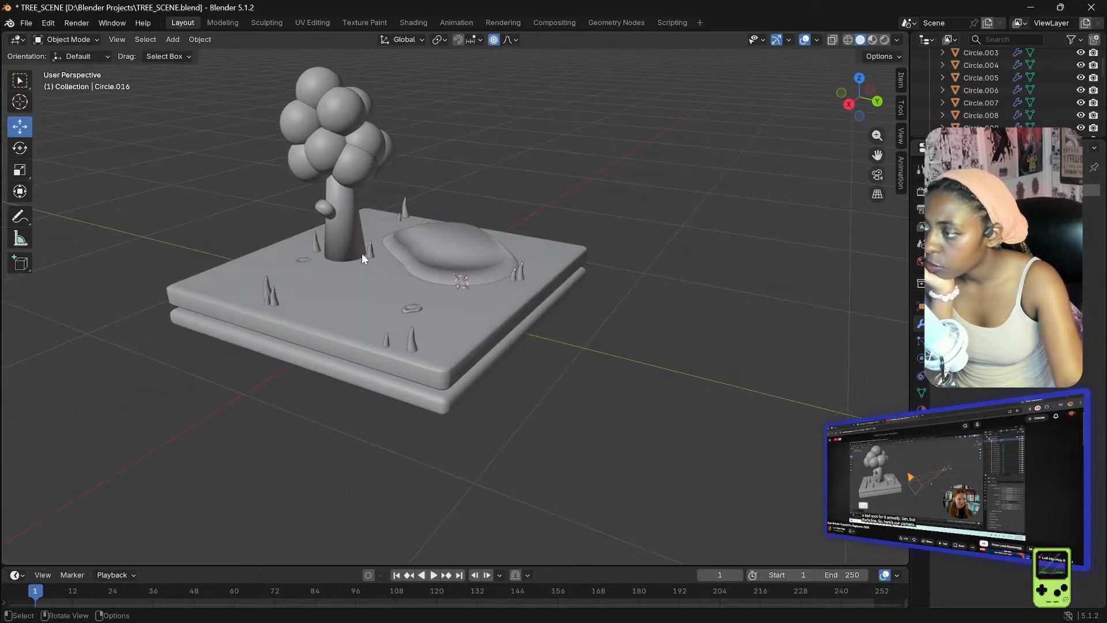
middle_click_drag(395, 282, 209, 284)
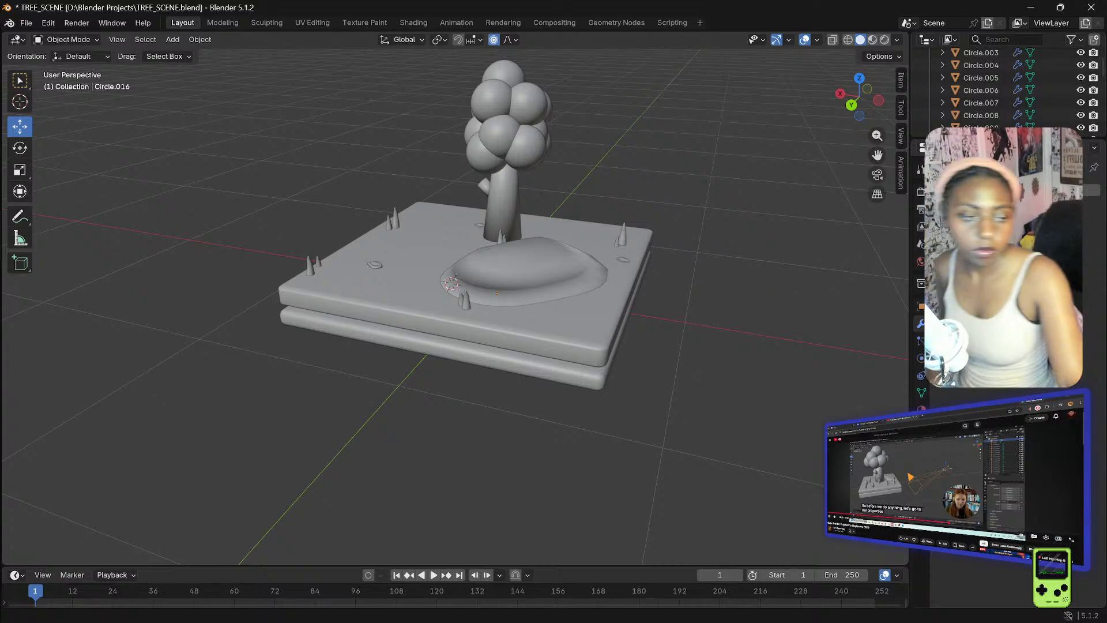
key("space")
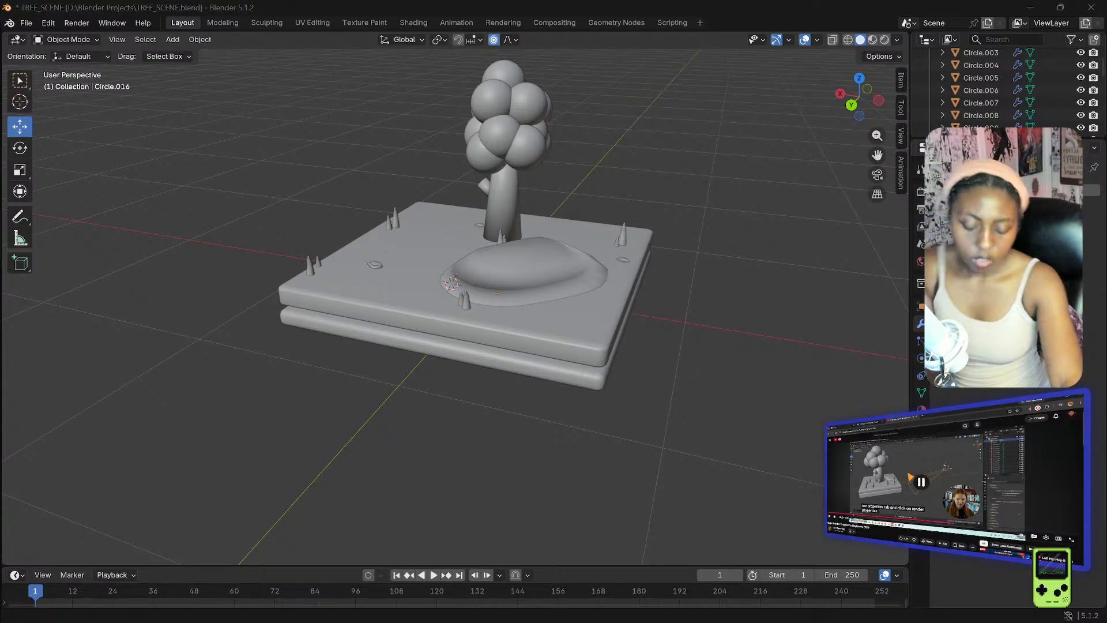
key("Left")
key("Left")
key("Left")
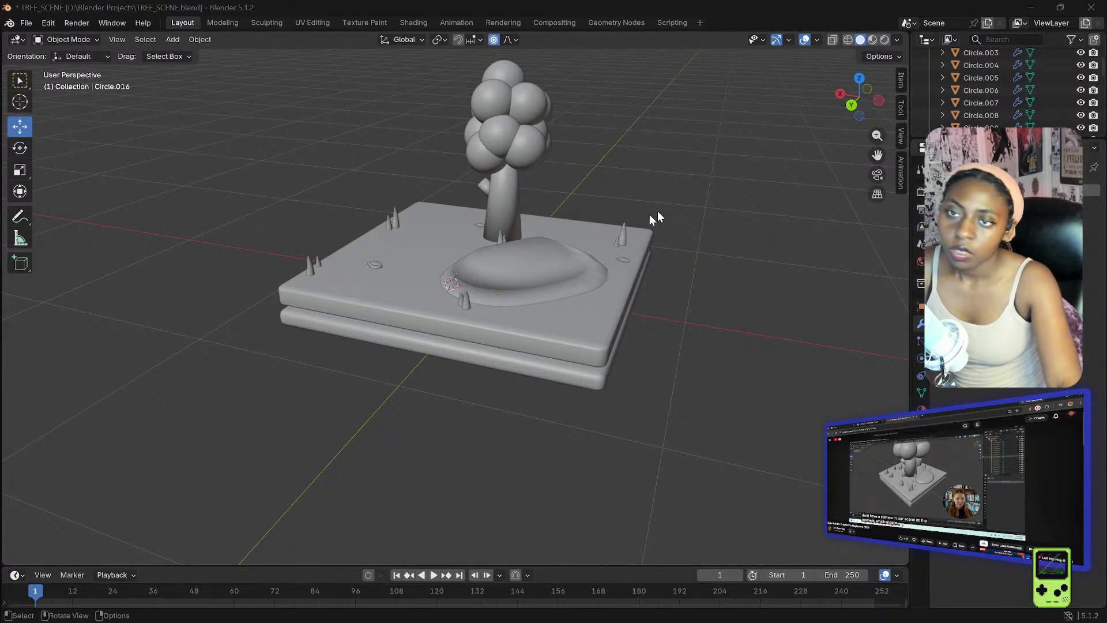
- Add a camera to the scene and move it away from the slab
scroll(856, 166, "up", 1)
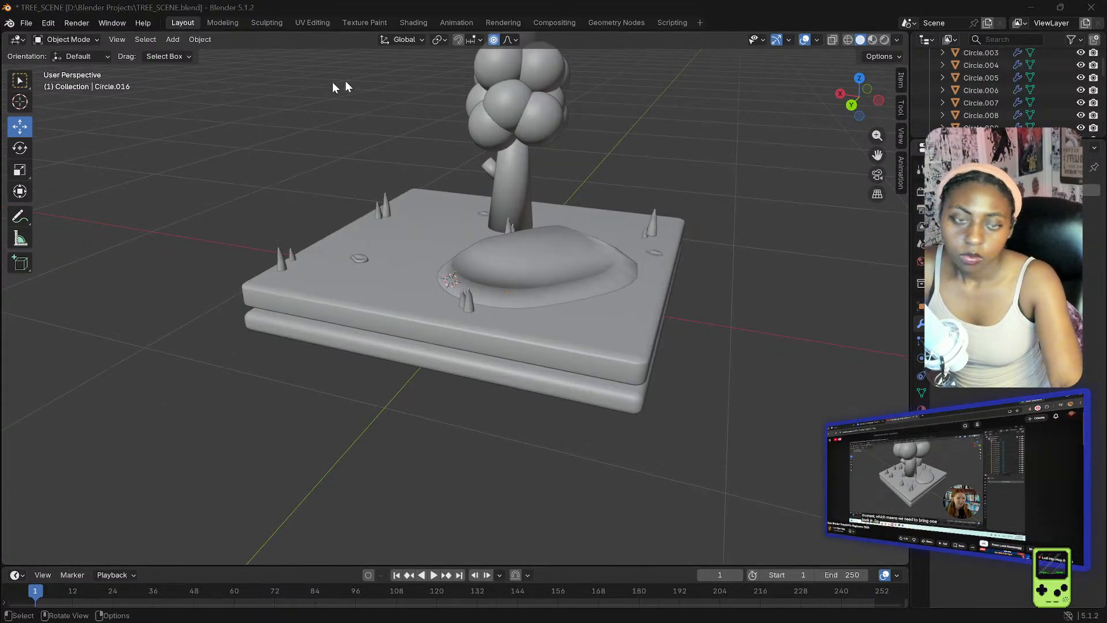
left_click(175, 39)
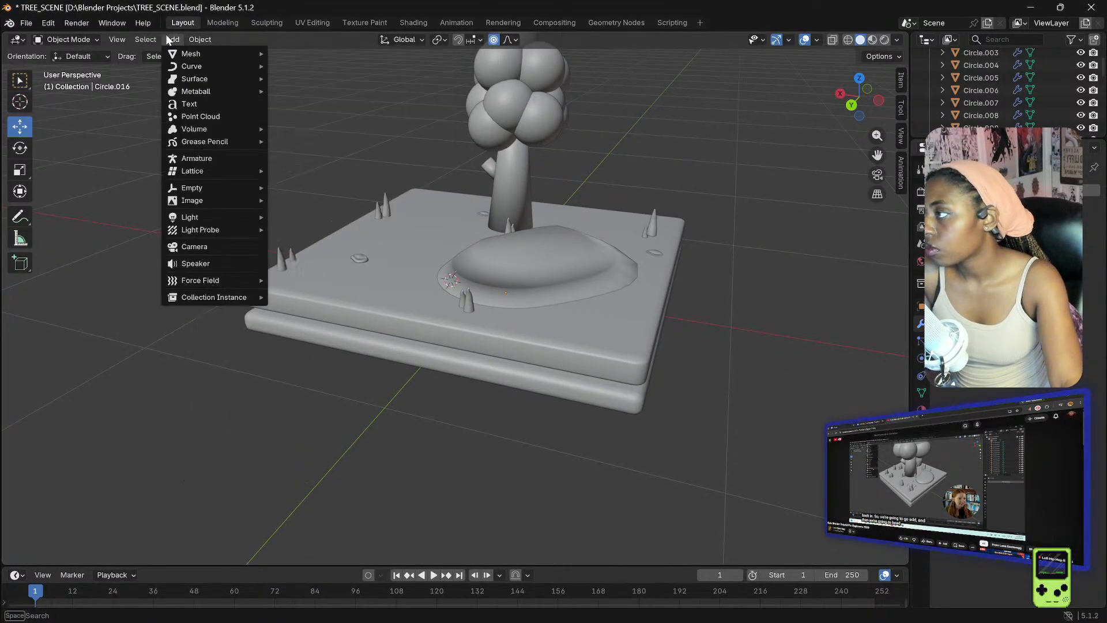
left_click(193, 246)
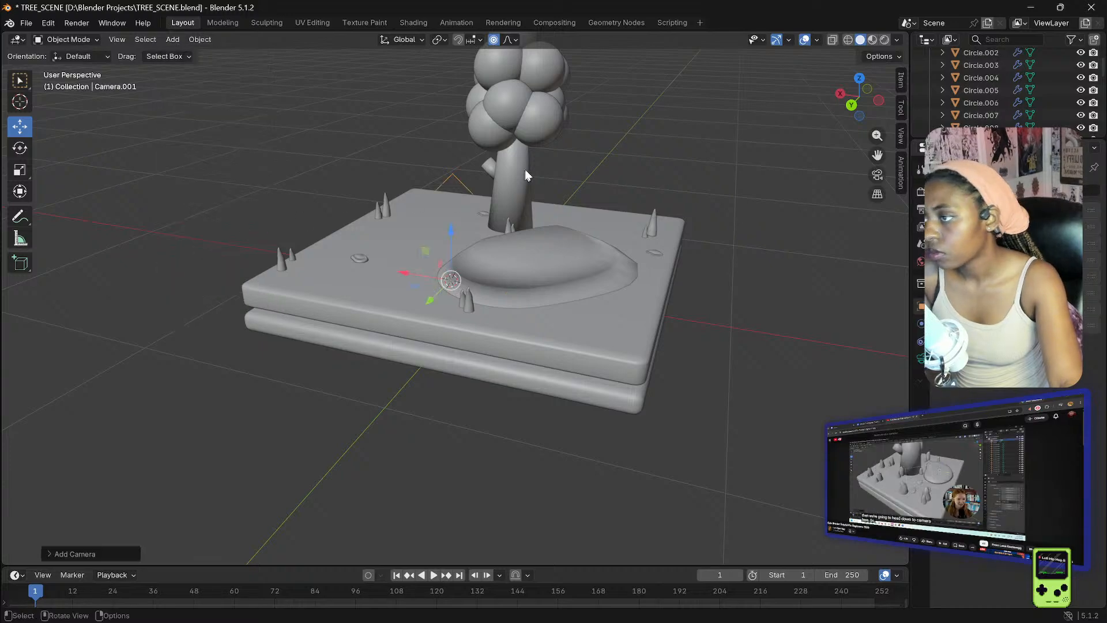
scroll(522, 171, "down", 2)
middle_click_drag(652, 165, 455, 228)
left_click_drag(449, 239, 86, 163)
- Shift the new camera along X to beyond the slab's mound side and raise it along Z above the slab
middle_click_drag(132, 171, 371, 154)
scroll(371, 155, "down", 4)
left_click_drag(610, 238, 618, 264)
middle_click_drag(618, 264, 480, 247)
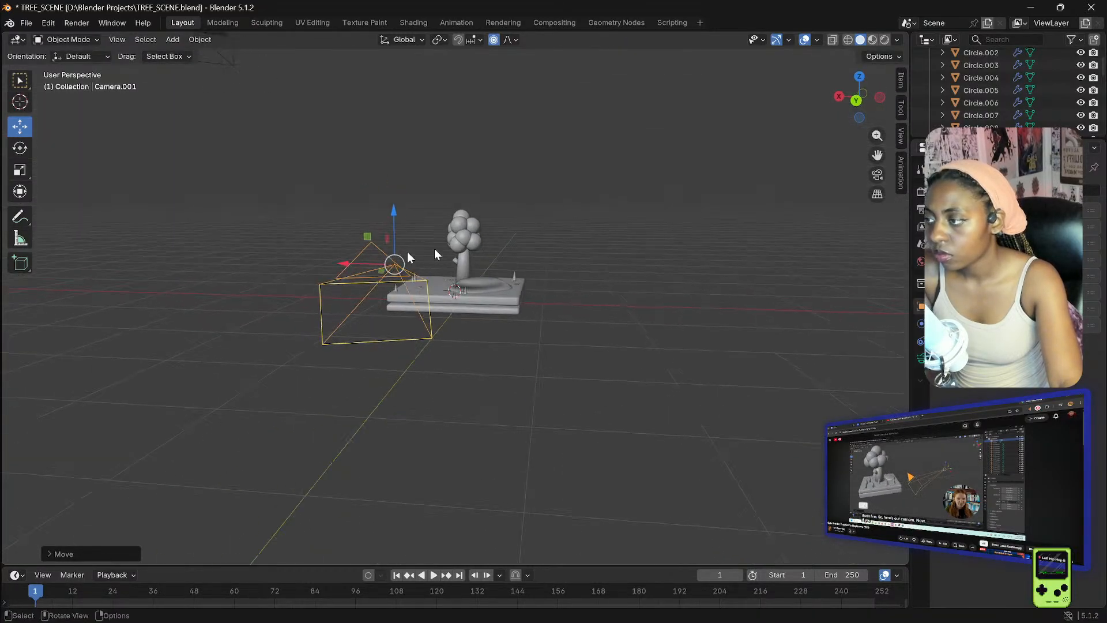
left_click_drag(352, 265, 631, 252)
left_click_drag(636, 211, 638, 170)
- Select the scene's original camera and examine how the tree and slab look through it
scroll(991, 80, "up", 5)
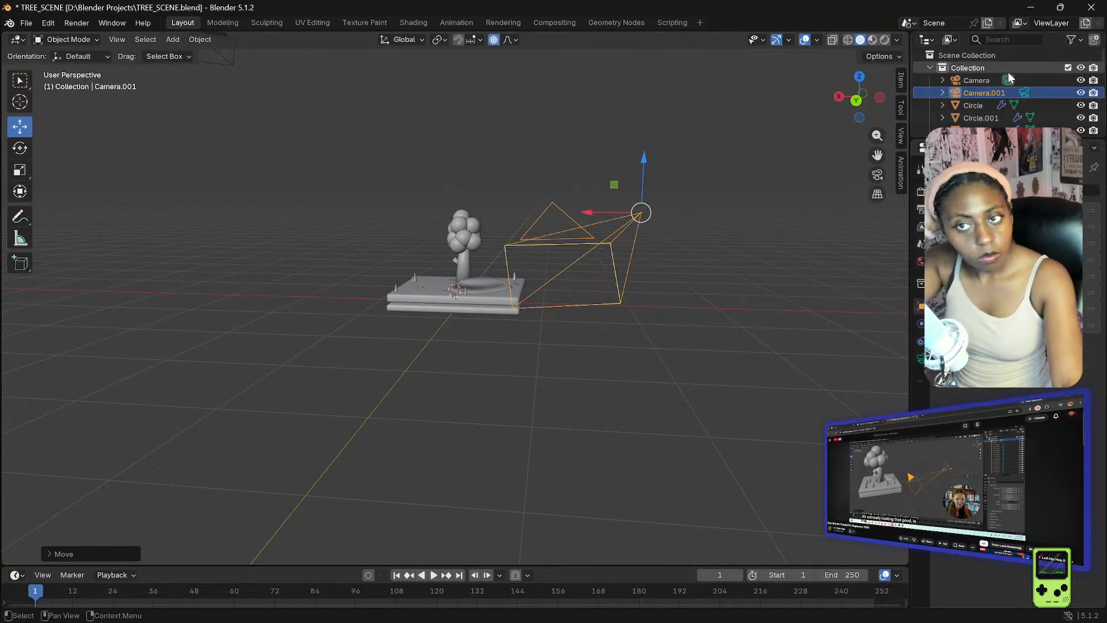
left_click(973, 77)
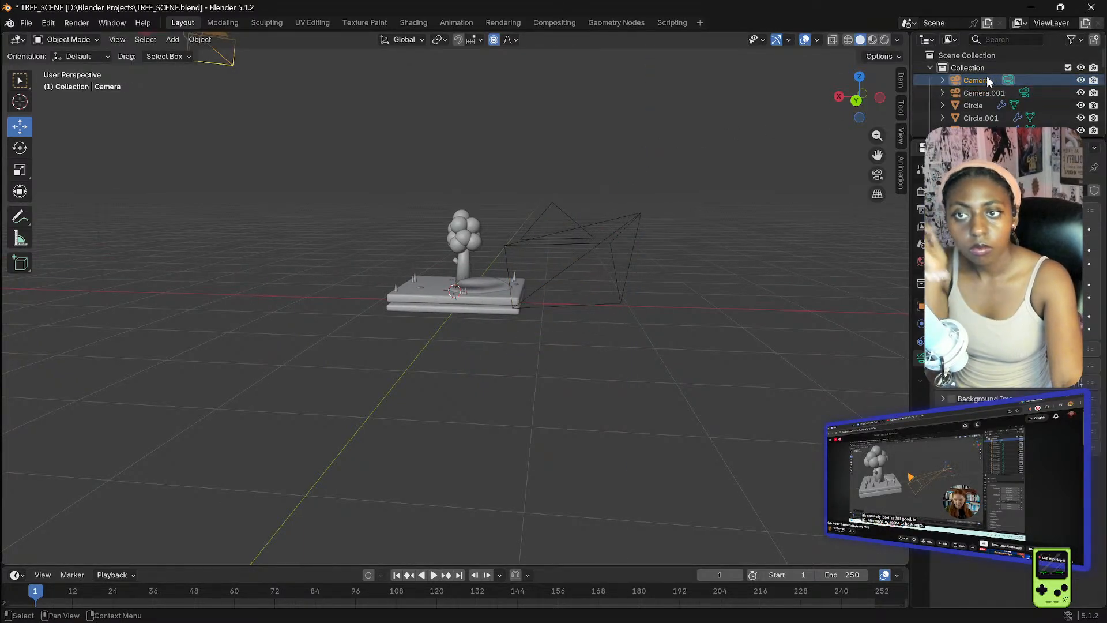
left_click(912, 458)
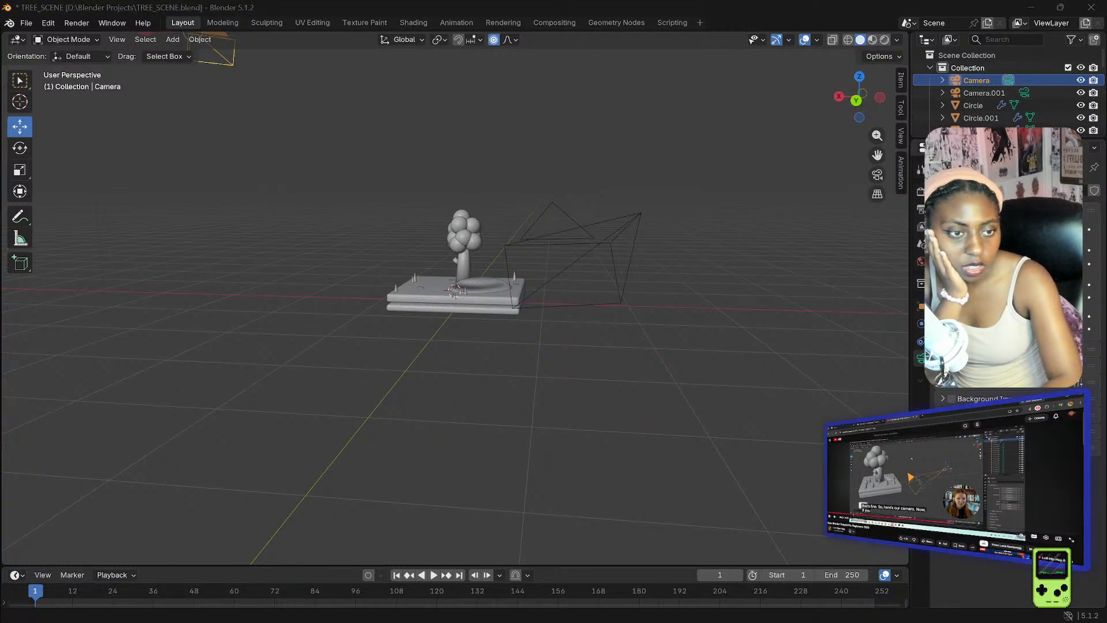
left_click(876, 176)
scroll(510, 234, "up", 5)
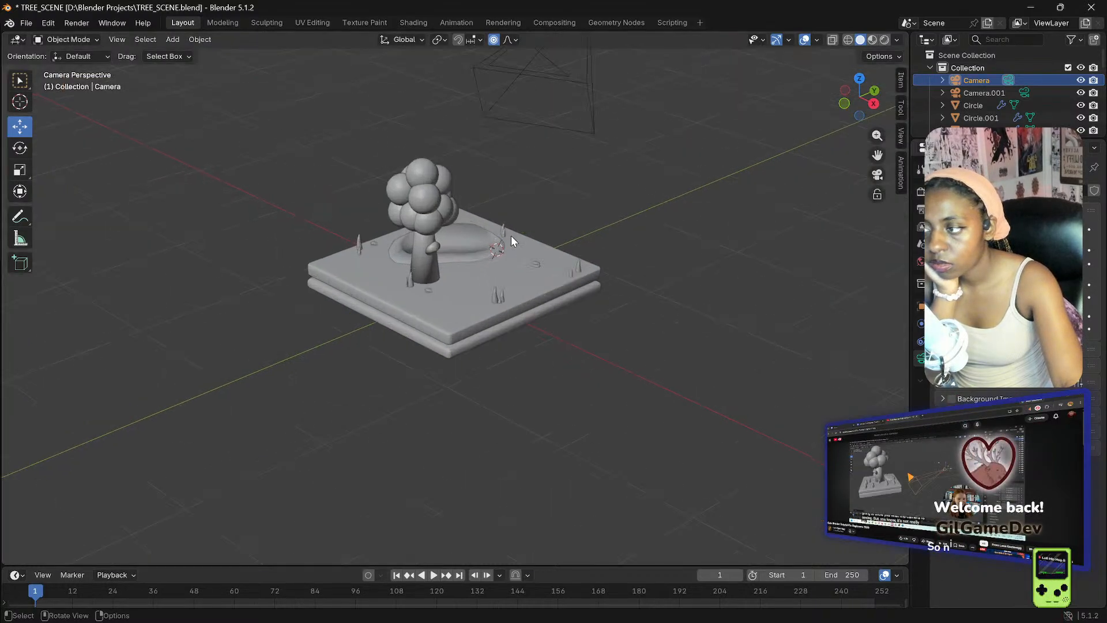
scroll(510, 235, "up", 3)
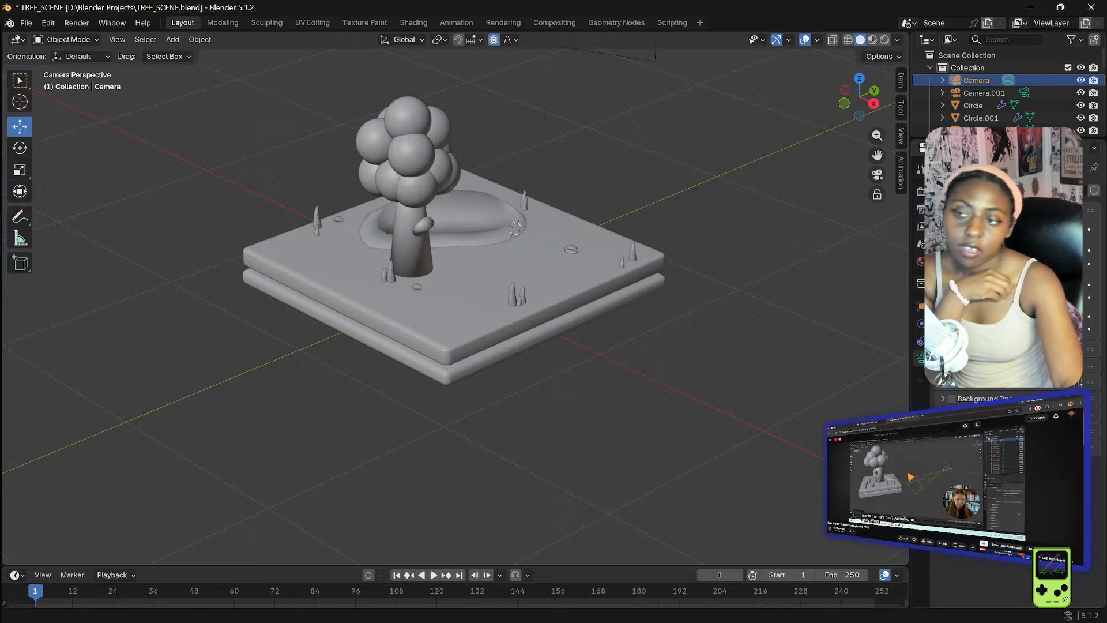
scroll(500, 196, "up", 3)
middle_click_drag(526, 179, 521, 177)
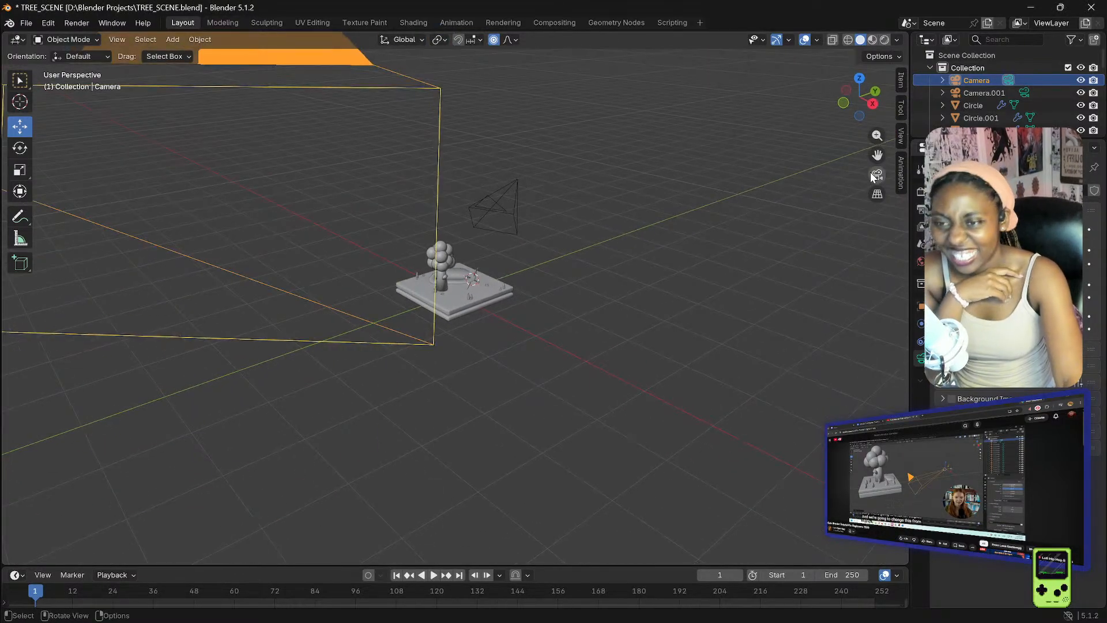
left_click(873, 173)
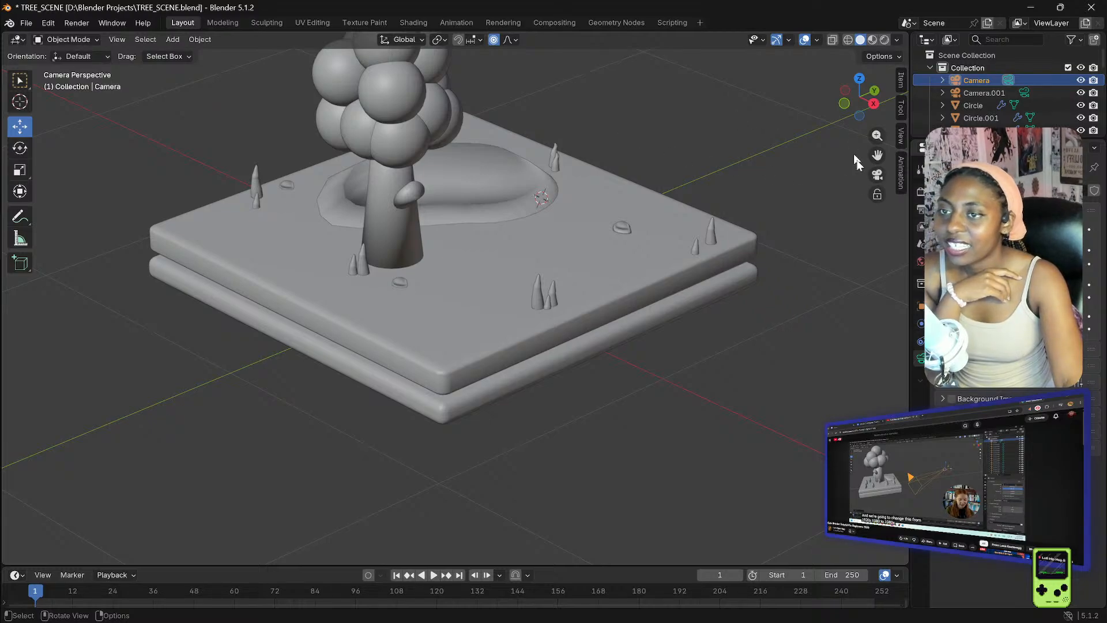
- Leave the camera view and delete the original camera, keeping the newly added one
left_click(875, 174)
scroll(535, 172, "down", 5)
middle_click_drag(419, 241, 475, 242)
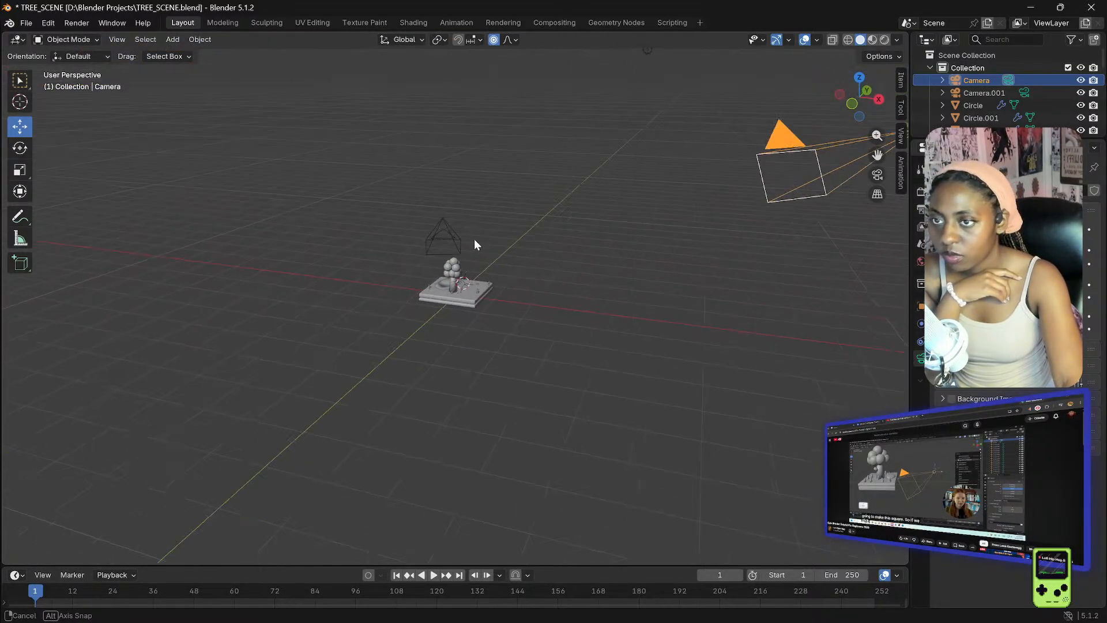
left_click(435, 237)
left_click(822, 172)
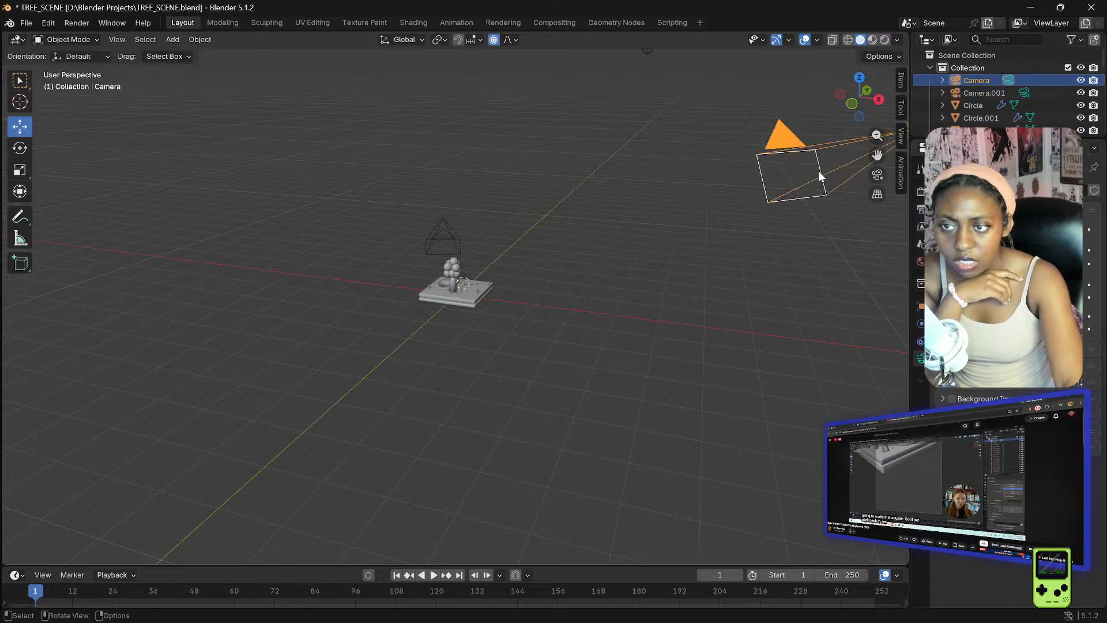
key("Delete")
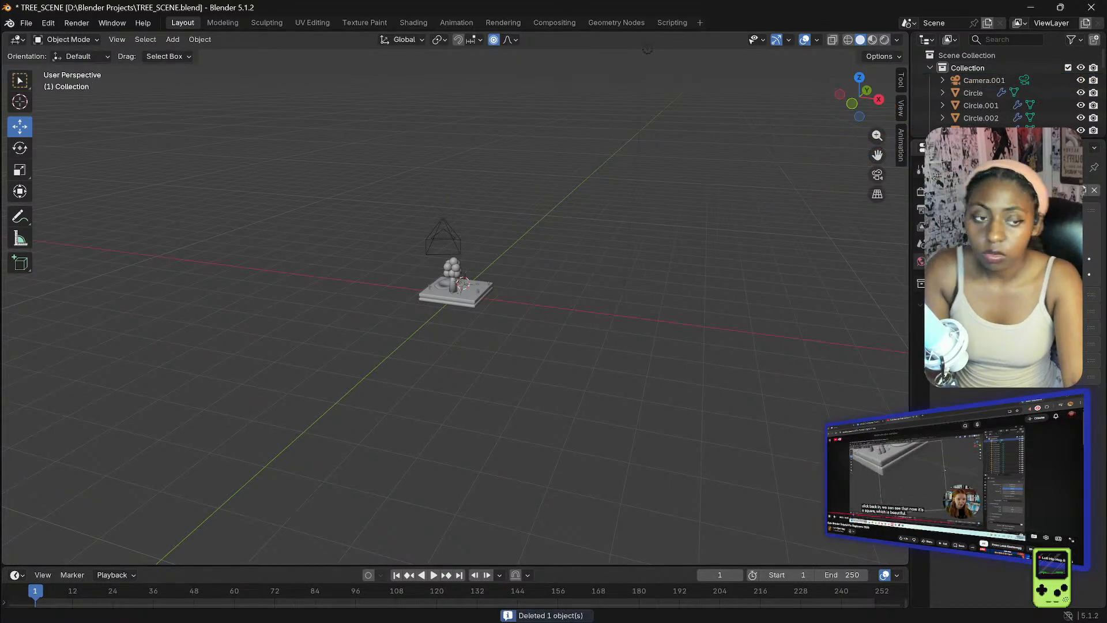
- Select the remaining camera, look through it and reposition it in front of the slab
left_click(438, 232)
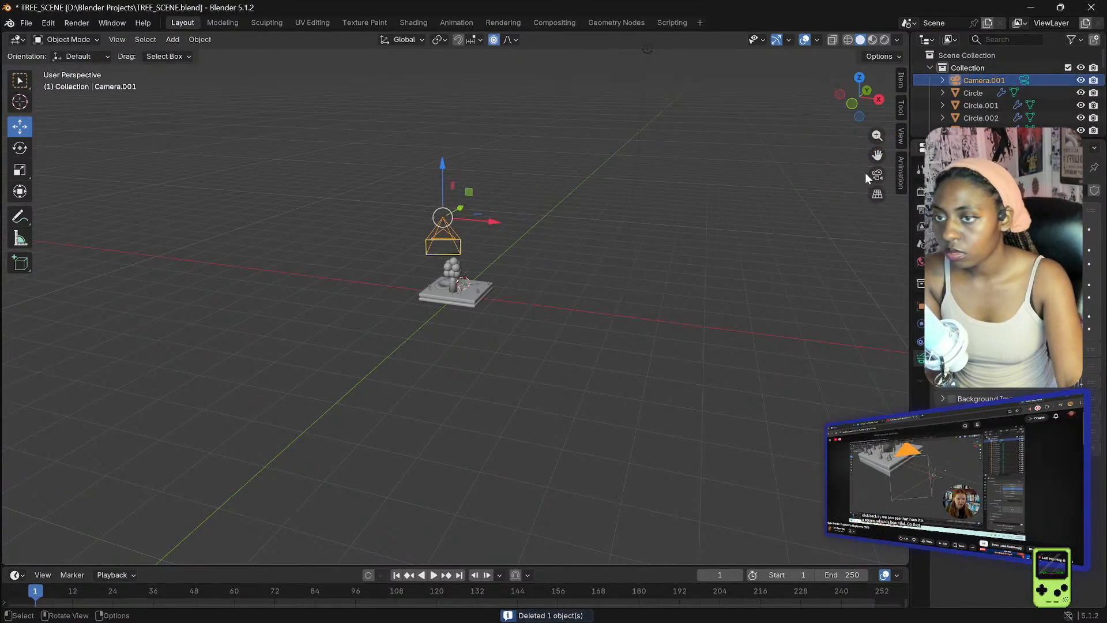
left_click(873, 175)
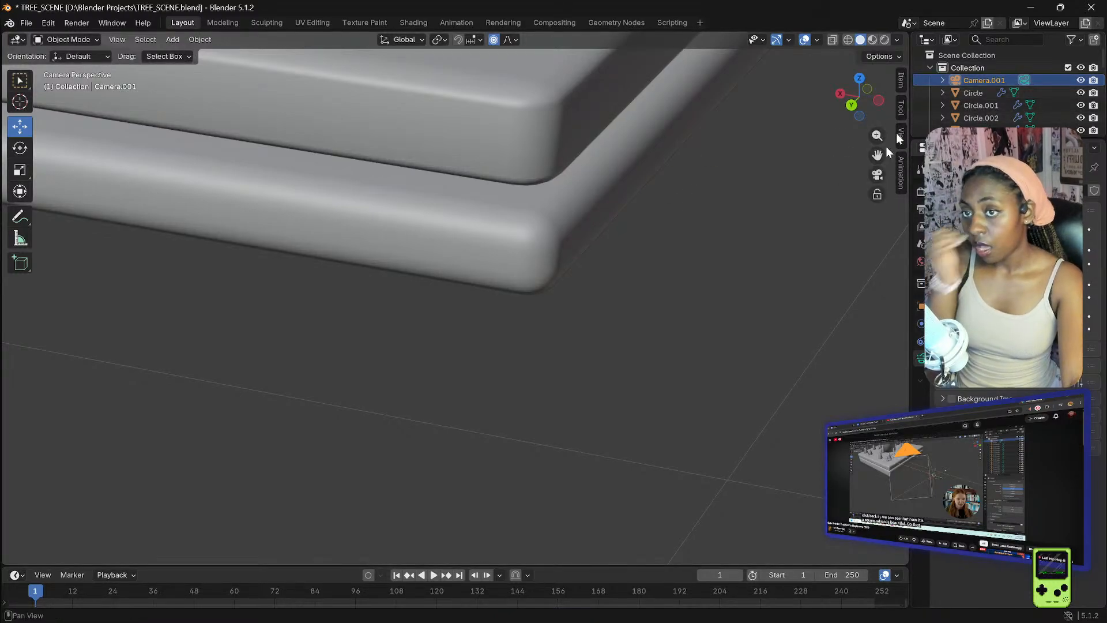
left_click(877, 179)
middle_click_drag(461, 235, 426, 226)
left_click_drag(634, 313, 673, 258)
middle_click_drag(673, 259, 569, 225)
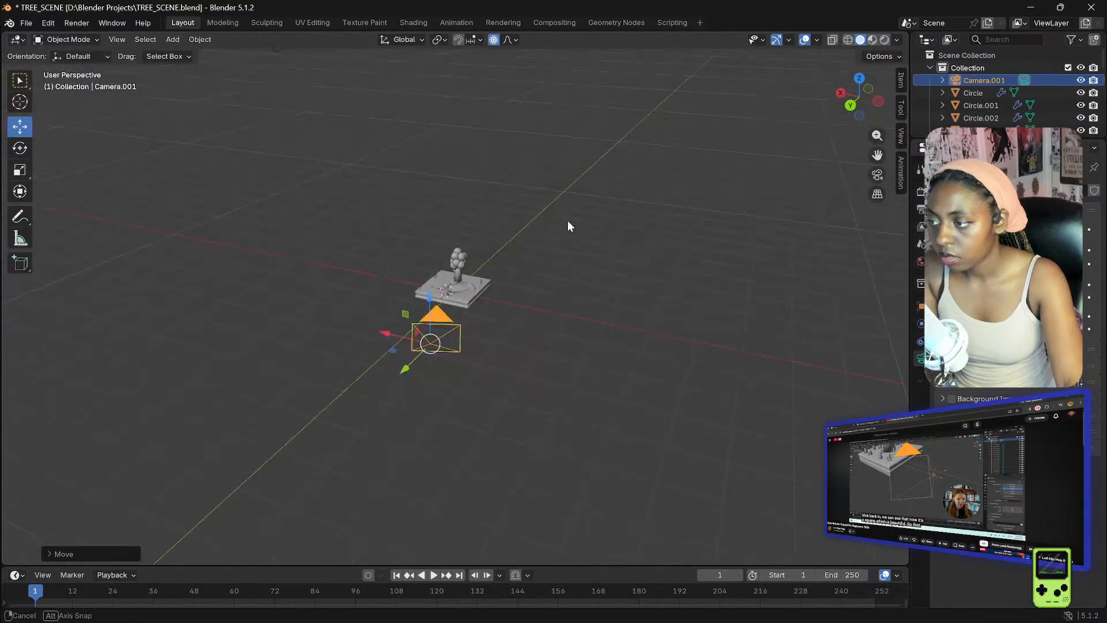
- Adjust the camera's height along Z, lowering it and then raising it to about tree level, and check its view
left_click_drag(430, 298, 430, 318)
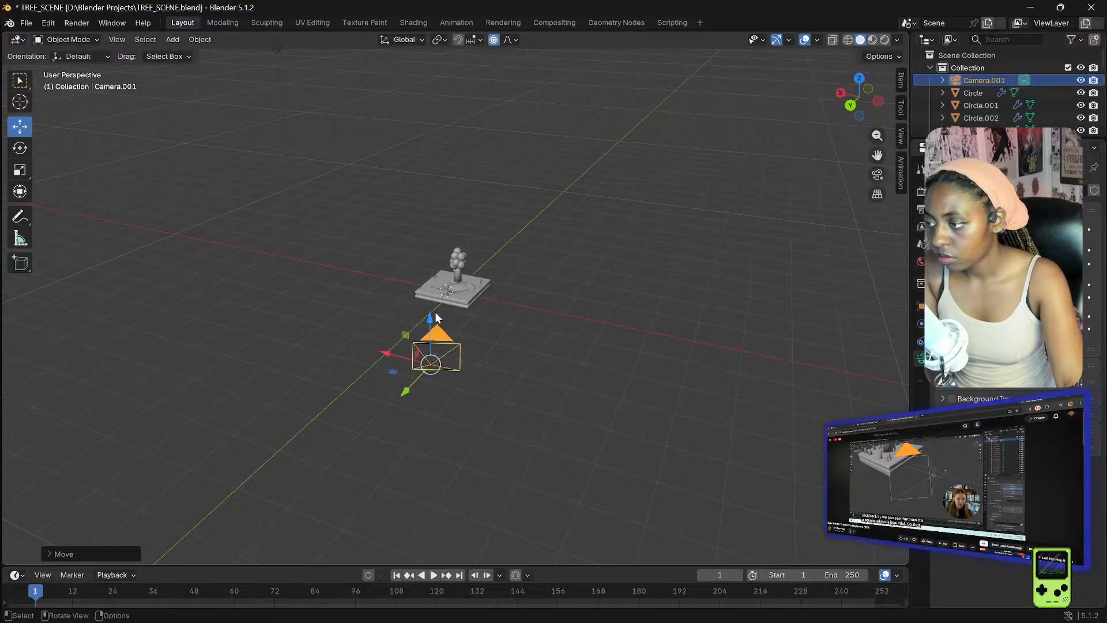
left_click(877, 173)
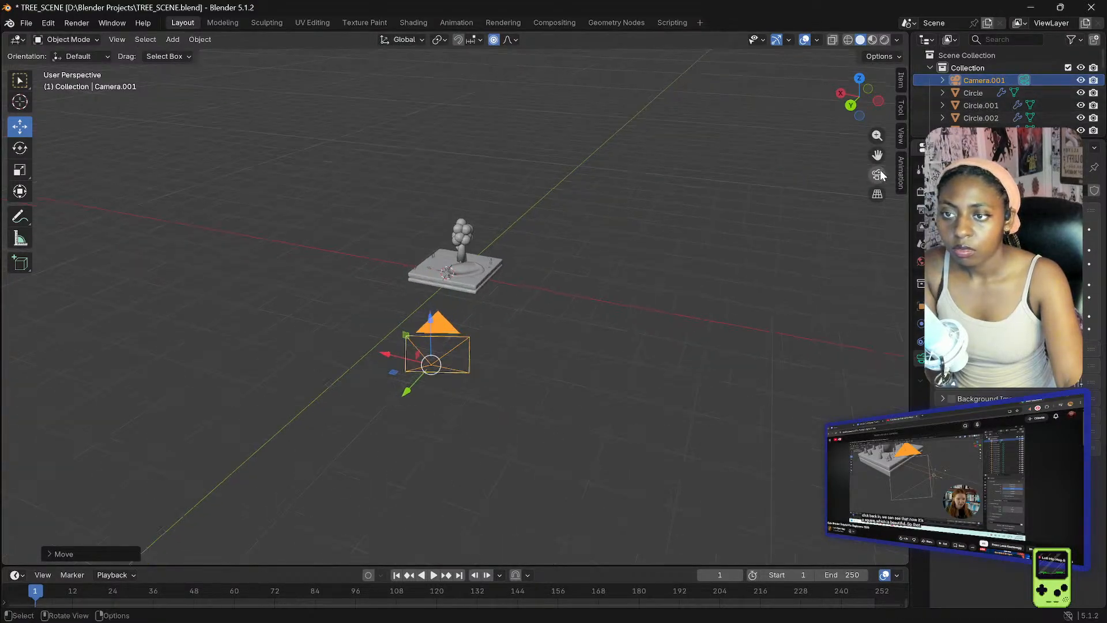
left_click(877, 173)
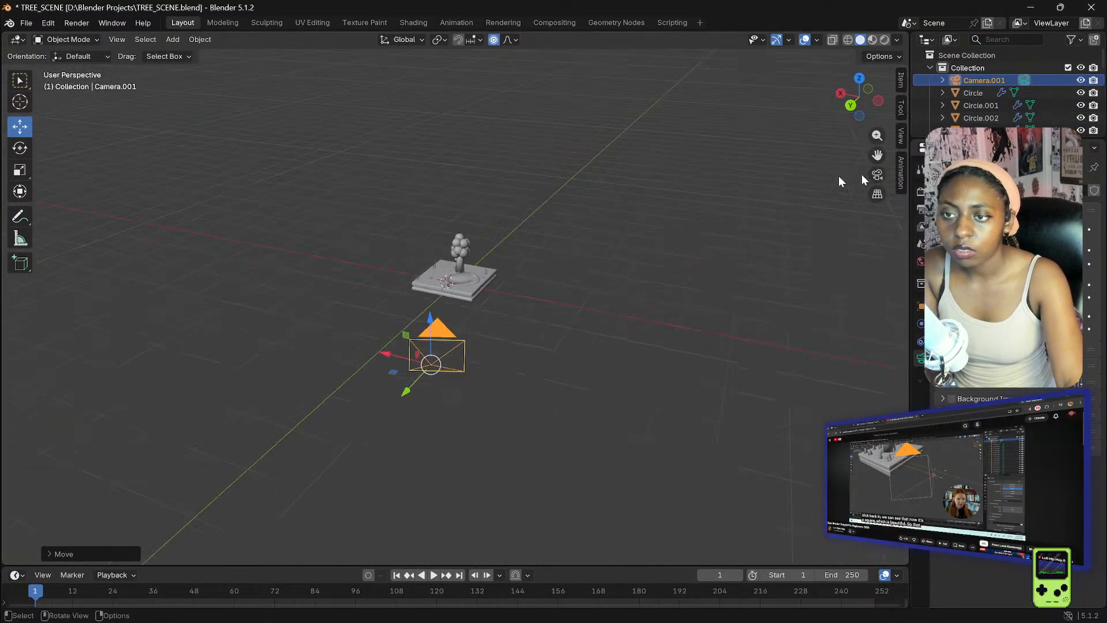
left_click_drag(431, 324, 431, 237)
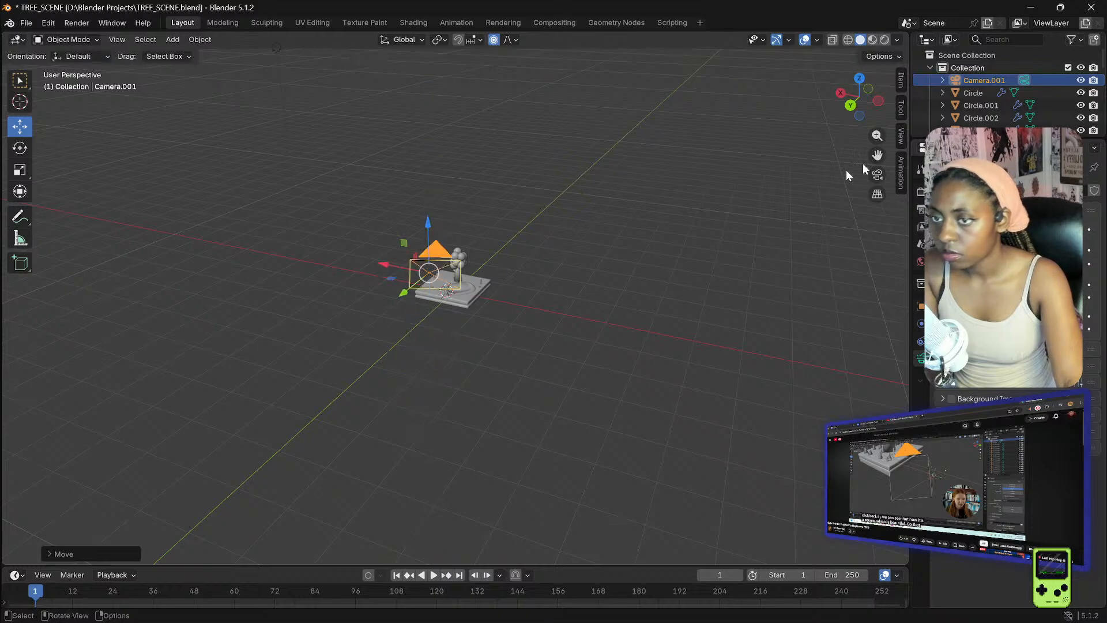
left_click(876, 174)
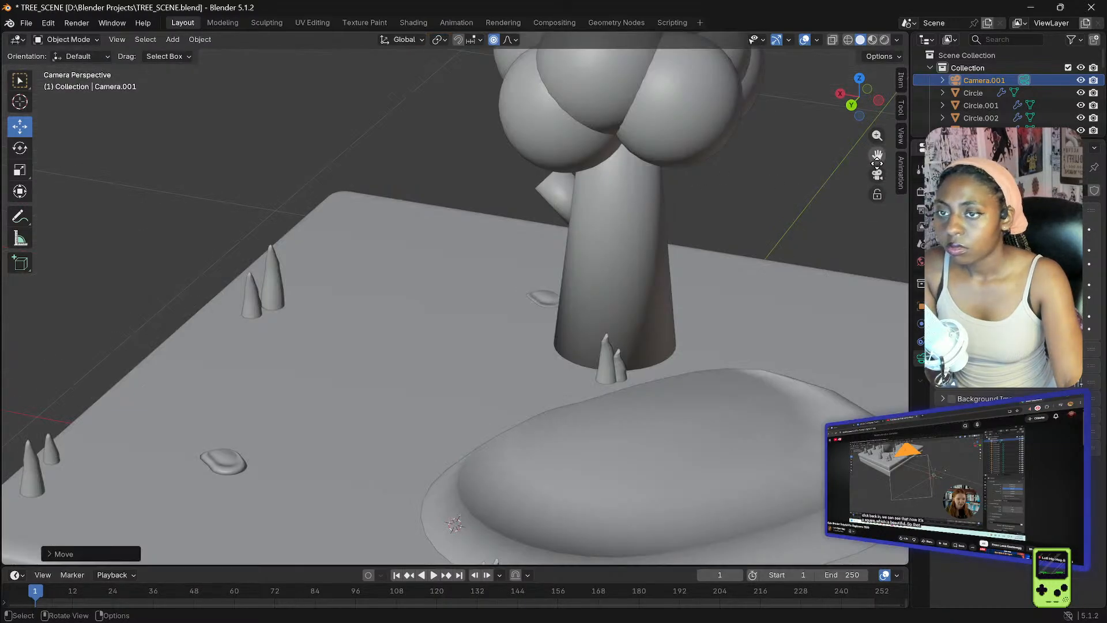
key("KP_0")
- Pull the camera farther back from the slab along Y and shift it along X toward the slab's middle
left_click_drag(403, 292, 354, 333)
left_click(876, 175)
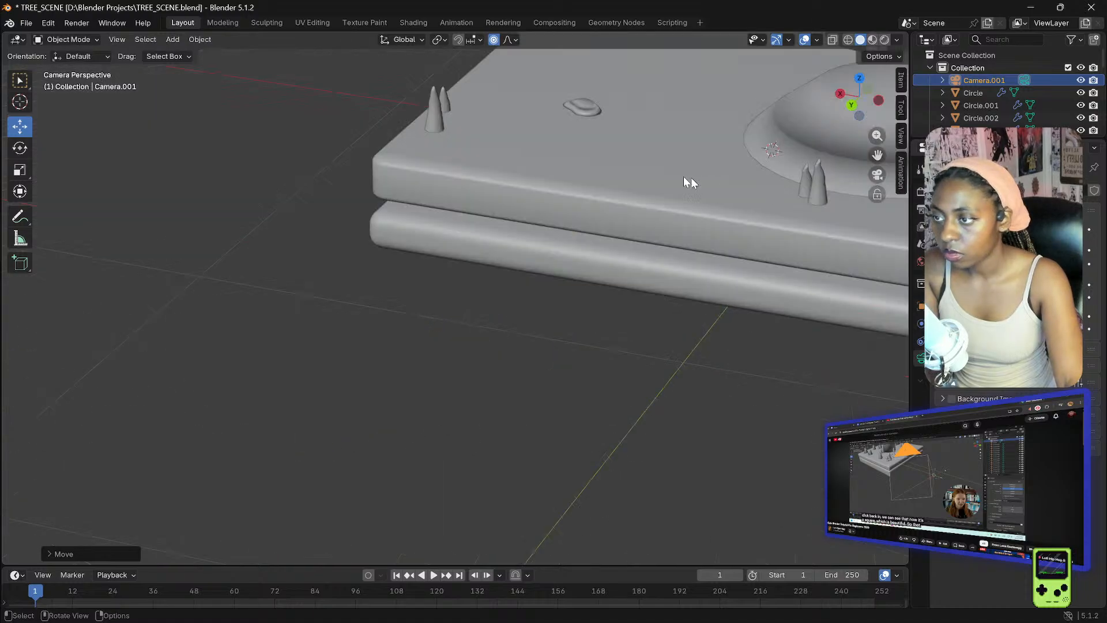
left_click(877, 174)
left_click_drag(328, 309, 410, 295)
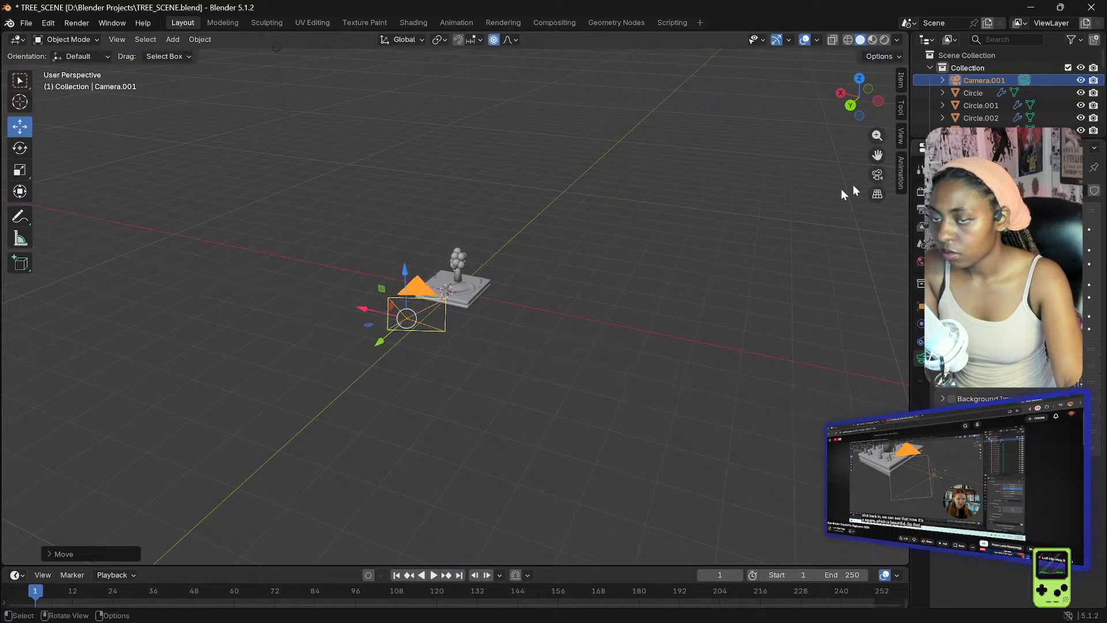
mouse_move(537, 208)
middle_mouse_down()
mouse_move(573, 186)
mouse_move(538, 199)
mouse_move(566, 144)
mouse_move(586, 166)
mouse_move(554, 199)
middle_mouse_up()
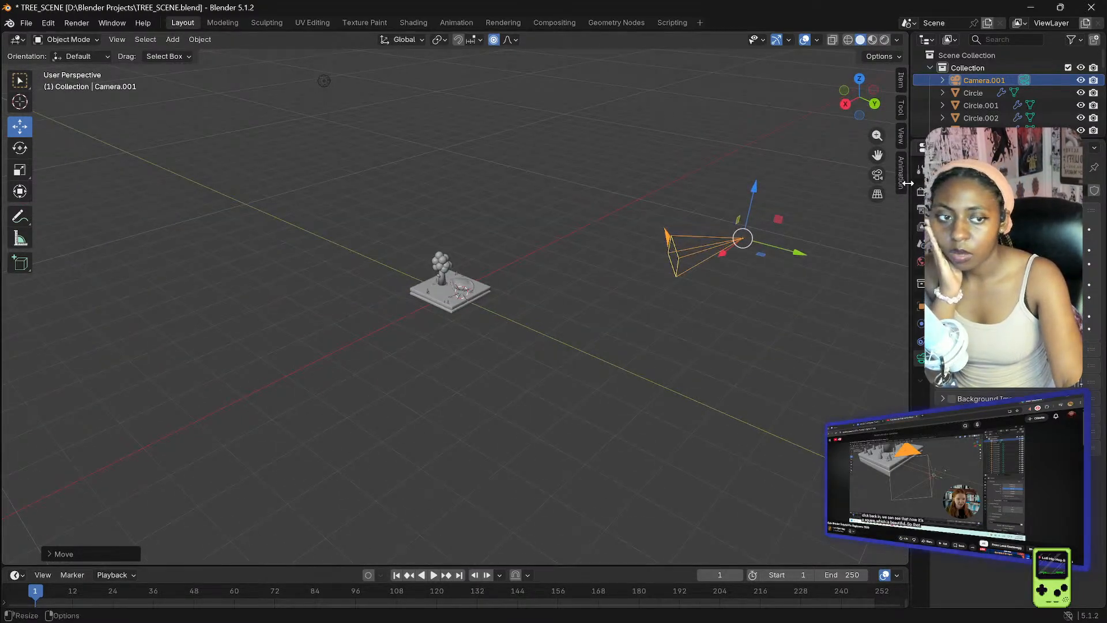
- Look through the camera to examine how its frame covers the tree and slab, keeping the camera selected
left_click(877, 175)
mouse_move(674, 168)
middle_mouse_down()
mouse_move(651, 183)
mouse_move(679, 158)
mouse_move(668, 163)
middle_mouse_up()
scroll(648, 154, "up", 3)
middle_click_drag(663, 123, 655, 157)
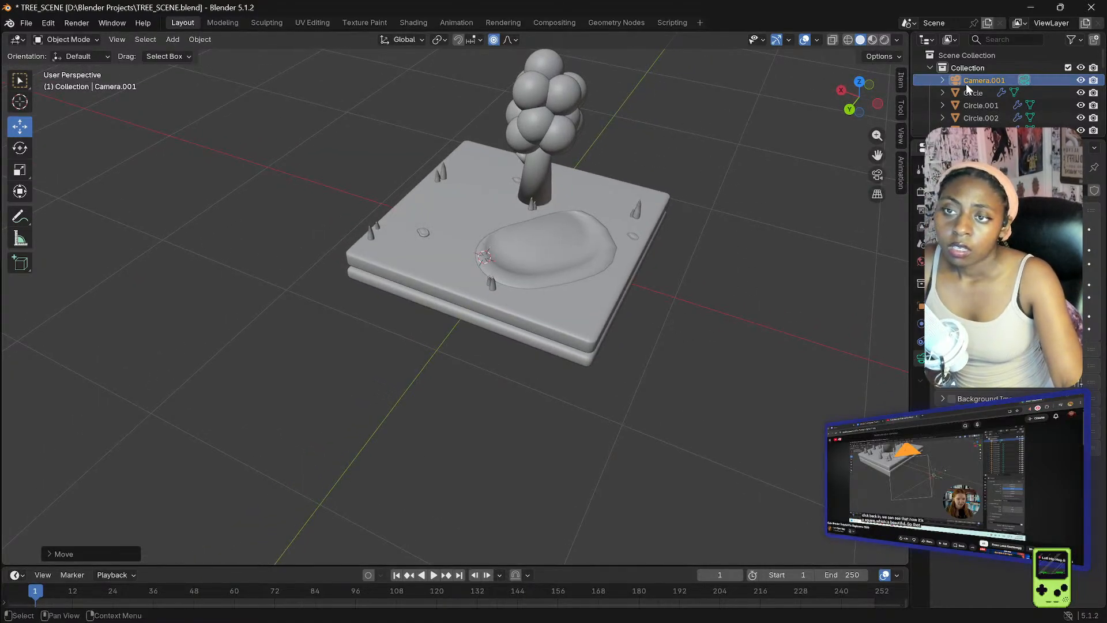
left_click(875, 175)
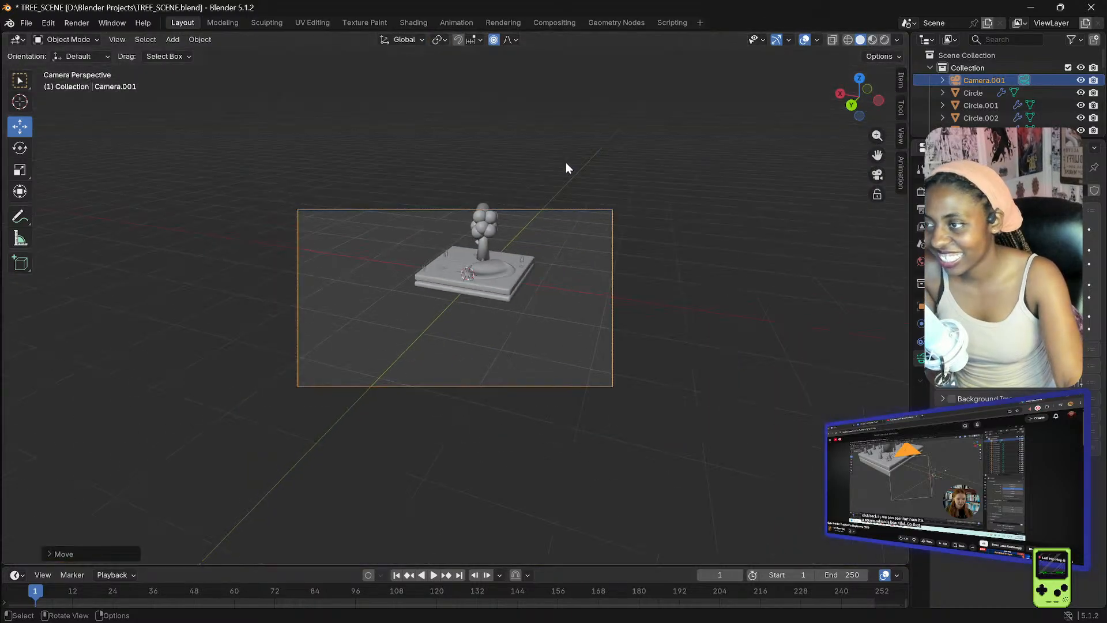
scroll(524, 259, "up", 2)
left_click_drag(513, 248, 582, 197)
left_click(615, 184)
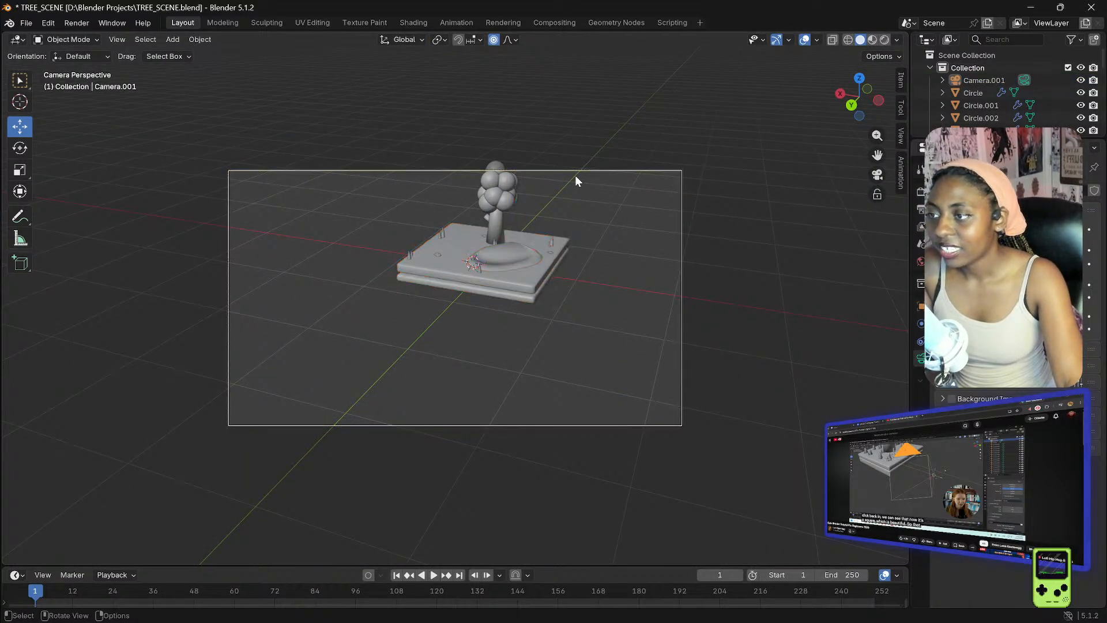
left_click(625, 173)
- Set the output resolution to a square 1080 x 1080 format and check the framing through the camera
left_click(922, 483)
key("Left")
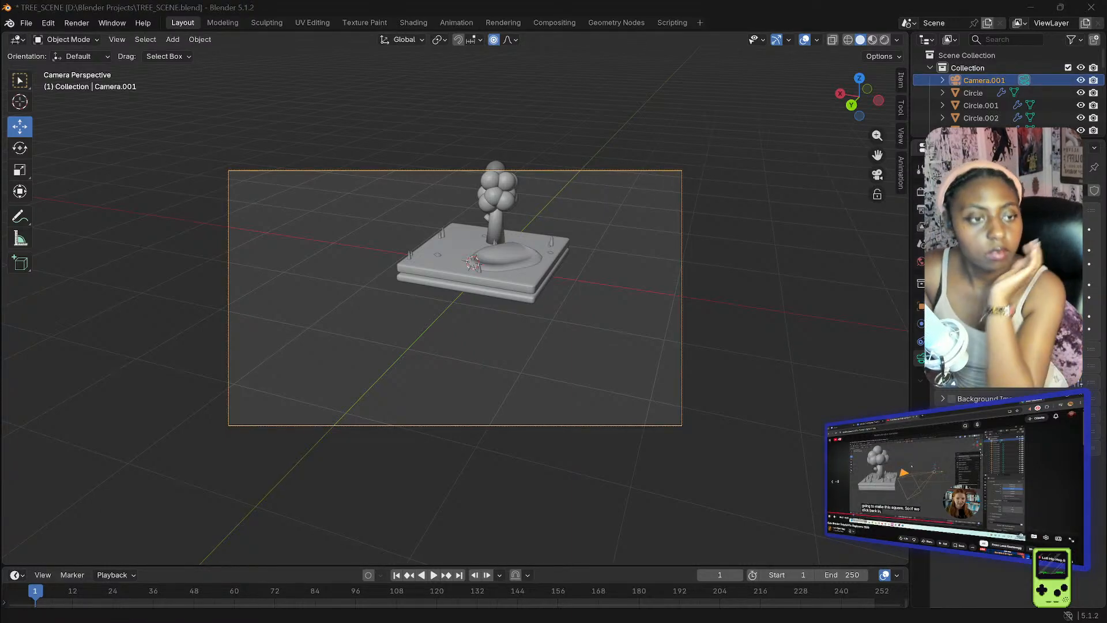
key("Left")
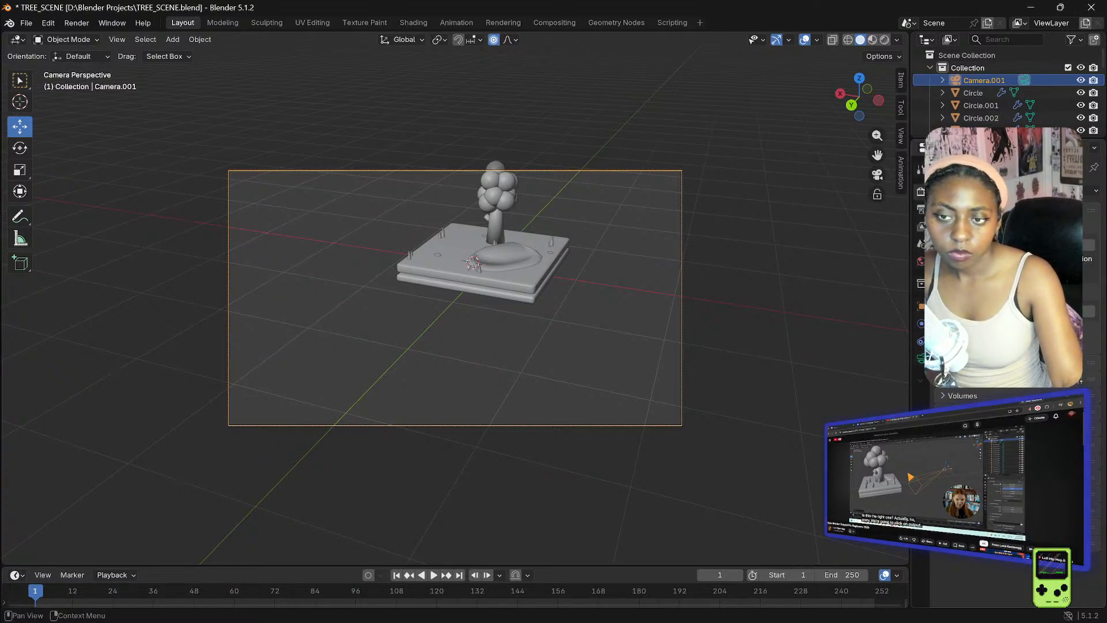
left_click(922, 213)
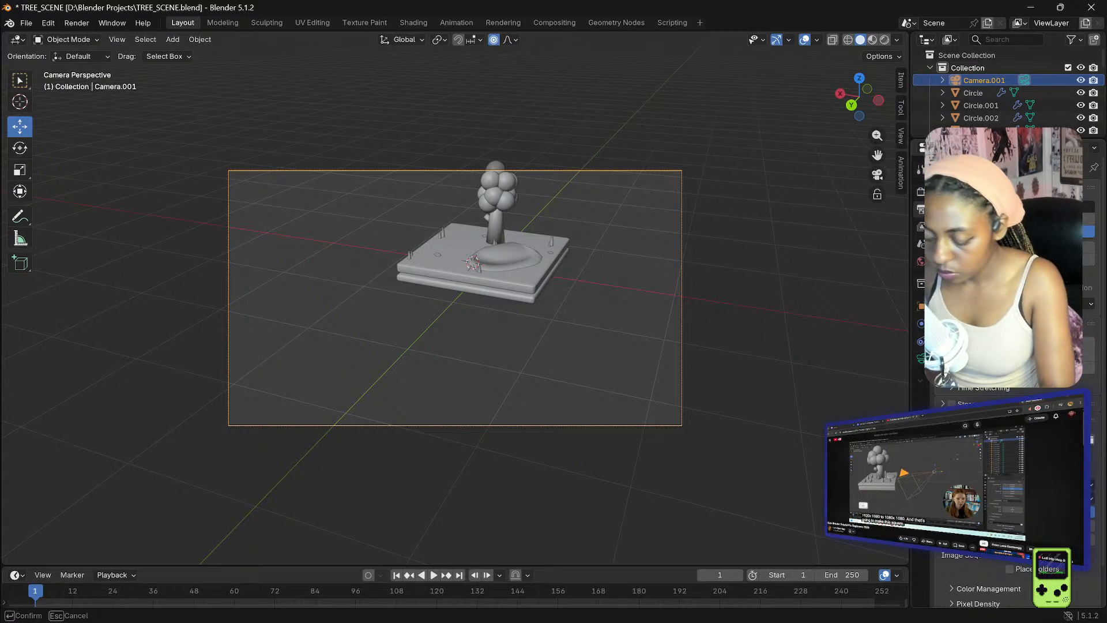
key("Return")
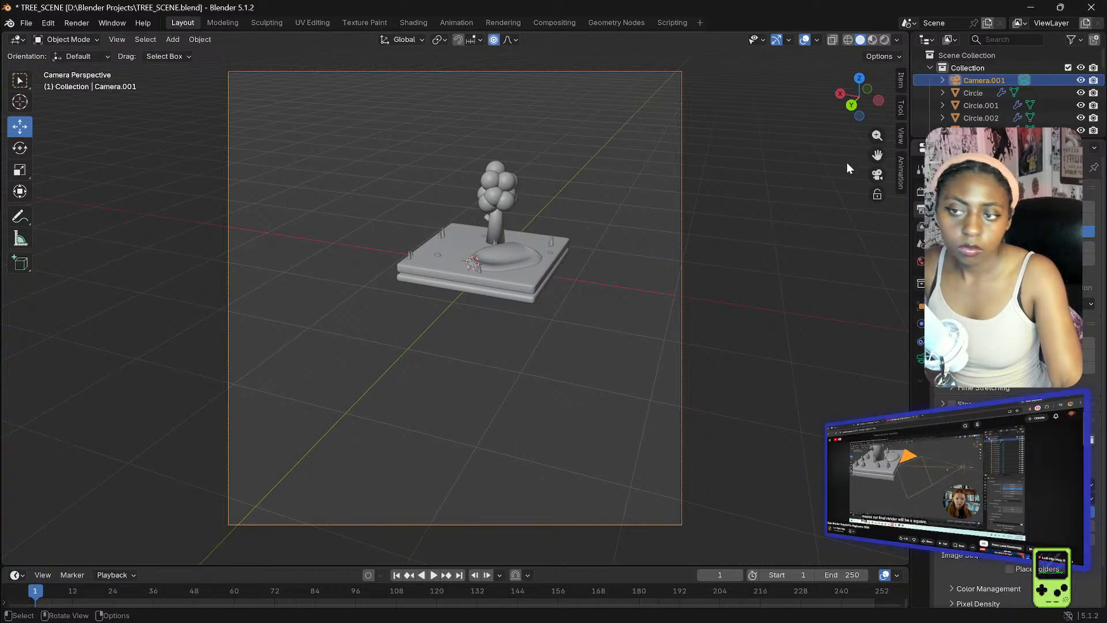
left_click(877, 174)
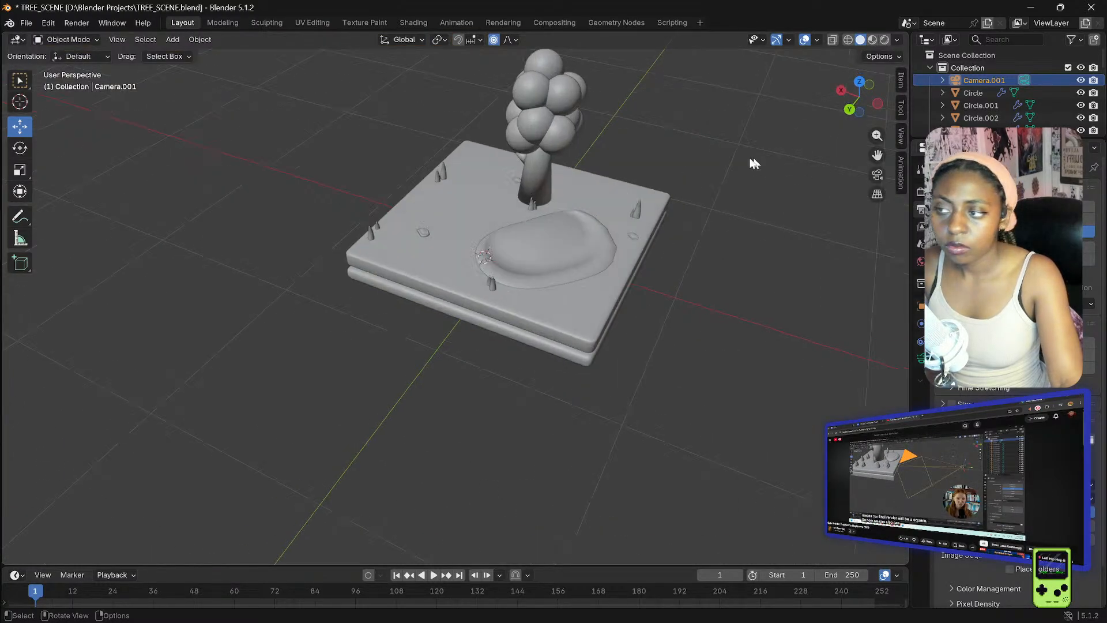
left_click(877, 174)
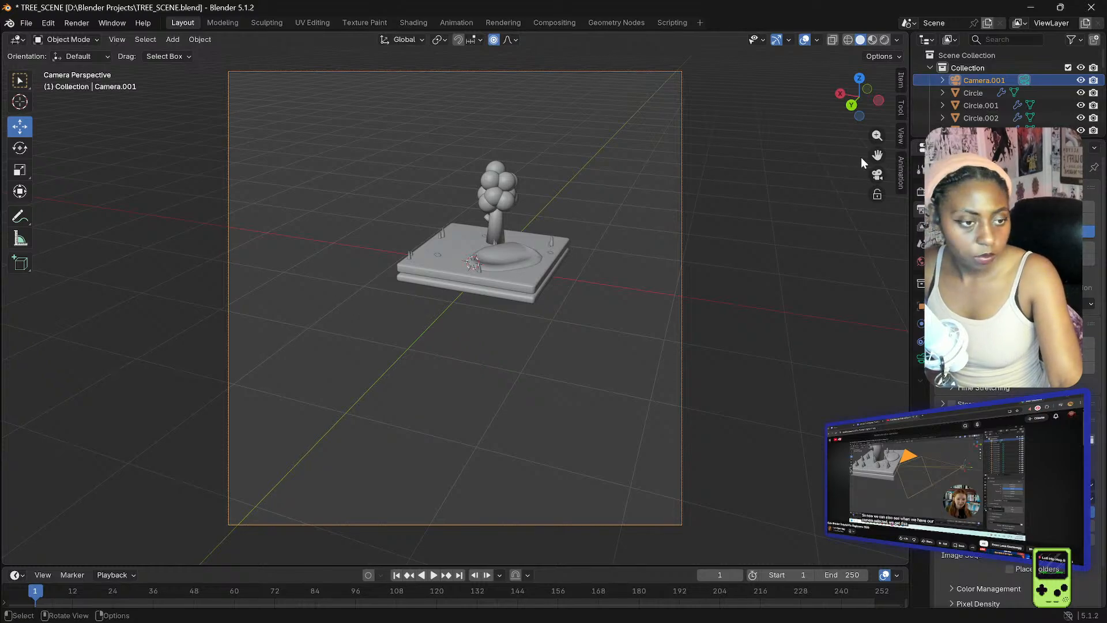
left_click(876, 175)
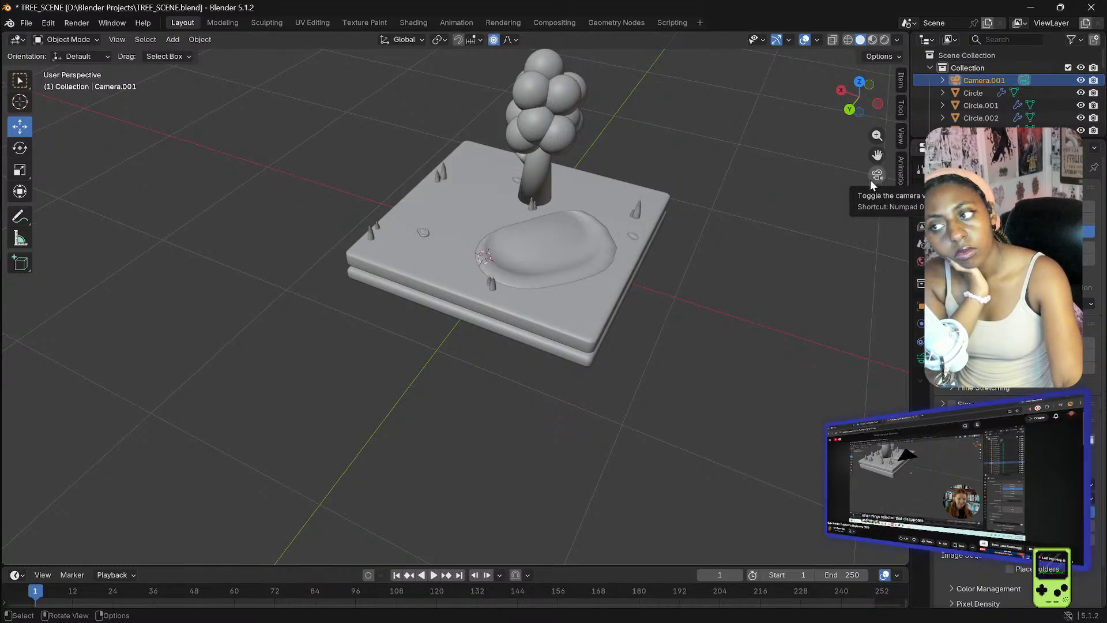
- Set the camera's lens type to Orthographic and look through it to check the framing
left_click(874, 178)
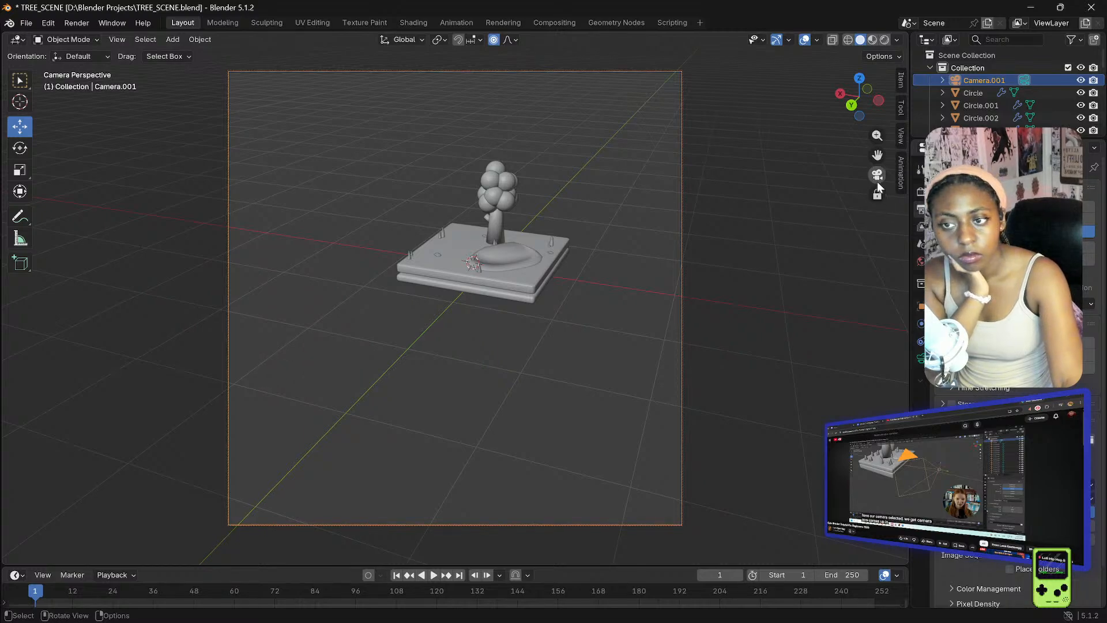
left_click(876, 176)
left_click(921, 358)
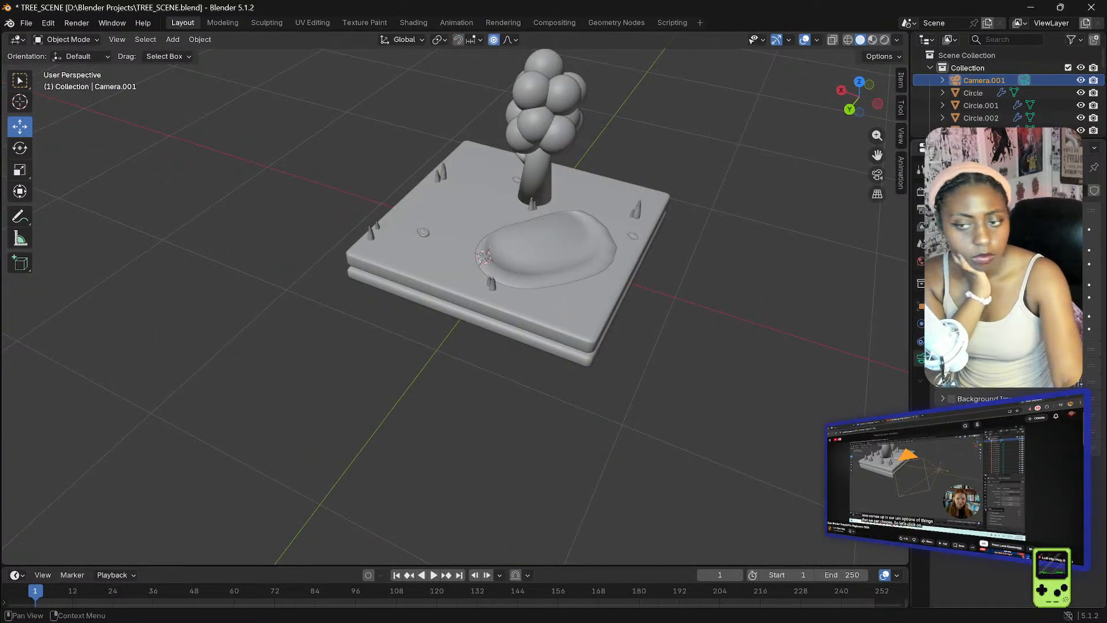
left_click(951, 365)
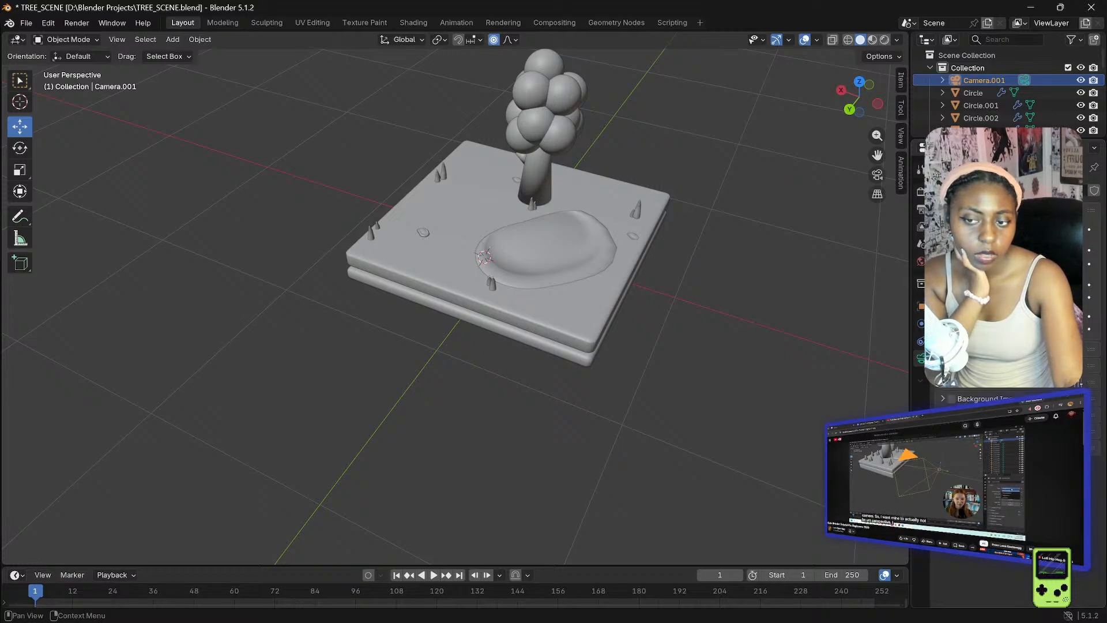
left_click(1030, 256)
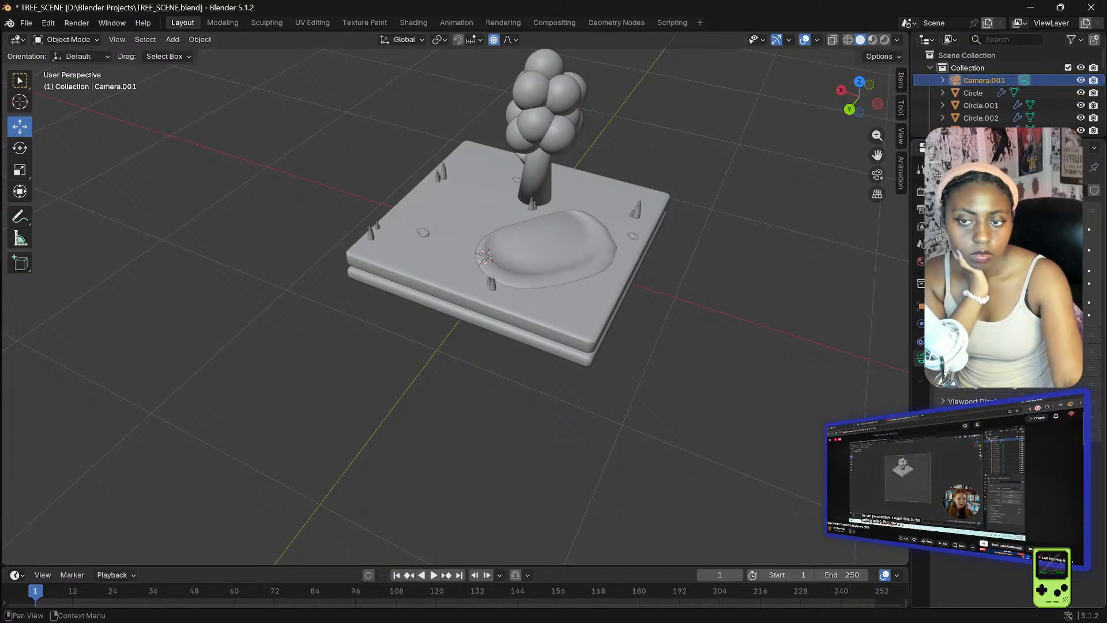
left_click(868, 175)
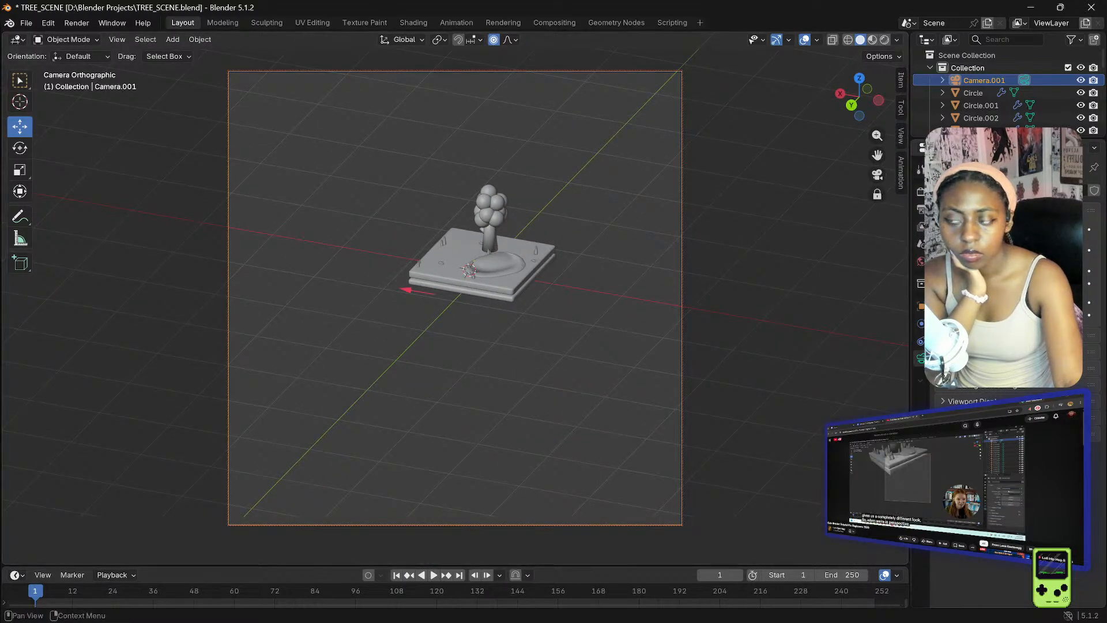
- Compare the Perspective, Orthographic and Panoramic lens types through the camera, finishing on Orthographic
left_click(1030, 229)
left_click(1029, 243)
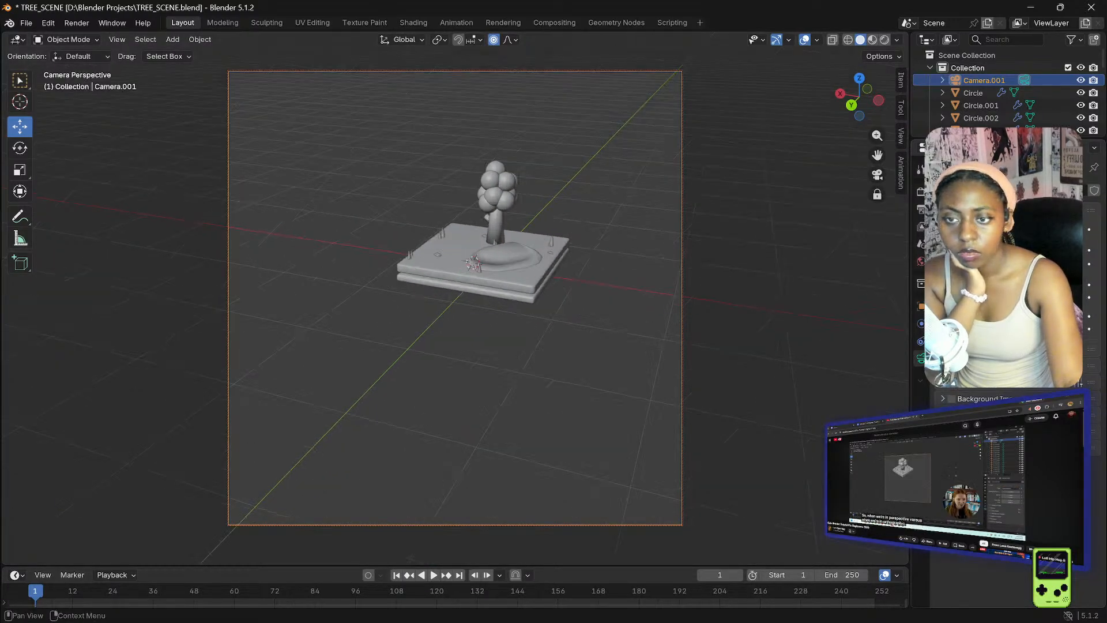
left_click(1030, 255)
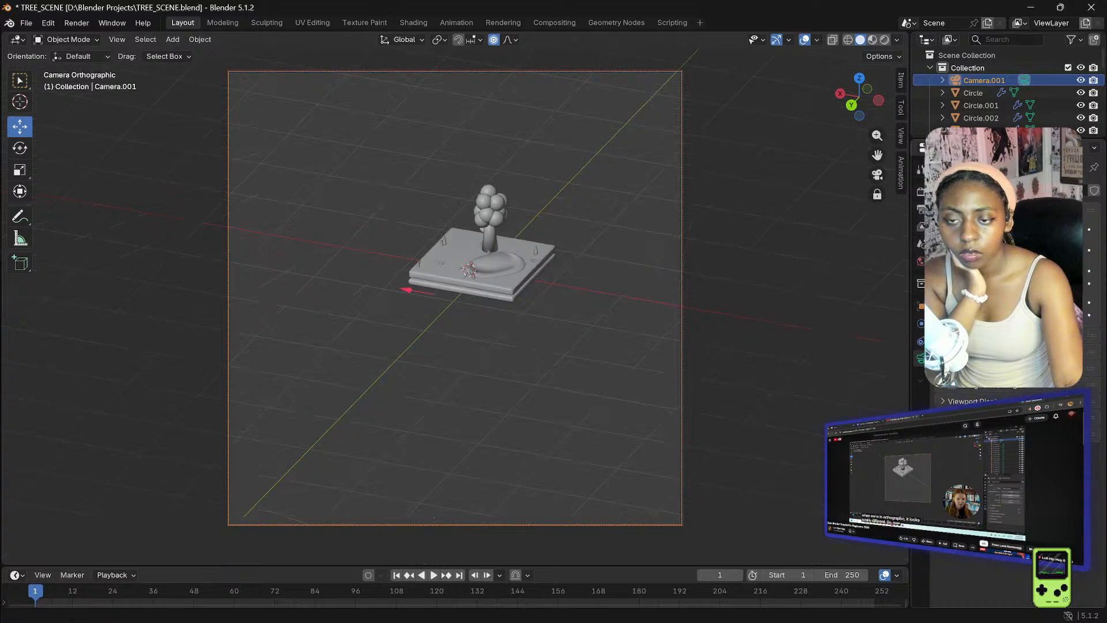
left_click(1030, 269)
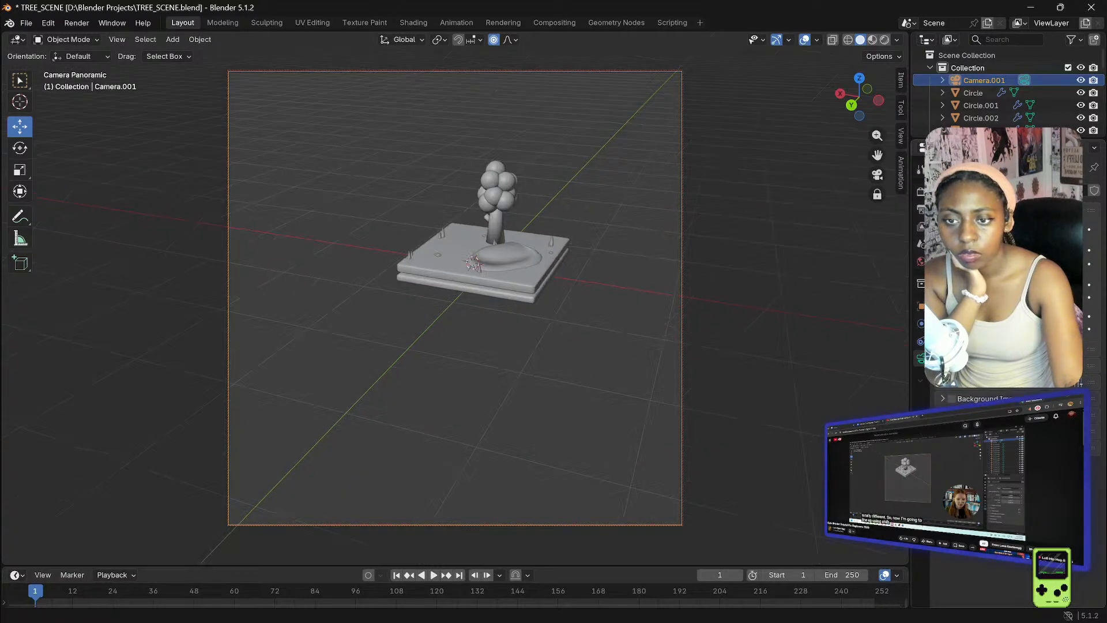
left_click(1029, 255)
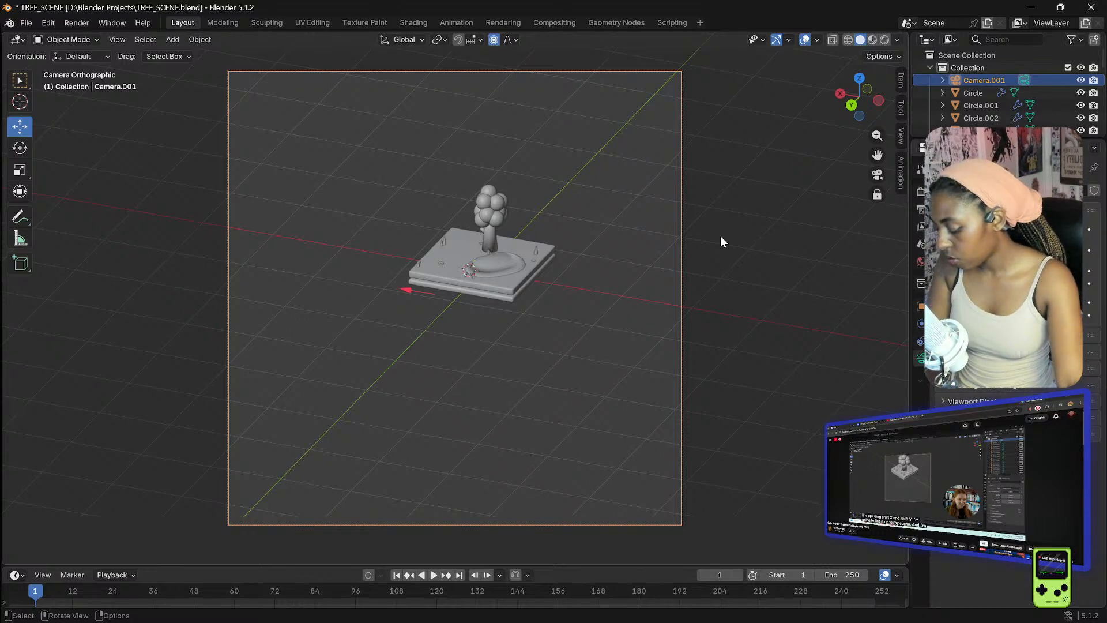
- Move the camera freely within its own view so the tree and slab sit near the frame's centre
key("x")
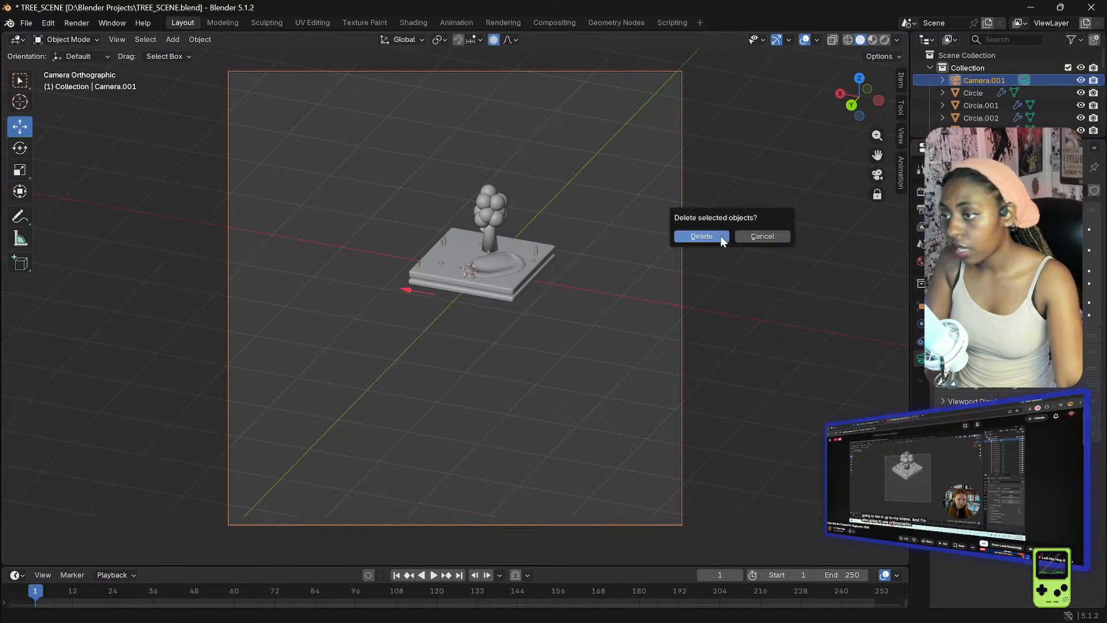
left_click(743, 238)
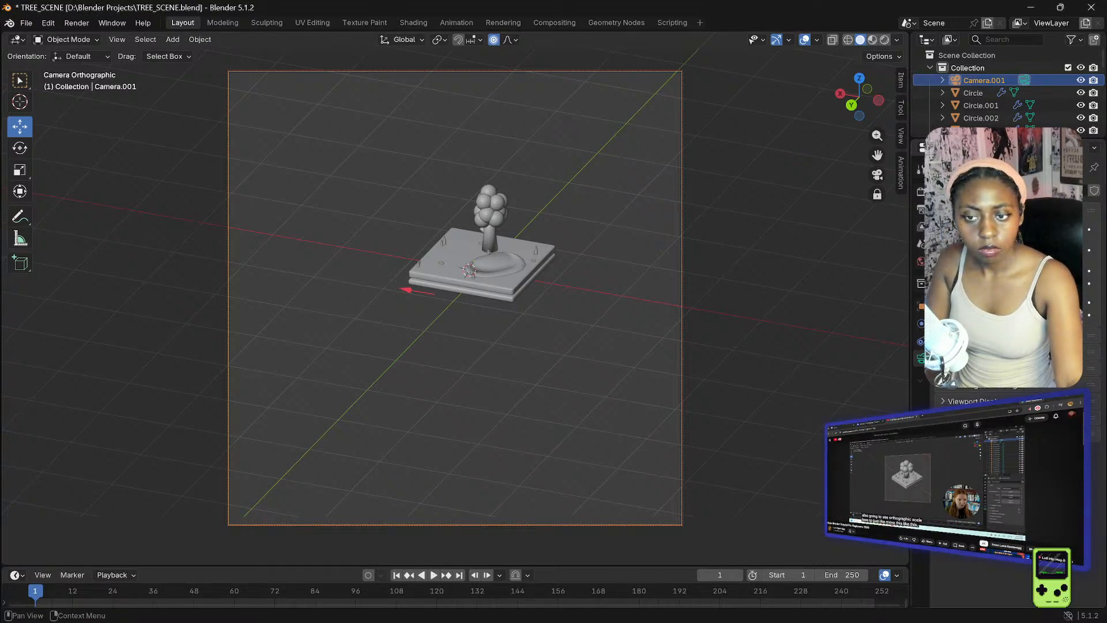
key("g")
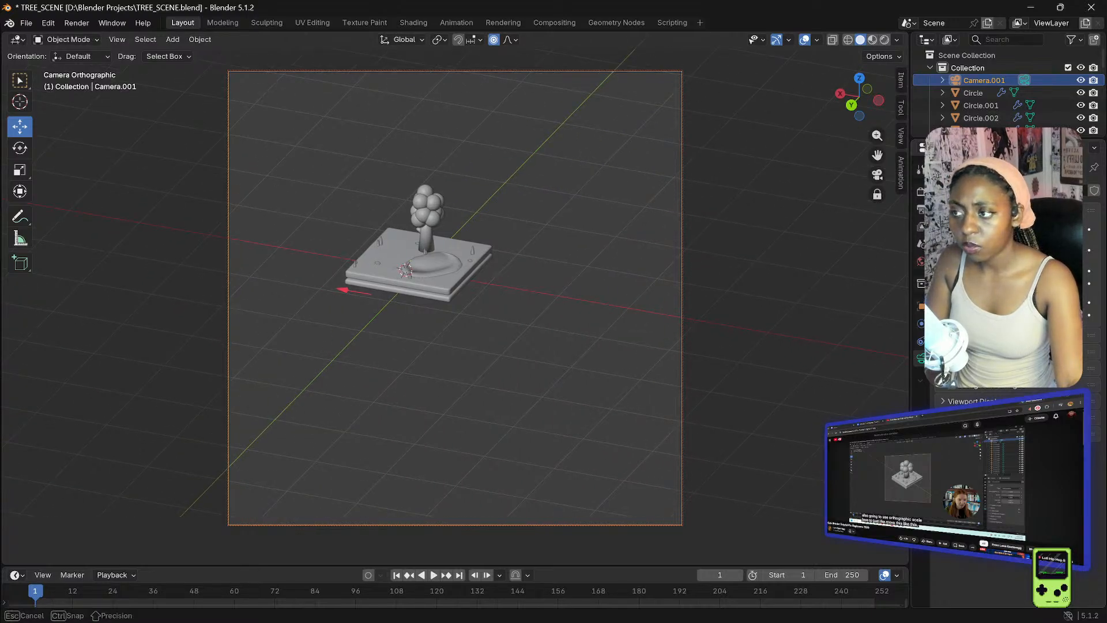
key("g")
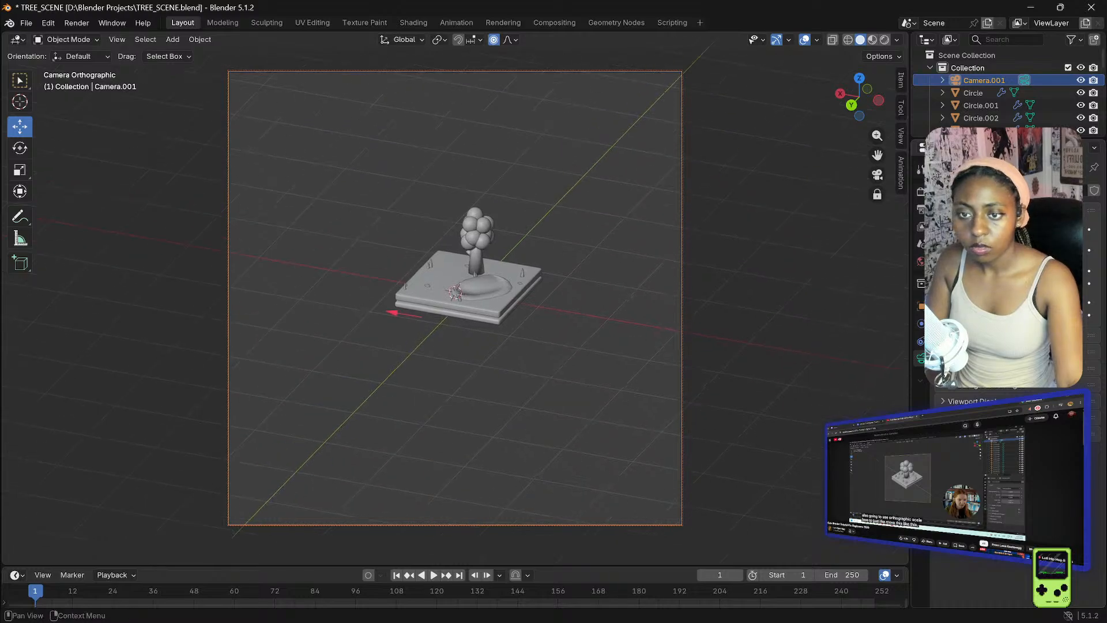
scroll(655, 285, "up", 4)
scroll(655, 267, "down", 4)
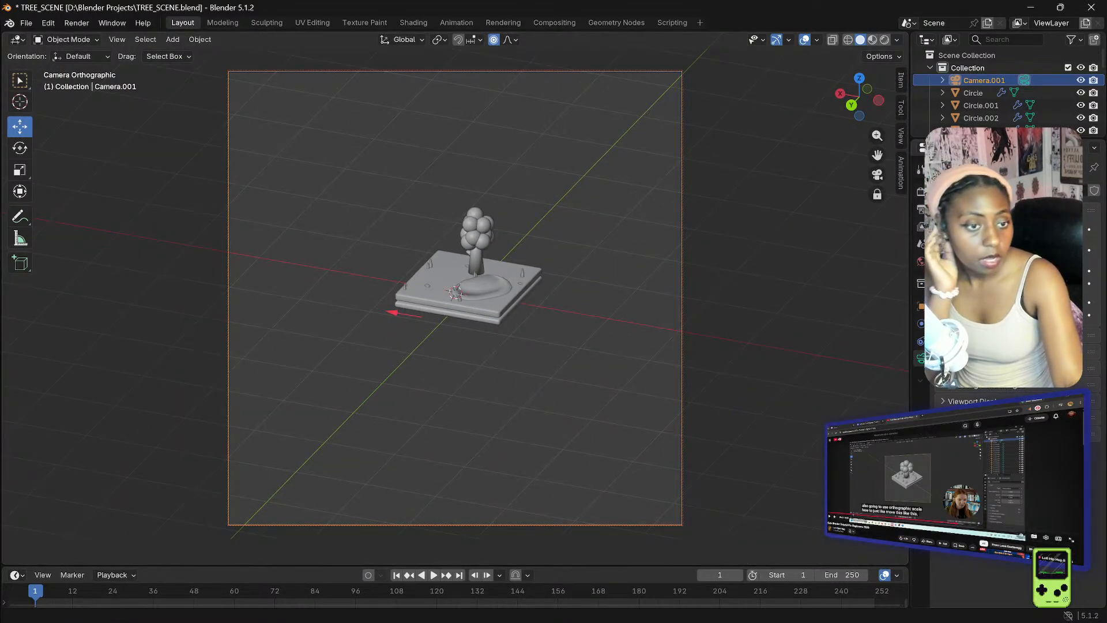
- Leave the camera view and move the camera along Y closer to the slab
left_click(878, 178)
scroll(438, 271, "down", 5)
right_click(242, 264)
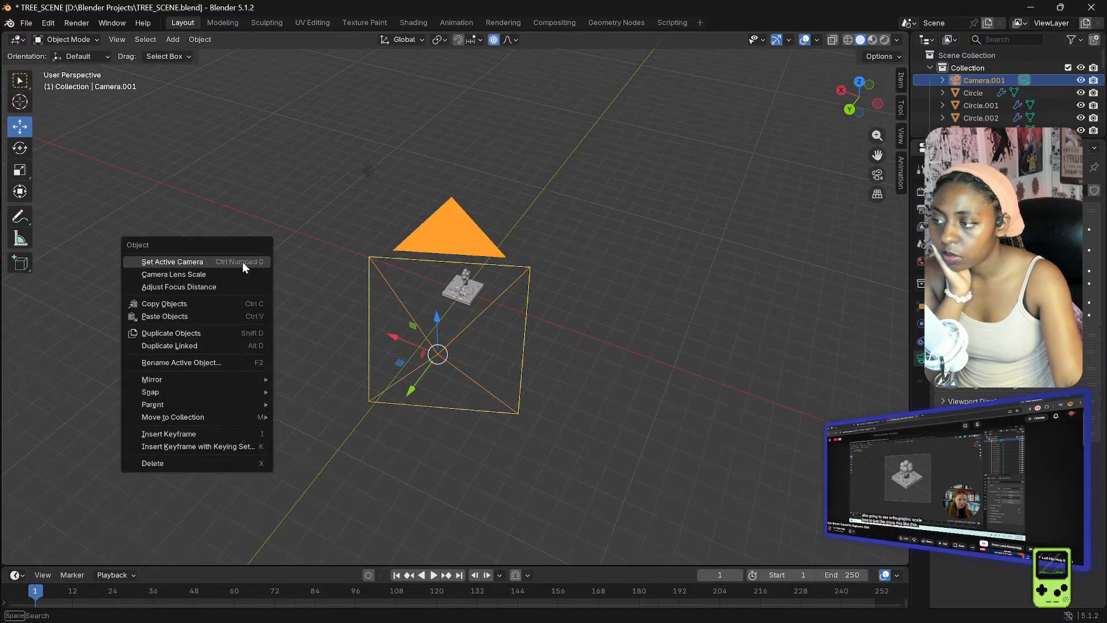
key("Escape")
middle_click_drag(305, 213, 450, 165)
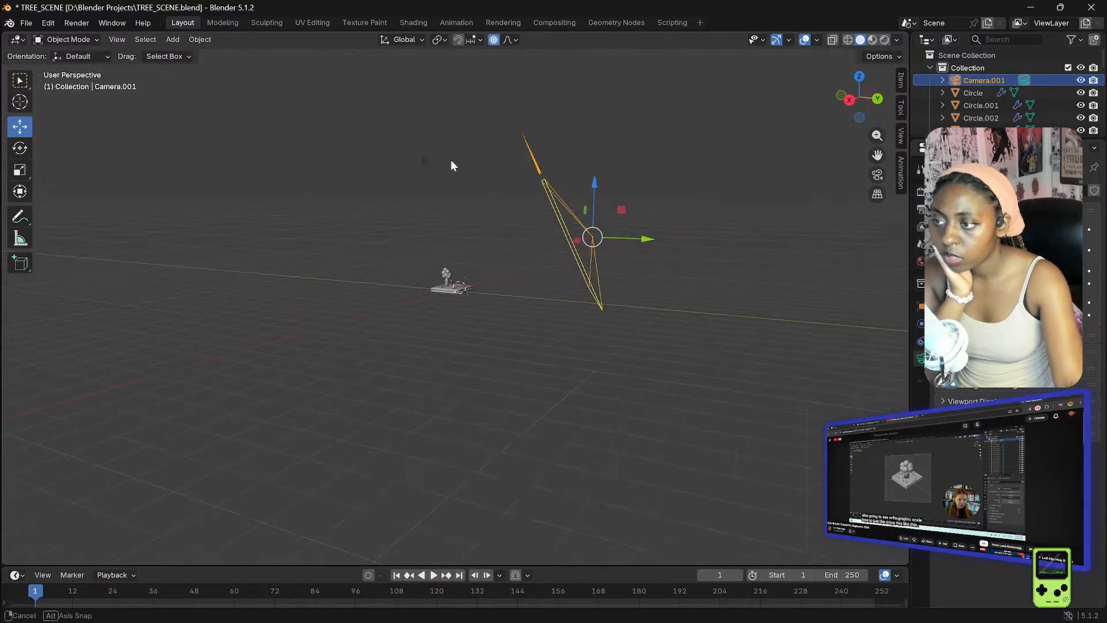
left_click_drag(651, 241, 586, 240)
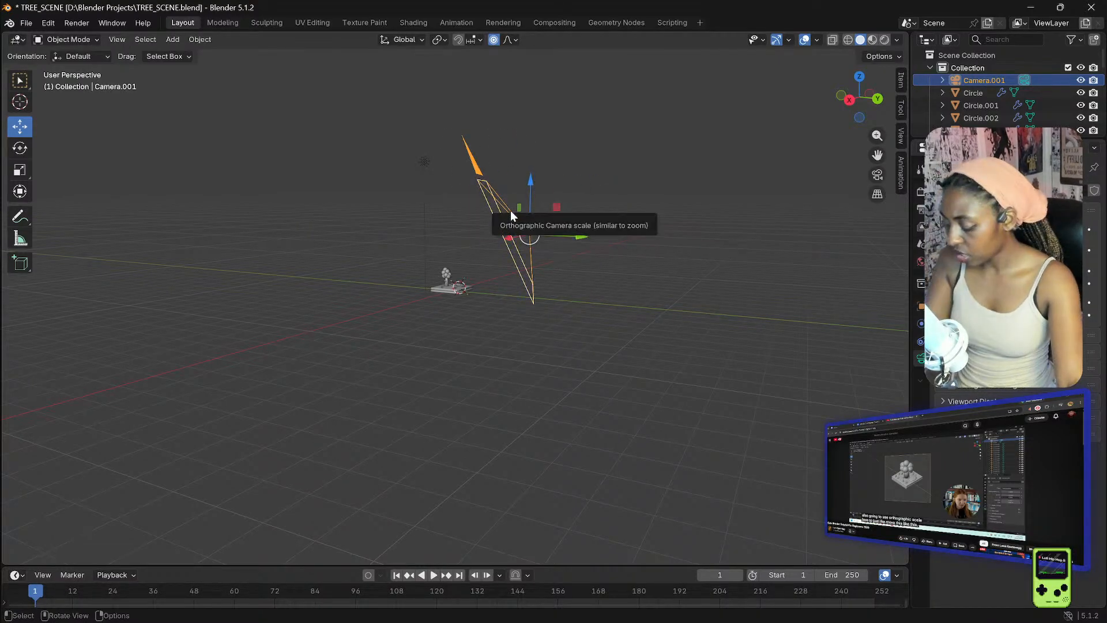
left_click_drag(510, 210, 517, 247)
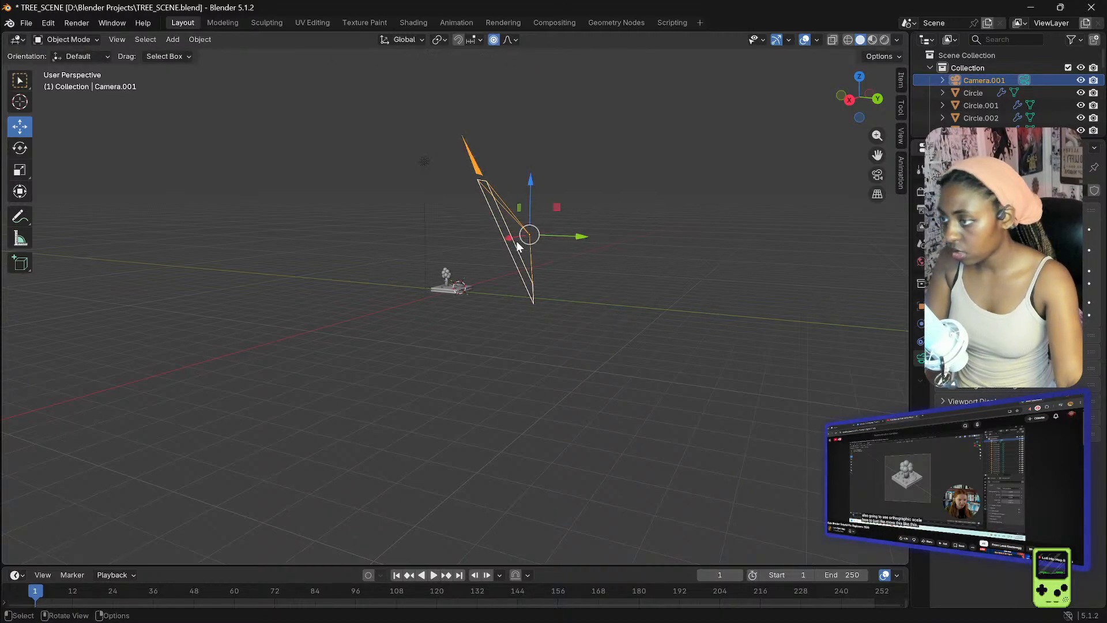
- Look through the camera and shift it until the tree and slab are centred in the square frame
left_click(875, 175)
key("g")
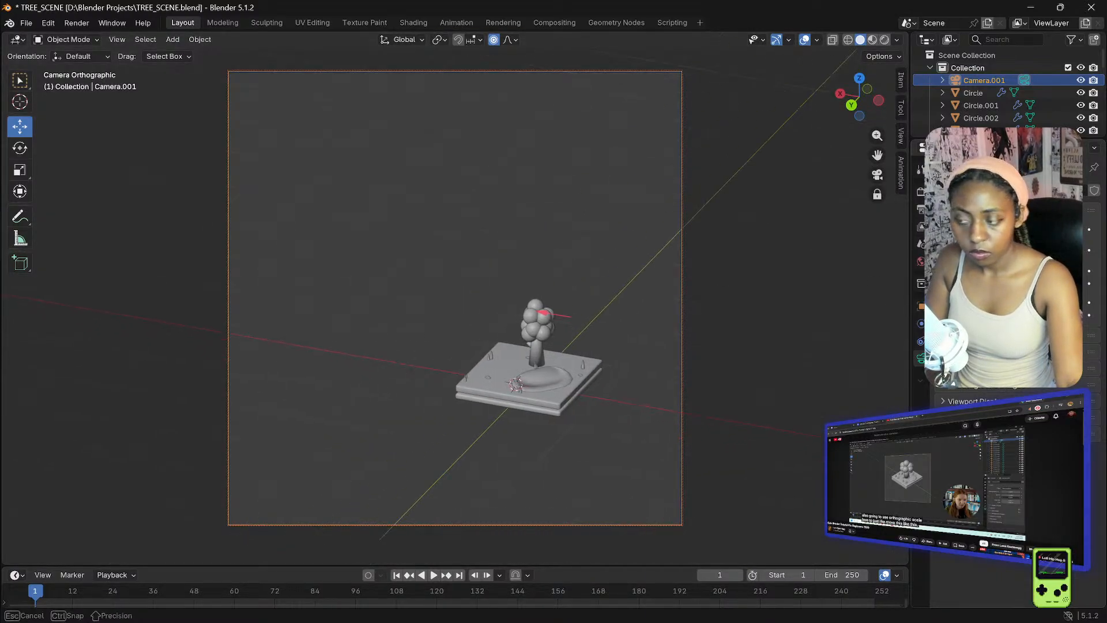
left_click(838, 278)
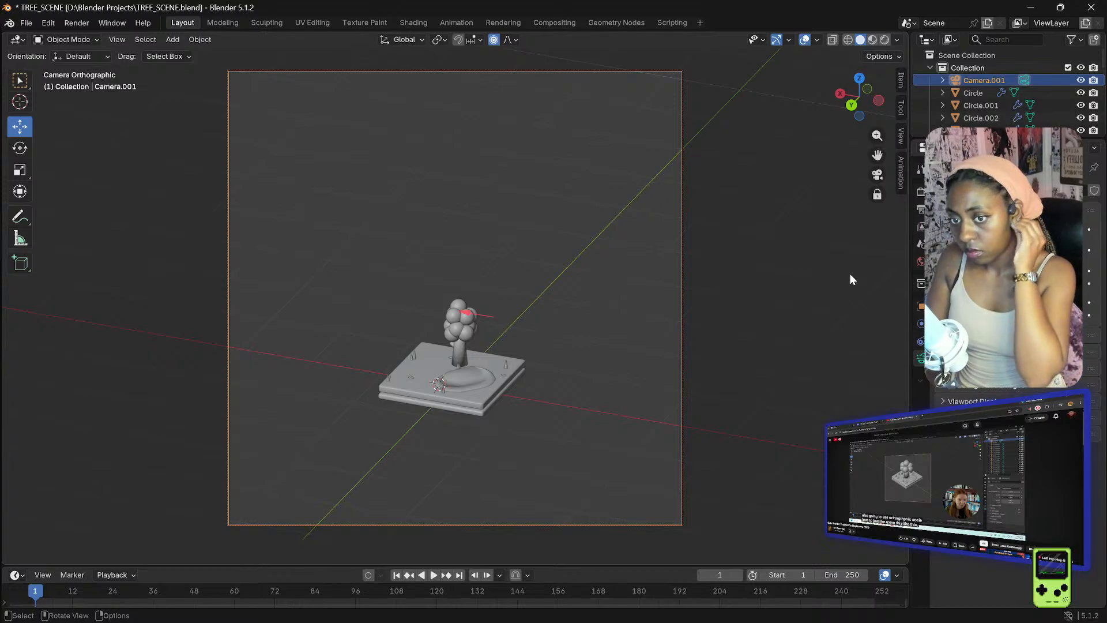
key("g")
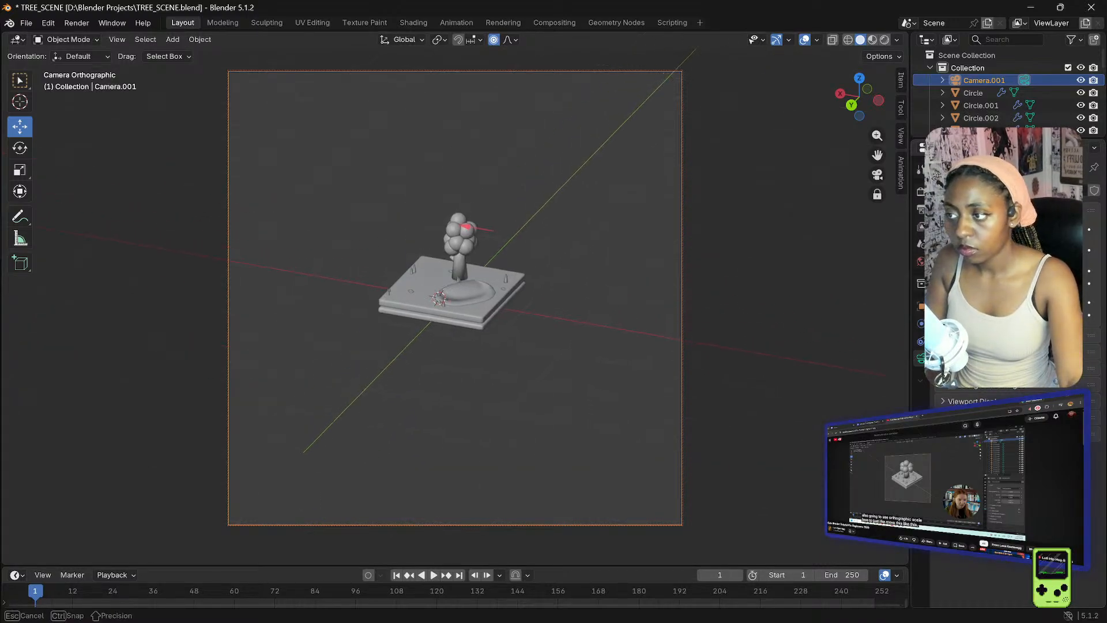
left_click(551, 234)
scroll(551, 234, "up", 2)
scroll(548, 234, "down", 1)
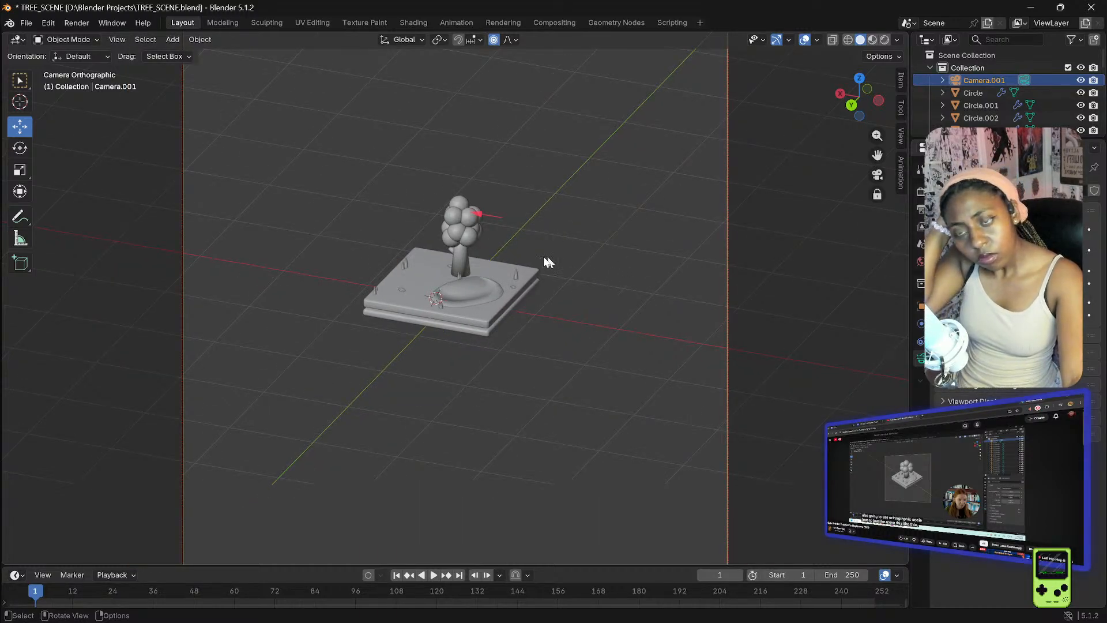
- Scale the camera object slightly along Z and check the framing through the camera
left_click(877, 174)
scroll(627, 311, "down", 5)
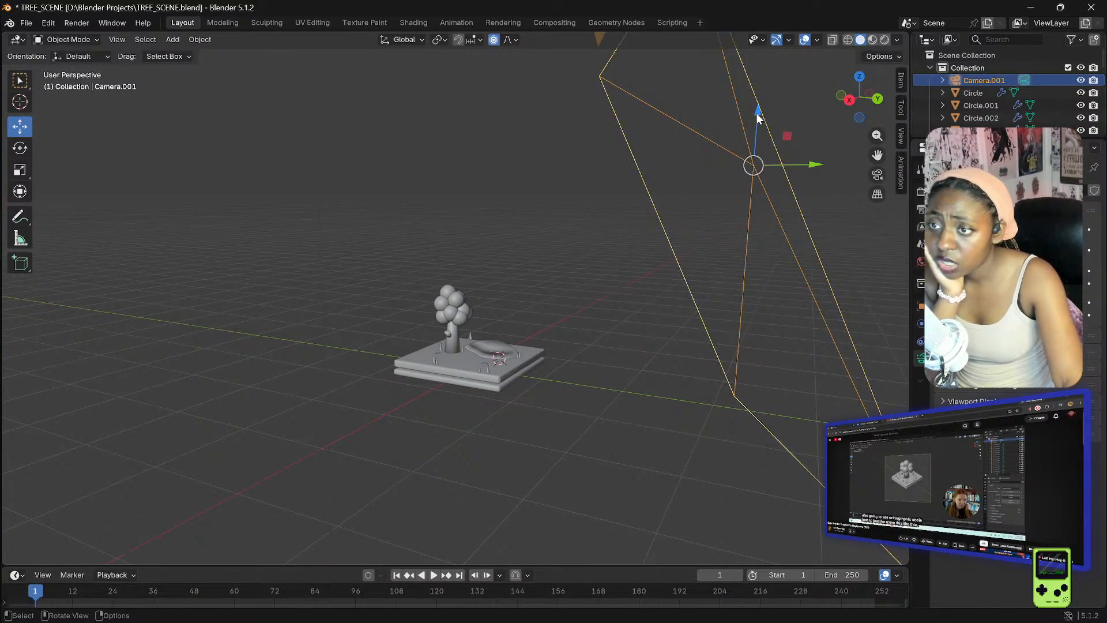
left_click(17, 170)
left_click_drag(772, 114, 757, 131)
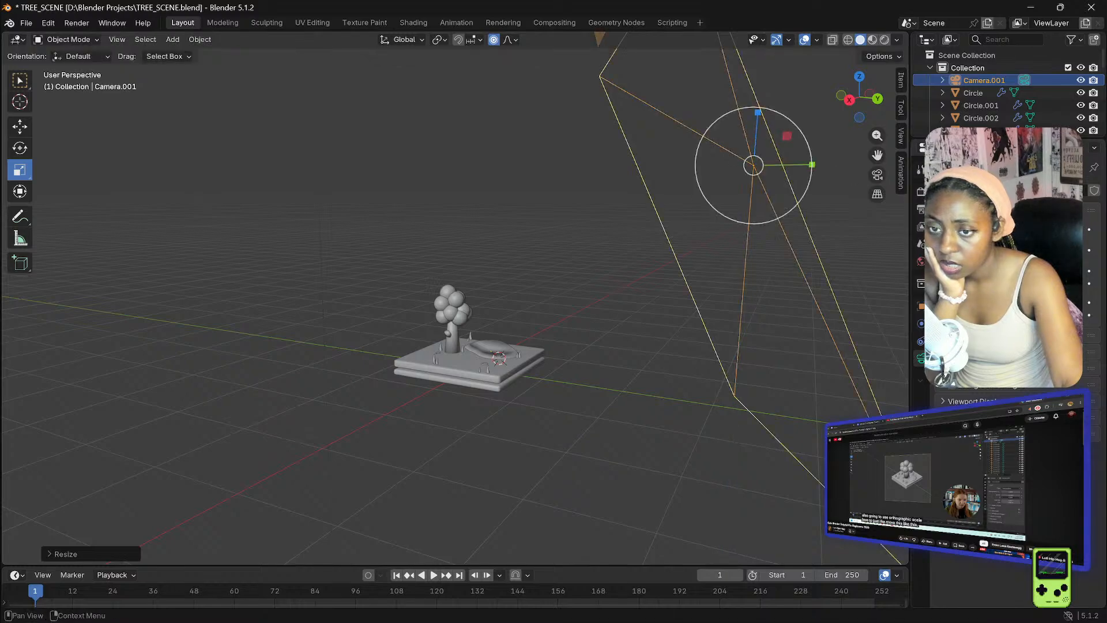
left_click(877, 174)
scroll(606, 219, "down", 4)
scroll(597, 214, "up", 2)
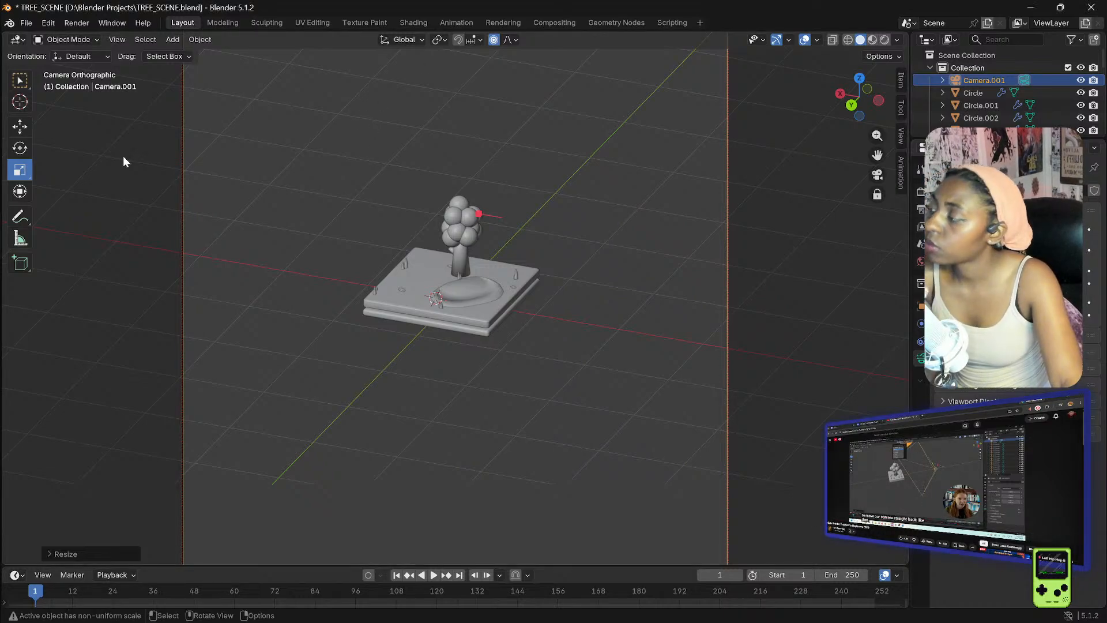
- Reselect the camera outside its view and set the transform orientation to Local
left_click(369, 243)
middle_click_drag(821, 170, 692, 199)
right_click(691, 196)
middle_click_drag(474, 188, 548, 227)
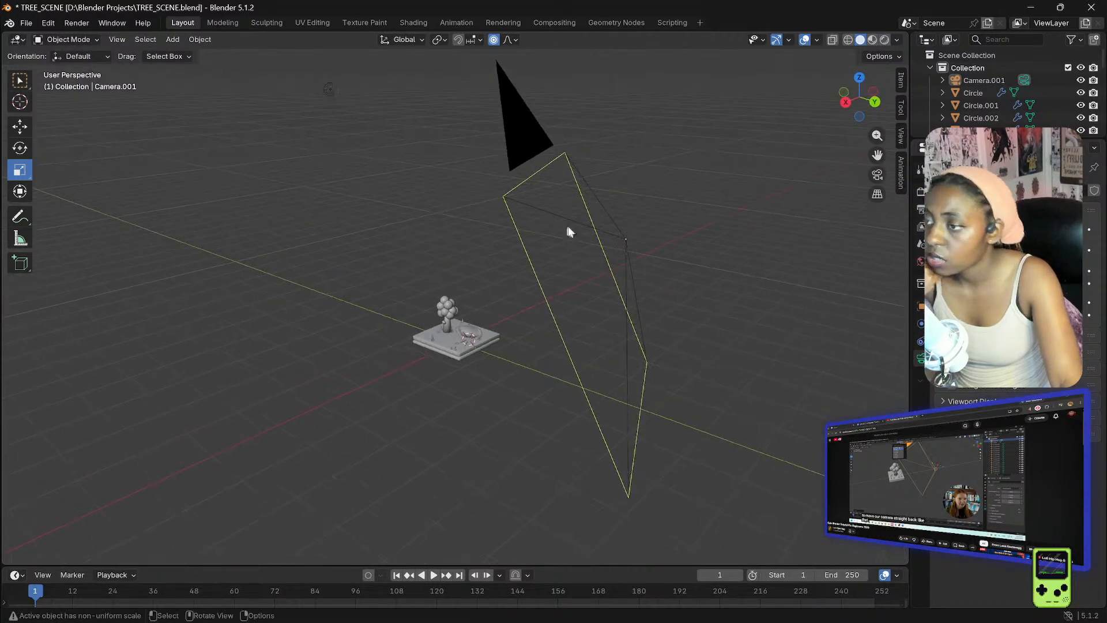
left_click(607, 230)
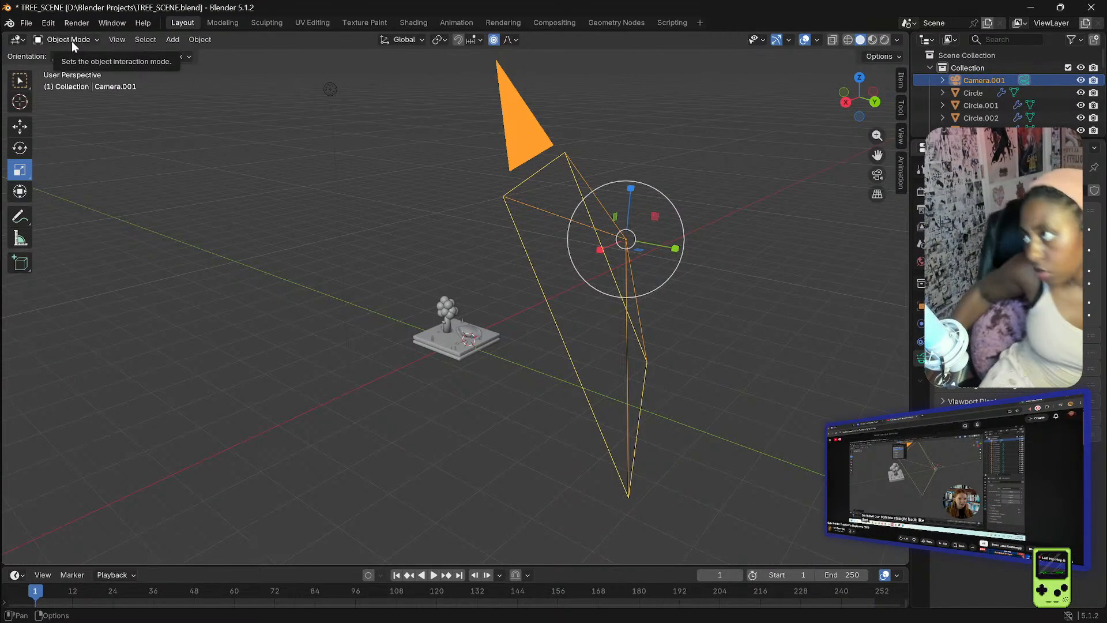
left_click(409, 43)
left_click(385, 92)
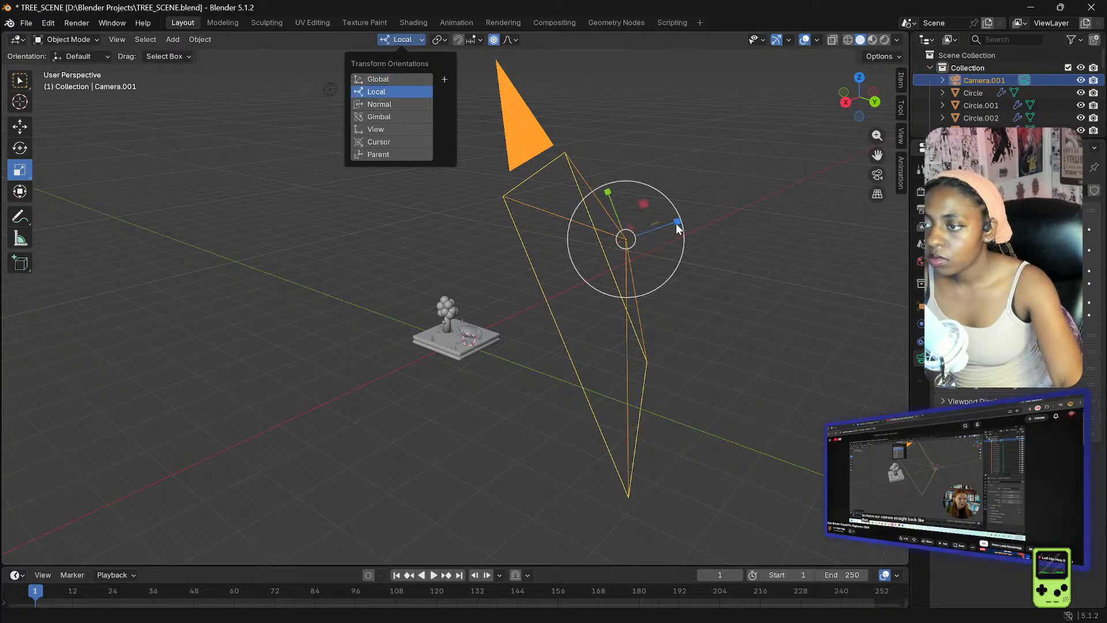
- Try scaling the camera along its local Z axis, move it straight back along that axis, and check its view
left_click_drag(678, 223, 536, 241)
left_click(20, 126)
middle_click_drag(556, 233, 513, 254)
left_click_drag(546, 254, 609, 233)
middle_click_drag(610, 233, 599, 233)
left_click(877, 175)
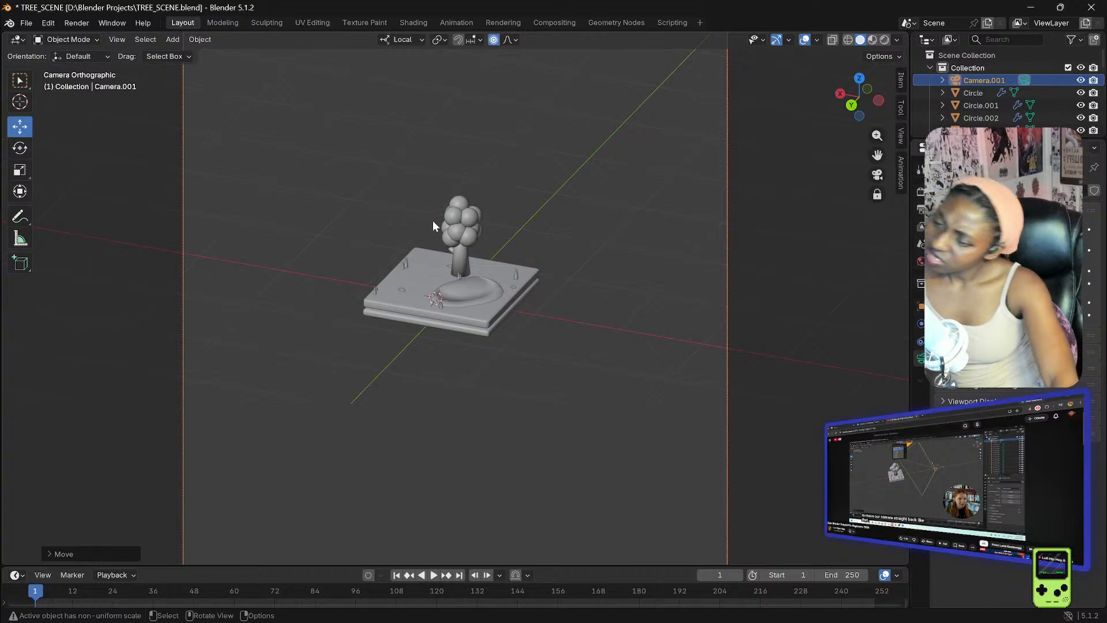
scroll(436, 216, "up", 5)
scroll(440, 215, "down", 4)
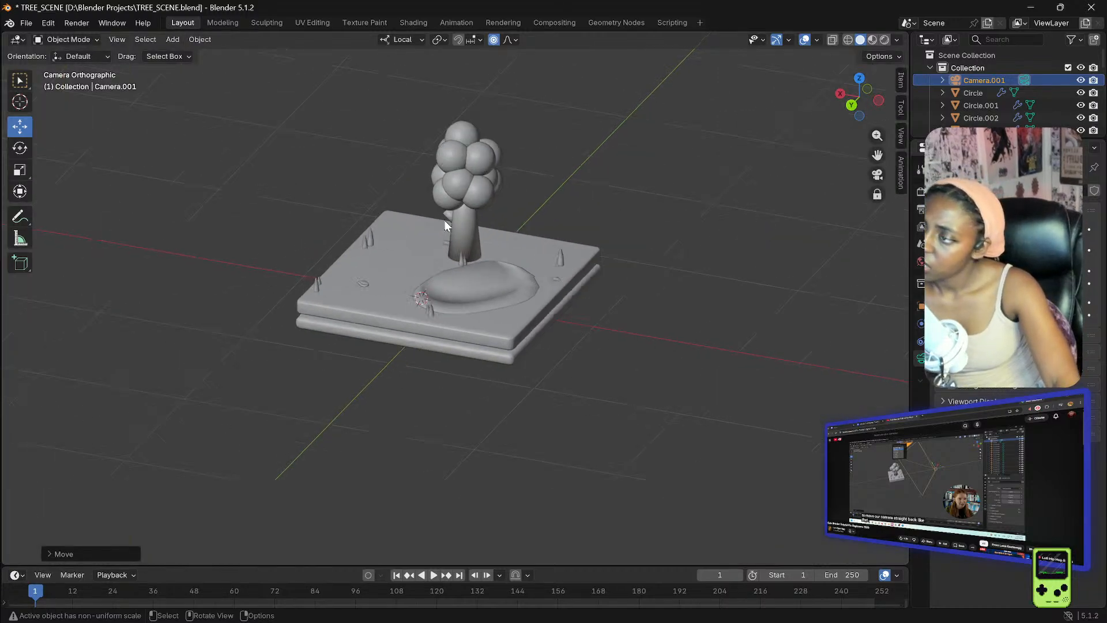
- Move the camera forward along its local Z axis toward the slab, check the framing, and deselect it
left_click(876, 174)
scroll(608, 209, "down", 6)
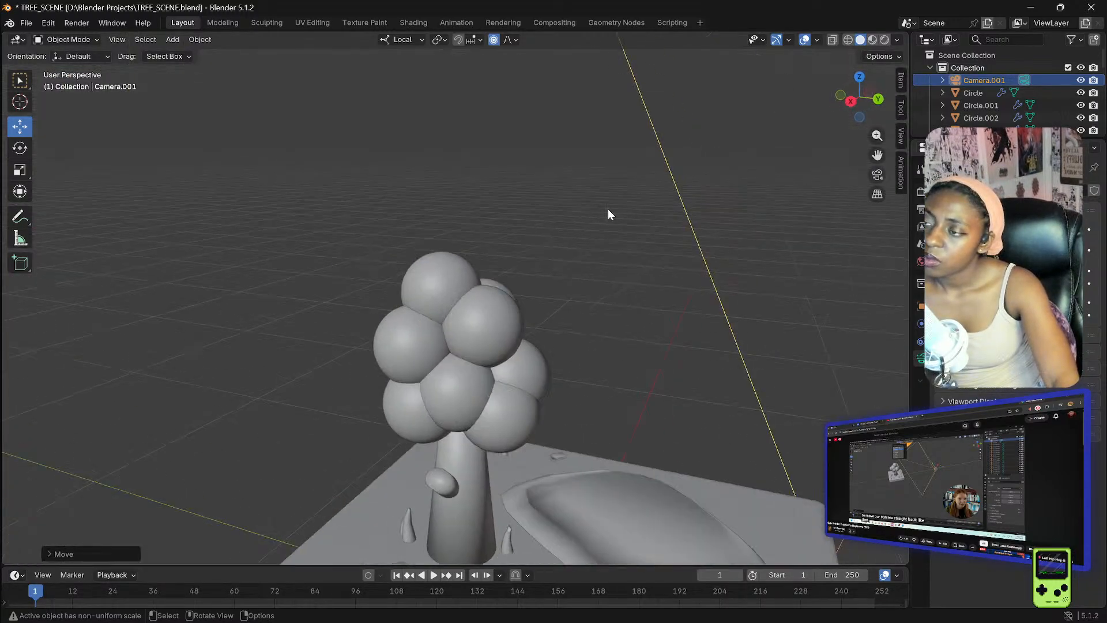
left_click_drag(721, 176, 634, 219)
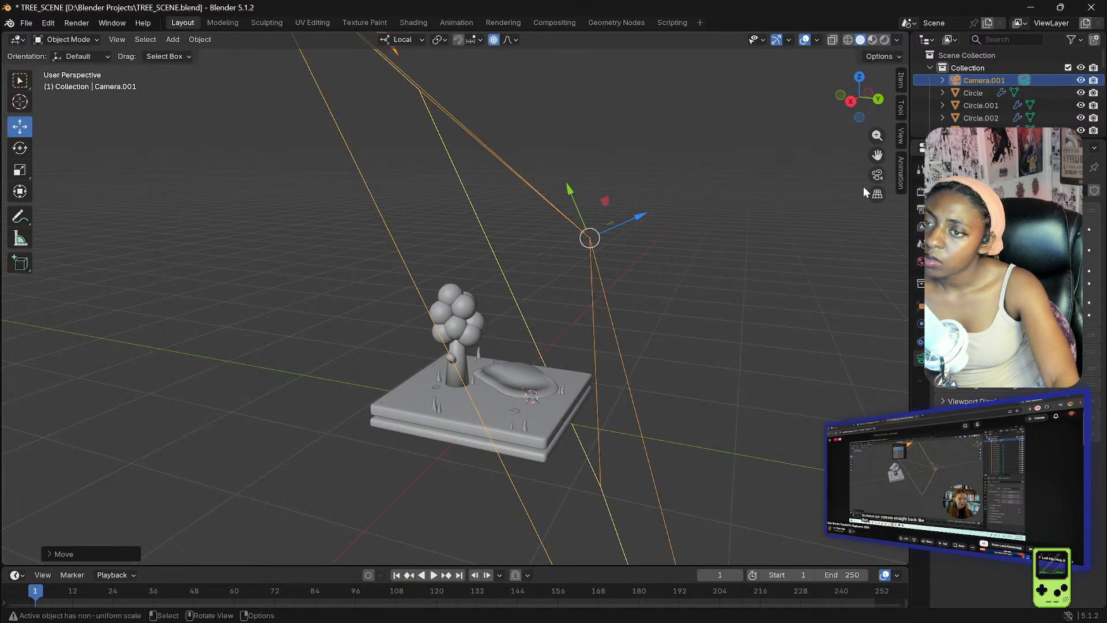
left_click(877, 174)
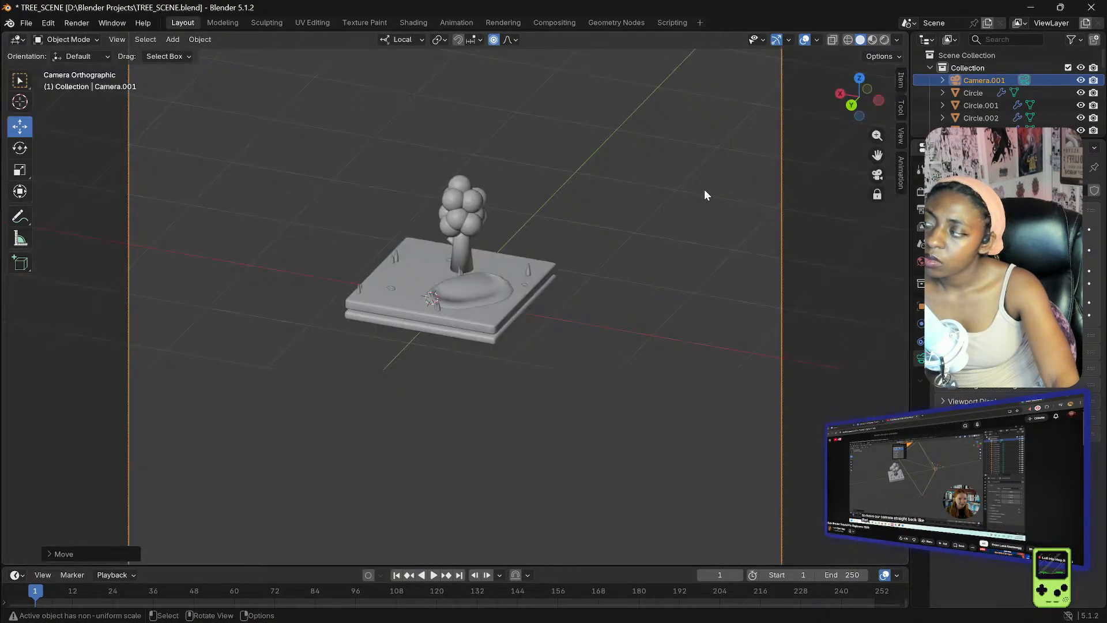
left_click(314, 166)
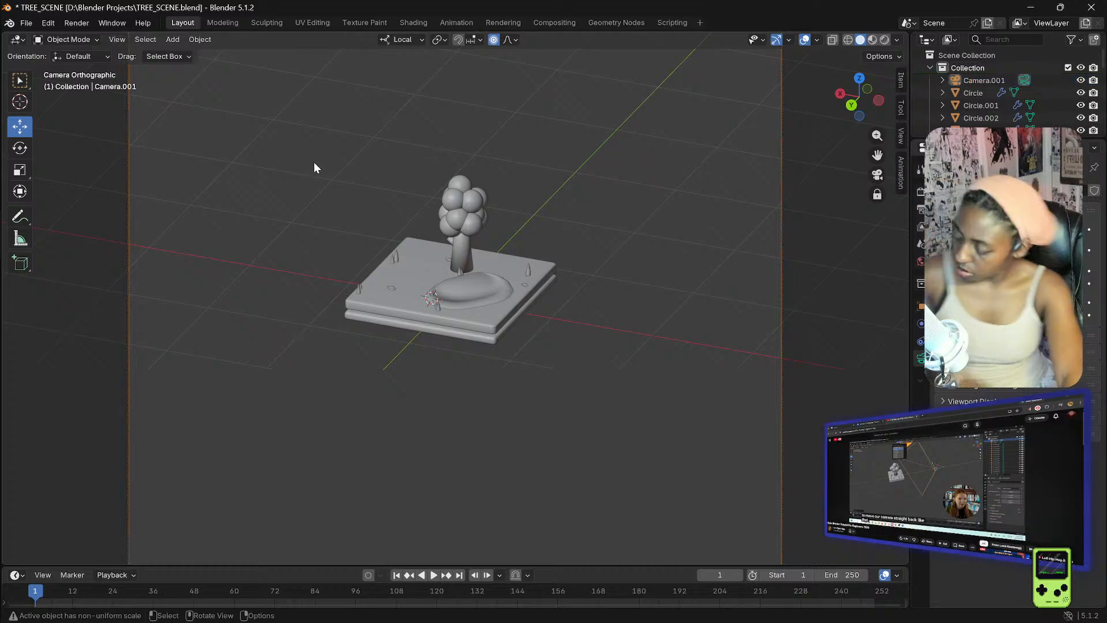
- Undo the local-axis camera transforms and the switch to Local orientation
key("ctrl+z")
key("ctrl+z")
key("ctrl+z")
key("ctrl+z")
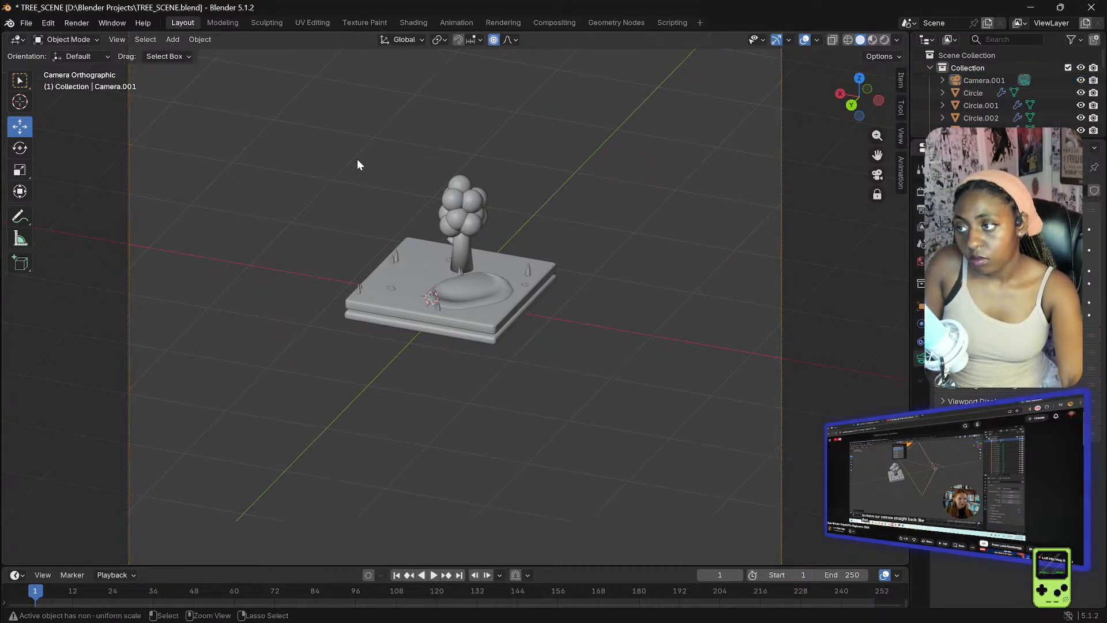
- Undo the earlier camera moves, the square resolution and the orthographic lens type
key("ctrl+z")
key("ctrl+z")
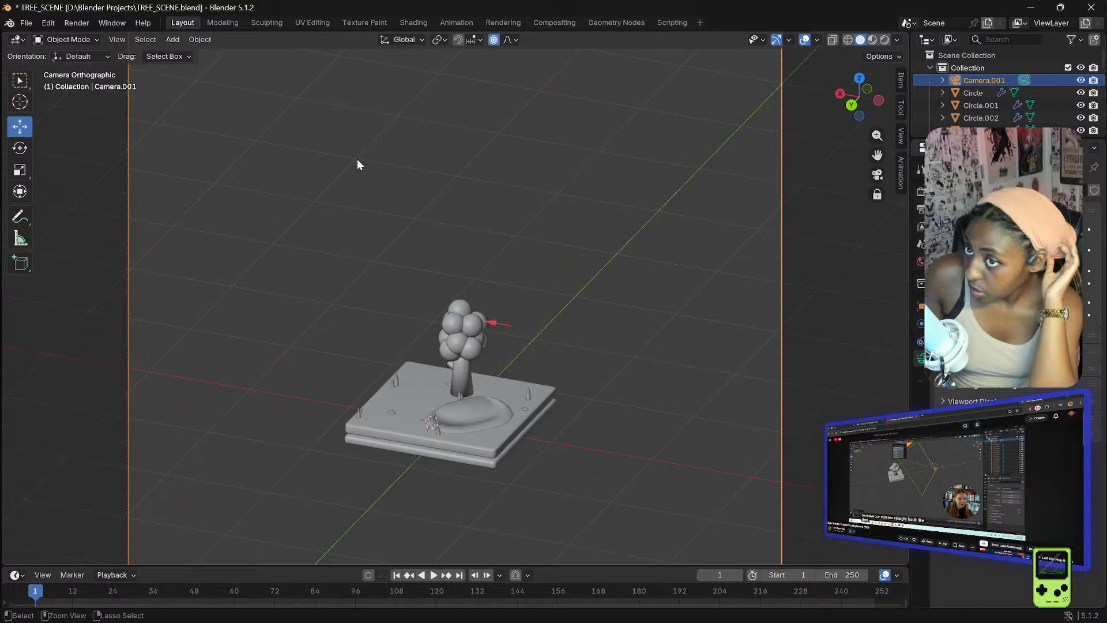
key("ctrl+z")
key("ctrl+z")
key("ctrl+z")
key("ctrl+z")
key("ctrl+z")
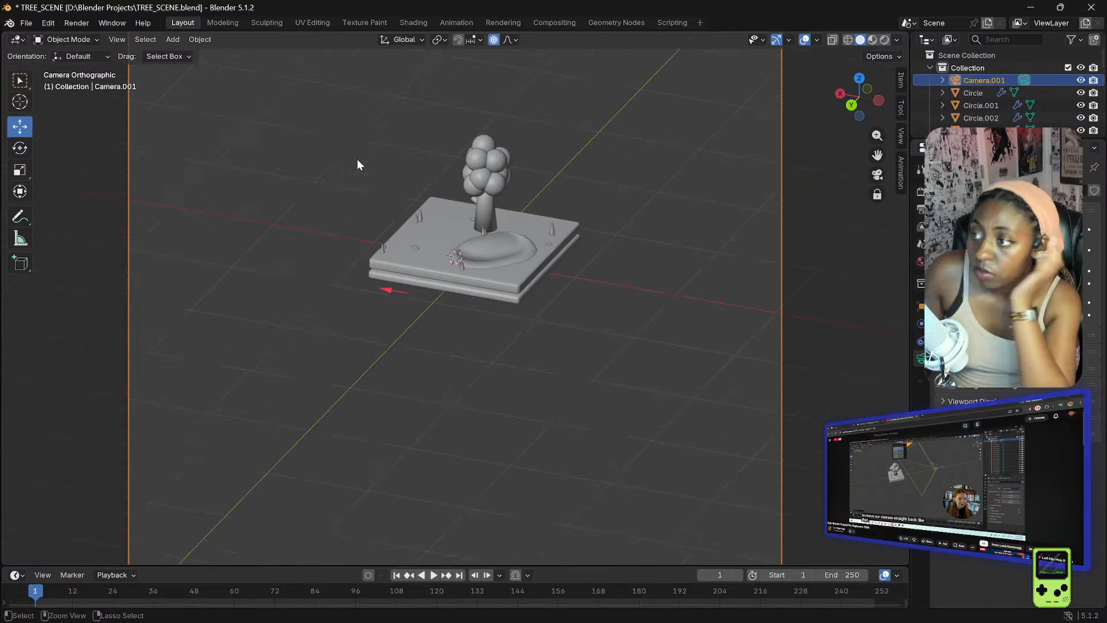
key("ctrl+z")
key("ctrl+z")
key("ctrl+z")
key("ctrl+z")
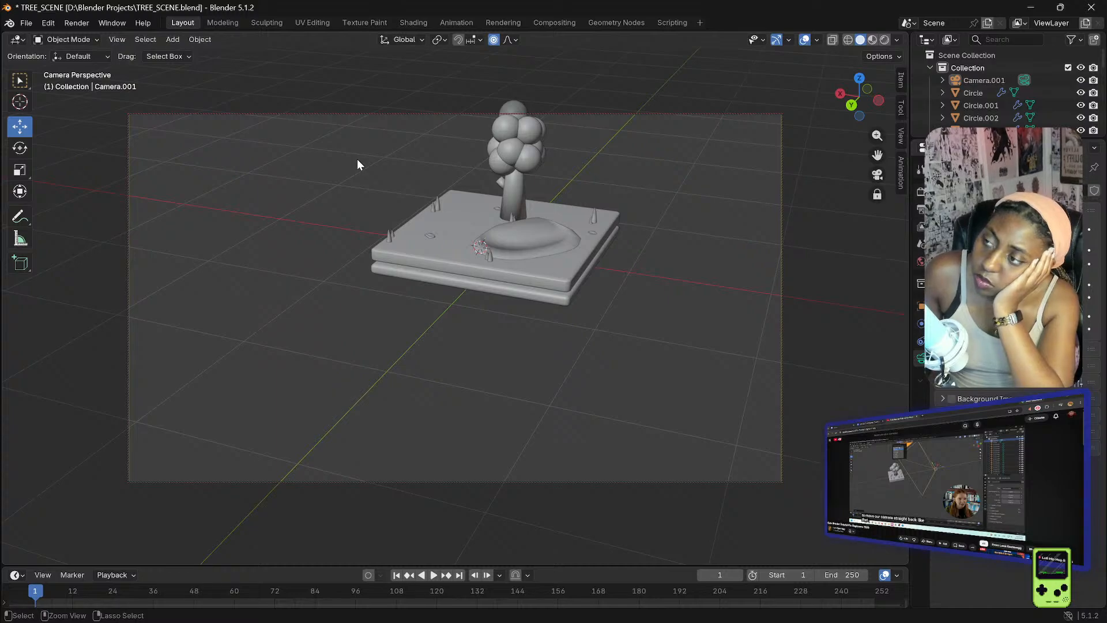
key("ctrl+z")
key("ctrl+z")
key("ctrl+z")
key("ctrl+z")
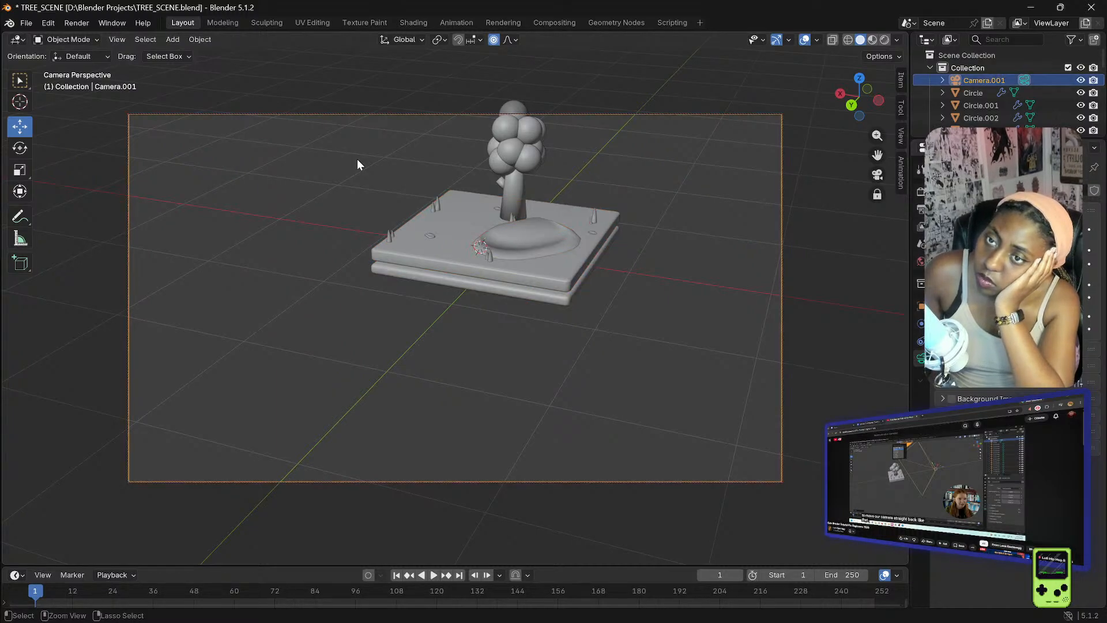
key("ctrl+z")
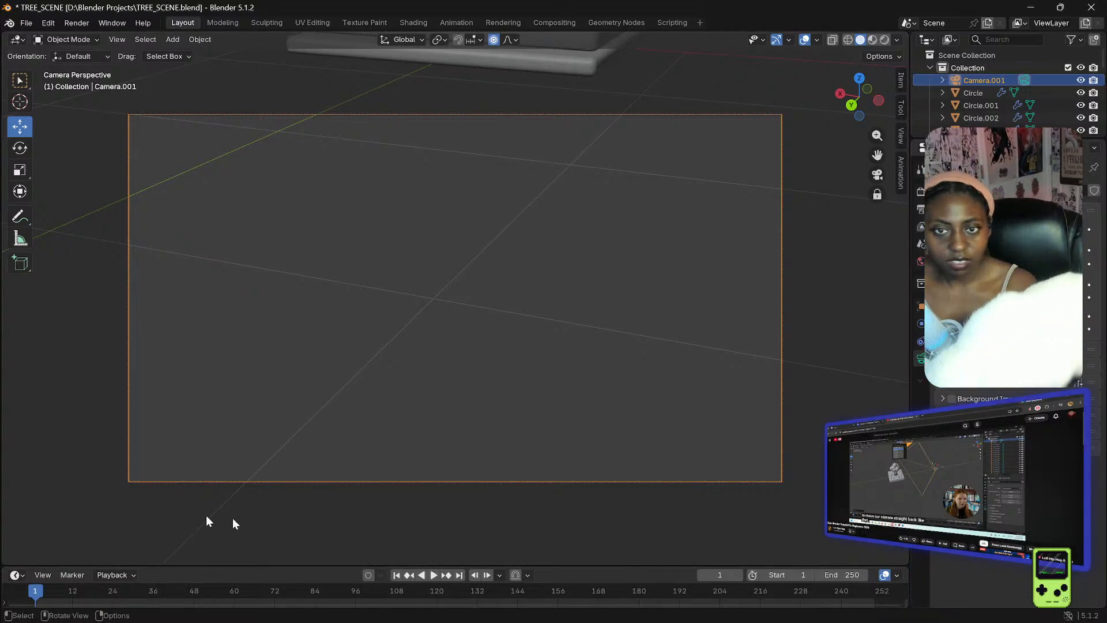
- Set the camera type to Orthographic and adjust its shift so the tree and slab sit inside the frame
mouse_move(697, 611)
left_click(754, 608)
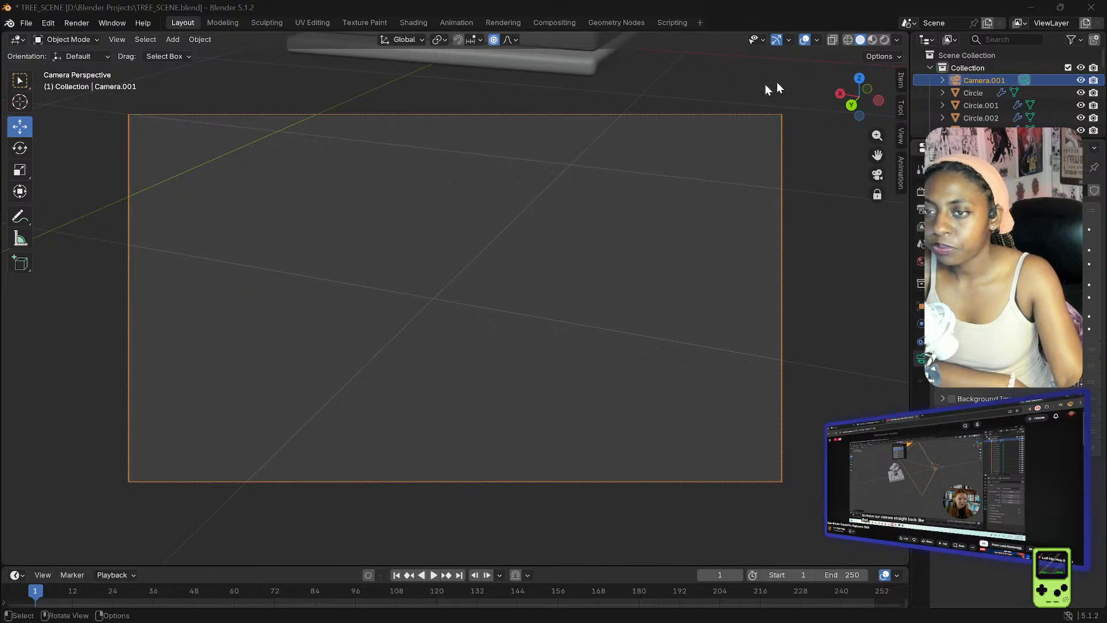
middle_click_drag(567, 72, 597, 153, "shift")
left_click(1046, 229)
left_click(1042, 254)
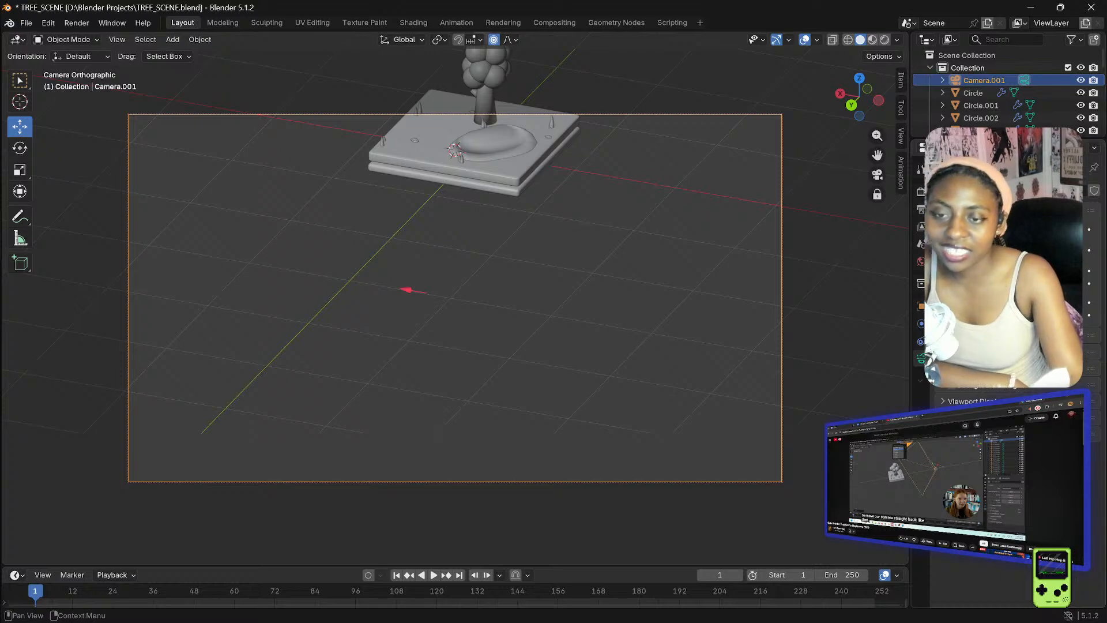
mouse_move(1043, 271)
left_mouse_down()
mouse_move(1069, 271)
mouse_move(1043, 271)
mouse_move(1075, 283)
mouse_move(1046, 271)
mouse_move(1072, 271)
mouse_move(1055, 271)
left_mouse_up()
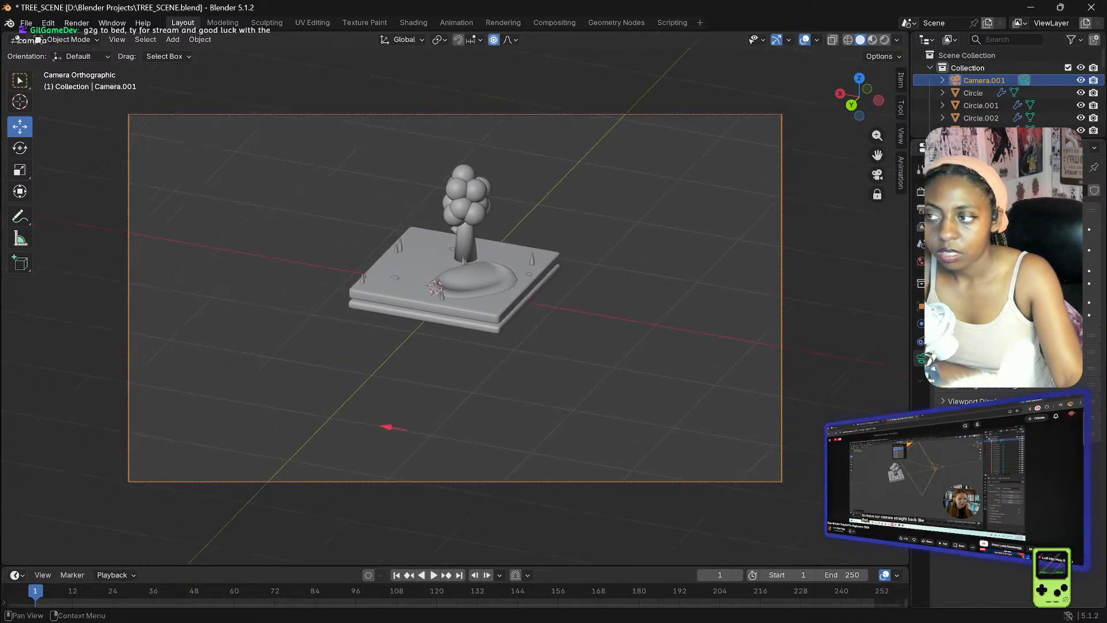
- Try the Perspective and Panoramic camera types, and return the camera to Orthographic
left_click(1043, 230)
left_click(1042, 251)
left_click(1044, 229)
left_click(1042, 264)
left_click(1043, 230)
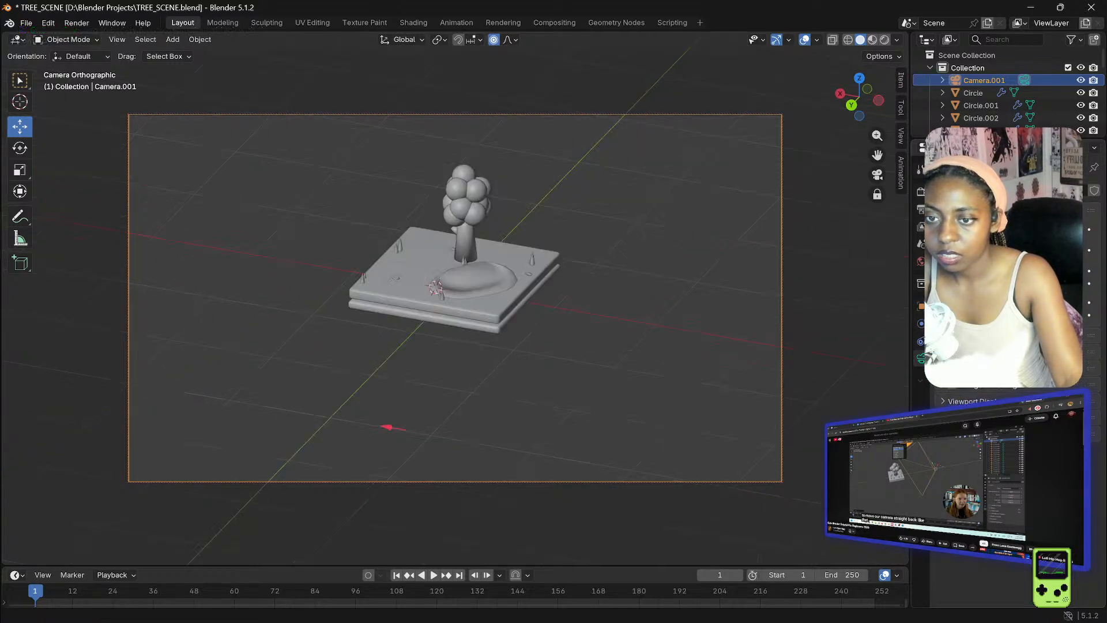
left_click(1042, 277)
left_click(1043, 230)
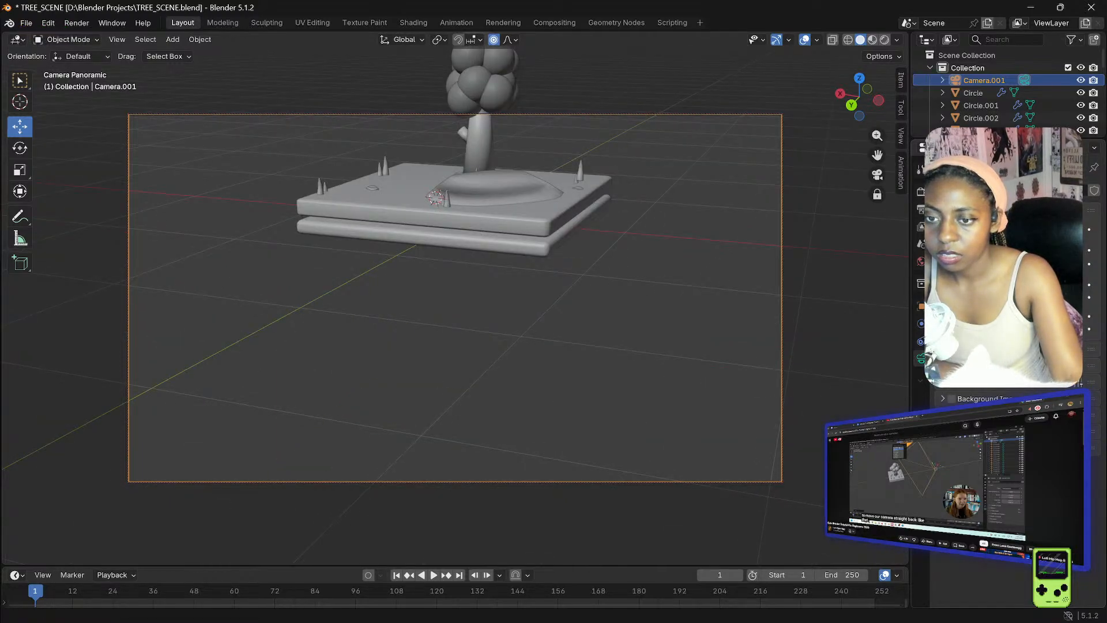
left_click(1042, 251)
left_click(1044, 230)
left_click(1042, 264)
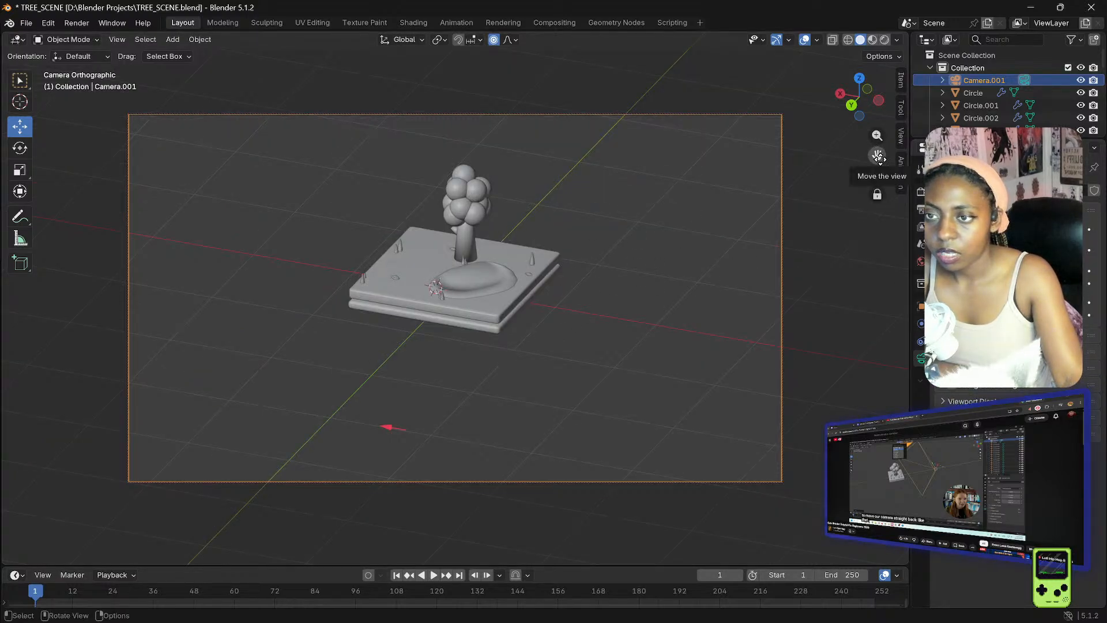
- Set the transform orientation to Local, move the camera along its local Z axis toward the slab, and check its view
left_click(876, 174)
middle_click_drag(455, 254, 539, 228)
scroll(588, 146, "down", 5)
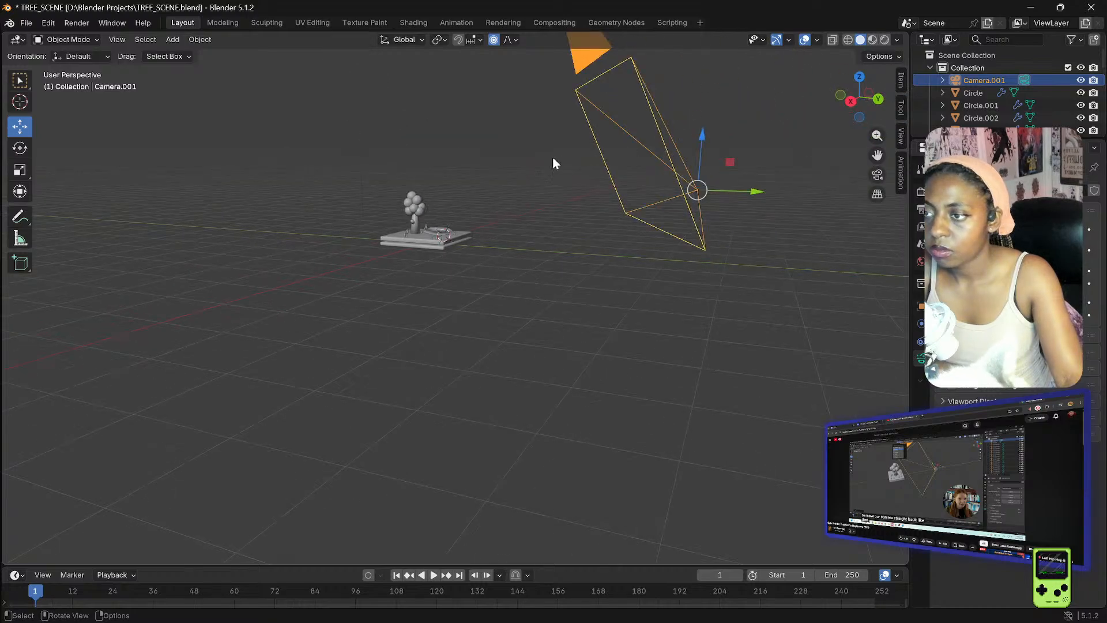
left_click(399, 39)
left_click(405, 92)
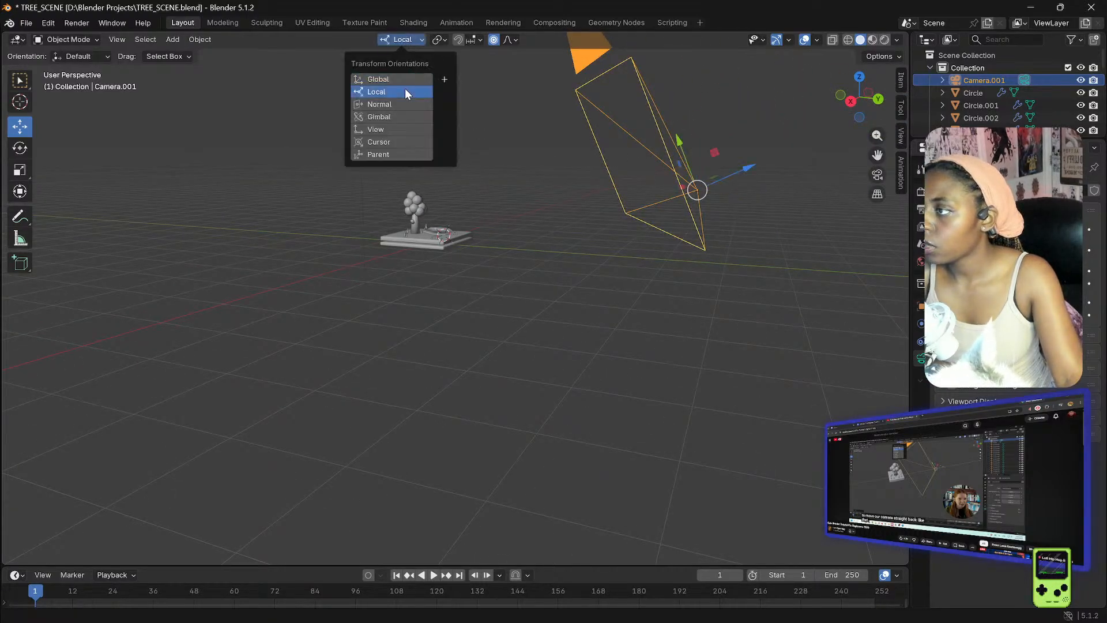
left_click_drag(745, 171, 669, 182)
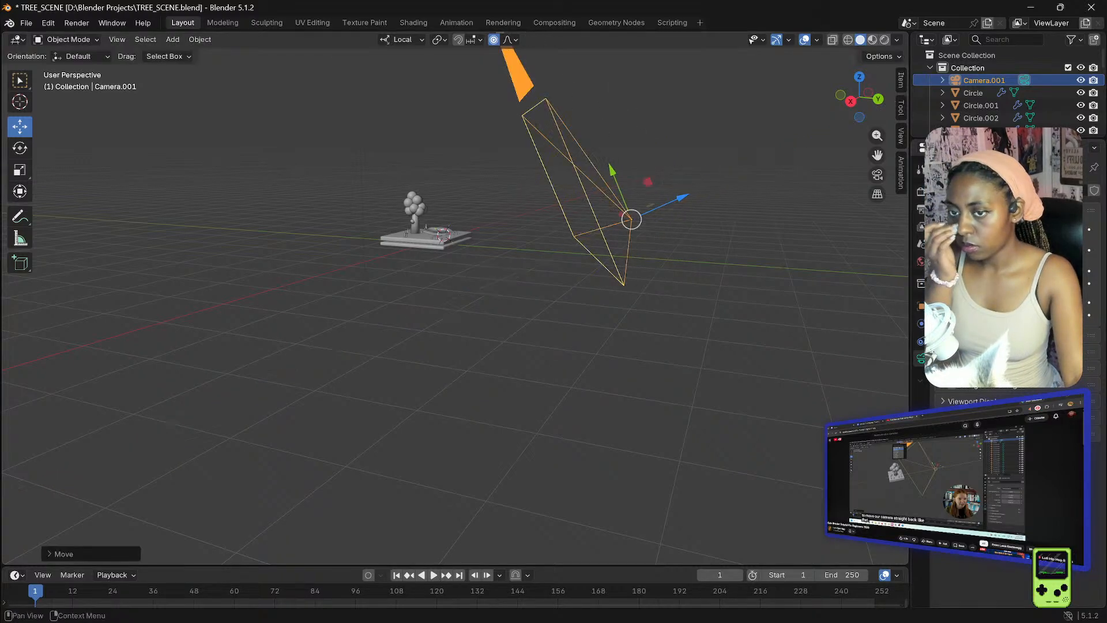
left_click(863, 171)
left_click(877, 174)
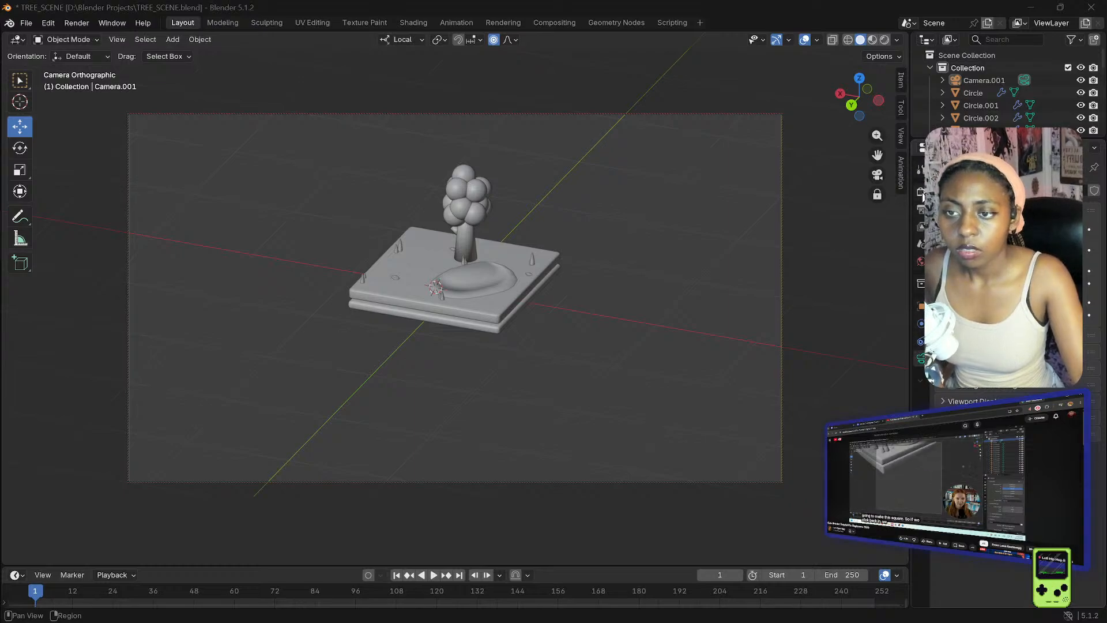
- Set the horizontal render resolution to 1080 px for a square camera frame
left_click(921, 191)
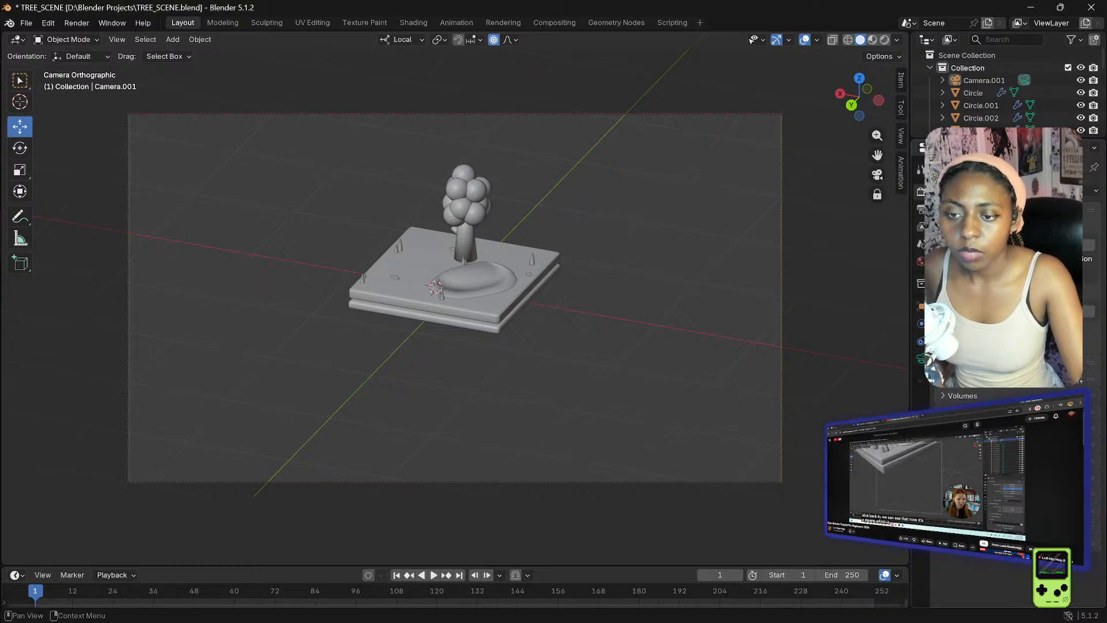
left_click(954, 476)
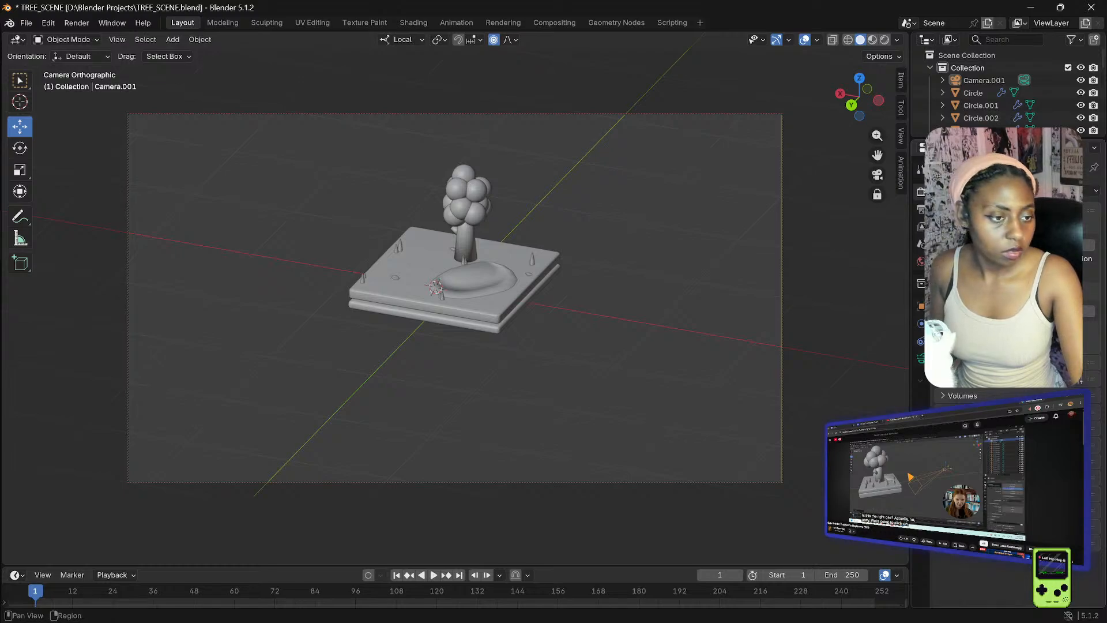
left_click(921, 227)
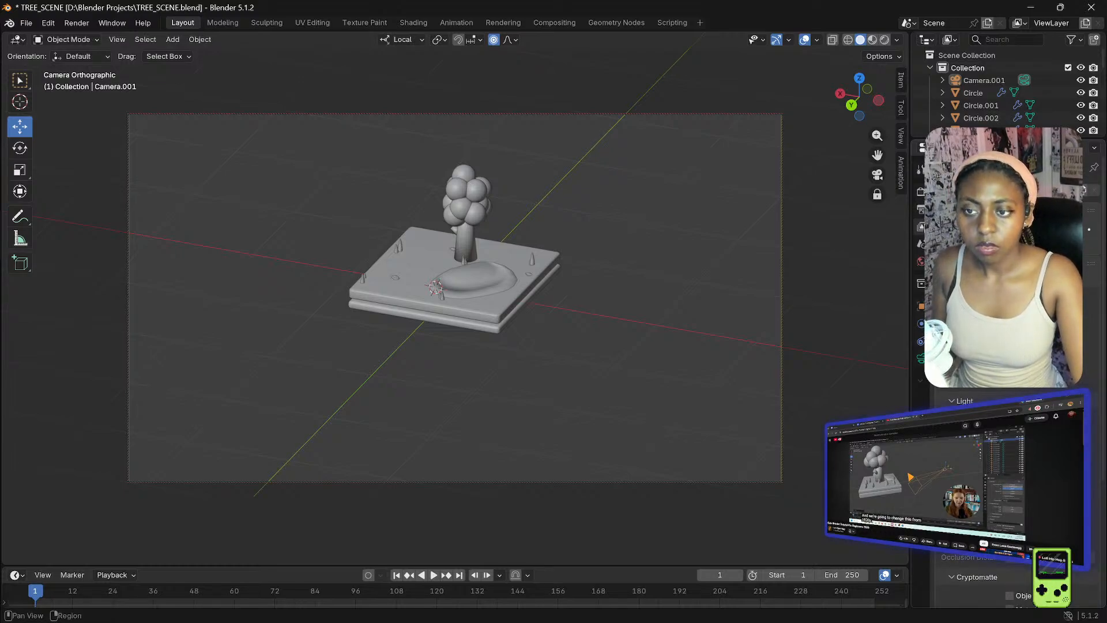
left_click(921, 210)
left_click(1046, 207)
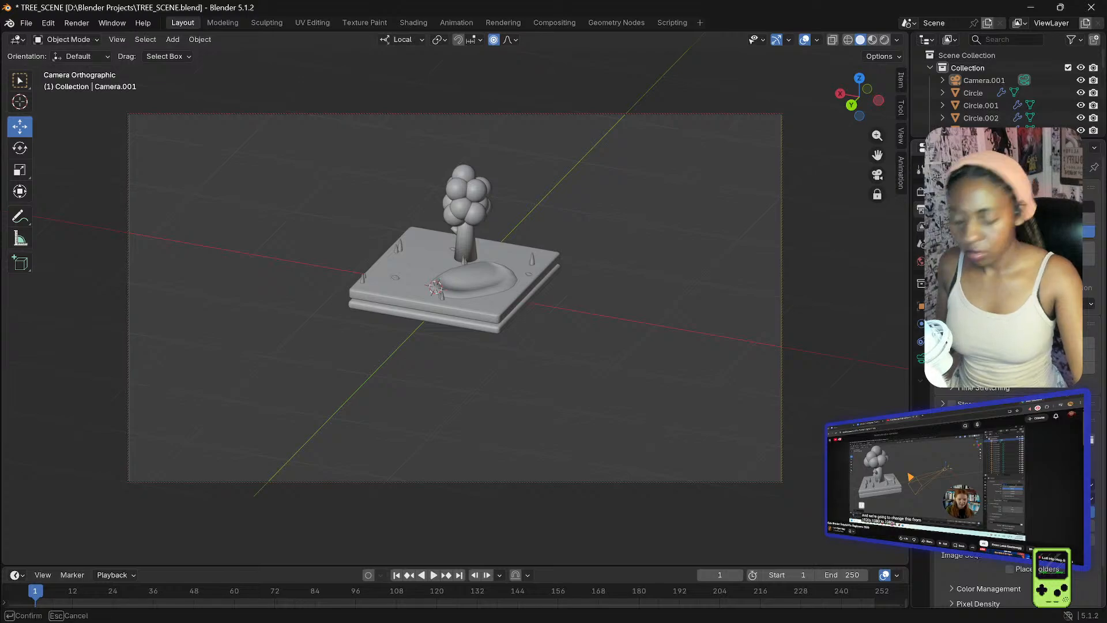
type("1080")
key("Return")
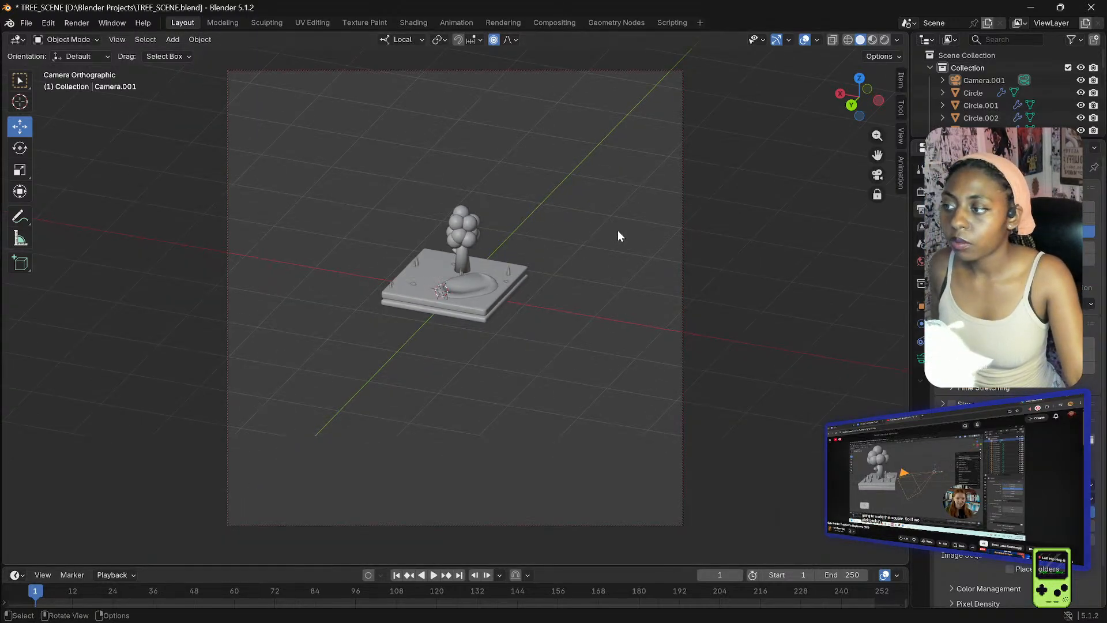
- Switch to the tutorial video and skip through it to review the camera setup section
left_click(921, 482)
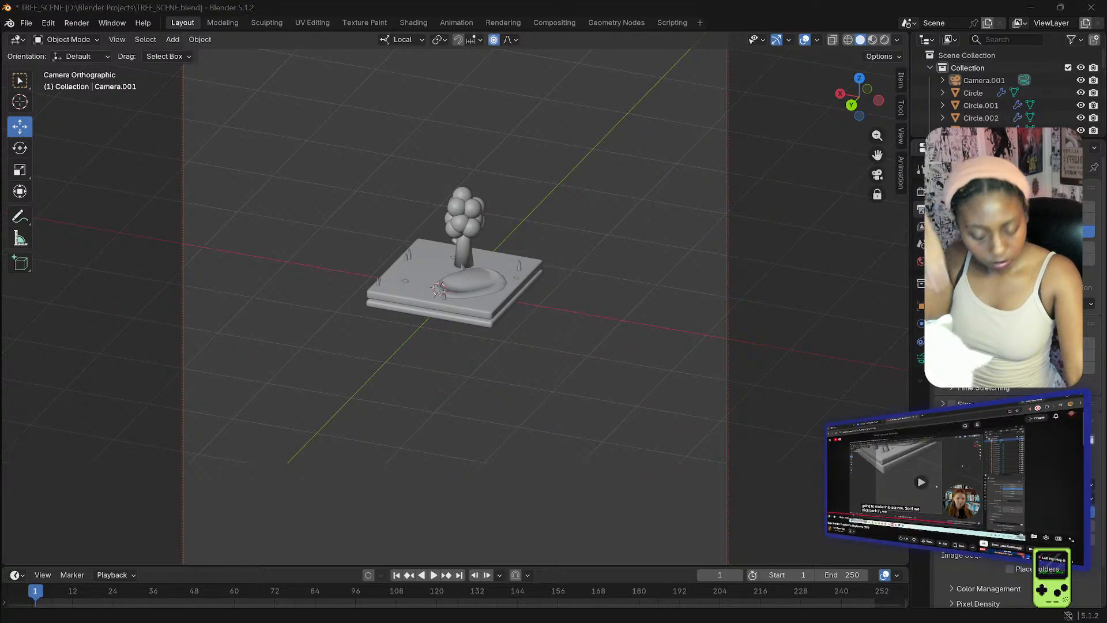
key("Right")
key("space")
key("Right")
key("Right")
key("Right")
key("Right")
key("Right")
key("Right")
key("Right")
key("Right")
key("Right")
key("Right")
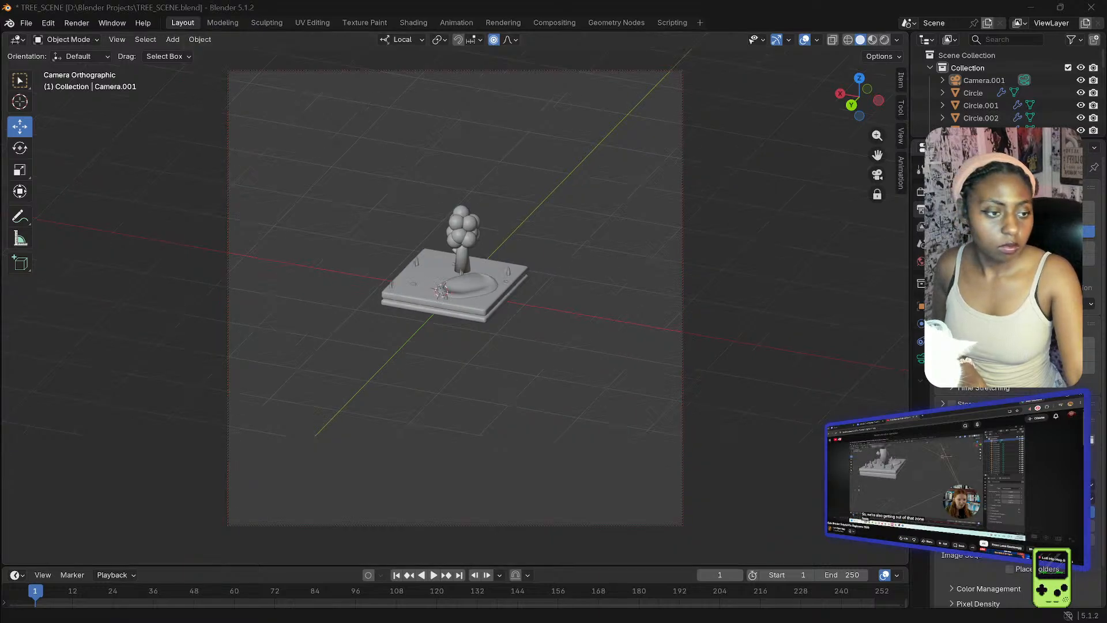
key("space")
key("Left")
key("Left")
key("Left")
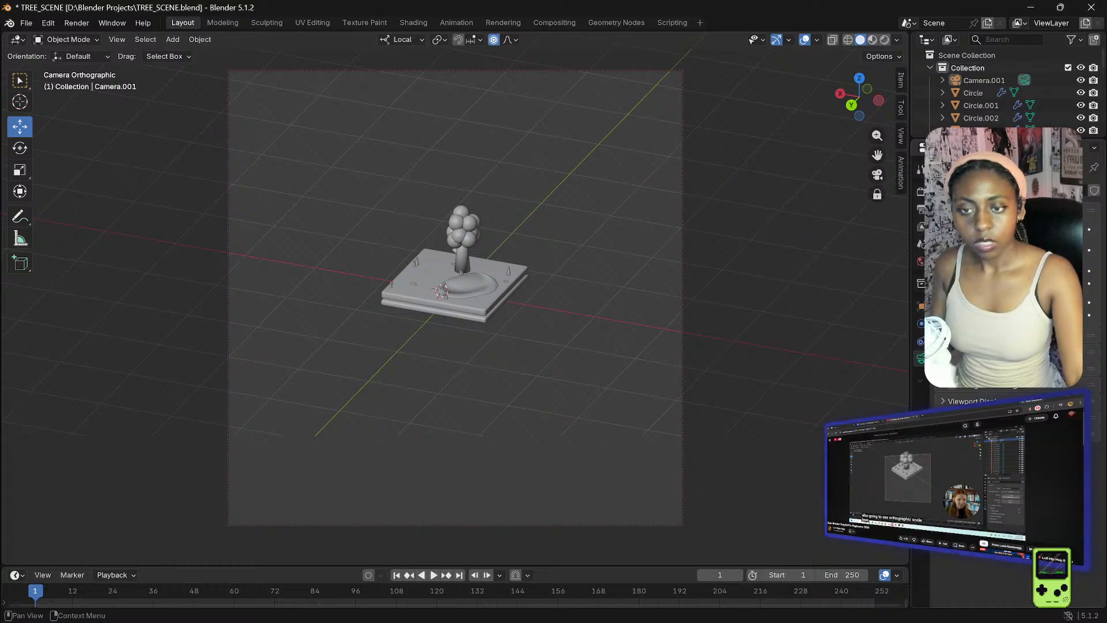
- Adjust the camera's orthographic scale until the slab nearly fills the frame's width, and set the transform orientation to Global
left_click_drag(1050, 249, 1077, 283)
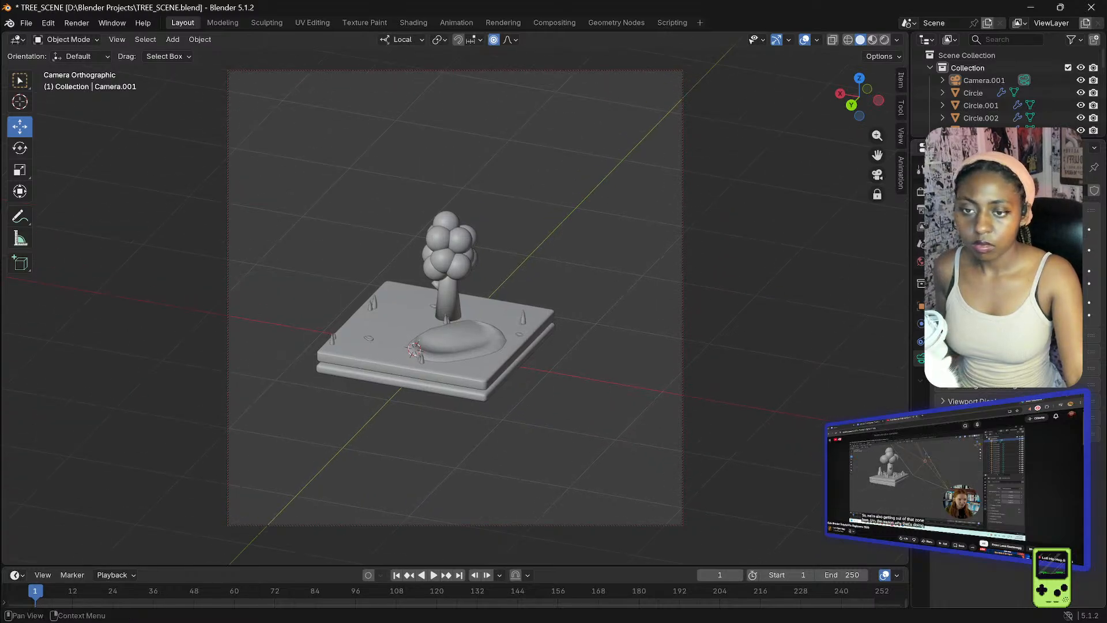
left_click_drag(1038, 250, 1016, 283)
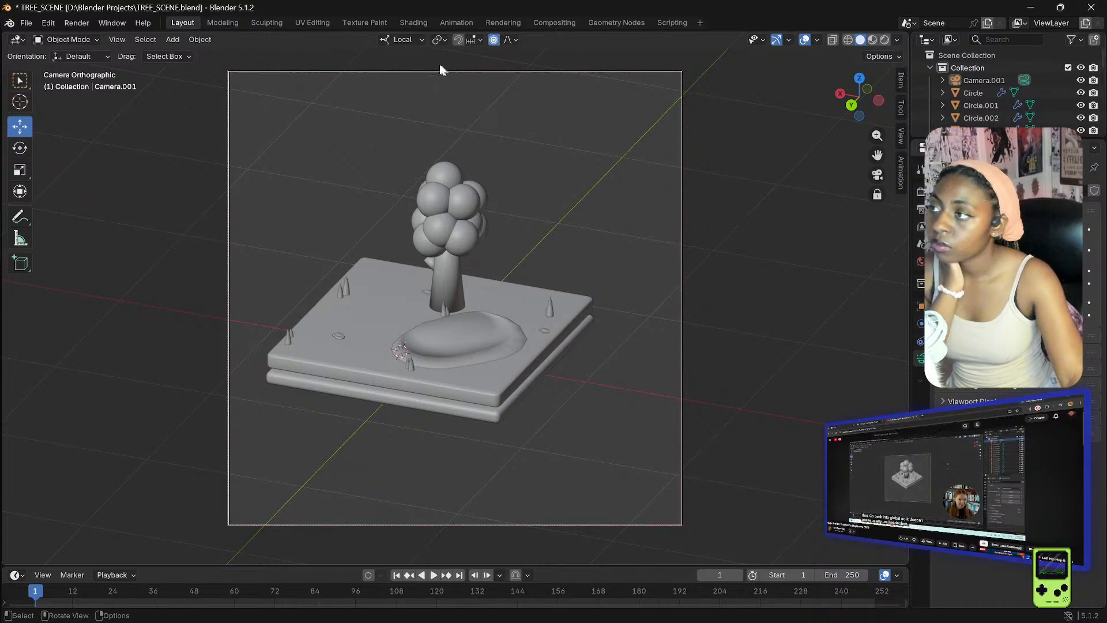
left_click(402, 36)
left_click(383, 79)
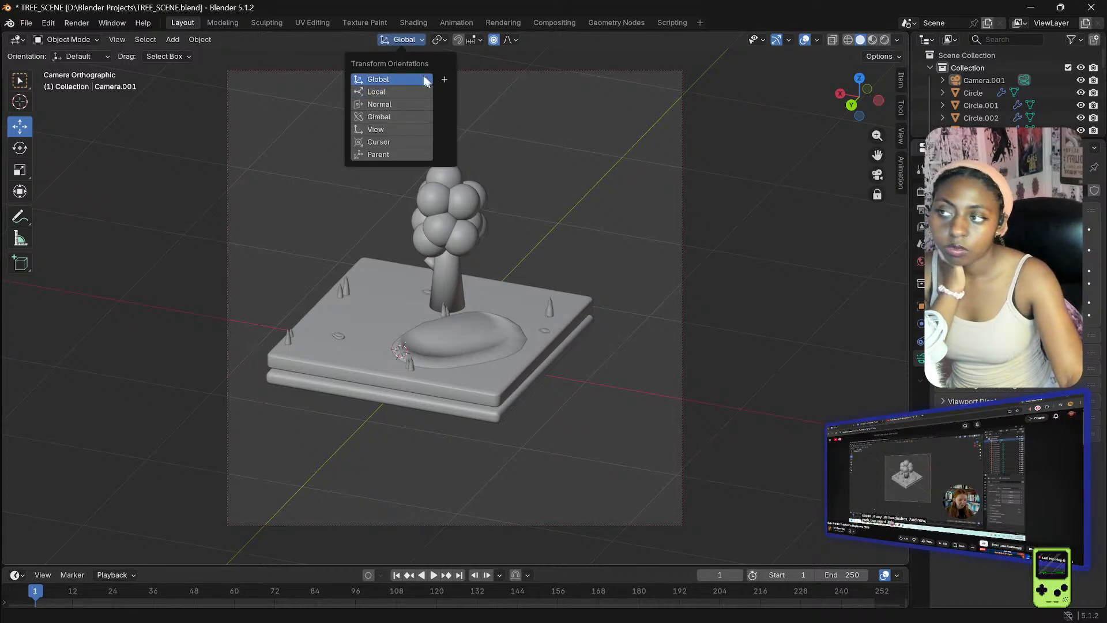
left_click(424, 39)
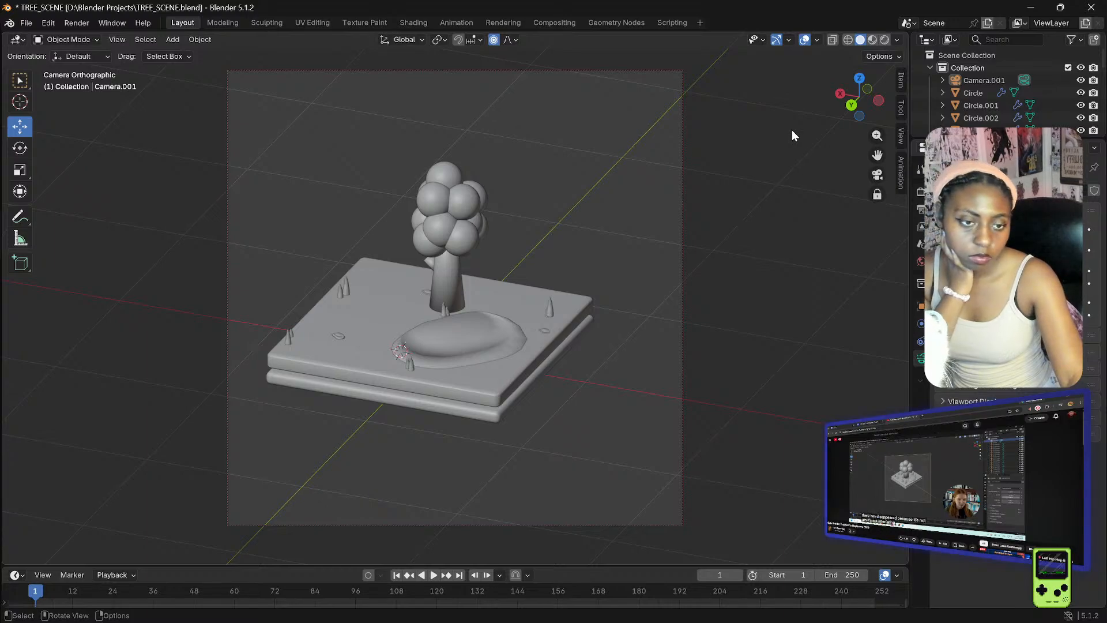
- Check the square framing of the tree and slab from inside and outside the camera view
scroll(535, 164, "down", 2)
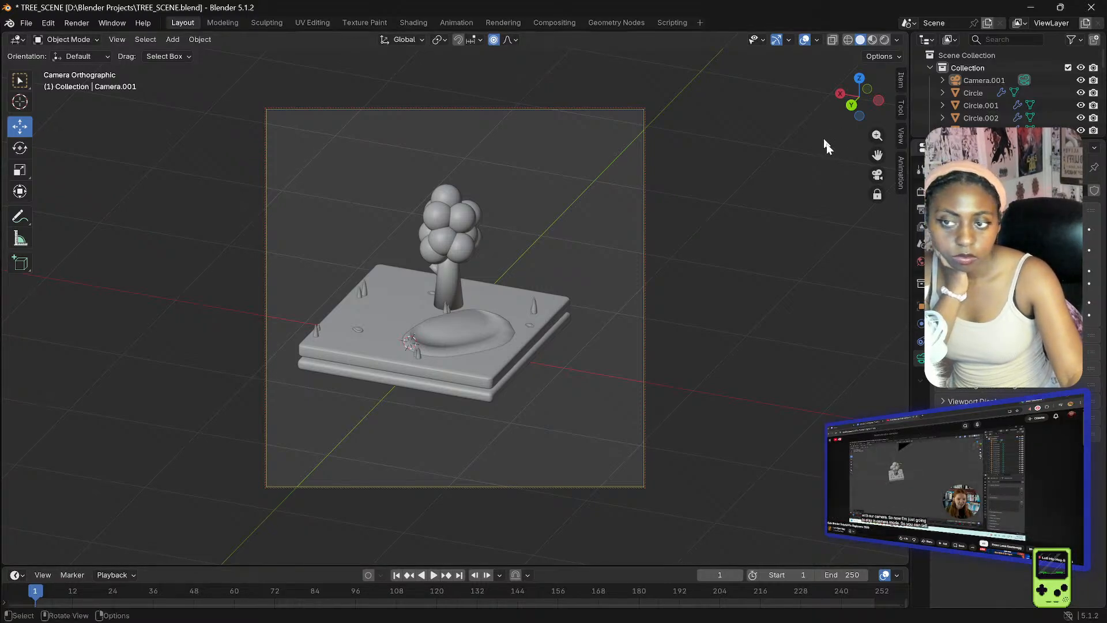
left_click(876, 175)
left_click(877, 175)
scroll(676, 162, "down", 4)
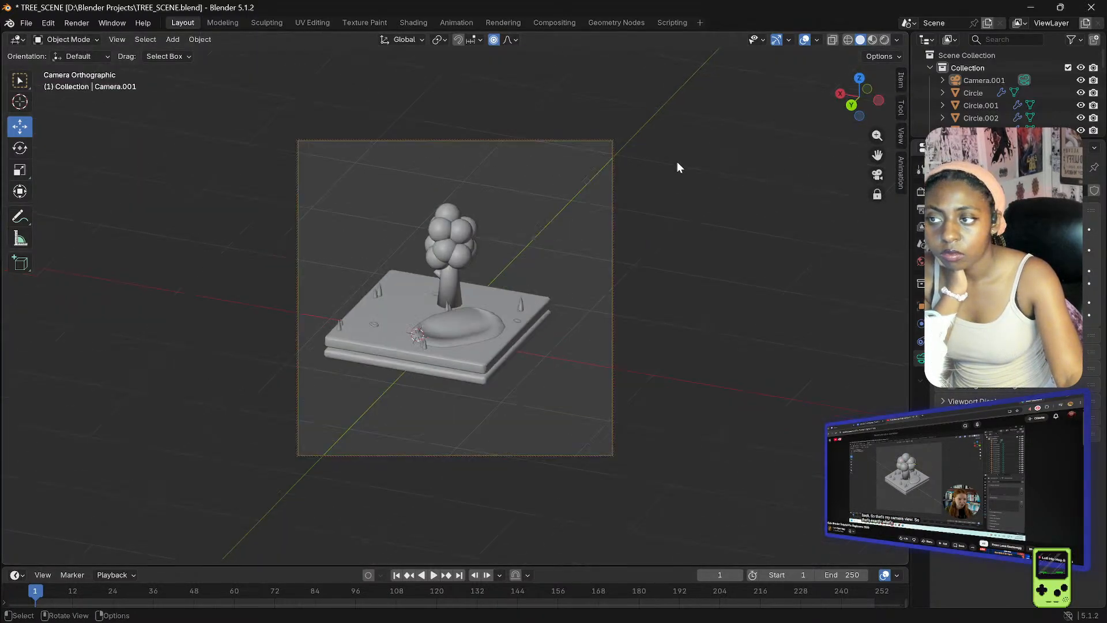
scroll(670, 164, "up", 5)
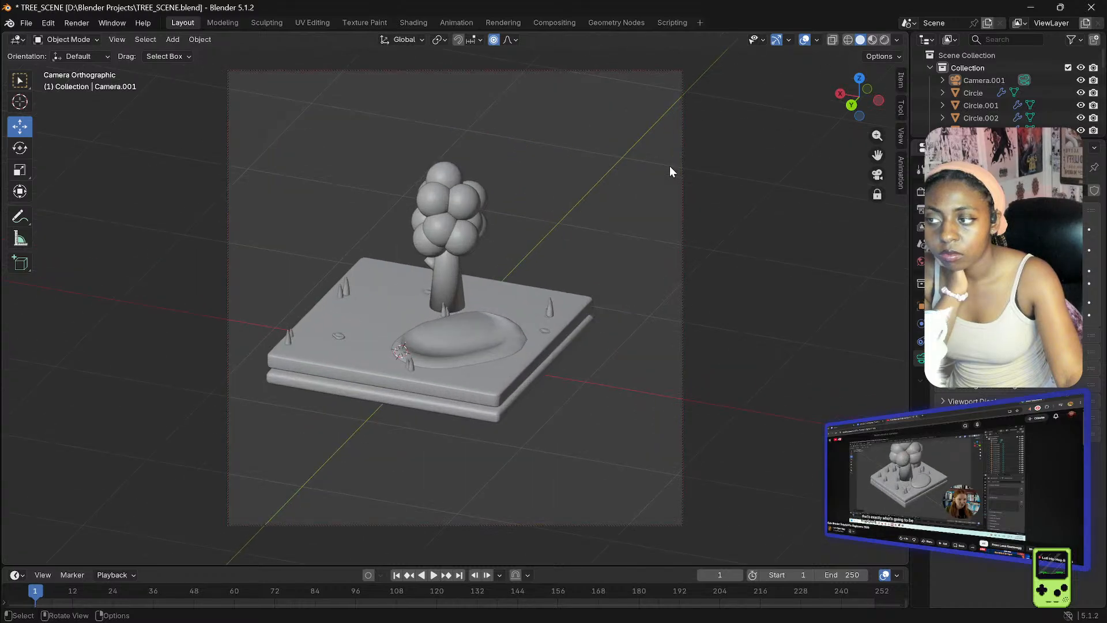
scroll(669, 169, "up", 2)
scroll(669, 169, "down", 2)
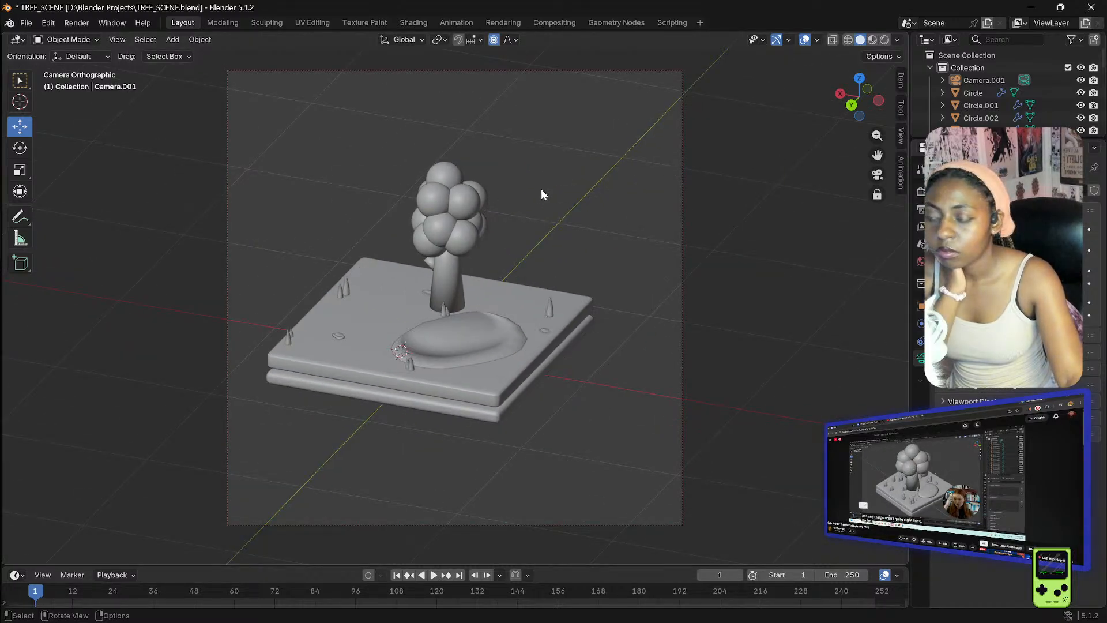
- Lower the mound slightly along the Z axis on the slab, and deselect it
middle_click_drag(544, 189, 367, 185)
left_click(427, 362)
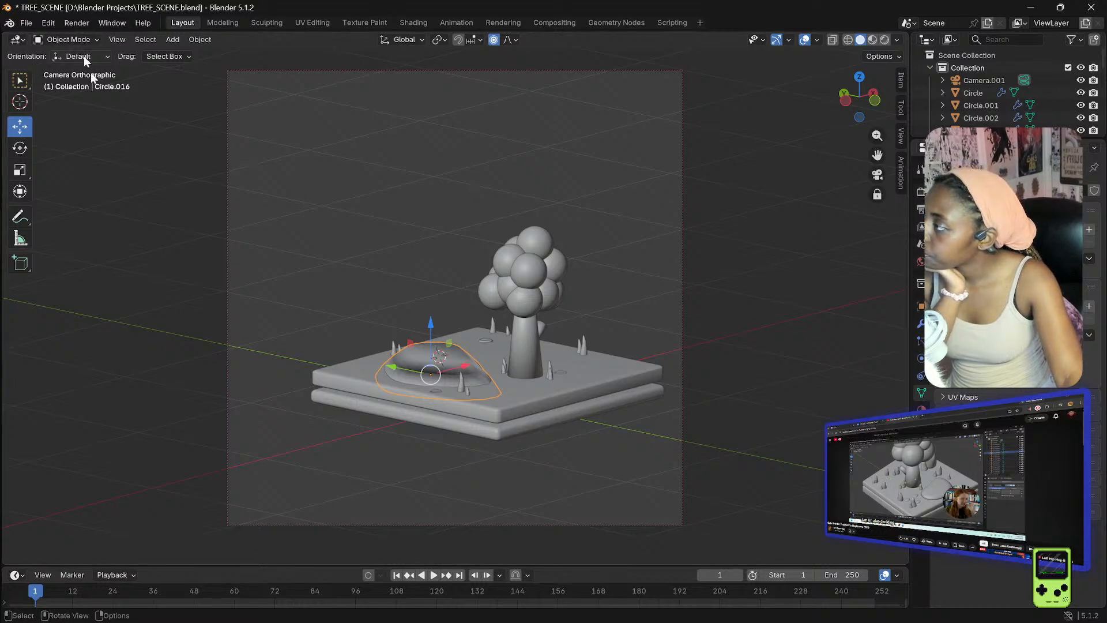
left_click_drag(431, 324, 431, 329)
middle_click_drag(313, 309, 352, 300)
left_click(369, 300)
- Select the short and tall grass spikes together near the slab's corner
middle_click_drag(414, 257, 379, 260)
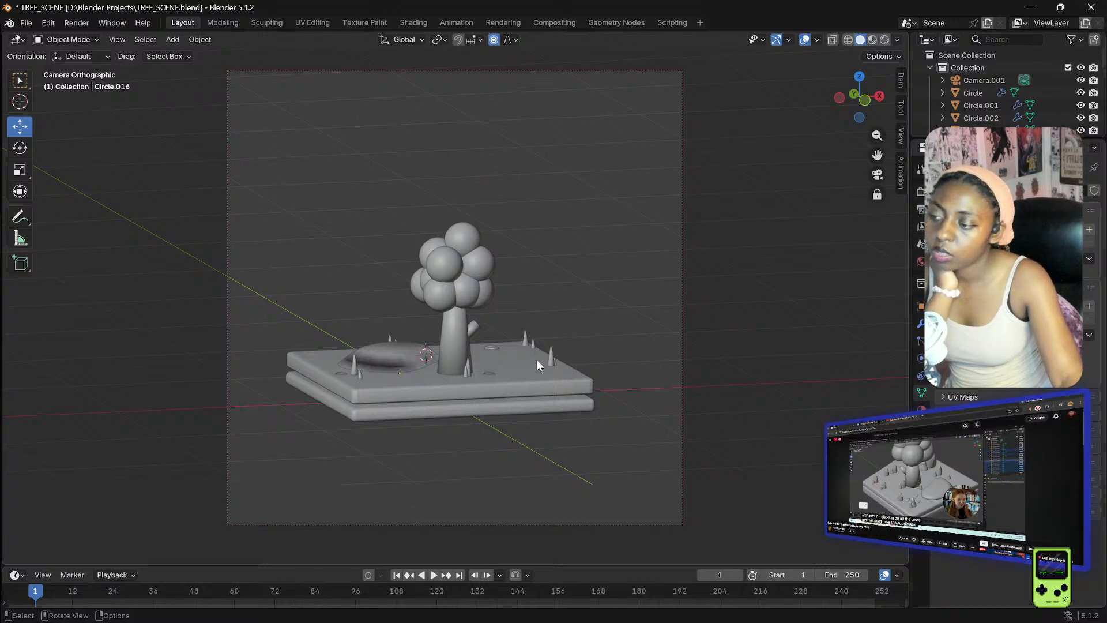
mouse_move(535, 361)
middle_mouse_down()
mouse_move(621, 340)
mouse_move(562, 359)
mouse_move(530, 339)
mouse_move(534, 351)
middle_mouse_up()
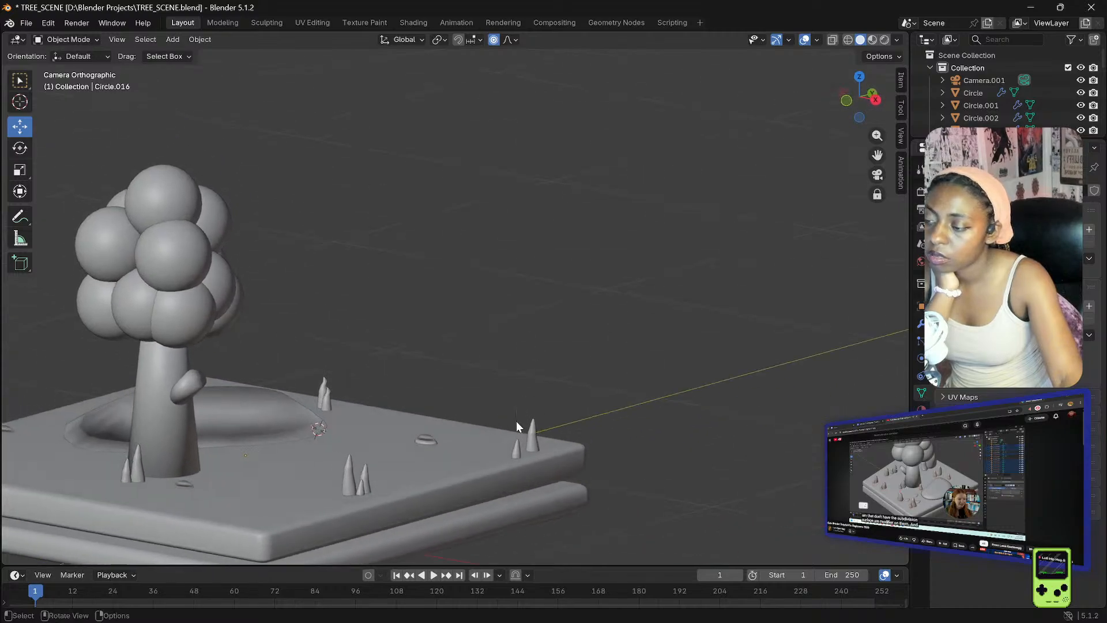
left_click(517, 444)
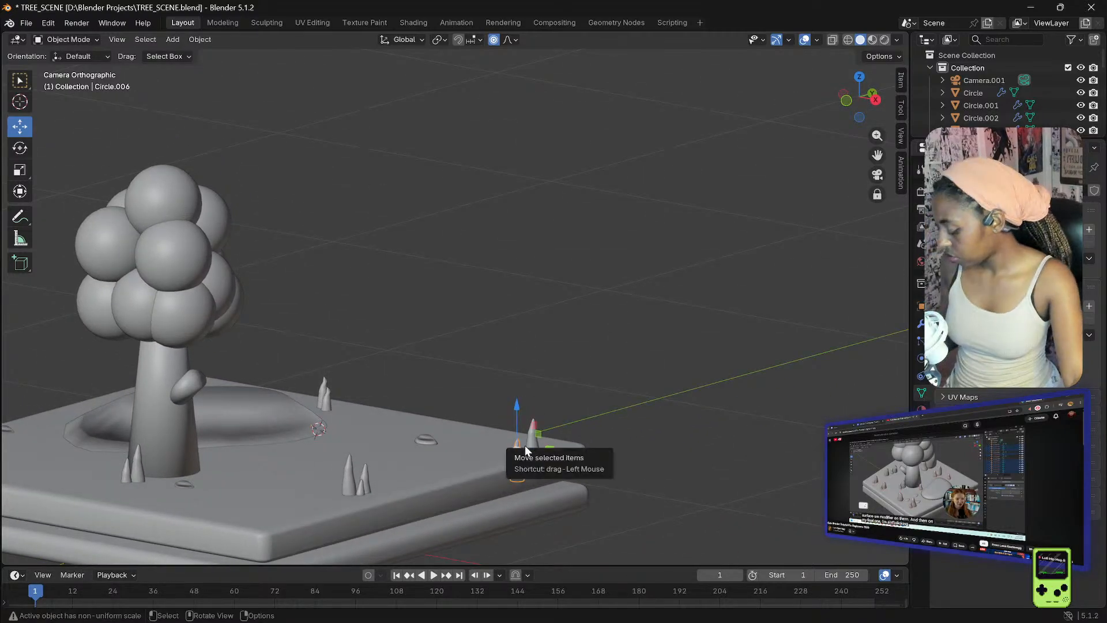
left_click(532, 438, "shift")
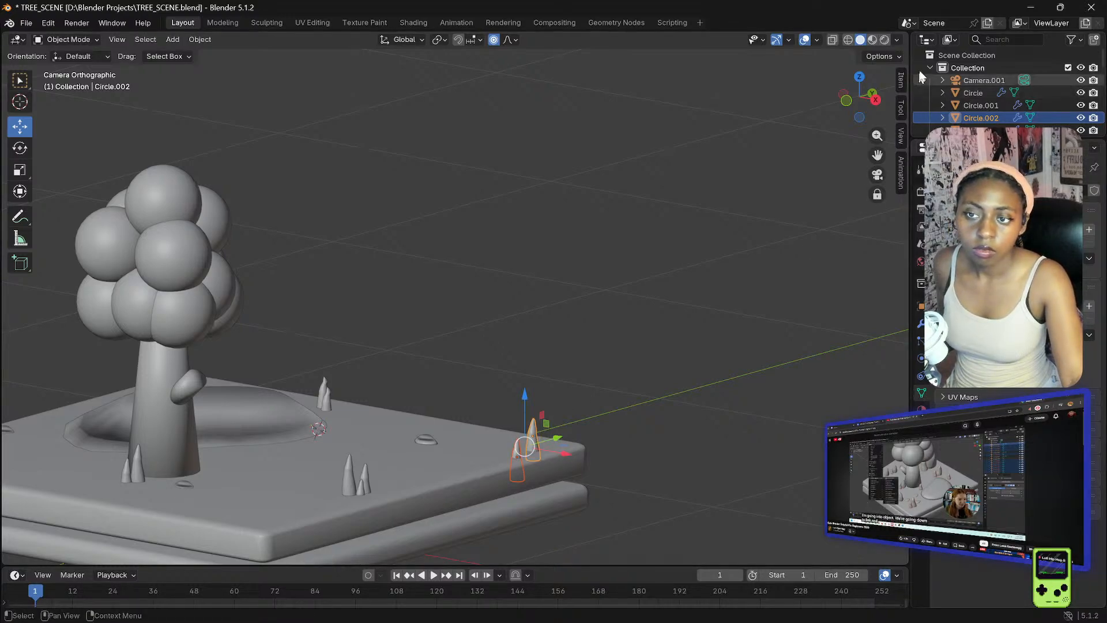
- Select the Circle grass spike and bring up its modifier settings
left_click(973, 93)
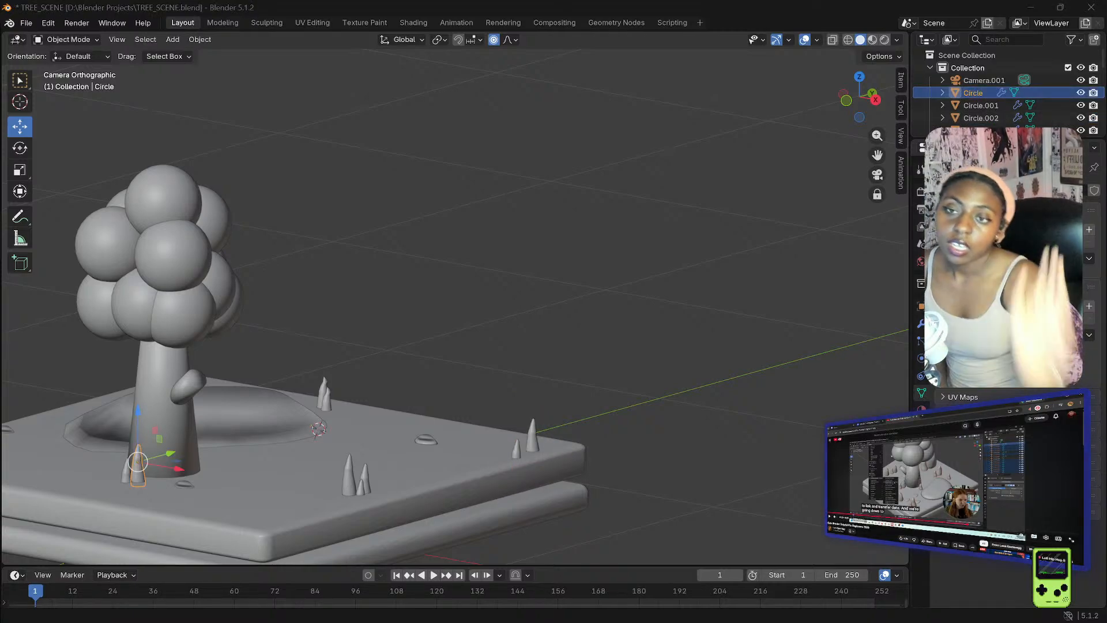
left_click(1095, 149)
left_click(1096, 148)
left_click(919, 171)
left_click(919, 192)
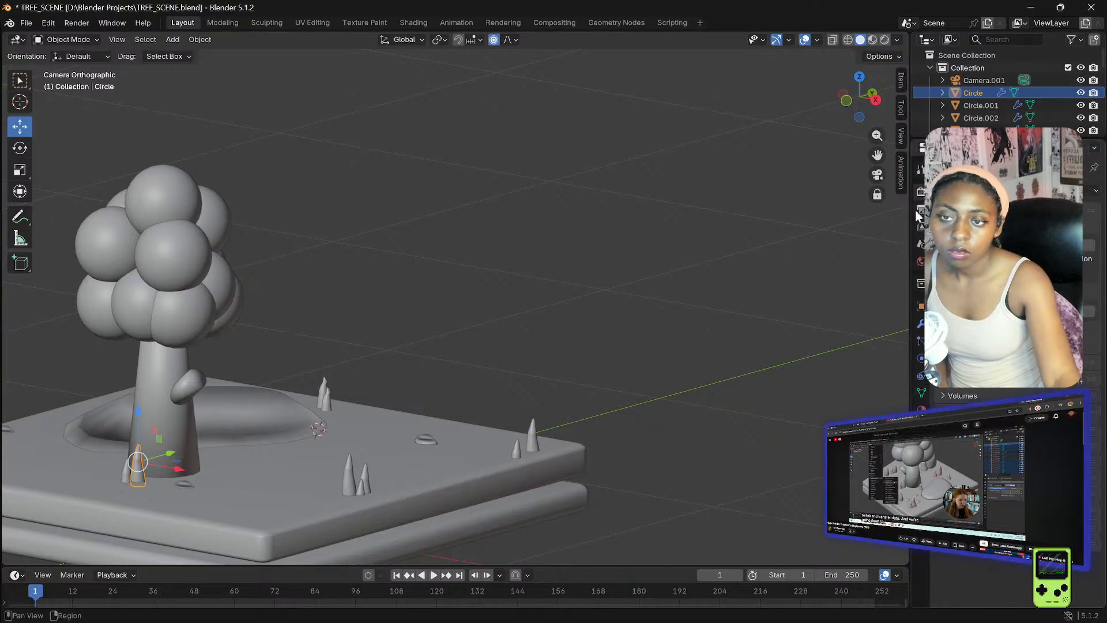
left_click(921, 211)
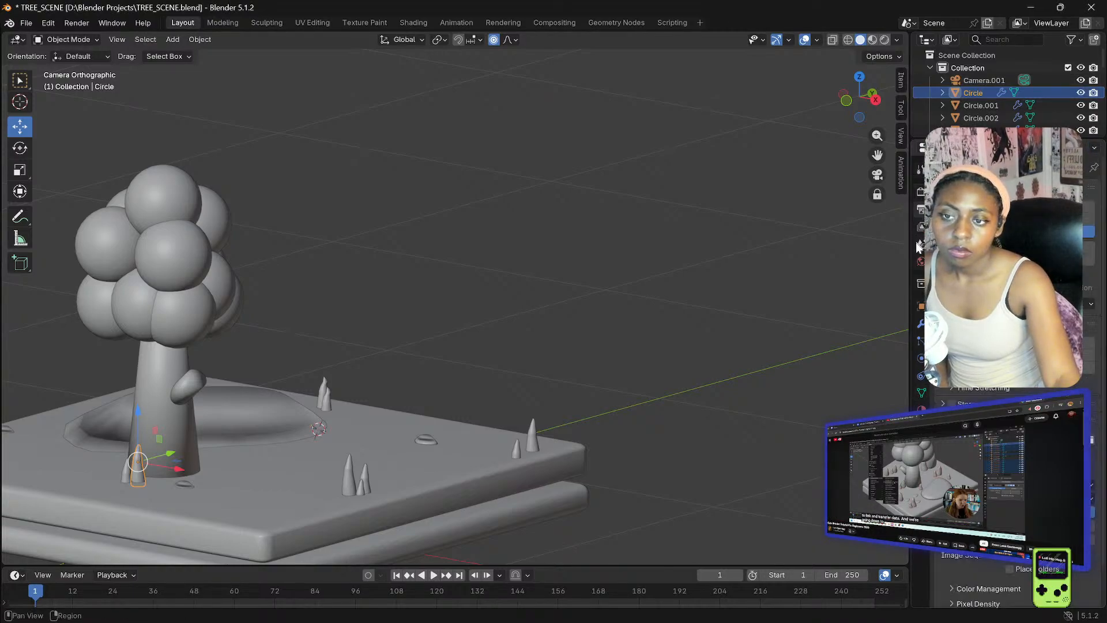
left_click(920, 324)
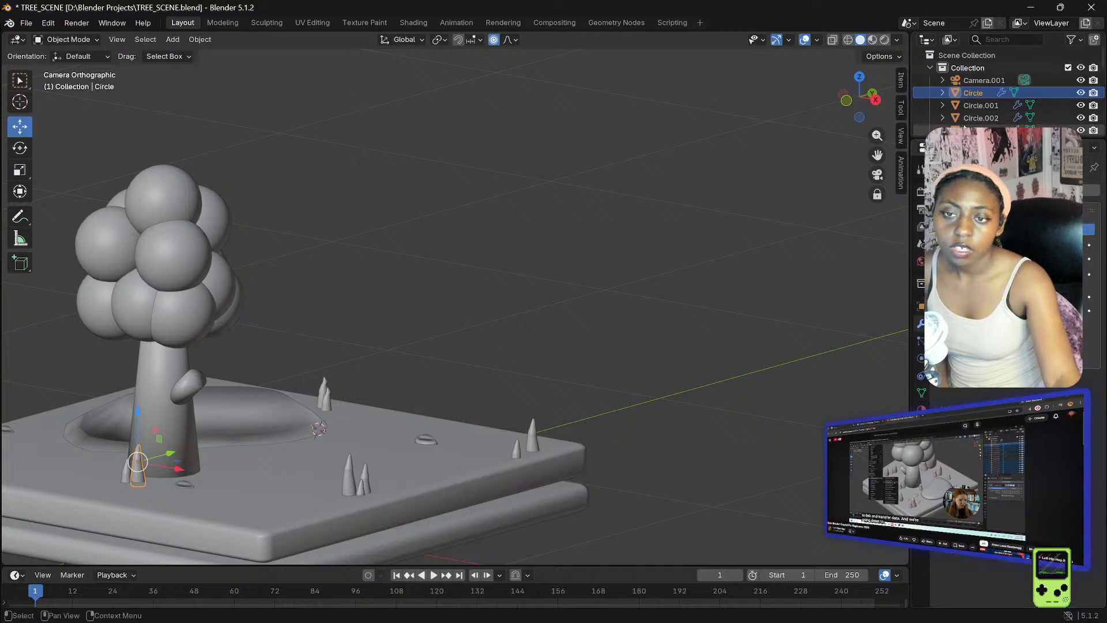
- Check the modifiers on the foliage spheres, the Cube slab and the Circle.012 spike, selecting each object in turn
scroll(954, 118, "down", 2)
scroll(966, 112, "down", 5)
left_click(966, 110)
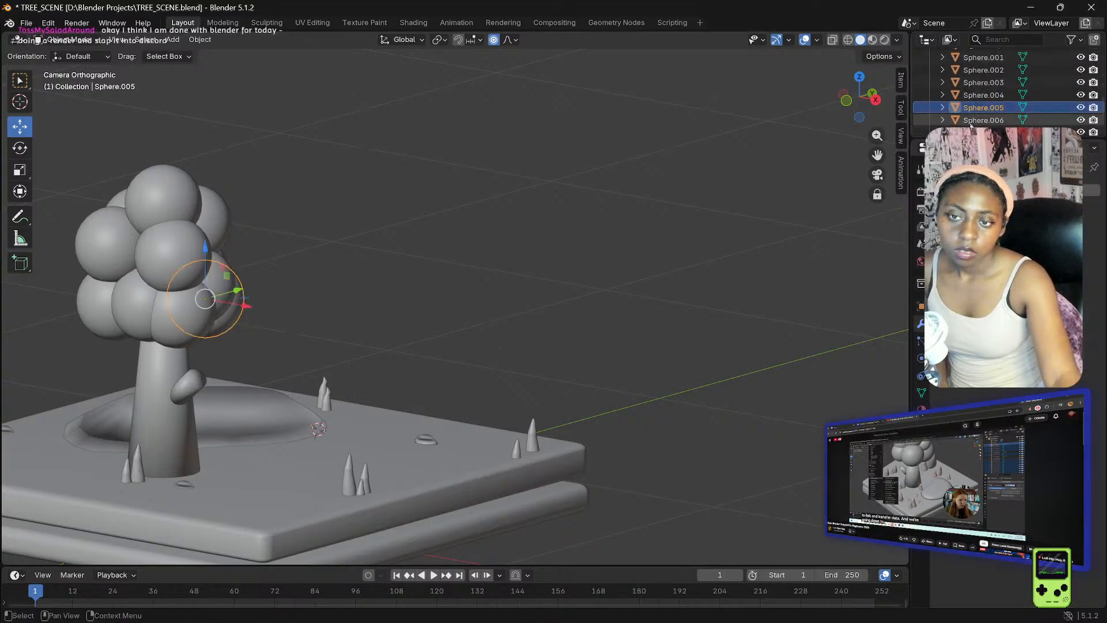
scroll(966, 112, "down", 3)
left_click(976, 112)
left_click(976, 124)
scroll(971, 103, "up", 5)
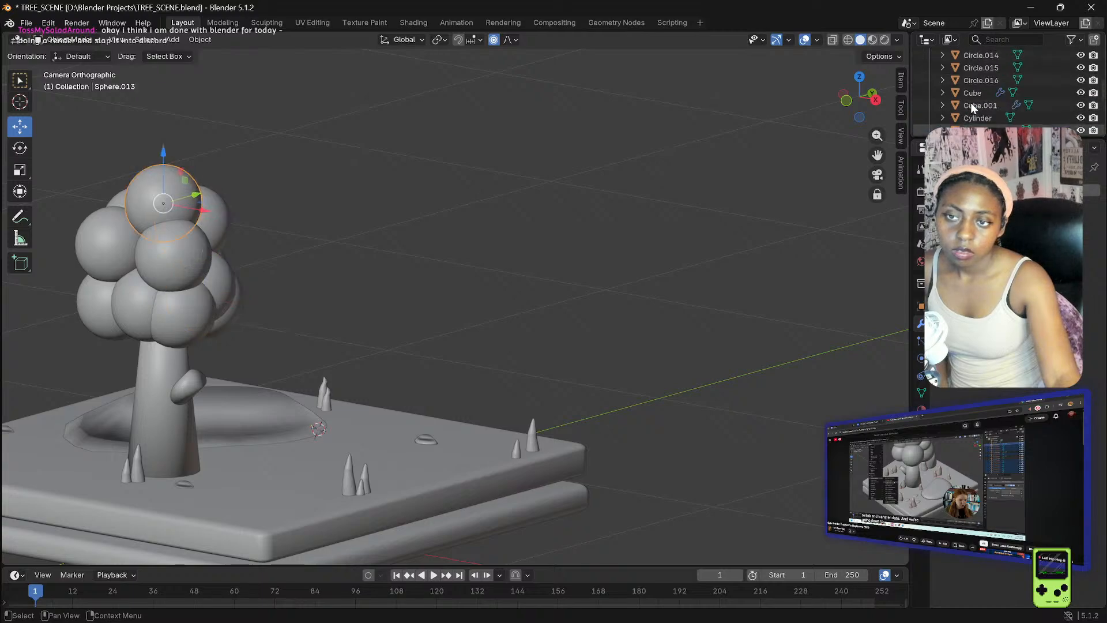
left_click(974, 95)
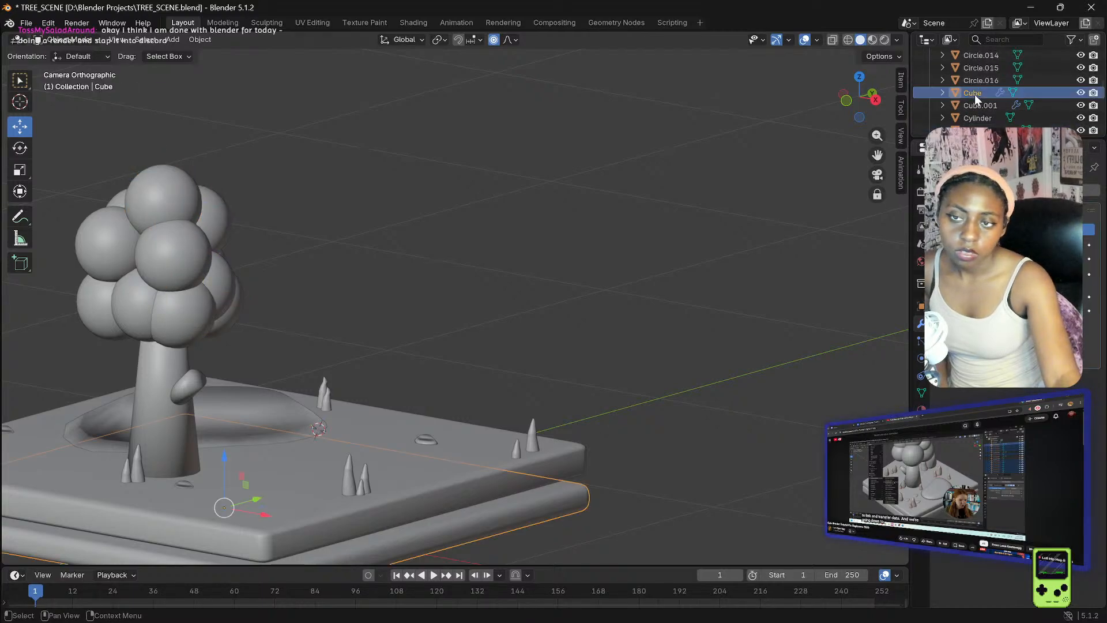
scroll(974, 91, "up", 2)
left_click(975, 86)
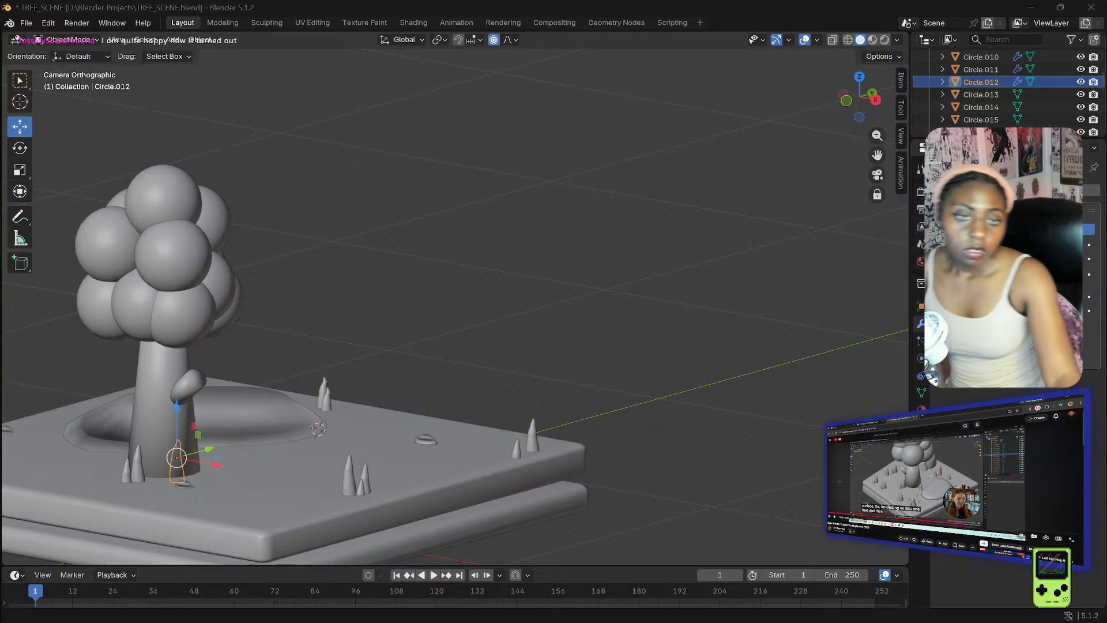
- Select the grass spikes around the slab as one group, clear the selection, and view the scene from the mound side
left_click(348, 477)
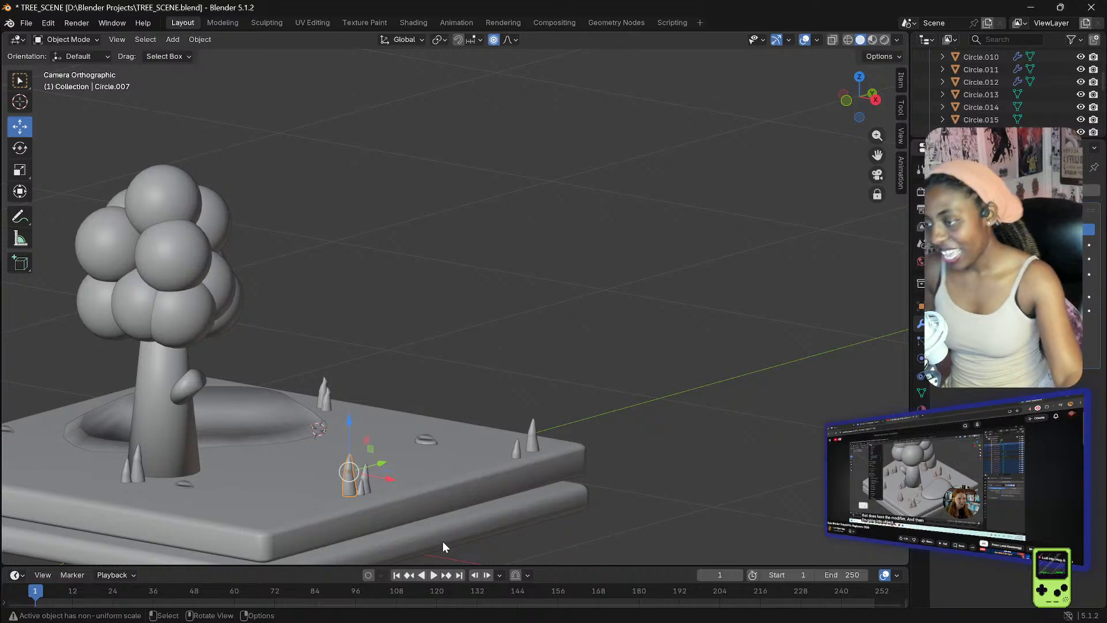
left_click(367, 484, "shift")
left_click(514, 458, "shift")
left_click(422, 436, "shift")
left_click(323, 398, "shift")
left_click(323, 398, "shift")
left_click(324, 400, "shift")
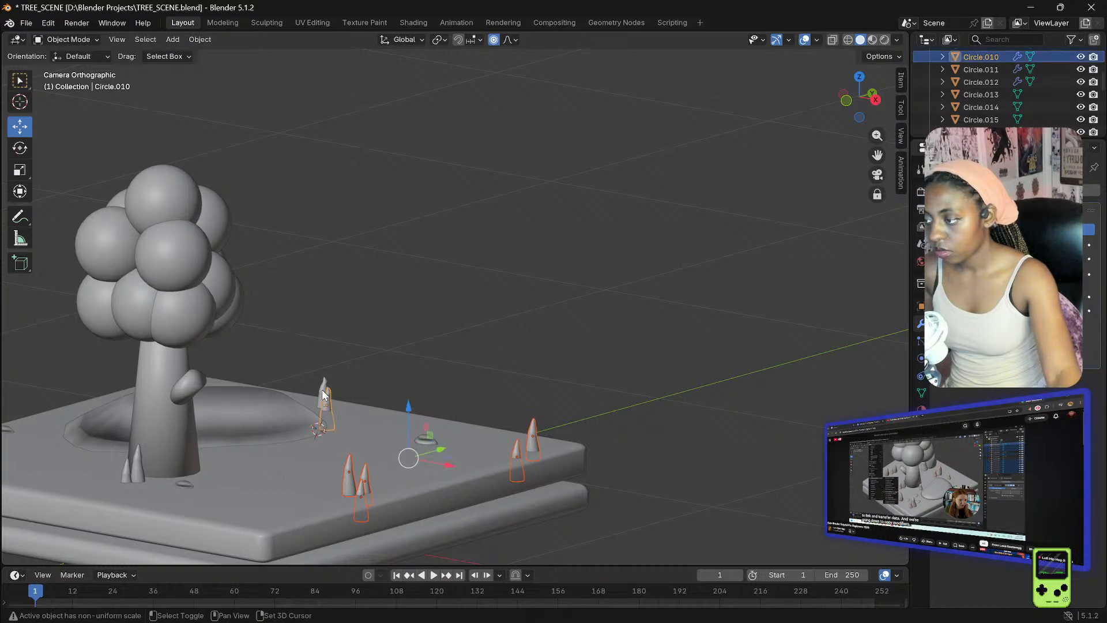
left_click(127, 477, "shift")
middle_click_drag(91, 475, 163, 469)
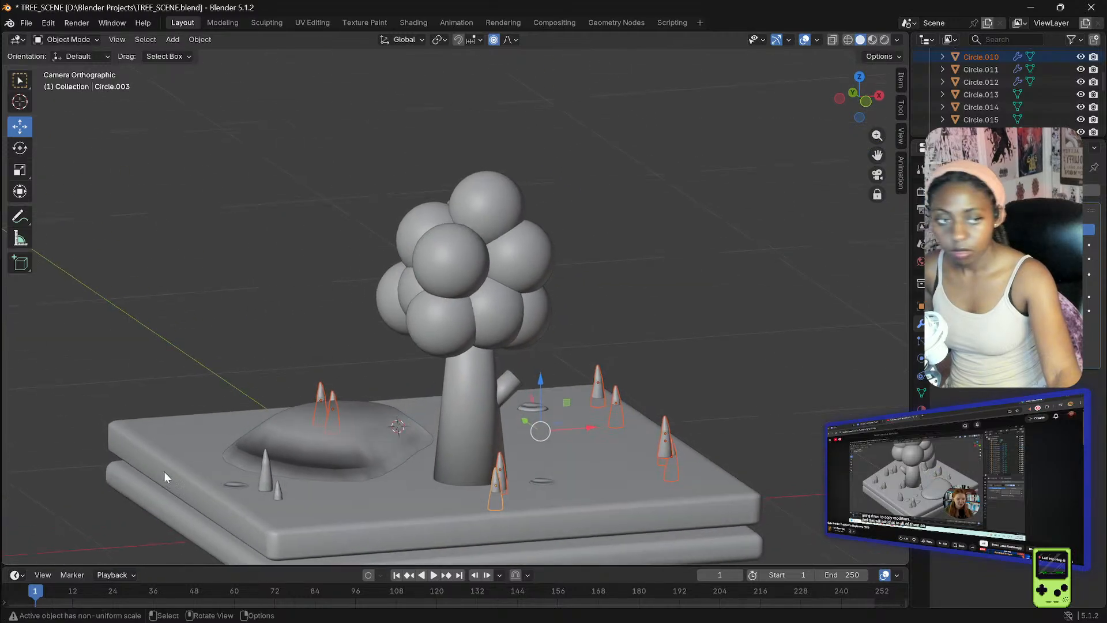
left_click(277, 493, "shift")
left_click(265, 479, "shift")
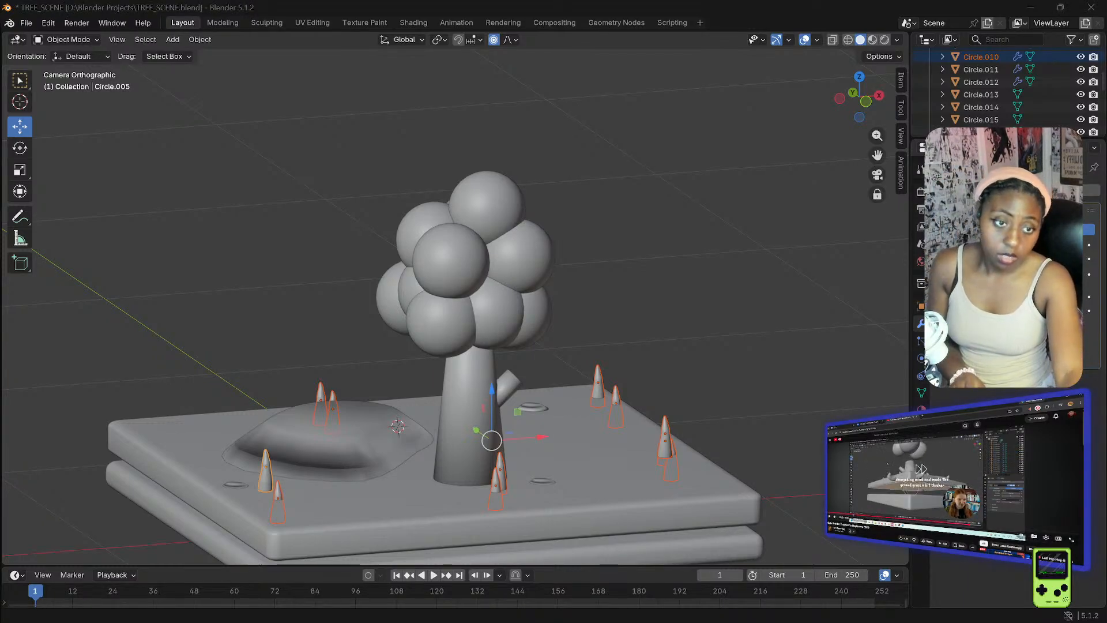
left_click(730, 231)
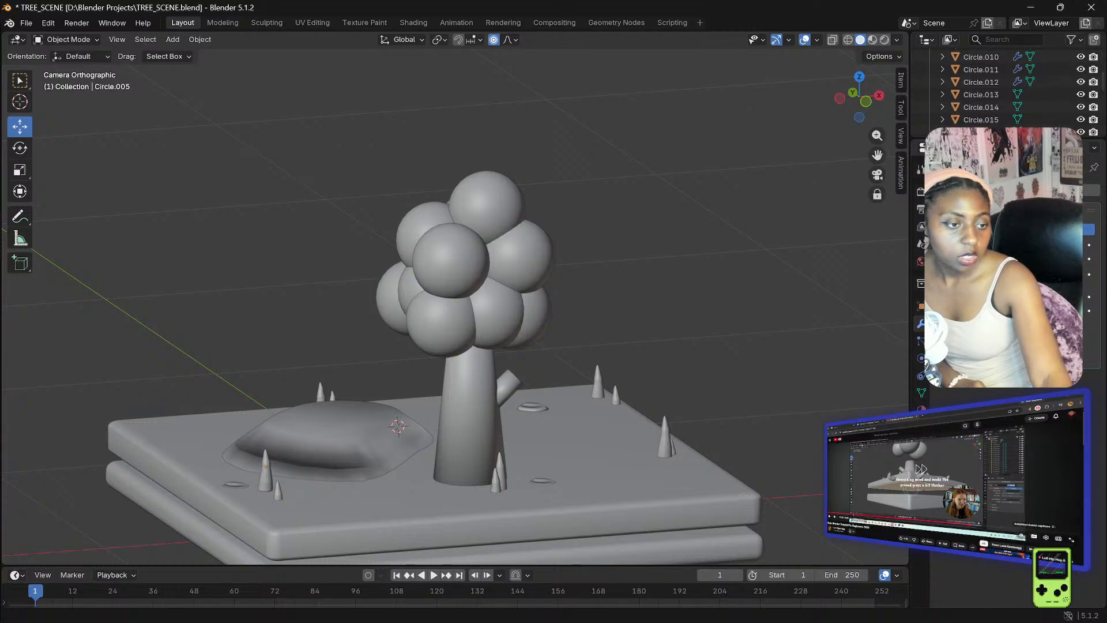
middle_click_drag(353, 291, 673, 274)
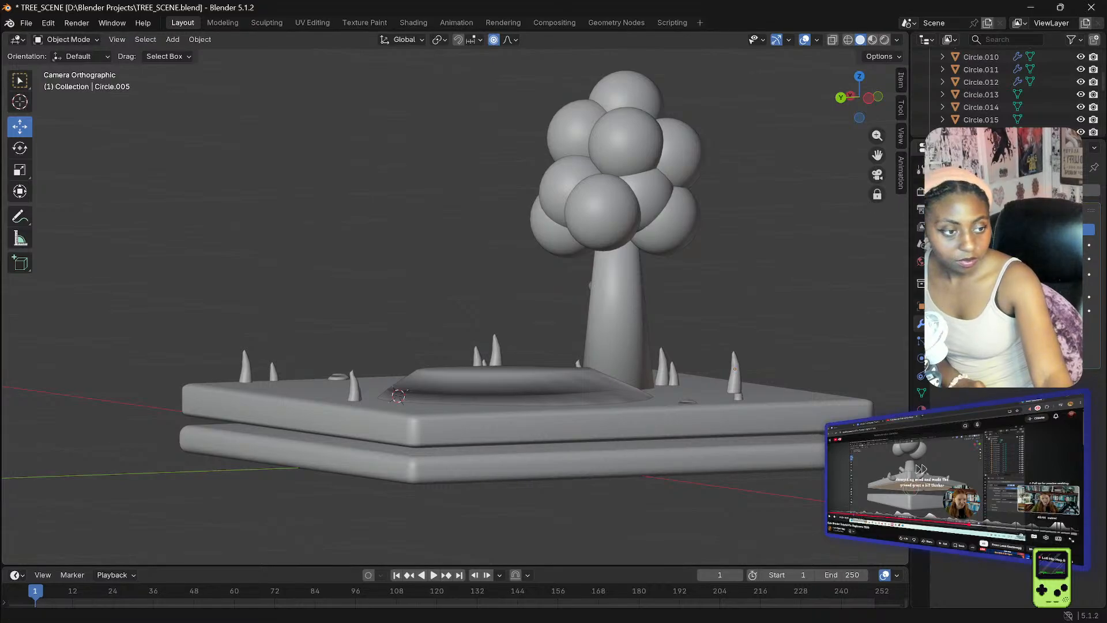